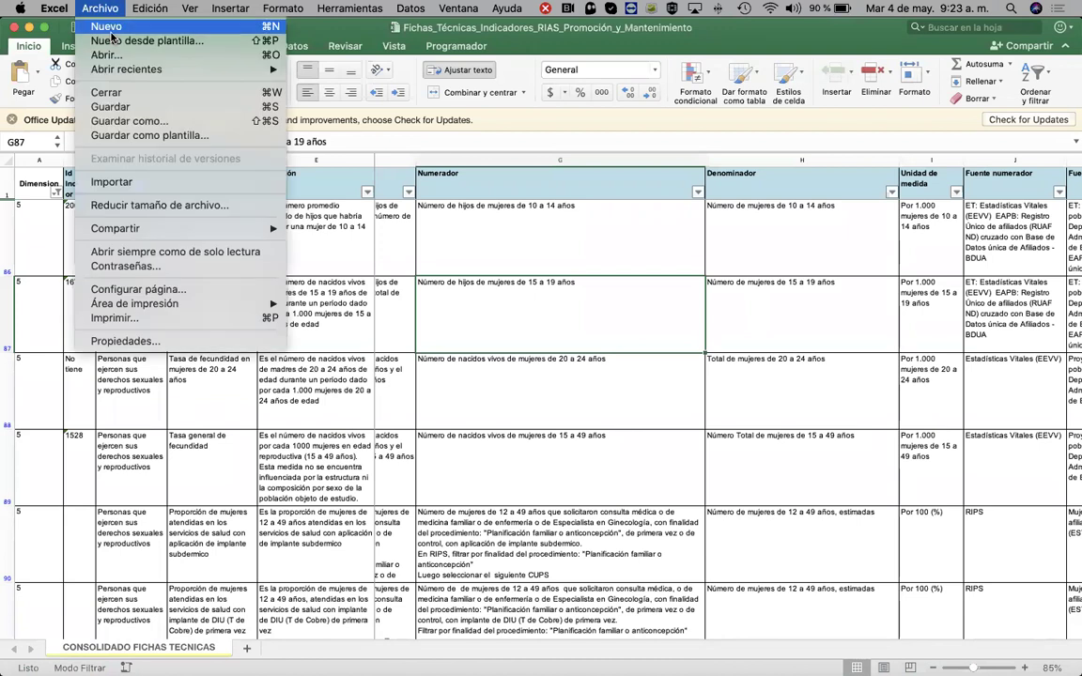
# - Create a new blank workbook and switch its window to full screen
pyautogui.click(109, 30)
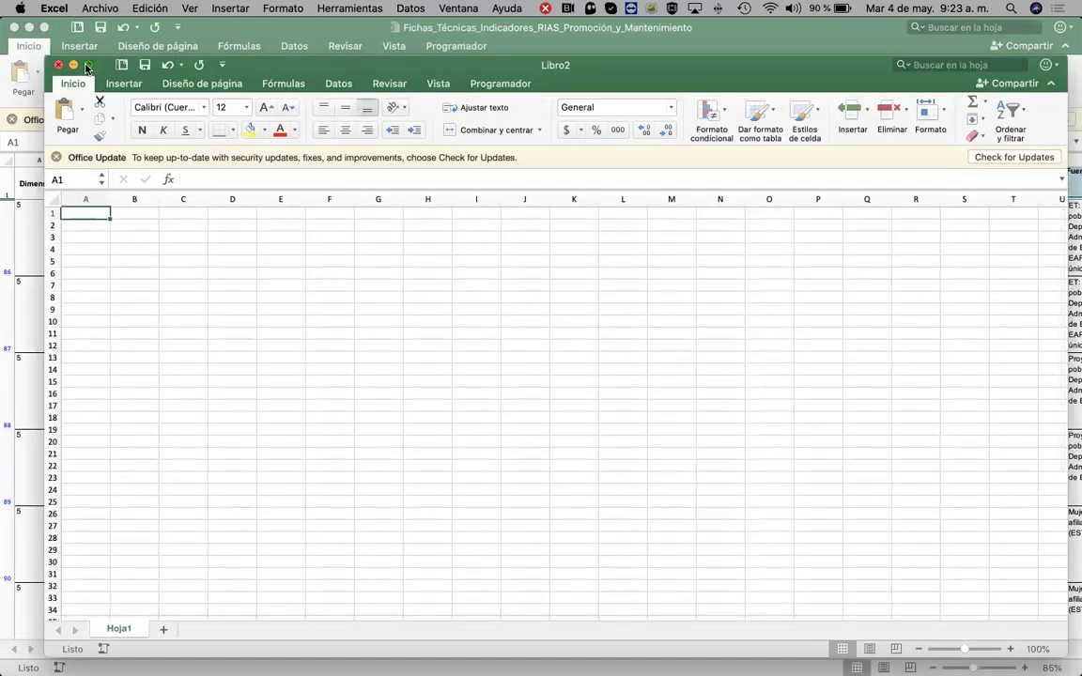
pyautogui.click(87, 65)
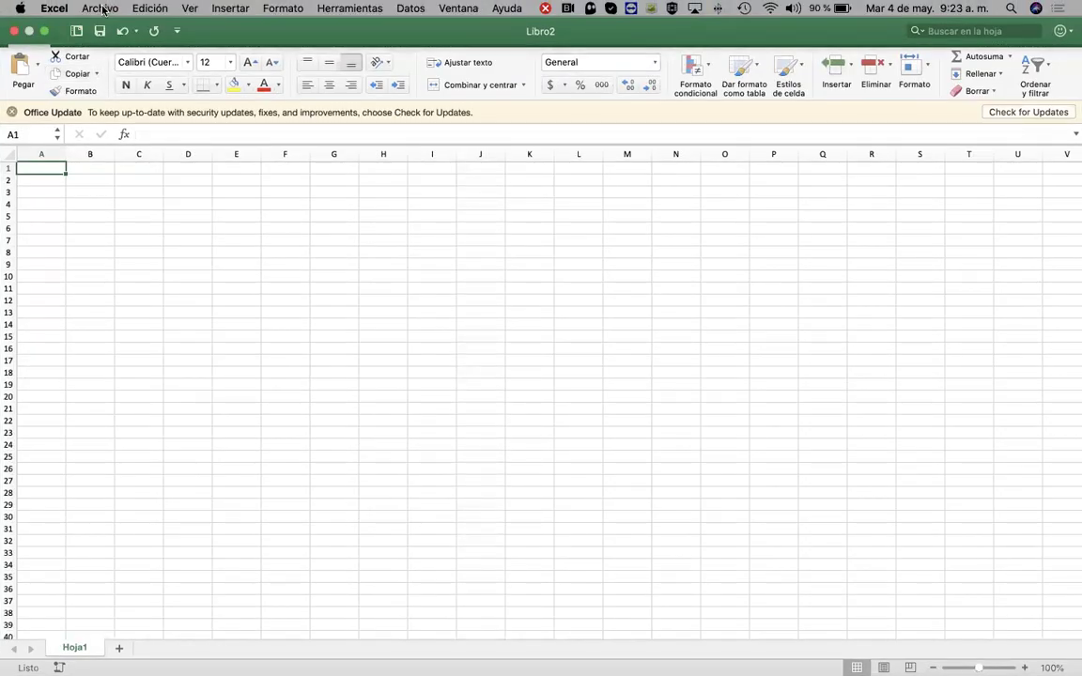
pyautogui.press('super+Tab')
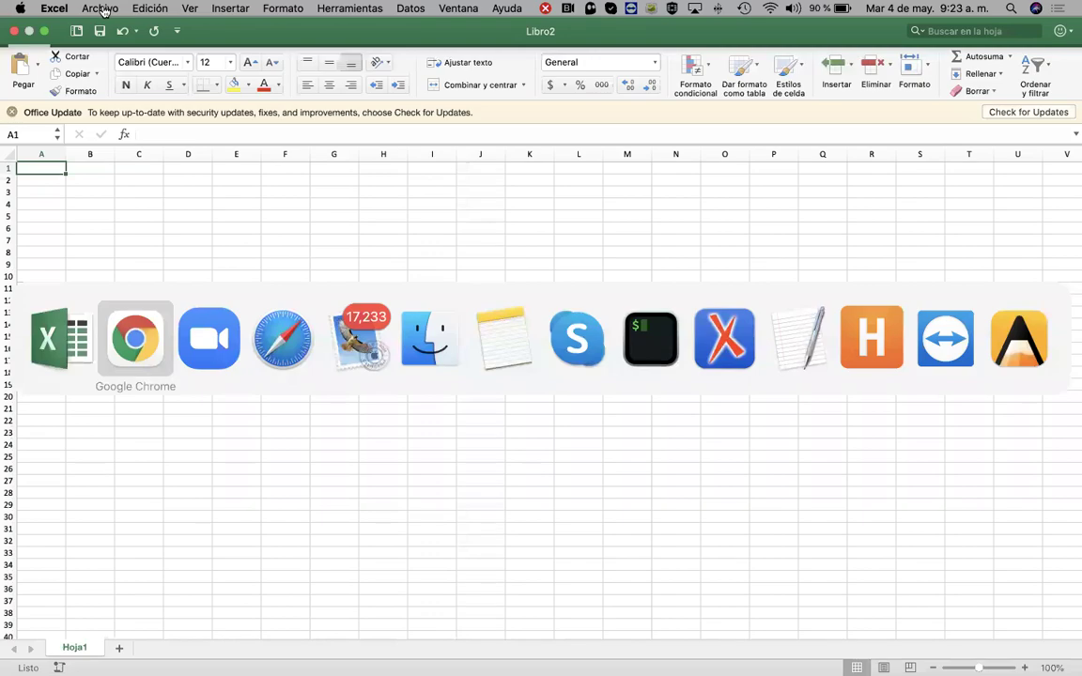
pyautogui.press('super+Tab')
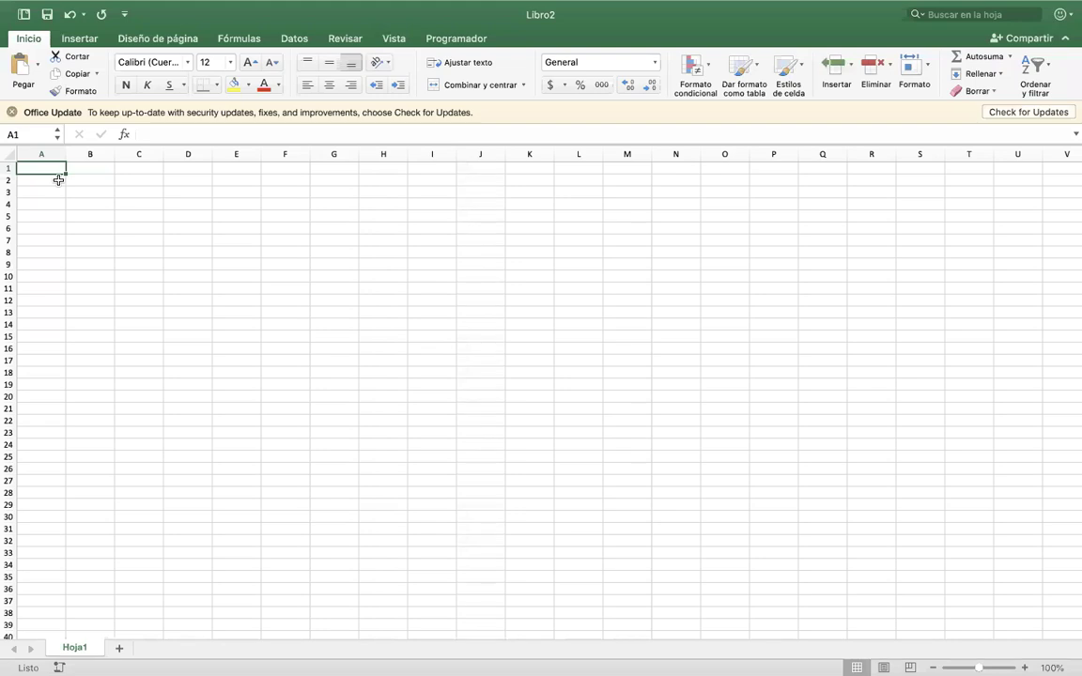
# - Enter the age group 80+ in cell A1
pyautogui.write('80')
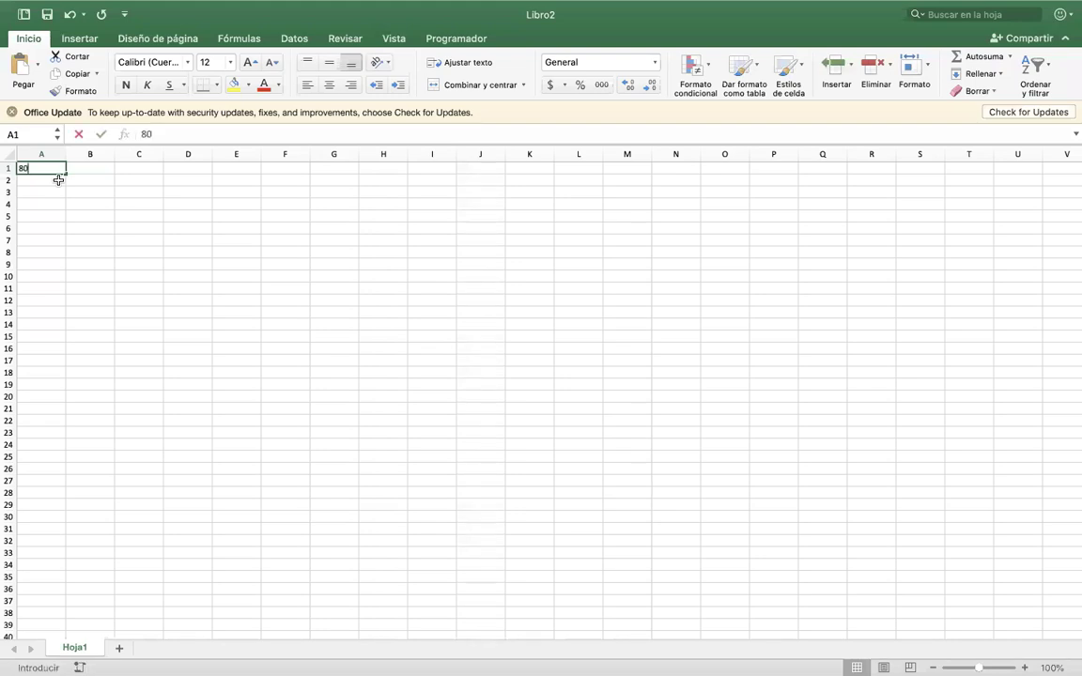
pyautogui.write('+')
pyautogui.click(58, 179)
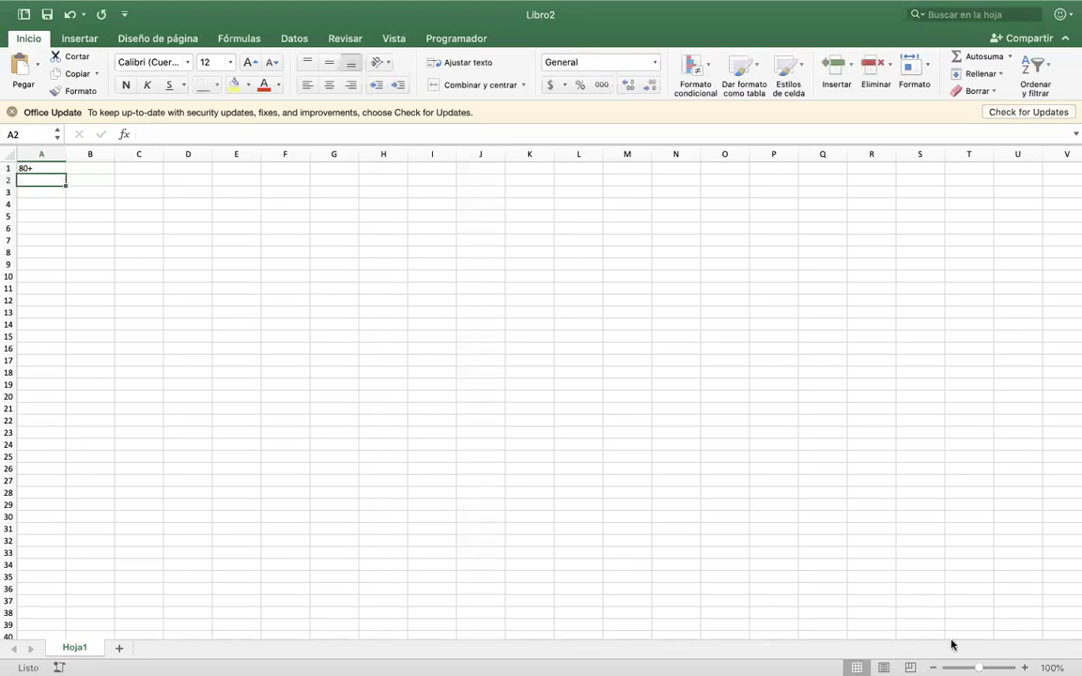
# - Enter the vaccine headings ASTRAZENECA, PFIZER and MODERNA in cells A2, B2 and C2
pyautogui.scroll(5, 359, 399)
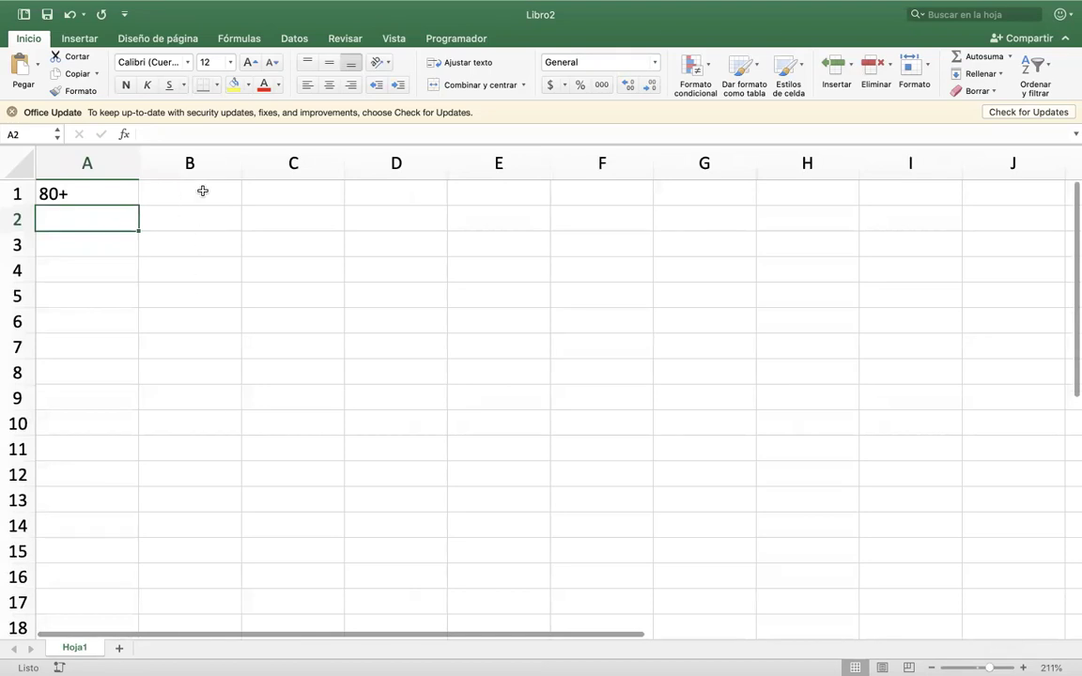
pyautogui.write('ASTRAZENECA')
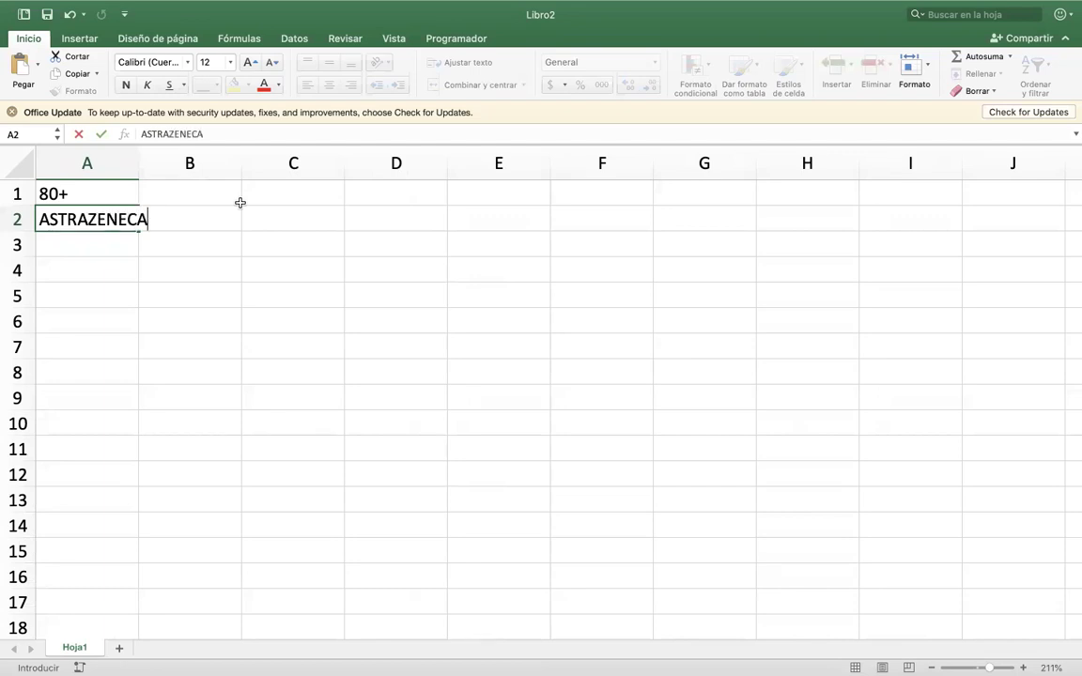
pyautogui.press('Return')
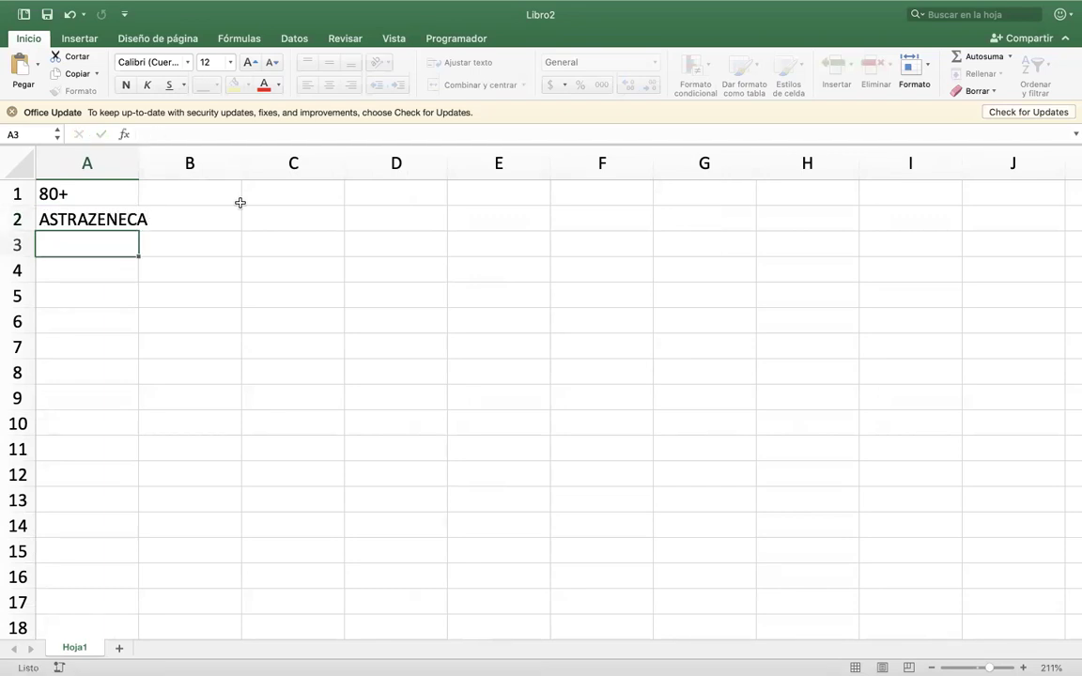
pyautogui.press('Up')
pyautogui.press('Right')
pyautogui.write('PFIZER')
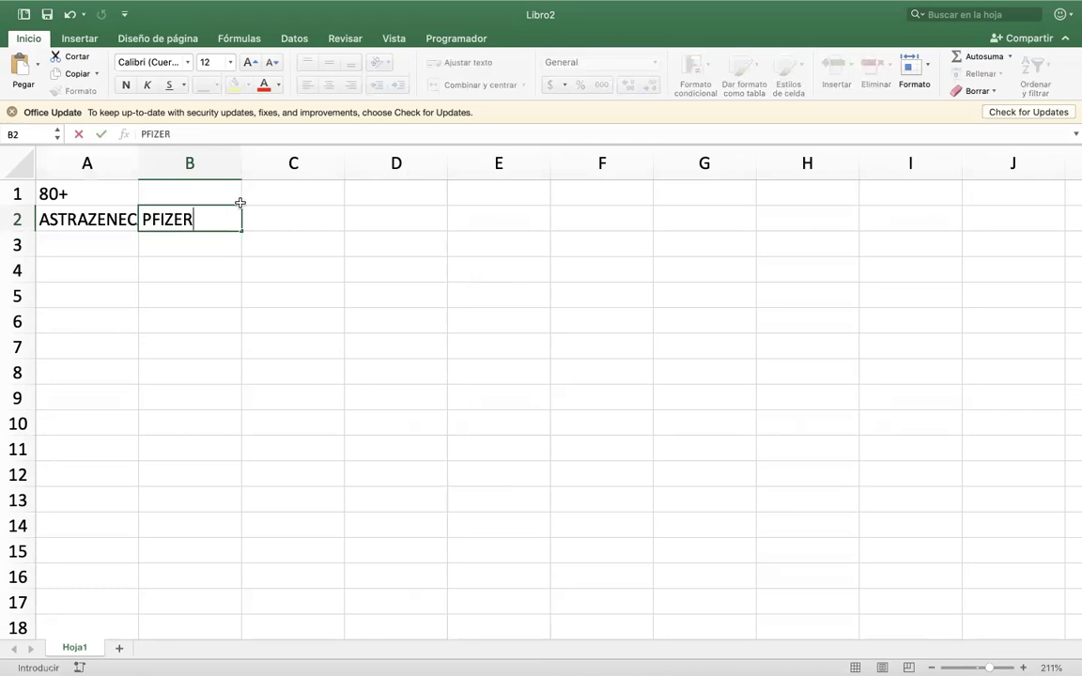
pyautogui.press('Return')
pyautogui.press('Up')
pyautogui.press('Right')
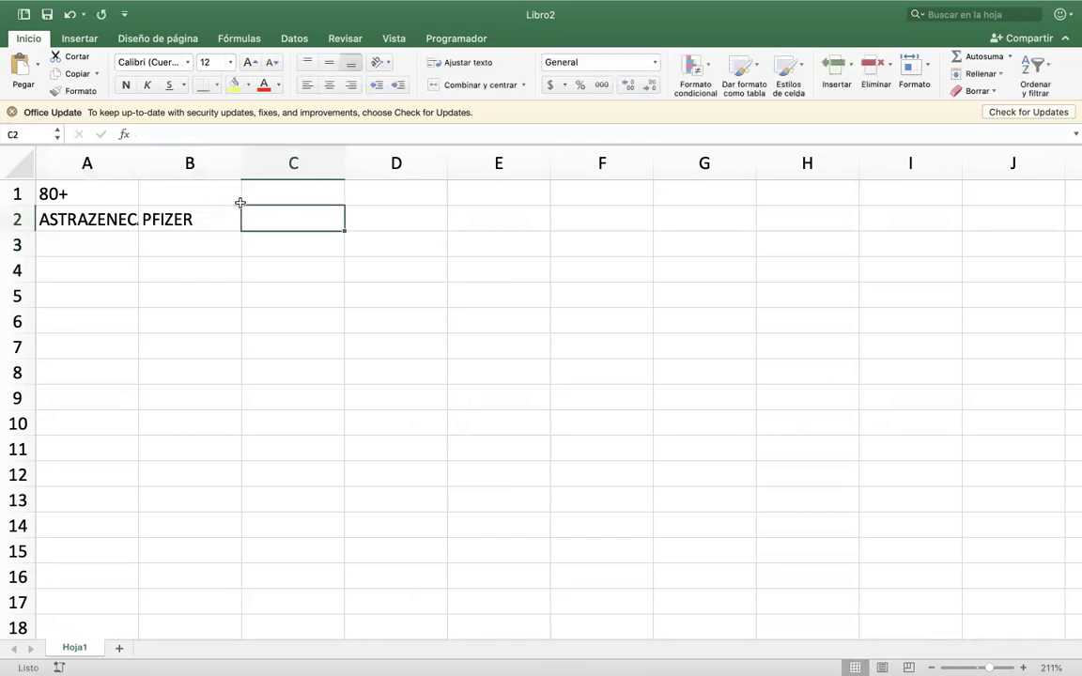
pyautogui.write('MODERNA')
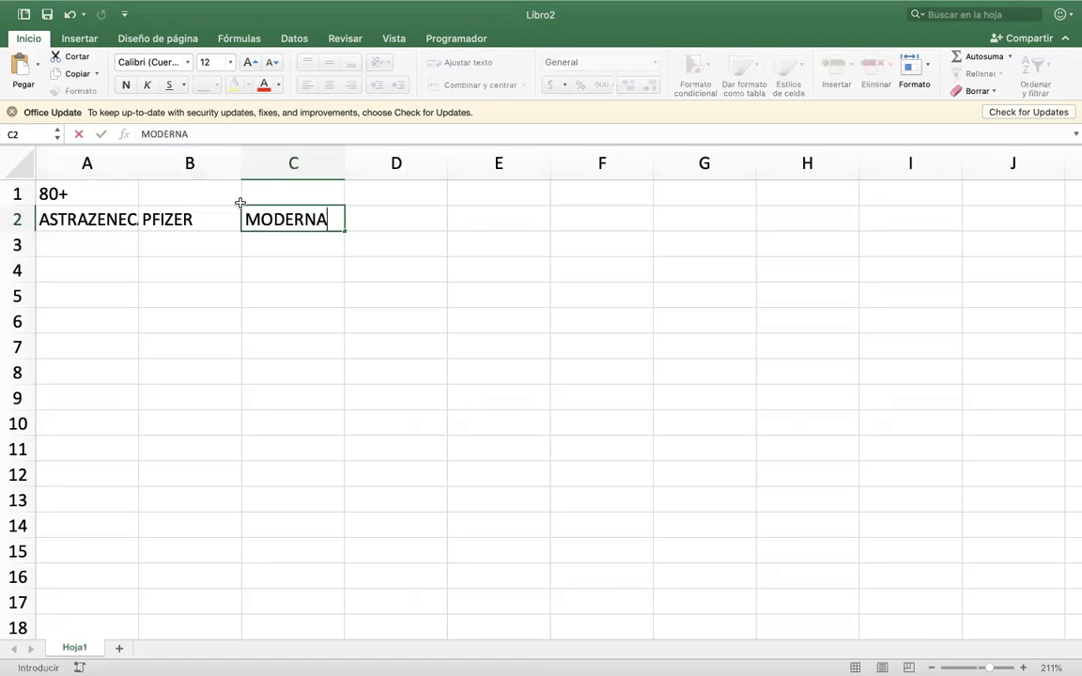
pyautogui.press('Return')
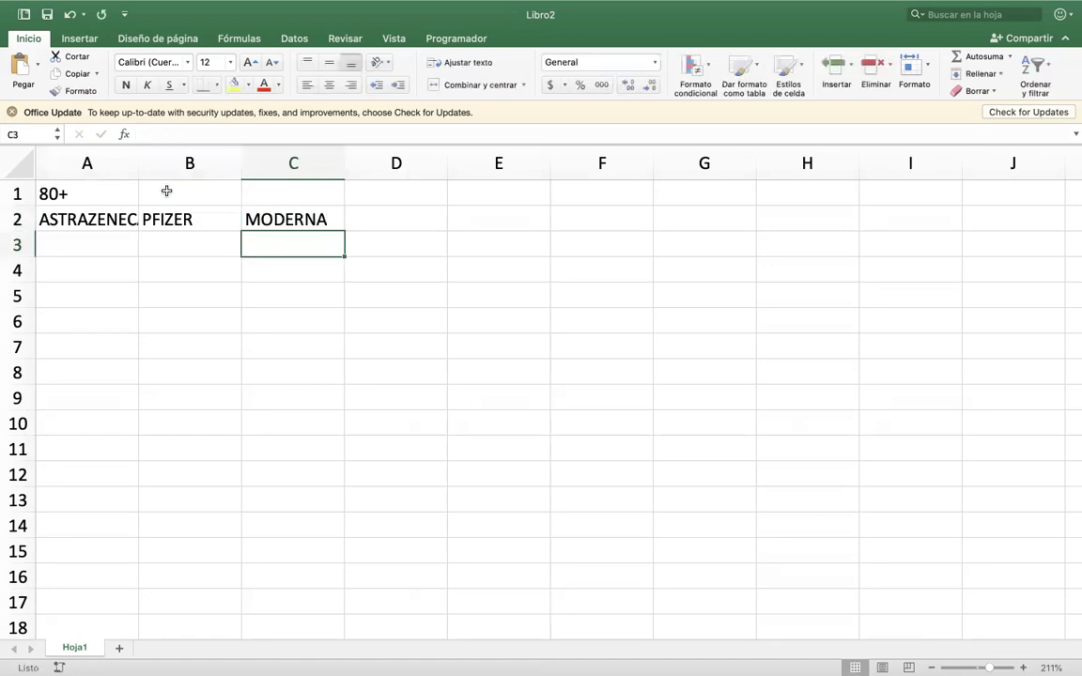
# - Copy the three vaccine headings in A2:C2 and paste them into D2:F2
pyautogui.click(76, 216)
pyautogui.hotkey('shift', 'Right')
pyautogui.hotkey('shift', 'Right')
pyautogui.press('super+c')
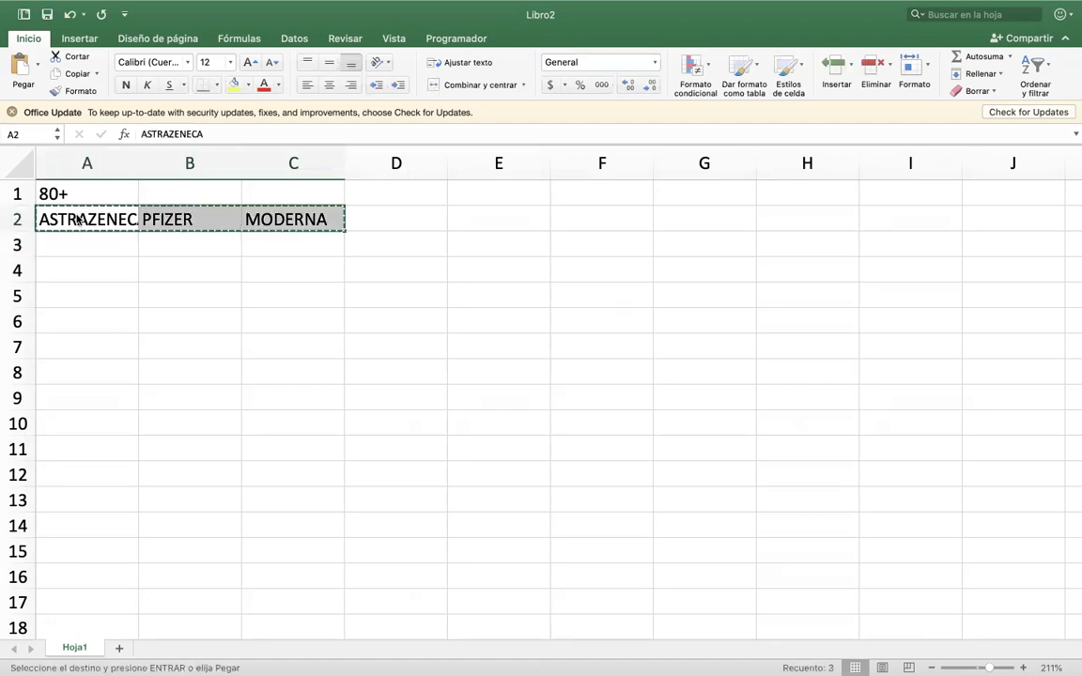
pyautogui.press('Right')
pyautogui.press('Right')
pyautogui.press('Right')
pyautogui.press('Right')
pyautogui.press('Left')
pyautogui.press('super+v')
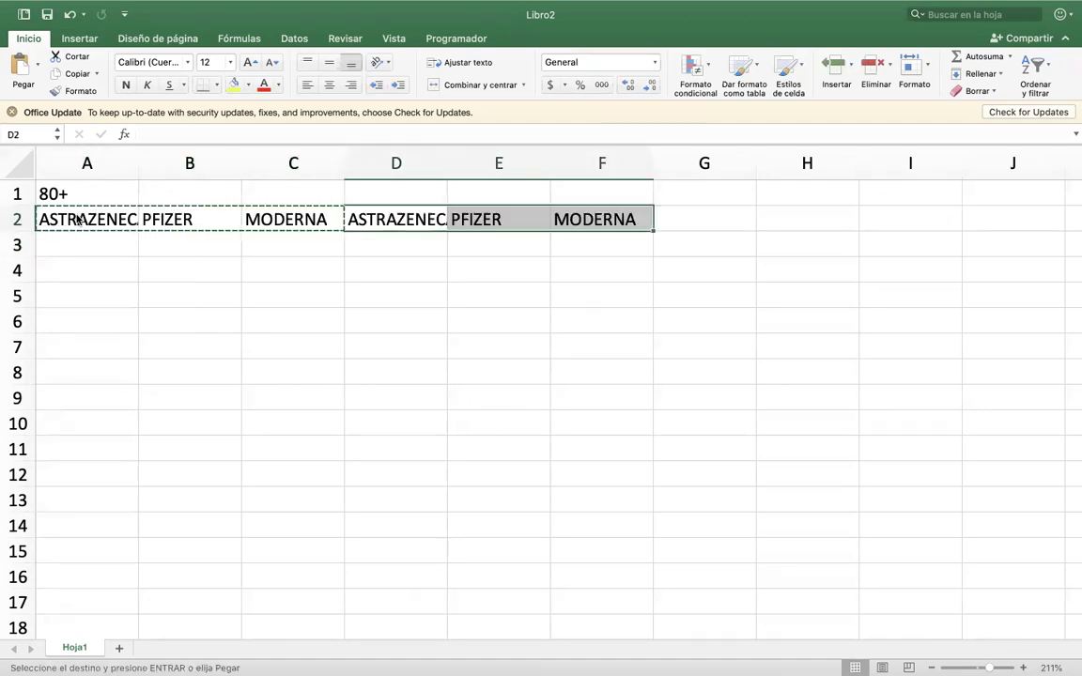
# - Paste the copied vaccine headings once more into G2:I2
pyautogui.press('Right')
pyautogui.press('Right')
pyautogui.press('Right')
pyautogui.press('super+v')
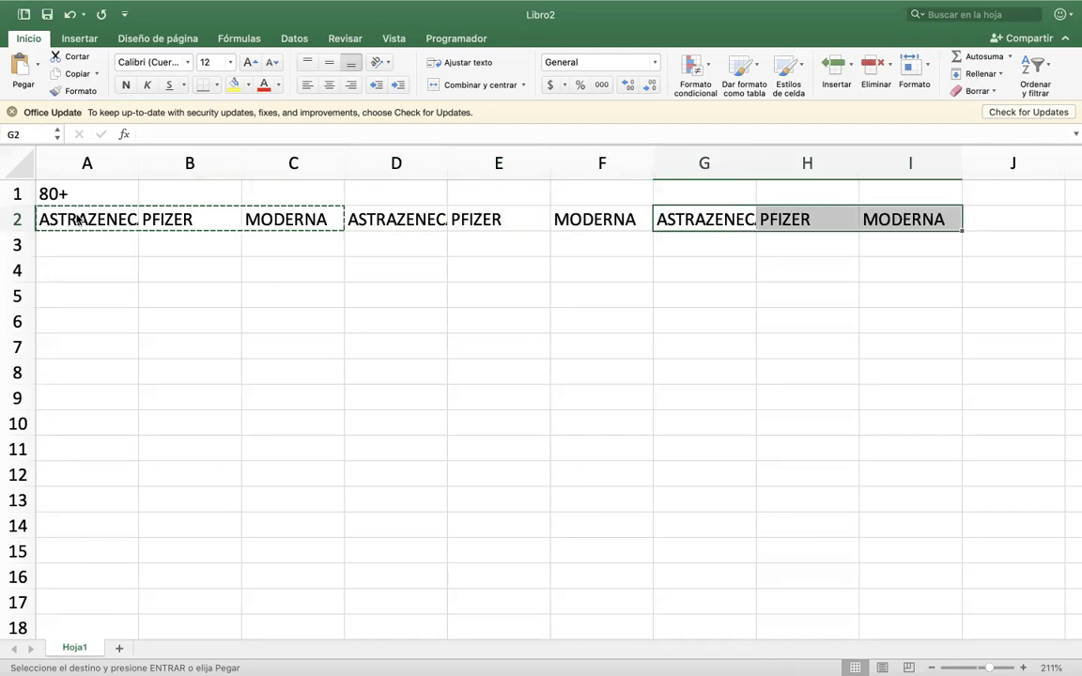
# - Merge and center cells A1:C1 so the 80+ heading spans its three vaccine columns
pyautogui.press('Up')
pyautogui.press('Left')
pyautogui.press('Left')
pyautogui.press('Left')
pyautogui.press('Left')
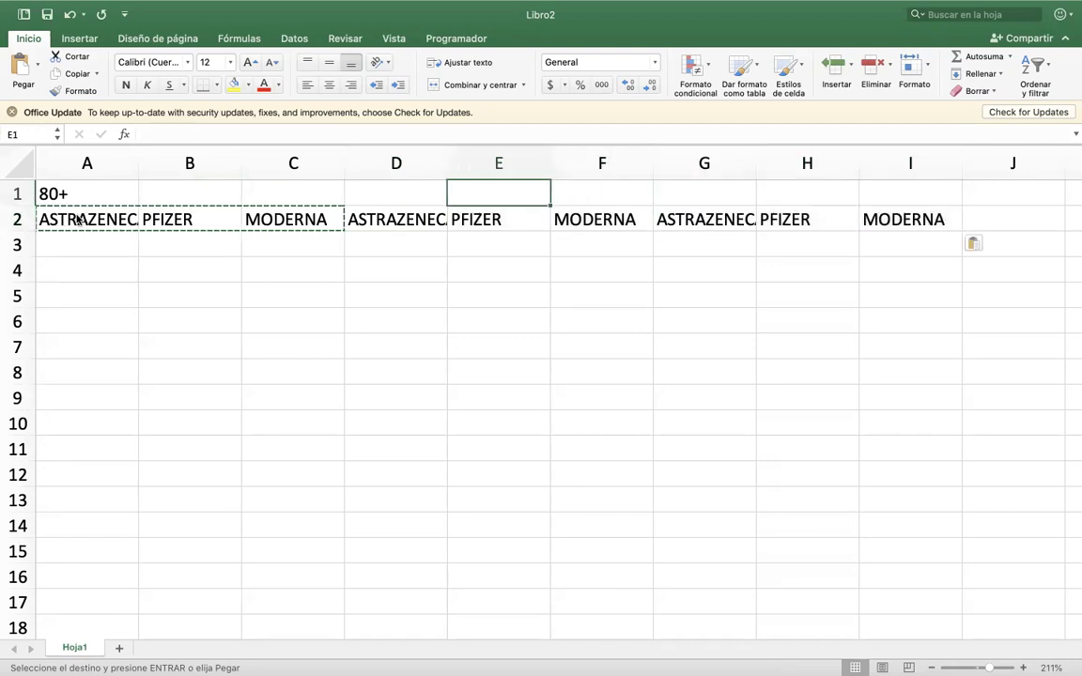
pyautogui.press('Left')
pyautogui.press('Left')
pyautogui.hotkey('shift', 'Right')
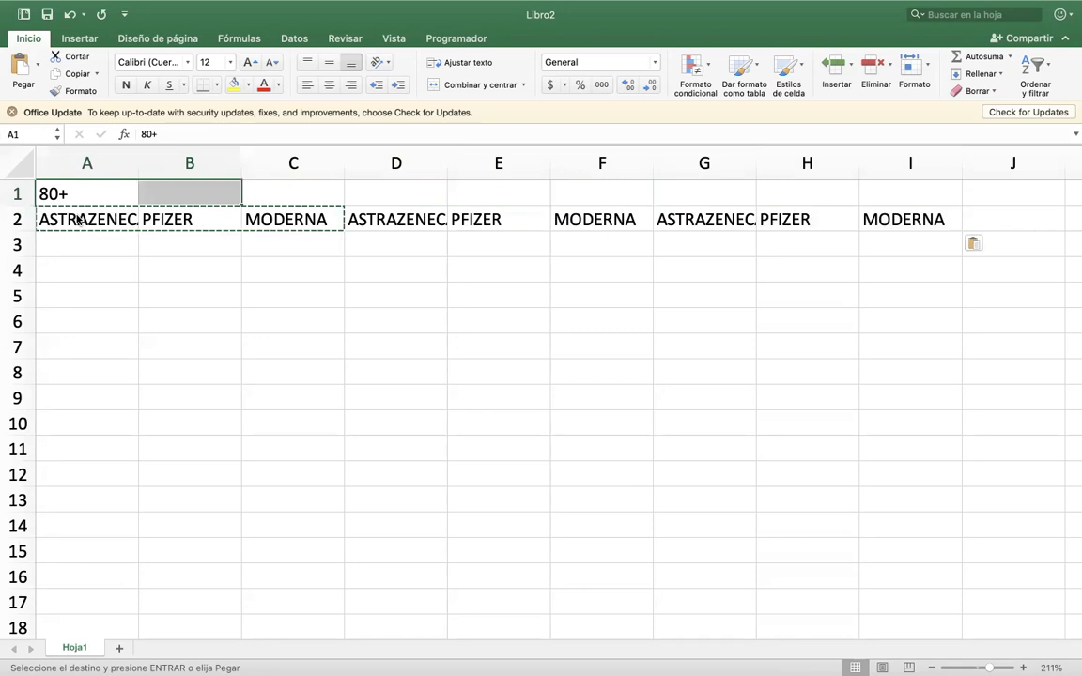
pyautogui.hotkey('shift', 'Right')
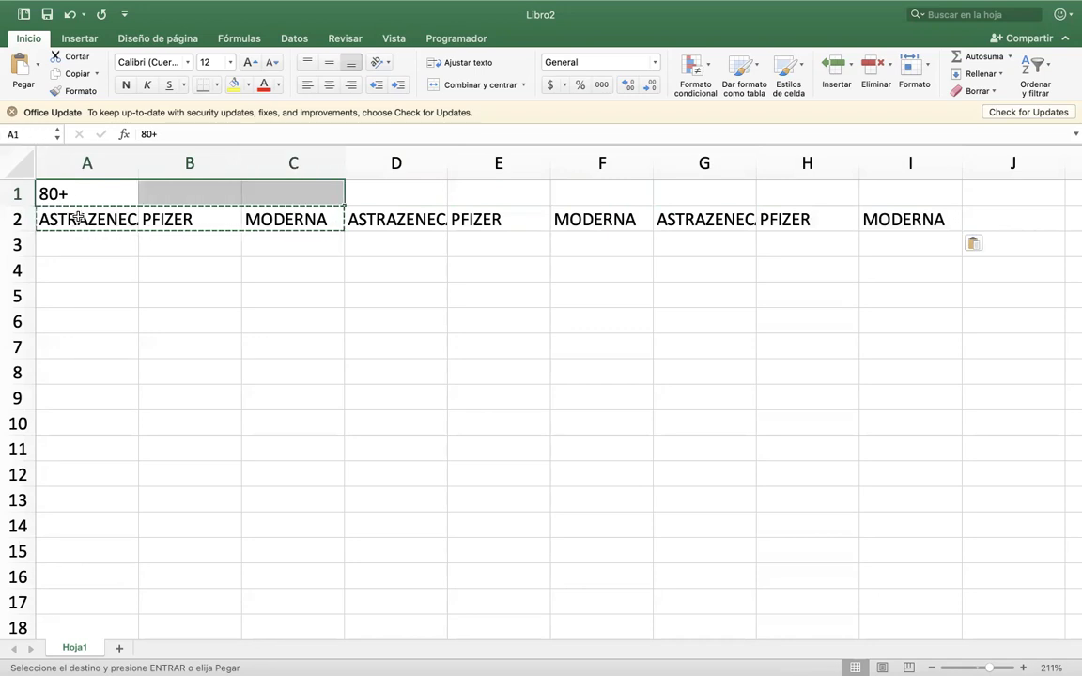
pyautogui.click(472, 86)
pyautogui.click(471, 85)
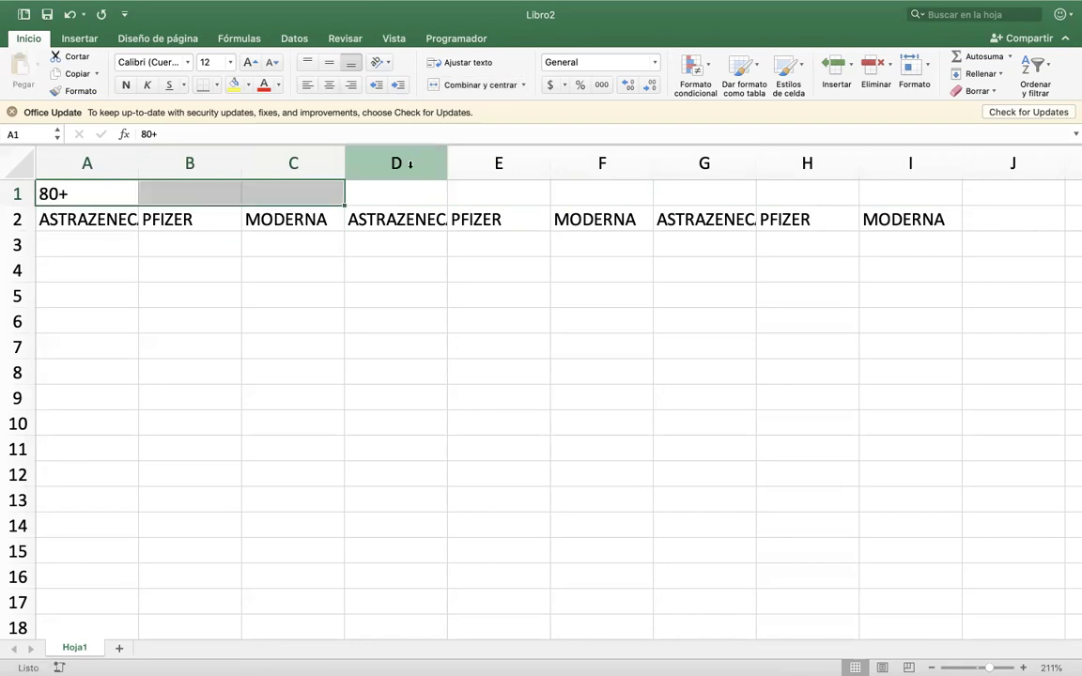
pyautogui.click(466, 85)
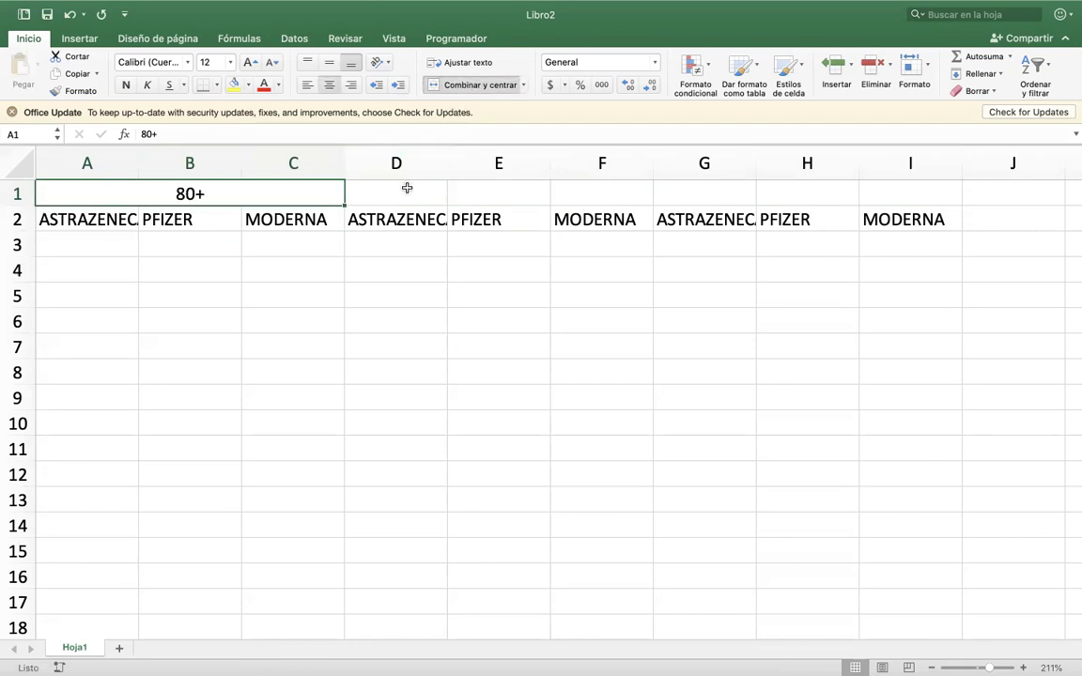
# - Autofit the width of column D to its ASTRAZENECA heading
pyautogui.click(406, 189)
pyautogui.hotkey('shift', 'Right')
pyautogui.hotkey('shift', 'Right')
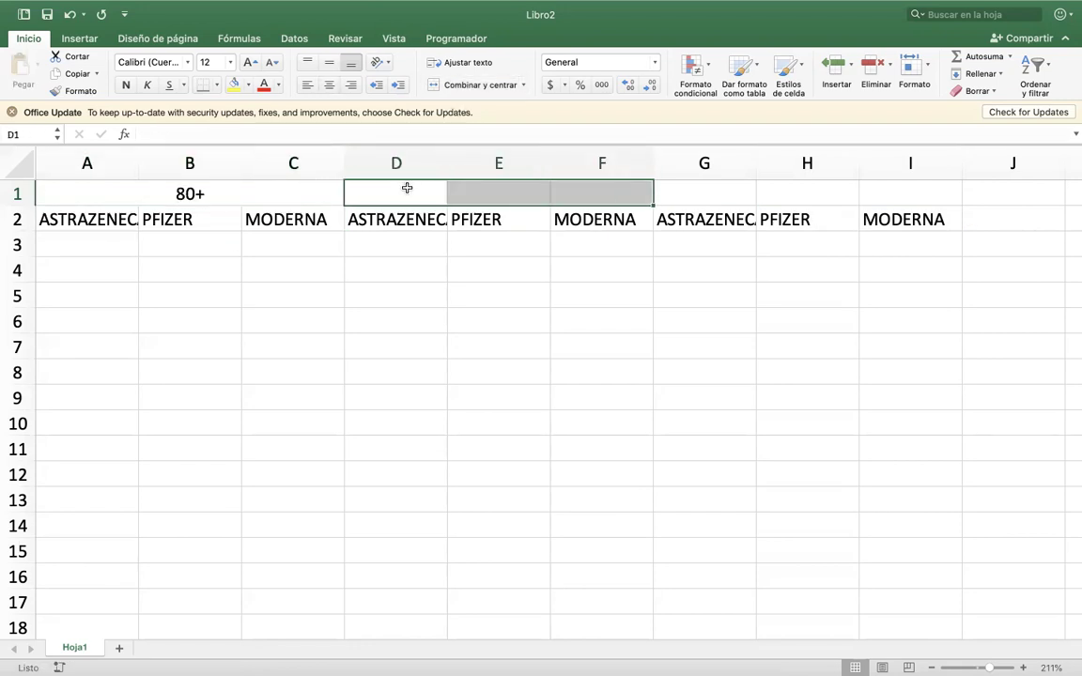
pyautogui.hotkey('shift', 'Left')
pyautogui.hotkey('shift', 'Left')
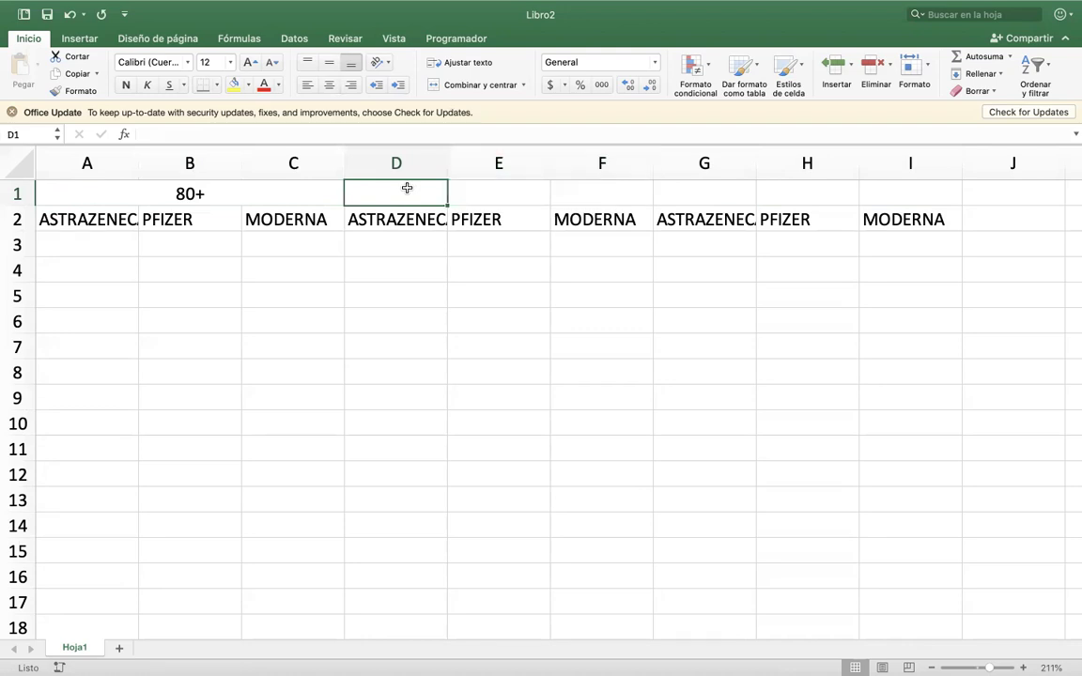
pyautogui.doubleClick(448, 161)
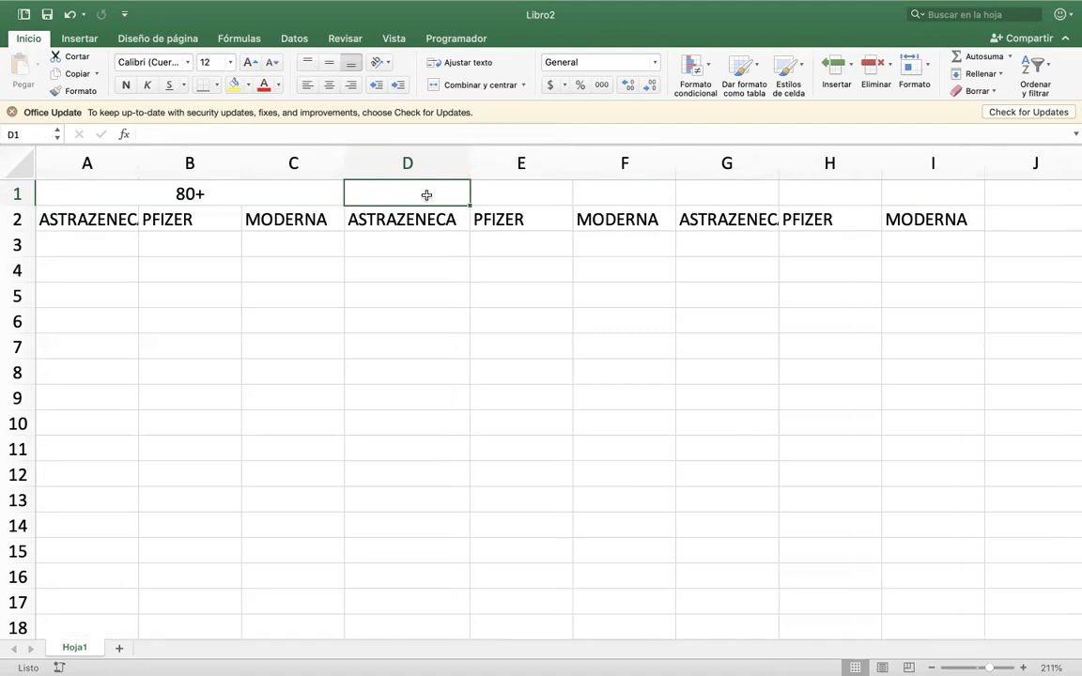
# - Enter the age group 75-79 in cell D1
pyautogui.write('75-')
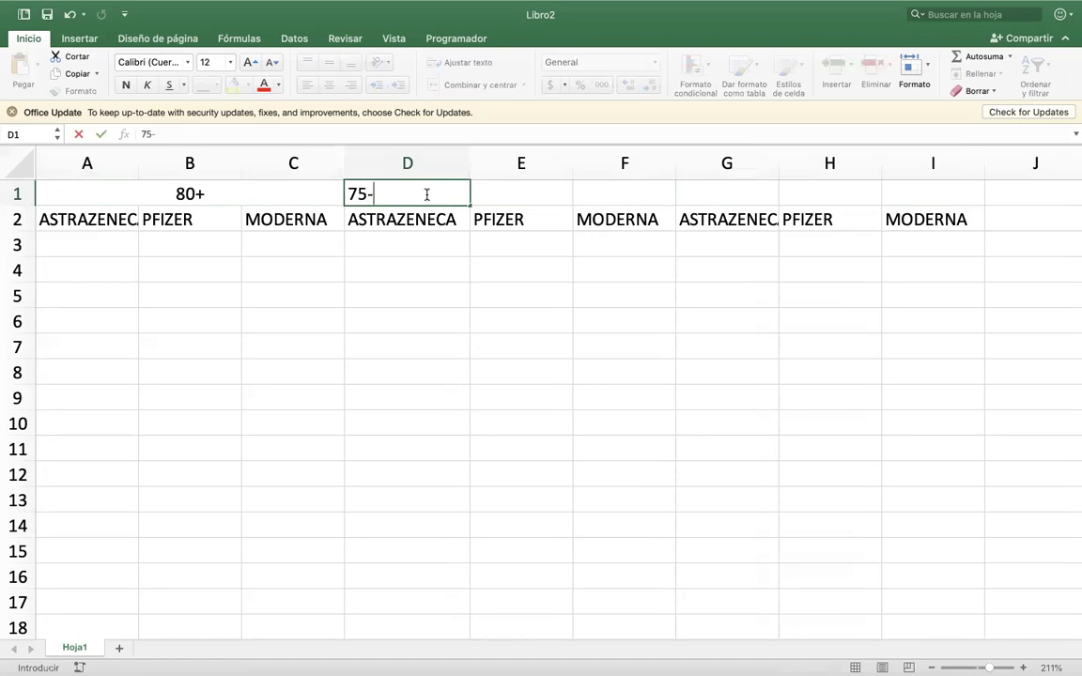
pyautogui.write('79')
pyautogui.press('Return')
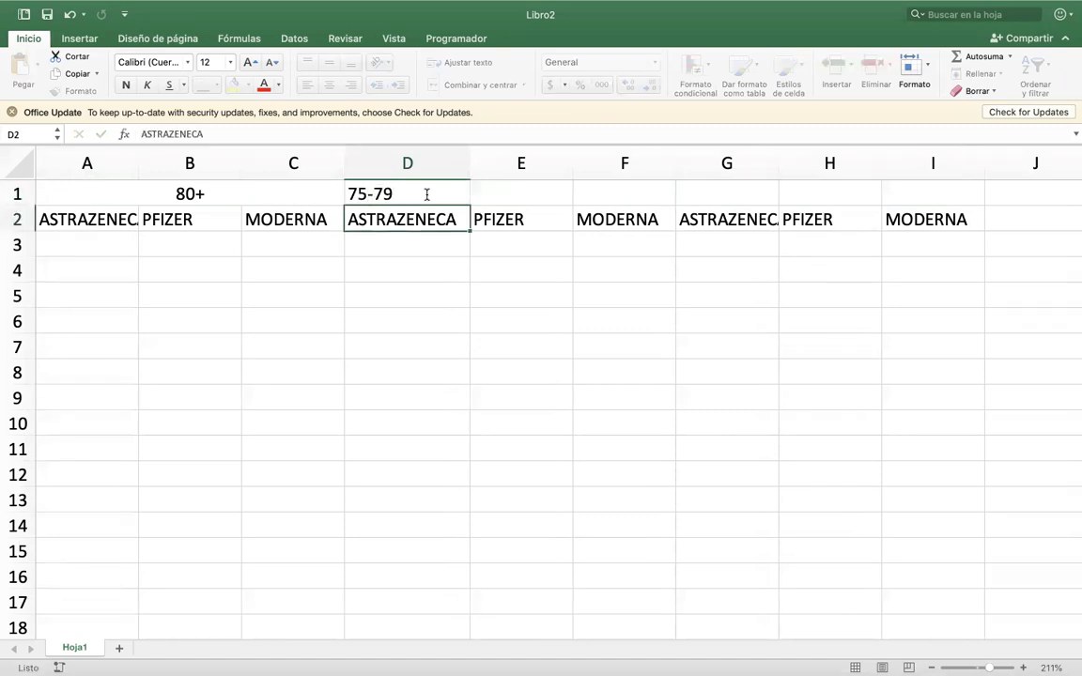
pyautogui.moveTo(290, 190); pyautogui.dragTo(477, 193)
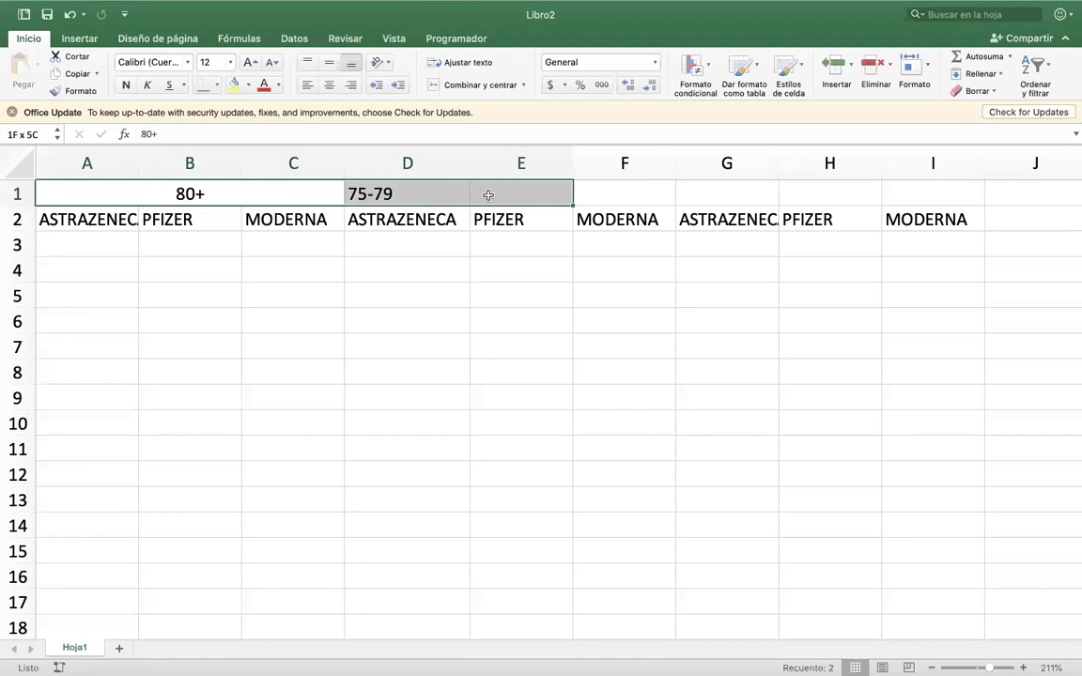
pyautogui.click(435, 272)
pyautogui.moveTo(317, 193); pyautogui.dragTo(399, 193)
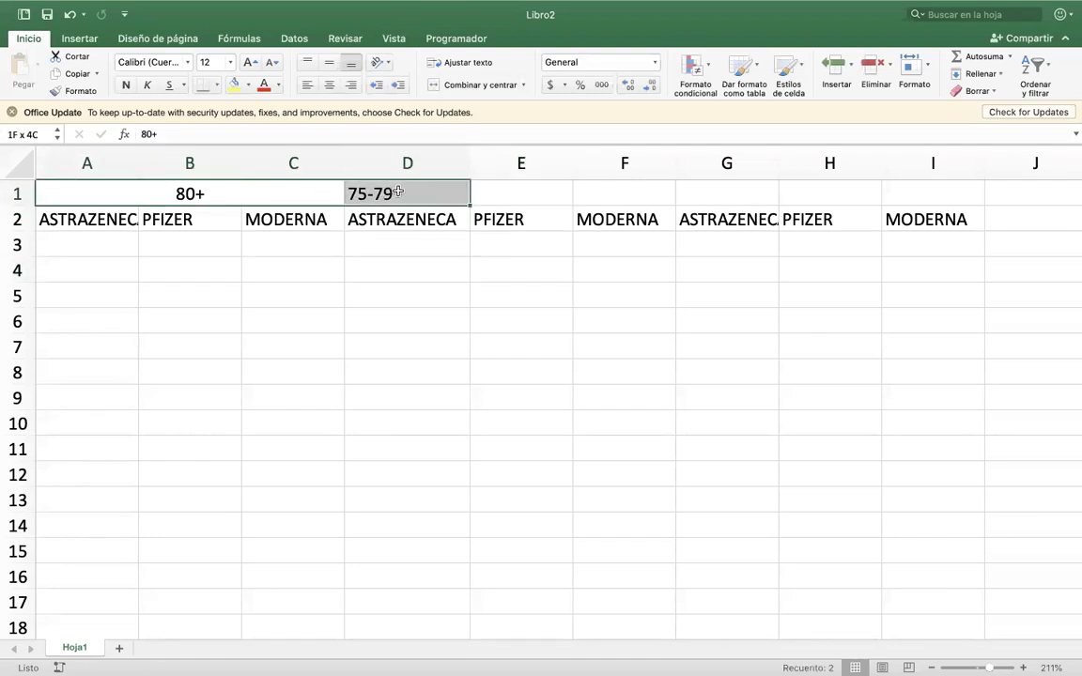
pyautogui.click(321, 295)
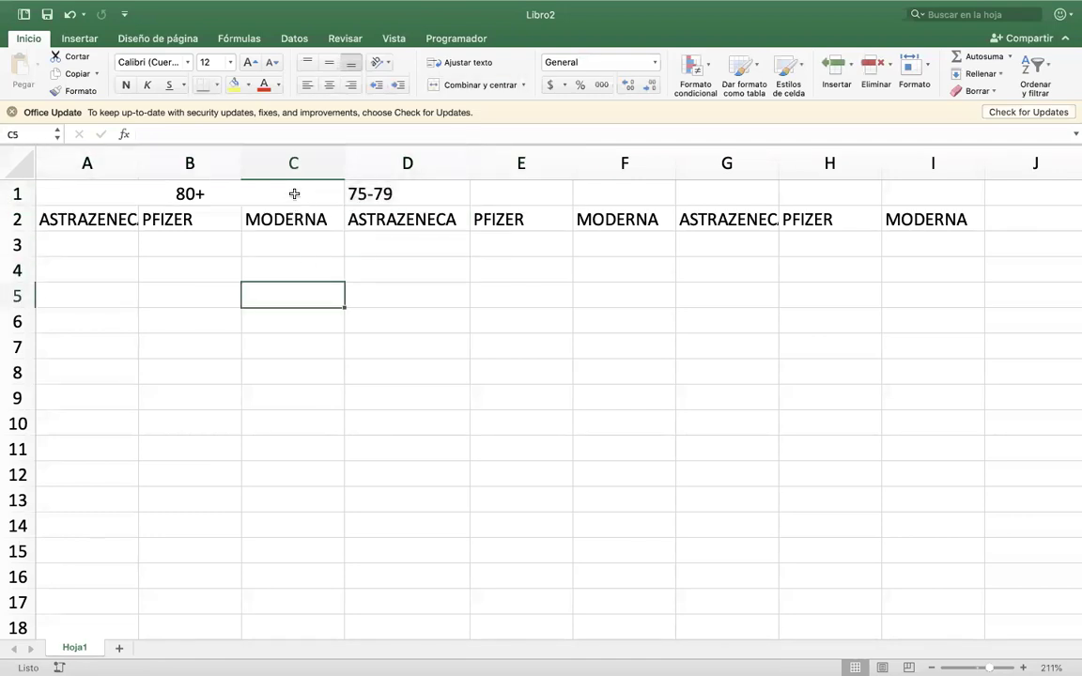
# - Merge and center cells D1:F1 so the 75-79 heading spans its three vaccine columns
pyautogui.moveTo(369, 193); pyautogui.dragTo(577, 196)
pyautogui.click(478, 85)
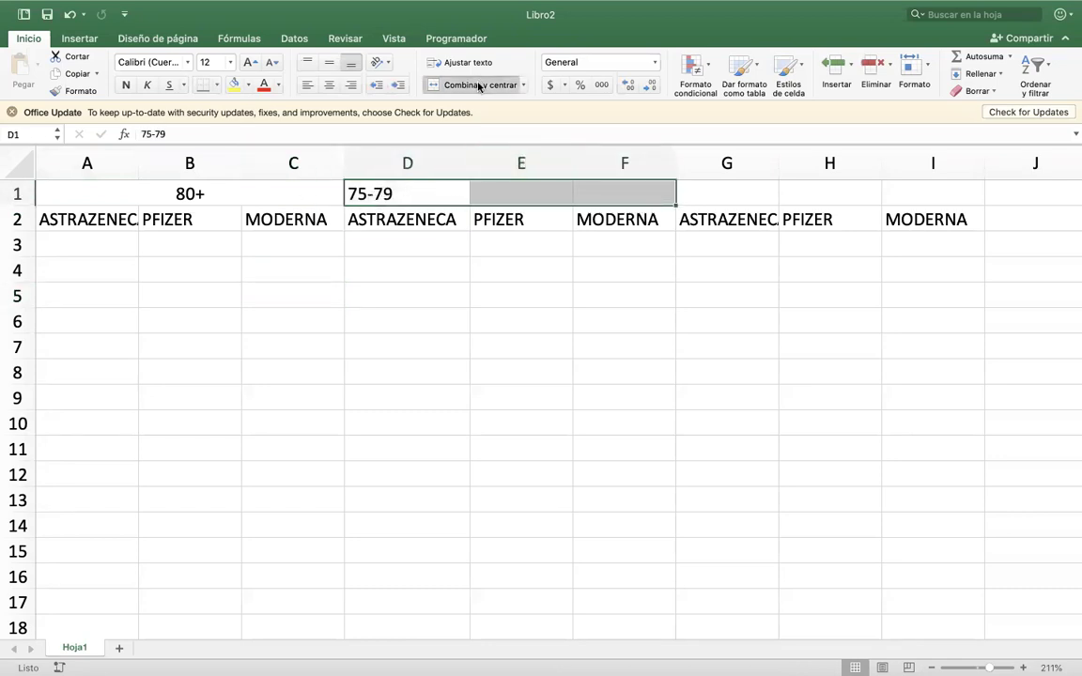
pyautogui.click(555, 368)
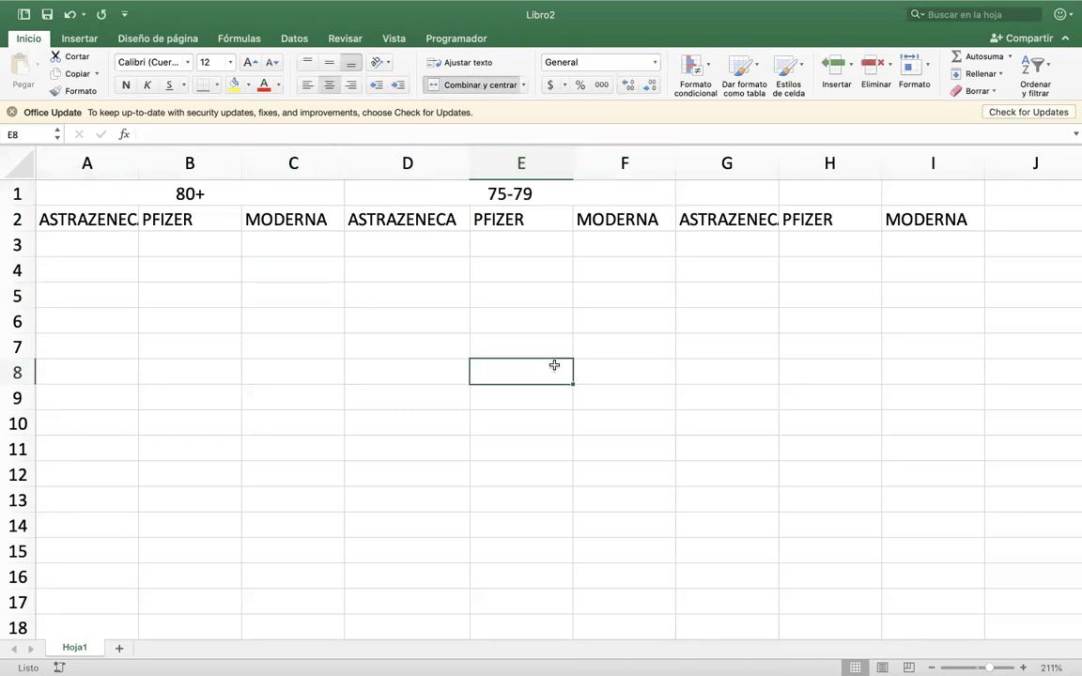
# - Autofit the width of column G and enter the age group 70-74 in cell G1
pyautogui.doubleClick(778, 166)
pyautogui.moveTo(739, 195); pyautogui.dragTo(913, 188)
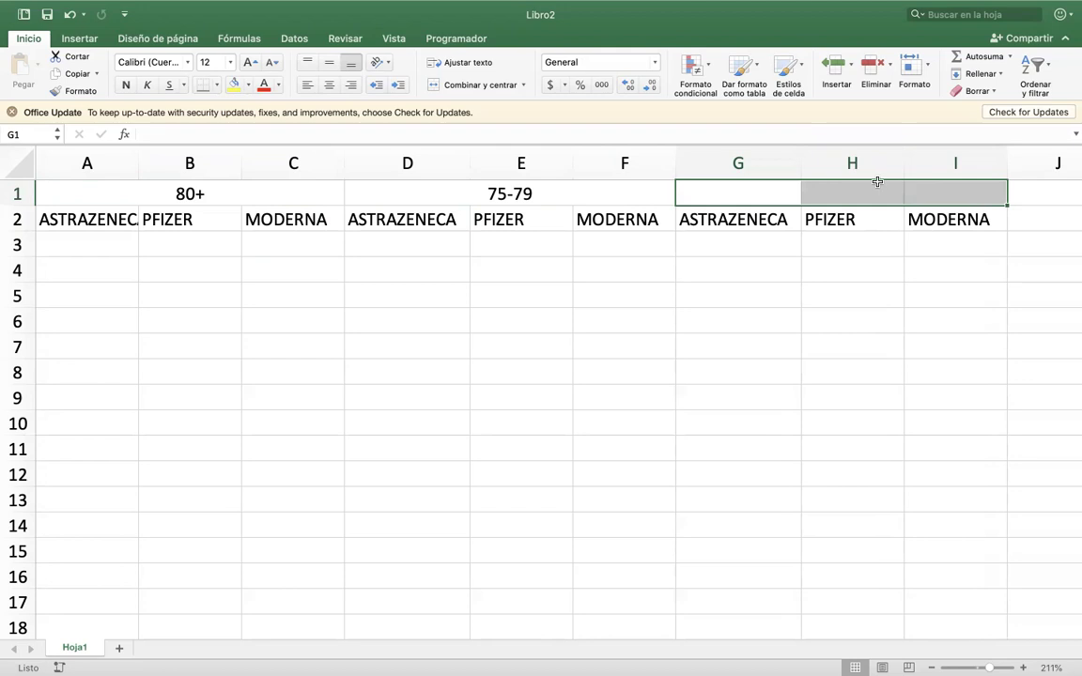
pyautogui.click(750, 192)
pyautogui.write('7')
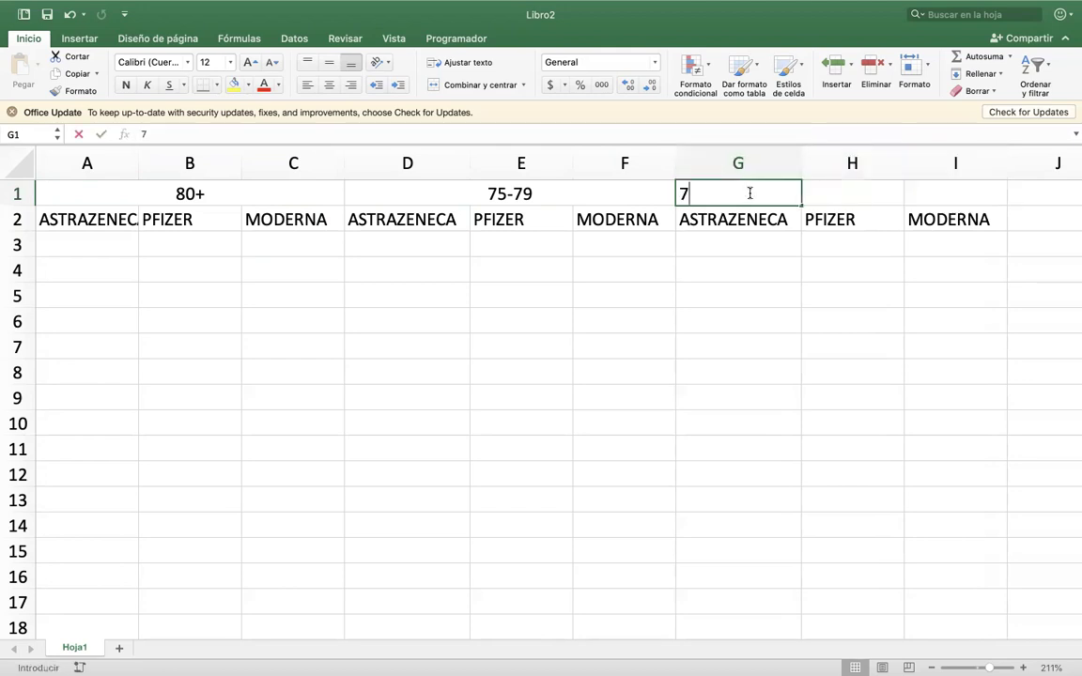
pyautogui.write('0-74')
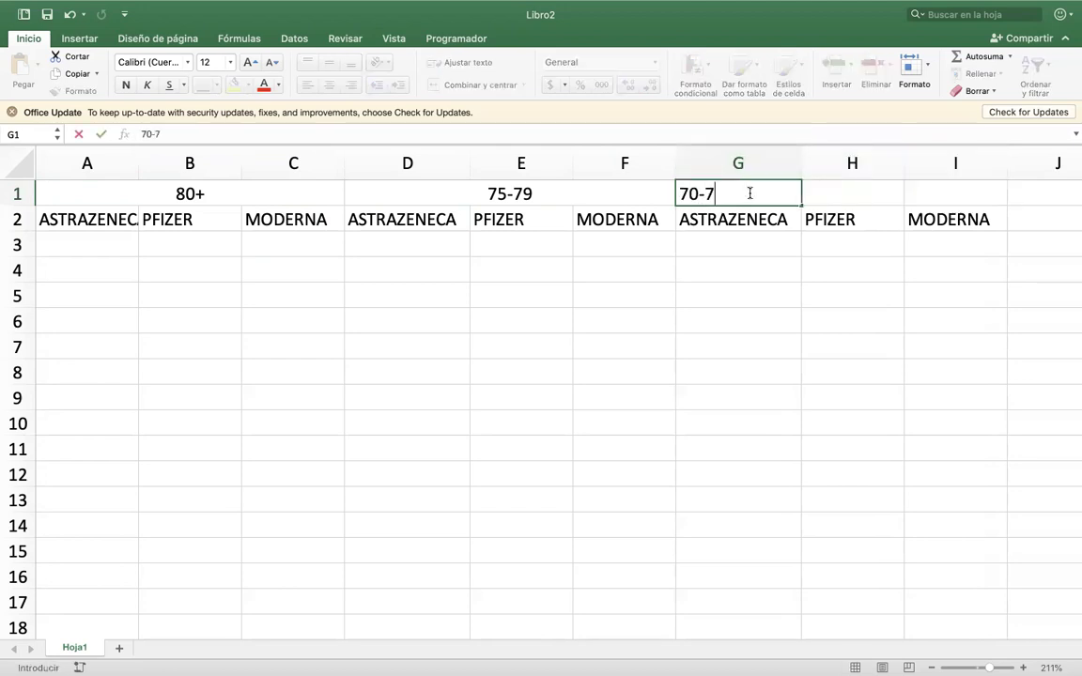
pyautogui.click(737, 263)
# - Merge and center cells G1:I1 so the 70-74 heading spans its three vaccine columns
pyautogui.click(398, 195)
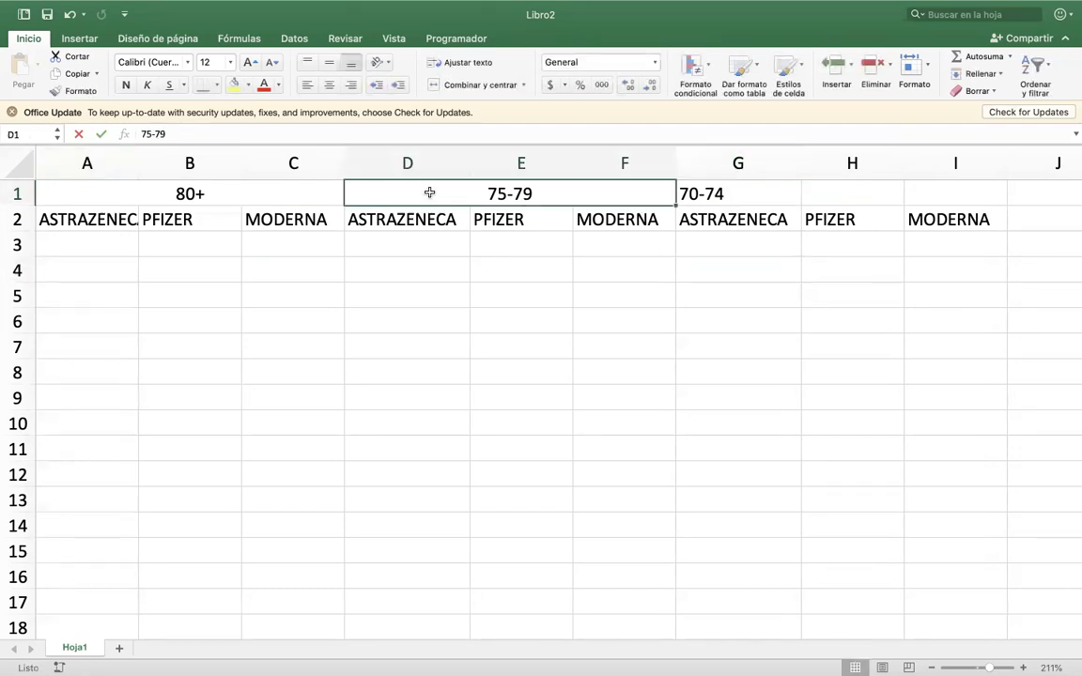
pyautogui.click(740, 195)
pyautogui.click(738, 272)
pyautogui.moveTo(739, 198); pyautogui.dragTo(953, 185)
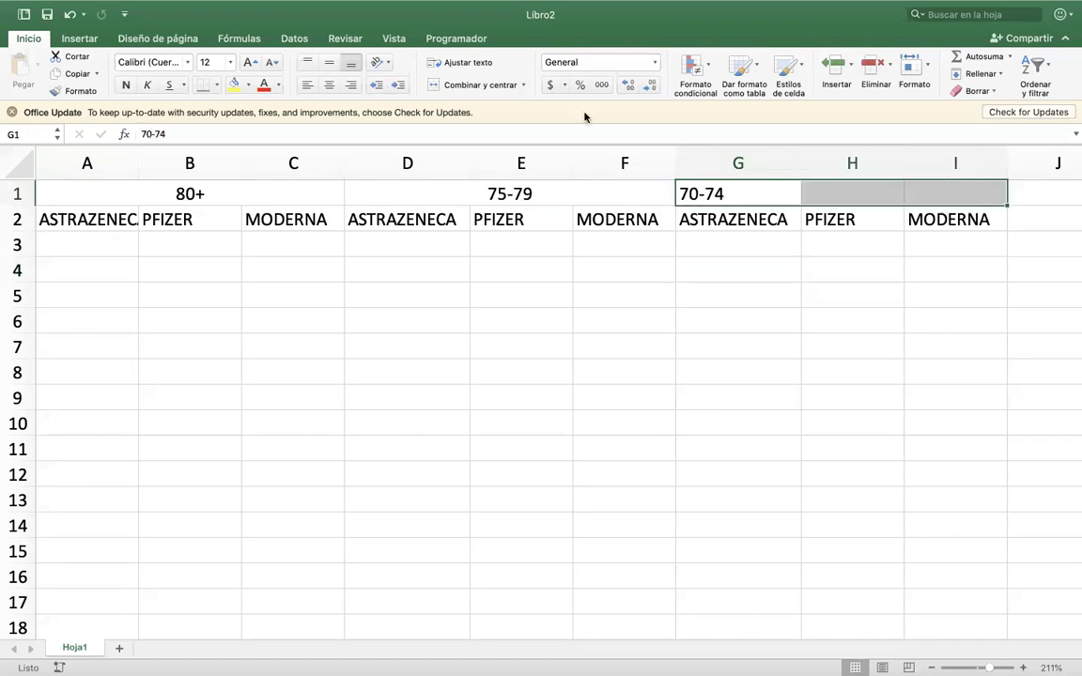
pyautogui.click(473, 86)
pyautogui.click(495, 314)
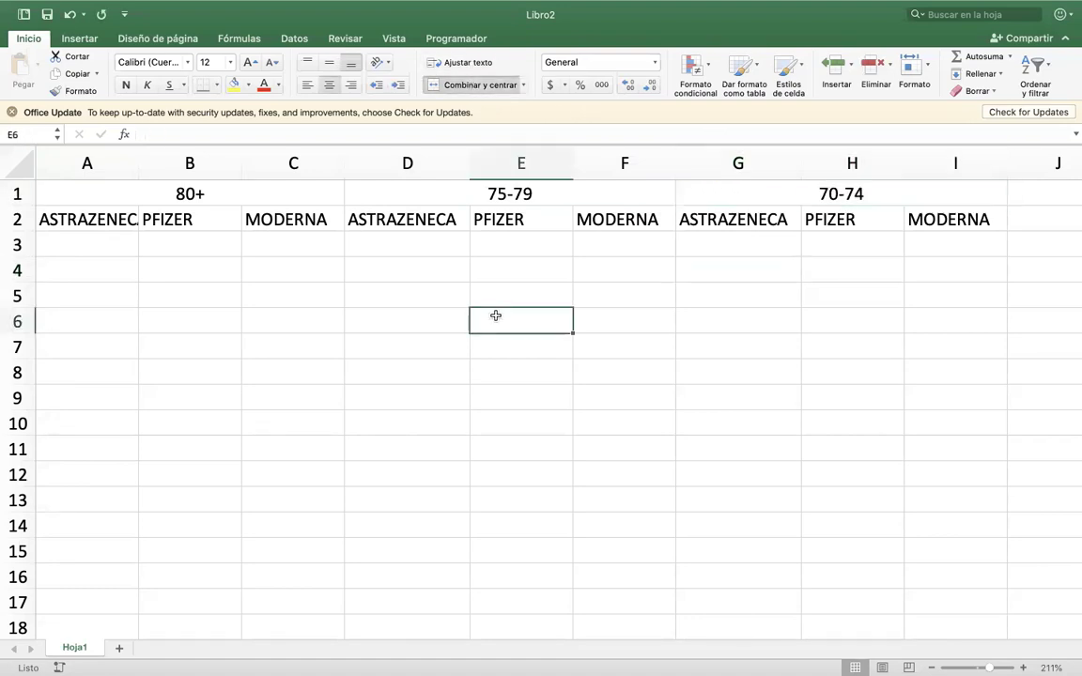
# - Insert a blank row above the vaccine name headings in row 2
pyautogui.click(17, 218)
pyautogui.rightClick(17, 219)
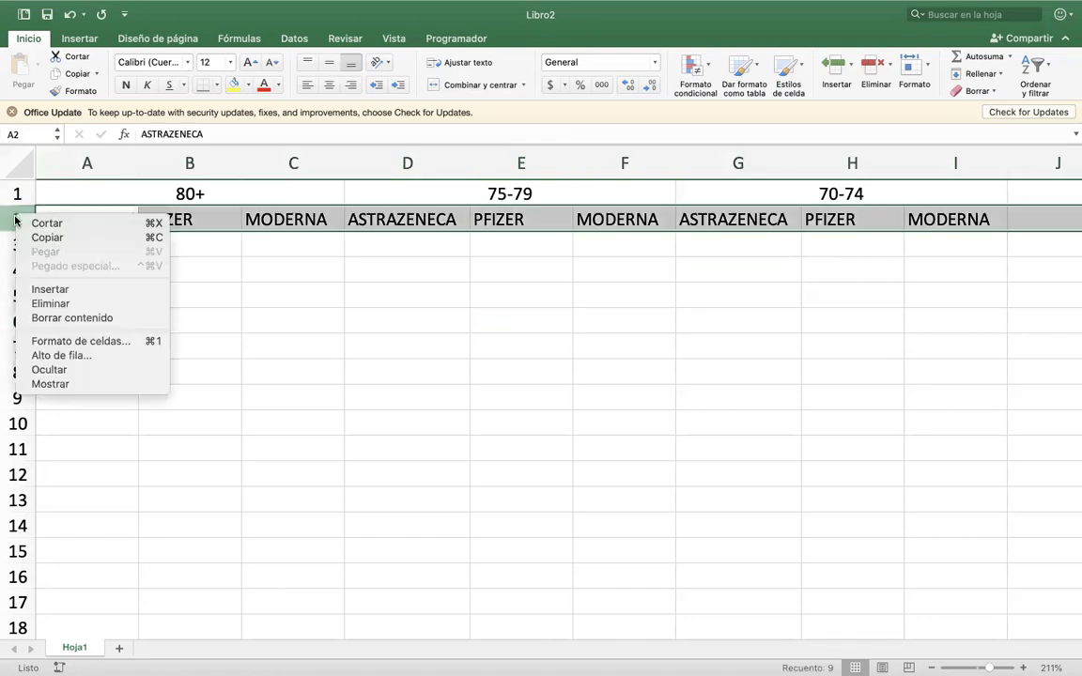
pyautogui.click(57, 291)
# - Widen column A so its ASTRAZENECA heading fits completely
pyautogui.click(231, 299)
pyautogui.moveTo(131, 160); pyautogui.dragTo(161, 160)
pyautogui.press('Return')
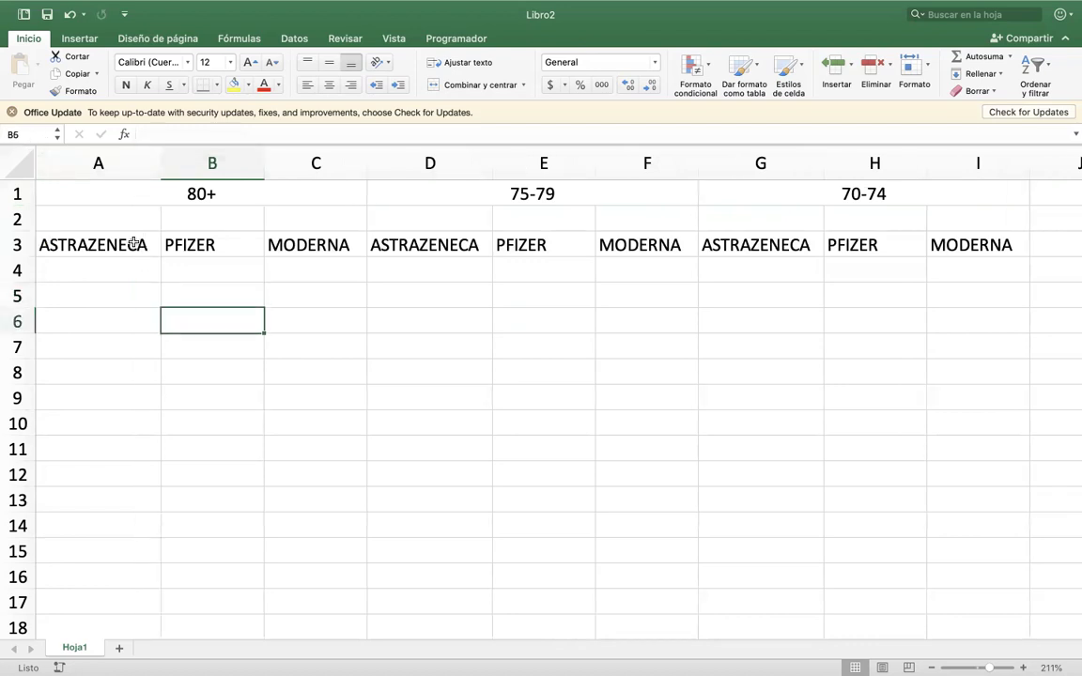
pyautogui.click(17, 218)
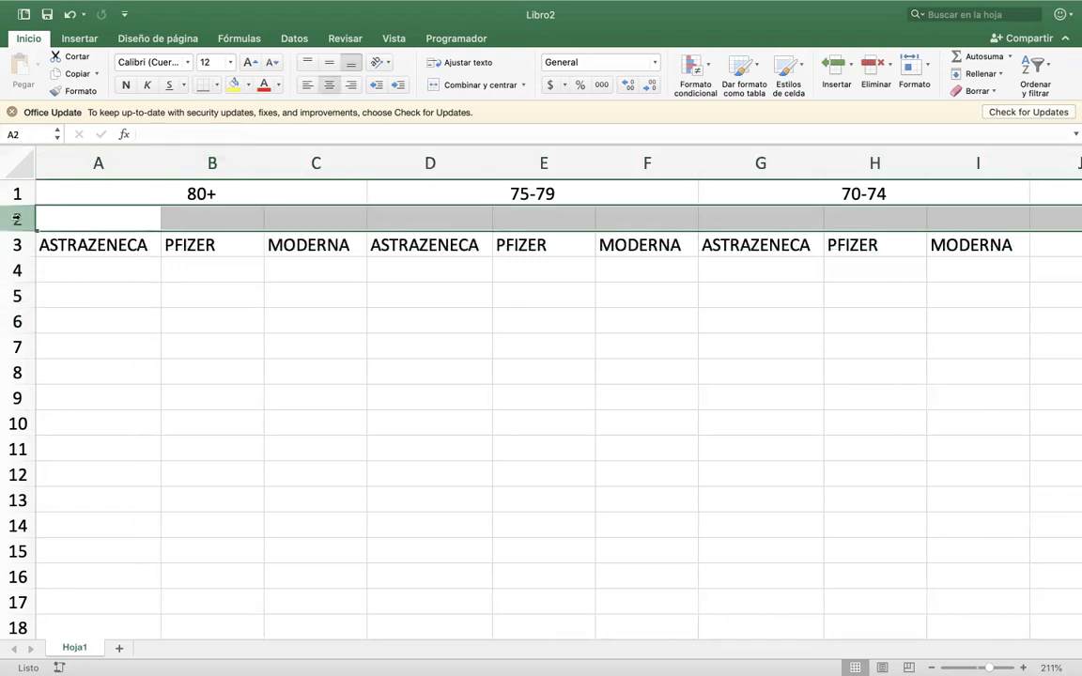
pyautogui.rightClick(17, 217)
pyautogui.click(319, 365)
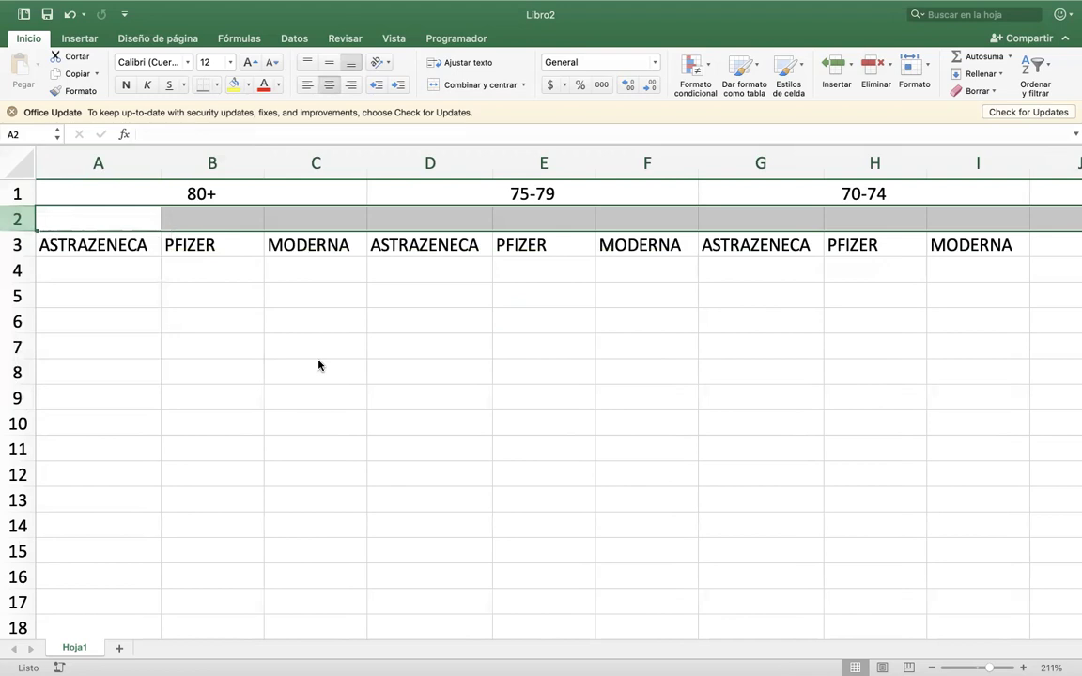
pyautogui.click(259, 340)
pyautogui.click(123, 212)
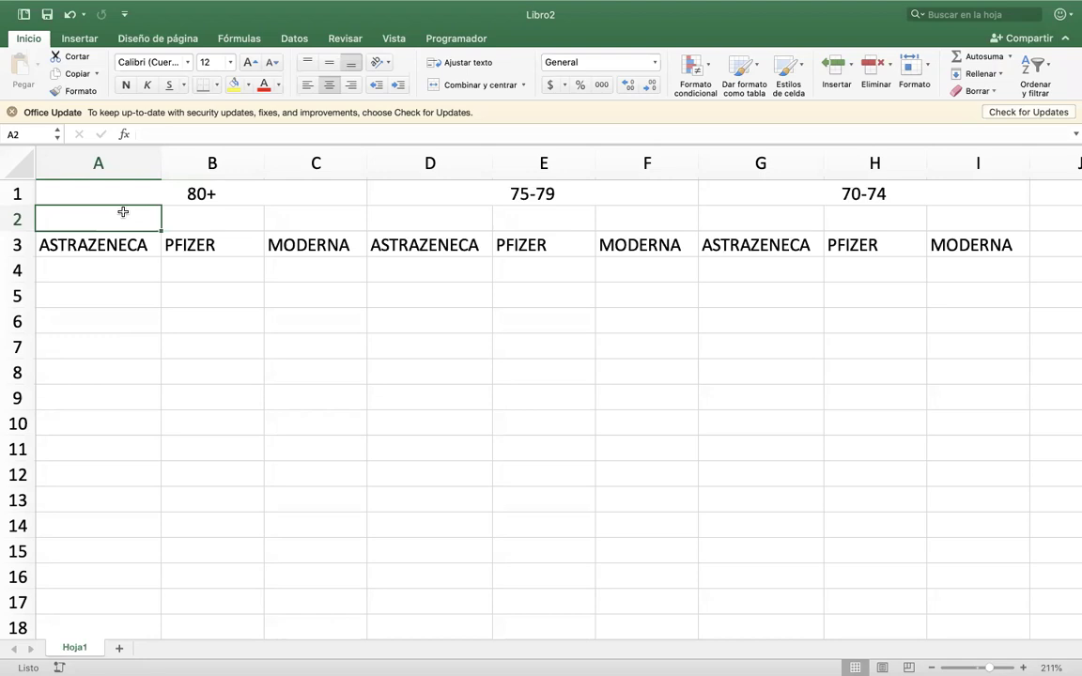
# - Delete the blank row 2 between the age-group headings and the vaccine names
pyautogui.click(17, 216)
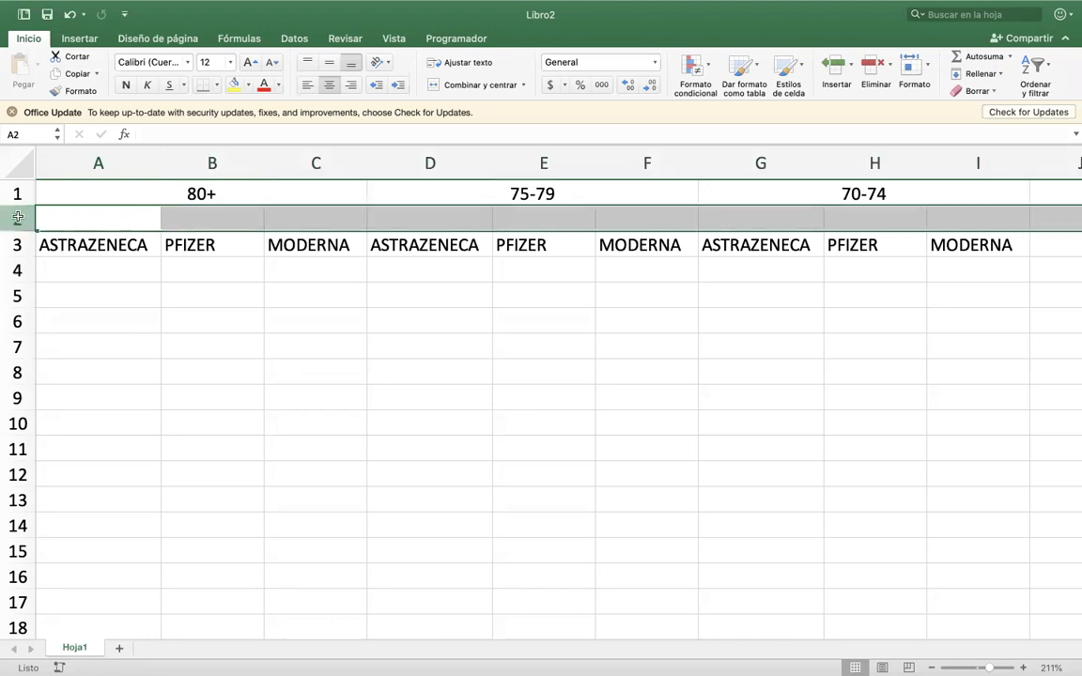
pyautogui.rightClick(18, 217)
pyautogui.click(42, 303)
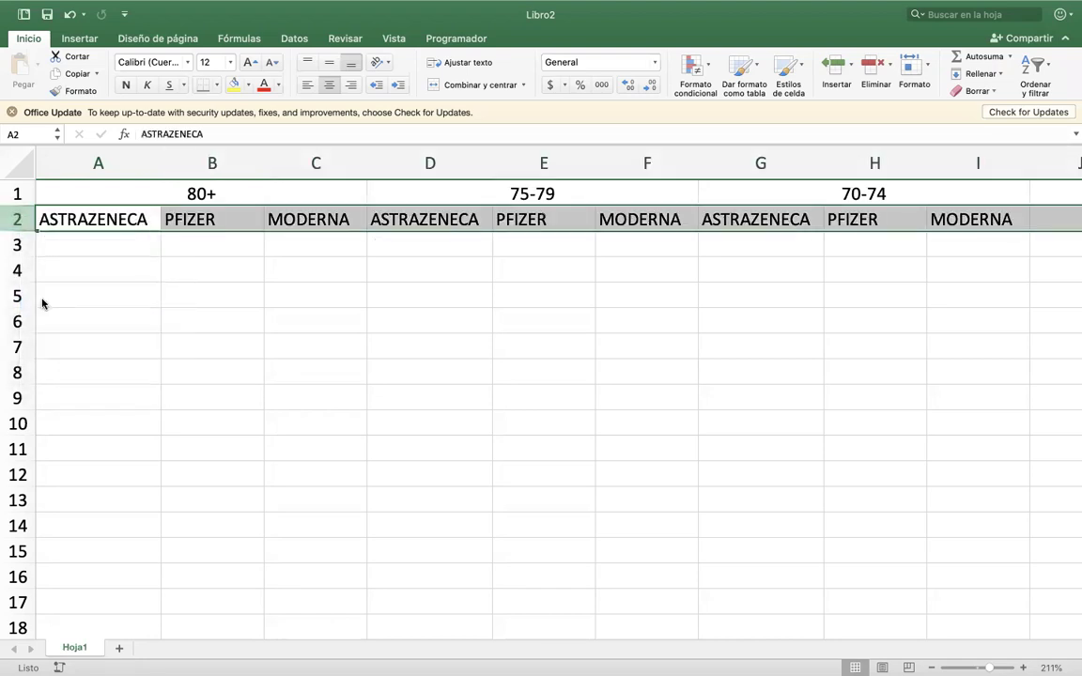
pyautogui.click(128, 267)
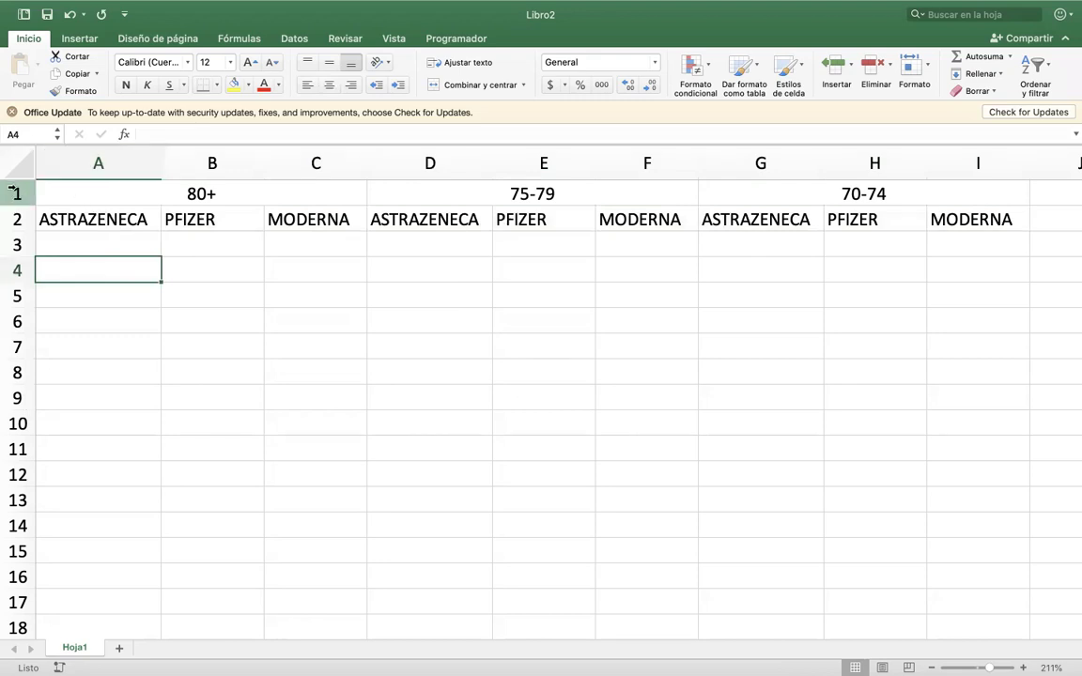
# - Apply all borders to cells A1:I3, covering both heading rows and the empty data row
pyautogui.moveTo(48, 190); pyautogui.dragTo(858, 249)
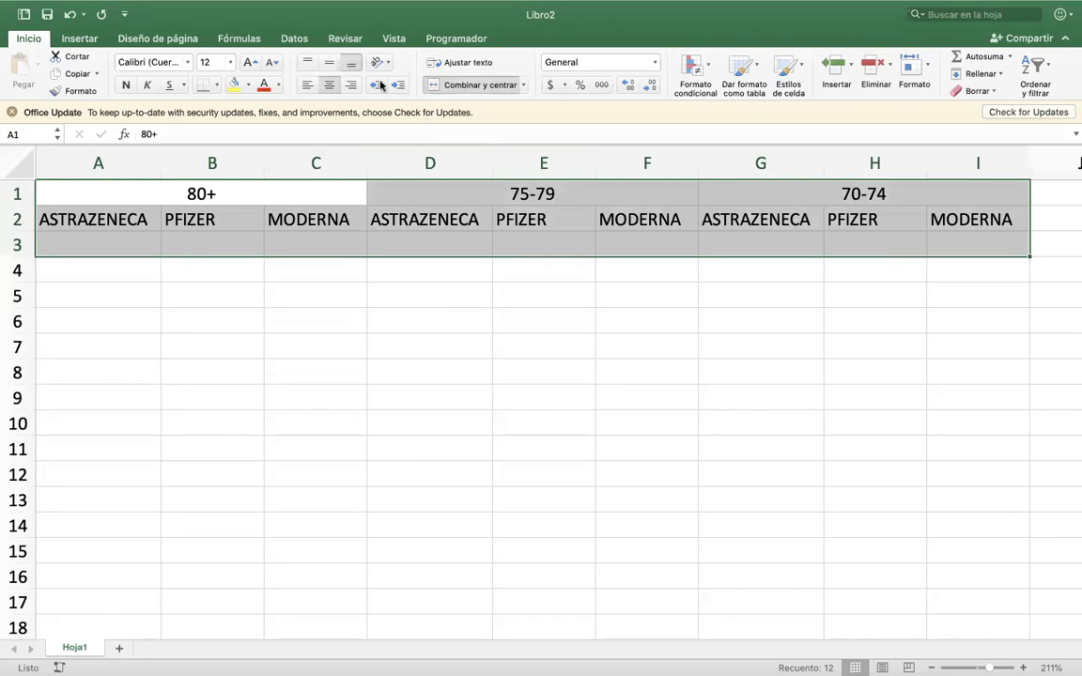
pyautogui.click(216, 84)
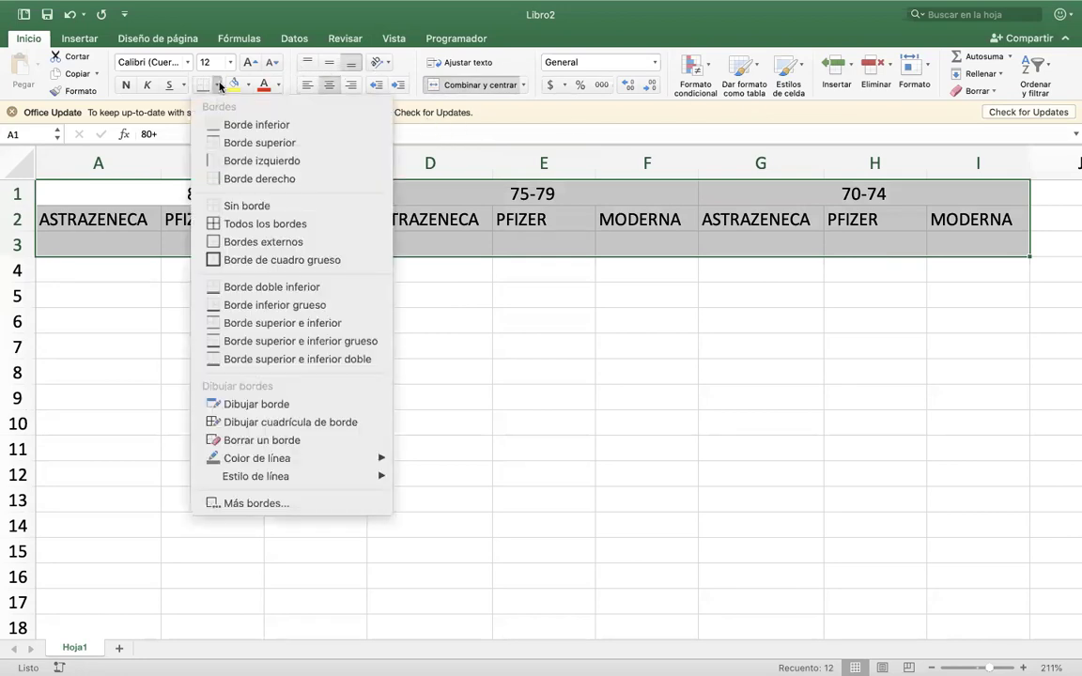
pyautogui.click(246, 224)
pyautogui.click(390, 309)
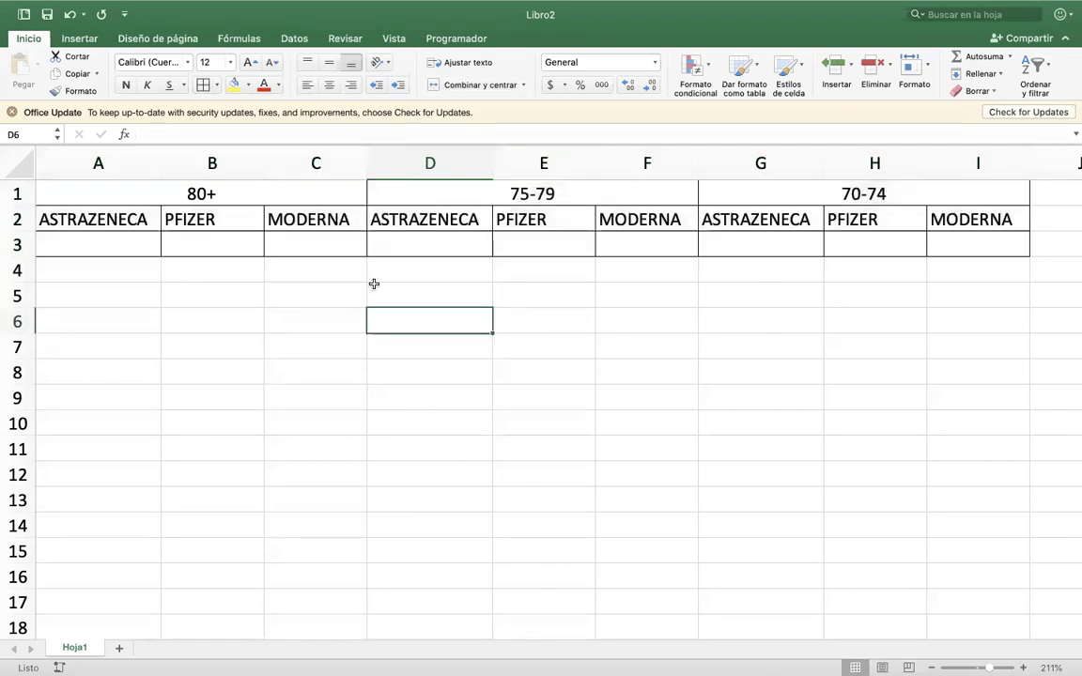
# - Enter 10, 20 and 30 in cells A3:C3 for the three vaccines of the 80+ group
pyautogui.click(97, 239)
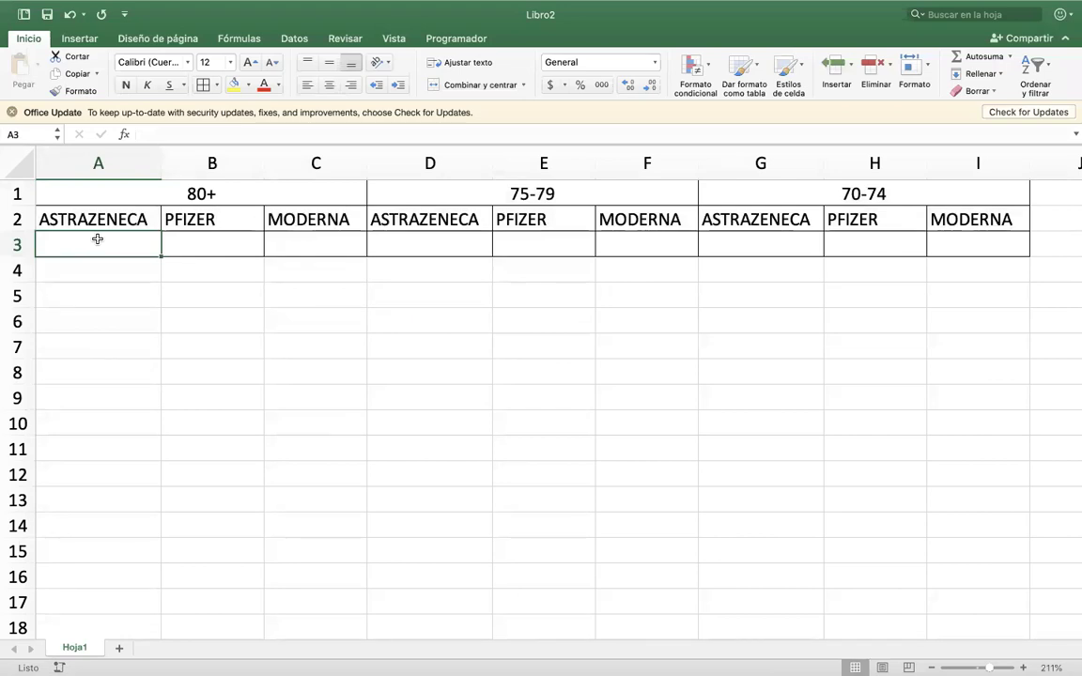
pyautogui.write('10')
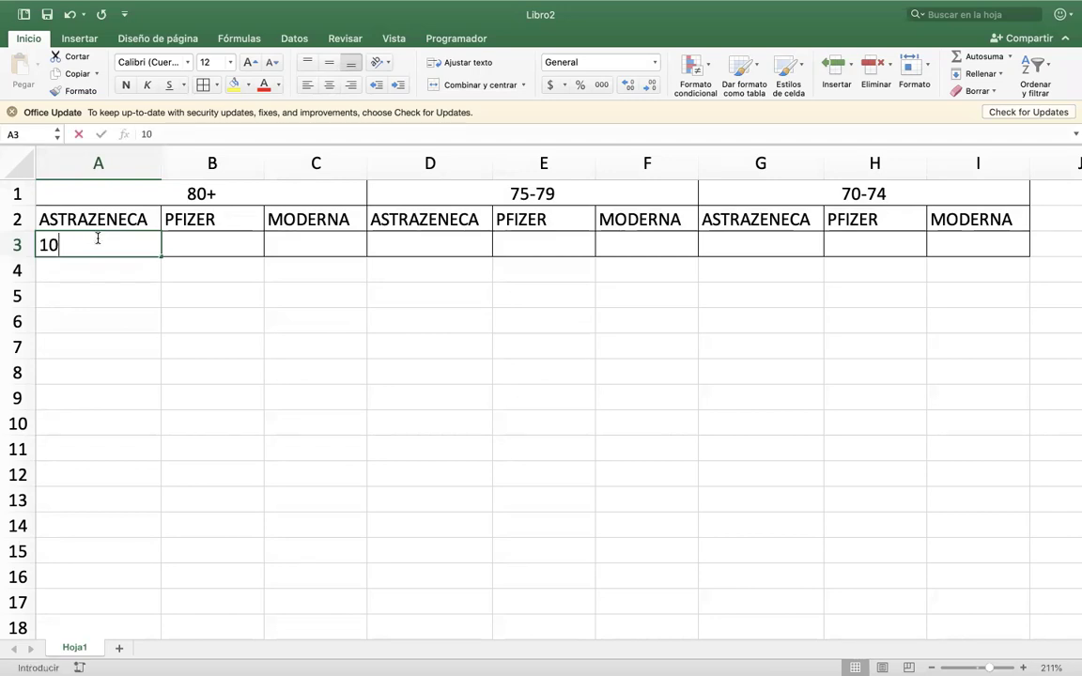
pyautogui.press('Tab')
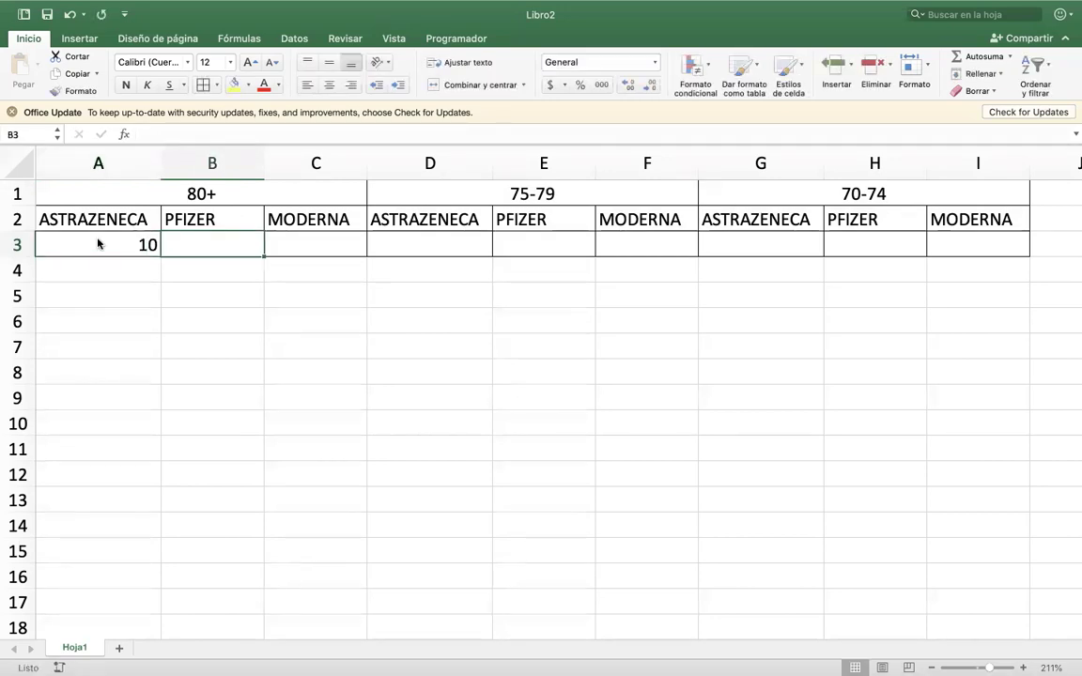
pyautogui.write('20')
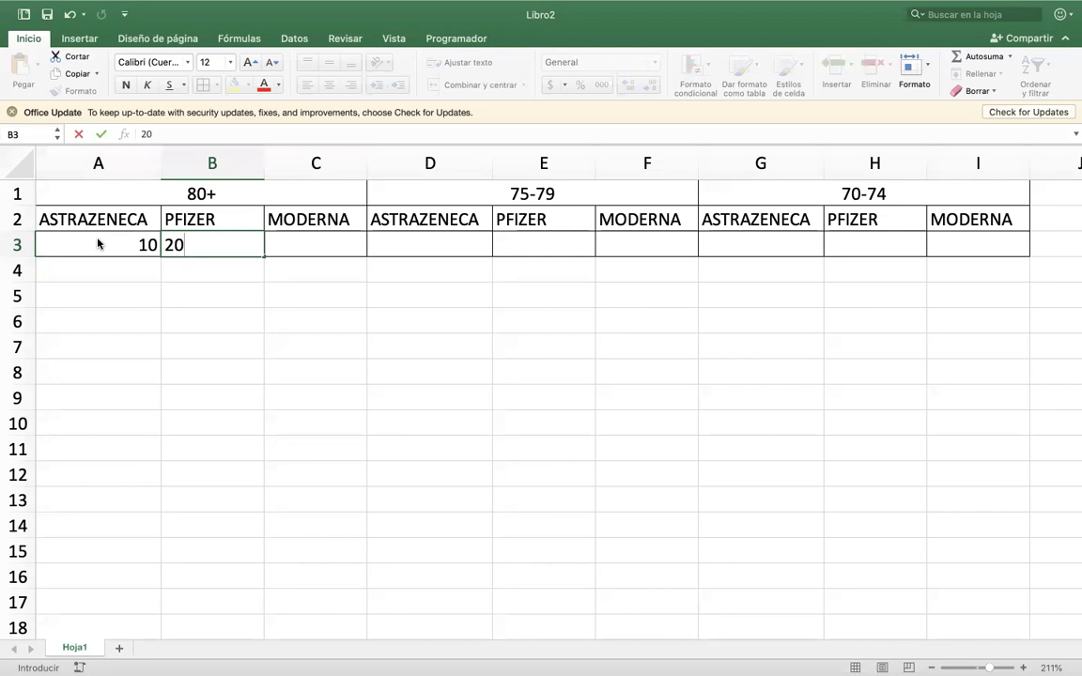
pyautogui.press('Tab')
pyautogui.write('30')
pyautogui.press('Return')
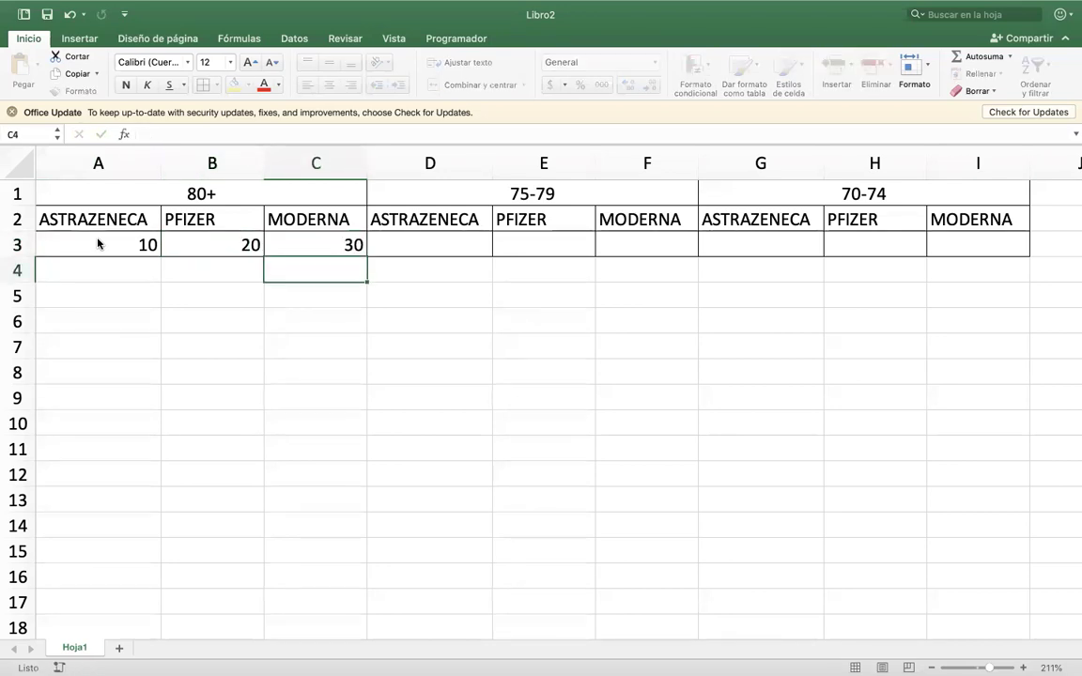
# - Enter 200, 100 and 50 in cells D3:F3 for the three vaccines of the 75-79 group
pyautogui.press('Up')
pyautogui.press('Right')
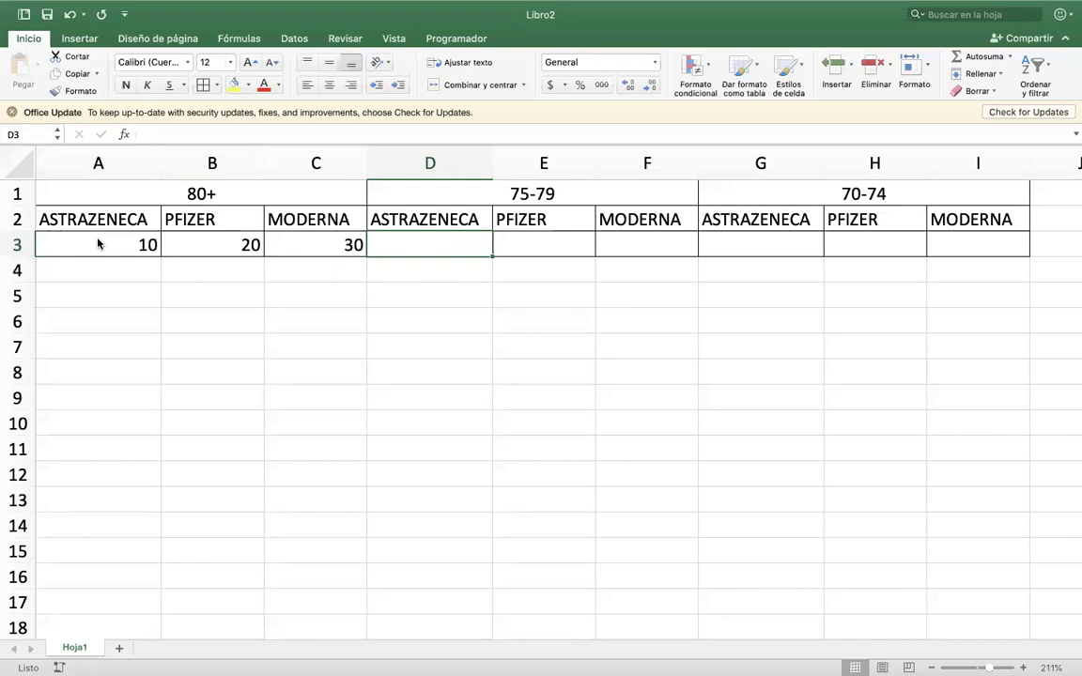
pyautogui.write('200')
pyautogui.press('Tab')
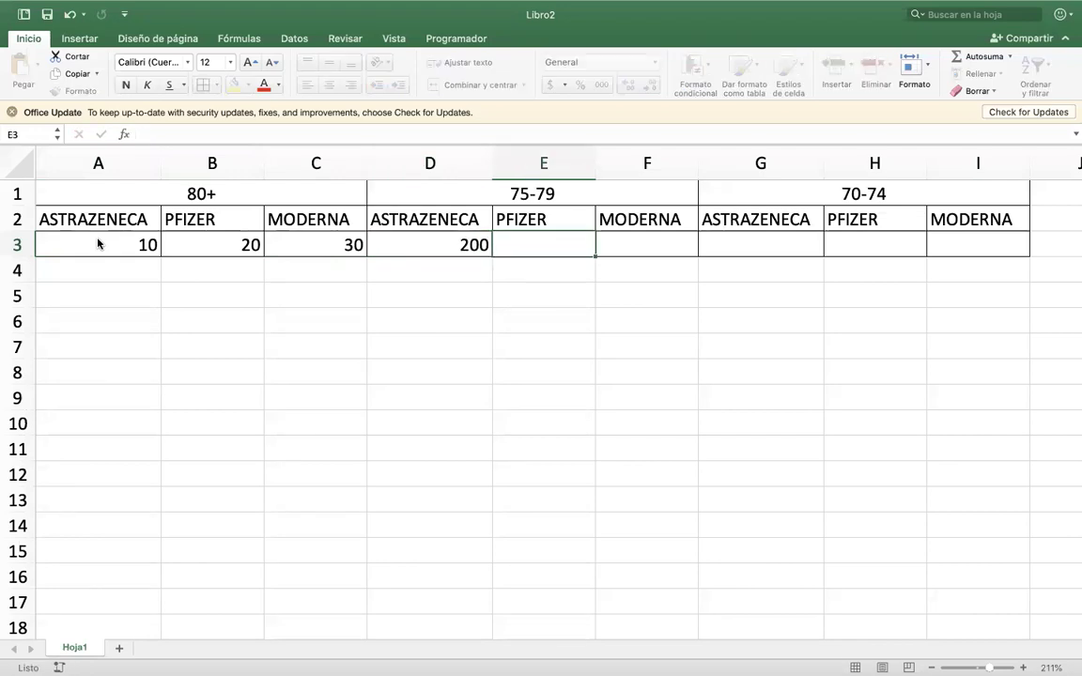
pyautogui.write('100')
pyautogui.press('Tab')
pyautogui.write('50')
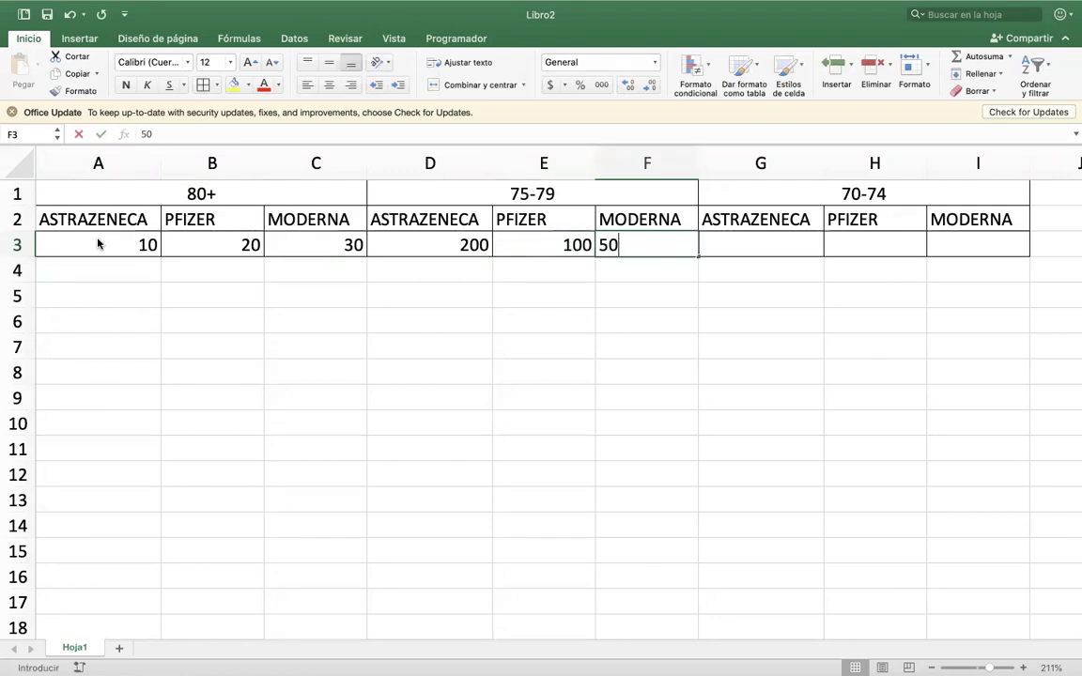
pyautogui.press('Tab')
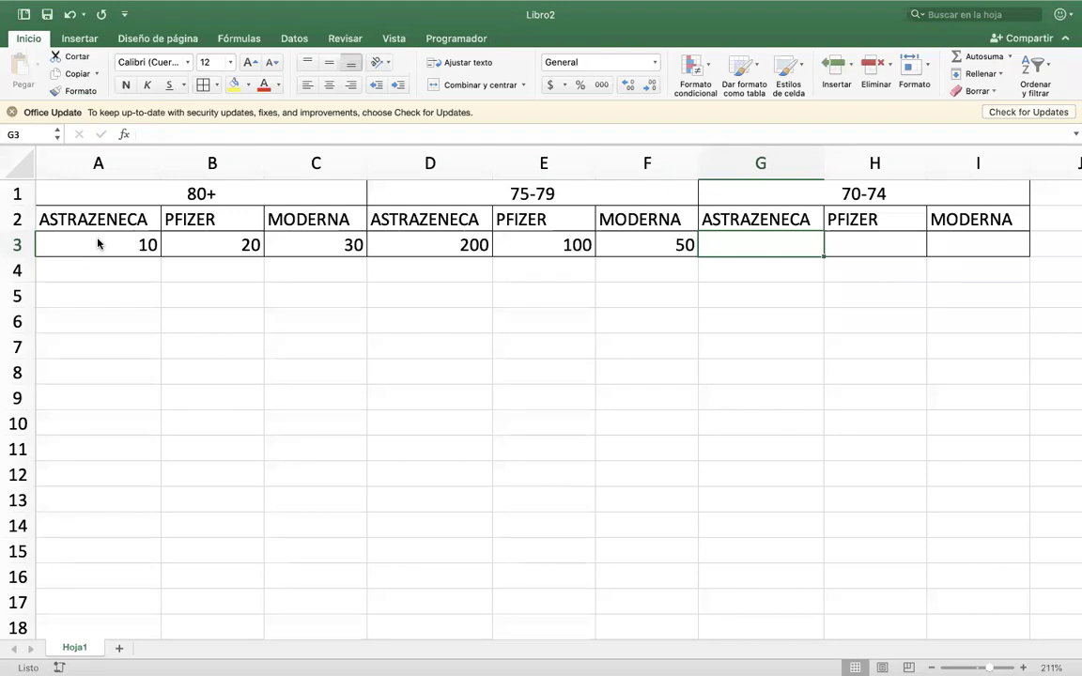
# - Enter 500, 600 and 800 in cells G3:I3 for the three vaccines of the 70-74 group
pyautogui.write('500')
pyautogui.press('Return')
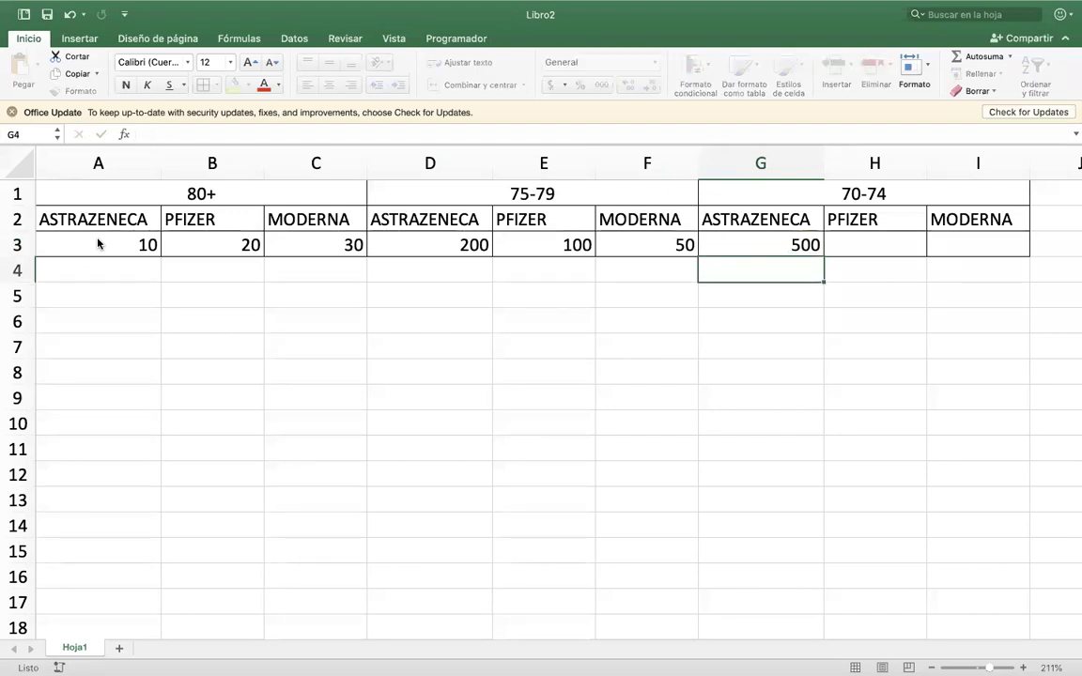
pyautogui.press('Up')
pyautogui.press('Right')
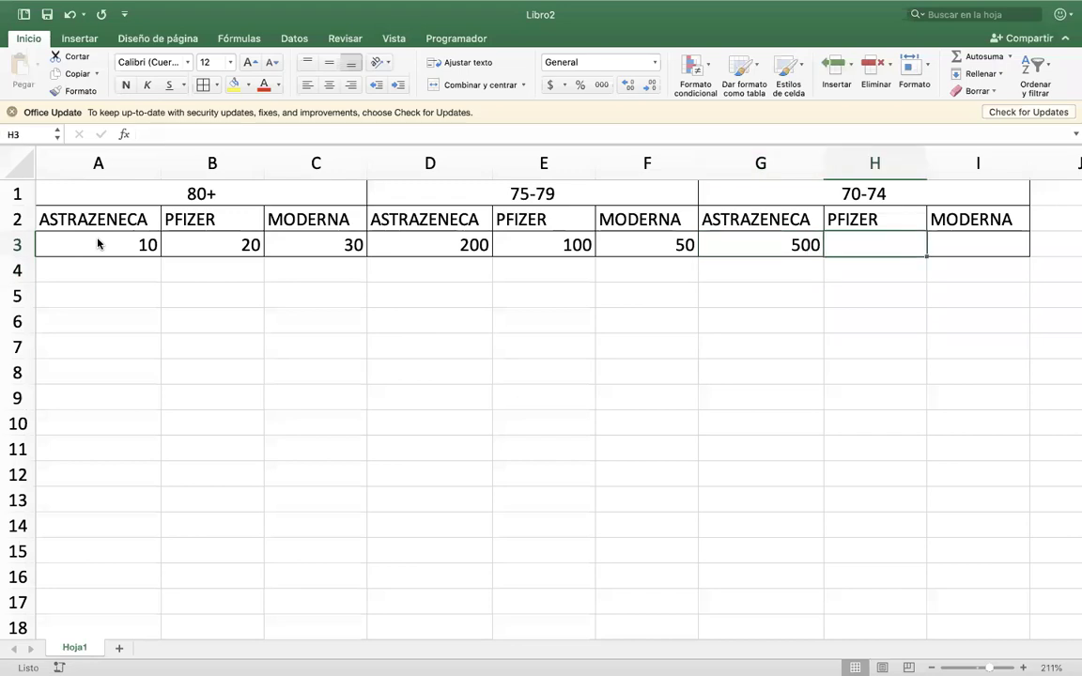
pyautogui.write('600')
pyautogui.press('Right')
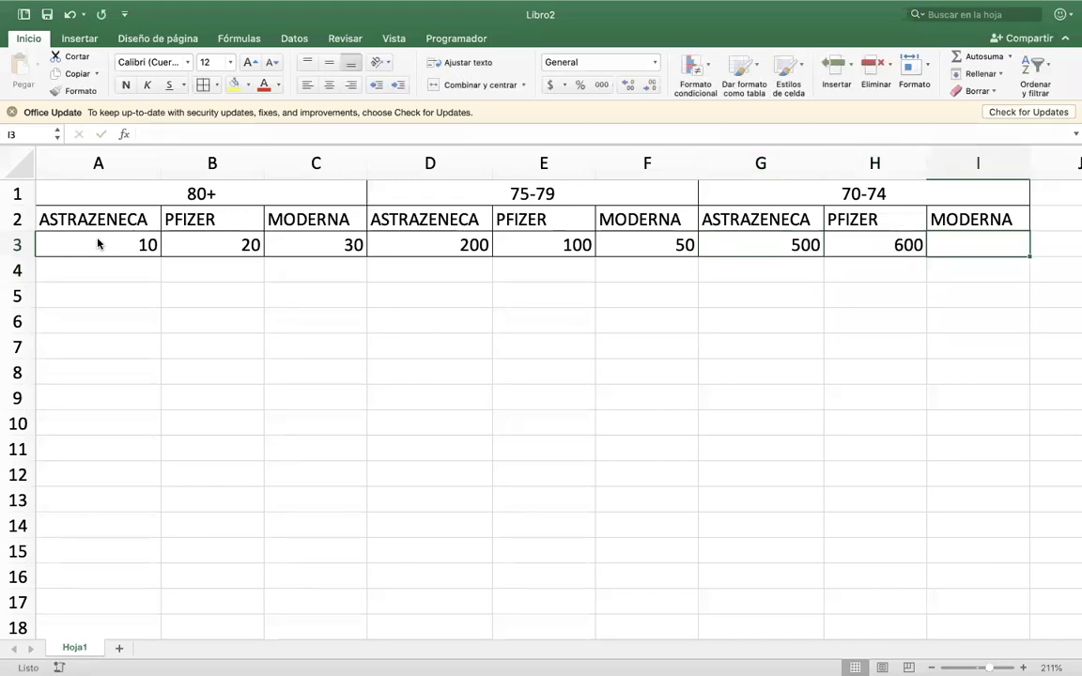
pyautogui.write('800')
pyautogui.press('Return')
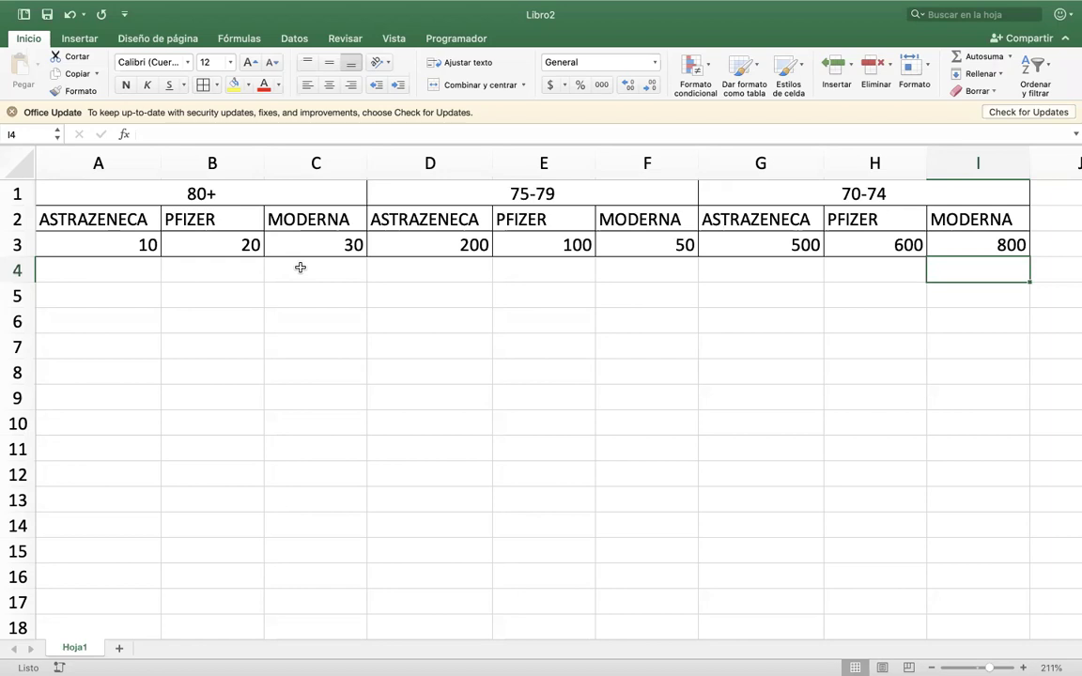
# - Switch to the Google Slides presentation in the browser and review the slides on indicators and on creating categories and data elements
pyautogui.press('super+Tab')
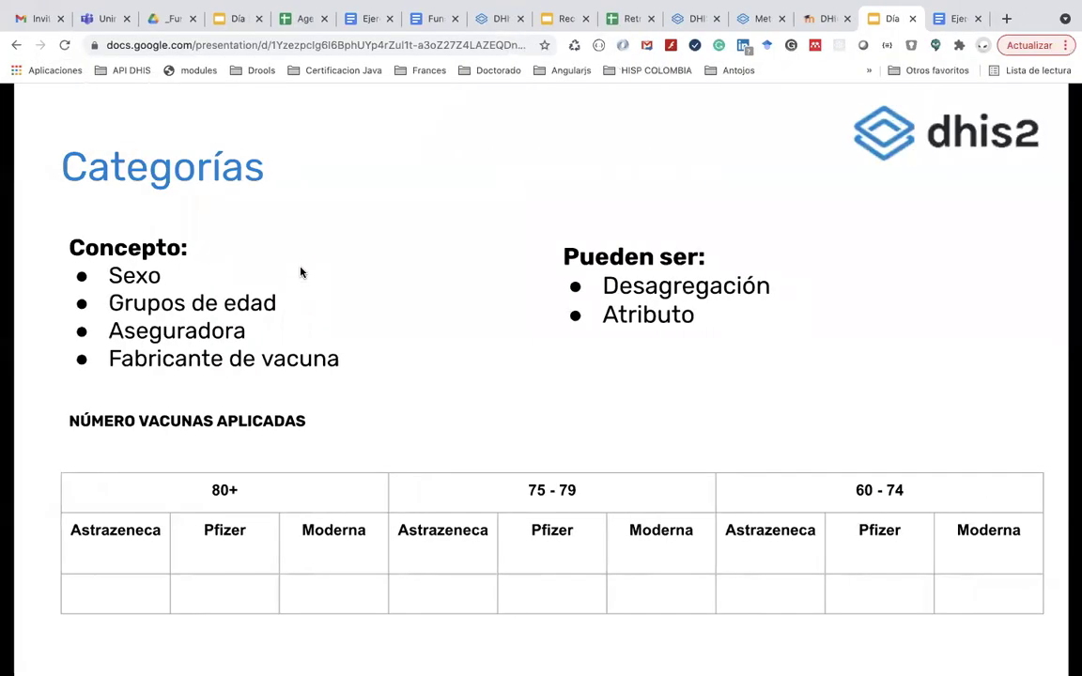
pyautogui.press('Right')
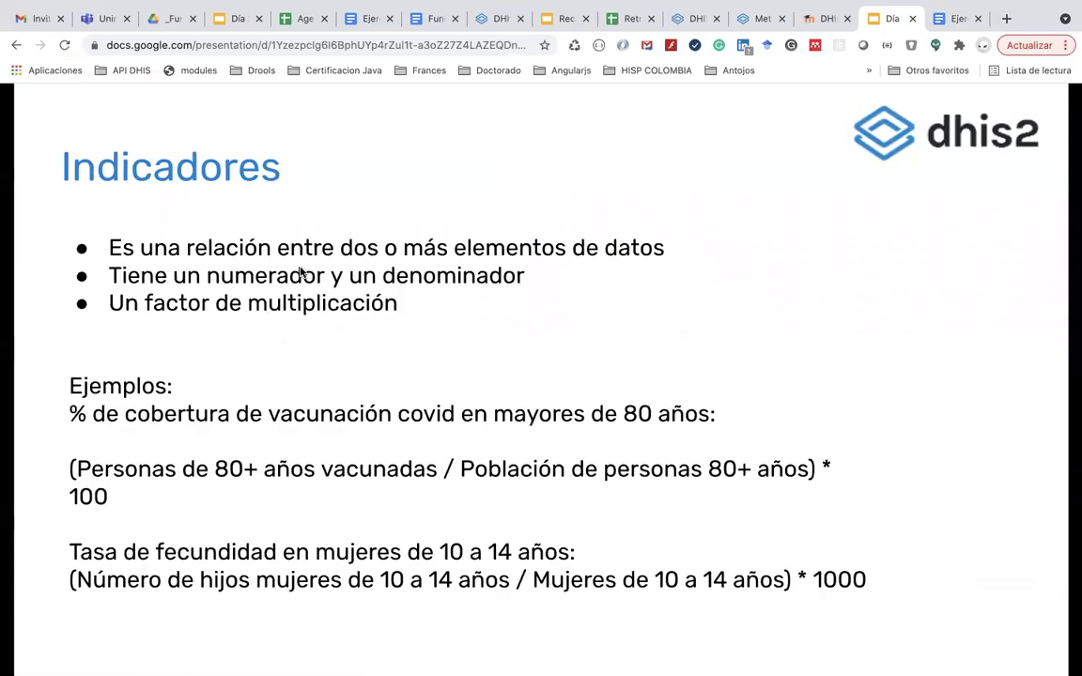
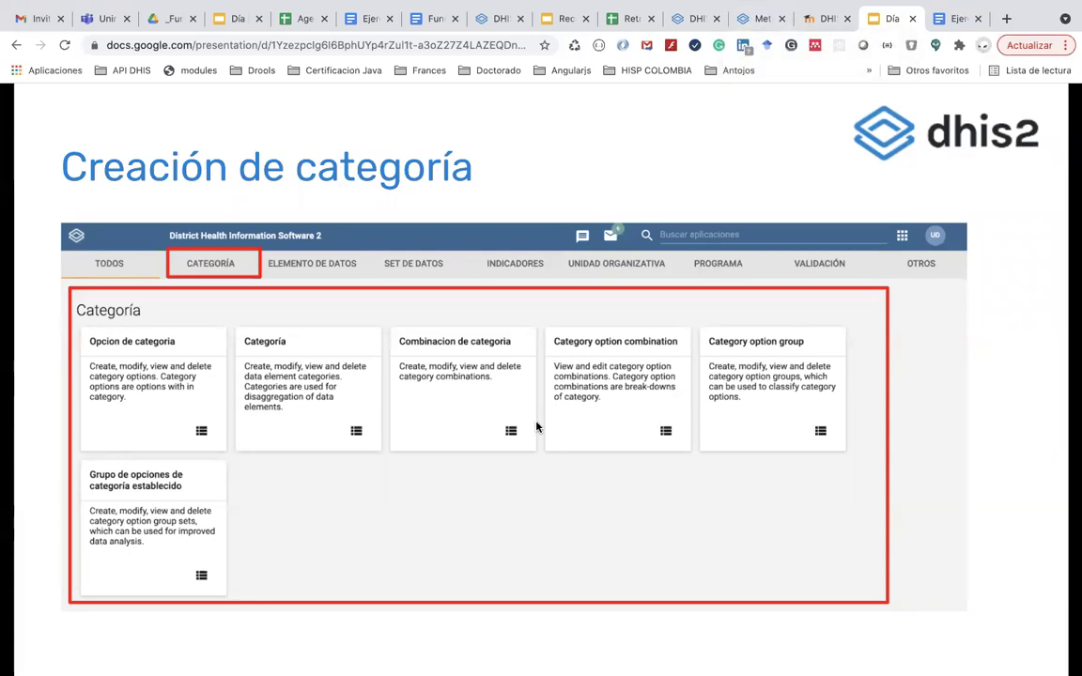
pyautogui.press('Right')
pyautogui.press('Right')
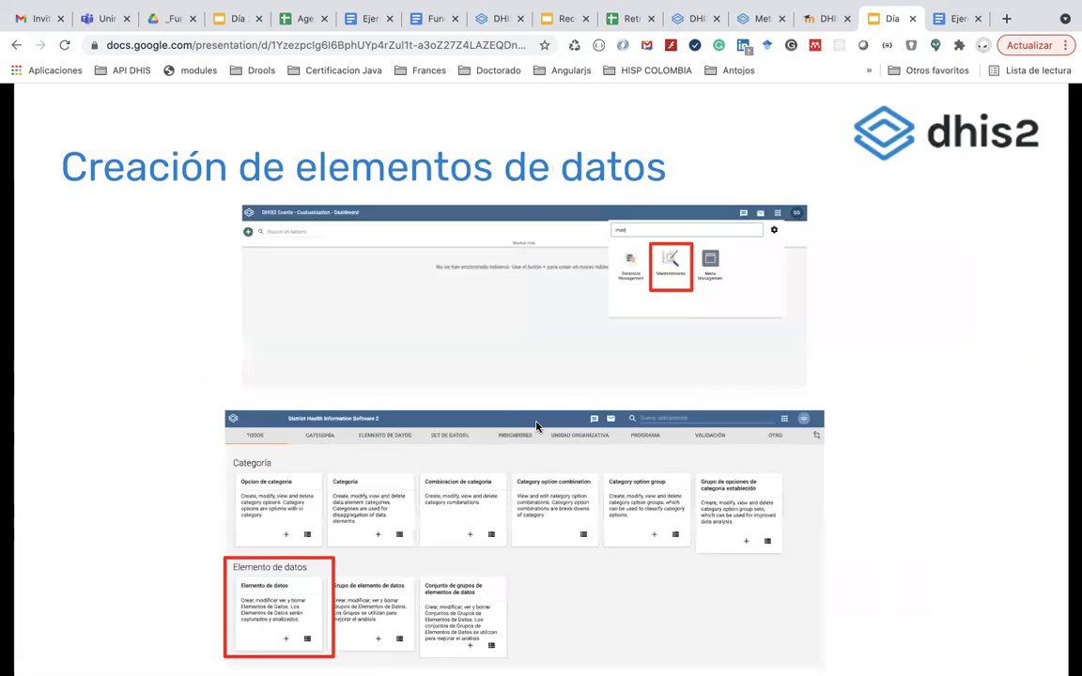
pyautogui.press('Left')
pyautogui.press('Left')
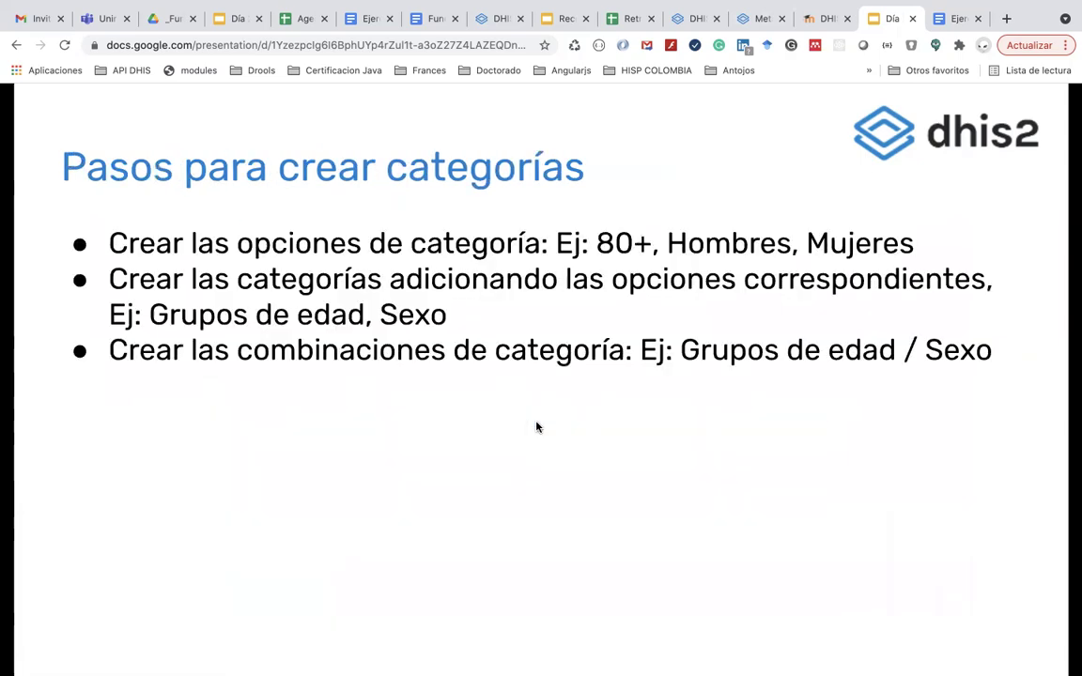
pyautogui.press('Right')
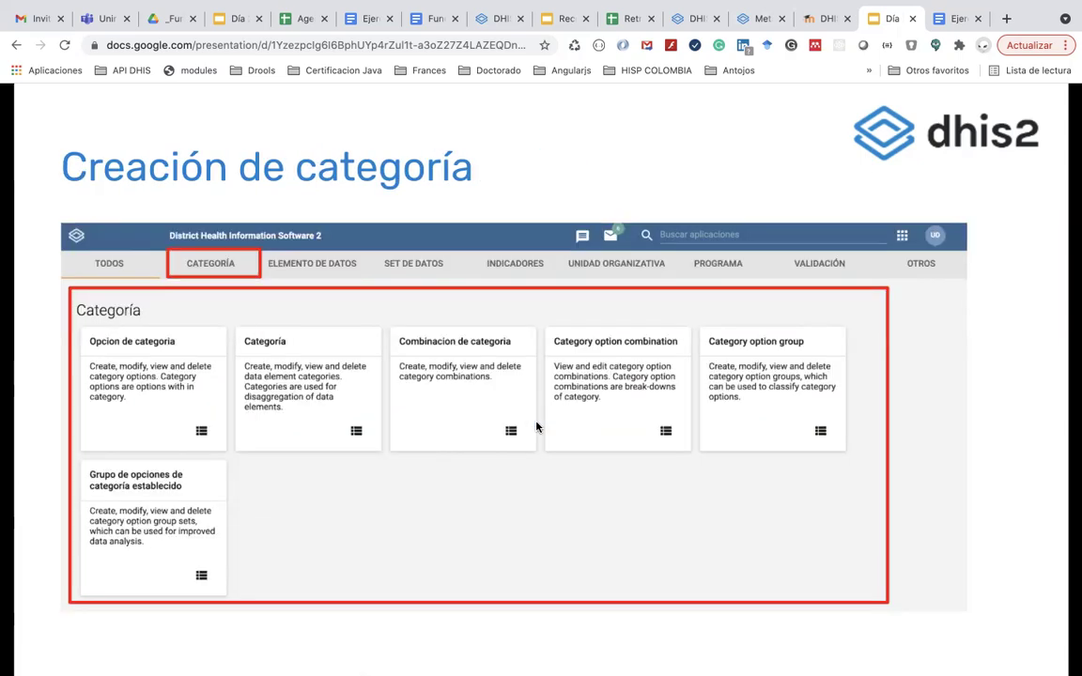
pyautogui.press('Right')
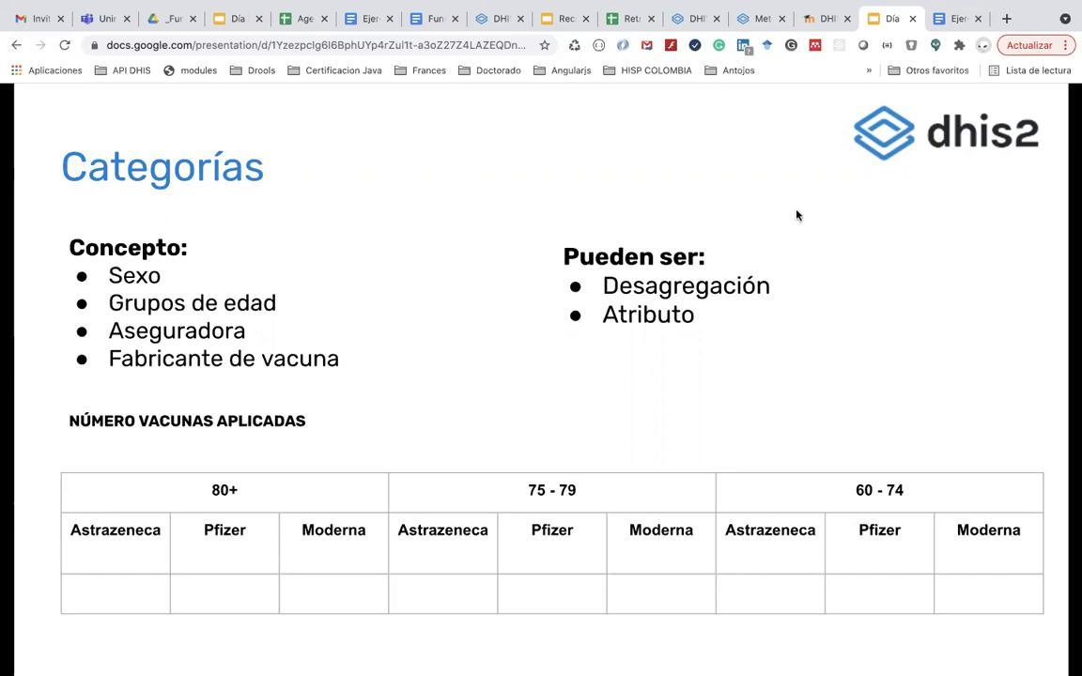
# - Switch to the open DHIS2 maintenance page for category option group management
pyautogui.click(693, 20)
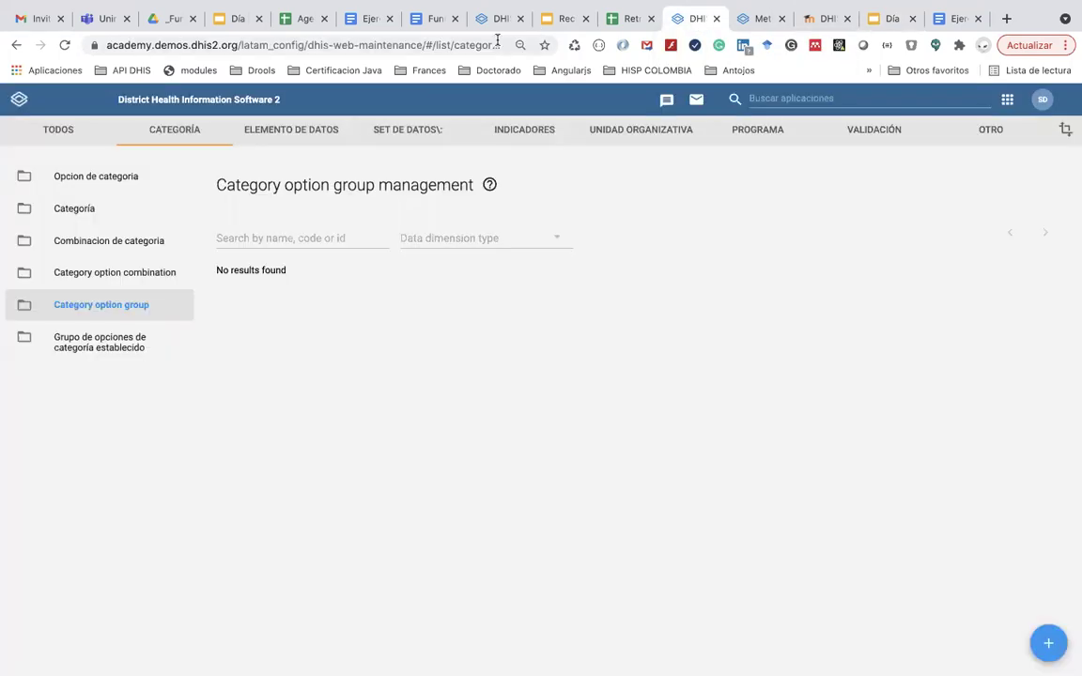
# - Reload the page, sign back in with the prefilled credentials, and open the Tablero app
pyautogui.click(447, 45)
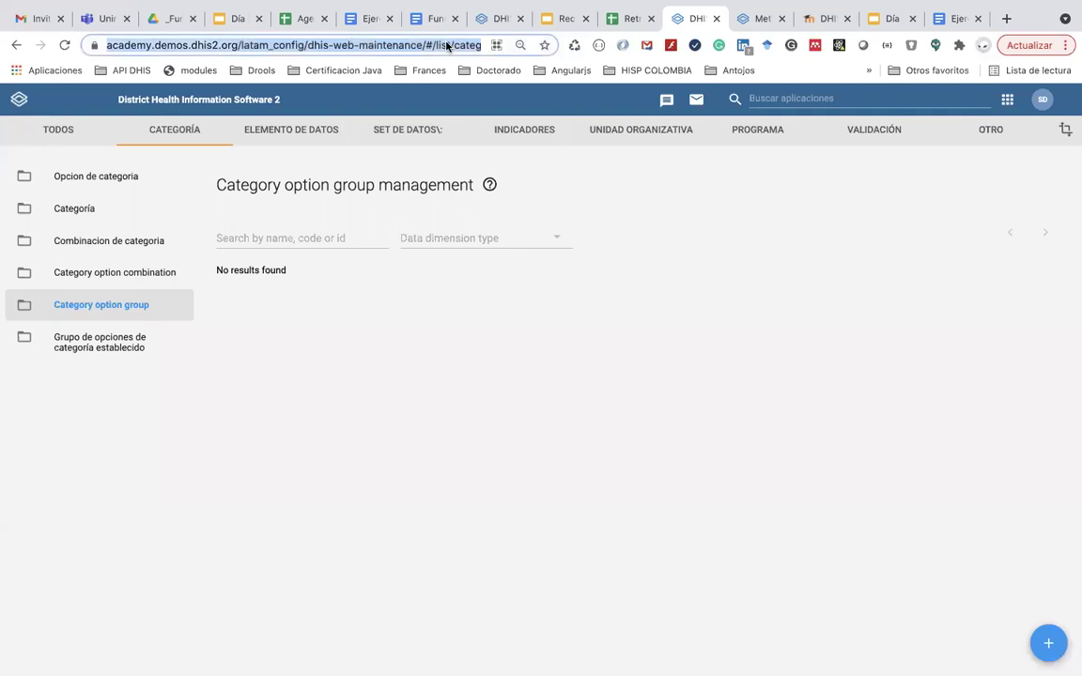
pyautogui.press('Return')
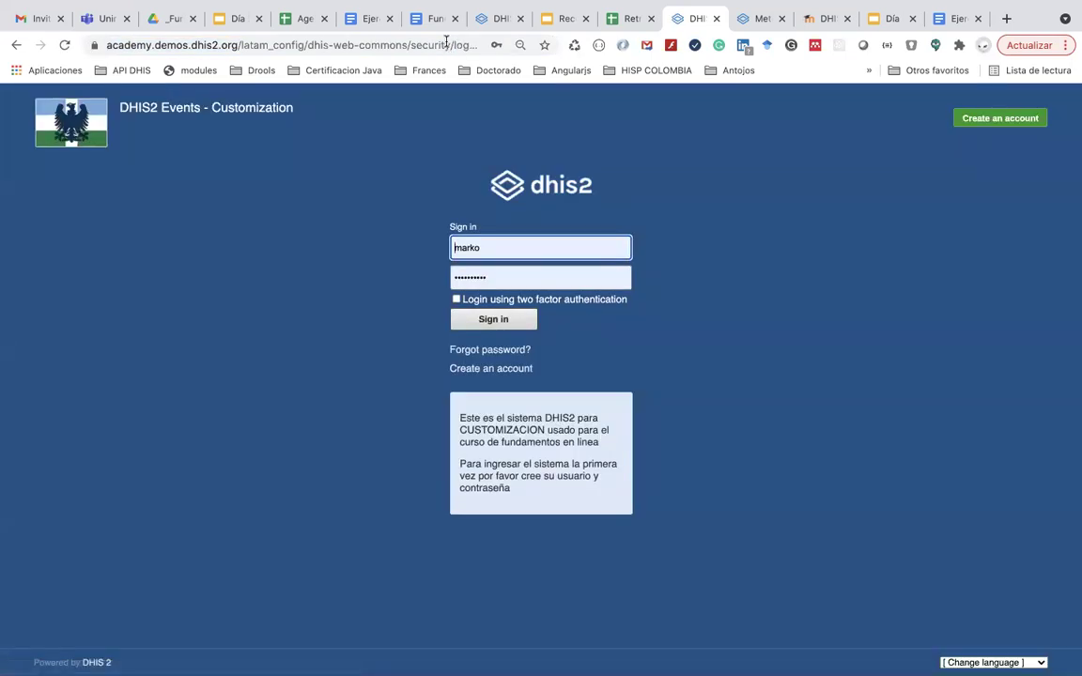
pyautogui.click(496, 322)
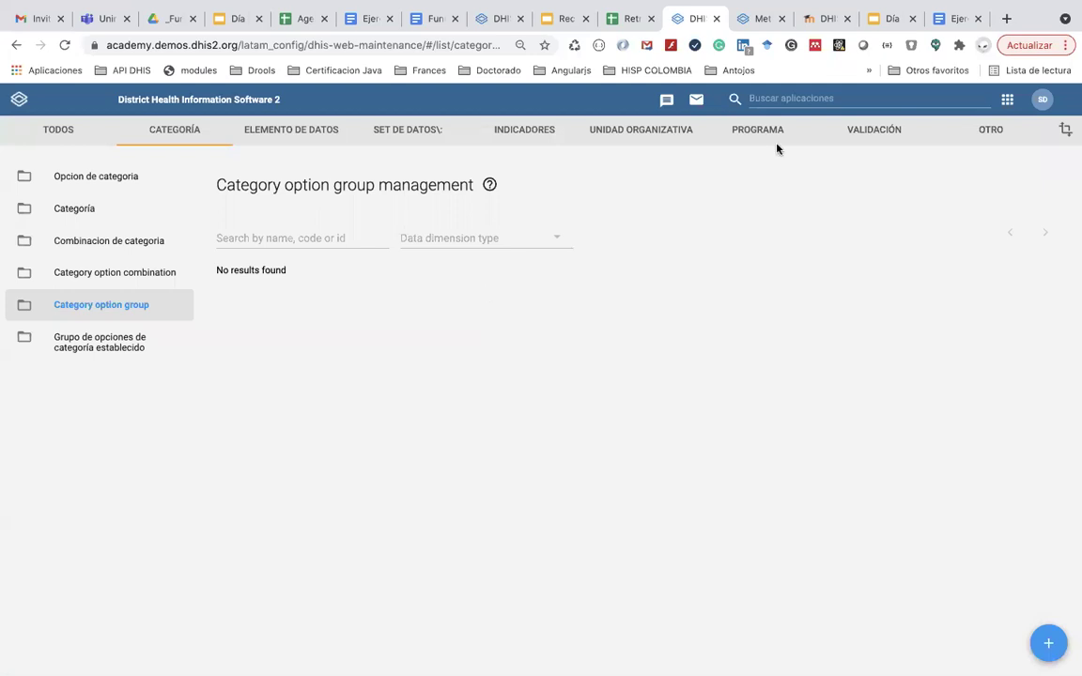
pyautogui.click(1006, 101)
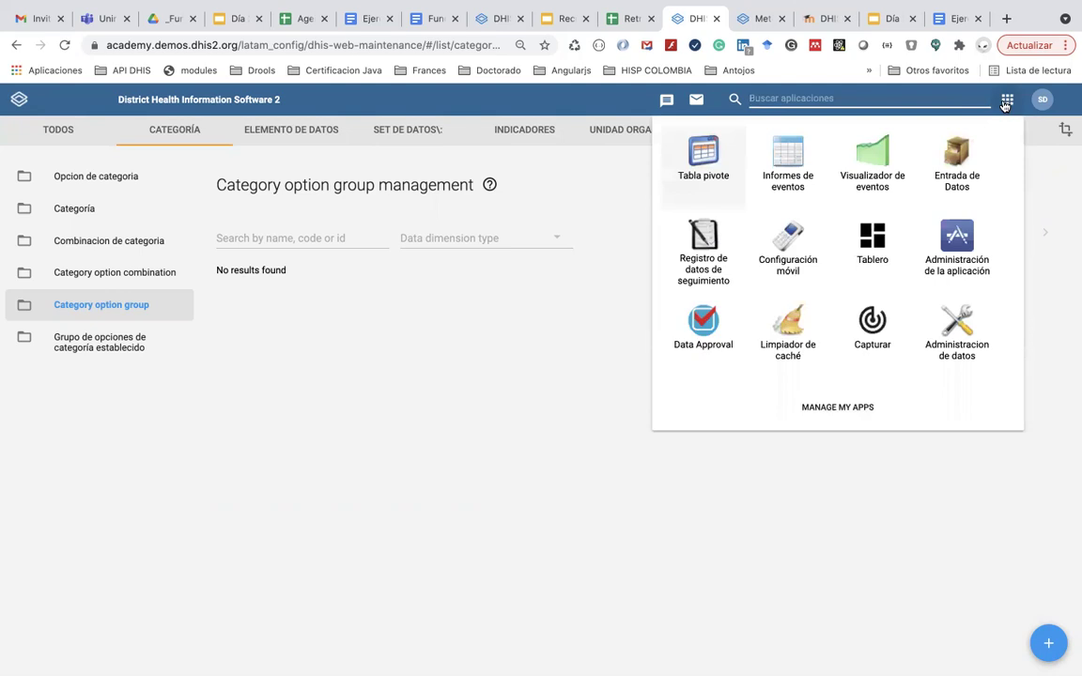
pyautogui.click(866, 244)
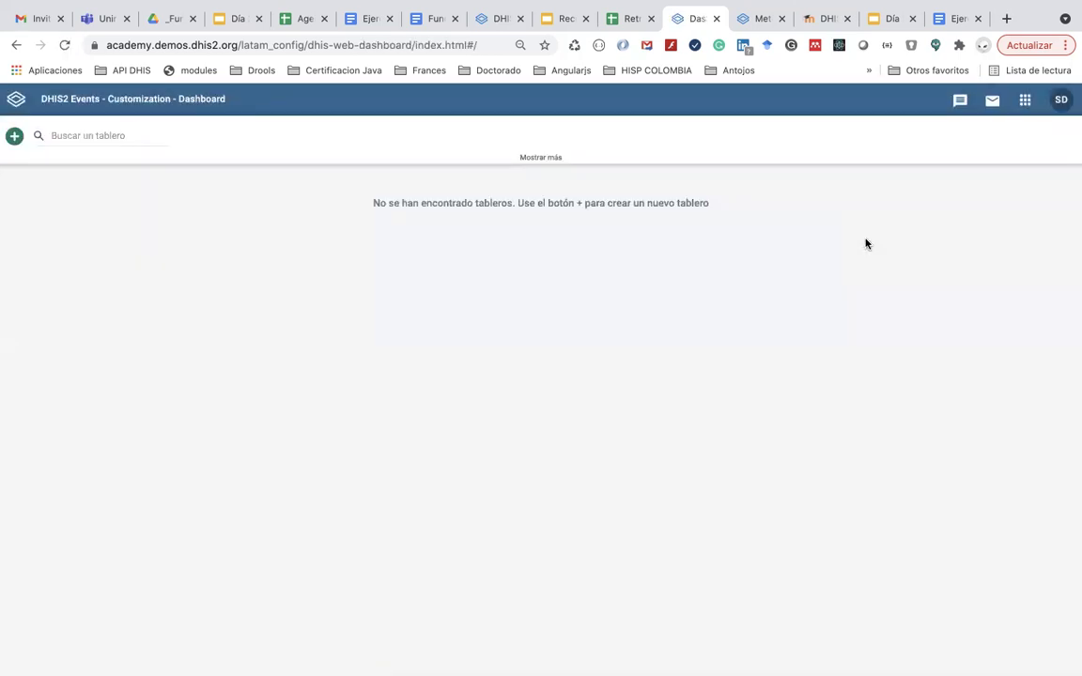
# - Search the apps for "MA" and open the Mantenimiento app
pyautogui.click(1026, 101)
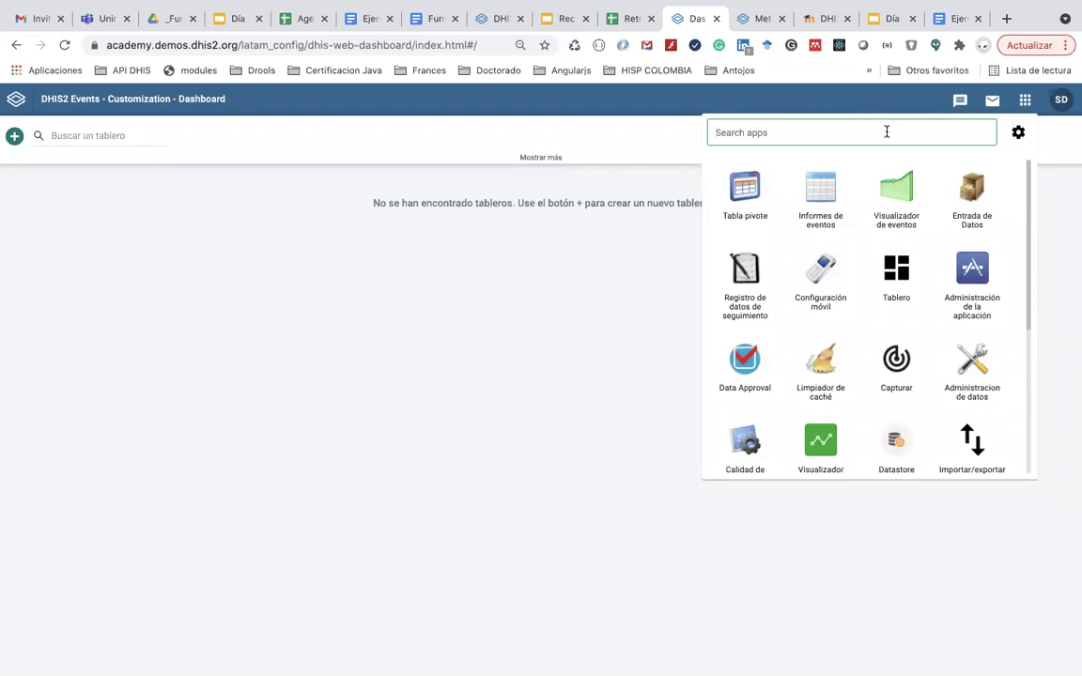
pyautogui.write('MA')
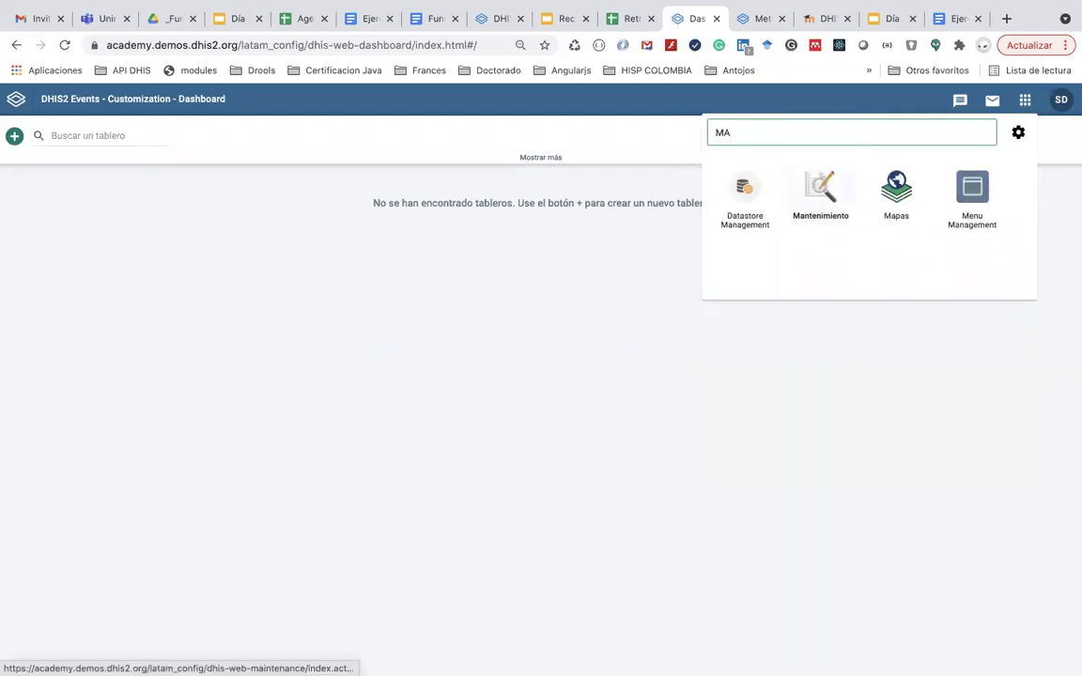
pyautogui.press('BackSpace')
pyautogui.press('BackSpace')
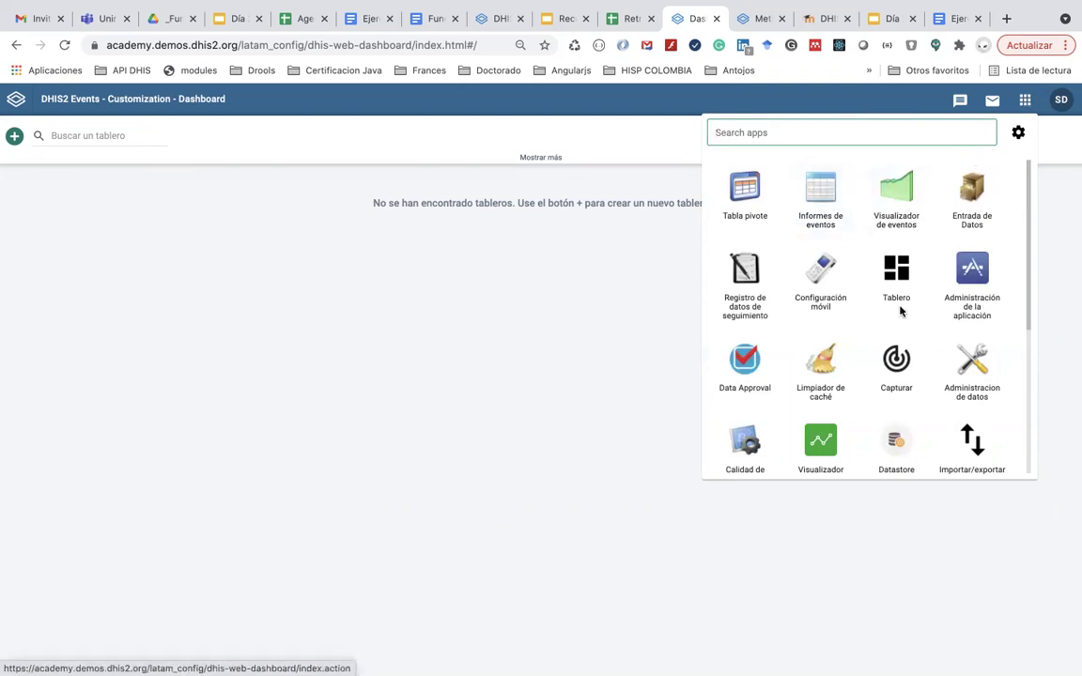
pyautogui.scroll(-3, 899, 310)
pyautogui.scroll(1, 890, 330)
pyautogui.scroll(1, 891, 331)
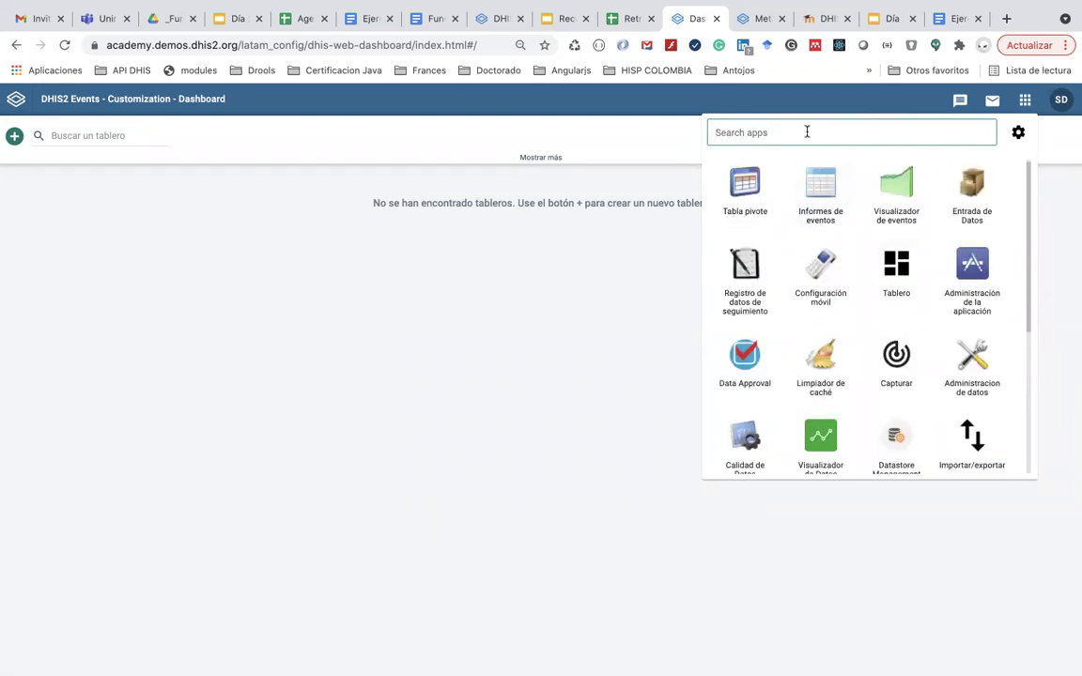
pyautogui.write('MA')
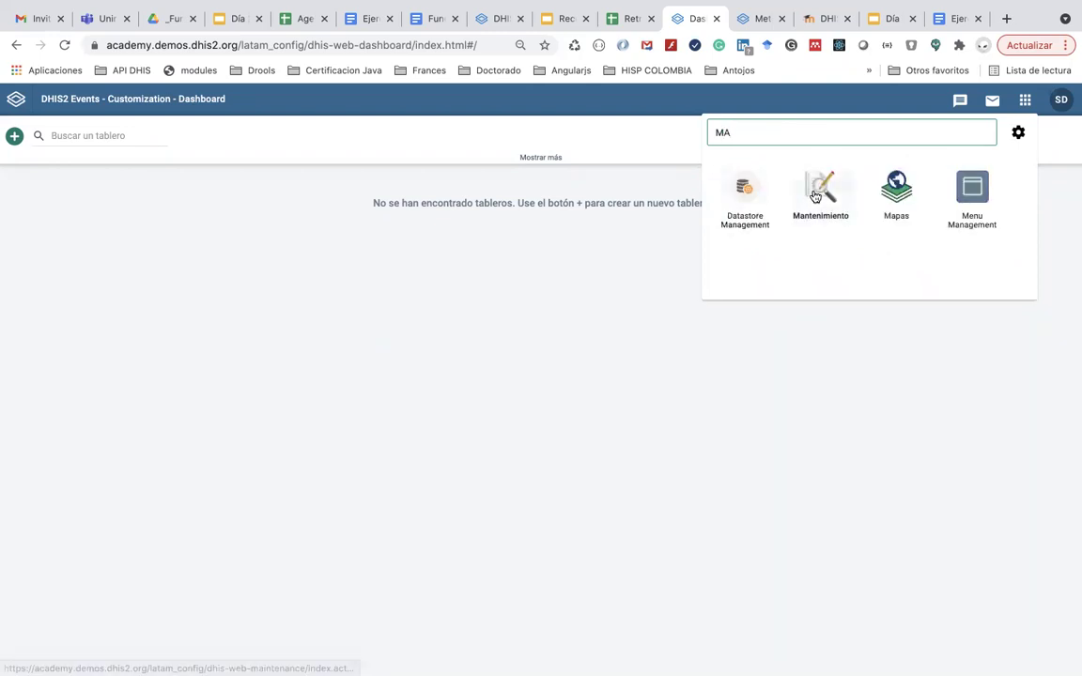
pyautogui.click(816, 192)
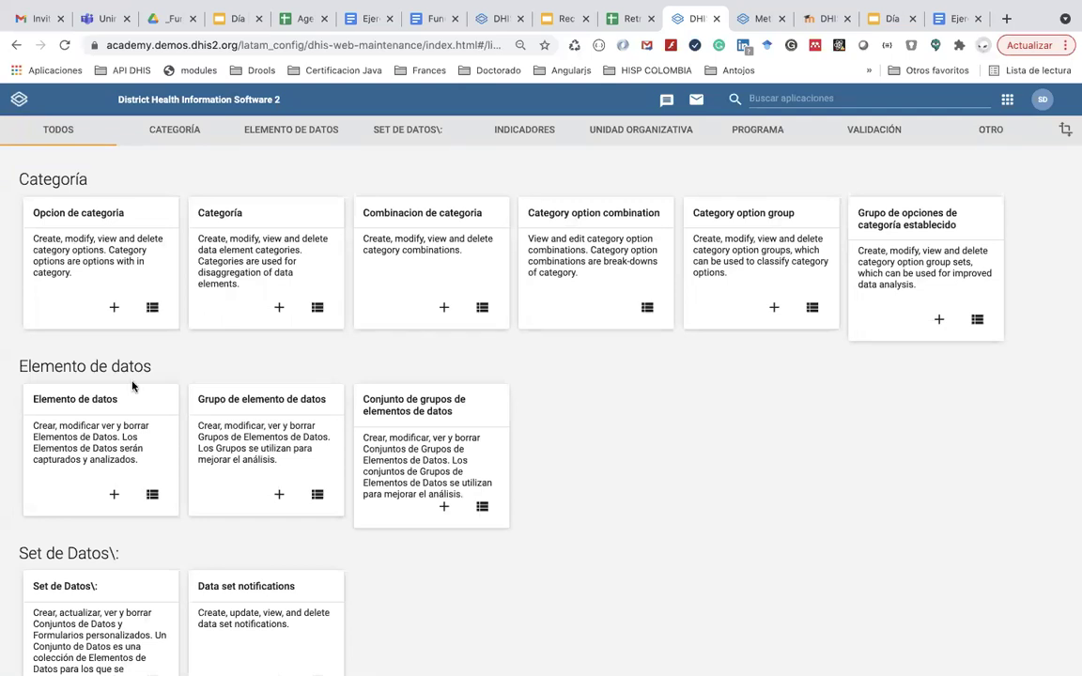
# - Review the maintenance overview sections from Categoría and Elemento de datos through Indicadores, Unidad organizativa, Programa and Validación to Otro
pyautogui.scroll(-2, 133, 381)
pyautogui.scroll(-4, 127, 394)
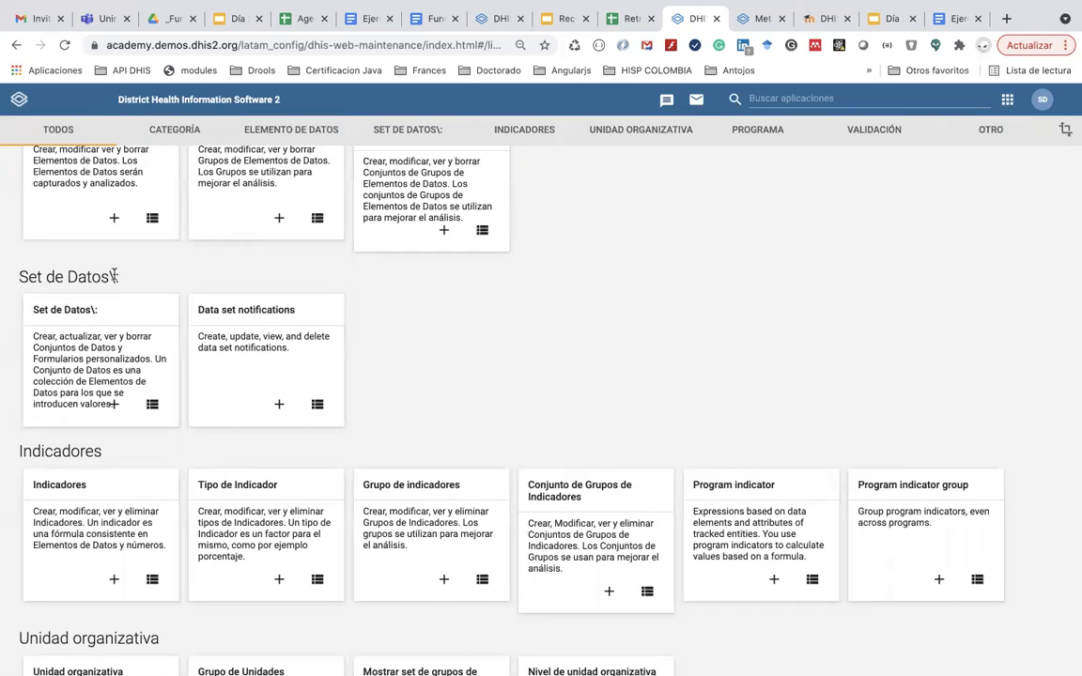
pyautogui.scroll(-2, 81, 413)
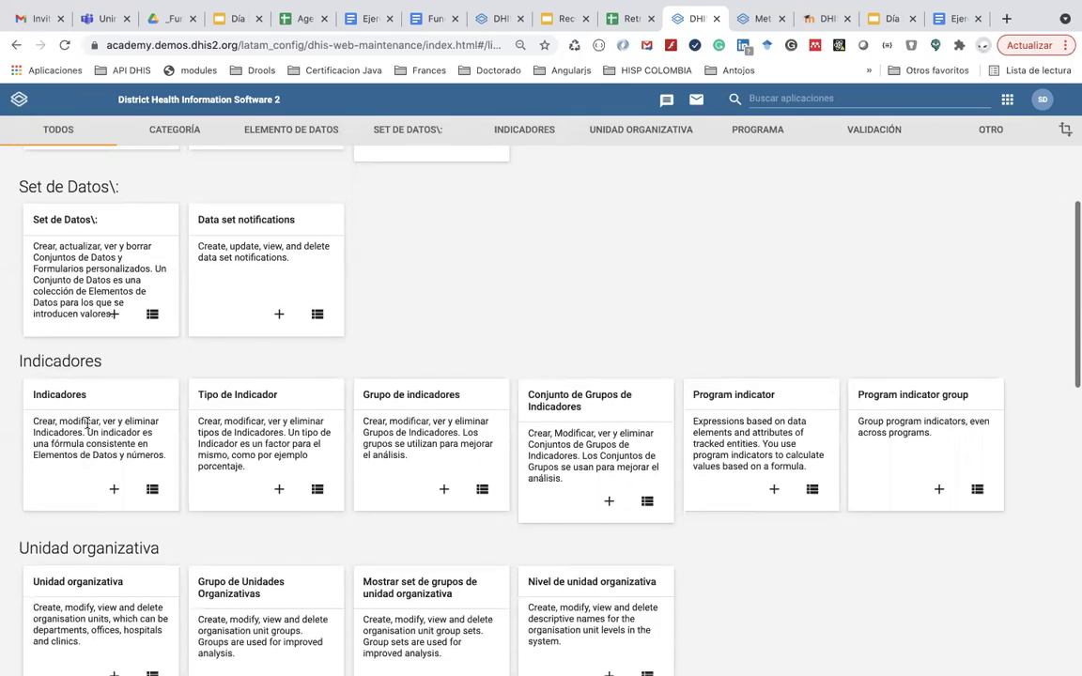
pyautogui.scroll(-1, 71, 488)
pyautogui.scroll(-2, 63, 515)
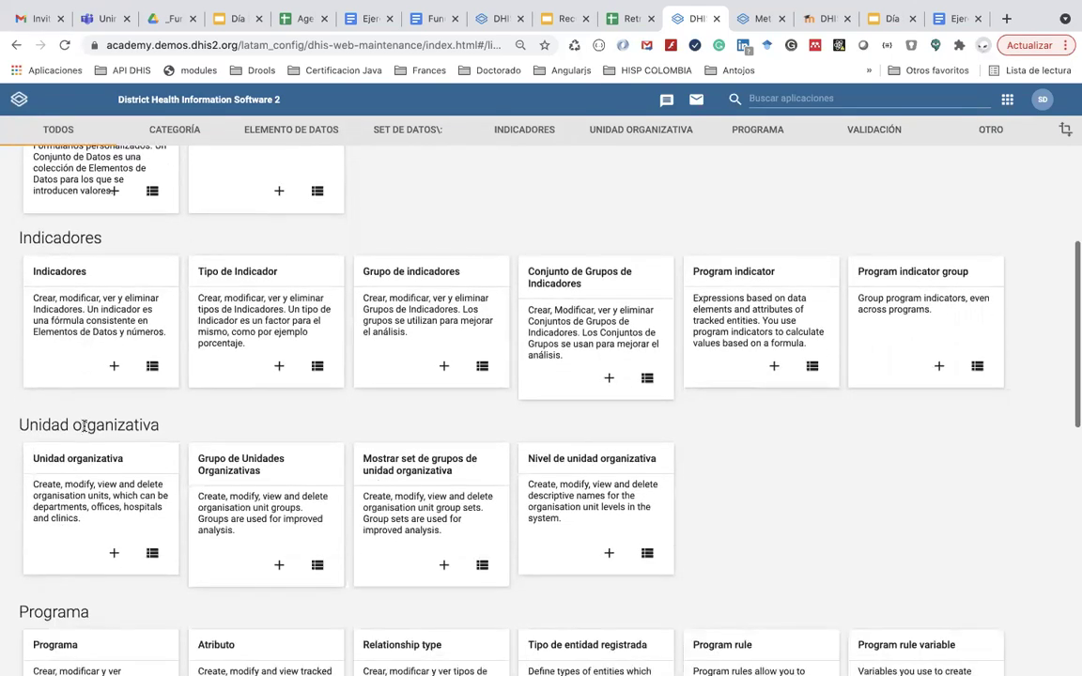
pyautogui.scroll(-3, 80, 441)
pyautogui.scroll(-1, 83, 426)
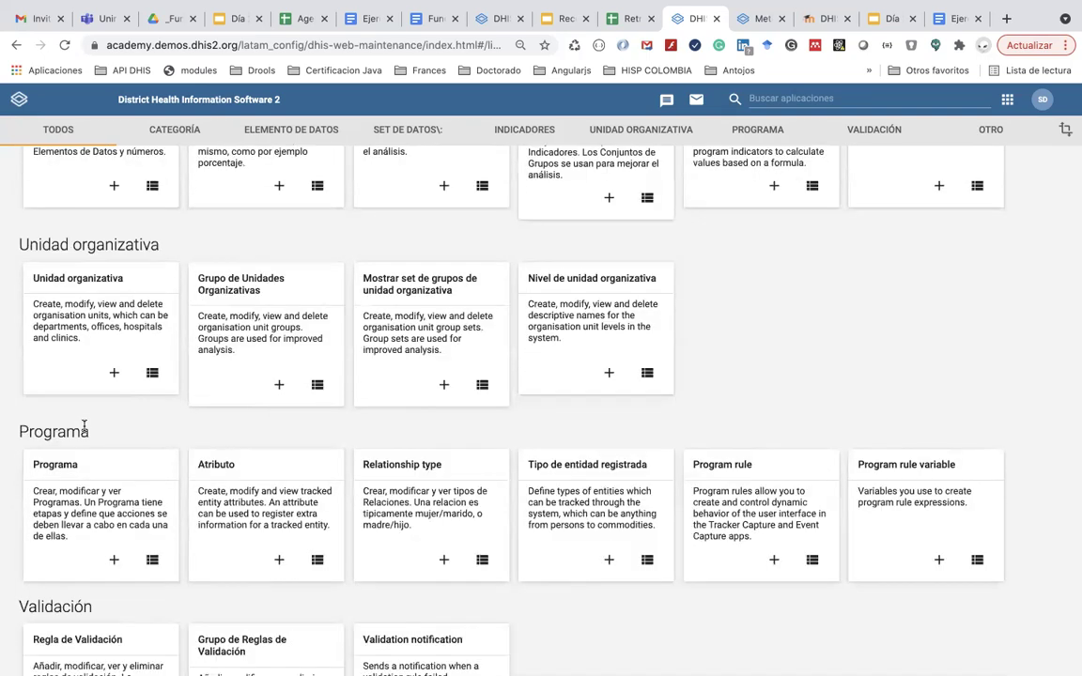
pyautogui.scroll(-3, 83, 426)
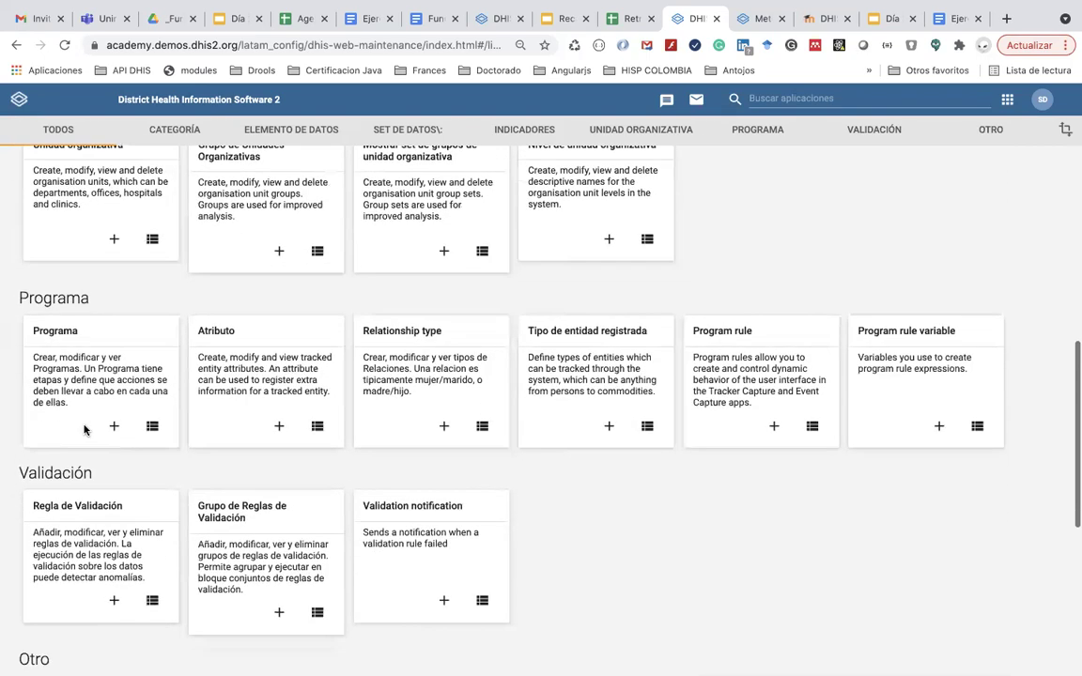
pyautogui.scroll(-7, 78, 475)
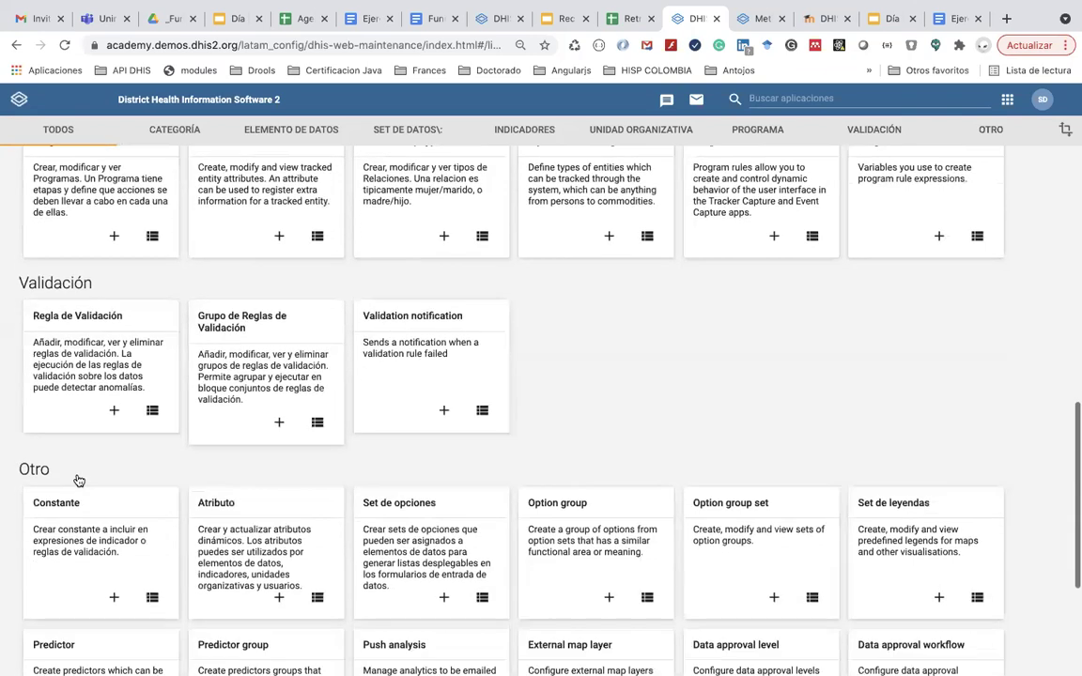
pyautogui.scroll(-1, 82, 318)
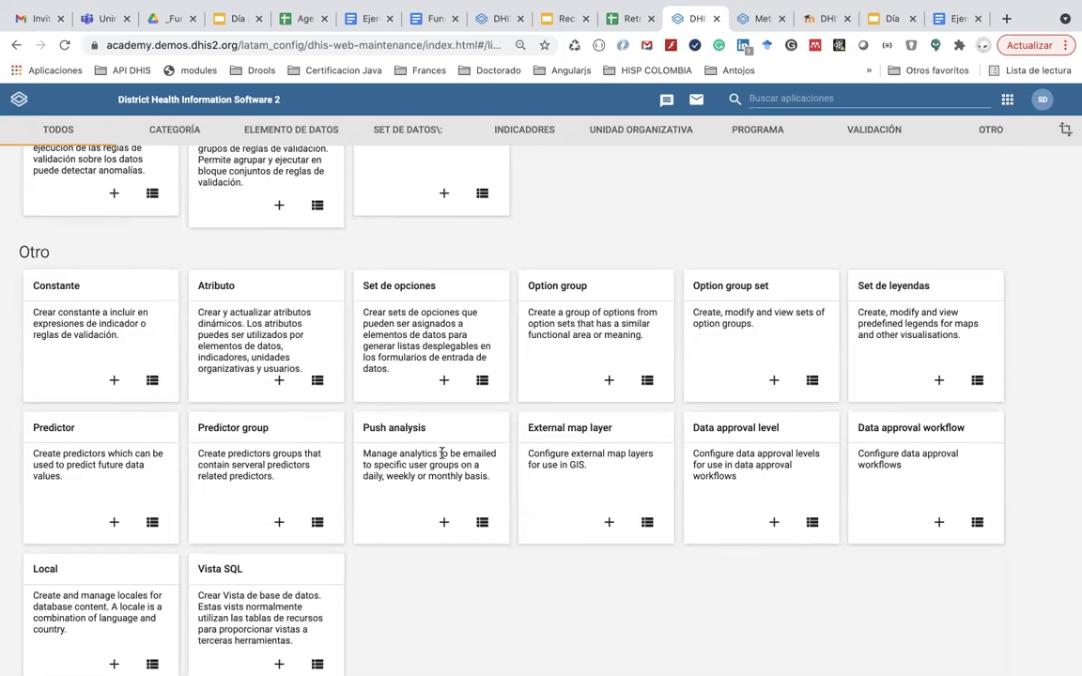
pyautogui.scroll(-1, 442, 453)
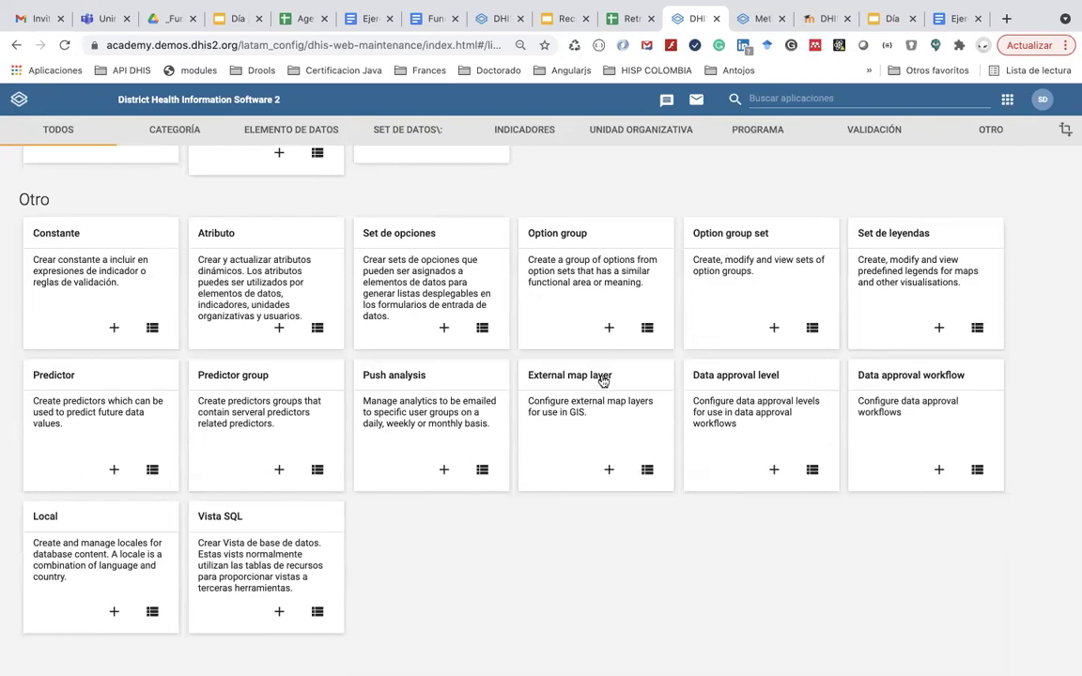
pyautogui.scroll(13, 602, 379)
pyautogui.scroll(10, 602, 379)
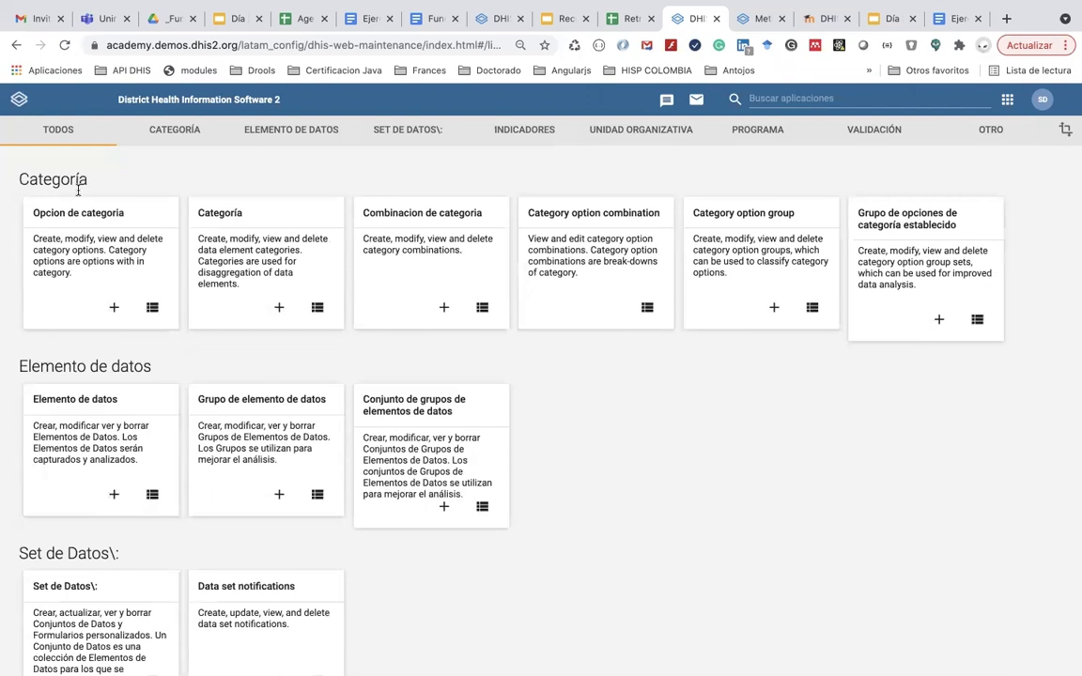
pyautogui.scroll(-4, 87, 357)
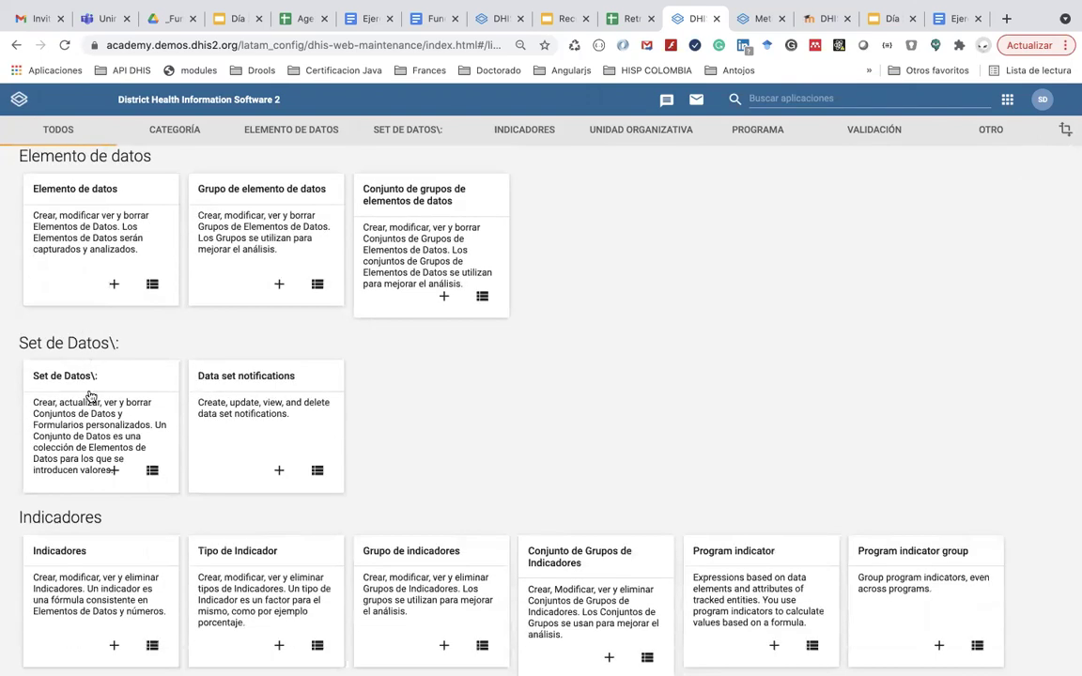
pyautogui.scroll(-2, 90, 395)
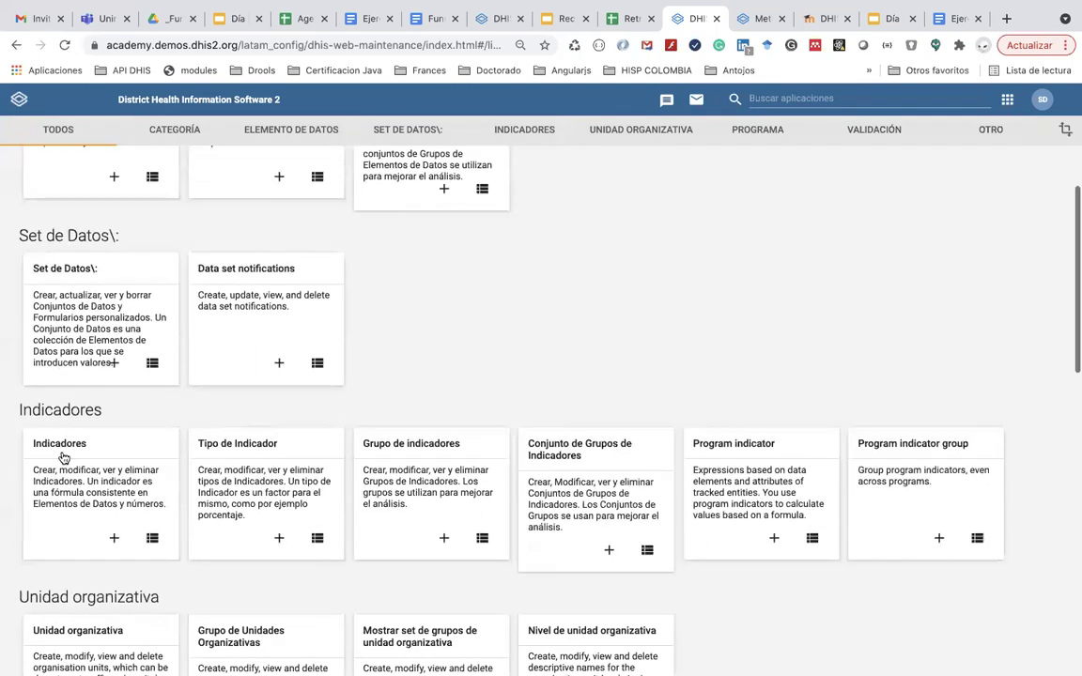
pyautogui.scroll(6, 114, 447)
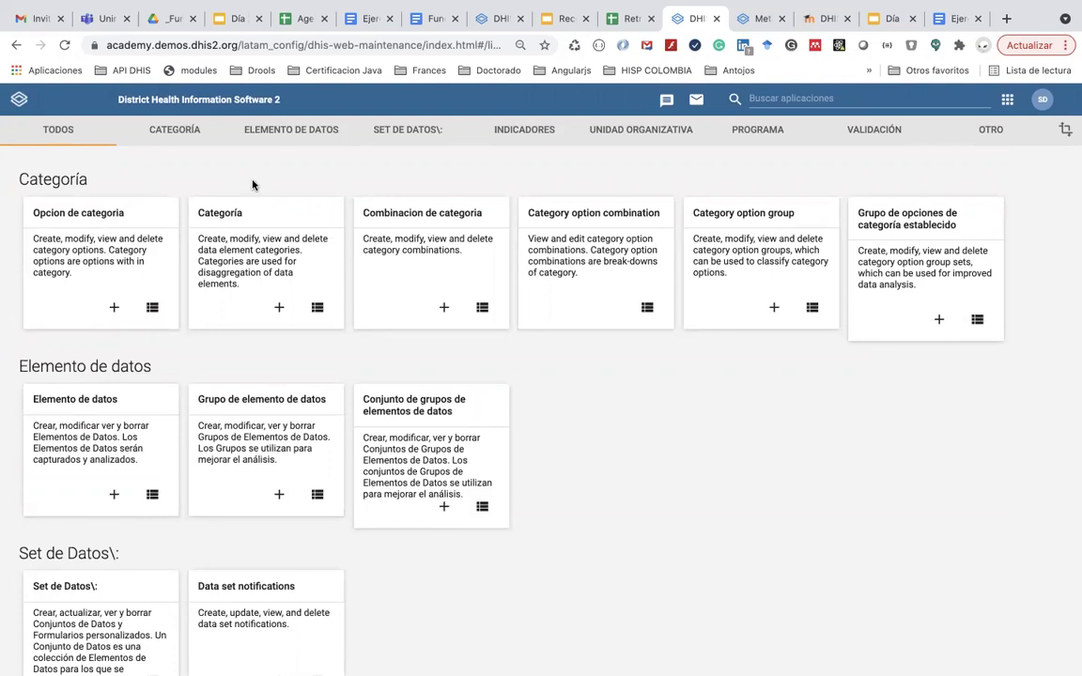
# - Start a new category option (Opcion de categoria) and name it 80+
pyautogui.click(69, 216)
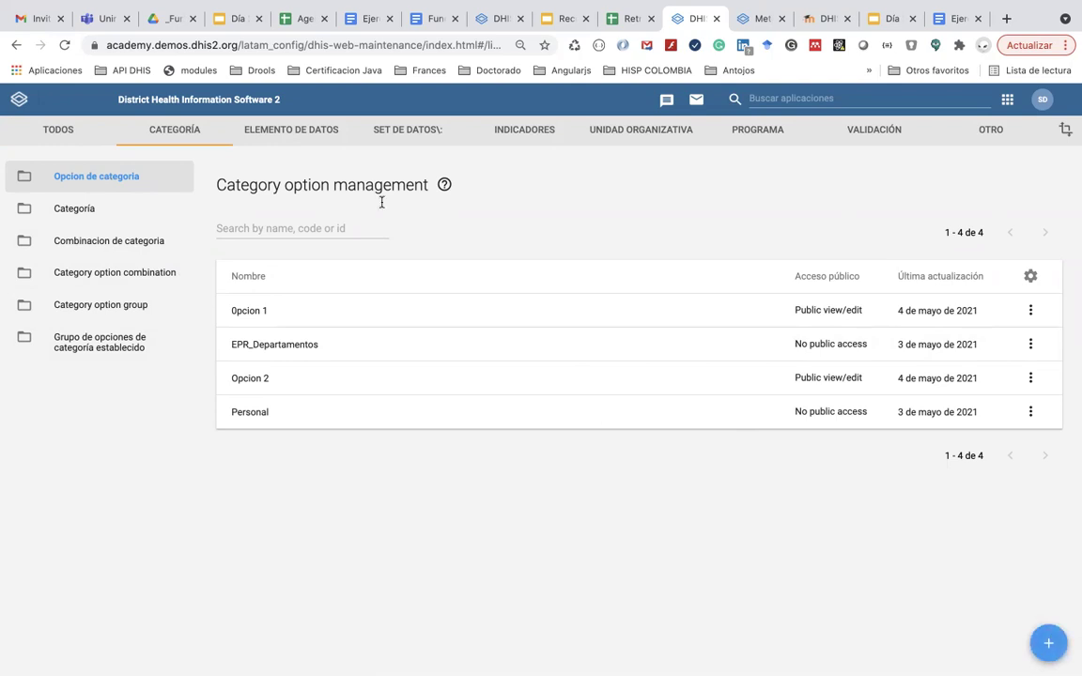
pyautogui.click(1049, 643)
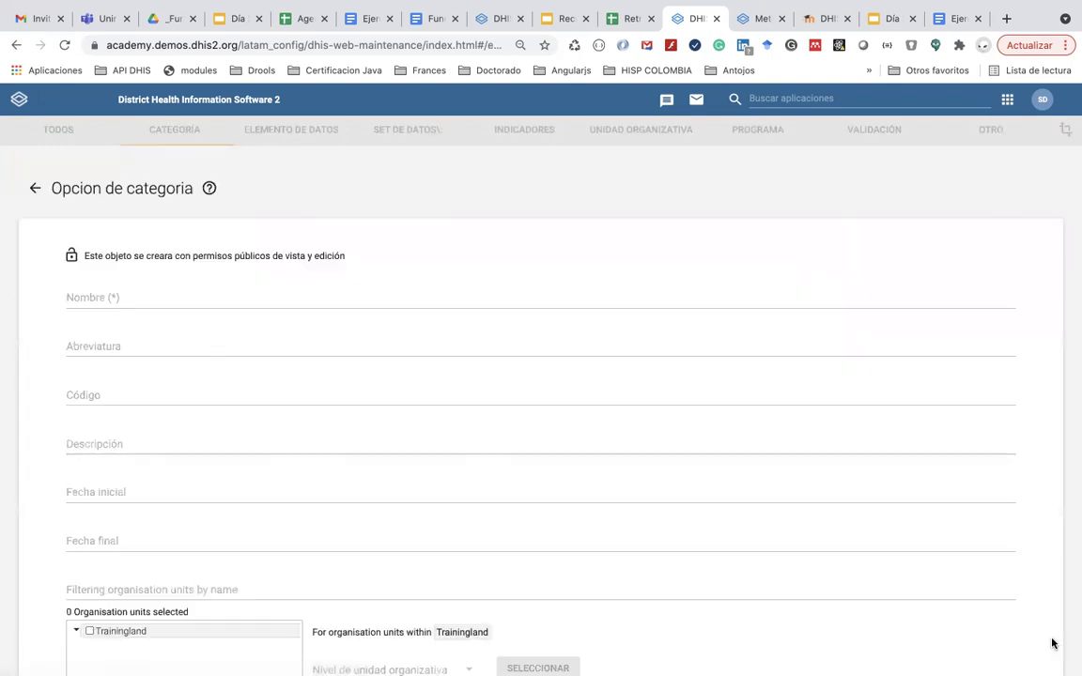
pyautogui.click(173, 296)
pyautogui.write('80+')
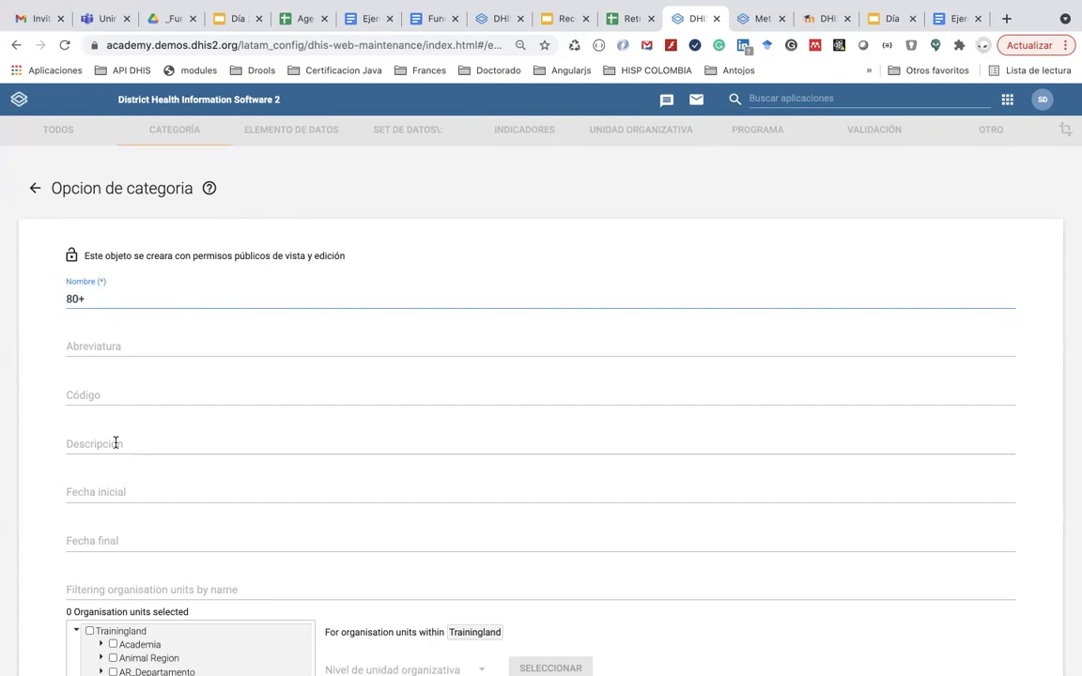
# - Examine the remaining category option fields, including the start and end dates, the organisation unit tree and the save options
pyautogui.scroll(-2, 115, 443)
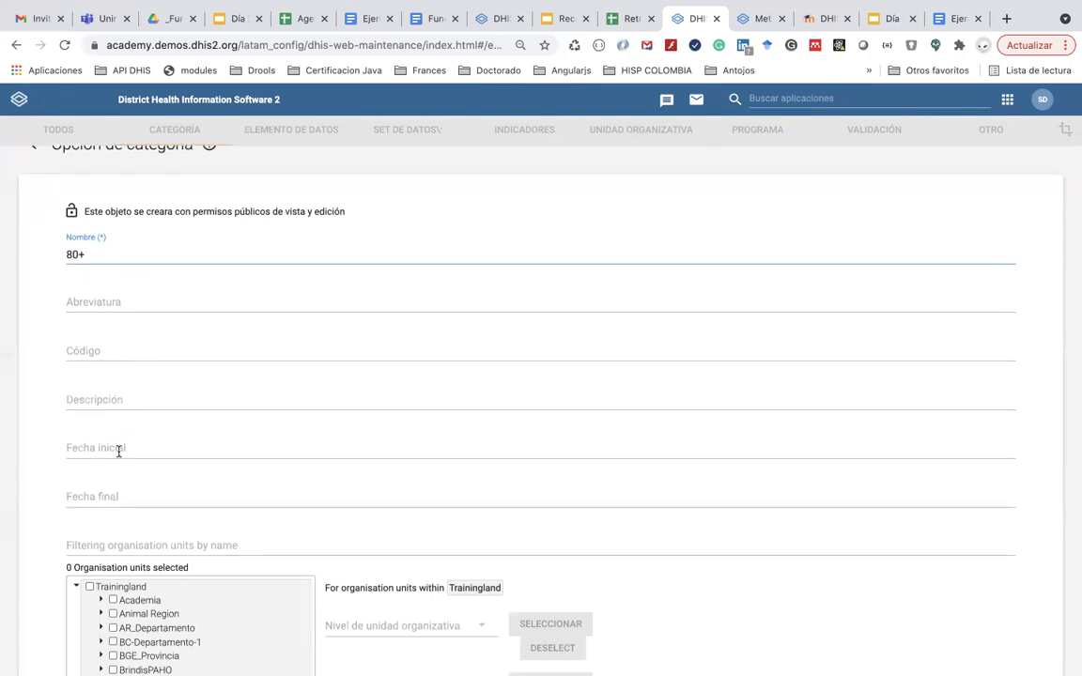
pyautogui.scroll(-3, 118, 449)
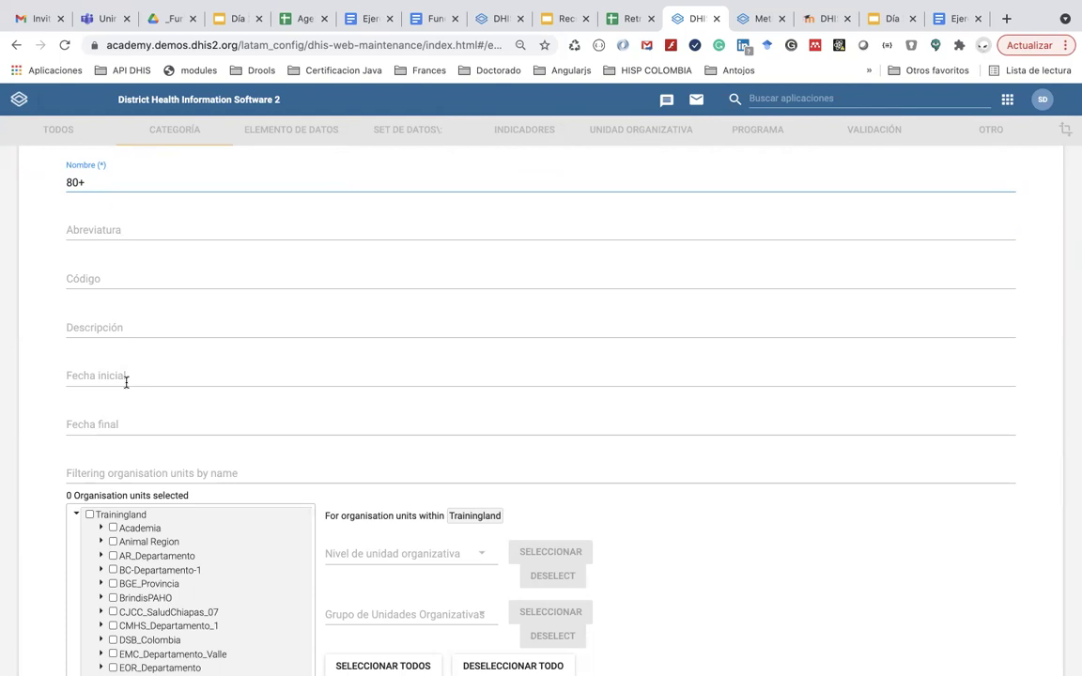
pyautogui.scroll(-3, 130, 578)
pyautogui.scroll(3, 145, 594)
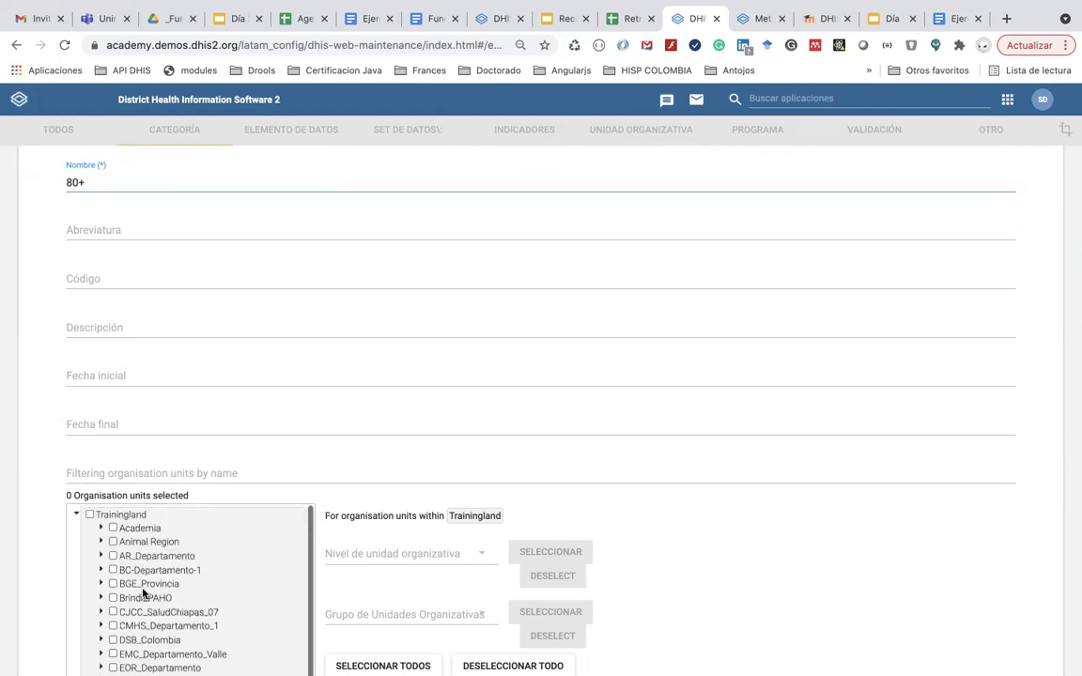
pyautogui.scroll(-3, 583, 540)
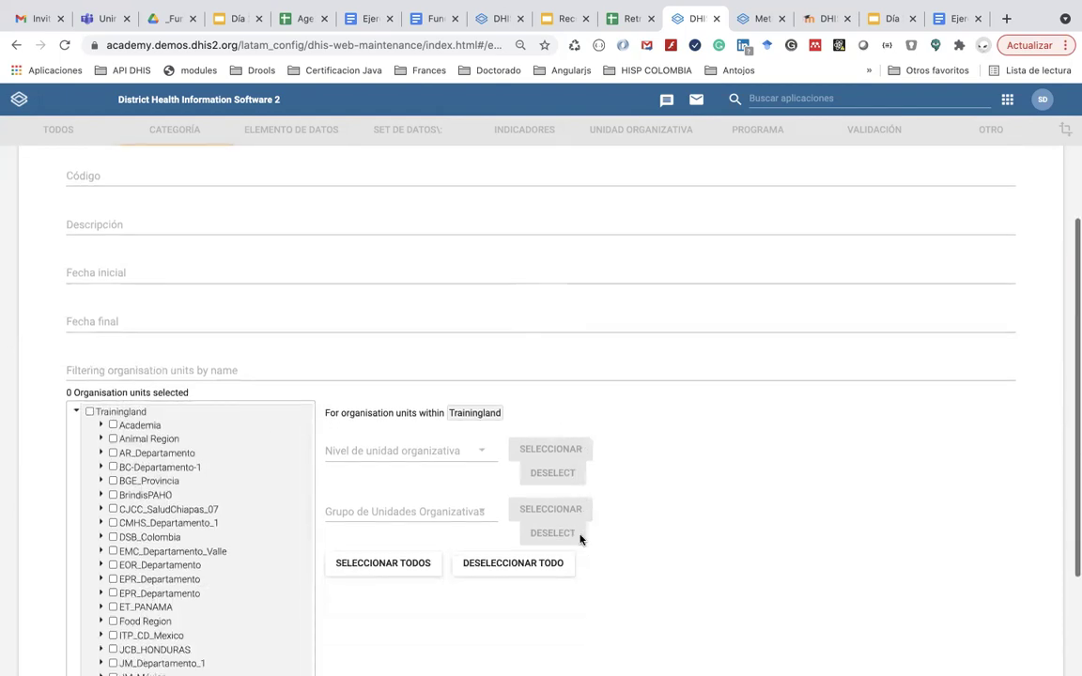
pyautogui.scroll(-5, 150, 529)
pyautogui.scroll(-2, 151, 528)
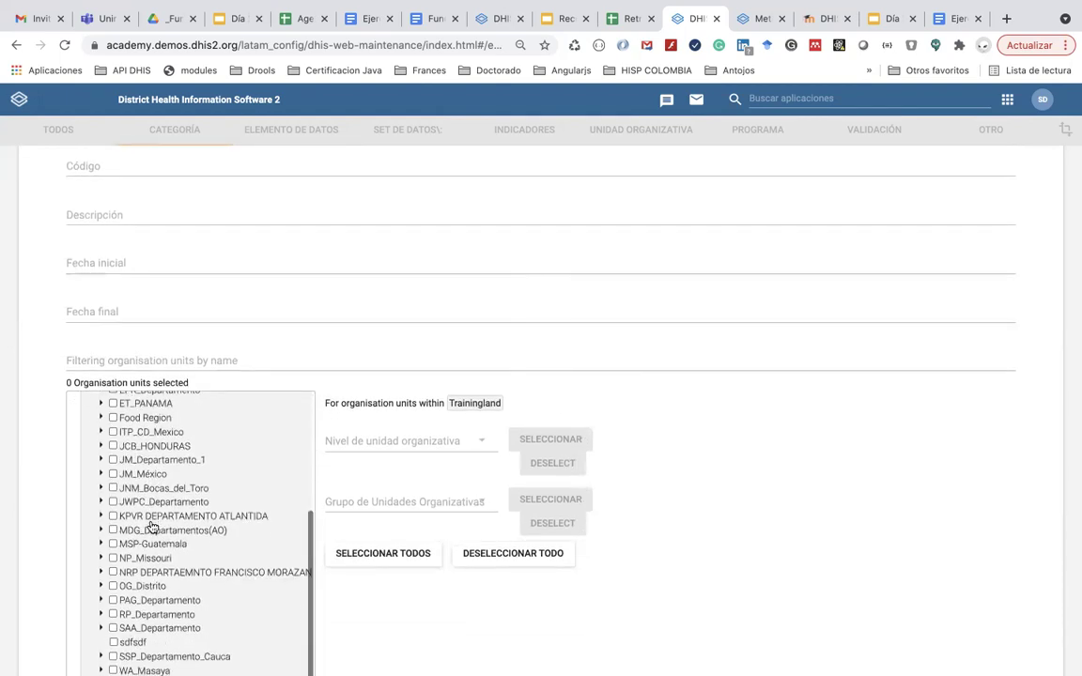
pyautogui.scroll(-2, 203, 572)
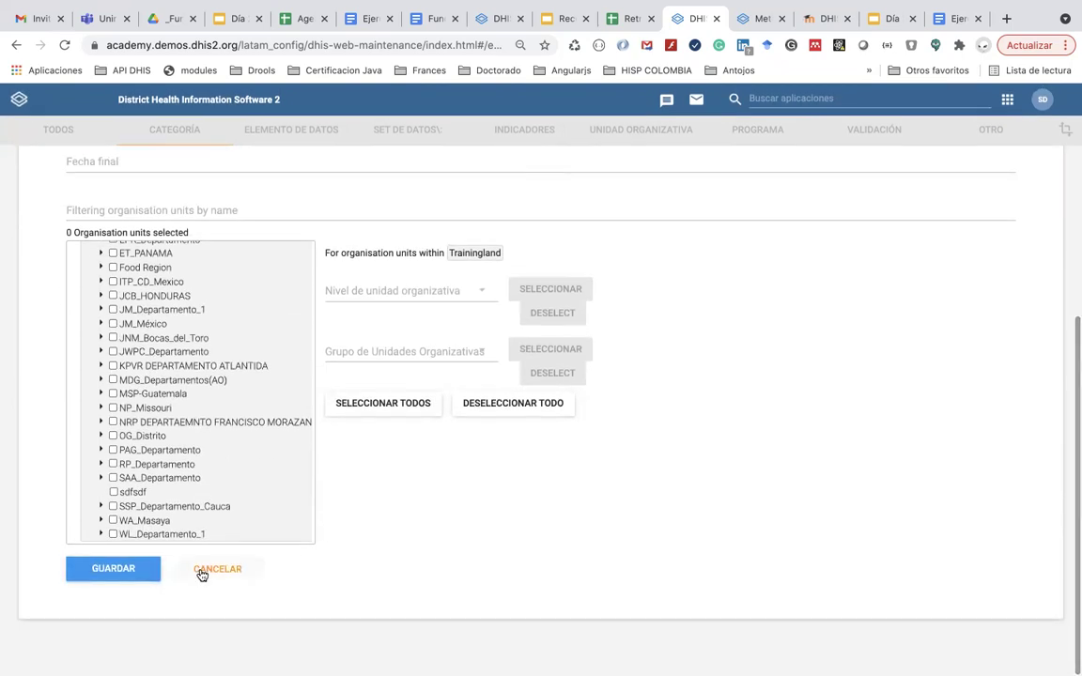
pyautogui.scroll(5, 202, 575)
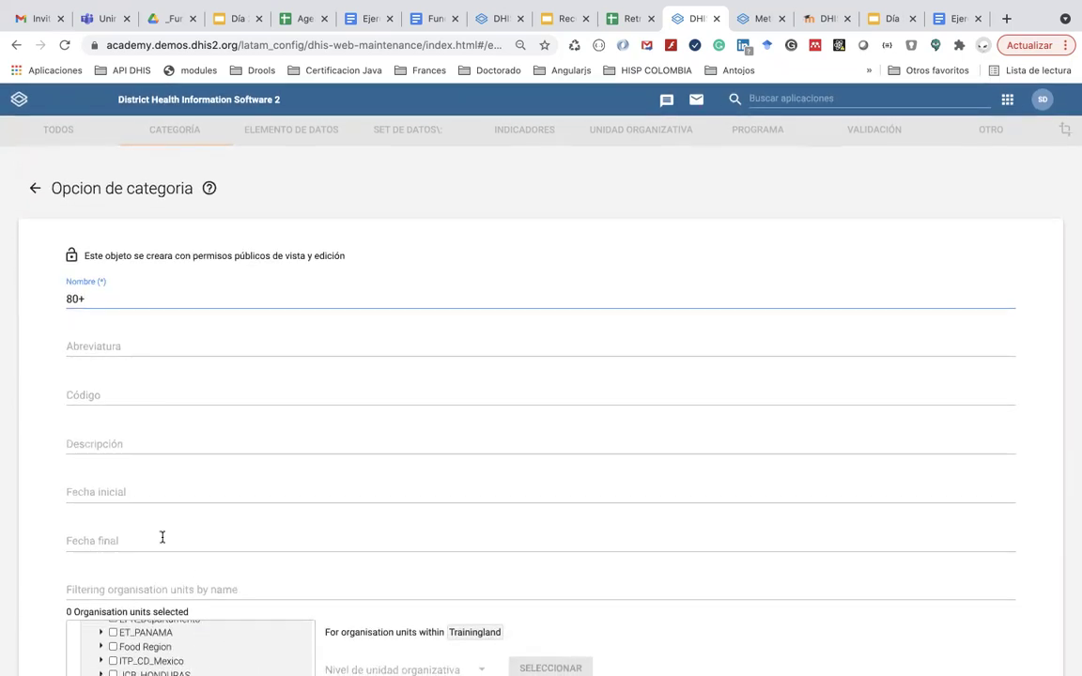
pyautogui.scroll(-5, 161, 537)
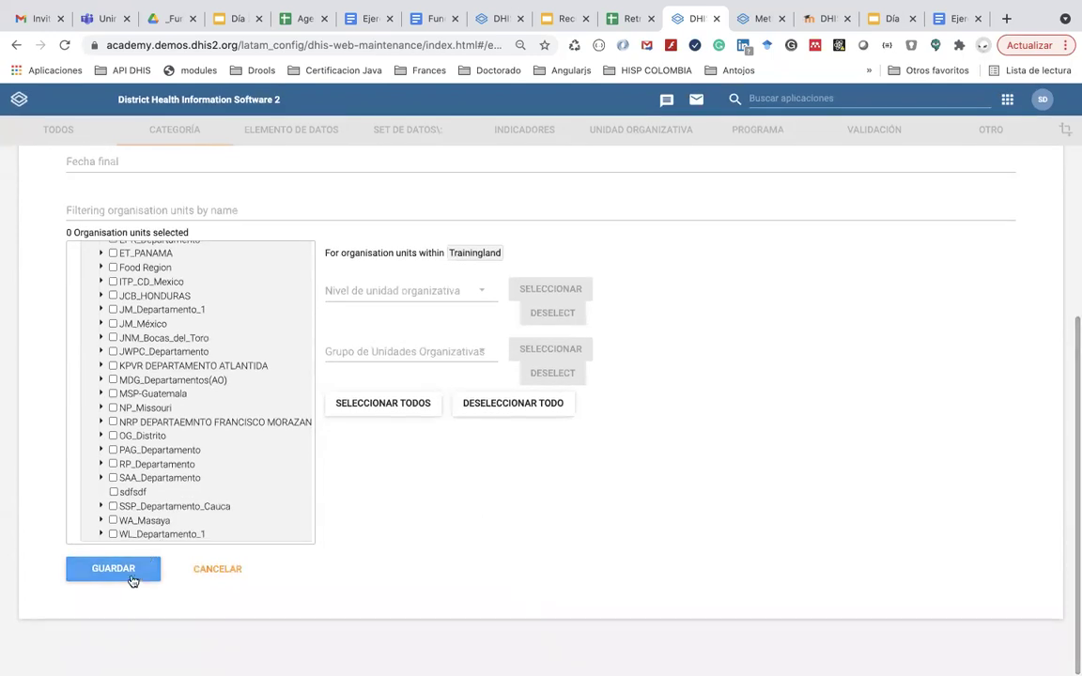
pyautogui.scroll(5, 127, 564)
pyautogui.scroll(-5, 117, 587)
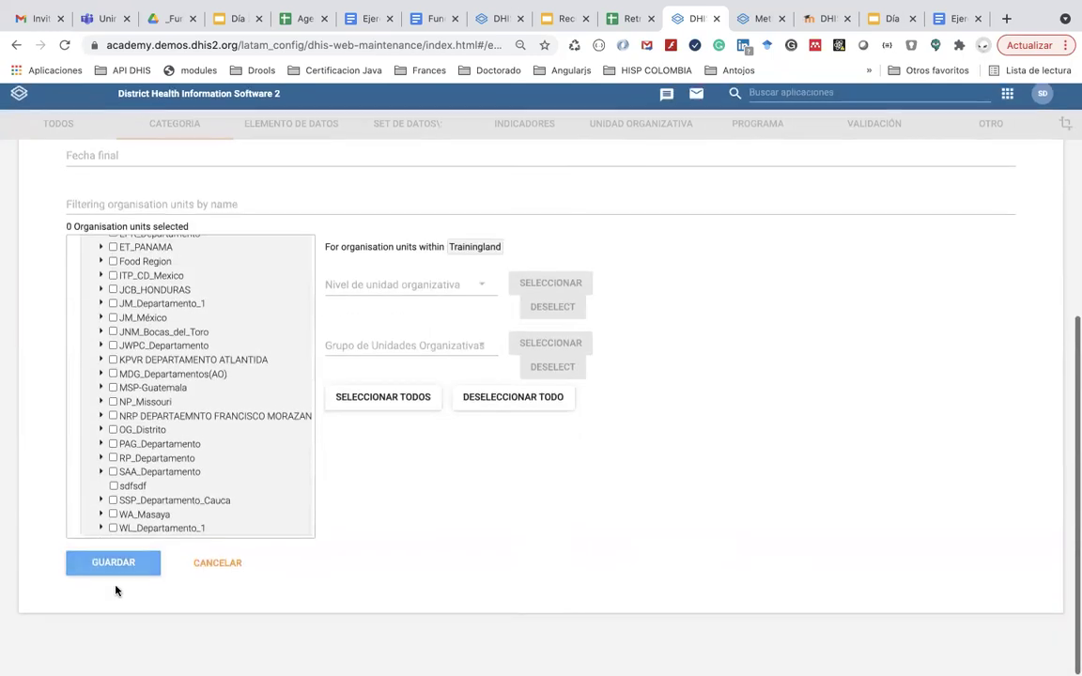
# - Save the 80+ category option and consult the Categorías slide in the Día 2 - Fundamentos DHIS2 presentation
pyautogui.click(121, 568)
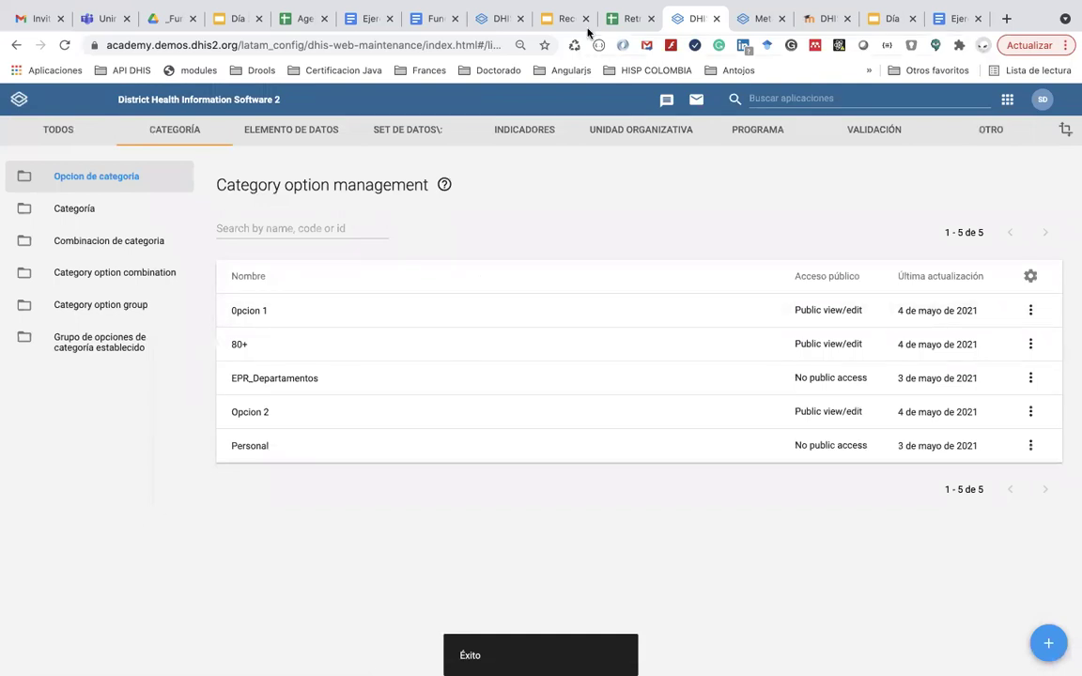
pyautogui.click(235, 20)
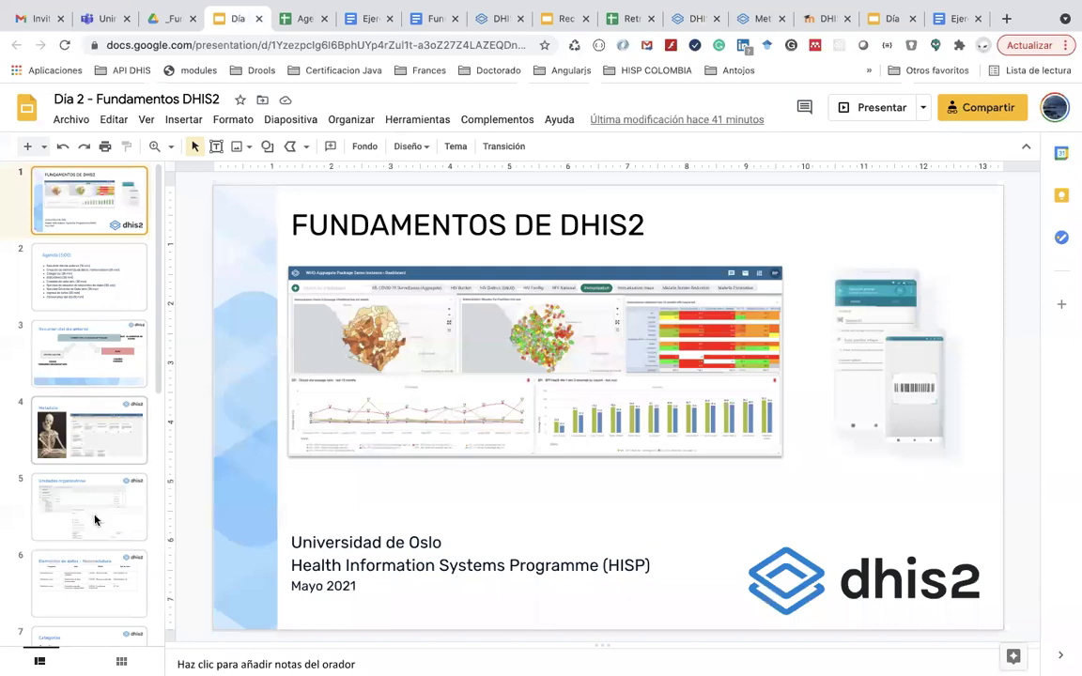
pyautogui.click(91, 567)
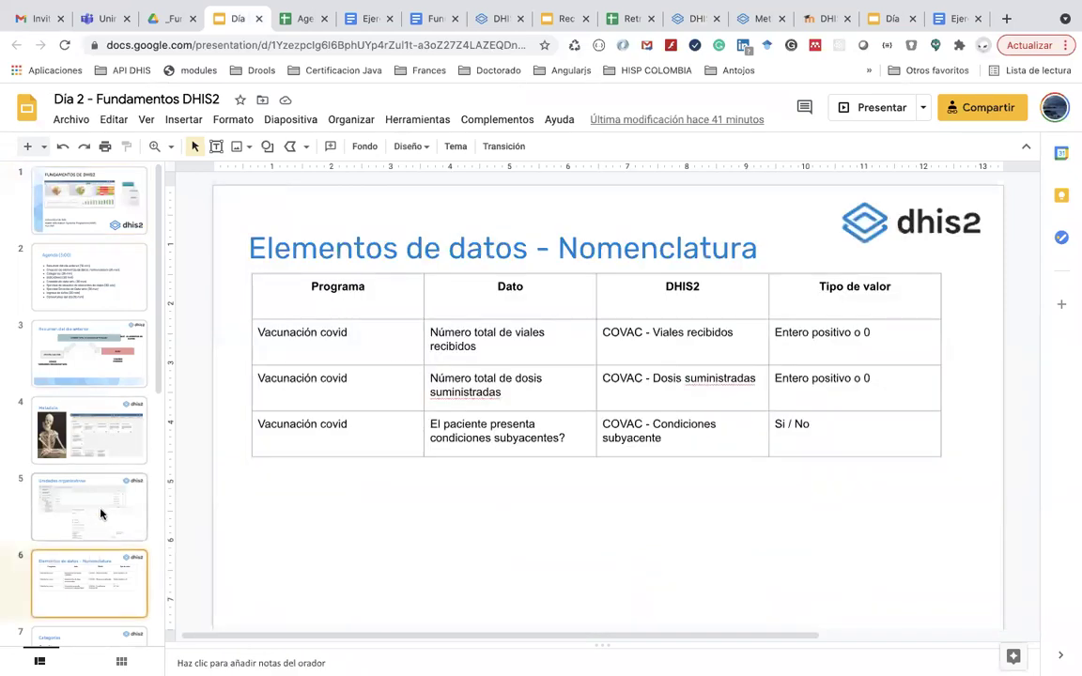
pyautogui.click(101, 513)
pyautogui.scroll(-3, 92, 545)
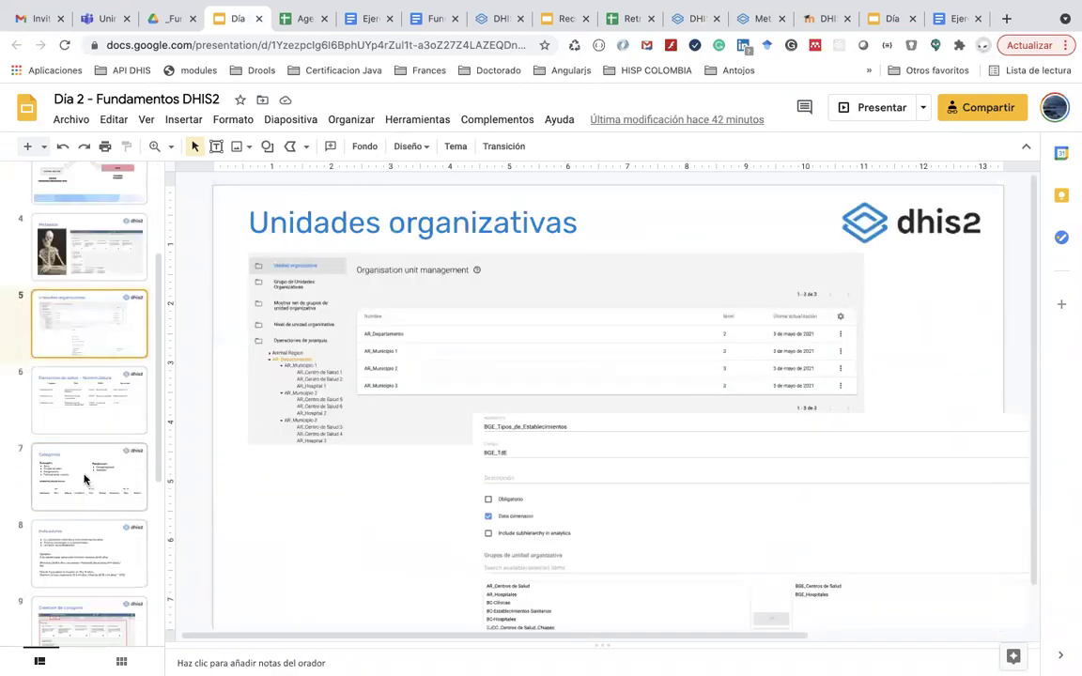
pyautogui.click(82, 480)
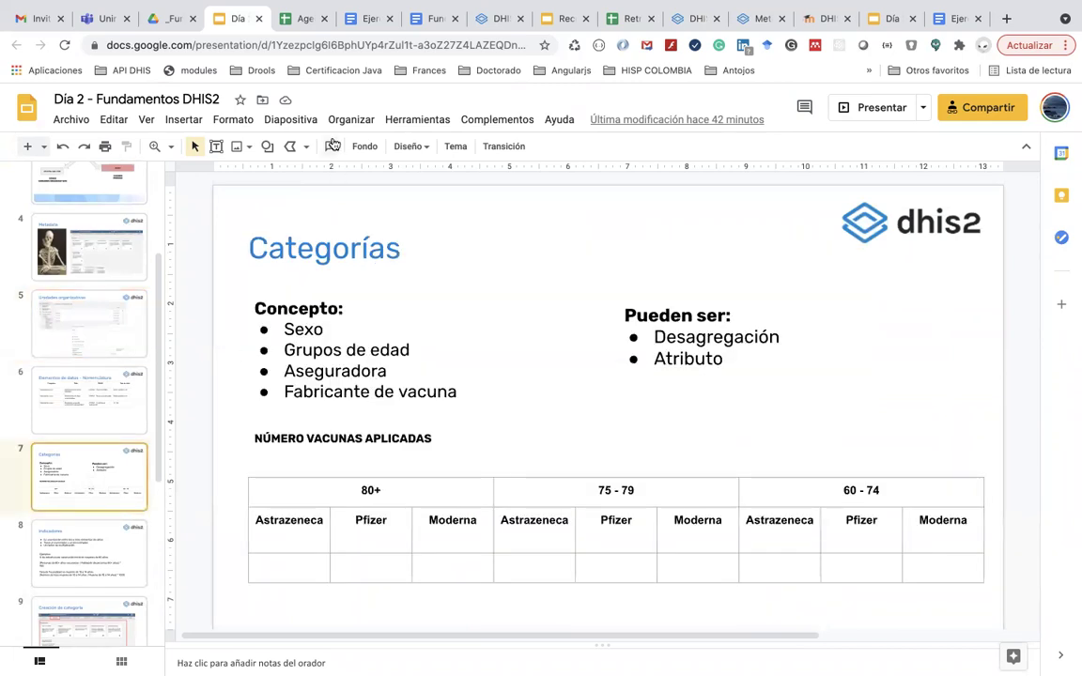
# - Switch back to DHIS2 Maintenance, create a category option named 75-79 and save it
pyautogui.click(693, 19)
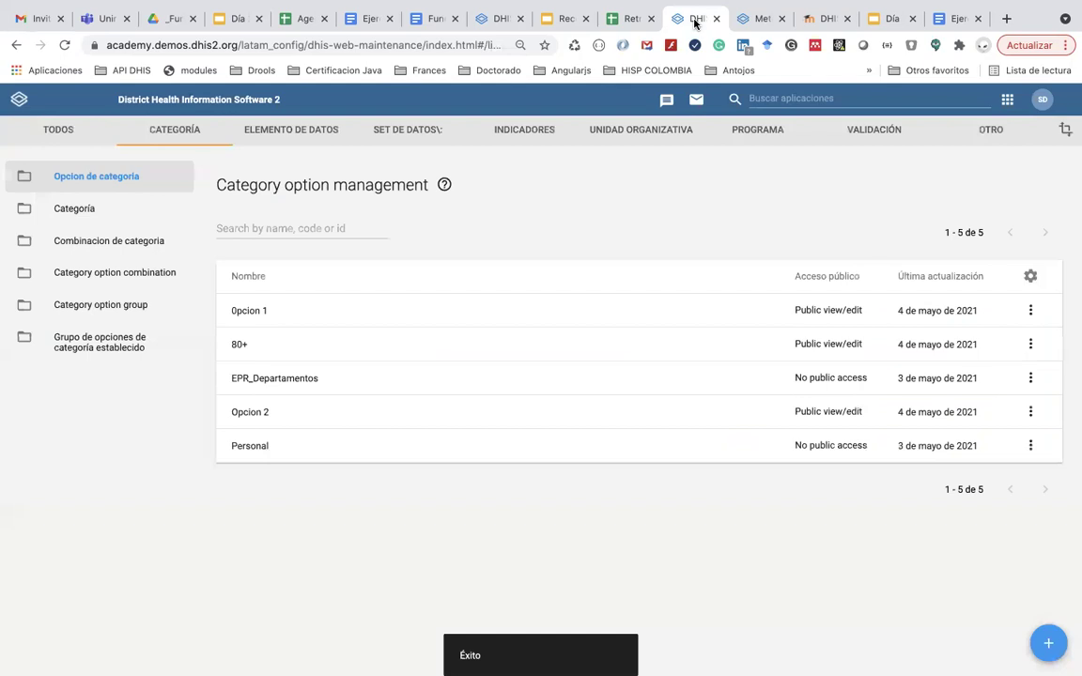
pyautogui.click(1038, 637)
pyautogui.click(254, 304)
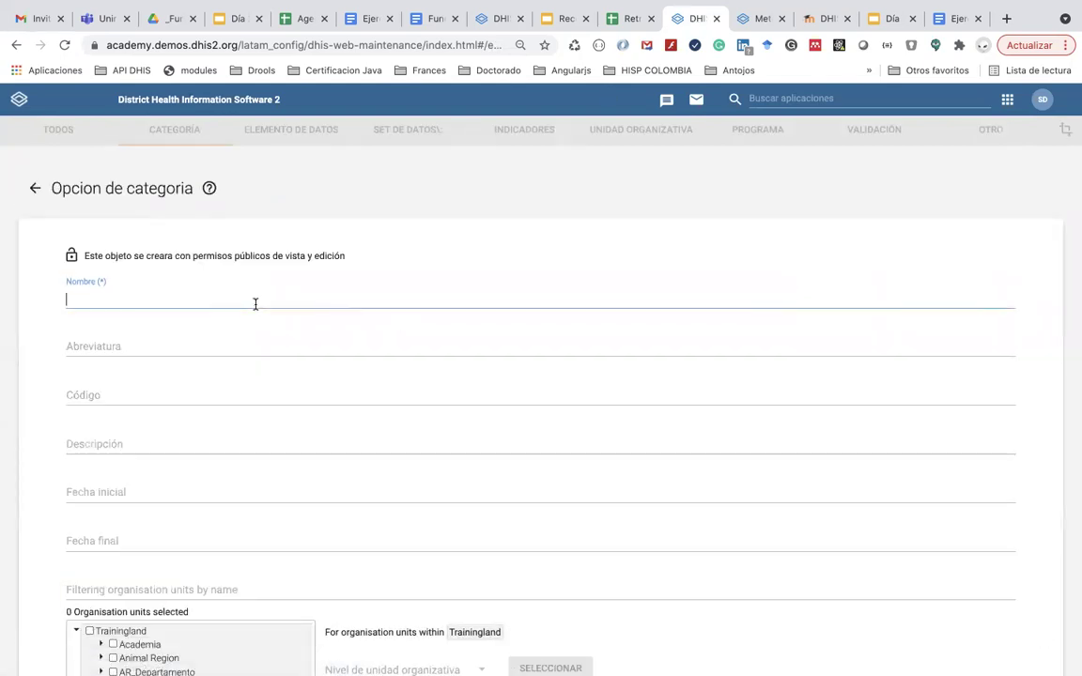
pyautogui.write('75')
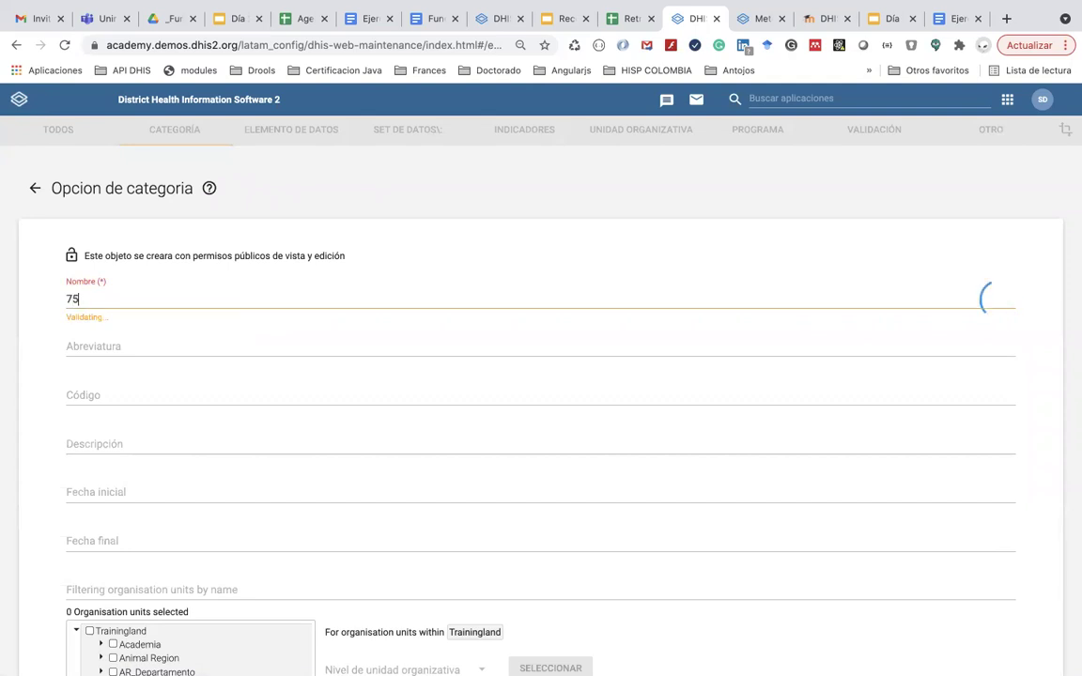
pyautogui.write('-79')
pyautogui.scroll(-1, 205, 458)
pyautogui.scroll(-6, 206, 459)
pyautogui.click(121, 568)
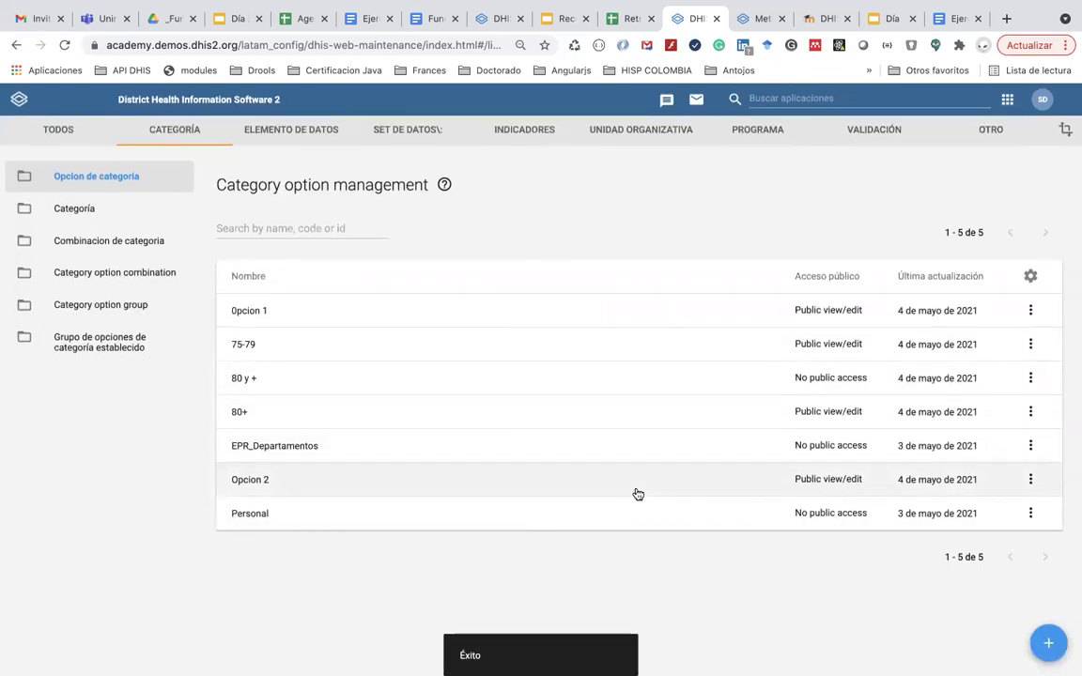
# - Create and save a category option named 70-74
pyautogui.click(1051, 644)
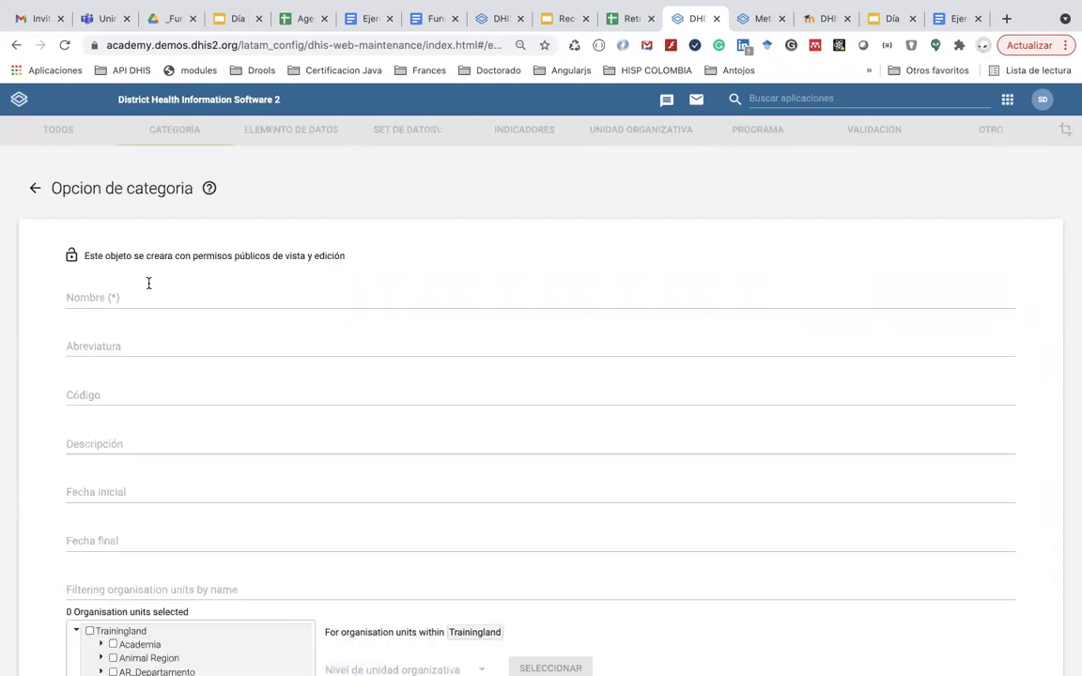
pyautogui.click(137, 294)
pyautogui.write('70')
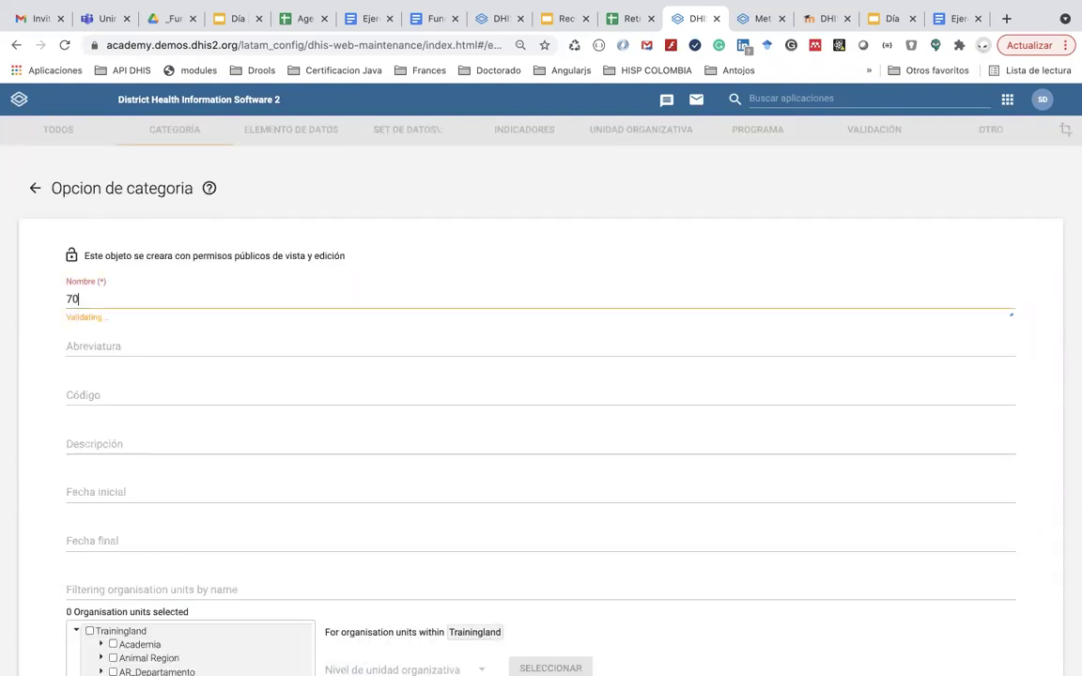
pyautogui.write('-745')
pyautogui.scroll(-5, 182, 441)
pyautogui.click(95, 562)
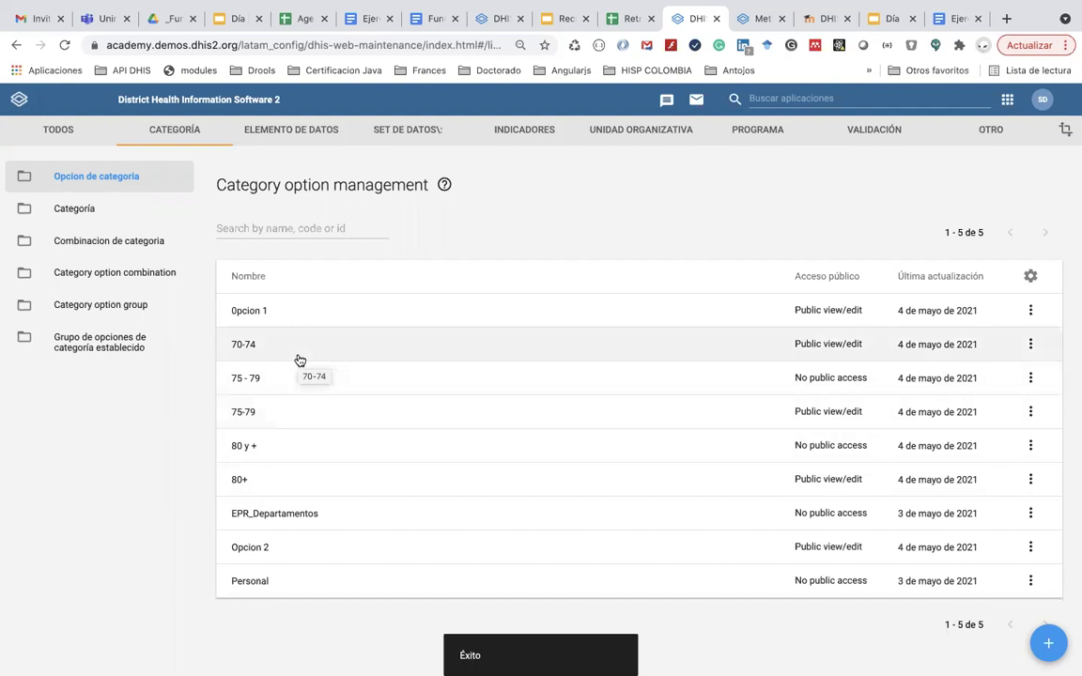
# - Add a vaccine manufacturer category option named Astrazeneca and save it
pyautogui.click(1043, 646)
pyautogui.click(98, 289)
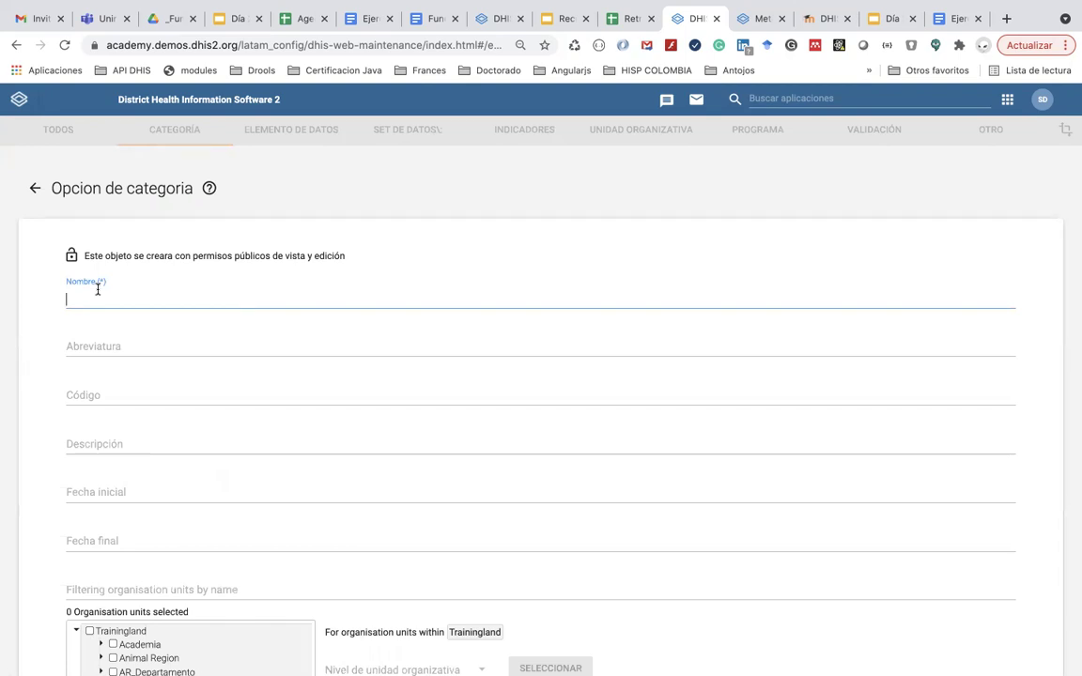
pyautogui.write('Astras')
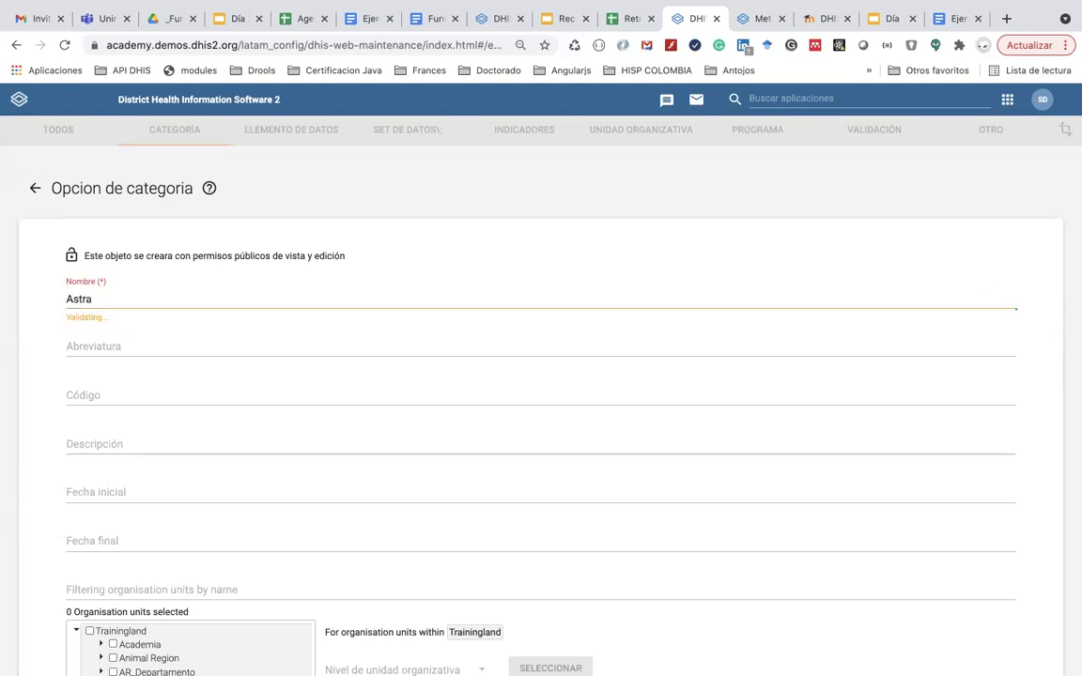
pyautogui.press('BackSpace')
pyautogui.write('zeneca')
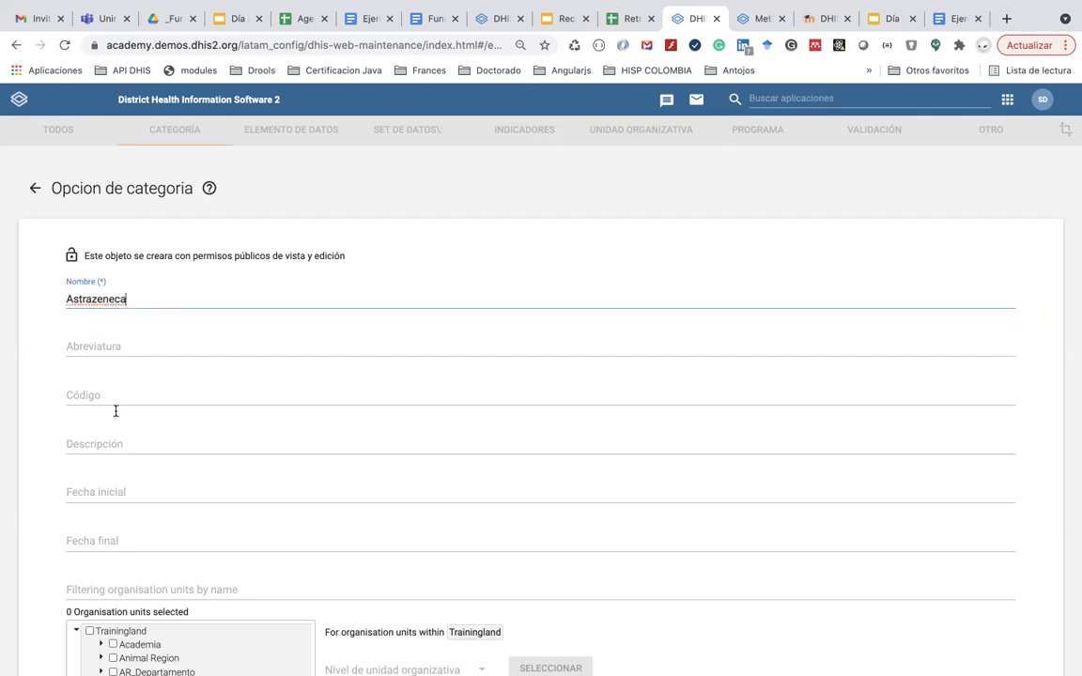
pyautogui.scroll(-10, 114, 416)
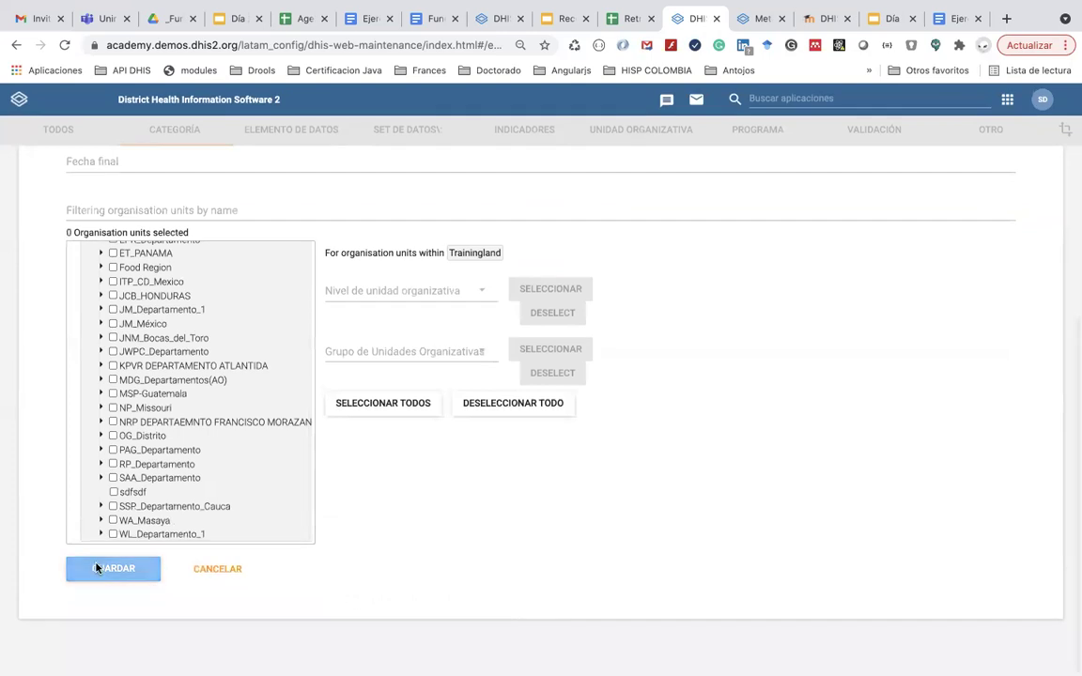
pyautogui.click(97, 567)
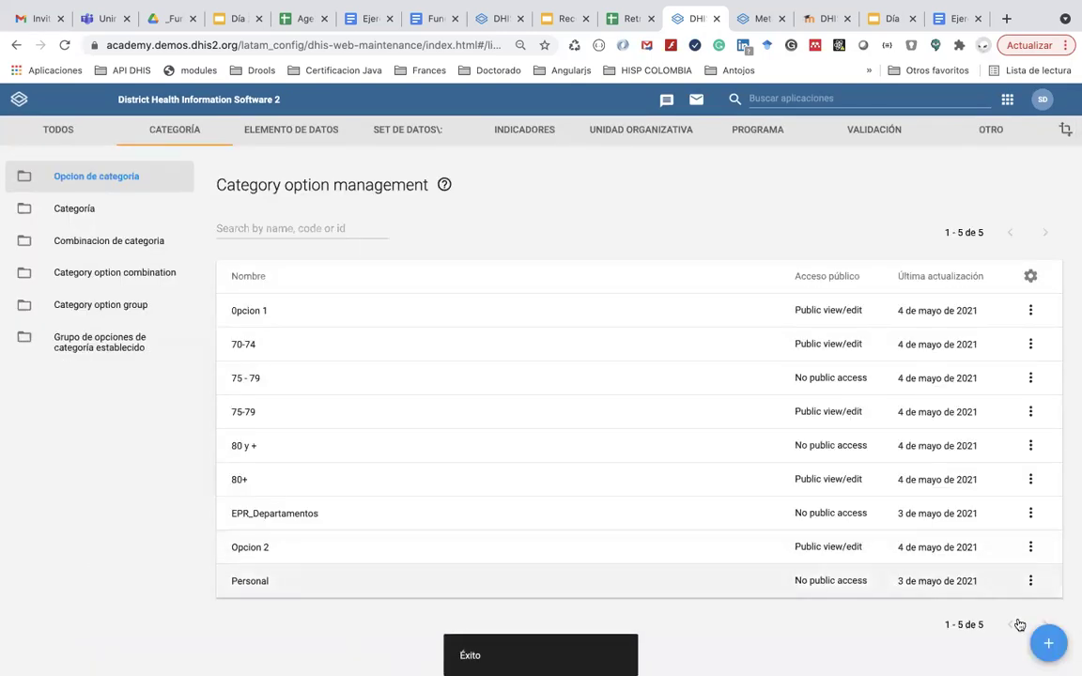
# - Add a vaccine manufacturer category option named Pfizer and save it
pyautogui.click(1048, 643)
pyautogui.click(122, 306)
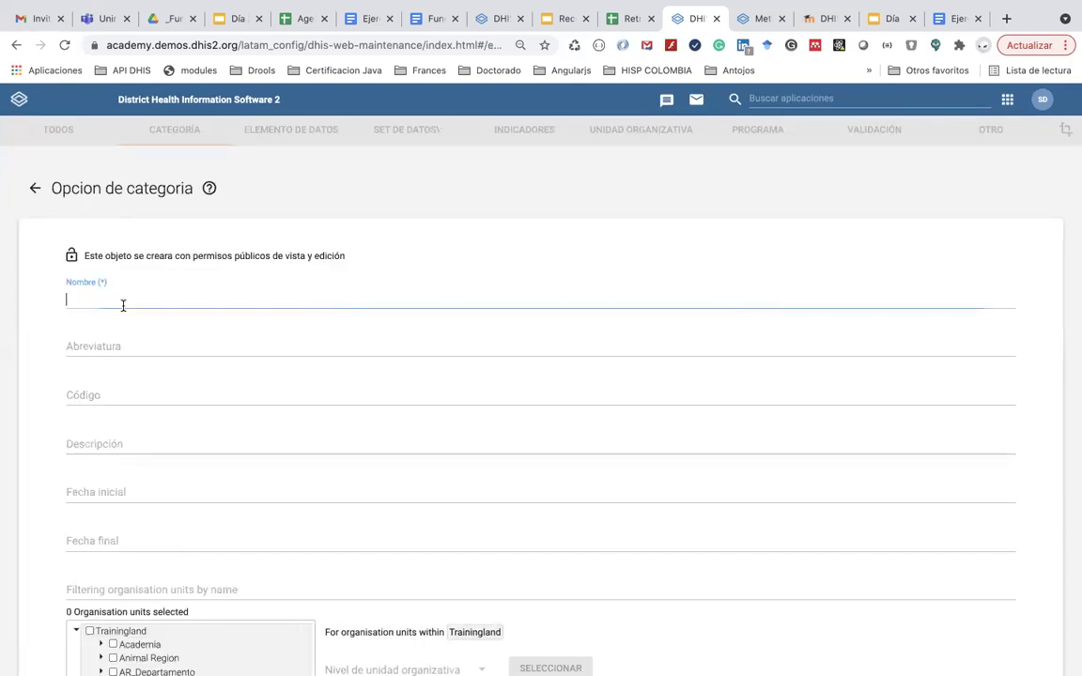
pyautogui.write('Pfizer')
pyautogui.scroll(-5, 123, 418)
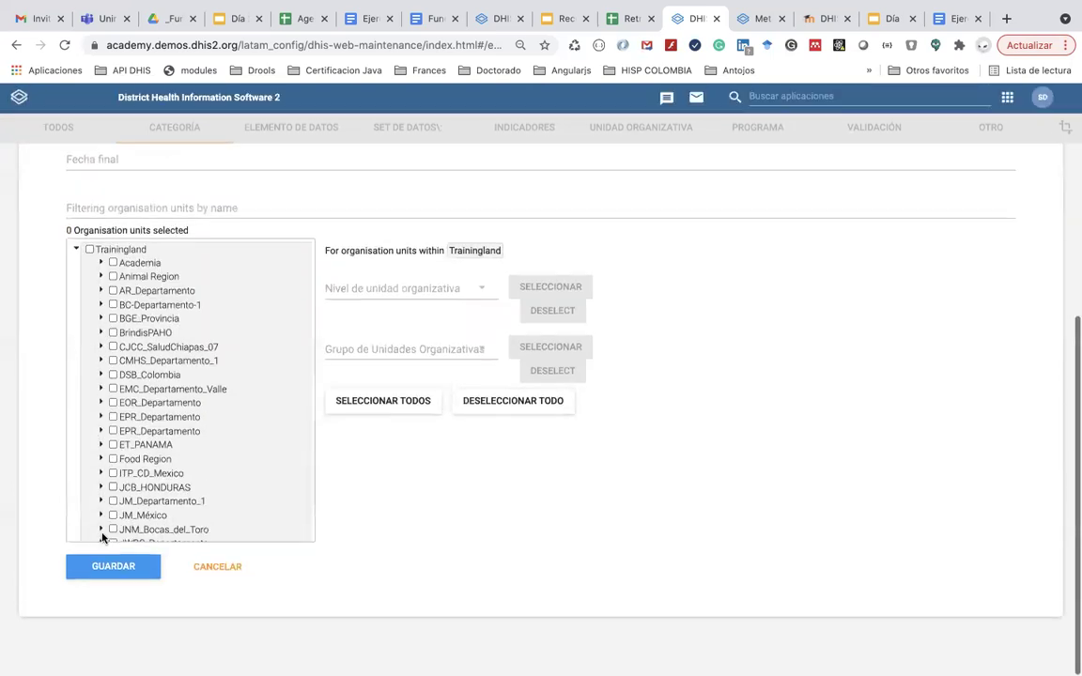
pyautogui.click(105, 565)
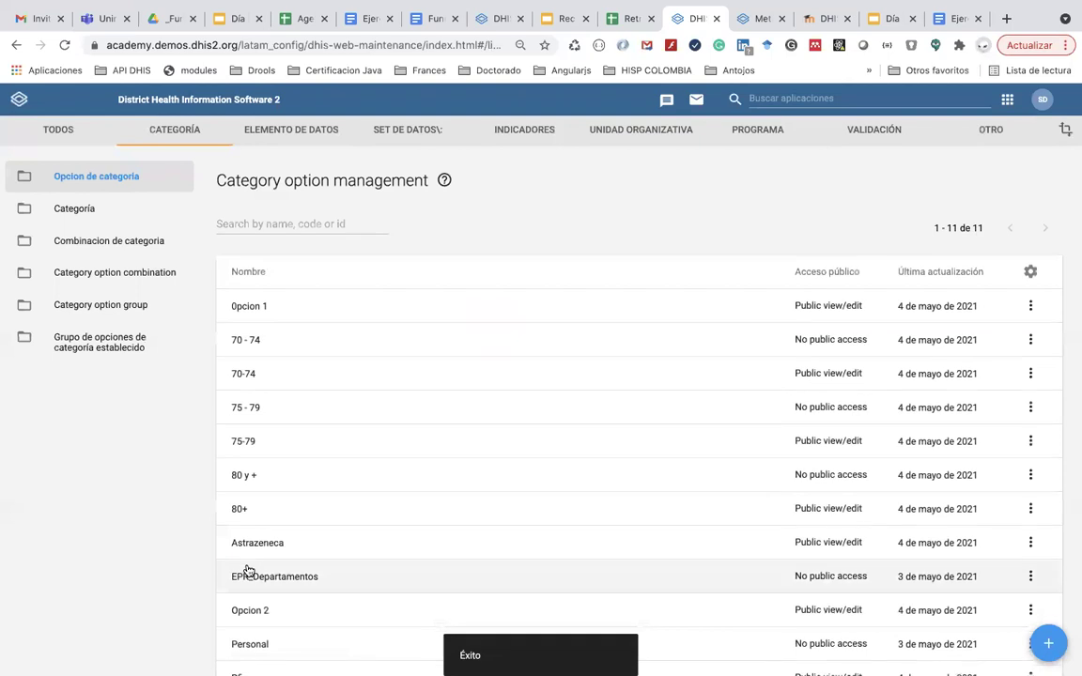
# - Add a vaccine manufacturer category option named Moderna and save it
pyautogui.scroll(-3, 246, 572)
pyautogui.click(1046, 648)
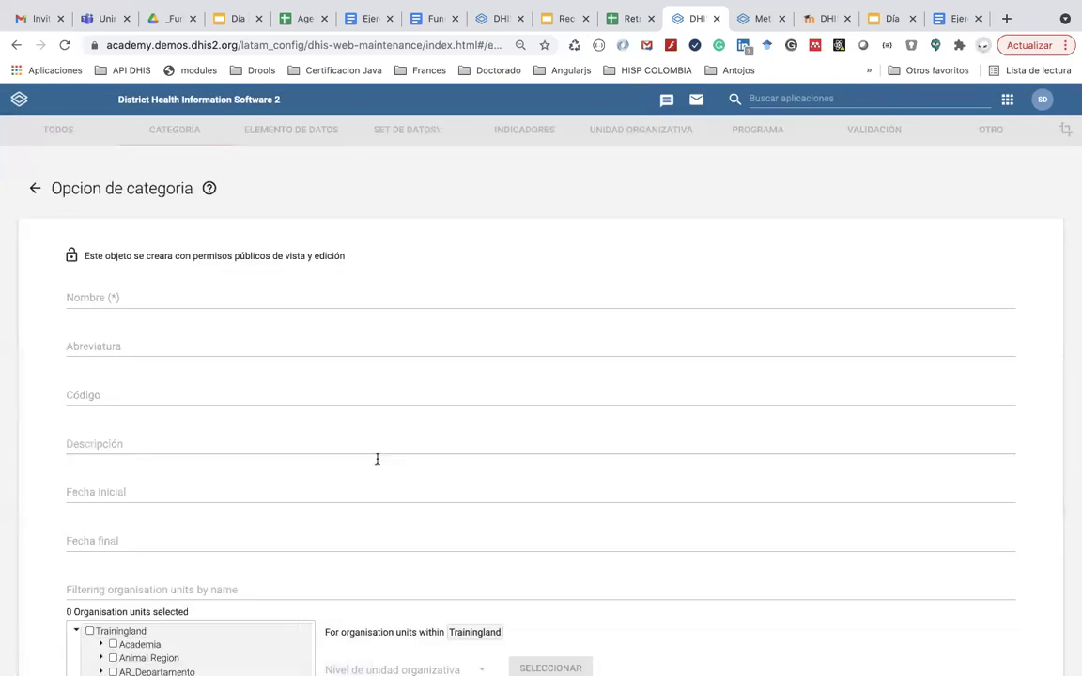
pyautogui.click(137, 297)
pyautogui.write('Moderna')
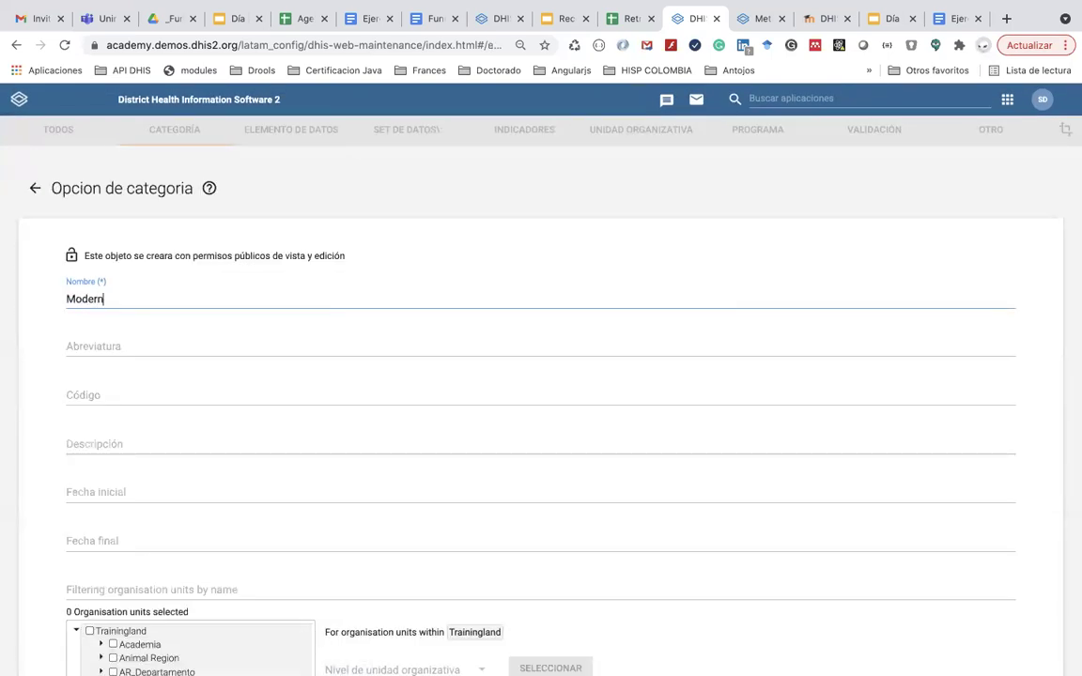
pyautogui.click(39, 468)
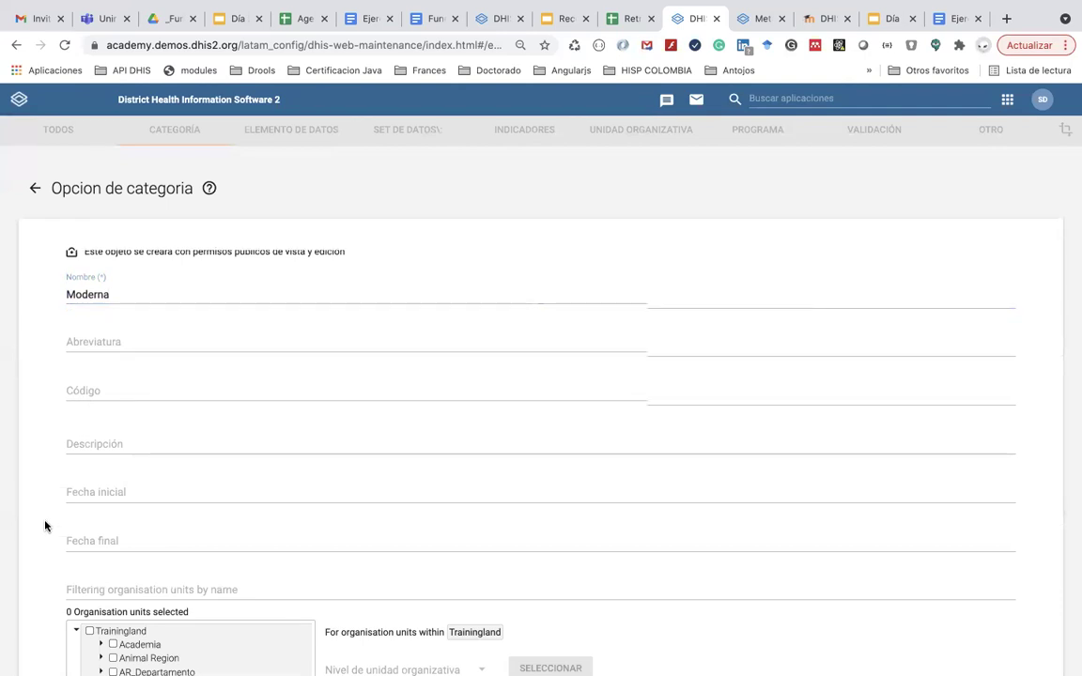
pyautogui.scroll(-5, 40, 468)
pyautogui.click(108, 571)
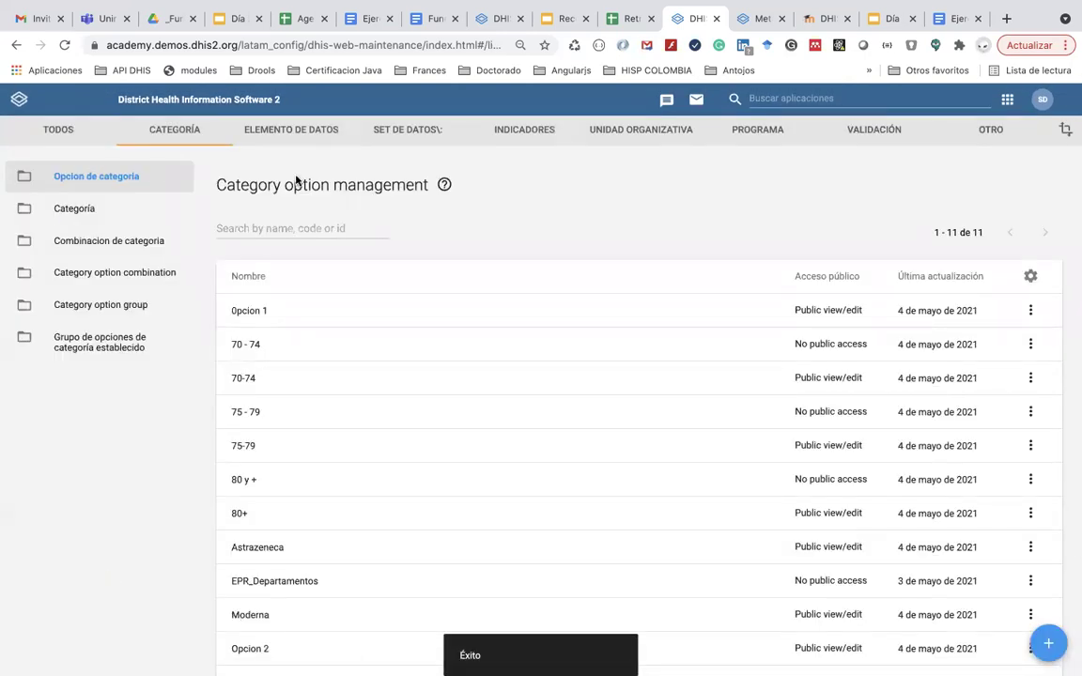
# - Review the age-group and manufacturer example on the Categorías slide and return to DHIS2 Maintenance
pyautogui.press('super+Tab')
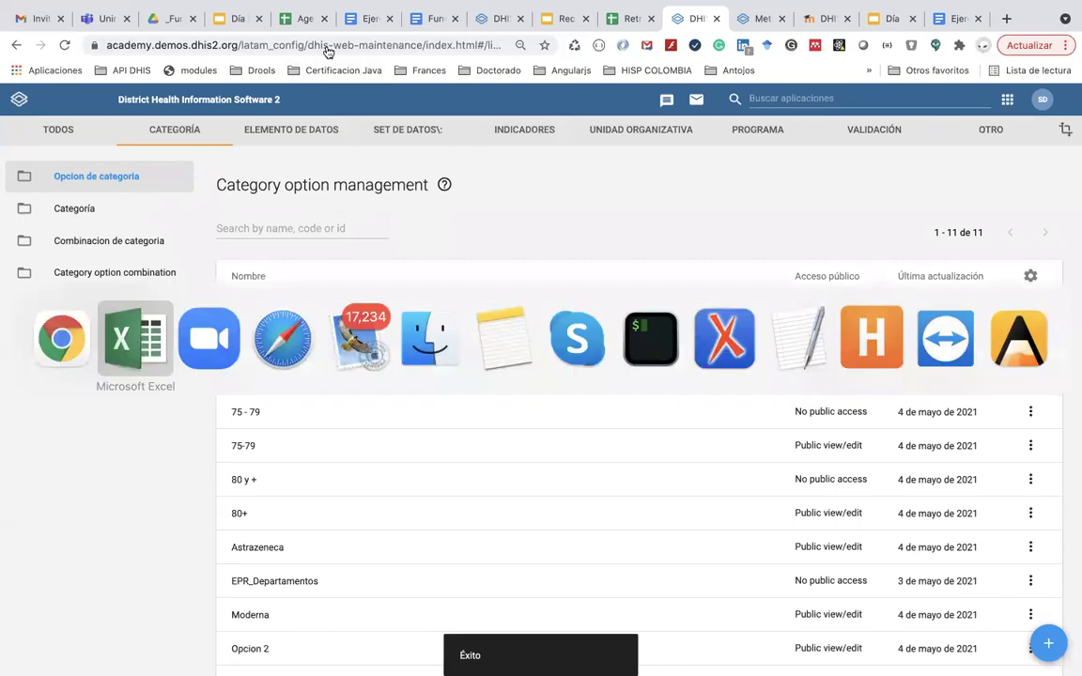
pyautogui.press('super+shift+Tab')
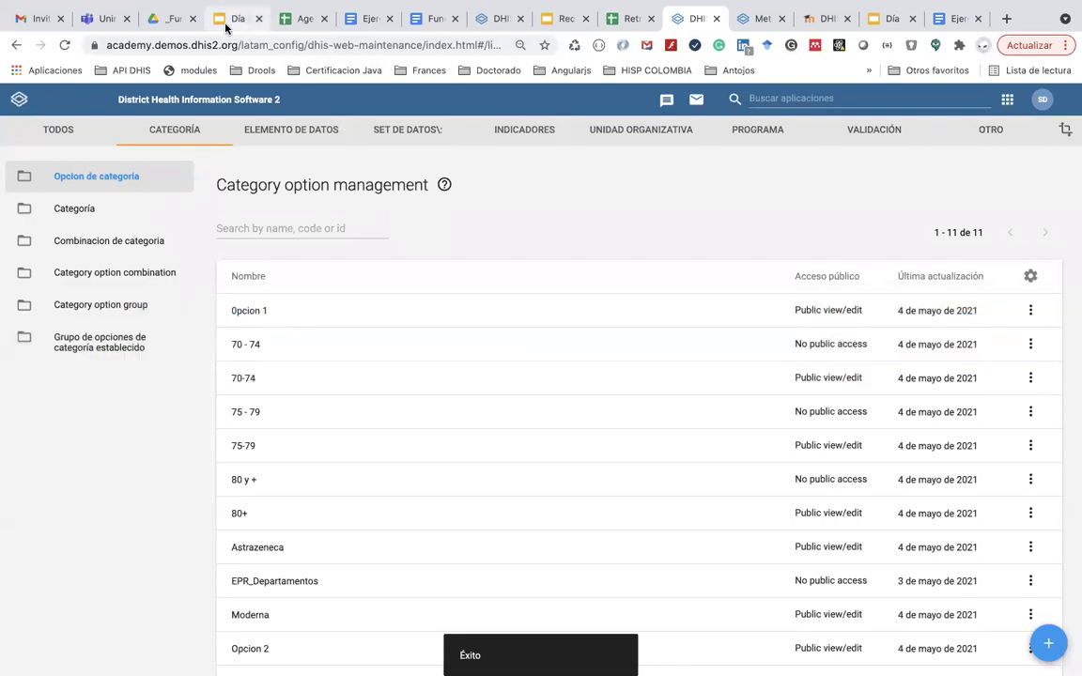
pyautogui.click(225, 25)
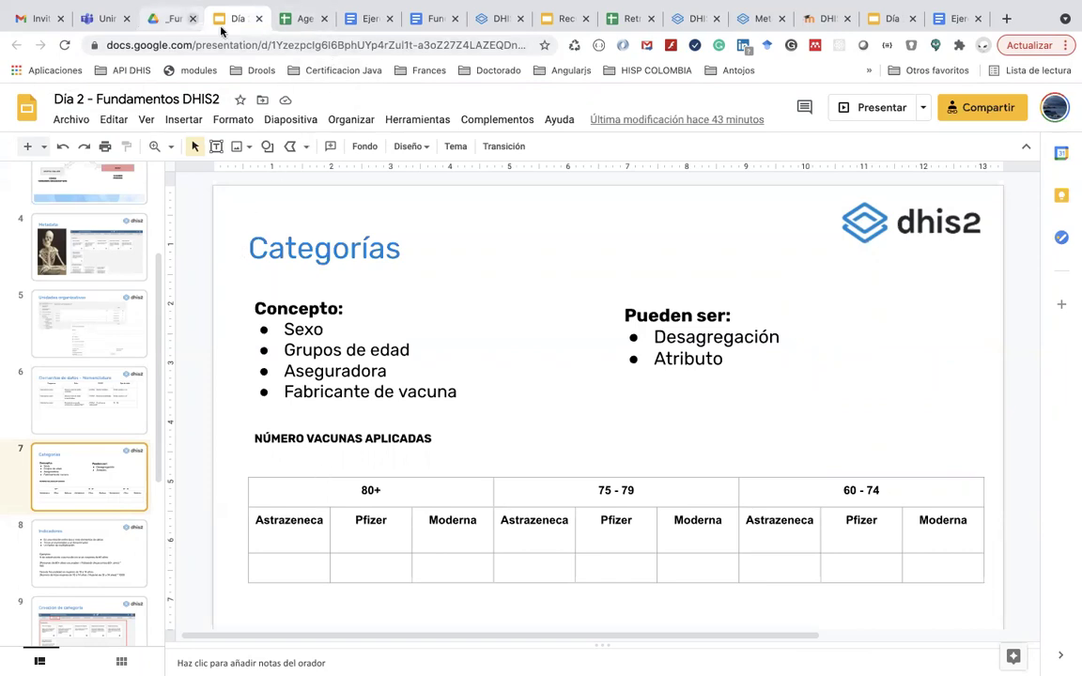
pyautogui.click(693, 19)
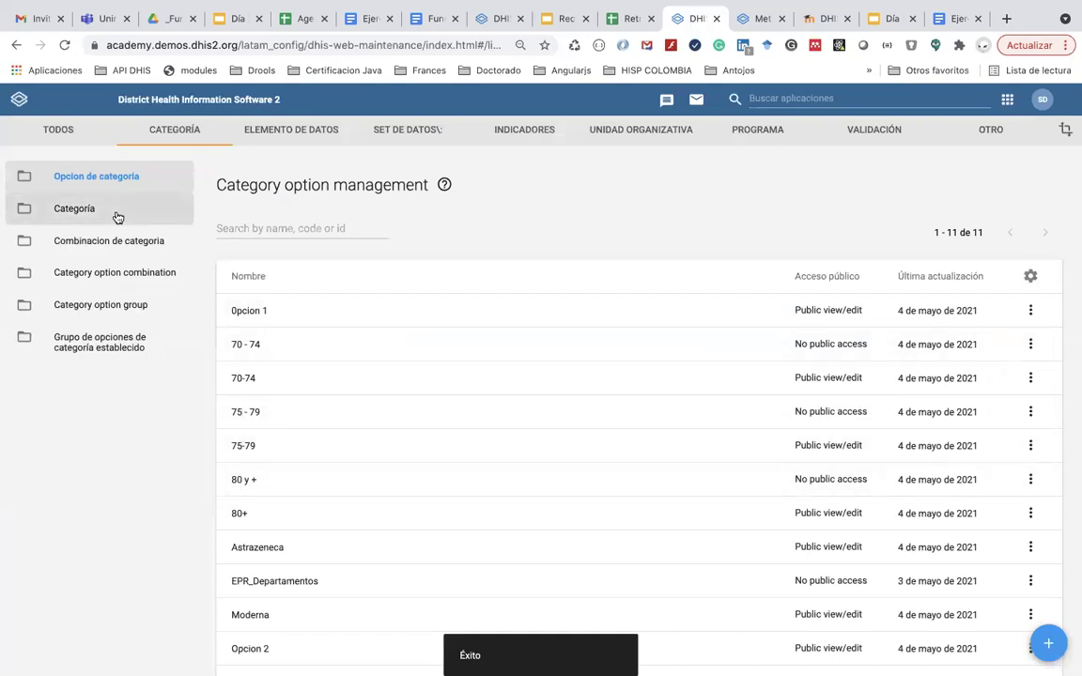
# - Start a new category (Categoría) and name it Fabricantes de vacunas
pyautogui.click(118, 218)
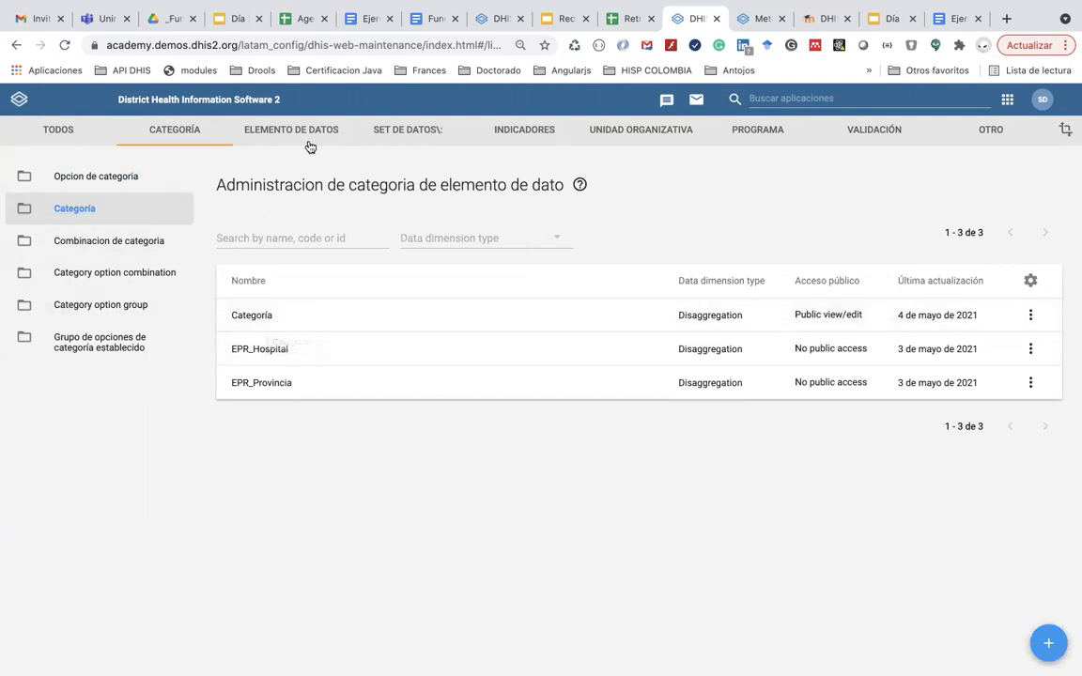
pyautogui.click(1048, 644)
pyautogui.click(180, 300)
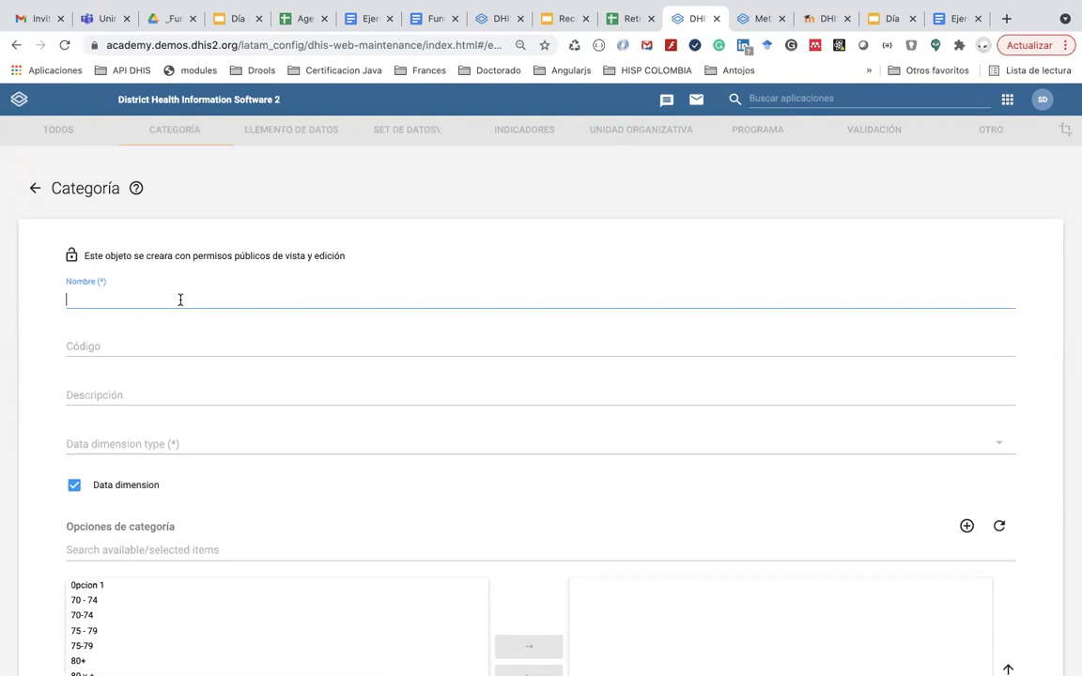
pyautogui.write('MD')
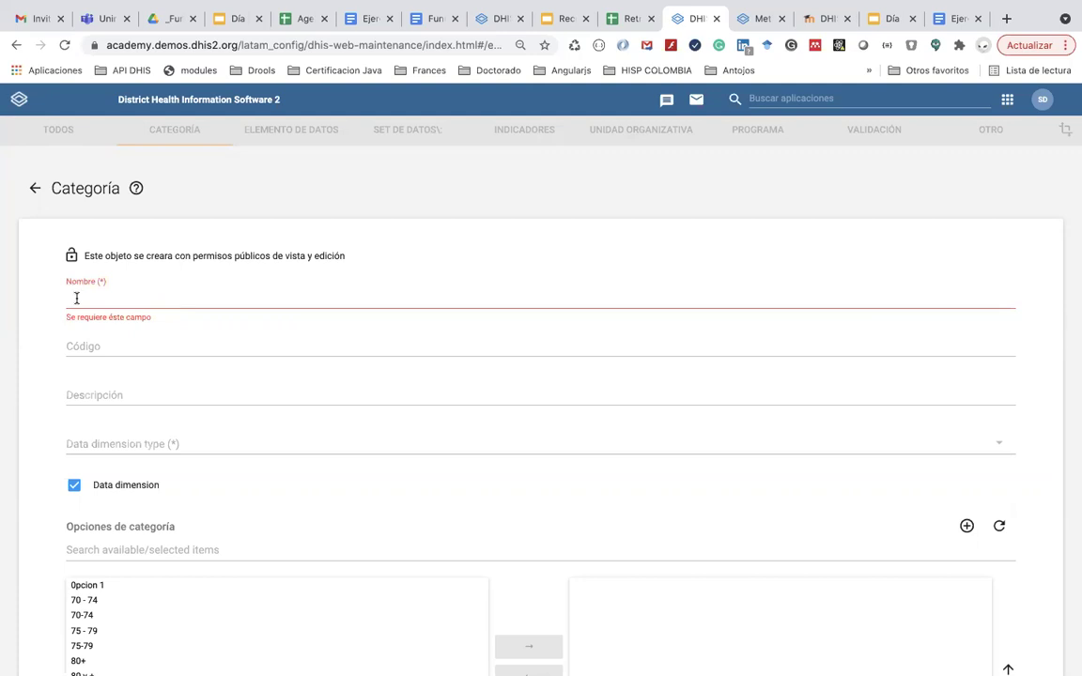
pyautogui.write('Fabri')
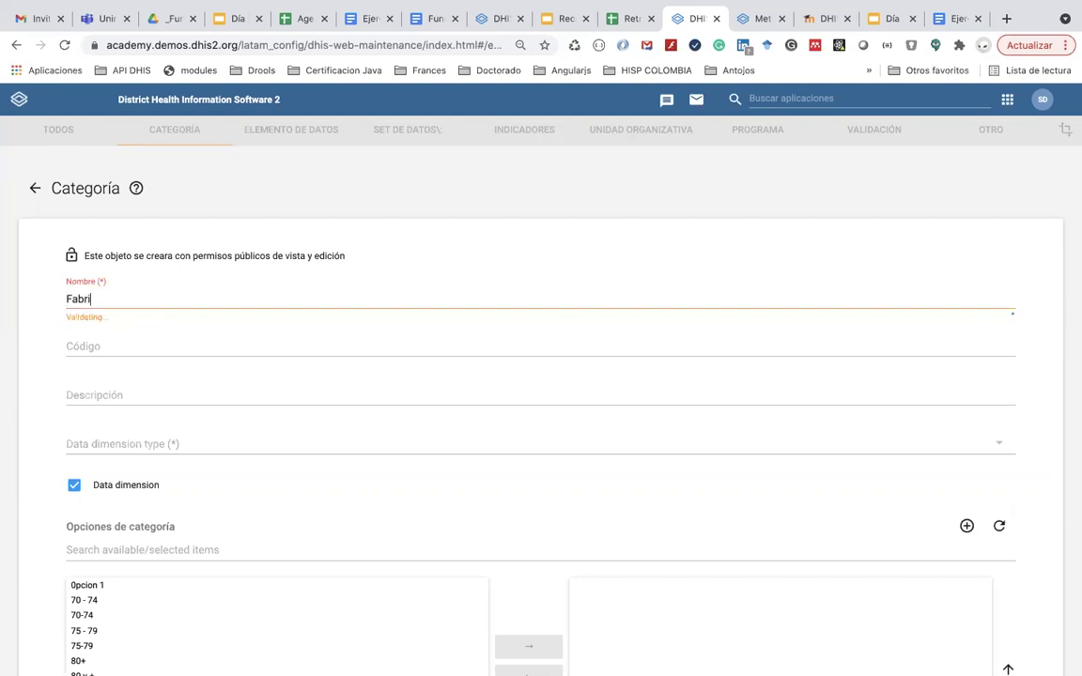
pyautogui.write('cantes devacnas')
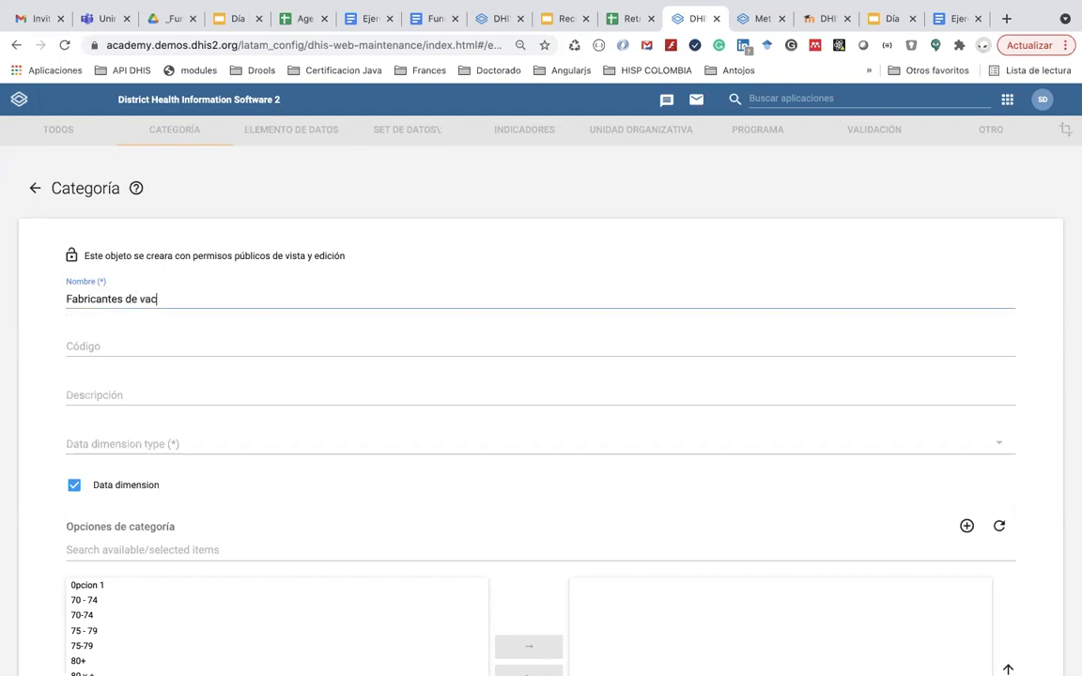
pyautogui.press('BackSpace')
pyautogui.press('BackSpace')
pyautogui.press('BackSpace')
pyautogui.write('unas')
# - Set the Fabricantes de vacunas category's data dimension type to Disaggregation
pyautogui.scroll(-2, 117, 464)
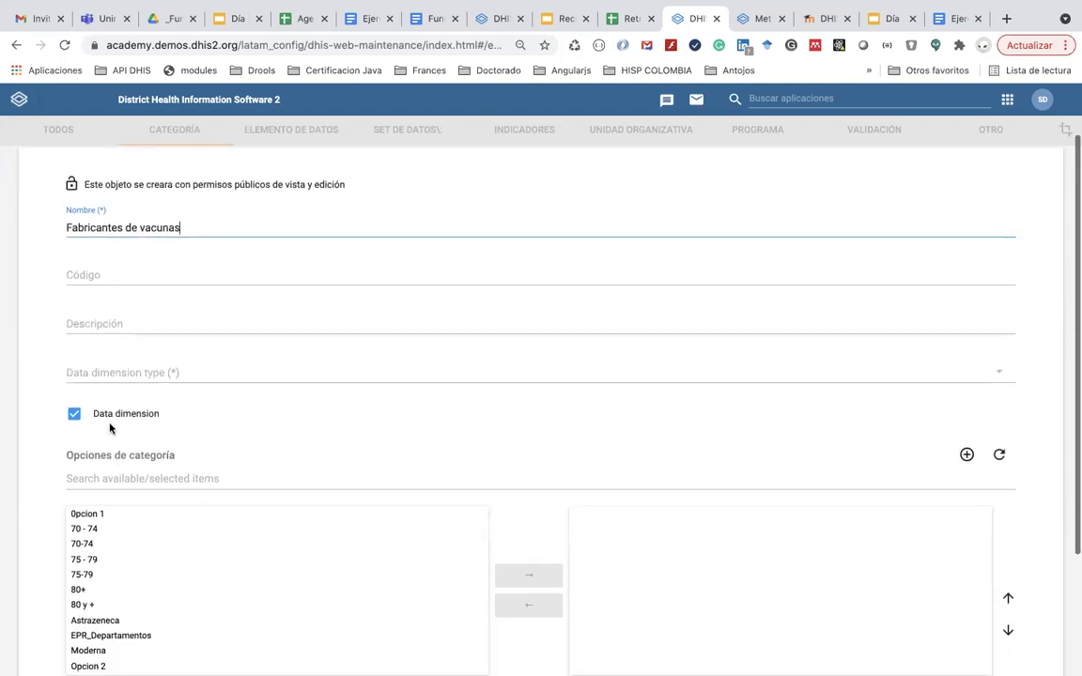
pyautogui.click(121, 380)
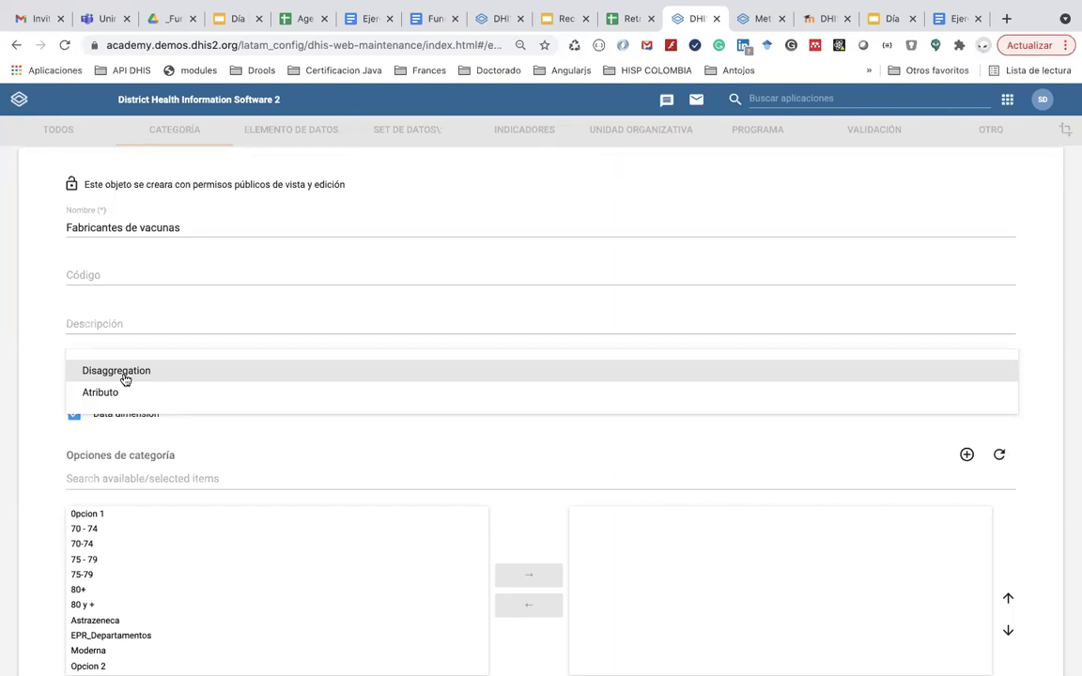
pyautogui.click(124, 376)
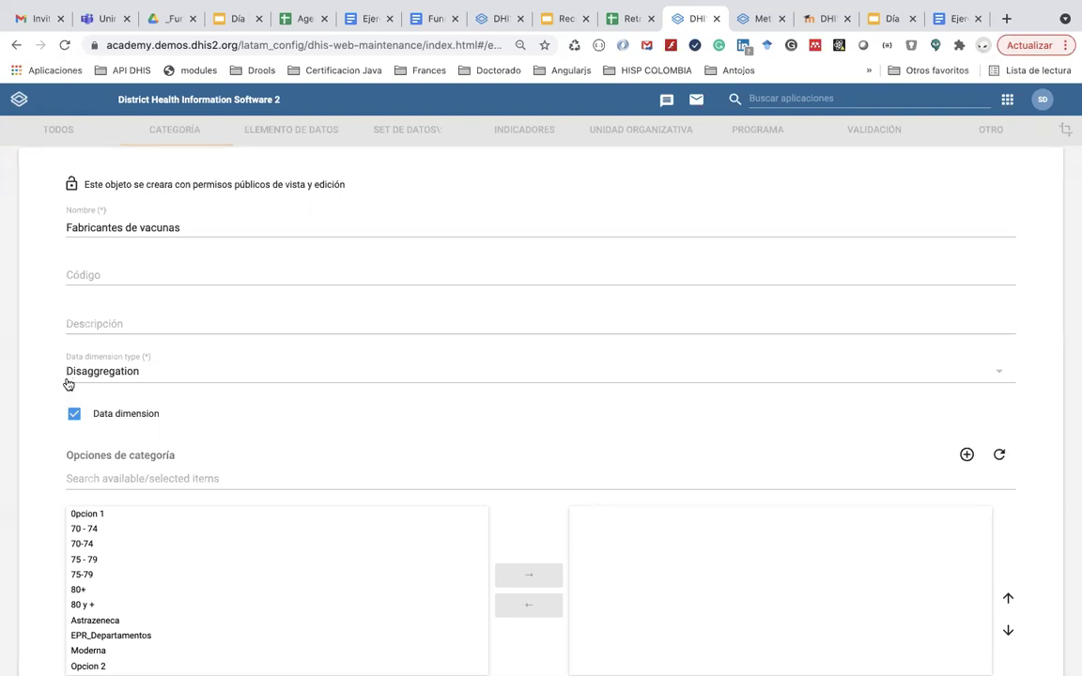
# - Assign the options Astrazeneca, Pfizer and Moderna to the Fabricantes de vacunas category and save it
pyautogui.scroll(-1, 57, 516)
pyautogui.scroll(-5, 56, 516)
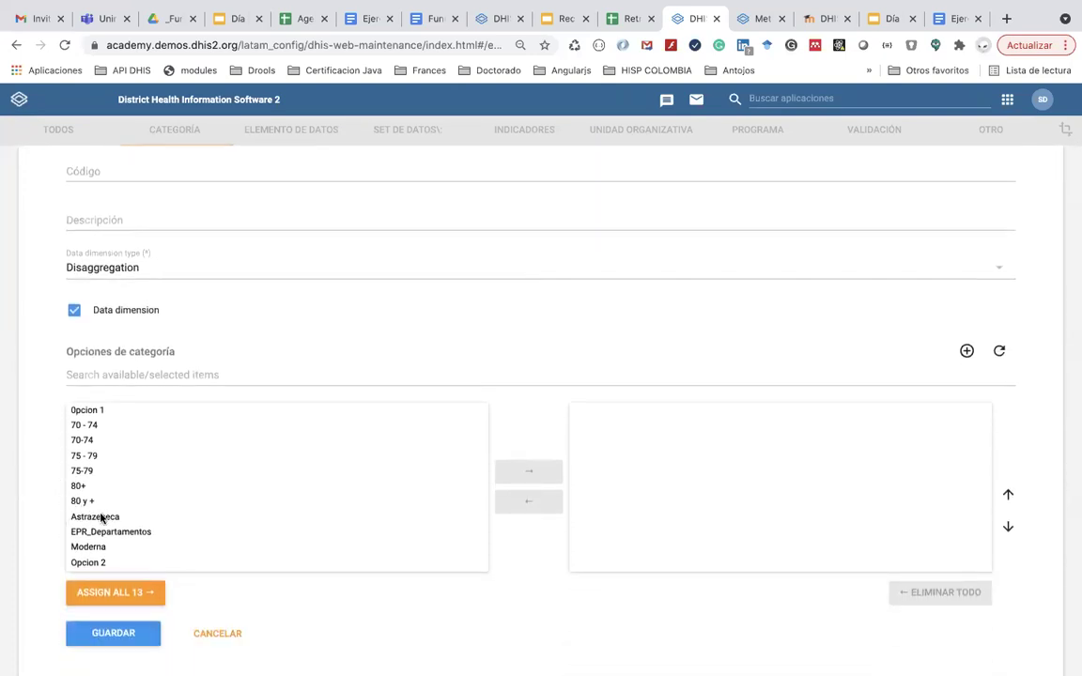
pyautogui.doubleClick(102, 518)
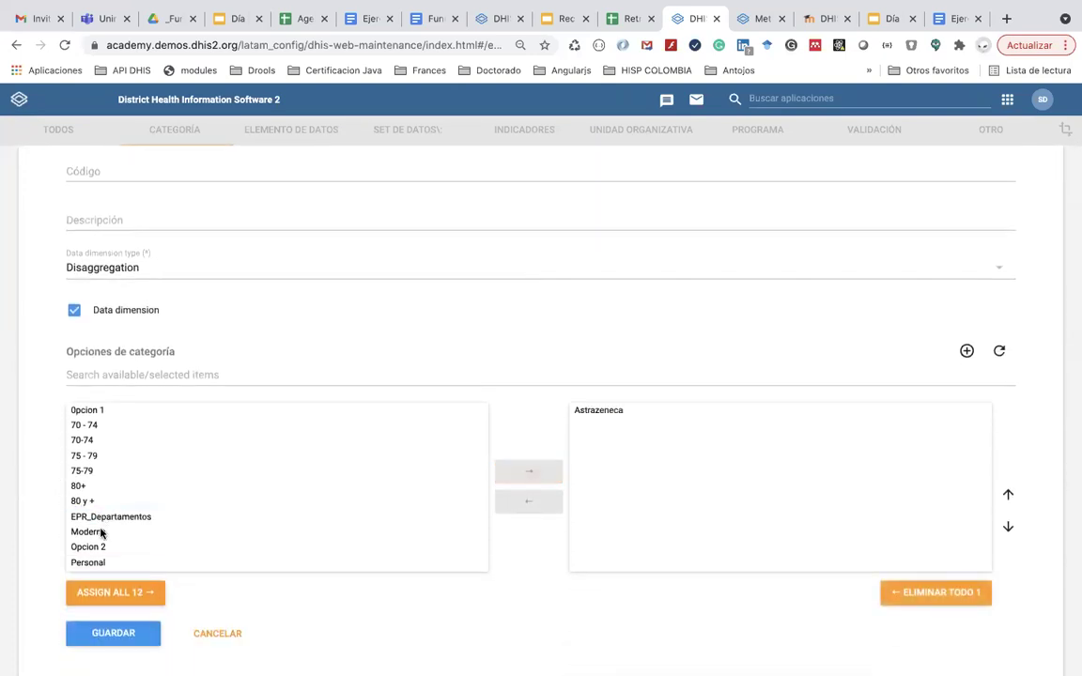
pyautogui.scroll(-1, 99, 550)
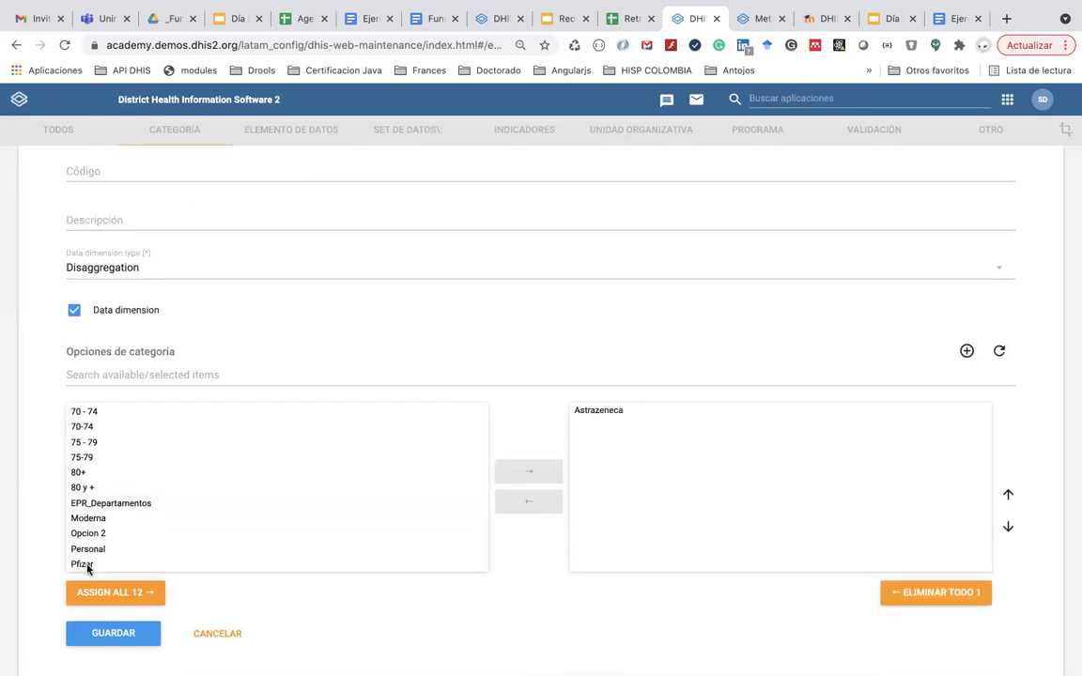
pyautogui.doubleClick(91, 562)
pyautogui.doubleClick(87, 532)
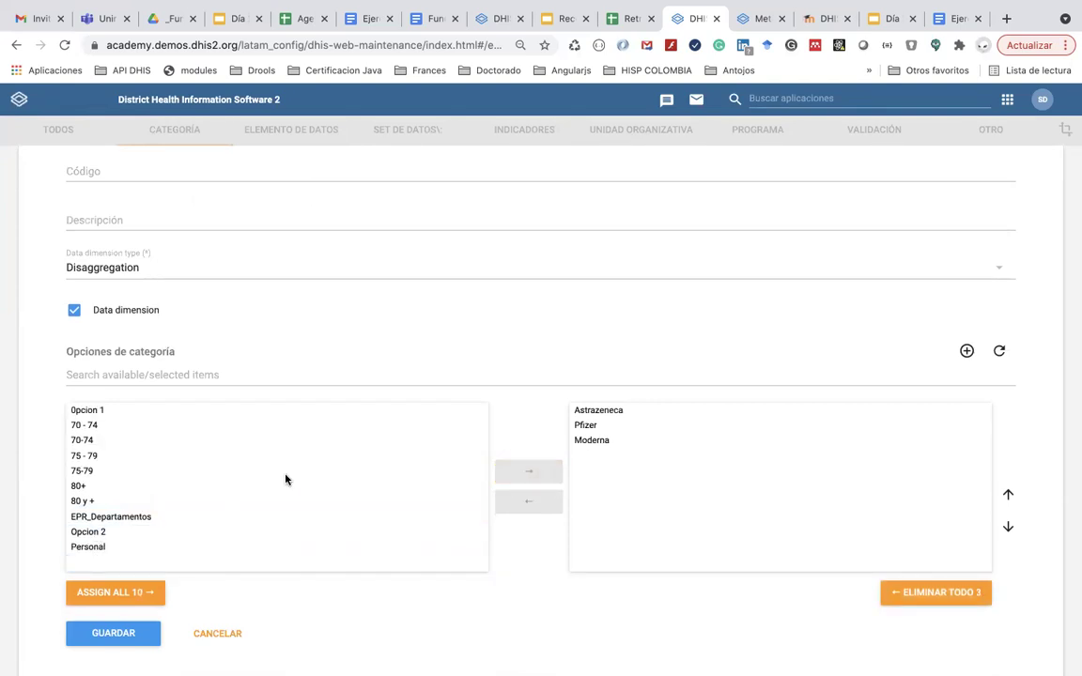
pyautogui.scroll(4, 344, 452)
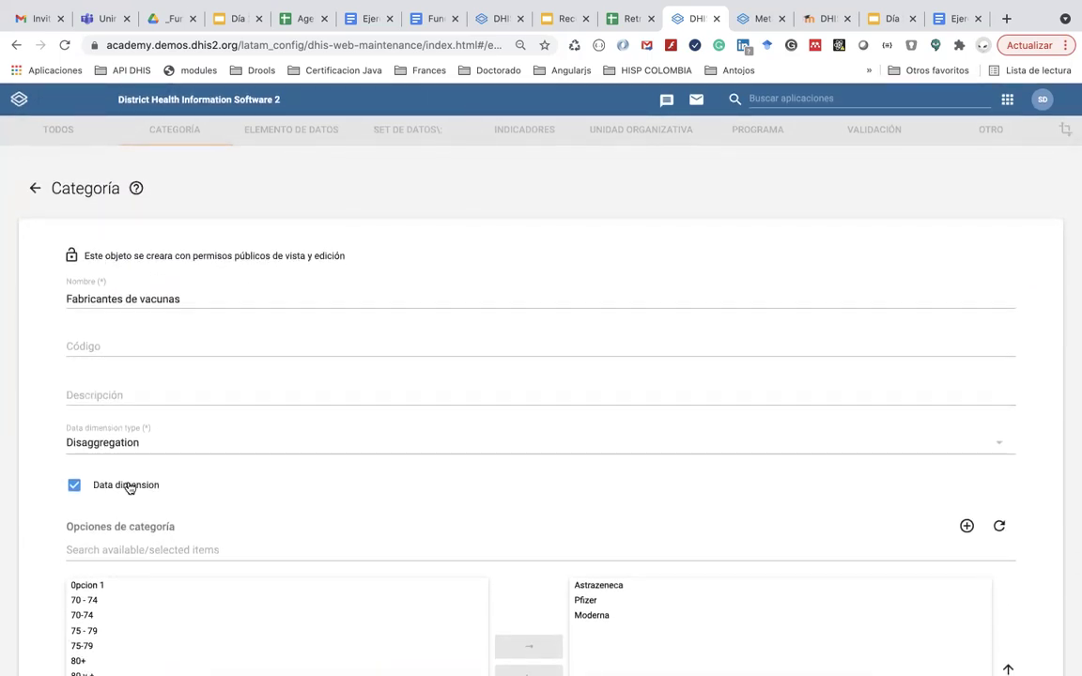
pyautogui.scroll(-5, 233, 500)
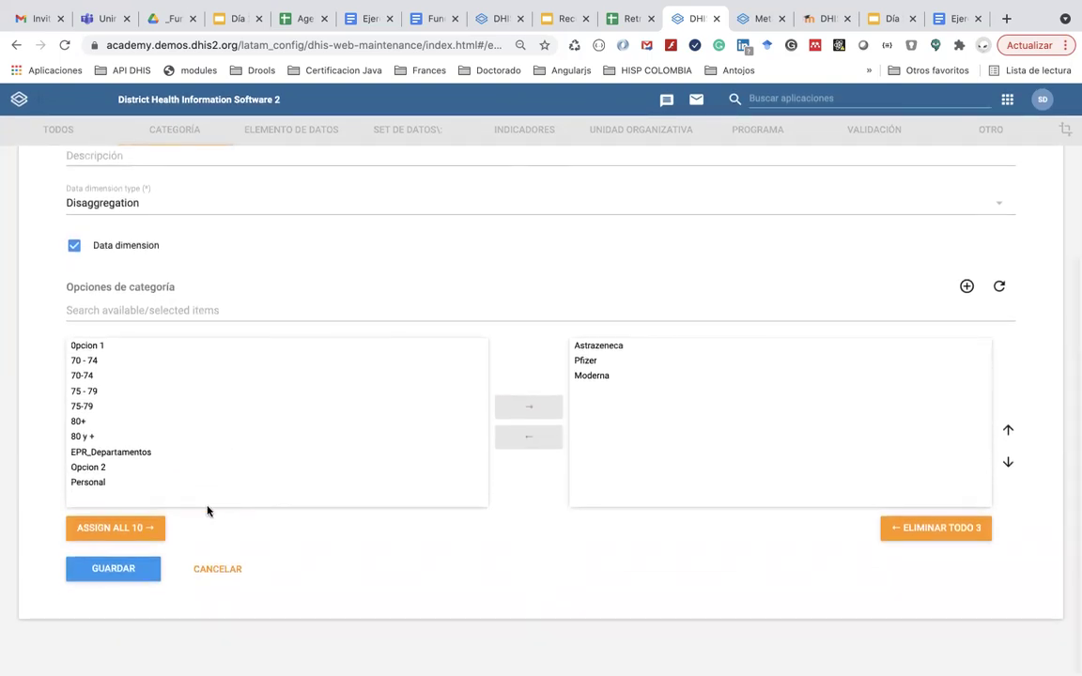
pyautogui.click(133, 569)
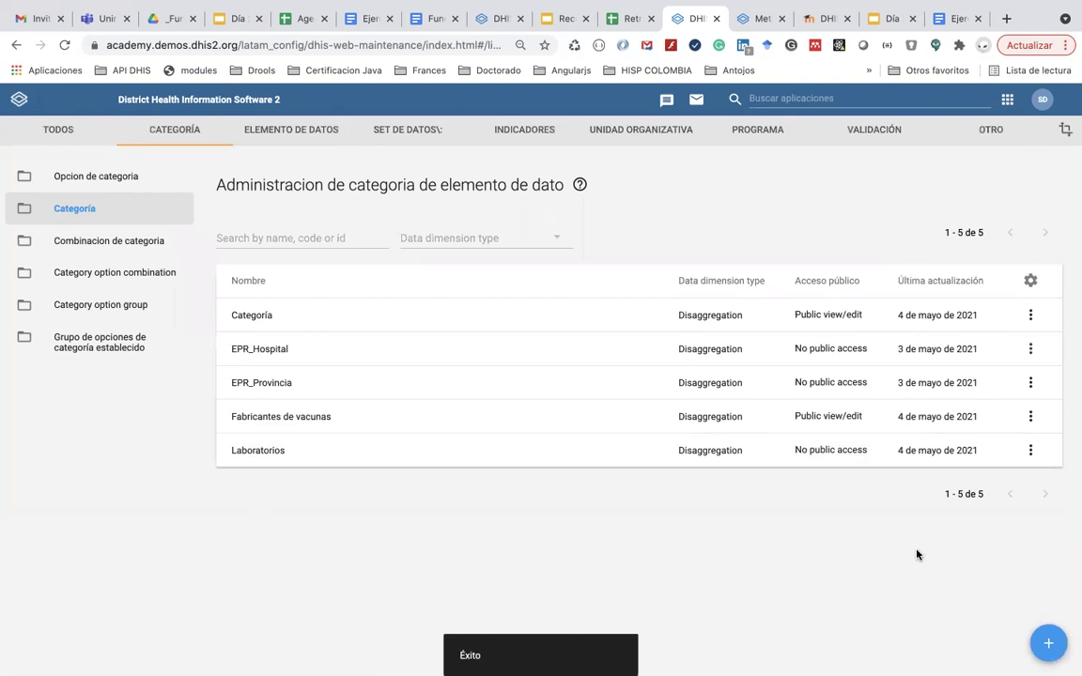
# - Start a new category named Grupos de edad vacunacion covid with the data dimension type Disaggregation
pyautogui.click(1048, 644)
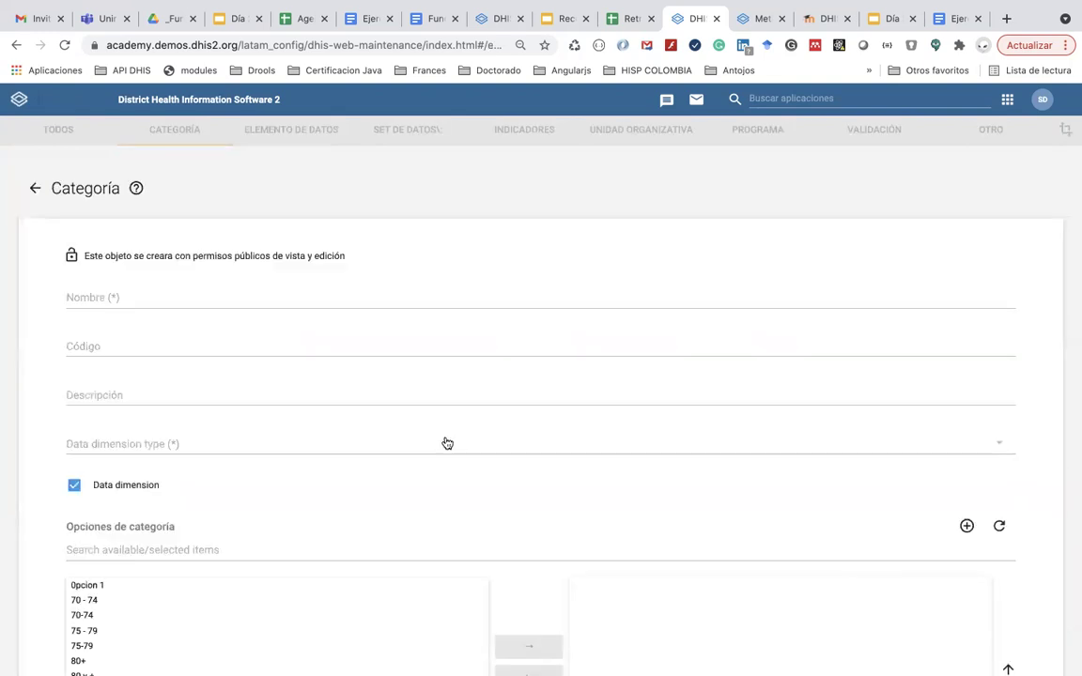
pyautogui.scroll(-2, 254, 368)
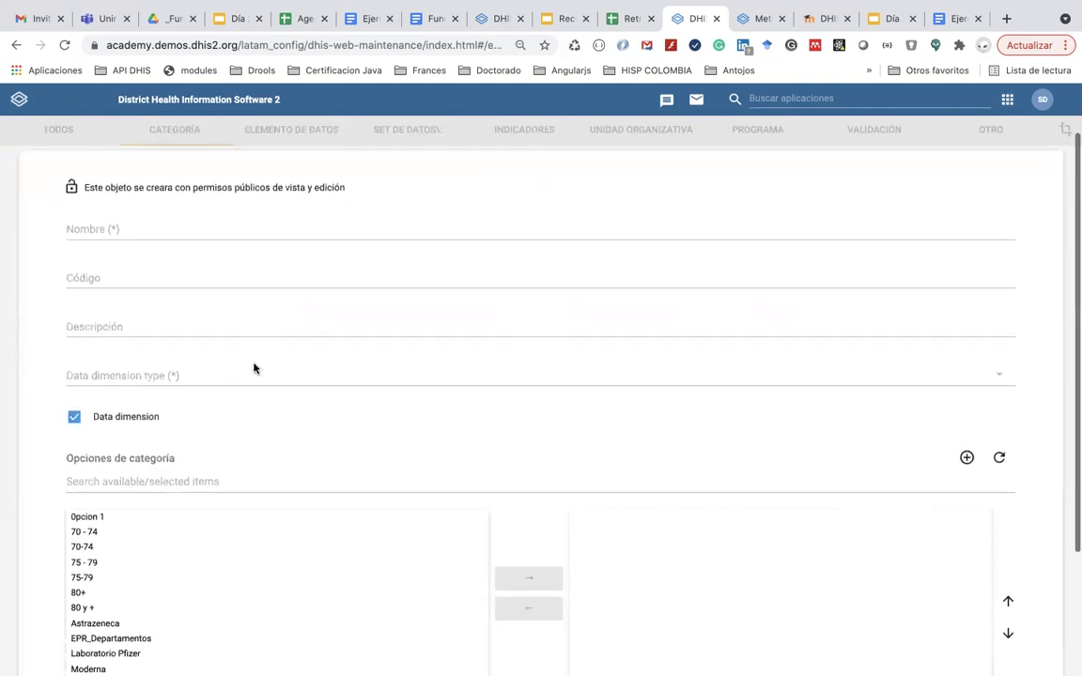
pyautogui.click(93, 213)
pyautogui.write('Grupo')
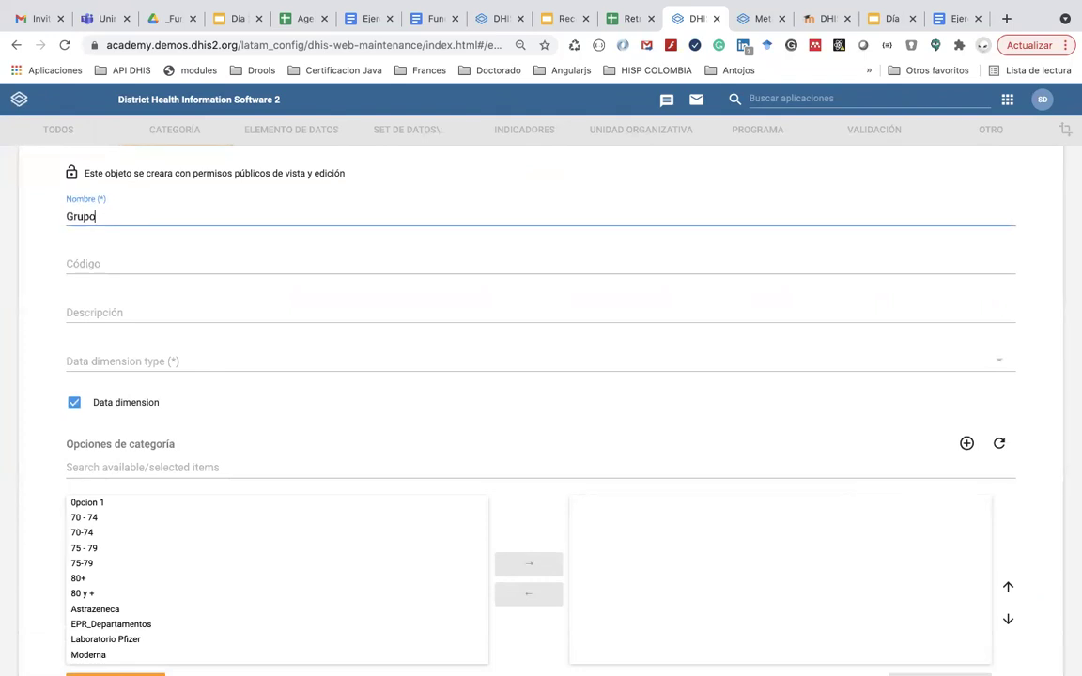
pyautogui.write('s de edad')
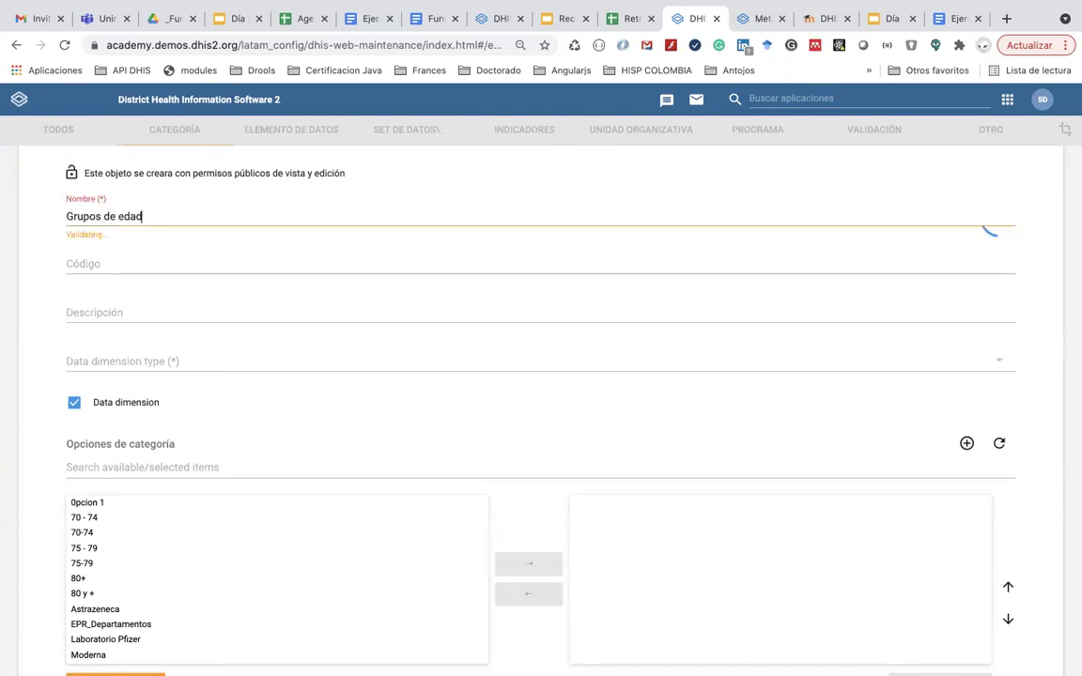
pyautogui.write(' vacunacion')
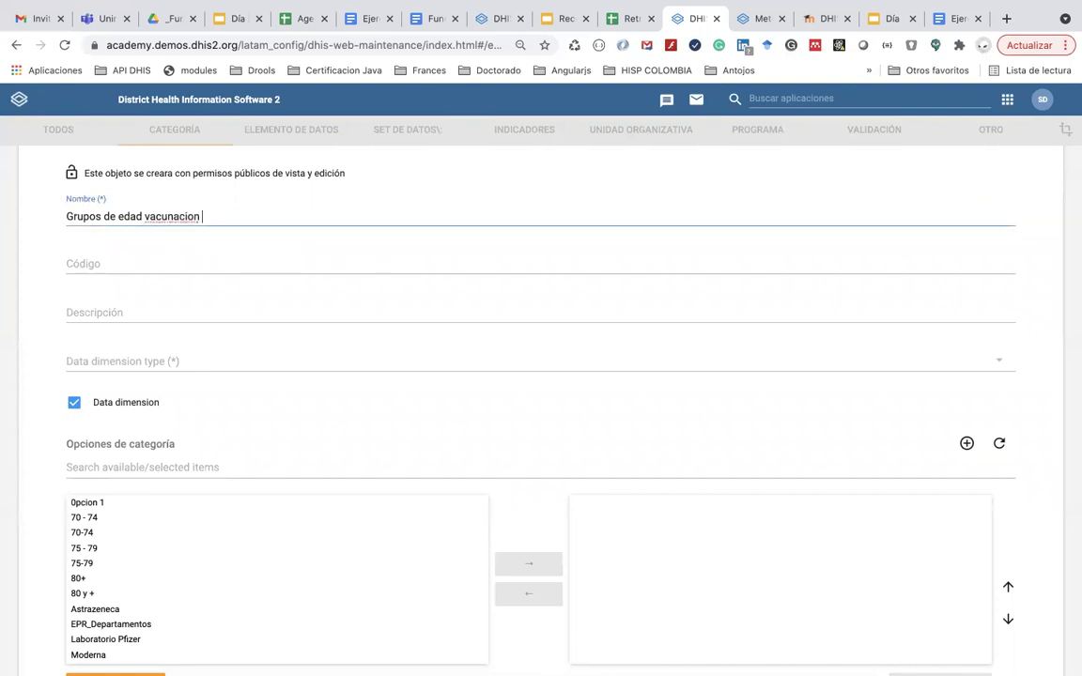
pyautogui.write(' covid')
pyautogui.click(97, 362)
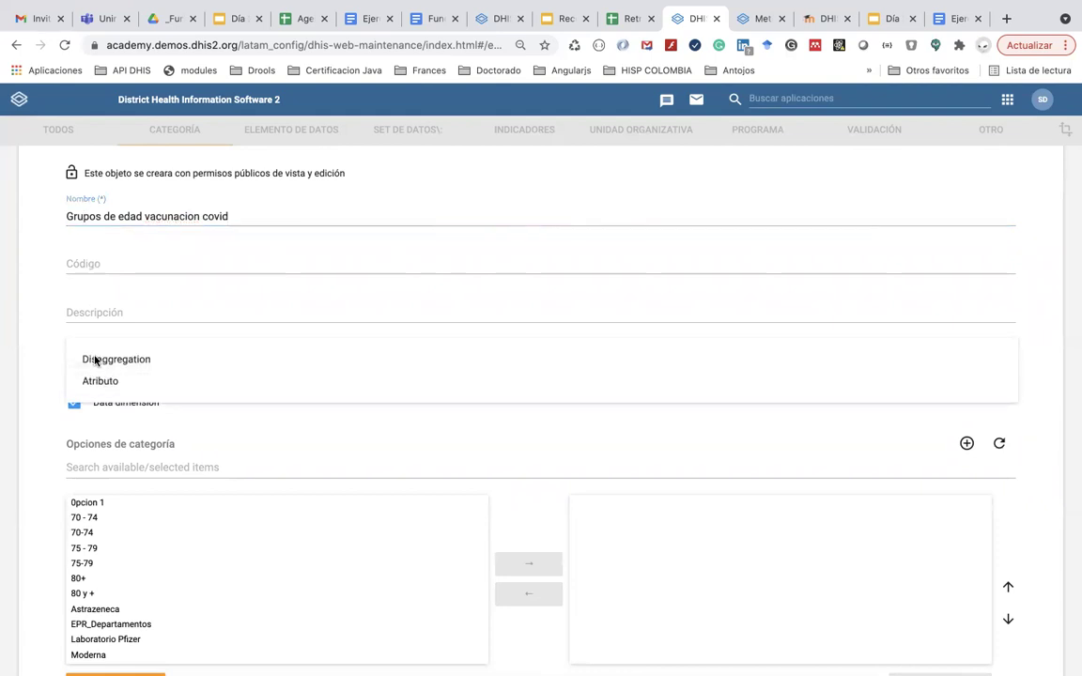
pyautogui.click(106, 358)
# - Assign the options 80+, 75-79 and 70-74 to the age-group category in that order and save it
pyautogui.scroll(-1, 99, 522)
pyautogui.scroll(1, 99, 524)
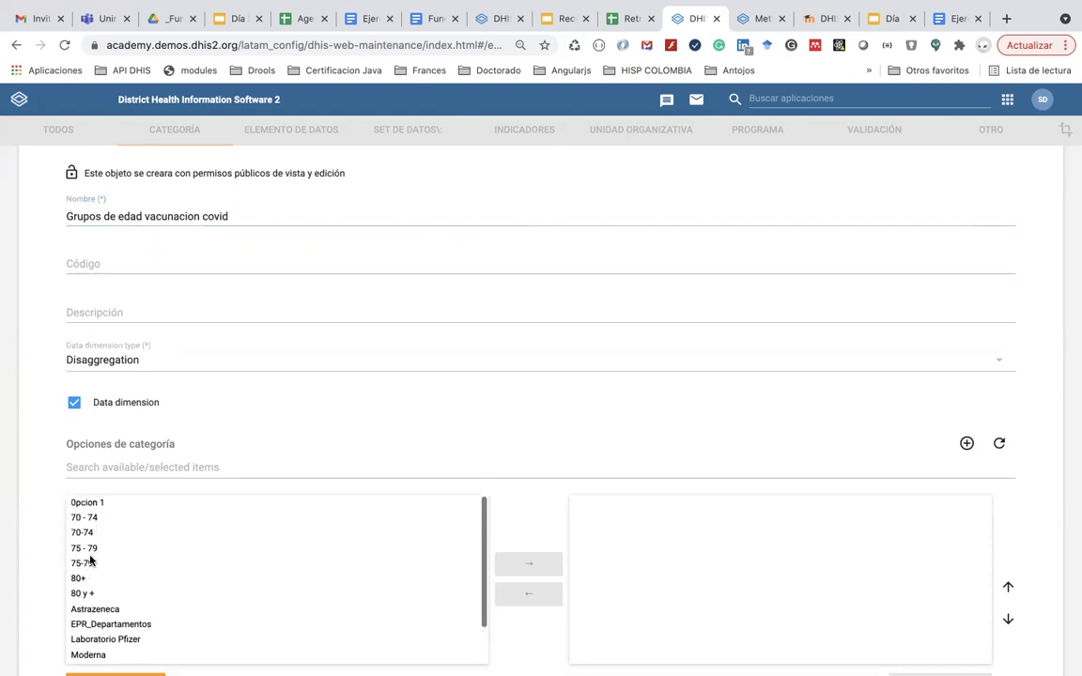
pyautogui.doubleClick(80, 582)
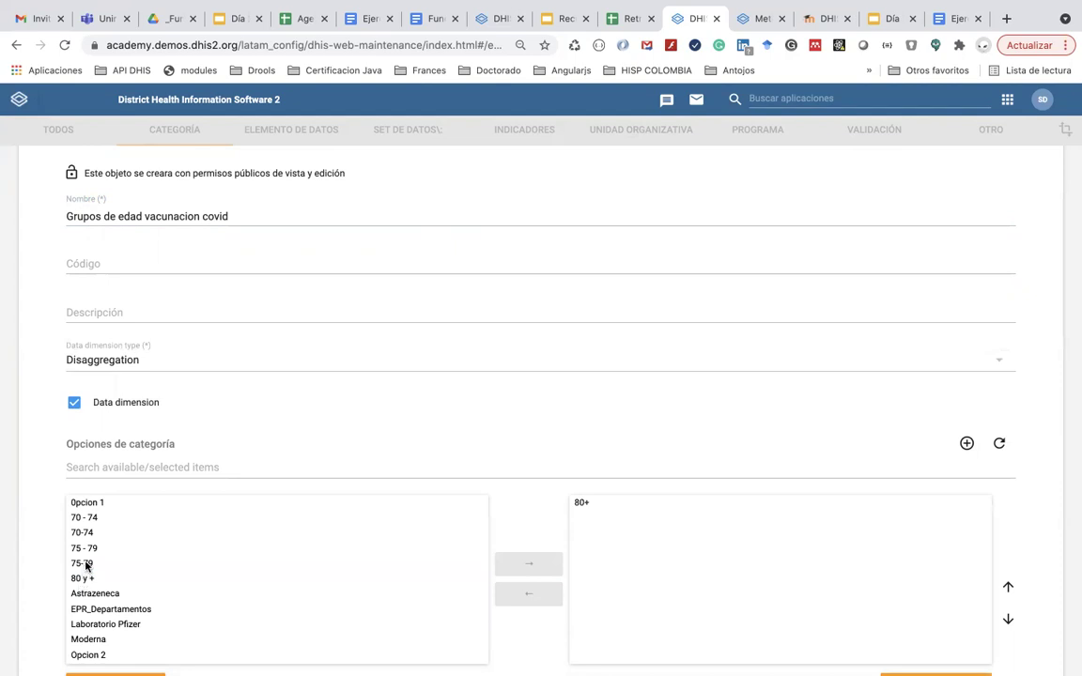
pyautogui.doubleClick(90, 565)
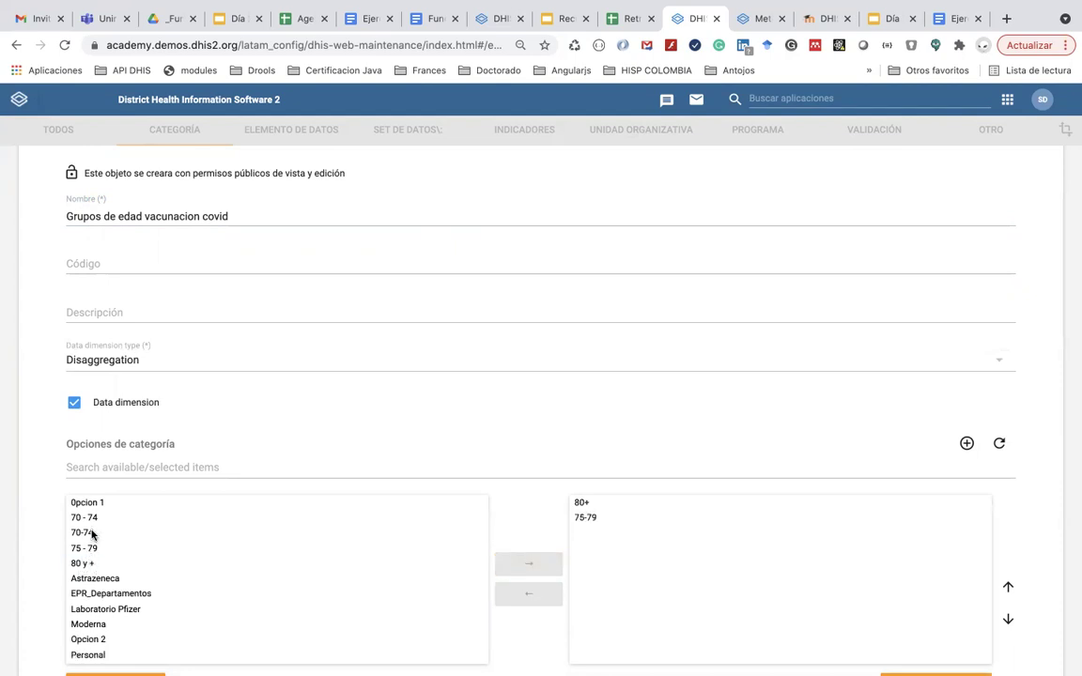
pyautogui.doubleClick(91, 534)
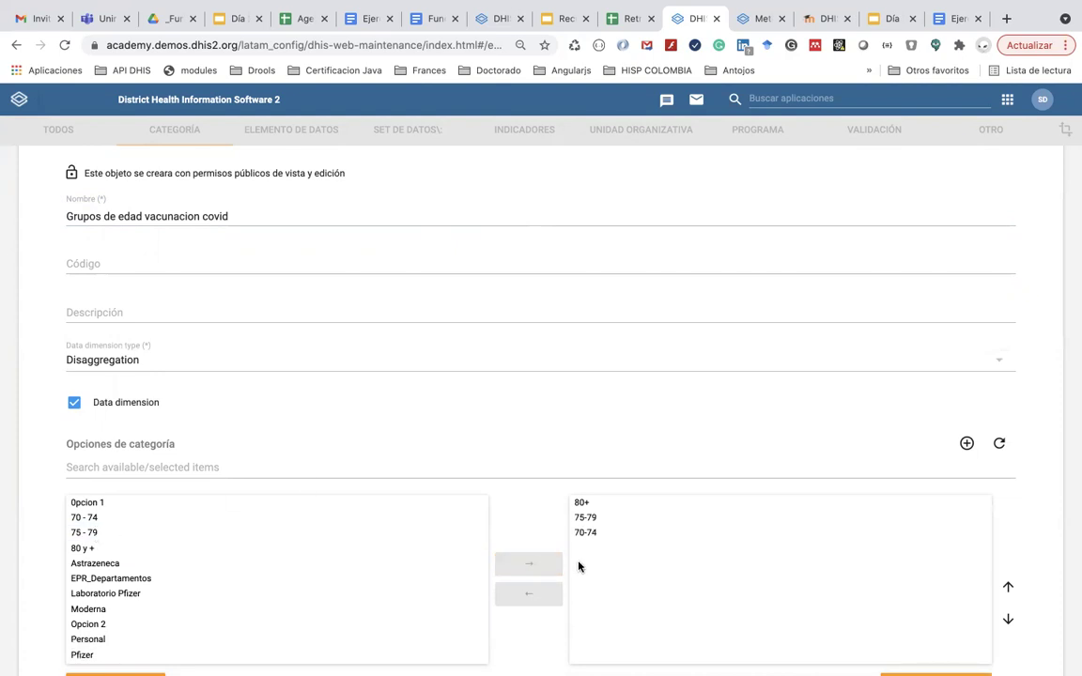
pyautogui.scroll(-1, 578, 544)
pyautogui.scroll(2, 579, 544)
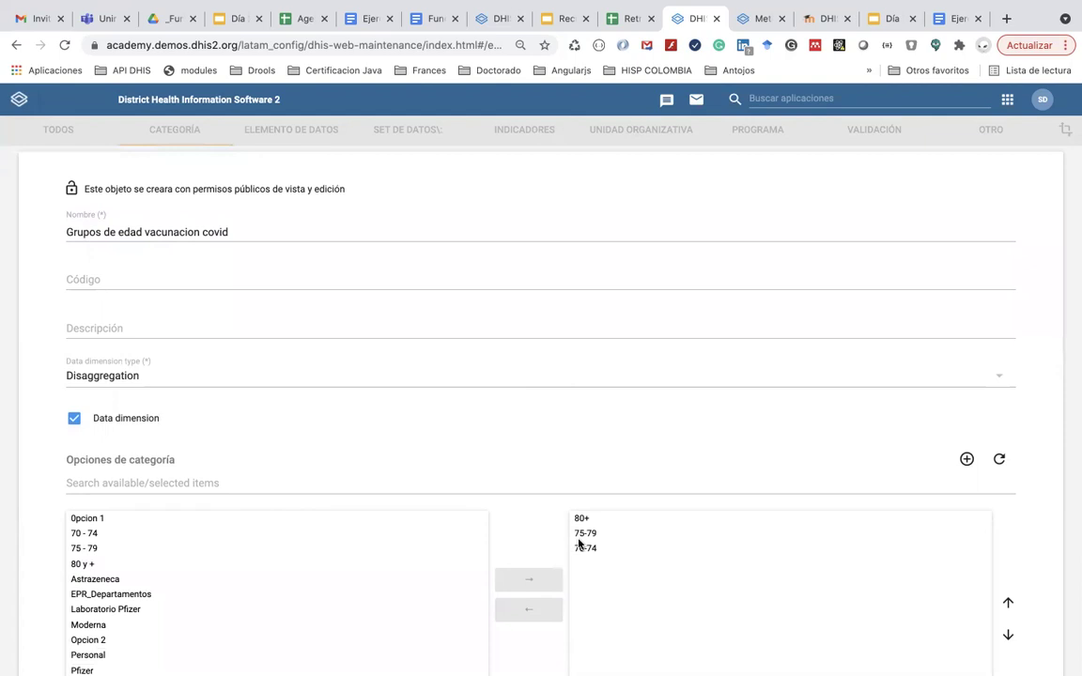
pyautogui.scroll(-3, 579, 544)
pyautogui.click(113, 569)
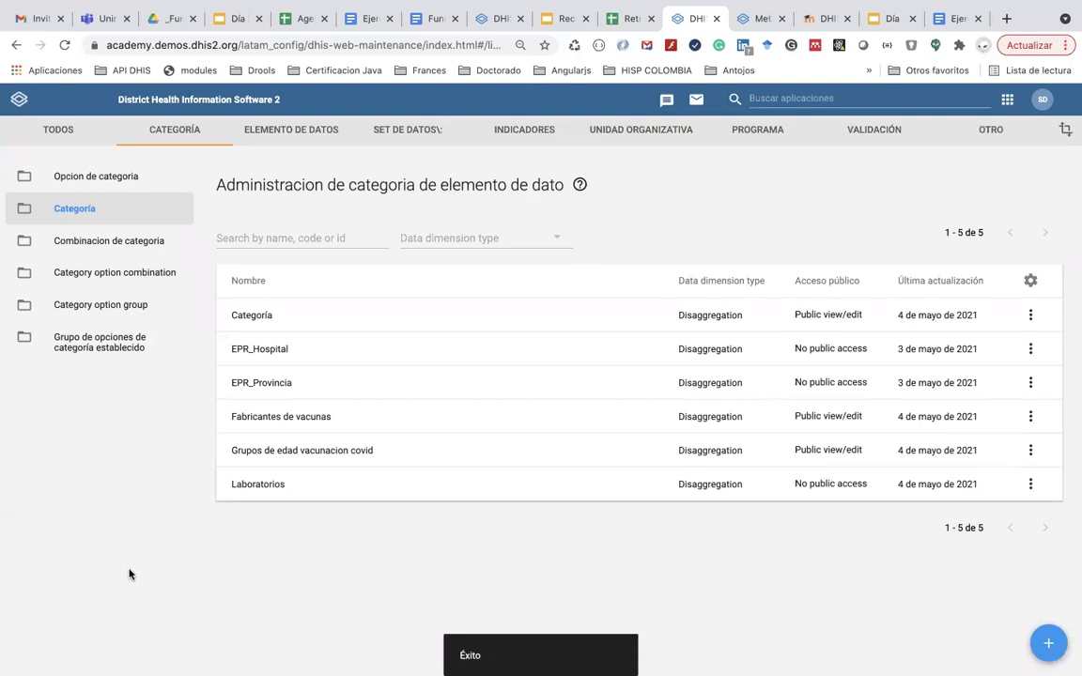
# - Open the category combination list, check the age-group by manufacturer table in Excel and return to DHIS2 Maintenance
pyautogui.click(133, 251)
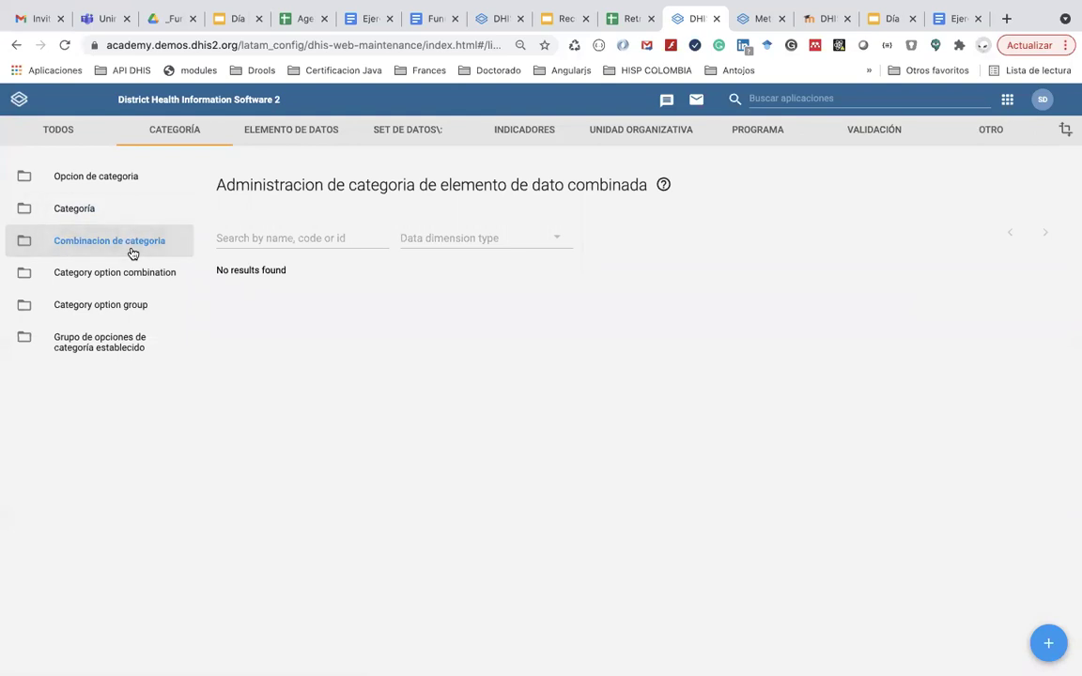
pyautogui.press('super+Tab')
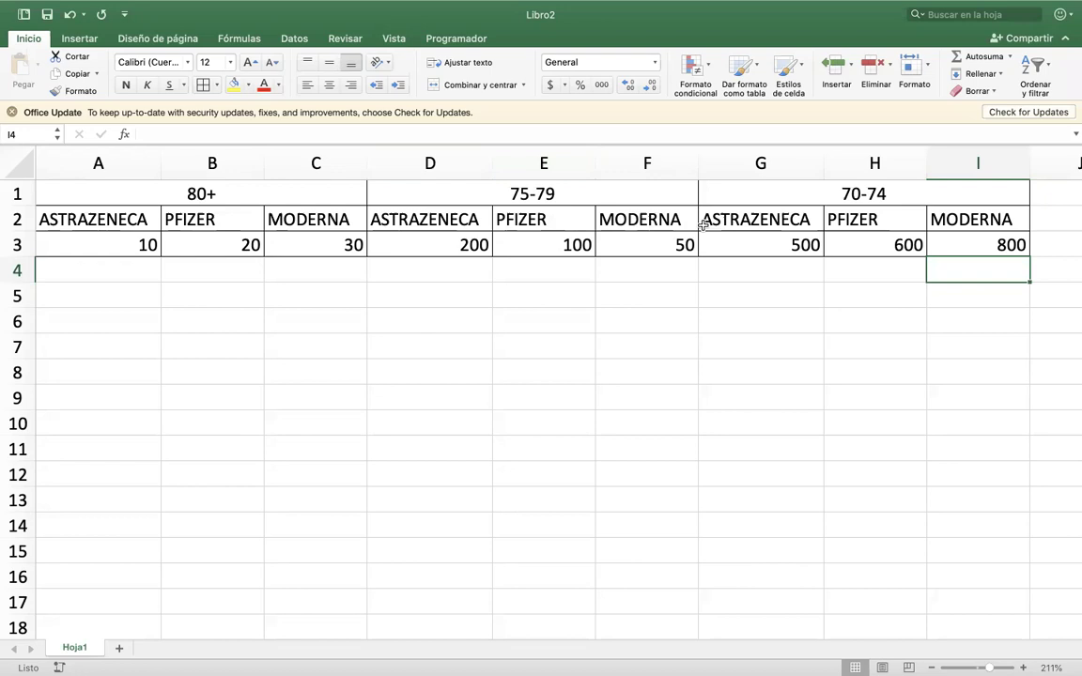
pyautogui.press('super+Tab')
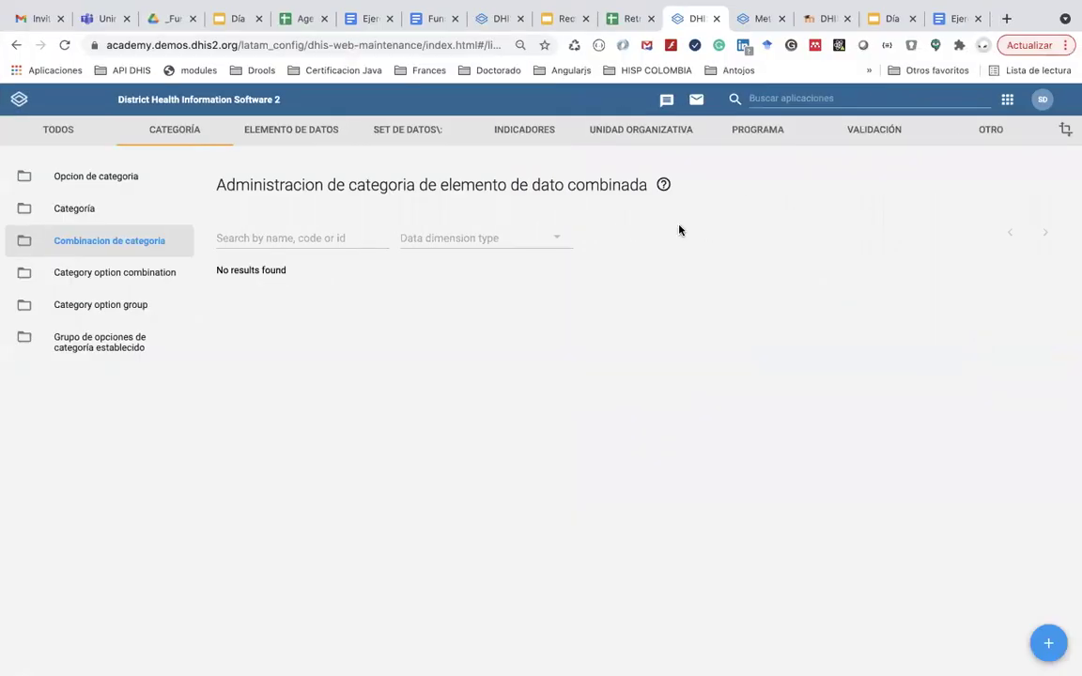
# - Start a new category combination named Grupos Edad / Fabricantes Vacunas
pyautogui.click(1044, 642)
pyautogui.click(206, 300)
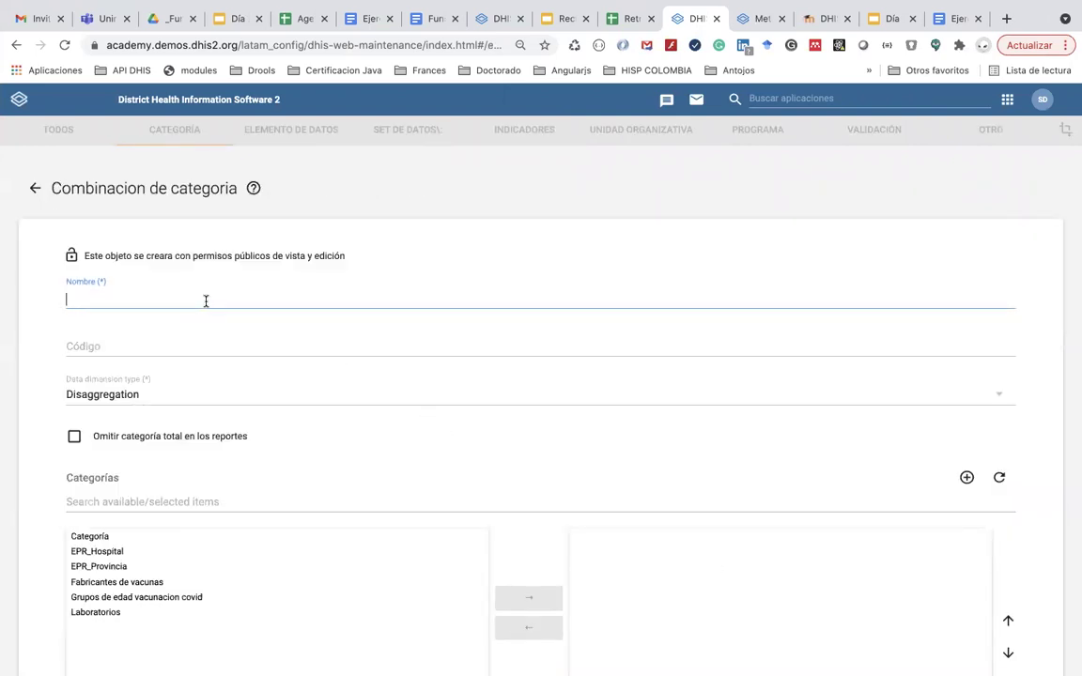
pyautogui.write('Grupos Edad / Fabricantes va')
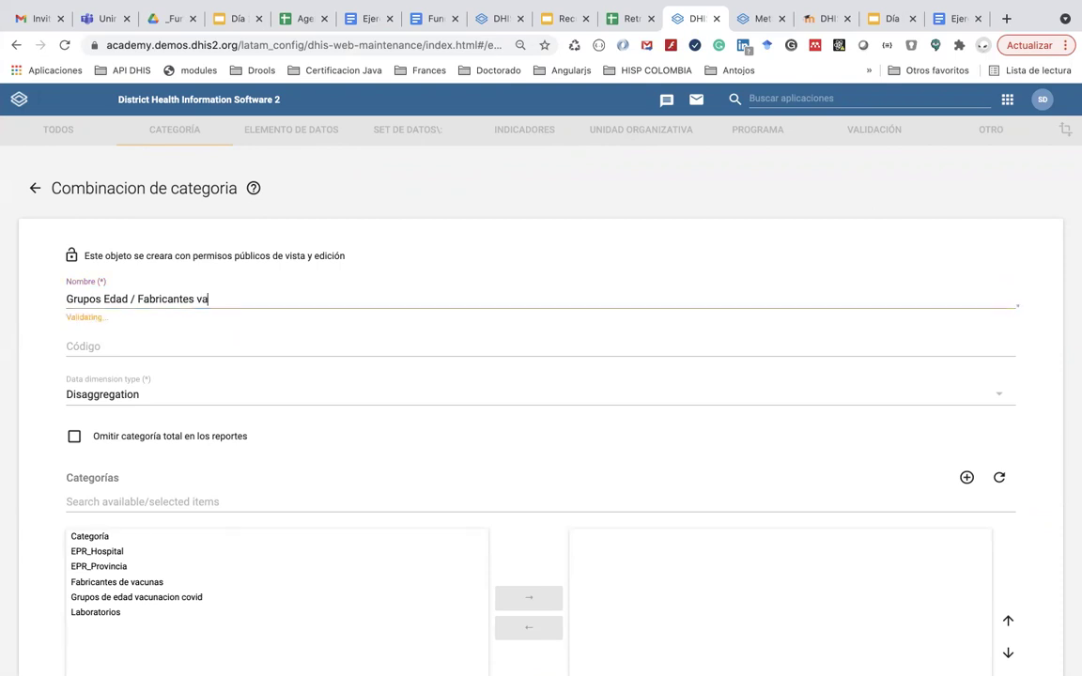
pyautogui.press('BackSpace')
pyautogui.press('BackSpace')
pyautogui.write('Vacunas')
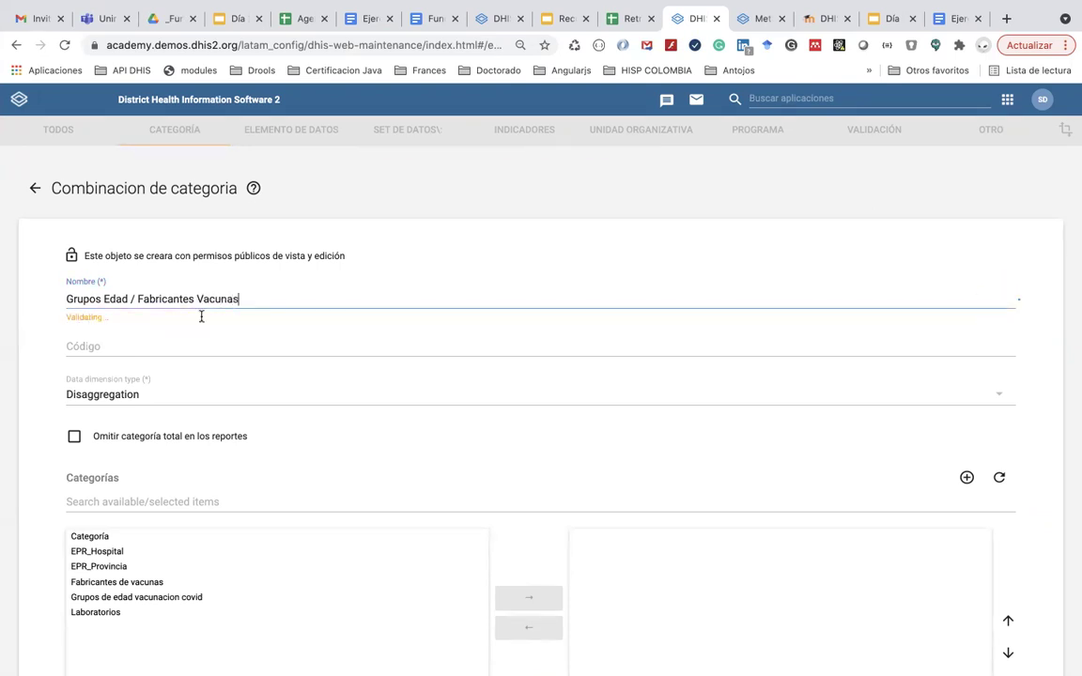
# - Assign Grupos de edad vacunacion covid and then Fabricantes de vacunas to the category combination and save it
pyautogui.scroll(-2, 118, 413)
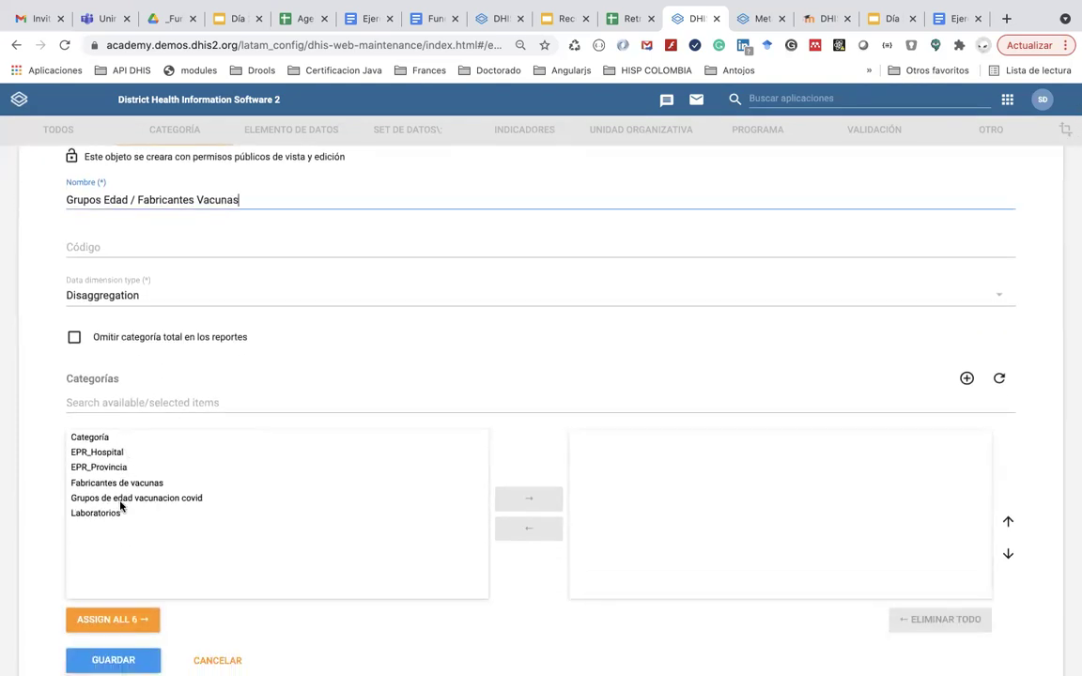
pyautogui.doubleClick(122, 499)
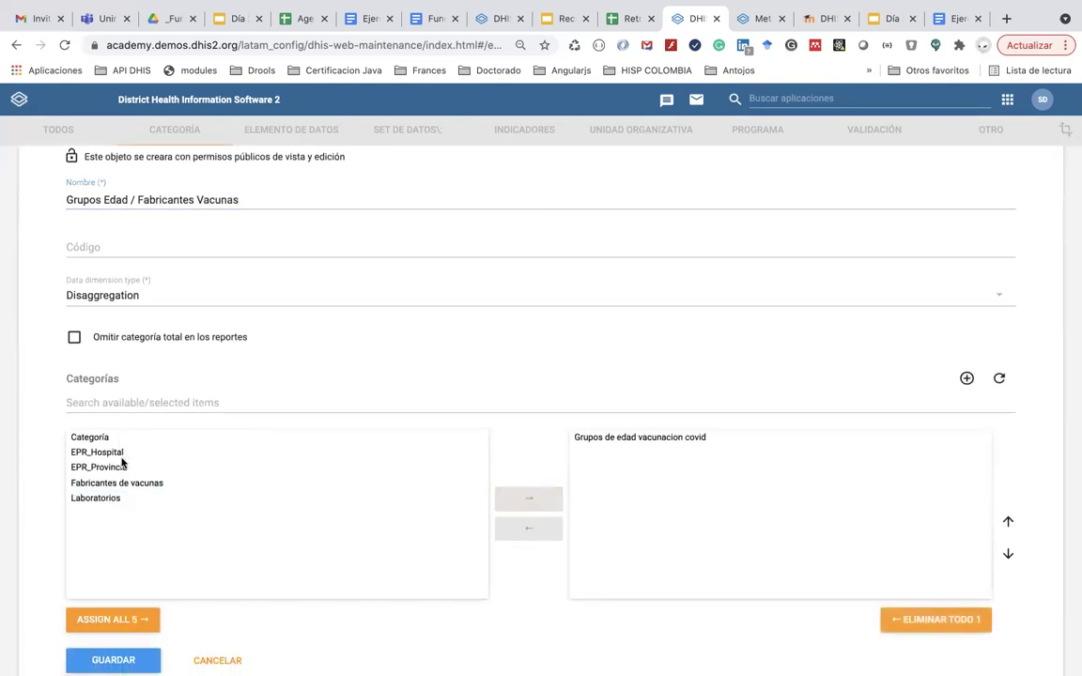
pyautogui.doubleClick(118, 483)
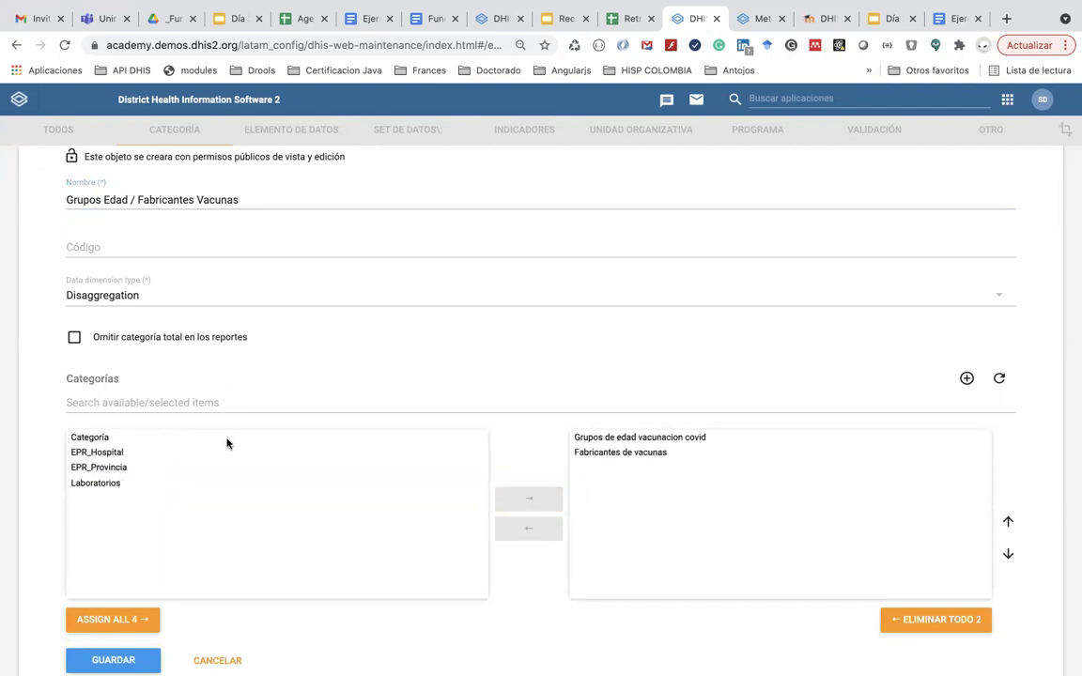
pyautogui.scroll(-2, 227, 442)
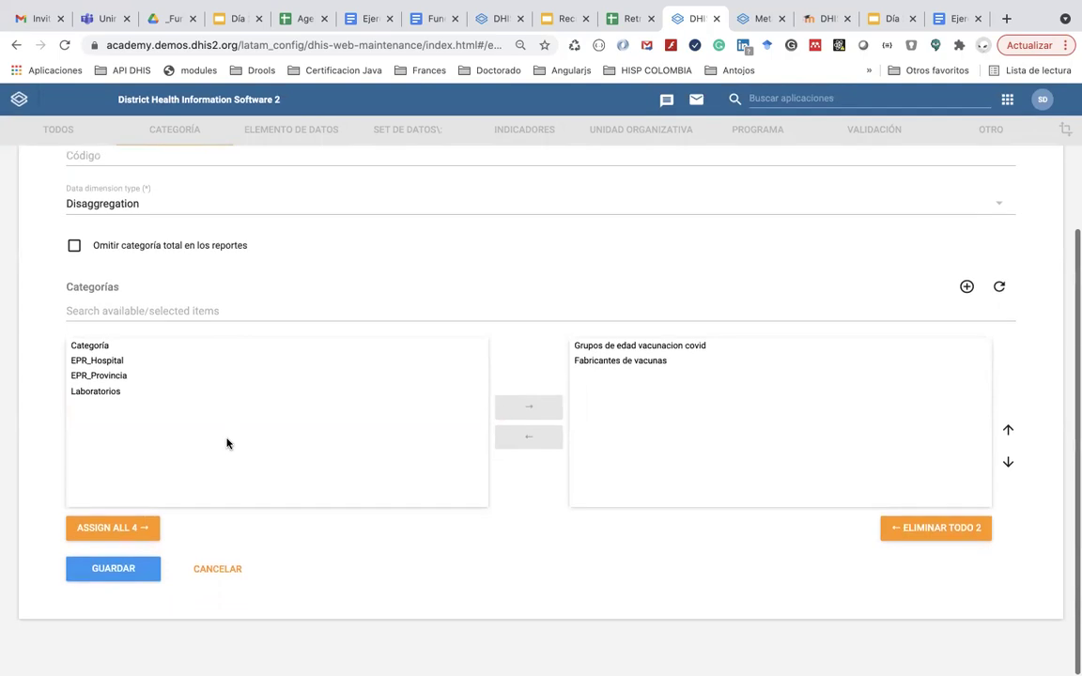
pyautogui.click(129, 568)
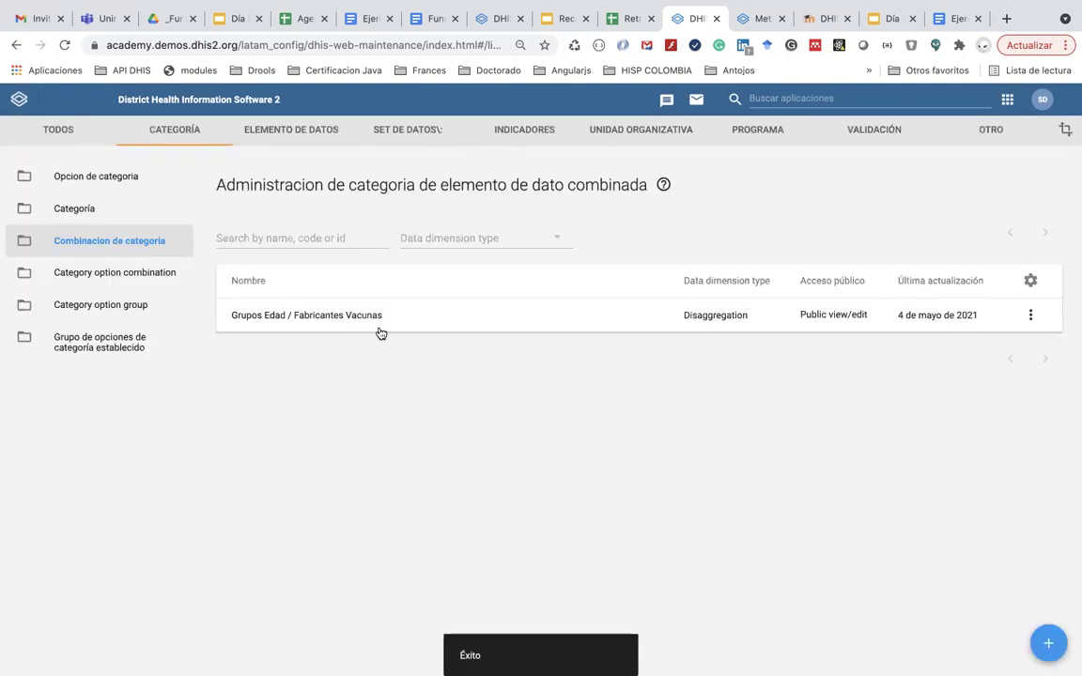
# - Examine the list of category option combinations generated from the age groups and vaccine manufacturers
pyautogui.click(114, 272)
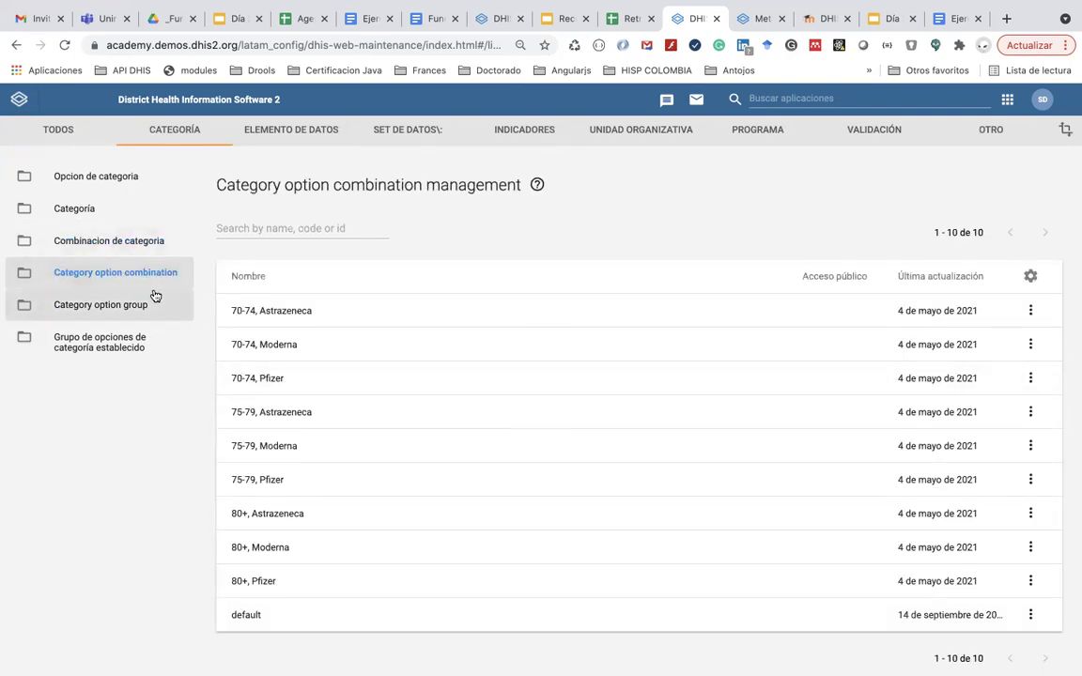
pyautogui.scroll(-2, 272, 375)
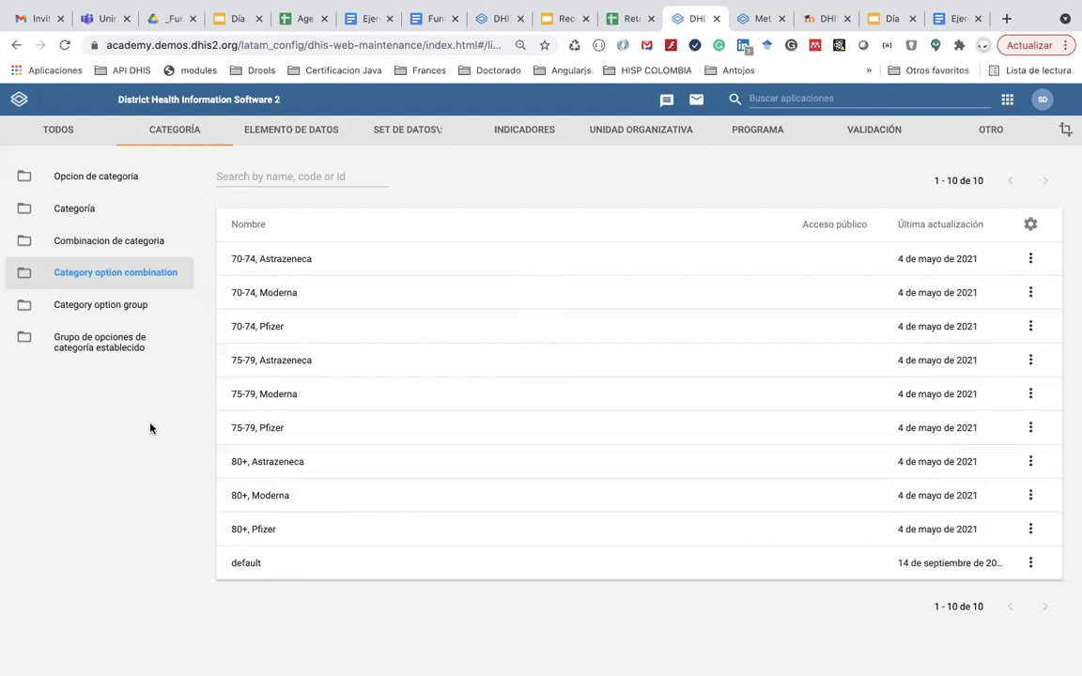
pyautogui.click(303, 129)
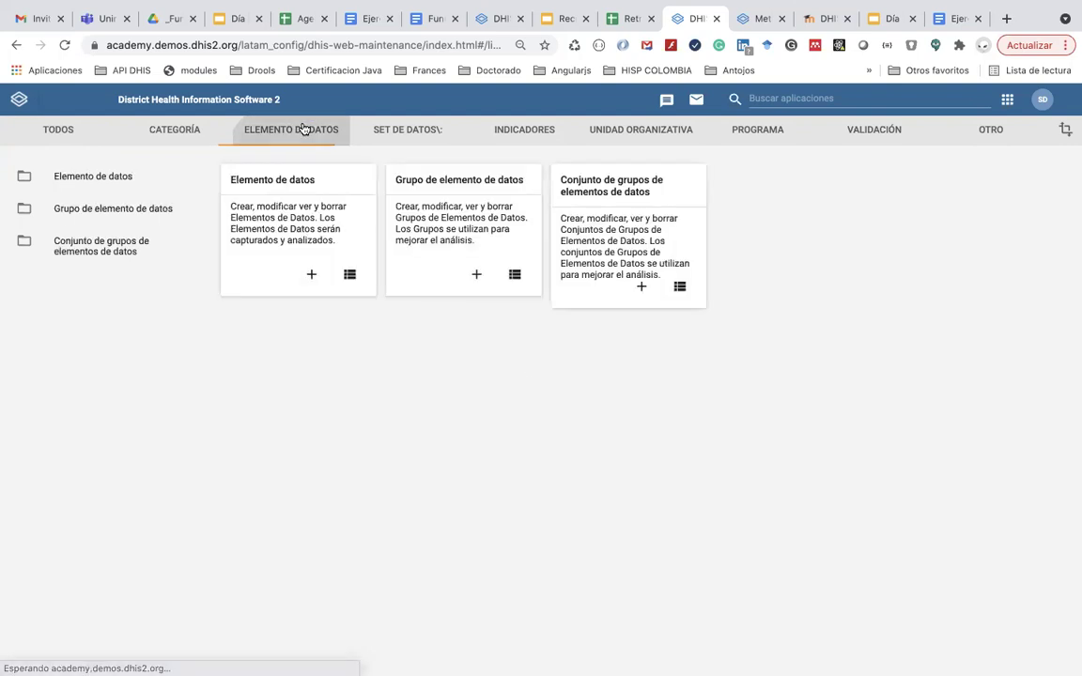
pyautogui.click(282, 181)
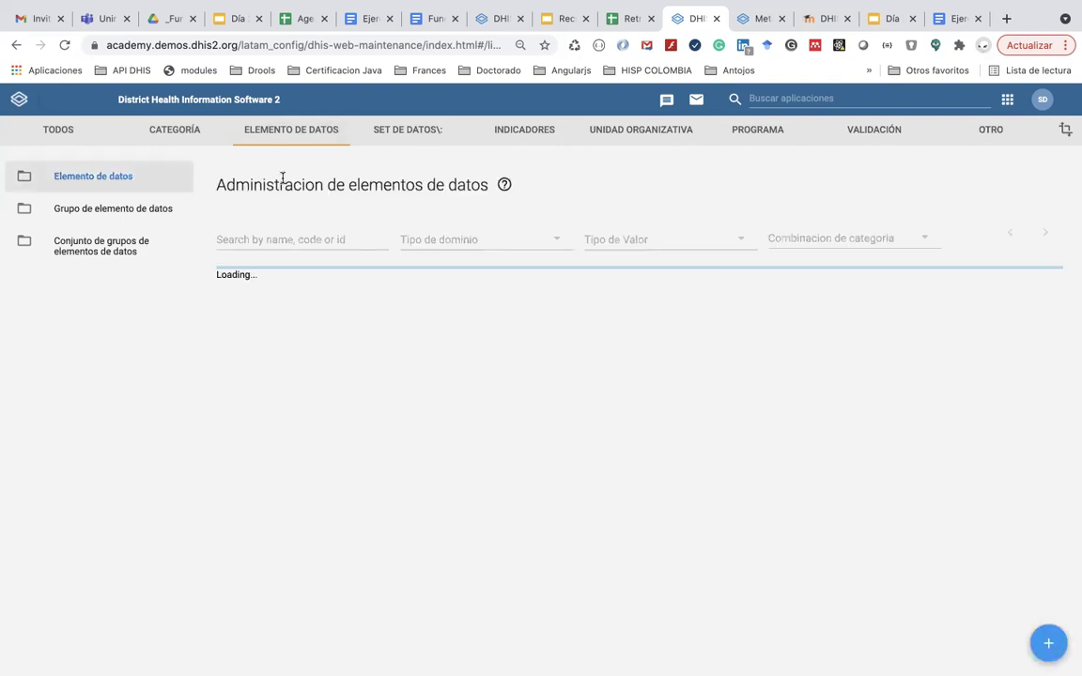
pyautogui.scroll(-5, 312, 389)
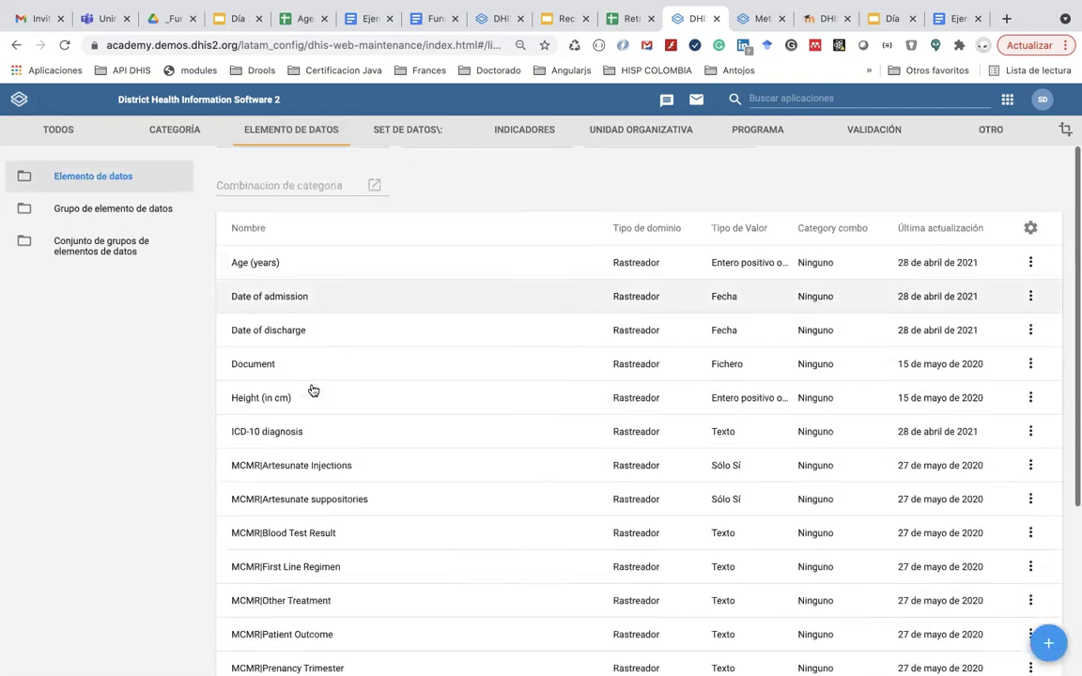
pyautogui.click(1048, 643)
# - Find the Mantenimiento app with the search text "ma", reopen it and display the data element list
pyautogui.click(819, 96)
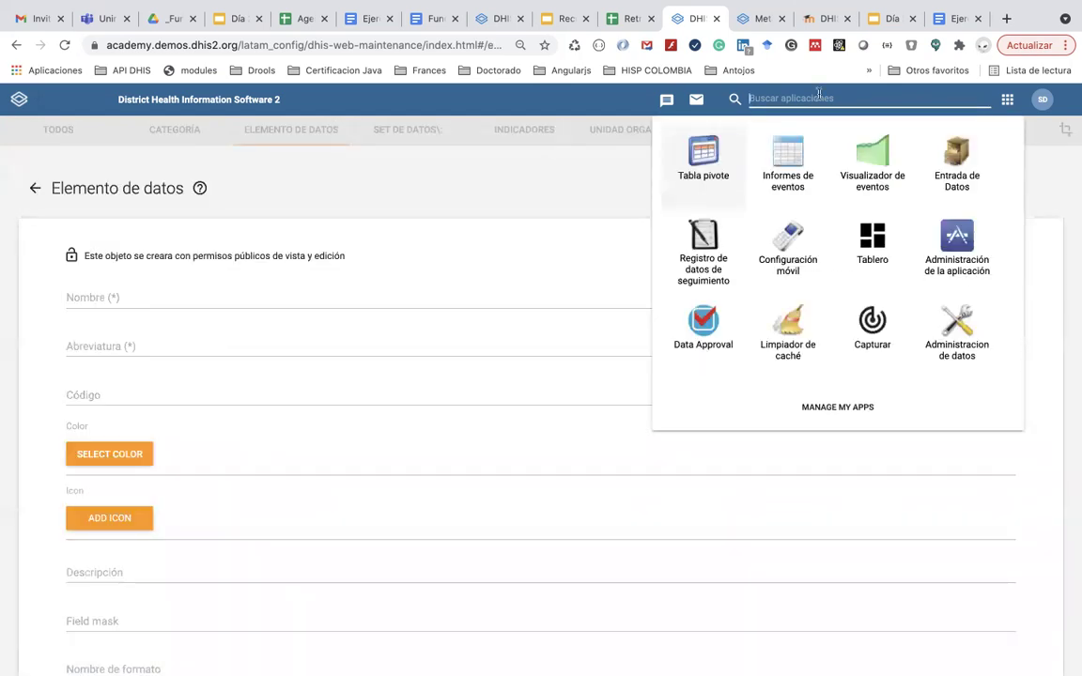
pyautogui.write('ma')
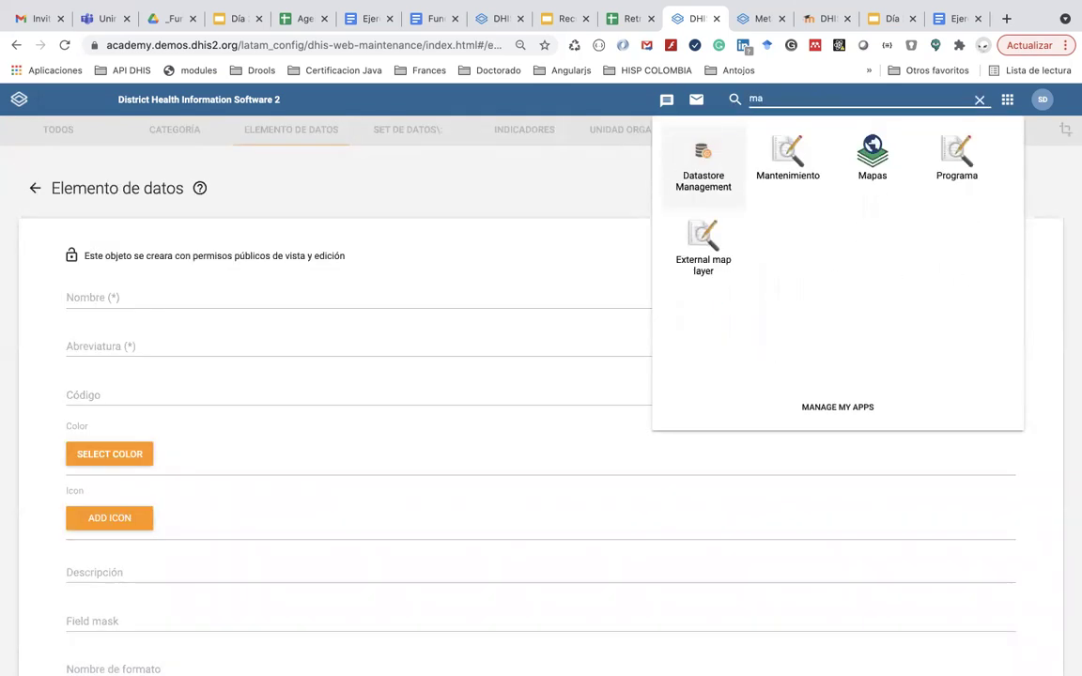
pyautogui.click(776, 149)
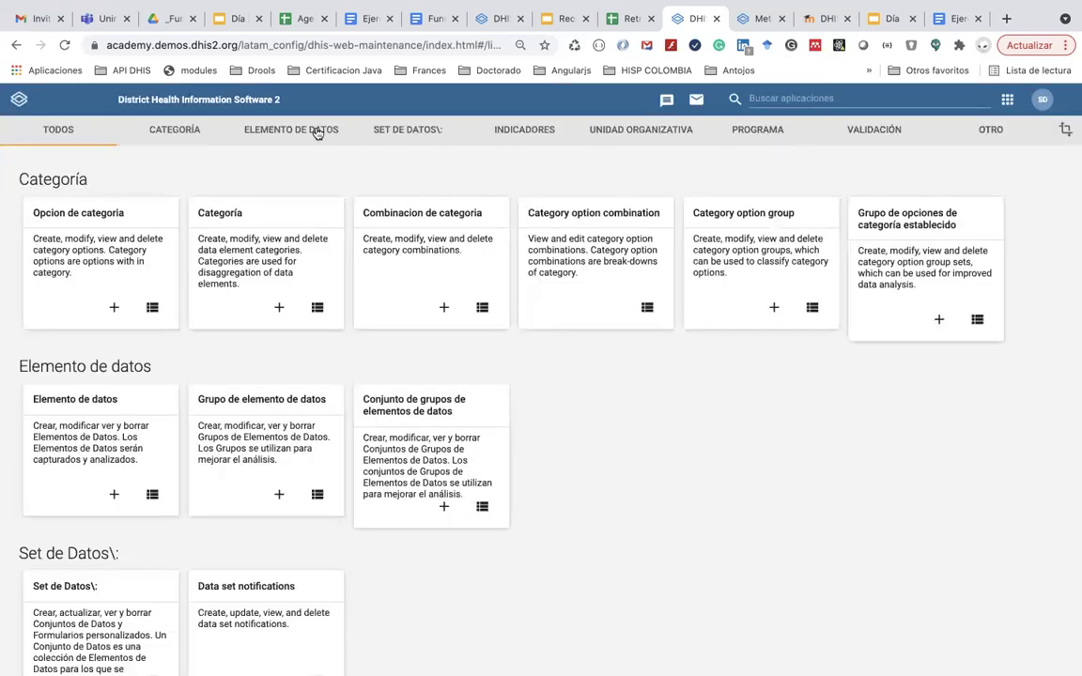
pyautogui.click(317, 133)
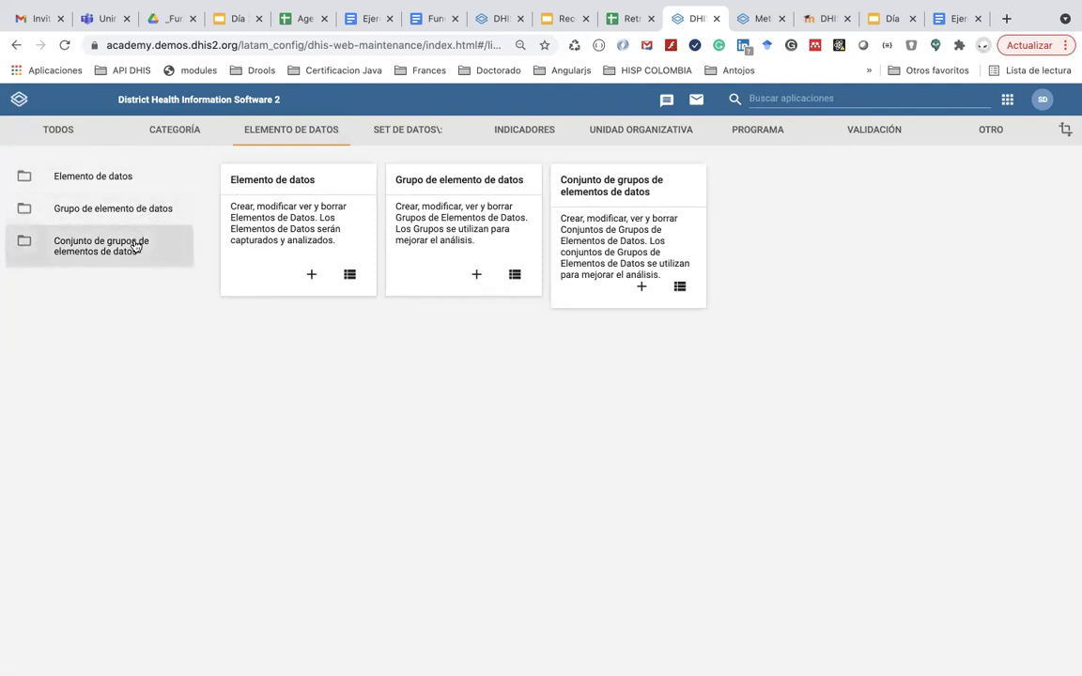
pyautogui.click(131, 181)
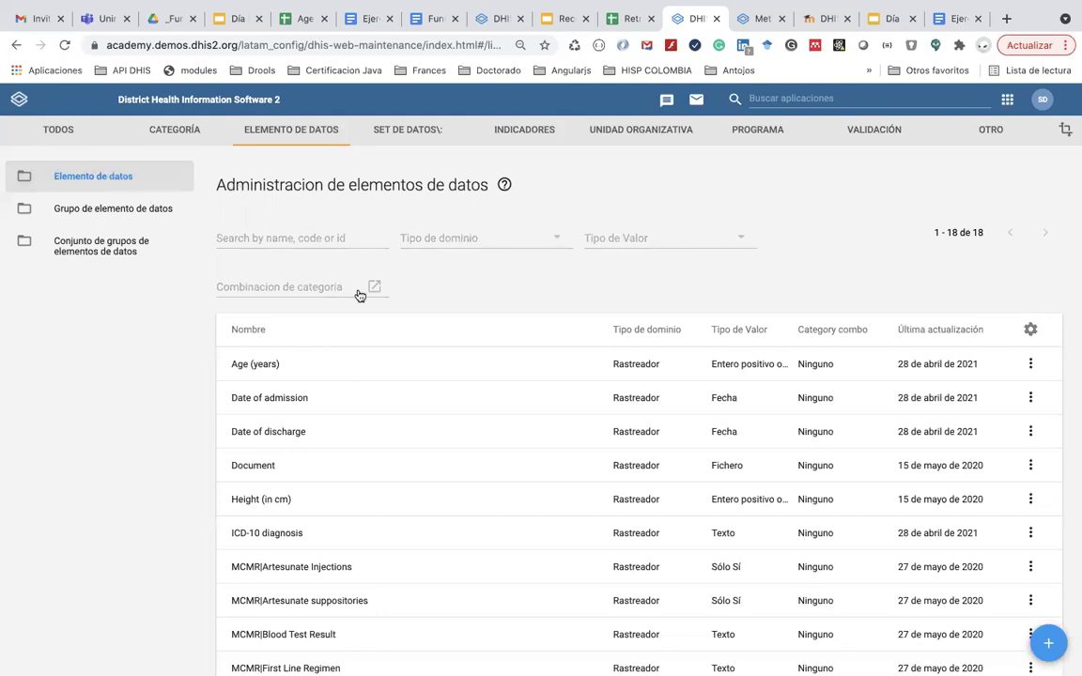
pyautogui.scroll(-4, 363, 377)
pyautogui.scroll(4, 362, 377)
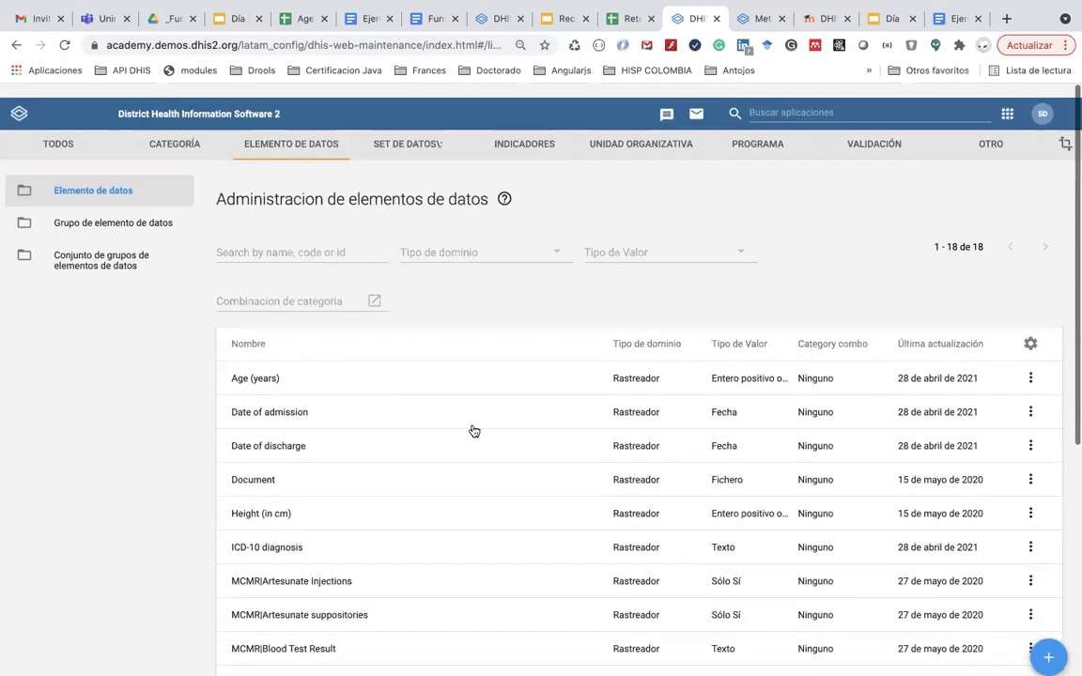
pyautogui.scroll(-1, 474, 432)
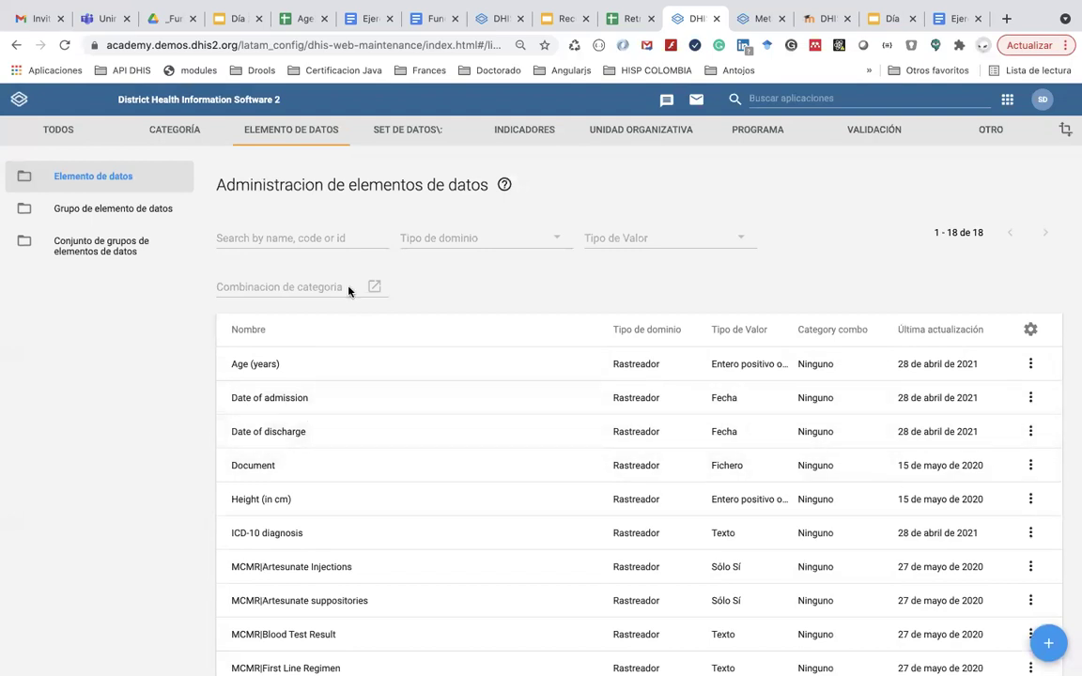
# - Search the data elements by name for MCM, clear the search and look through the full list
pyautogui.click(326, 238)
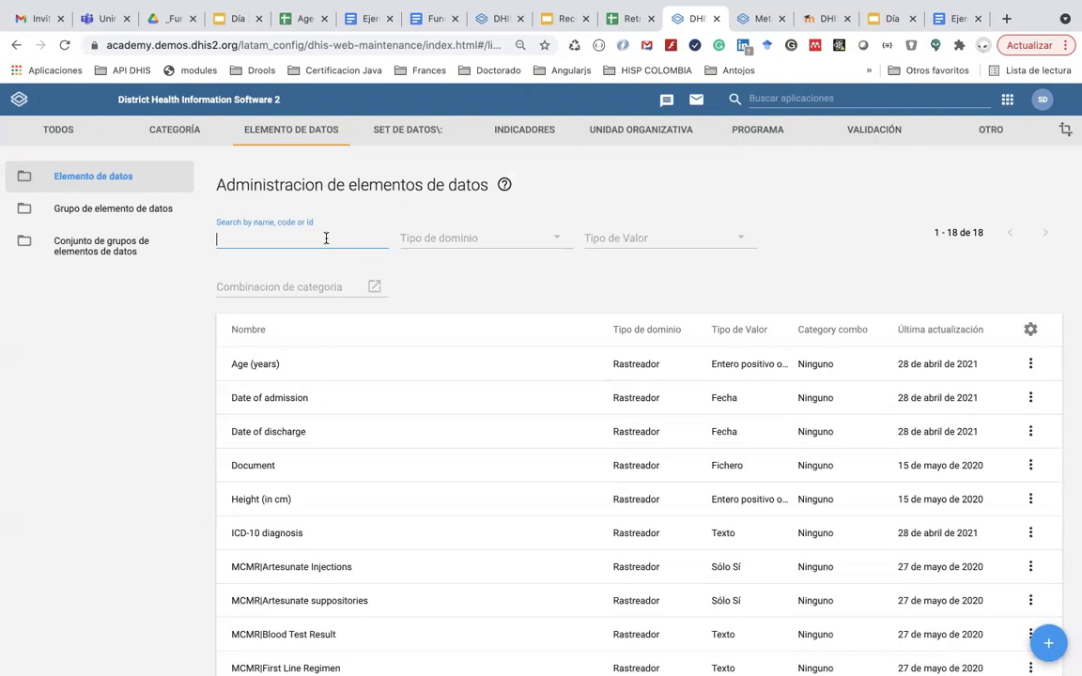
pyautogui.write('M')
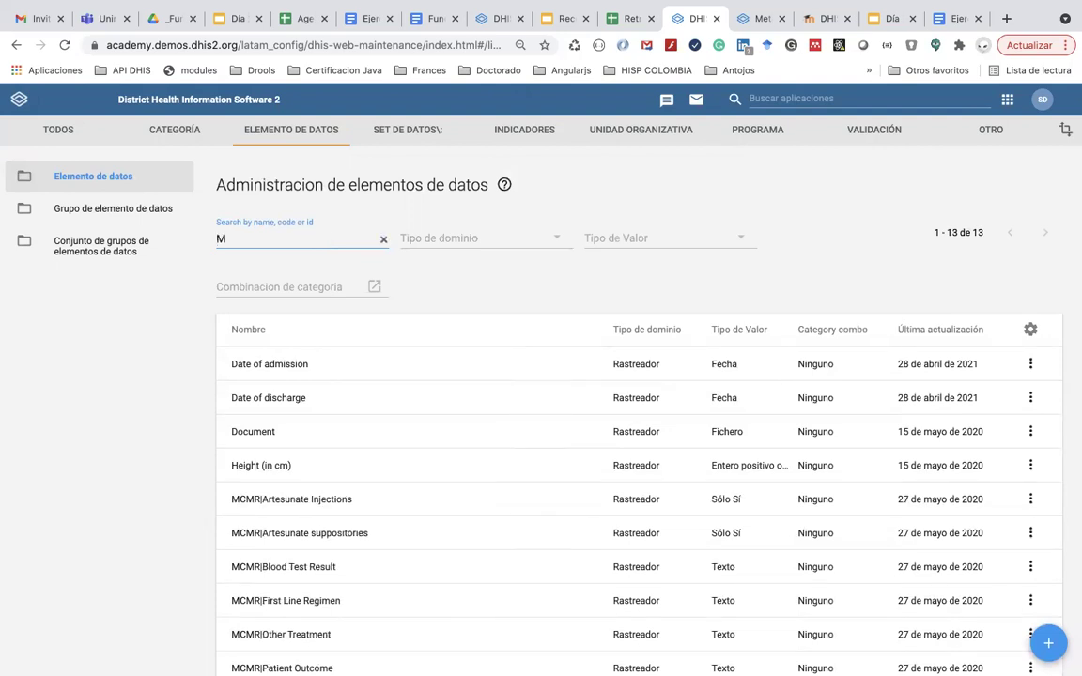
pyautogui.write('CM')
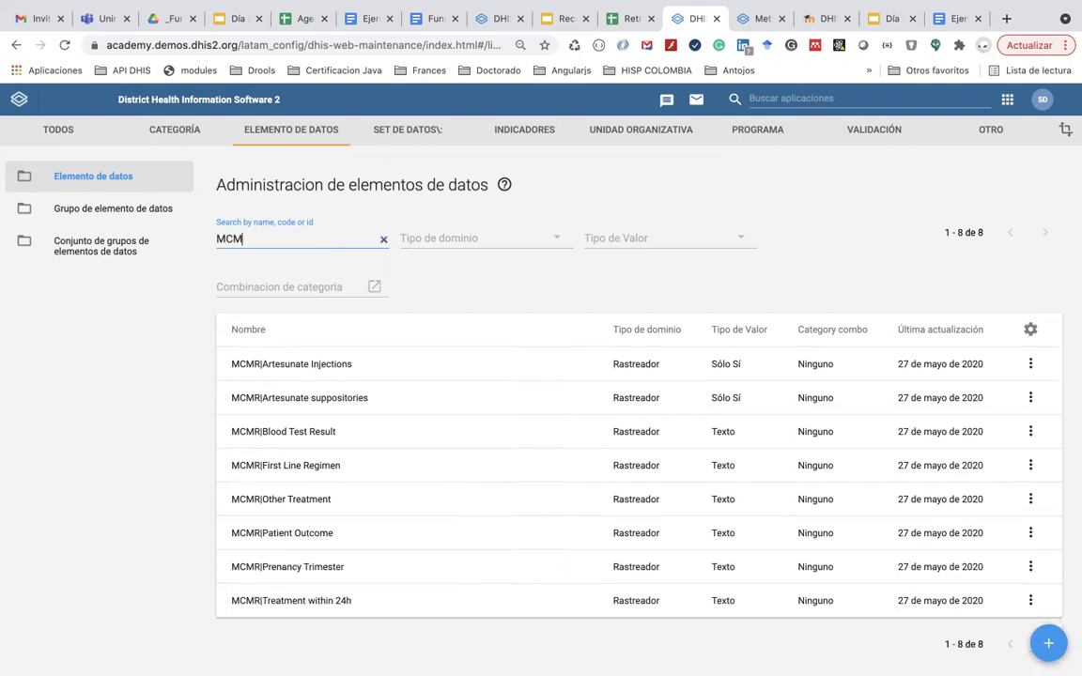
pyautogui.press('BackSpace')
pyautogui.press('BackSpace')
pyautogui.press('BackSpace')
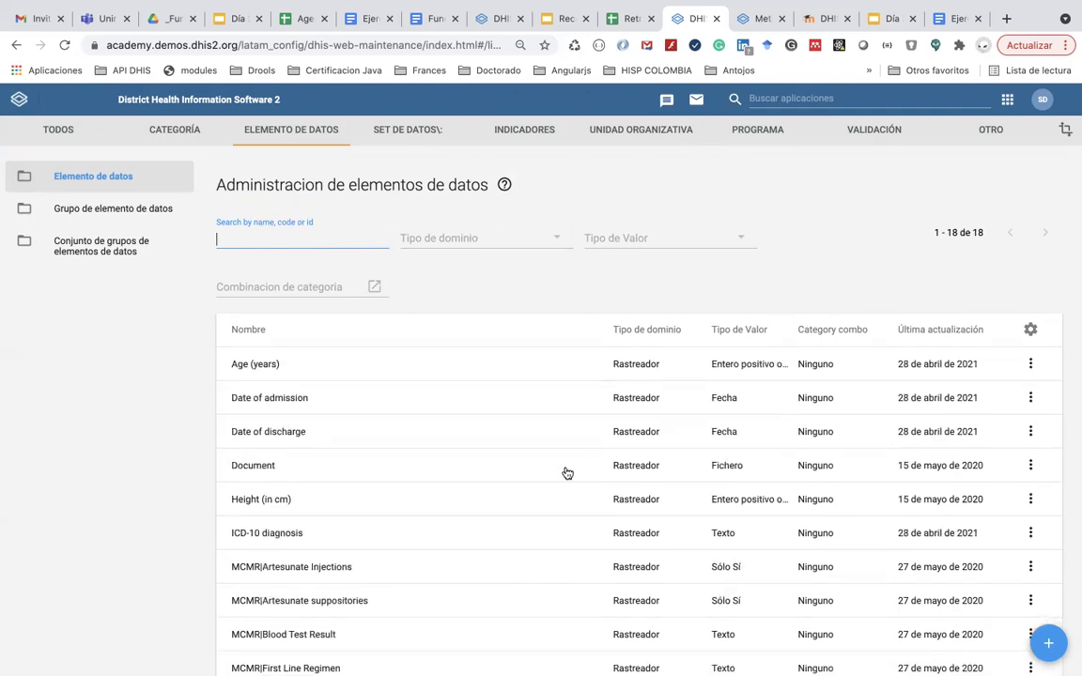
pyautogui.scroll(-5, 567, 472)
pyautogui.scroll(5, 566, 471)
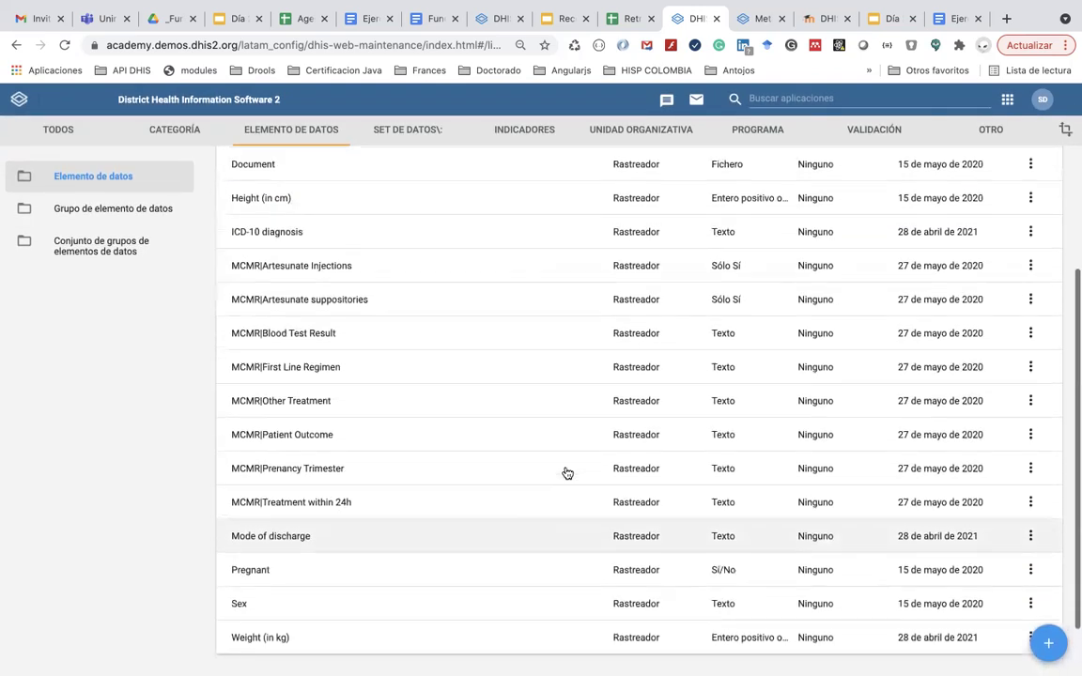
pyautogui.scroll(1, 567, 472)
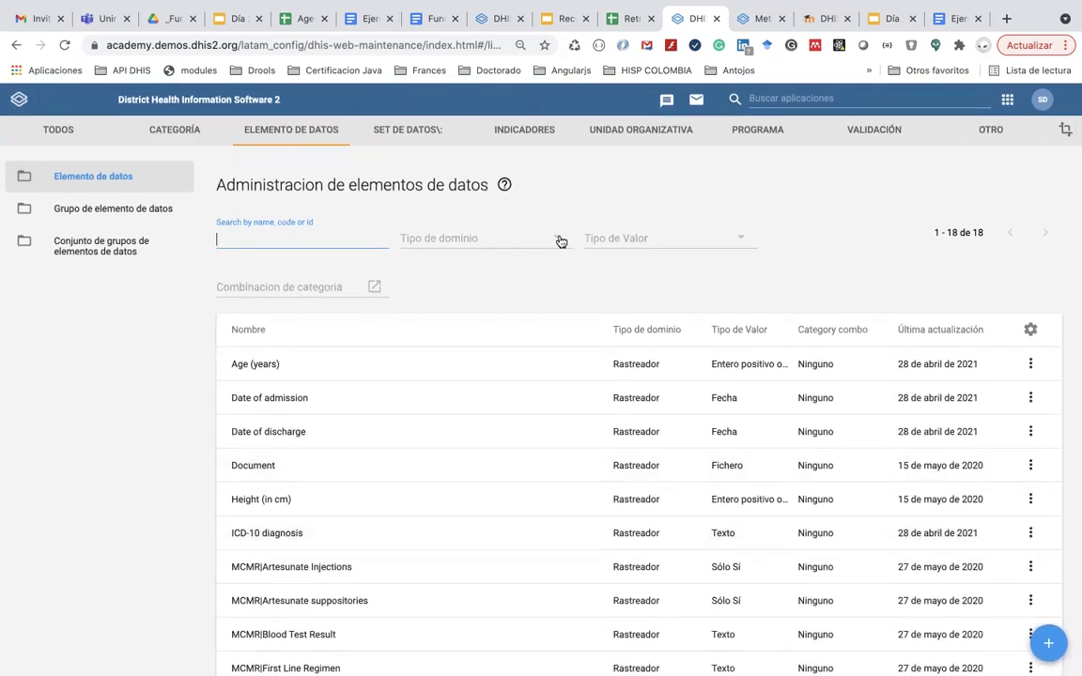
# - Filter the data elements by domain type, trying Rastreador and Agregar, and clear the filter
pyautogui.click(558, 240)
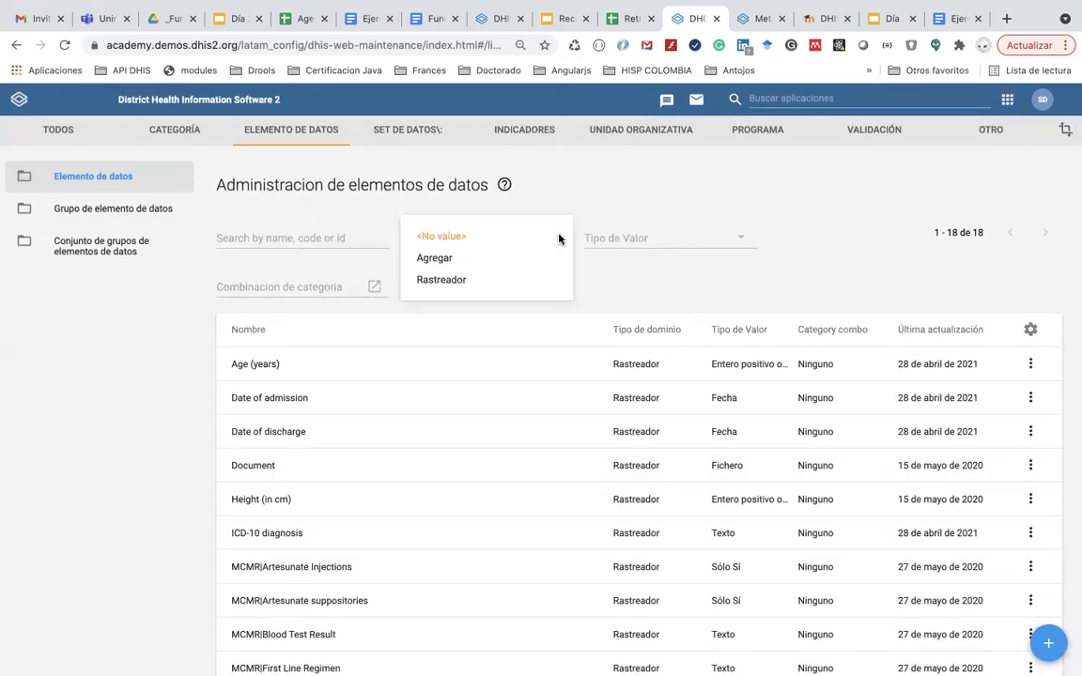
pyautogui.click(515, 259)
pyautogui.click(507, 246)
pyautogui.click(495, 278)
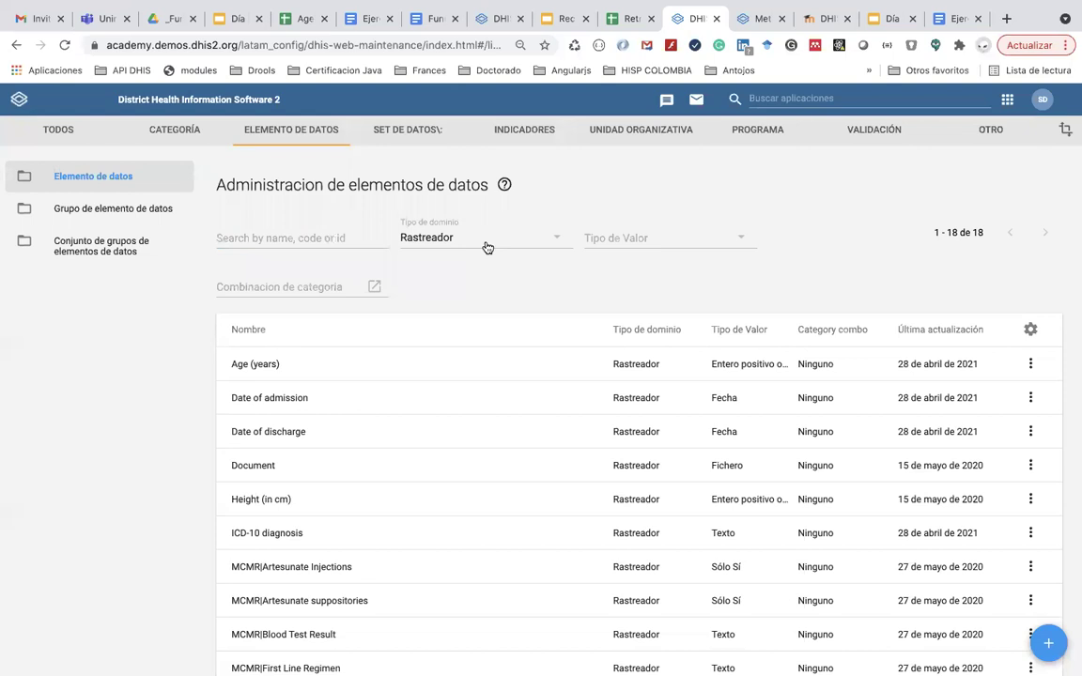
pyautogui.click(489, 237)
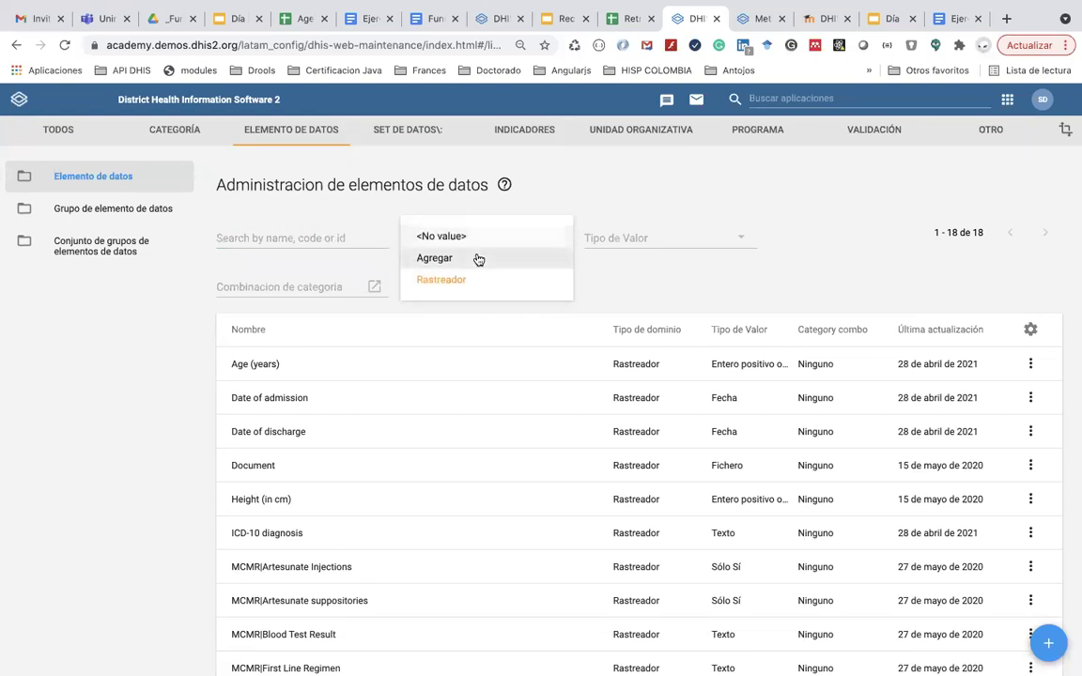
pyautogui.click(478, 259)
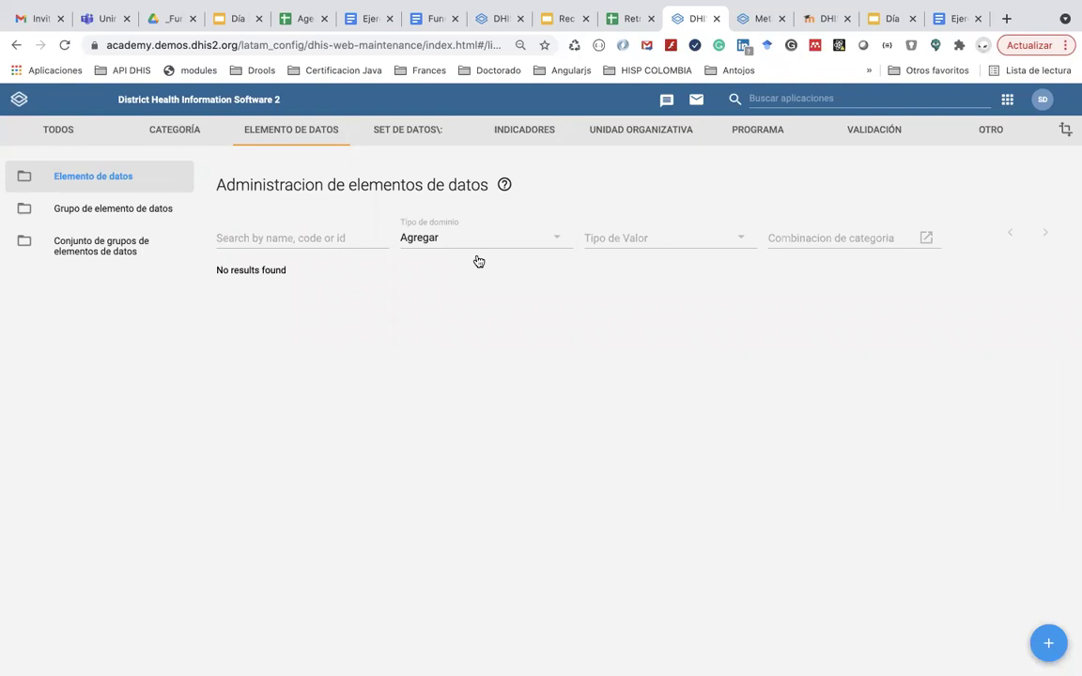
pyautogui.click(470, 244)
pyautogui.click(467, 241)
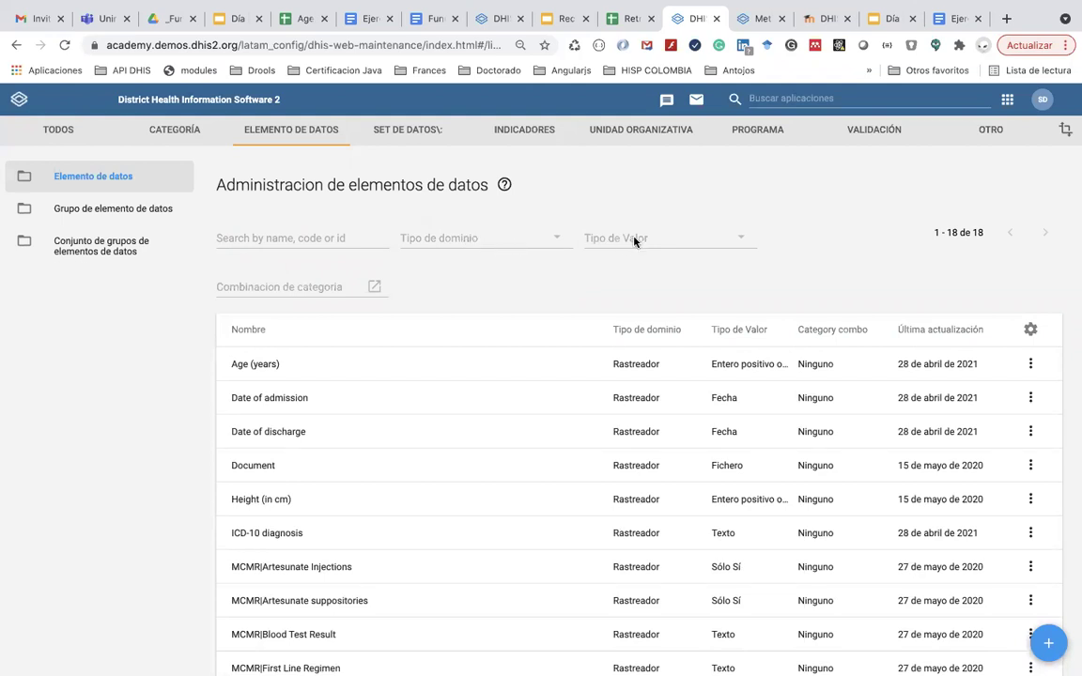
# - Filter the data elements by value type, trying Número, Porcentaje and Intervalo de unidad
pyautogui.click(634, 241)
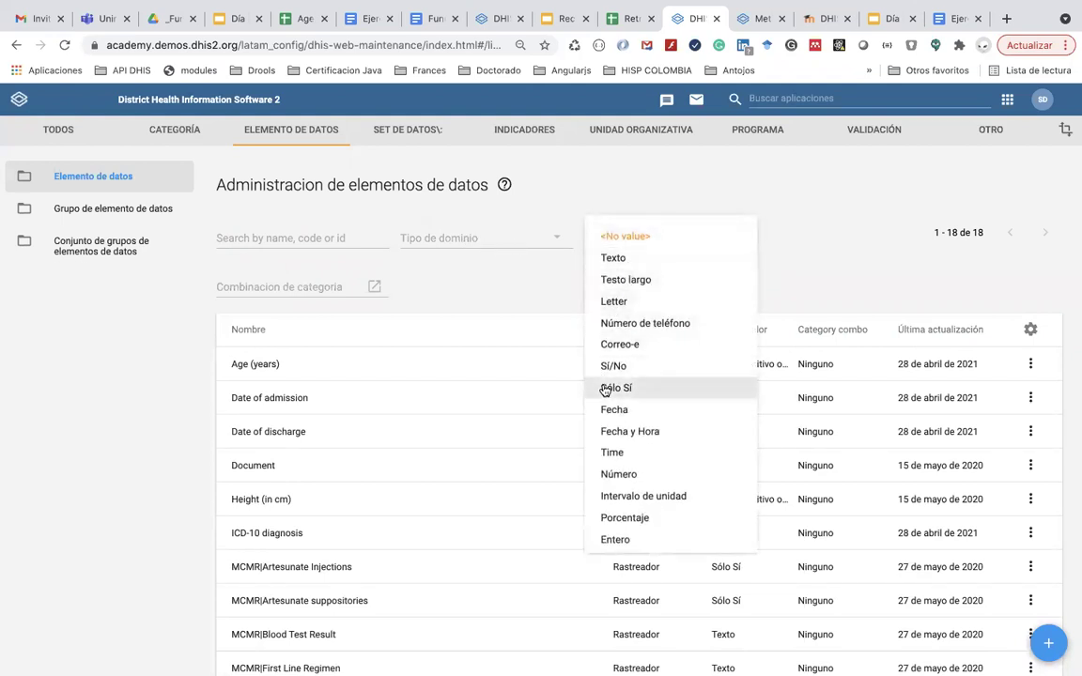
pyautogui.click(617, 476)
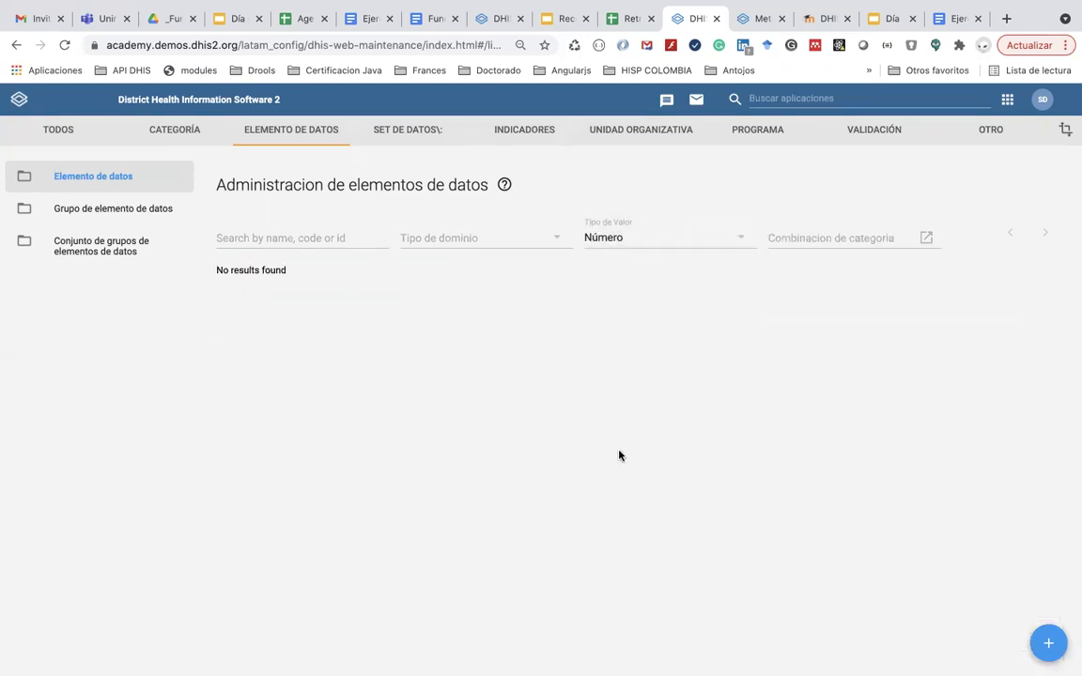
pyautogui.click(633, 240)
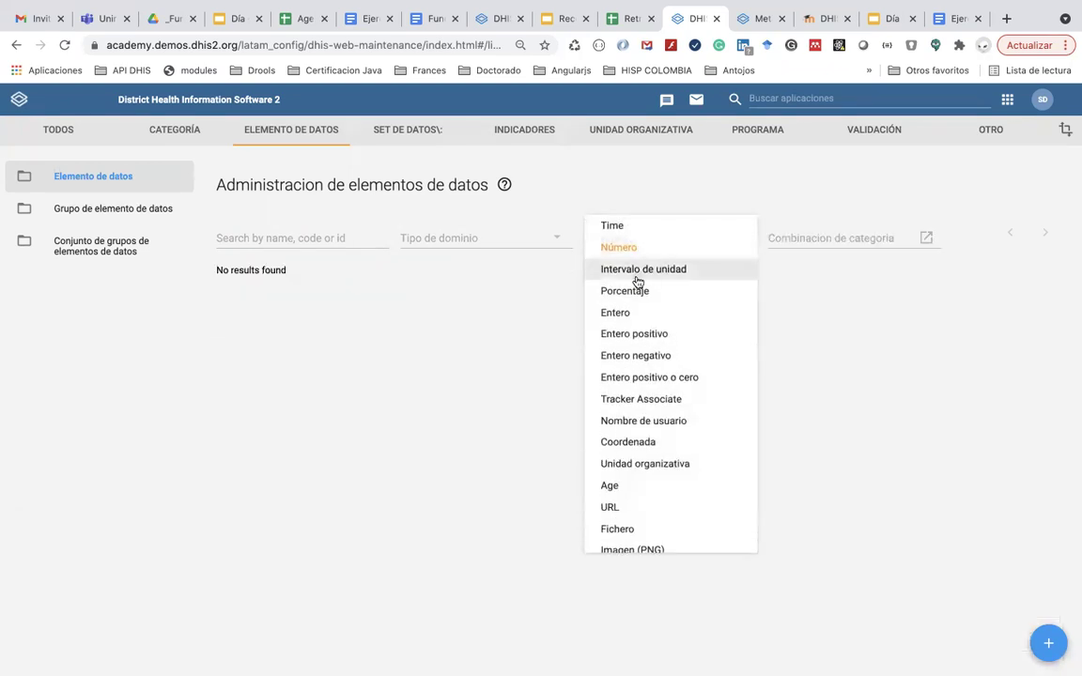
pyautogui.click(633, 292)
pyautogui.click(633, 241)
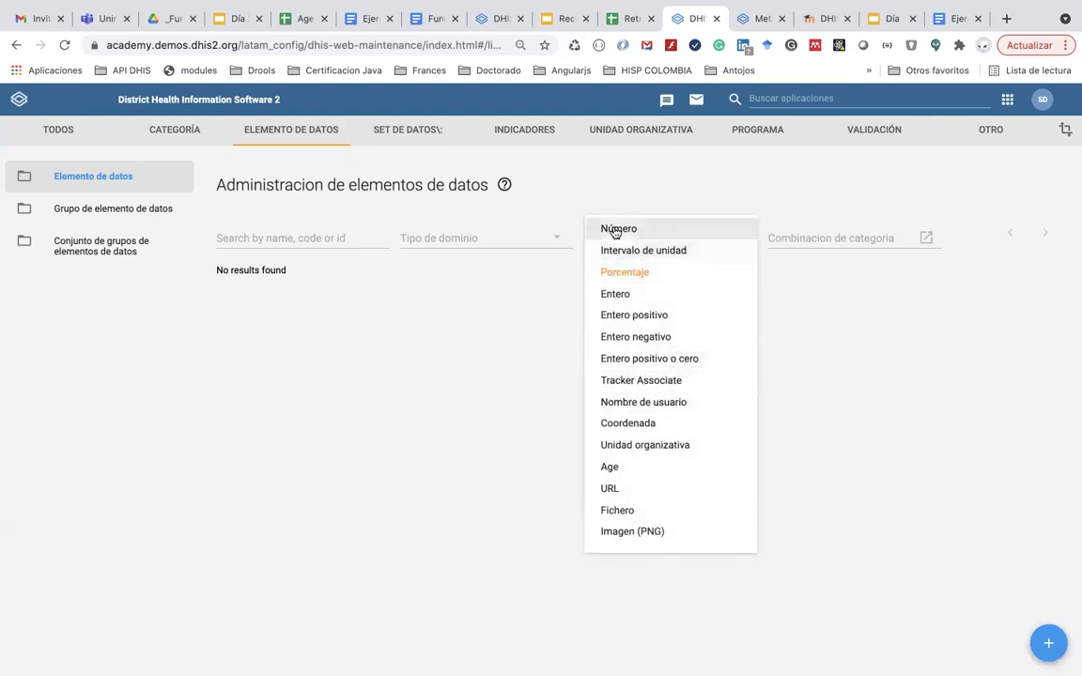
pyautogui.click(504, 298)
pyautogui.click(613, 241)
pyautogui.click(613, 248)
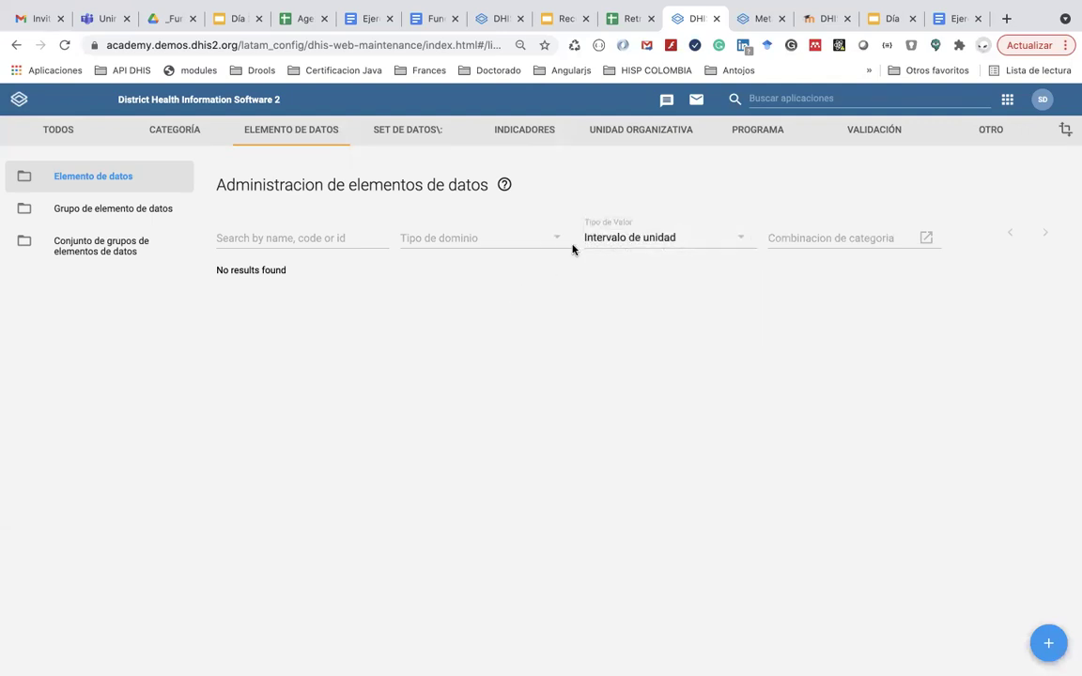
# - Switch the value type filter back to Número and clear it to list all data elements
pyautogui.click(726, 240)
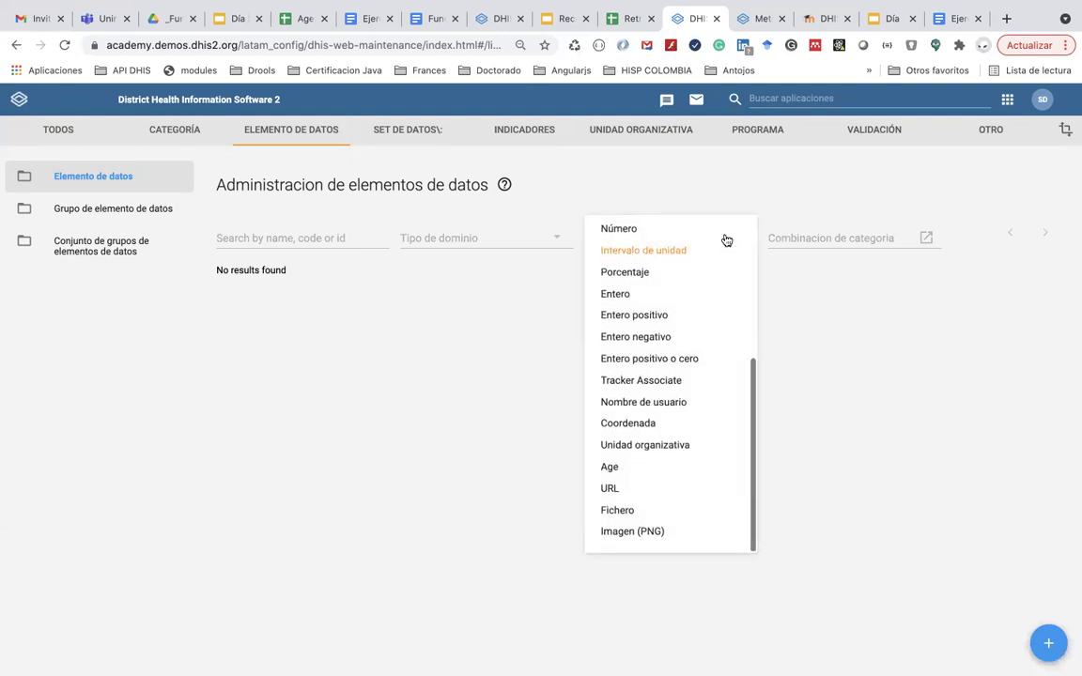
pyautogui.click(651, 230)
pyautogui.click(610, 242)
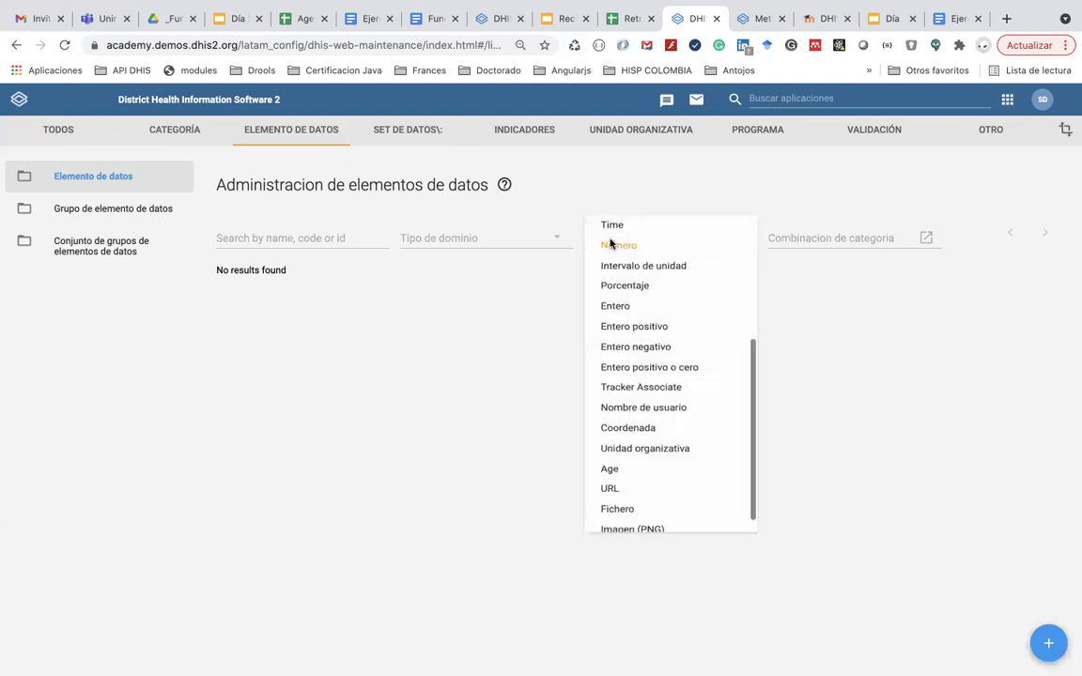
pyautogui.click(436, 325)
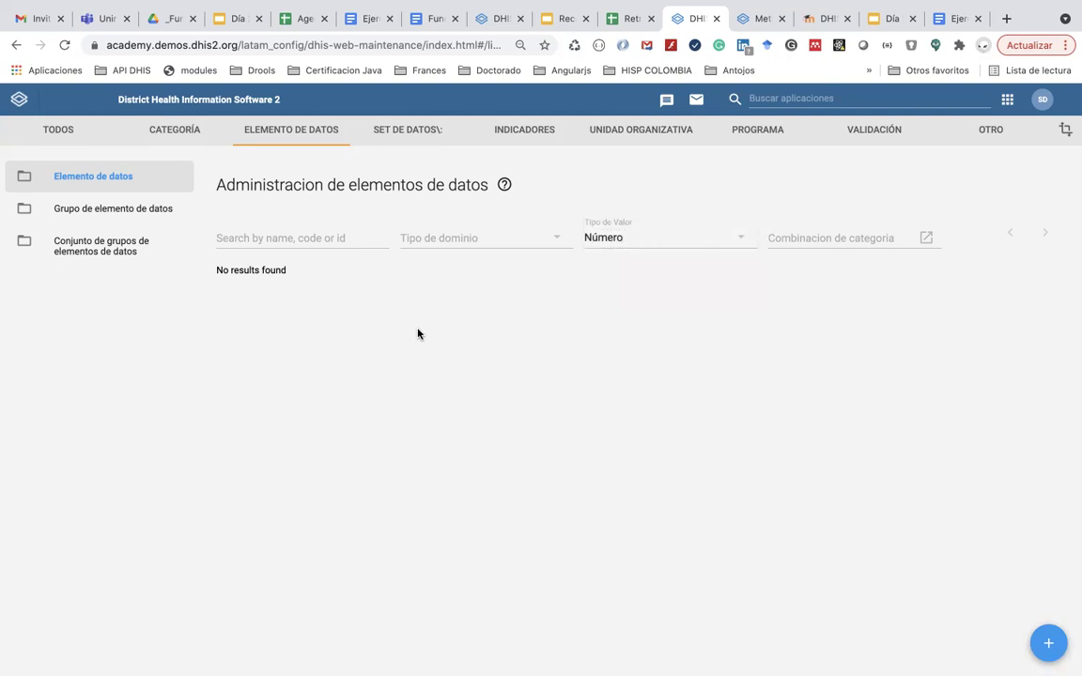
pyautogui.click(599, 238)
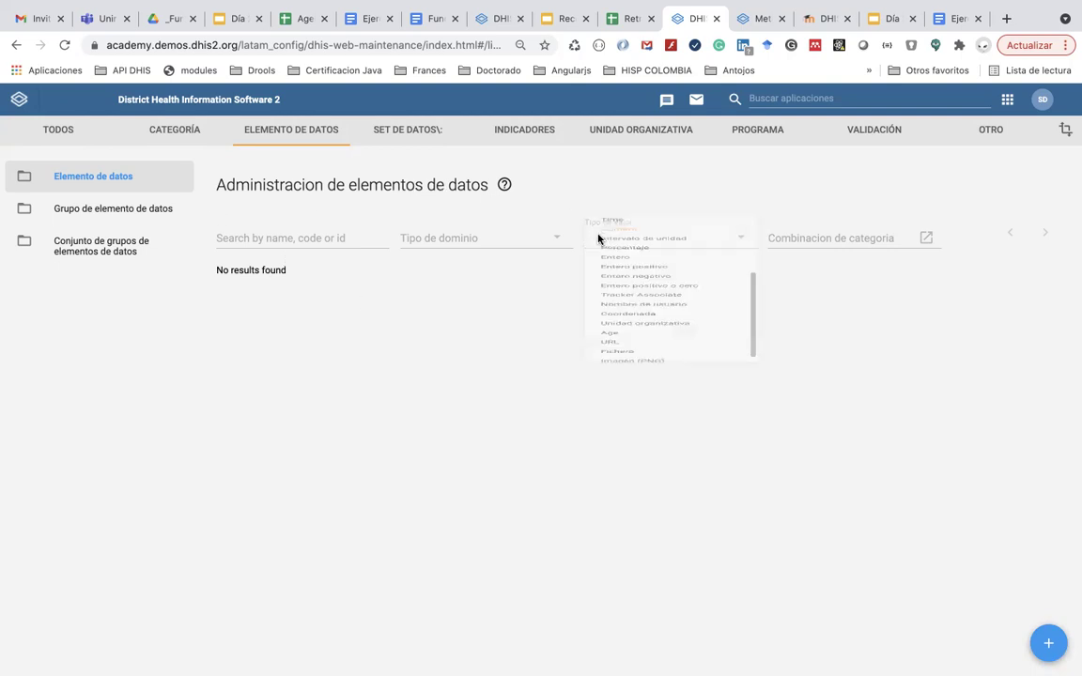
pyautogui.scroll(3, 599, 238)
pyautogui.click(613, 237)
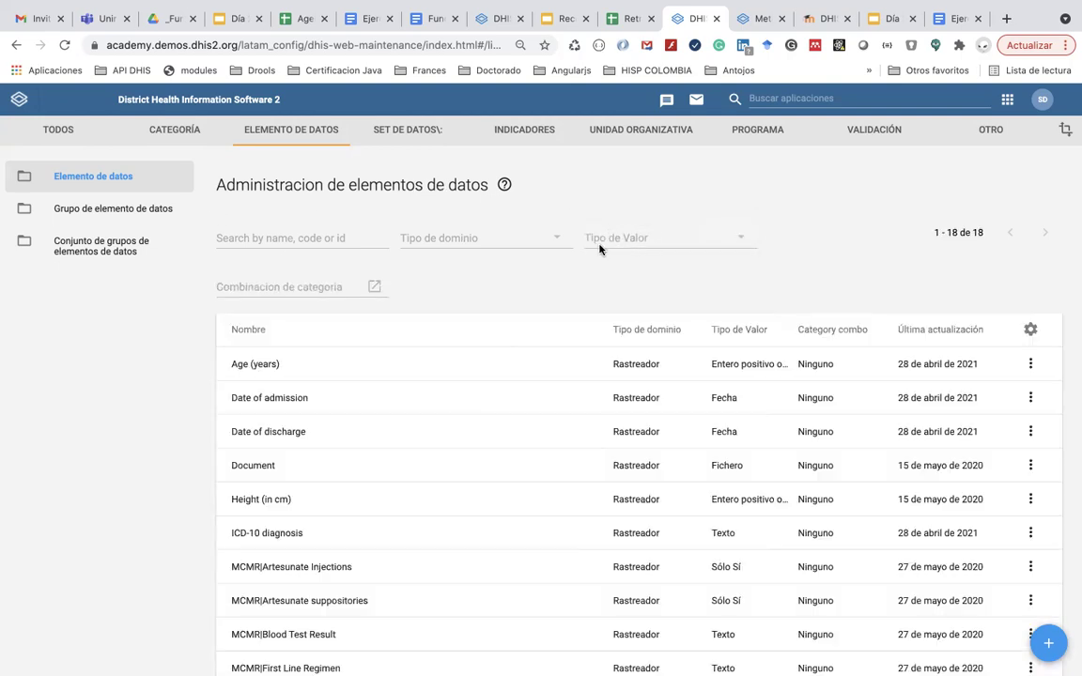
# - Start a new data element and check the Categorías slide in the Día 2 presentation for what it should record
pyautogui.click(466, 425)
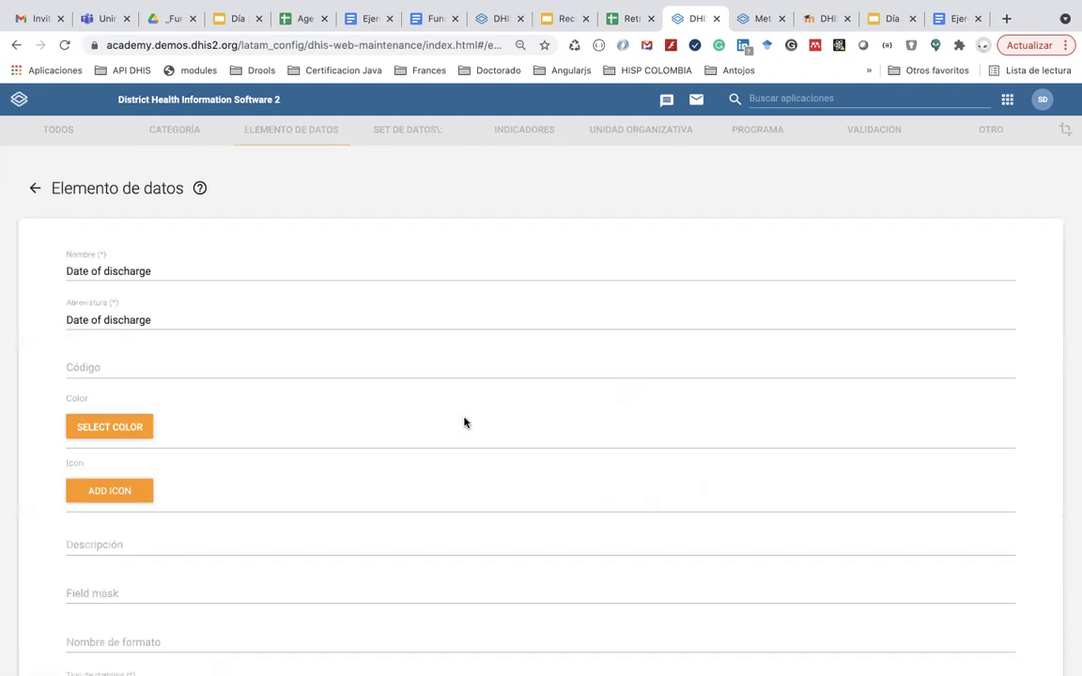
pyautogui.click(34, 191)
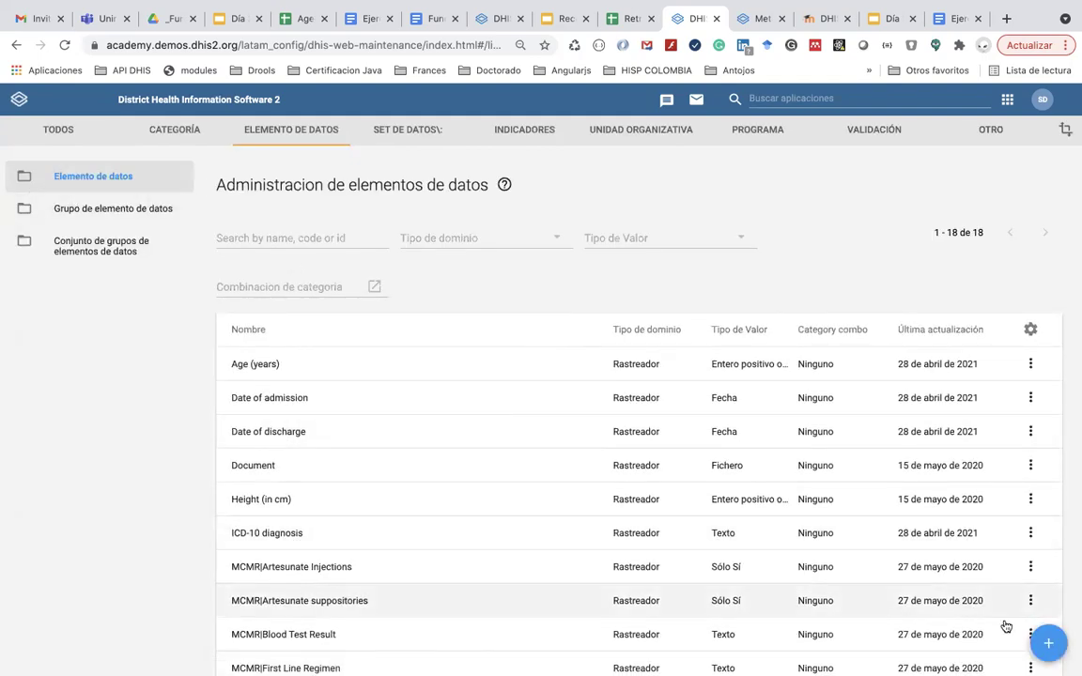
pyautogui.click(1047, 645)
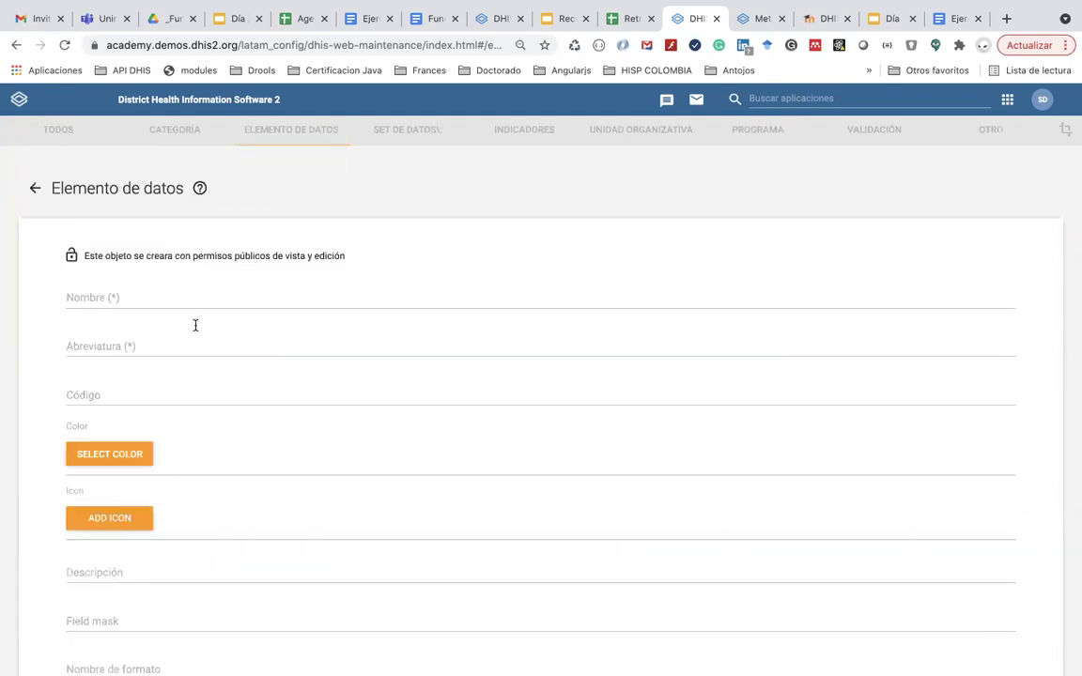
pyautogui.click(161, 297)
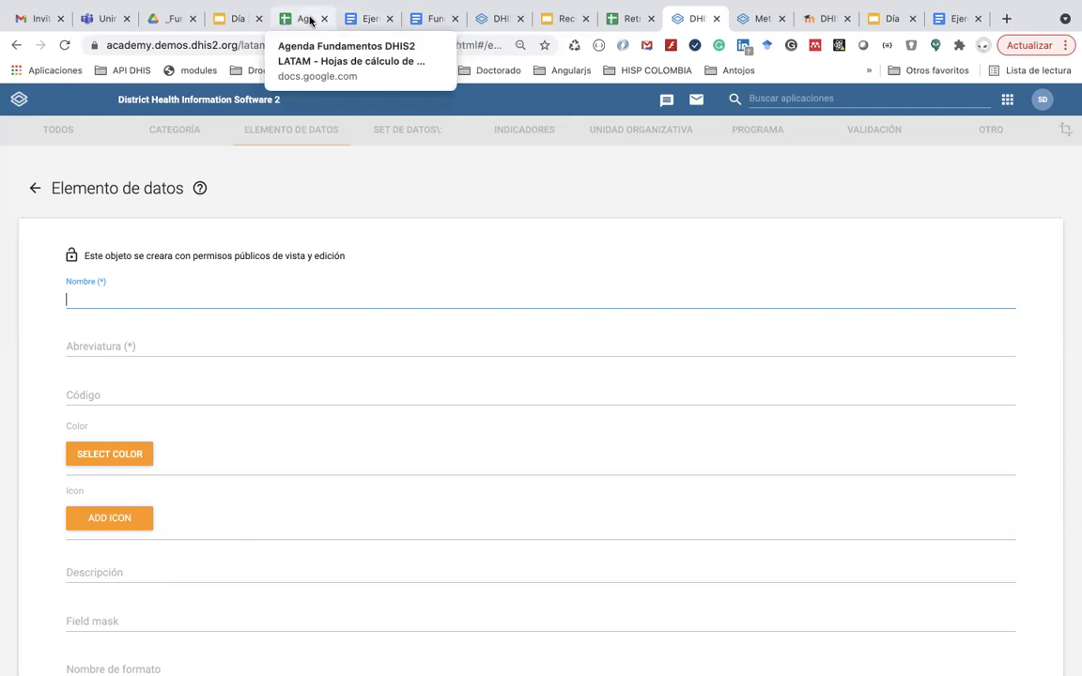
pyautogui.click(249, 16)
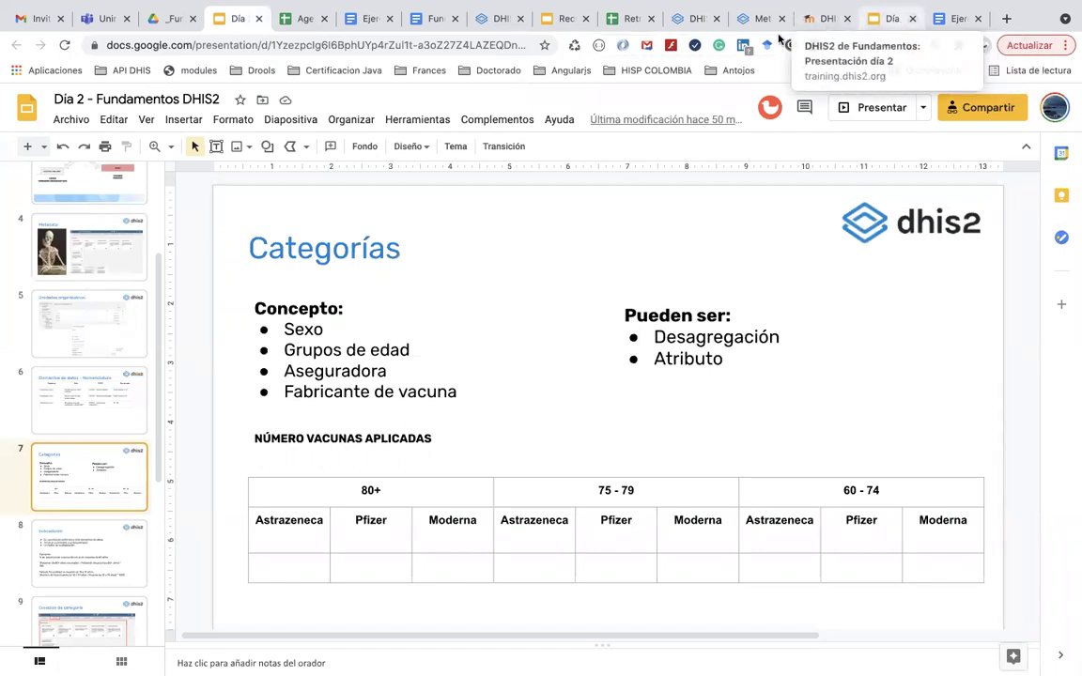
pyautogui.click(694, 19)
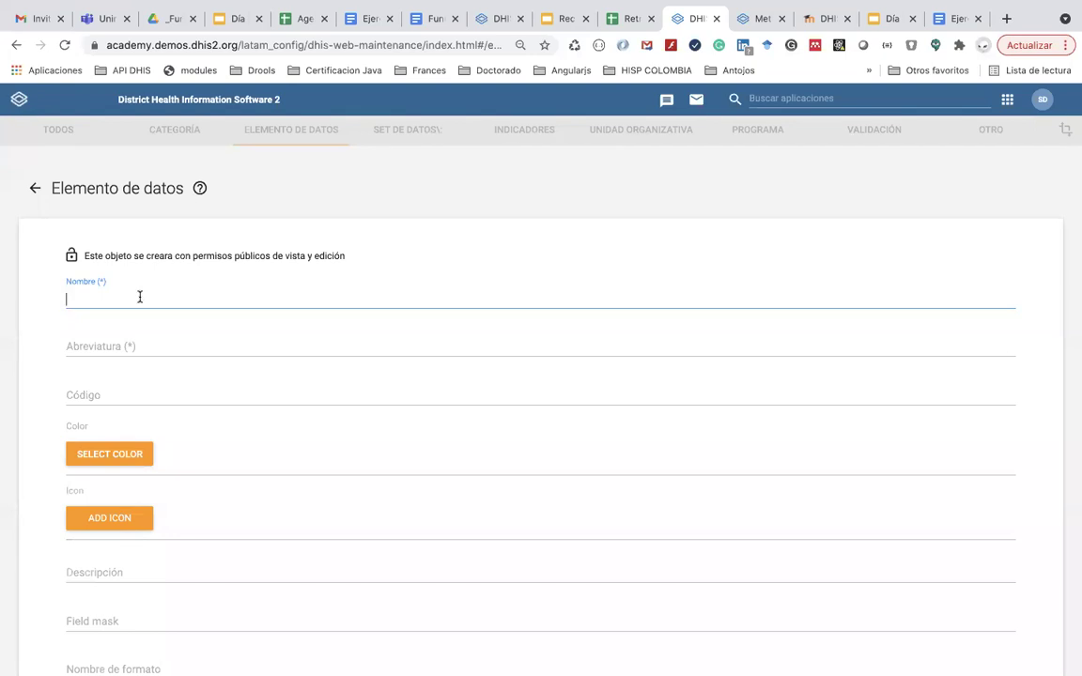
# - Name the new data element "COVAC - Vacunas aplicadas"
pyautogui.write('DB')
pyautogui.press('BackSpace')
pyautogui.press('BackSpace')
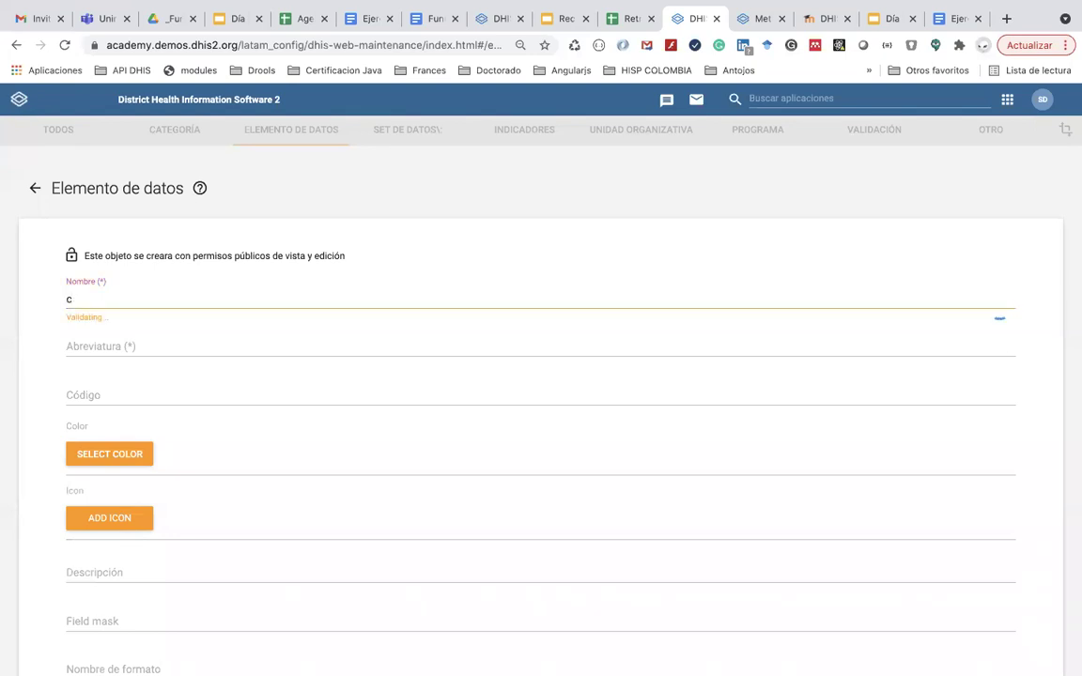
pyautogui.write('co')
pyautogui.press('BackSpace')
pyautogui.press('BackSpace')
pyautogui.write('cov')
pyautogui.press('BackSpace')
pyautogui.press('BackSpace')
pyautogui.press('BackSpace')
pyautogui.write('COVAC -')
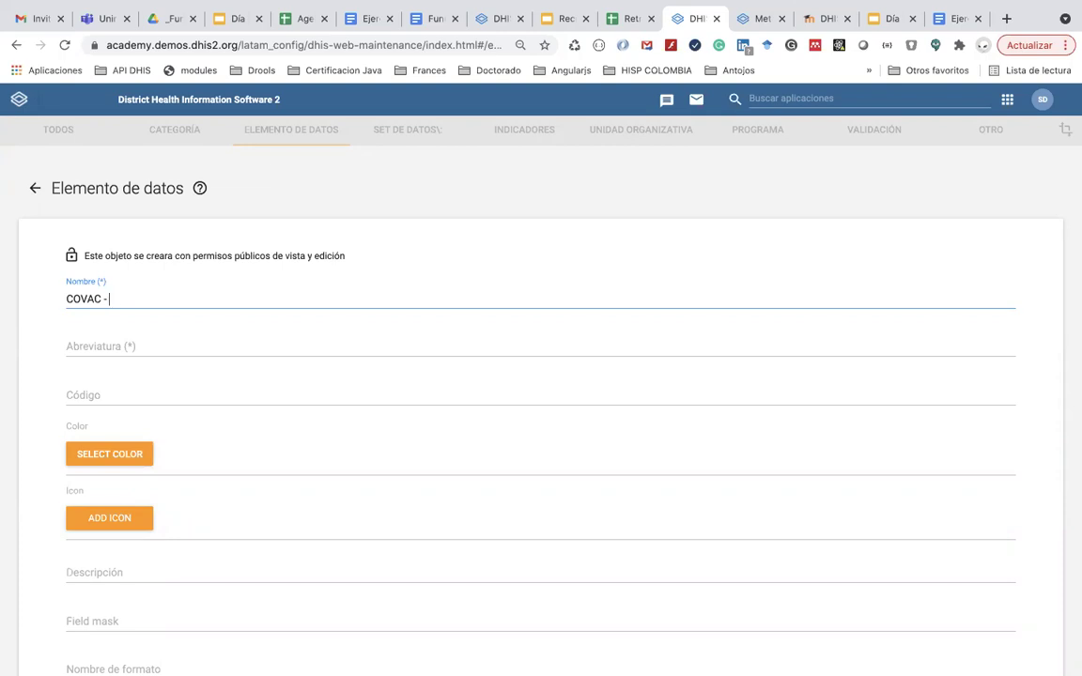
pyautogui.write('acunas aplicadas')
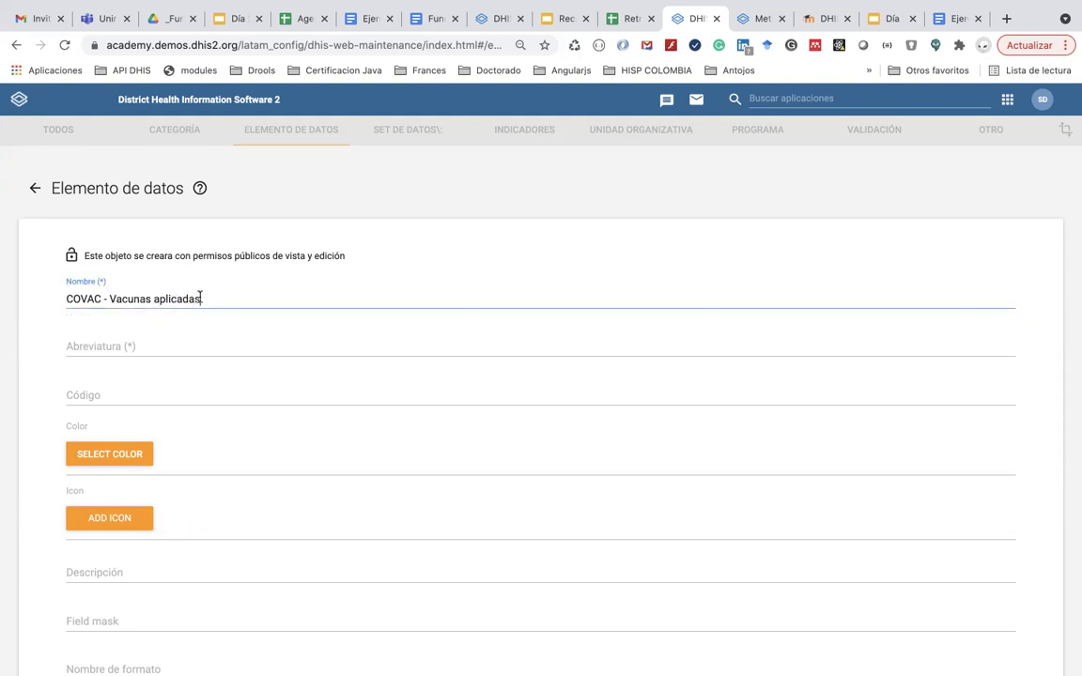
# - Reuse the name as the data element's abbreviation and shorten it to "COVAC - VA"
pyautogui.moveTo(215, 299); pyautogui.dragTo(117, 292)
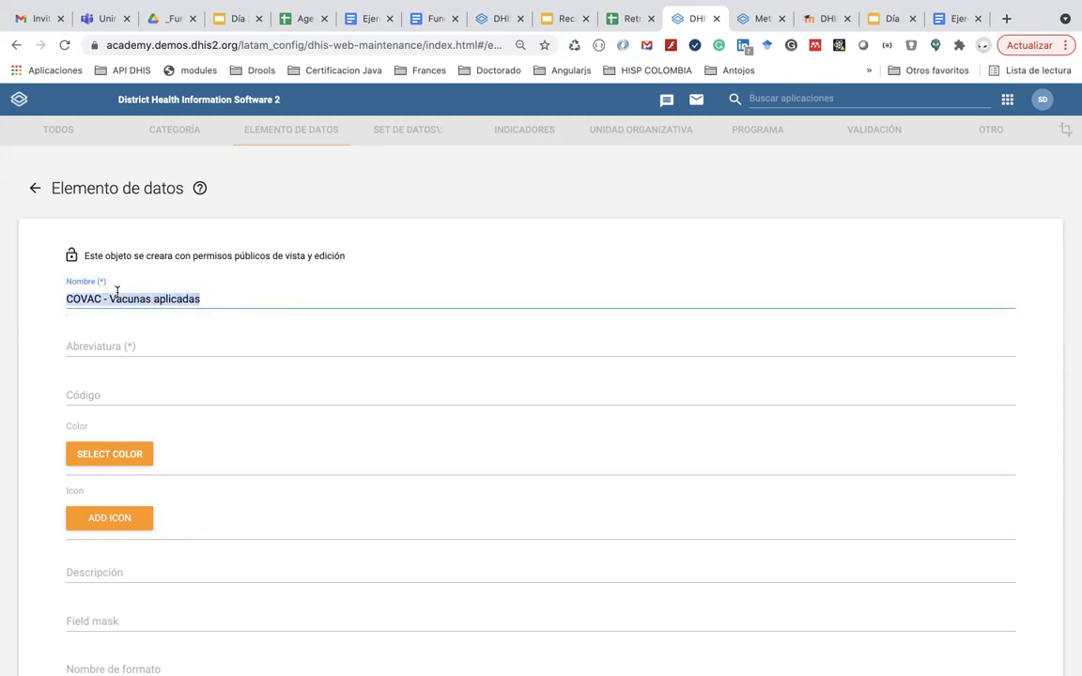
pyautogui.press('super+c')
pyautogui.click(138, 348)
pyautogui.press('super+v')
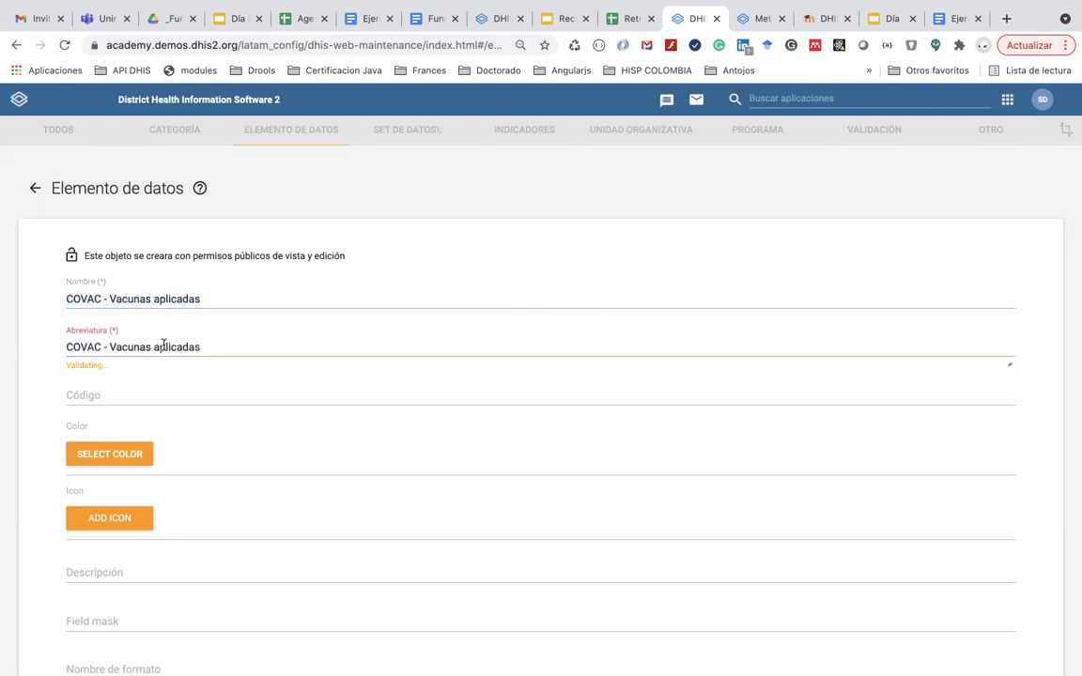
pyautogui.scroll(-2, 215, 371)
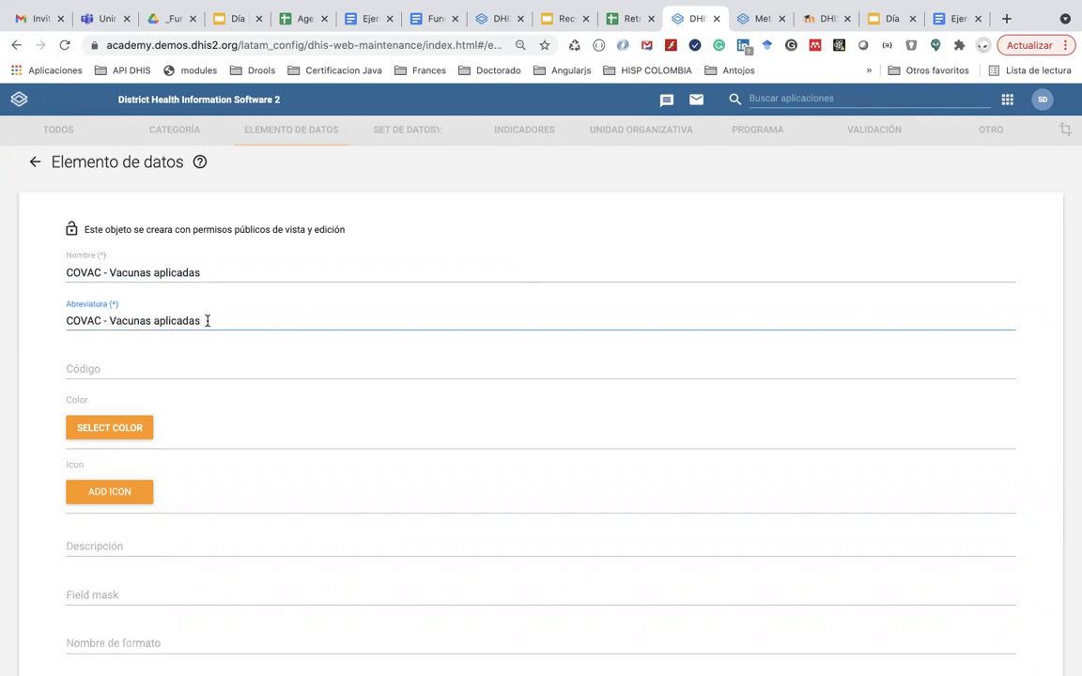
pyautogui.doubleClick(176, 321)
pyautogui.moveTo(138, 317); pyautogui.dragTo(121, 317)
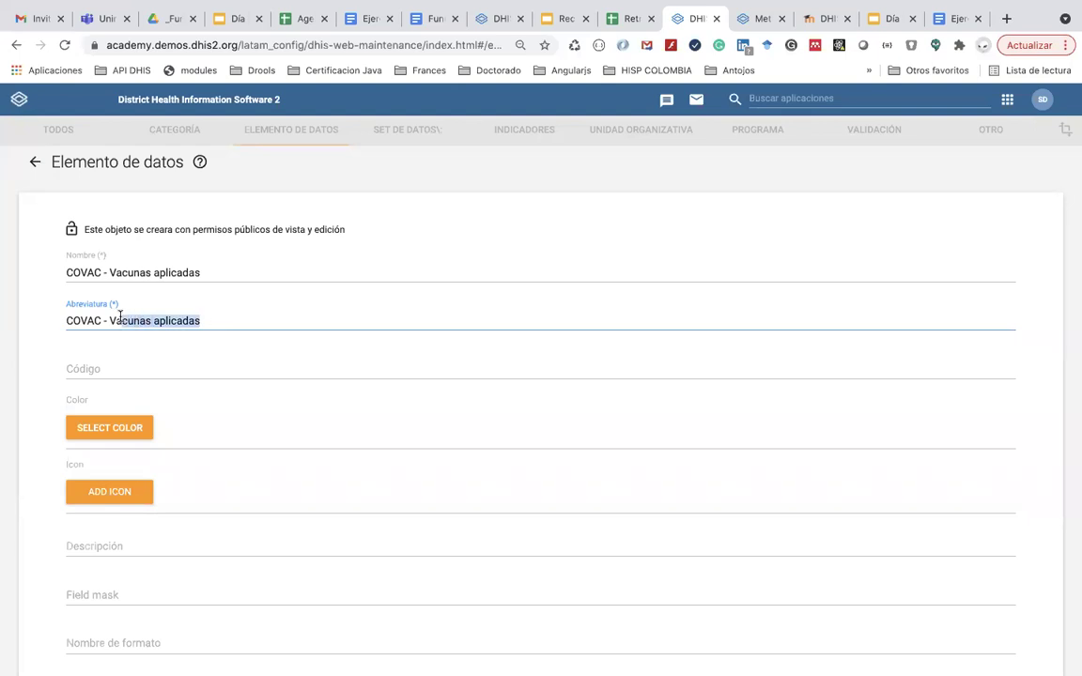
pyautogui.press('BackSpace')
pyautogui.write('AC - VA')
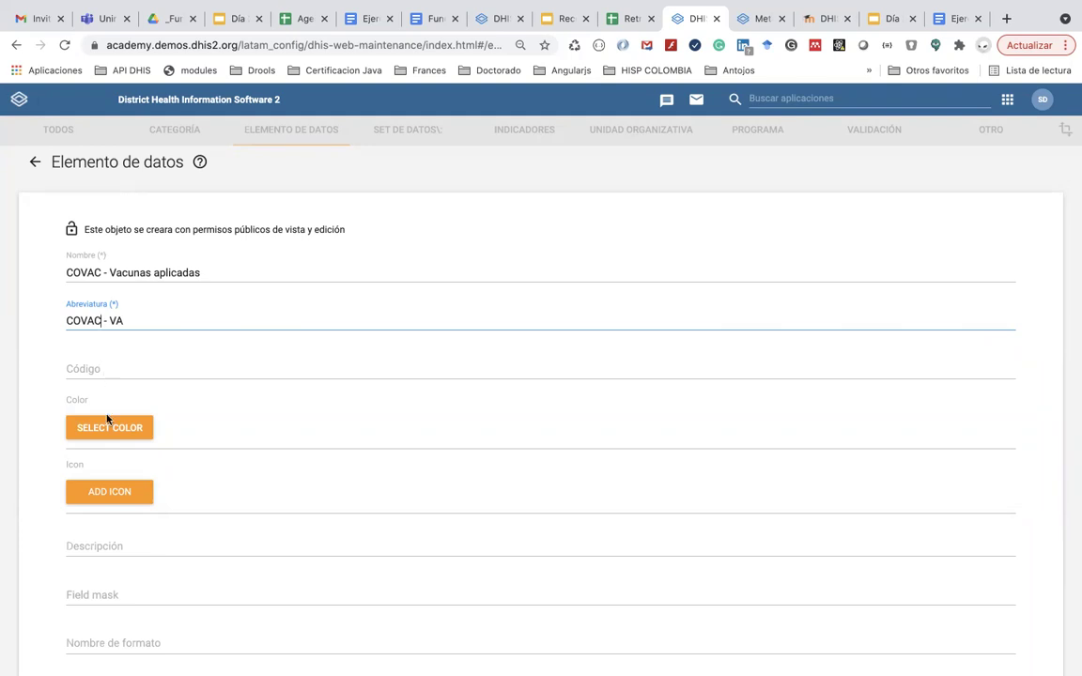
# - Set the data element's form name (Nombre de formato) to "Número de biológicos aplicados"
pyautogui.scroll(-3, 107, 435)
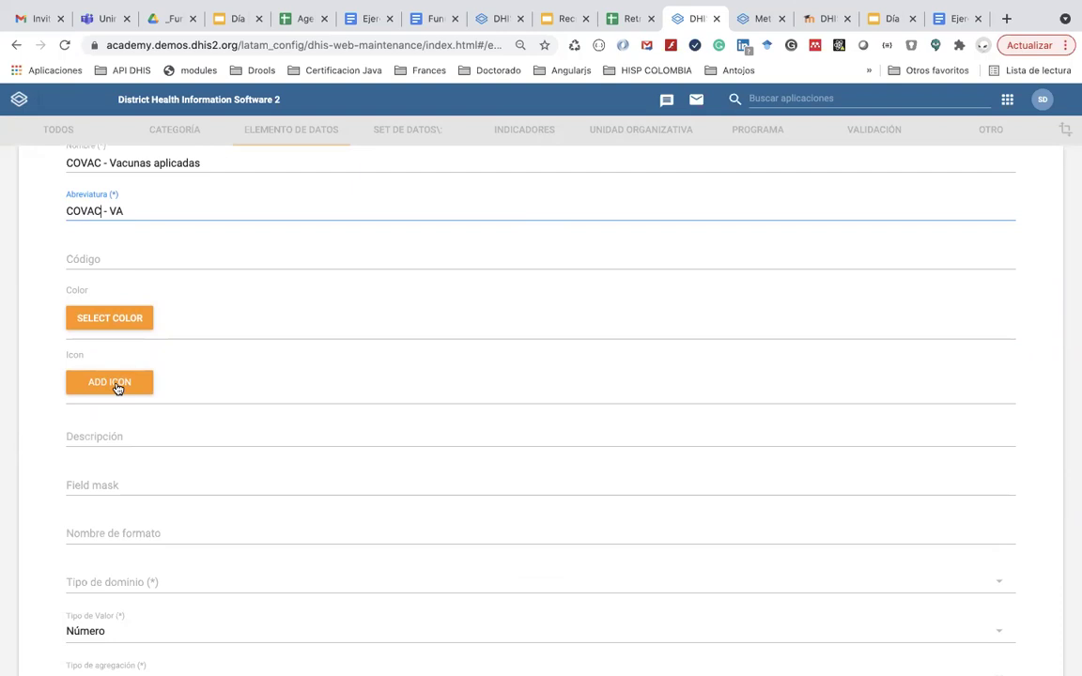
pyautogui.click(119, 482)
pyautogui.scroll(-1, 118, 483)
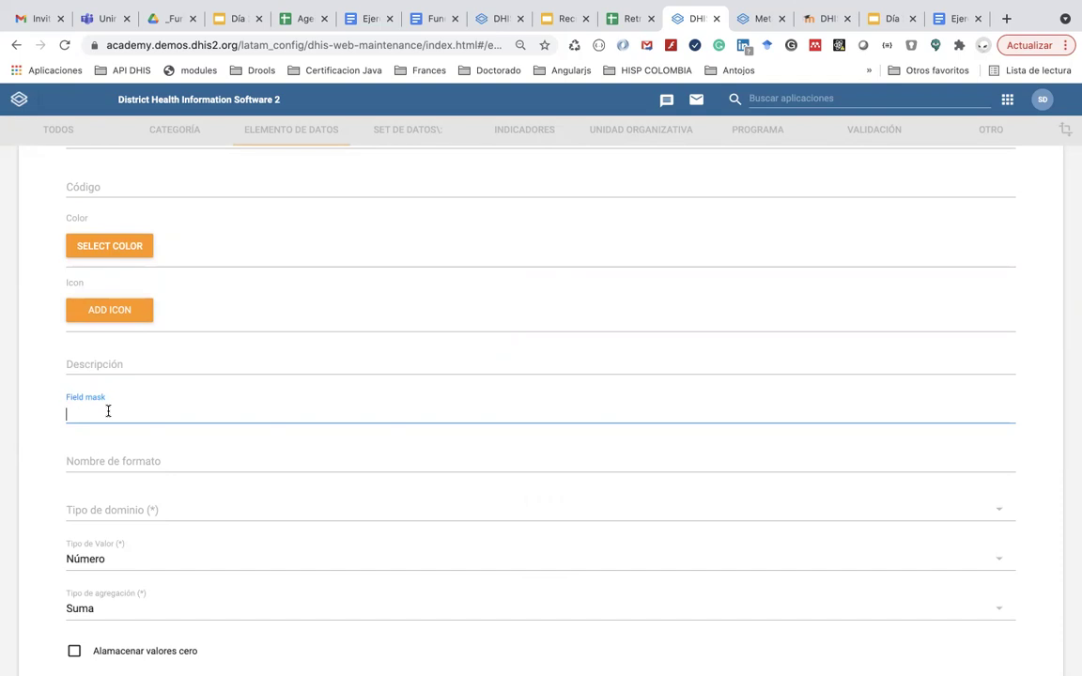
pyautogui.click(98, 459)
pyautogui.scroll(4, 100, 456)
pyautogui.scroll(-4, 100, 460)
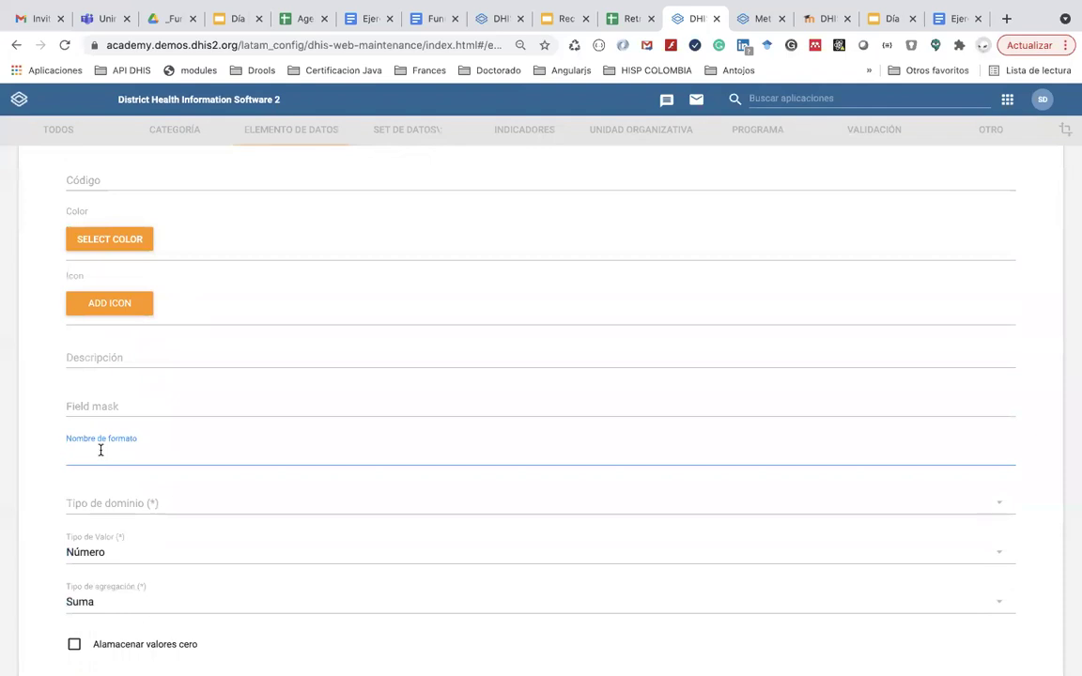
pyautogui.write('M')
pyautogui.press('BackSpace')
pyautogui.write('Número de')
pyautogui.scroll(2, 541, 376)
pyautogui.scroll(-3, 541, 376)
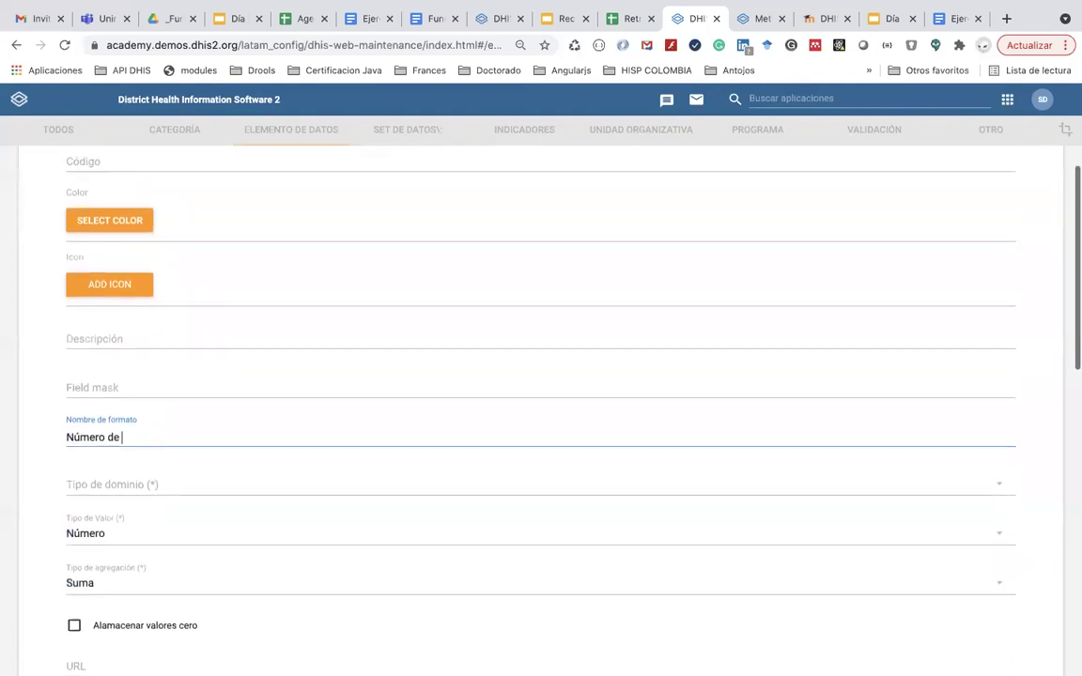
pyautogui.write('b')
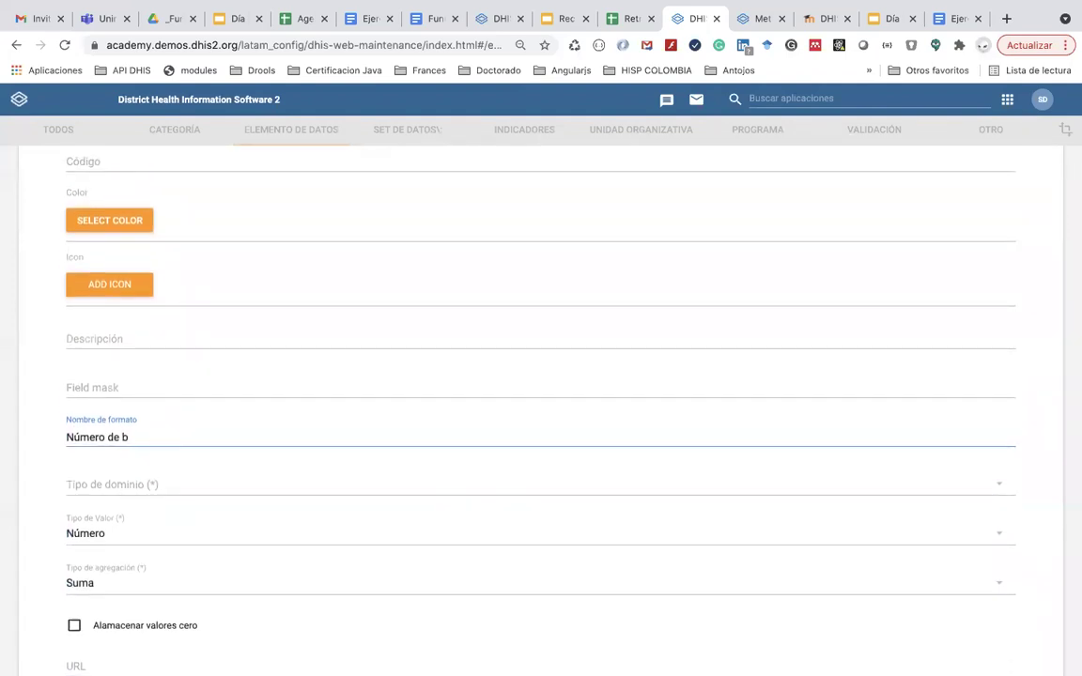
pyautogui.write('iológicos aplicados')
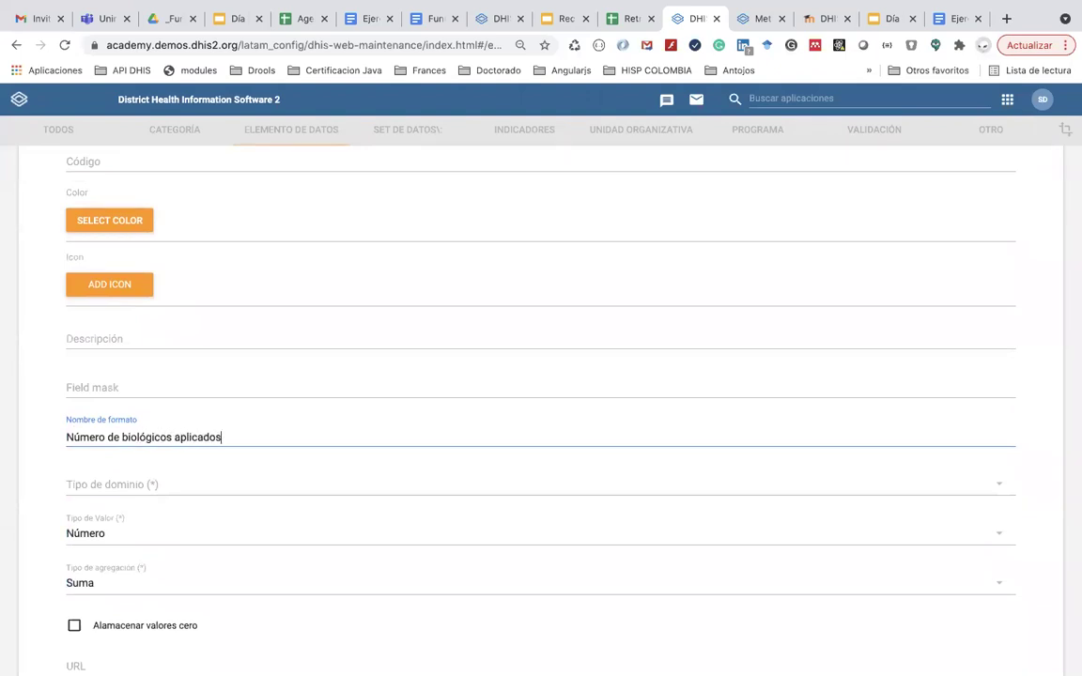
# - Set the data element's domain type to Agregar
pyautogui.click(117, 487)
pyautogui.click(43, 436)
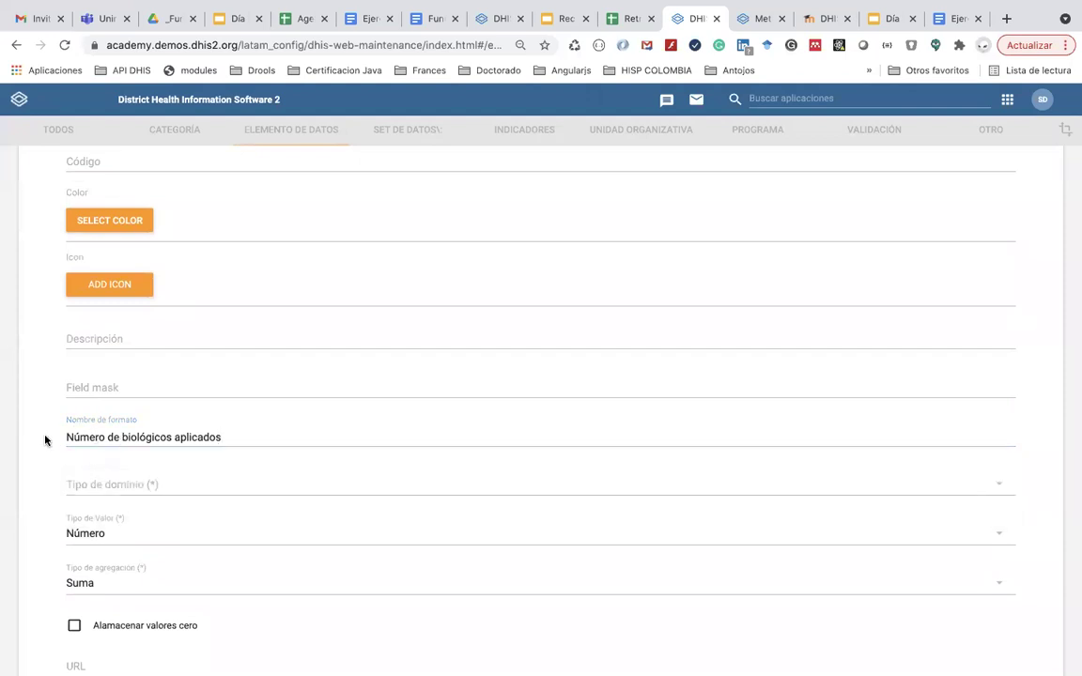
pyautogui.scroll(-1, 95, 474)
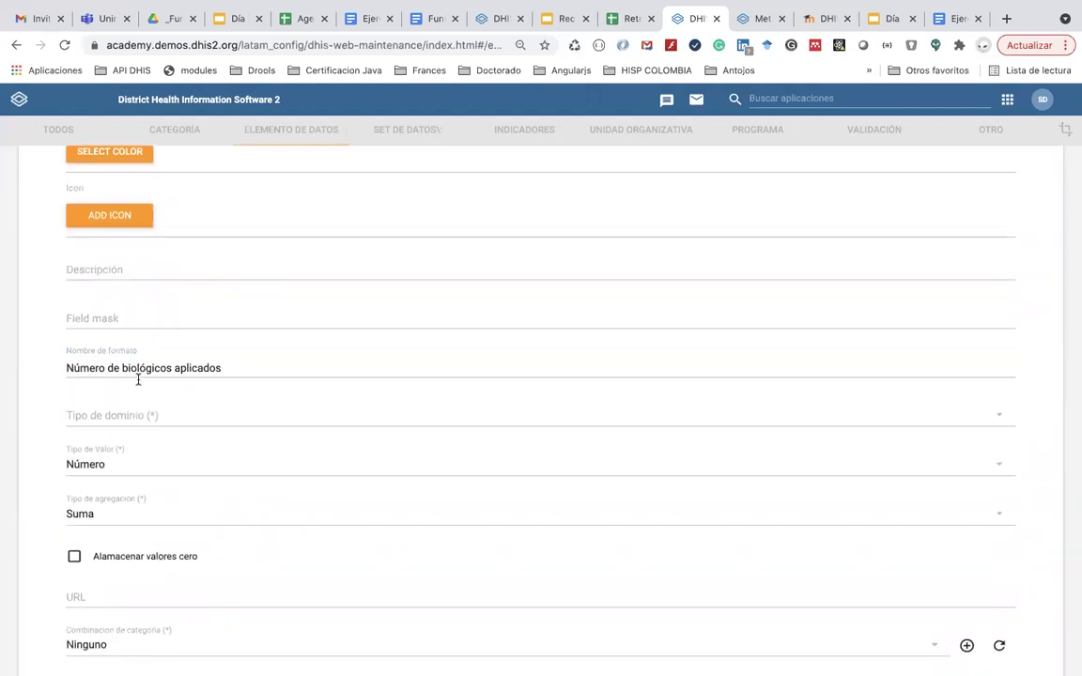
pyautogui.click(138, 414)
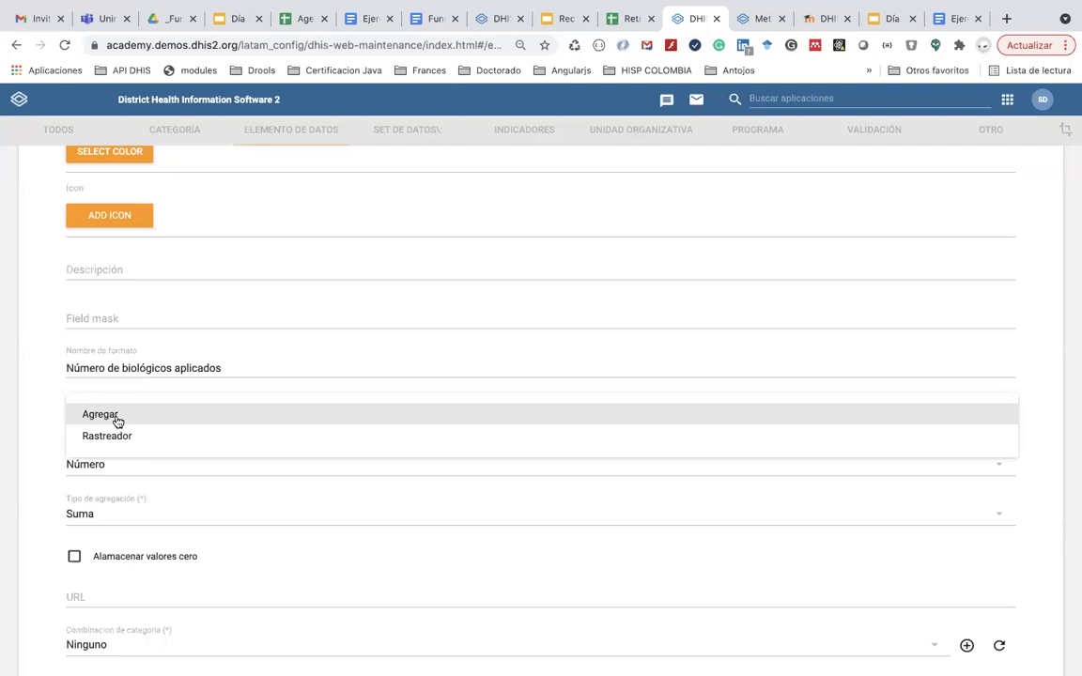
pyautogui.click(41, 398)
pyautogui.click(86, 415)
pyautogui.click(110, 416)
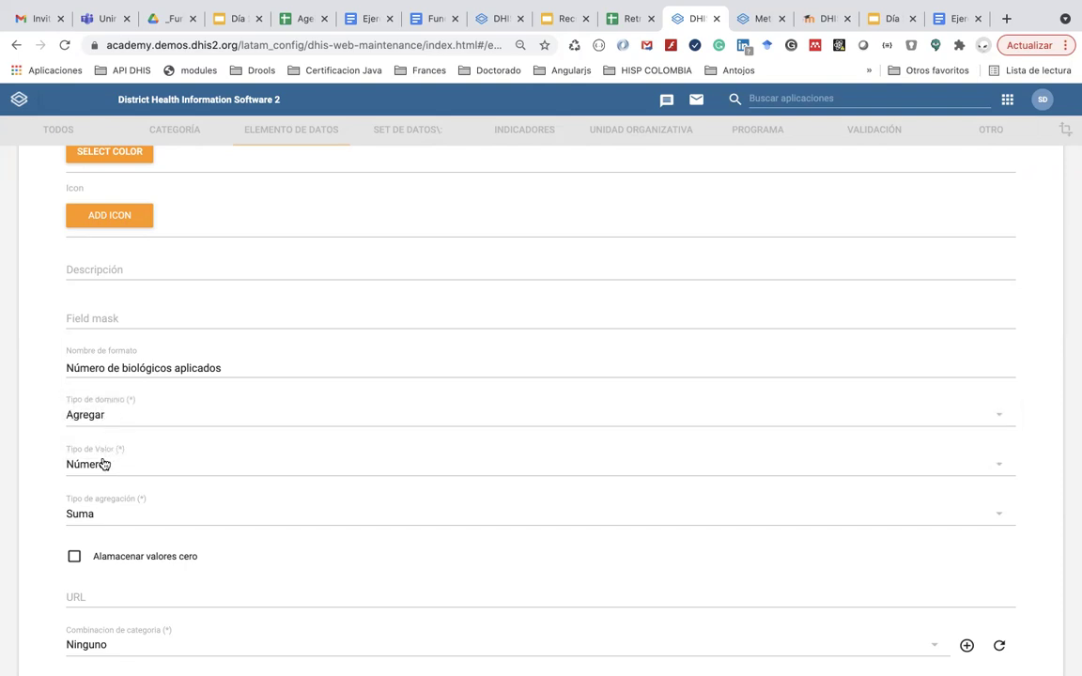
# - Set the value type to Entero positivo o cero and enable storing zero values
pyautogui.scroll(-2, 104, 471)
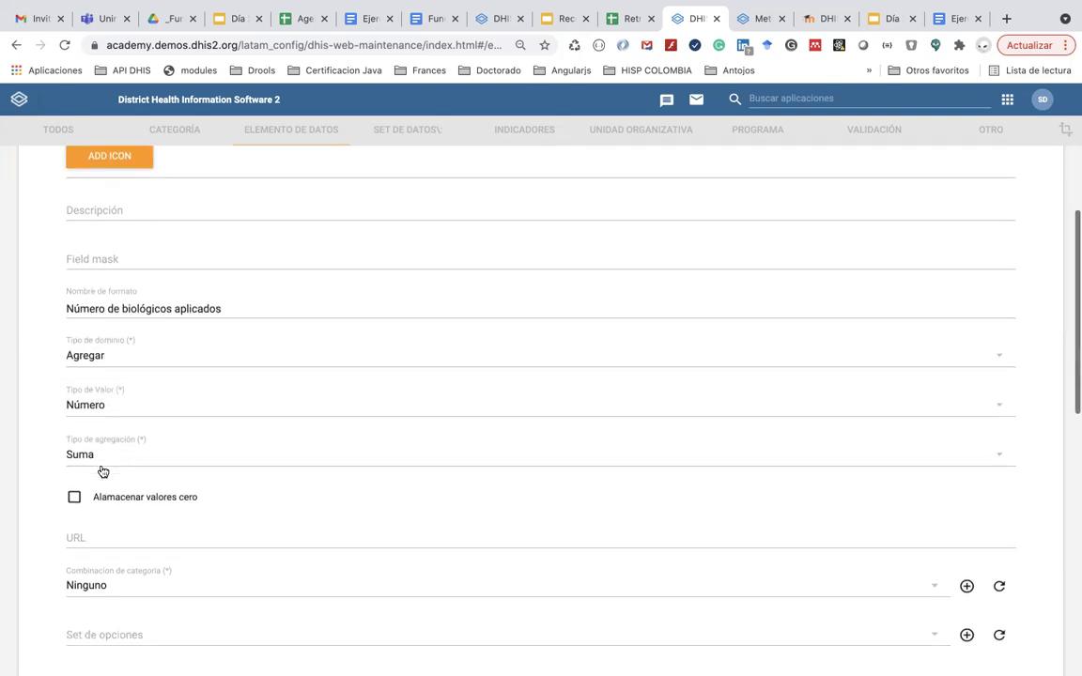
pyautogui.click(101, 391)
pyautogui.scroll(2, 146, 178)
pyautogui.scroll(6, 146, 179)
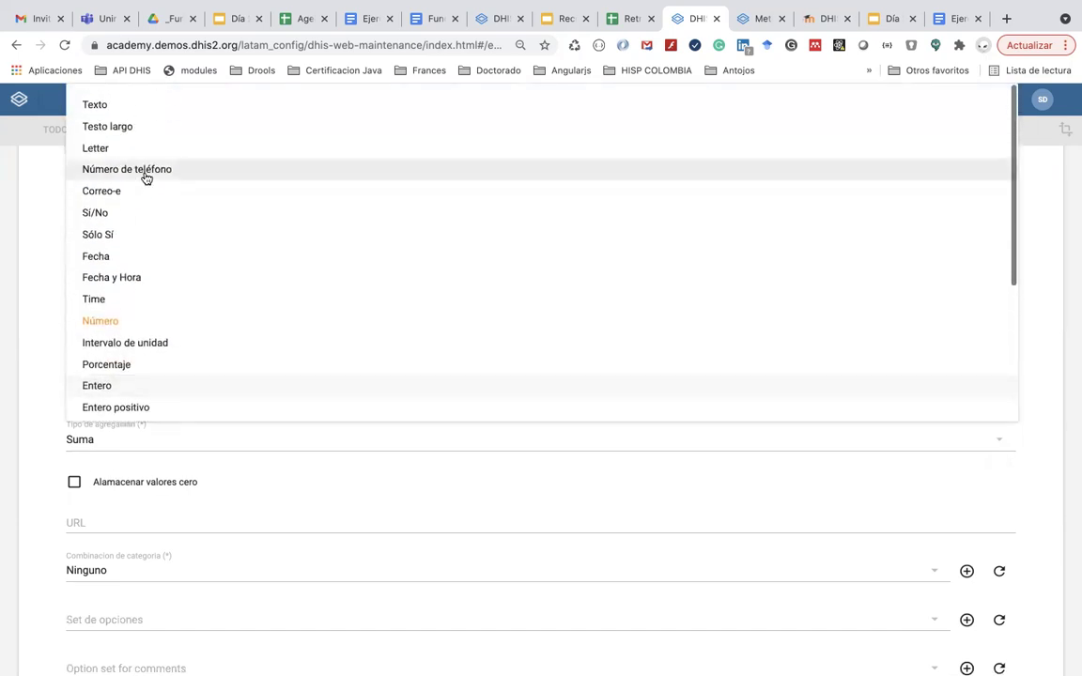
pyautogui.scroll(-5, 136, 210)
pyautogui.scroll(-3, 114, 379)
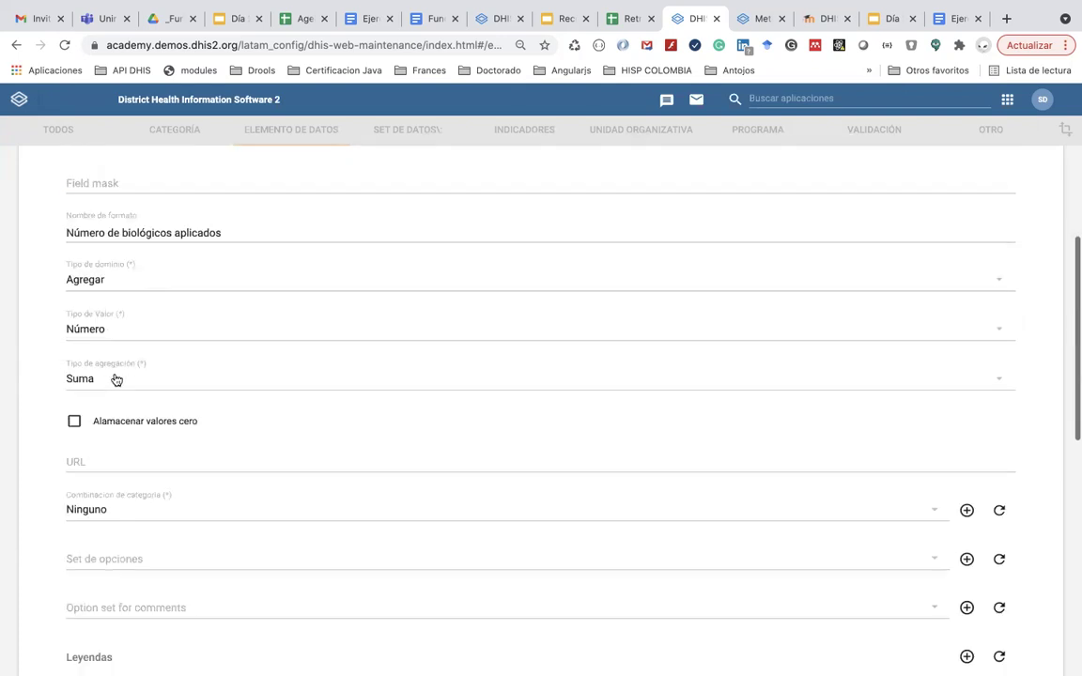
pyautogui.scroll(1, 113, 243)
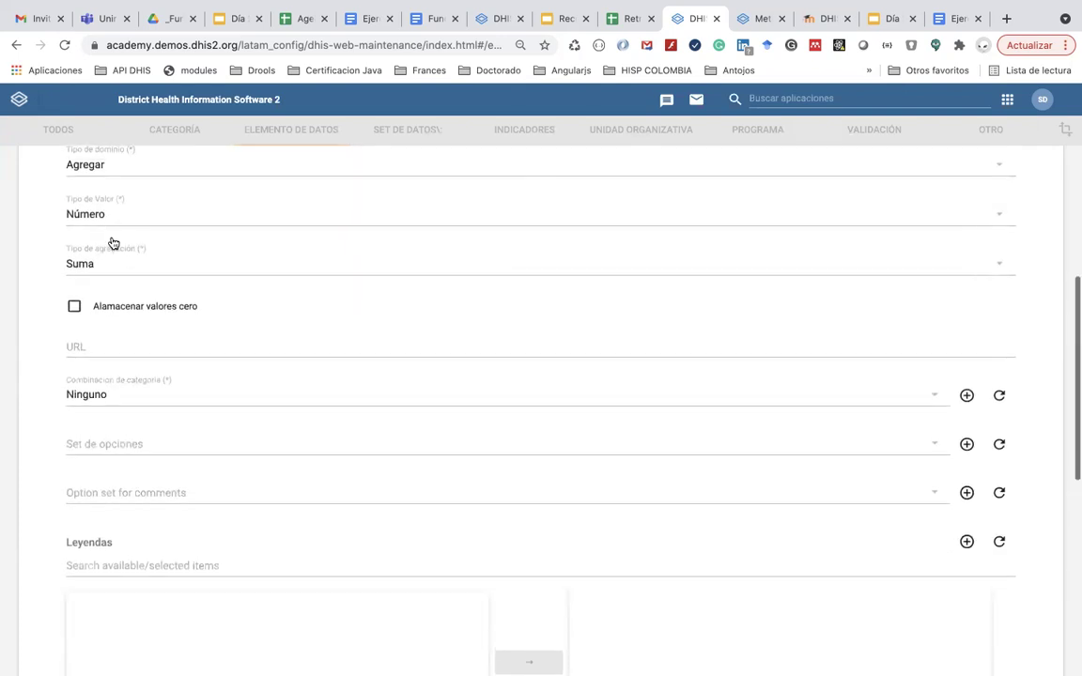
pyautogui.click(111, 217)
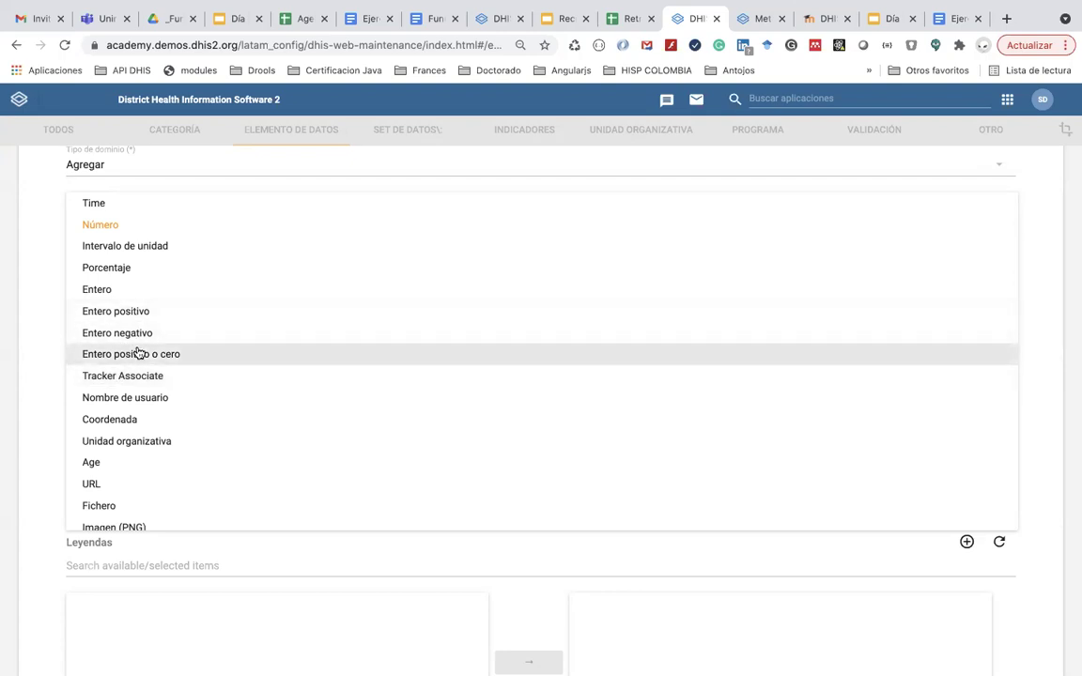
pyautogui.click(138, 353)
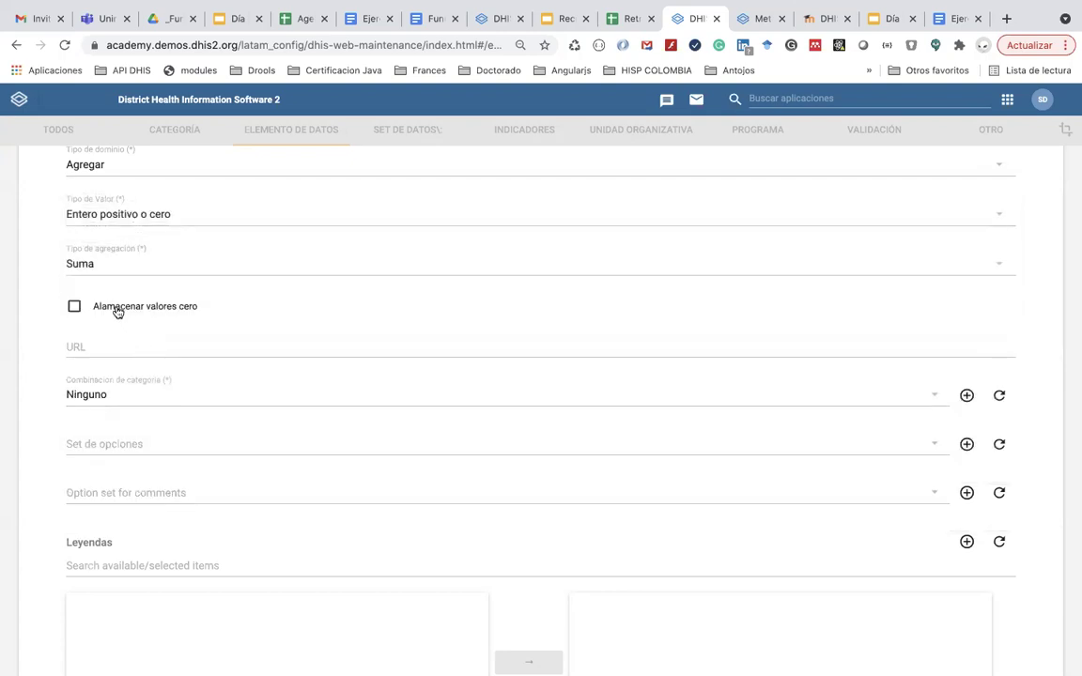
pyautogui.click(117, 312)
# - Review the available value types and the remaining form fields, keeping the chosen value type
pyautogui.scroll(2, 117, 310)
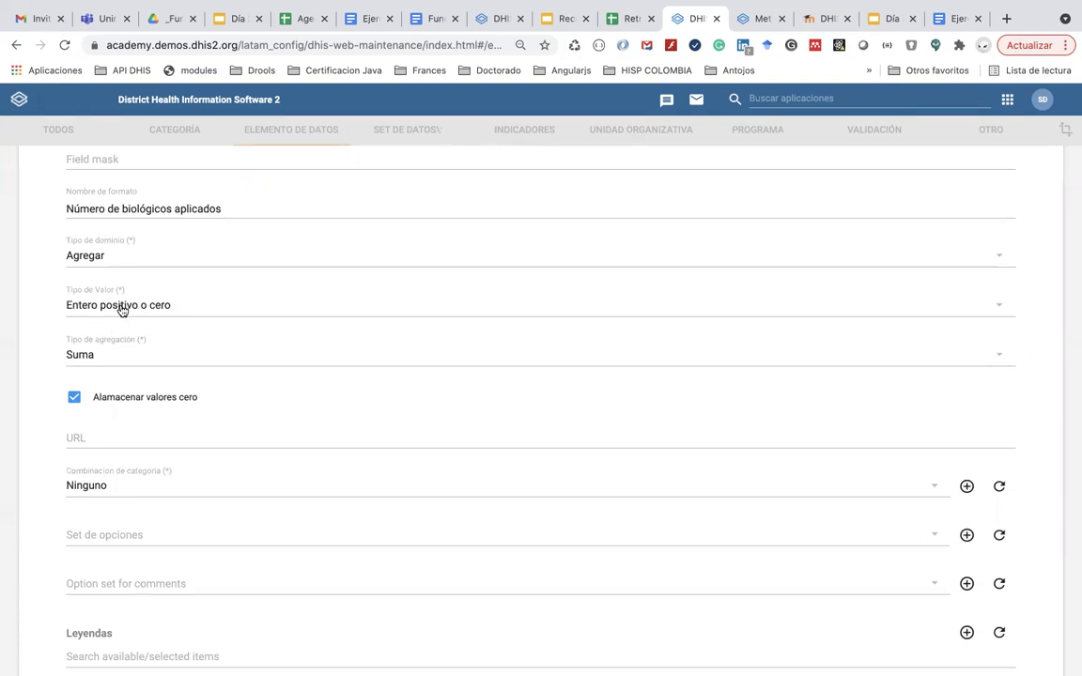
pyautogui.click(123, 310)
pyautogui.scroll(-3, 128, 415)
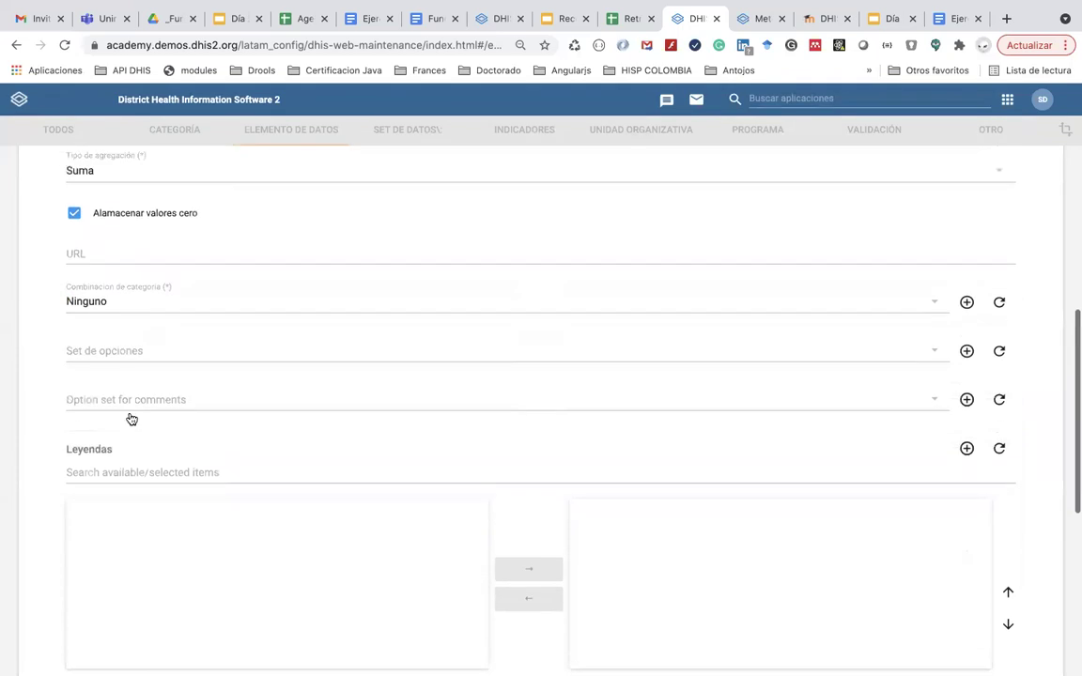
pyautogui.scroll(5, 131, 419)
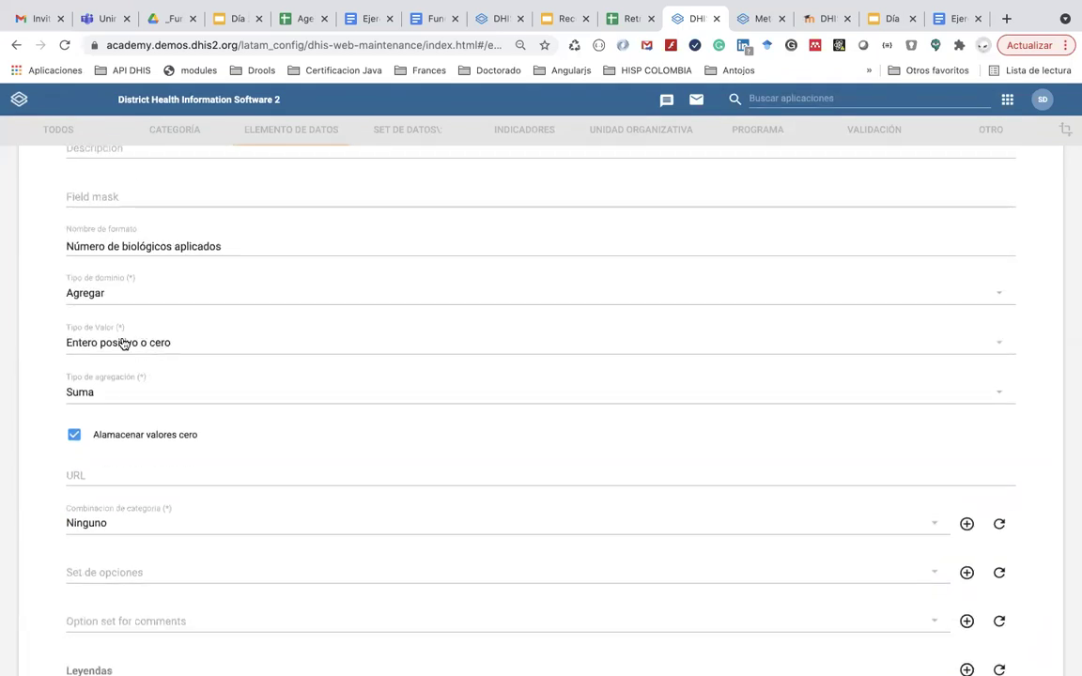
pyautogui.click(122, 344)
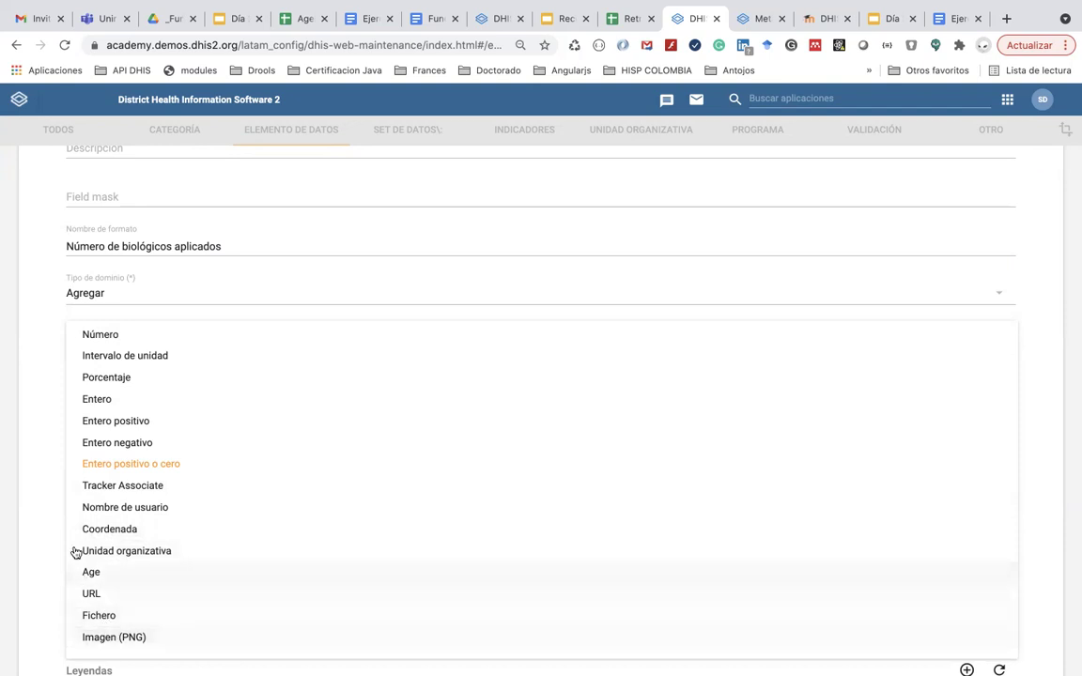
pyautogui.click(40, 464)
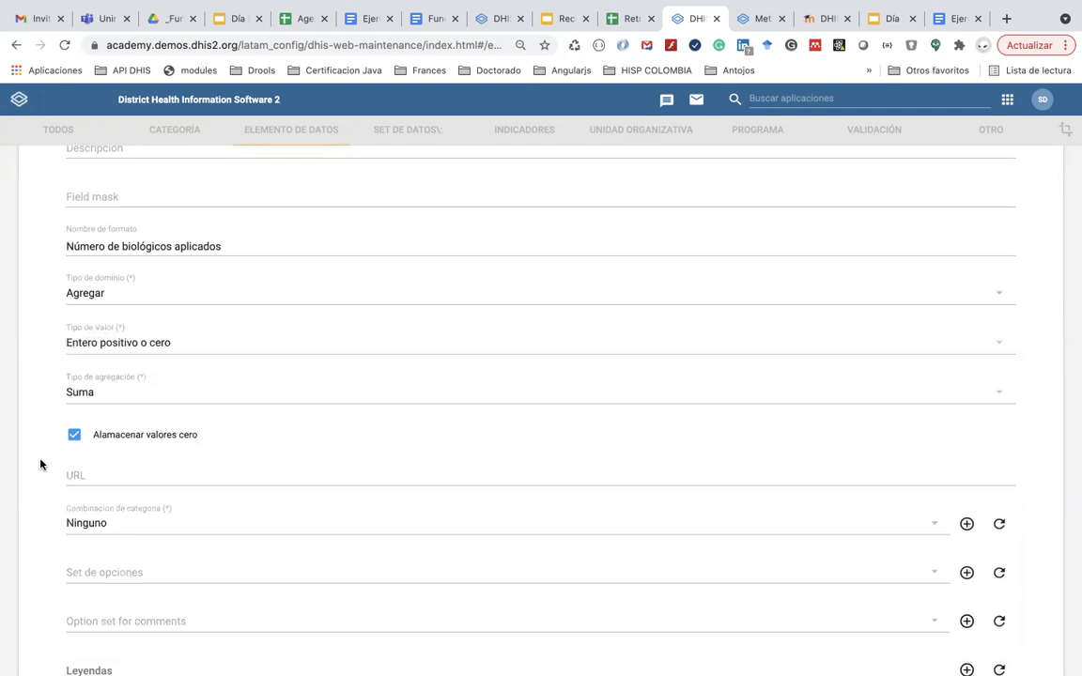
# - Set the data element's category combination to Grupos Edad / Fabricantes Vacunas
pyautogui.scroll(-3, 40, 464)
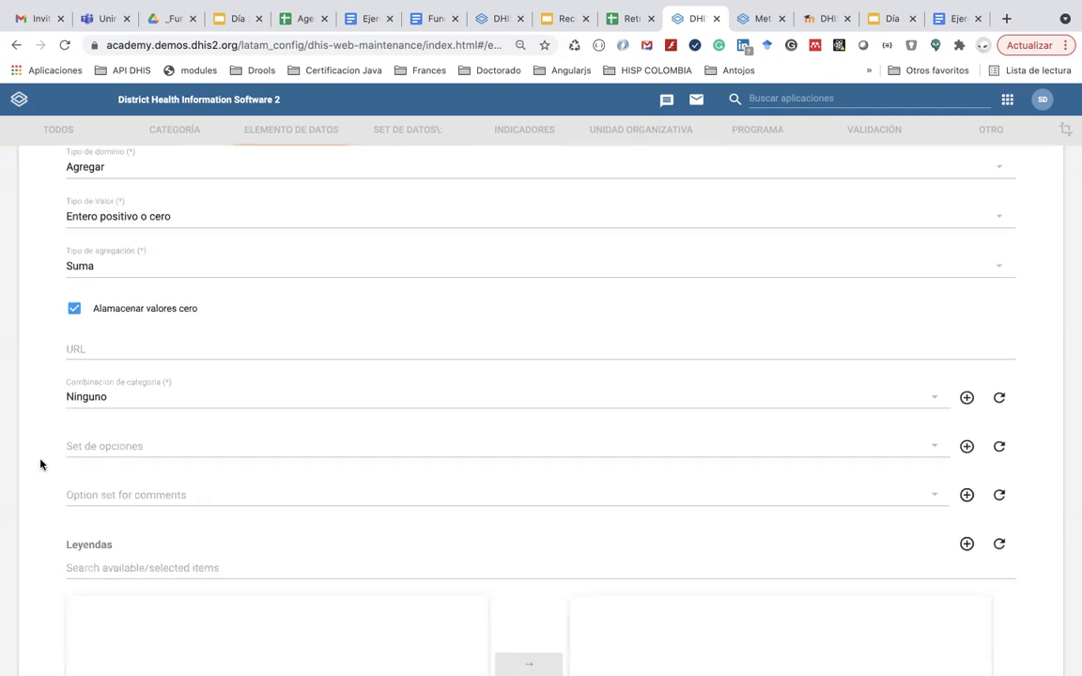
pyautogui.scroll(-2, 40, 464)
pyautogui.click(111, 322)
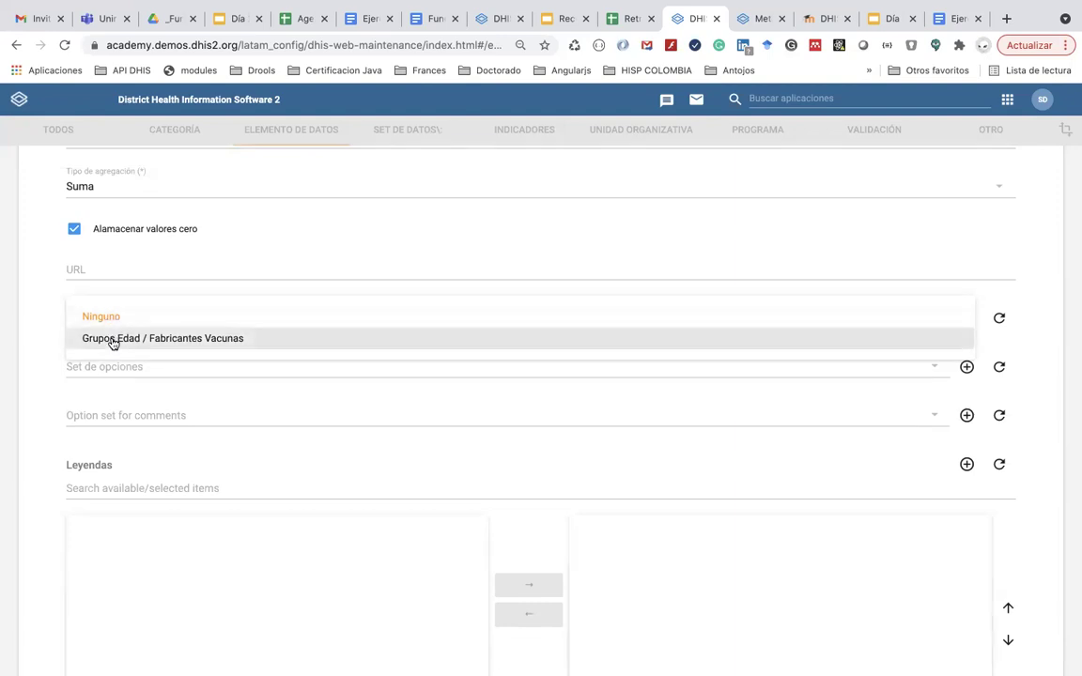
pyautogui.click(112, 340)
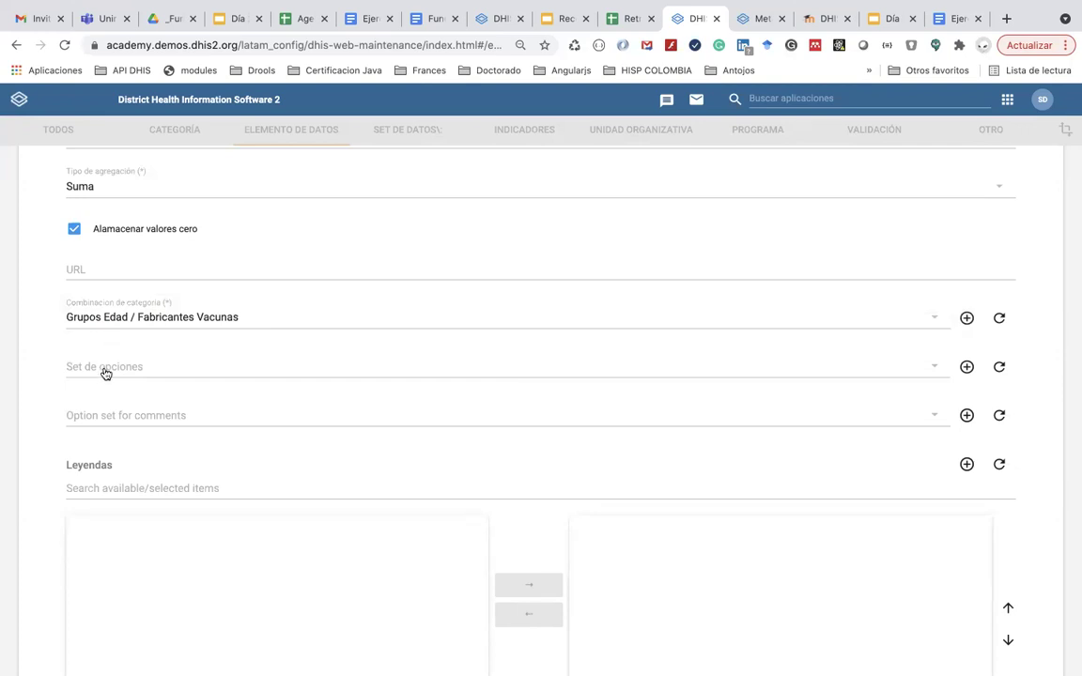
# - Examine the available option sets, the legends section and the aggregation levels of the data element without assigning any
pyautogui.click(106, 370)
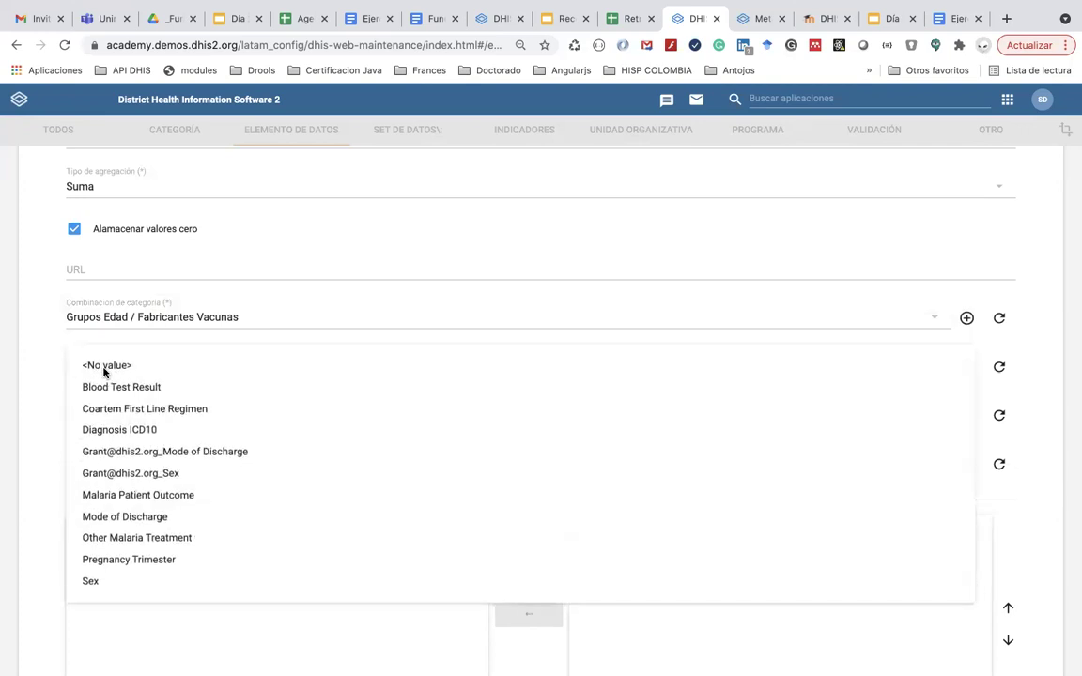
pyautogui.click(43, 353)
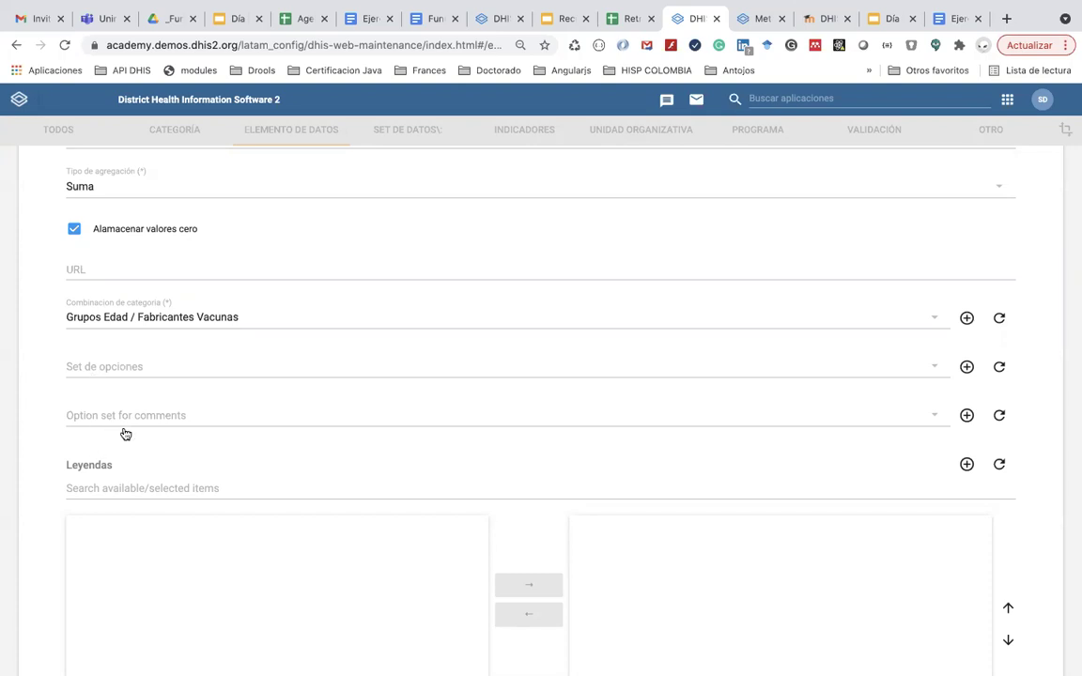
pyautogui.scroll(-2, 125, 434)
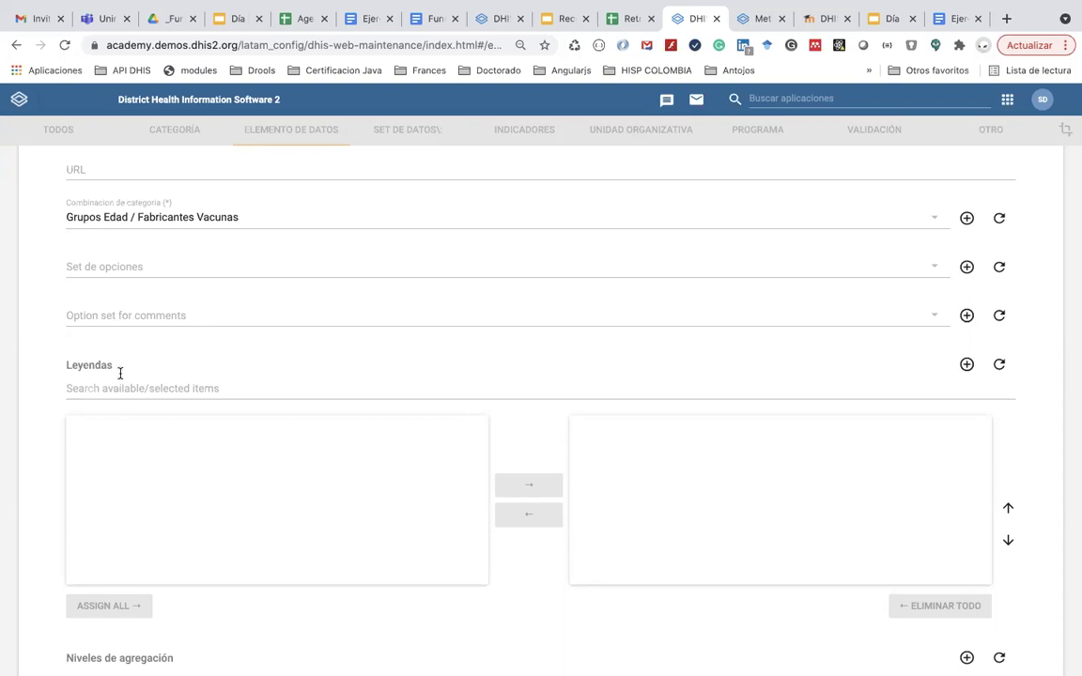
pyautogui.scroll(-3, 113, 455)
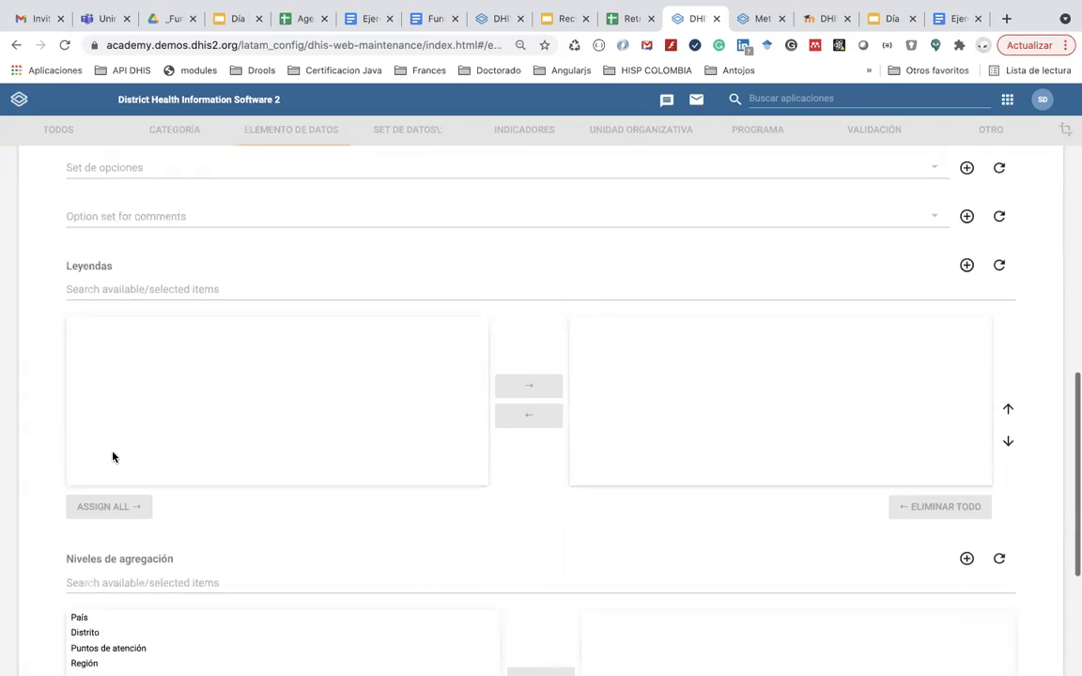
pyautogui.scroll(3, 113, 456)
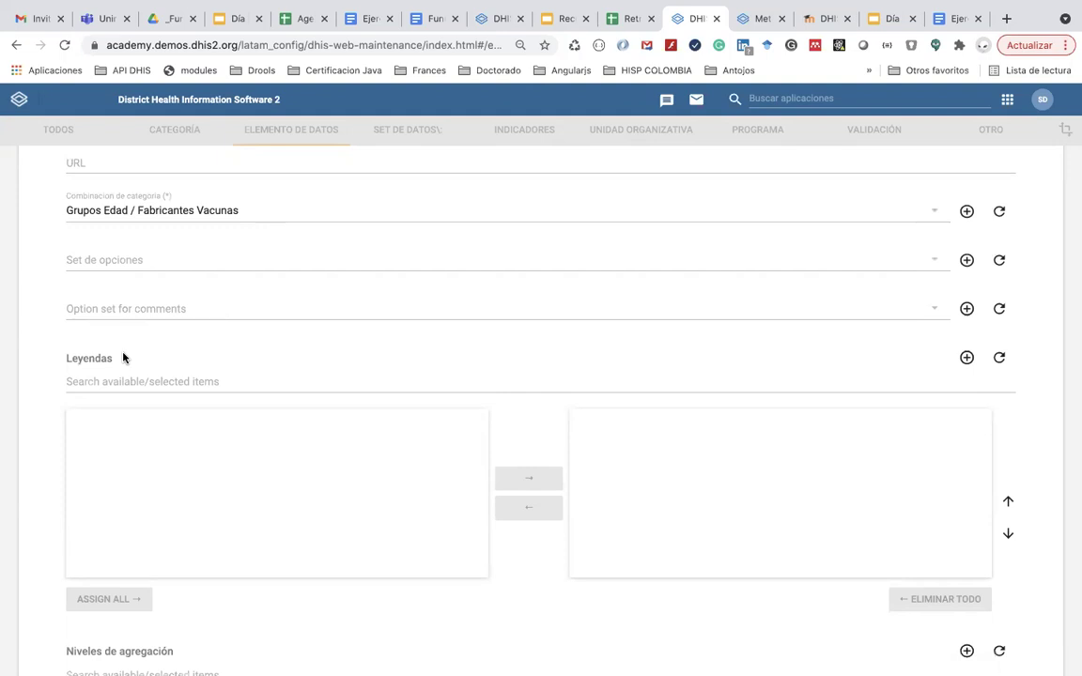
pyautogui.scroll(-1, 106, 453)
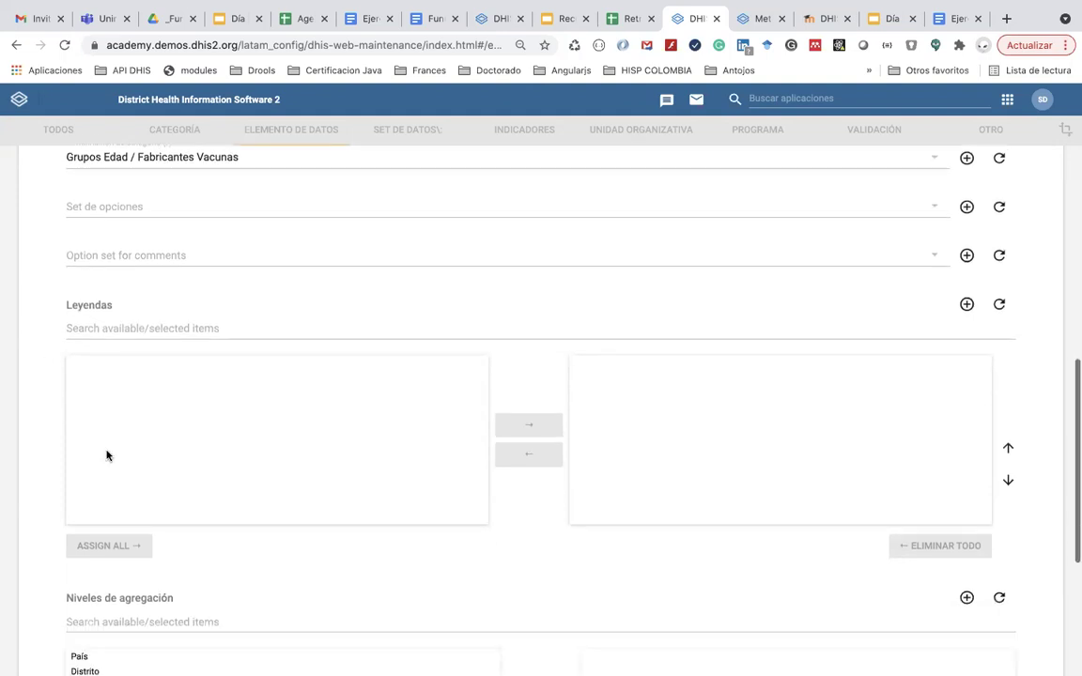
pyautogui.scroll(-3, 106, 456)
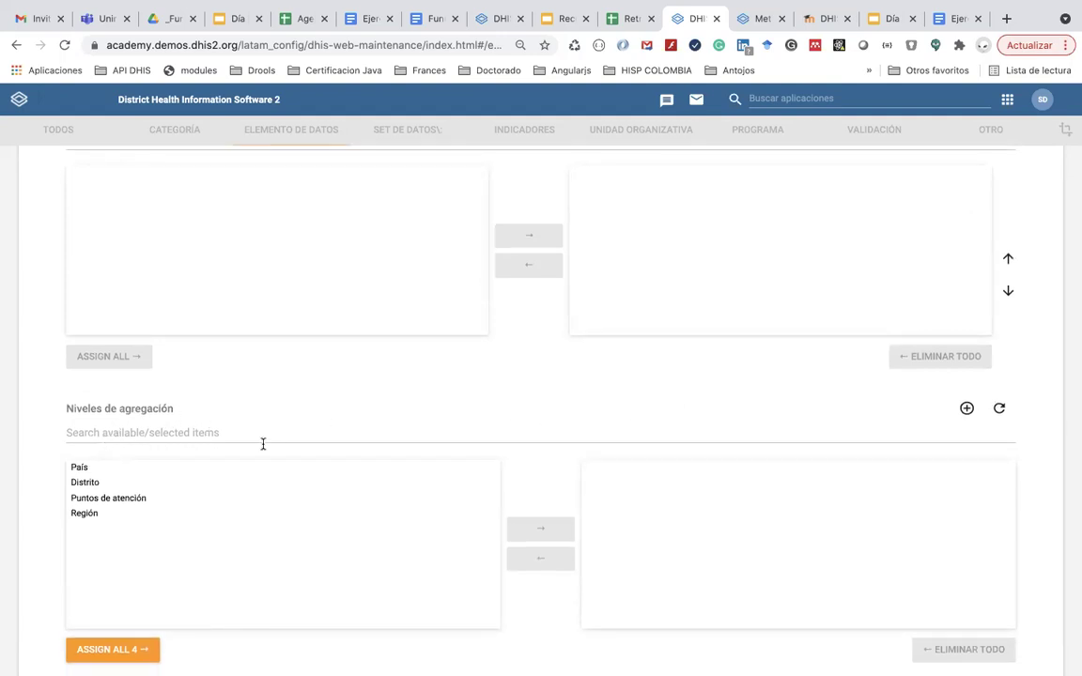
pyautogui.click(218, 427)
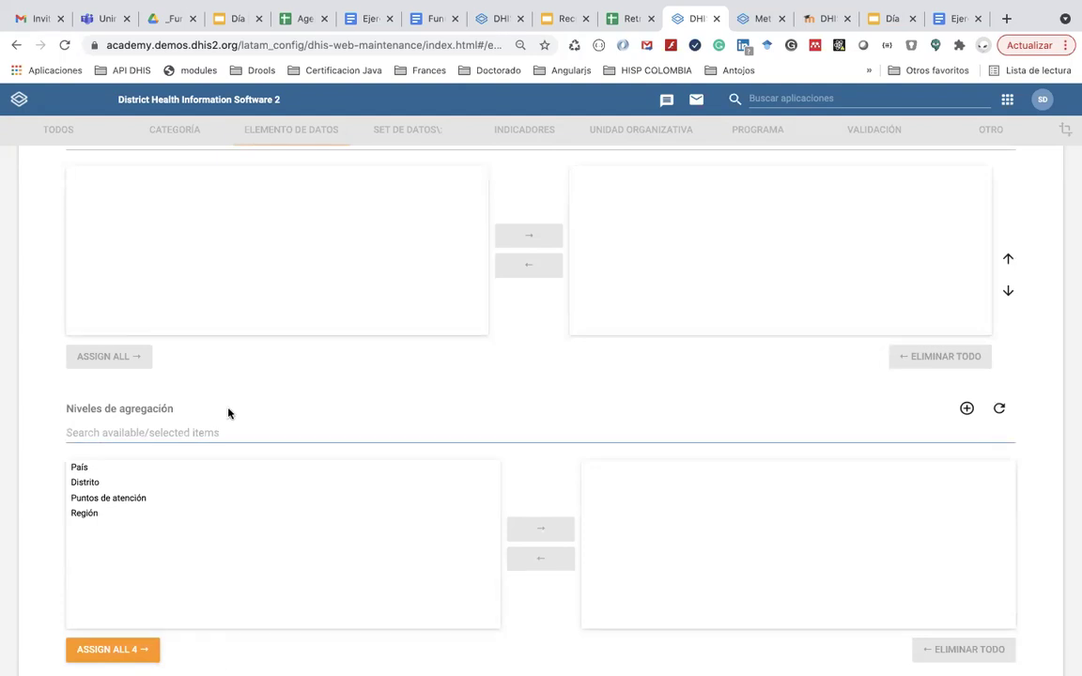
# - Review the form name, domain type, value type and aggregation type settings of the data element
pyautogui.scroll(5, 228, 414)
pyautogui.scroll(2, 228, 413)
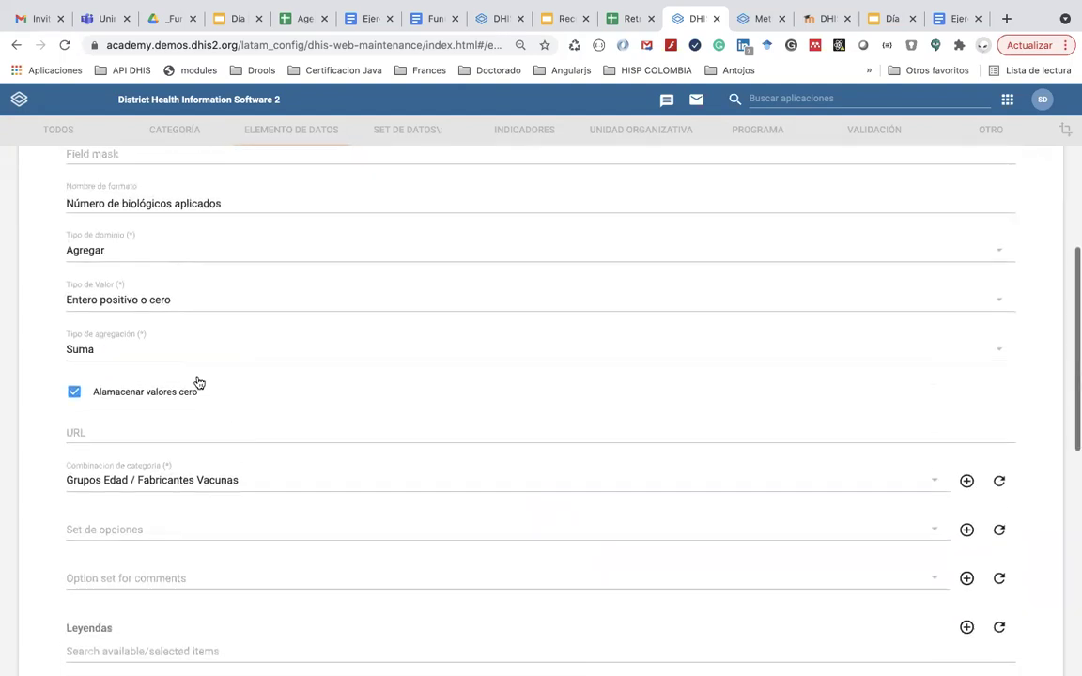
pyautogui.click(119, 352)
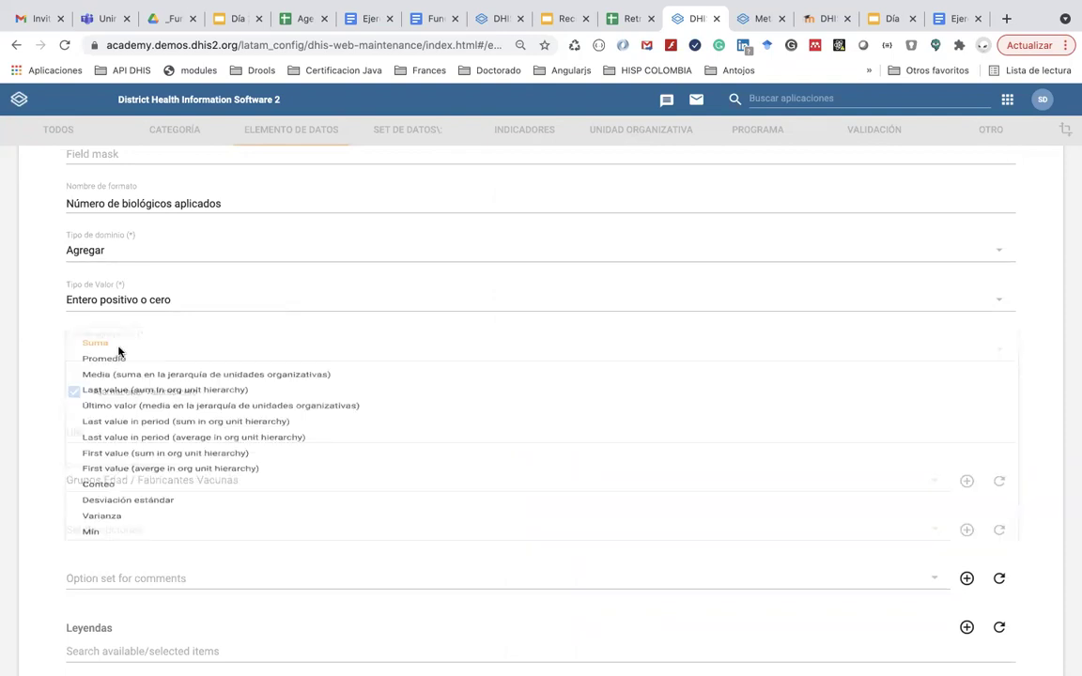
pyautogui.click(51, 346)
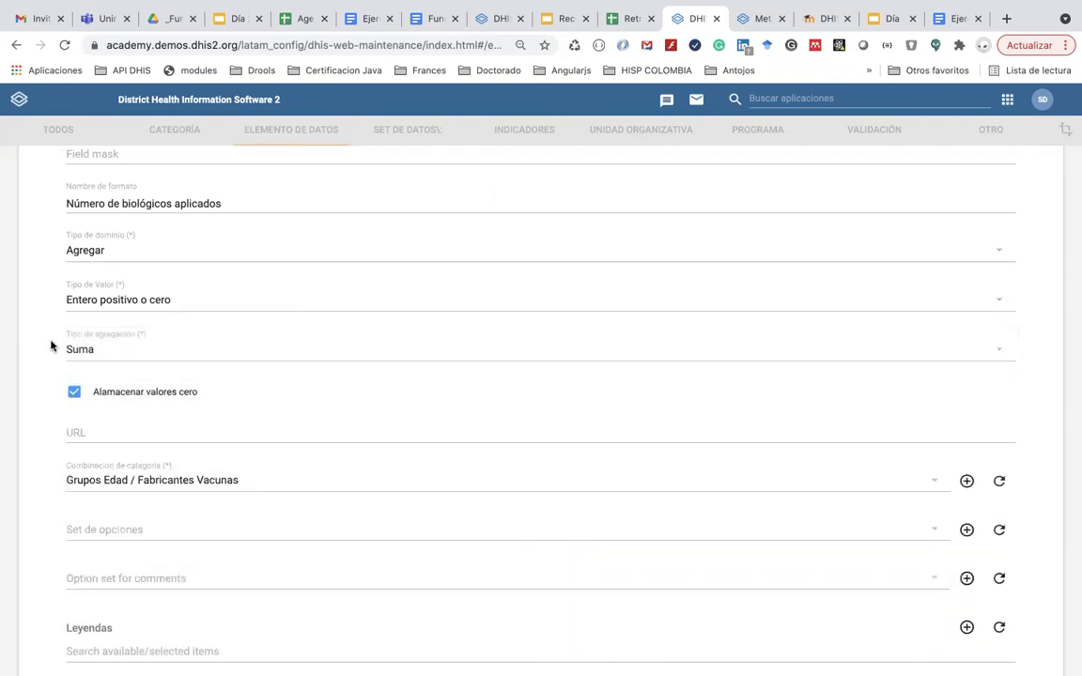
pyautogui.scroll(2, 51, 347)
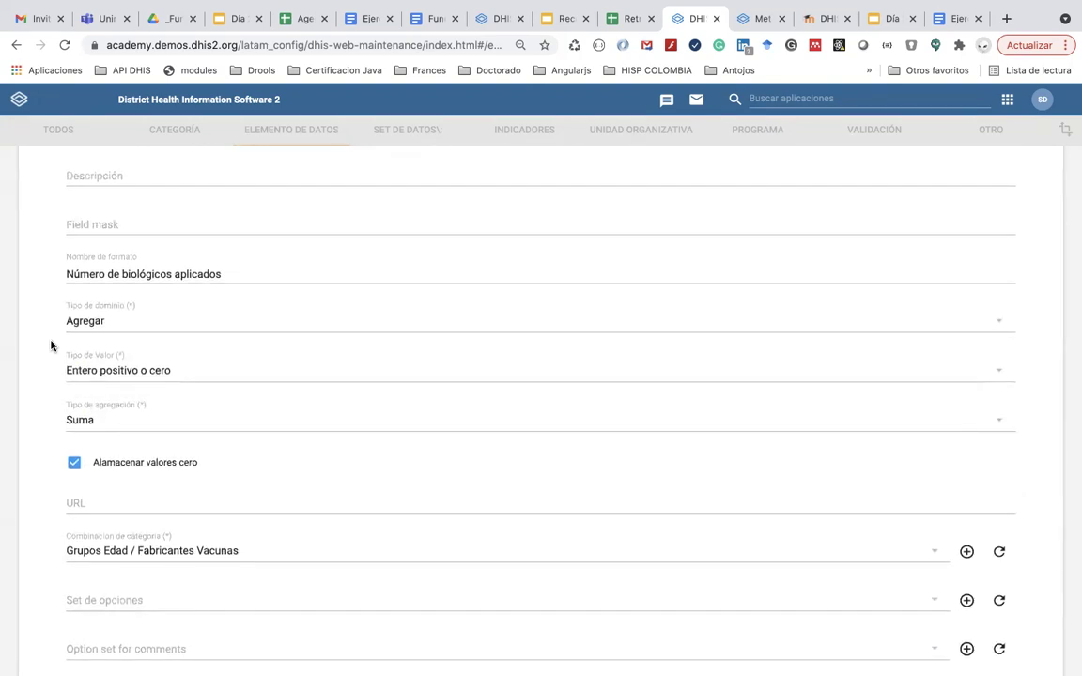
pyautogui.scroll(2, 50, 346)
pyautogui.scroll(-2, 65, 375)
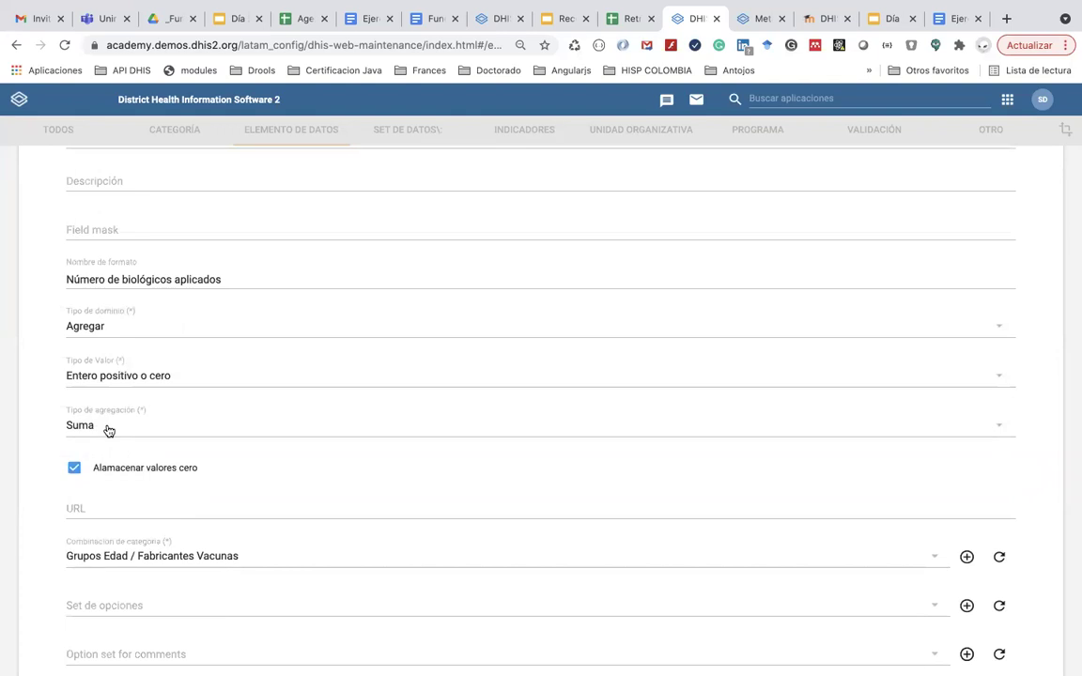
pyautogui.scroll(5, 108, 430)
pyautogui.scroll(-1, 106, 430)
pyautogui.scroll(-5, 106, 429)
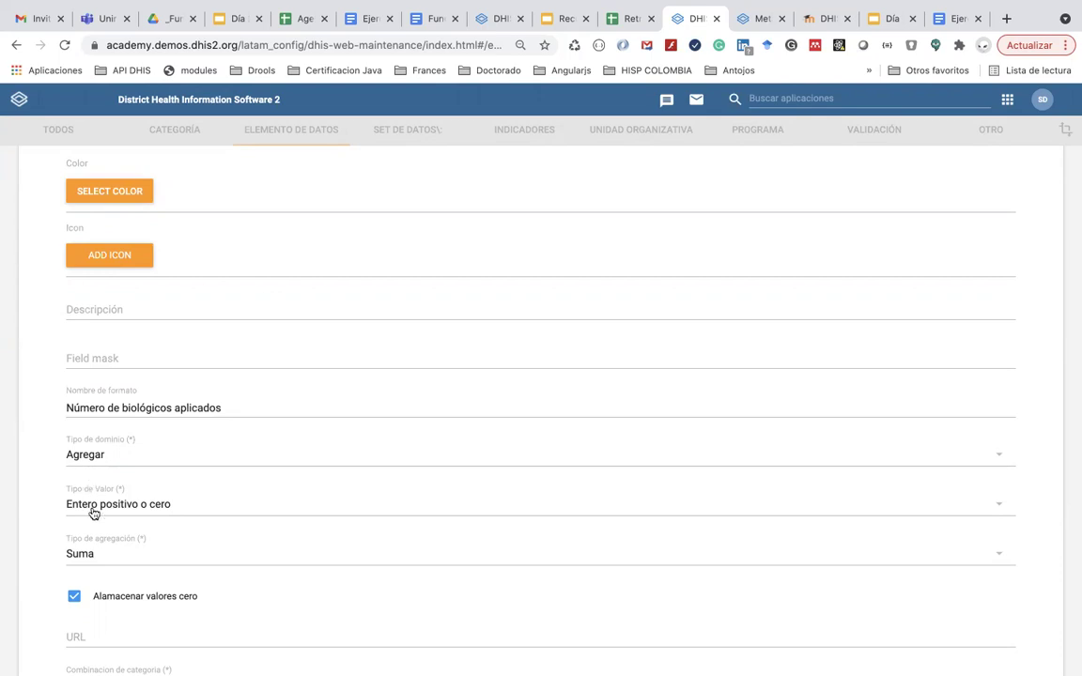
pyautogui.scroll(-3, 91, 554)
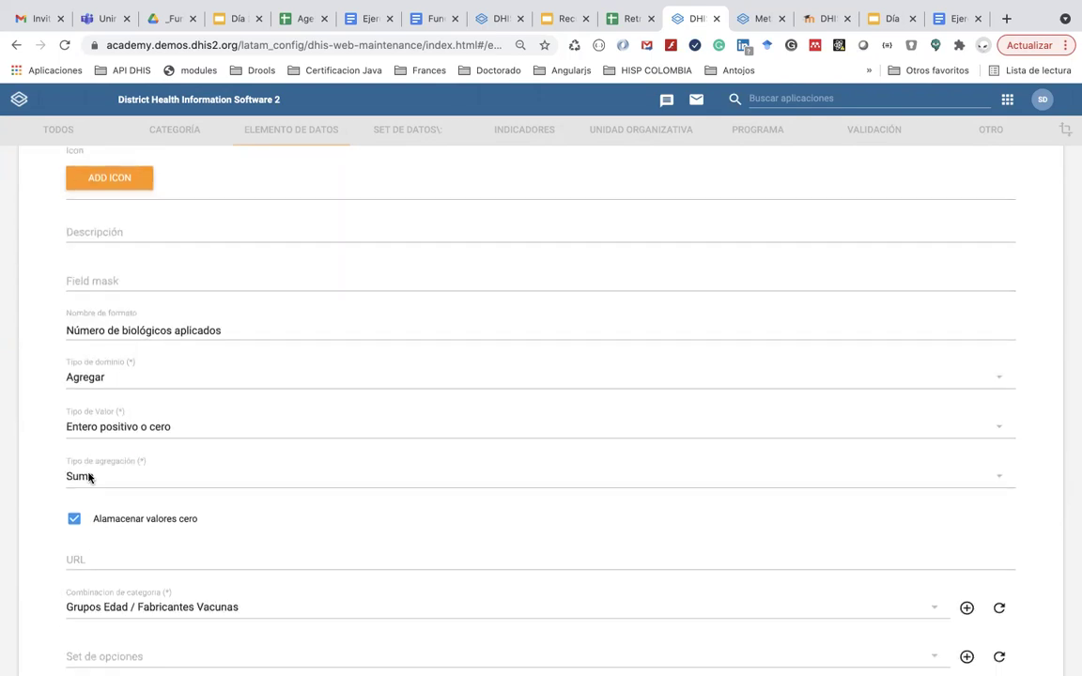
# - Examine the available aggregation types and keep Suma as the data element's aggregation type
pyautogui.click(86, 478)
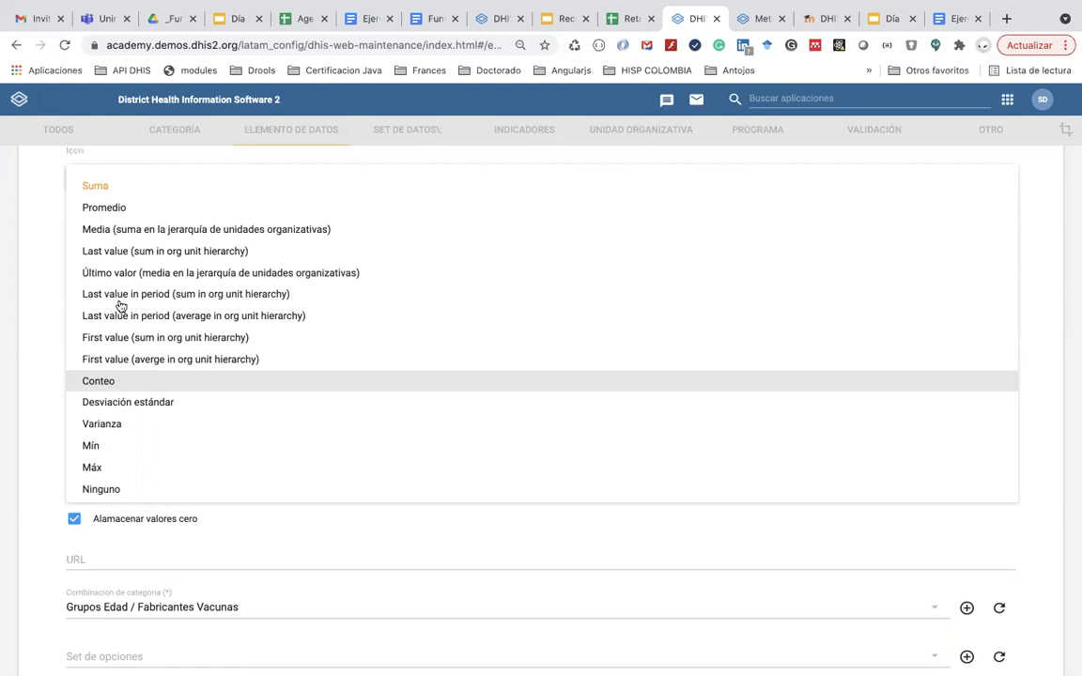
pyautogui.click(123, 185)
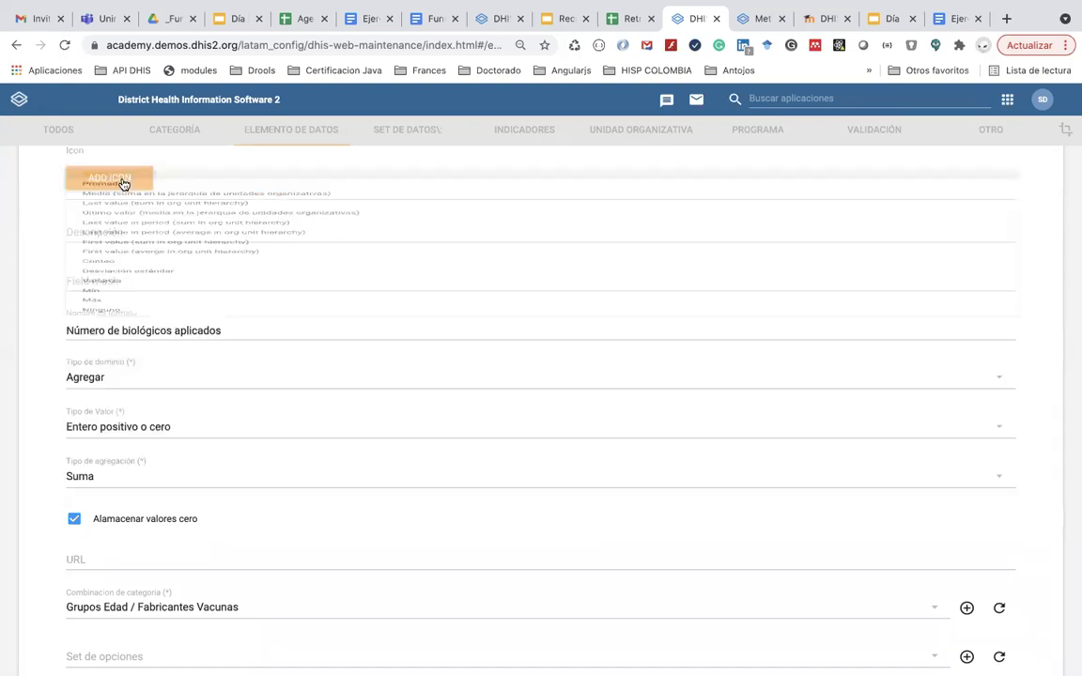
pyautogui.scroll(4, 113, 278)
pyautogui.scroll(-4, 114, 277)
pyautogui.scroll(-3, 113, 275)
pyautogui.scroll(2, 113, 273)
pyautogui.click(109, 269)
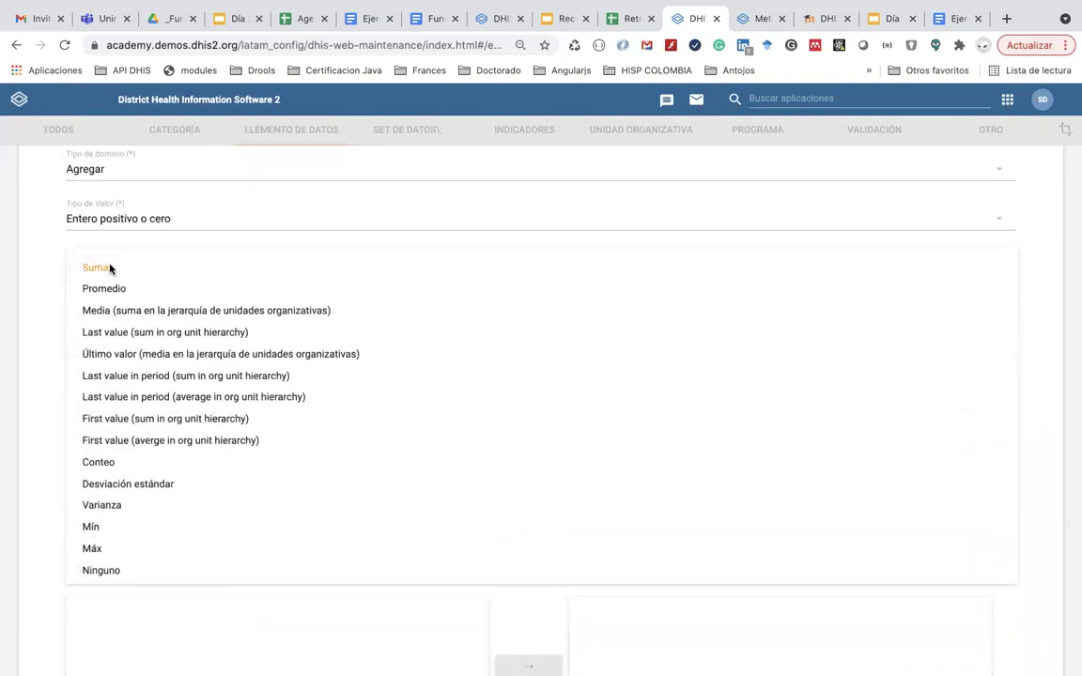
pyautogui.click(46, 352)
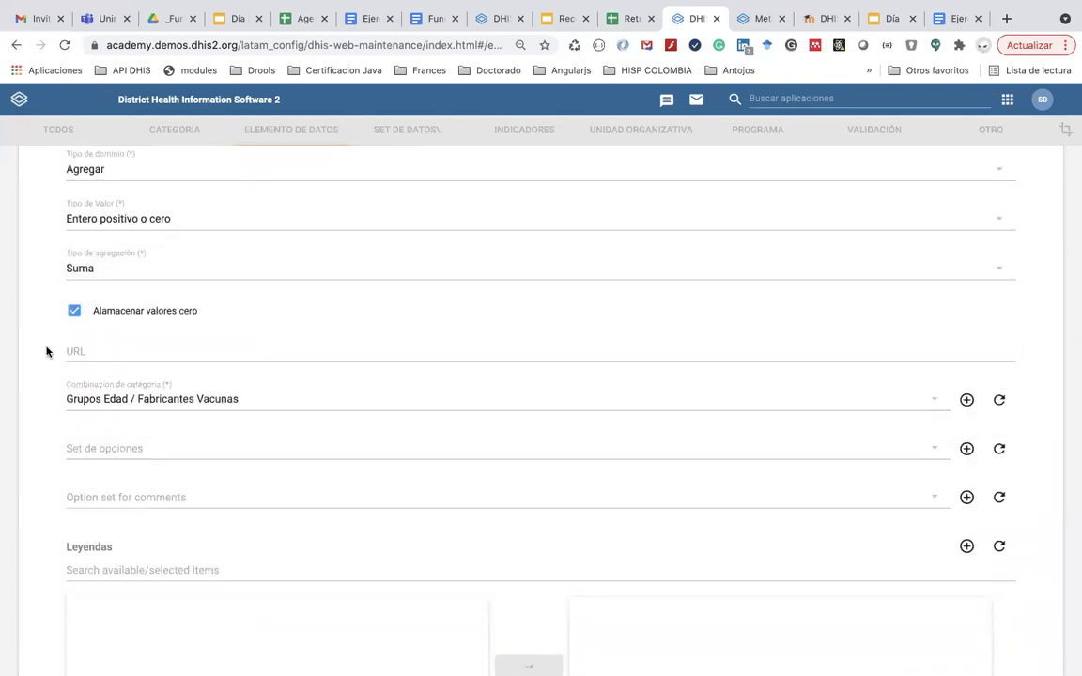
# - Save the "COVAC - Vacunas aplicadas" data element
pyautogui.scroll(-10, 46, 353)
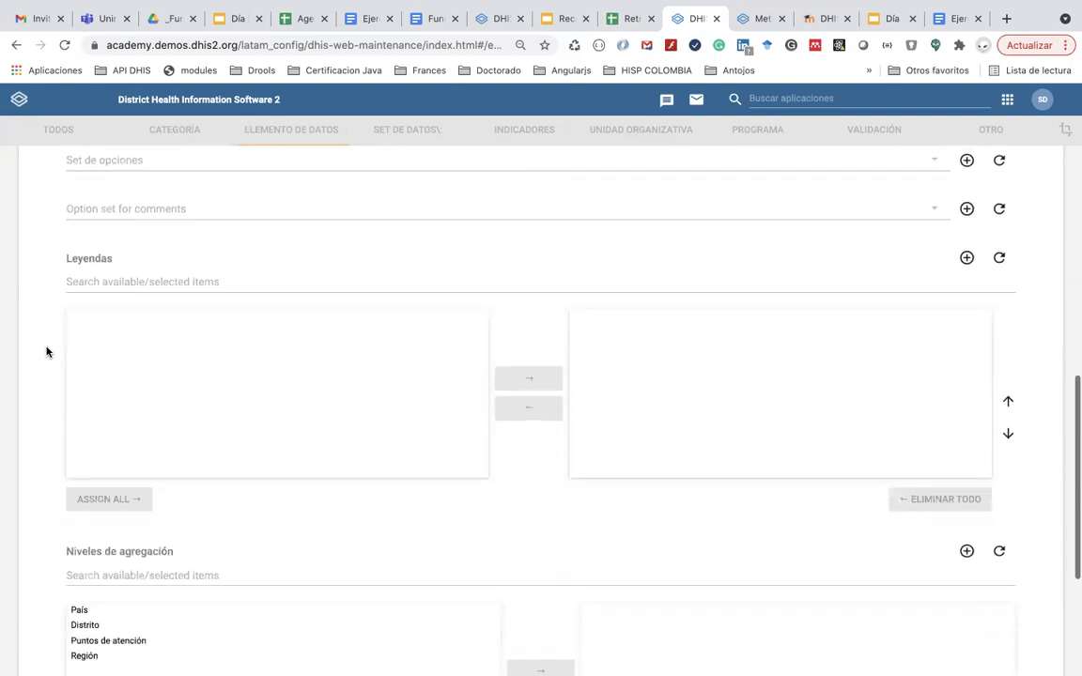
pyautogui.click(101, 569)
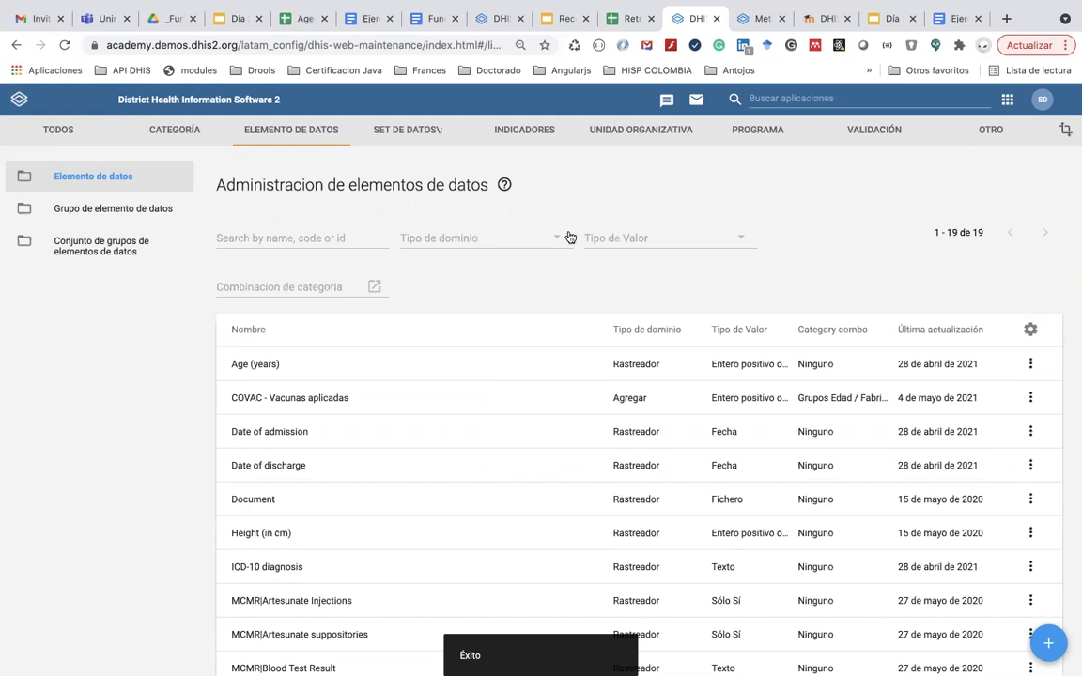
pyautogui.scroll(-5, 807, 415)
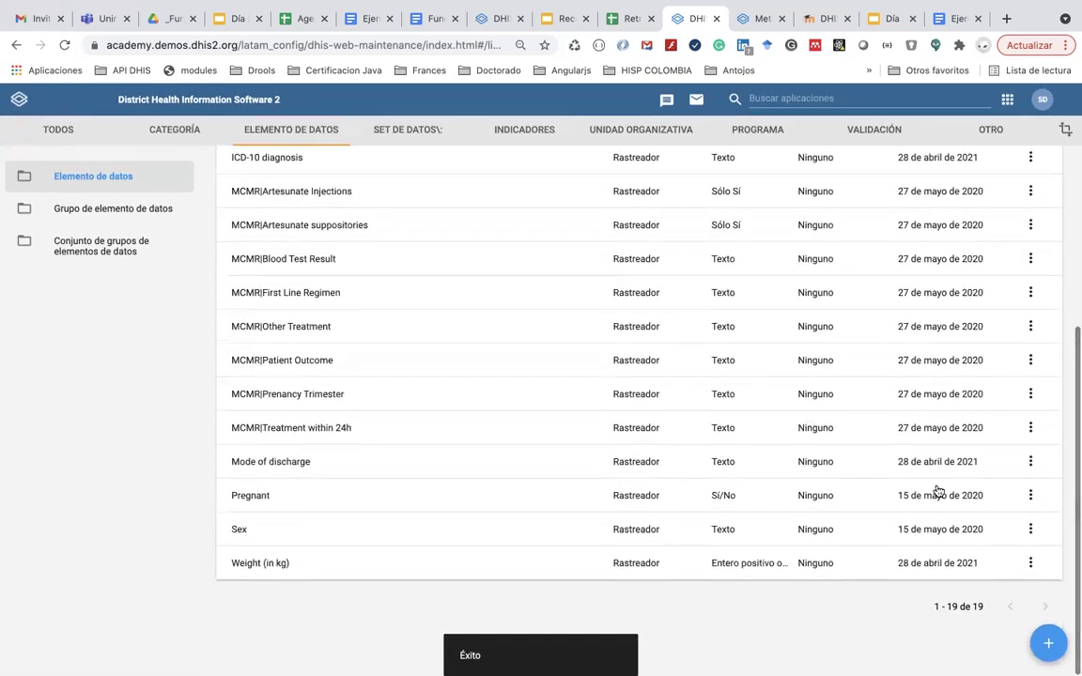
# - Start a new data element and name it "COVAC - Personal médico vacunado"
pyautogui.click(1048, 643)
pyautogui.click(116, 292)
pyautogui.write('COVA')
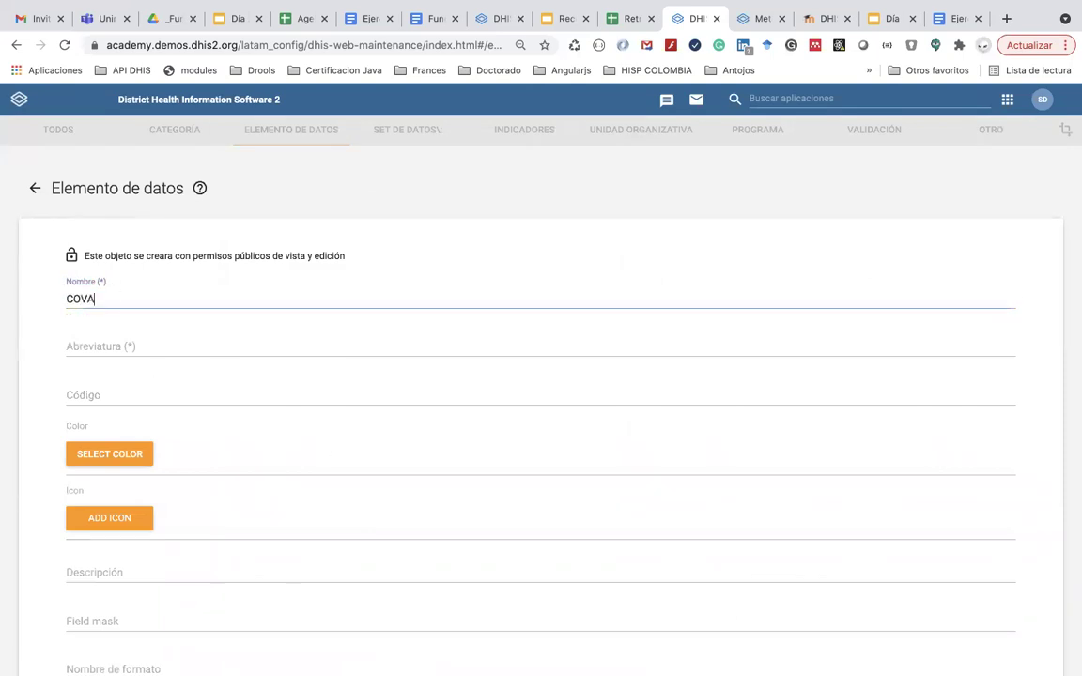
pyautogui.write('C - Perso')
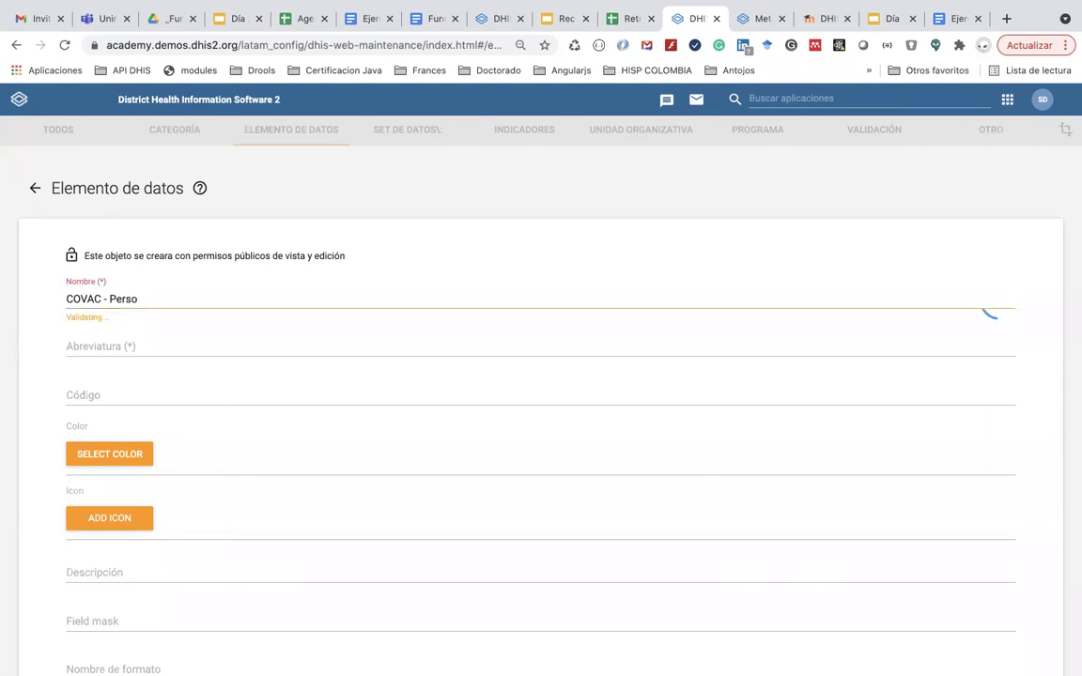
pyautogui.write('nal médico vacunado')
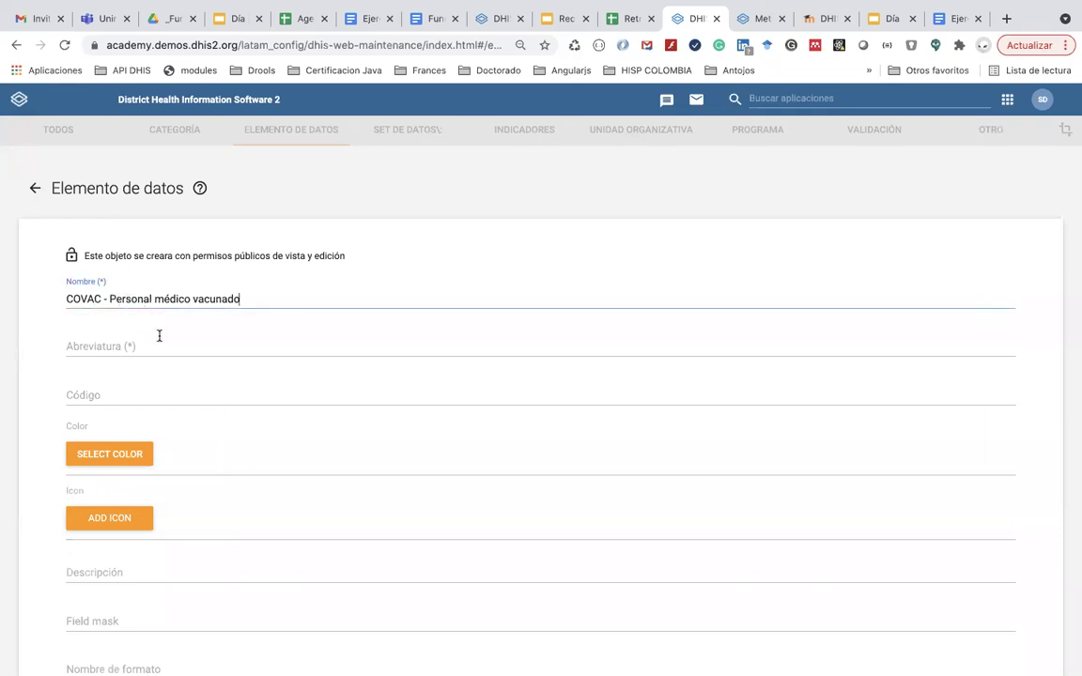
# - Copy the data element's full name into its short name (Abreviatura)
pyautogui.tripleClick(240, 298)
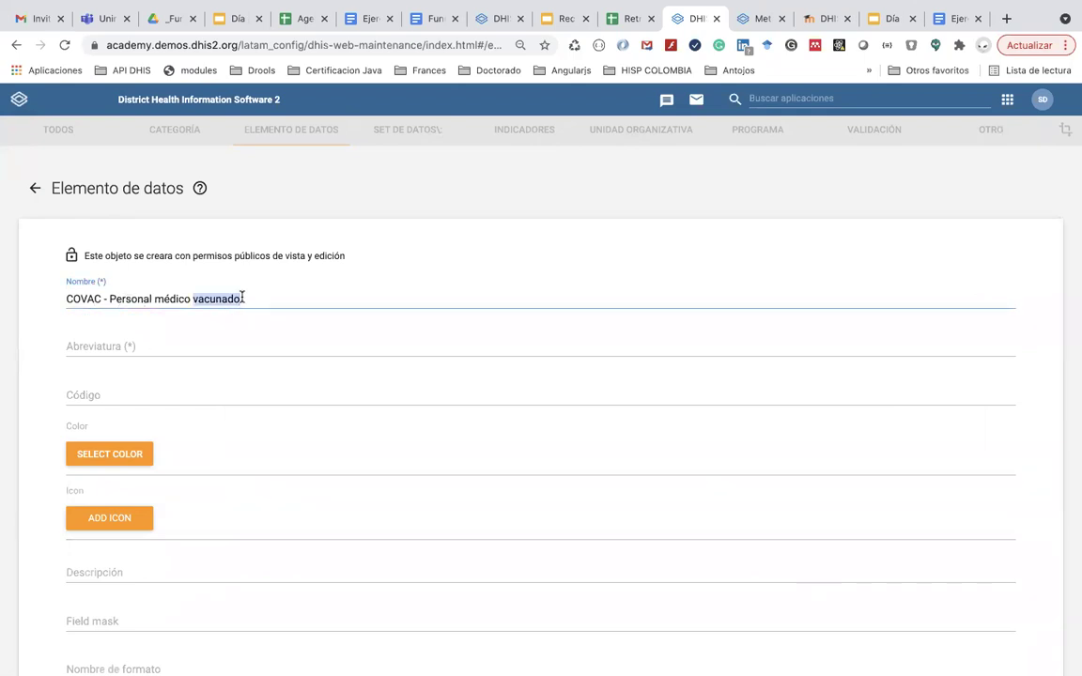
pyautogui.hotkey('ctrl', 'c')
pyautogui.click(213, 343)
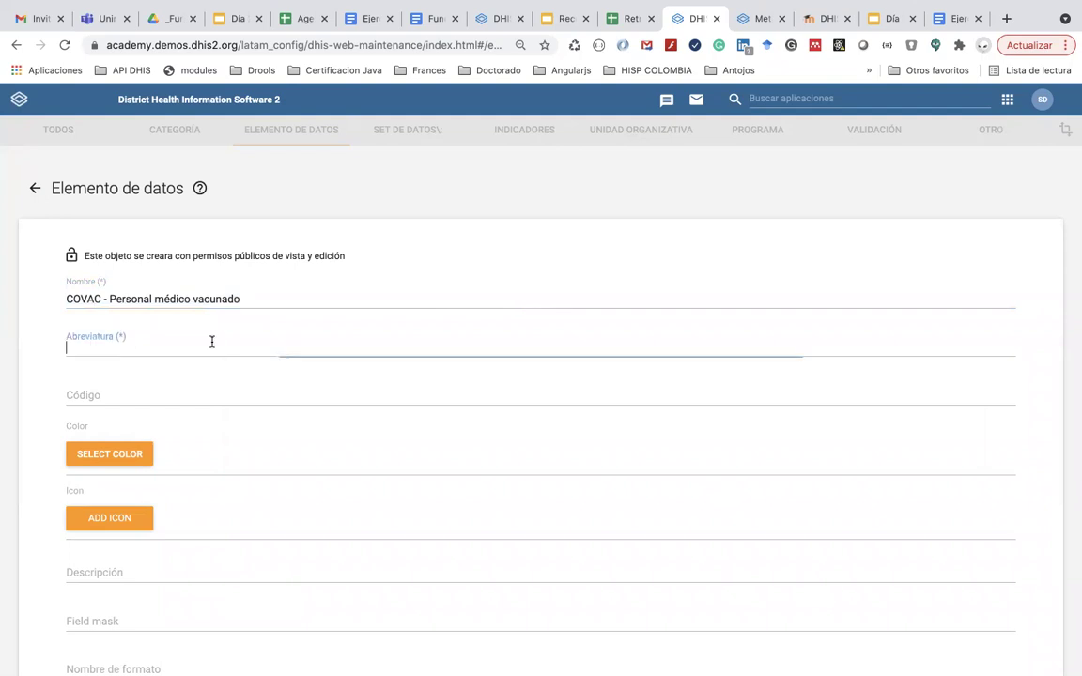
pyautogui.hotkey('ctrl', 'v')
# - Set the form name (Nombre de formato) to "Personal médico vacunado", reusing the copied name without its COVAC prefix
pyautogui.scroll(-3, 198, 460)
pyautogui.scroll(-1, 196, 460)
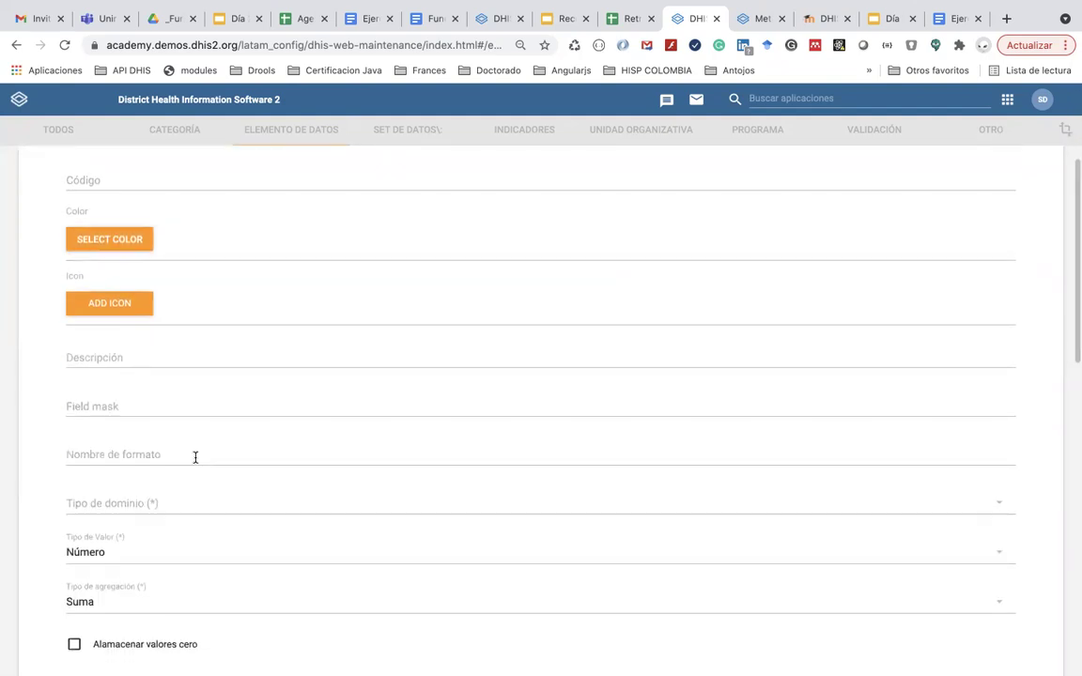
pyautogui.click(187, 447)
pyautogui.hotkey('ctrl', 'v')
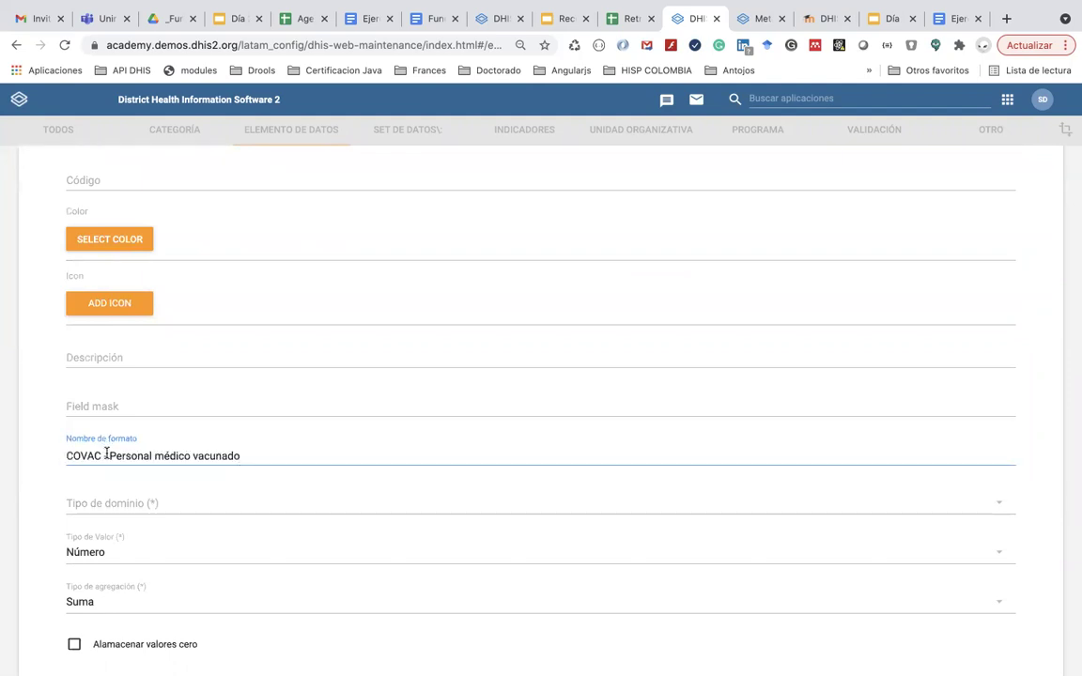
pyautogui.moveTo(109, 454); pyautogui.dragTo(25, 449)
pyautogui.press('BackSpace')
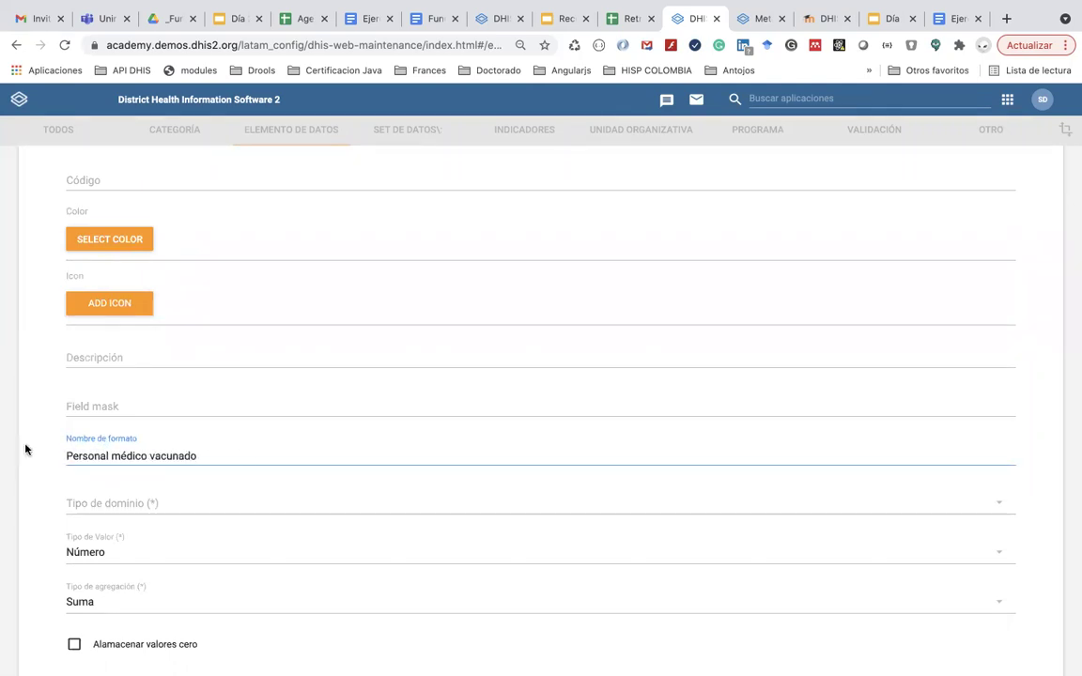
# - Set the domain type of the medical staff data element to Agregar
pyautogui.scroll(-2, 92, 507)
pyautogui.click(102, 448)
pyautogui.click(103, 441)
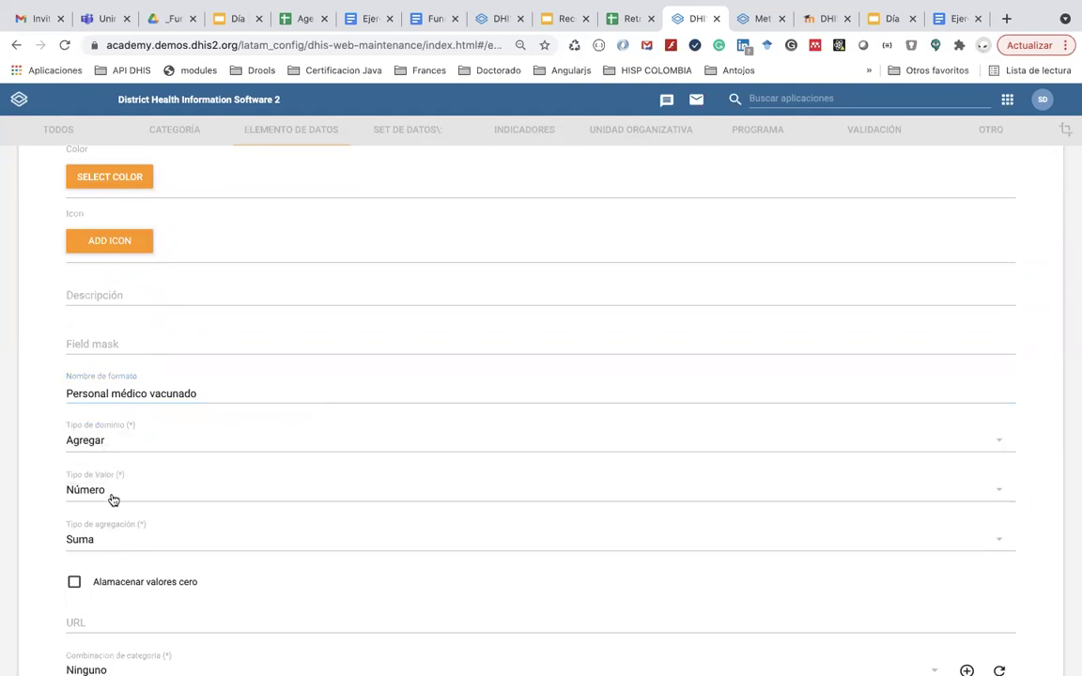
# - Set the medical staff data element's value type to Entero positivo o cero and save the data element
pyautogui.scroll(-2, 112, 499)
pyautogui.click(110, 420)
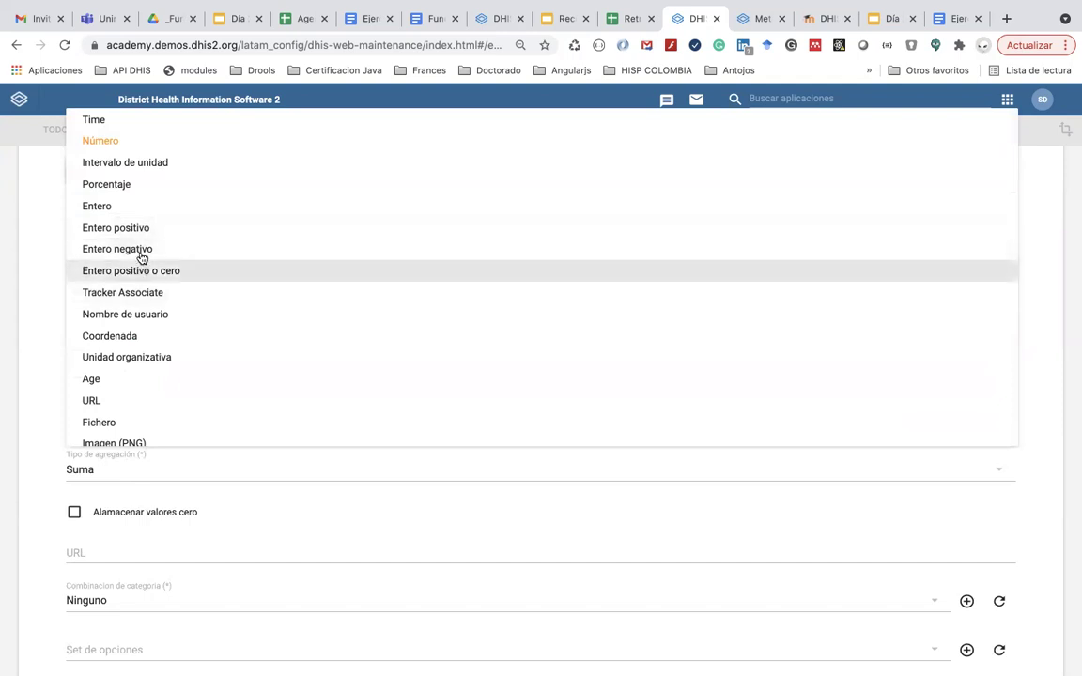
pyautogui.click(141, 270)
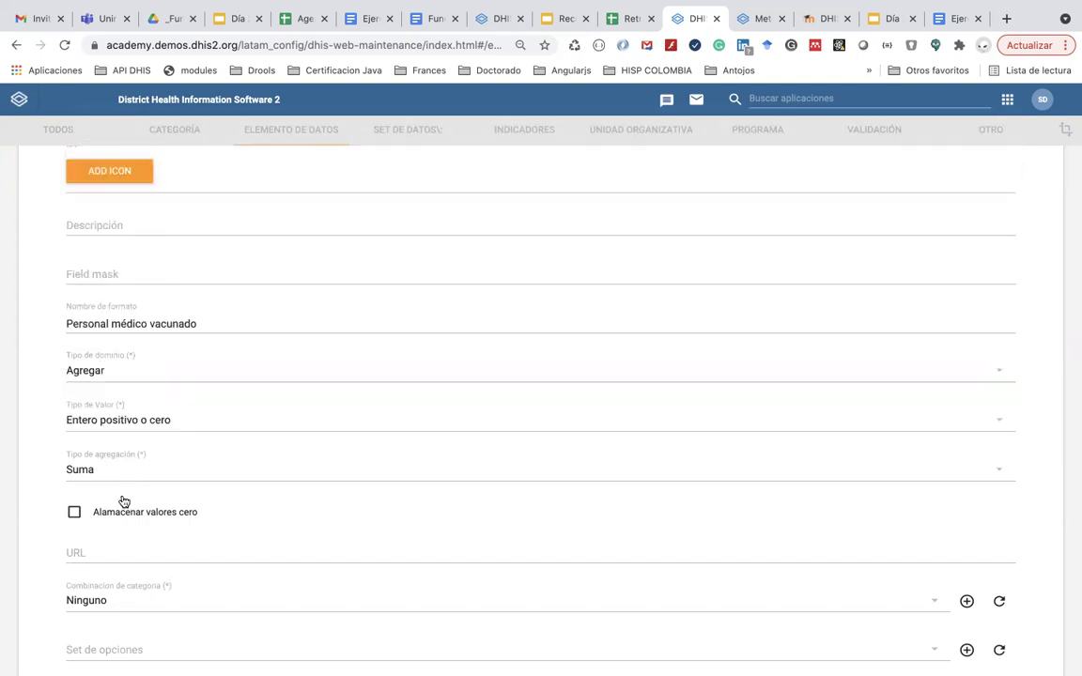
pyautogui.scroll(-3, 122, 470)
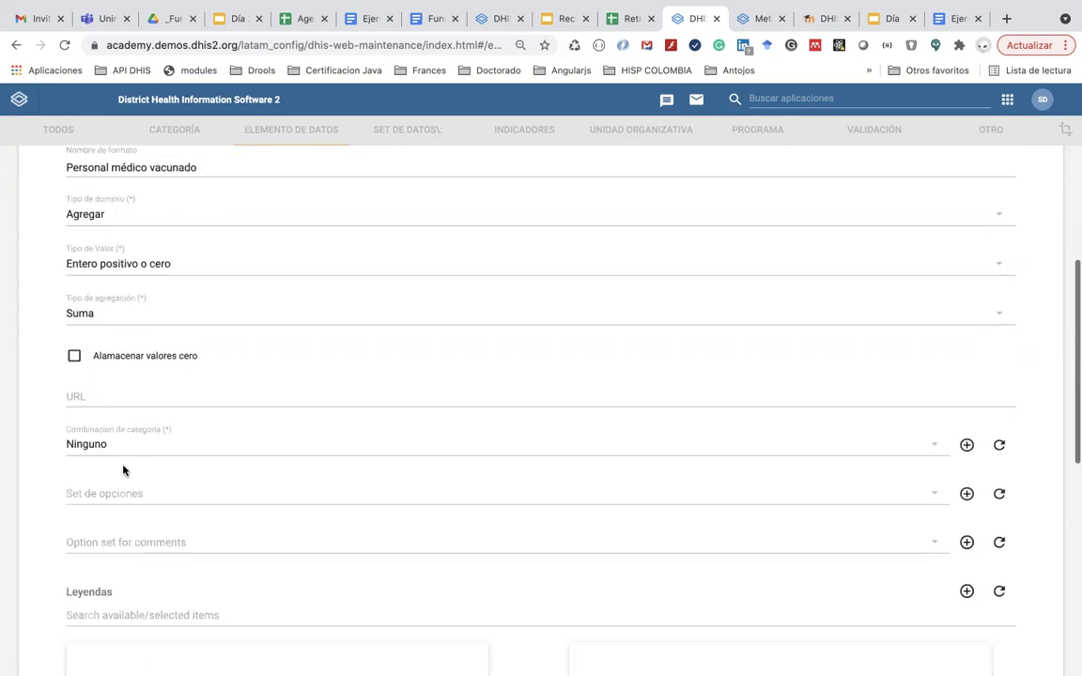
pyautogui.scroll(-3, 123, 470)
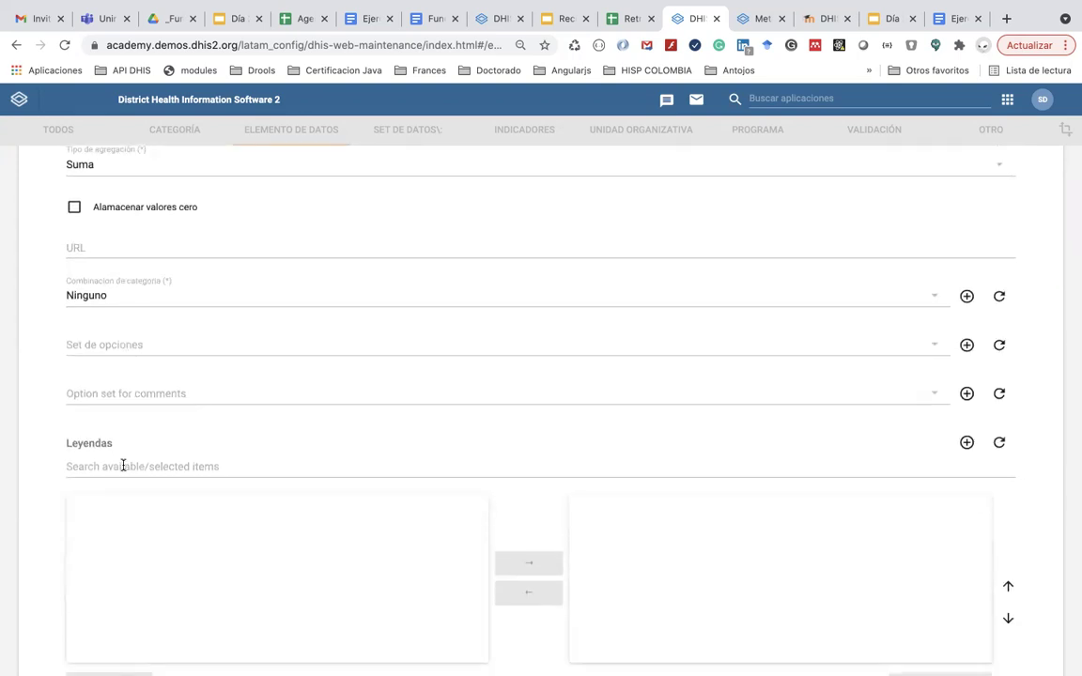
pyautogui.scroll(-9, 123, 466)
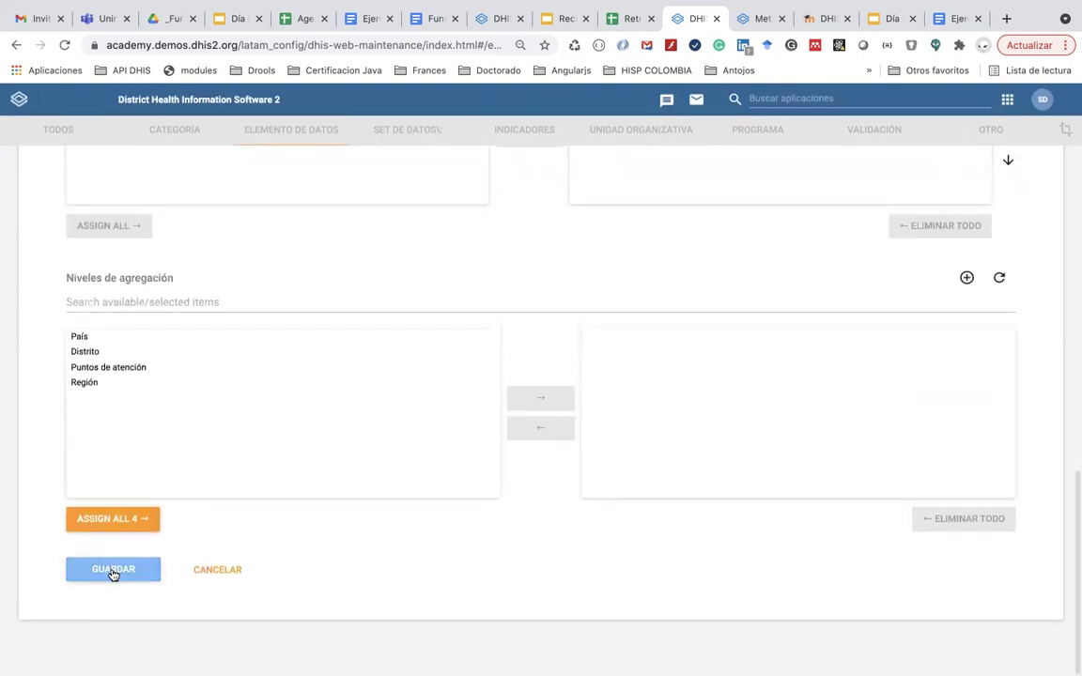
pyautogui.click(113, 571)
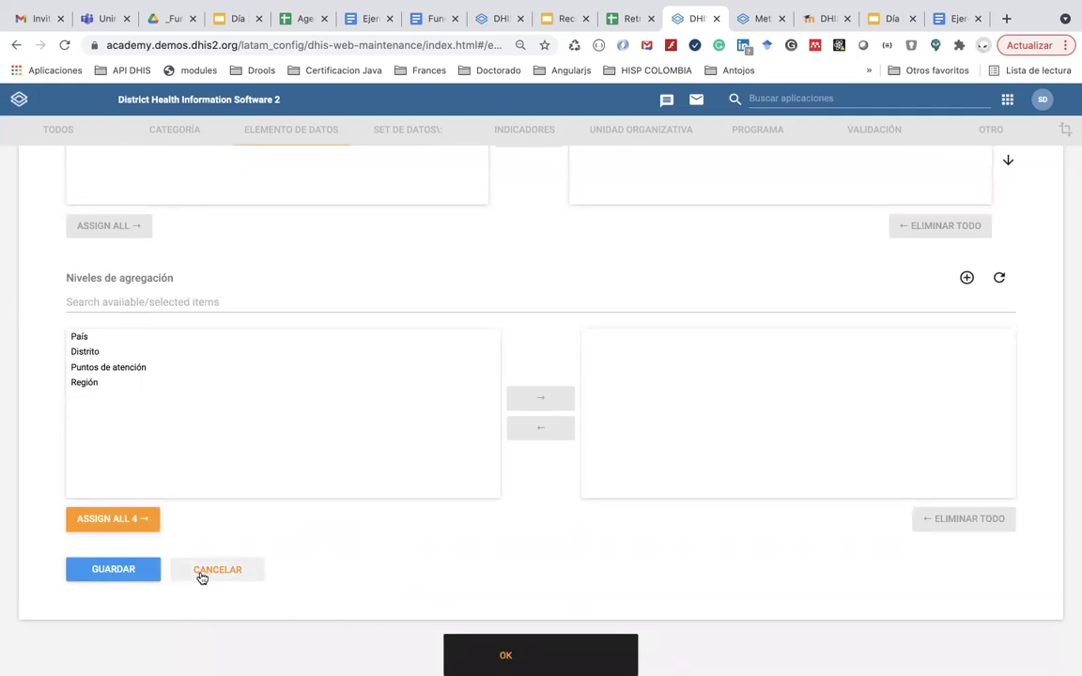
pyautogui.click(137, 573)
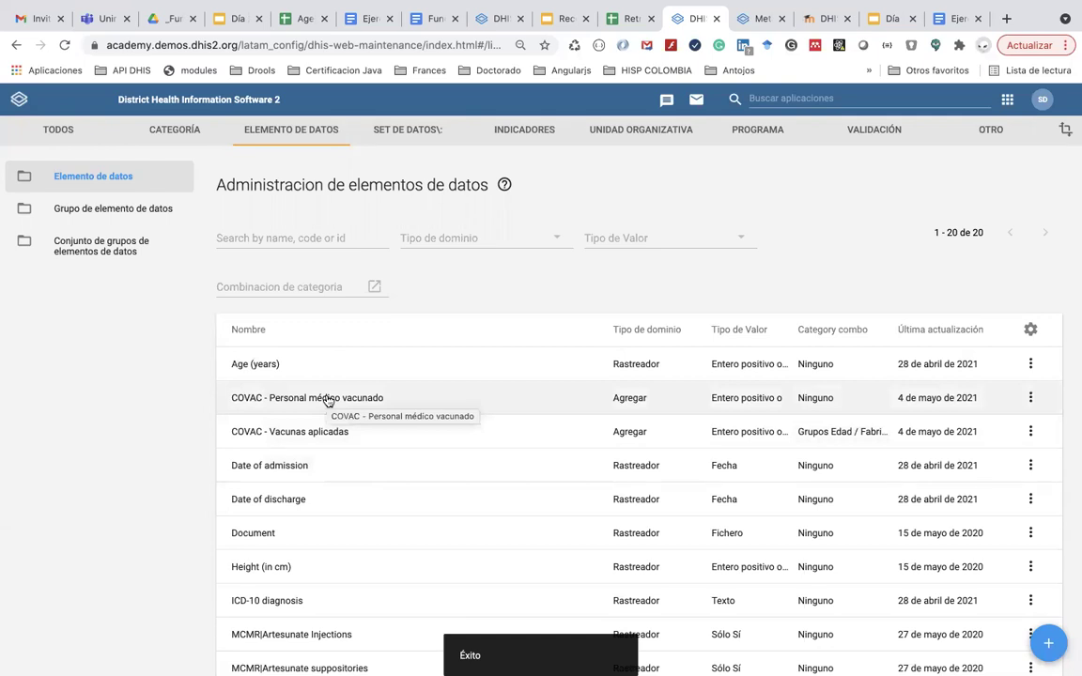
# - Start a new data element and name it "TB - Número de personas en tratamiento"
pyautogui.scroll(-5, 327, 401)
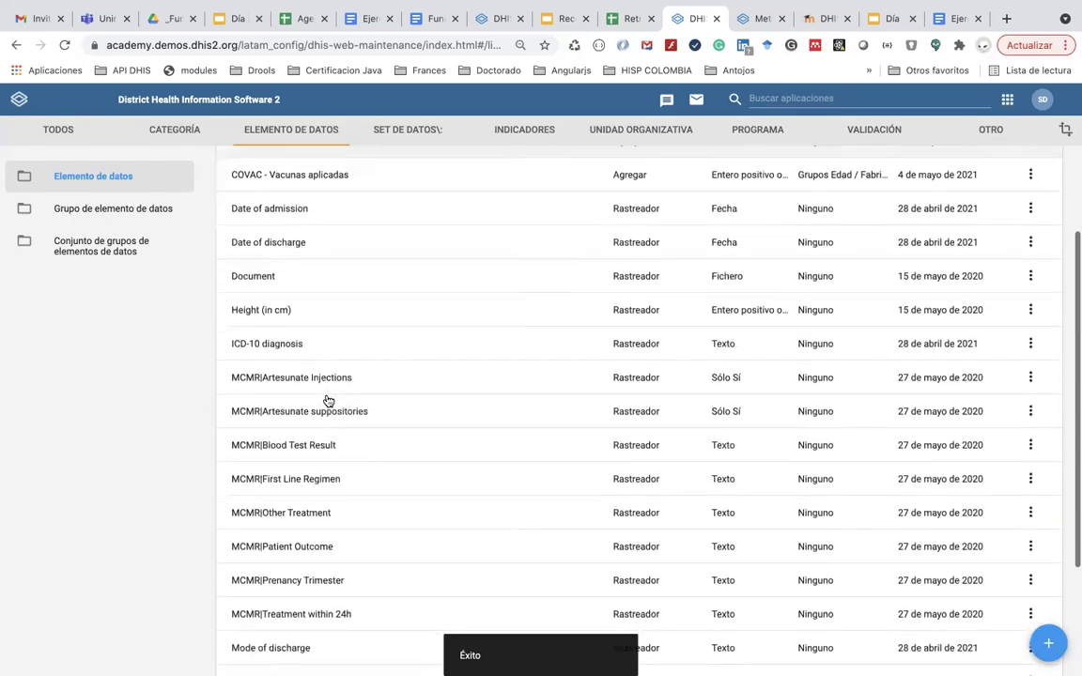
pyautogui.scroll(5, 327, 401)
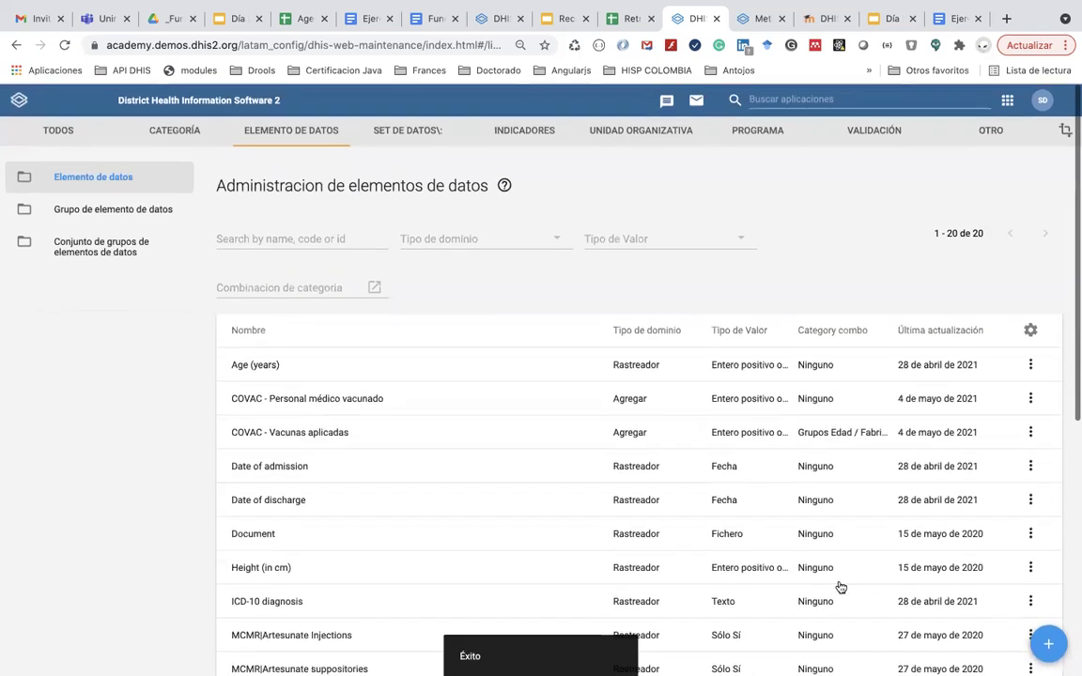
pyautogui.click(1048, 642)
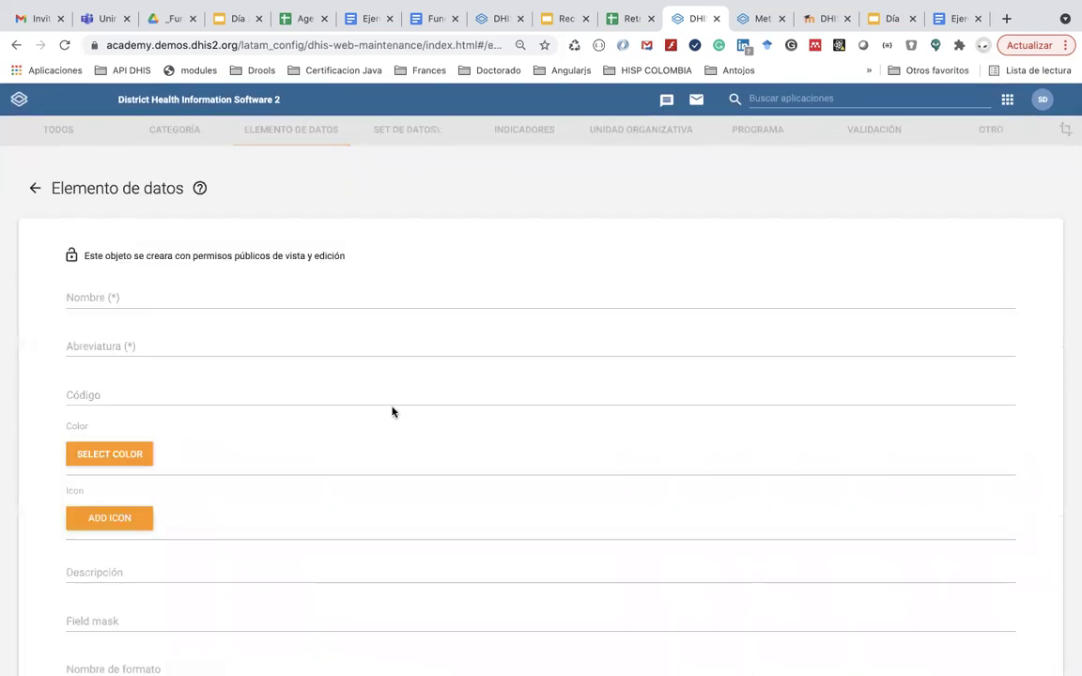
pyautogui.click(199, 307)
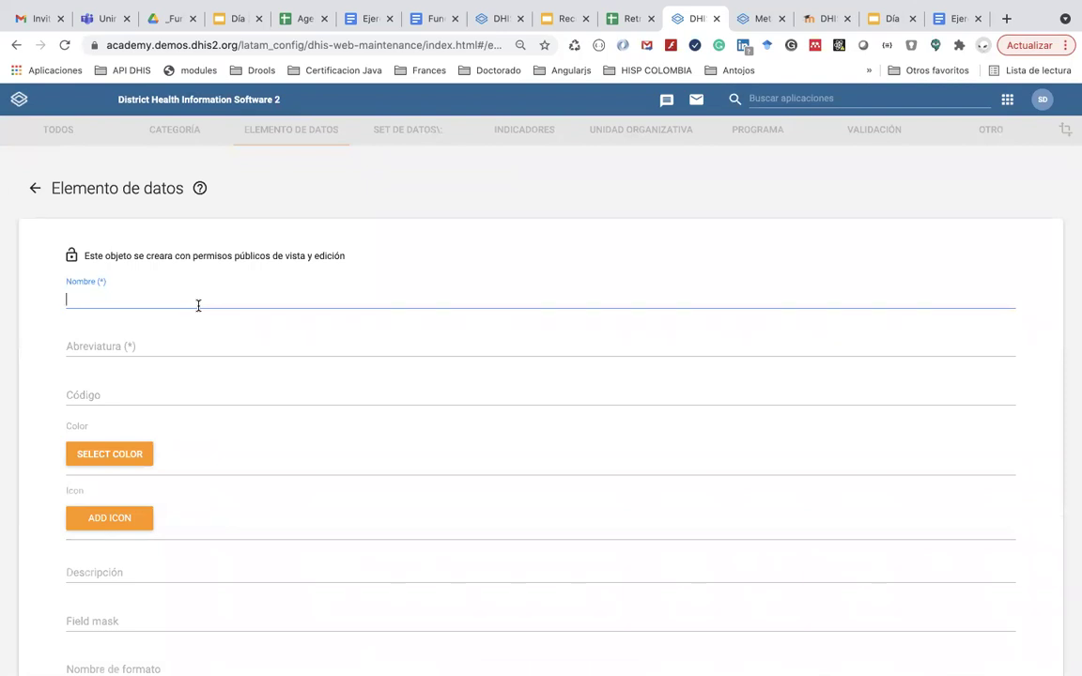
pyautogui.write('TB -')
pyautogui.write('Númer')
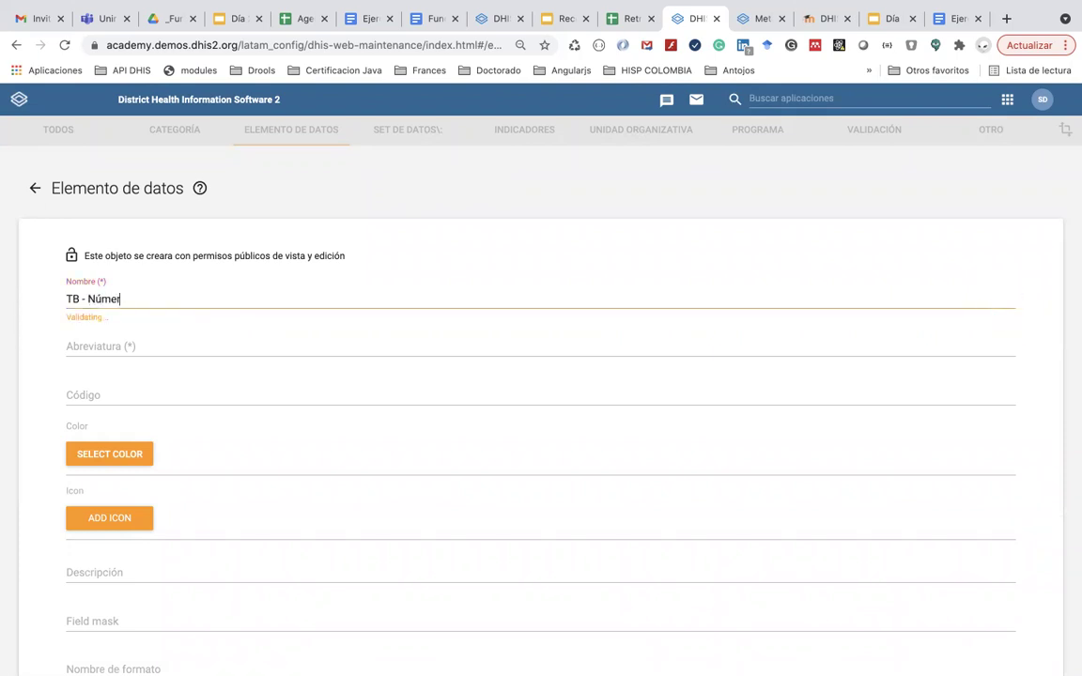
pyautogui.write('o de personsa')
pyautogui.press('BackSpace')
pyautogui.press('BackSpace')
pyautogui.press('BackSpace')
pyautogui.write('as en trat')
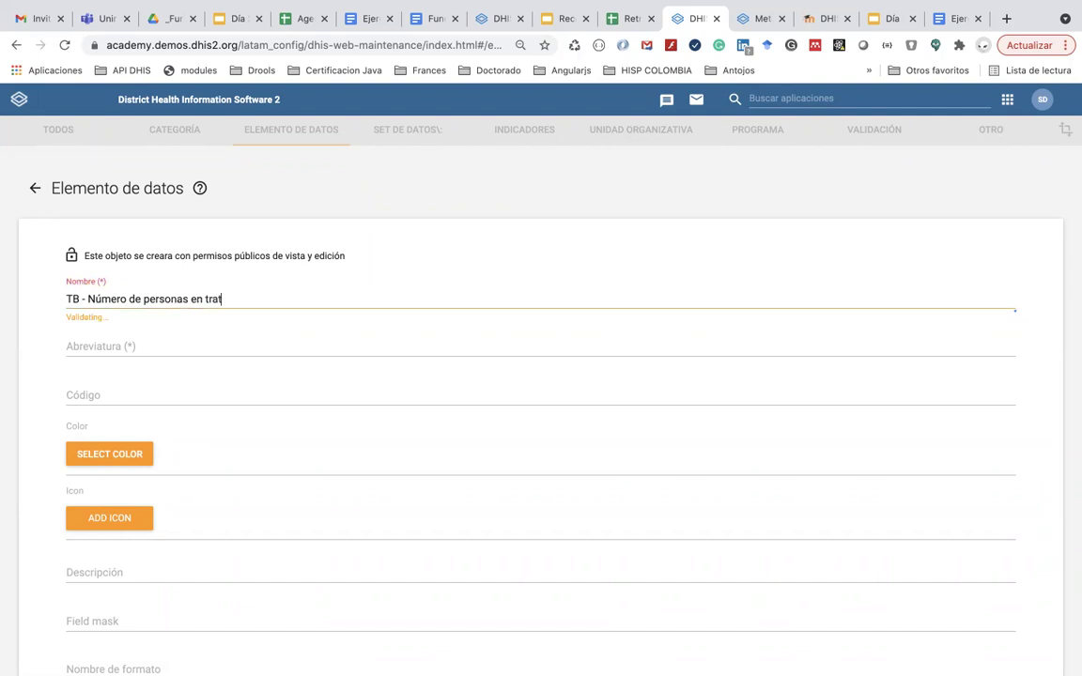
pyautogui.write('amiento')
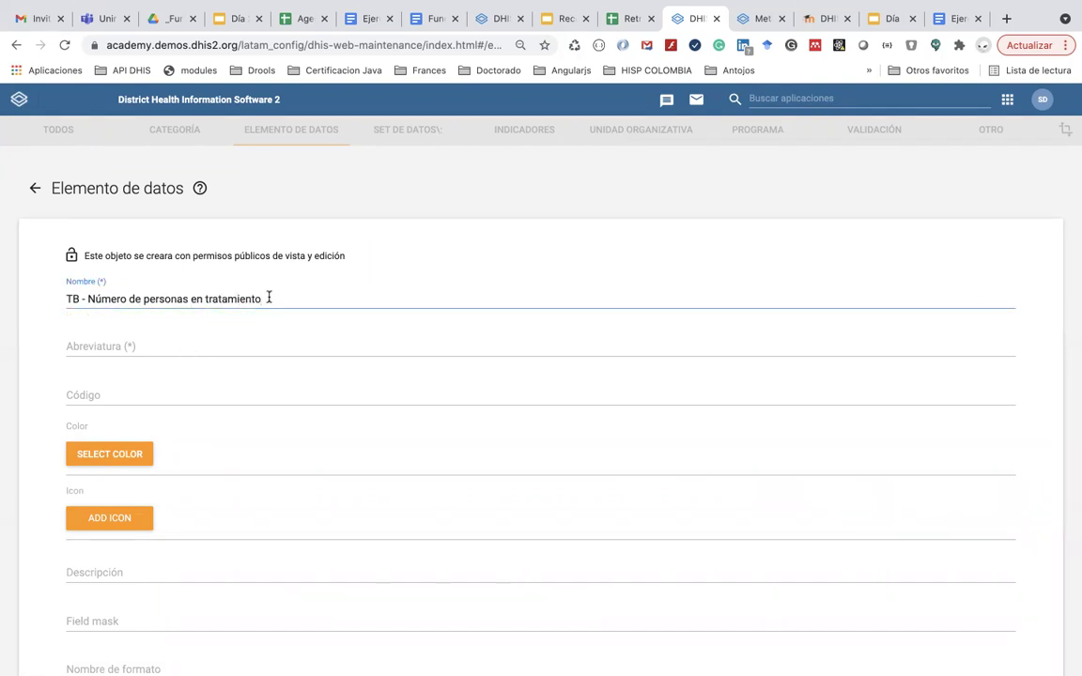
# - Copy the tuberculosis data element's full name into its short name (Abreviatura)
pyautogui.moveTo(269, 298); pyautogui.dragTo(25, 274)
pyautogui.press('super+c')
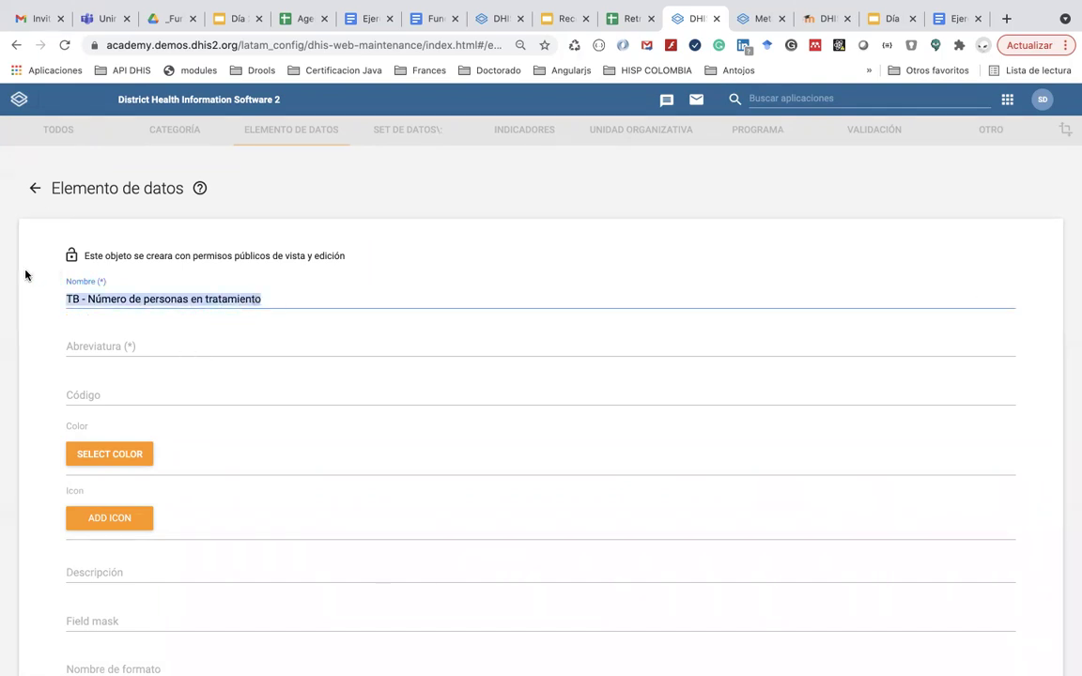
pyautogui.click(83, 342)
pyautogui.press('super+v')
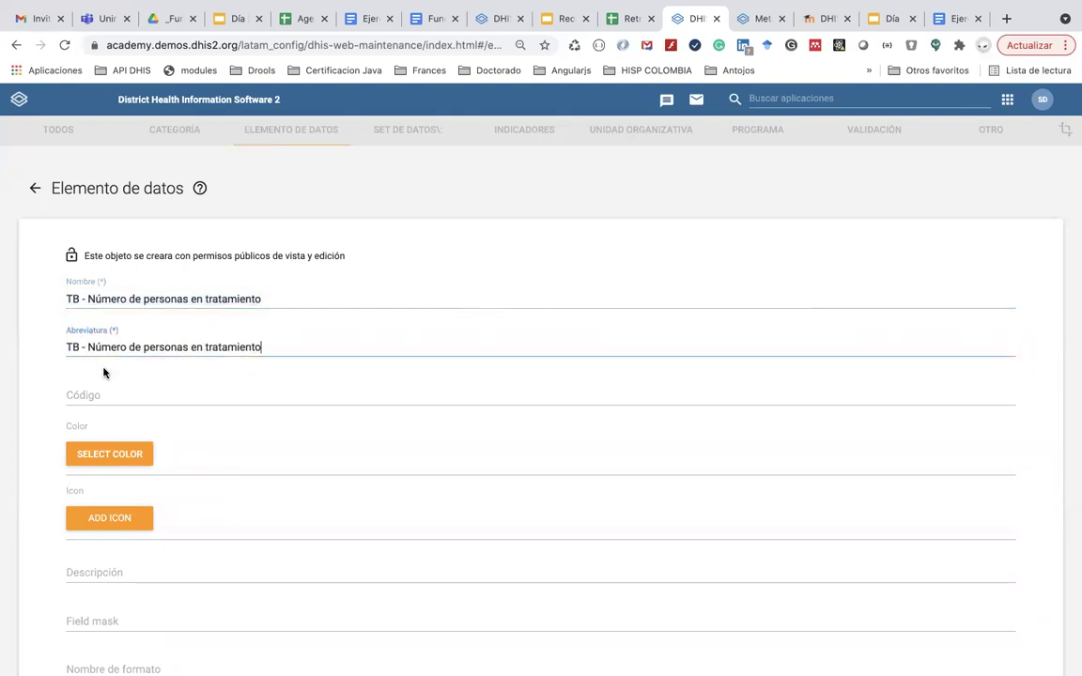
# - Shorten both the name and the short name to "TB - Personas en tratamiento"
pyautogui.scroll(-3, 103, 373)
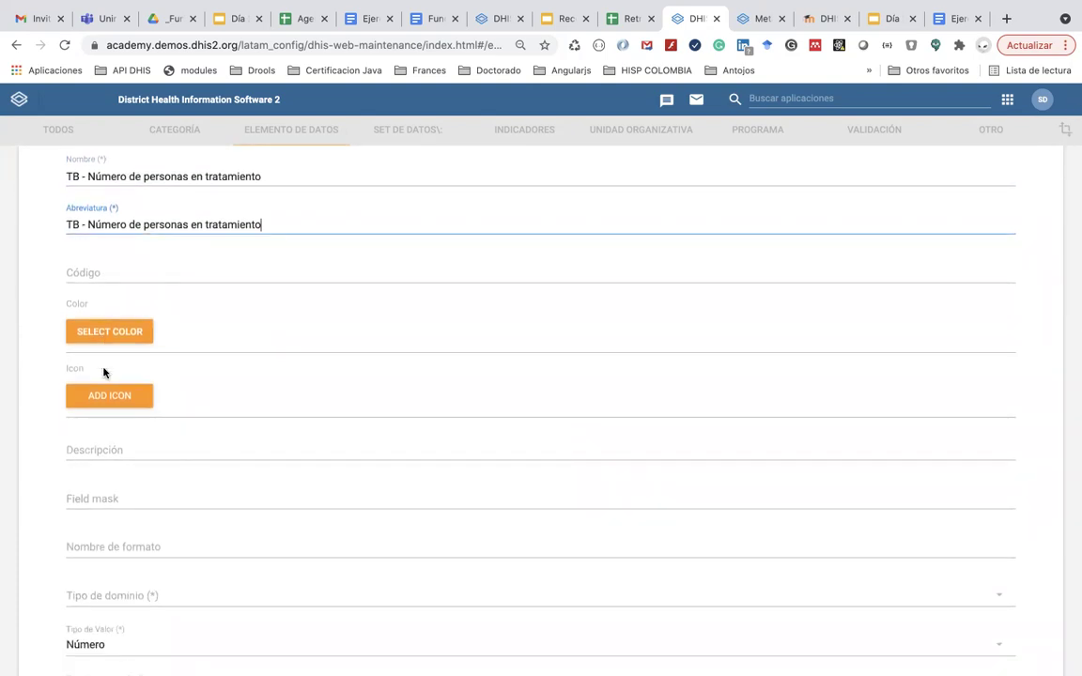
pyautogui.moveTo(148, 224); pyautogui.dragTo(90, 222)
pyautogui.press('BackSpace')
pyautogui.write('P')
pyautogui.moveTo(151, 176); pyautogui.dragTo(83, 177)
pyautogui.write('P')
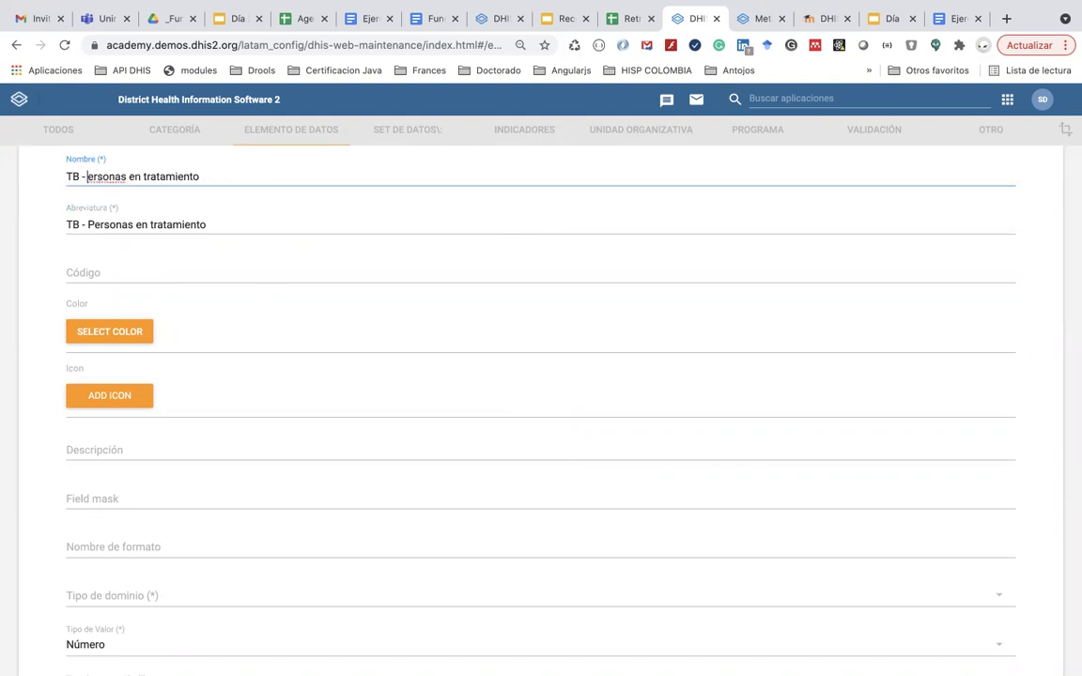
pyautogui.hotkey('ctrl', 'space')
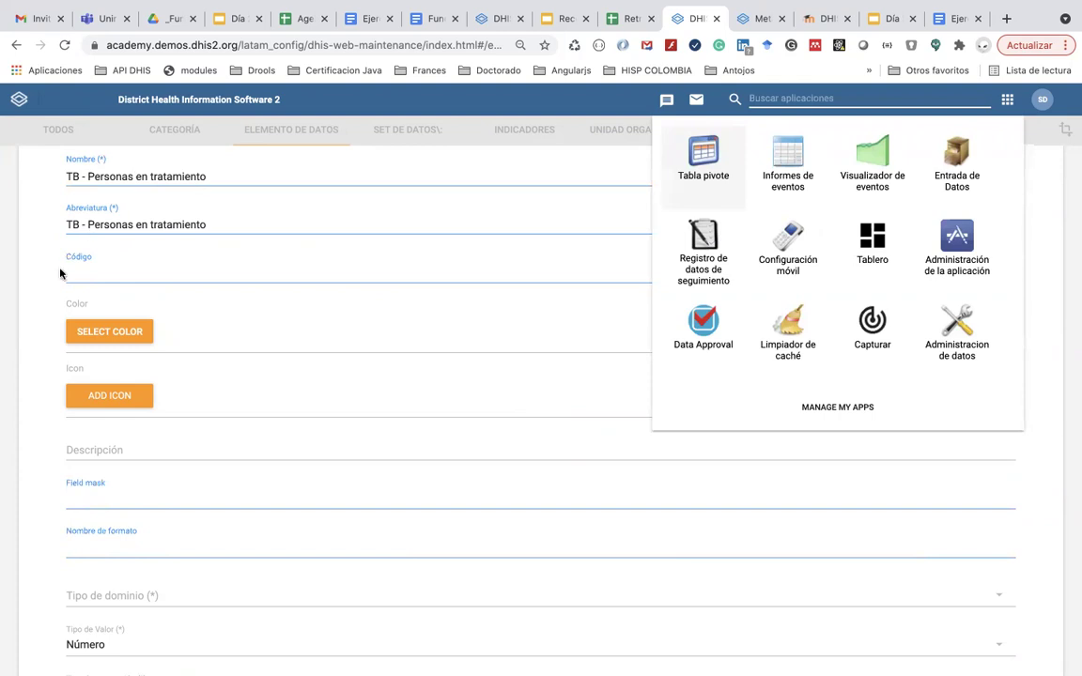
pyautogui.press('Tab')
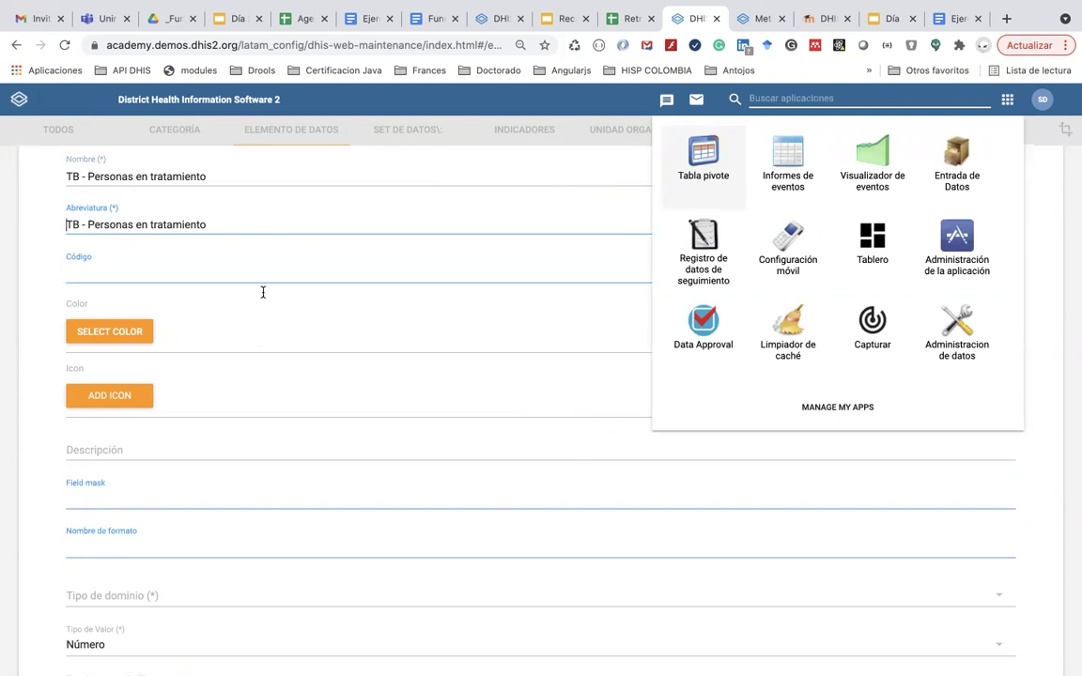
# - Set the form name (Nombre de formato) to "Número de personas TB+ en tratamiento"
pyautogui.scroll(-3, 259, 379)
pyautogui.scroll(1, 258, 380)
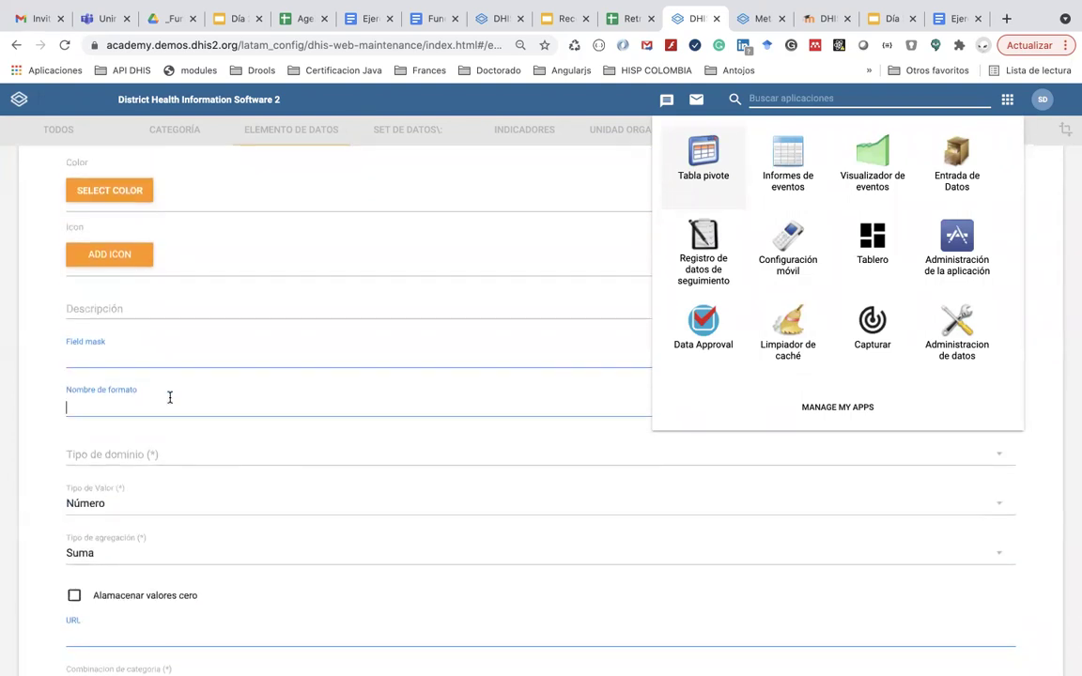
pyautogui.scroll(2, 170, 398)
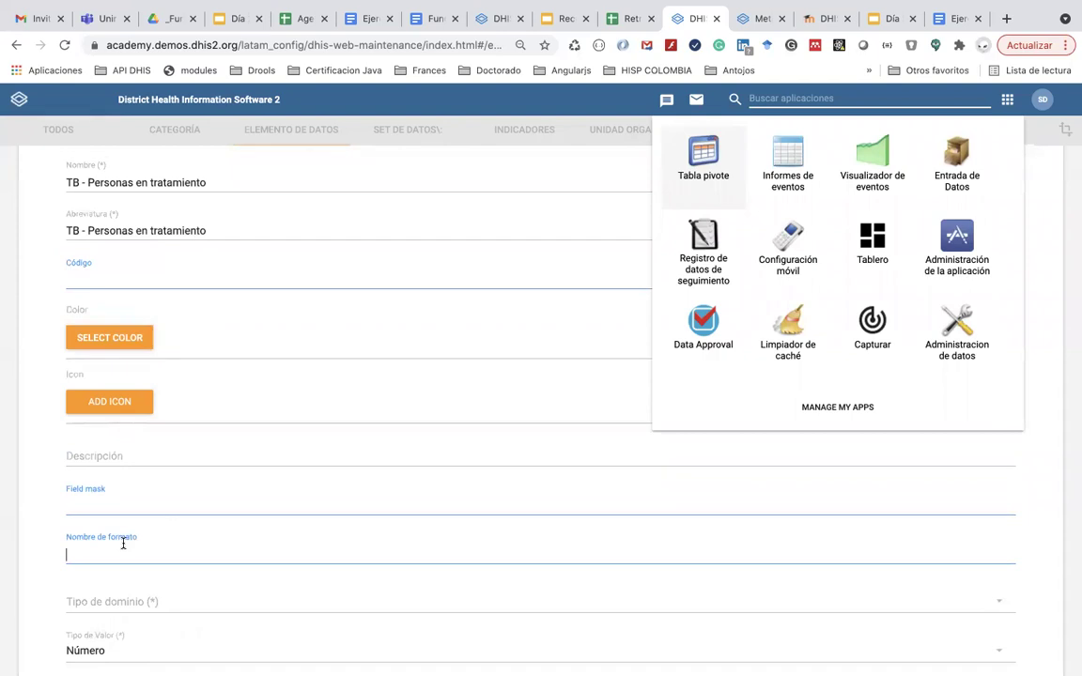
pyautogui.scroll(-1, 118, 532)
pyautogui.click(114, 491)
pyautogui.write('N')
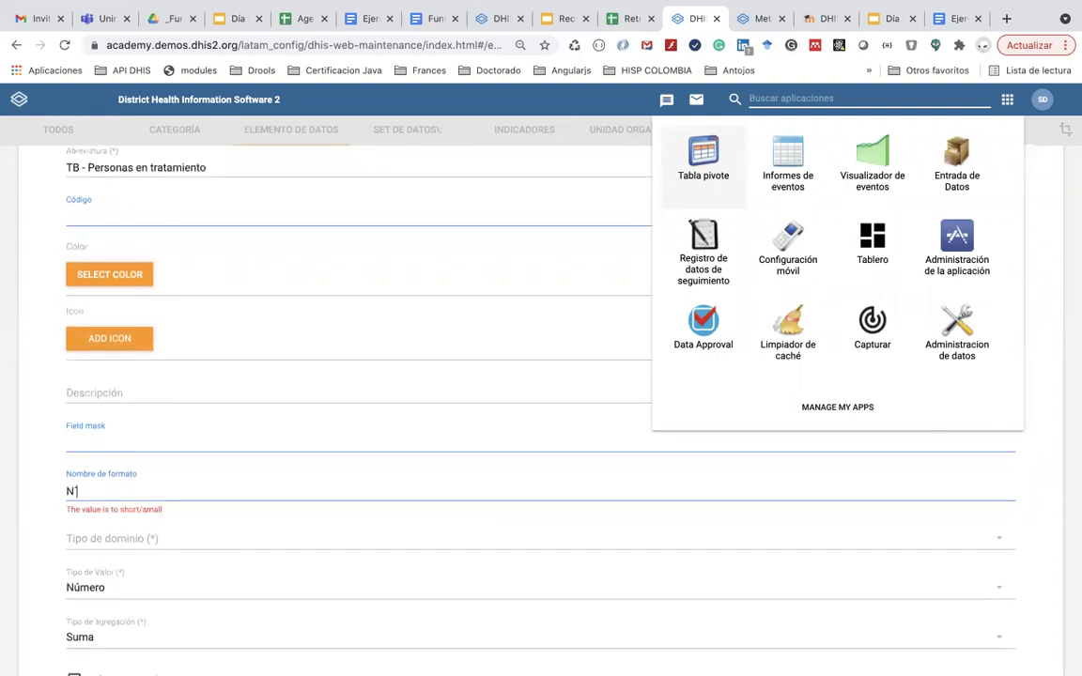
pyautogui.write('úmero de personas TB')
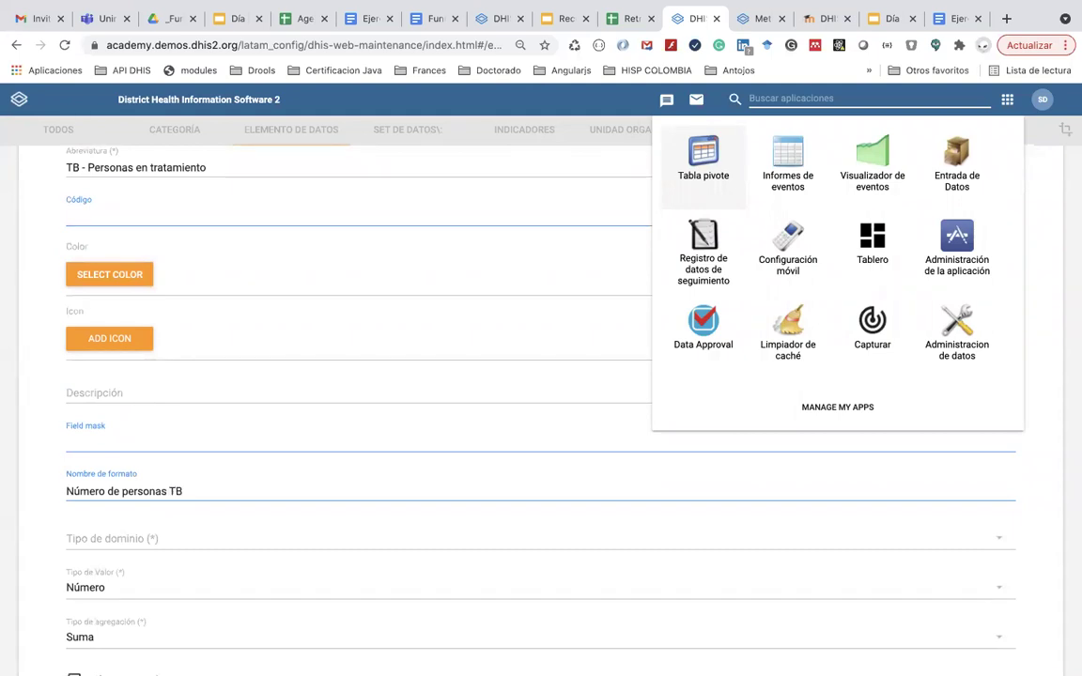
pyautogui.write('+ en tratamie')
pyautogui.press('BackSpace')
# - Set the TB treatment data element's domain type to Agregar and its value type to Entero positivo o cero
pyautogui.click(140, 540)
pyautogui.click(142, 540)
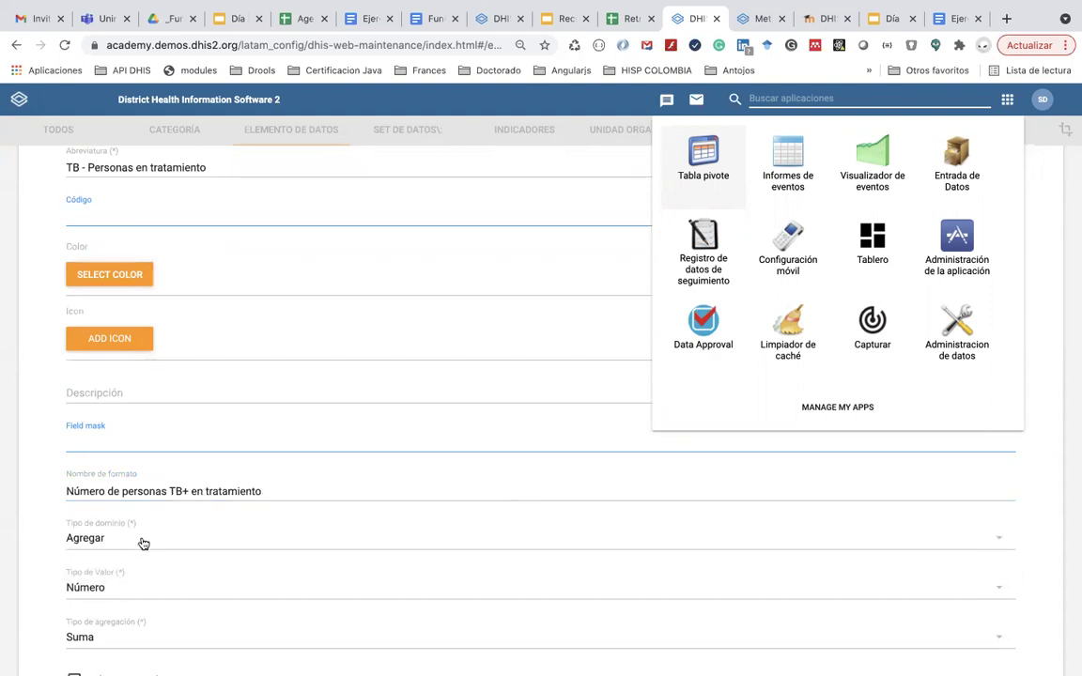
pyautogui.scroll(-3, 143, 543)
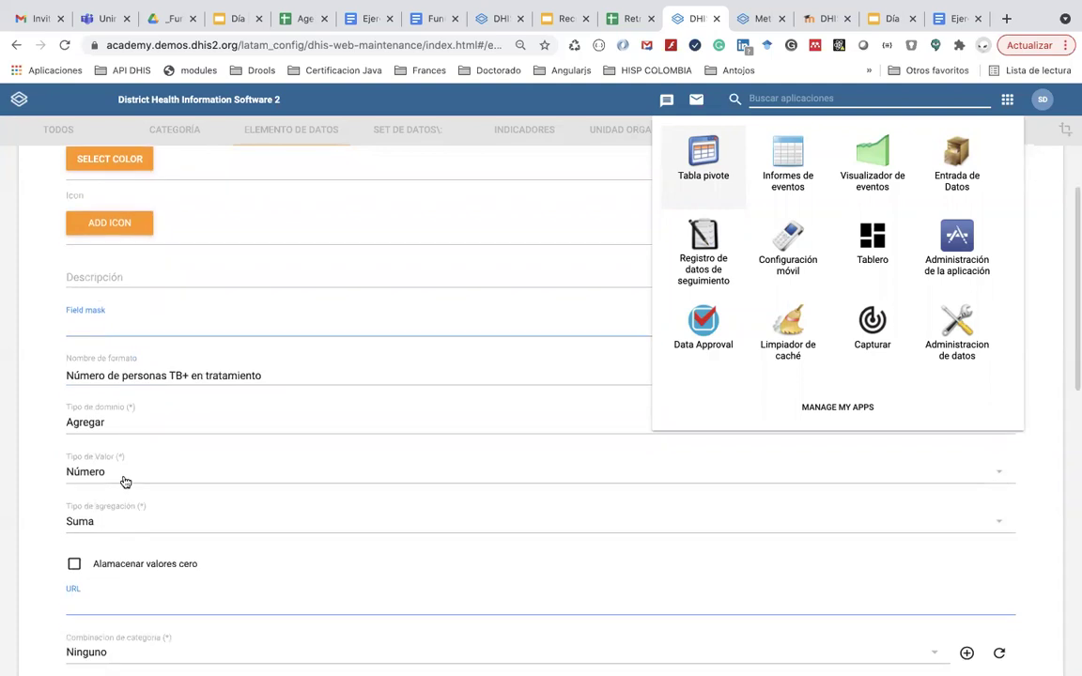
pyautogui.click(125, 470)
pyautogui.click(176, 324)
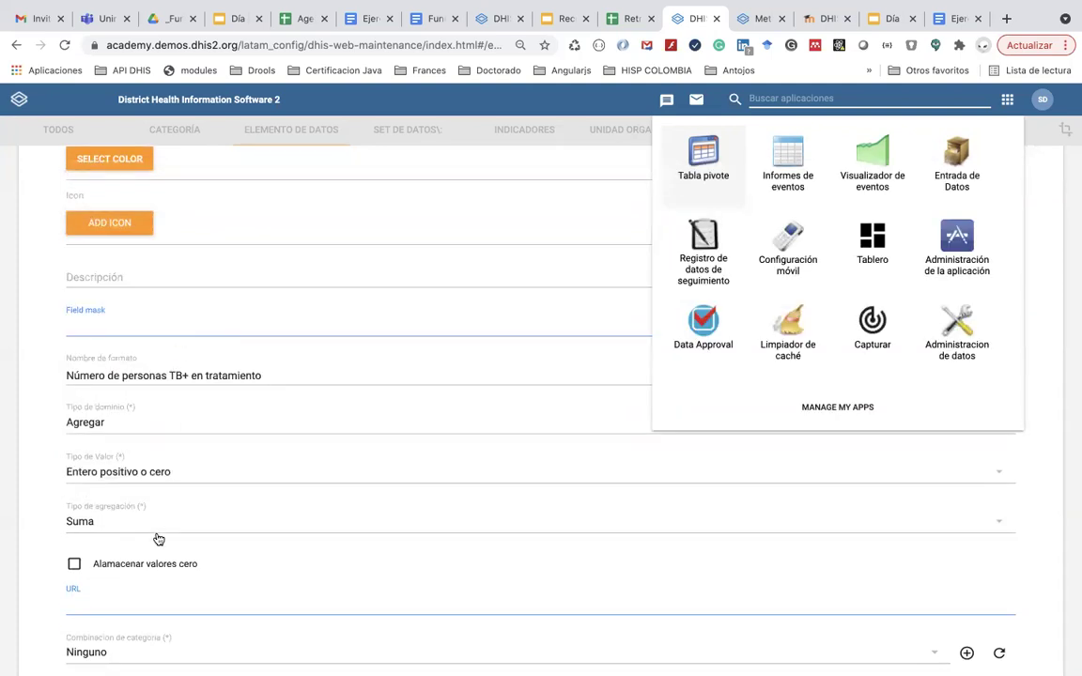
# - Save the TB treatment data element and dismiss the application launcher
pyautogui.scroll(-10, 151, 526)
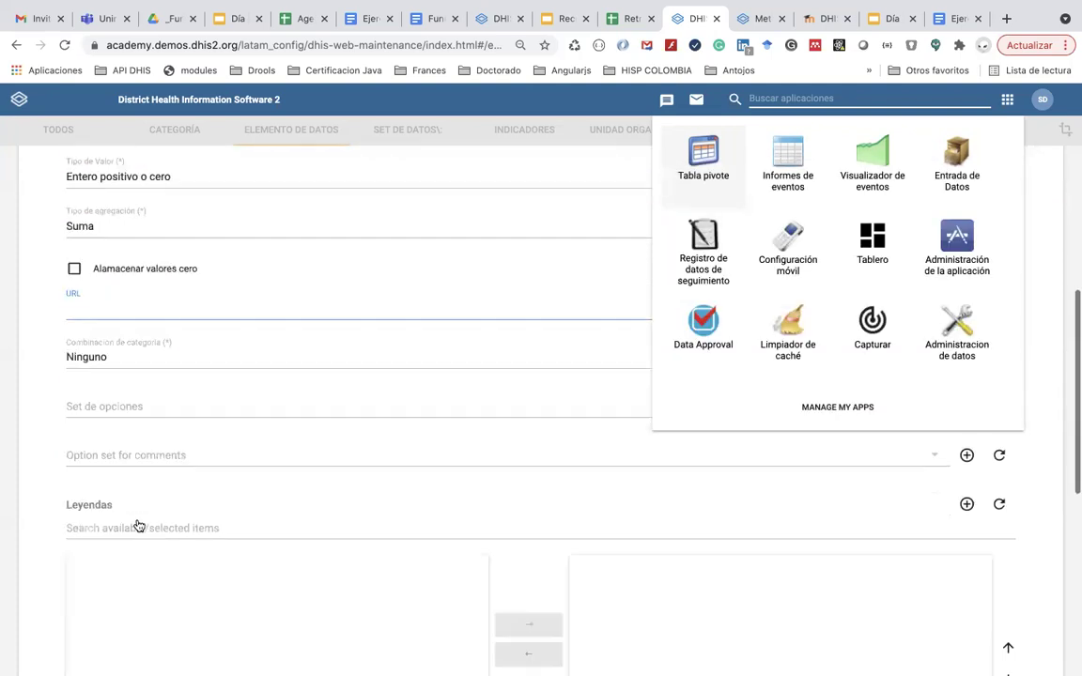
pyautogui.scroll(-5, 138, 526)
pyautogui.click(123, 571)
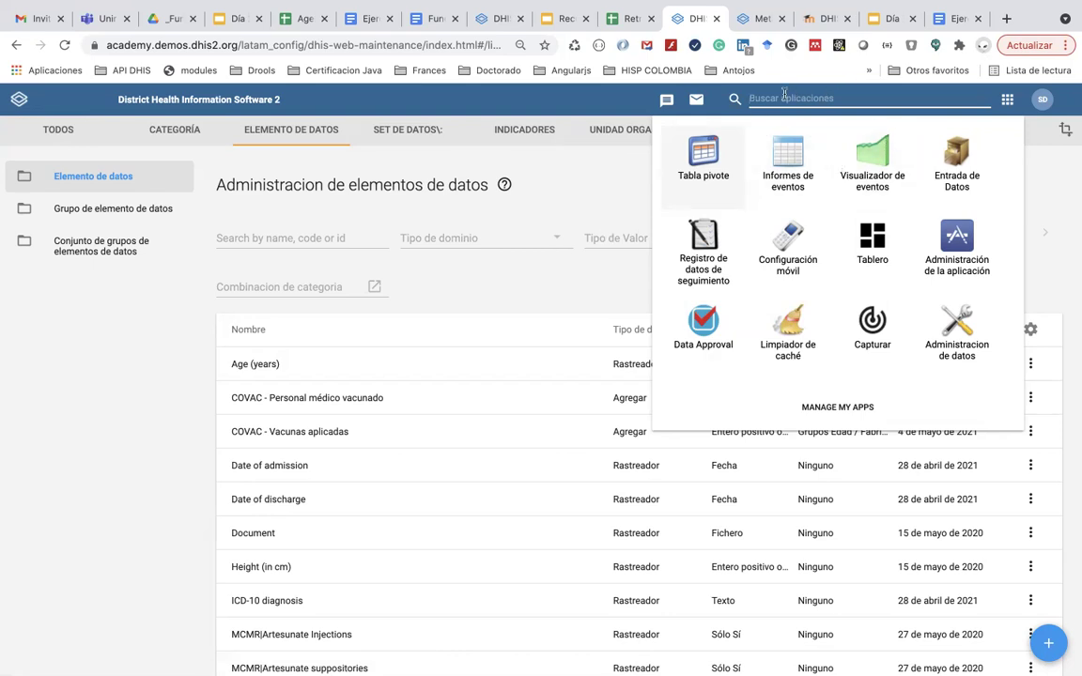
pyautogui.click(550, 89)
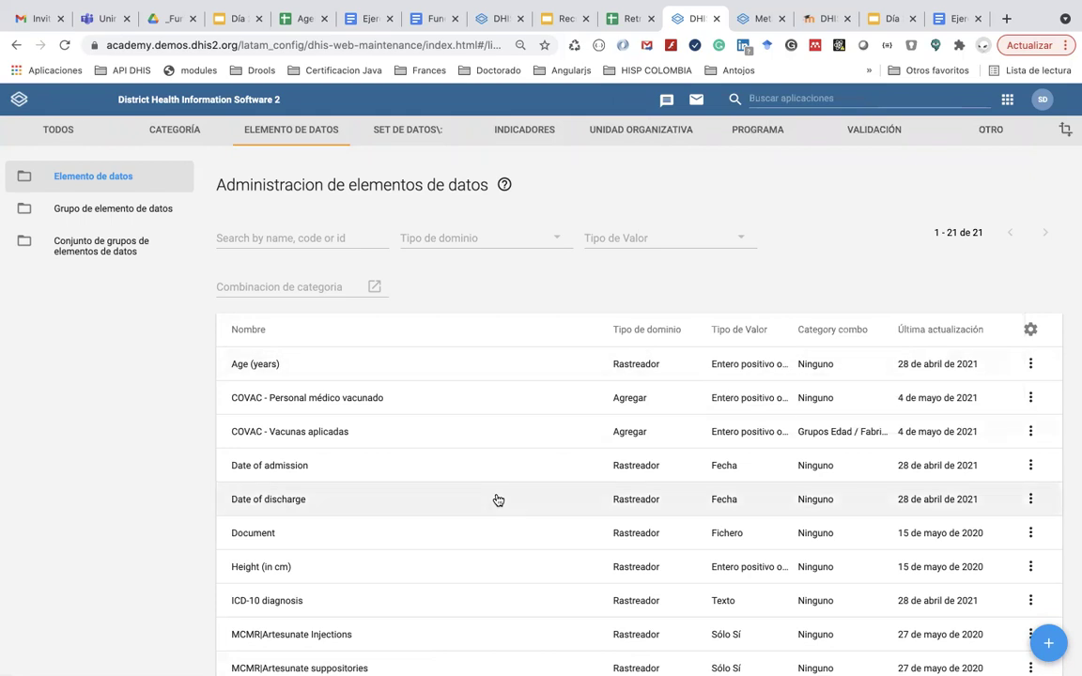
# - Start a new data element and begin its name with "TB -"
pyautogui.scroll(-1, 401, 347)
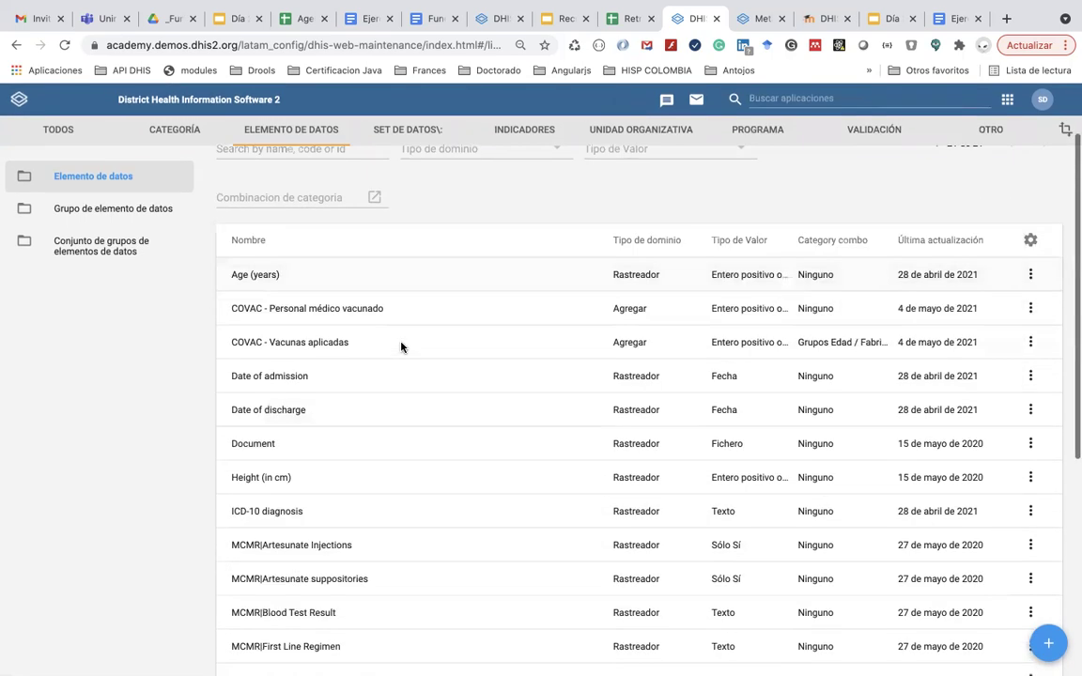
pyautogui.scroll(-4, 401, 347)
pyautogui.click(1046, 648)
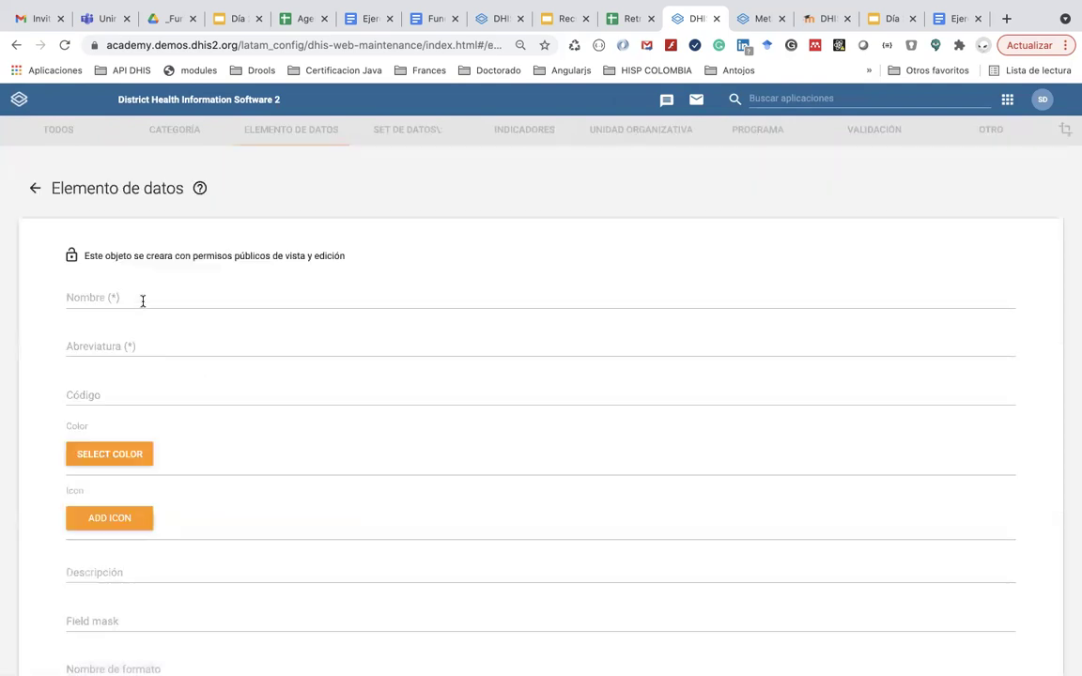
pyautogui.click(143, 300)
pyautogui.write('TB -')
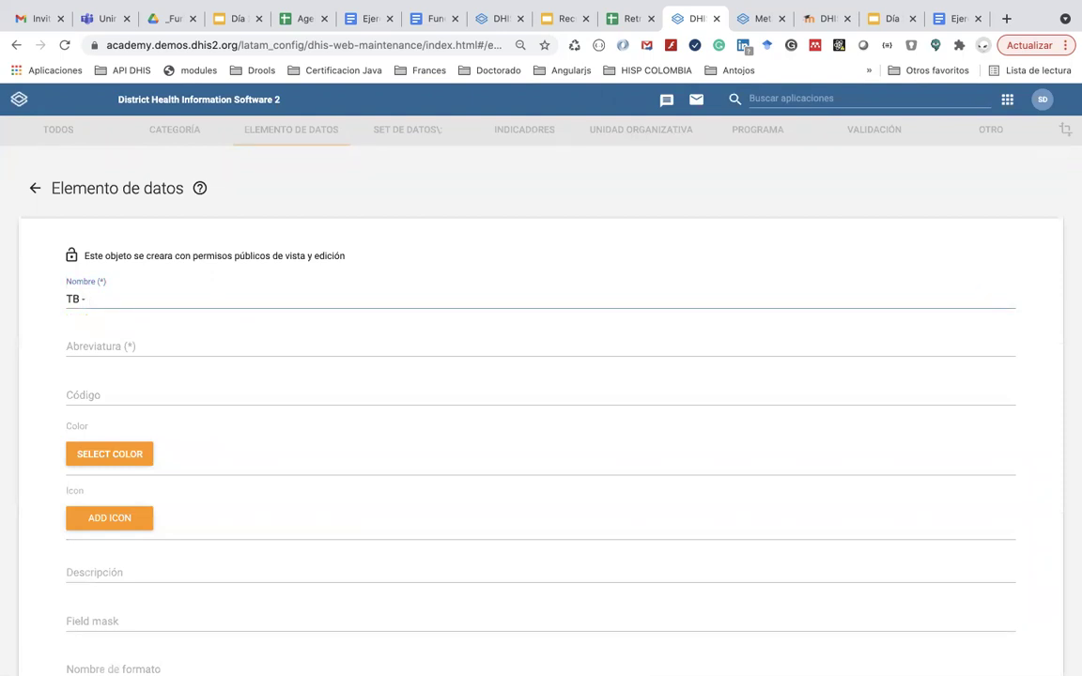
pyautogui.write(' Pers')
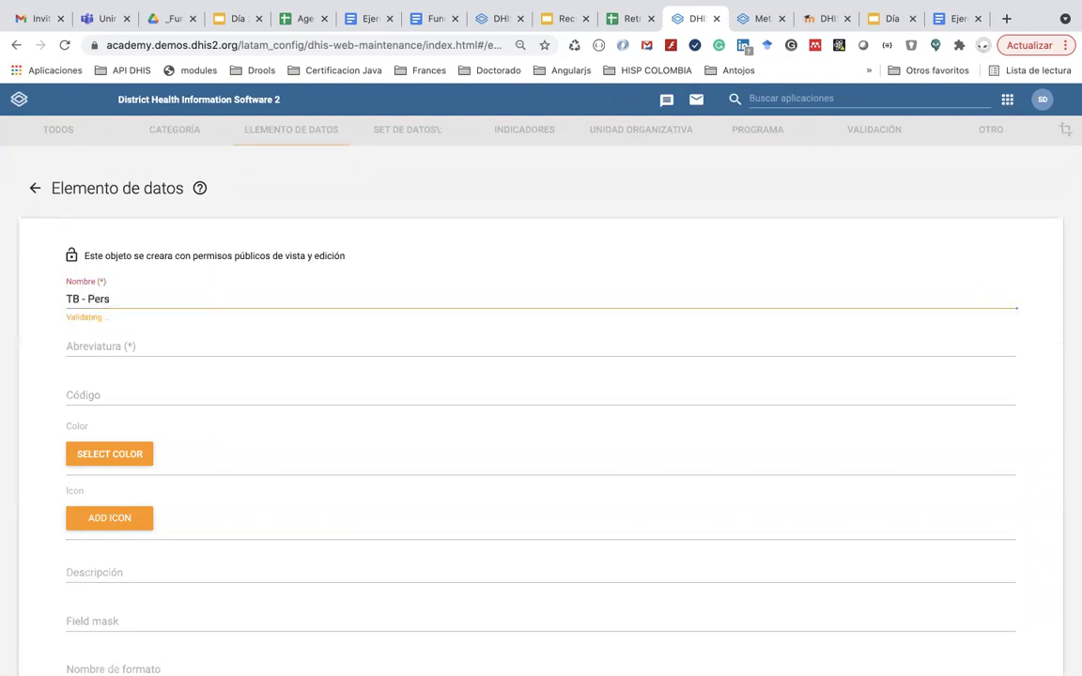
pyautogui.write('onas con pr')
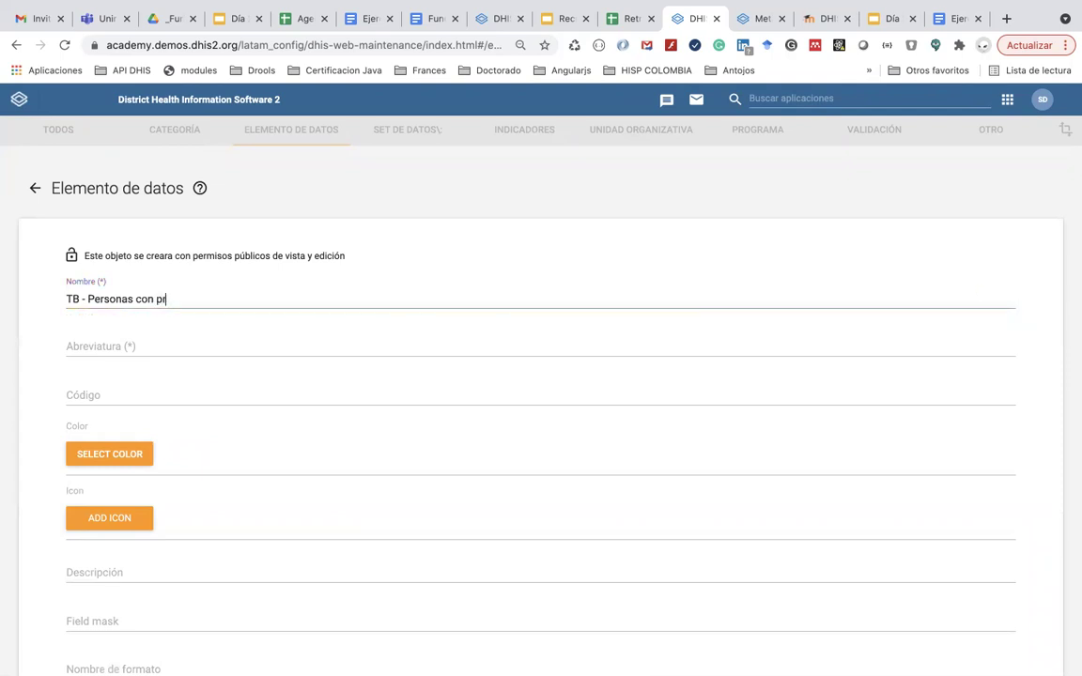
pyautogui.write('uebas de labor')
pyautogui.press('BackSpace')
pyautogui.press('BackSpace')
pyautogui.press('BackSpace')
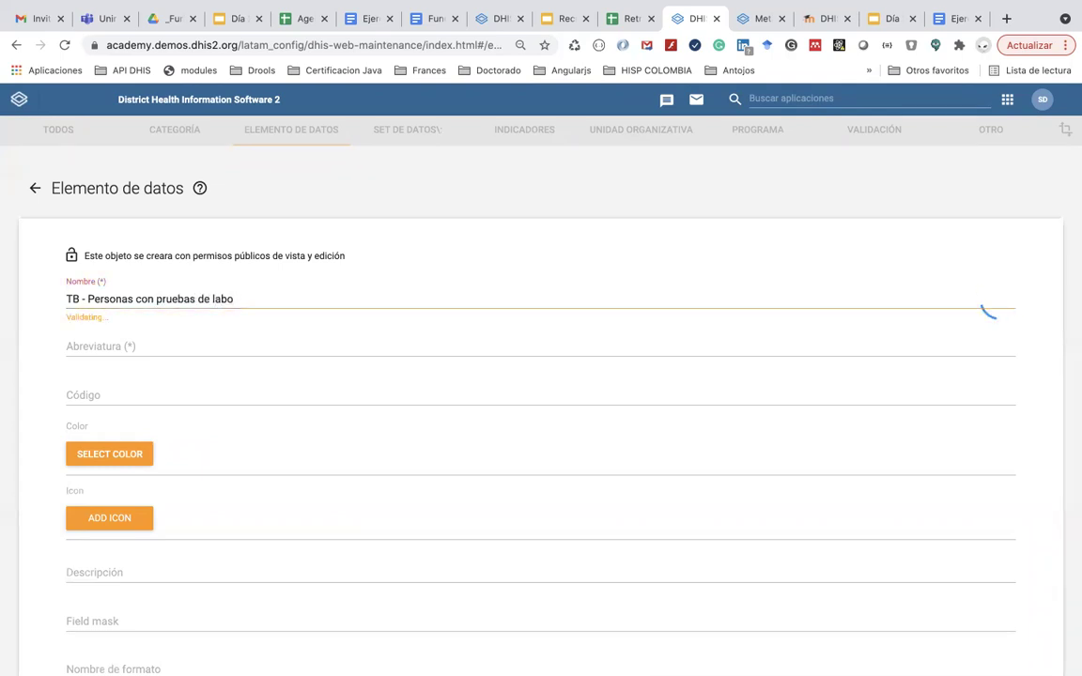
pyautogui.press('BackSpace')
pyautogui.press('BackSpace')
pyautogui.press('BackSpace')
pyautogui.press('BackSpace')
pyautogui.press('BackSpace')
pyautogui.press('BackSpace')
pyautogui.press('BackSpace')
pyautogui.press('BackSpace')
pyautogui.press('BackSpace')
pyautogui.press('BackSpace')
pyautogui.press('BackSpace')
pyautogui.press('BackSpace')
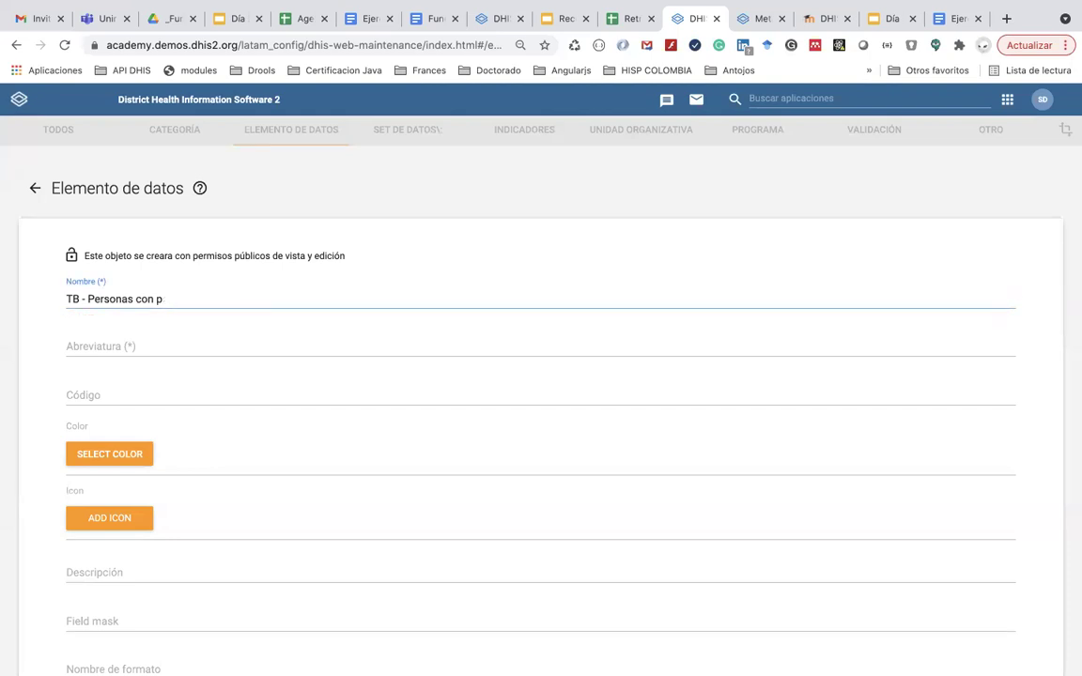
pyautogui.press('BackSpace')
pyautogui.press('BackSpace')
pyautogui.press('BackSpace')
pyautogui.press('BackSpace')
pyautogui.press('BackSpace')
pyautogui.press('BackSpace')
pyautogui.press('BackSpace')
pyautogui.press('BackSpace')
pyautogui.press('BackSpace')
pyautogui.press('BackSpace')
pyautogui.press('BackSpace')
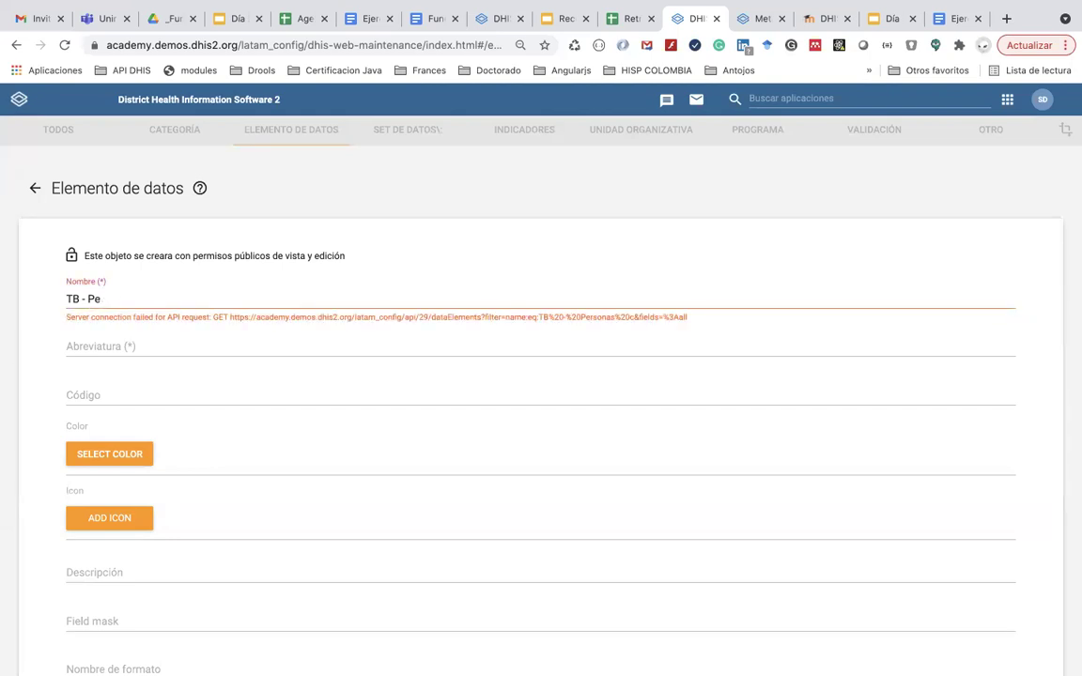
# - Complete the data element's name as "TB - Pruebas de laboratorio realizadas"
pyautogui.write('Pruebas de labo')
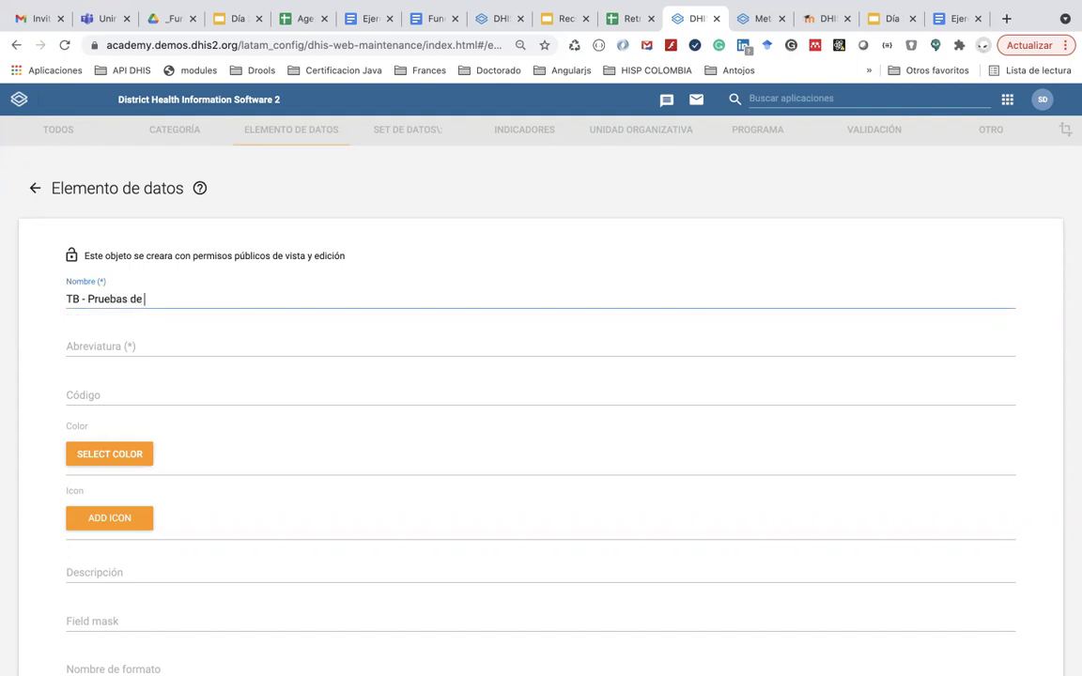
pyautogui.write('o')
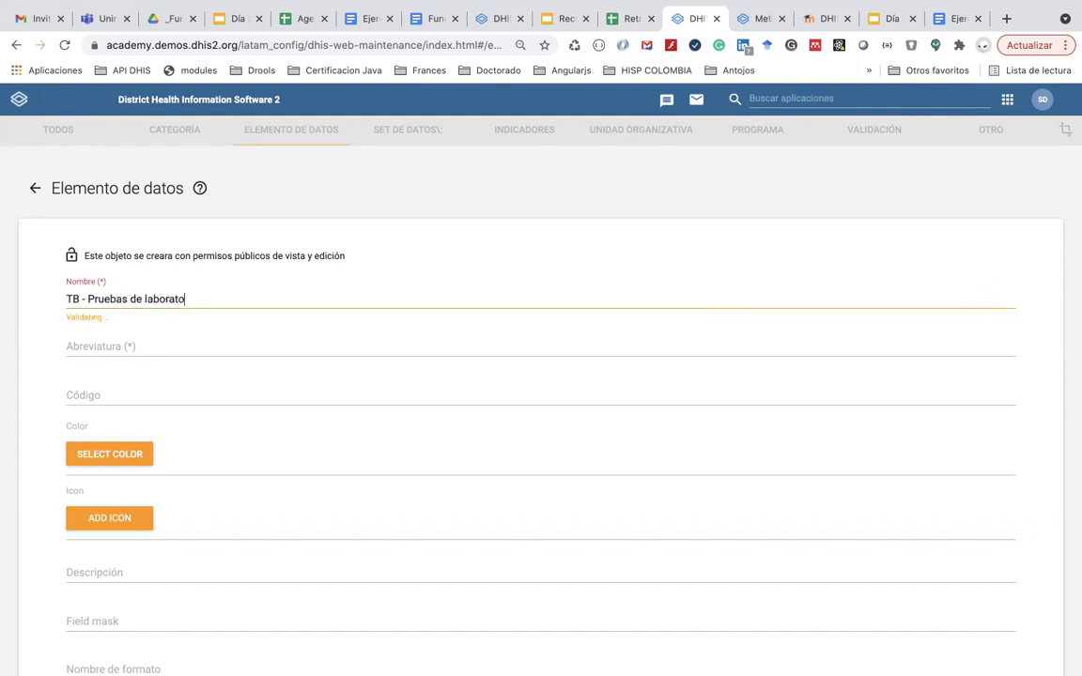
pyautogui.write('rio realizadas')
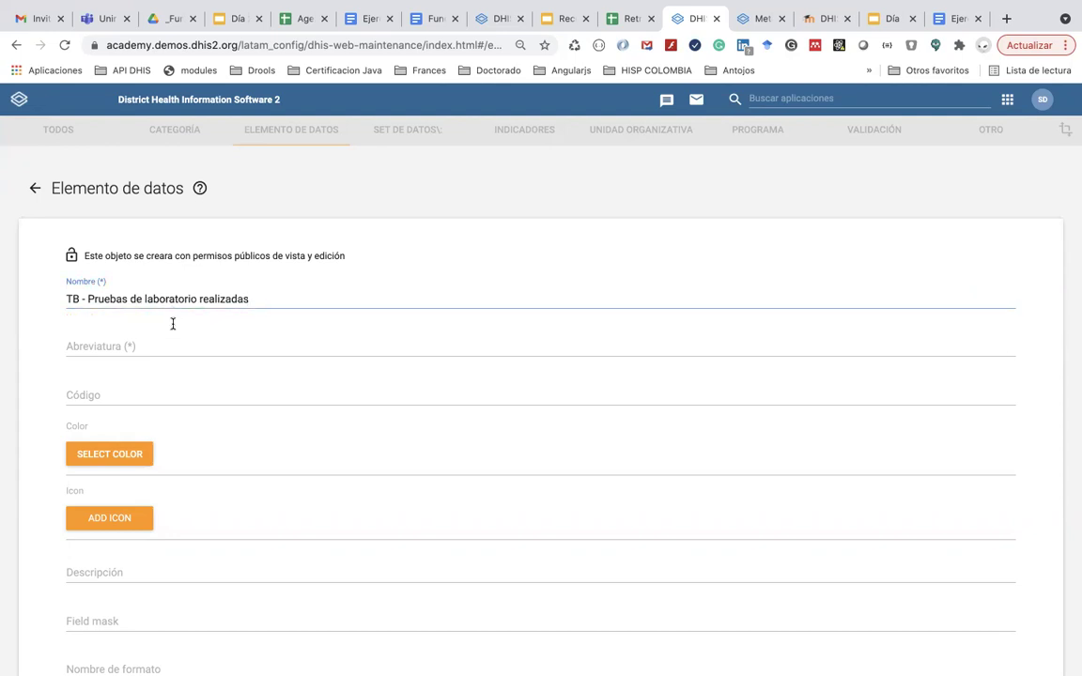
# - Copy the full name "TB - Pruebas de laboratorio realizadas" into the short name (Abreviatura)
pyautogui.moveTo(259, 301); pyautogui.dragTo(36, 300)
pyautogui.hotkey('ctrl', 'c')
pyautogui.click(90, 346)
pyautogui.hotkey('ctrl', 'v')
pyautogui.click(97, 379)
# - Set the form name (Nombre de formato) to "Pruebas de laboratorio realizadas", without the TB prefix
pyautogui.scroll(-5, 97, 379)
pyautogui.click(104, 388)
pyautogui.hotkey('ctrl', 'v')
pyautogui.moveTo(86, 388); pyautogui.dragTo(5, 386)
pyautogui.press('BackSpace')
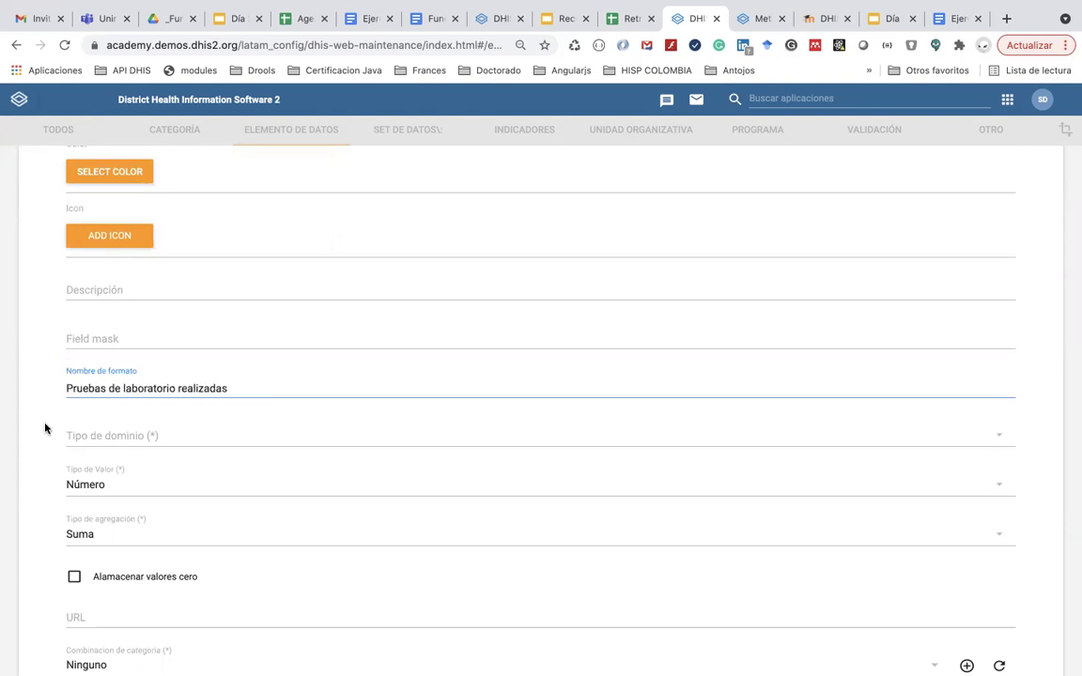
# - Set the laboratory tests data element's domain type to Agregar and its value type to Entero positivo o cero
pyautogui.click(160, 439)
pyautogui.click(145, 438)
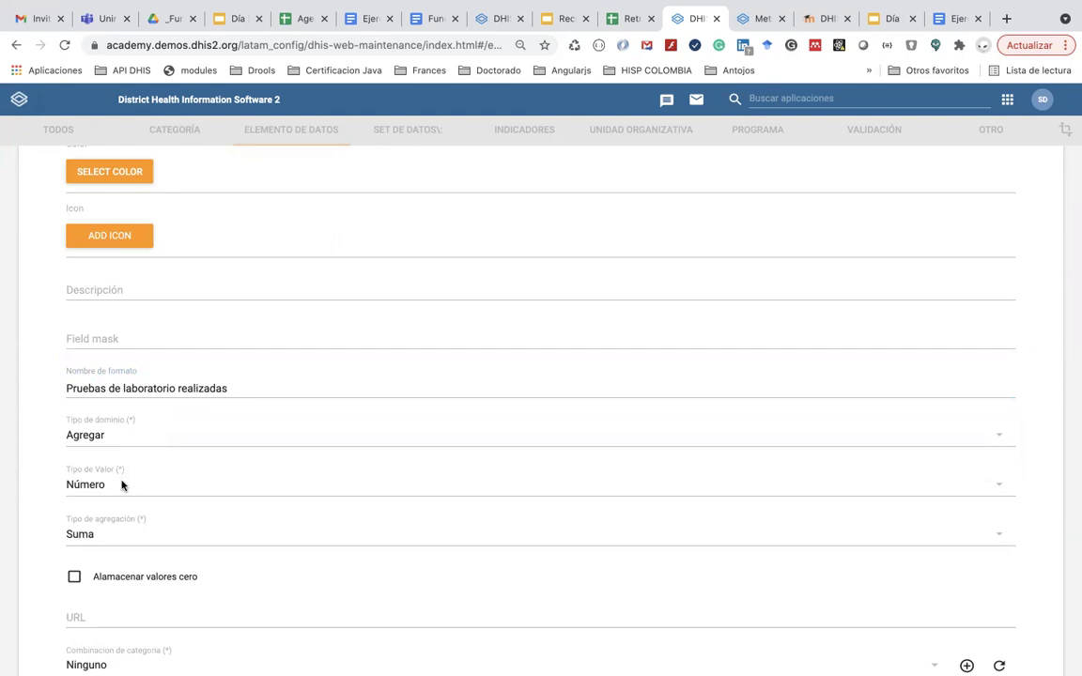
pyautogui.click(121, 484)
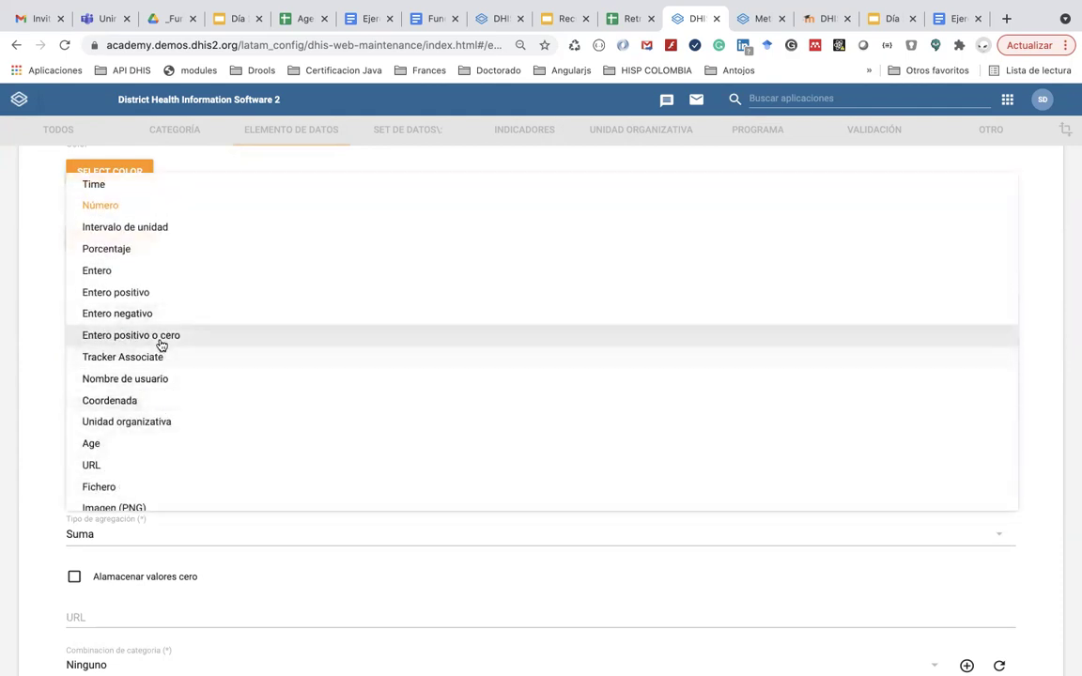
pyautogui.click(160, 344)
# - Save the TB laboratory tests data element
pyautogui.scroll(-2, 117, 501)
pyautogui.scroll(-10, 118, 475)
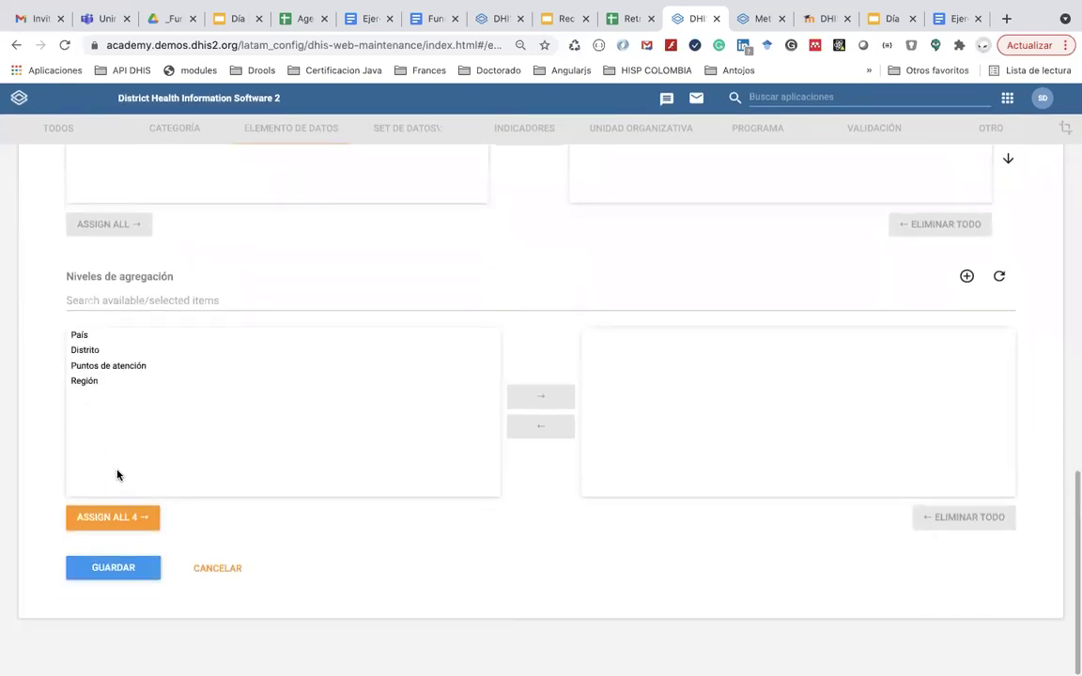
pyautogui.click(107, 568)
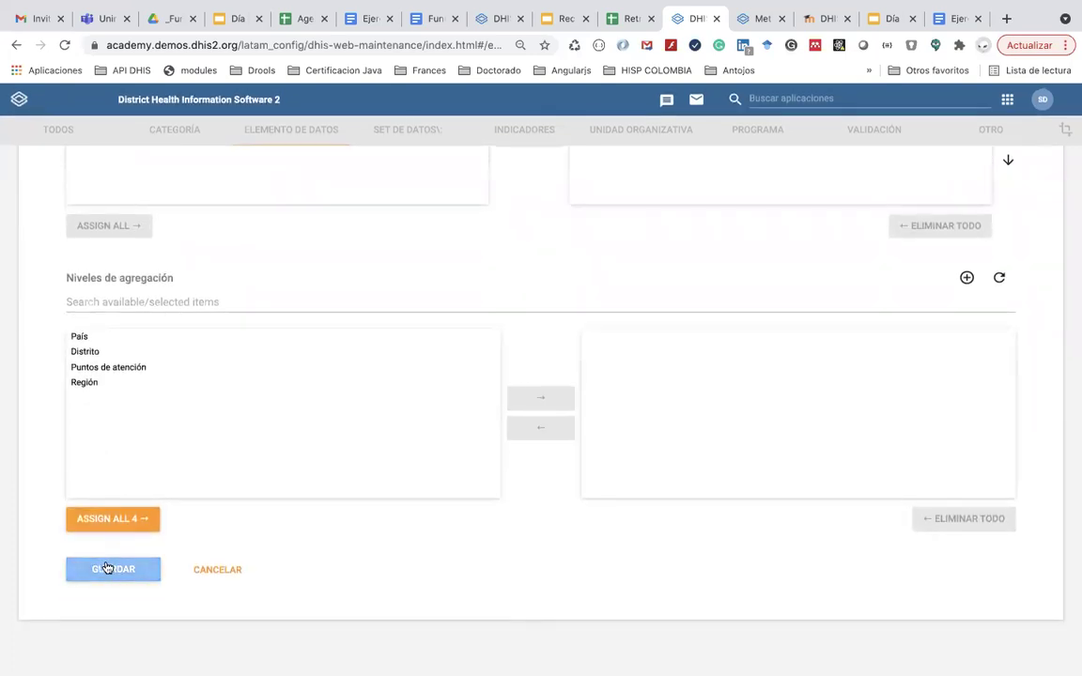
pyautogui.scroll(3, 107, 567)
pyautogui.scroll(-3, 107, 568)
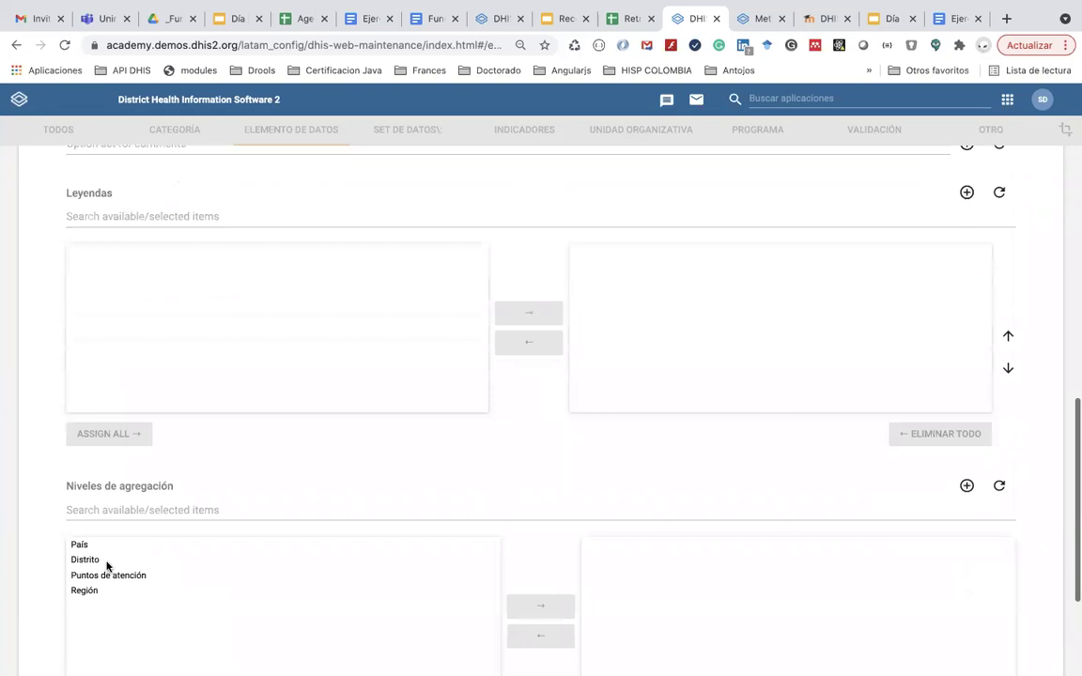
pyautogui.click(112, 576)
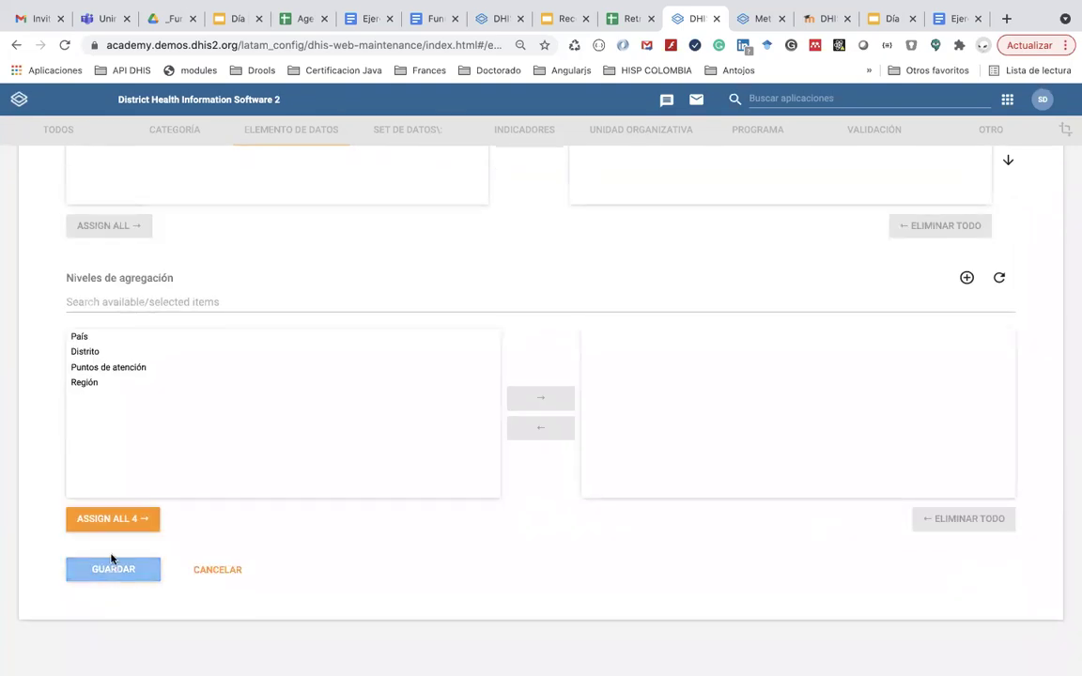
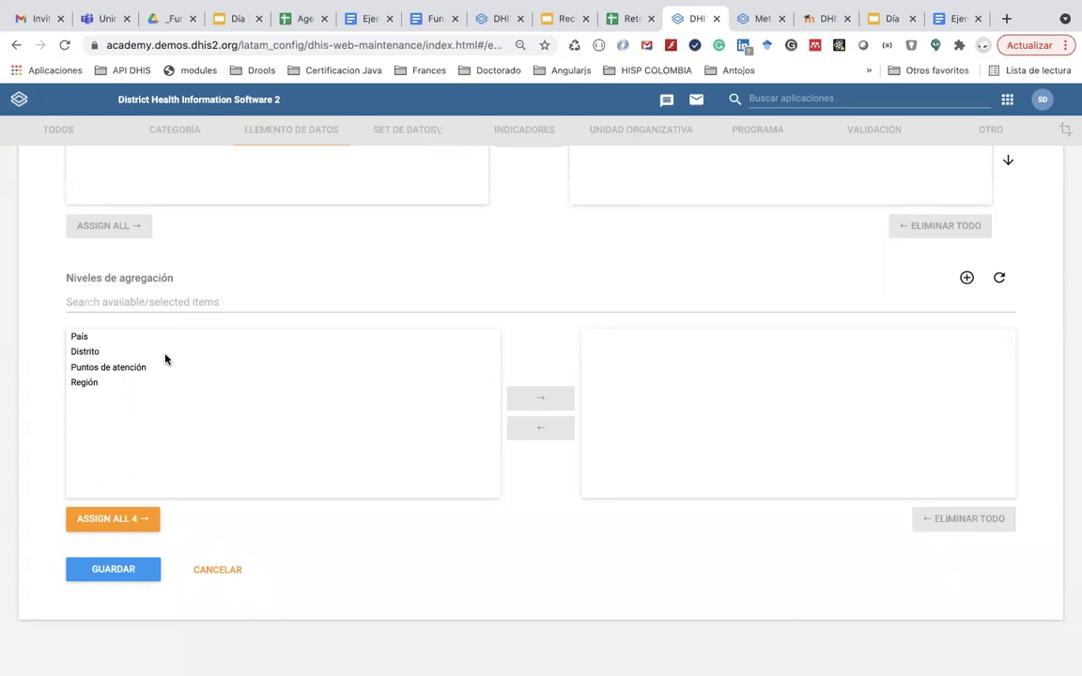
pyautogui.click(99, 578)
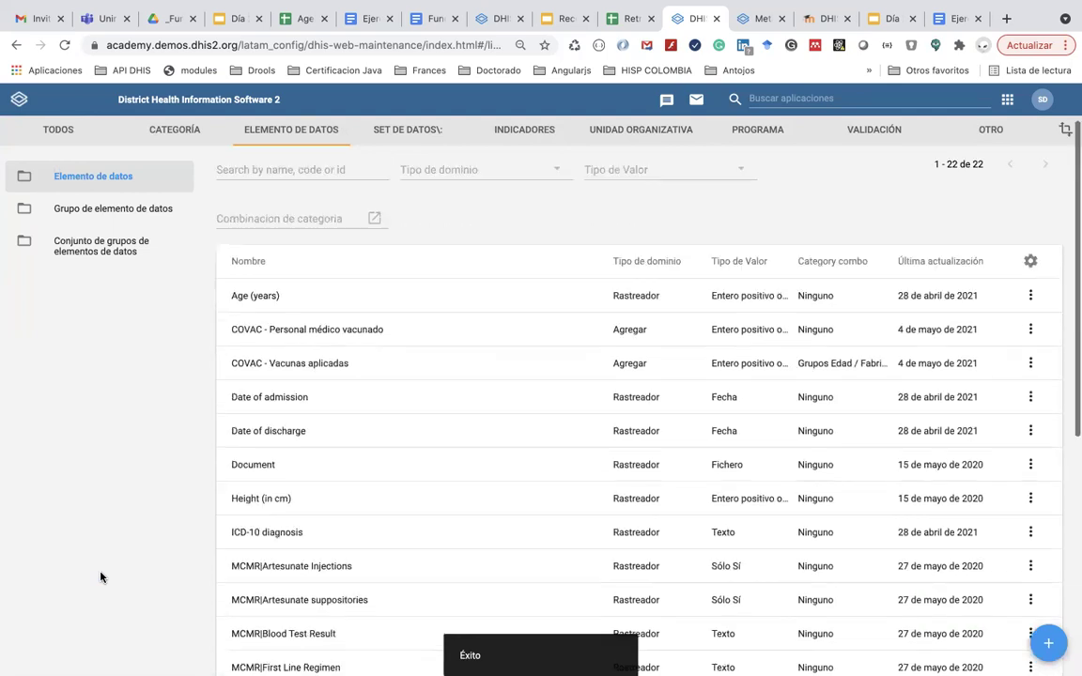
# - Check the saved TB elements in the data element list and start a new data element group (Grupo de elemento de datos)
pyautogui.scroll(-5, 102, 578)
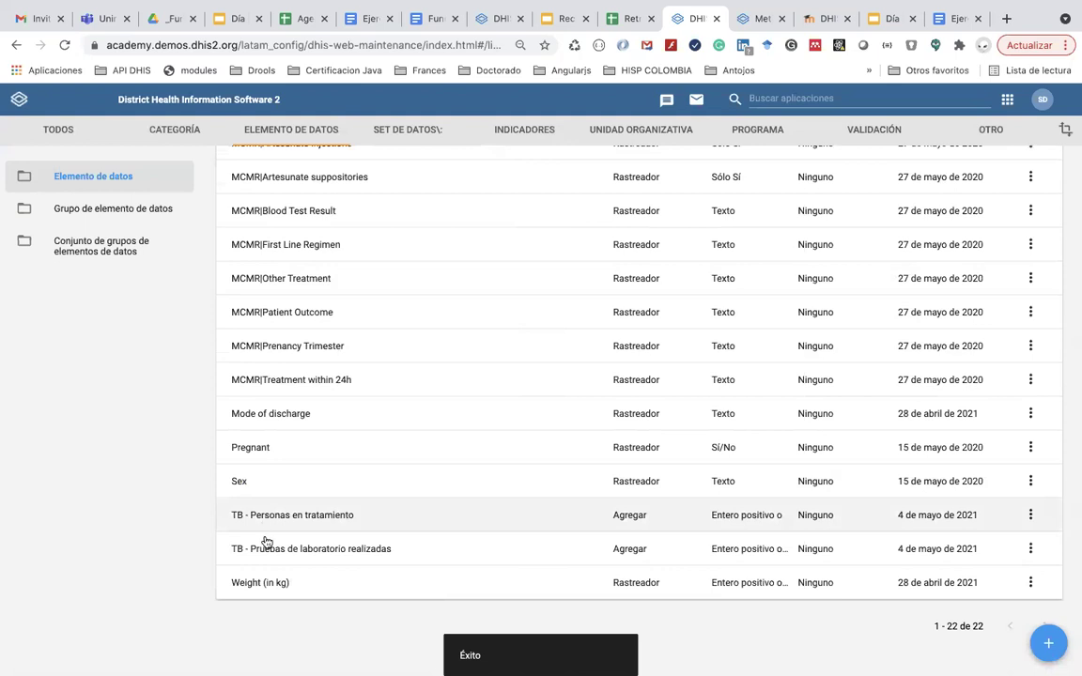
pyautogui.scroll(1, 268, 524)
pyautogui.scroll(4, 285, 334)
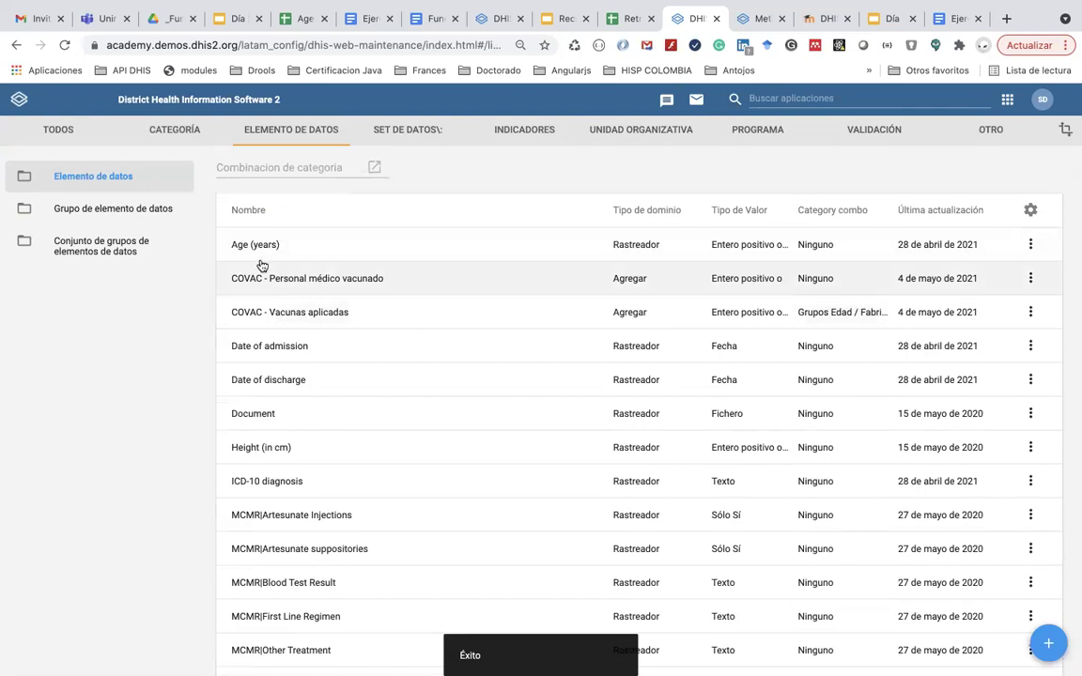
pyautogui.click(135, 214)
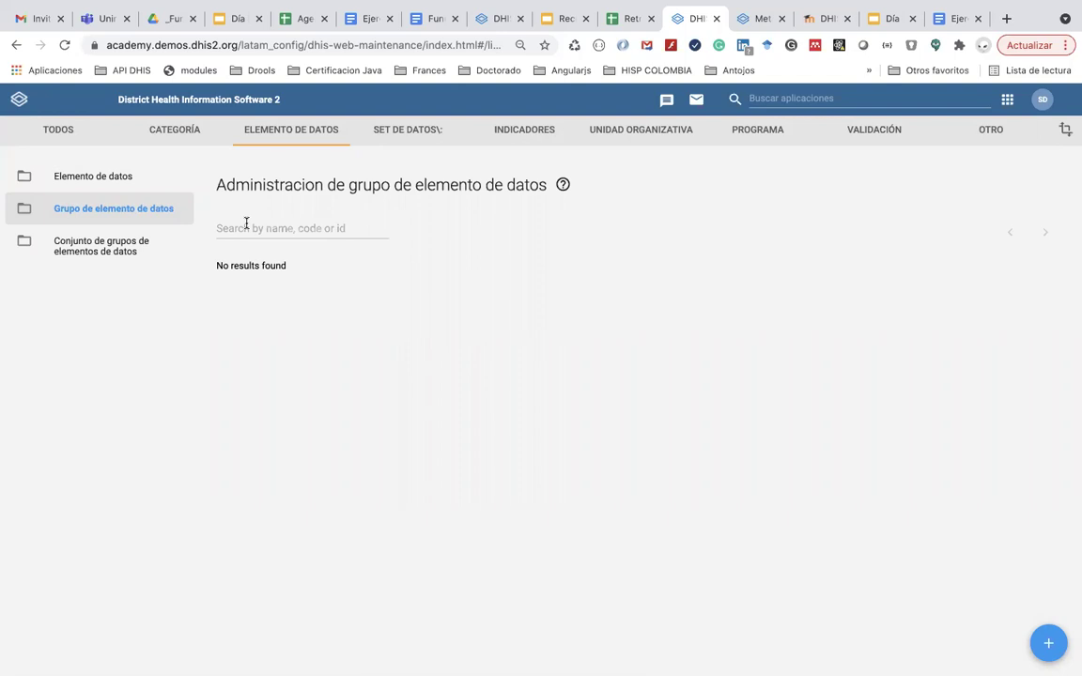
pyautogui.click(1049, 645)
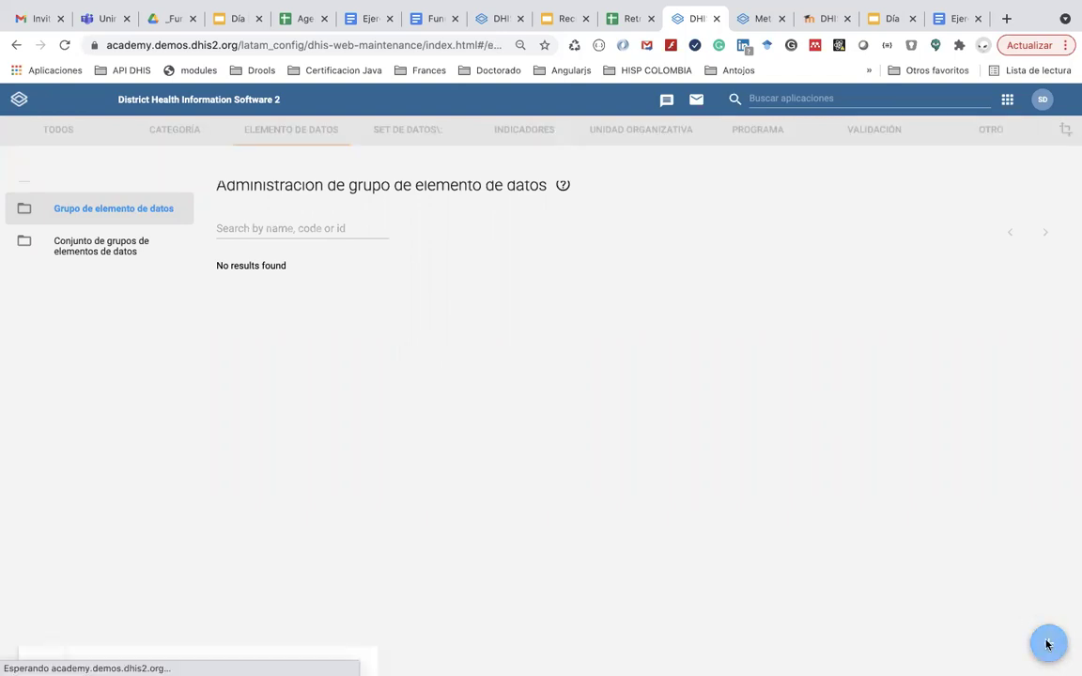
pyautogui.click(133, 296)
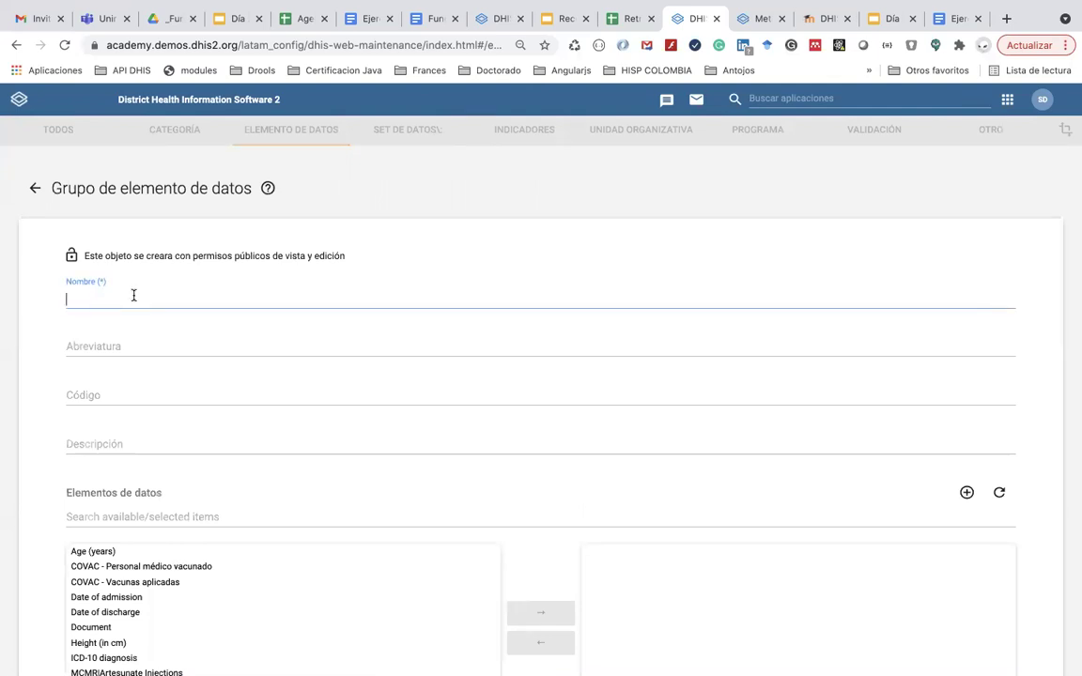
# - Begin the data element group's name with "DE"
pyautogui.write('DE')
pyautogui.hotkey('ctrl', 'a')
pyautogui.press('BackSpace')
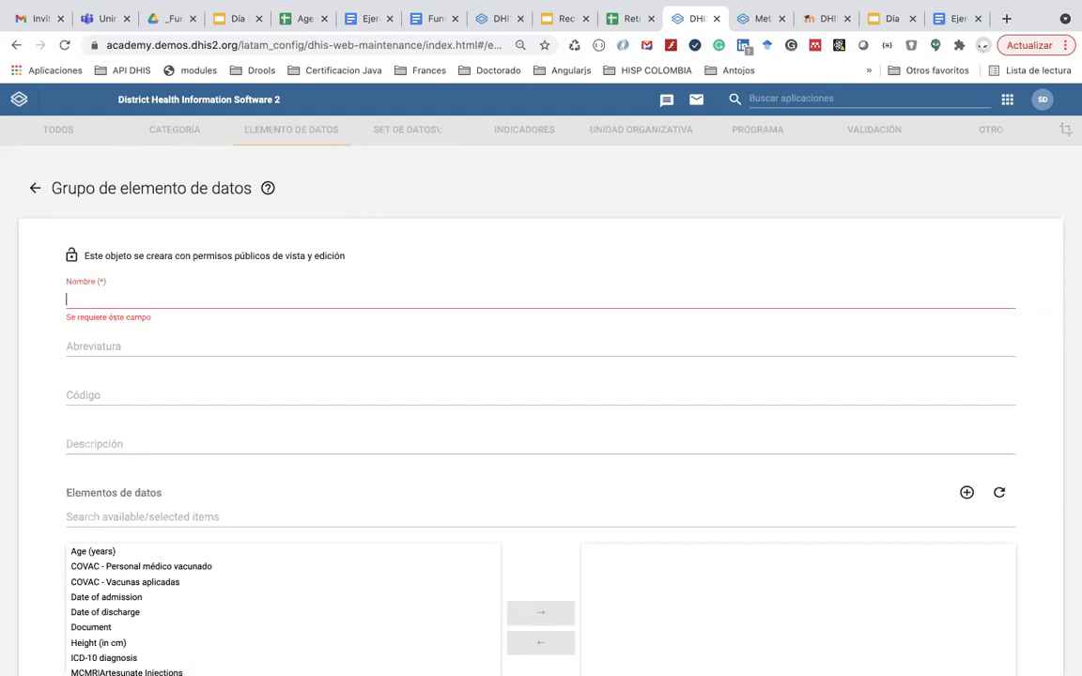
pyautogui.write('DE ')
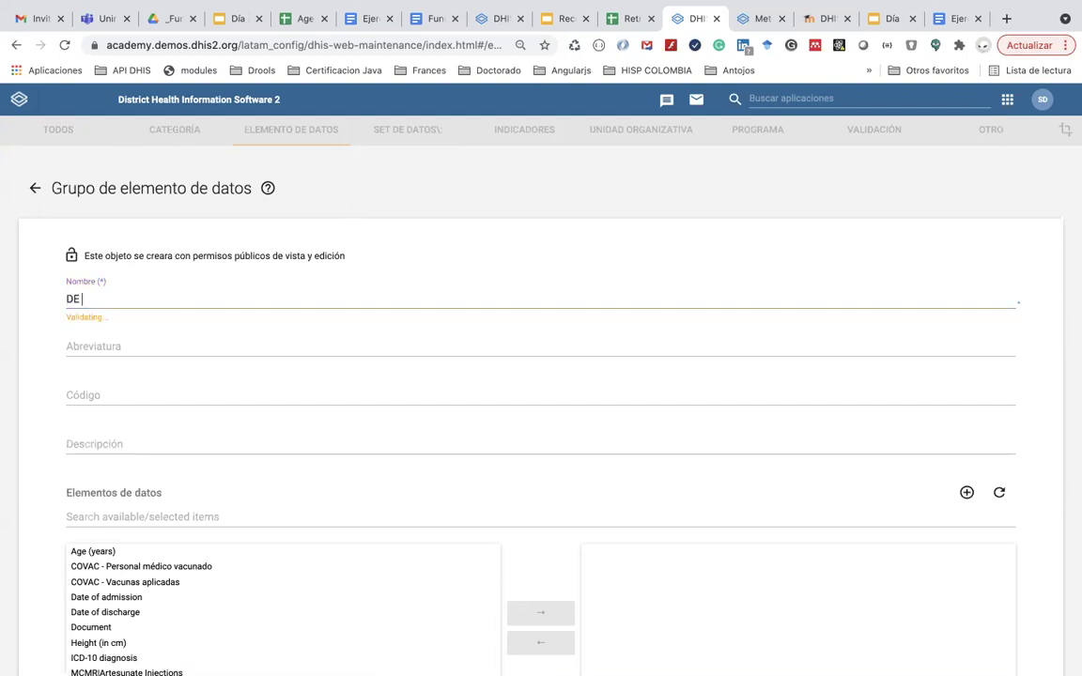
# - Complete and save the data element group DE Tuberculosis with TB - Personas en tratamiento and TB - Pruebas de laboratorio realizadas
pyautogui.write('Tuberculosis')
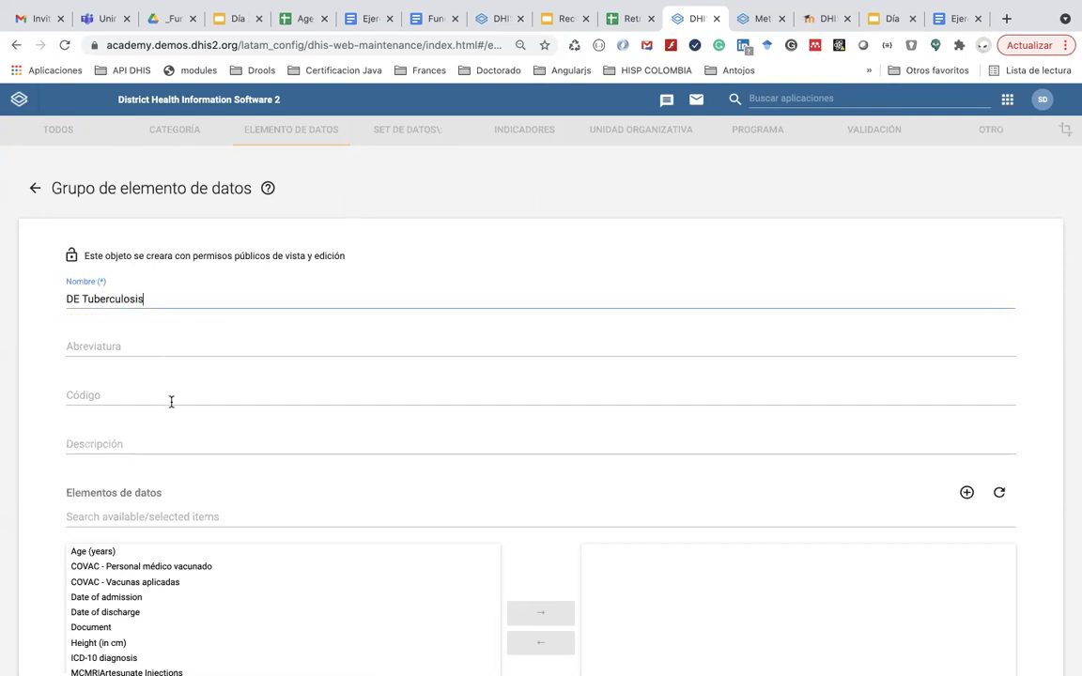
pyautogui.scroll(-3, 169, 401)
pyautogui.scroll(-5, 122, 512)
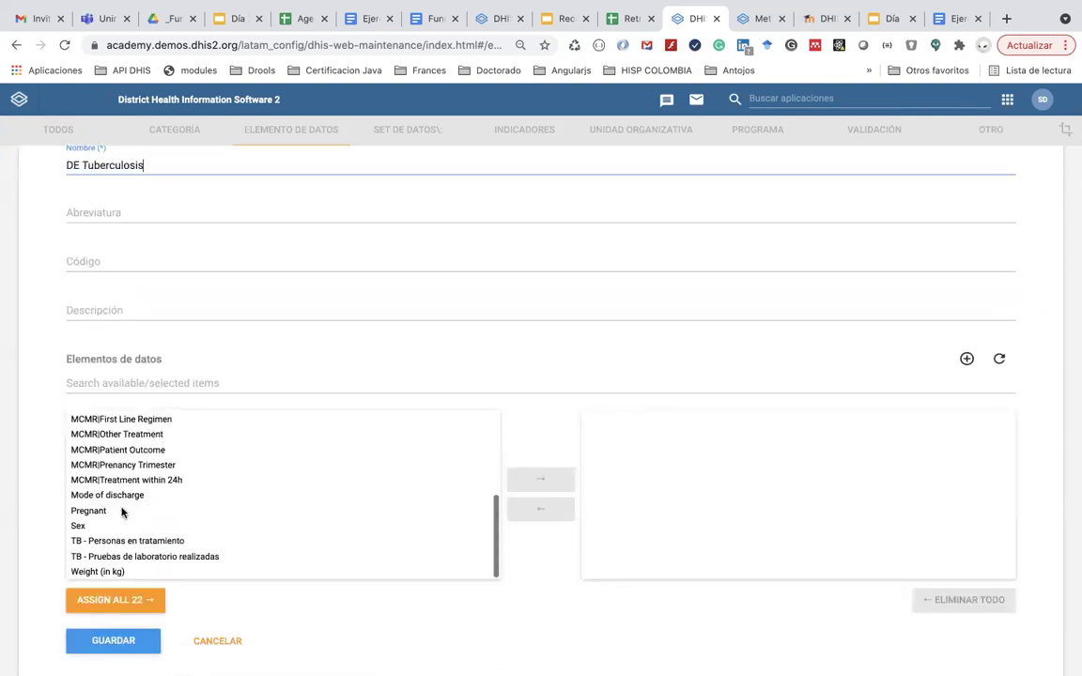
pyautogui.click(103, 382)
pyautogui.write('TB')
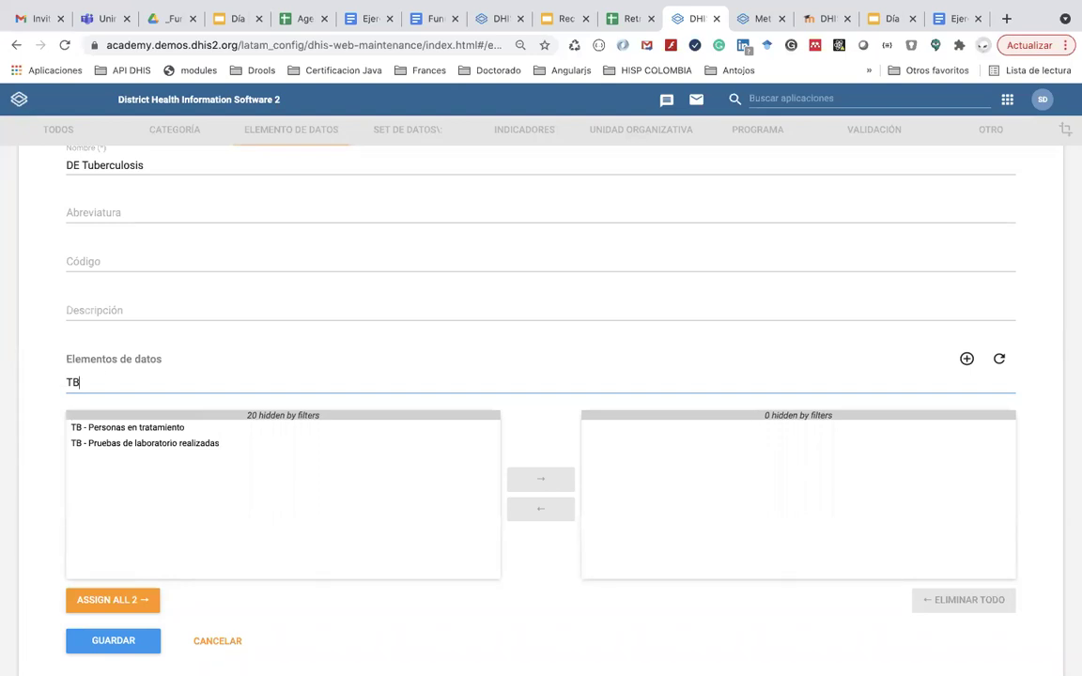
pyautogui.doubleClick(116, 429)
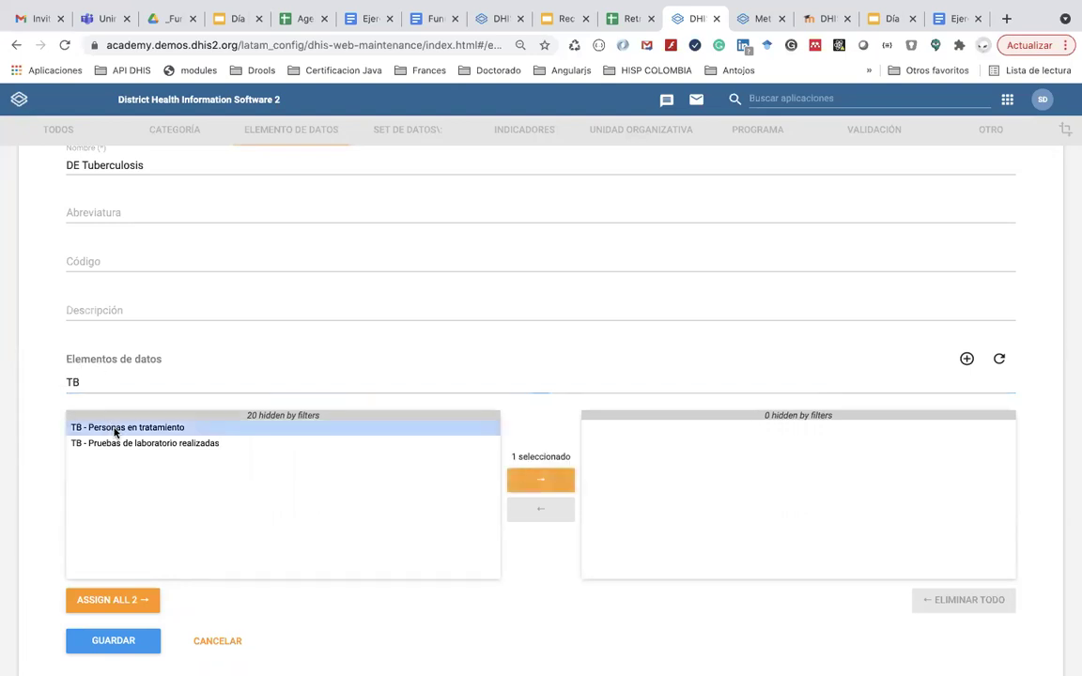
pyautogui.doubleClick(117, 430)
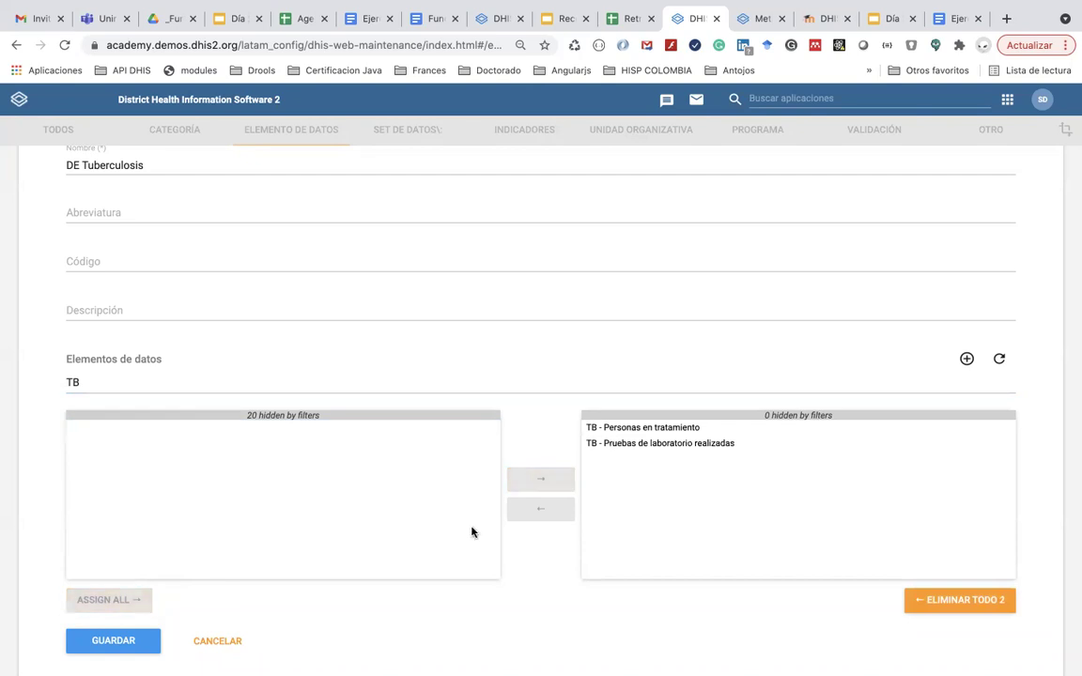
pyautogui.scroll(-2, 473, 532)
pyautogui.click(132, 570)
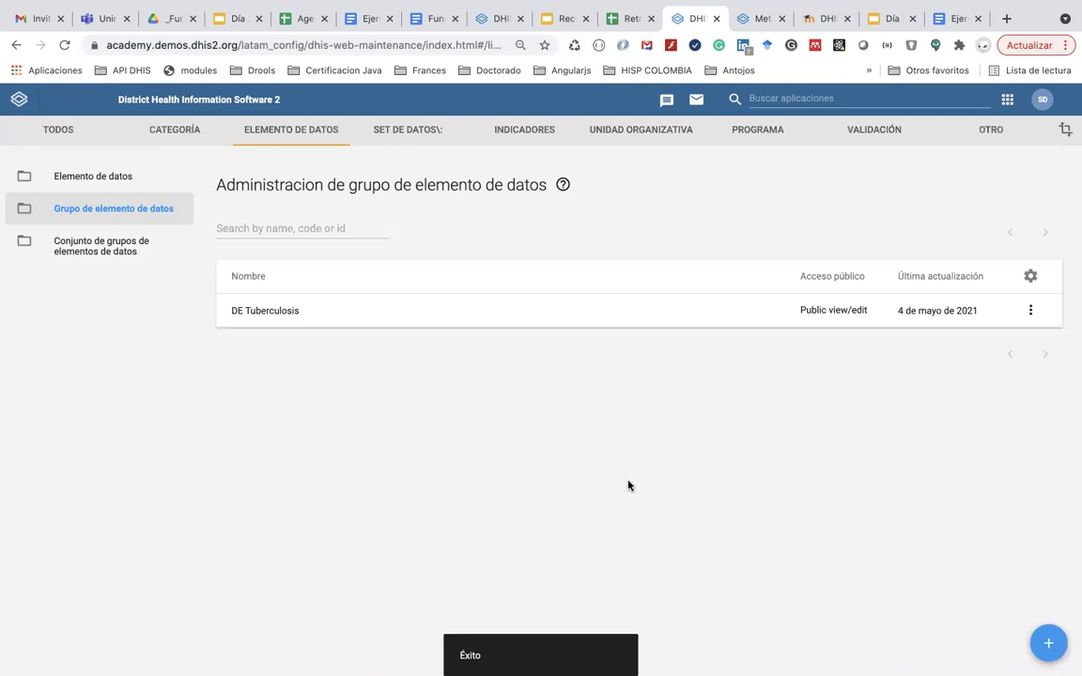
# - Start a new data element group and name it DE COVAC
pyautogui.click(1048, 643)
pyautogui.click(189, 300)
pyautogui.write('DE')
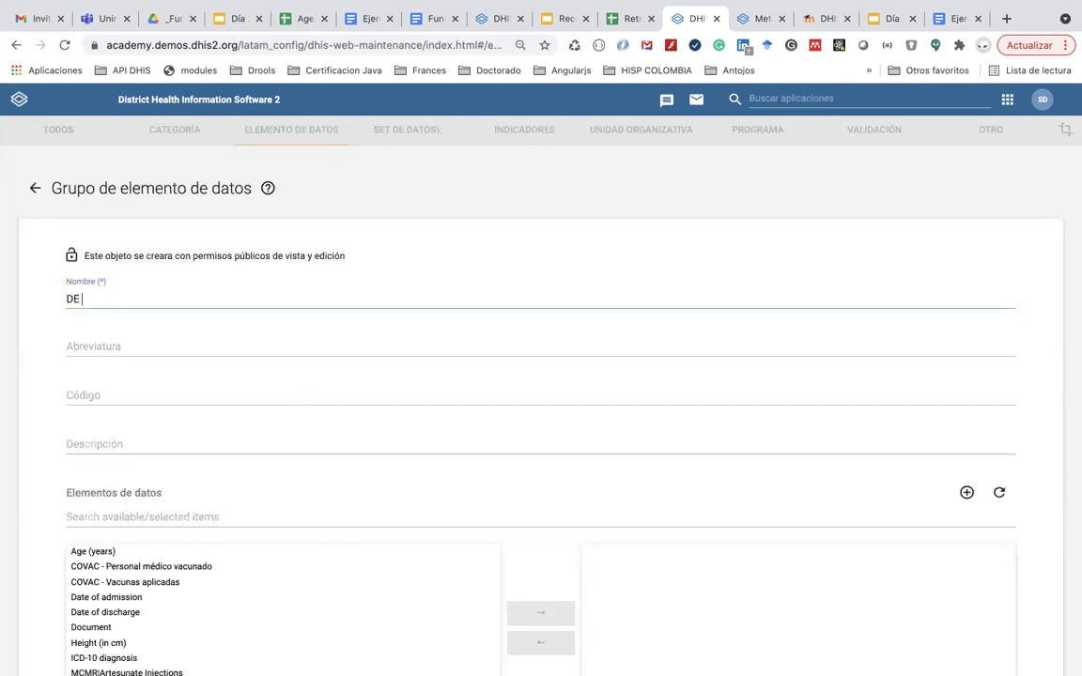
pyautogui.write(' COVAC')
# - Assign COVAC - Personal médico vacunado and COVAC - Vacunas aplicadas to the new group and save it
pyautogui.scroll(-2, 132, 451)
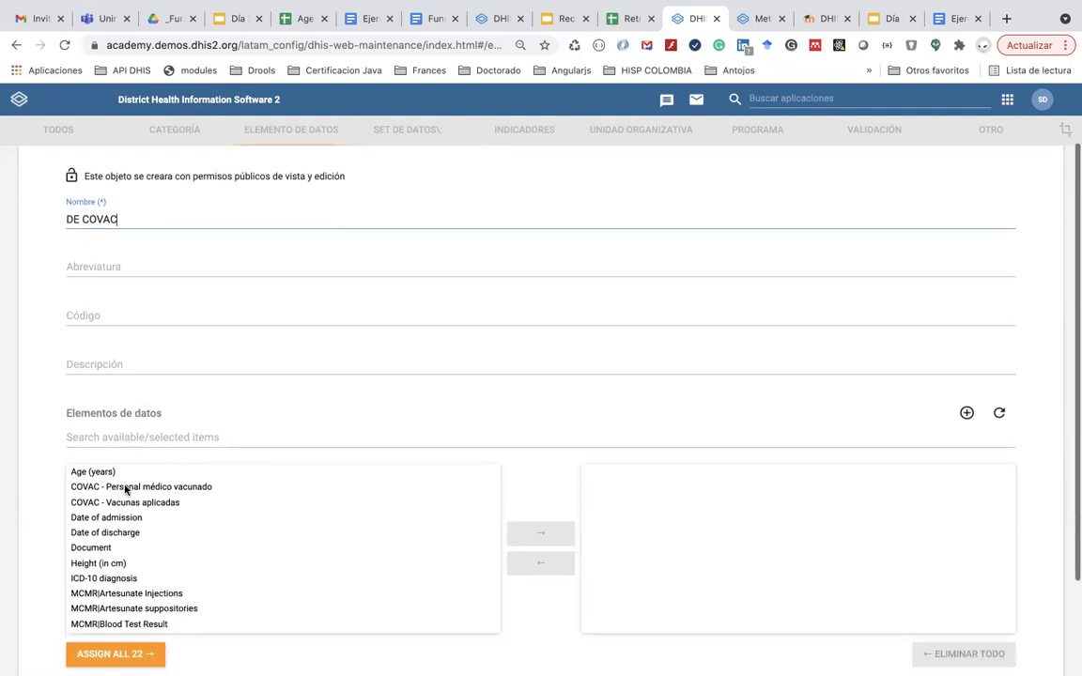
pyautogui.doubleClick(123, 487)
pyautogui.doubleClick(119, 487)
pyautogui.scroll(-3, 223, 548)
pyautogui.scroll(-3, 344, 558)
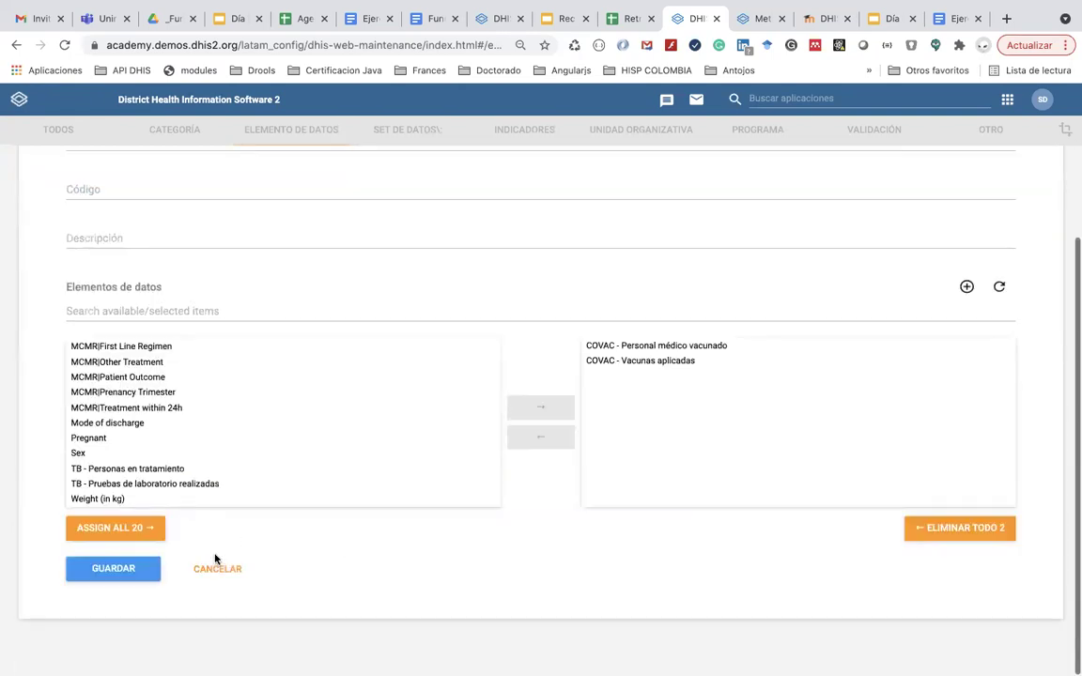
pyautogui.click(136, 576)
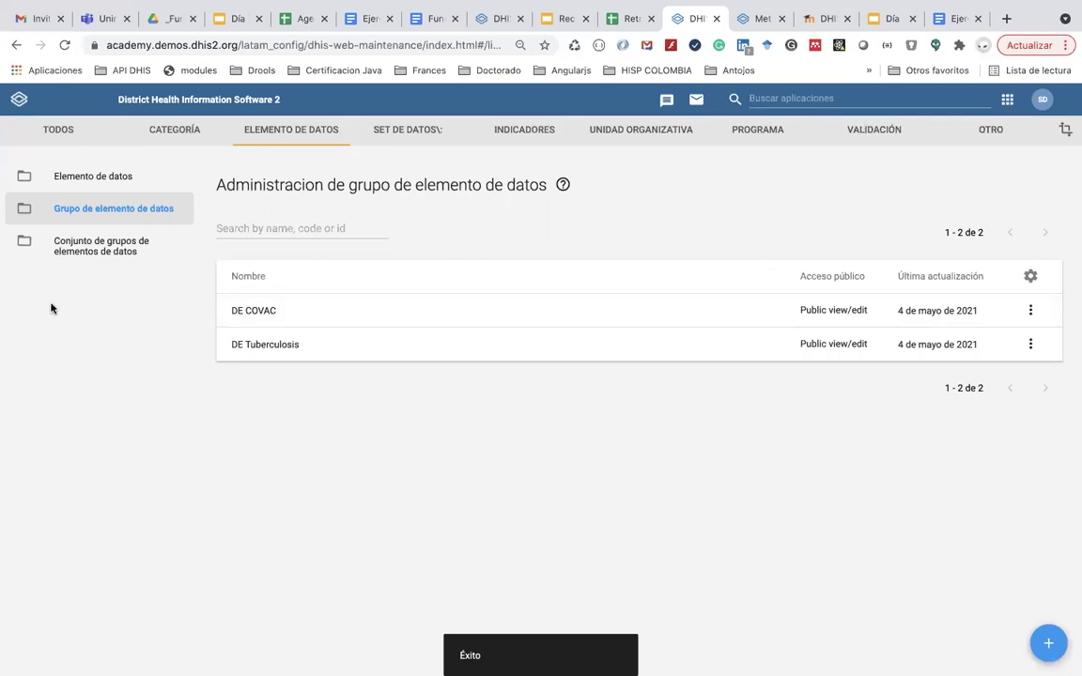
# - Switch to the Tabla pivote app and set the data type to Elementos de datos
pyautogui.click(1005, 102)
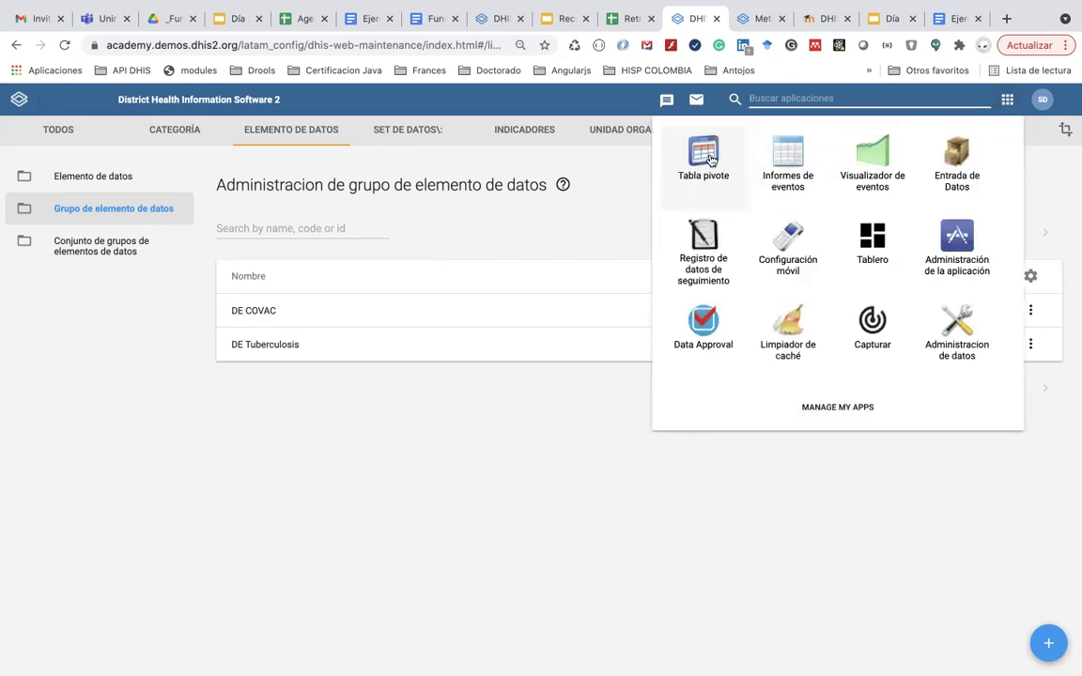
pyautogui.click(705, 158)
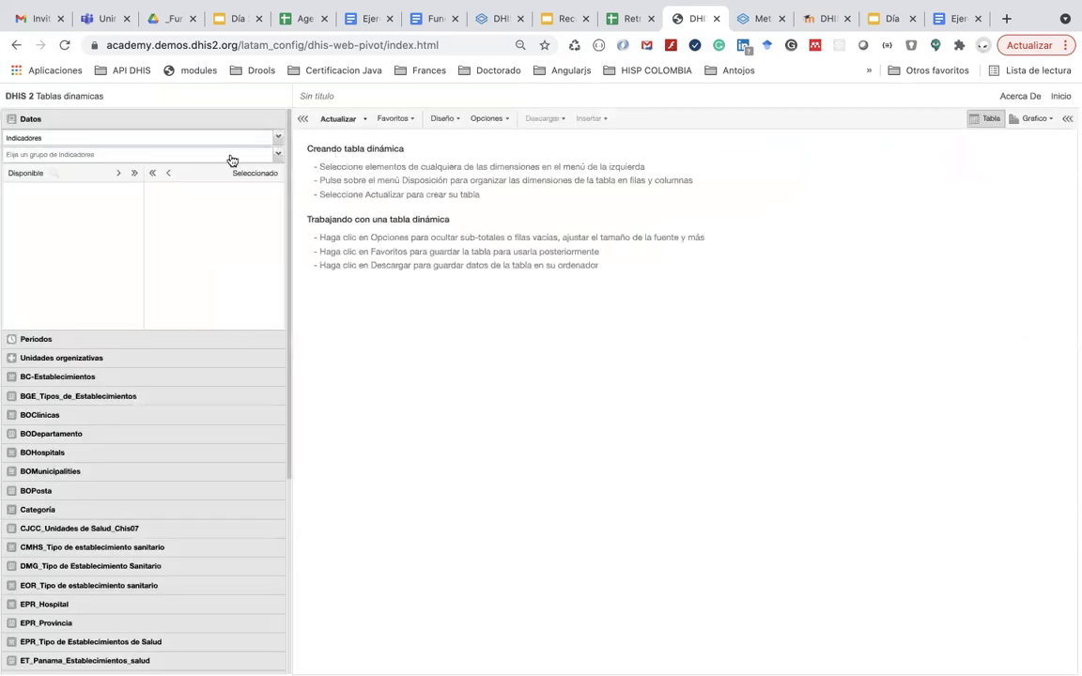
pyautogui.click(277, 138)
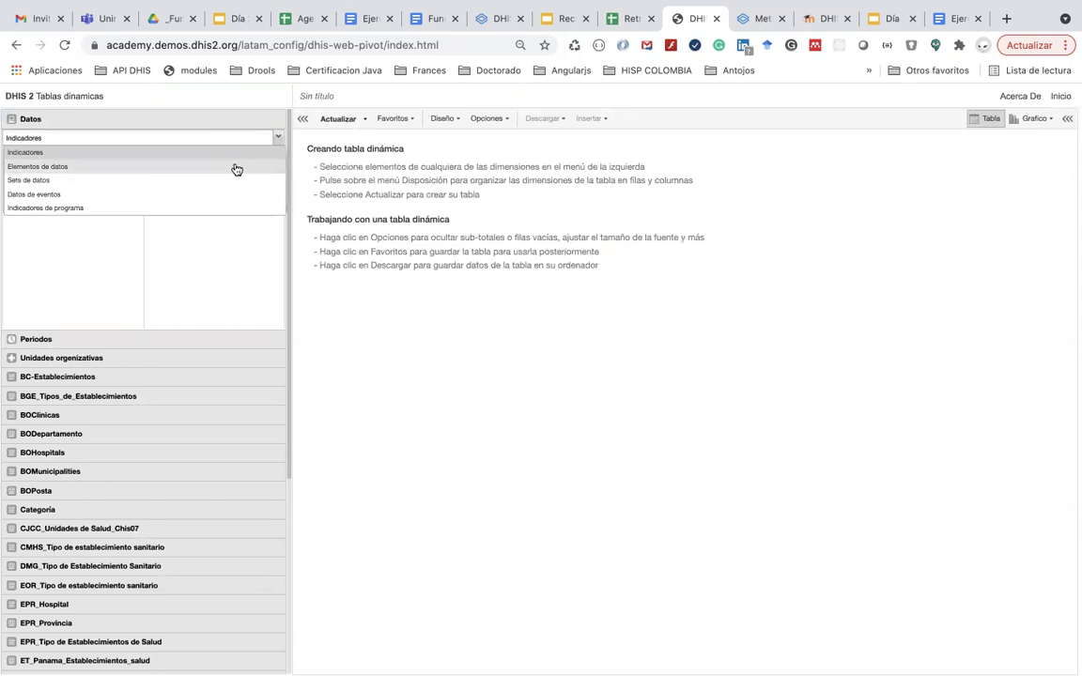
pyautogui.click(235, 167)
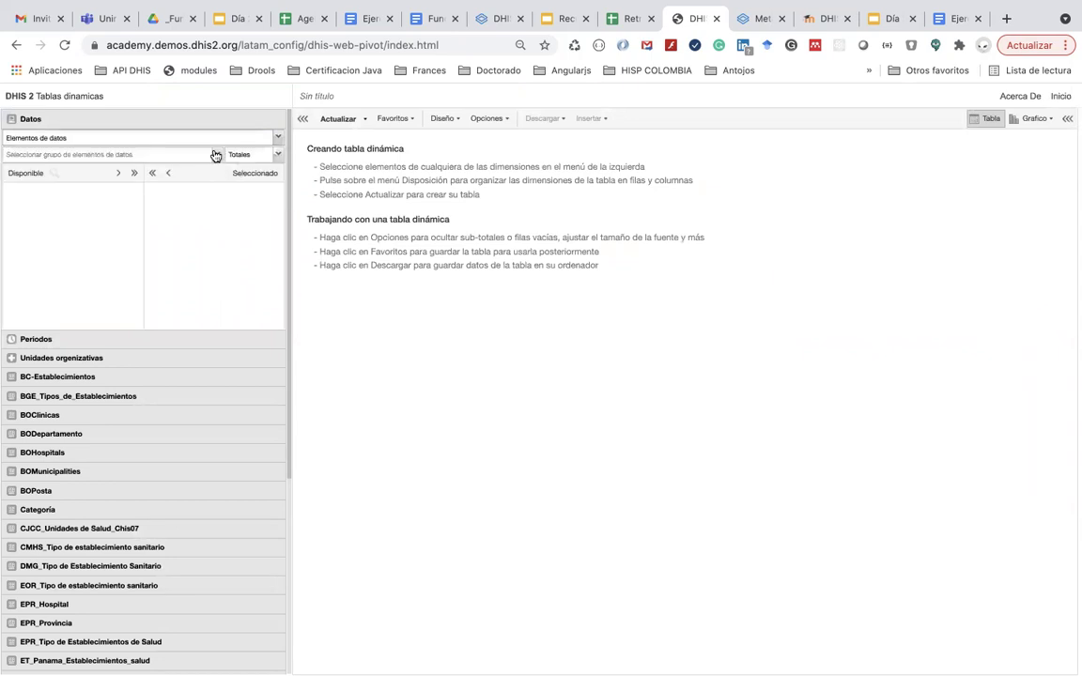
# - Examine the data elements available under the DE COVAC group and under the DE Tuberculosis group
pyautogui.click(215, 154)
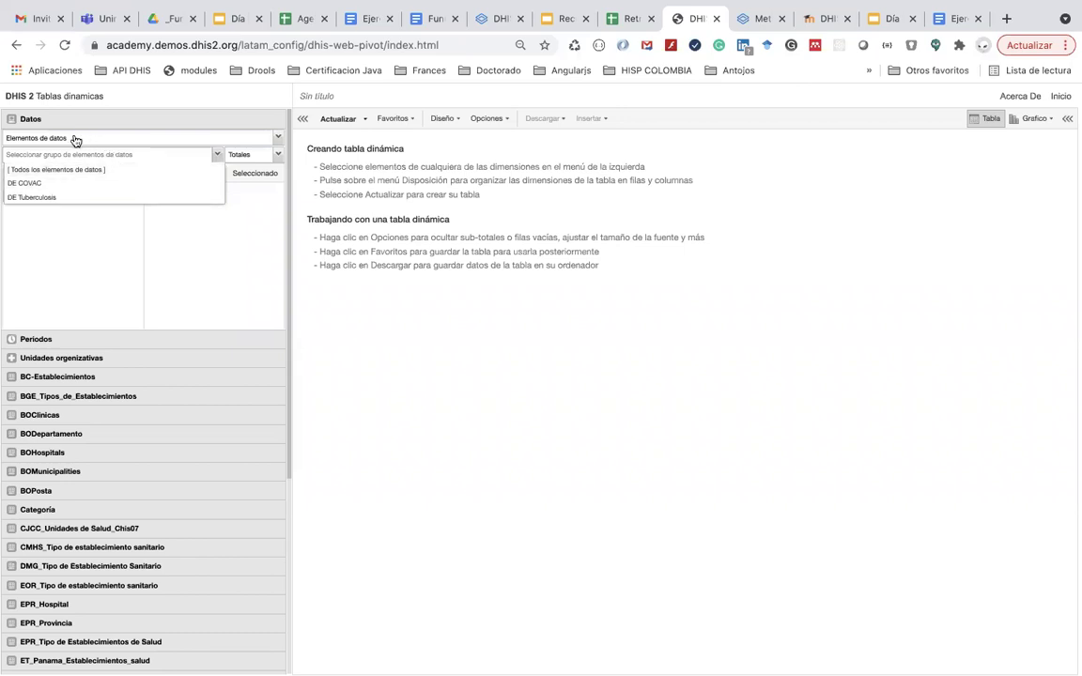
pyautogui.click(141, 246)
pyautogui.click(120, 161)
pyautogui.click(103, 182)
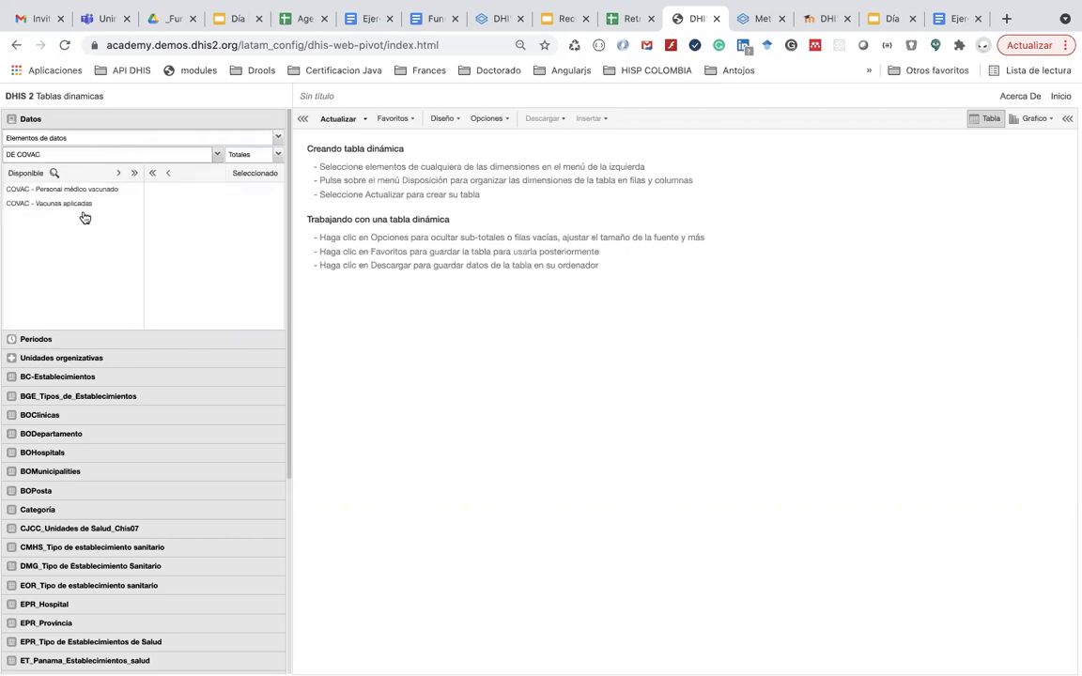
pyautogui.click(104, 153)
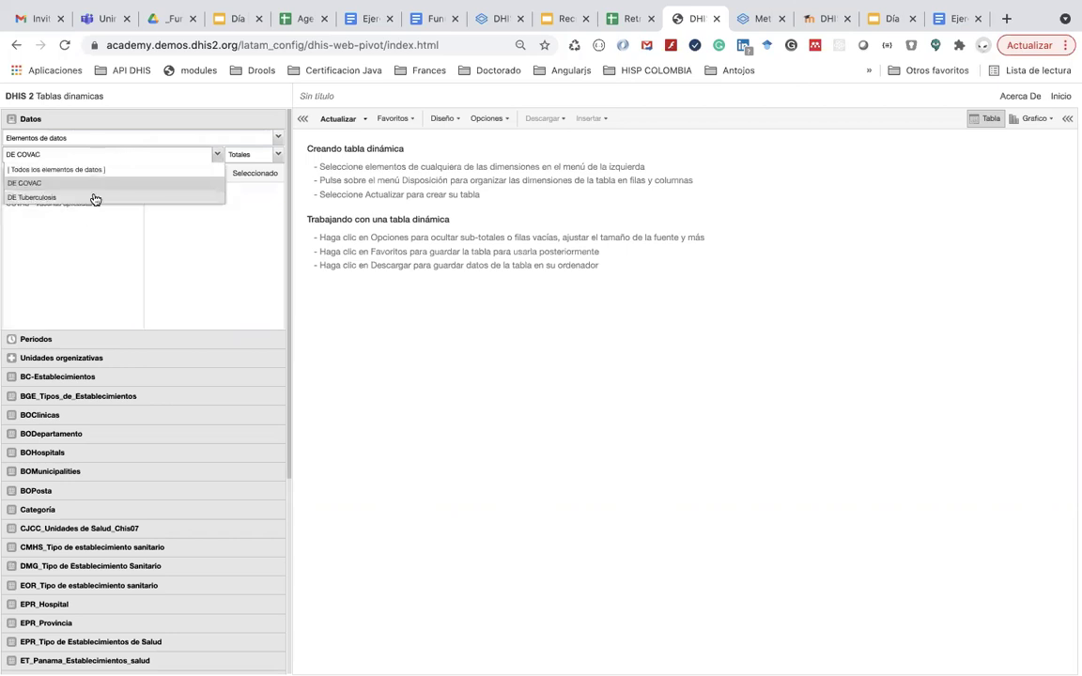
pyautogui.click(94, 198)
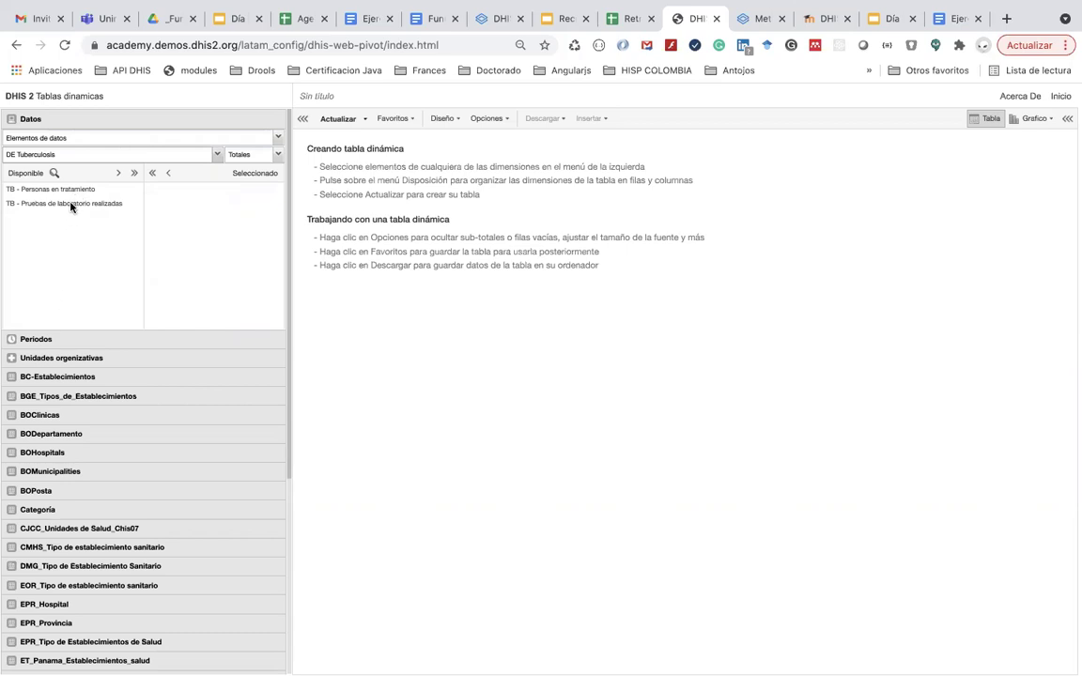
# - Leave the pivot table app for the home dashboard and bring up the list of apps
pyautogui.click(1060, 96)
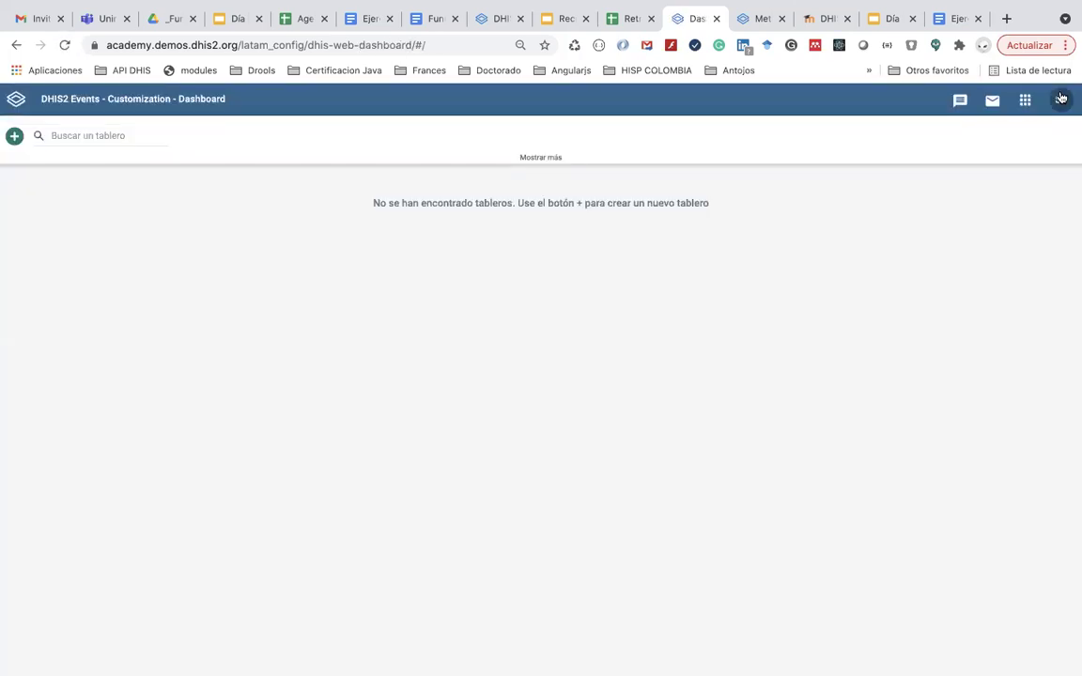
pyautogui.click(1024, 105)
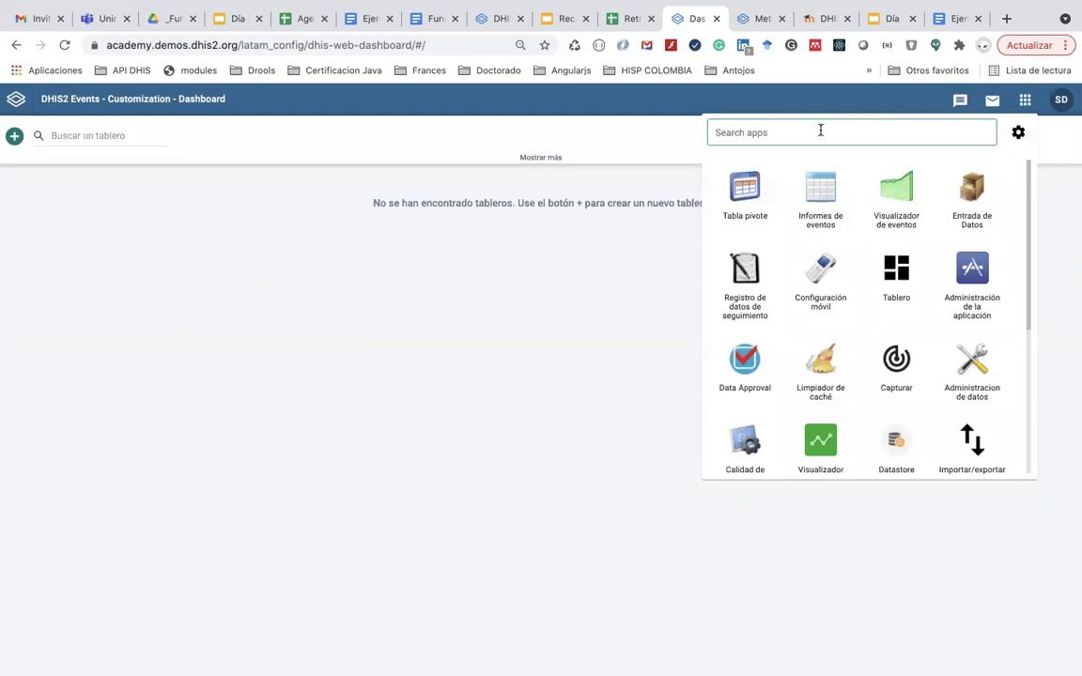
pyautogui.write('ele')
pyautogui.press('BackSpace')
pyautogui.press('BackSpace')
pyautogui.write('ele')
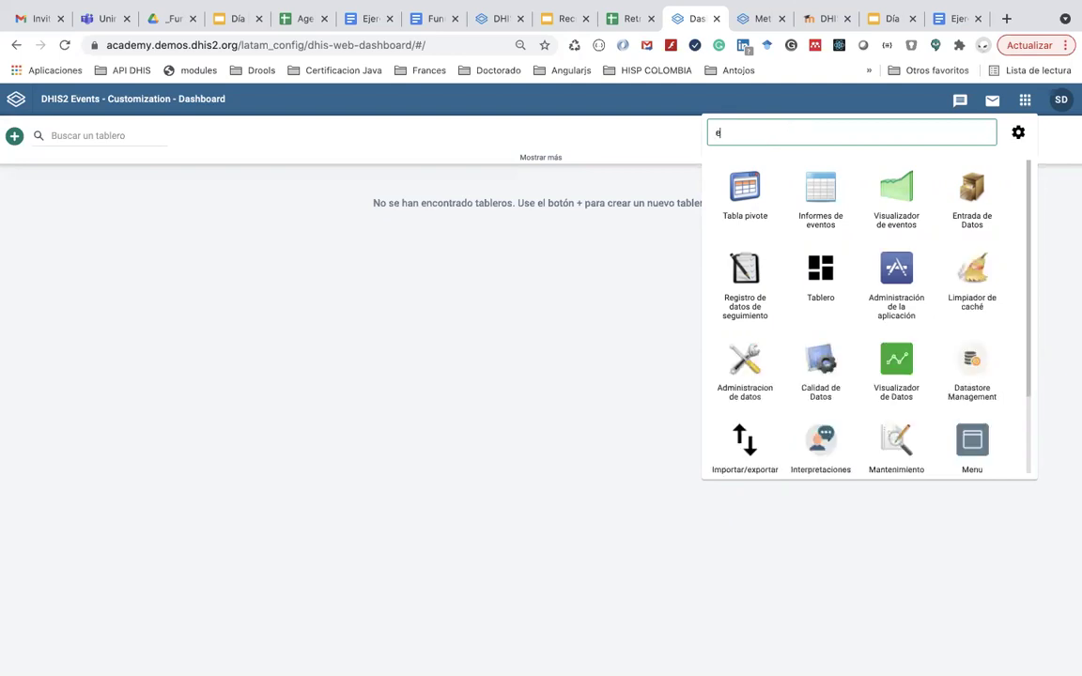
pyautogui.press('BackSpace')
pyautogui.press('BackSpace')
pyautogui.press('BackSpace')
pyautogui.write('l')
pyautogui.press('BackSpace')
# - Find the Mantenimiento app by searching for "man" and open its list of data elements
pyautogui.write('man')
pyautogui.click(821, 191)
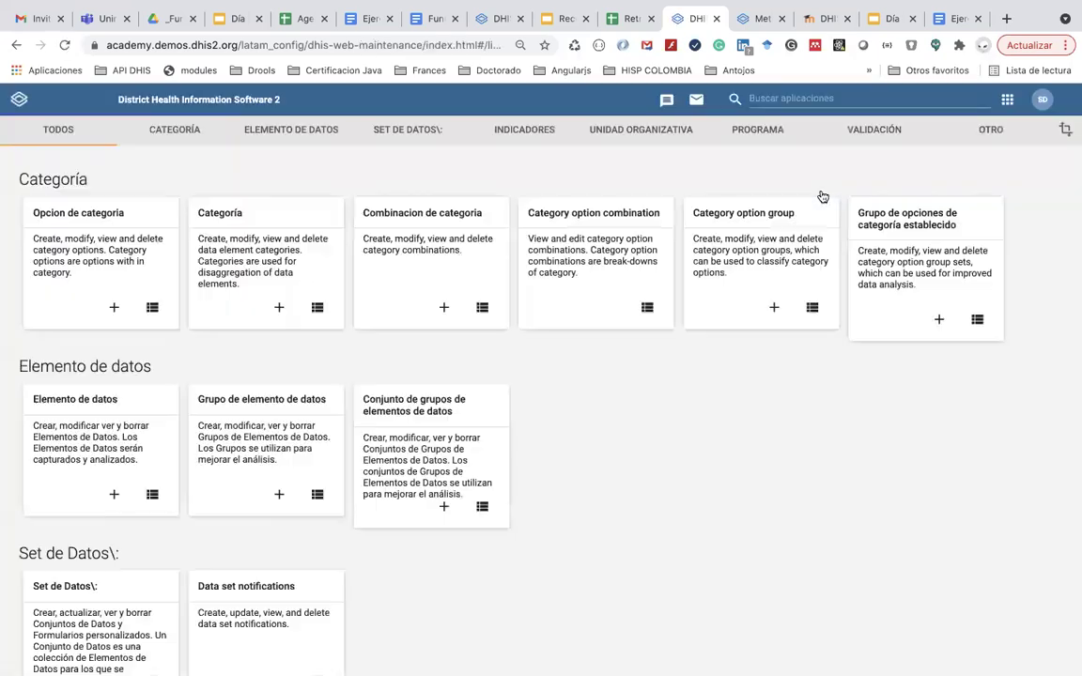
pyautogui.click(312, 131)
pyautogui.click(284, 174)
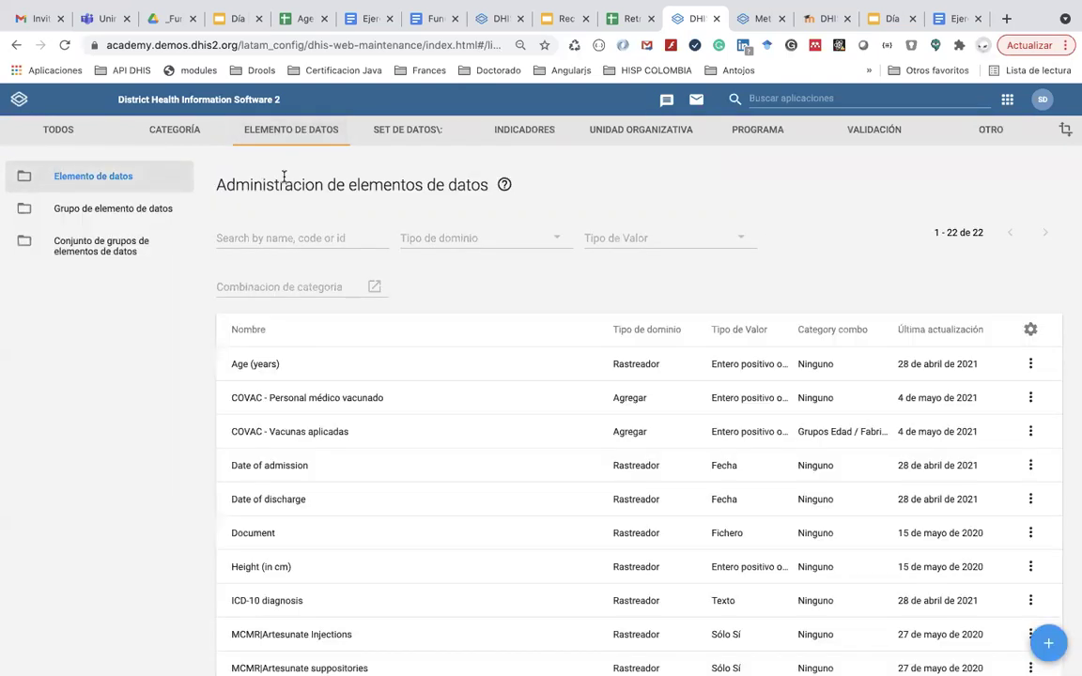
pyautogui.click(239, 235)
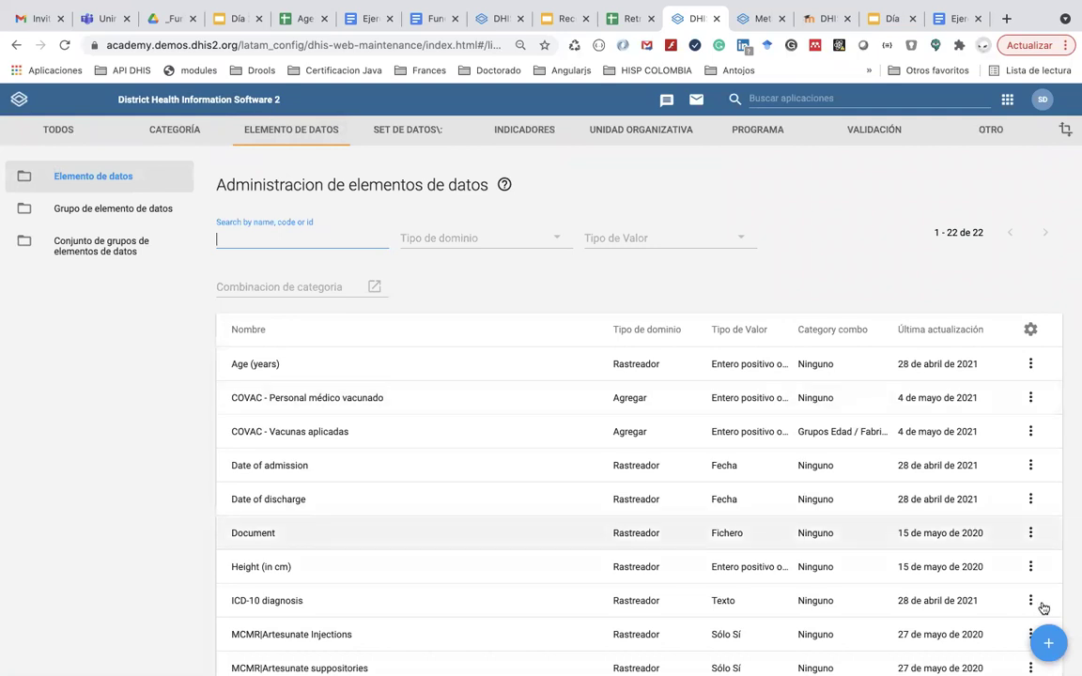
# - Start a new data element and name it COVAC - Población personal médico
pyautogui.click(1048, 641)
pyautogui.click(100, 297)
pyautogui.write('COVAC - P')
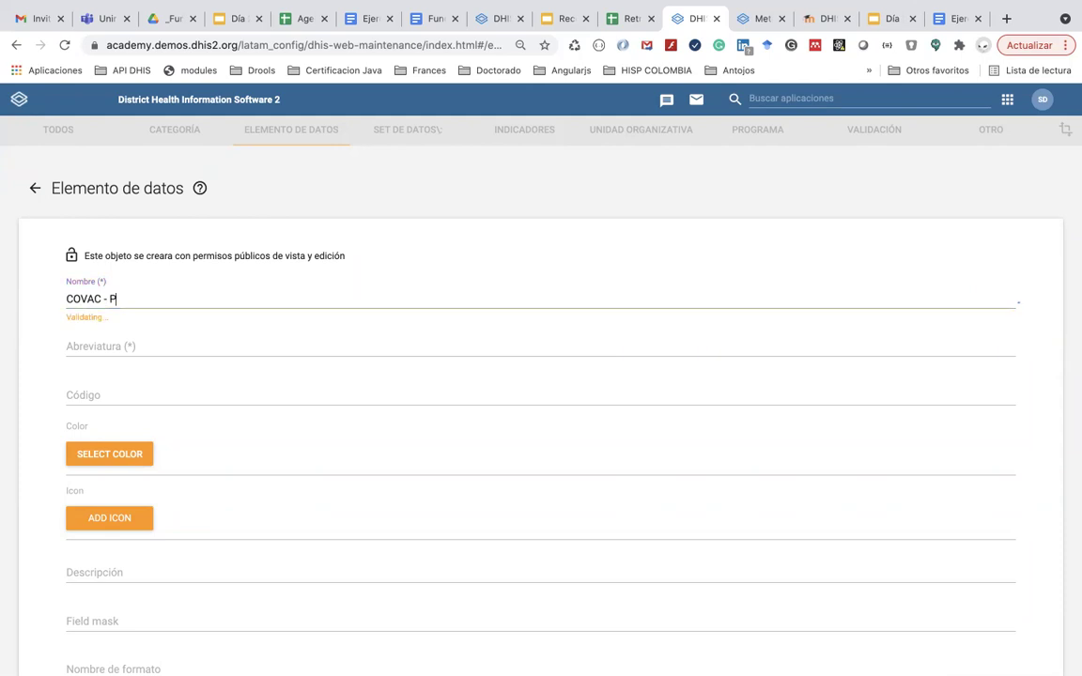
pyautogui.write('oblación person')
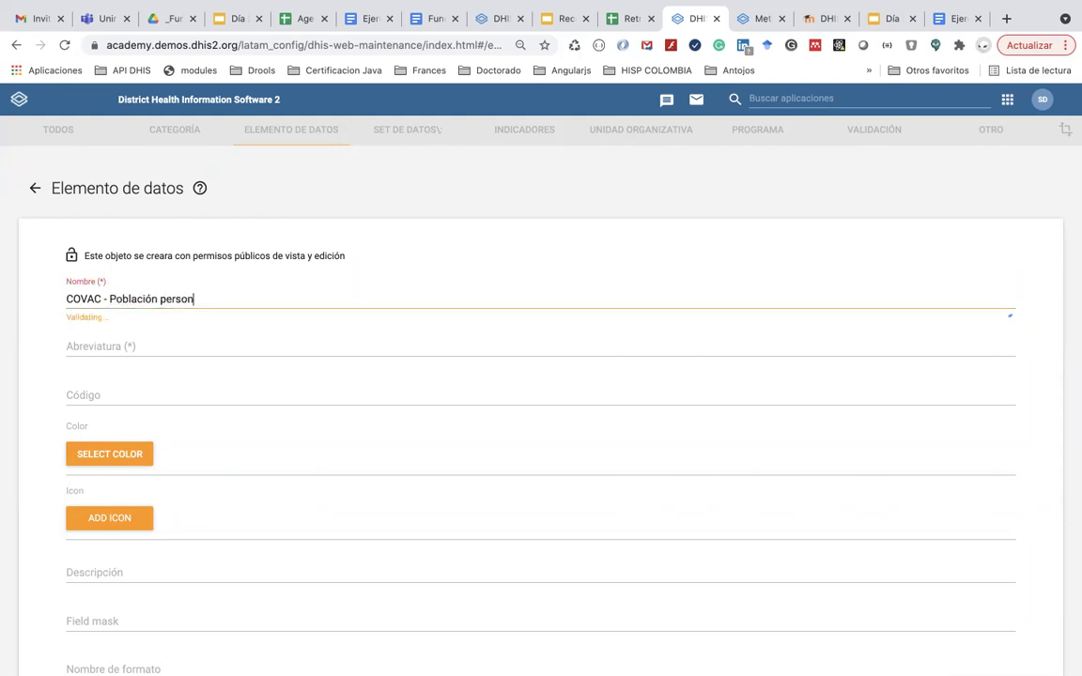
pyautogui.write('al médico')
# - Copy the data element's full name into its Abreviatura field
pyautogui.click(127, 342)
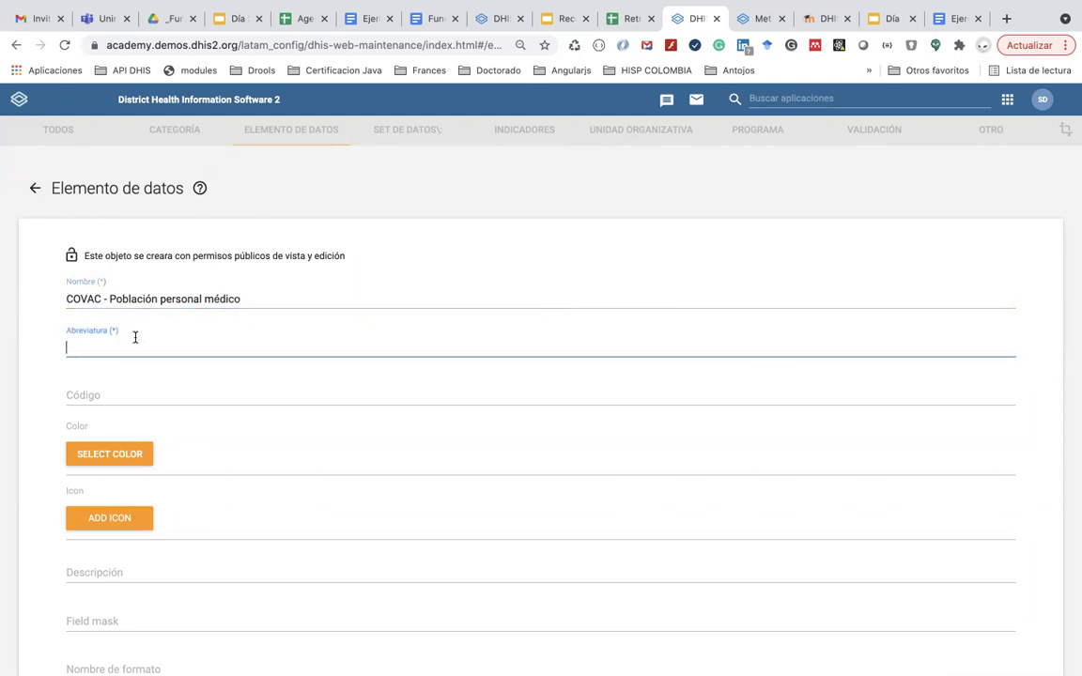
pyautogui.click(253, 296)
pyautogui.moveTo(396, 5)
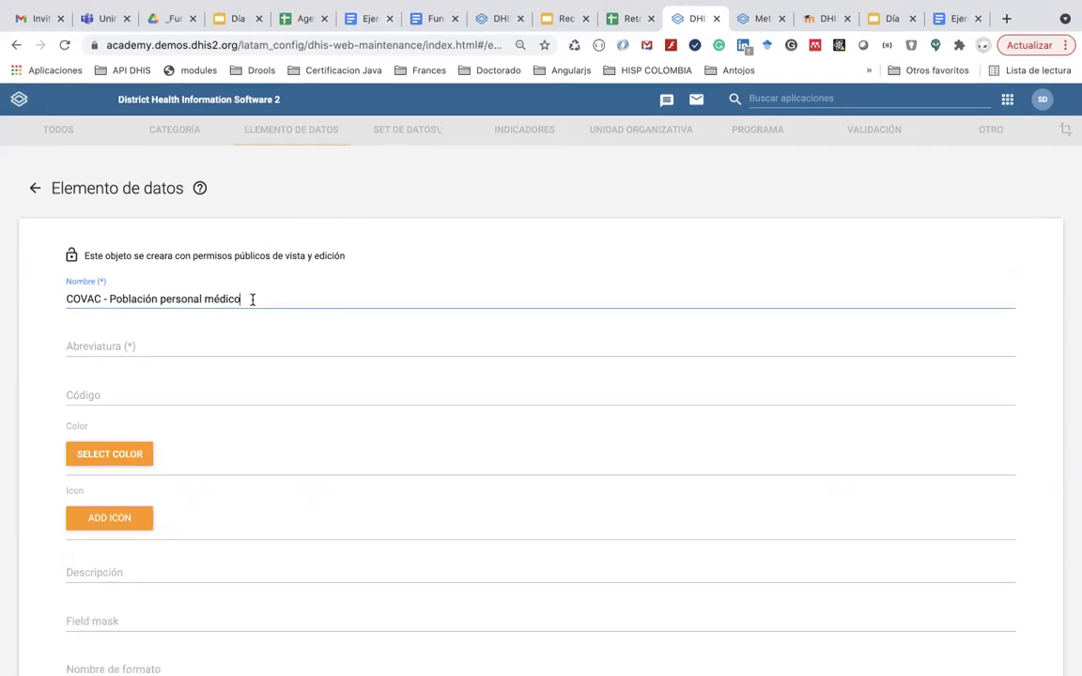
pyautogui.moveTo(242, 299); pyautogui.dragTo(80, 292)
pyautogui.press('super+c')
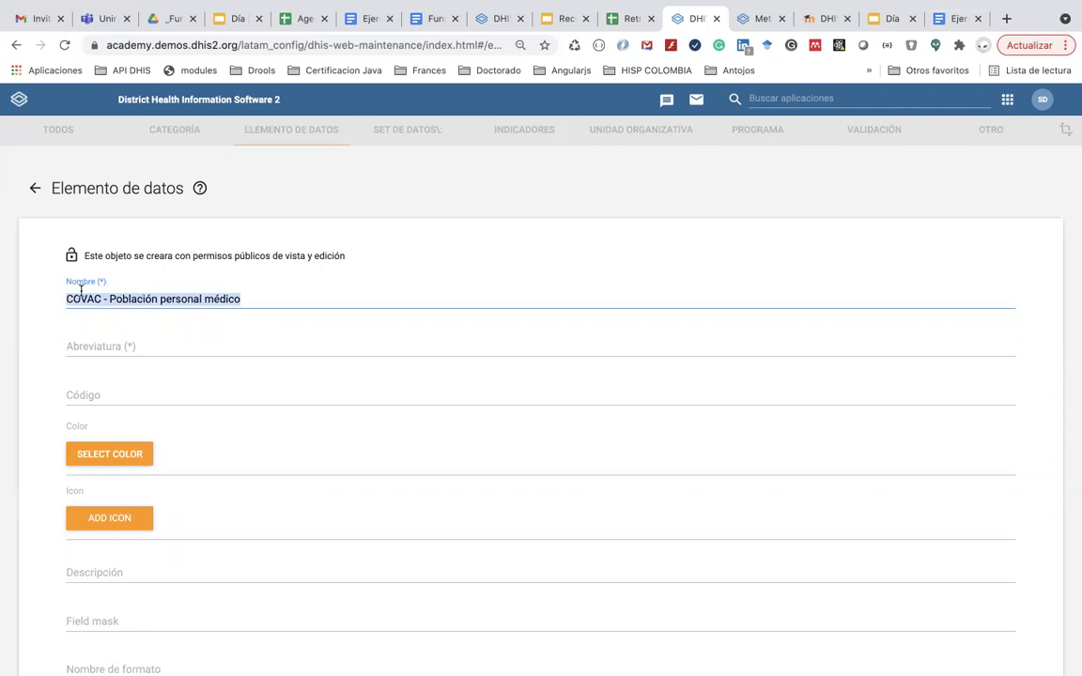
pyautogui.click(95, 345)
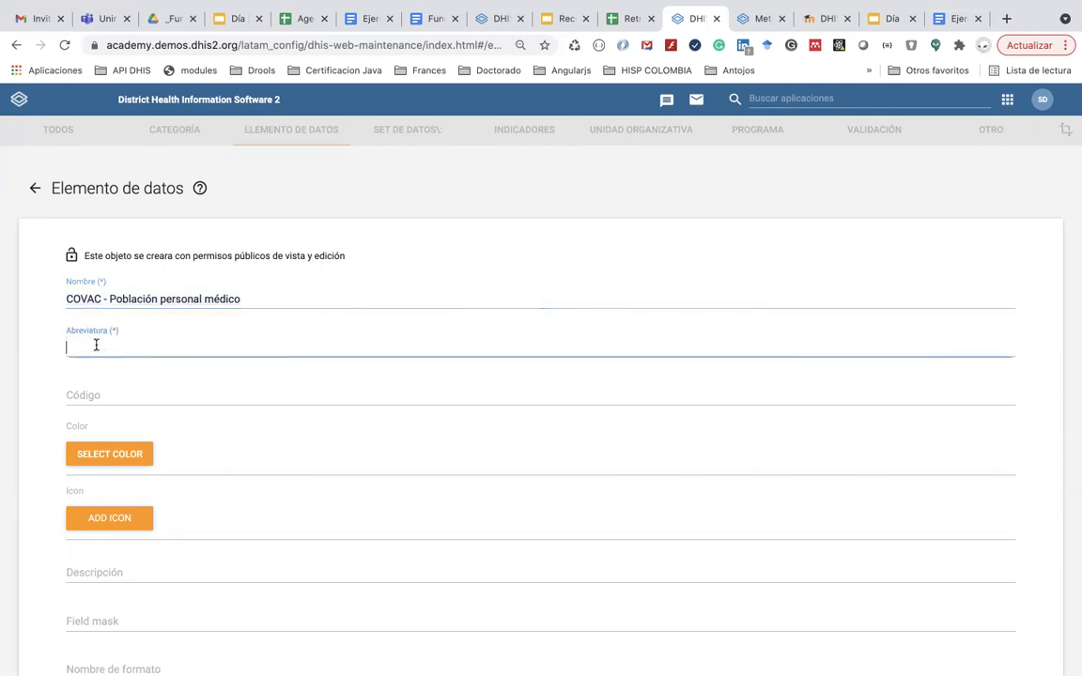
pyautogui.press('super+v')
# - Set the data element's Nombre de formato to Población personal médico, without the COVAC prefix
pyautogui.scroll(-3, 103, 386)
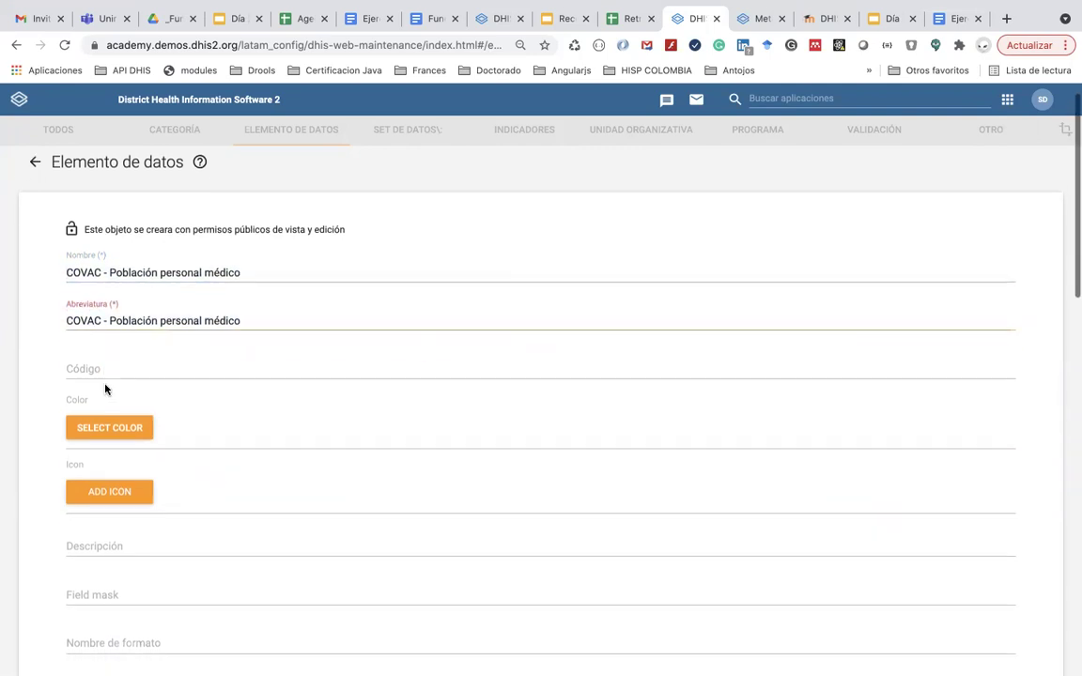
pyautogui.click(110, 480)
pyautogui.press('super+v')
pyautogui.moveTo(110, 480); pyautogui.dragTo(29, 481)
pyautogui.press('BackSpace')
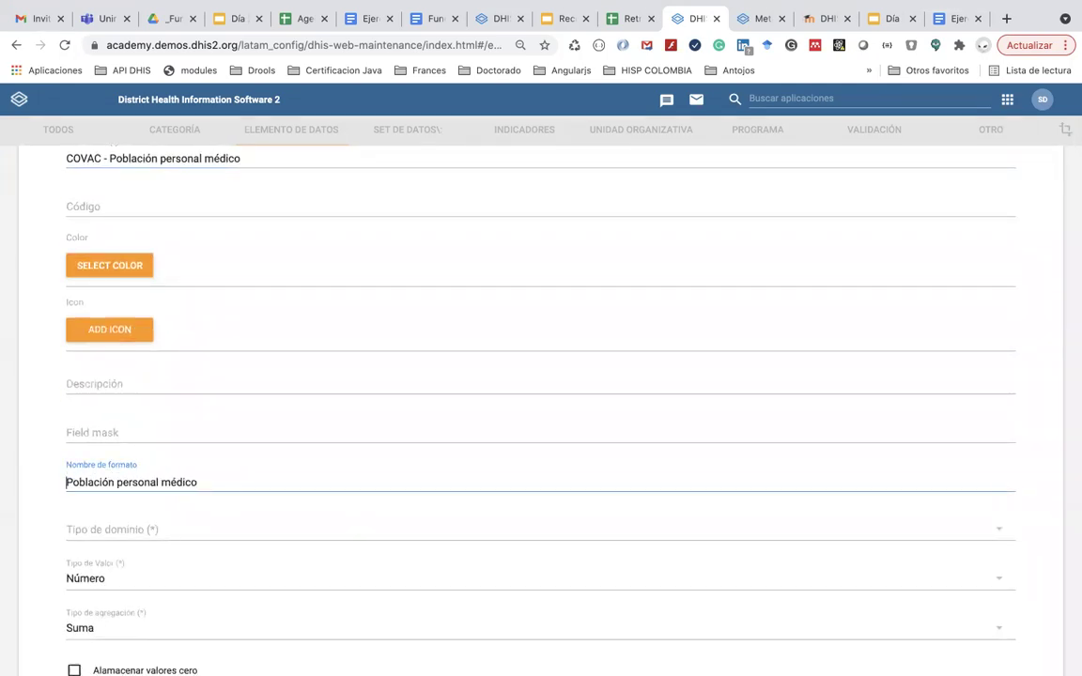
# - Set the data element's domain type to Agregar and its value type to Entero positivo o cero
pyautogui.click(96, 531)
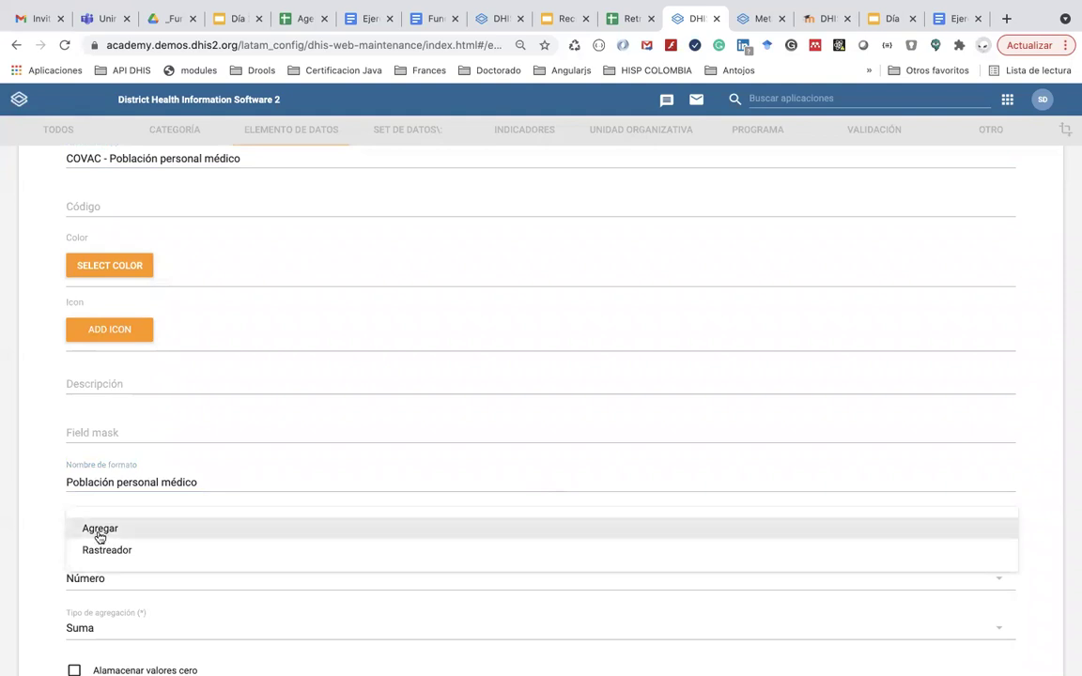
pyautogui.click(100, 534)
pyautogui.scroll(-3, 101, 535)
pyautogui.click(111, 406)
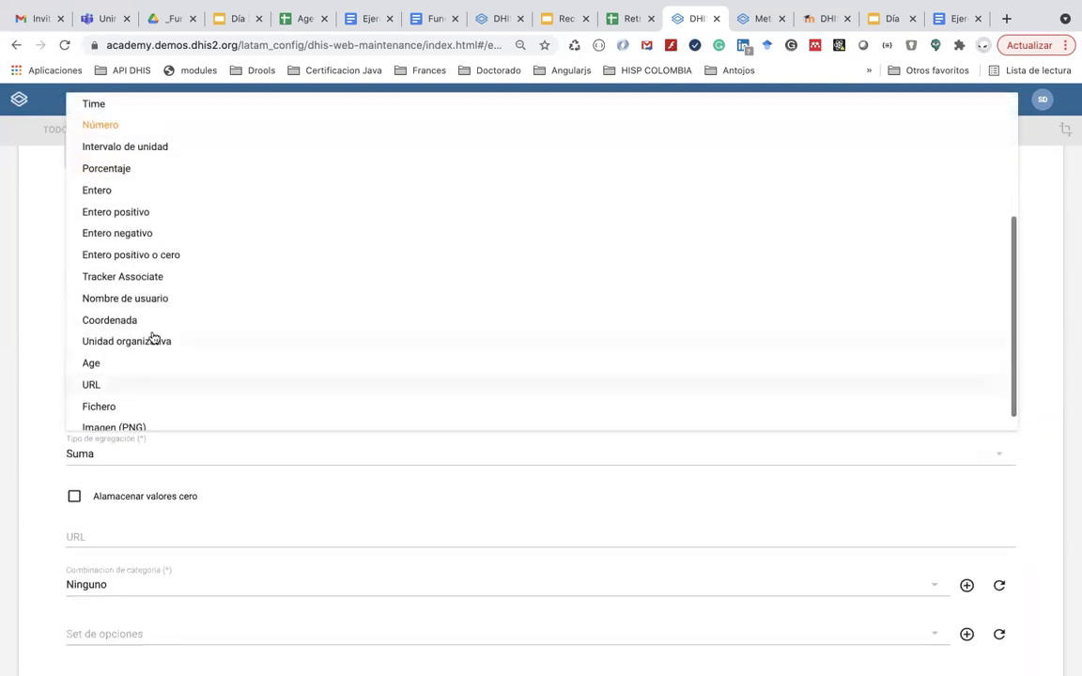
pyautogui.click(159, 255)
pyautogui.scroll(-3, 128, 541)
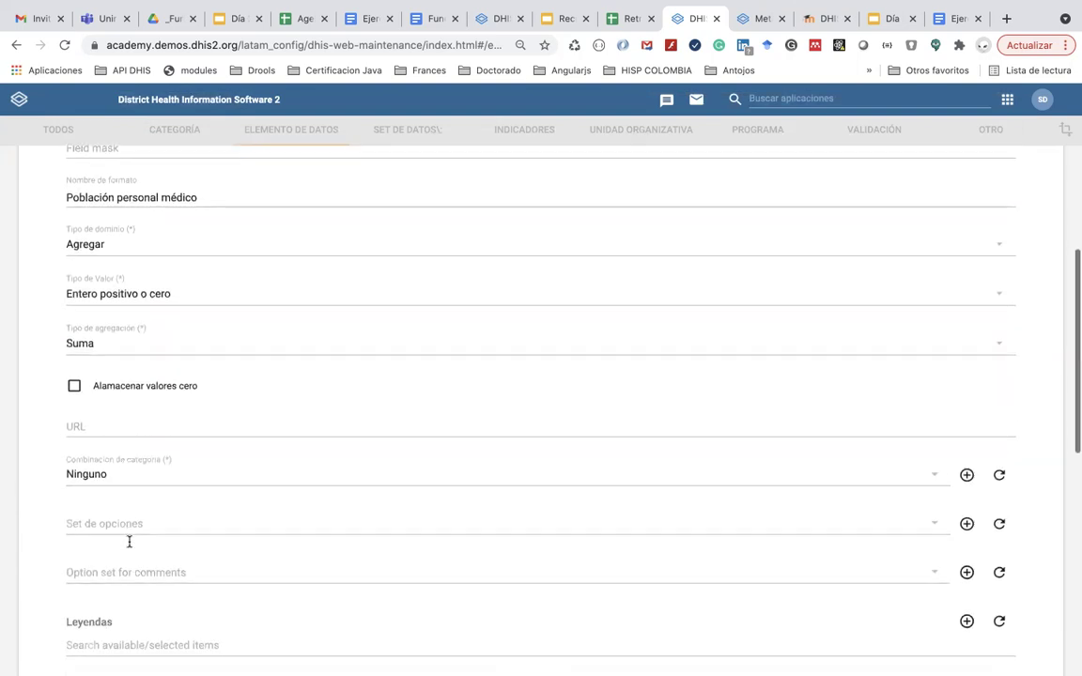
# - Save the COVAC - Población personal médico data element, leaving its remaining settings at their defaults
pyautogui.scroll(-1, 129, 546)
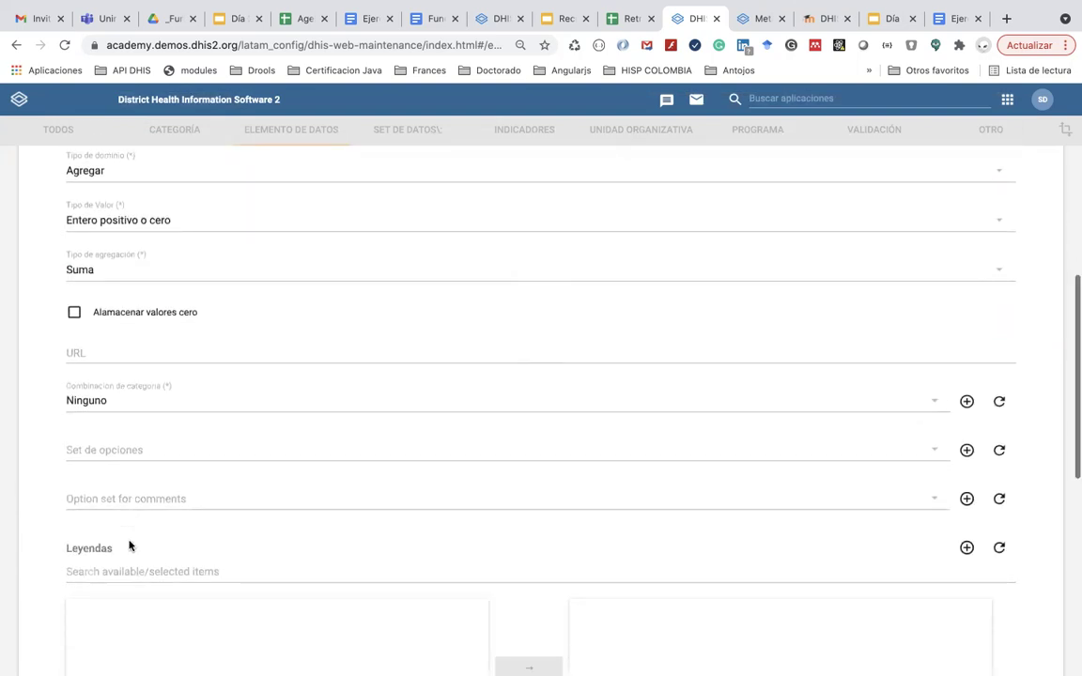
pyautogui.scroll(1, 129, 545)
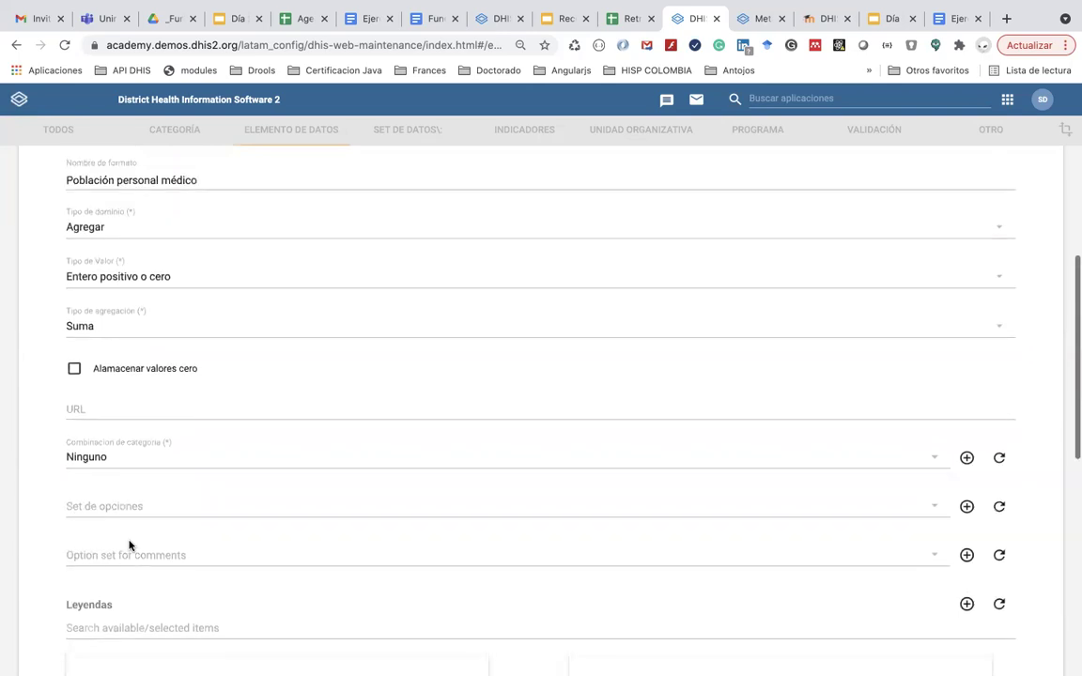
pyautogui.scroll(2, 130, 546)
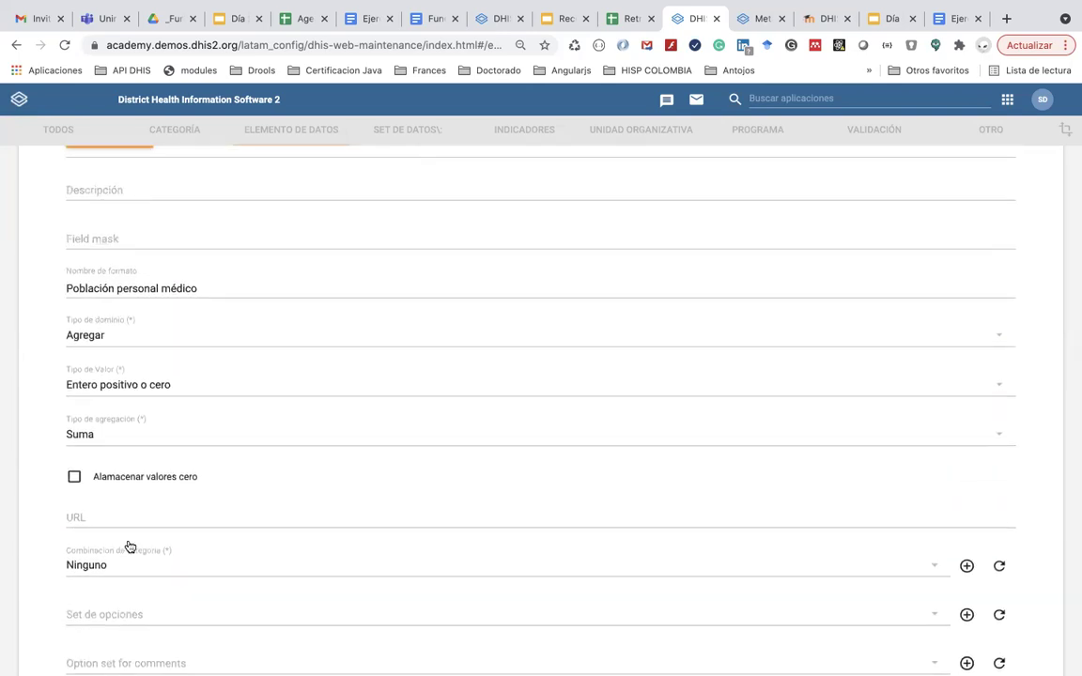
pyautogui.scroll(-4, 130, 547)
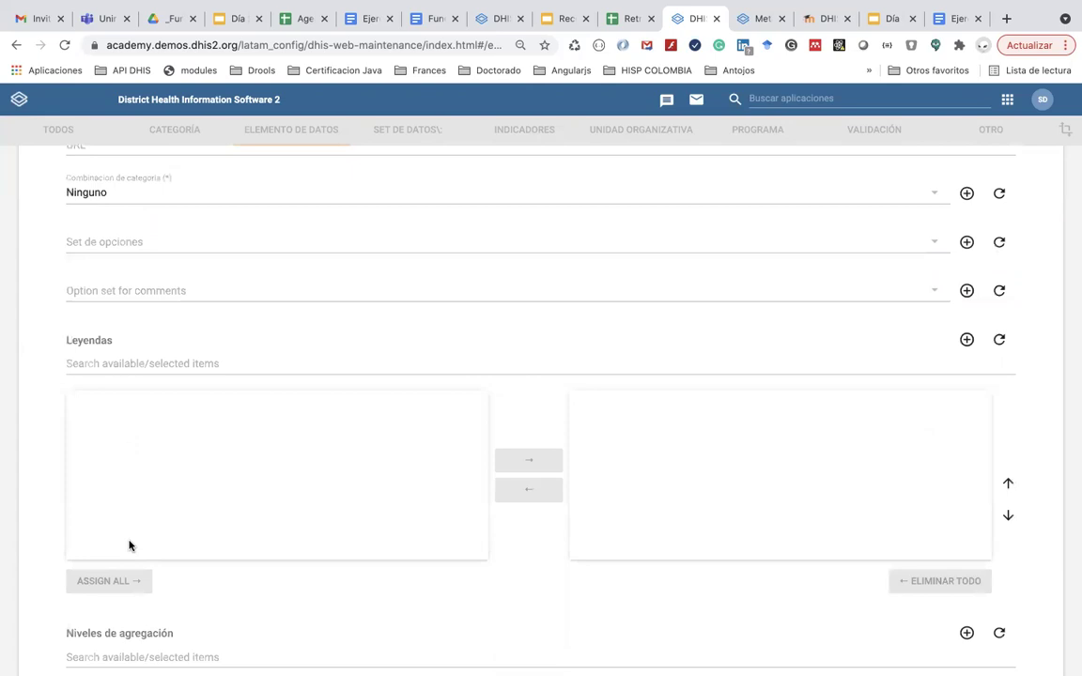
pyautogui.scroll(-4, 129, 545)
pyautogui.click(118, 568)
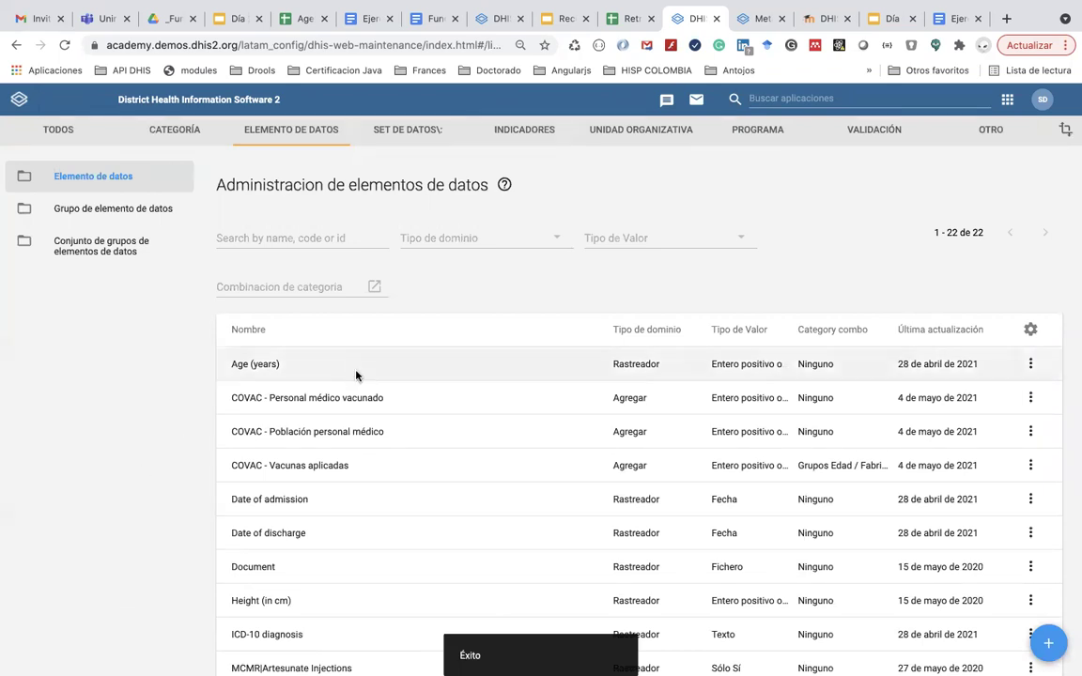
# - Go to the Mantenimiento app's overview and open the data set management list
pyautogui.click(818, 98)
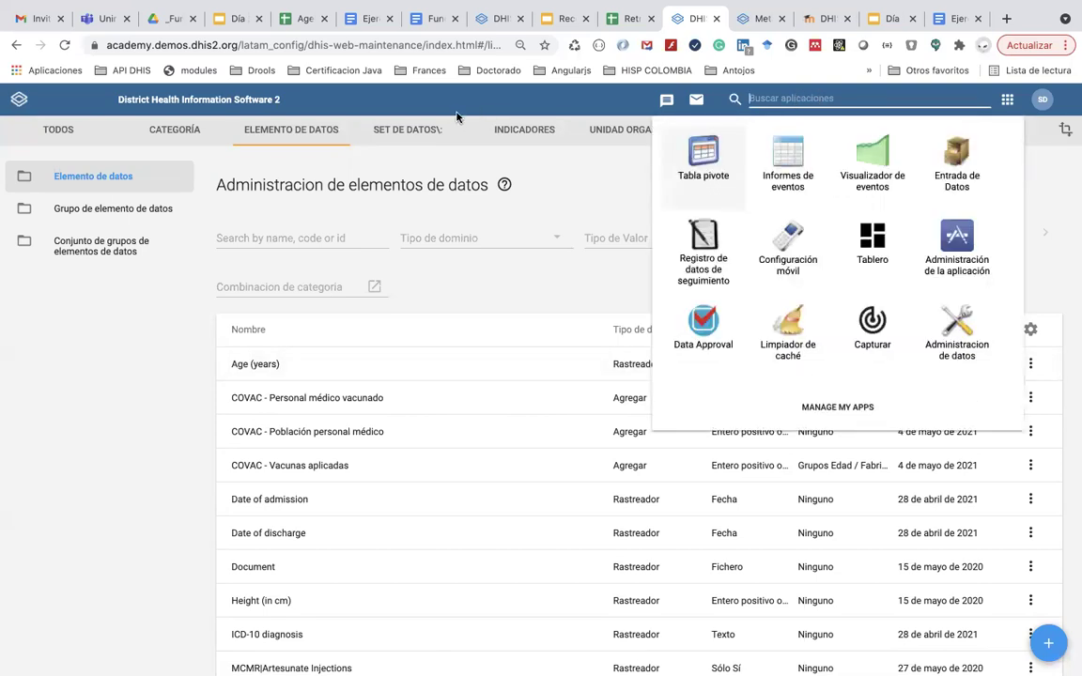
pyautogui.click(561, 160)
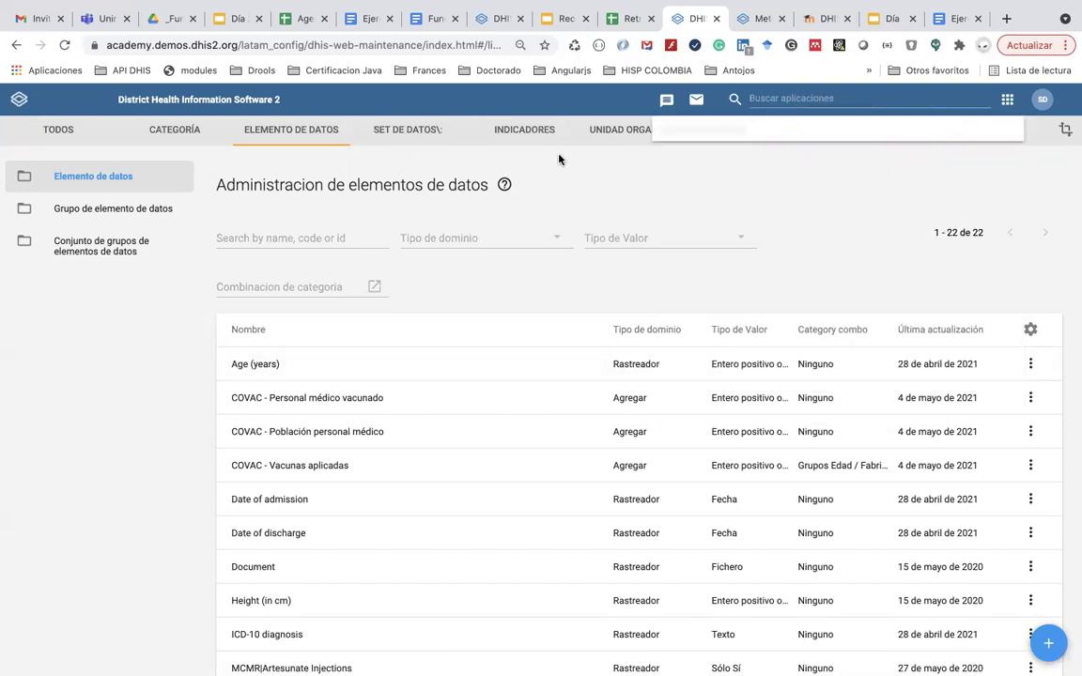
pyautogui.click(786, 94)
pyautogui.write('ma')
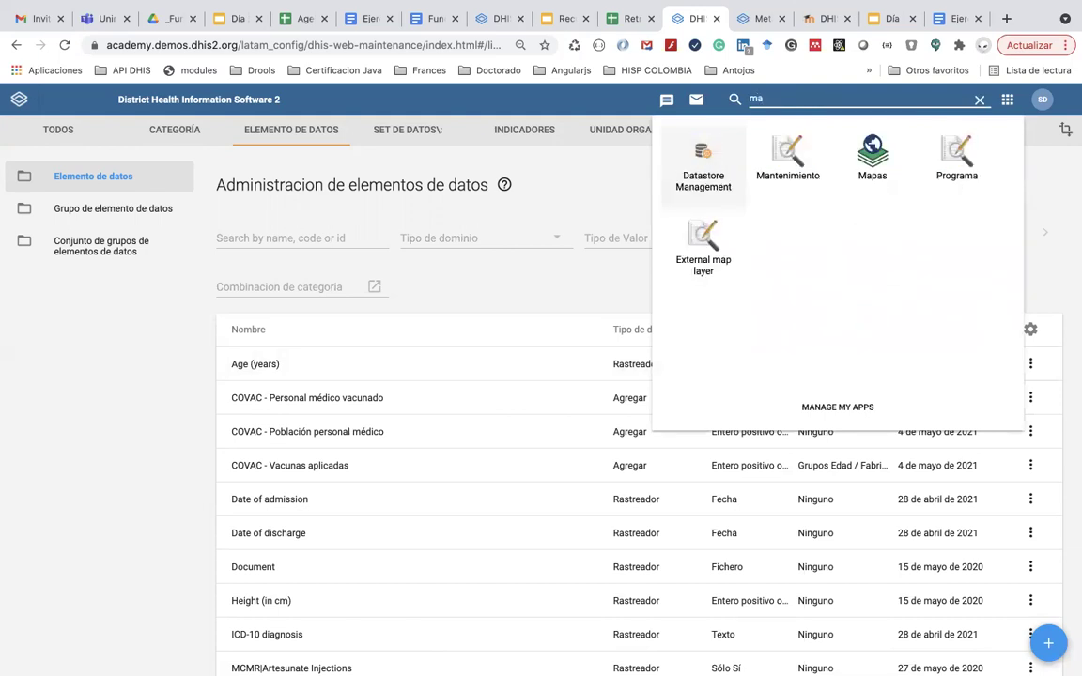
pyautogui.click(792, 156)
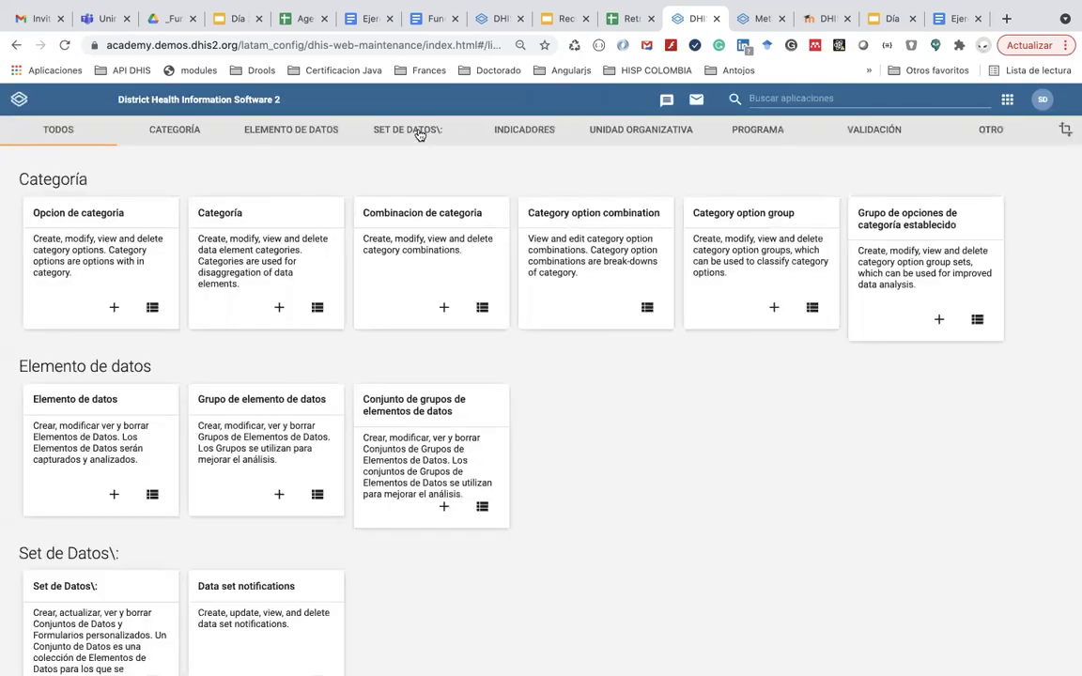
pyautogui.scroll(-3, 393, 272)
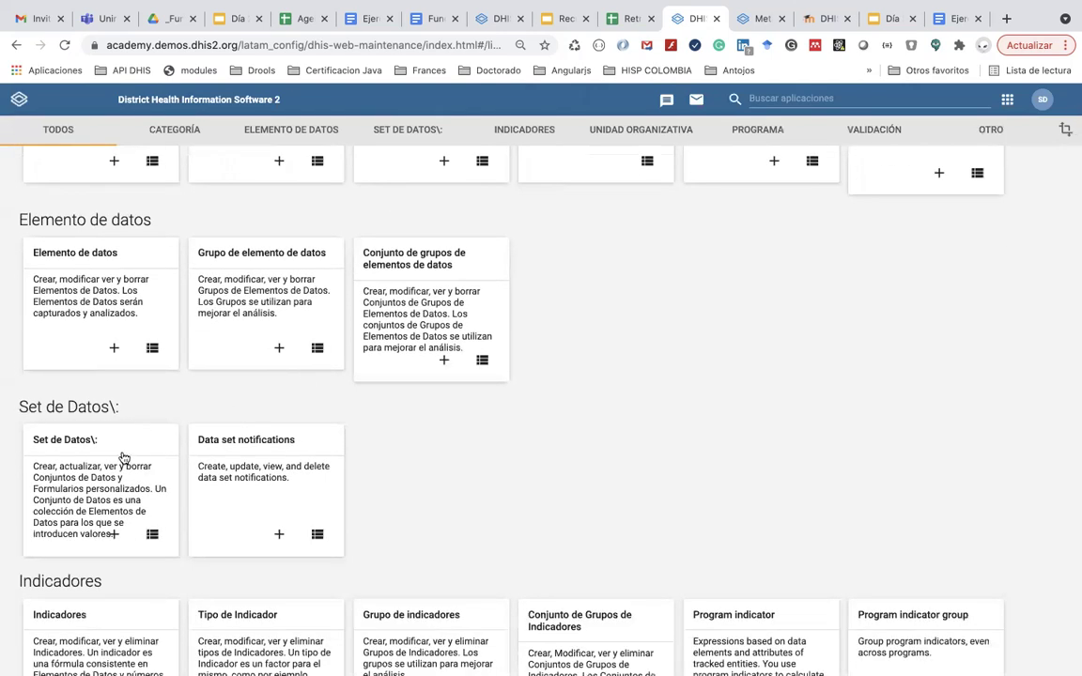
pyautogui.click(123, 457)
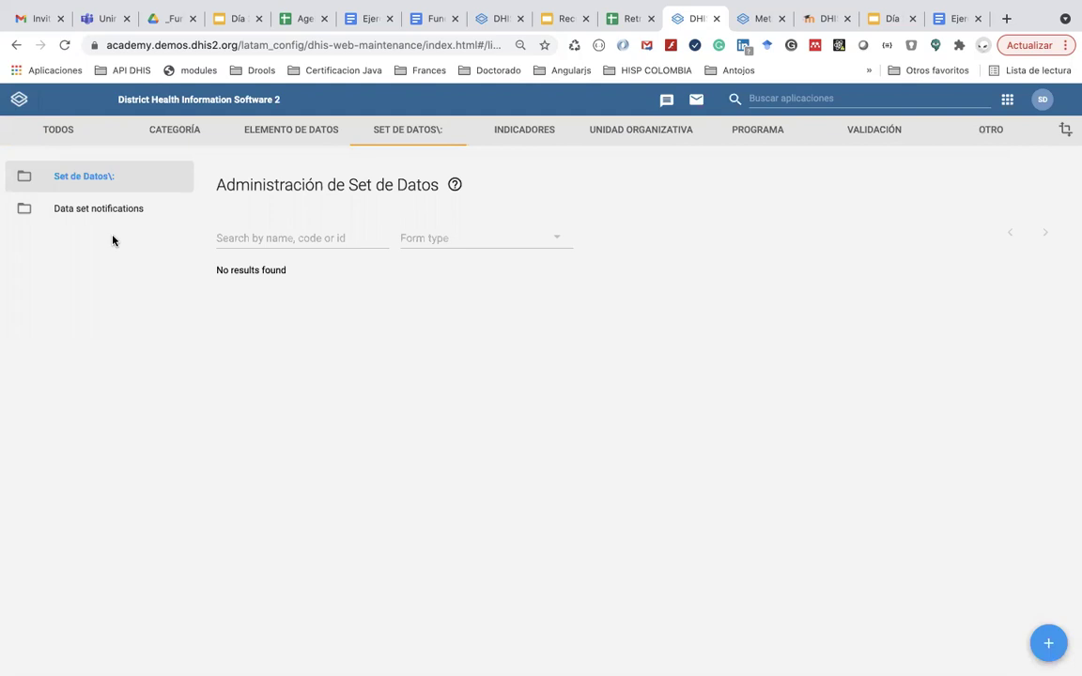
# - Start a new data set and name it COVAC - Registro diario de vacunación
pyautogui.click(1046, 640)
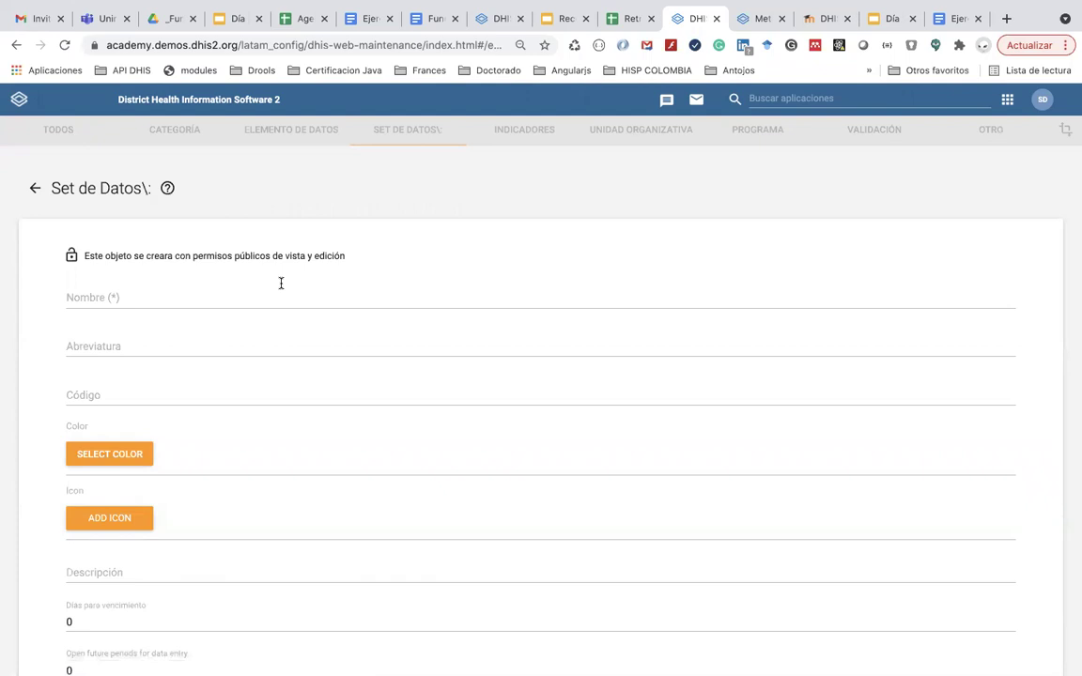
pyautogui.click(214, 294)
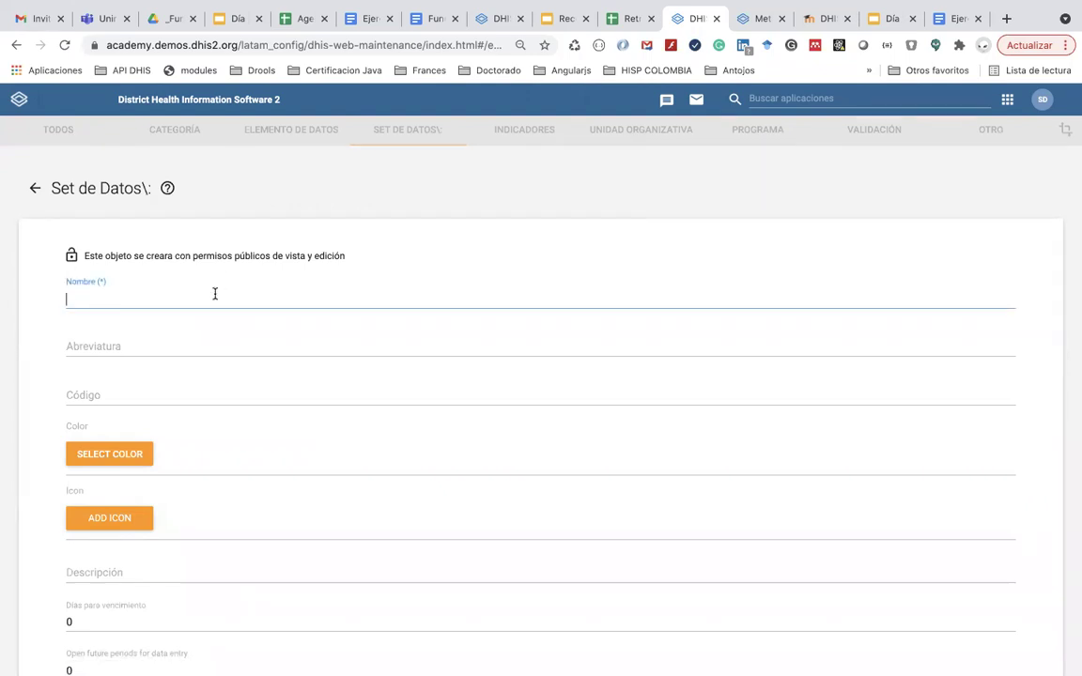
pyautogui.write('C')
pyautogui.press('BackSpace')
pyautogui.write('R')
pyautogui.write('COVA')
pyautogui.write('r')
pyautogui.write('REGISTRO')
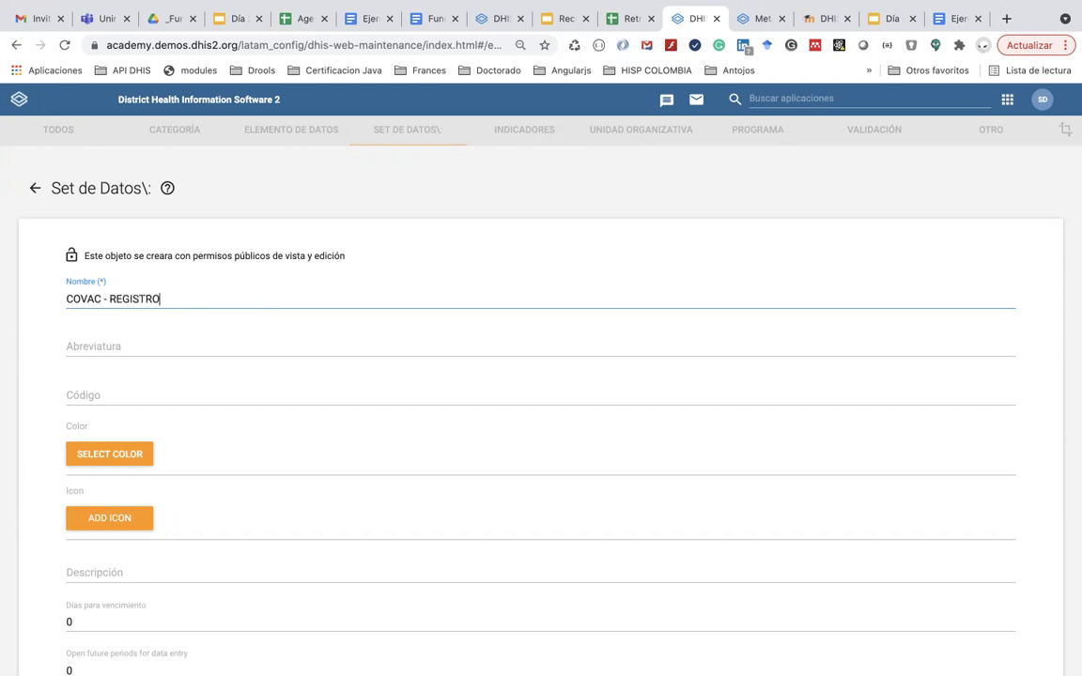
pyautogui.press('BackSpace')
pyautogui.press('BackSpace')
pyautogui.press('BackSpace')
pyautogui.press('BackSpace')
pyautogui.press('BackSpace')
pyautogui.press('BackSpace')
pyautogui.write('egistro diario de ')
pyautogui.write('vaci')
pyautogui.write('unación')
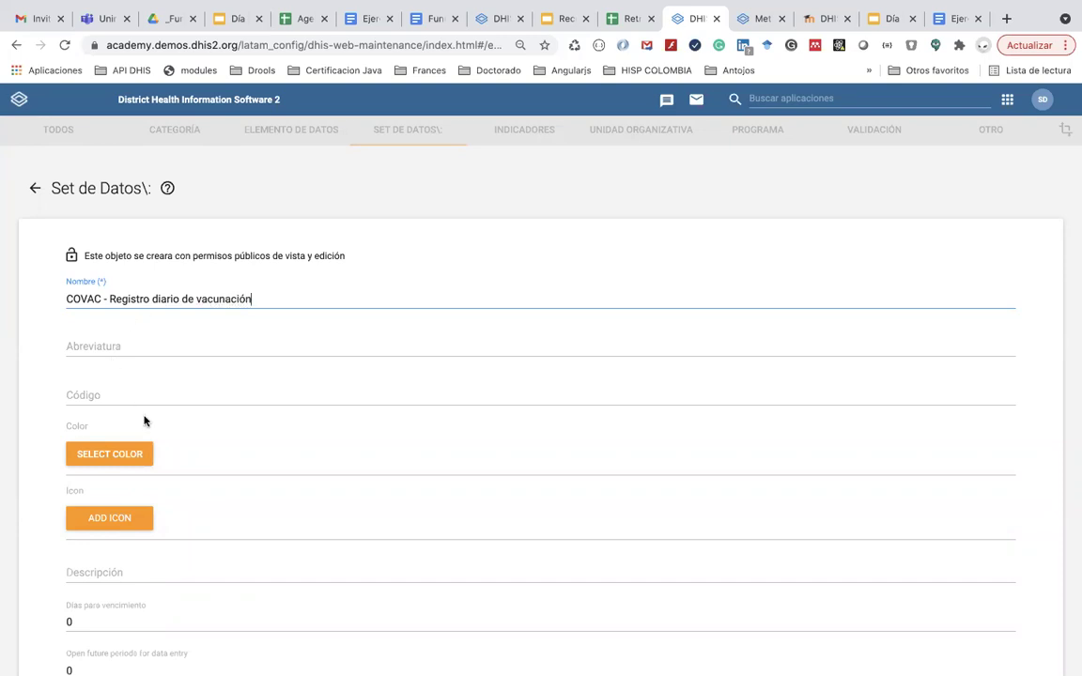
# - Set the data set's color to red #D32F2F
pyautogui.scroll(-2, 144, 420)
pyautogui.scroll(-1, 144, 420)
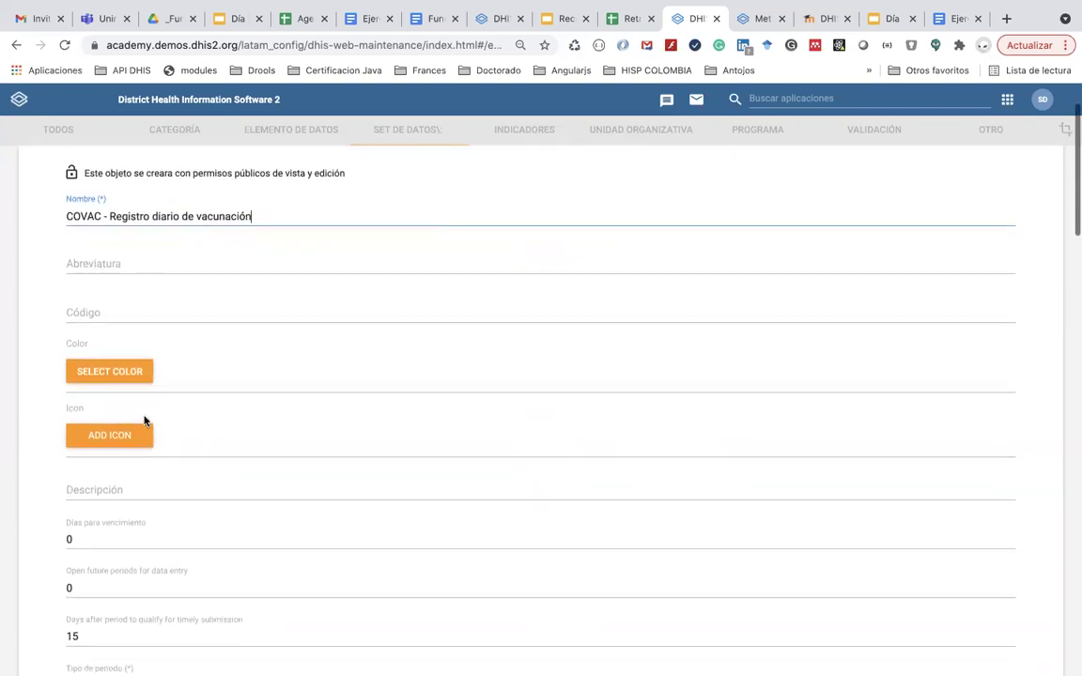
pyautogui.scroll(2, 140, 273)
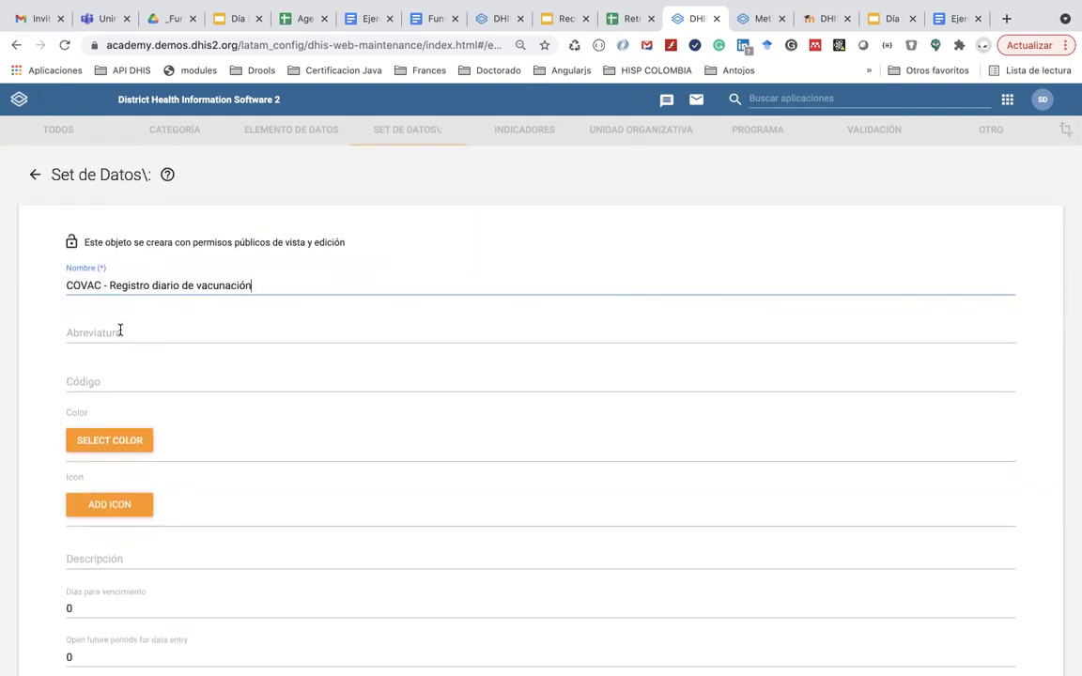
pyautogui.scroll(-1, 111, 344)
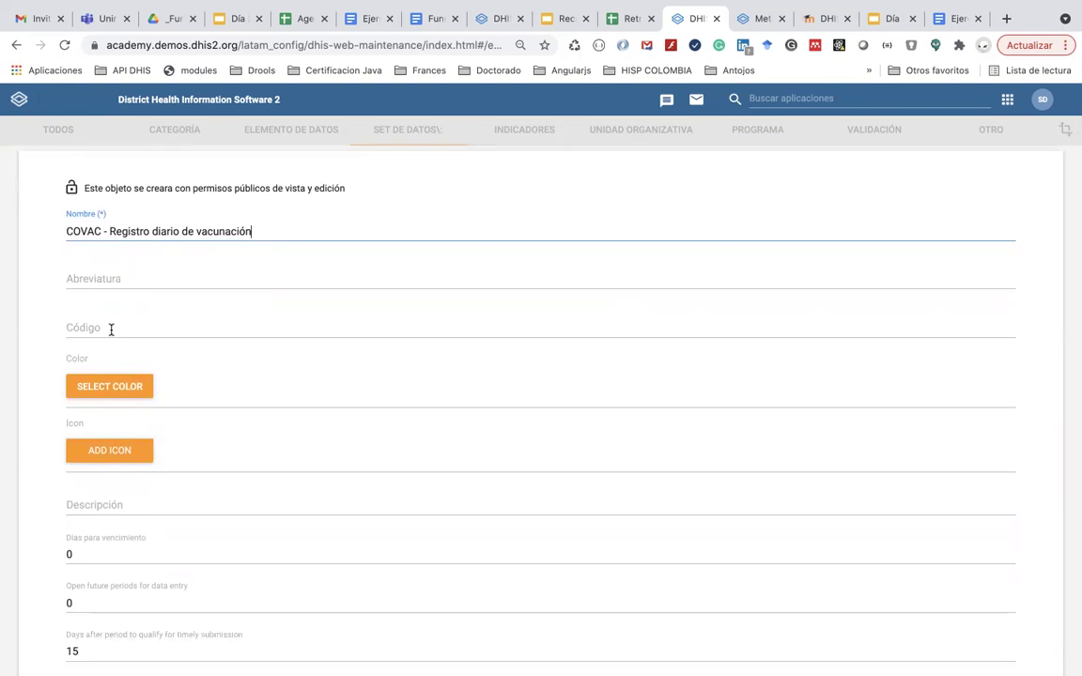
pyautogui.click(94, 383)
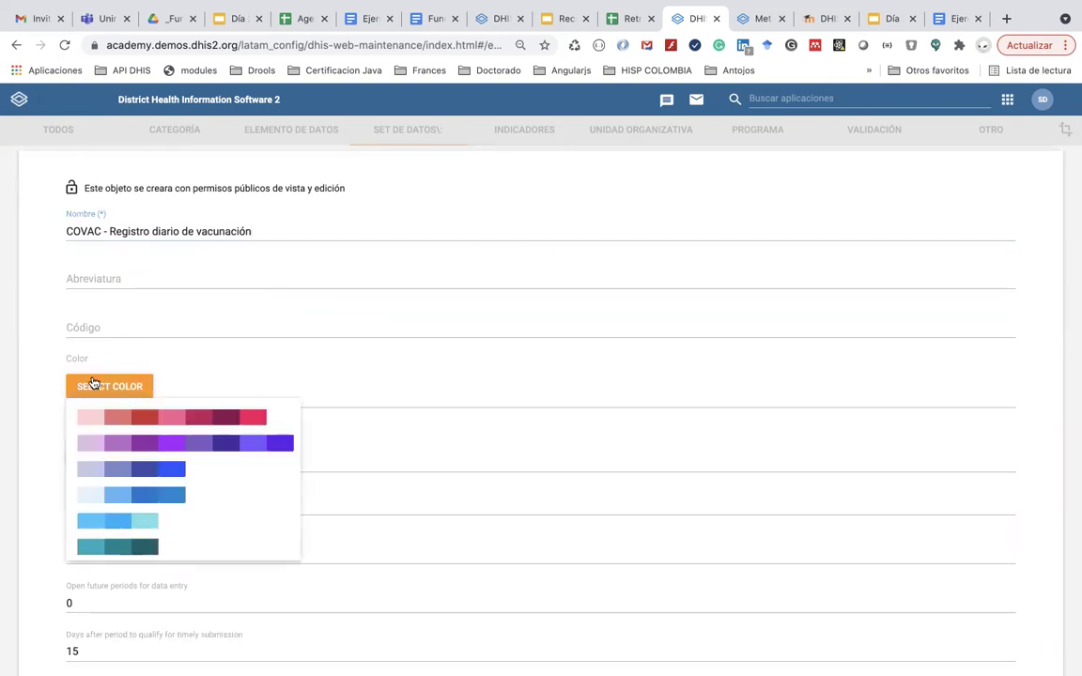
pyautogui.click(149, 416)
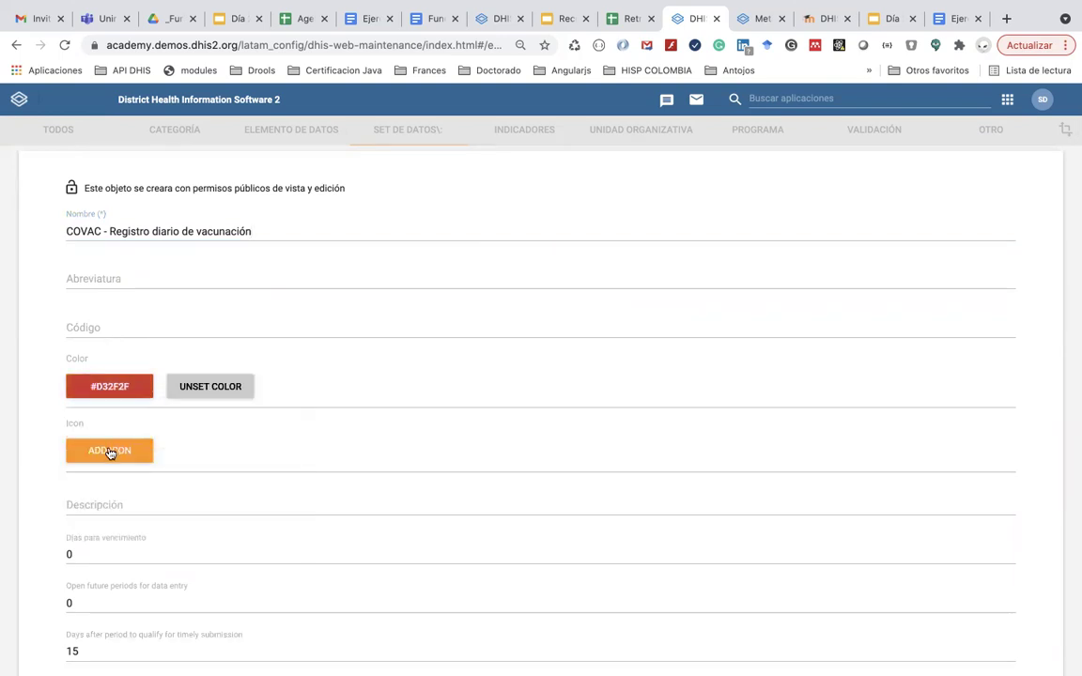
# - Search the icon library for "vac" and assign the outline syringe icon to the data set
pyautogui.click(109, 452)
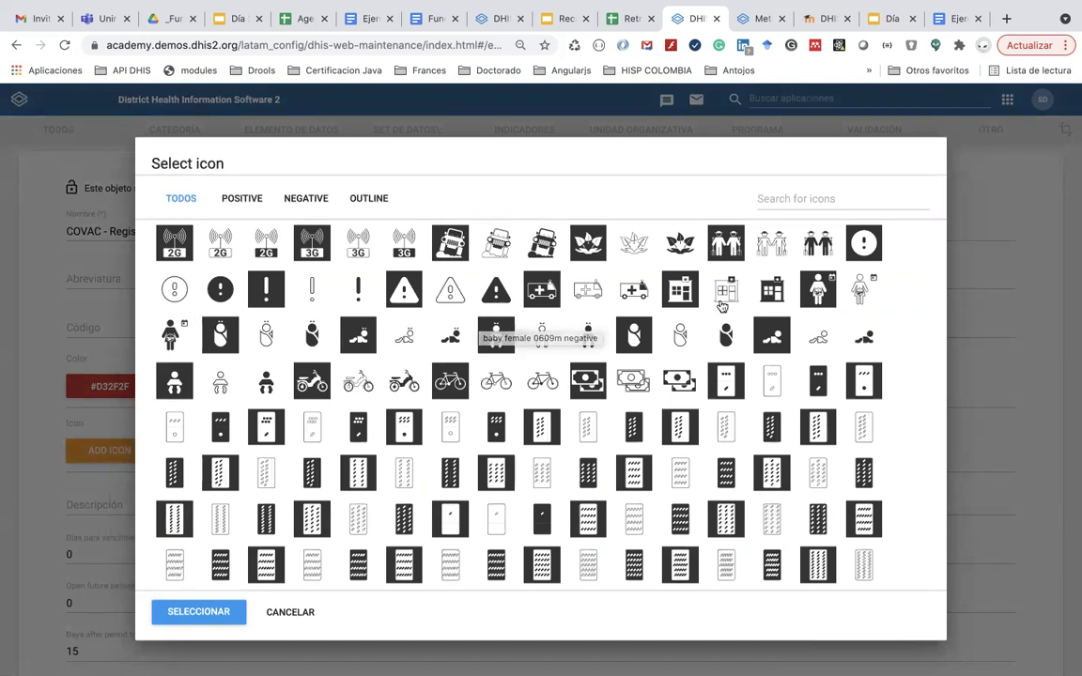
pyautogui.click(727, 293)
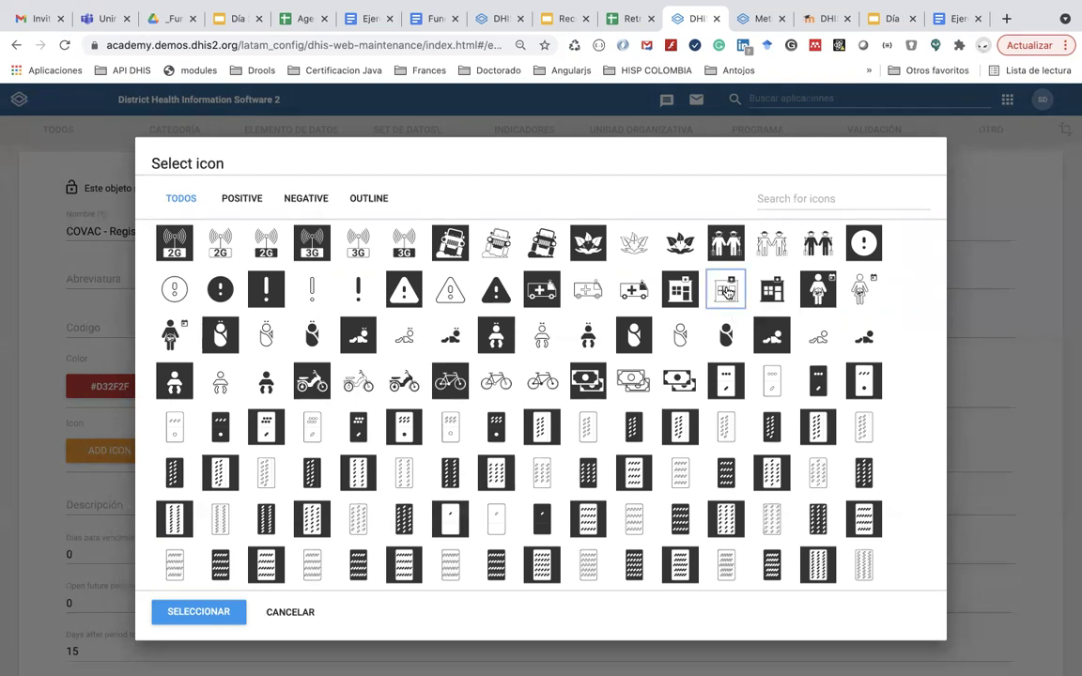
pyautogui.click(797, 199)
pyautogui.write('vac')
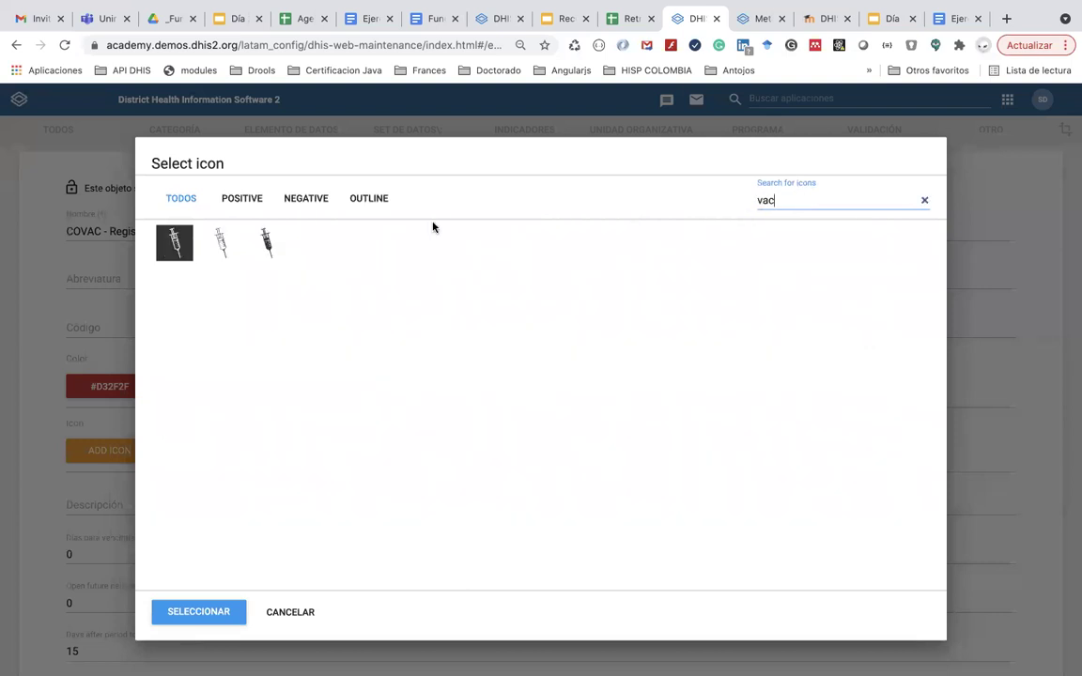
pyautogui.click(219, 242)
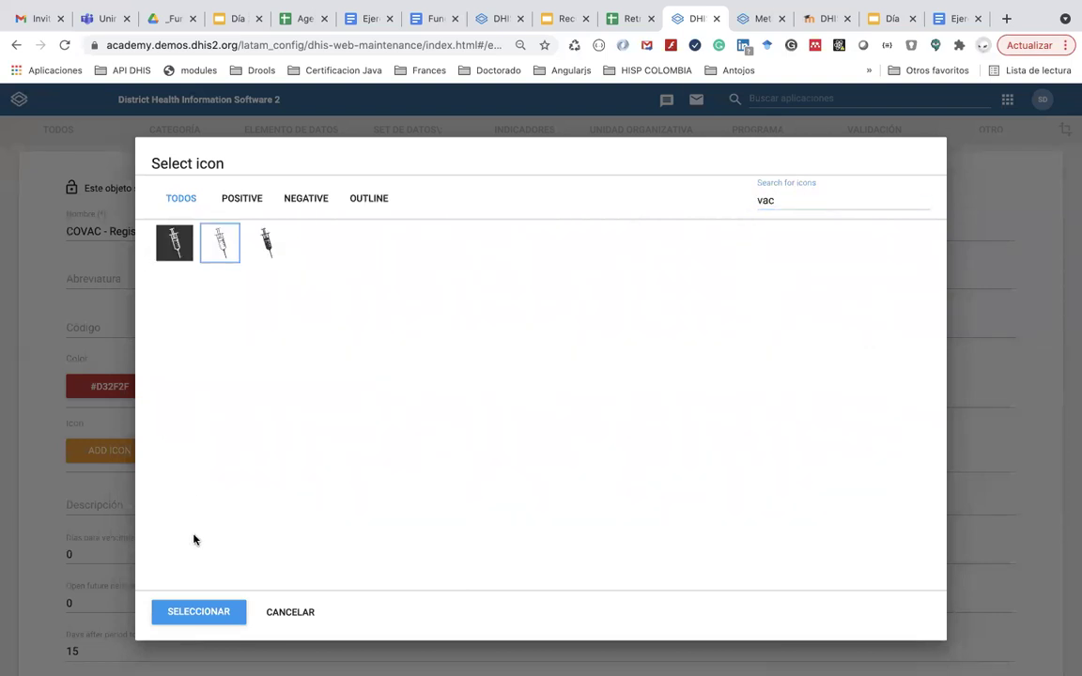
pyautogui.click(198, 608)
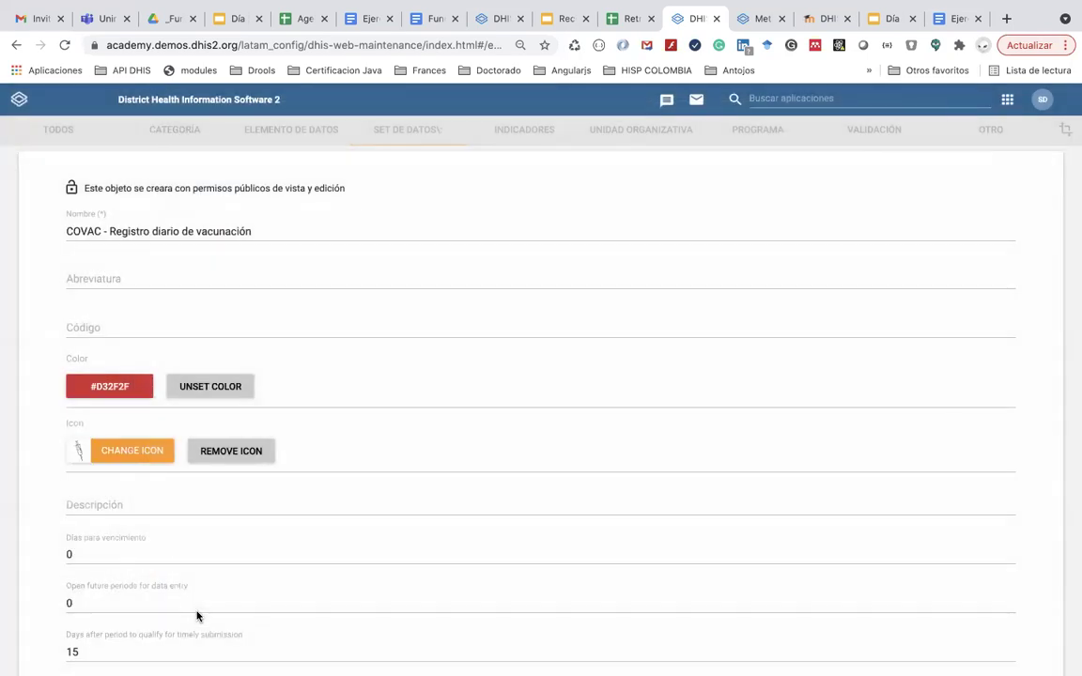
# - Set the data set's period type to Diario
pyautogui.scroll(-5, 198, 557)
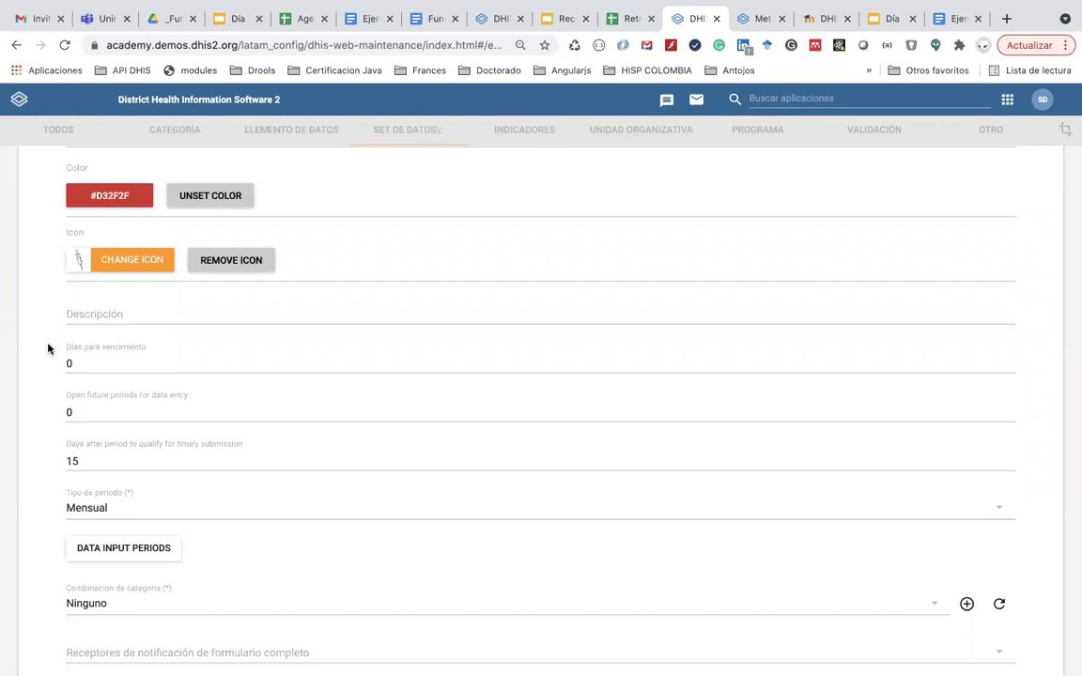
pyautogui.scroll(-1, 56, 339)
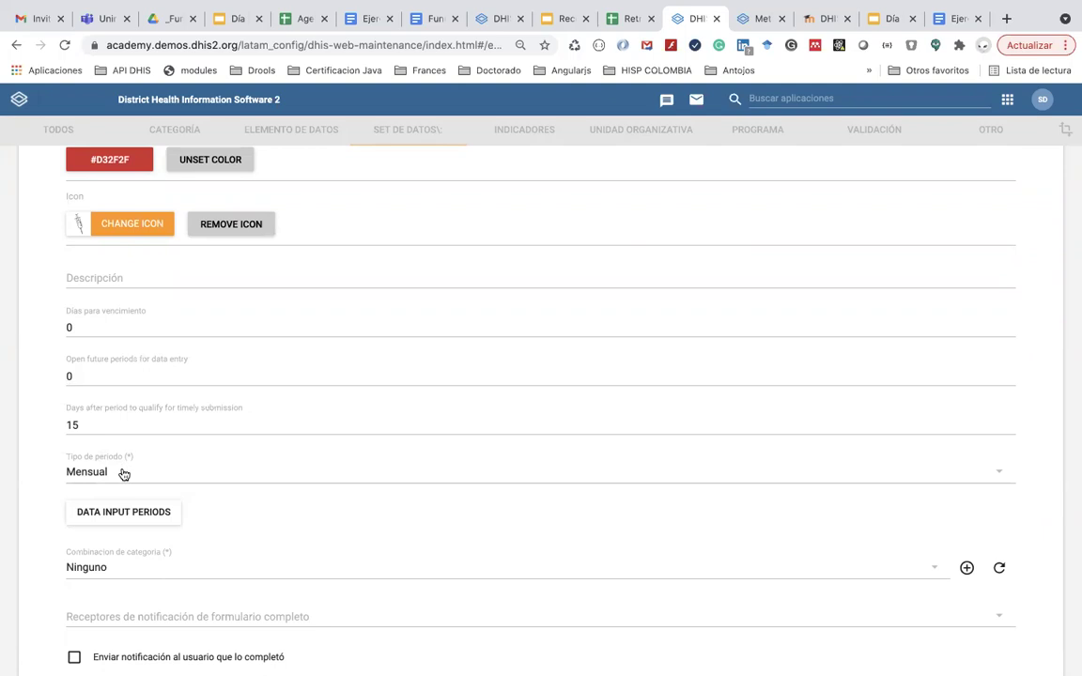
pyautogui.scroll(-1, 124, 476)
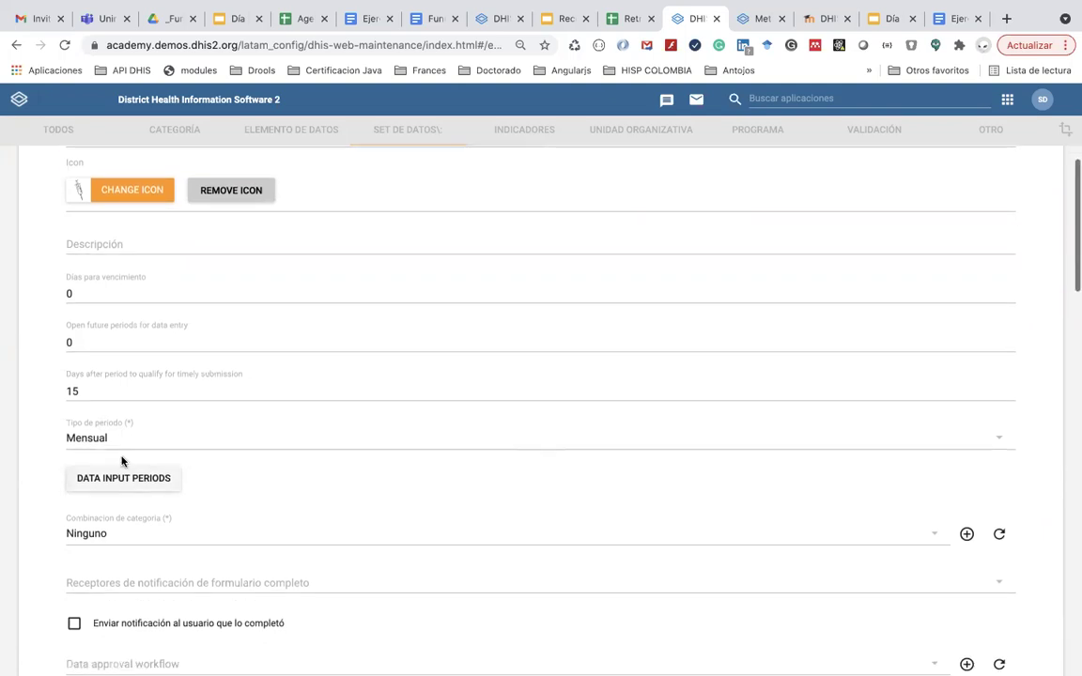
pyautogui.click(120, 438)
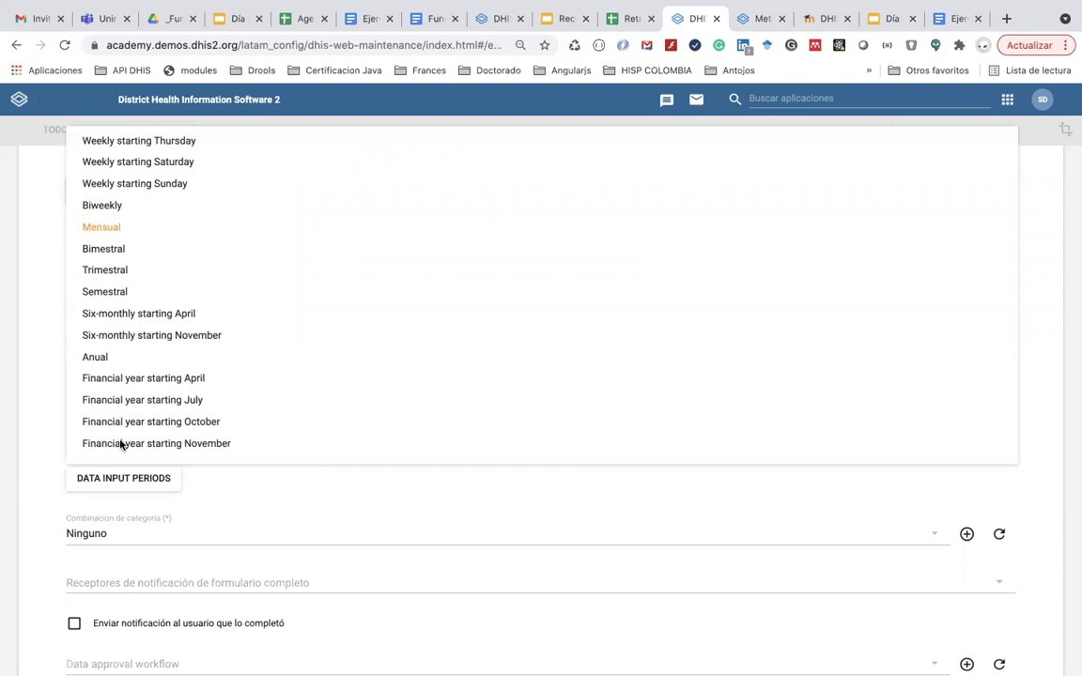
pyautogui.scroll(2, 125, 307)
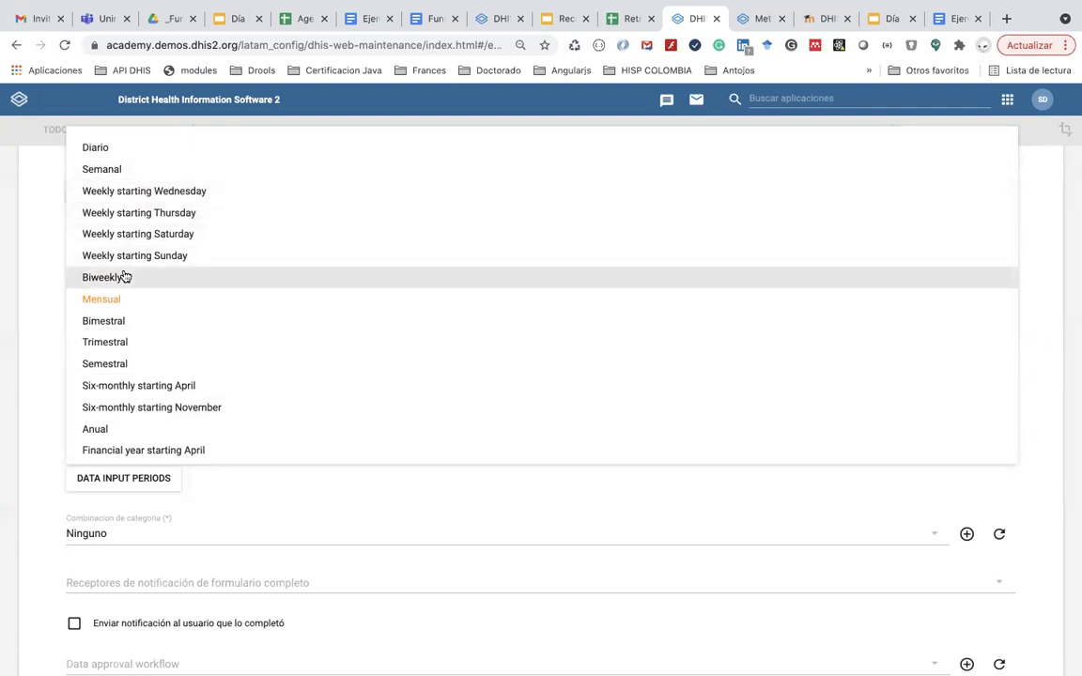
pyautogui.scroll(-1, 125, 277)
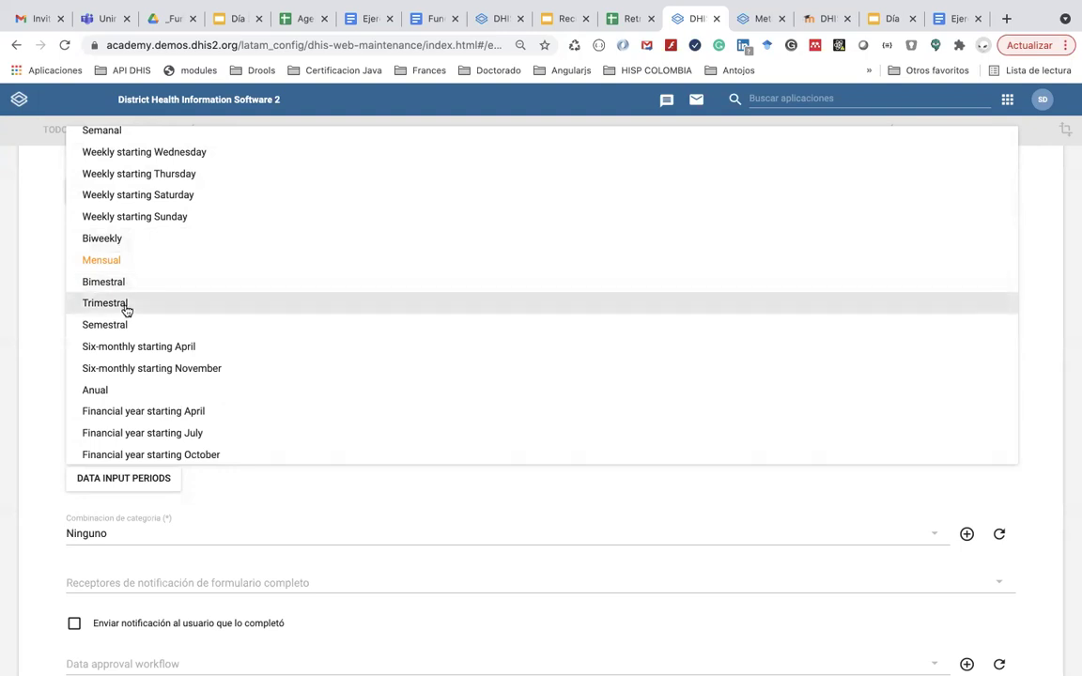
pyautogui.scroll(-1, 125, 310)
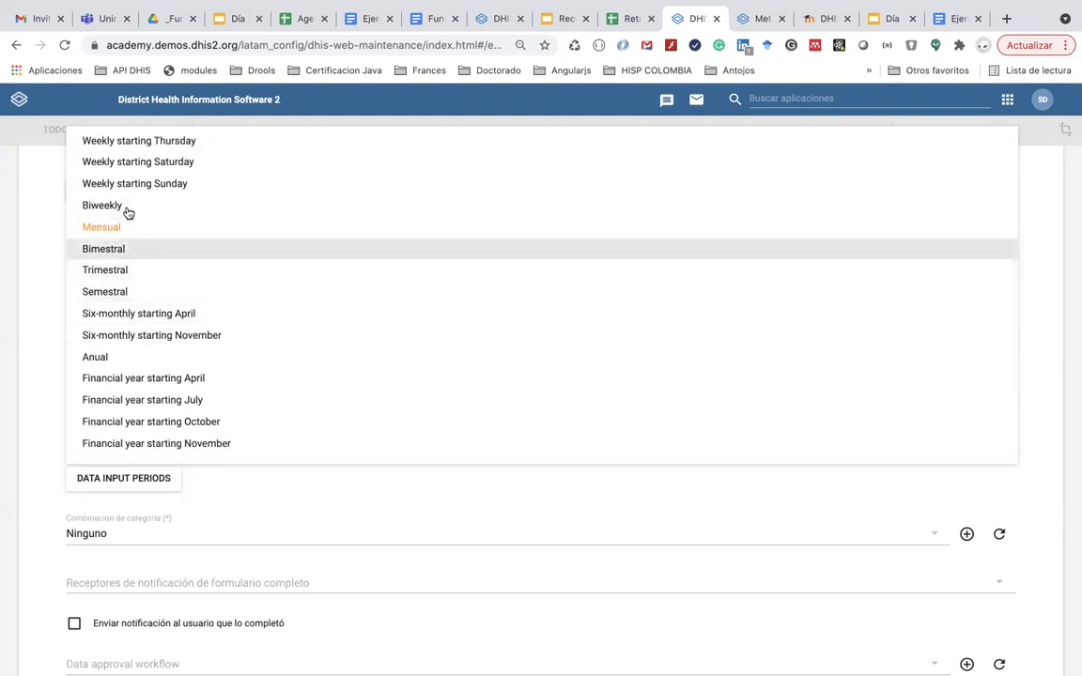
pyautogui.scroll(2, 126, 202)
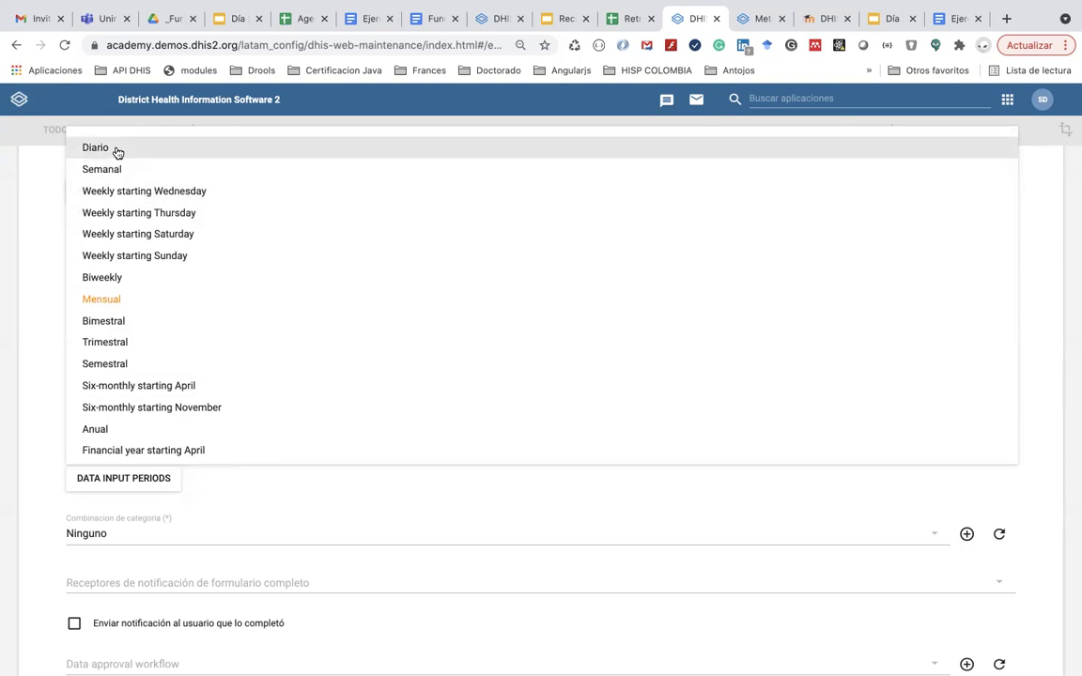
pyautogui.click(117, 152)
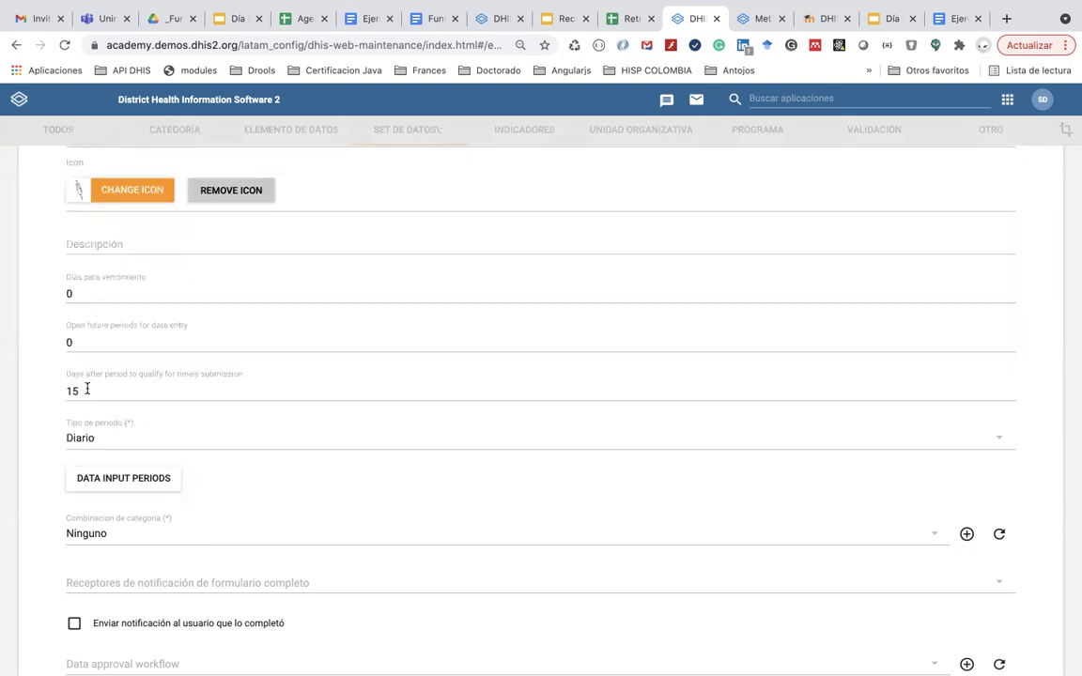
pyautogui.scroll(2, 87, 434)
pyautogui.scroll(-3, 87, 434)
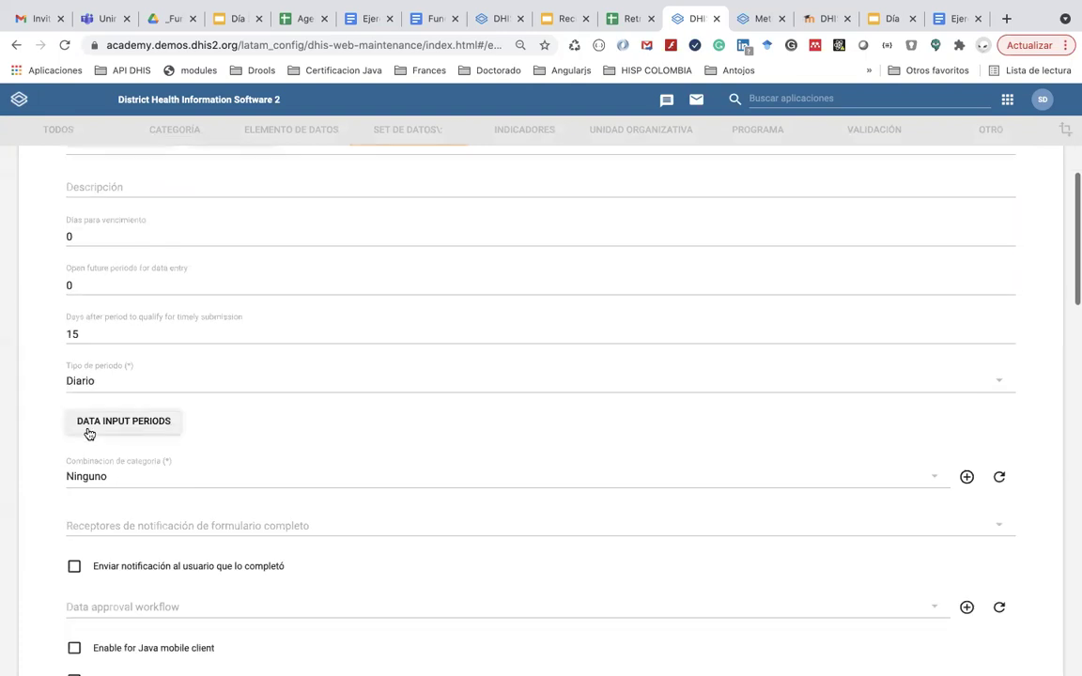
# - Change the data set's period type to Mensual
pyautogui.click(97, 382)
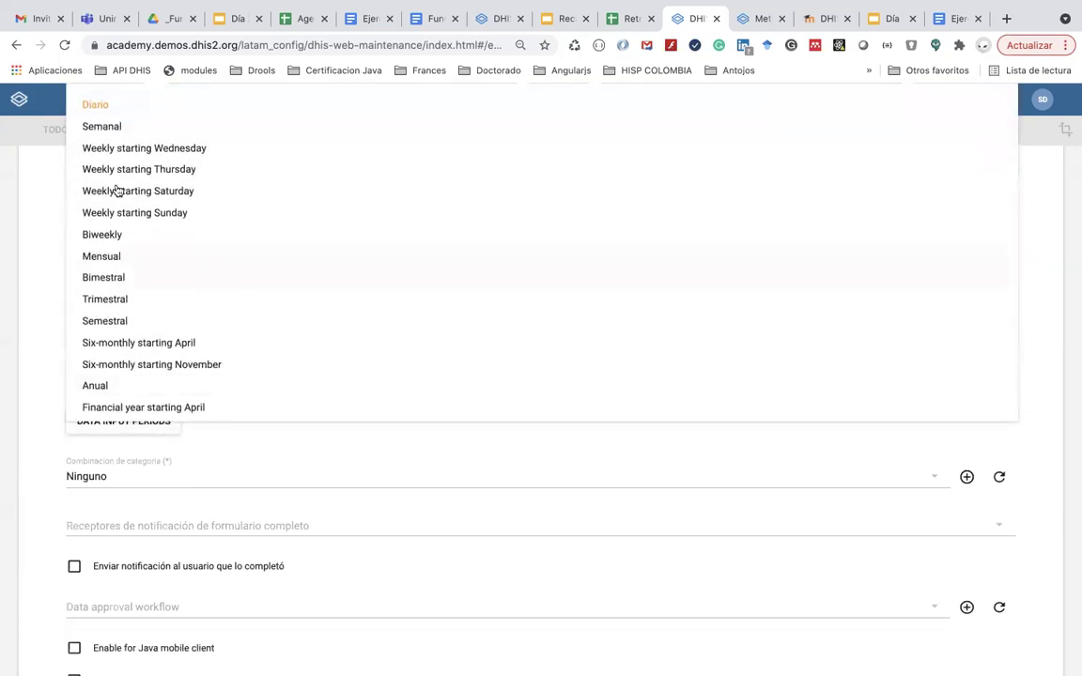
pyautogui.scroll(-2, 107, 367)
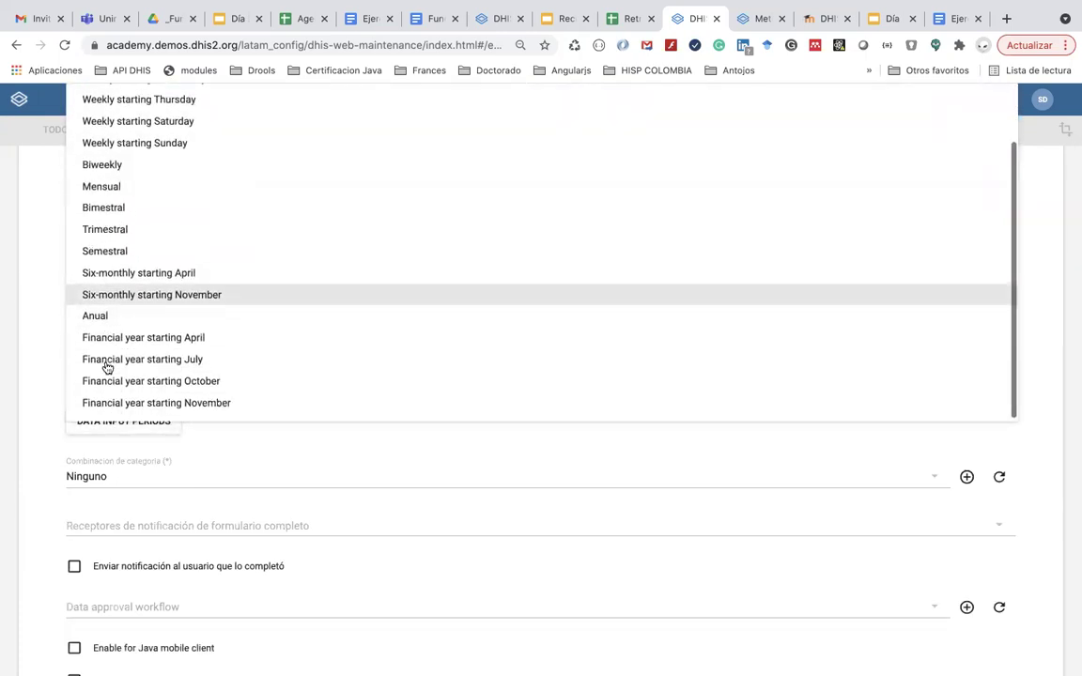
pyautogui.scroll(3, 107, 367)
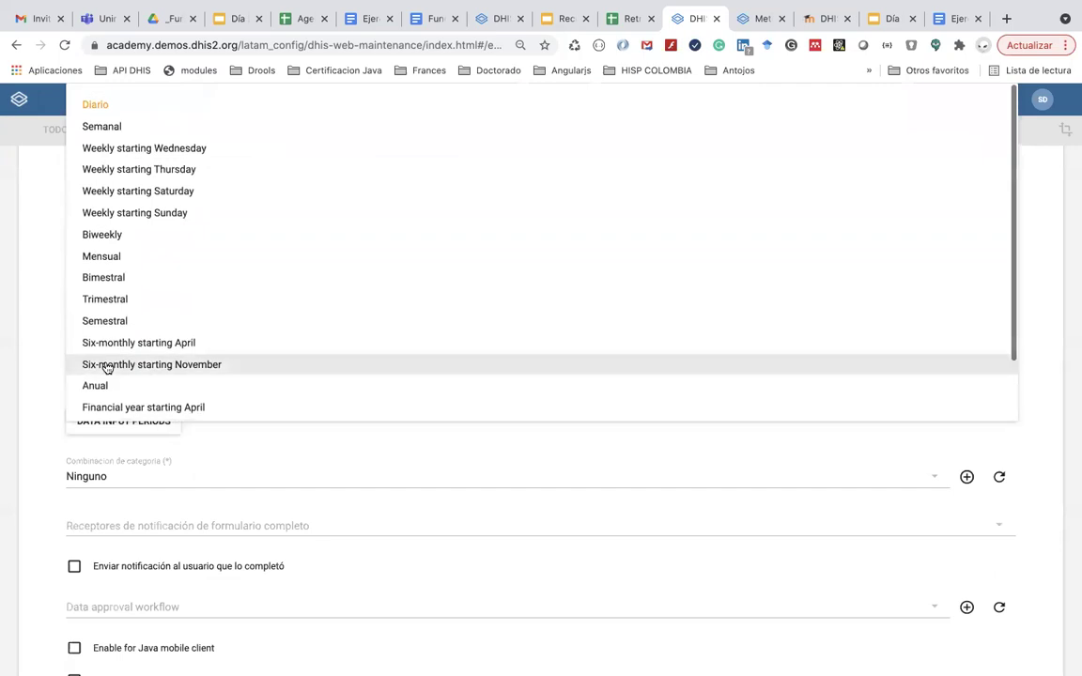
pyautogui.click(123, 257)
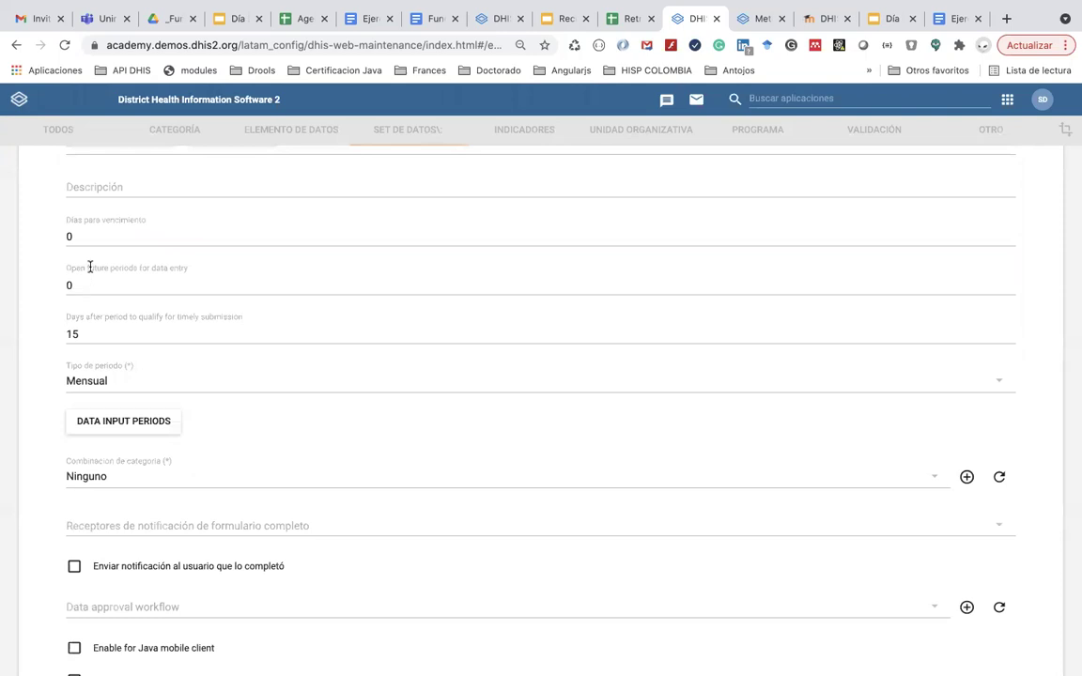
# - Set the data set's days to expiry (Días para vencimiento) to 10
pyautogui.click(83, 235)
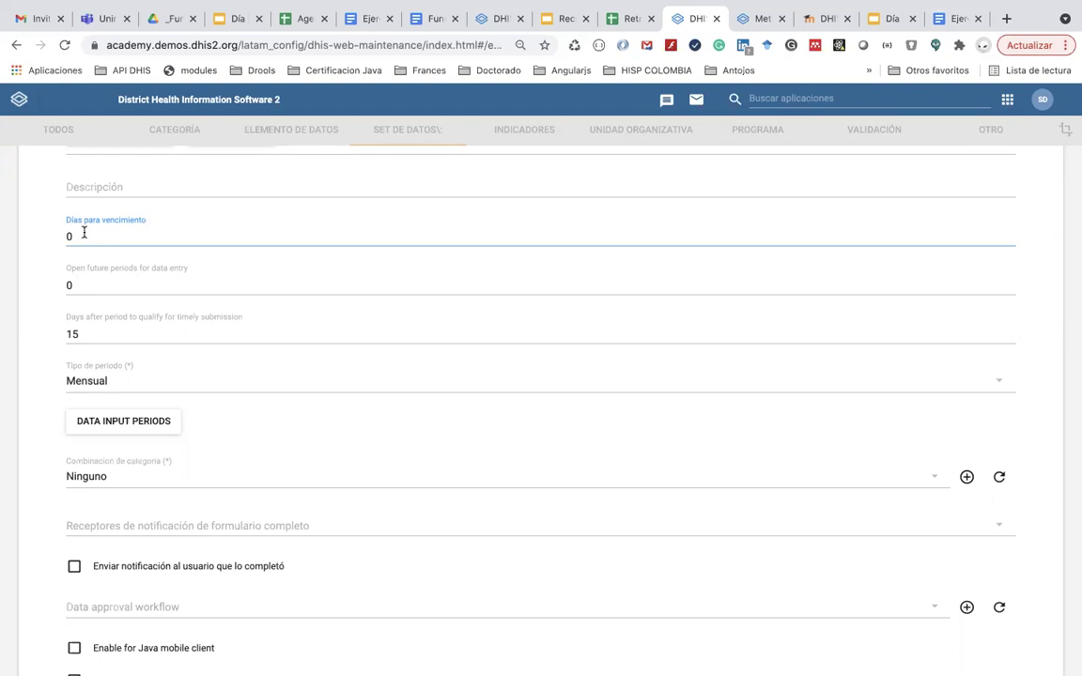
pyautogui.press('BackSpace')
pyautogui.write('10')
pyautogui.click(86, 283)
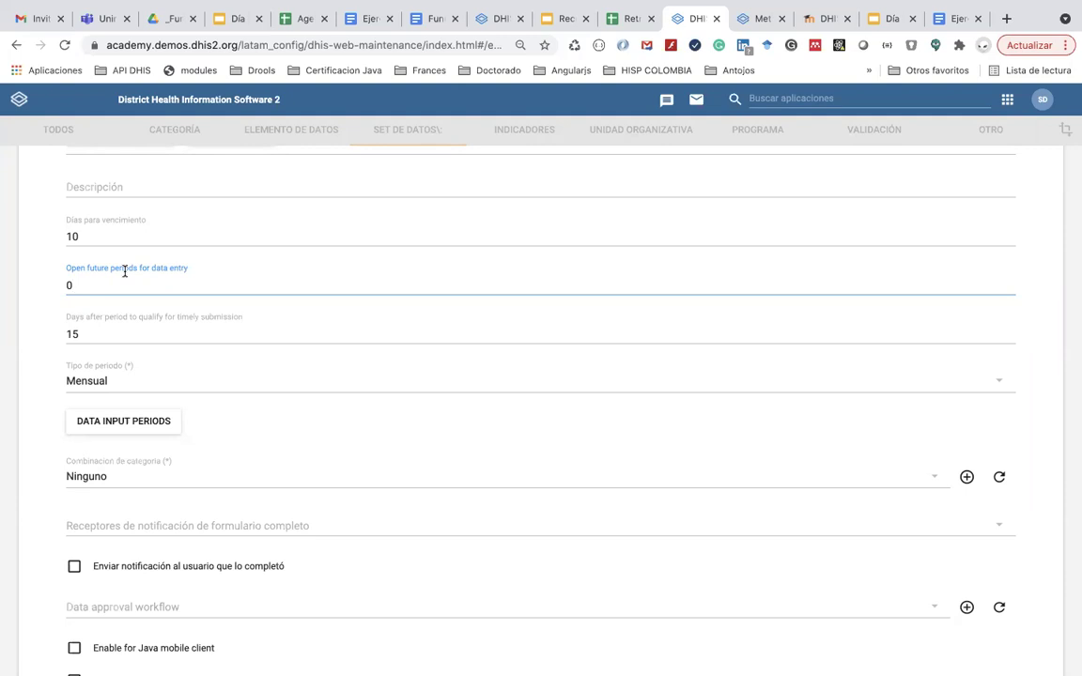
pyautogui.click(55, 324)
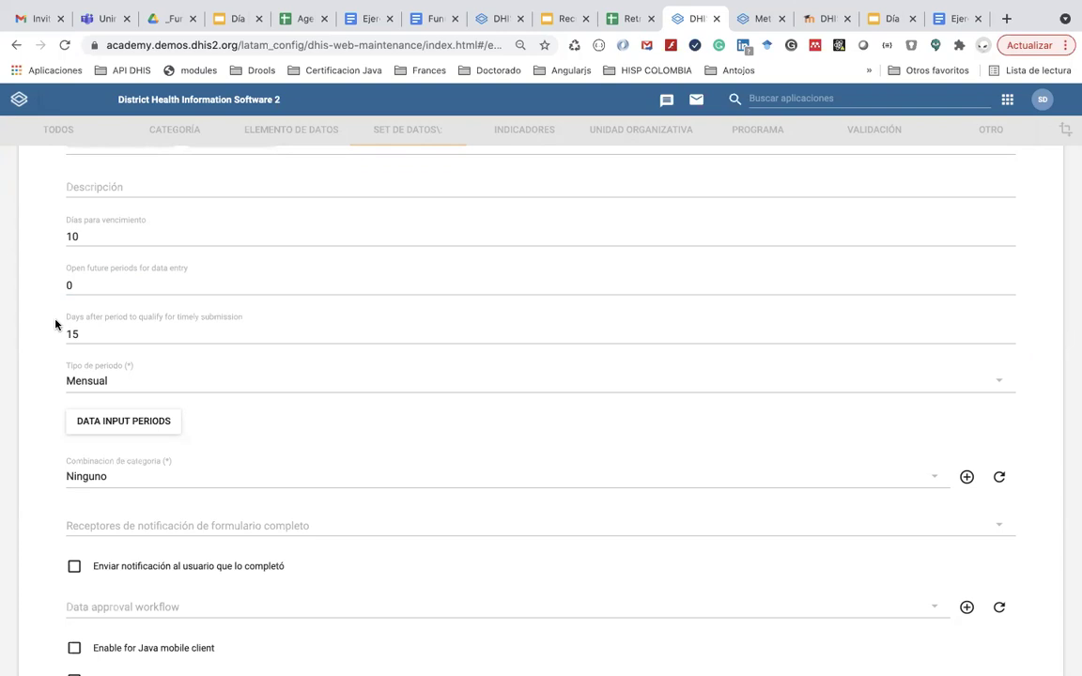
pyautogui.scroll(3, 56, 324)
pyautogui.scroll(-4, 55, 324)
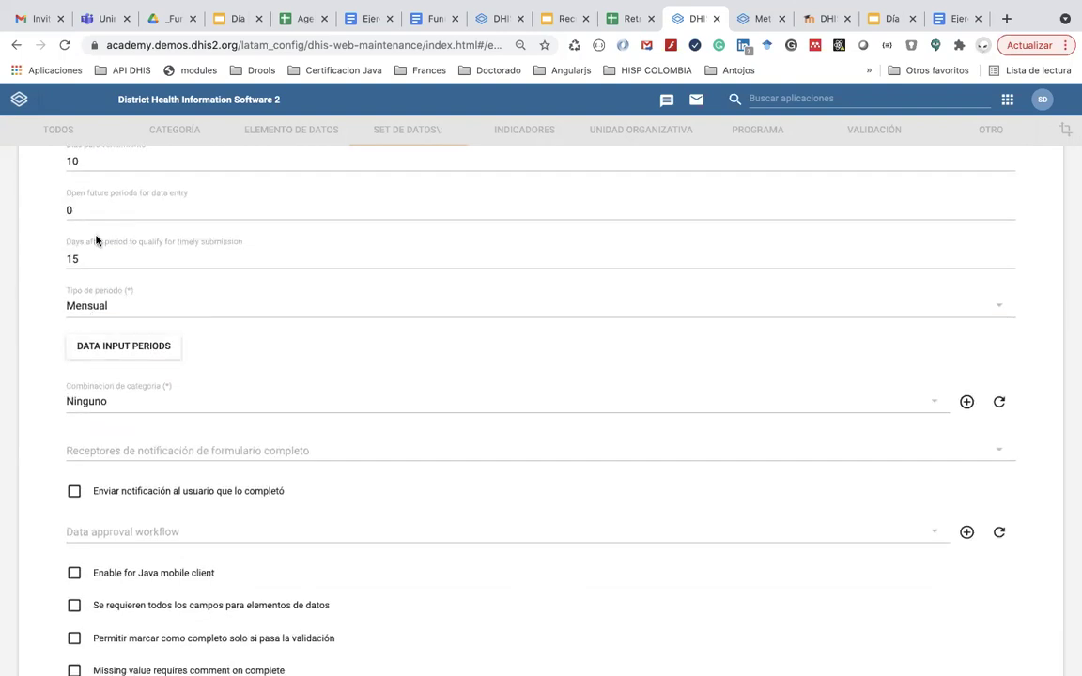
pyautogui.scroll(1, 96, 241)
# - Restore the data set's days to expiry to 0 and its period type to Diario
pyautogui.doubleClick(85, 218)
pyautogui.write('0')
pyautogui.click(83, 366)
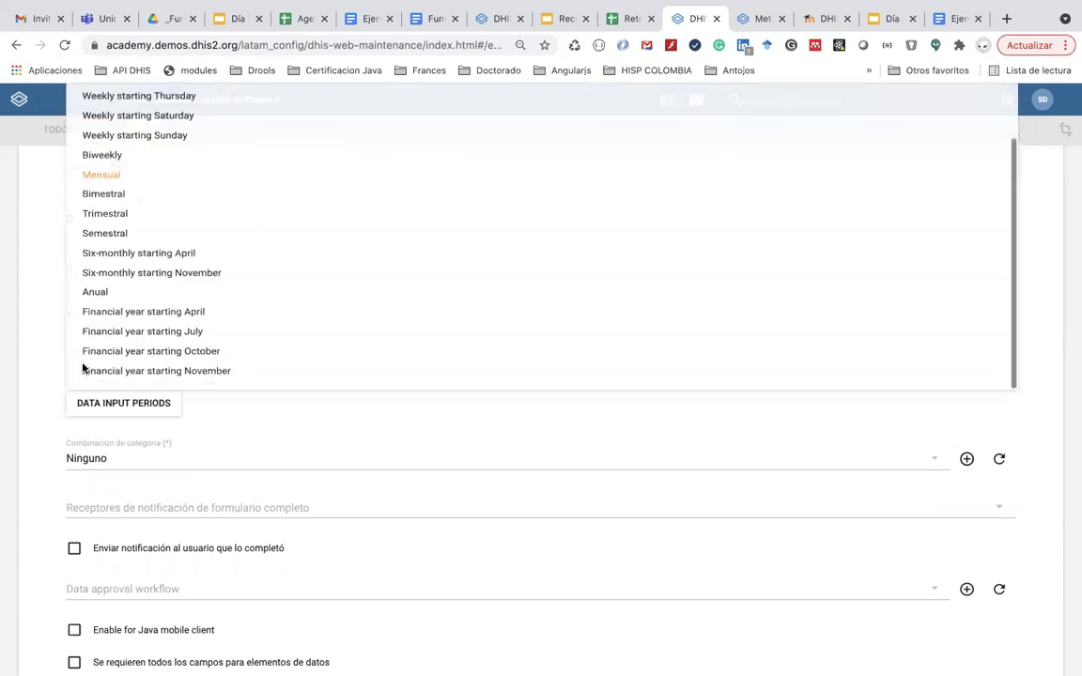
pyautogui.scroll(2, 138, 189)
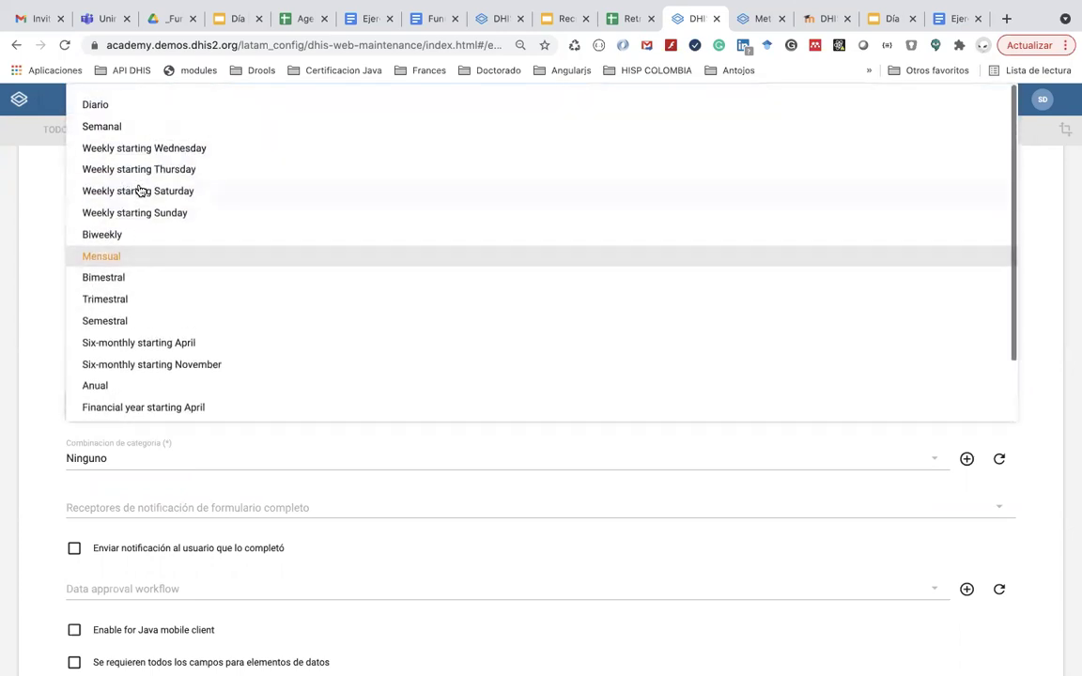
pyautogui.click(138, 109)
# - Review the choices available for the category combination and for the recipients of the completed-form notification
pyautogui.scroll(-1, 43, 467)
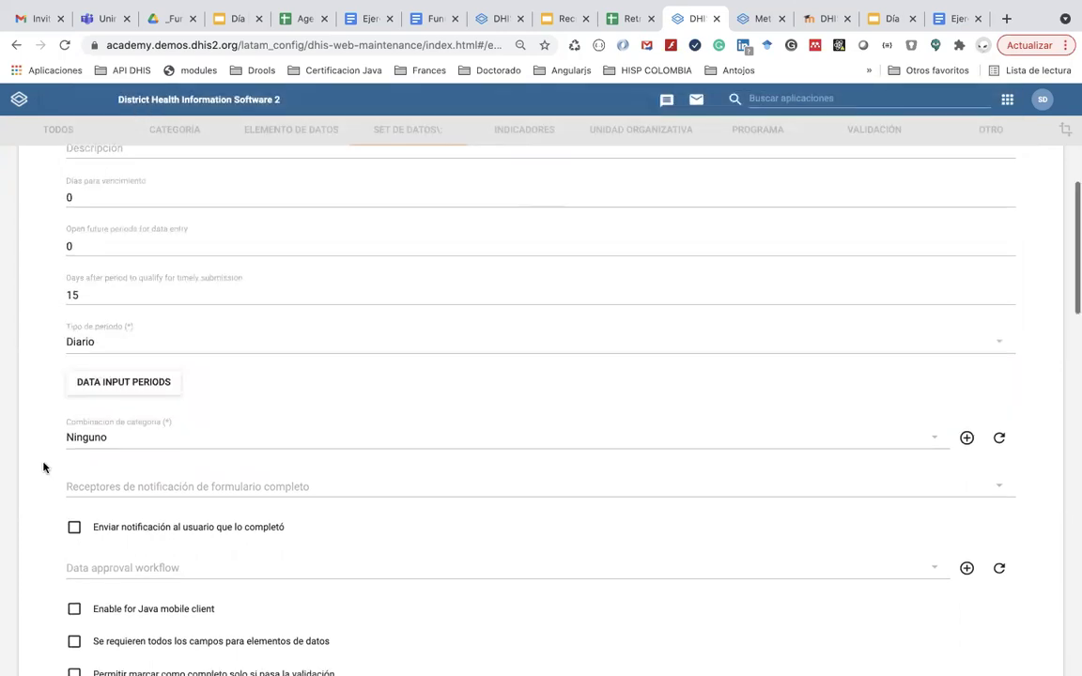
pyautogui.scroll(-2, 43, 467)
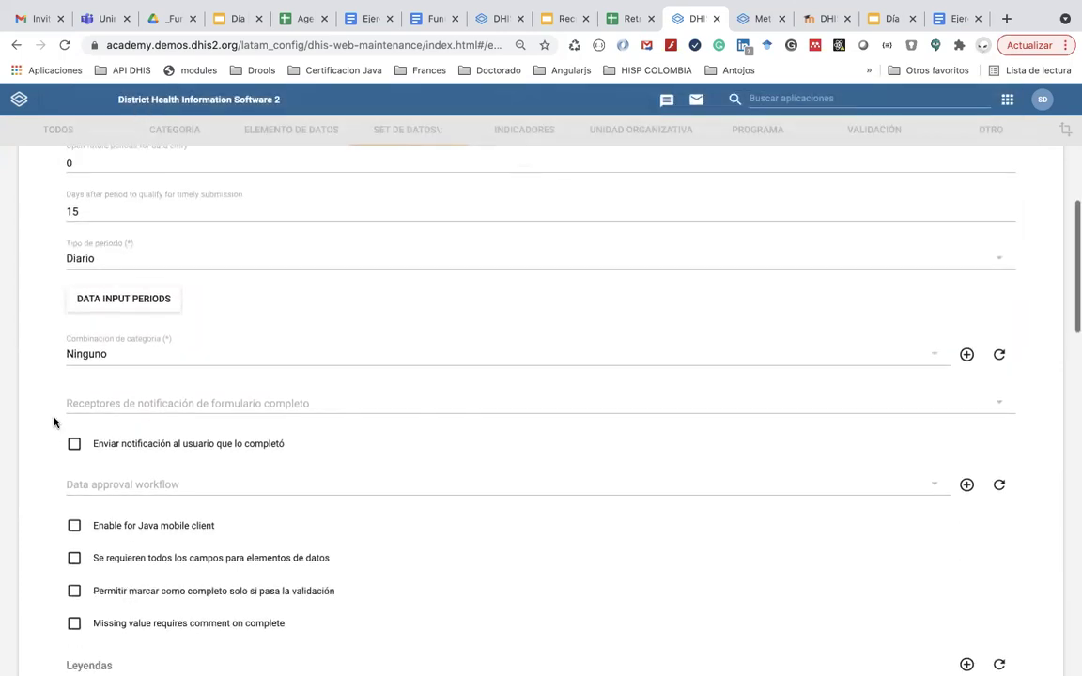
pyautogui.click(138, 365)
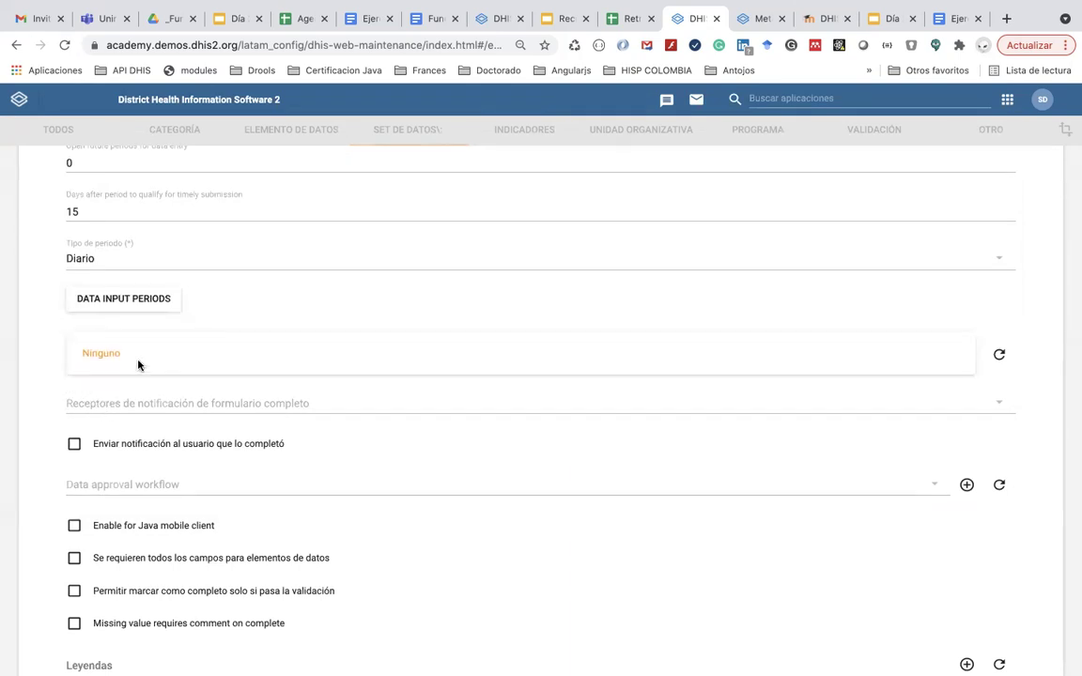
pyautogui.click(42, 383)
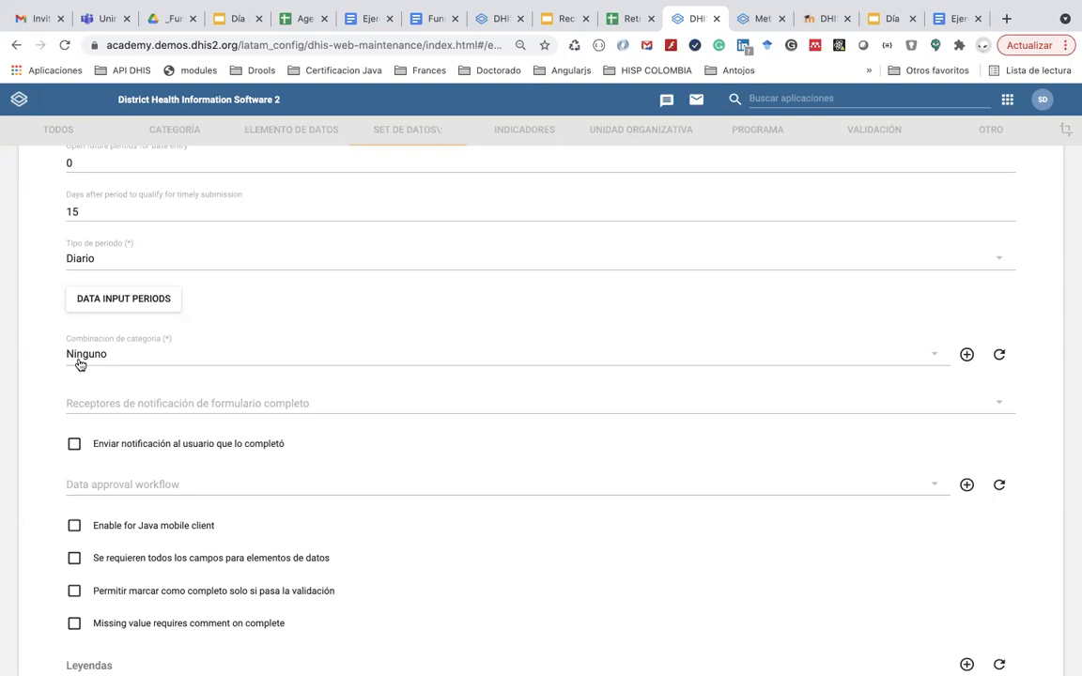
pyautogui.click(105, 406)
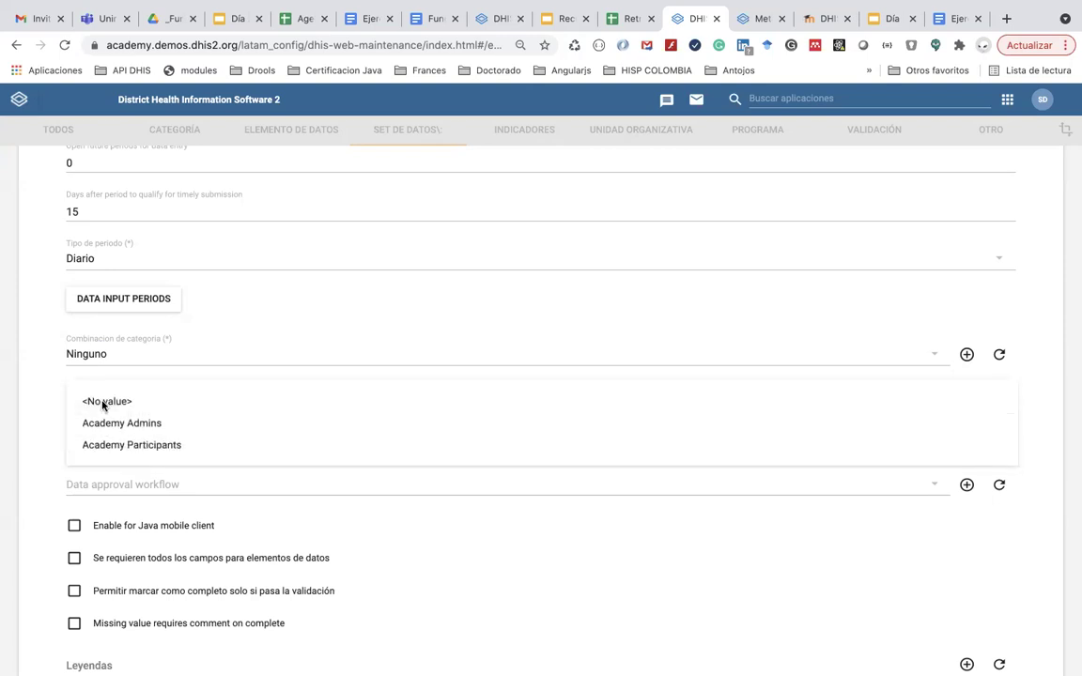
pyautogui.click(54, 415)
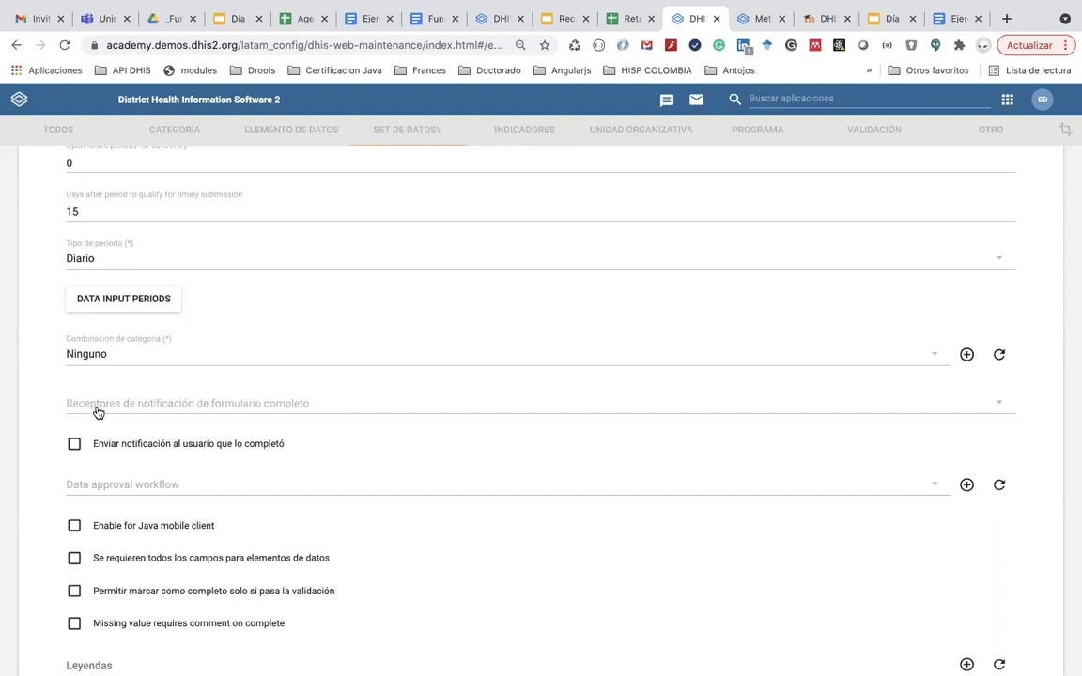
pyautogui.click(98, 409)
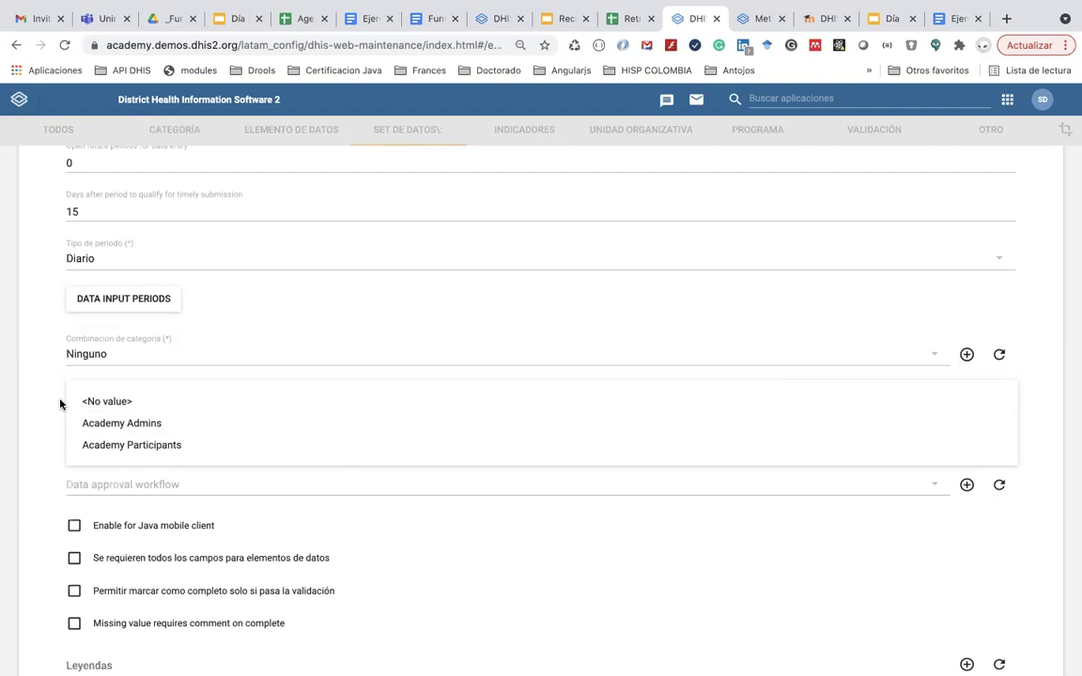
pyautogui.click(55, 403)
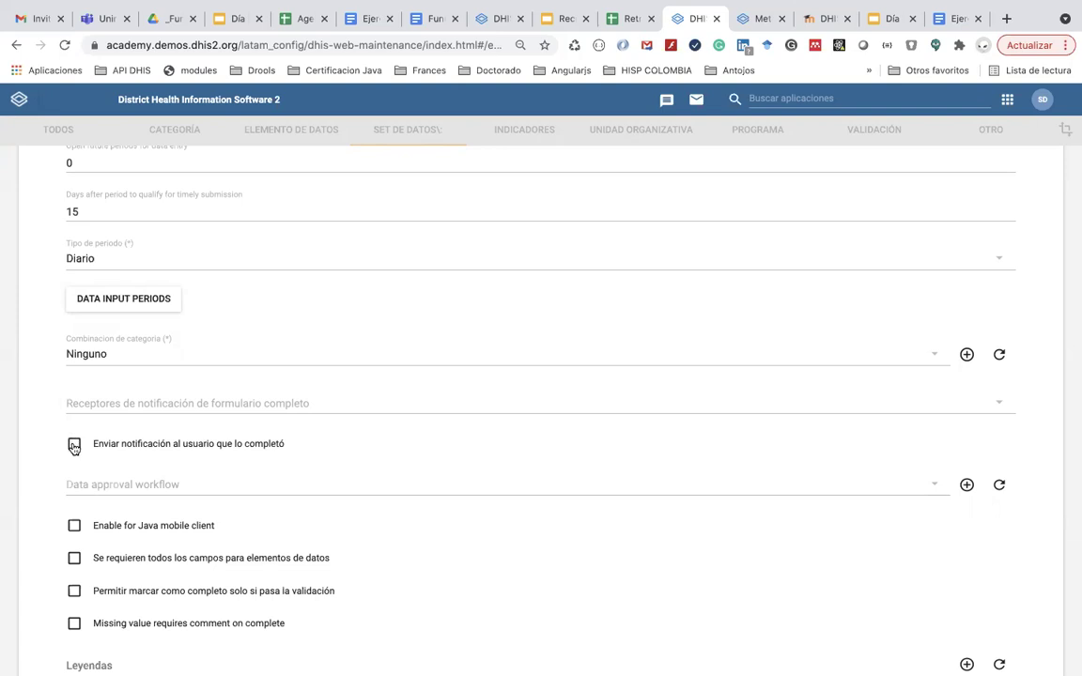
# - Examine the data approval workflow, mobile client, required-field, validation and missing-value comment options of the data set
pyautogui.scroll(-3, 74, 447)
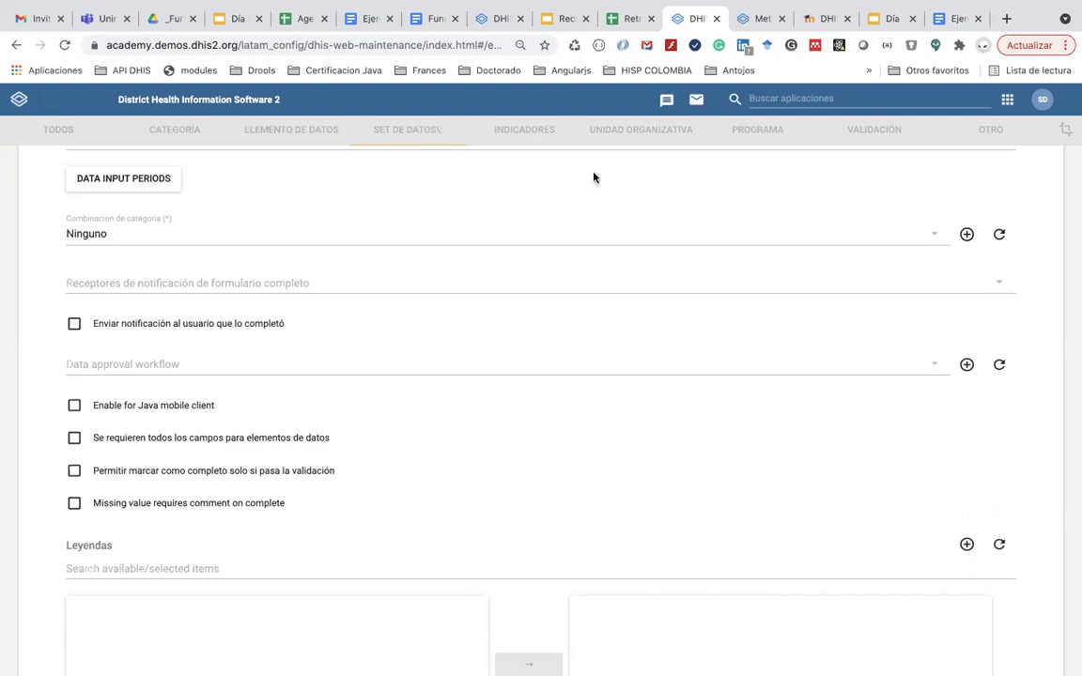
pyautogui.click(437, 410)
pyautogui.click(75, 406)
pyautogui.scroll(-1, 122, 436)
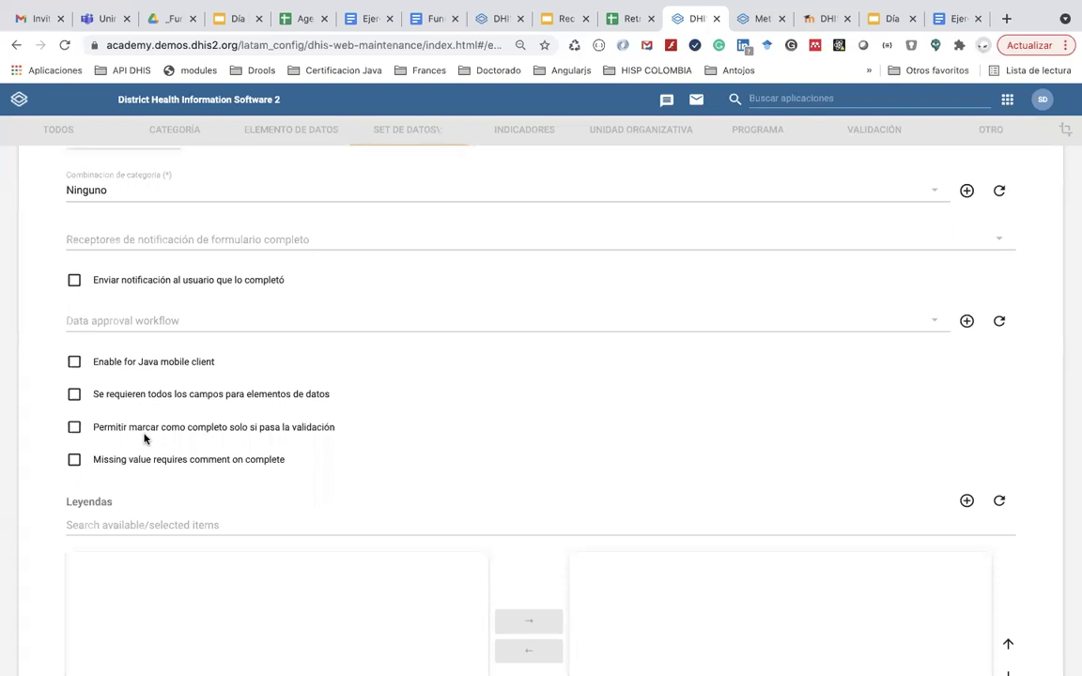
pyautogui.scroll(-2, 145, 436)
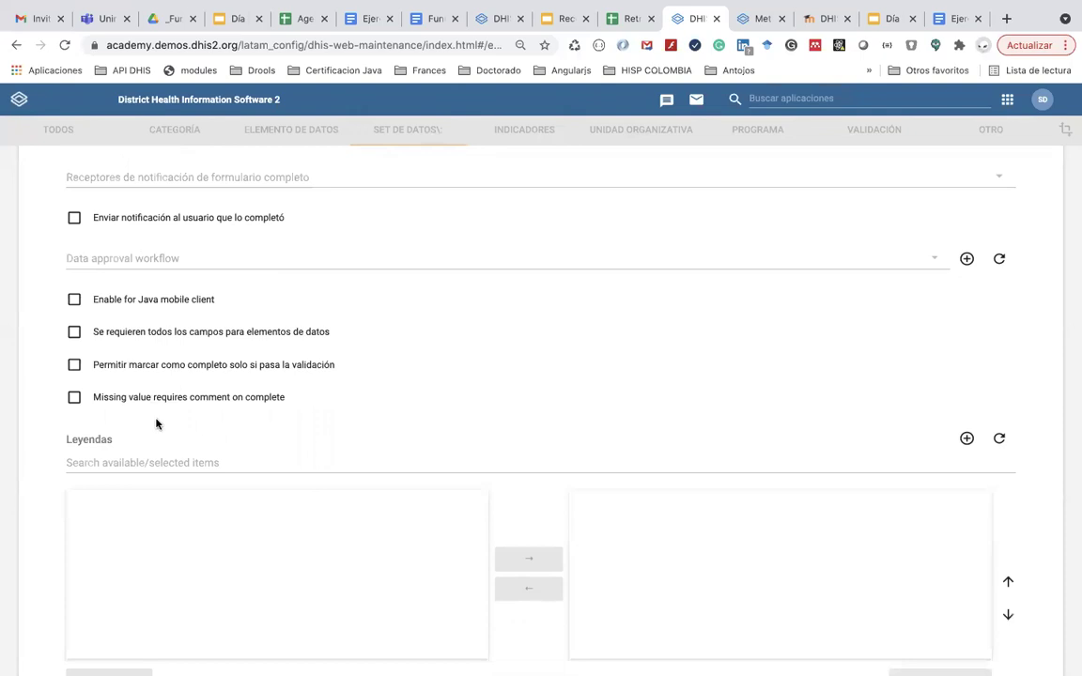
pyautogui.scroll(-1, 156, 424)
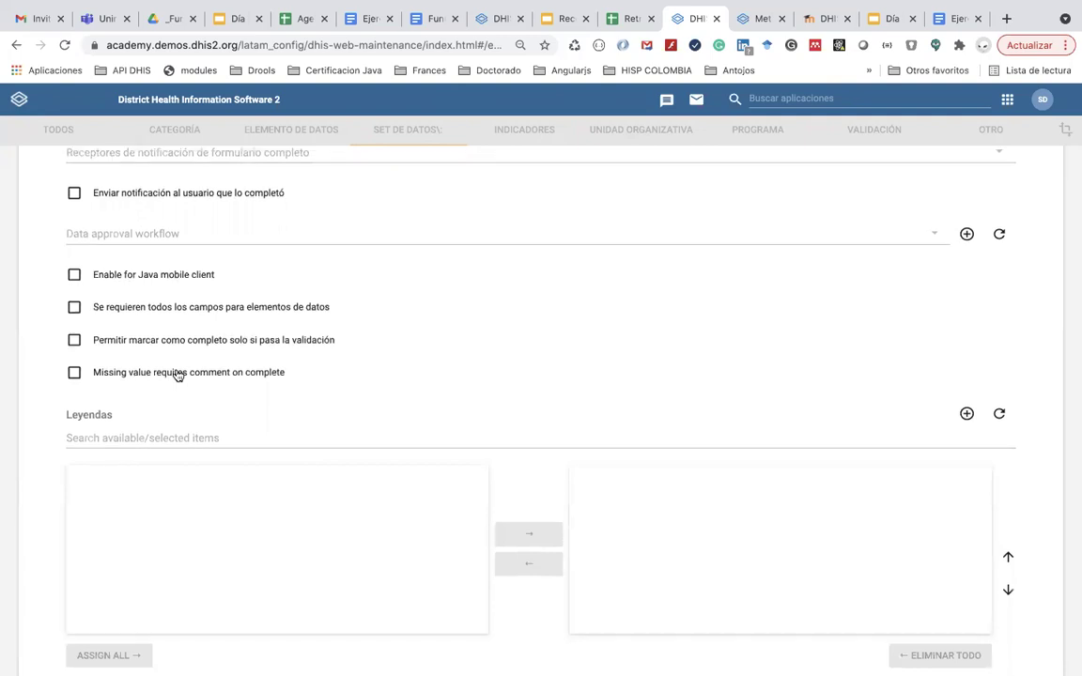
pyautogui.scroll(2, 176, 375)
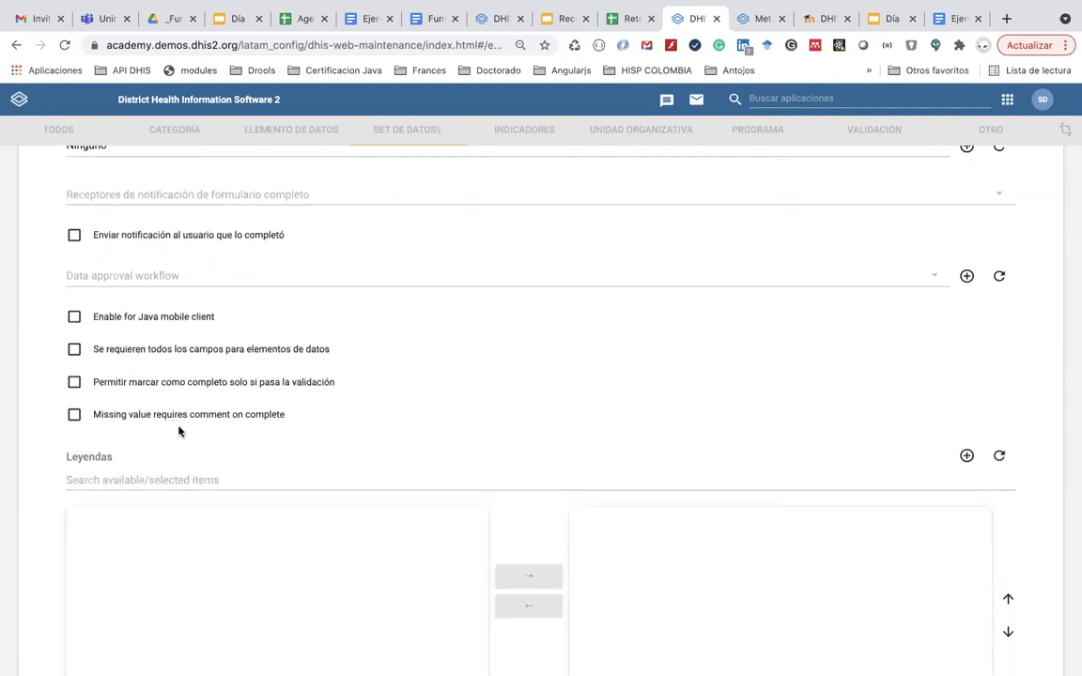
pyautogui.scroll(-1, 178, 431)
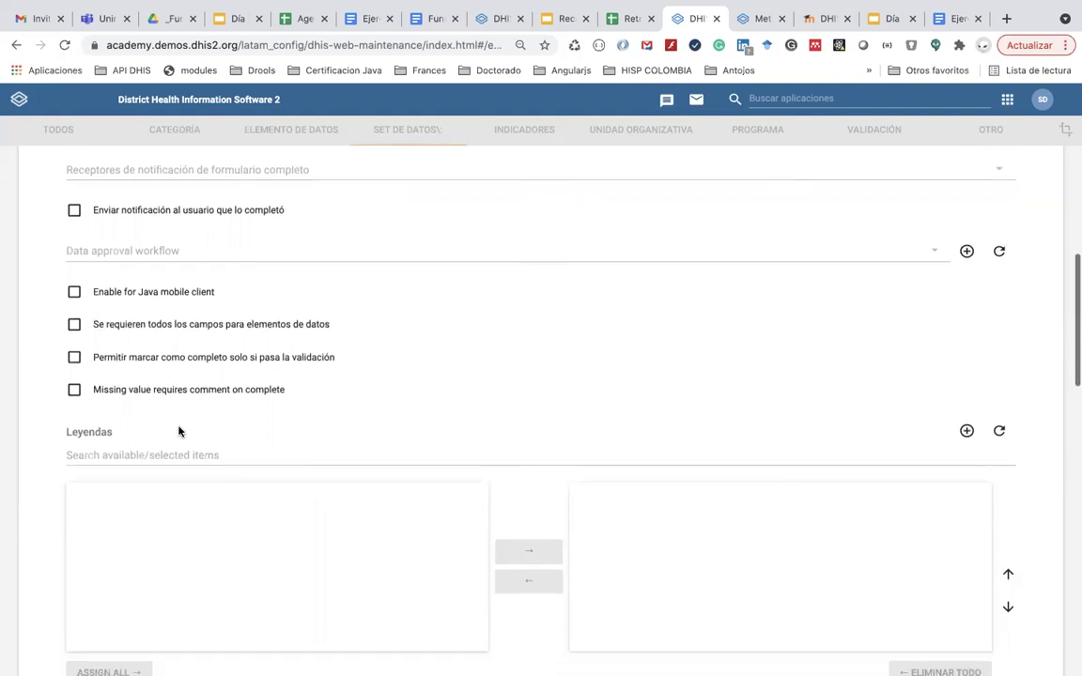
pyautogui.scroll(-1, 178, 431)
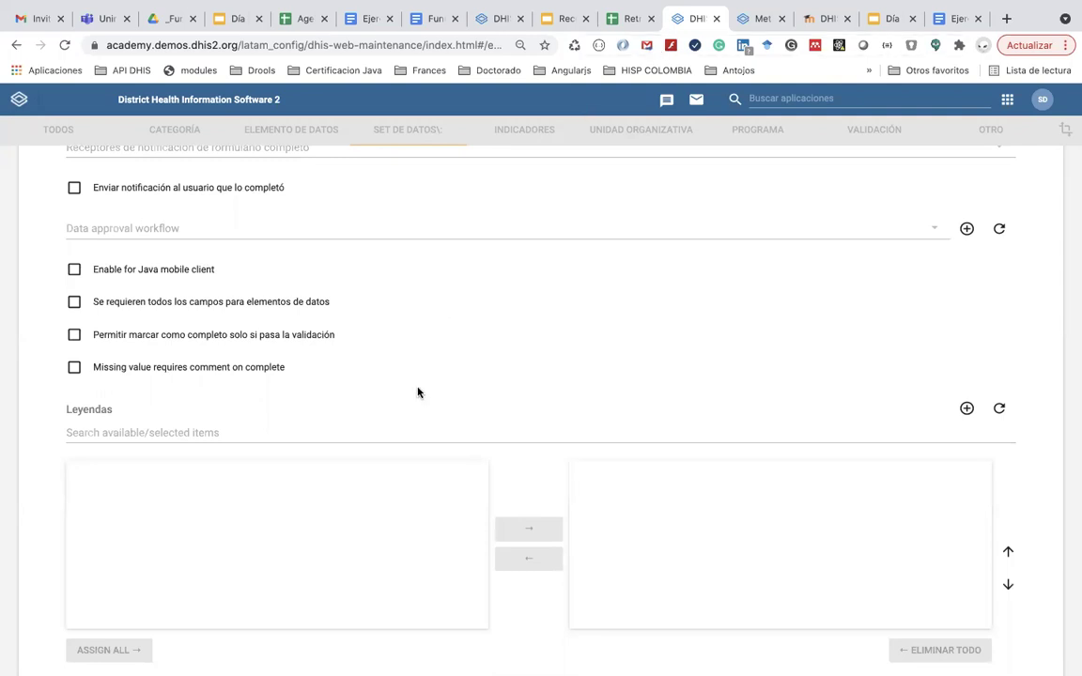
# - Enable Data element decoration for the data set
pyautogui.scroll(-5, 418, 393)
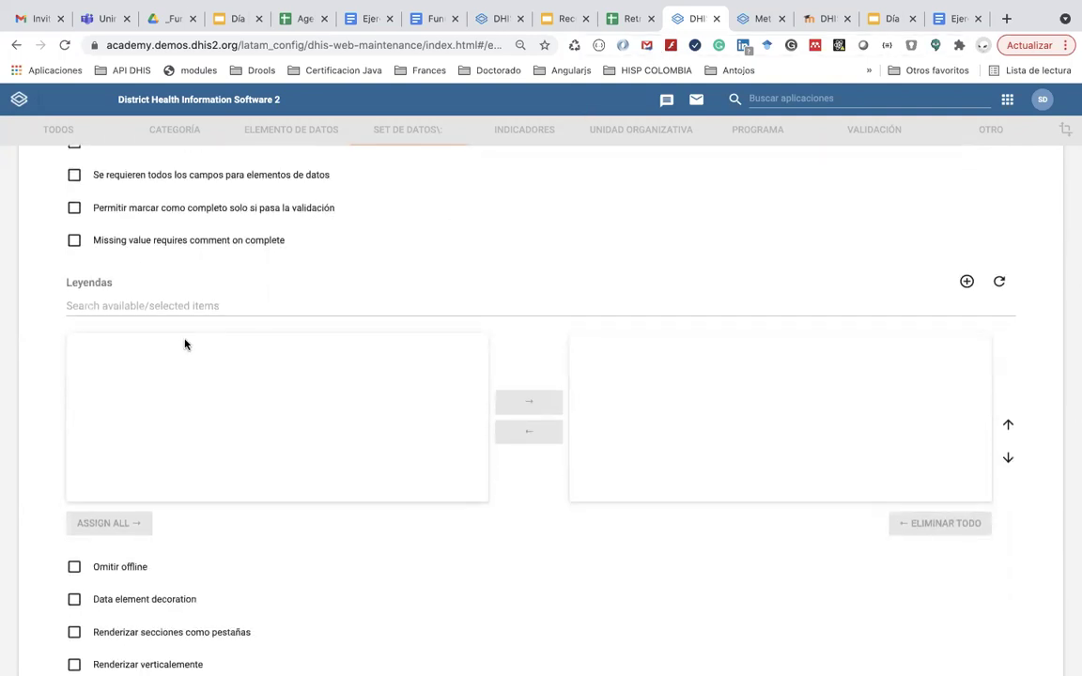
pyautogui.scroll(-1, 185, 349)
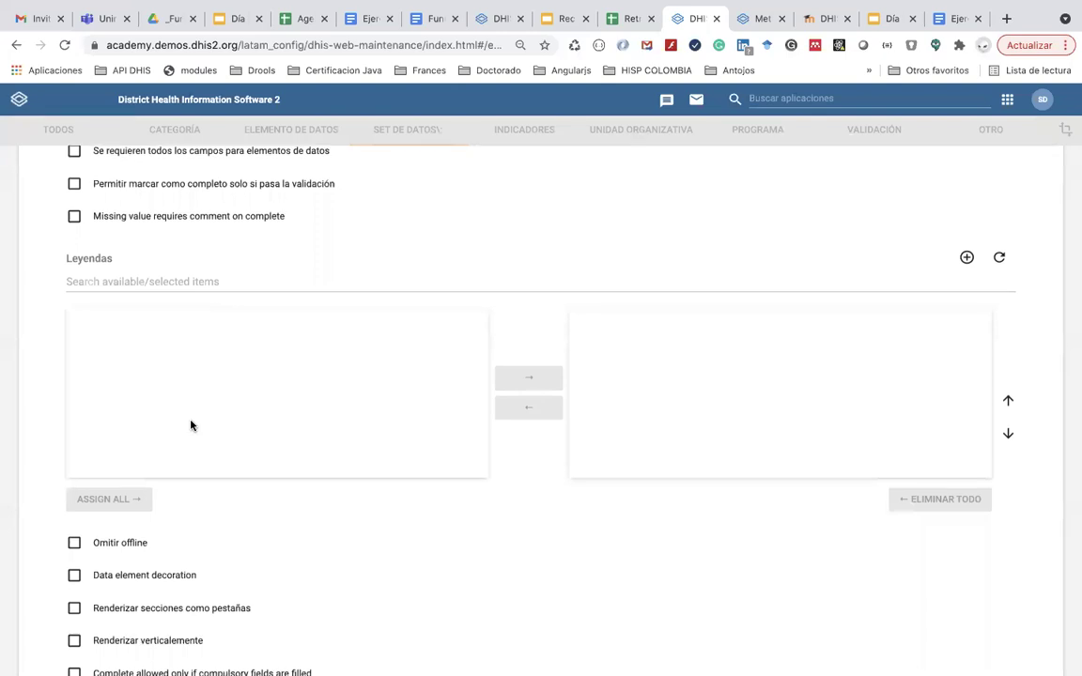
pyautogui.scroll(-3, 191, 426)
pyautogui.scroll(-1, 191, 425)
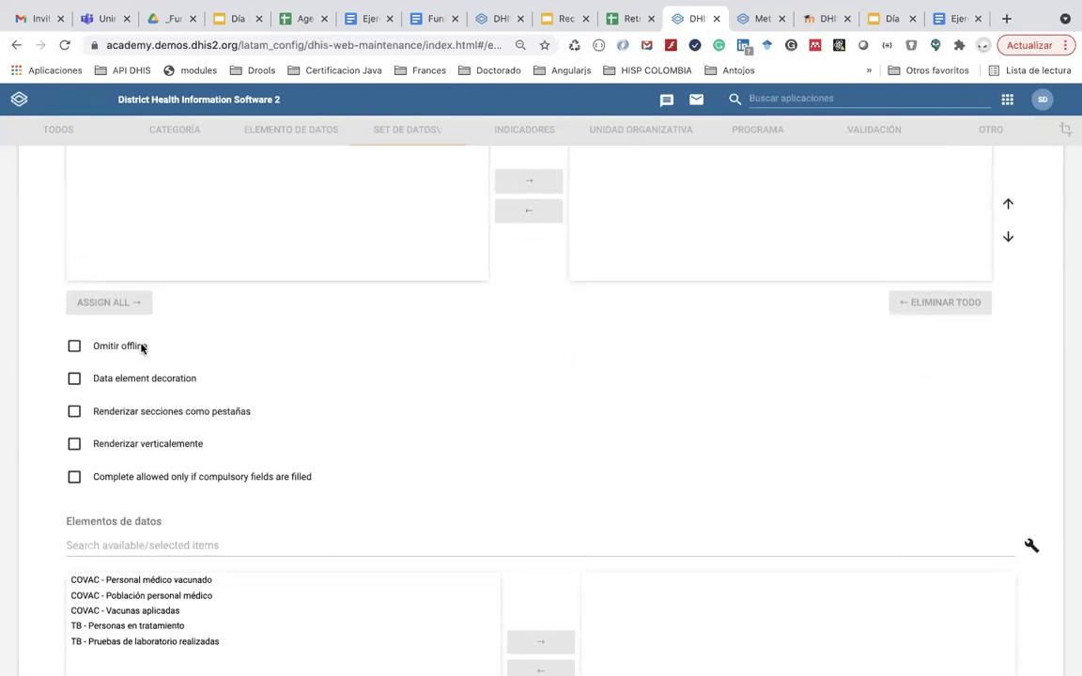
pyautogui.scroll(10, 141, 347)
pyautogui.scroll(-10, 142, 351)
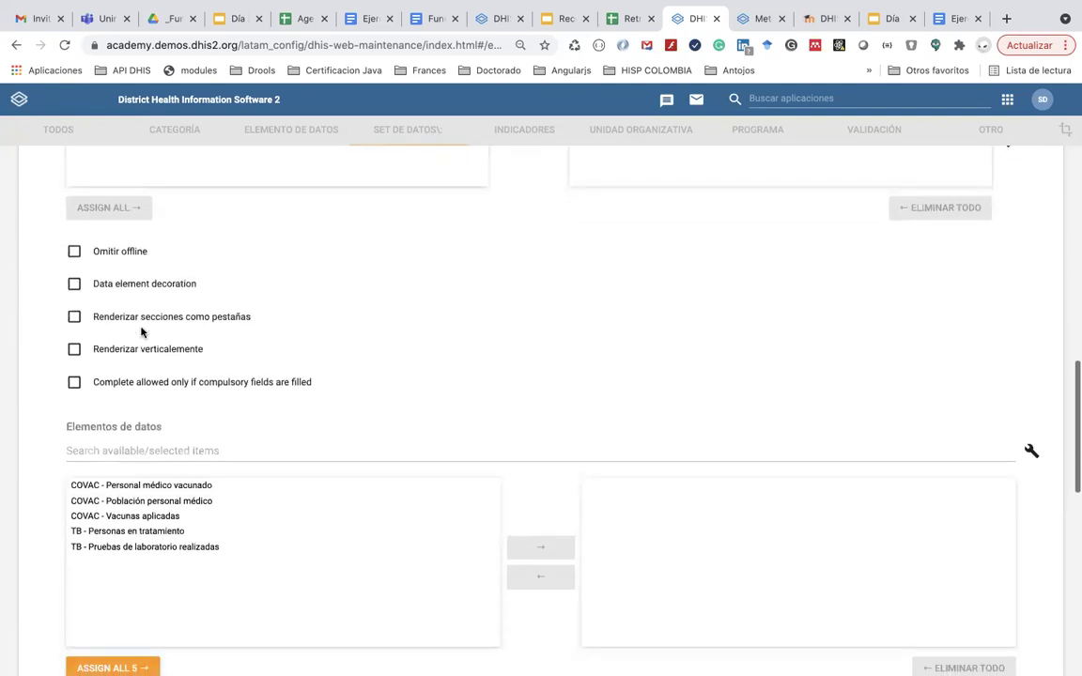
pyautogui.scroll(-4, 126, 491)
pyautogui.scroll(3, 124, 490)
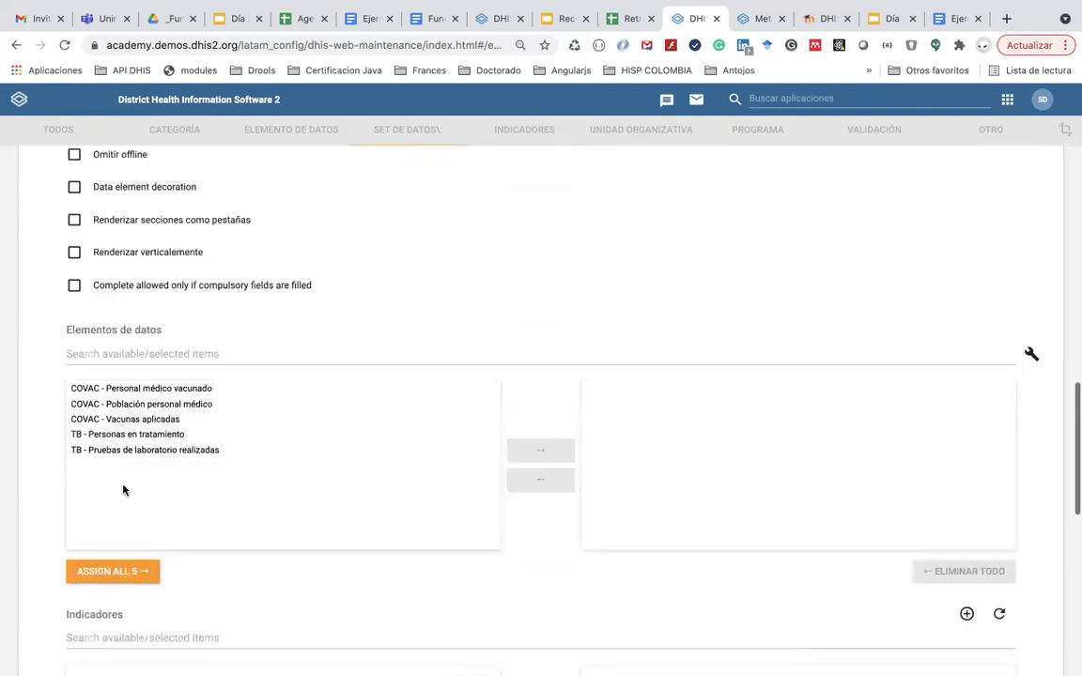
pyautogui.scroll(3, 123, 489)
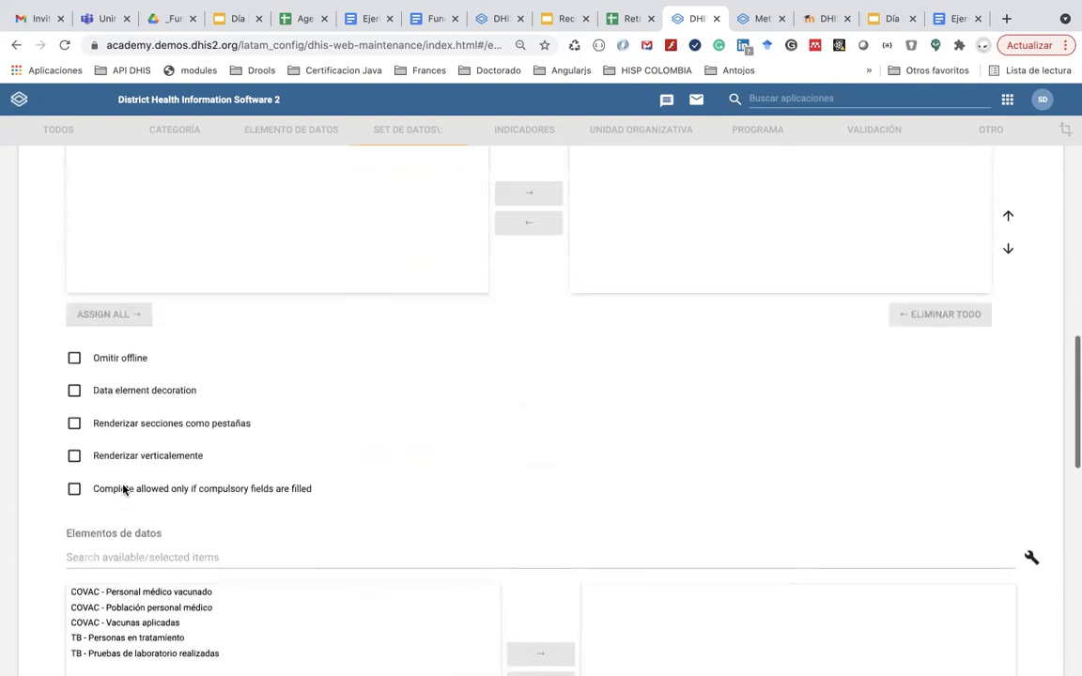
pyautogui.click(120, 386)
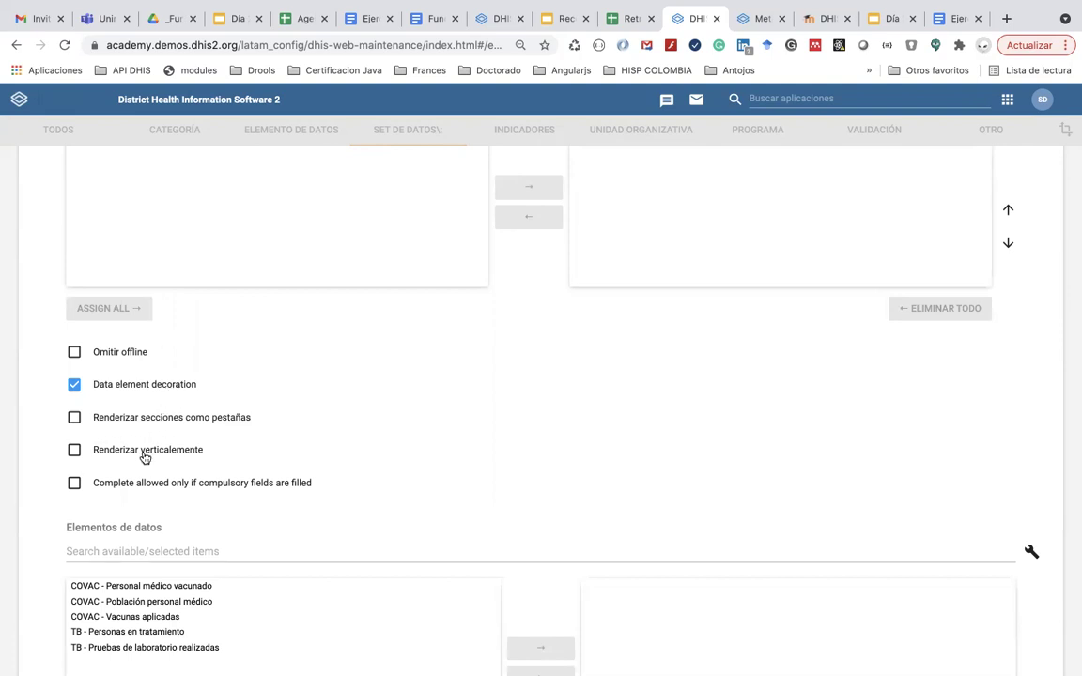
# - Look over the remaining form display options and the data elements available for the data set
pyautogui.scroll(-1, 141, 458)
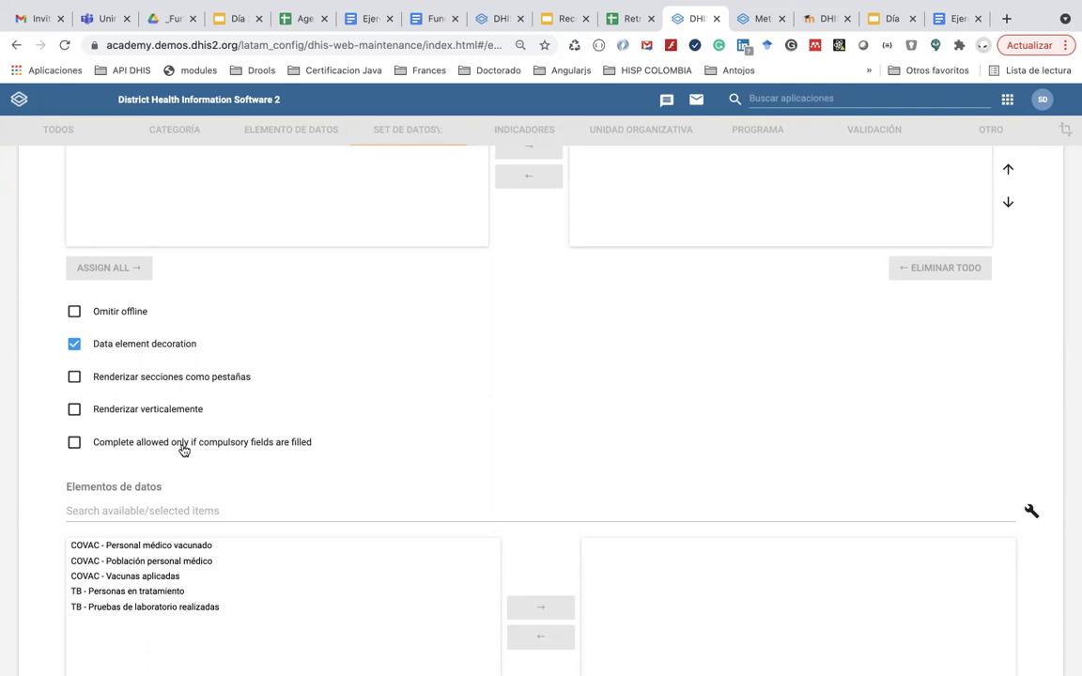
pyautogui.scroll(-2, 184, 450)
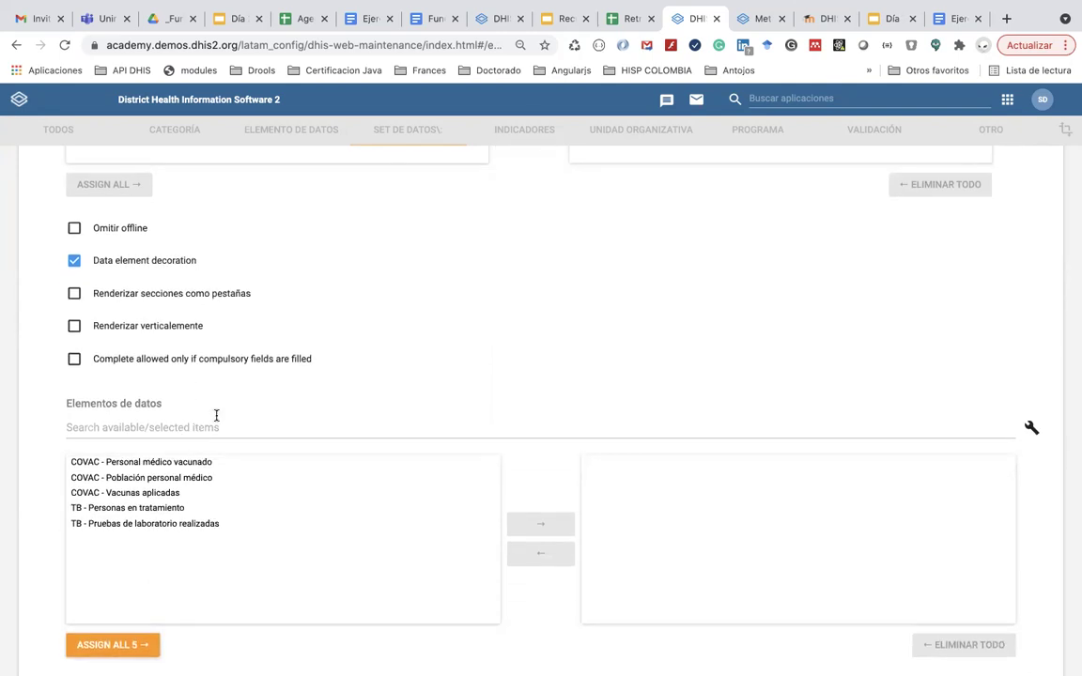
pyautogui.scroll(-4, 216, 415)
pyautogui.scroll(15, 216, 413)
pyautogui.scroll(10, 216, 418)
pyautogui.scroll(-15, 216, 417)
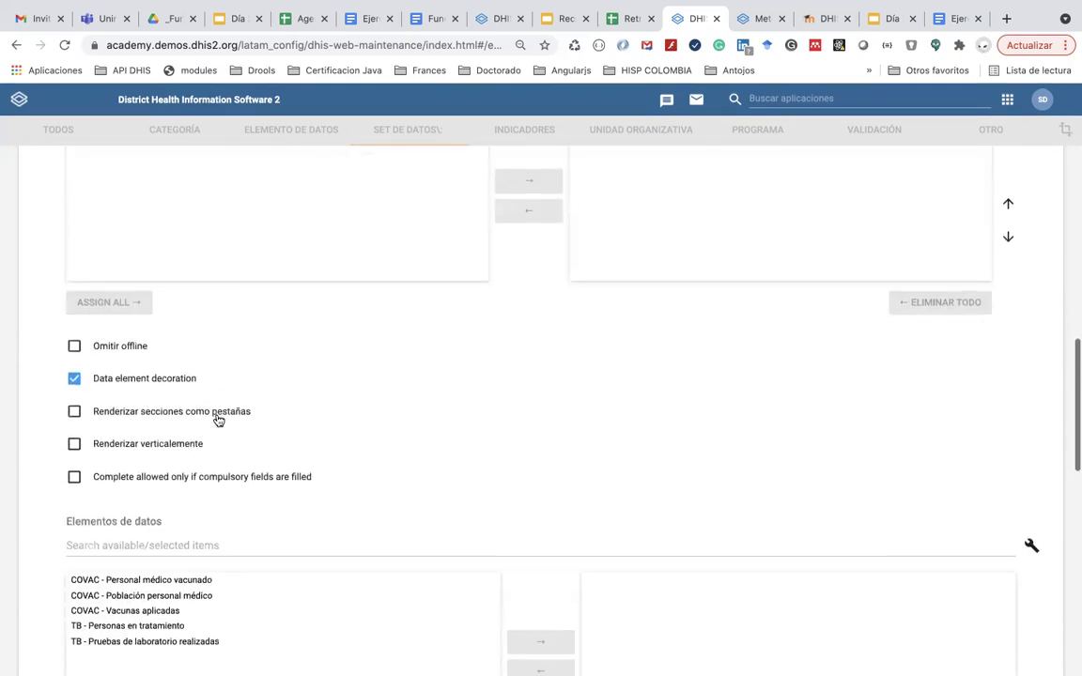
# - Filter the available data elements by "C" and assign COVAC - Personal médico vacunado to the data set
pyautogui.scroll(-9, 216, 418)
pyautogui.scroll(4, 215, 409)
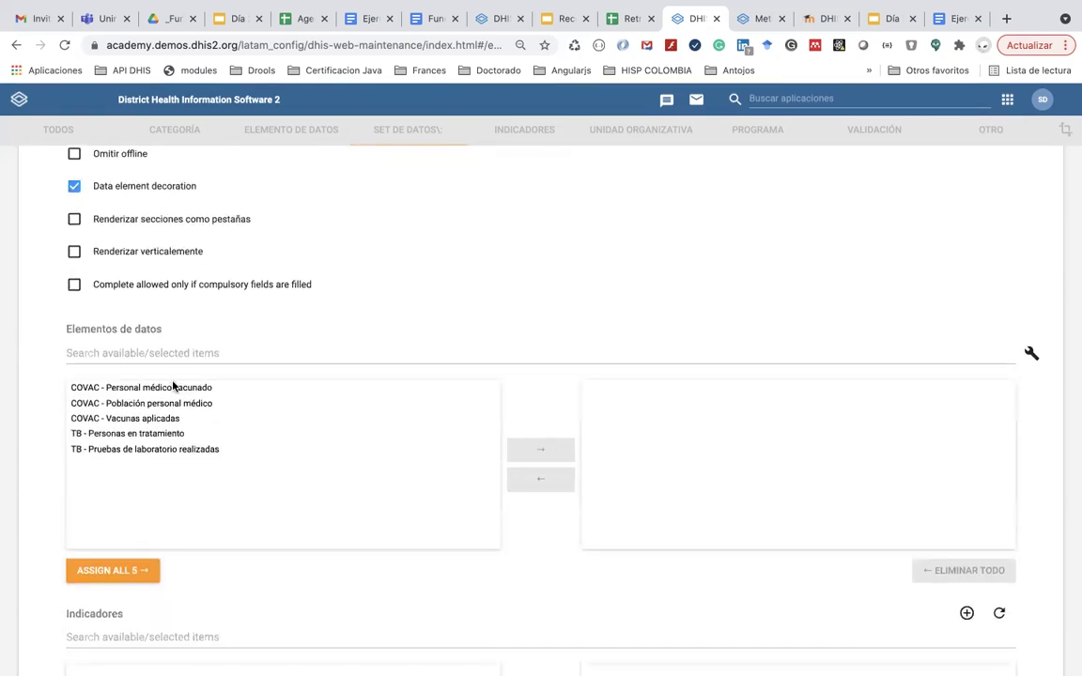
pyautogui.click(173, 387)
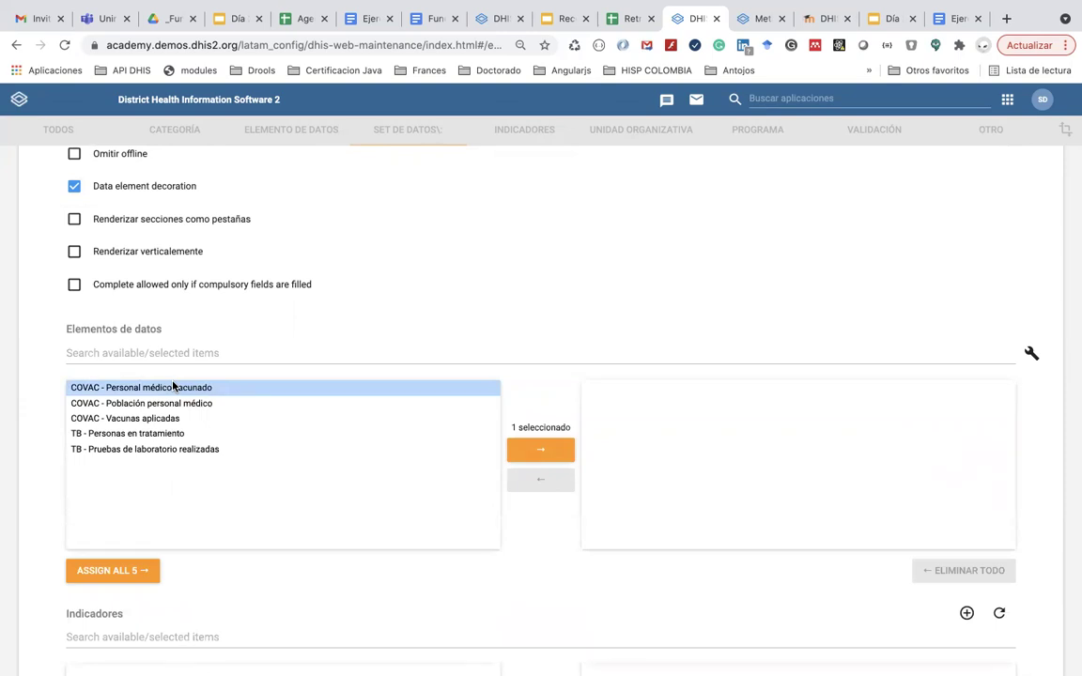
pyautogui.scroll(20, 172, 383)
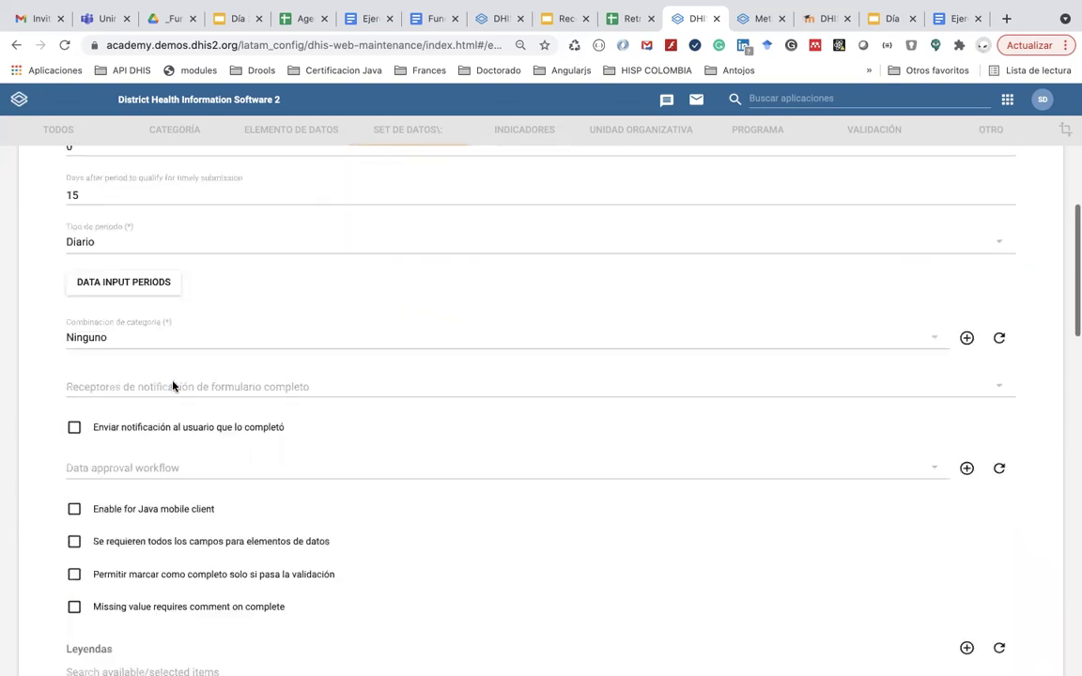
pyautogui.scroll(6, 173, 383)
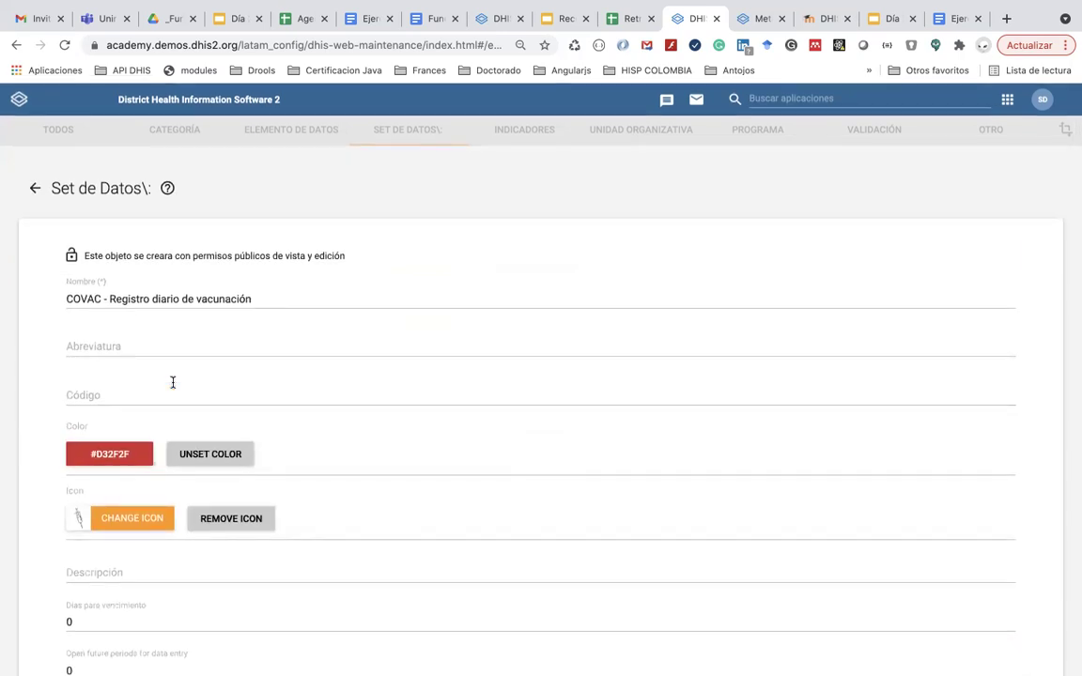
pyautogui.scroll(-15, 173, 382)
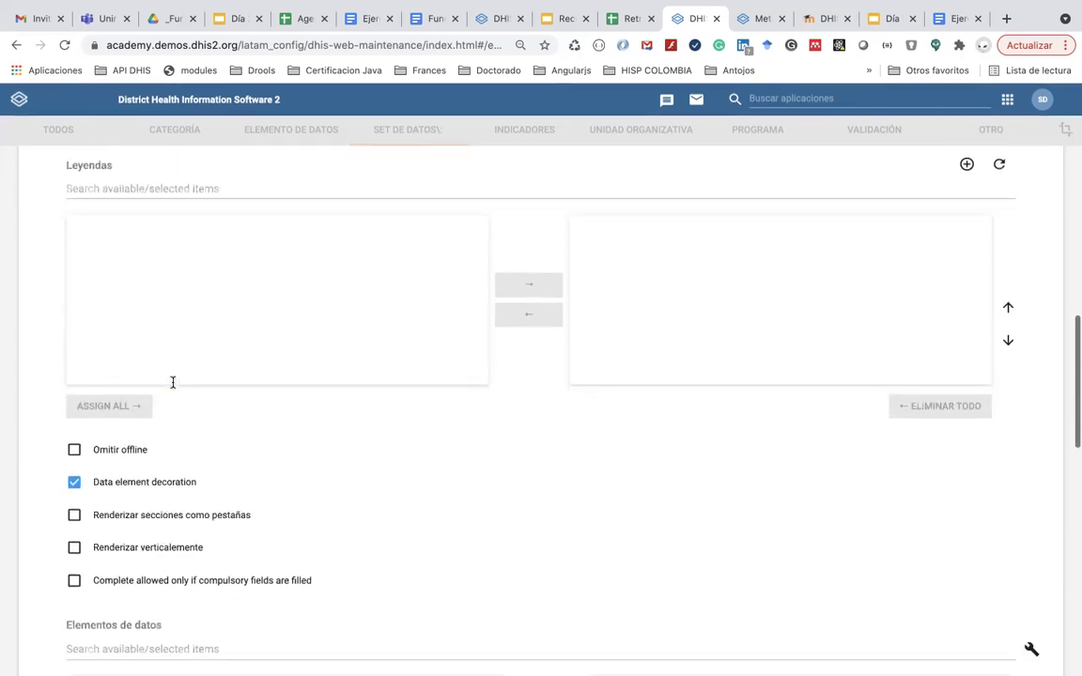
pyautogui.scroll(2, 172, 386)
pyautogui.scroll(-6, 173, 385)
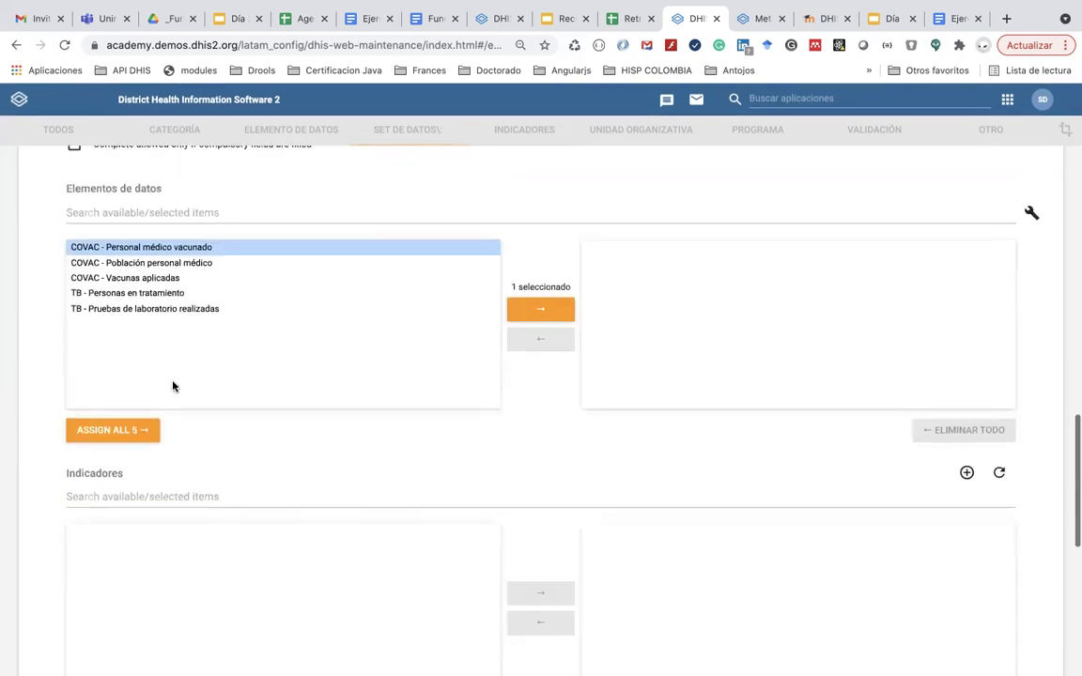
pyautogui.scroll(2, 173, 385)
pyautogui.click(147, 333)
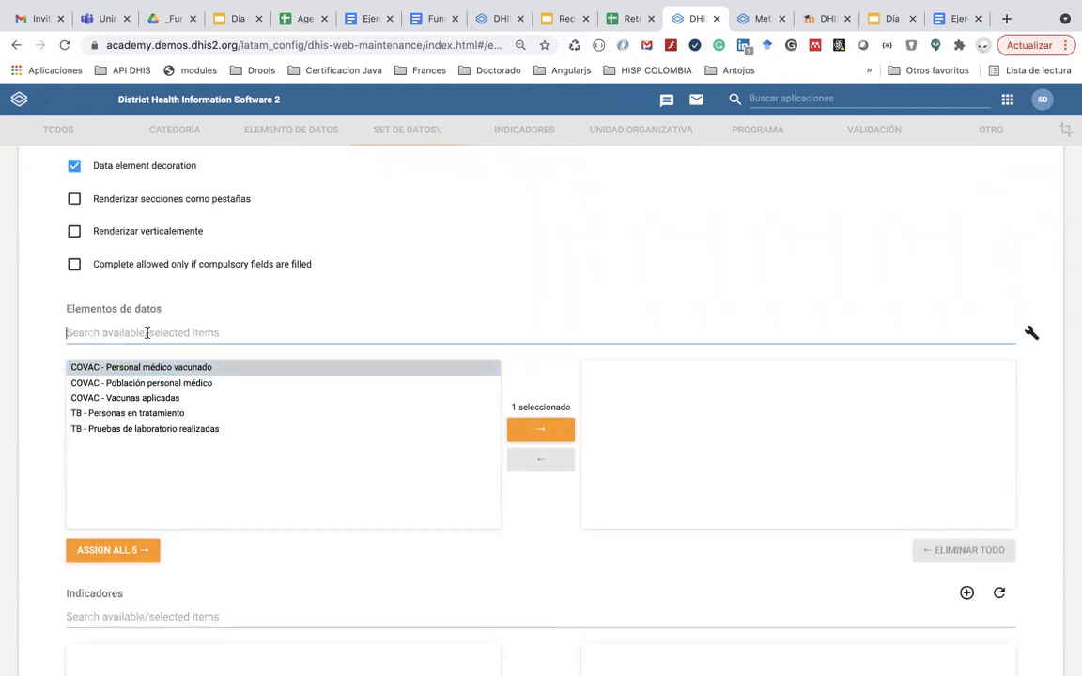
pyautogui.write('C')
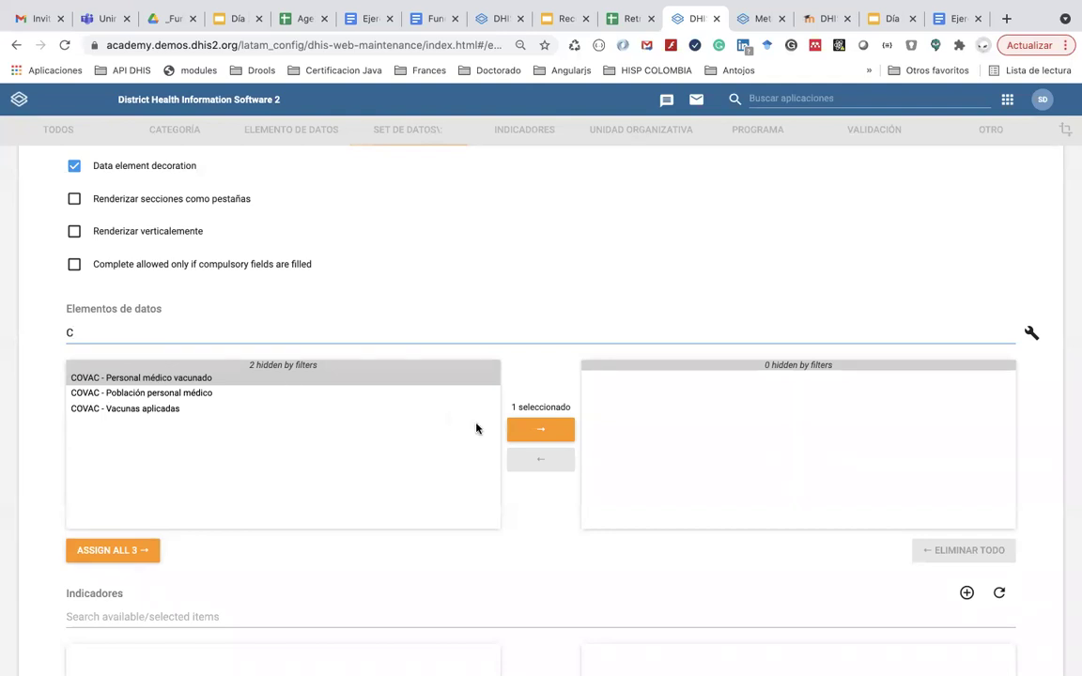
pyautogui.click(536, 429)
# - Assign COVAC - Población personal médico and COVAC - Vacunas aplicadas to the data set together
pyautogui.click(186, 380)
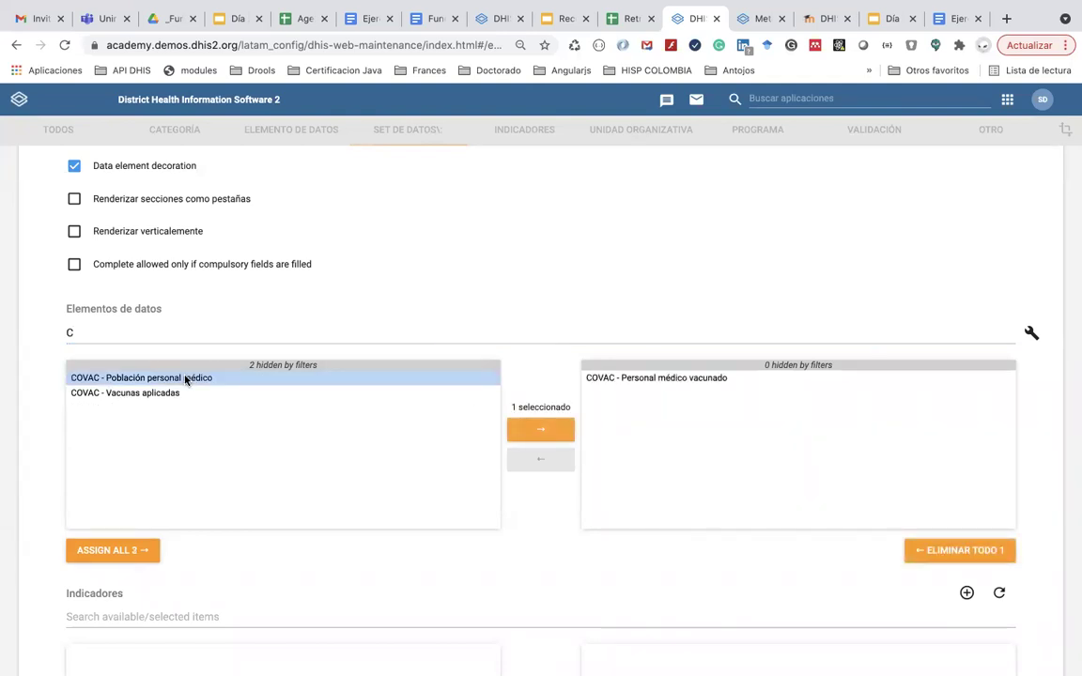
pyautogui.hotkey('shift', 'Down')
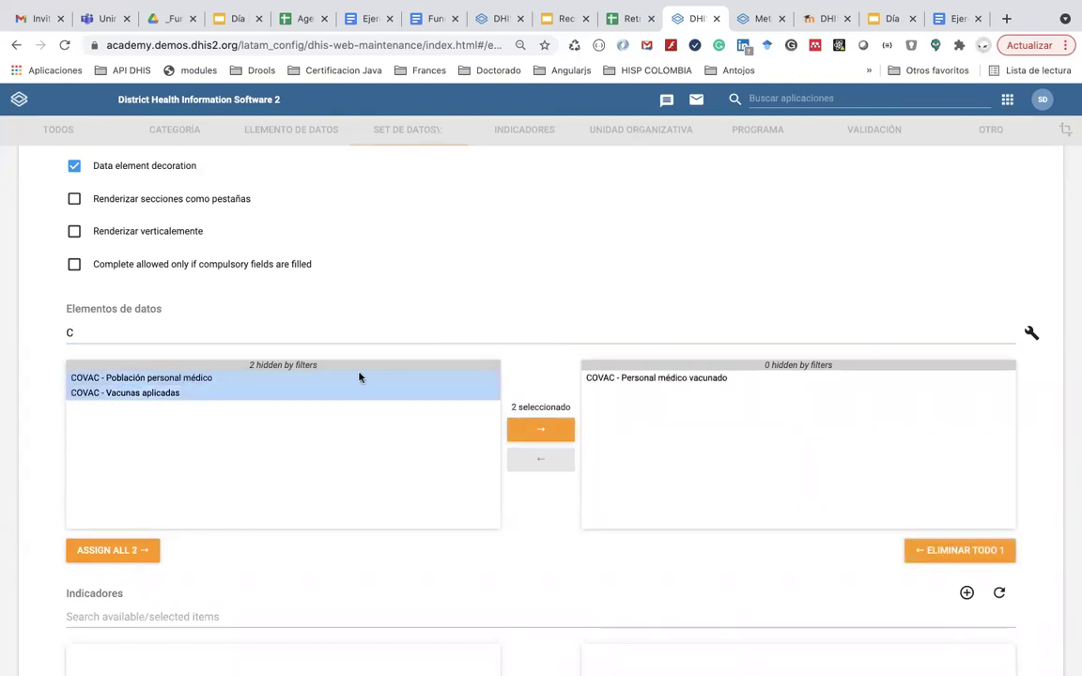
pyautogui.click(552, 432)
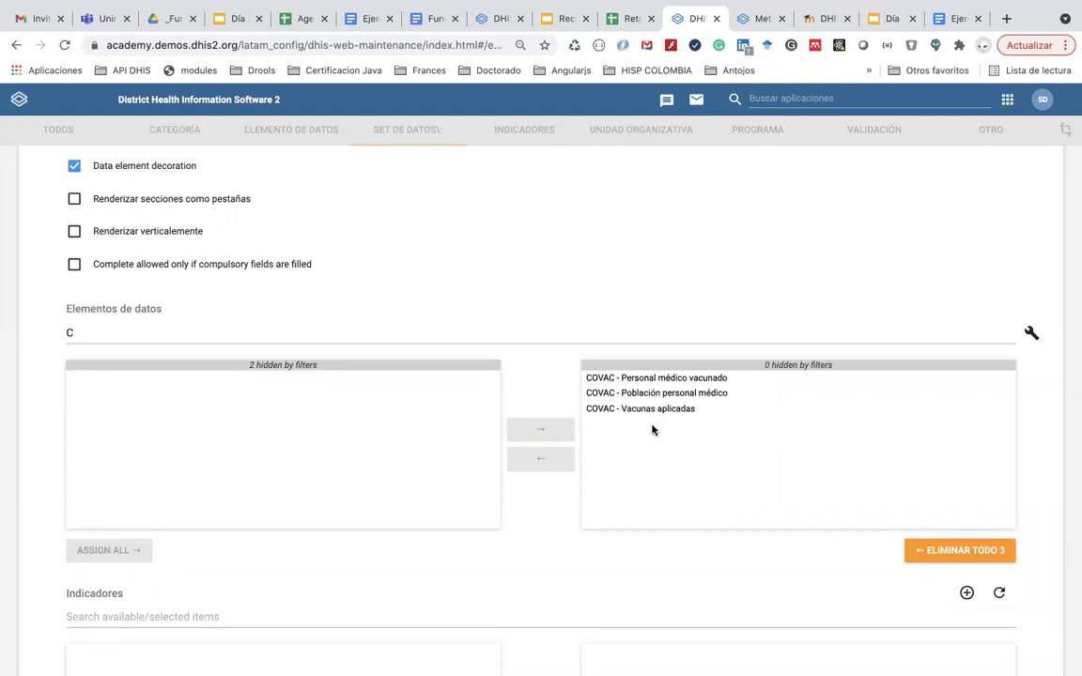
# - Examine the assigned data elements, the indicator assignment, and the organisation unit tree with its level and group selection options
pyautogui.scroll(-3, 644, 478)
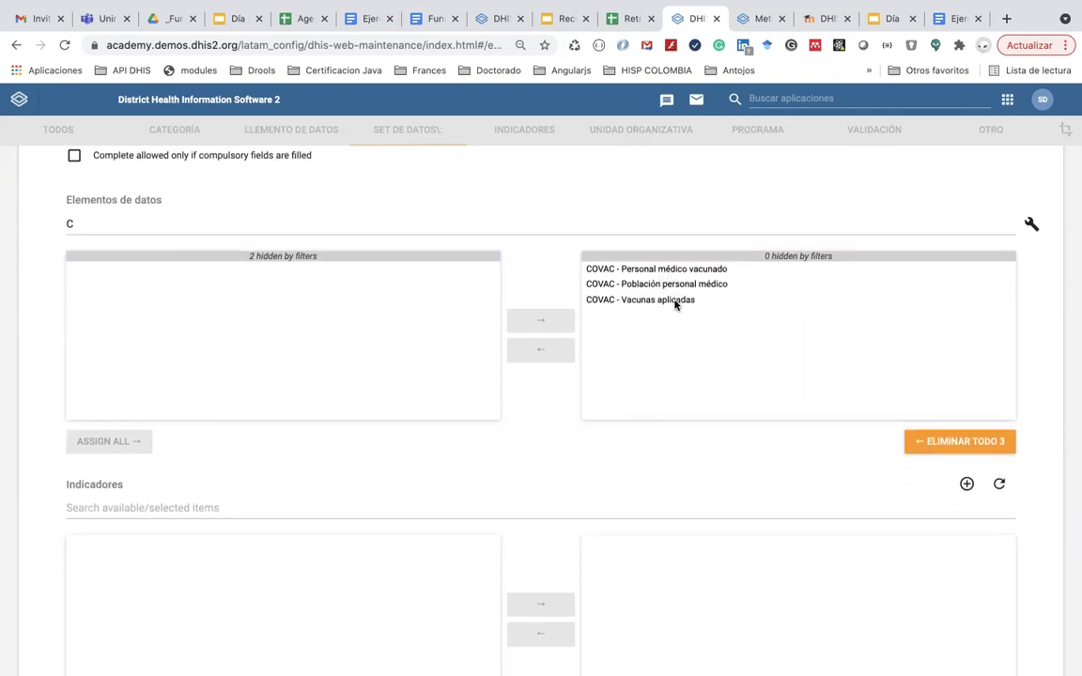
pyautogui.moveTo(674, 303); pyautogui.dragTo(669, 268)
pyautogui.scroll(-5, 621, 410)
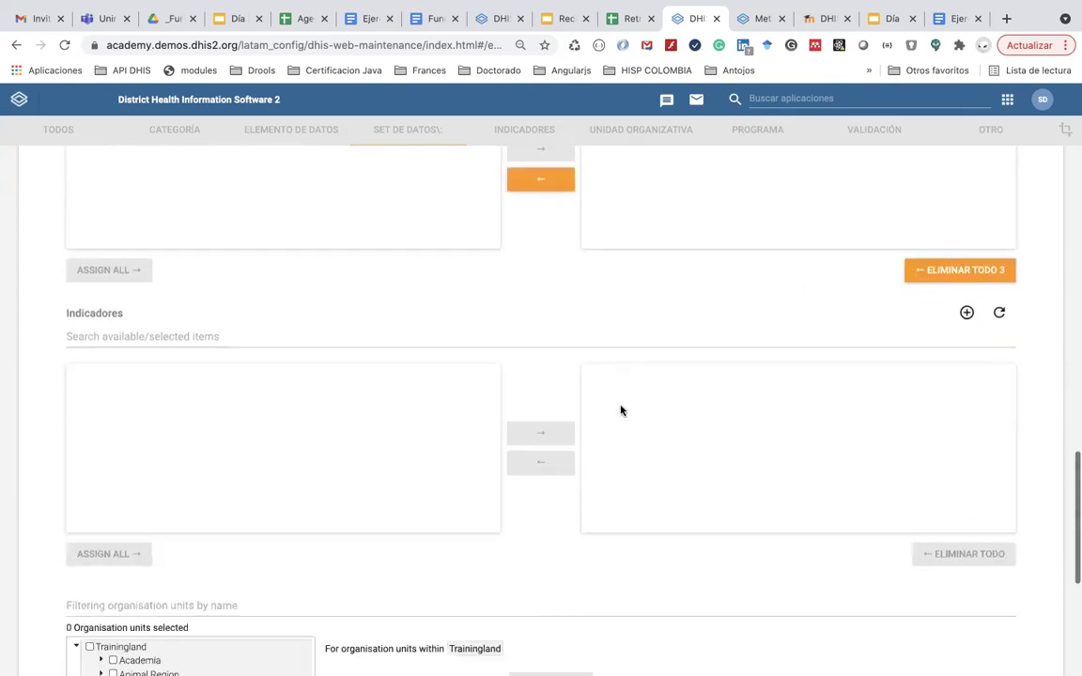
pyautogui.scroll(-2, 621, 411)
pyautogui.scroll(3, 621, 410)
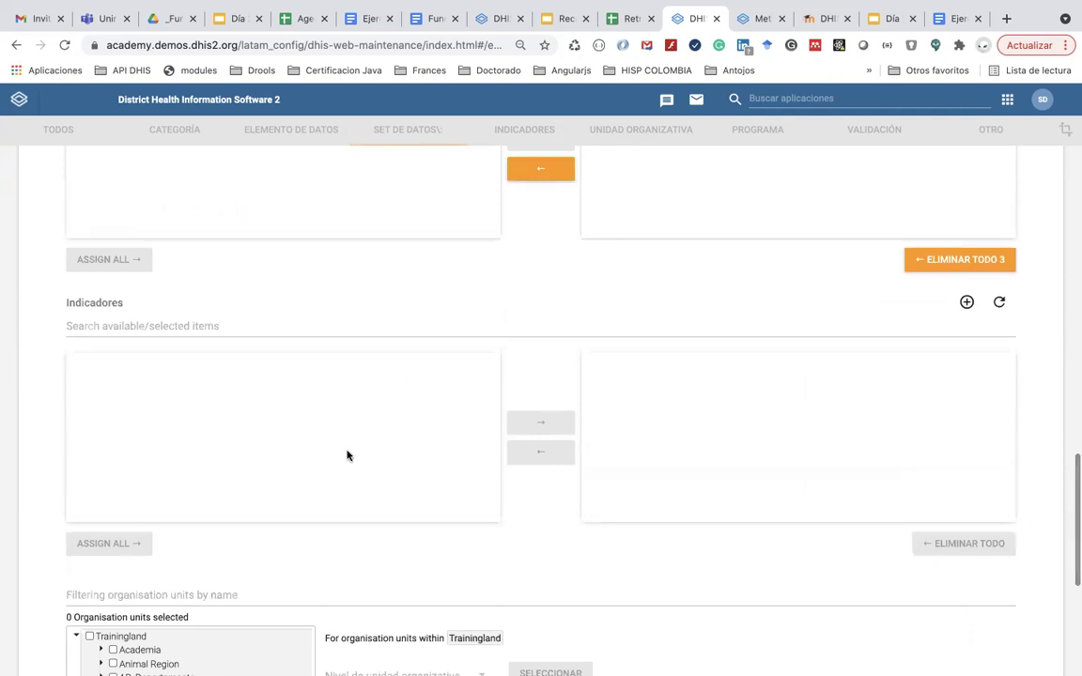
pyautogui.scroll(-6, 350, 458)
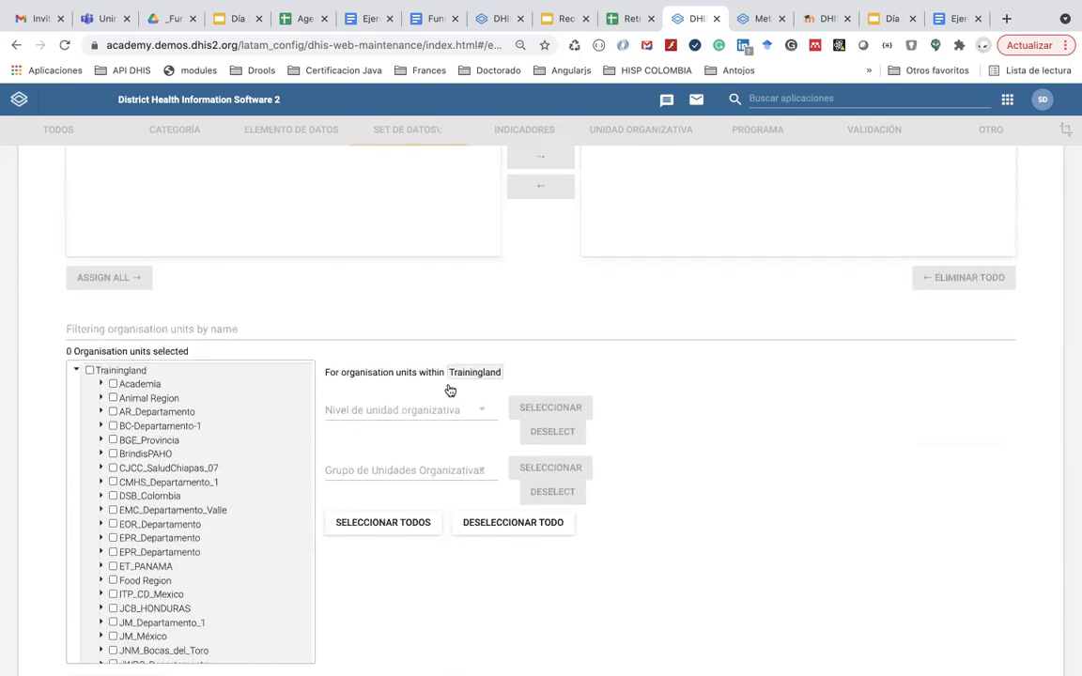
pyautogui.scroll(-3, 242, 483)
pyautogui.scroll(3, 238, 510)
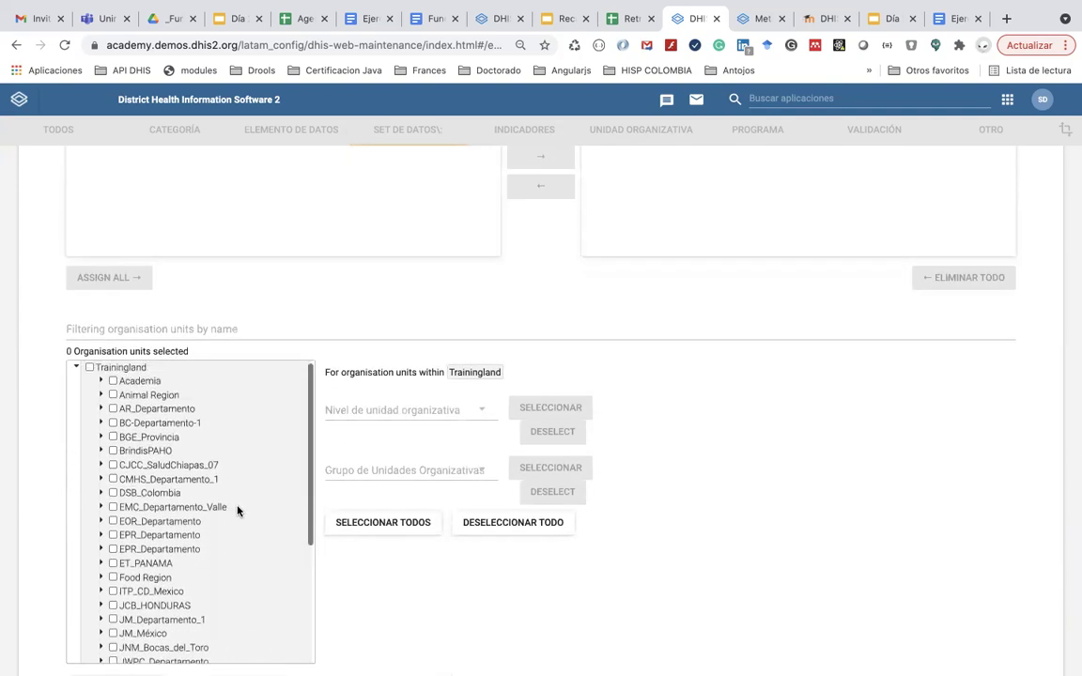
pyautogui.scroll(-1, 647, 526)
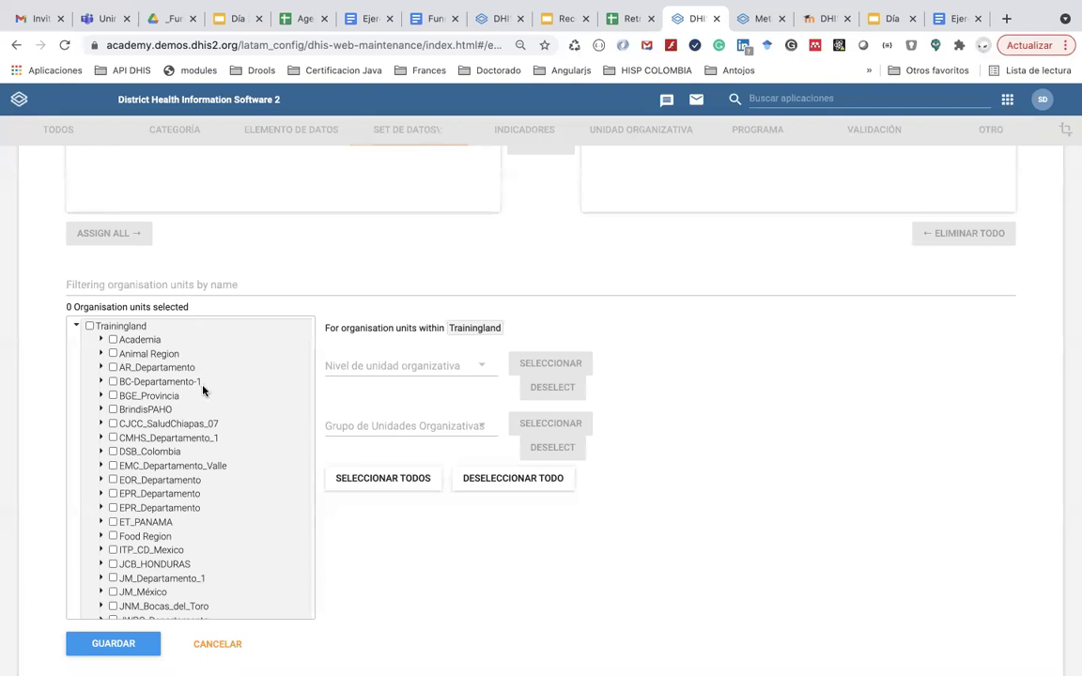
pyautogui.scroll(-1, 203, 387)
pyautogui.scroll(1, 203, 387)
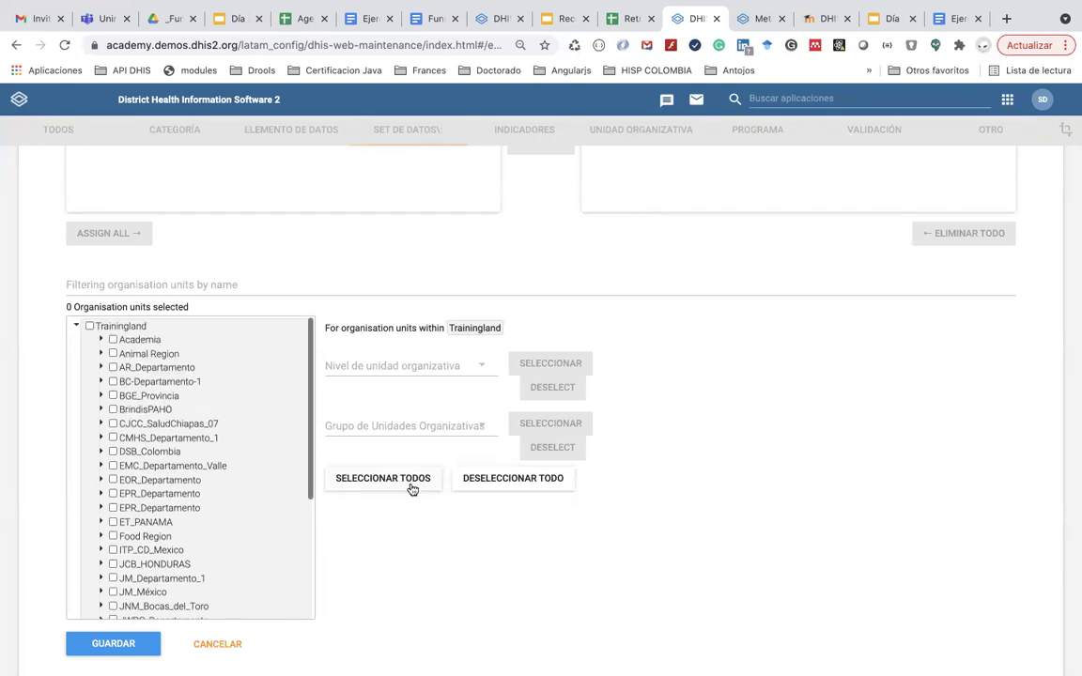
pyautogui.scroll(-2, 425, 563)
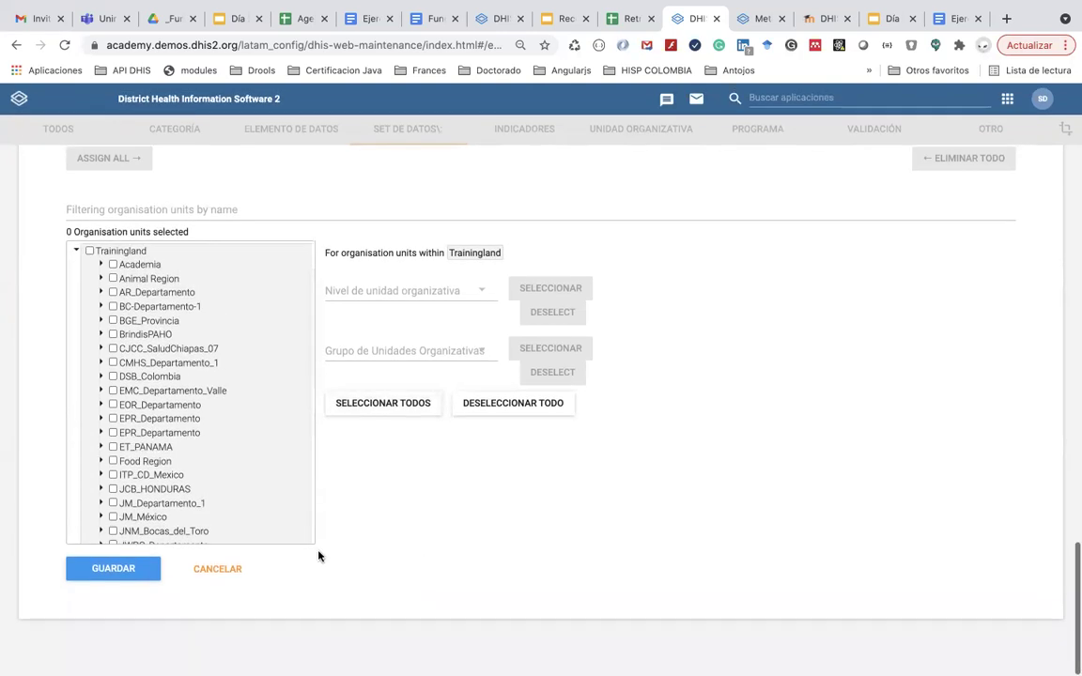
# - Save the data set with no organisation units assigned and switch to the Entrada de Datos app
pyautogui.click(125, 570)
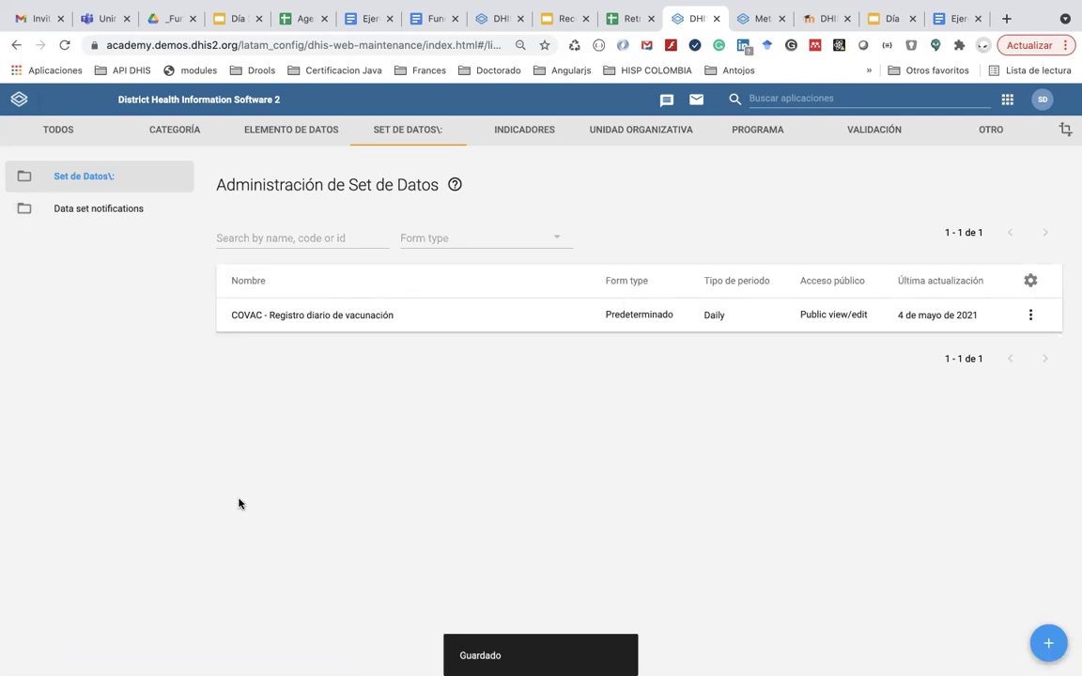
pyautogui.click(1011, 107)
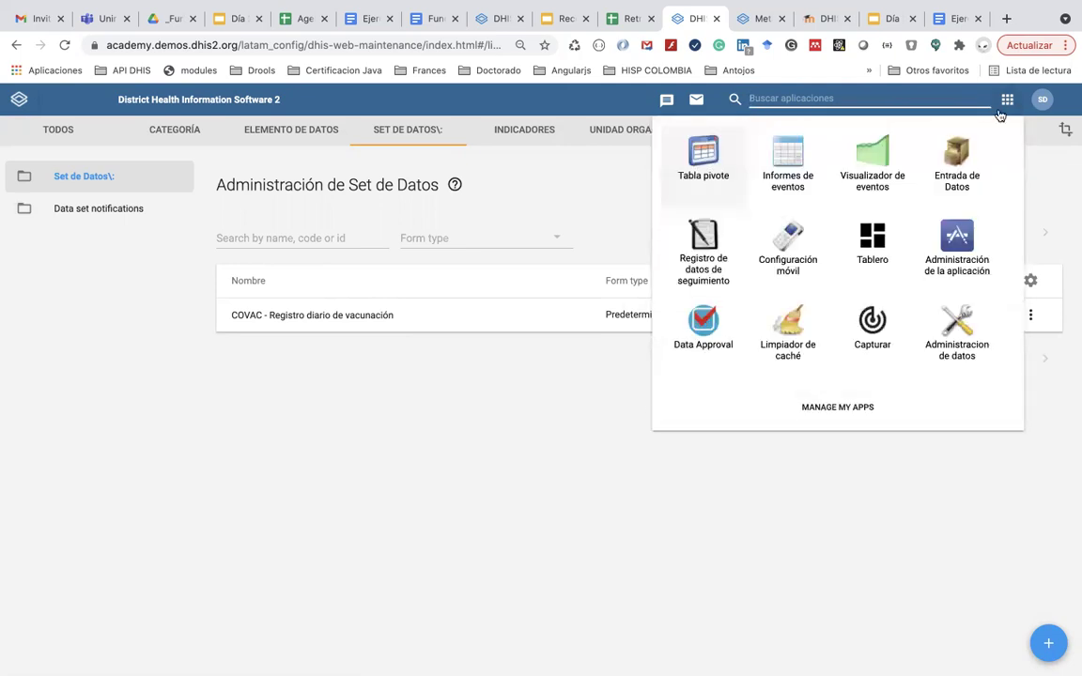
pyautogui.click(955, 174)
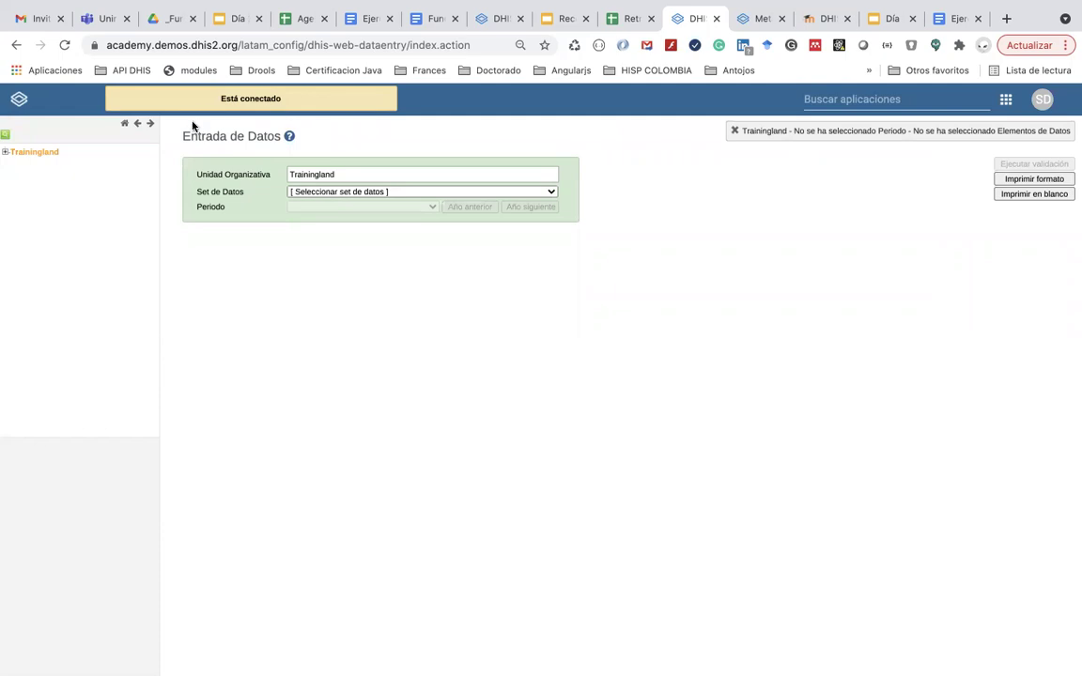
# - Expand Trainingland in the organisation unit tree and check which data sets it offers for data entry
pyautogui.click(6, 153)
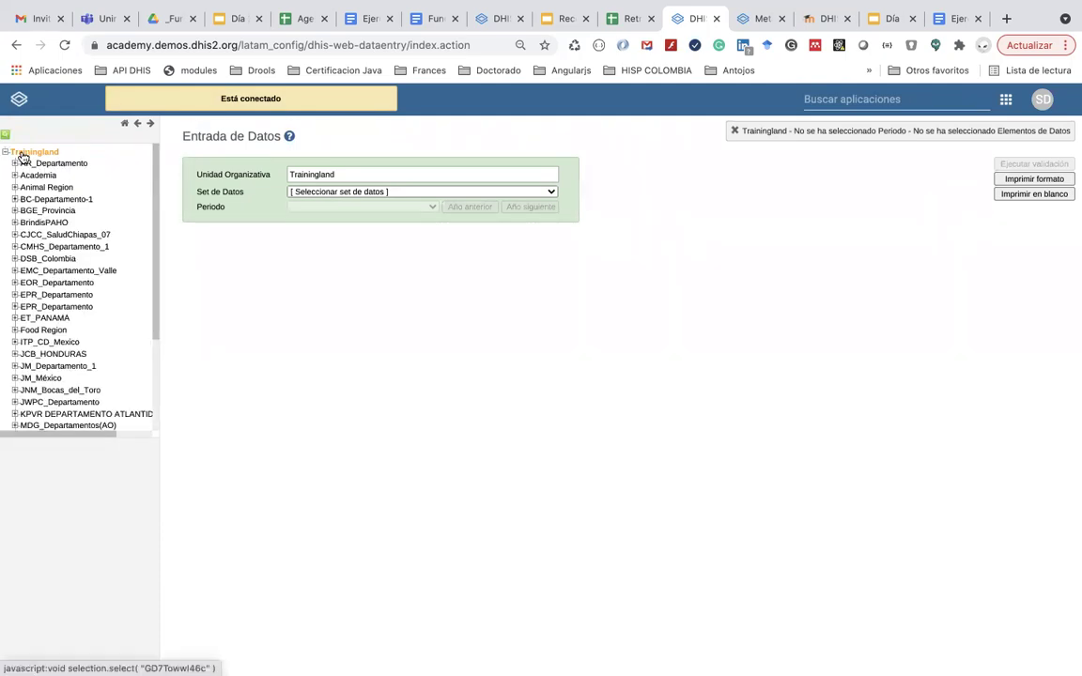
pyautogui.click(410, 191)
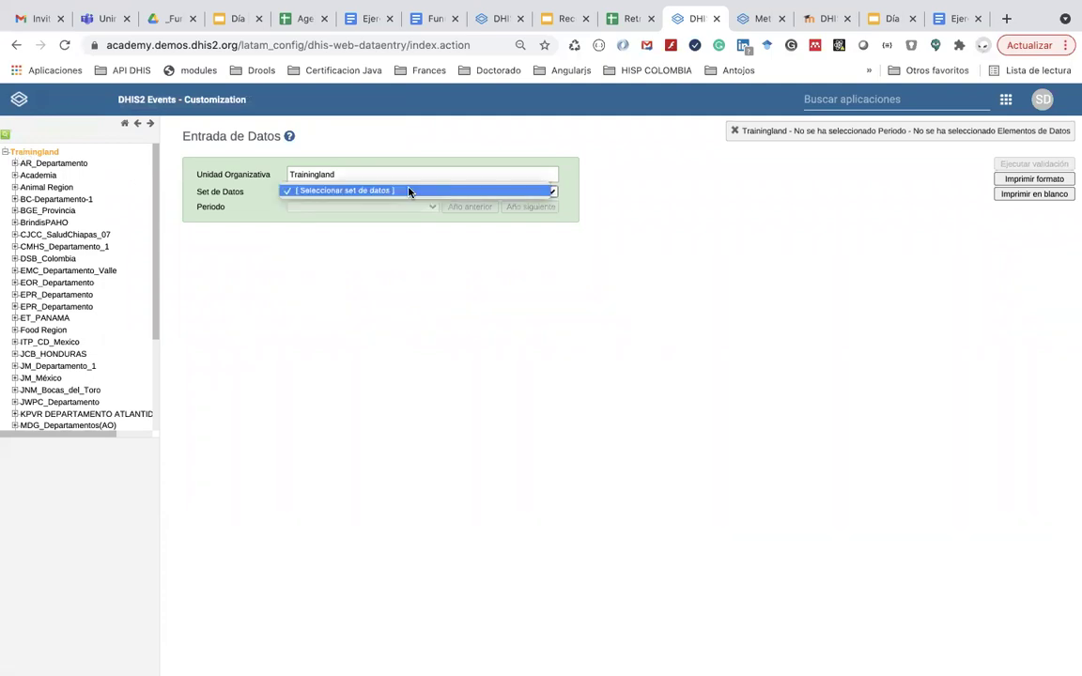
pyautogui.click(409, 192)
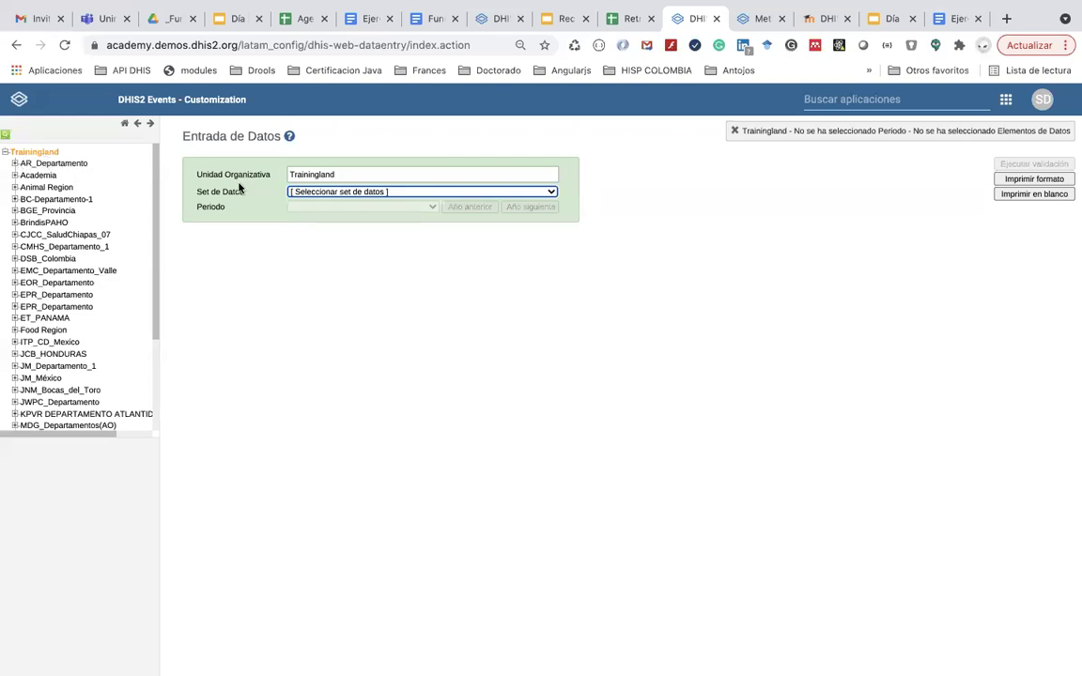
pyautogui.click(315, 199)
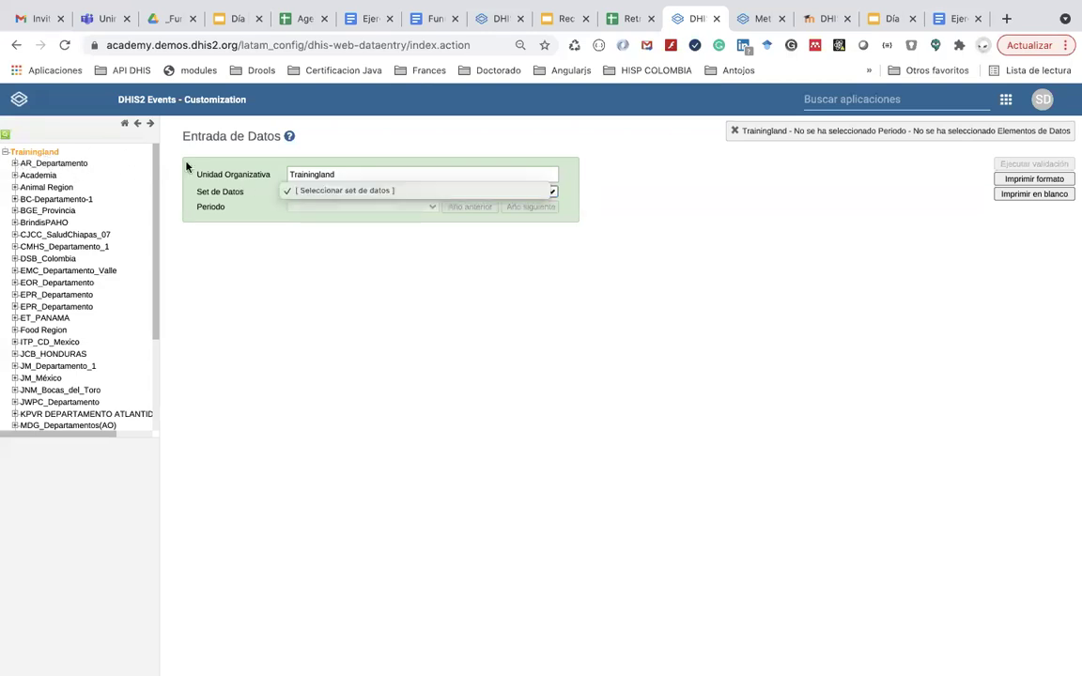
pyautogui.click(250, 251)
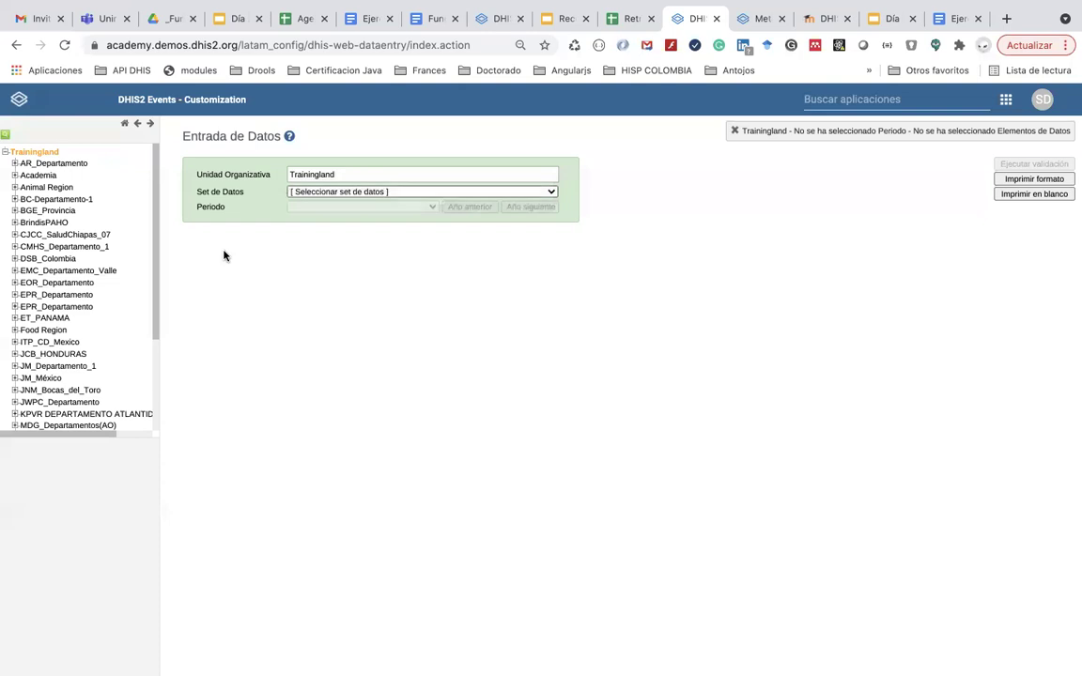
# - Expand AR_Departamento down to the AR_Municipio 1 facilities and check the data sets available for AR_Departamento
pyautogui.click(14, 163)
pyautogui.click(26, 175)
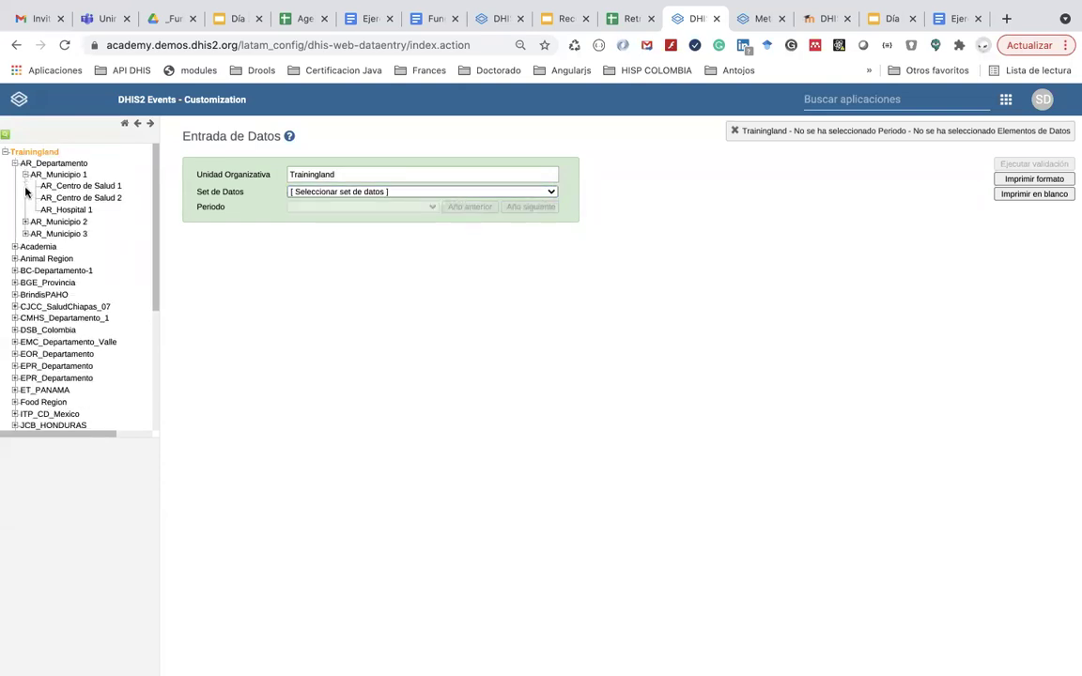
pyautogui.click(68, 165)
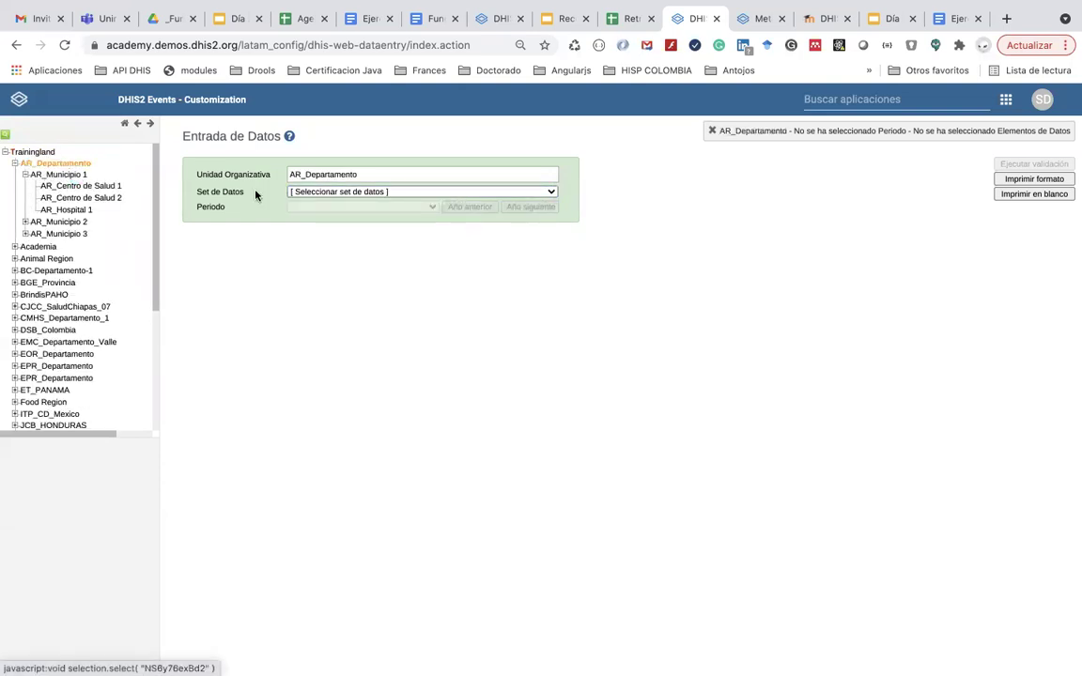
pyautogui.click(365, 197)
pyautogui.click(77, 175)
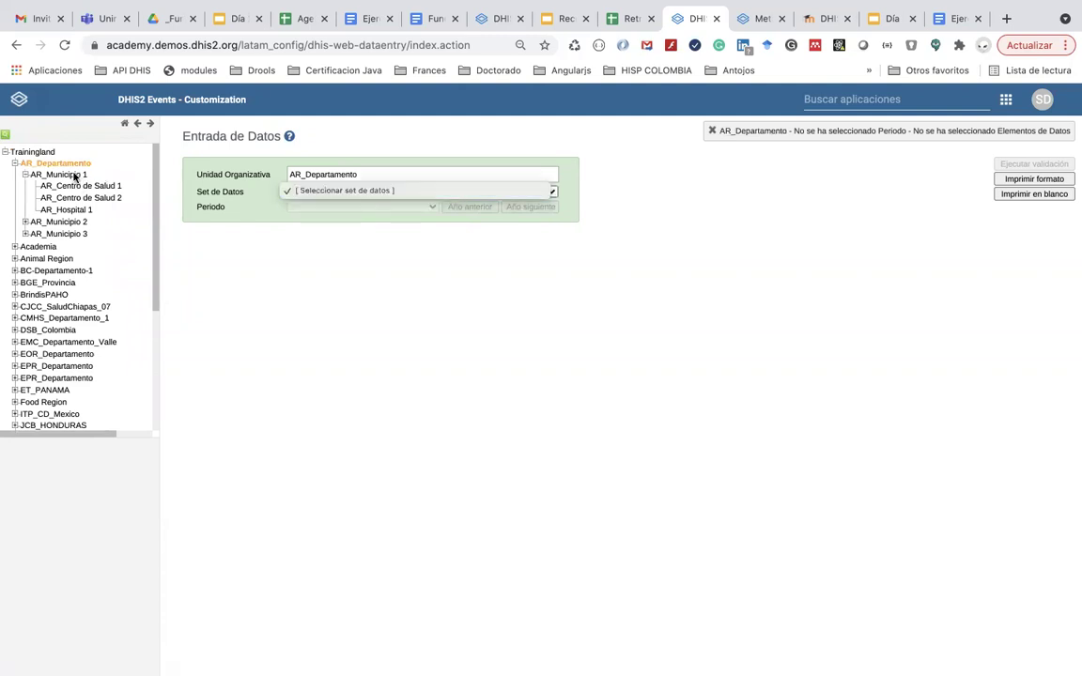
# - Check which data sets are available for AR_Municipio 1 and for AR_Centro de Salud 1
pyautogui.click(74, 175)
pyautogui.click(324, 191)
pyautogui.click(103, 185)
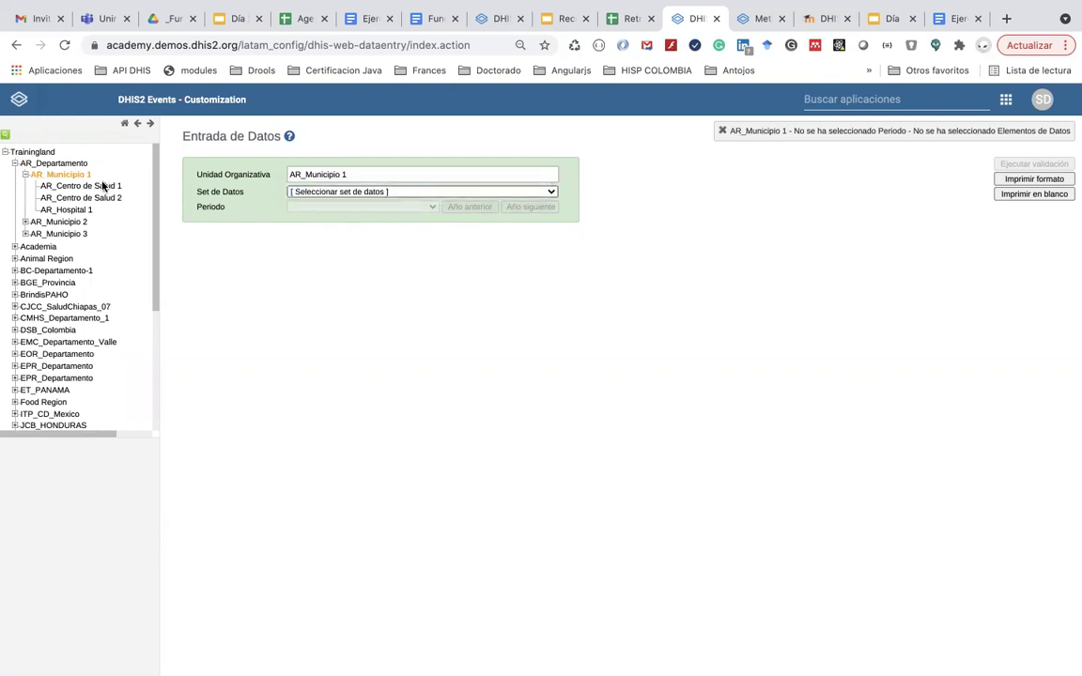
pyautogui.click(103, 185)
pyautogui.click(334, 192)
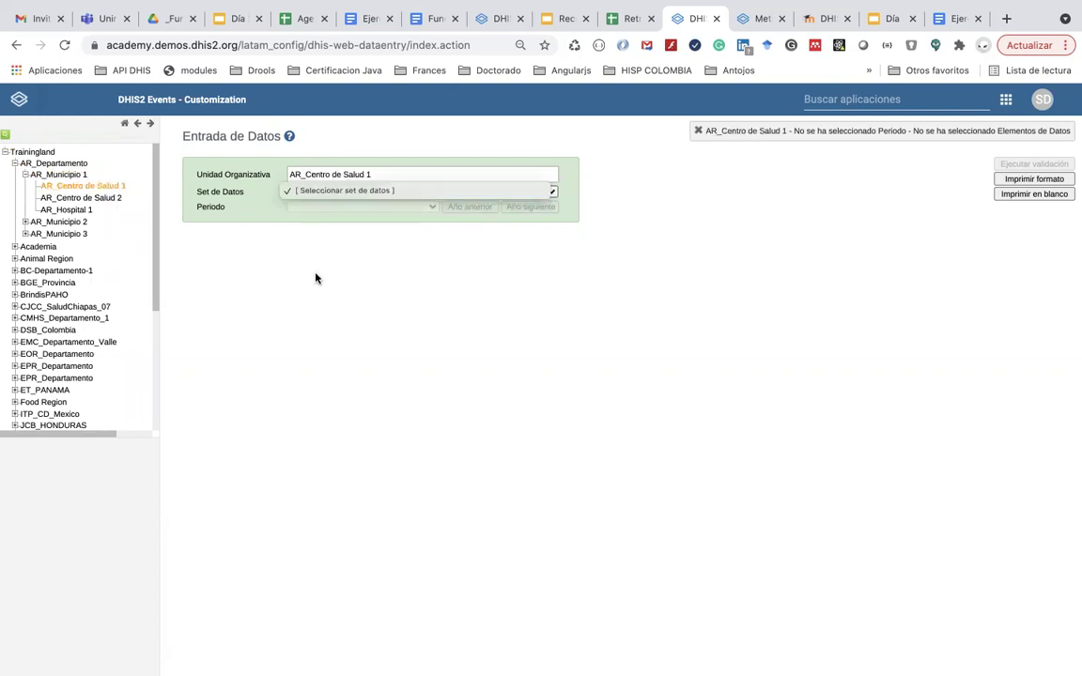
pyautogui.click(284, 244)
# - Search the applications for "set" and switch back to the Set de Datos maintenance list
pyautogui.click(952, 102)
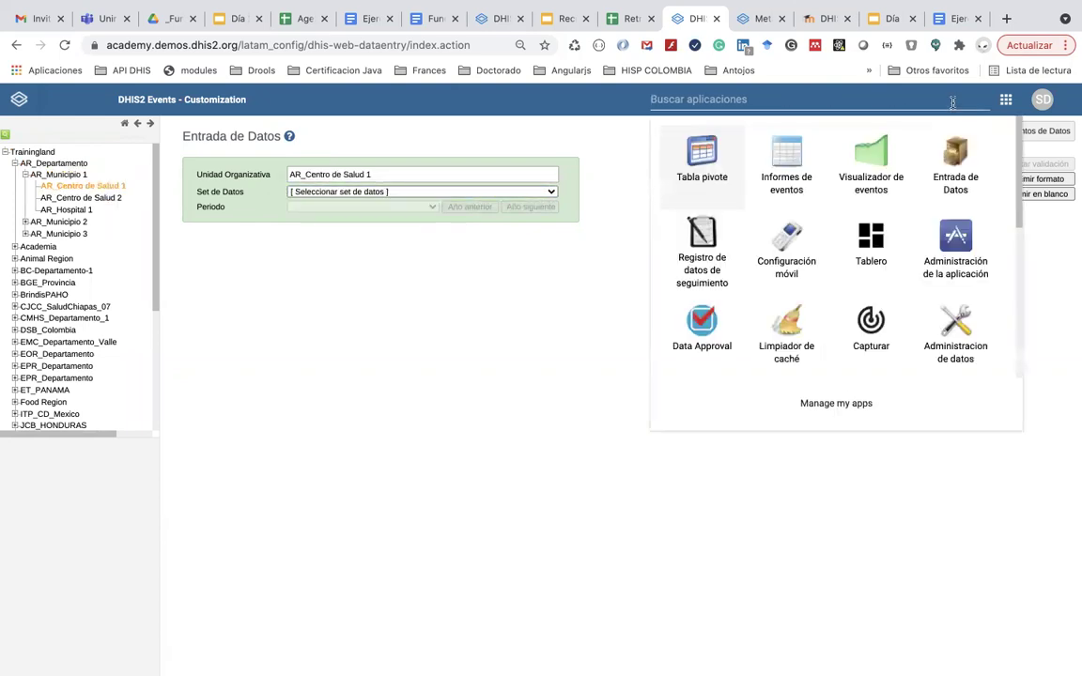
pyautogui.write('set')
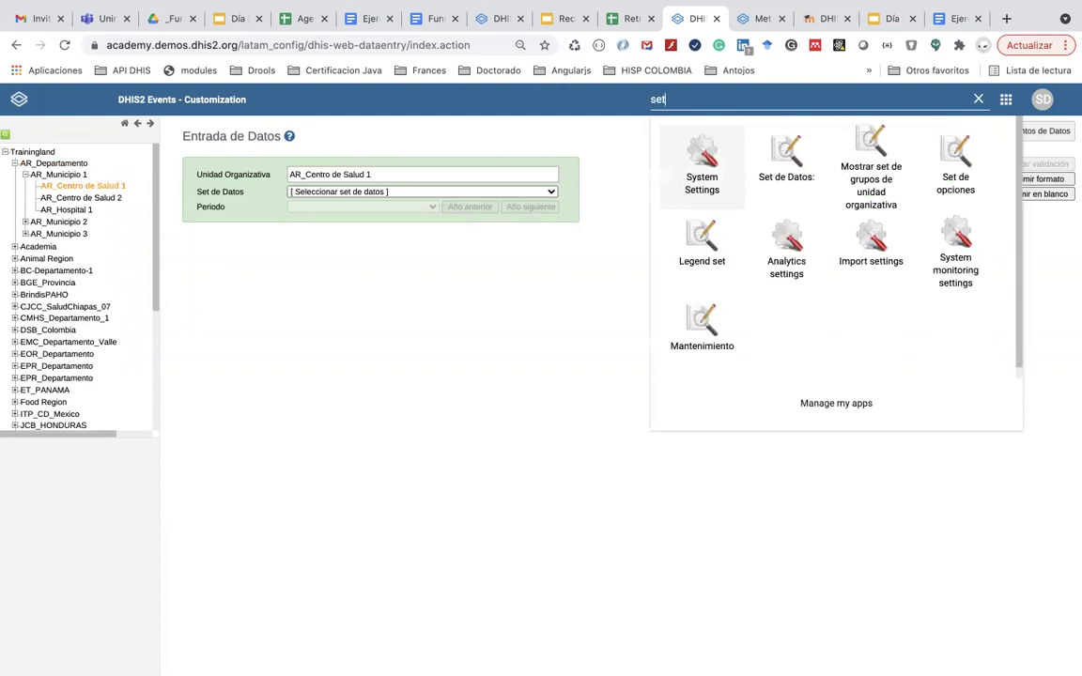
pyautogui.click(815, 174)
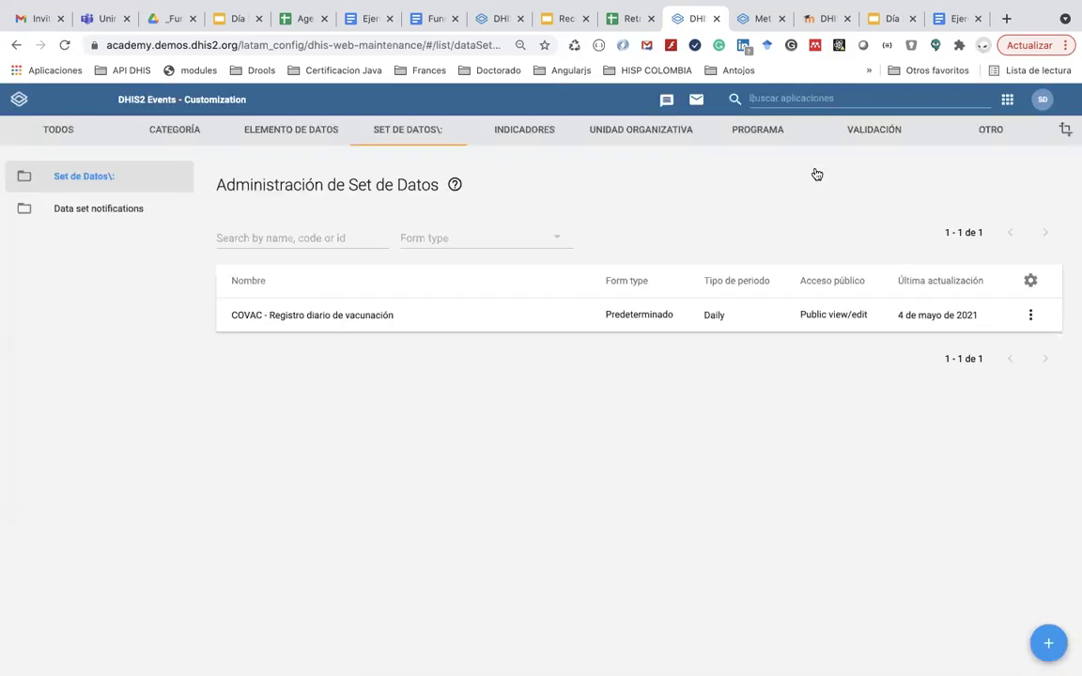
# - Assign the data set COVAC - Registro diario de vacunación to the Trainingland organisation unit and save it
pyautogui.click(1030, 316)
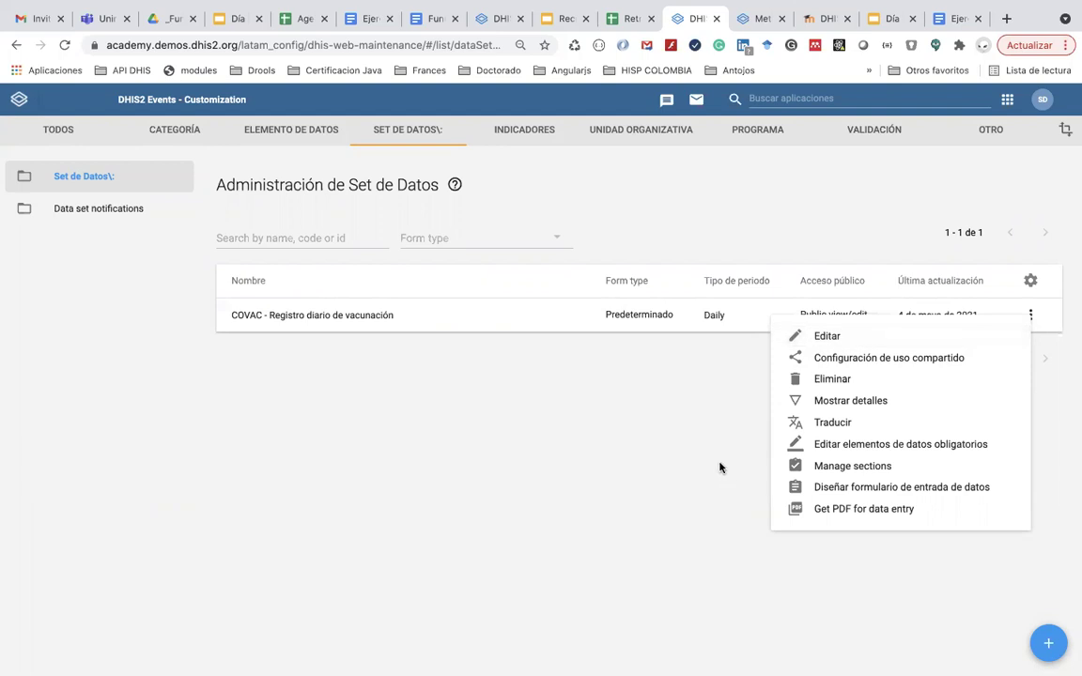
pyautogui.click(930, 303)
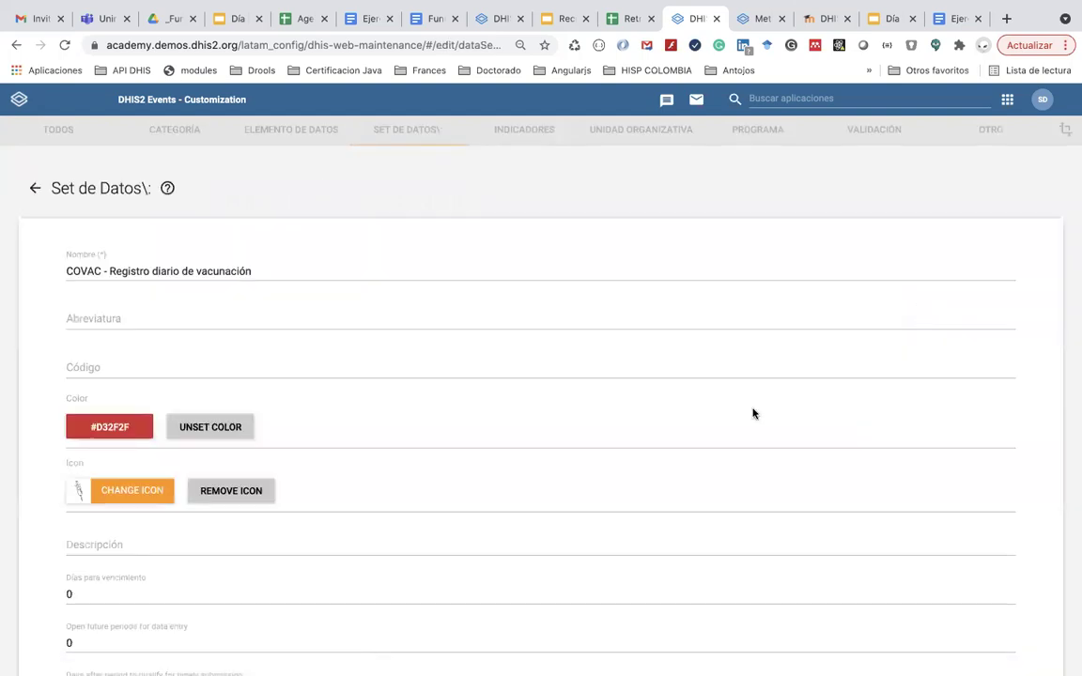
pyautogui.scroll(-15, 753, 410)
pyautogui.scroll(-15, 753, 413)
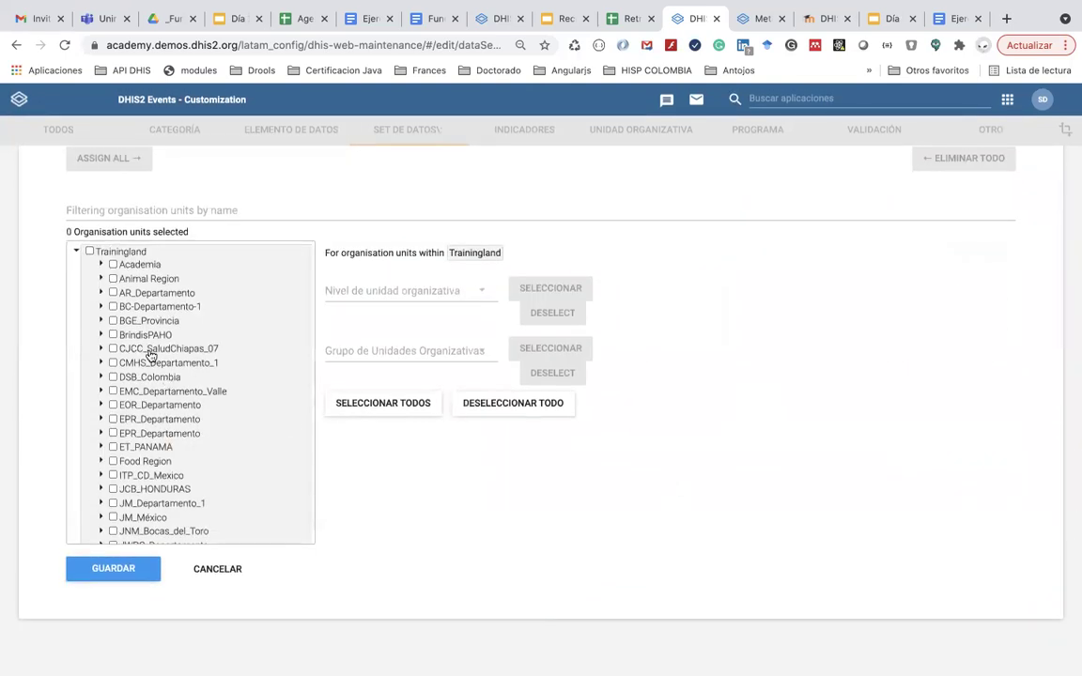
pyautogui.click(89, 251)
pyautogui.click(117, 567)
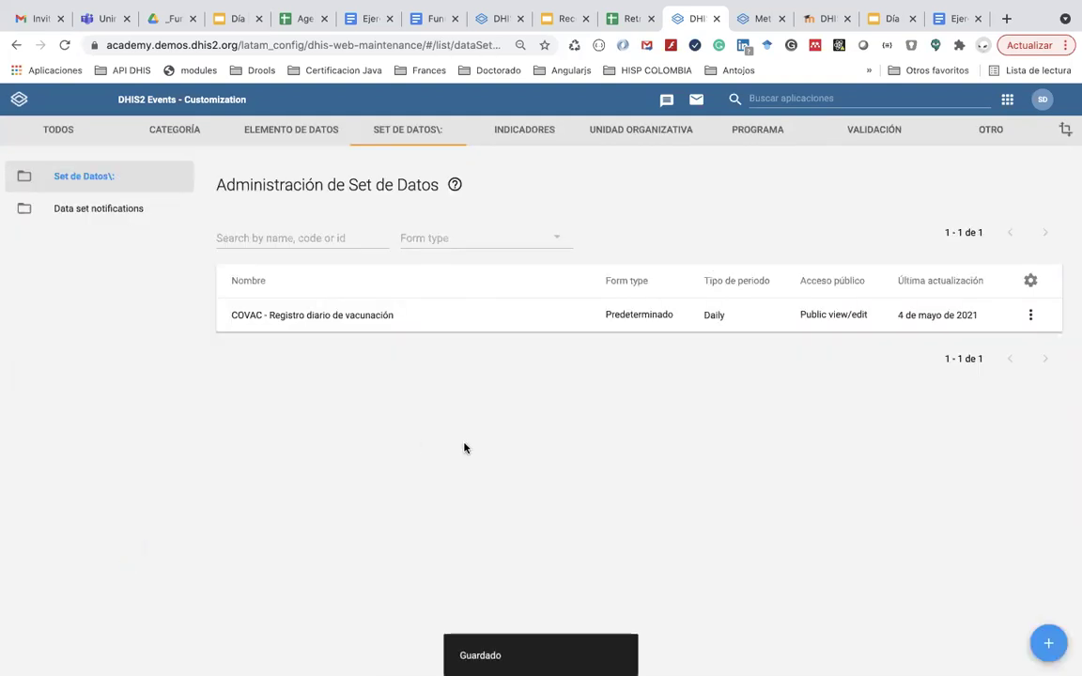
# - Switch to the Entrada de Datos app and check which data sets Trainingland offers for data entry
pyautogui.click(1010, 104)
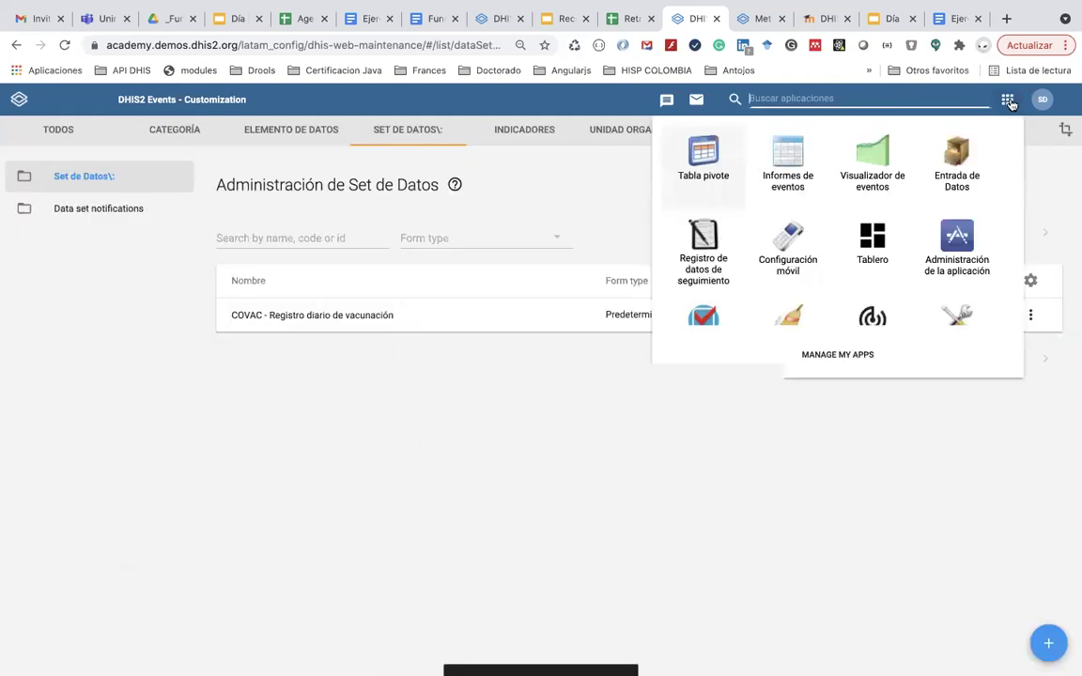
pyautogui.click(955, 155)
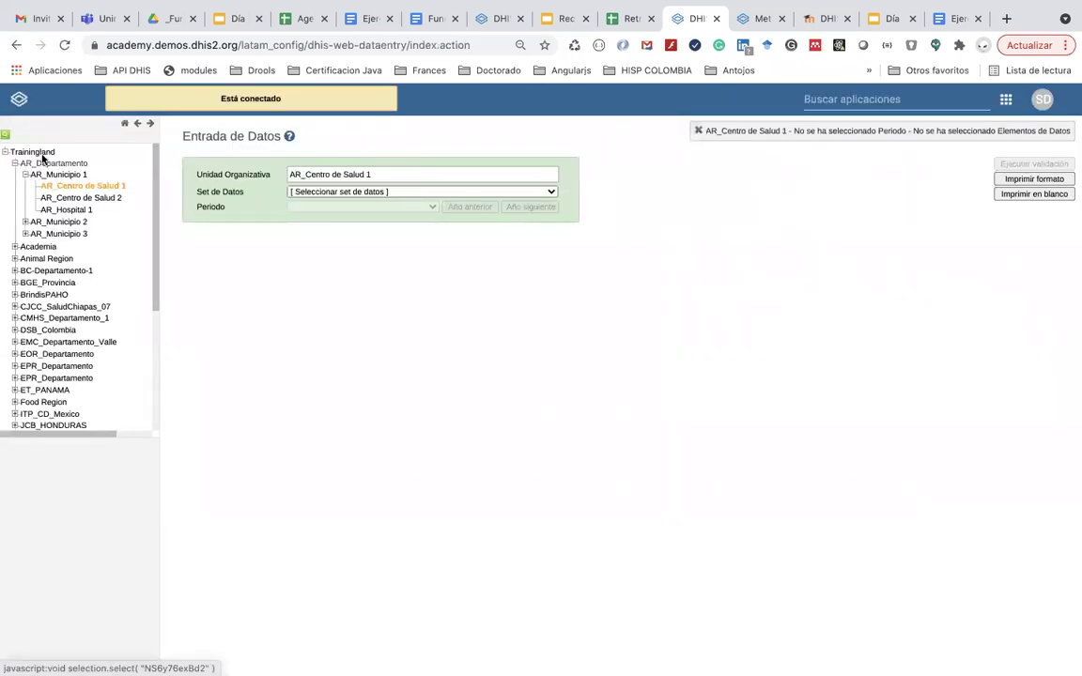
pyautogui.click(34, 152)
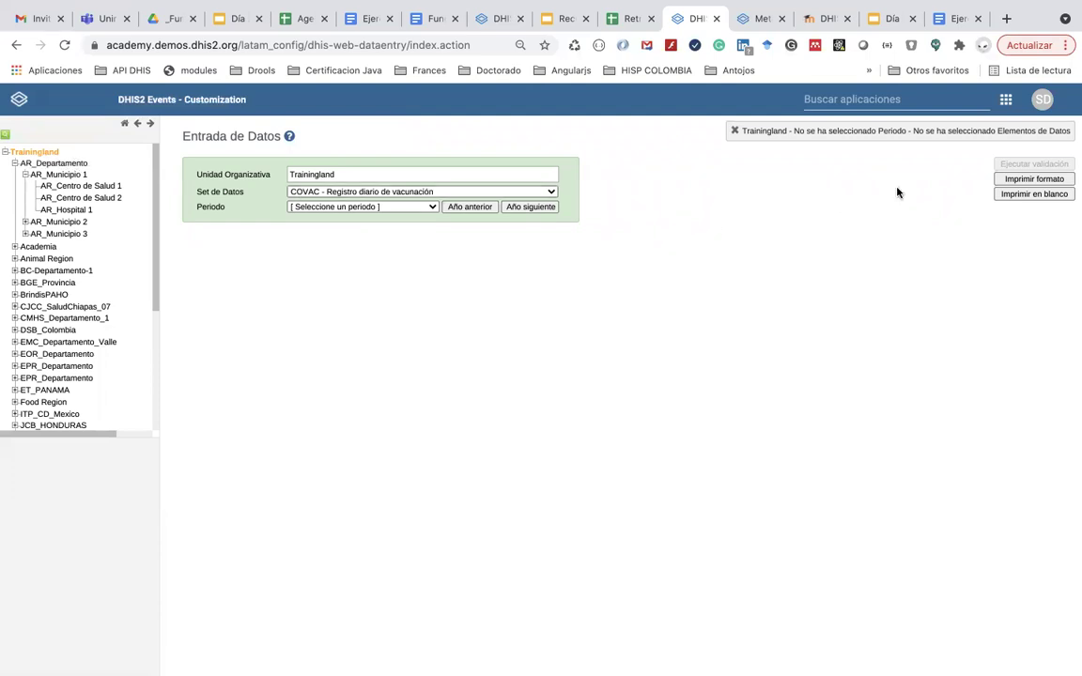
# - Search the applications for "set" and switch to the Set de Datos maintenance list
pyautogui.click(1005, 101)
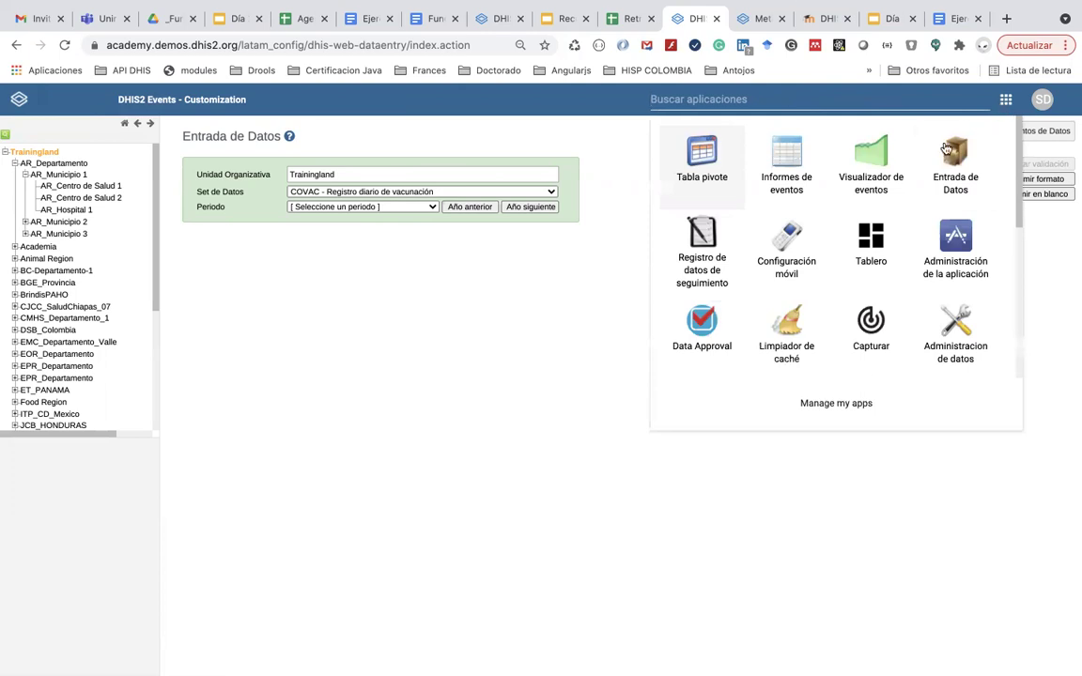
pyautogui.write('se')
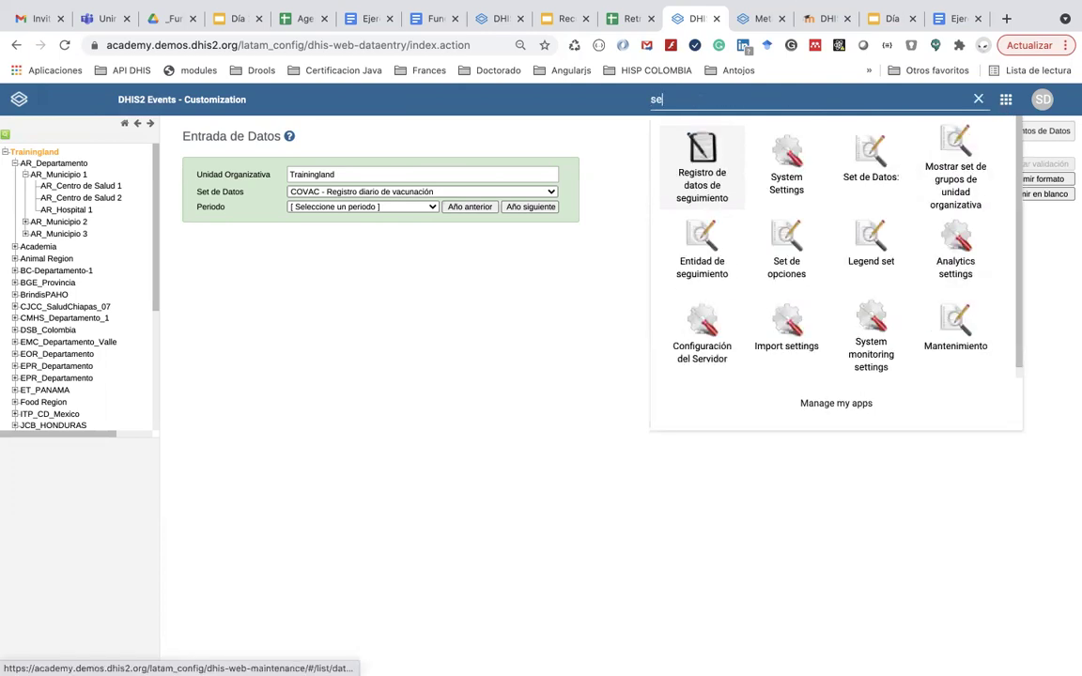
pyautogui.press('BackSpace')
pyautogui.press('BackSpace')
pyautogui.write('s')
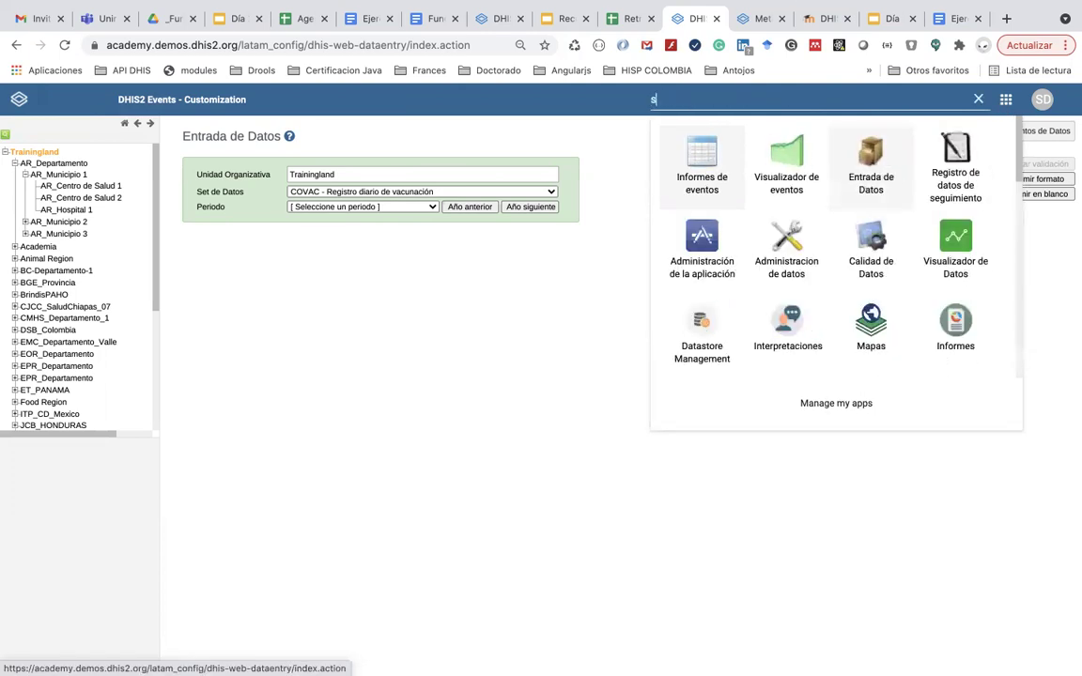
pyautogui.press('BackSpace')
pyautogui.write('set')
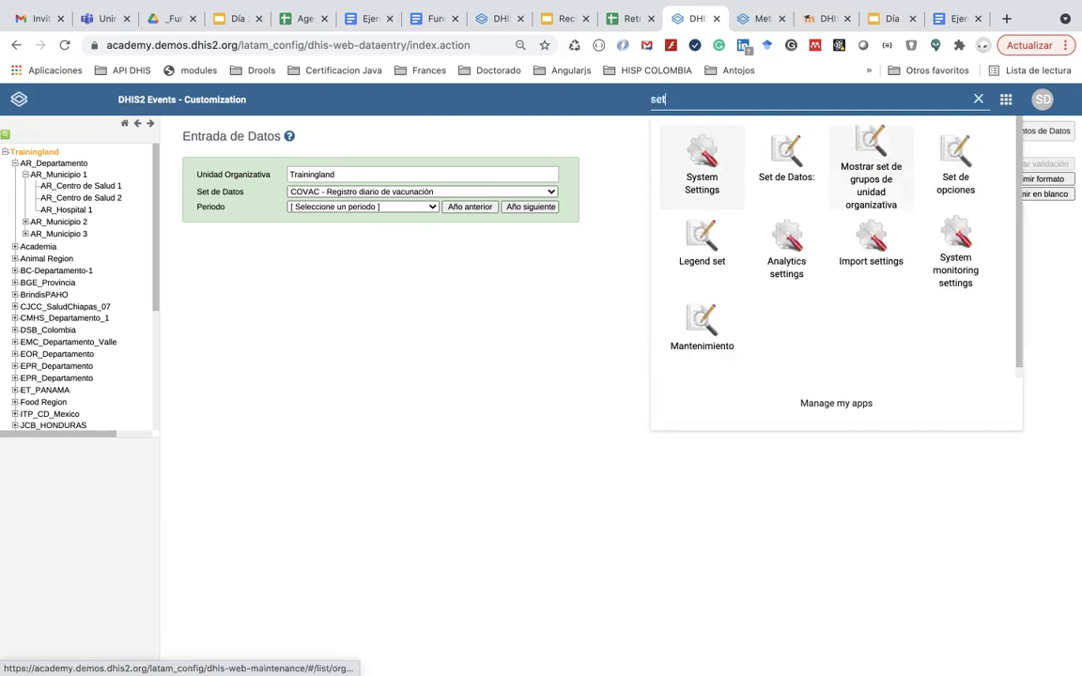
pyautogui.click(792, 179)
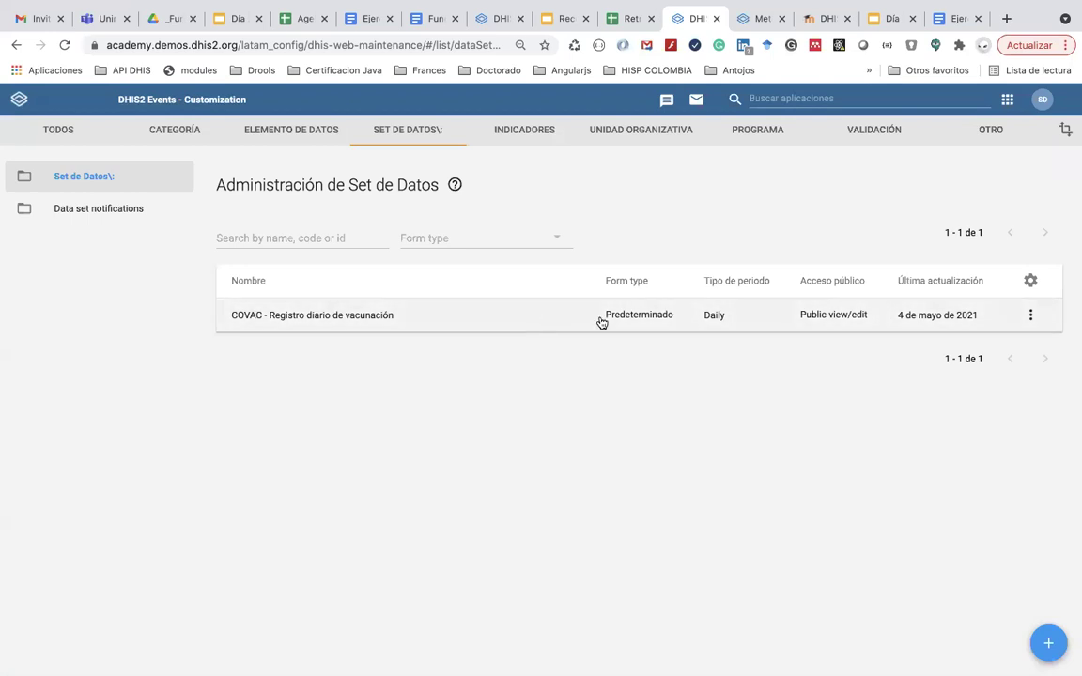
# - In the COVAC daily vaccination data set, unassign Trainingland and select all organisation units at the Puntos de atención level
pyautogui.click(630, 320)
pyautogui.scroll(-15, 630, 481)
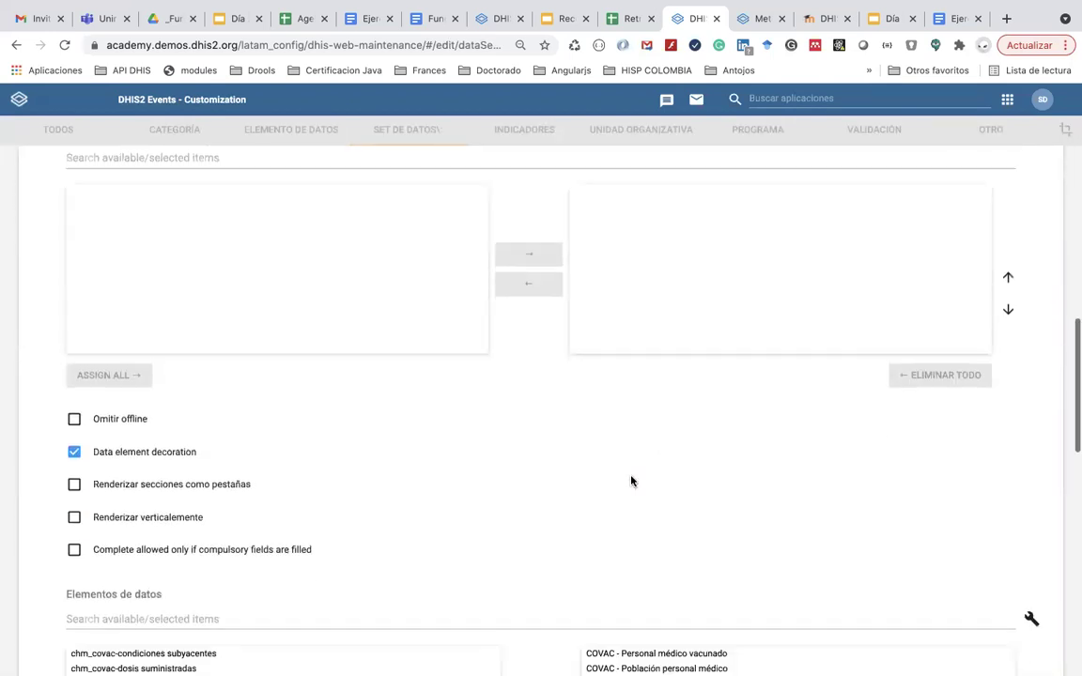
pyautogui.scroll(-3, 631, 475)
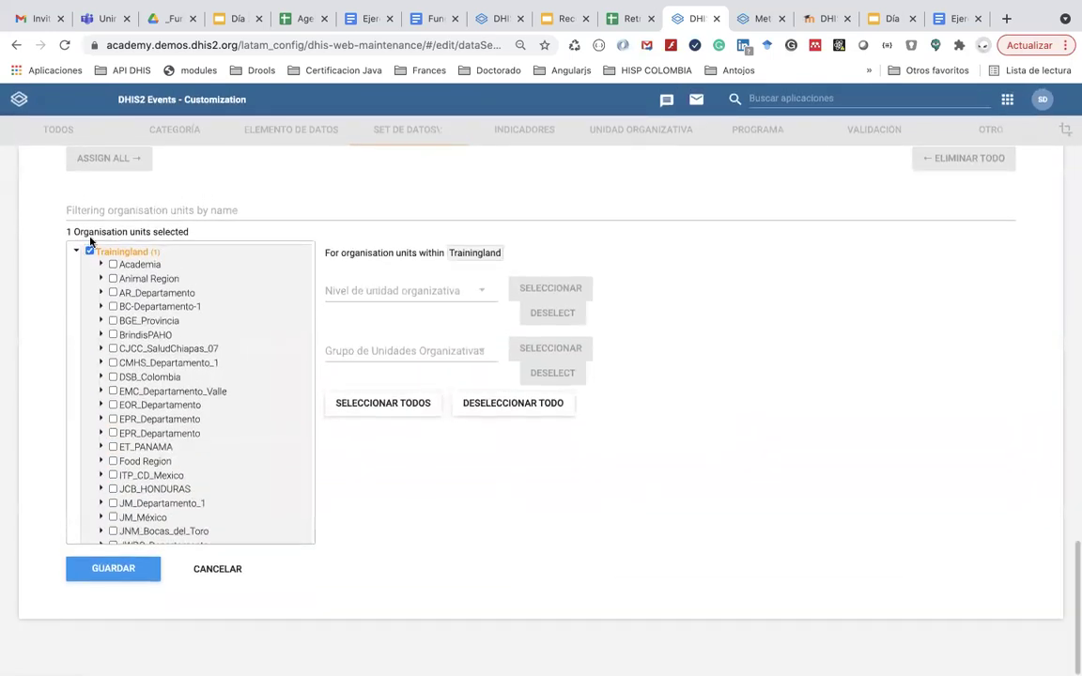
pyautogui.click(89, 252)
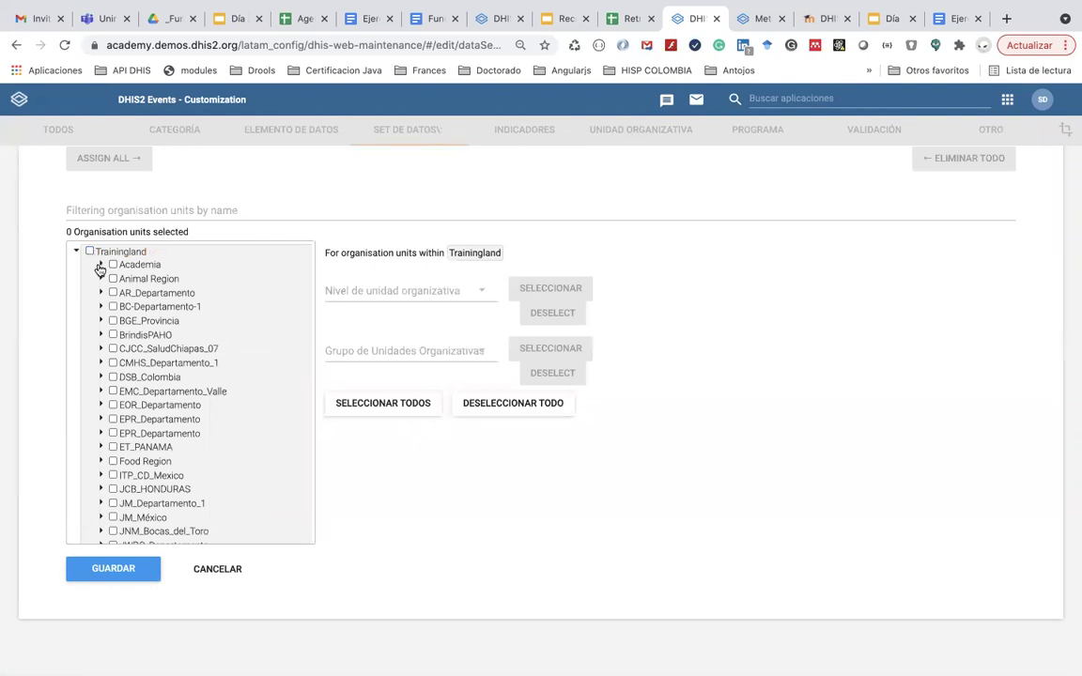
pyautogui.click(415, 287)
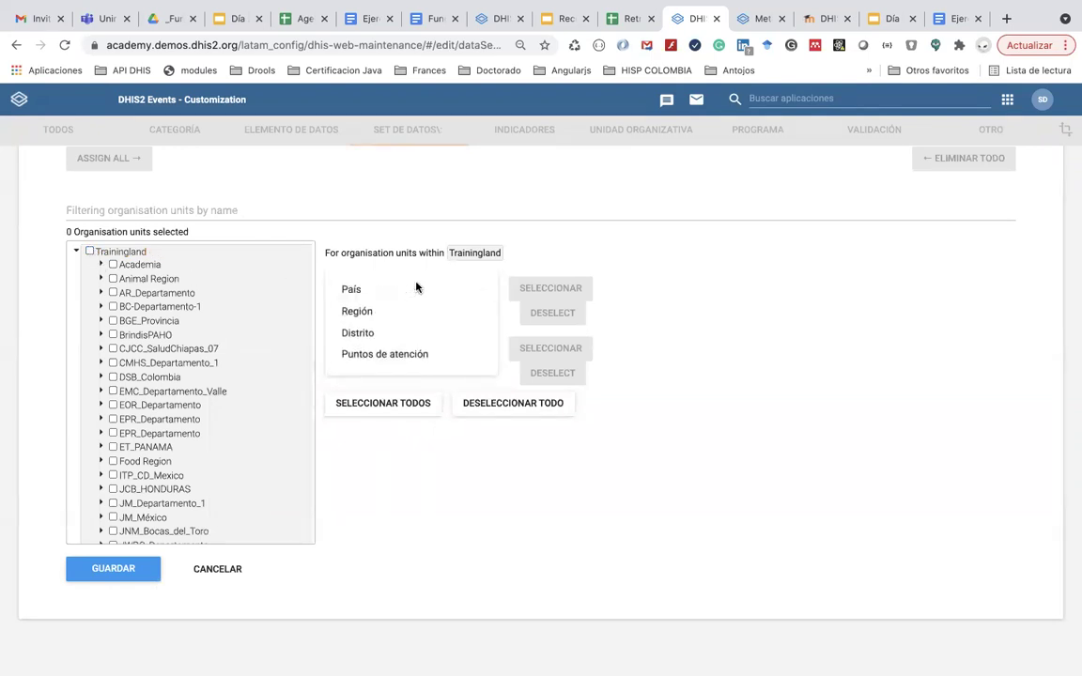
pyautogui.click(406, 355)
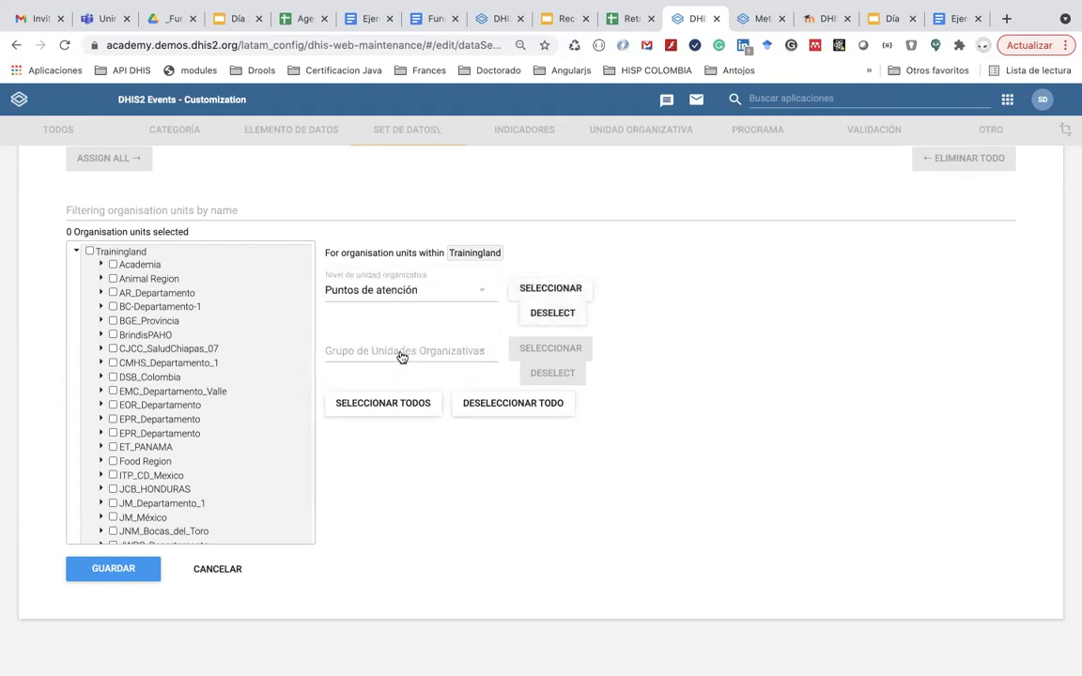
pyautogui.click(546, 294)
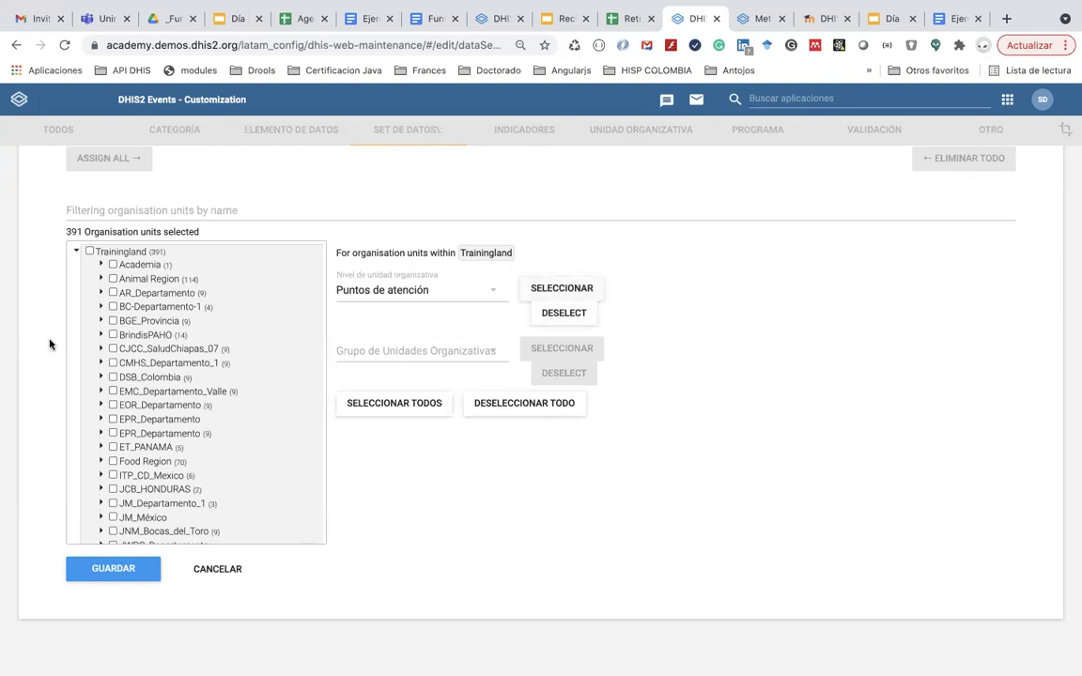
# - Examine which organisation units are selected under Academia and under Animal Region's Bird District
pyautogui.click(100, 266)
pyautogui.scroll(-5, 109, 296)
pyautogui.scroll(5, 109, 296)
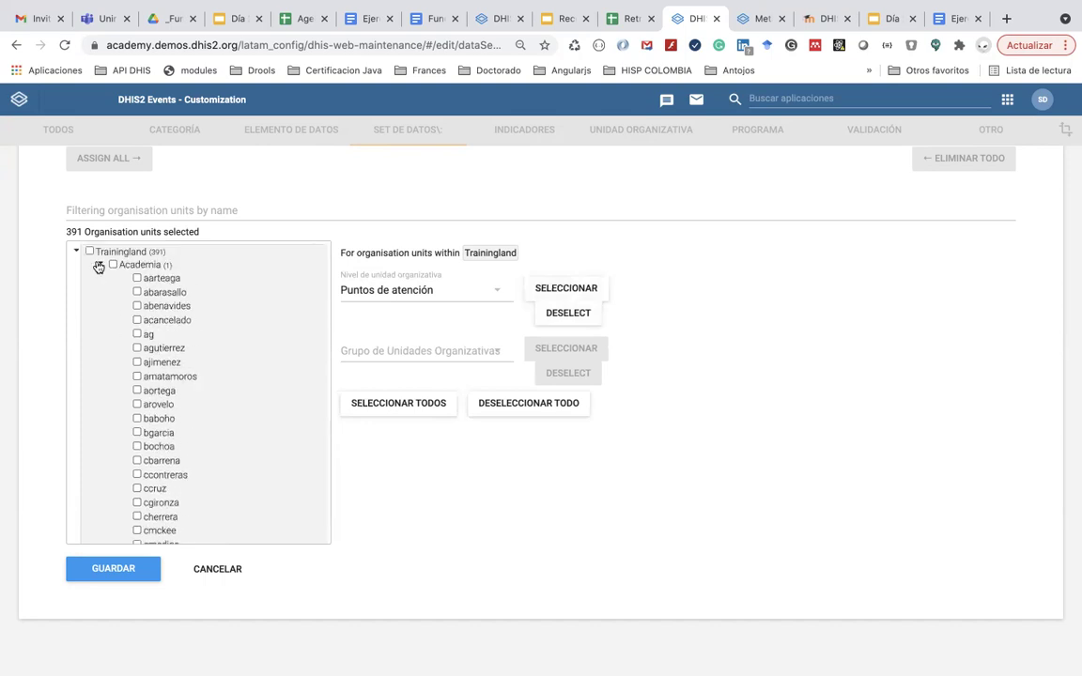
pyautogui.click(100, 266)
pyautogui.click(101, 279)
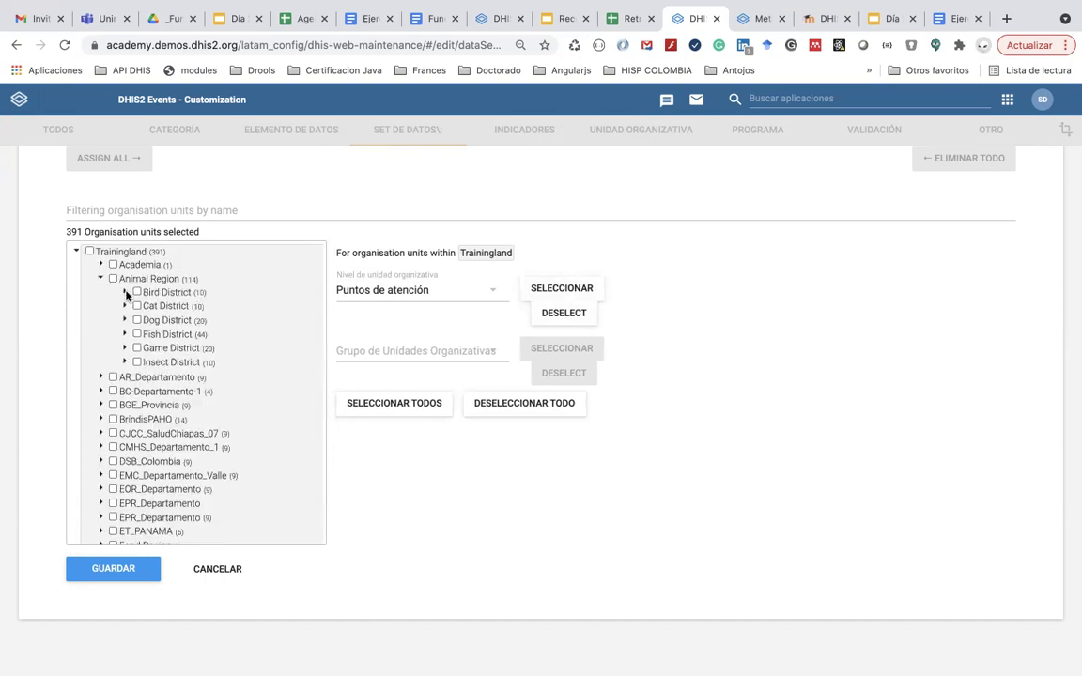
pyautogui.click(125, 292)
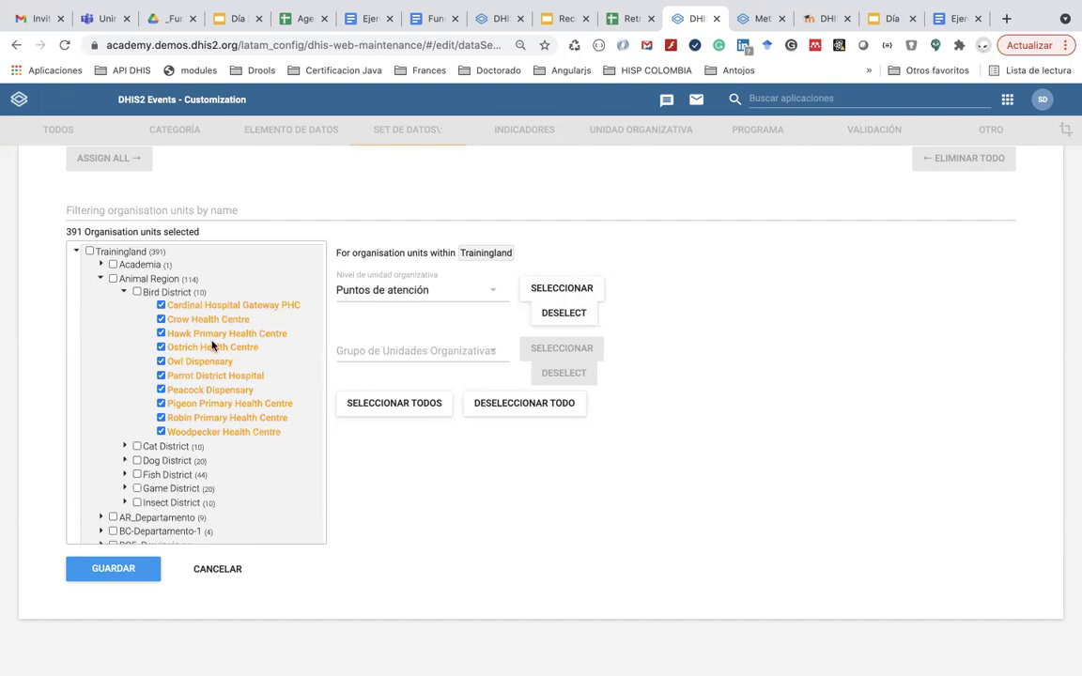
pyautogui.scroll(-3, 211, 357)
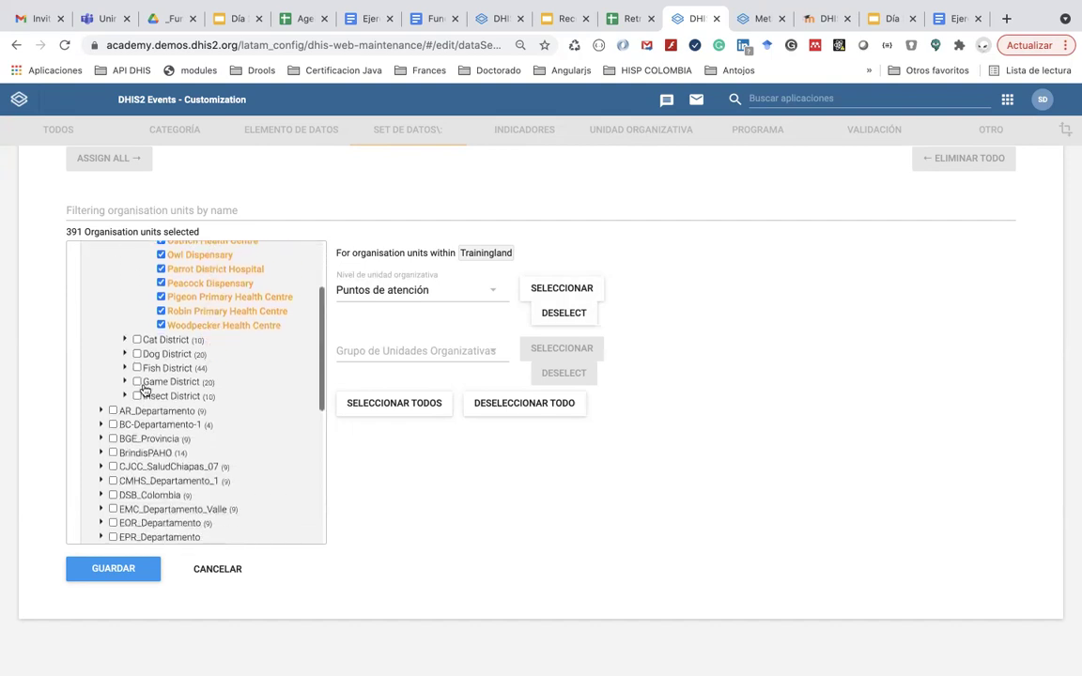
# - Examine which facilities are selected under AR_Municipio 1 in AR_Departamento and under the first municipality of BC-Departamento-1
pyautogui.click(100, 410)
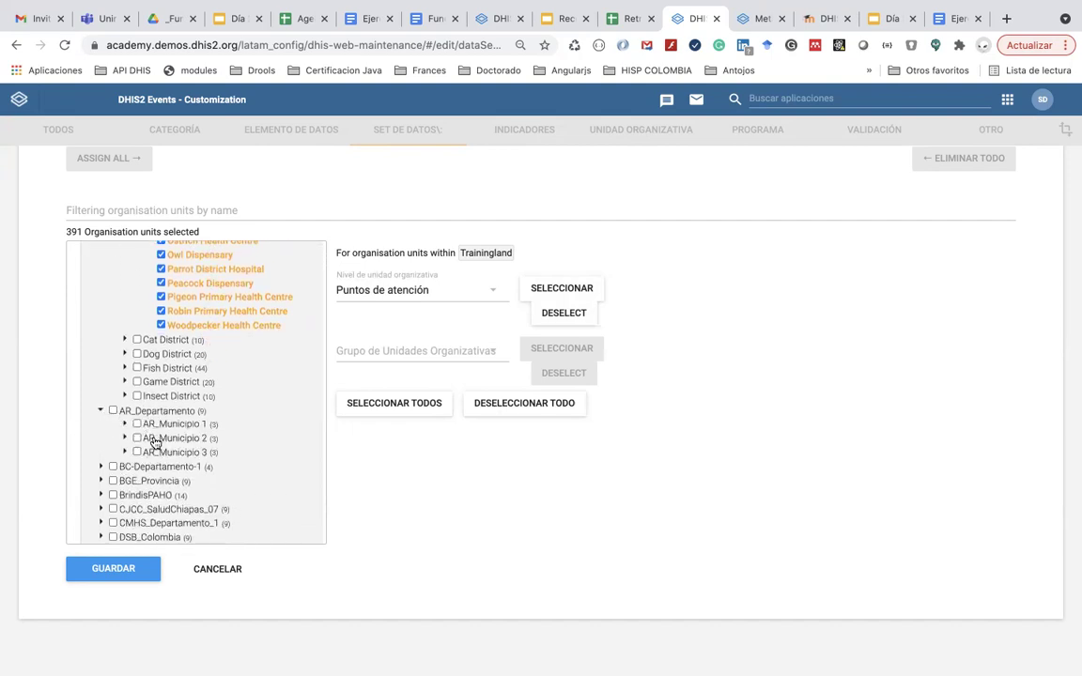
pyautogui.scroll(-1, 147, 429)
pyautogui.click(124, 404)
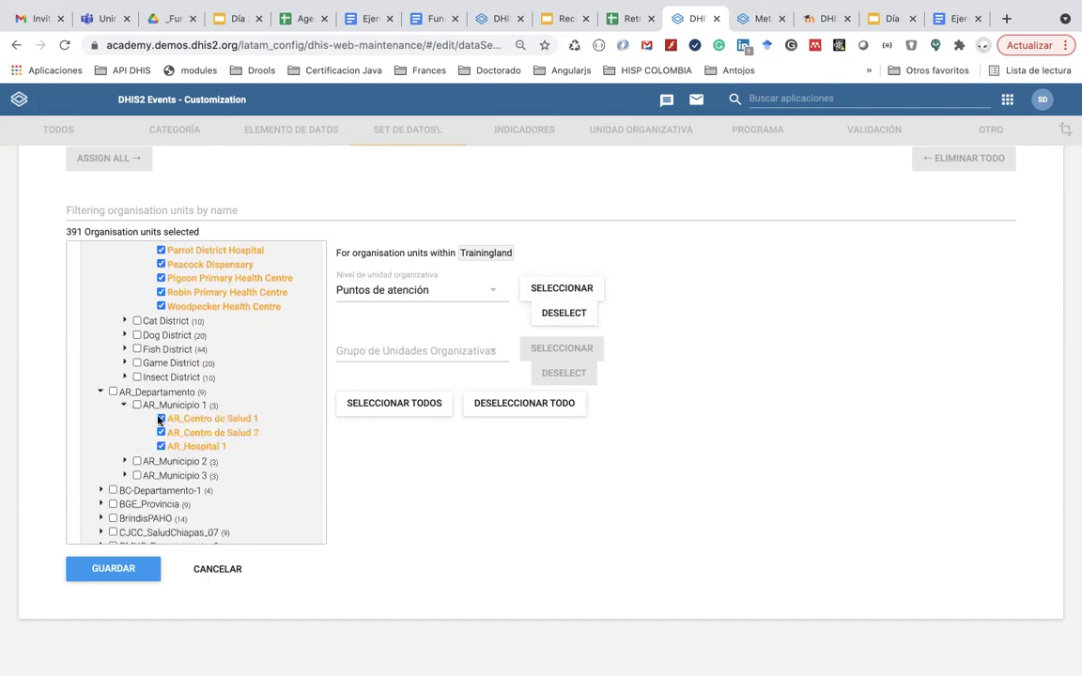
pyautogui.scroll(-2, 193, 474)
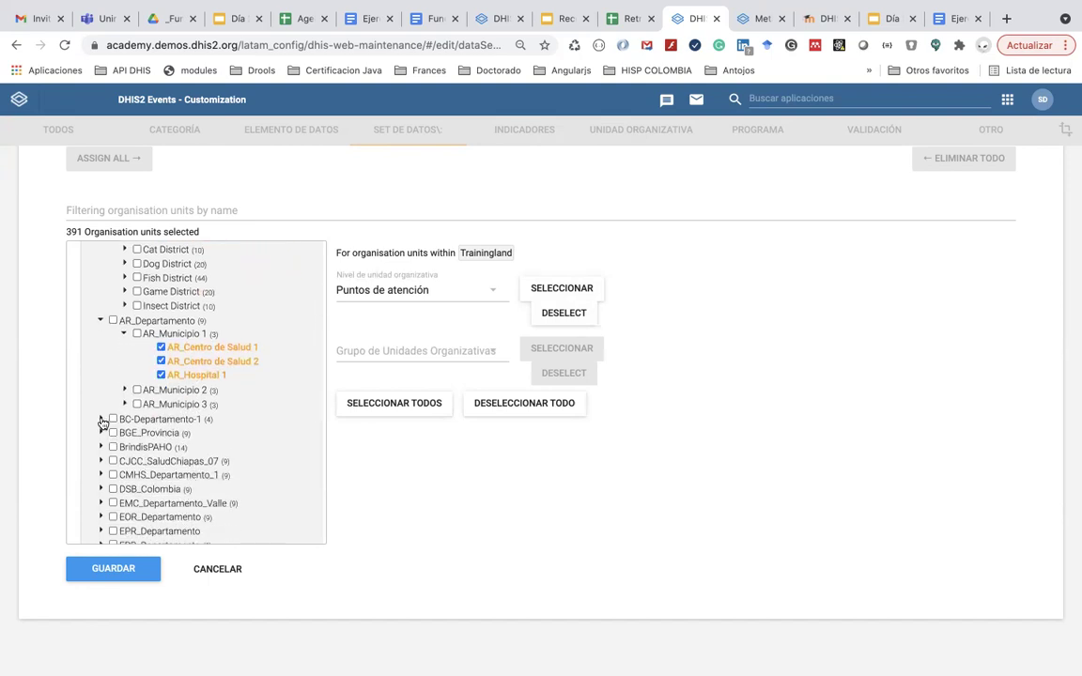
pyautogui.click(102, 419)
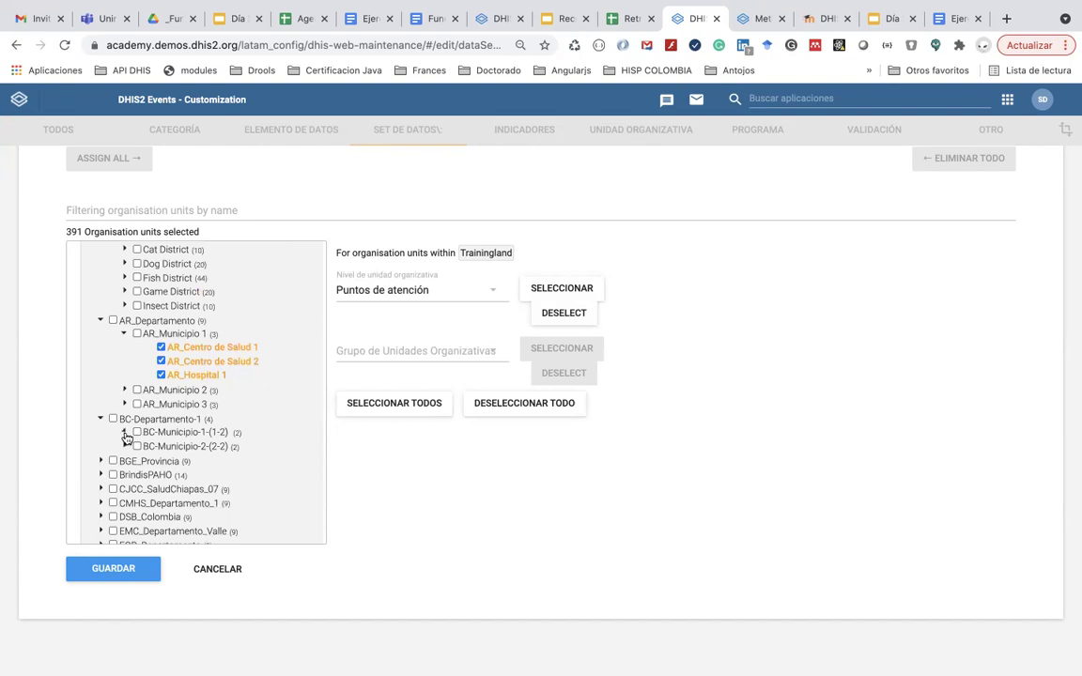
pyautogui.click(124, 432)
pyautogui.scroll(-2, 131, 456)
# - Save the data set, then switch to Entrada de Datos and check which data sets Trainingland offers
pyautogui.click(114, 568)
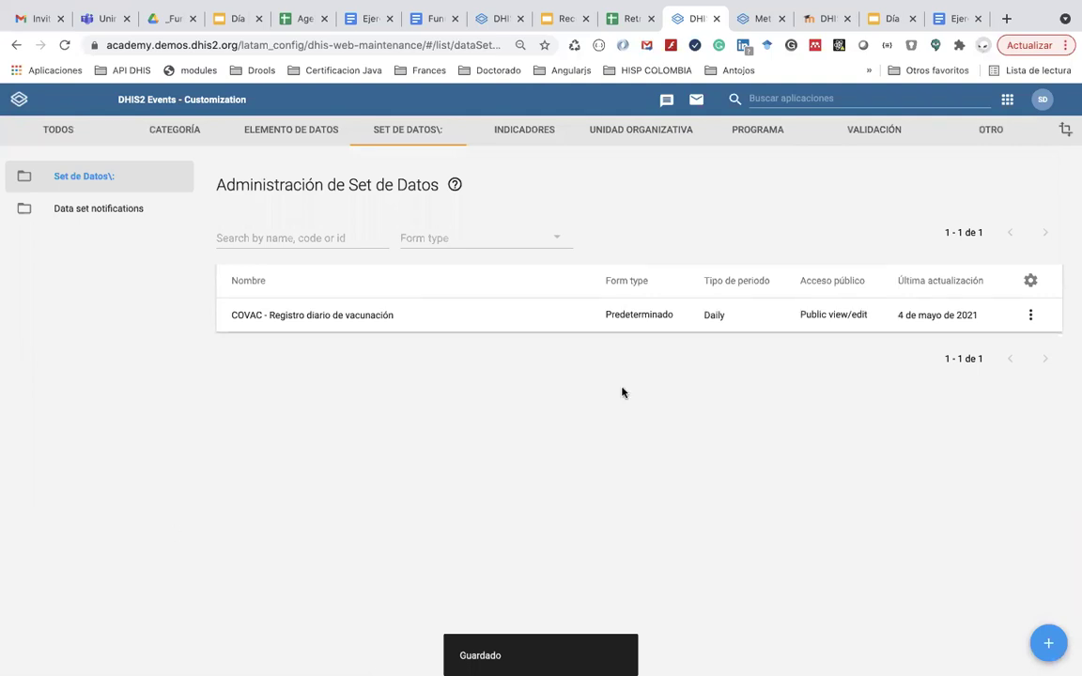
pyautogui.click(1007, 99)
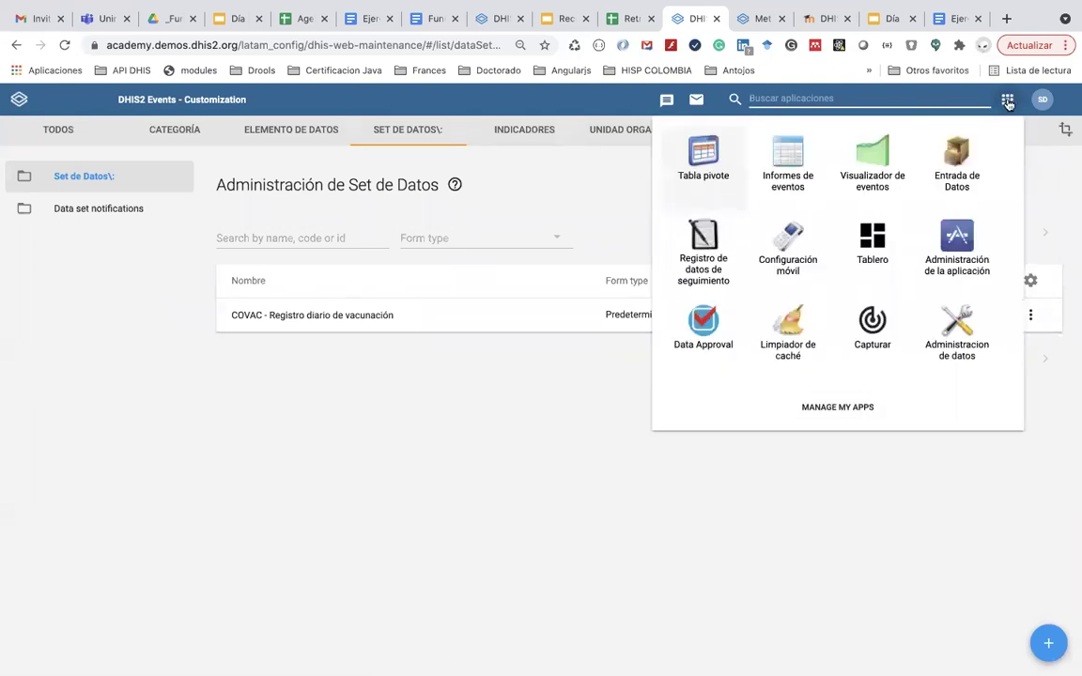
pyautogui.click(965, 167)
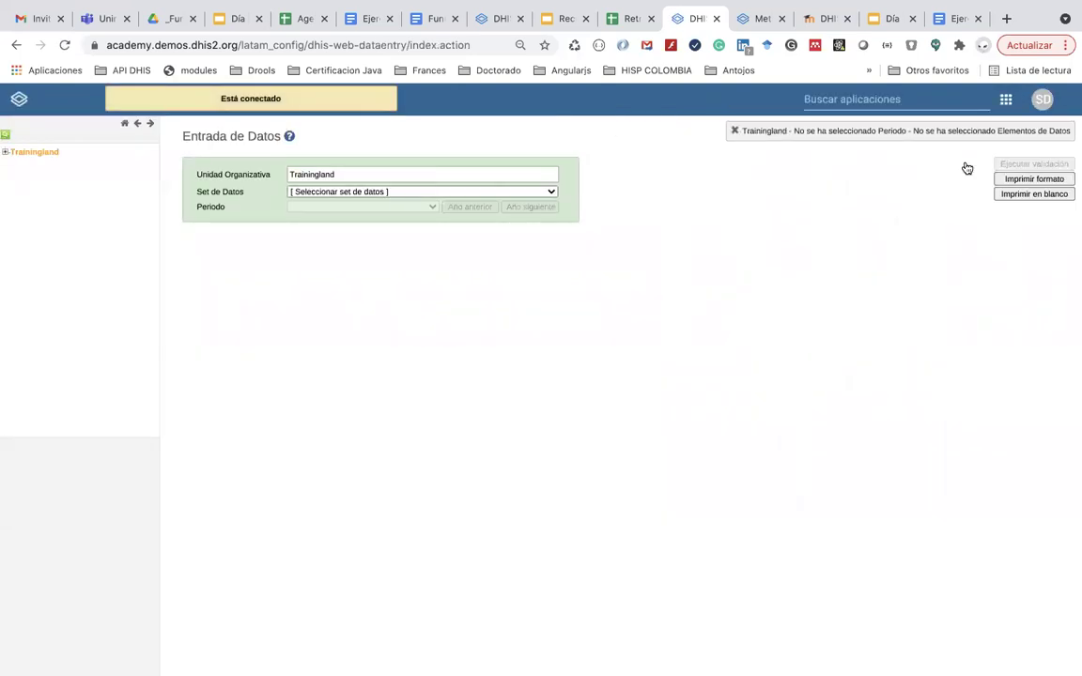
pyautogui.click(437, 194)
pyautogui.click(436, 193)
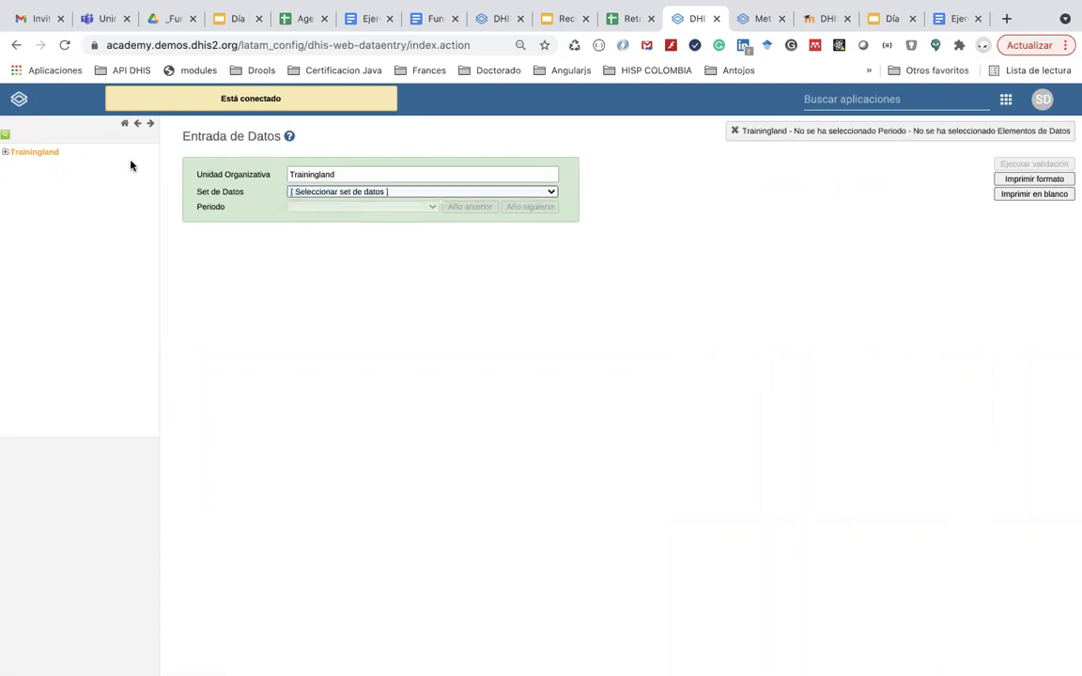
# - Select AR_Centro de Salud 1 under AR_Municipio 1 and open its COVAC daily vaccination form for period 2021-05-03
pyautogui.click(6, 151)
pyautogui.click(14, 163)
pyautogui.click(25, 175)
pyautogui.click(71, 186)
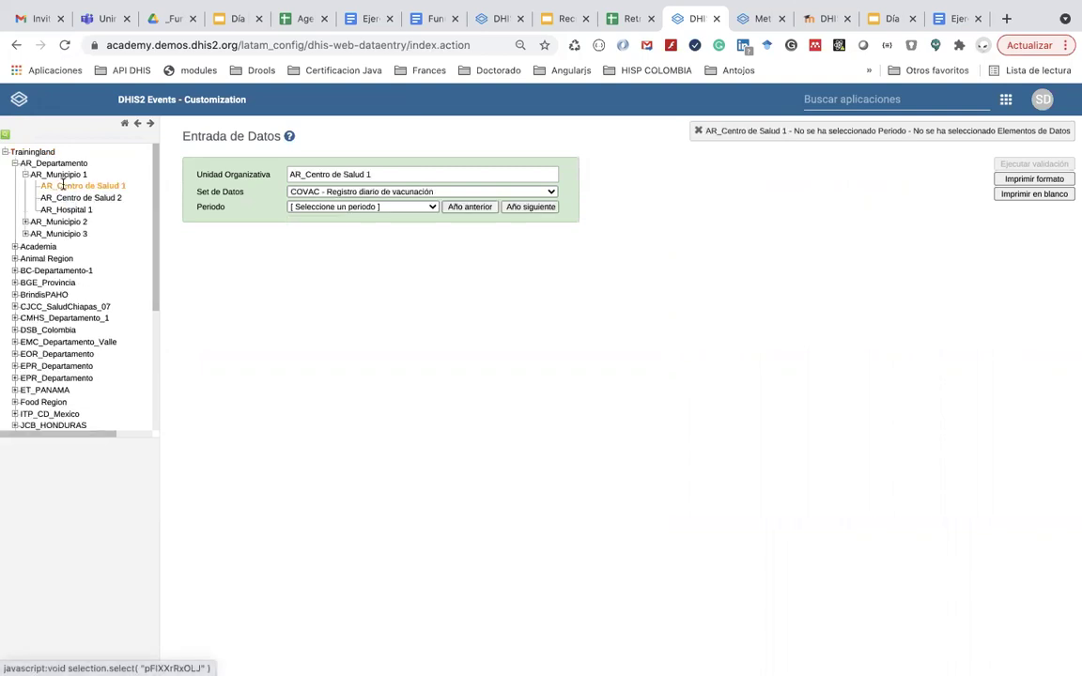
pyautogui.click(396, 208)
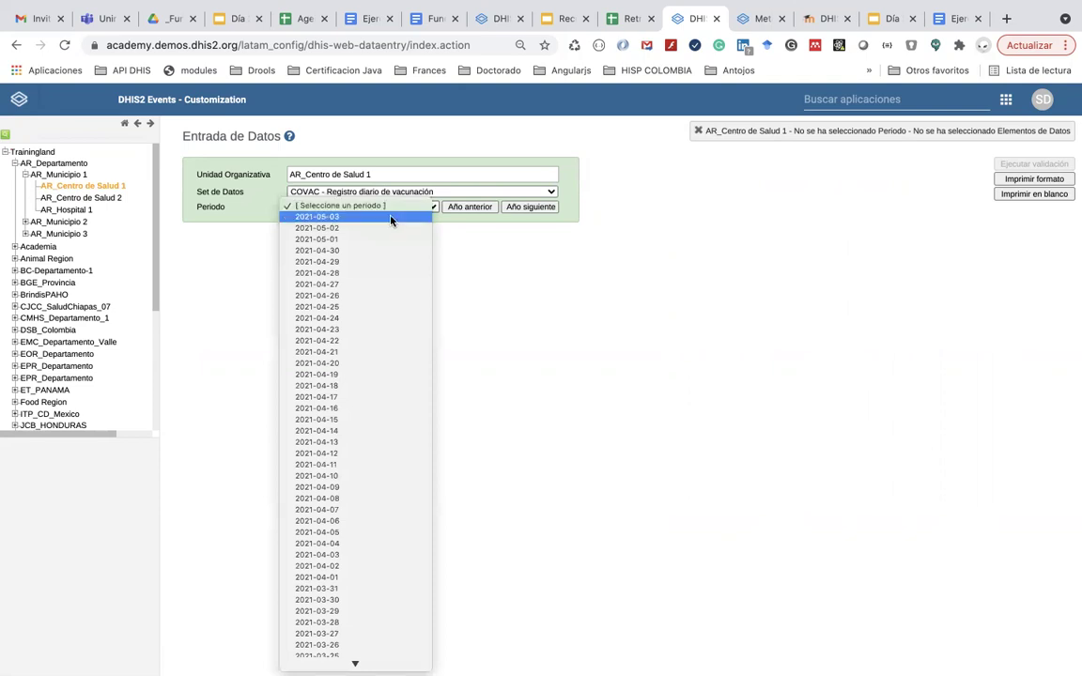
pyautogui.click(391, 217)
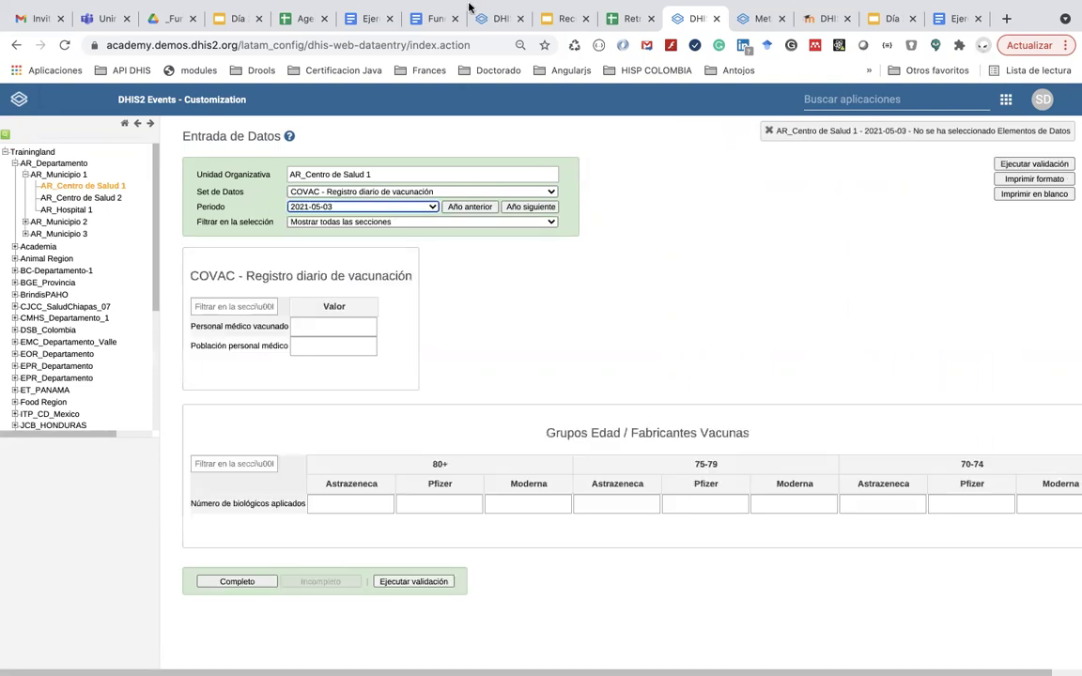
# - Enter 150 as the value of Personal médico vacunado in the COVAC daily vaccination form
pyautogui.moveTo(469, 8)
pyautogui.click(339, 322)
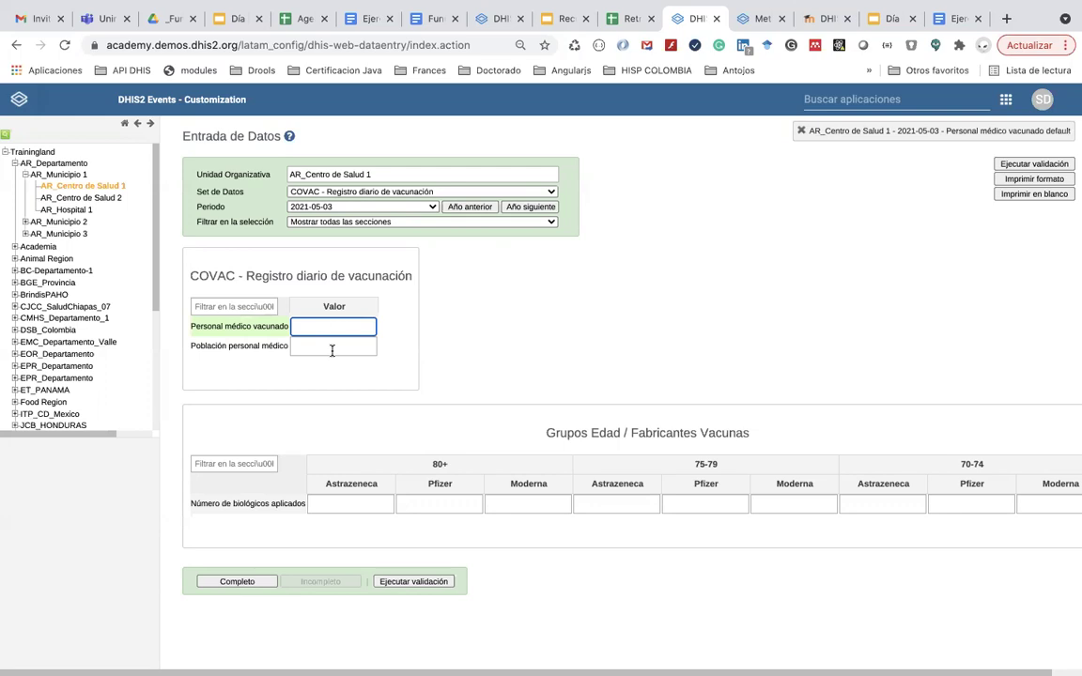
pyautogui.write('150')
pyautogui.click(520, 345)
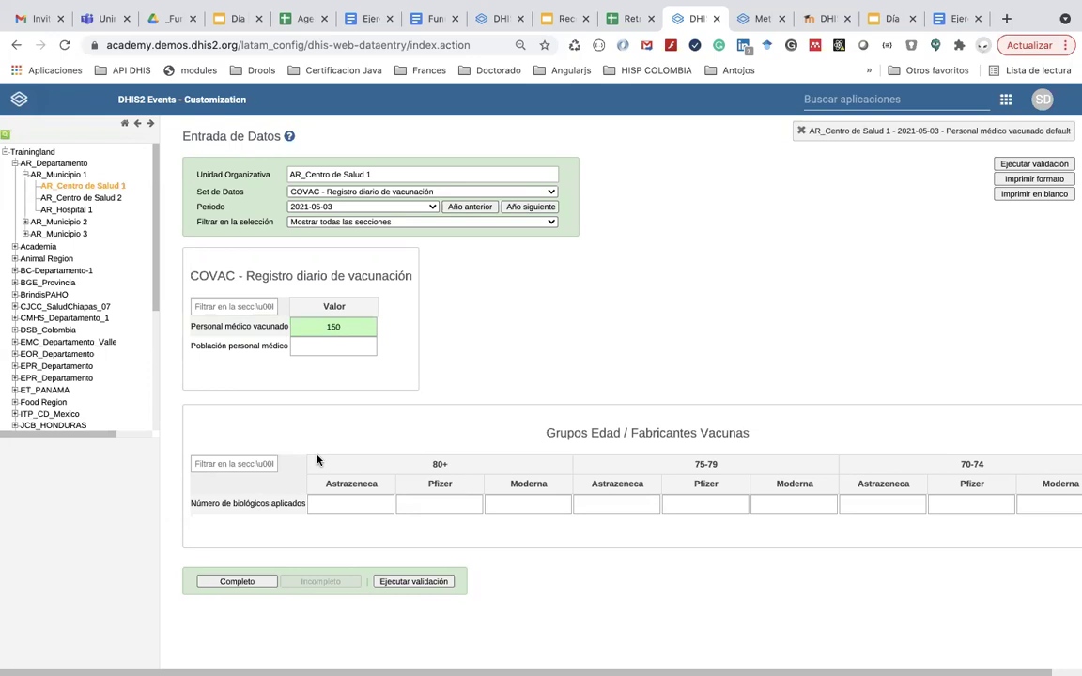
# - Enter the biológicos aplicados for age group 80+: 14 Astrazeneca, 15 Pfizer and 40 Moderna
pyautogui.click(351, 504)
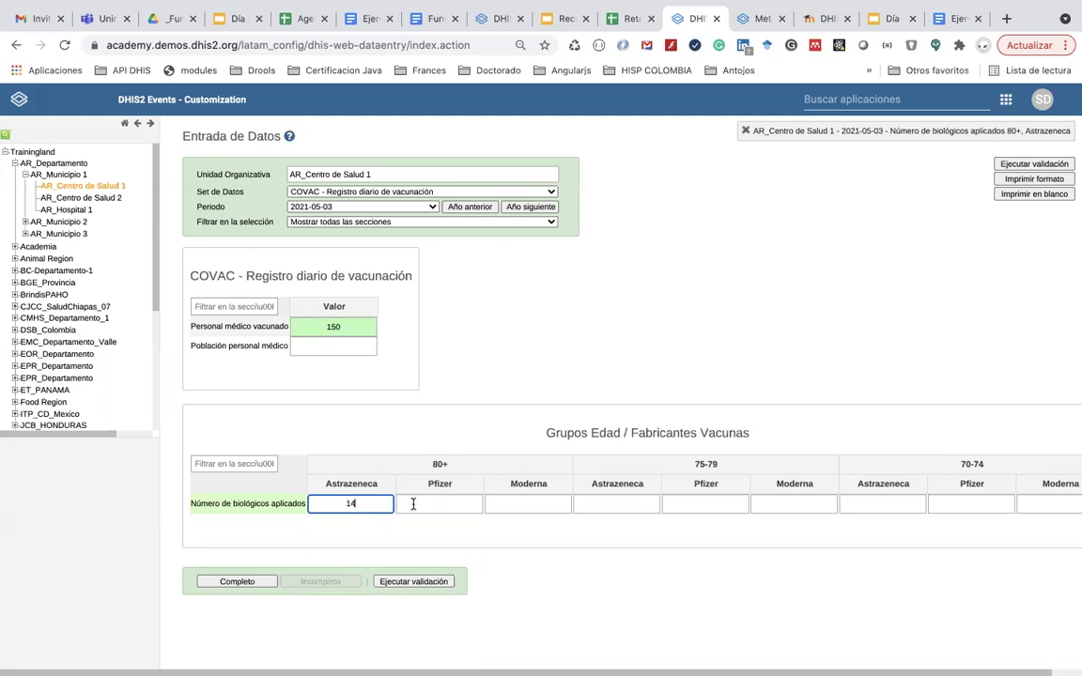
pyautogui.click(414, 504)
pyautogui.write('15')
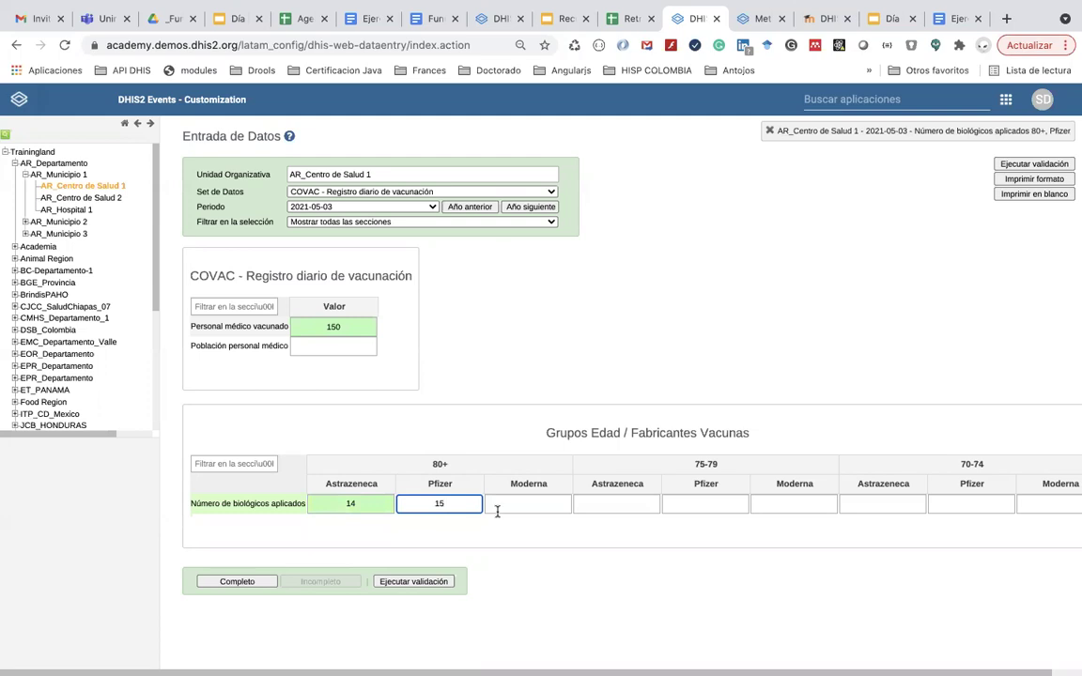
pyautogui.click(517, 507)
# - Enter the biológicos aplicados for age group 75-79: 383 Astrazeneca, 3453 Pfizer and 3453 Moderna
pyautogui.click(627, 503)
pyautogui.write('383')
pyautogui.click(704, 503)
pyautogui.write('3453')
pyautogui.click(783, 504)
pyautogui.write('3453')
# - Enter 3453 biológicos aplicados for each of Astrazeneca, Pfizer and Moderna in age group 70-74
pyautogui.click(869, 507)
pyautogui.write('3453')
pyautogui.click(962, 504)
pyautogui.write('3453')
pyautogui.click(1052, 503)
pyautogui.write('3453')
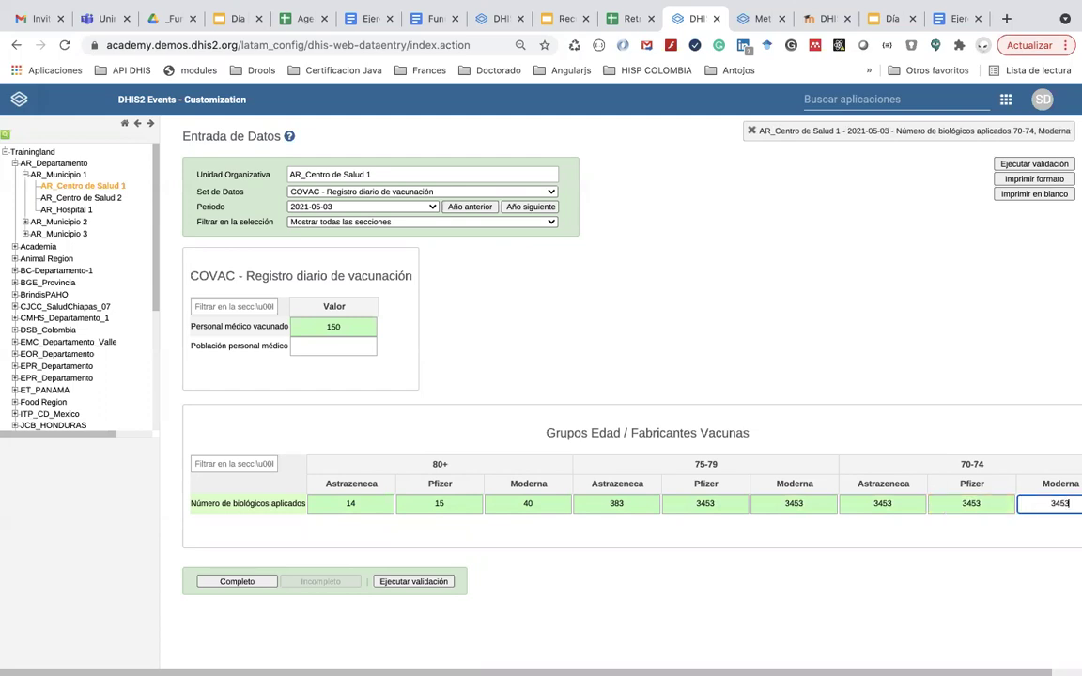
pyautogui.hscroll(2, 970, 586)
pyautogui.click(951, 583)
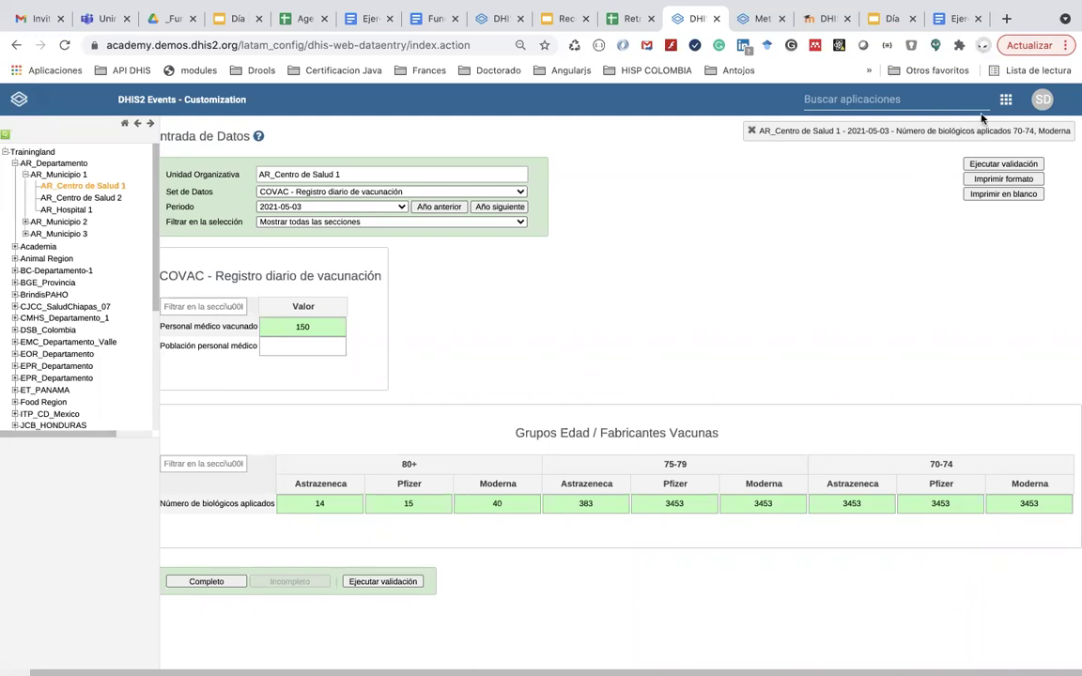
# - Switch to the Set de Datos maintenance app and open section management for COVAC - Registro diario de vacunación
pyautogui.click(930, 100)
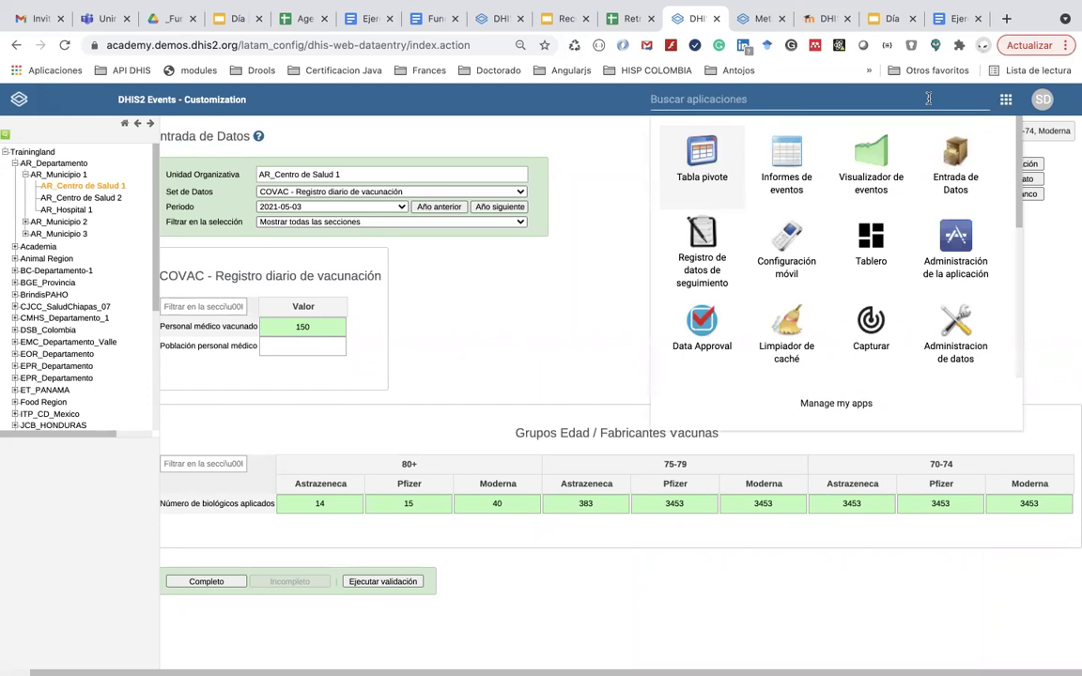
pyautogui.write('set')
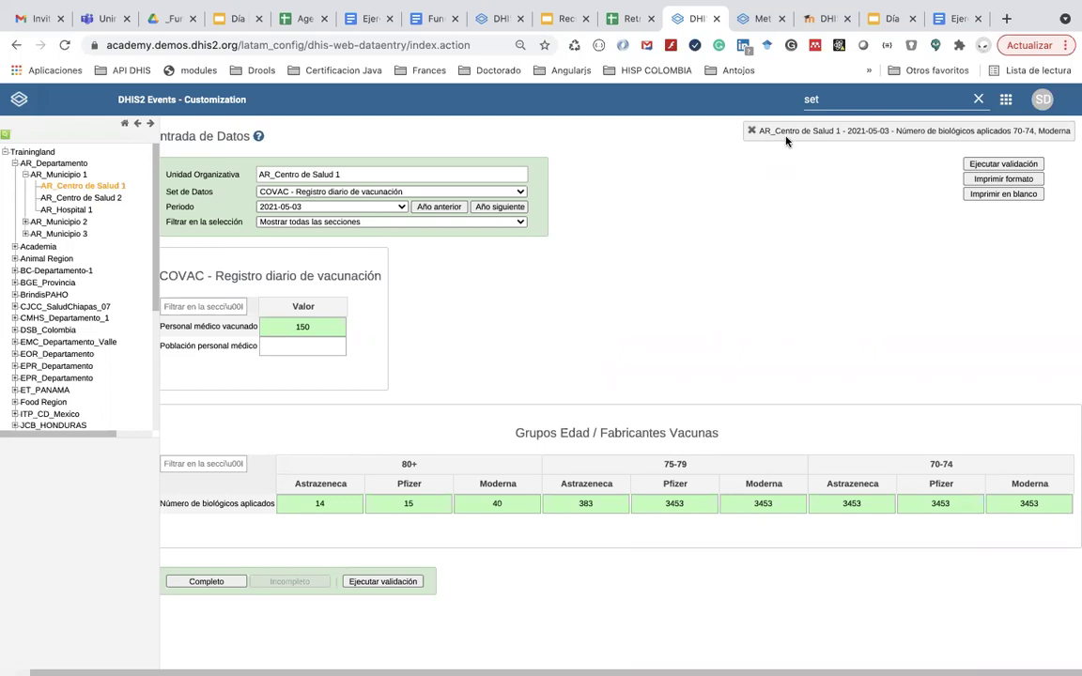
pyautogui.click(816, 104)
pyautogui.write('set')
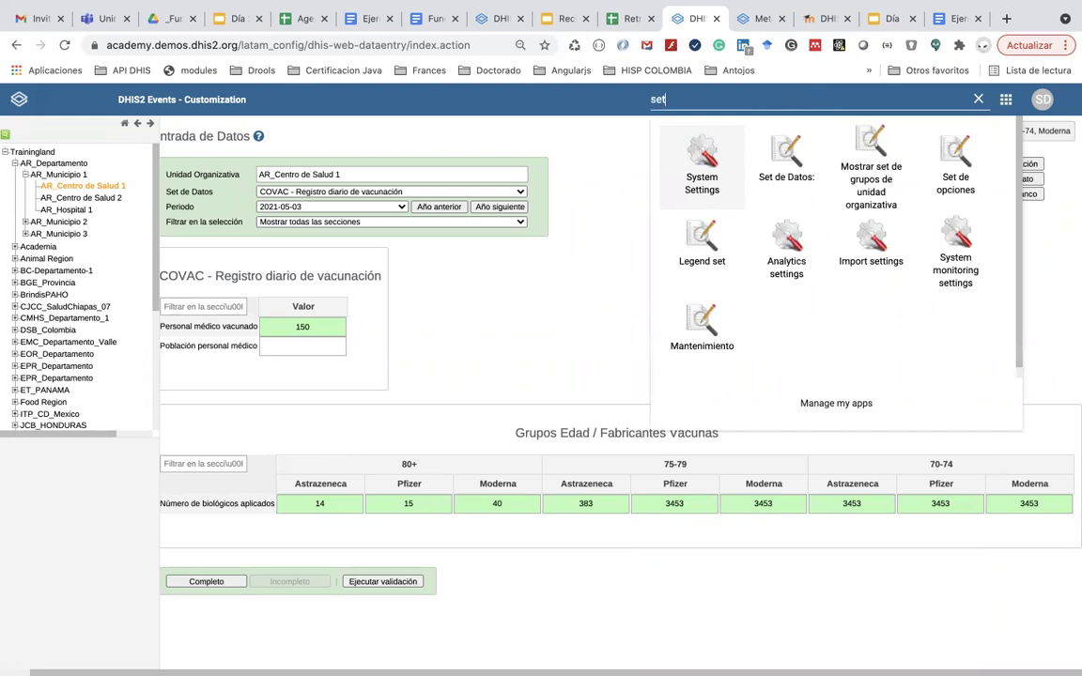
pyautogui.click(784, 152)
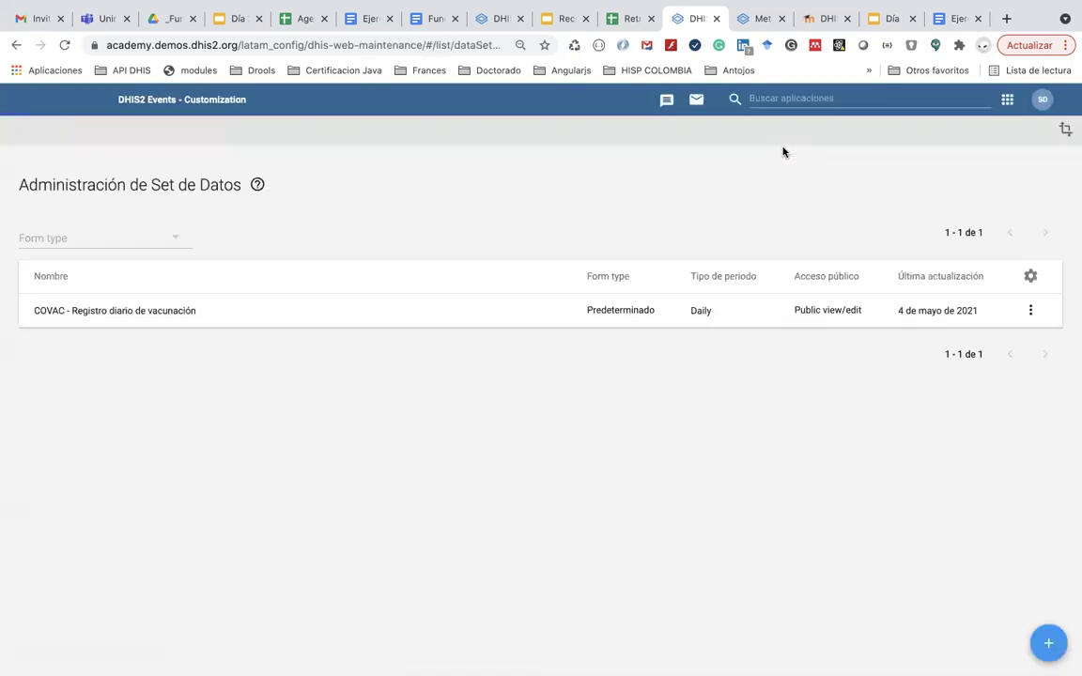
pyautogui.click(1031, 315)
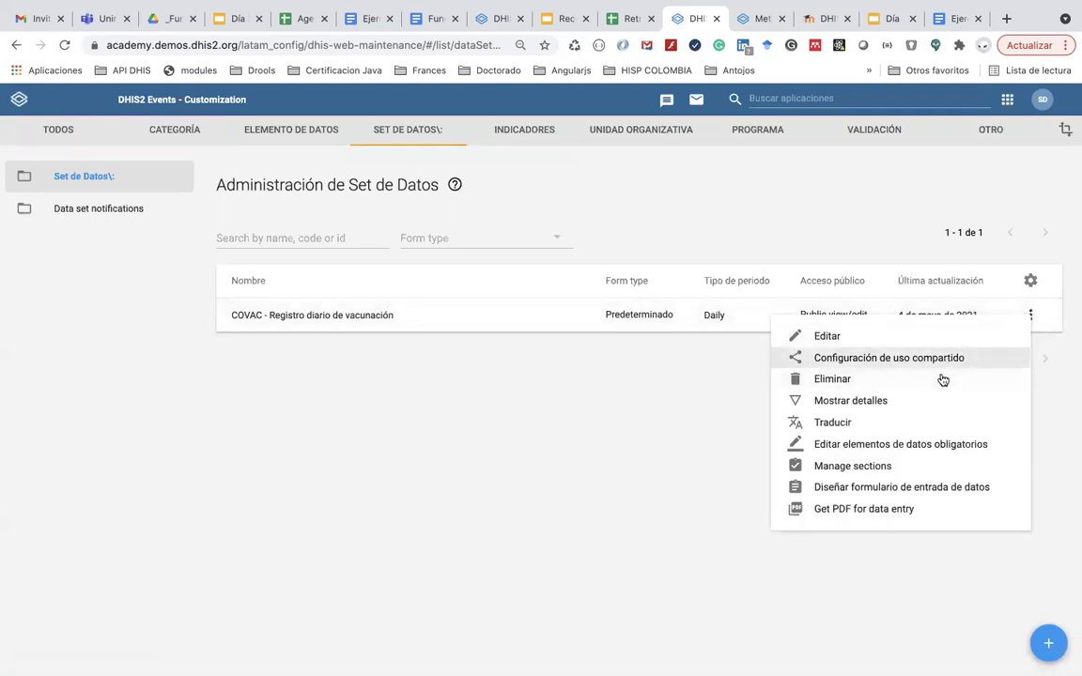
pyautogui.click(909, 467)
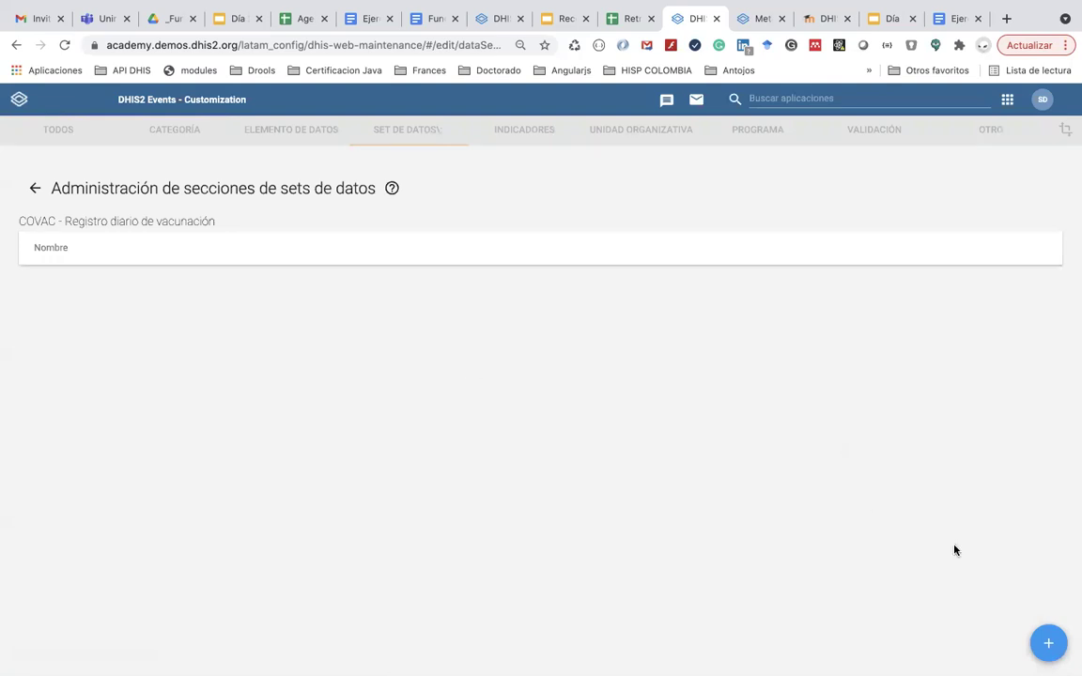
# - Add a section named Personal médico containing the data element COVAC - Personal médico vacunado and save it
pyautogui.click(1048, 644)
pyautogui.click(432, 225)
pyautogui.write('P')
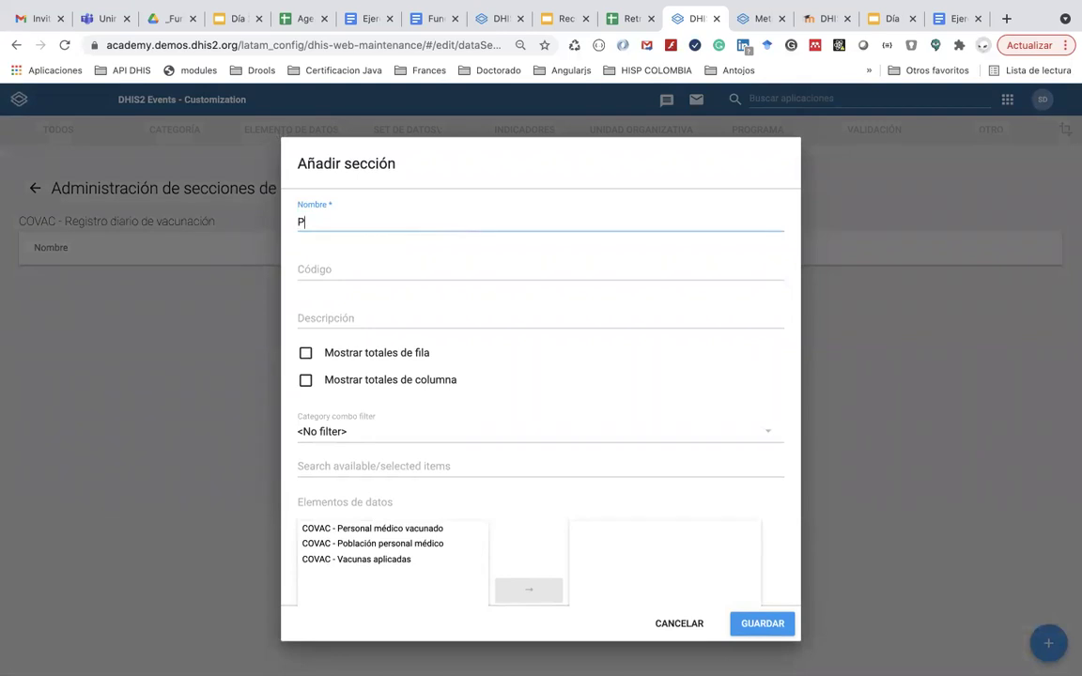
pyautogui.write('ersonal médico')
pyautogui.click(380, 531)
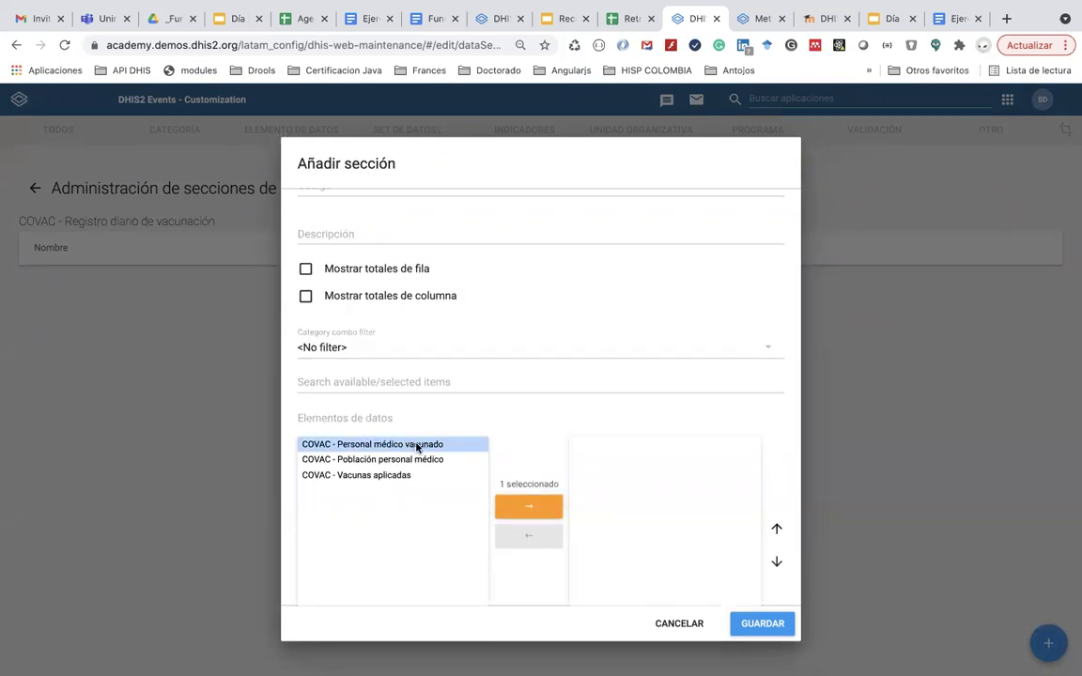
pyautogui.doubleClick(417, 446)
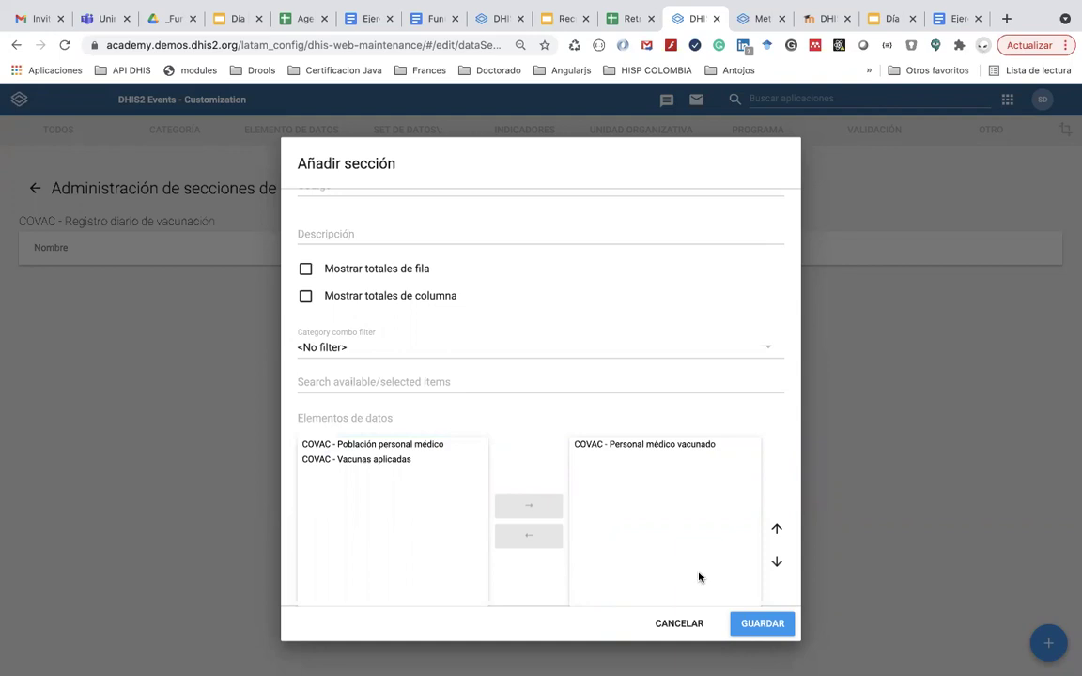
pyautogui.click(756, 624)
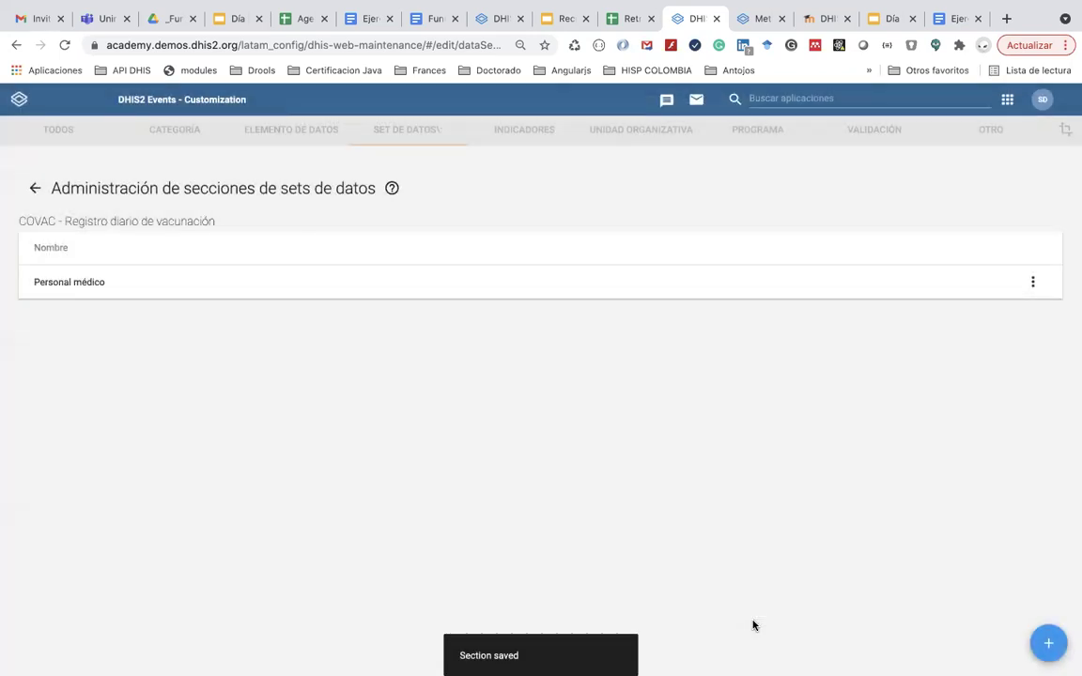
# - Add and save a section named Vacunación población with row totals shown and the data element COVAC - Vacunas aplicadas
pyautogui.click(1045, 643)
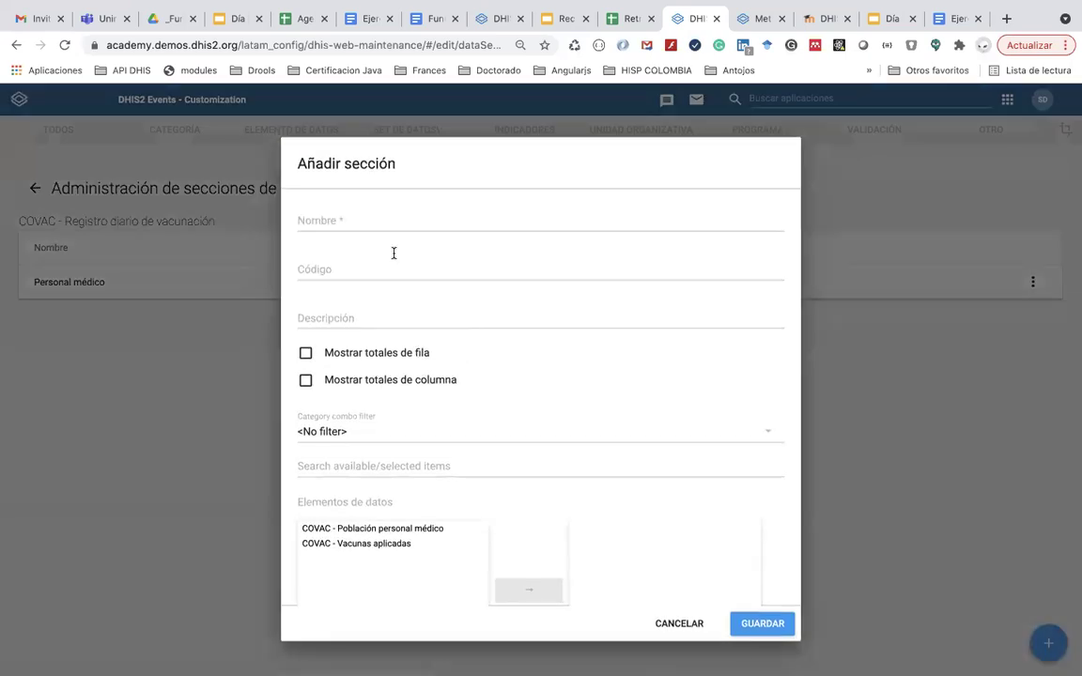
pyautogui.click(346, 224)
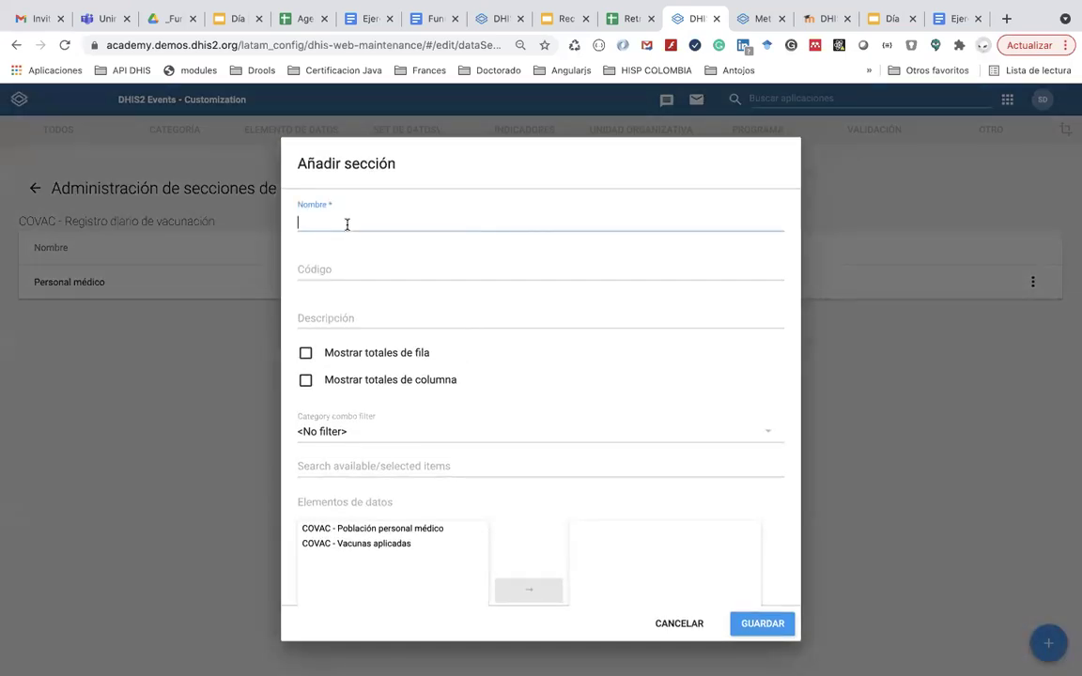
pyautogui.write('Vacunación población')
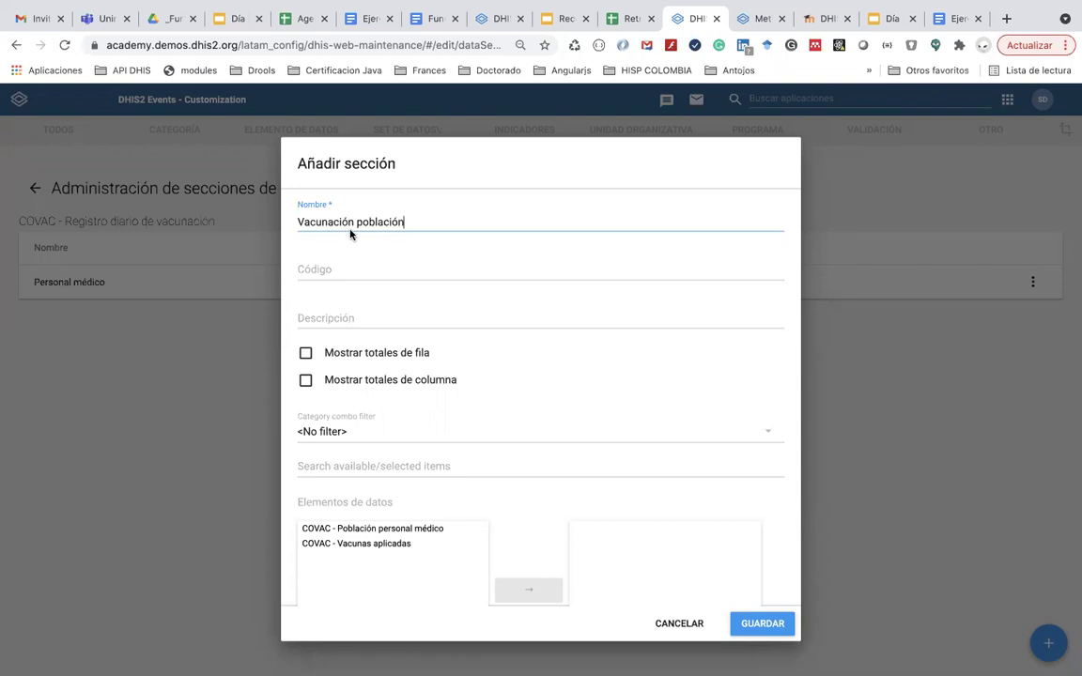
pyautogui.click(358, 358)
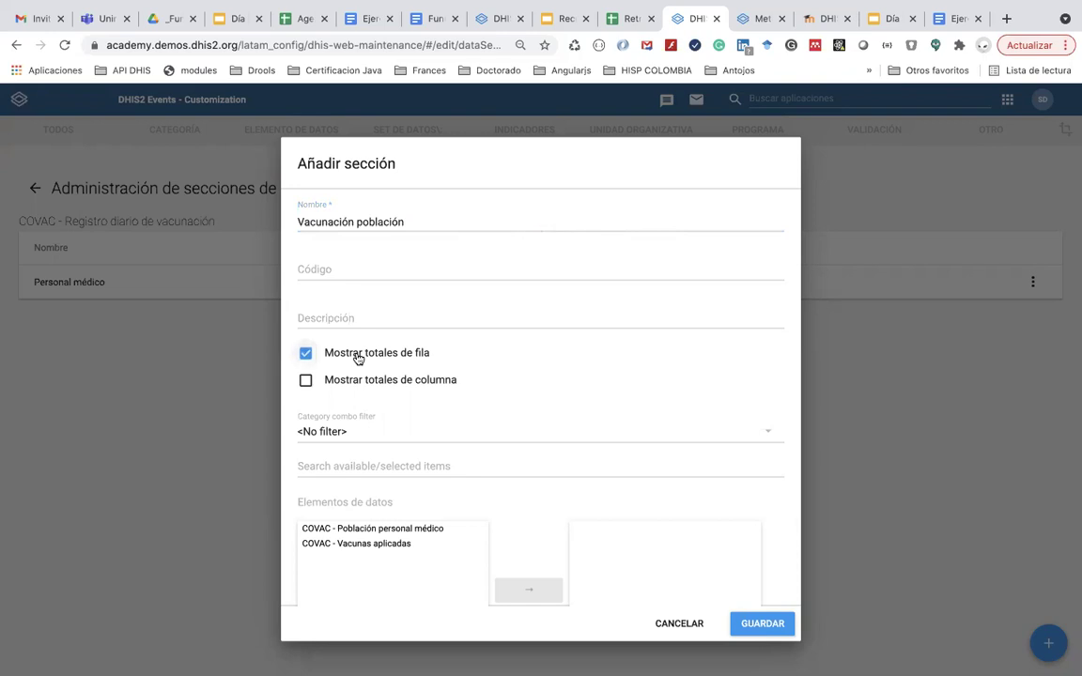
pyautogui.click(364, 545)
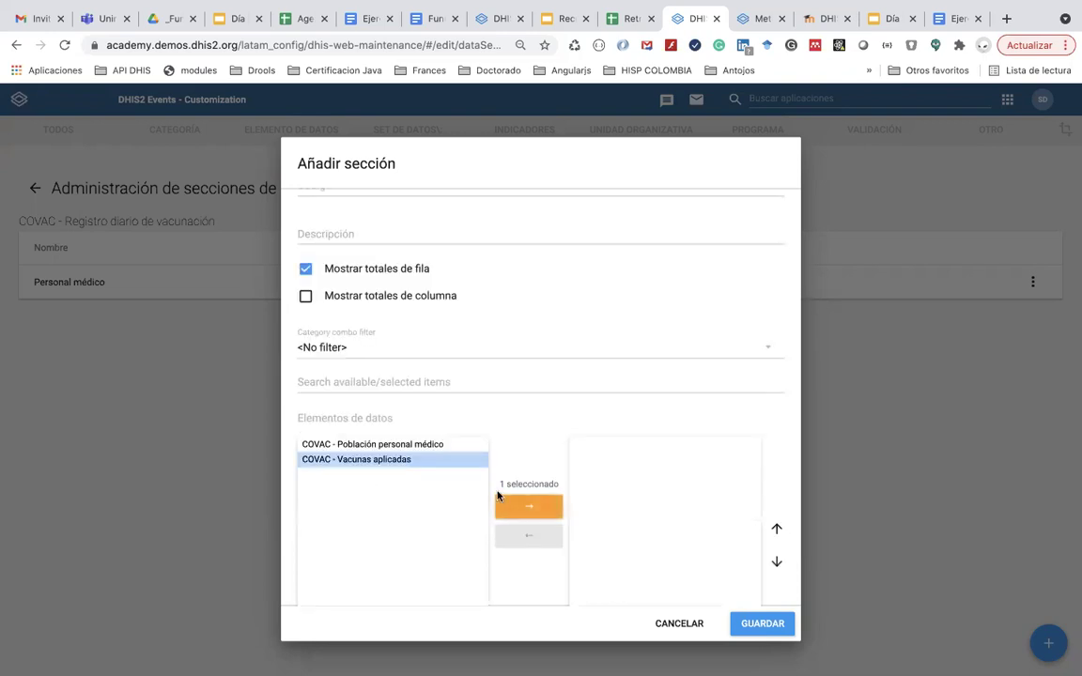
pyautogui.click(529, 506)
pyautogui.click(753, 629)
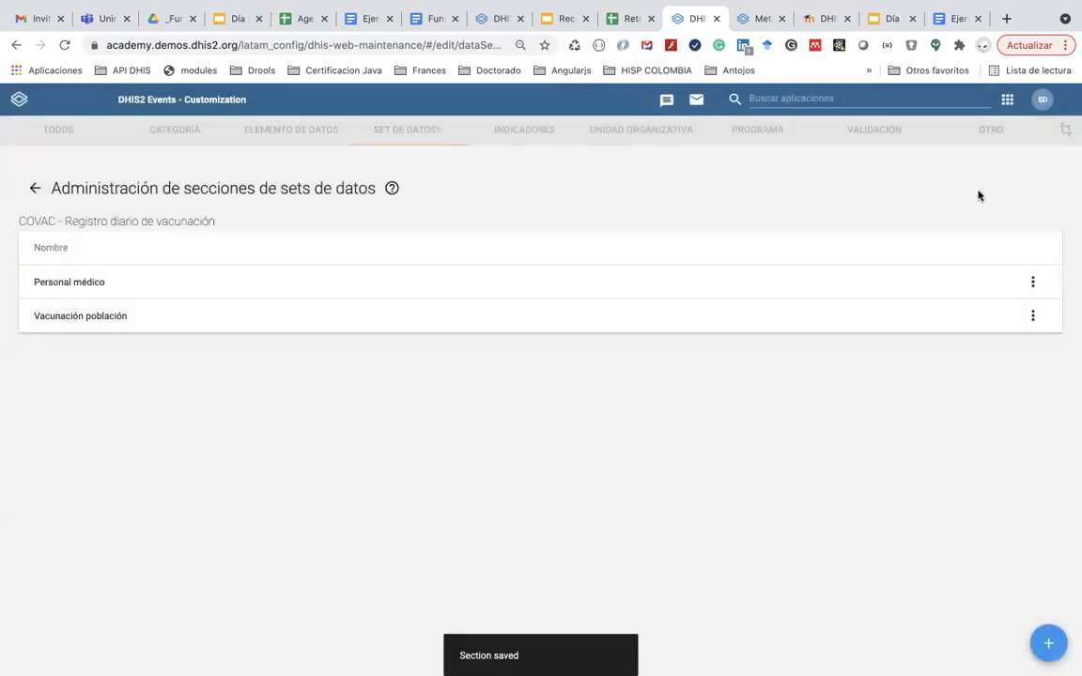
# - Switch to Entrada de Datos and view the sectioned COVAC form of AR_Centro de Salud 1 for period 2021-05-02
pyautogui.click(1007, 99)
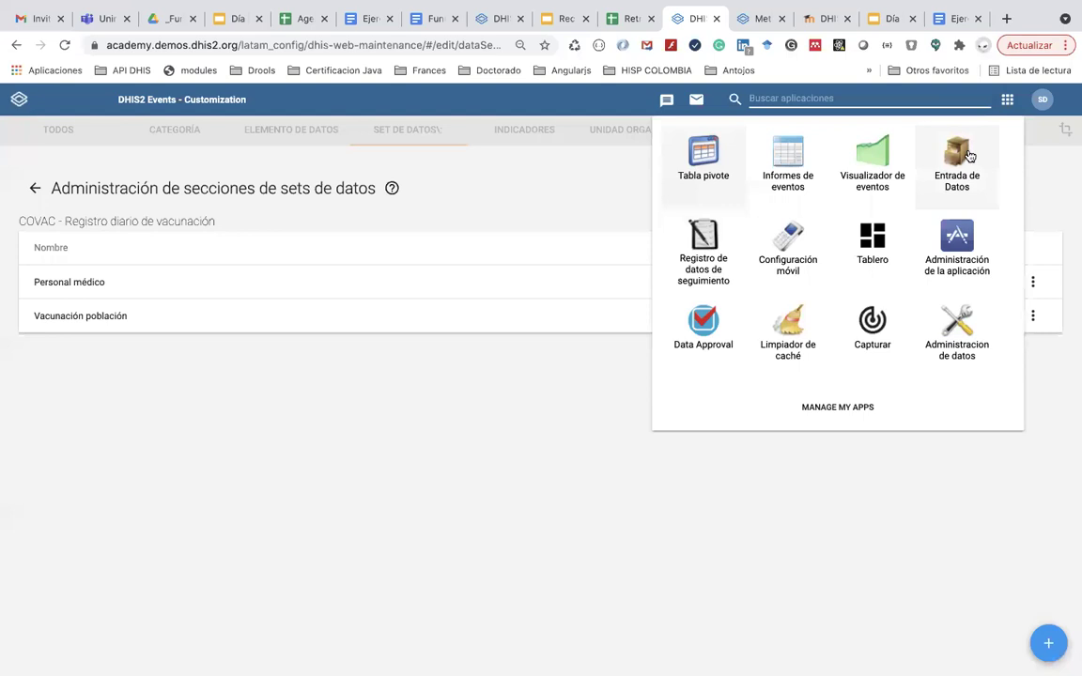
pyautogui.click(968, 153)
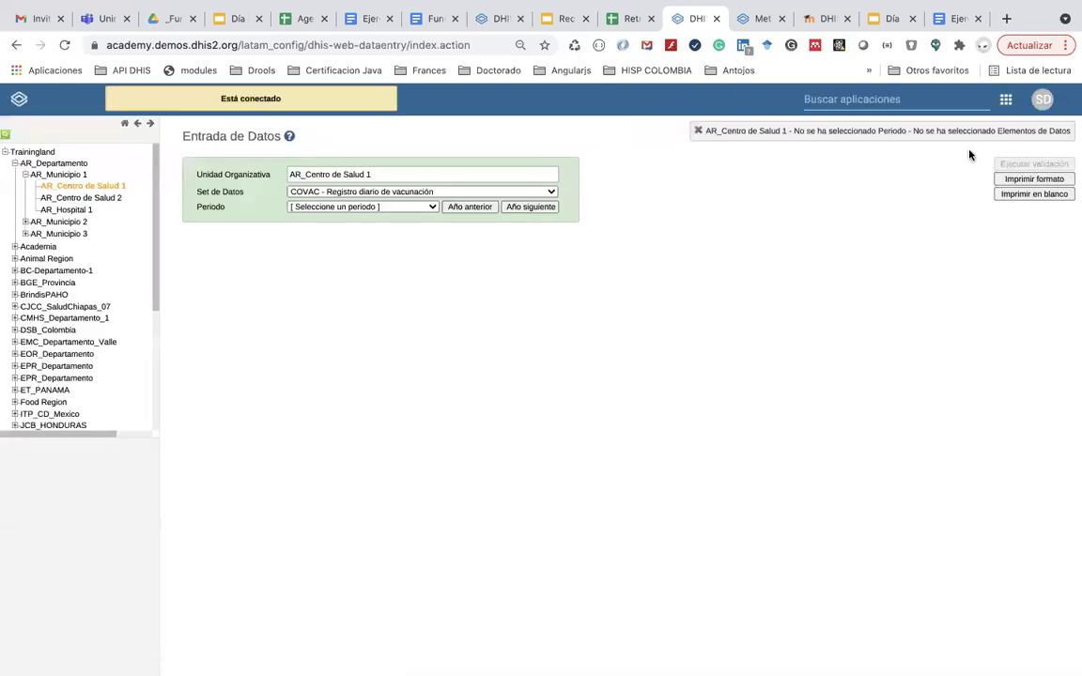
pyautogui.click(411, 206)
pyautogui.click(404, 227)
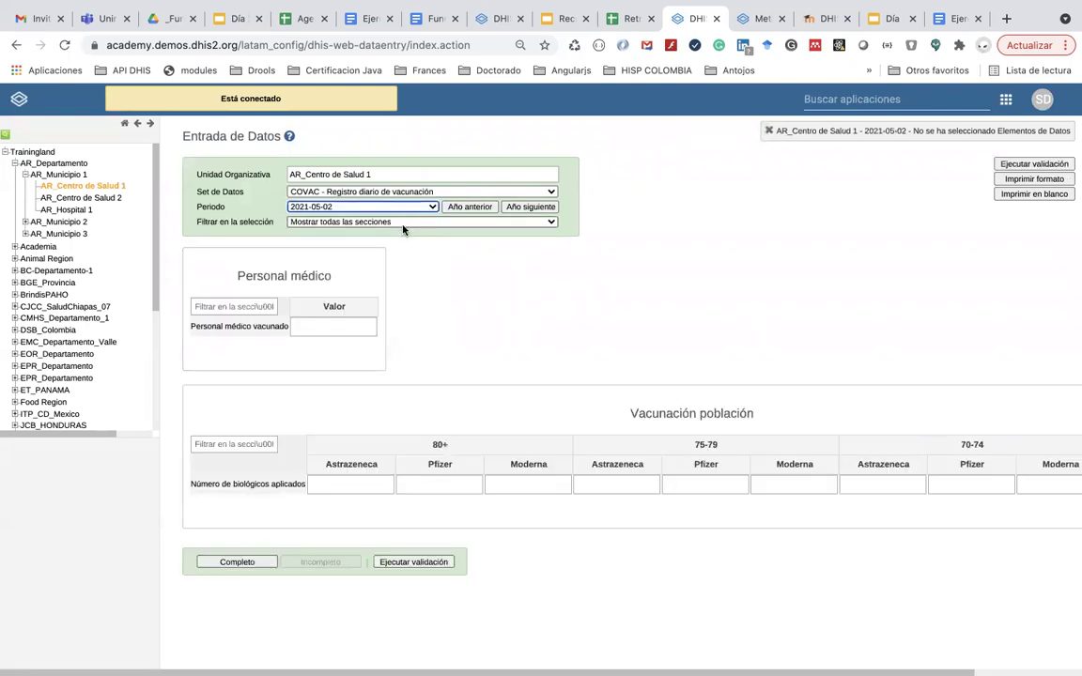
# - Switch to the Limpiador de caché app and clear all local storage, session storage and indexed database items
pyautogui.click(1006, 99)
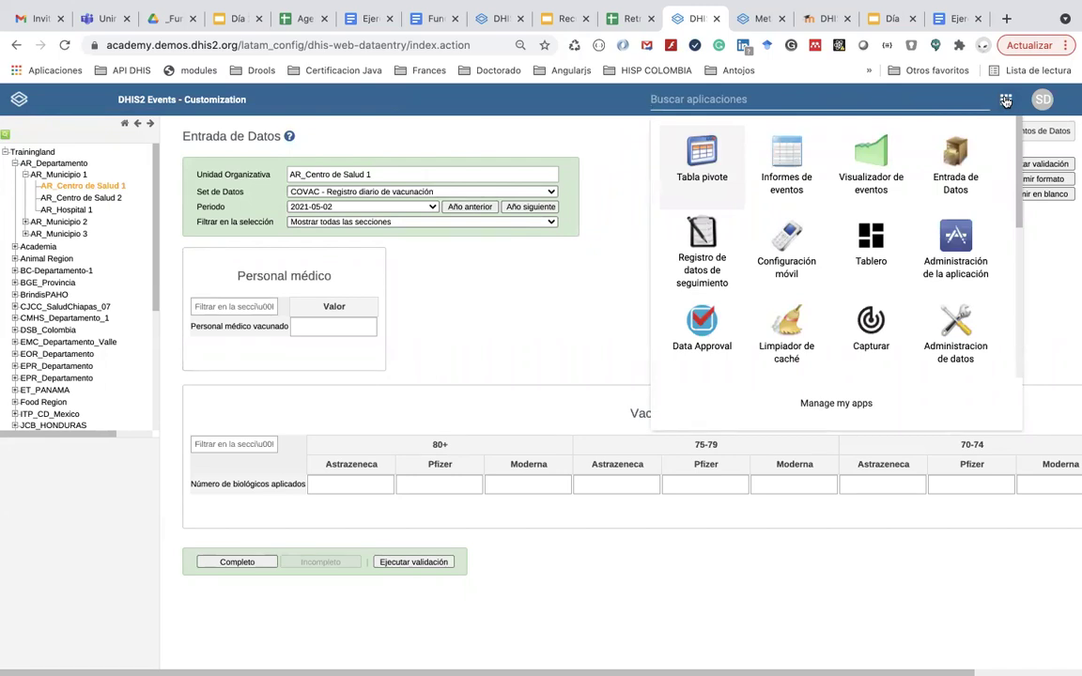
pyautogui.click(791, 322)
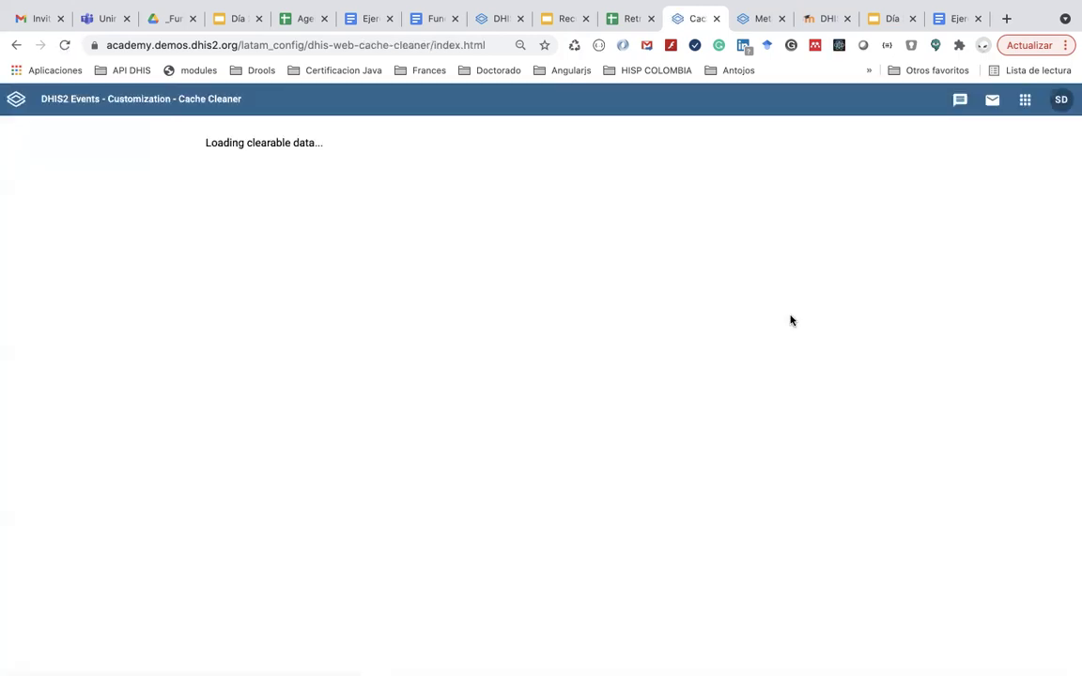
pyautogui.scroll(-2, 436, 392)
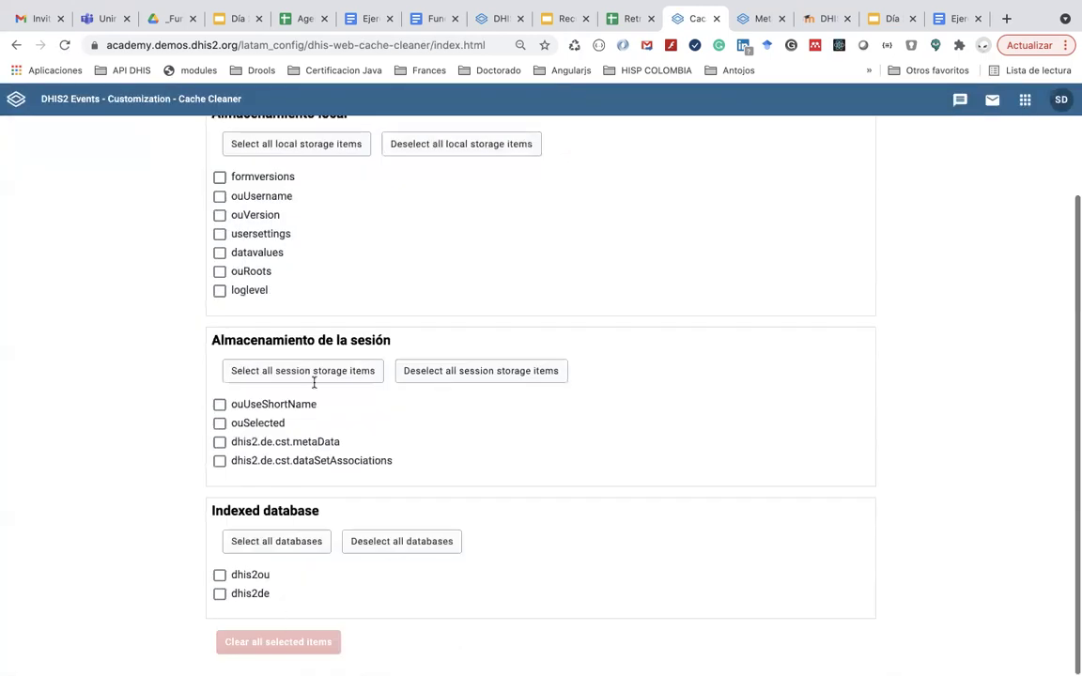
pyautogui.scroll(2, 314, 382)
pyautogui.click(292, 168)
pyautogui.click(484, 167)
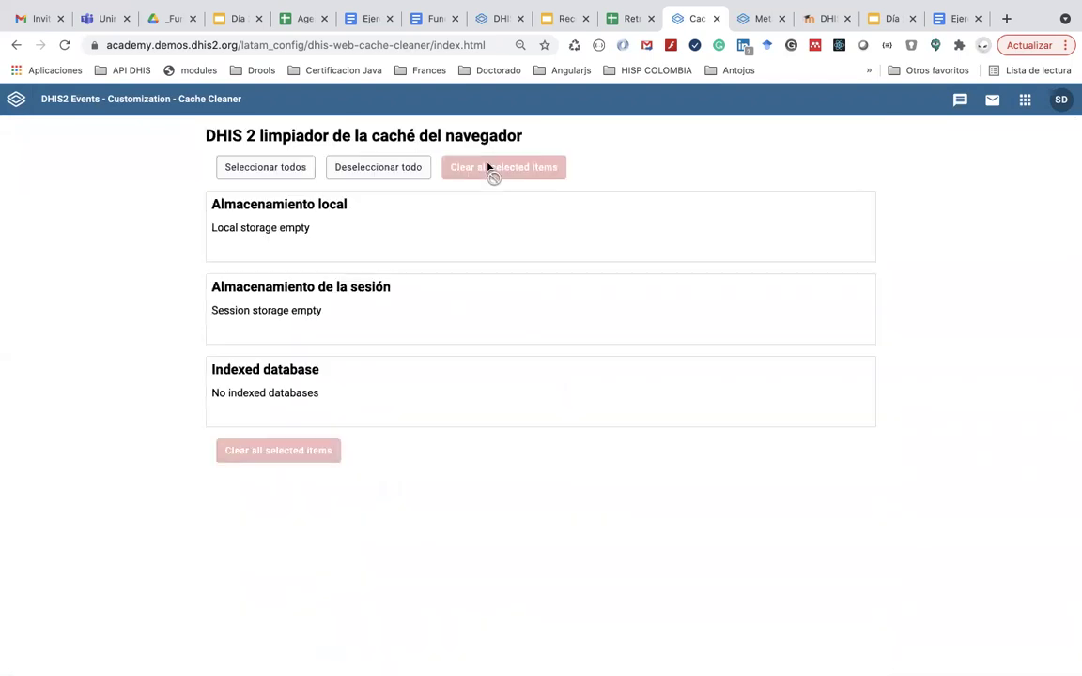
# - Return to Entrada de Datos and select AR_Centro de Salud 1 under AR_Municipio 1 in AR_Departamento
pyautogui.click(1025, 105)
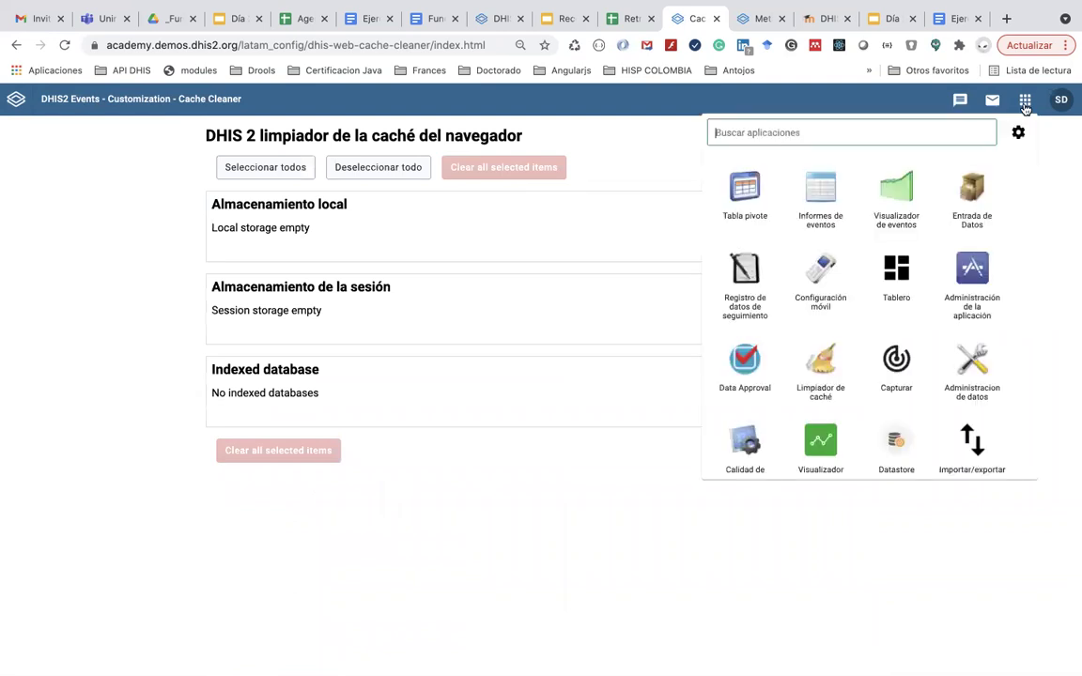
pyautogui.click(960, 183)
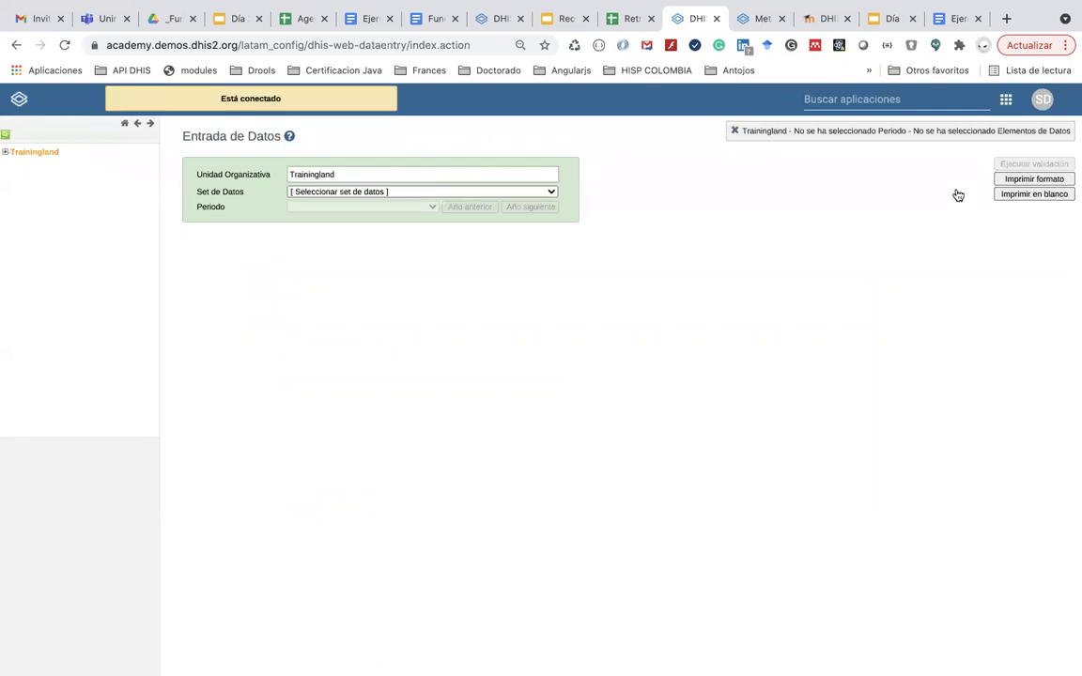
pyautogui.click(493, 192)
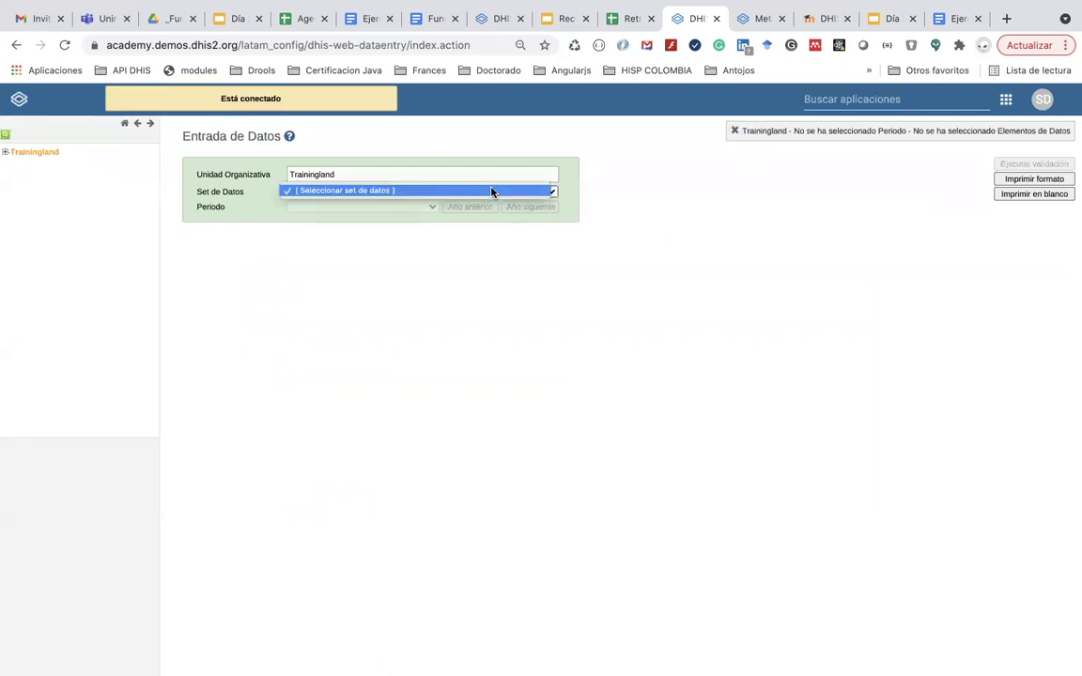
pyautogui.click(411, 245)
pyautogui.click(6, 152)
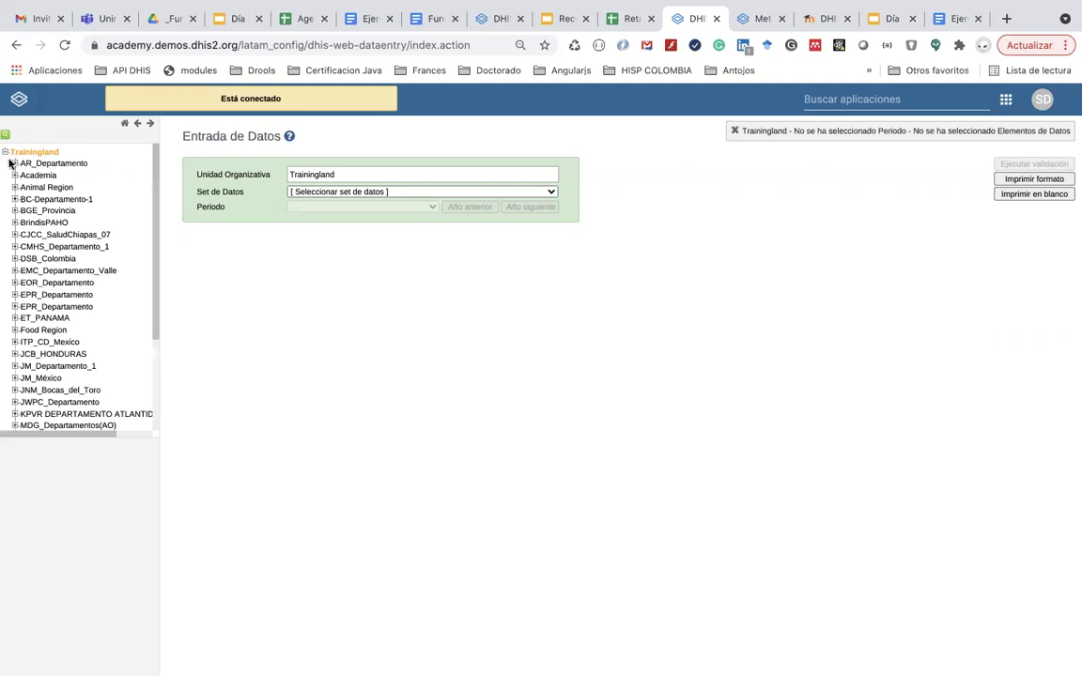
pyautogui.click(14, 163)
pyautogui.click(24, 175)
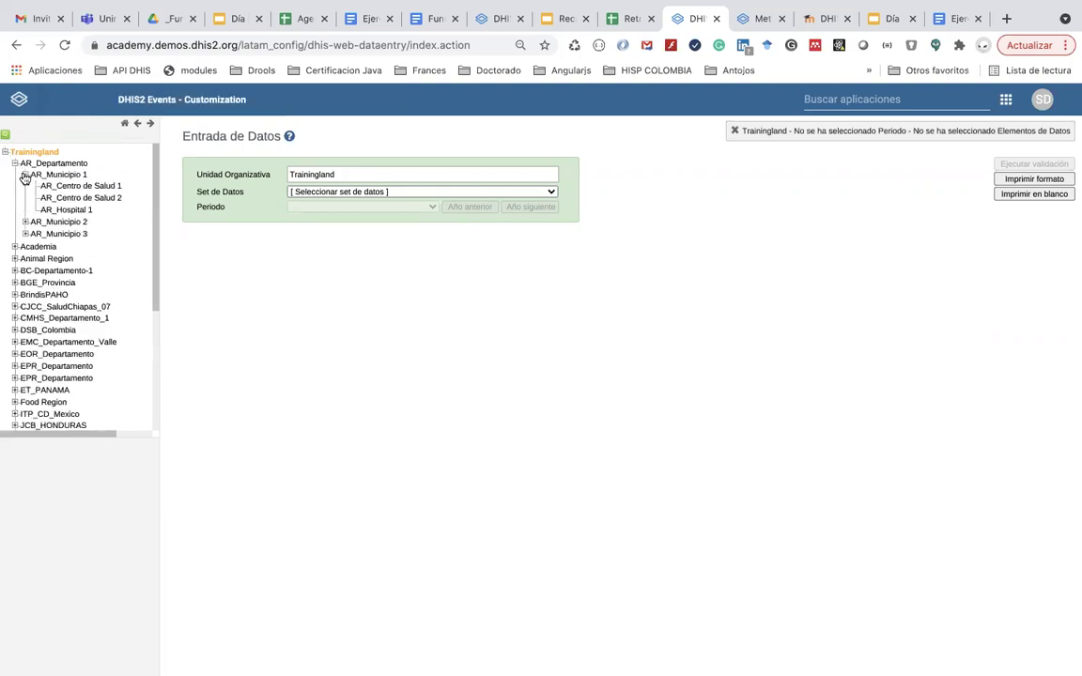
pyautogui.click(81, 186)
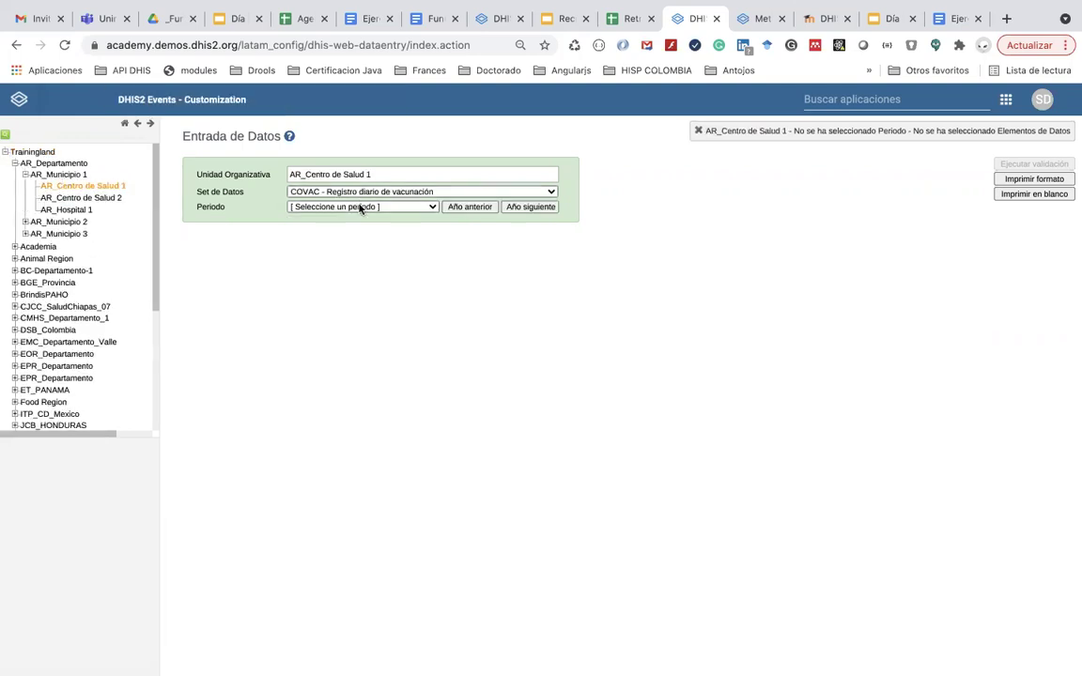
# - Open the COVAC daily vaccination form for period 2021-05-03 and check the row total in the Vacunación población section
pyautogui.click(360, 209)
pyautogui.click(358, 217)
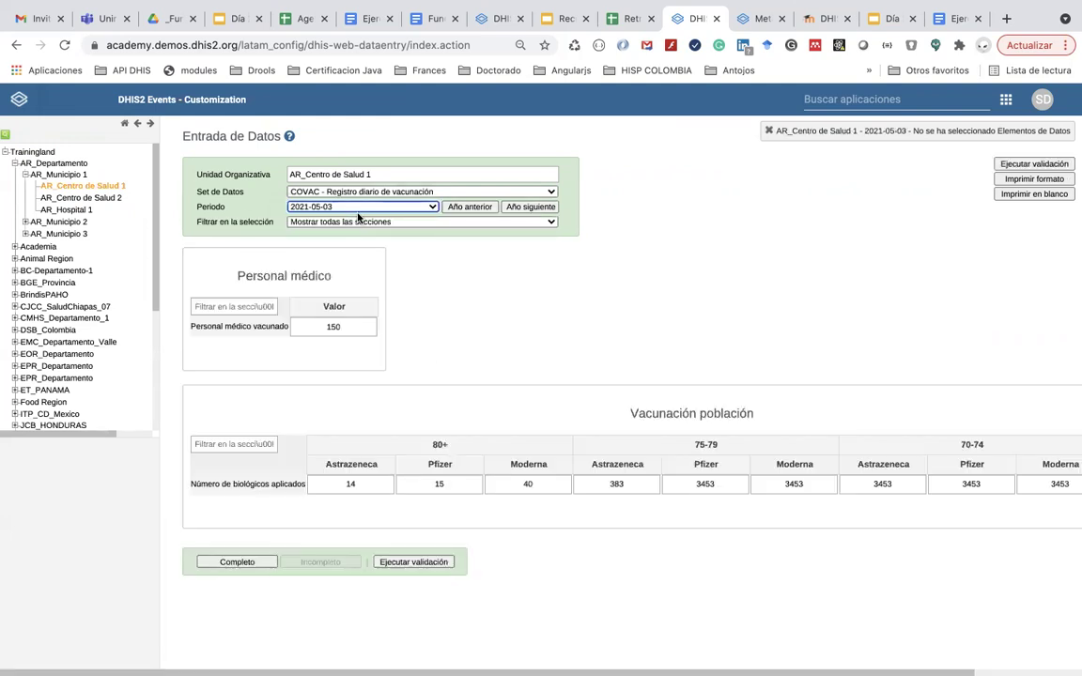
pyautogui.hscroll(3, 575, 476)
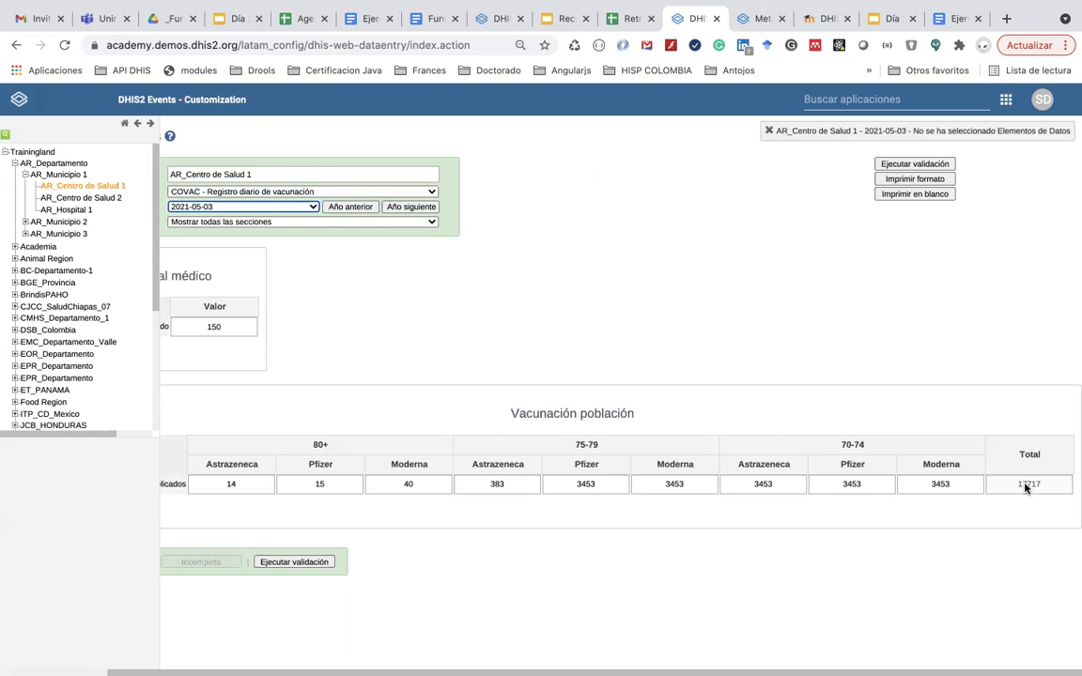
# - Filter the 2021-05-03 COVAC form to the Personal médico section, and filter it to Vacunación población to view its totals
pyautogui.hscroll(-3, 1025, 487)
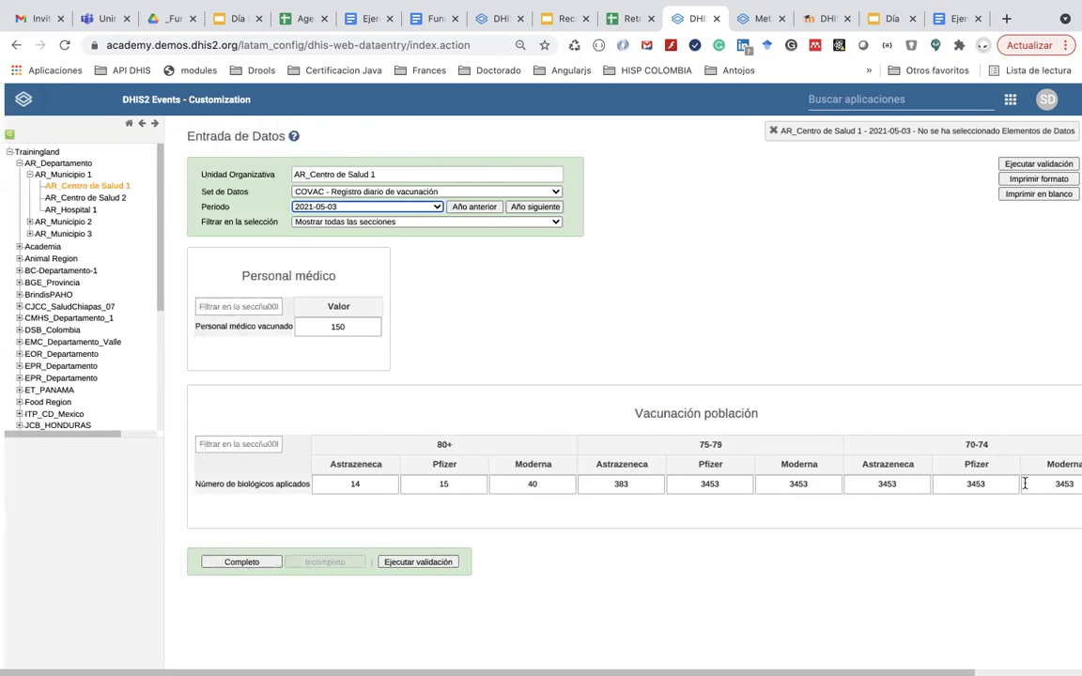
pyautogui.click(488, 224)
pyautogui.click(464, 232)
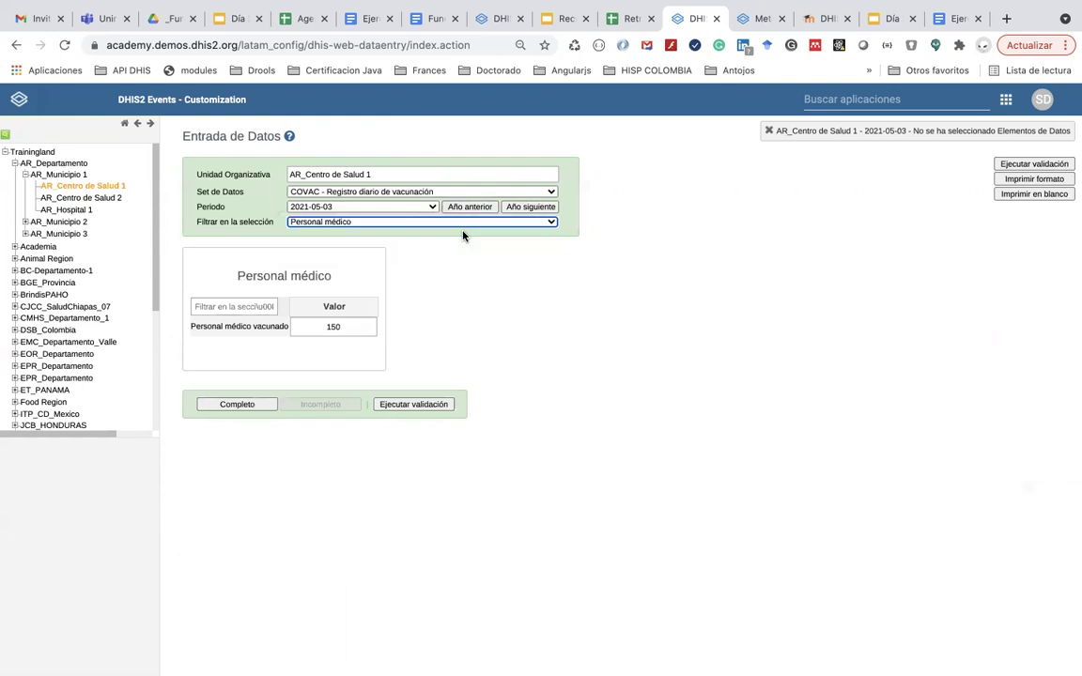
pyautogui.click(434, 222)
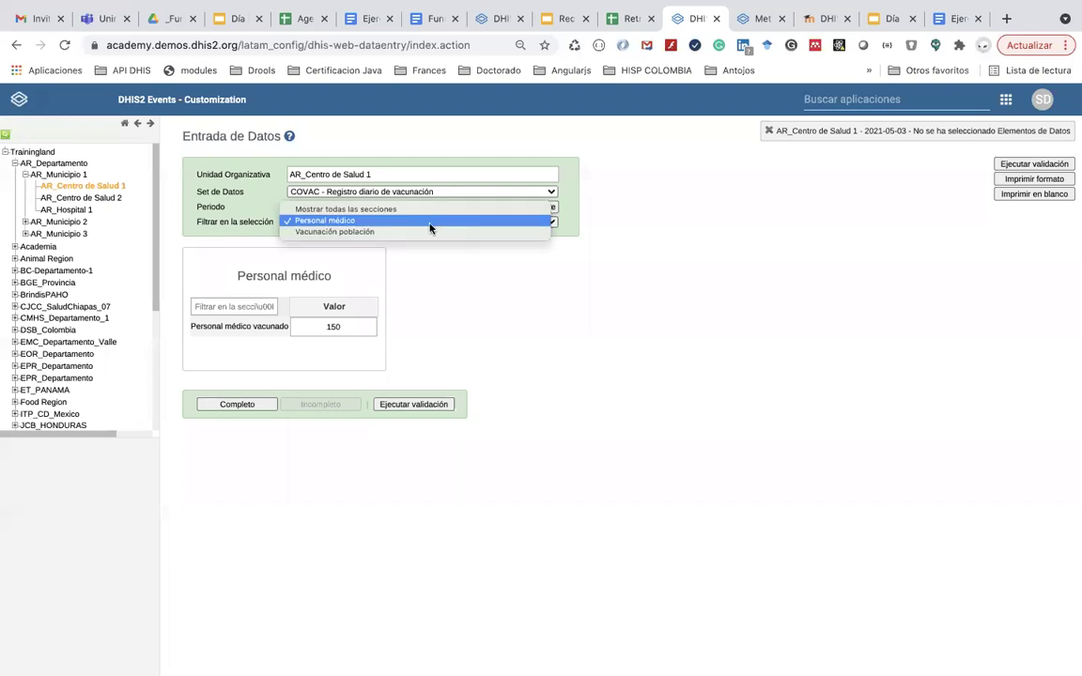
pyautogui.click(428, 232)
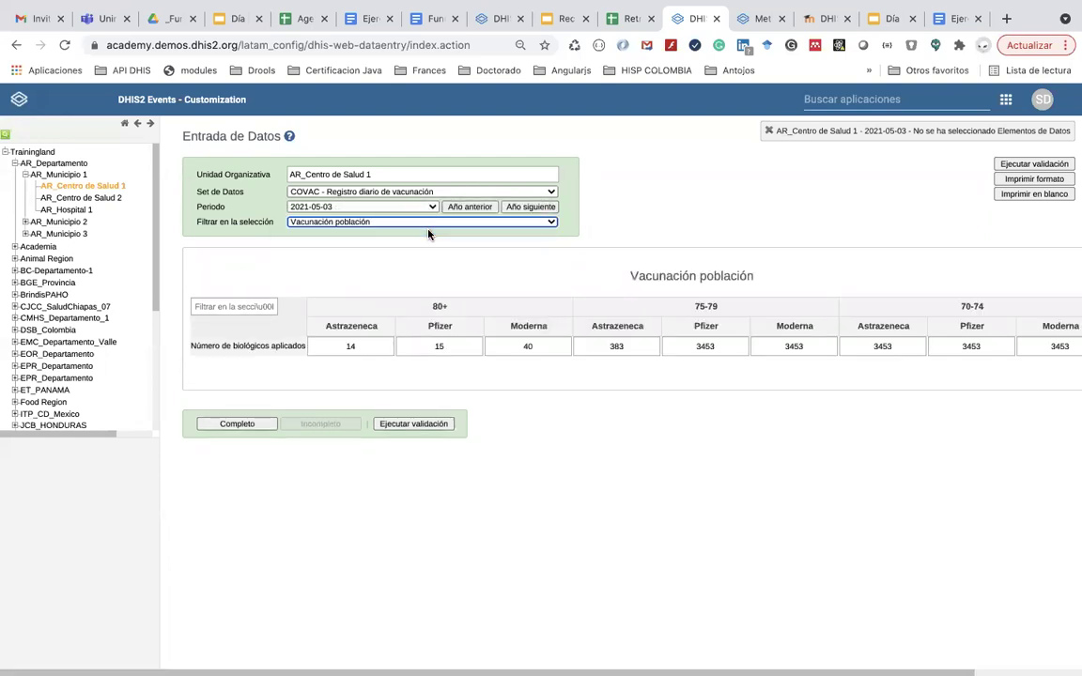
pyautogui.hscroll(3, 428, 234)
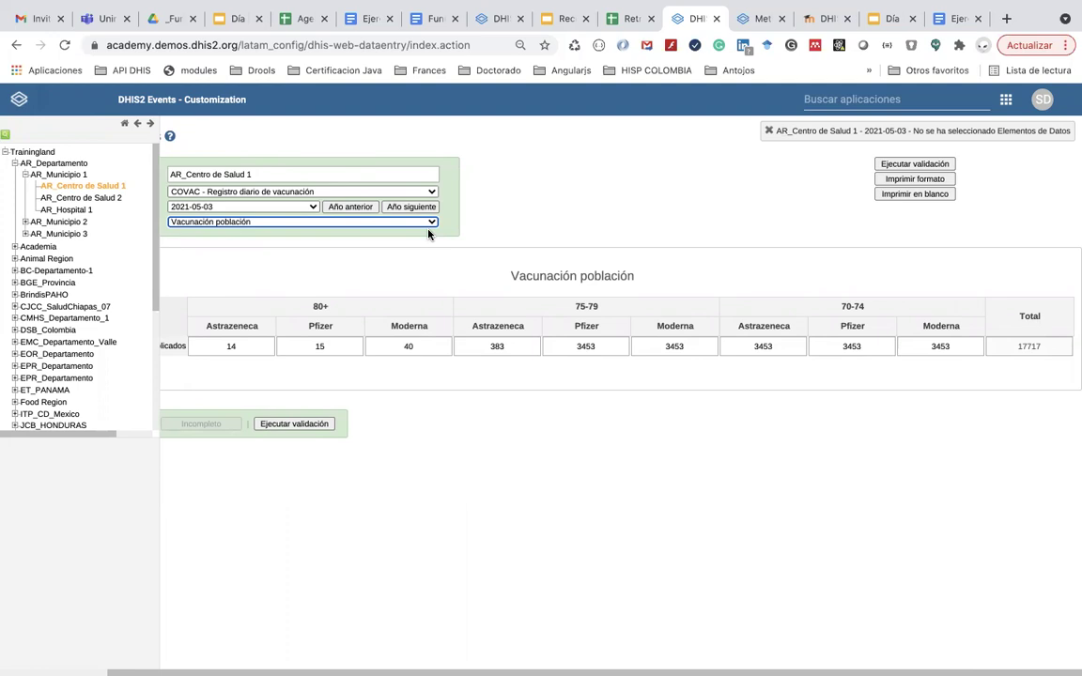
# - Alternate the section filter between Personal médico and Vacunación población, leaving the form filtered to Personal médico
pyautogui.click(428, 223)
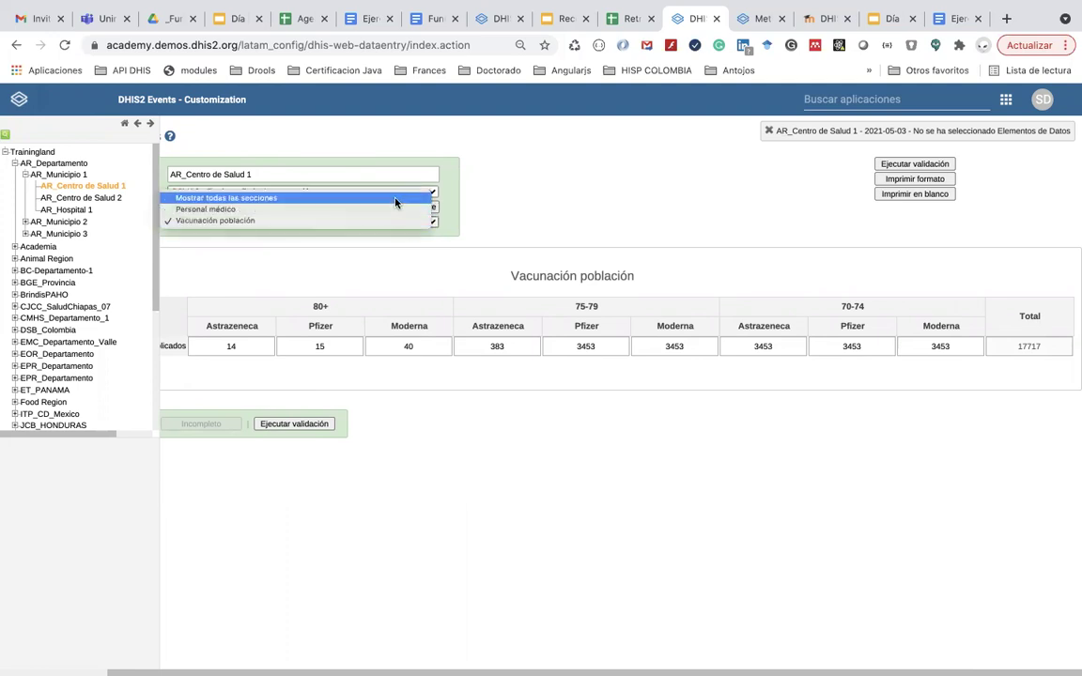
pyautogui.click(394, 210)
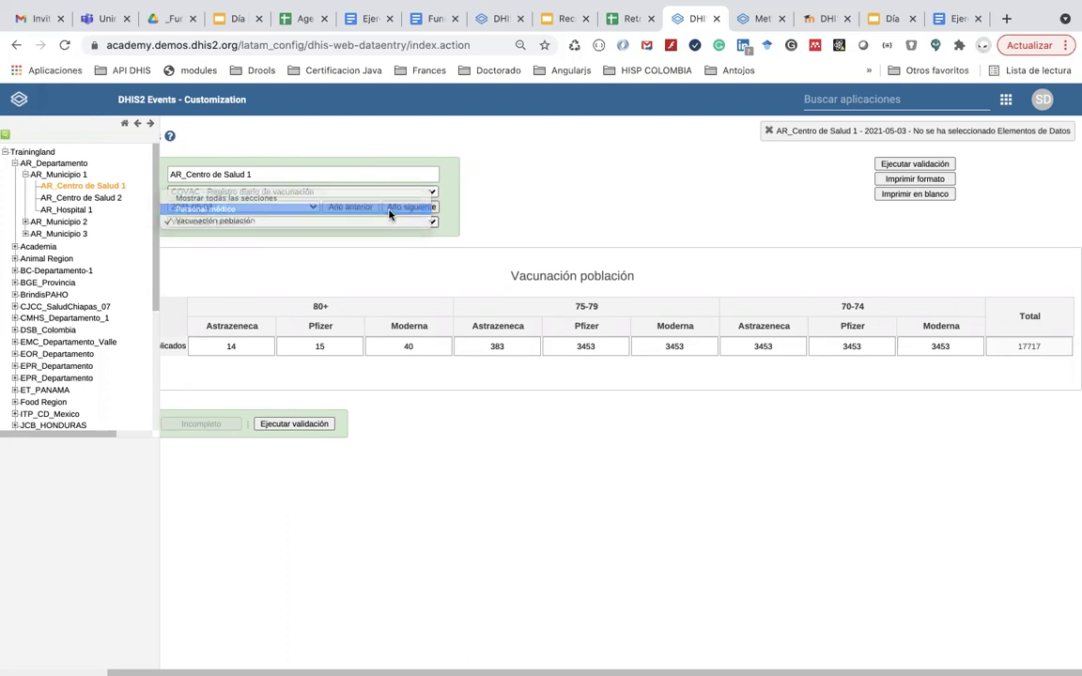
pyautogui.click(409, 223)
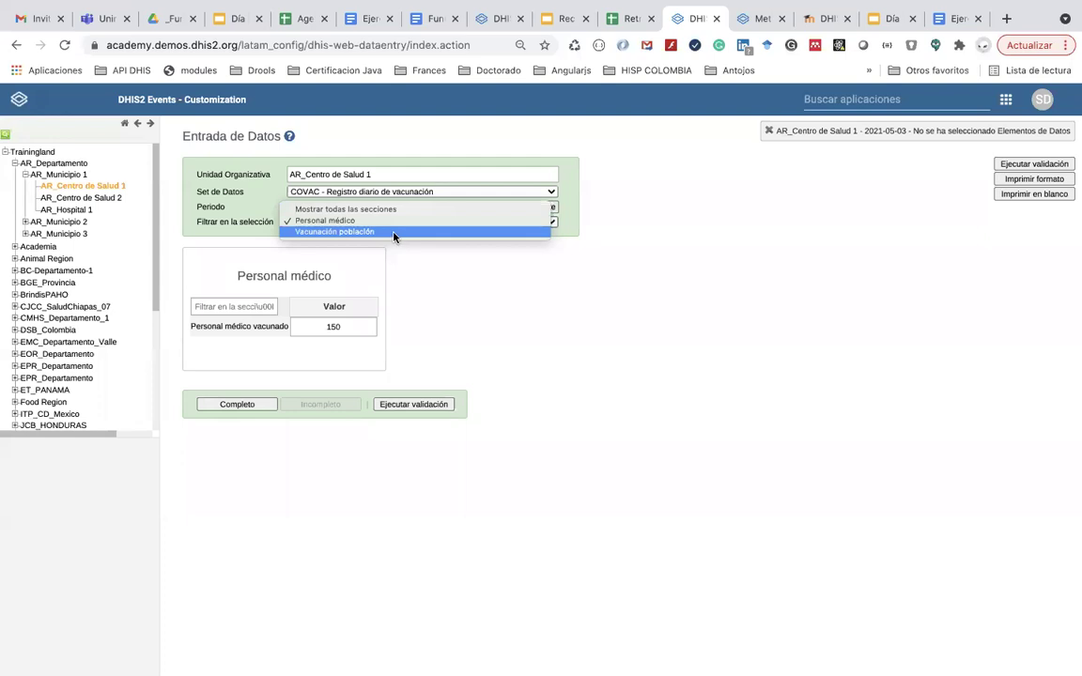
pyautogui.click(392, 230)
pyautogui.click(391, 225)
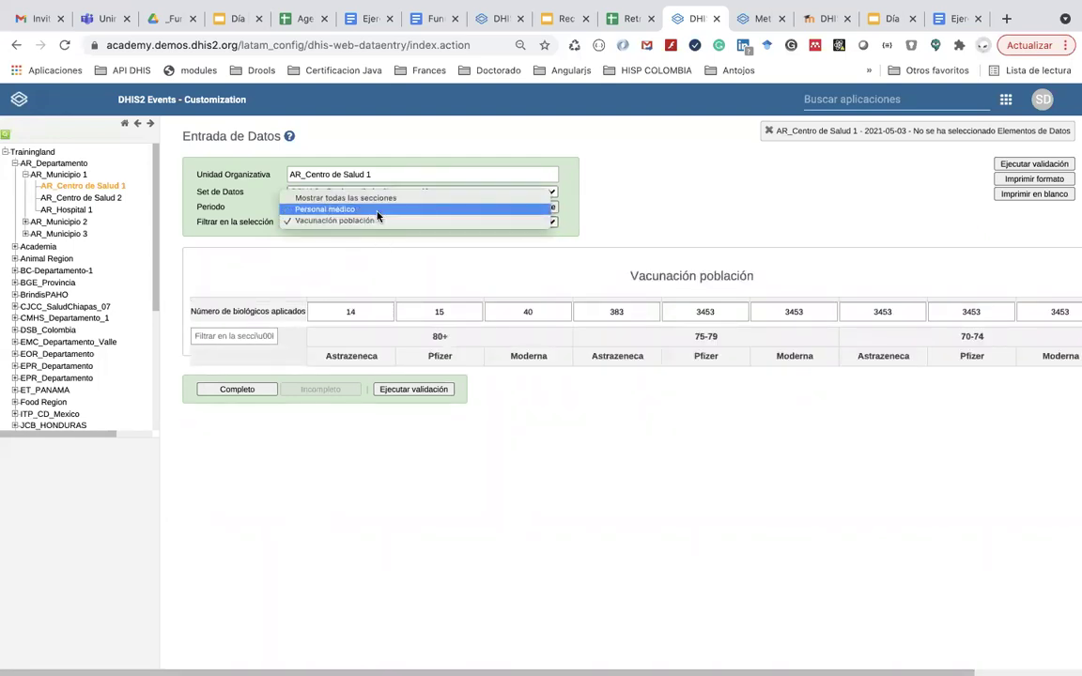
pyautogui.click(357, 210)
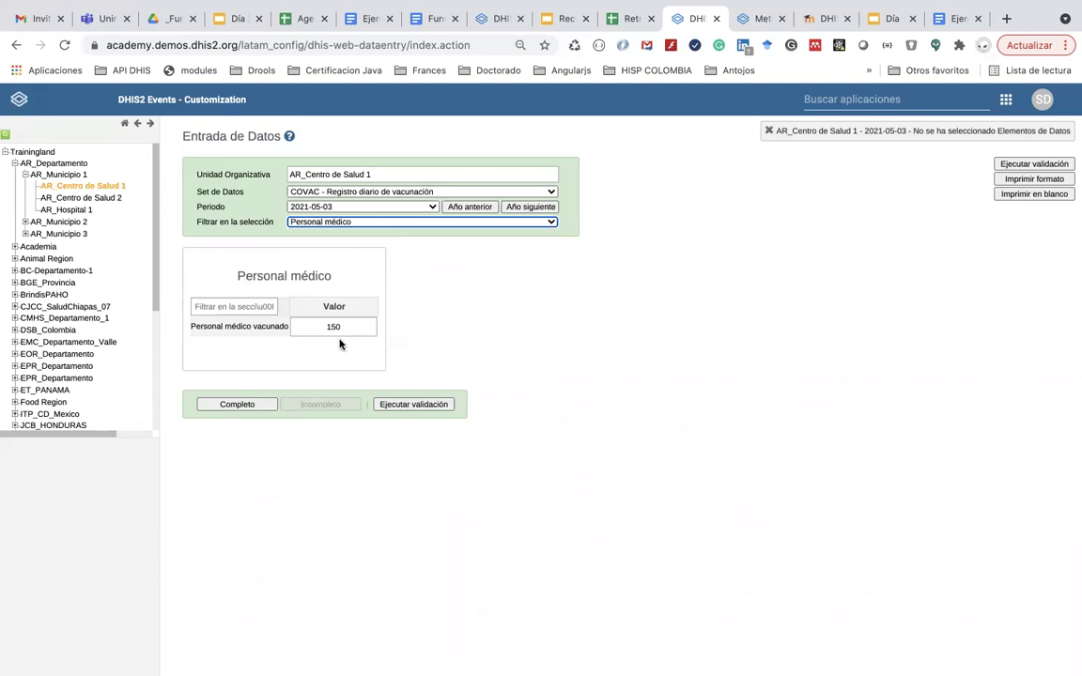
# - Find the Set de Datos maintenance list by searching for "se", and open COVAC - Registro diario de vacunación for editing
pyautogui.click(1006, 99)
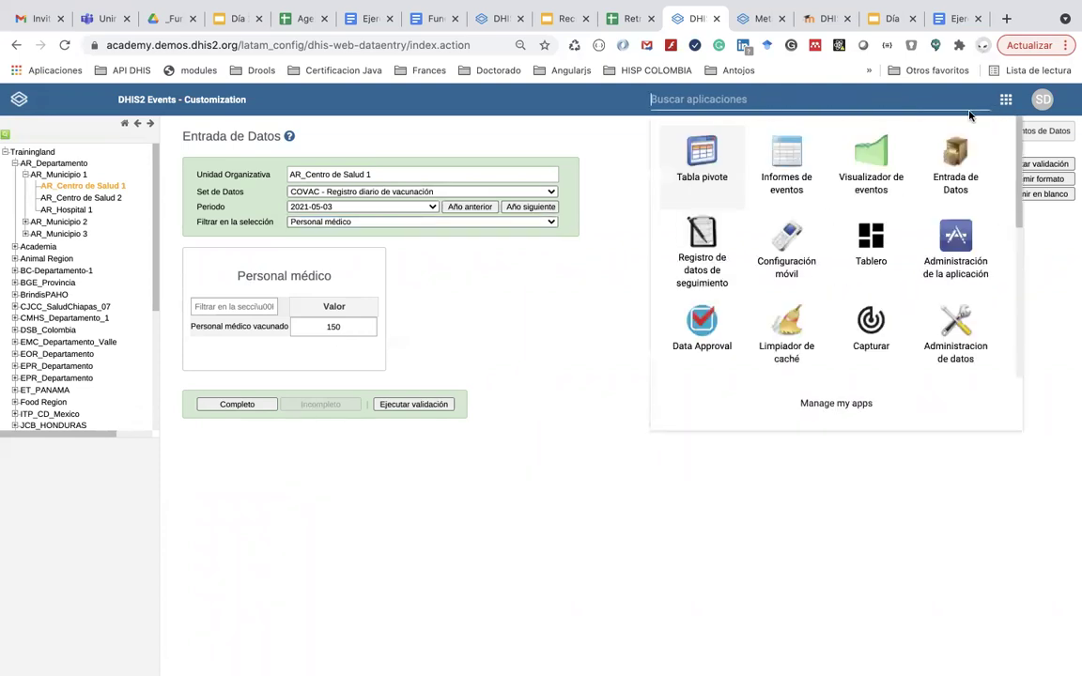
pyautogui.write('se')
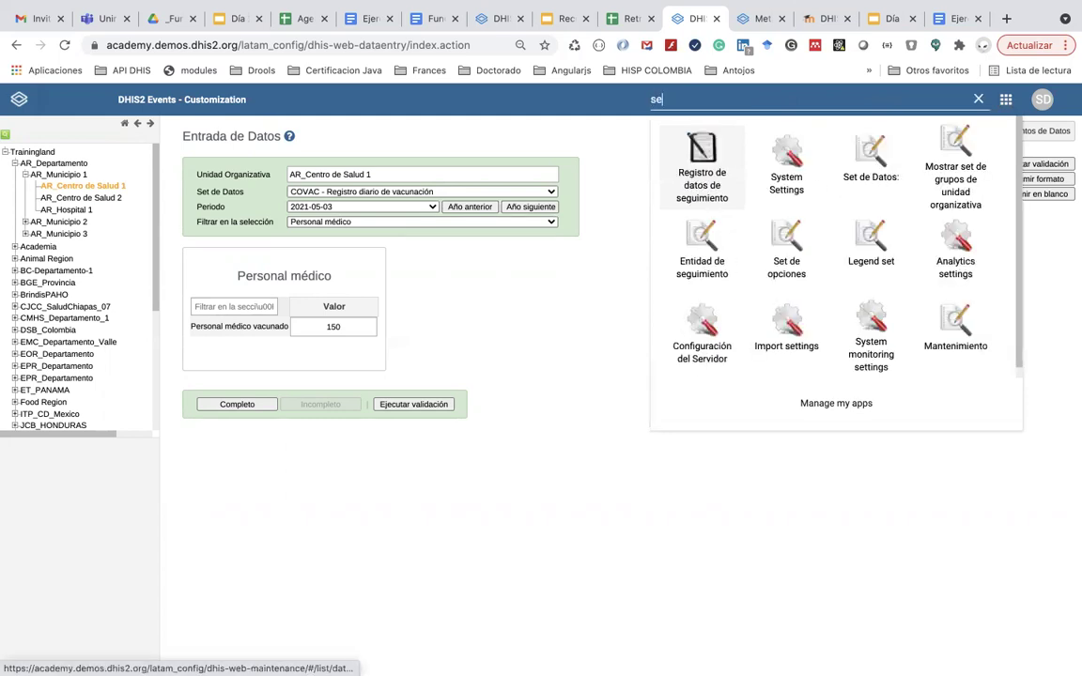
pyautogui.click(887, 160)
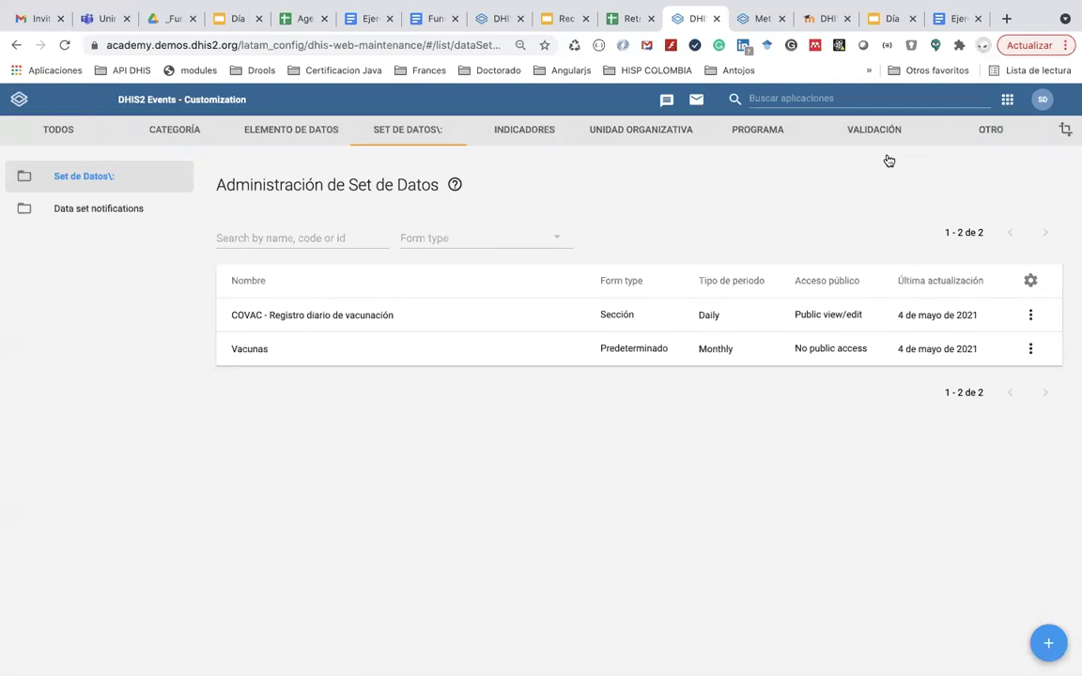
pyautogui.click(321, 316)
# - Remove the data element COVAC - Población personal médico from the data set's selected elements and save the data set
pyautogui.scroll(-5, 314, 478)
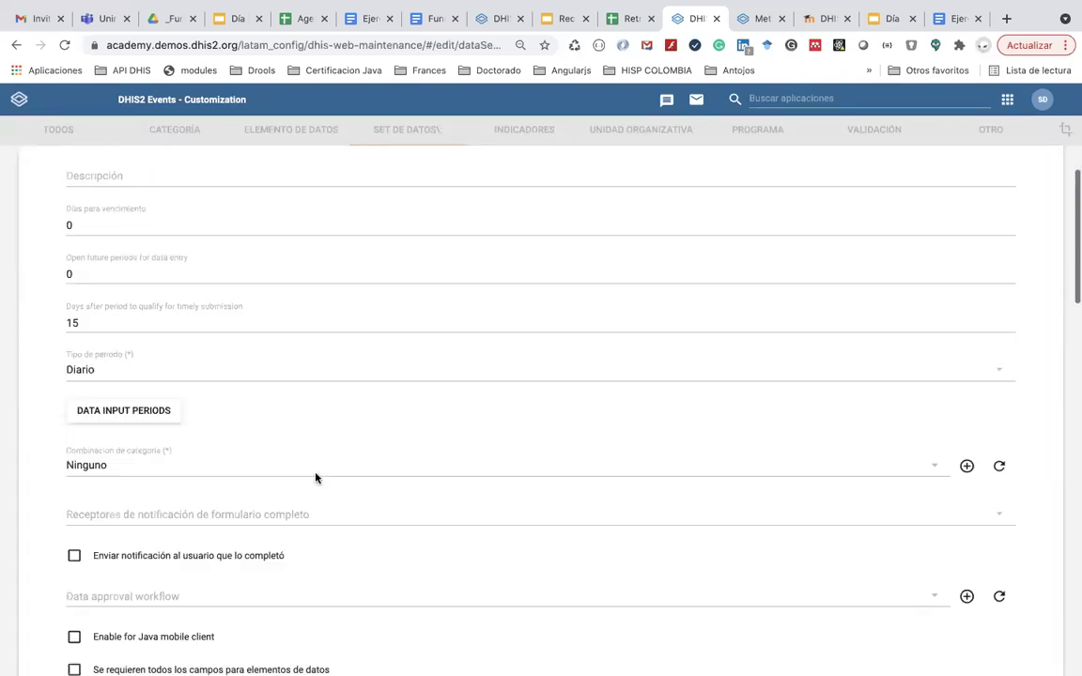
pyautogui.scroll(-7, 315, 479)
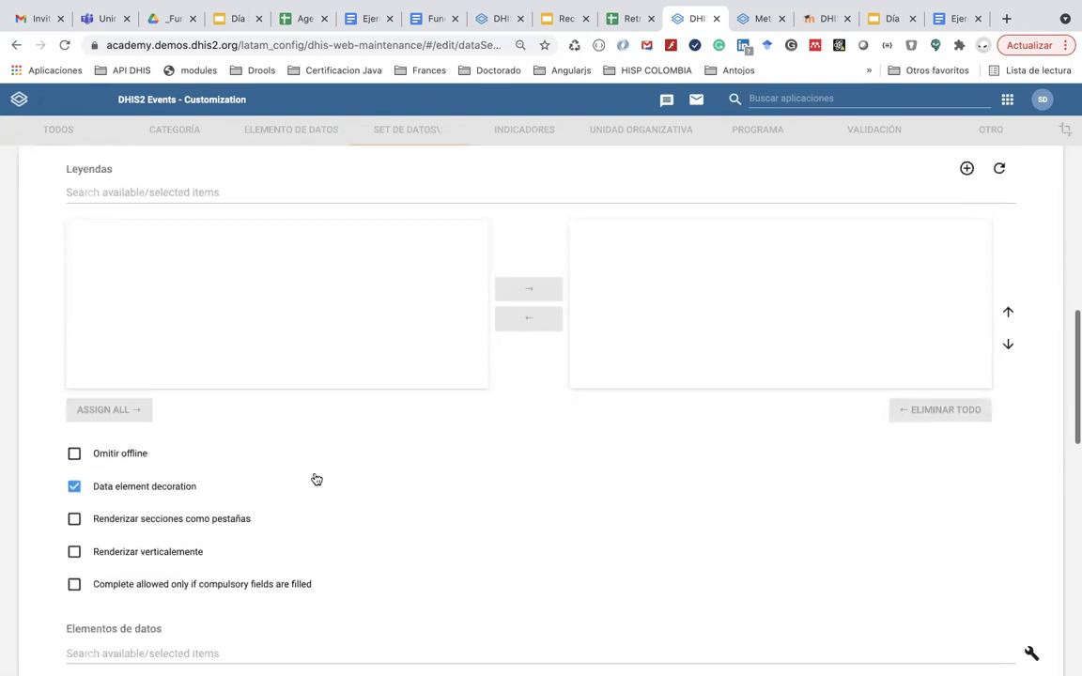
pyautogui.scroll(-6, 316, 477)
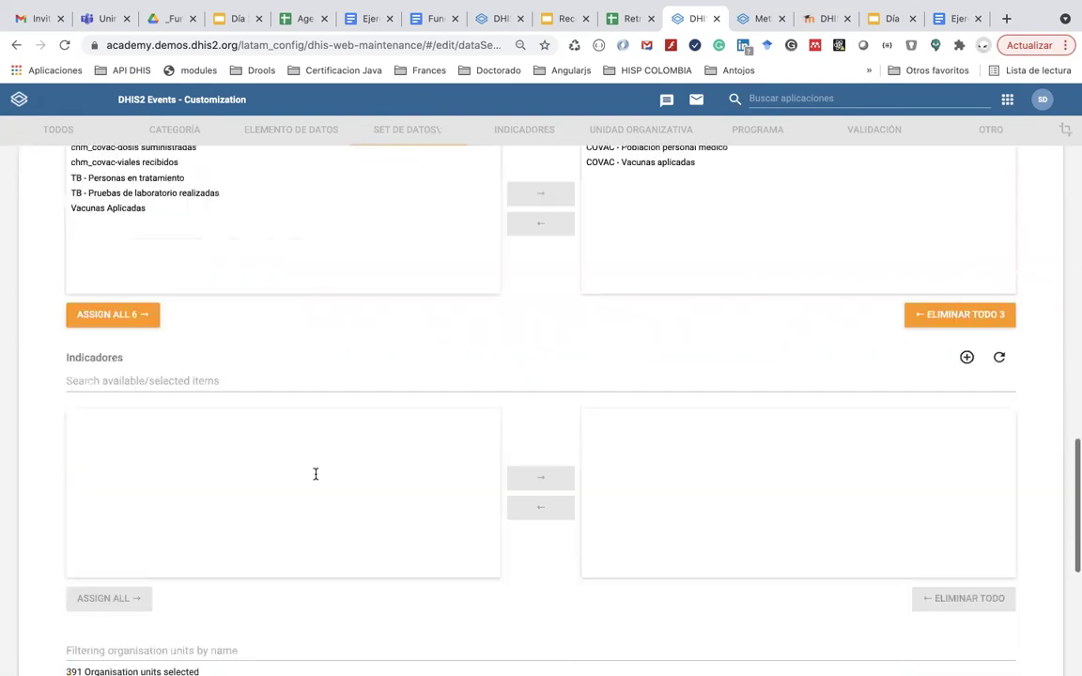
pyautogui.scroll(3, 316, 477)
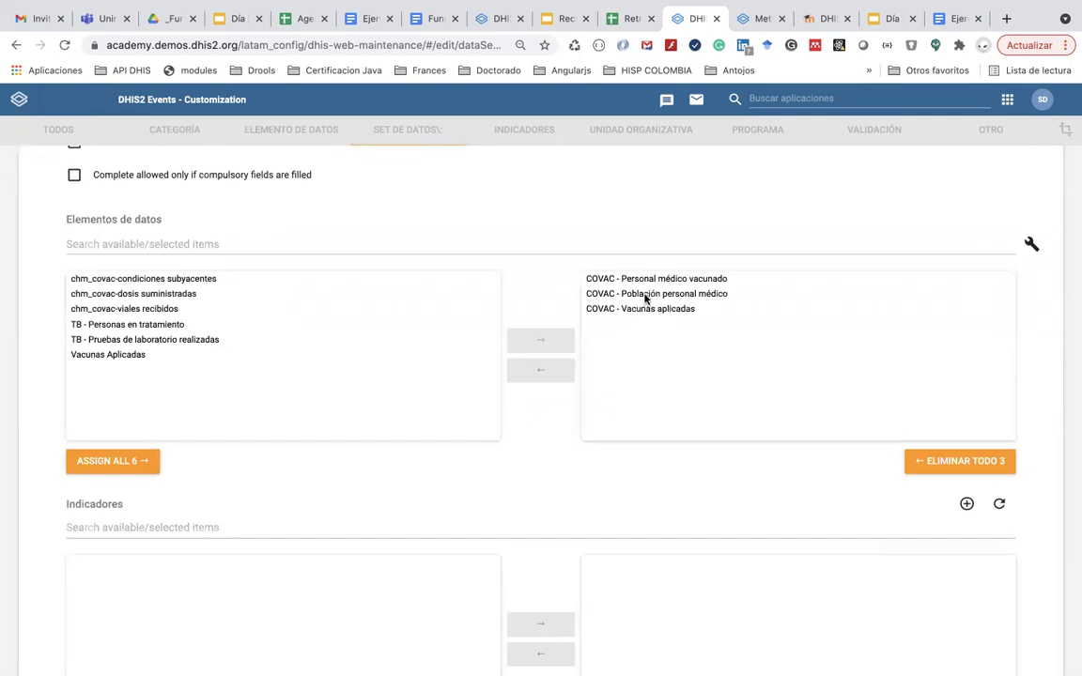
pyautogui.doubleClick(645, 295)
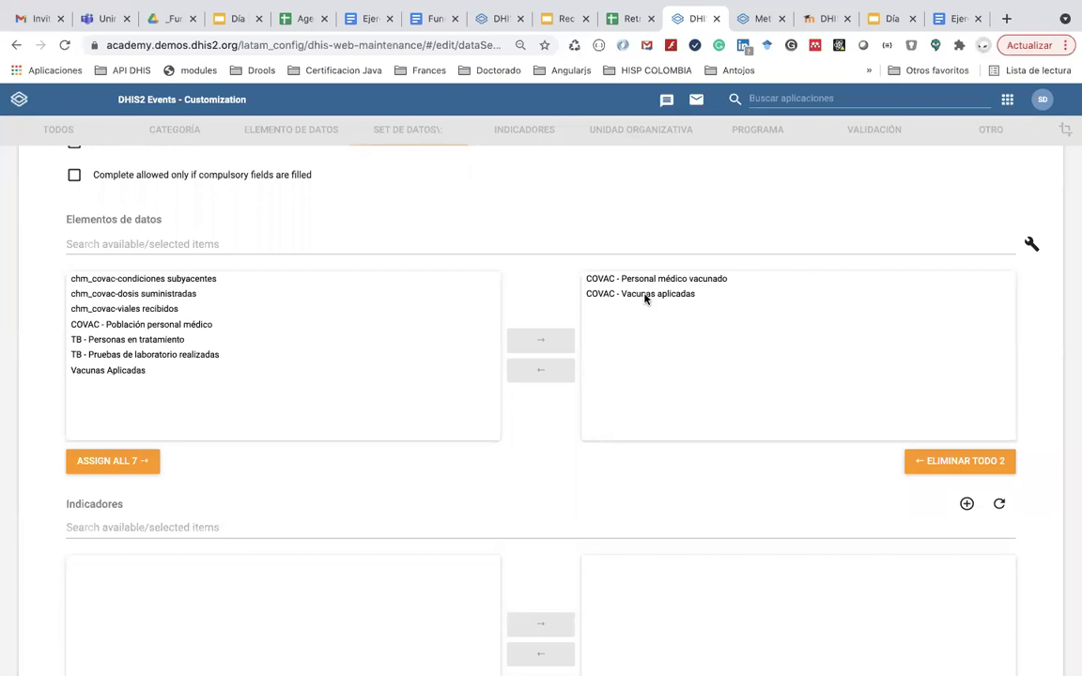
pyautogui.scroll(-6, 449, 420)
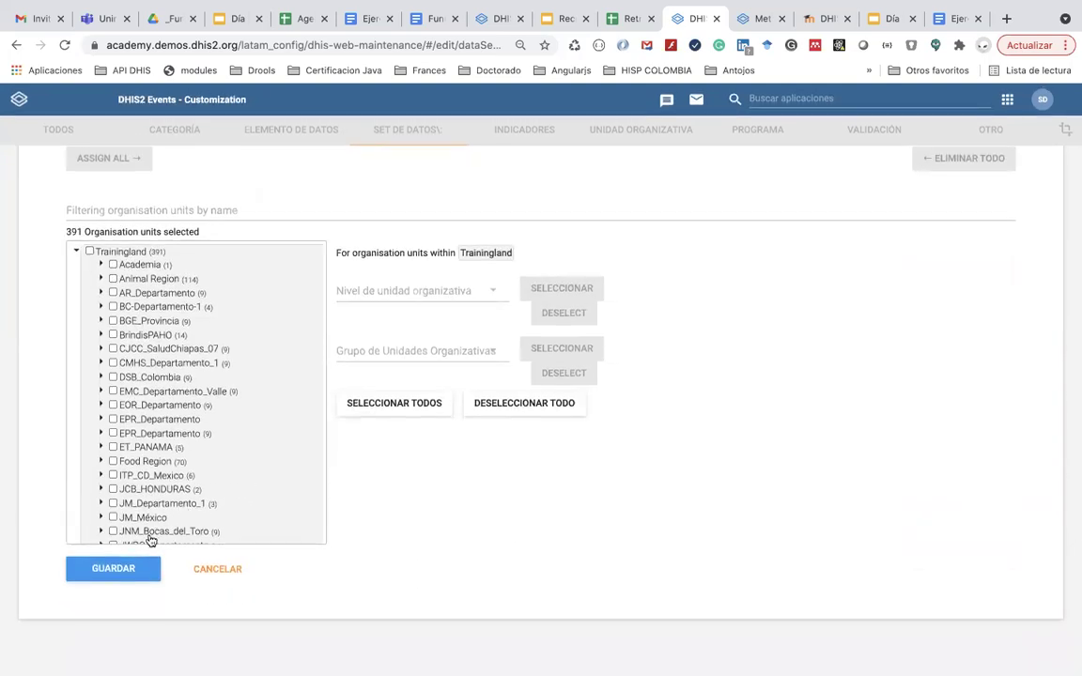
pyautogui.click(135, 566)
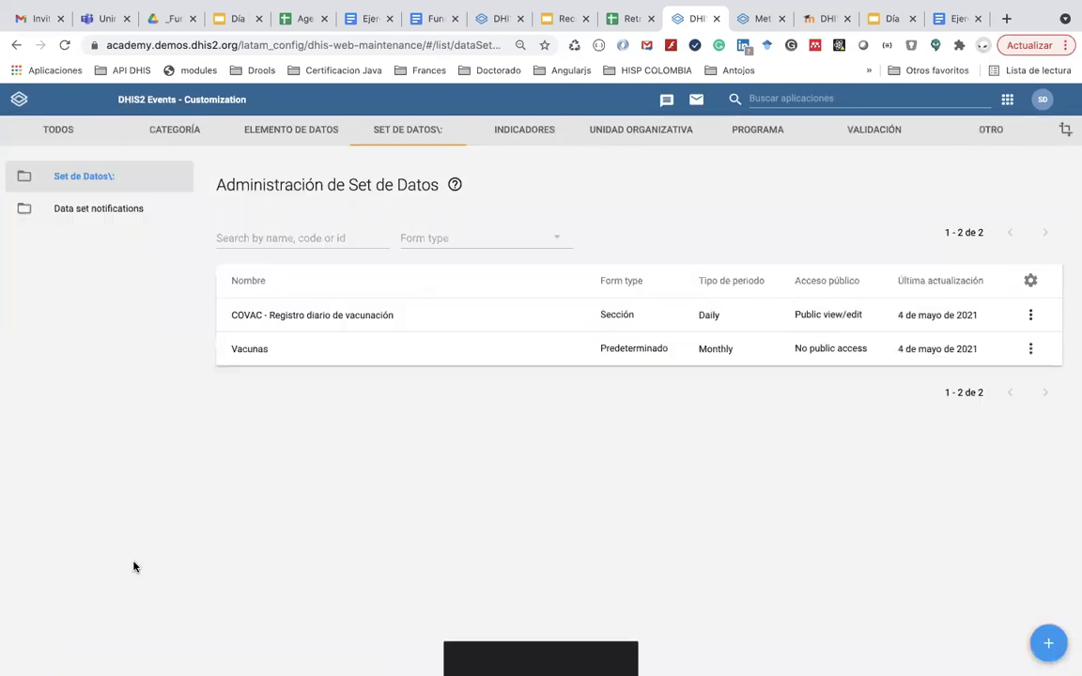
# - Return to Entrada de Datos and review the COVAC daily vaccination form of AR_Centro de Salud 1 for period 2021-05-03
pyautogui.click(1007, 99)
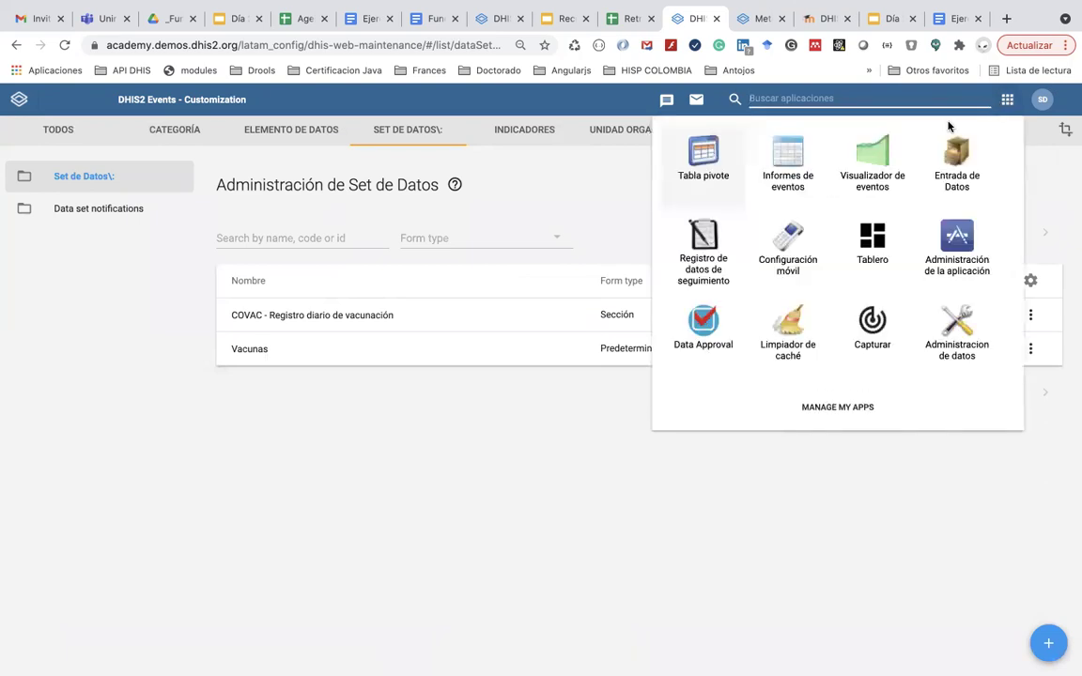
pyautogui.click(960, 158)
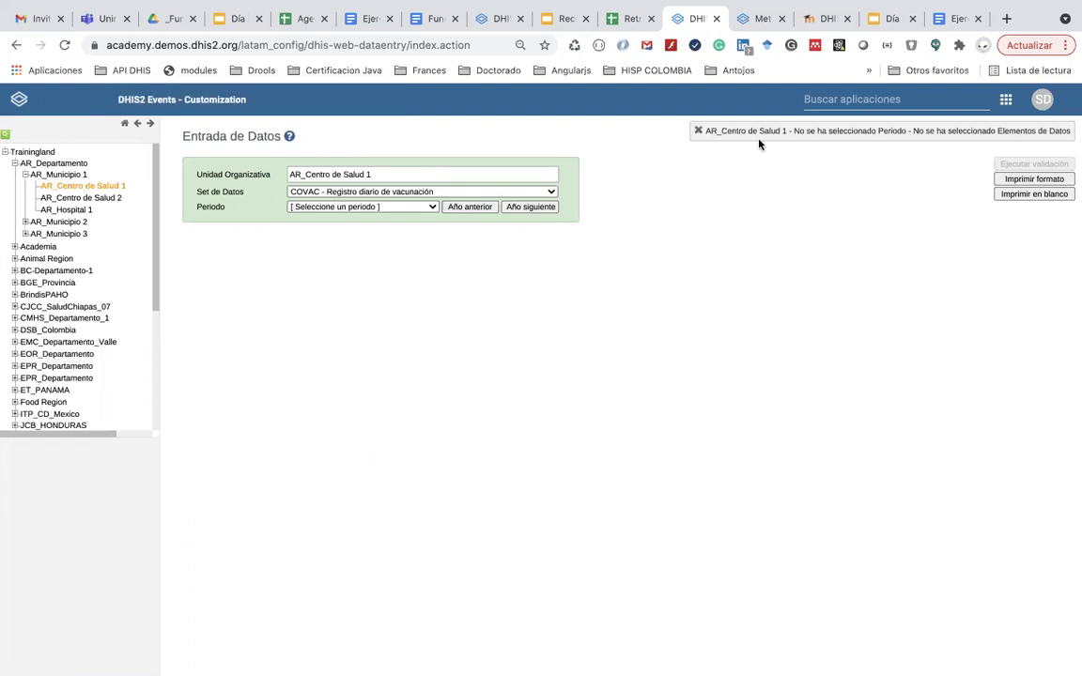
pyautogui.click(475, 192)
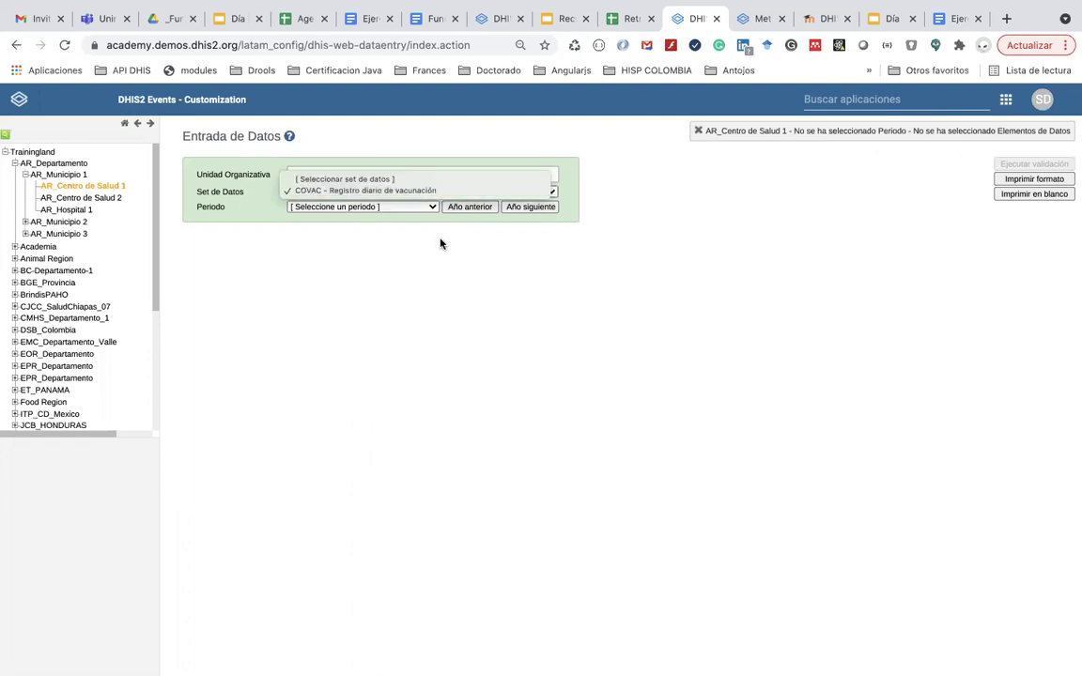
pyautogui.click(475, 192)
pyautogui.click(420, 208)
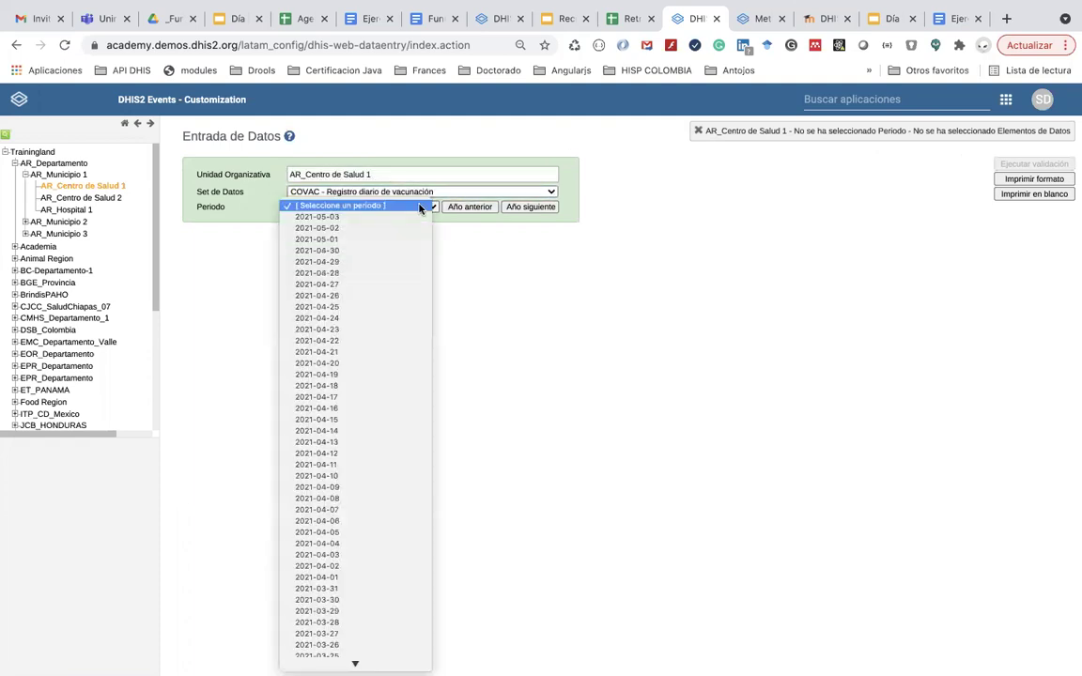
pyautogui.click(420, 207)
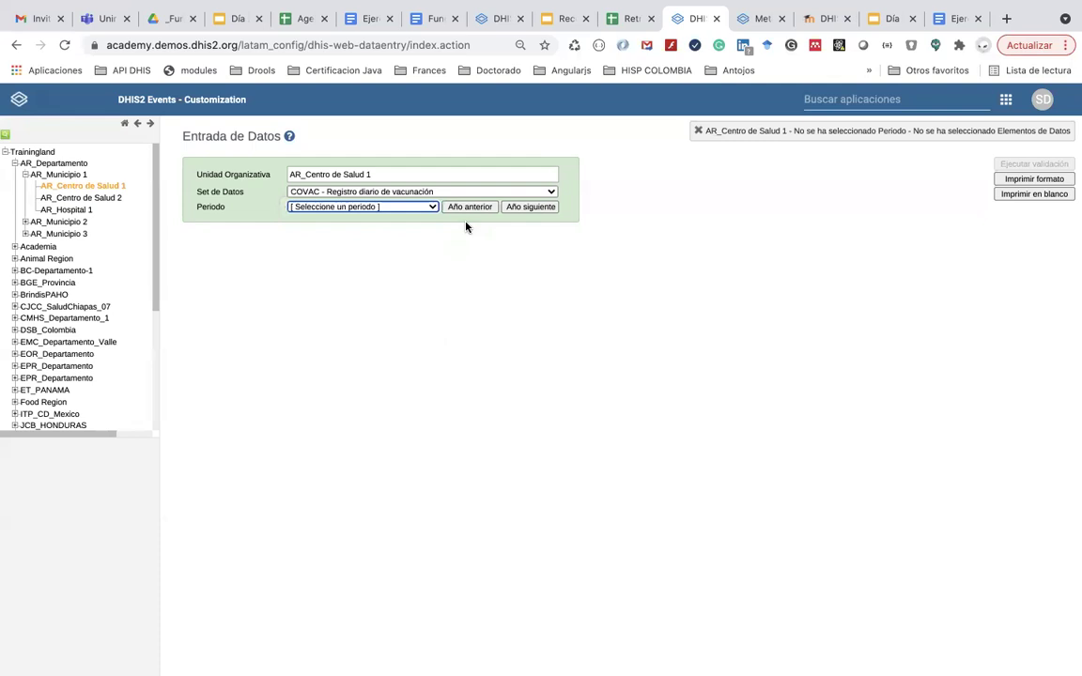
pyautogui.click(403, 207)
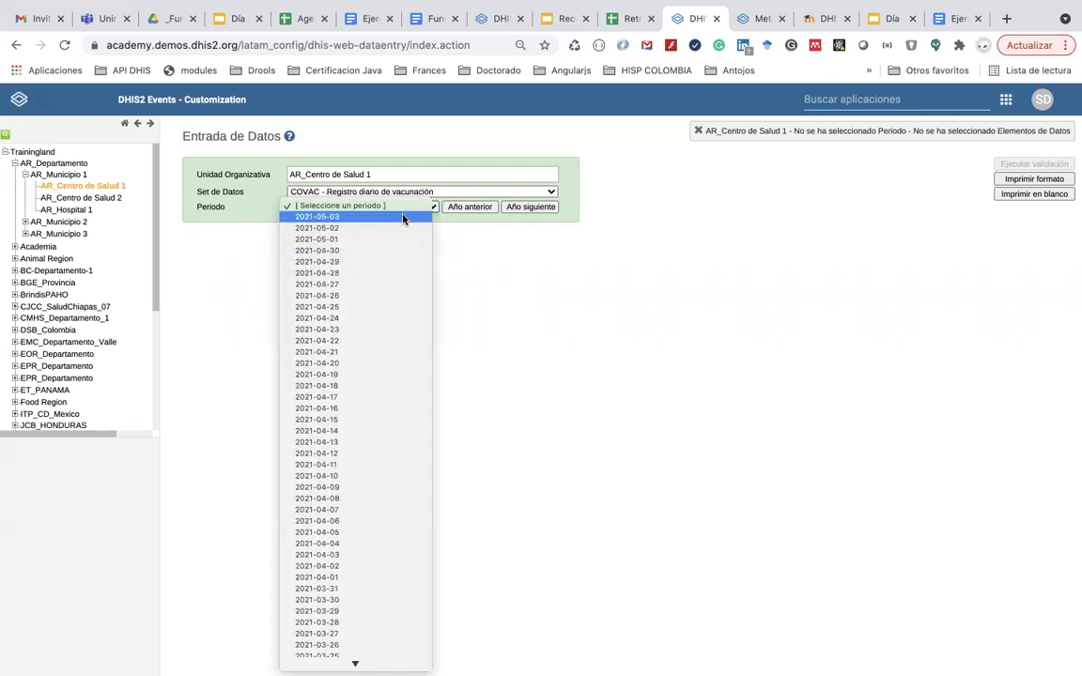
pyautogui.click(404, 217)
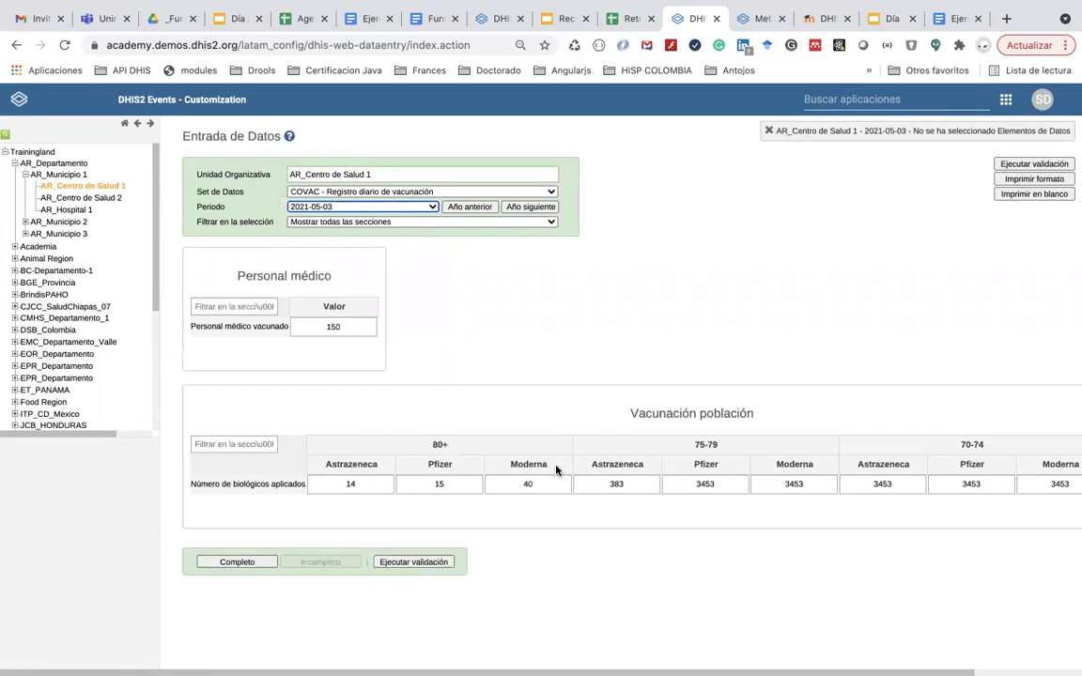
pyautogui.hscroll(3, 558, 470)
pyautogui.hscroll(-3, 558, 450)
pyautogui.click(580, 338)
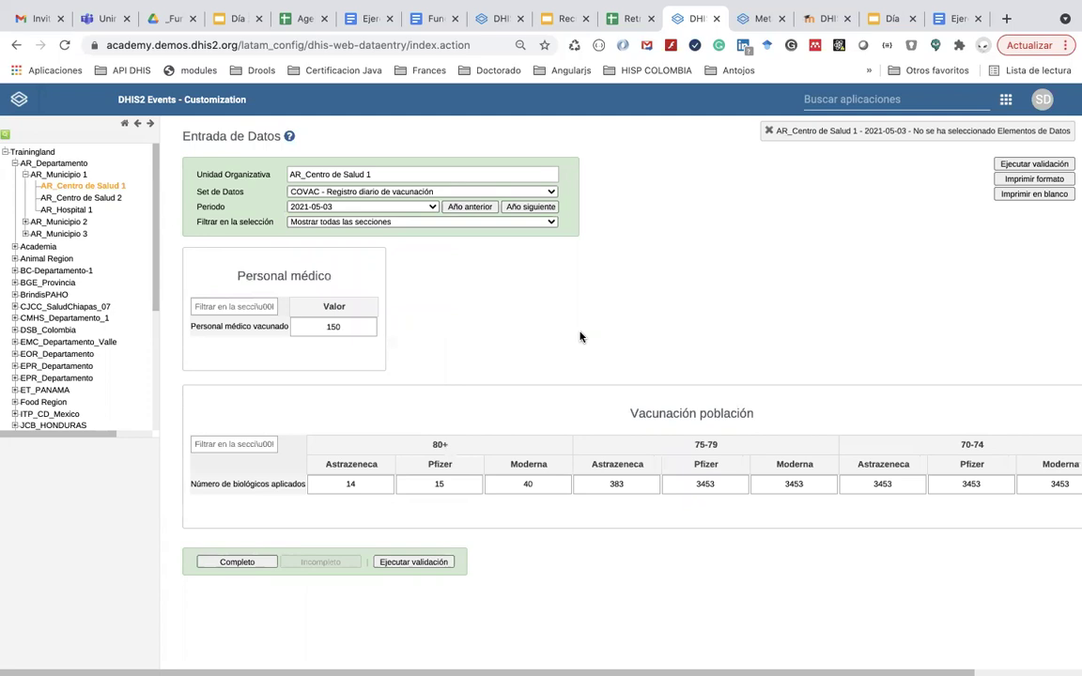
pyautogui.press('super+Tab')
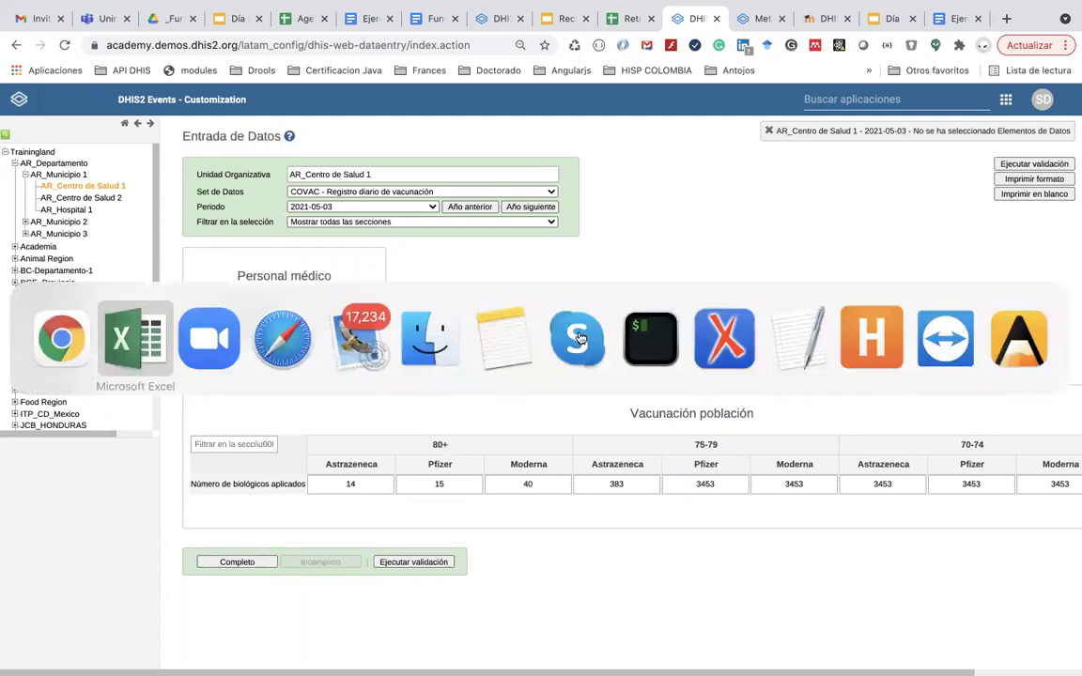
pyautogui.press('super+shift+Tab')
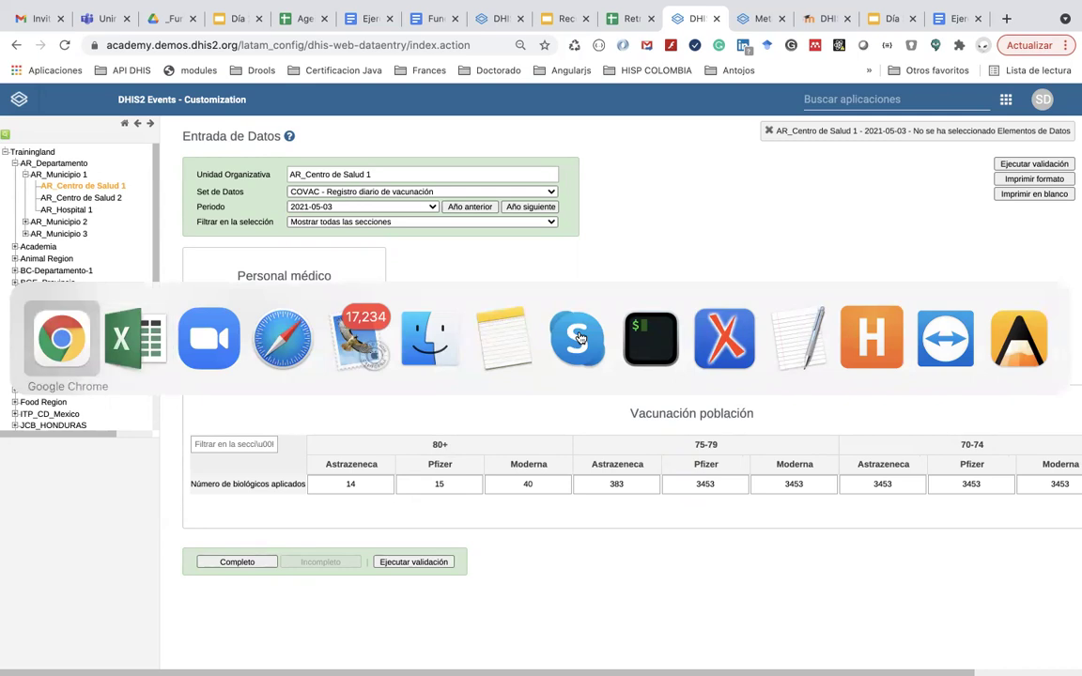
pyautogui.press('super+Tab')
pyautogui.press('super+Tab')
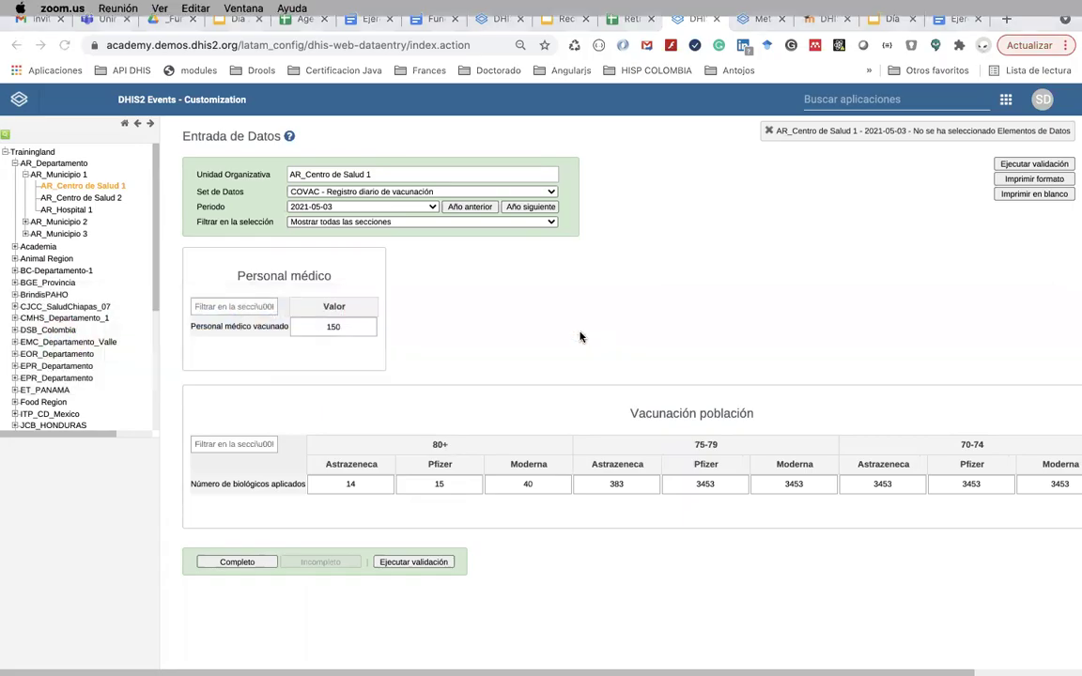
pyautogui.press('super+Tab')
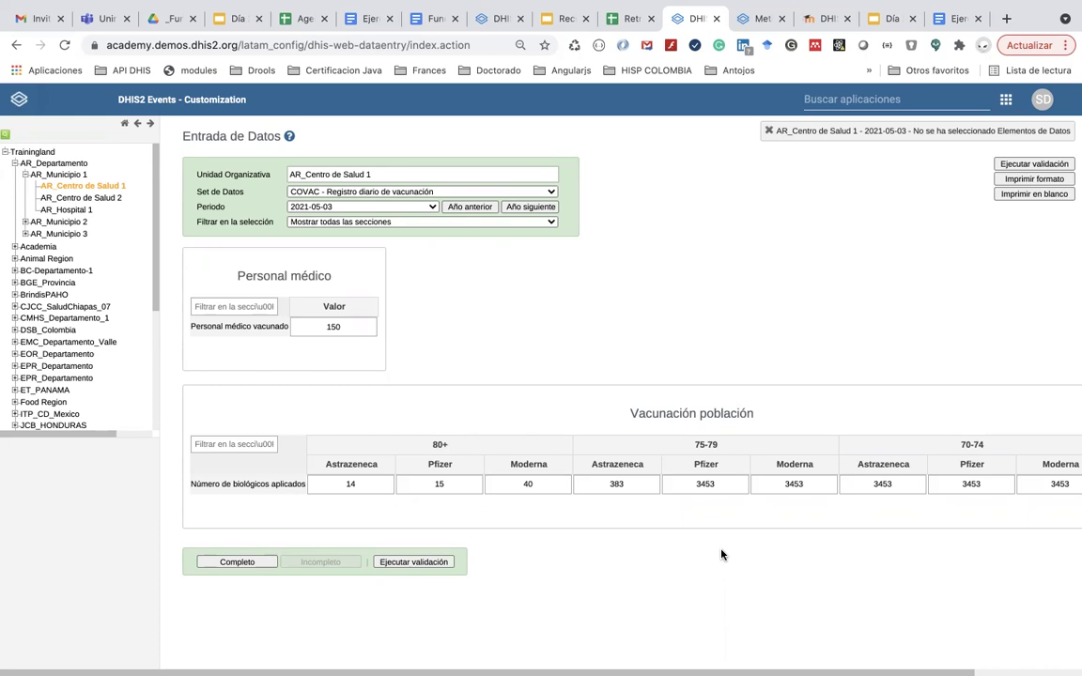
# - Switch to the DHIS 2 Academy Server and open Recursos disponibles from the DHIS2 de Fundamentos course
pyautogui.click(823, 19)
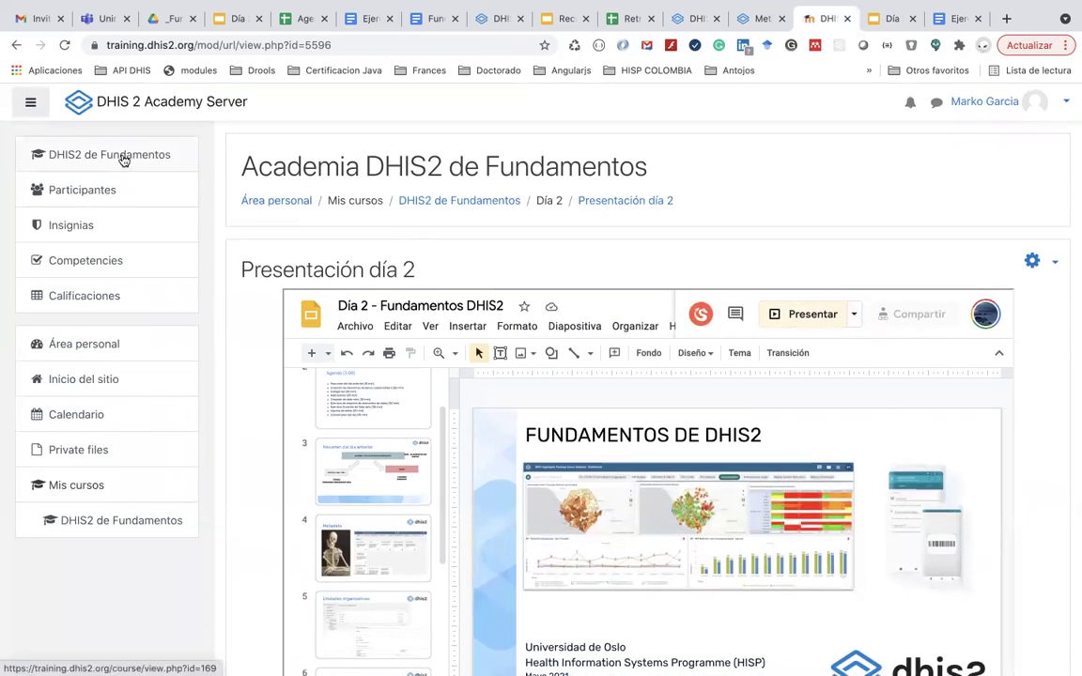
pyautogui.click(123, 160)
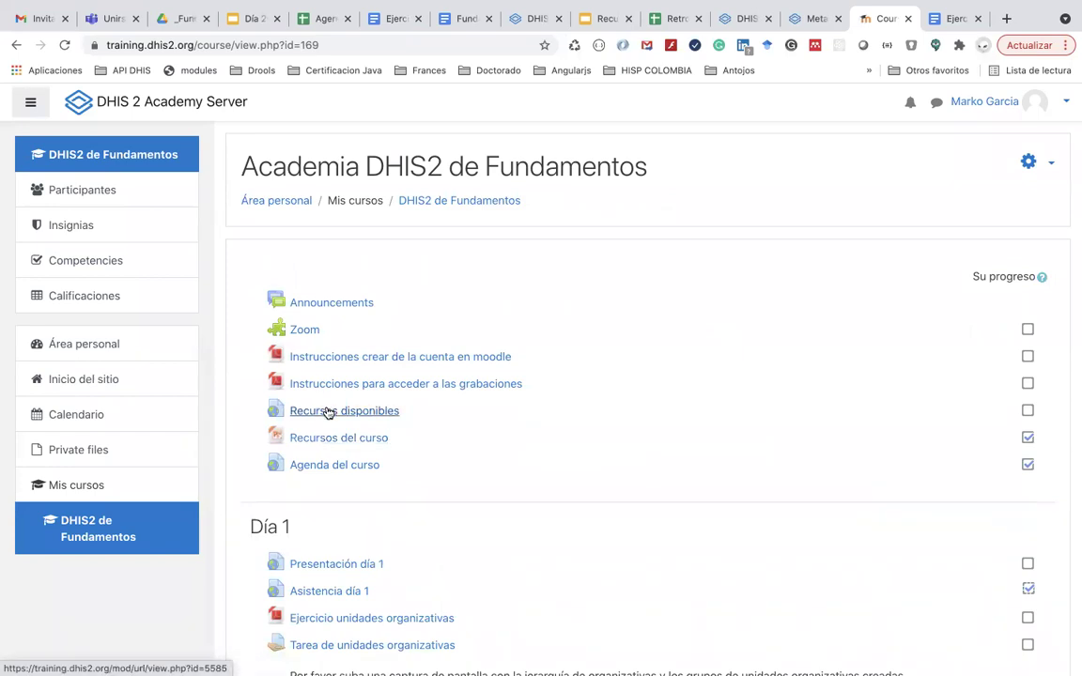
pyautogui.click(328, 413)
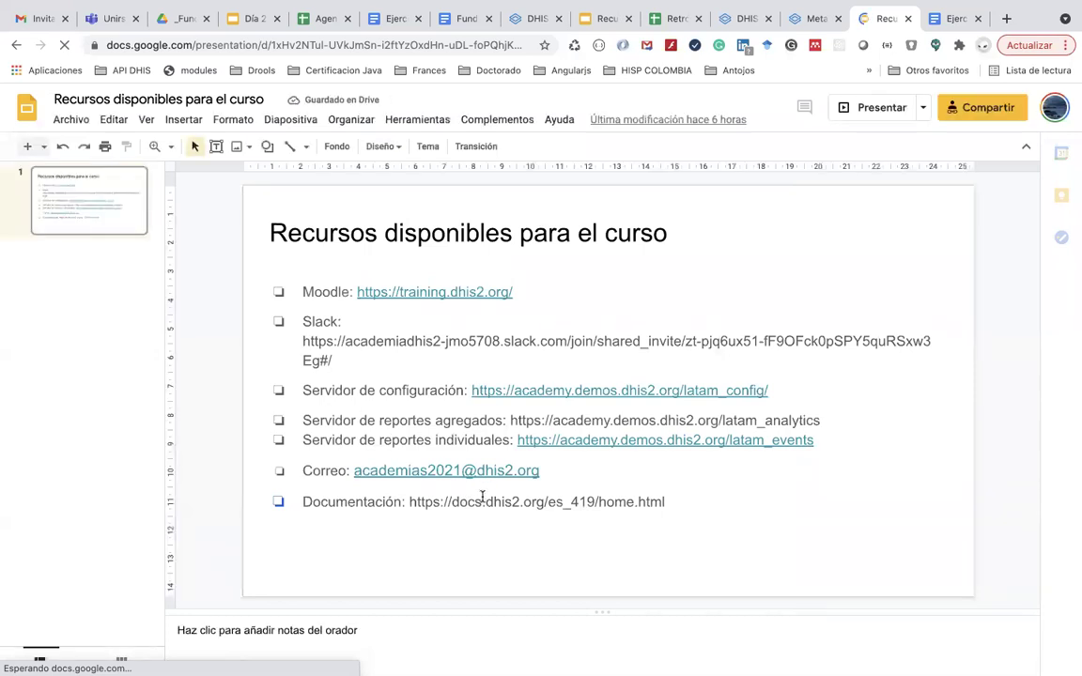
# - Copy the documentation address from the course resources slide and open docs.dhis2.org/es_419/home.html in a new browser tab
pyautogui.click(482, 501)
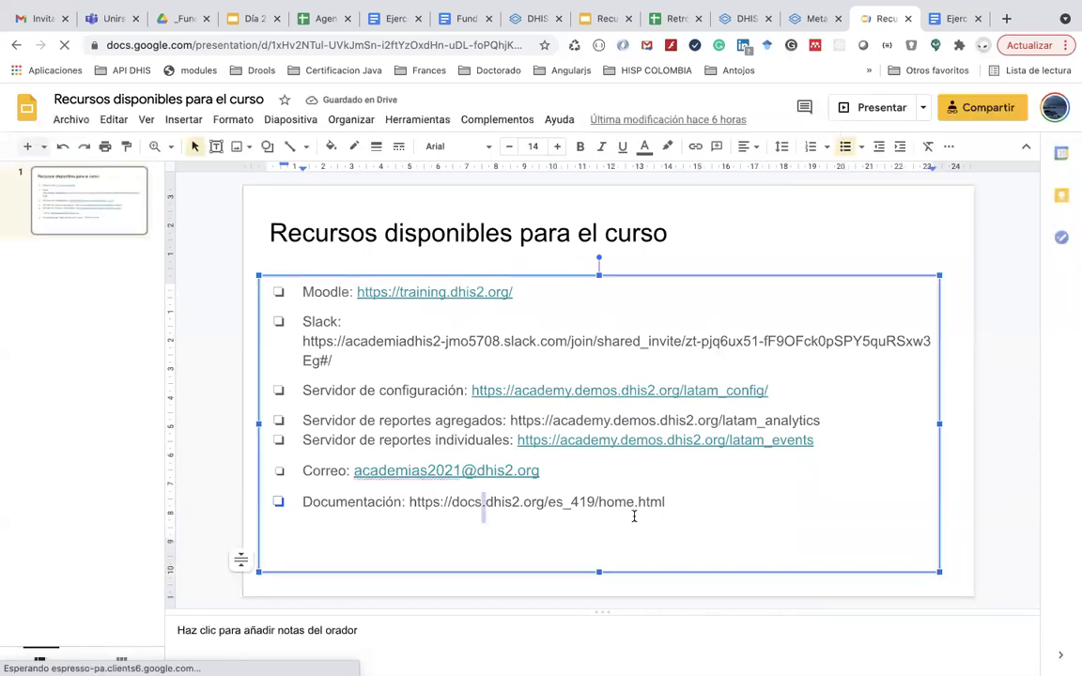
pyautogui.moveTo(665, 502); pyautogui.dragTo(403, 501)
pyautogui.hotkey('ctrl', 'c')
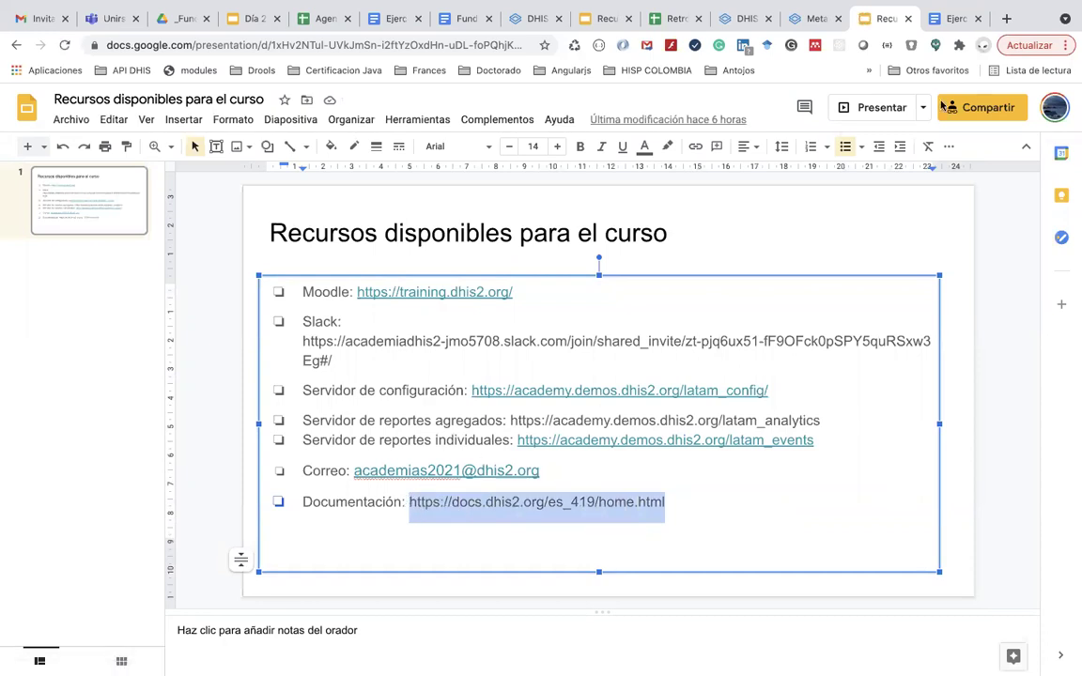
pyautogui.hotkey('ctrl', 't')
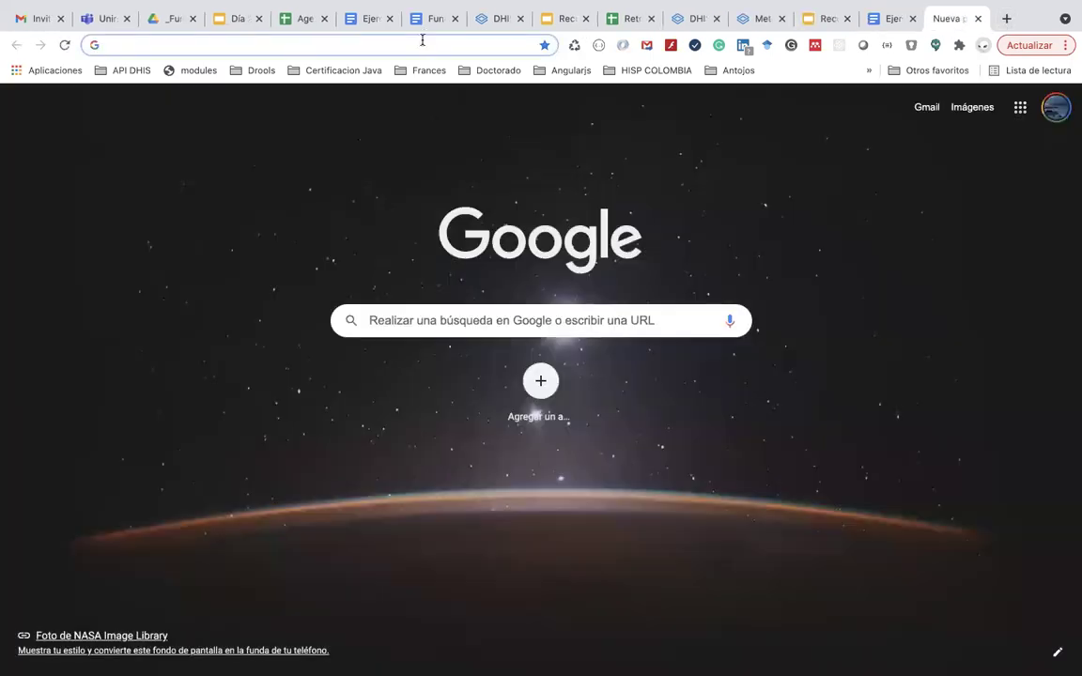
pyautogui.hotkey('ctrl', 'v')
pyautogui.press('Return')
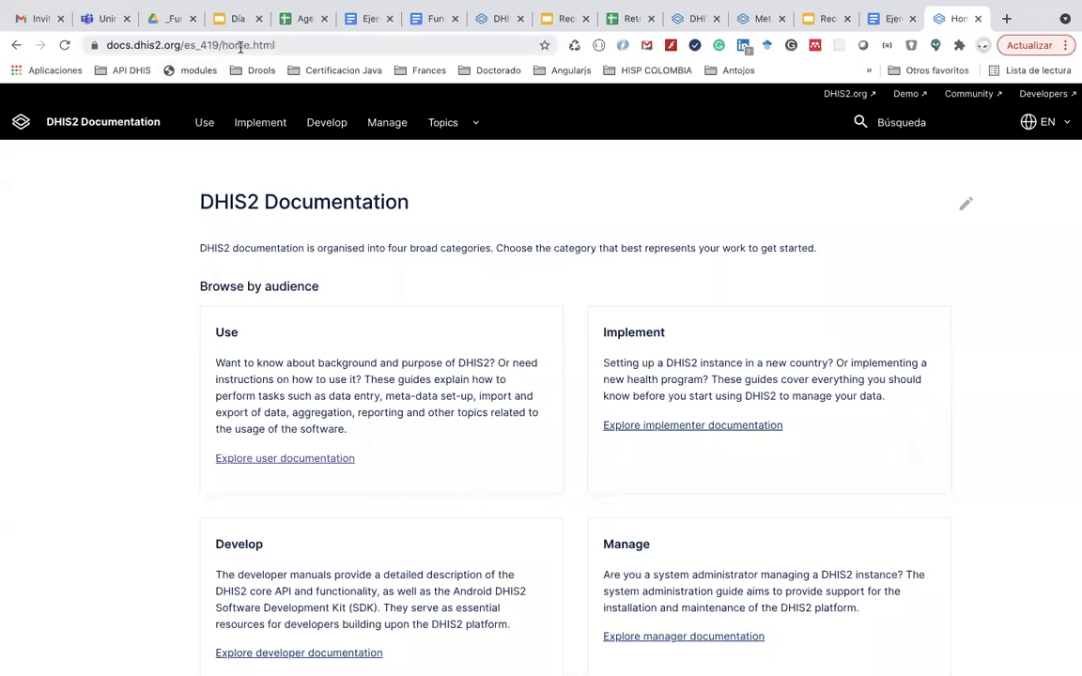
# - Return from the documentation page to the blank page and go to the dhis2.org website
pyautogui.click(14, 44)
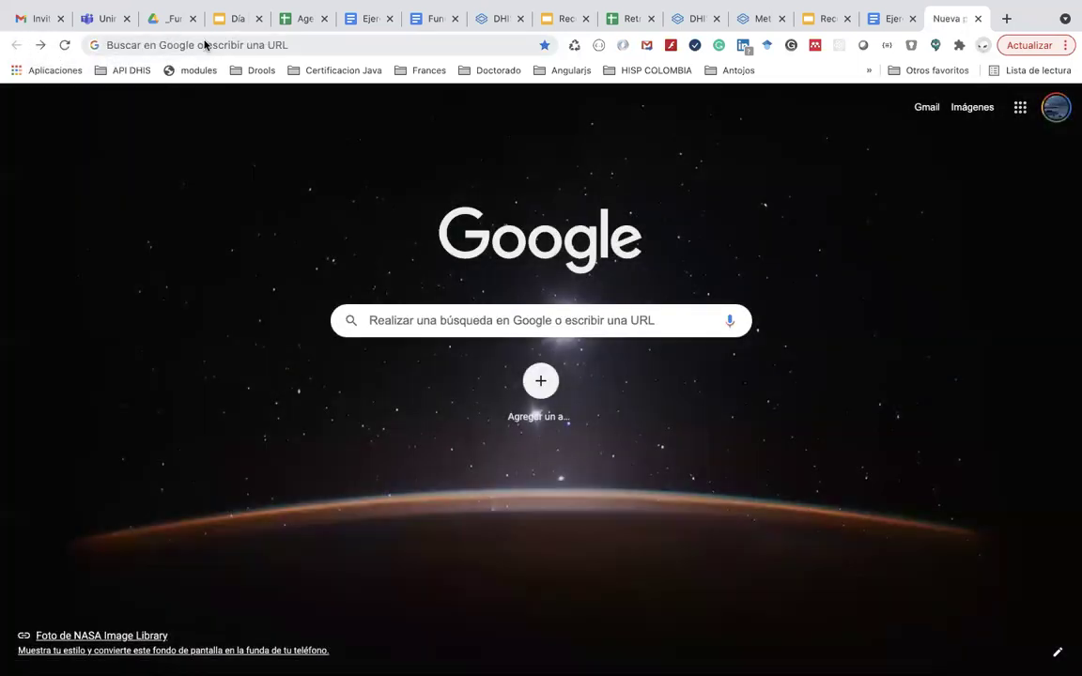
pyautogui.click(203, 44)
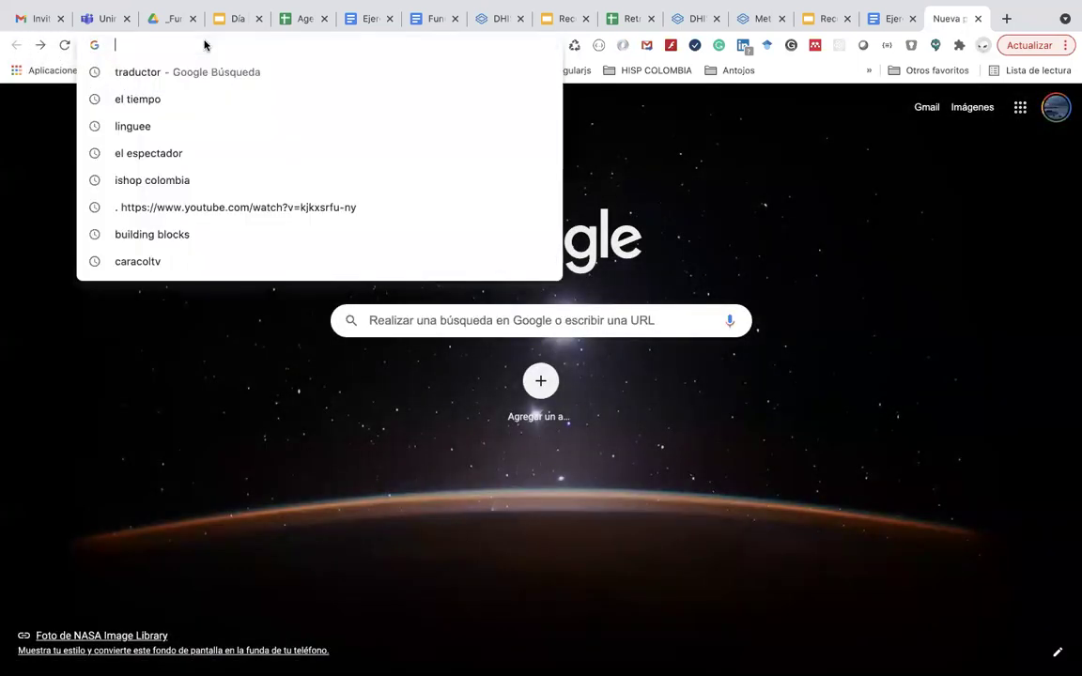
pyautogui.write('dhis')
pyautogui.press('Return')
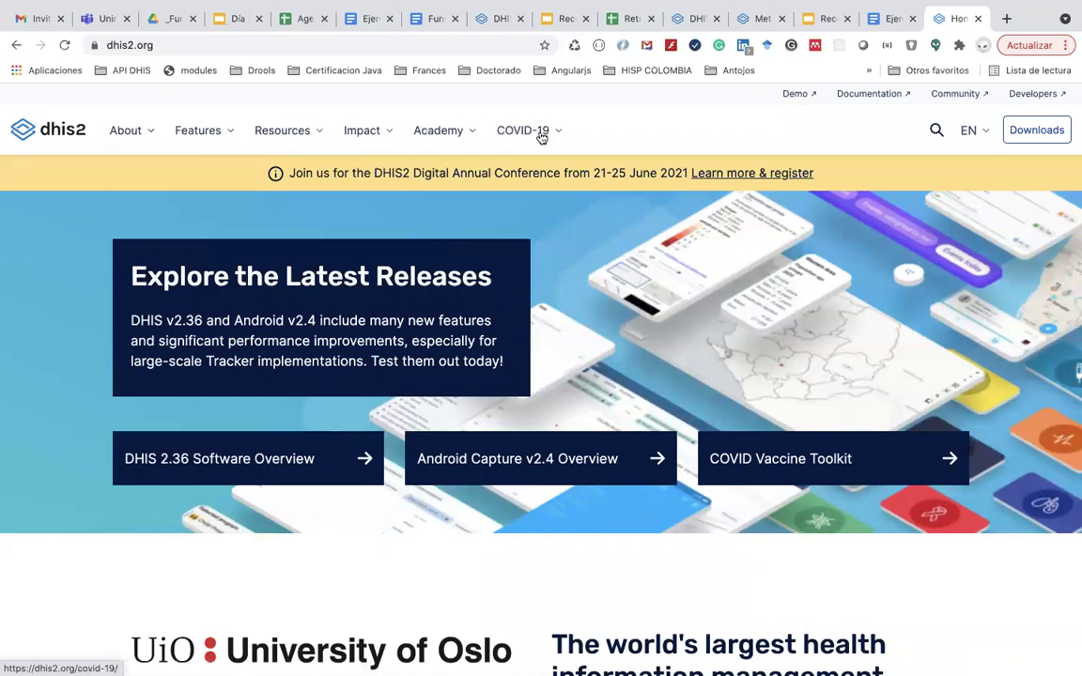
# - Skim the DHIS2 home page and open Documentation from the site's Resources
pyautogui.scroll(-6, 508, 349)
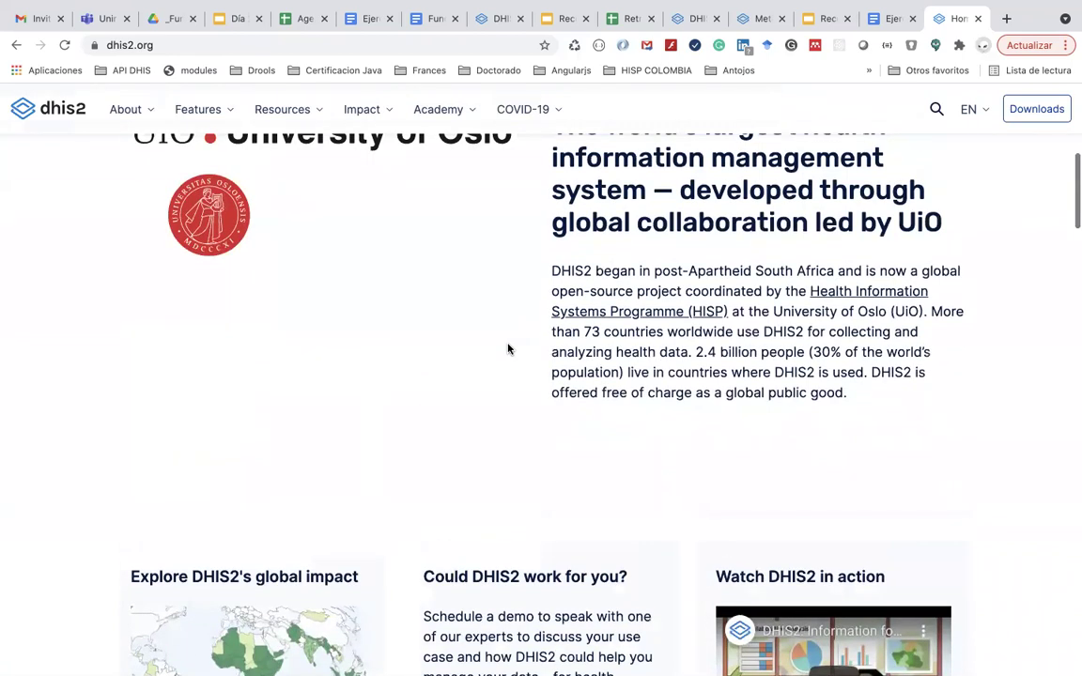
pyautogui.scroll(6, 507, 350)
pyautogui.click(306, 133)
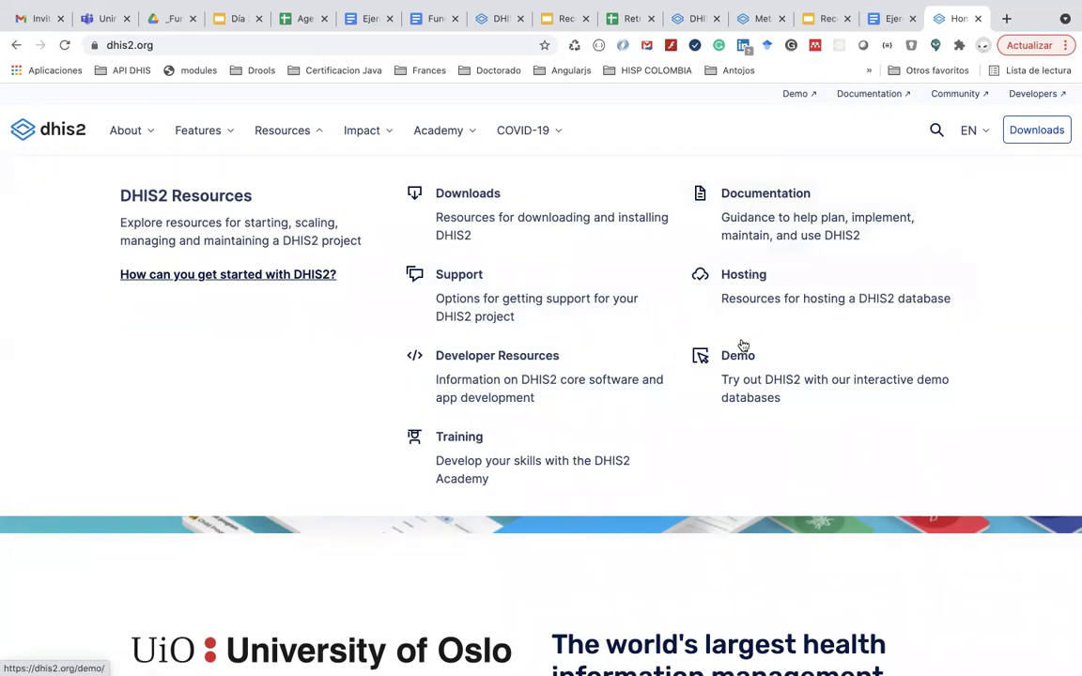
pyautogui.click(770, 203)
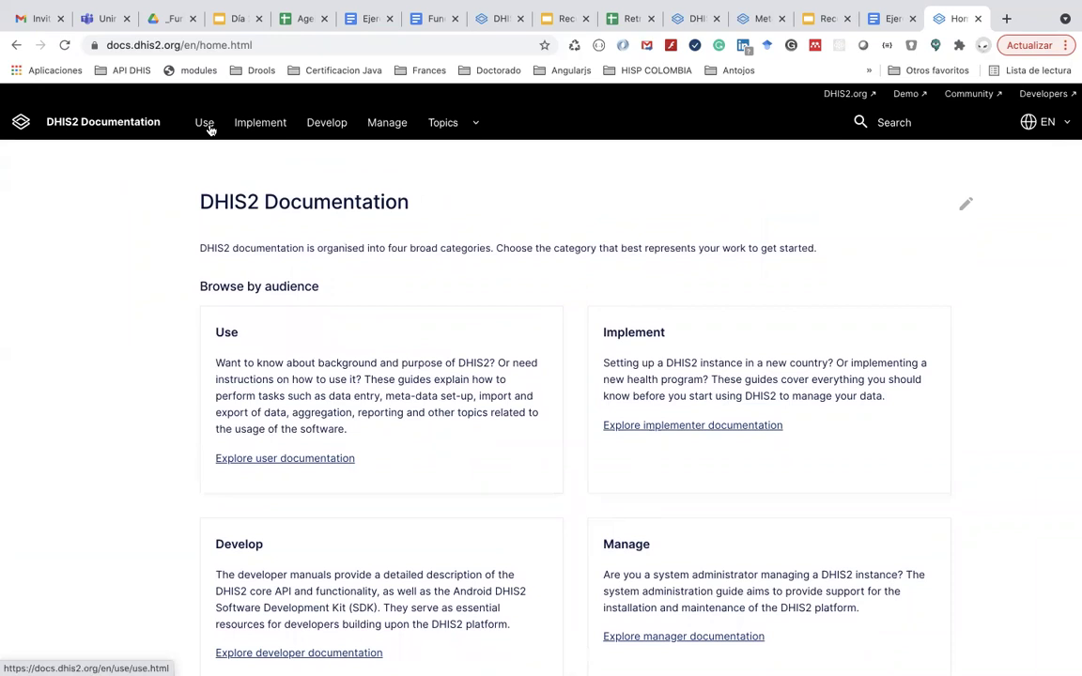
# - Review the documentation's Use, Implement, Develop and Manage sections, including the user guides and system administration entries, and list the available Topics
pyautogui.click(207, 128)
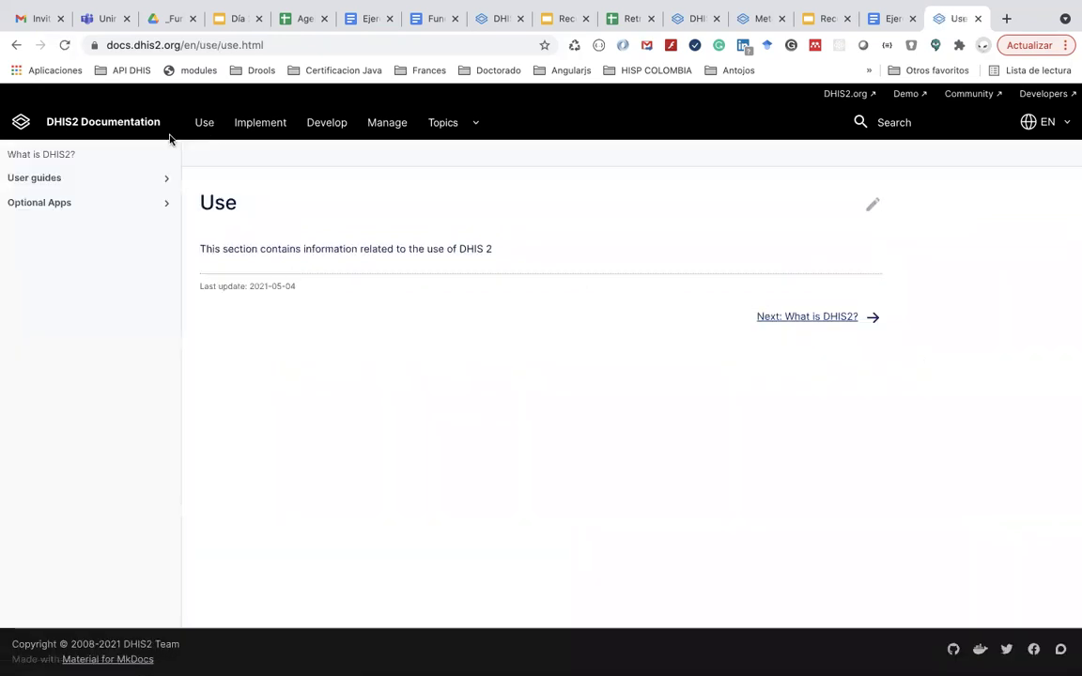
pyautogui.click(60, 183)
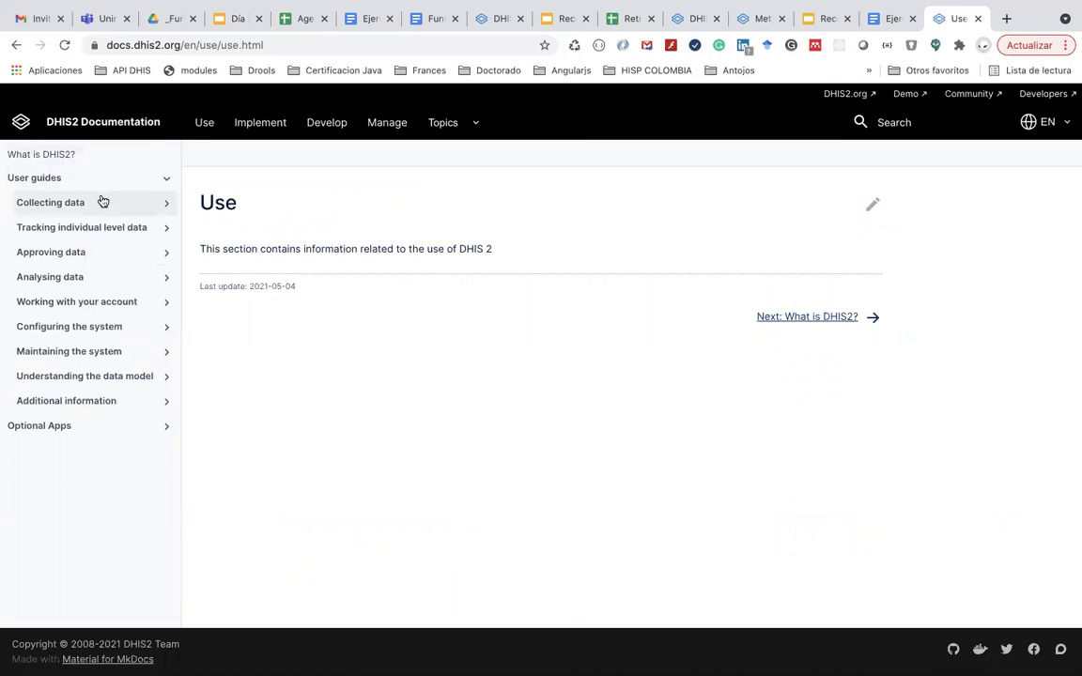
pyautogui.click(243, 129)
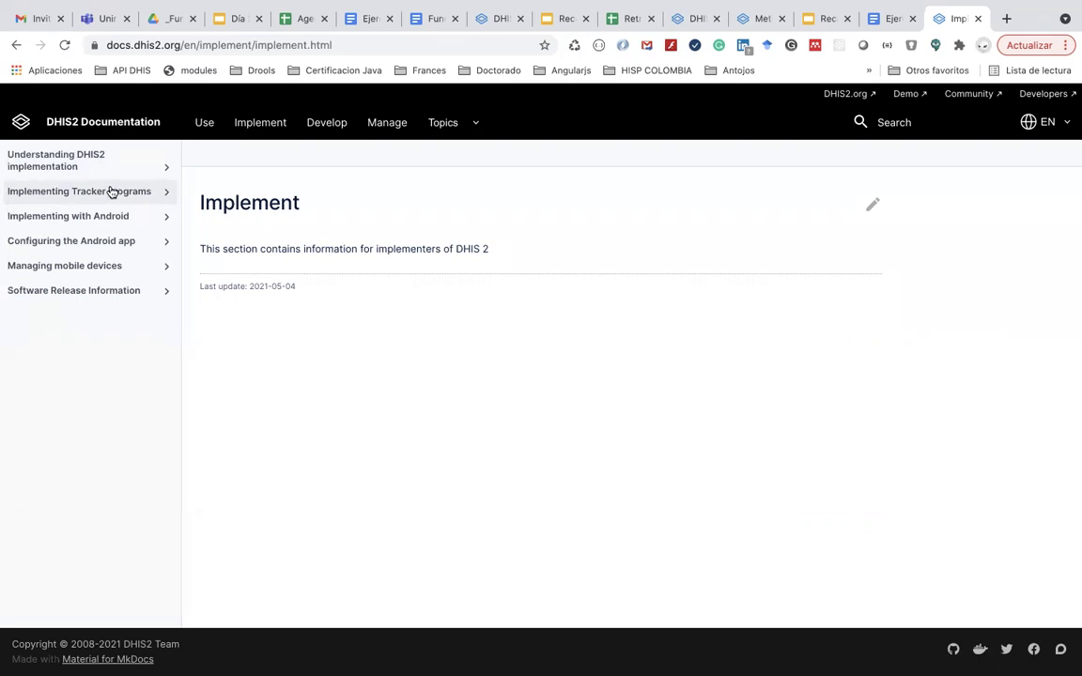
pyautogui.click(335, 125)
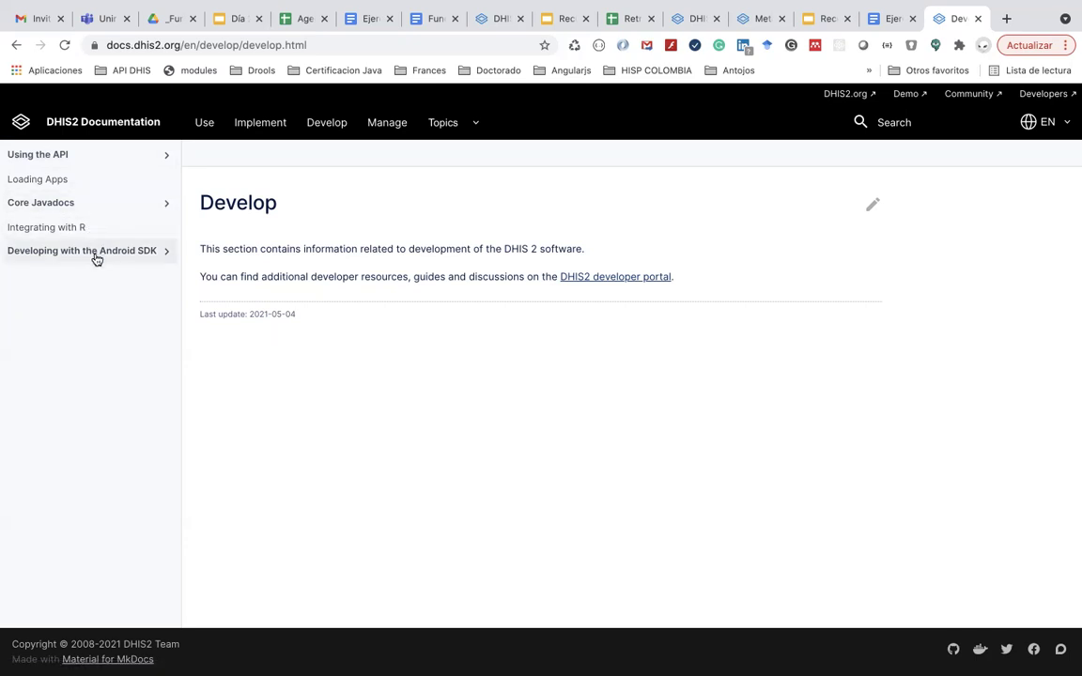
pyautogui.click(388, 126)
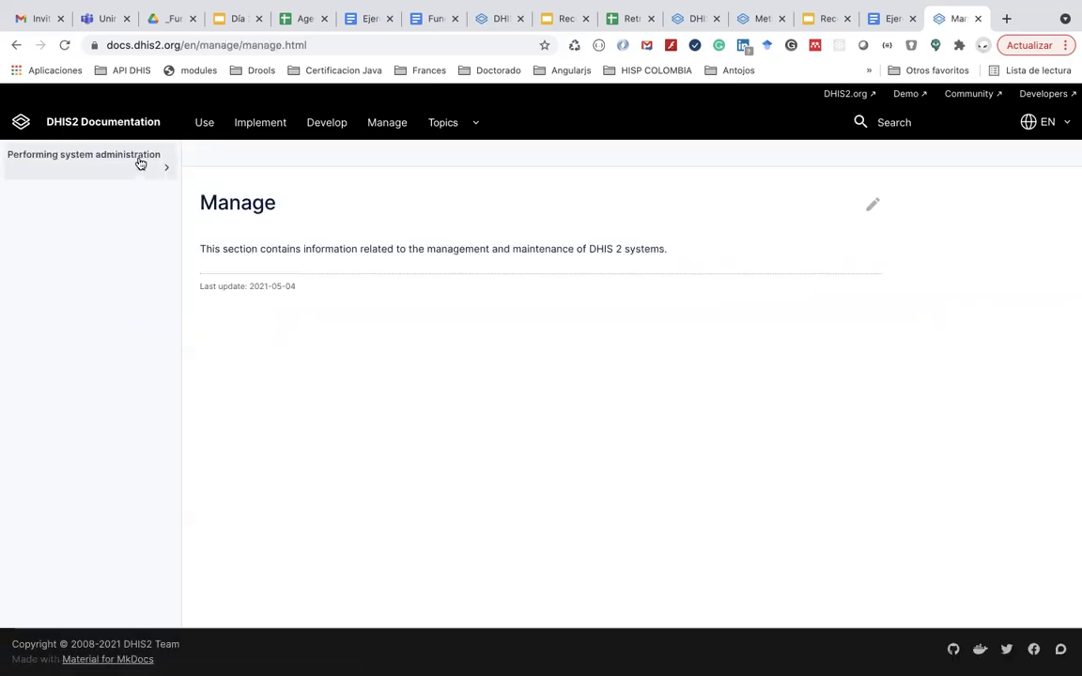
pyautogui.click(149, 167)
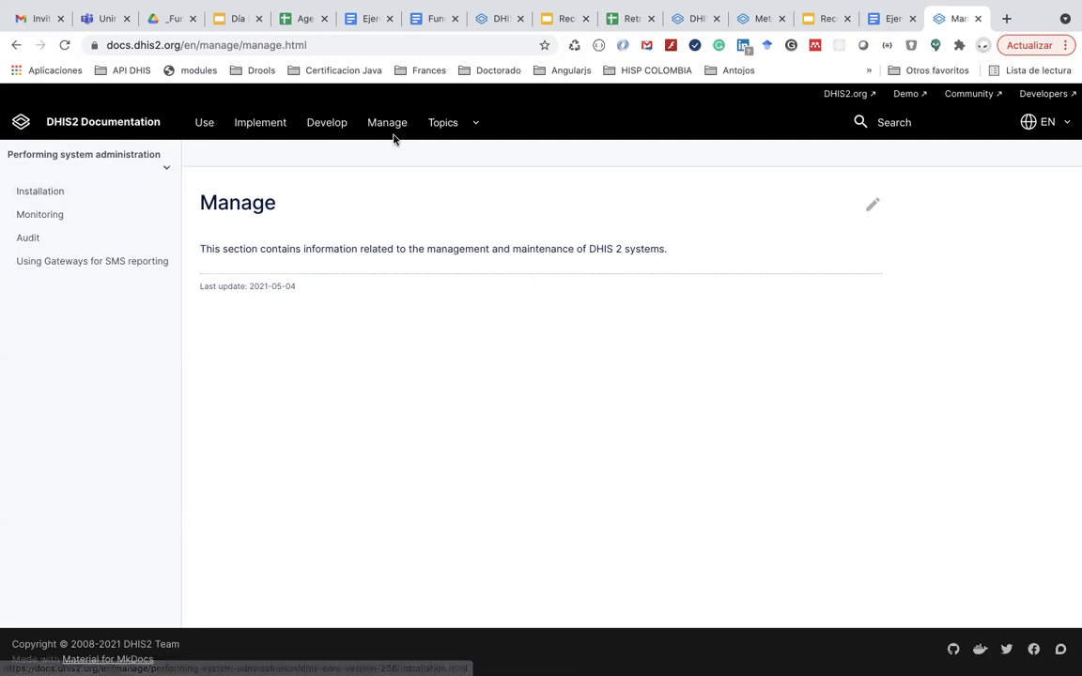
pyautogui.click(470, 130)
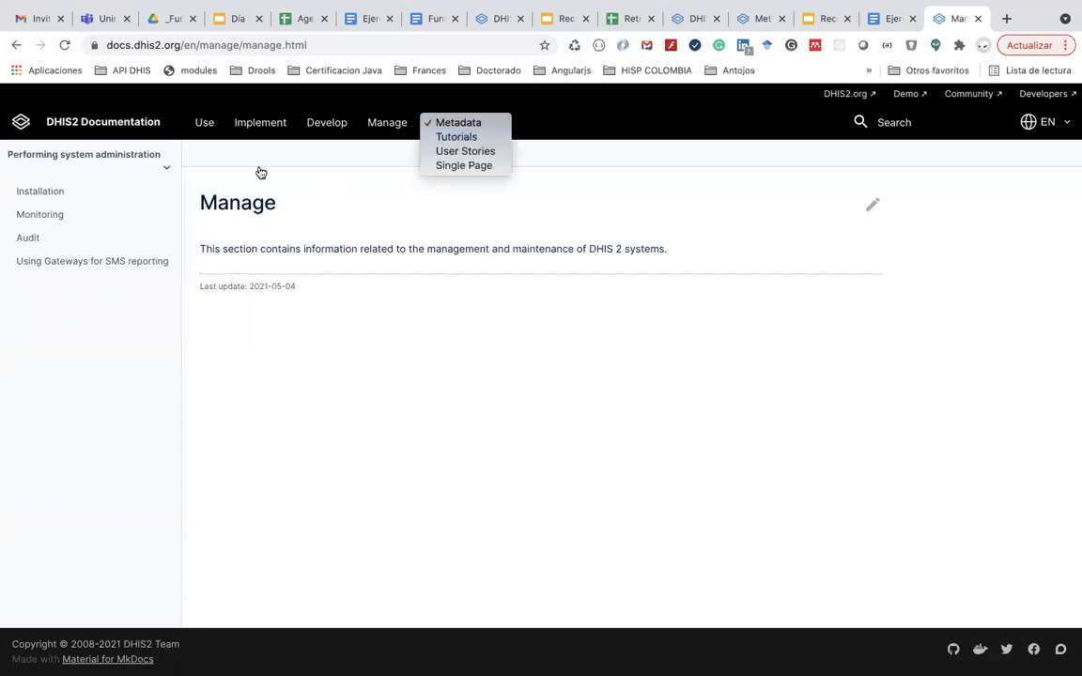
# - Return to the Use section of the documentation and expand its User guides
pyautogui.click(205, 126)
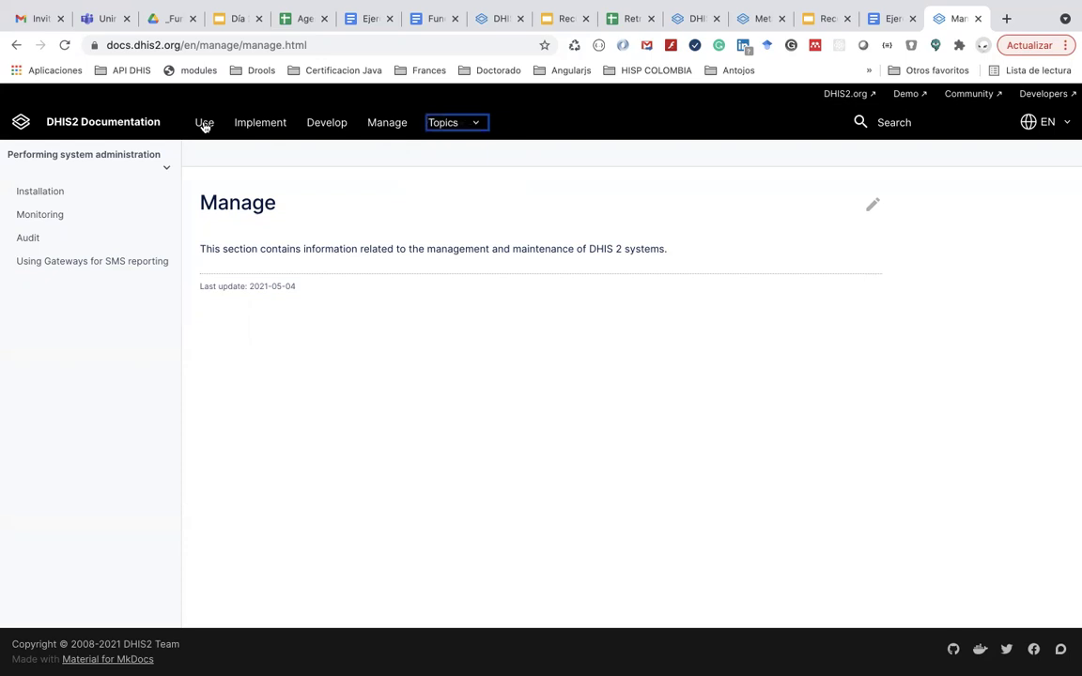
pyautogui.click(204, 124)
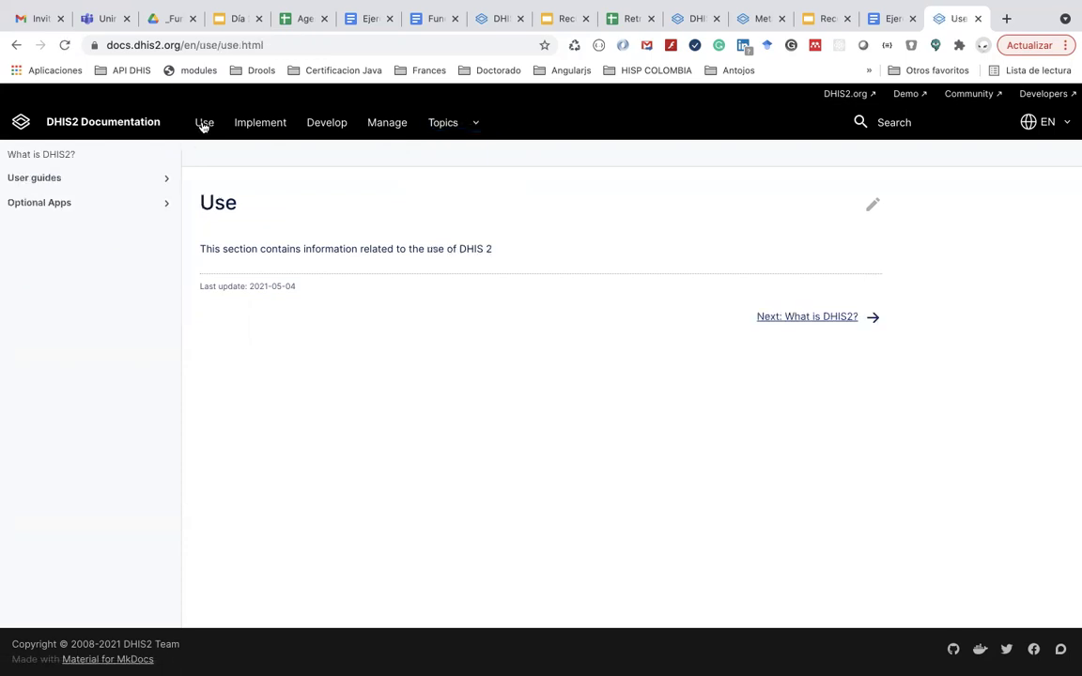
pyautogui.click(80, 178)
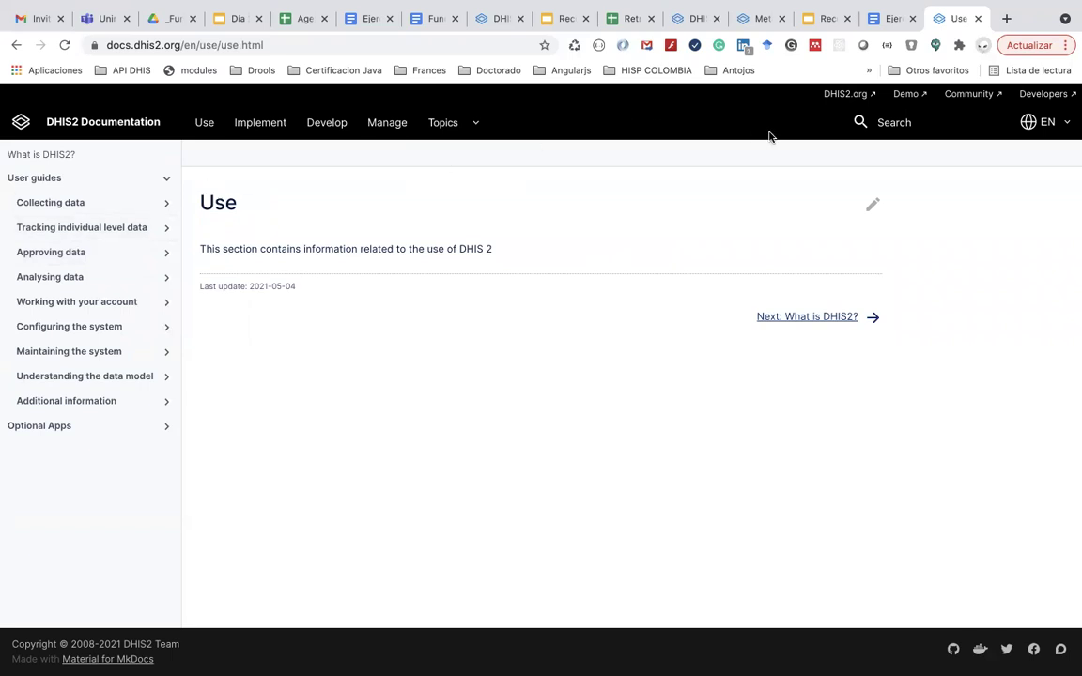
# - Search the documentation for "Data eleme"
pyautogui.click(857, 122)
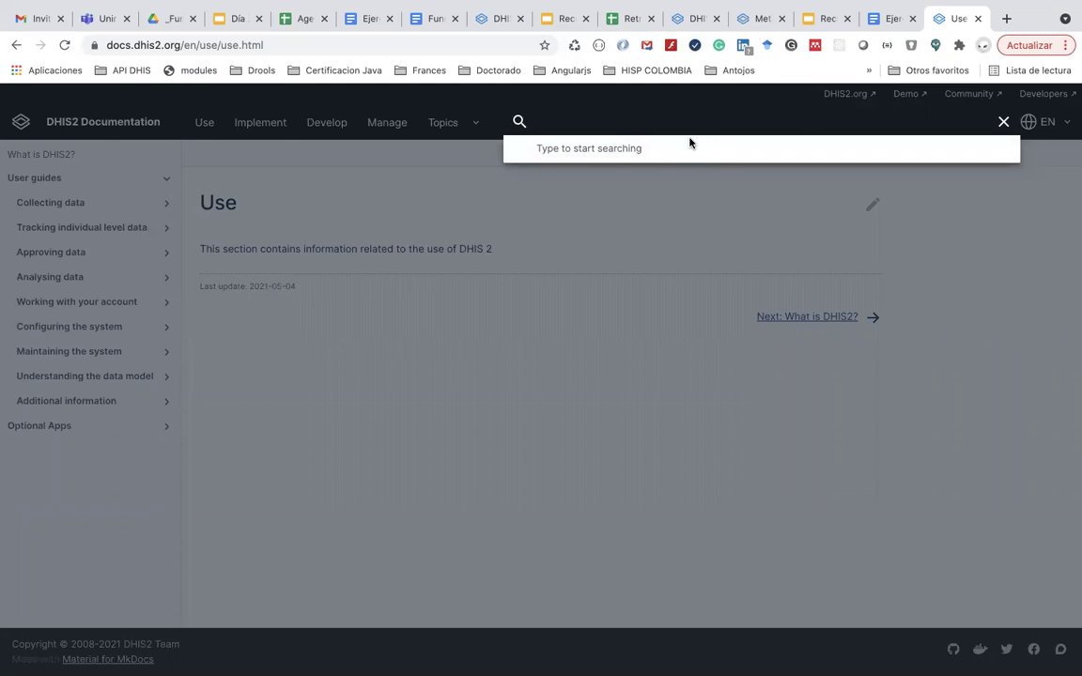
pyautogui.write('Data')
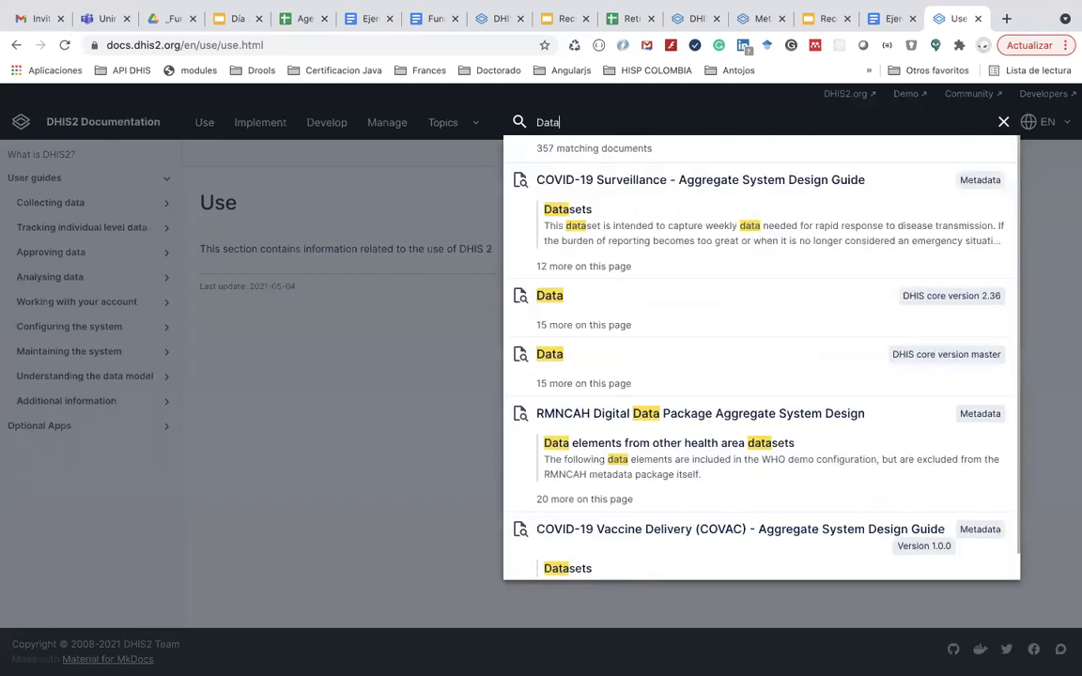
pyautogui.press('BackSpace')
pyautogui.press('BackSpace')
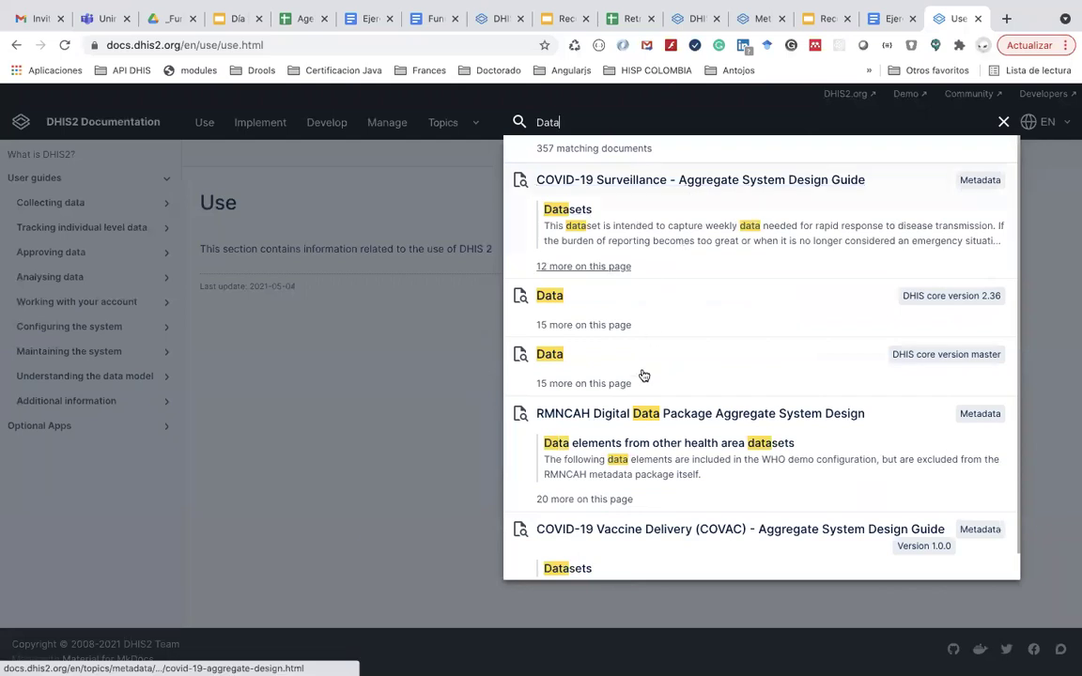
pyautogui.write('eleme')
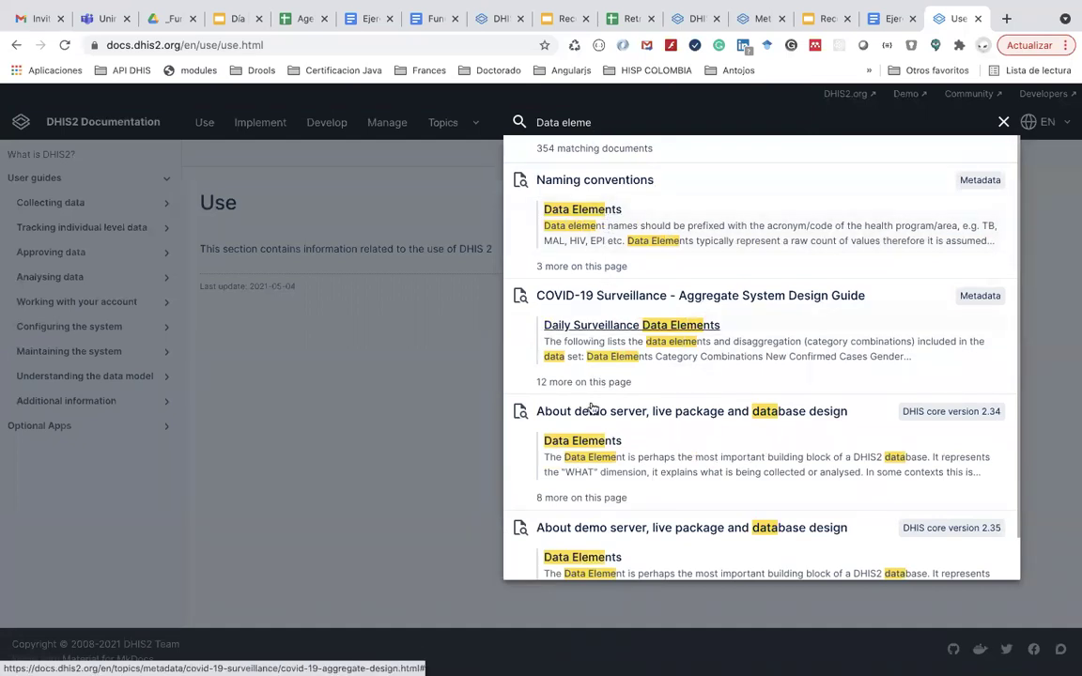
# - Browse the data element search results and open the Naming conventions page
pyautogui.scroll(-1, 561, 436)
pyautogui.scroll(-5, 593, 455)
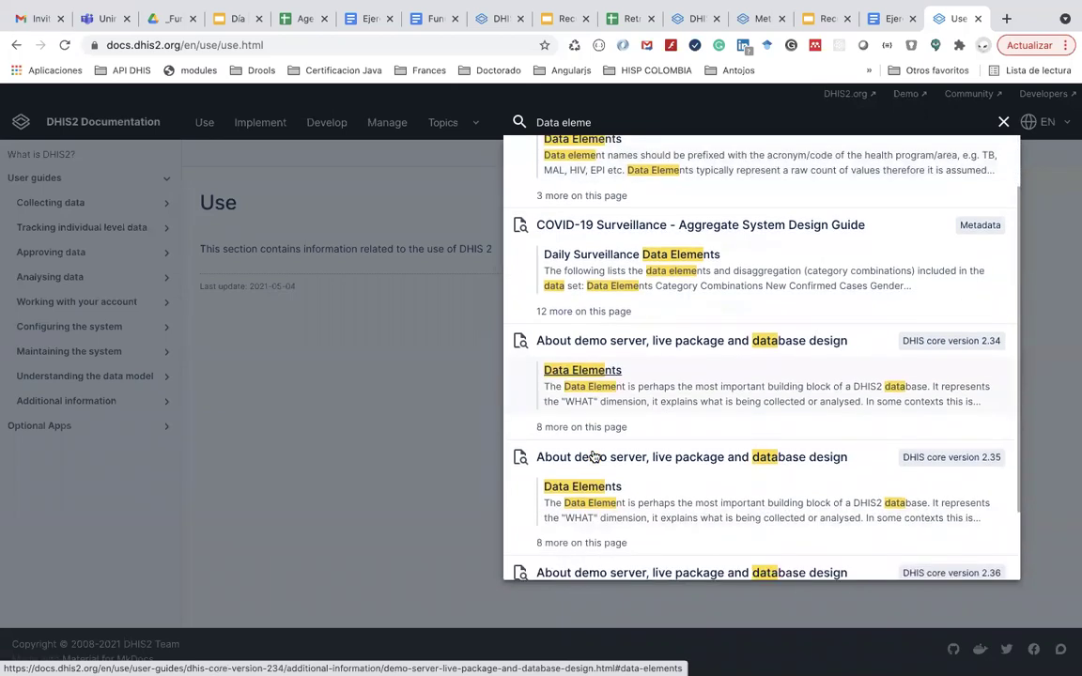
pyautogui.scroll(-2, 594, 453)
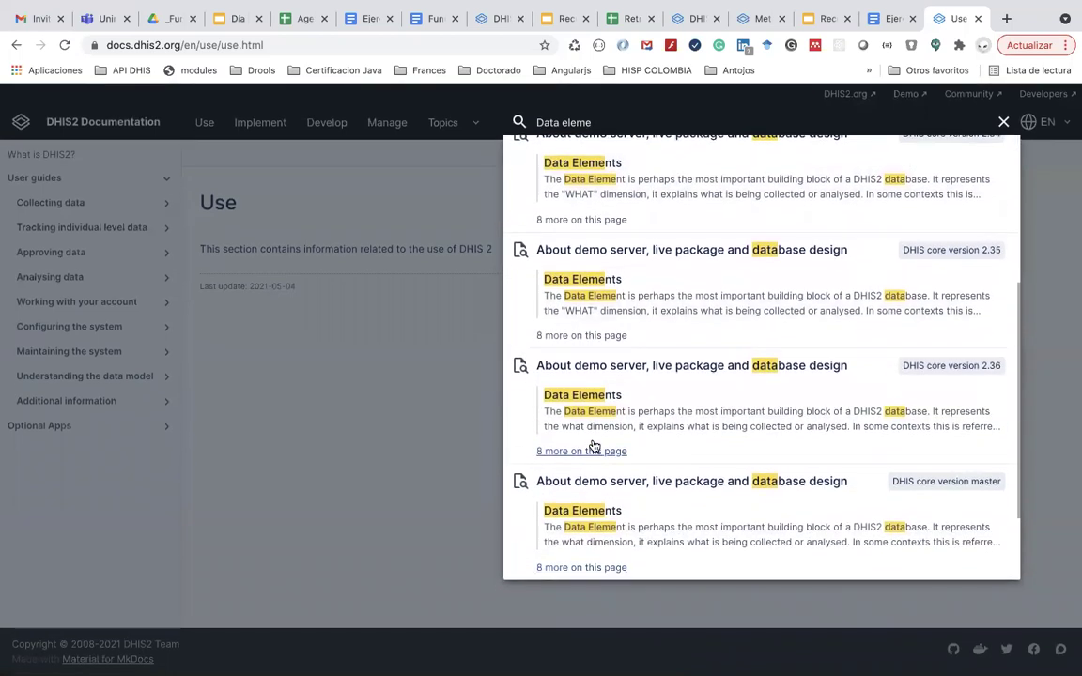
pyautogui.scroll(2, 593, 449)
pyautogui.scroll(5, 587, 176)
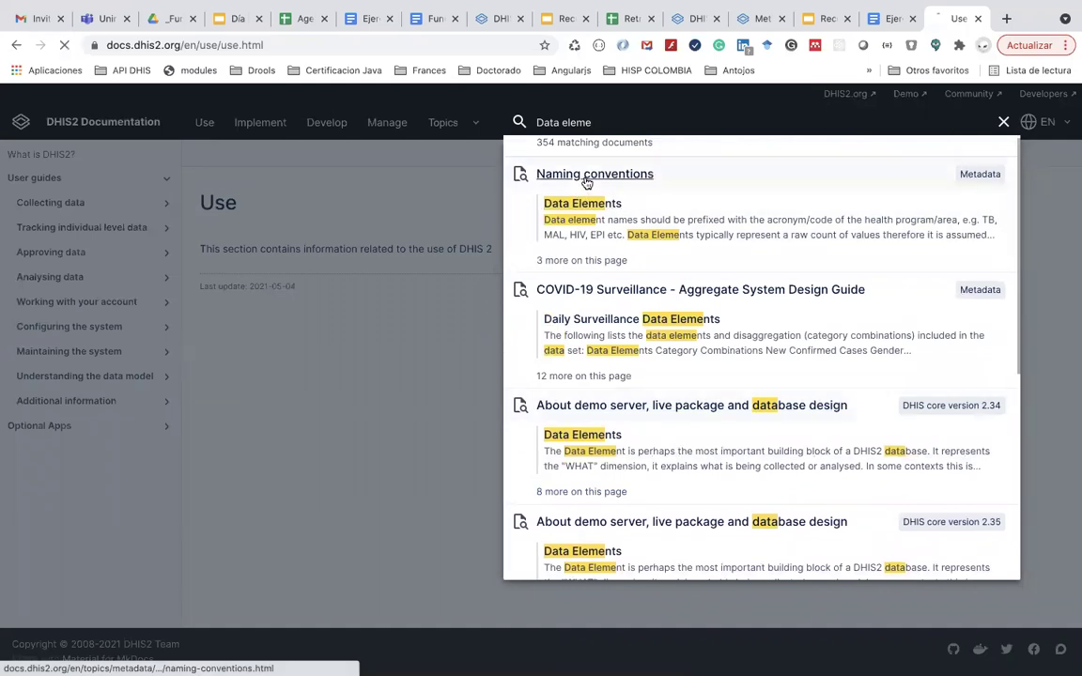
pyautogui.click(587, 179)
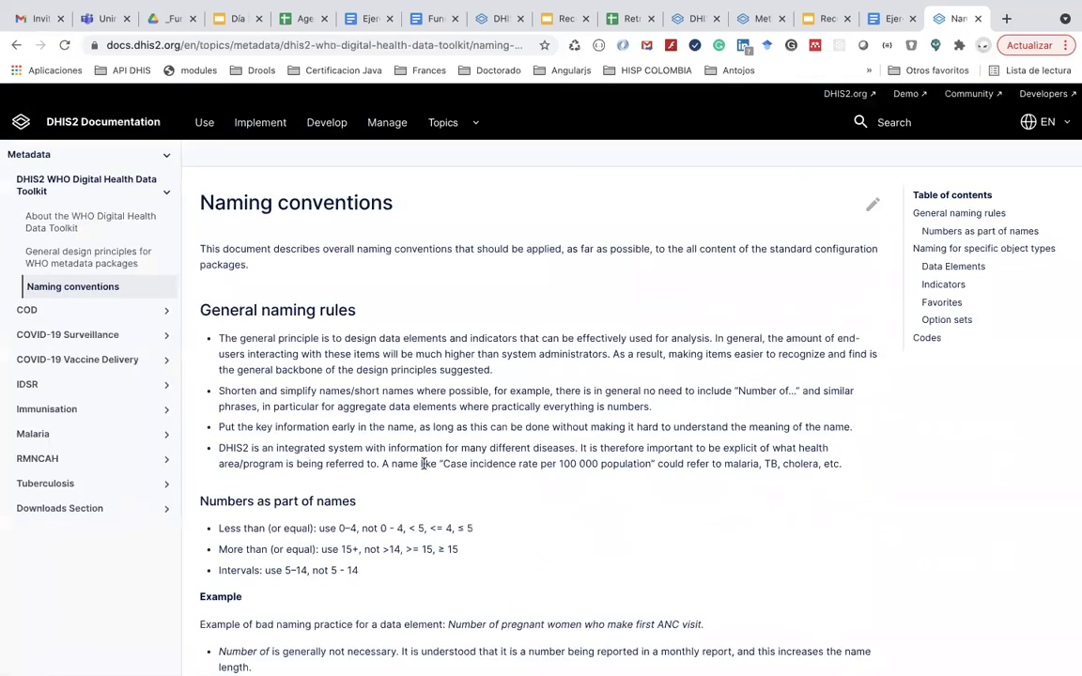
# - Review the Naming conventions page, covering the general naming rules, numbers as part of names and the data element naming examples
pyautogui.scroll(-2, 423, 460)
pyautogui.scroll(-2, 423, 463)
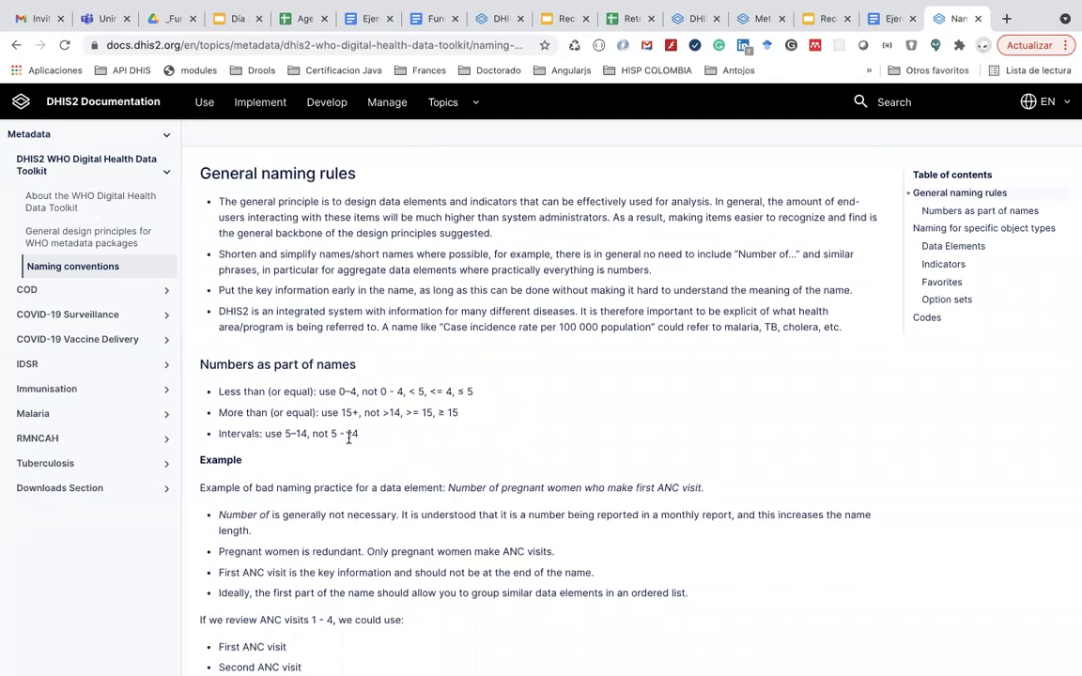
pyautogui.scroll(-1, 348, 436)
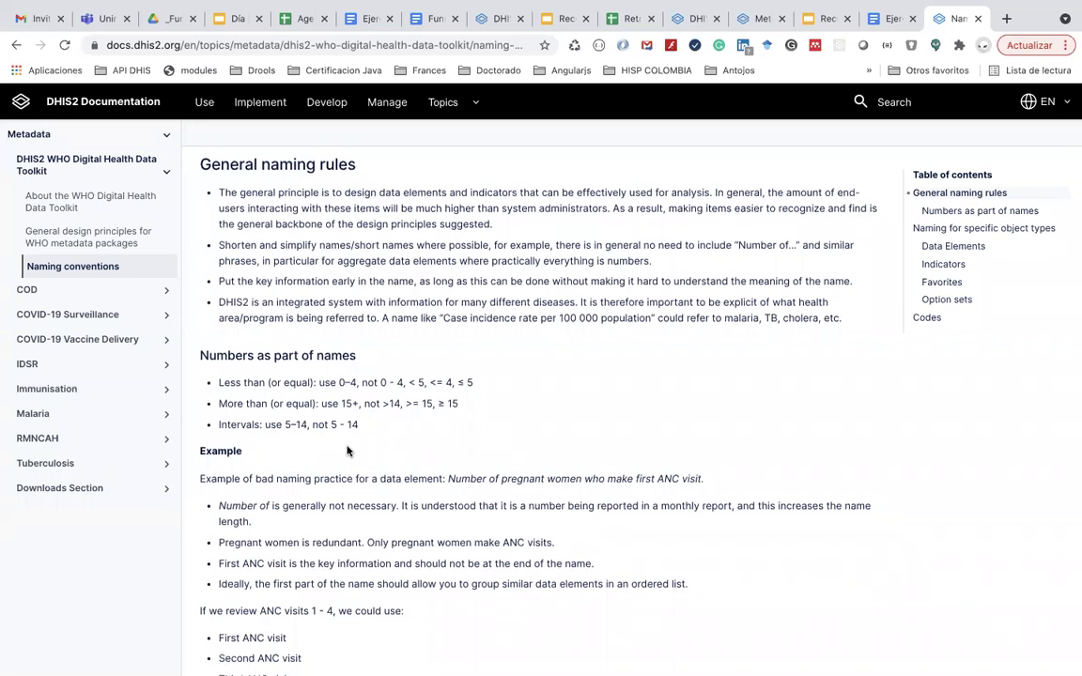
pyautogui.scroll(-1, 347, 452)
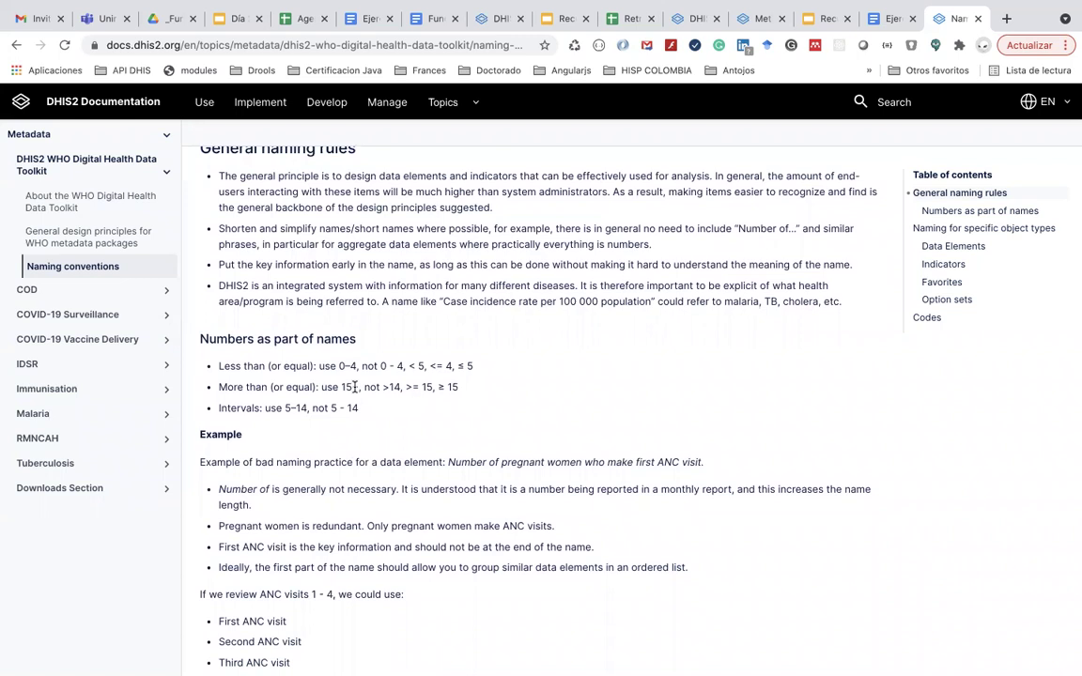
pyautogui.scroll(1, 354, 387)
pyautogui.scroll(-5, 354, 387)
pyautogui.scroll(-15, 354, 387)
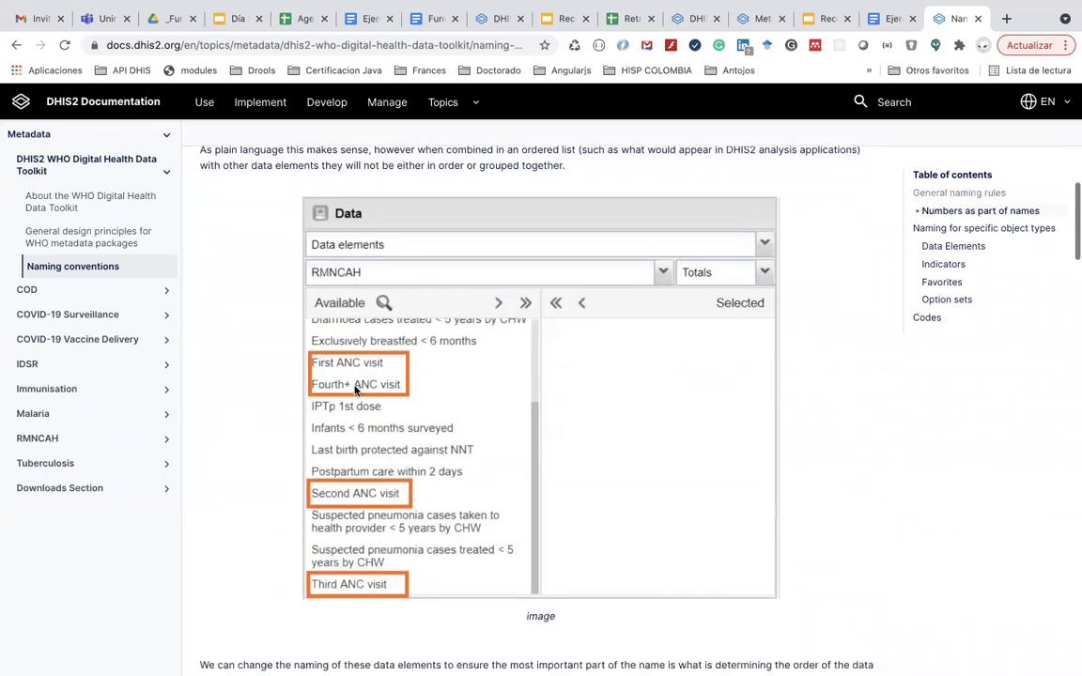
pyautogui.scroll(-2, 355, 390)
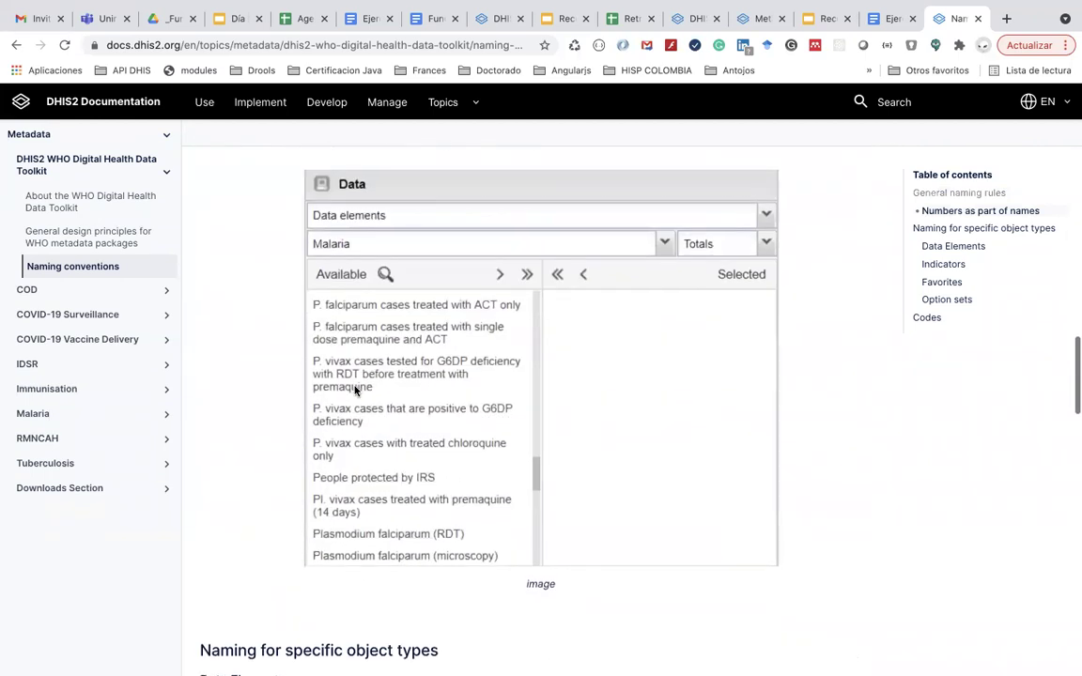
pyautogui.scroll(10, 354, 387)
pyautogui.scroll(6, 354, 387)
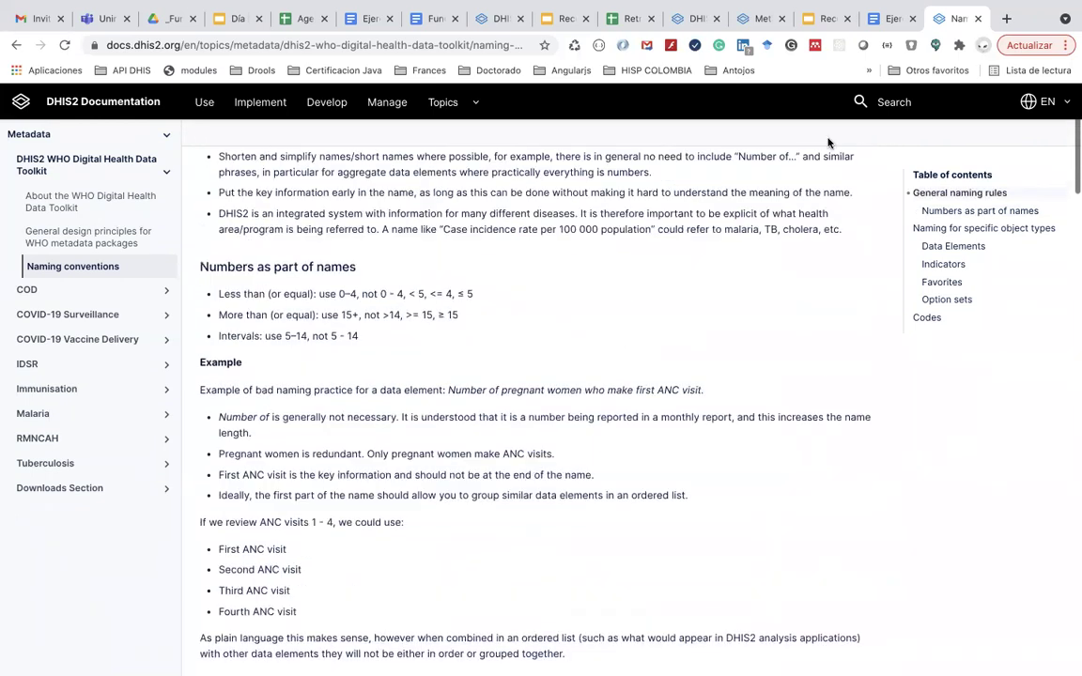
# - Search the documentation for "dataset"
pyautogui.click(878, 101)
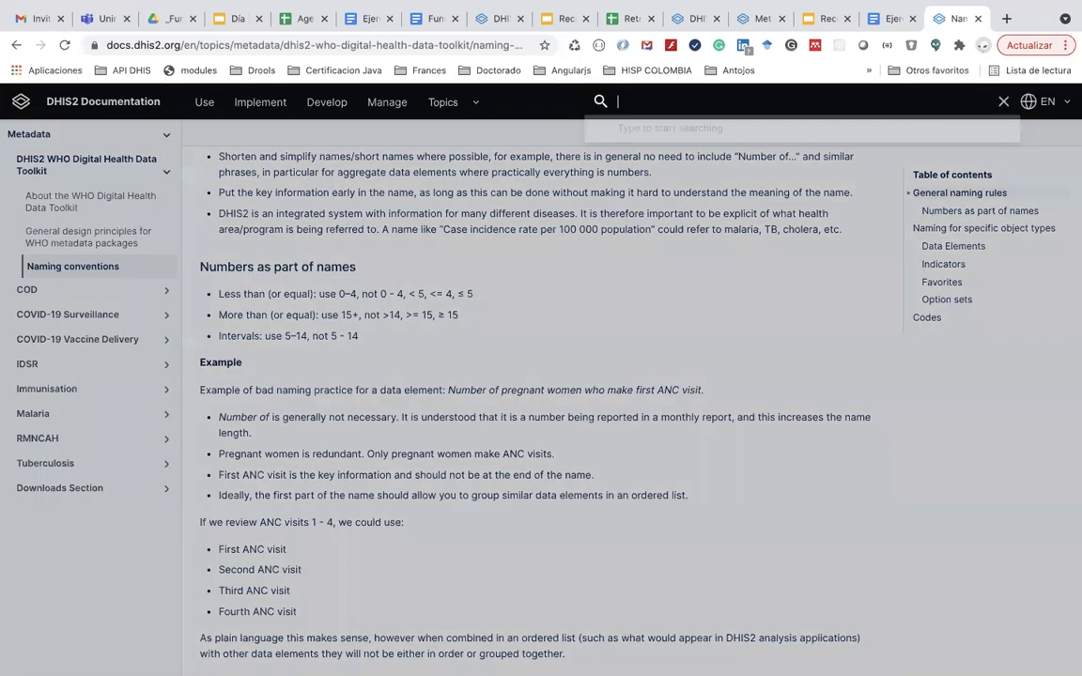
pyautogui.write('data set')
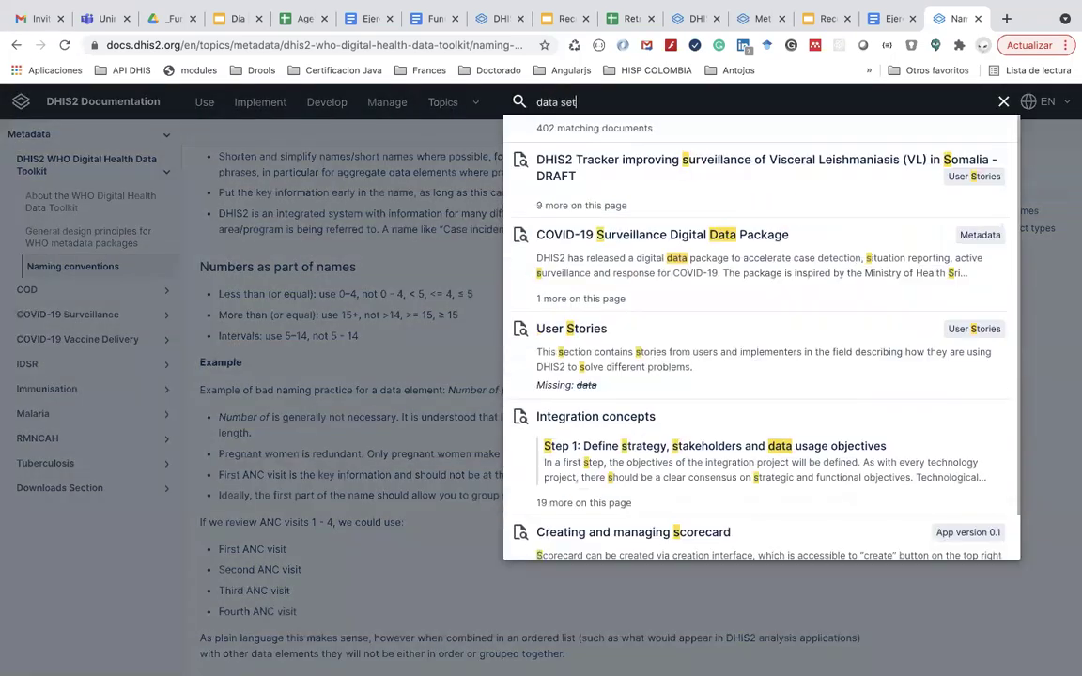
pyautogui.press('BackSpace')
pyautogui.press('BackSpace')
pyautogui.press('BackSpace')
pyautogui.press('BackSpace')
pyautogui.write('set')
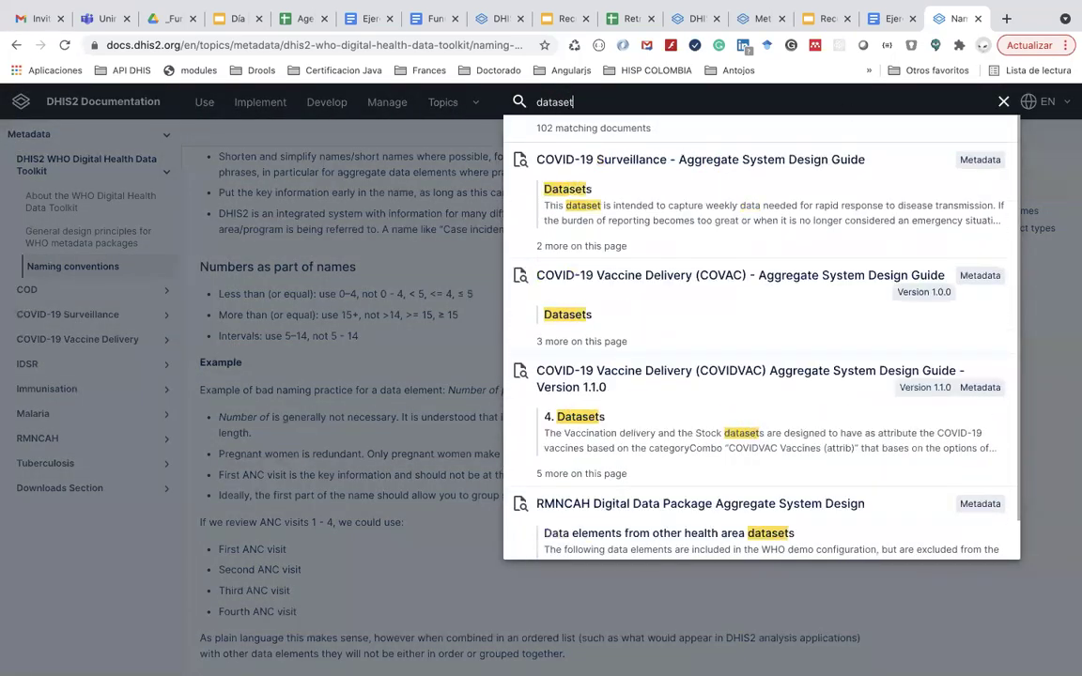
# - Look through the dataset search results down to the About data dimensions pages, then close the results
pyautogui.scroll(5, 655, 295)
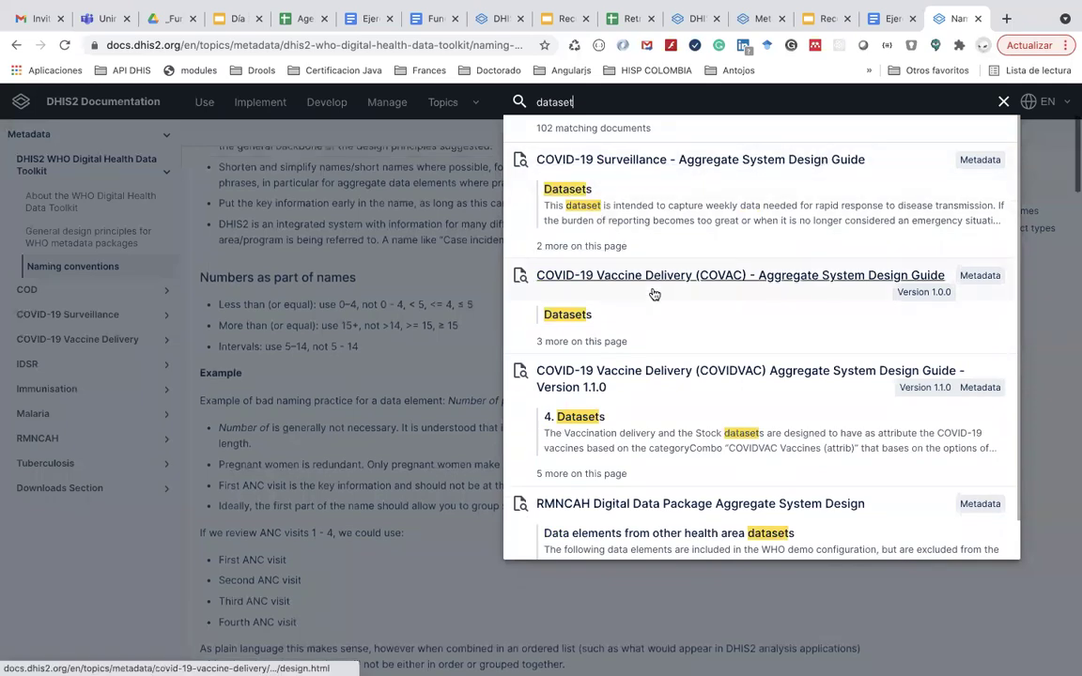
pyautogui.scroll(-3, 655, 295)
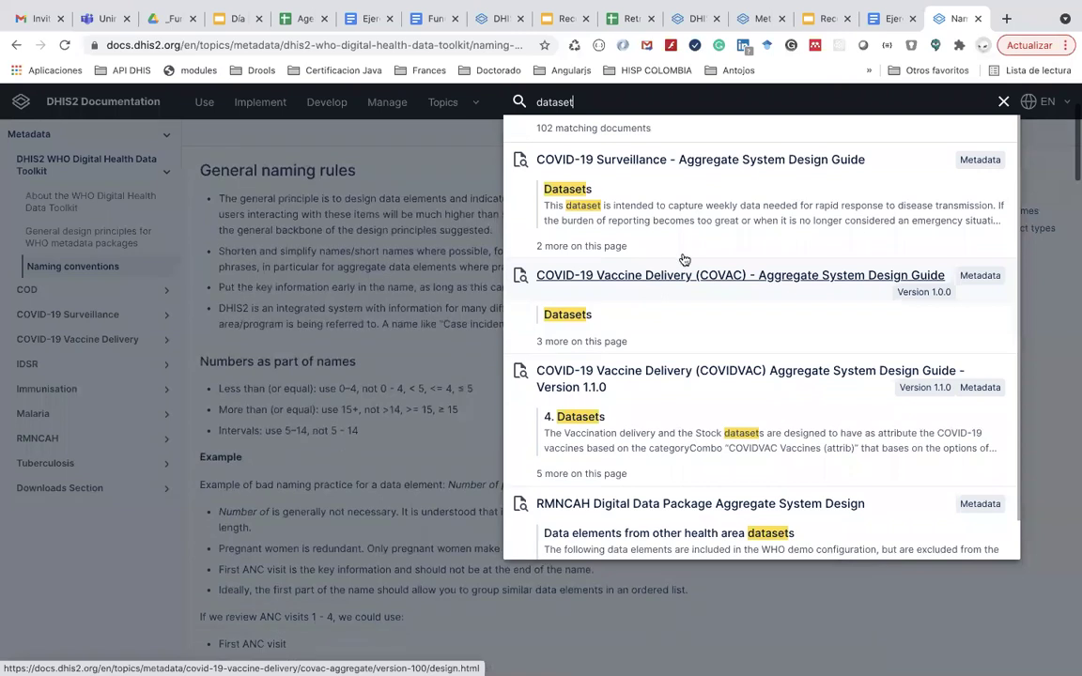
pyautogui.scroll(-1, 623, 374)
pyautogui.scroll(-4, 624, 371)
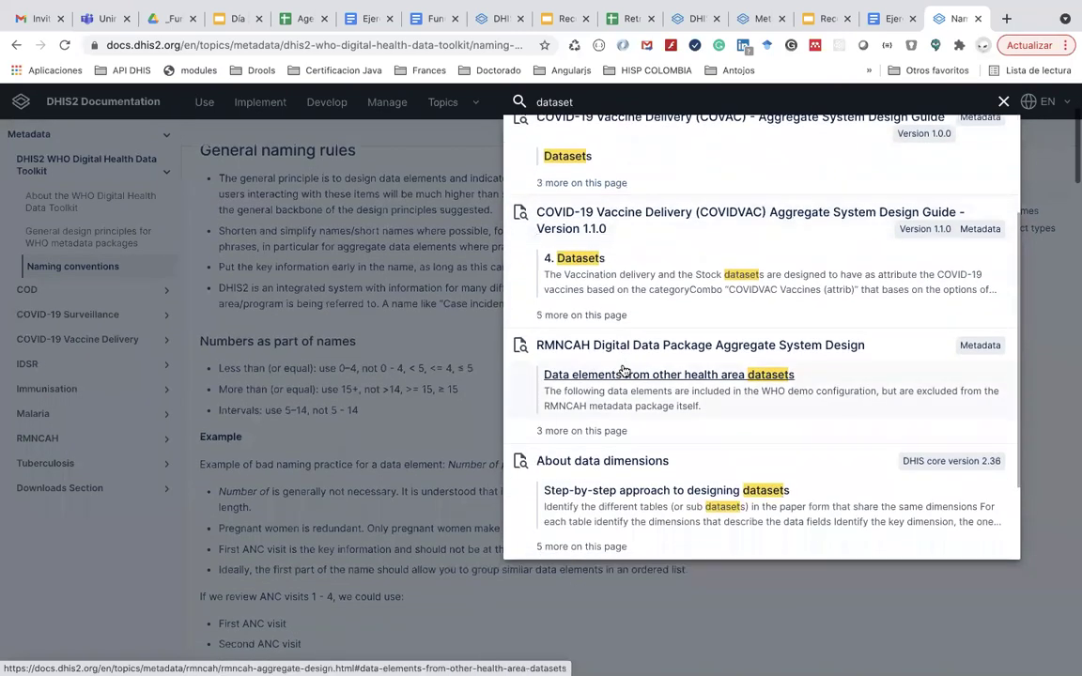
pyautogui.scroll(-3, 624, 371)
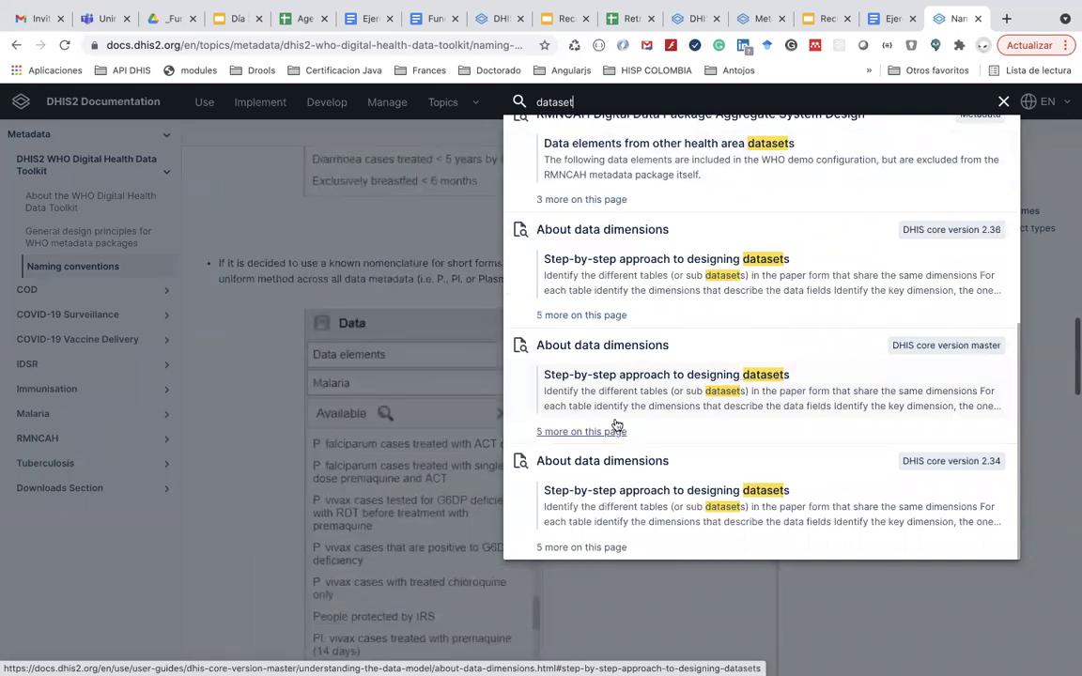
pyautogui.scroll(-1, 549, 425)
pyautogui.click(255, 389)
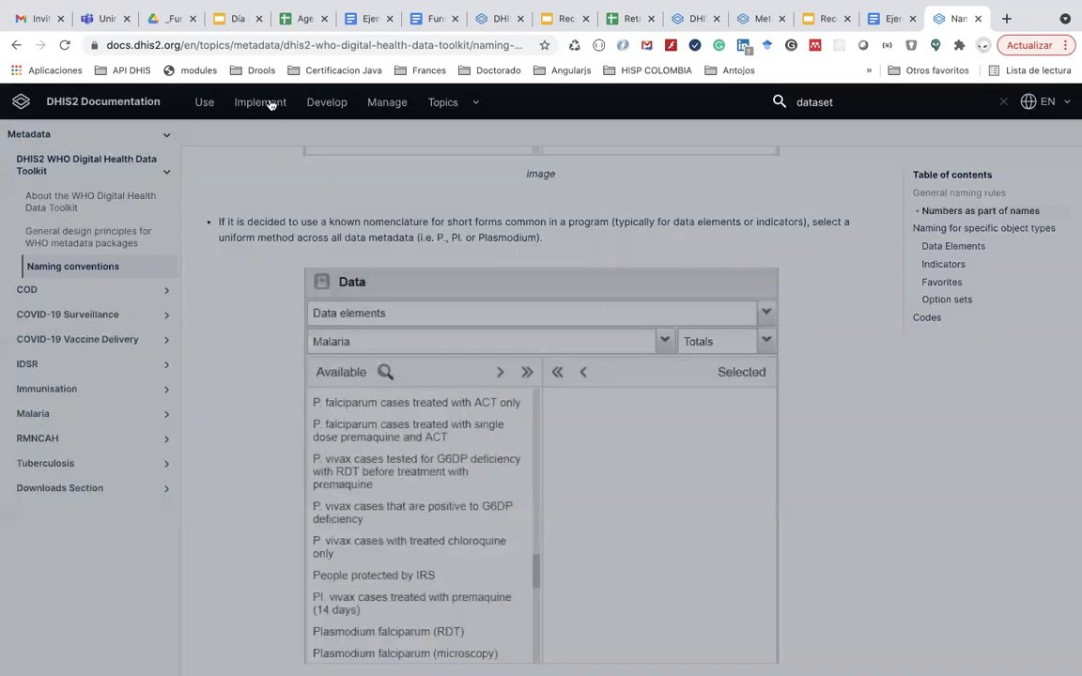
# - Go to the Implement section of the documentation and expand the Understanding DHIS2 implementation chapters
pyautogui.click(270, 103)
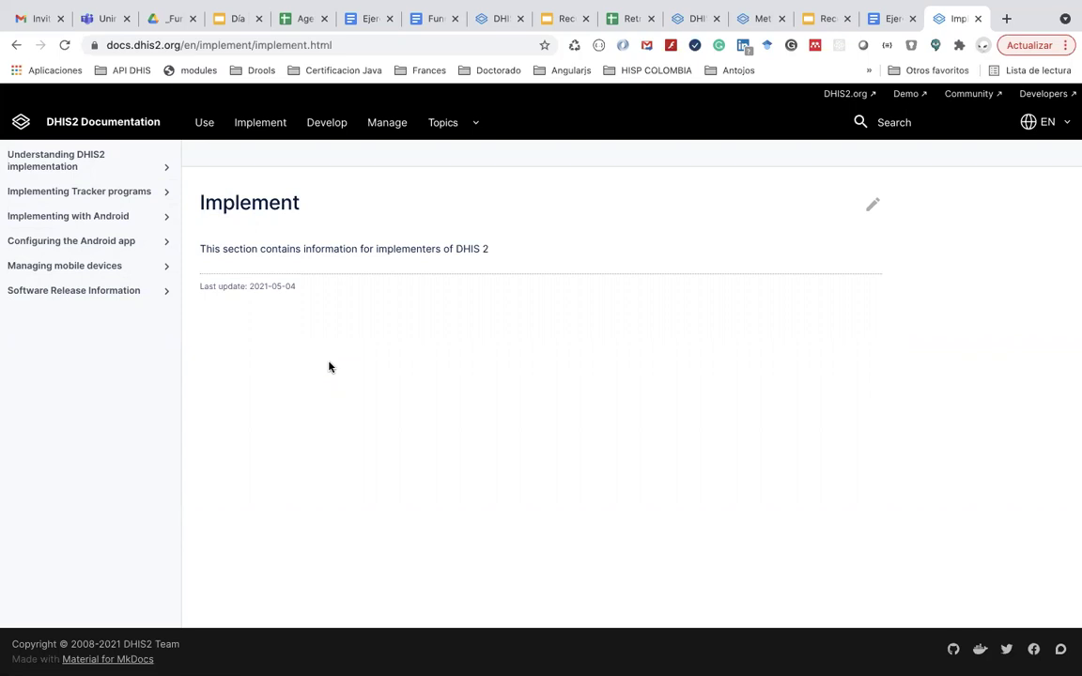
pyautogui.click(260, 132)
pyautogui.click(167, 167)
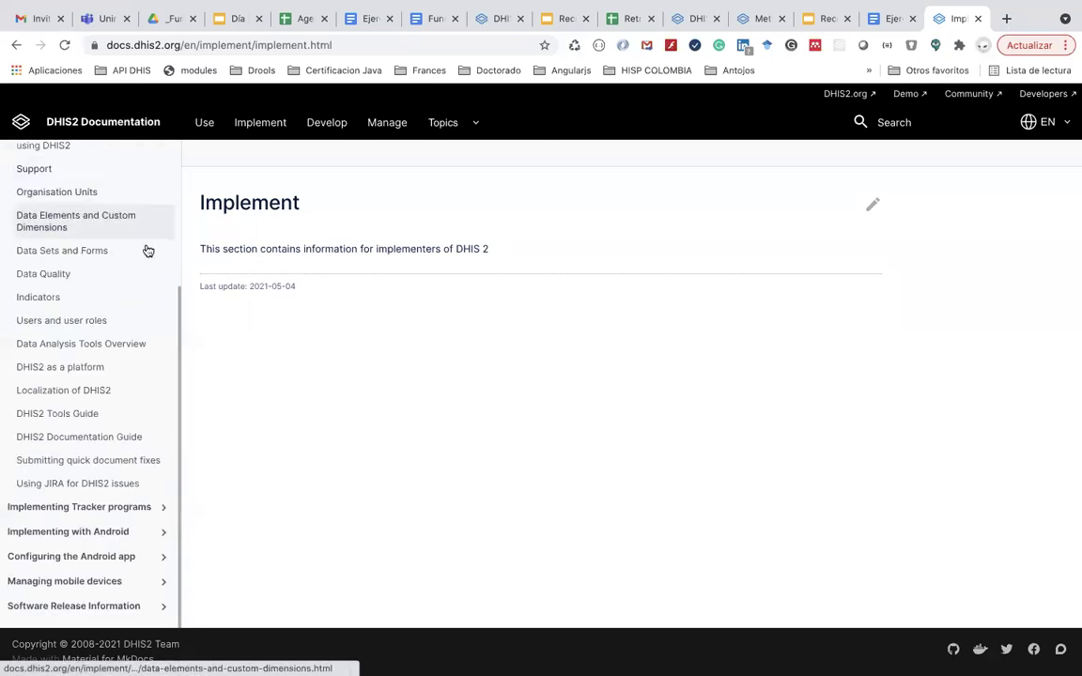
pyautogui.scroll(5, 147, 251)
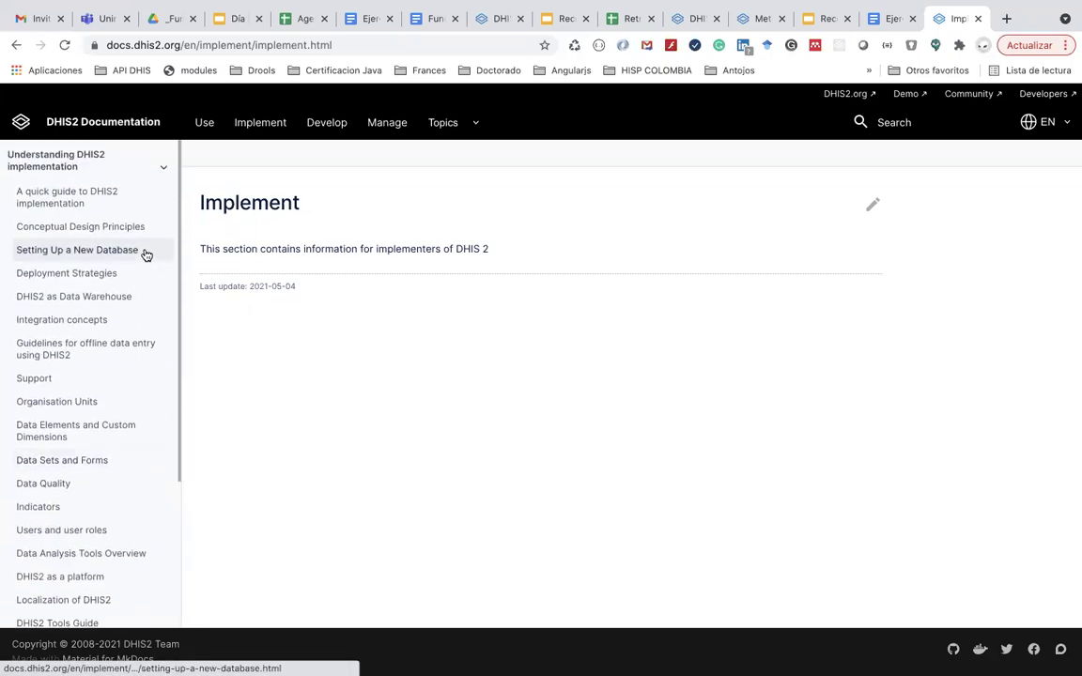
pyautogui.scroll(-2, 146, 256)
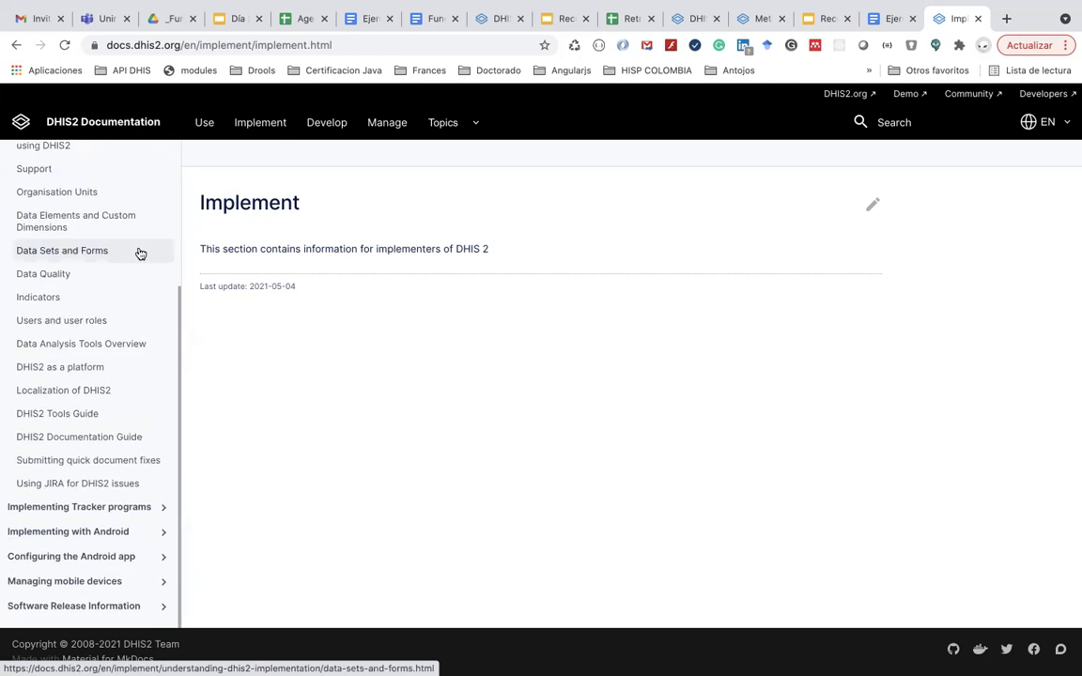
pyautogui.scroll(1, 131, 227)
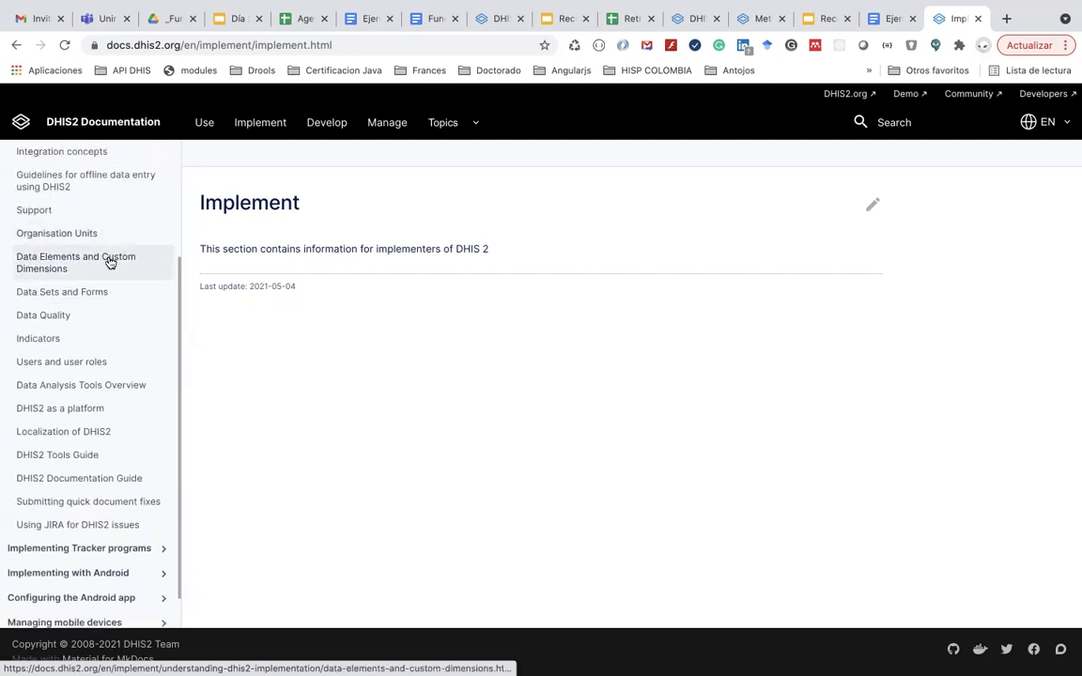
pyautogui.scroll(1, 107, 263)
pyautogui.scroll(-1, 107, 263)
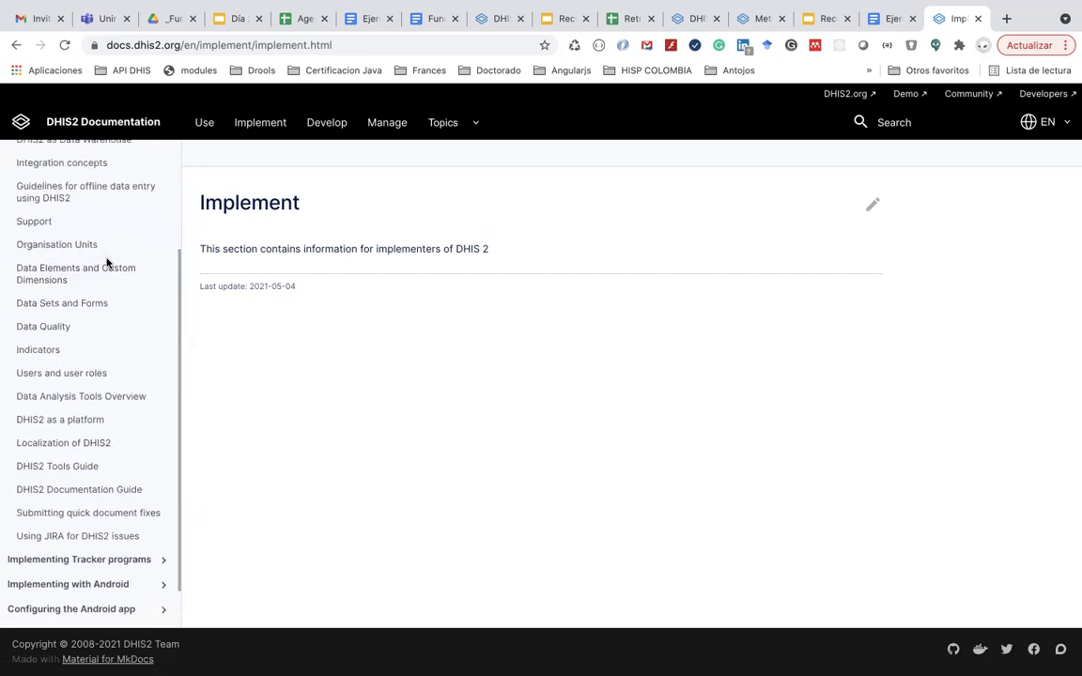
# - Open the Data Elements and Custom Dimensions chapter and skim it through to data element groups
pyautogui.click(46, 266)
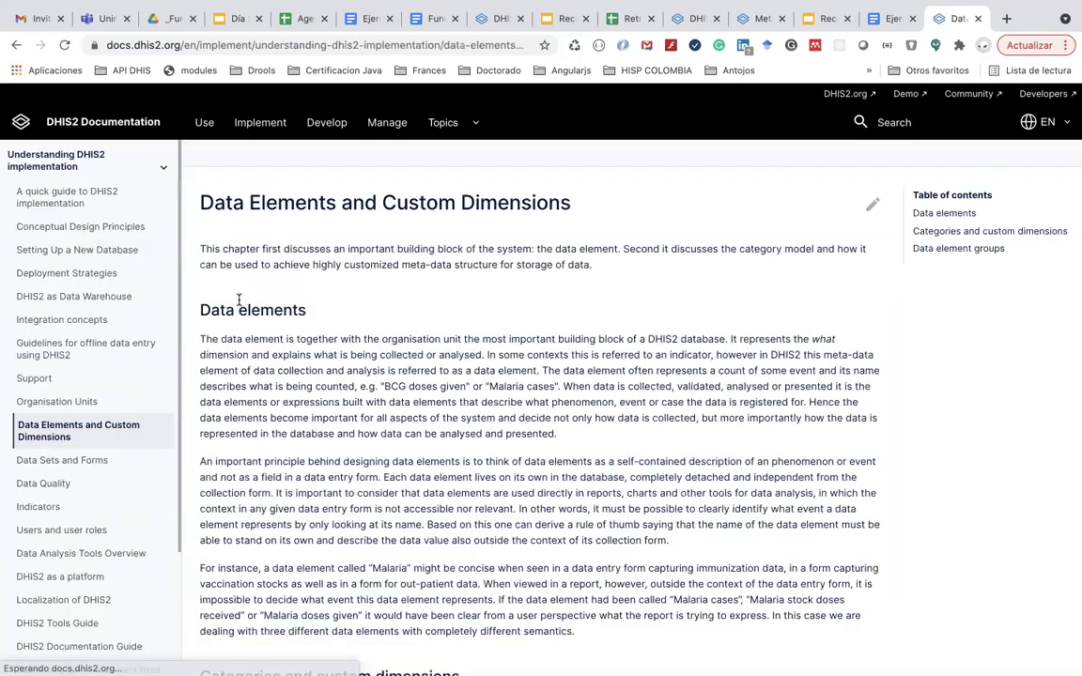
pyautogui.scroll(-5, 351, 349)
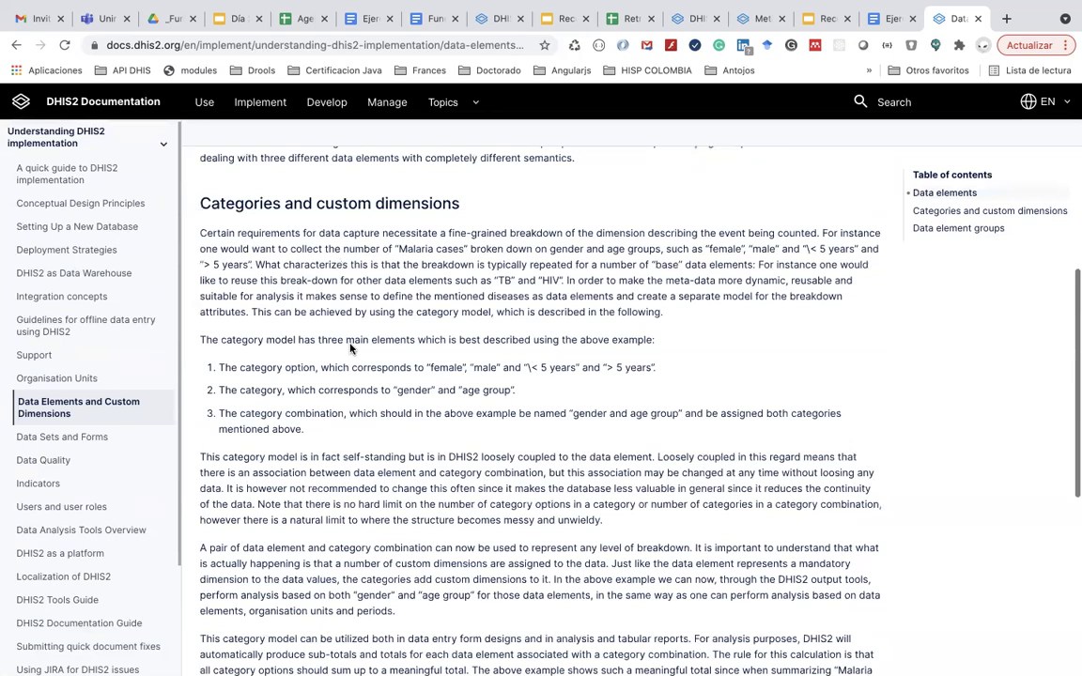
pyautogui.scroll(-5, 351, 350)
# - Open the Data Sets and Forms chapter, skim it to the end and return to its beginning
pyautogui.click(119, 445)
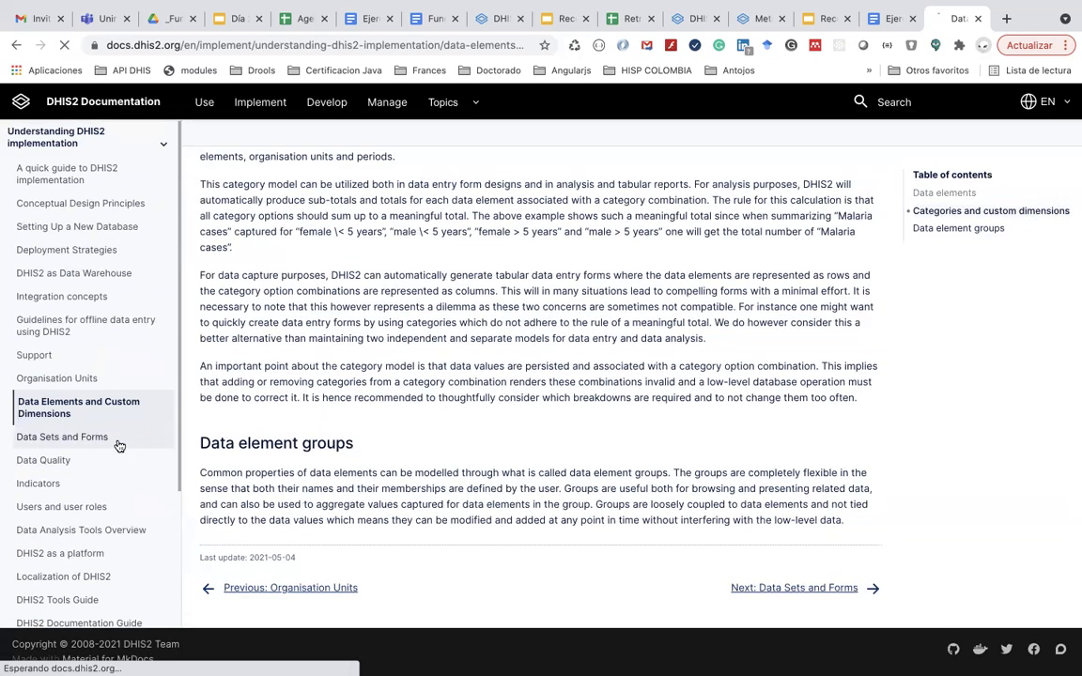
pyautogui.scroll(-3, 365, 380)
pyautogui.scroll(-4, 365, 379)
pyautogui.scroll(-8, 366, 379)
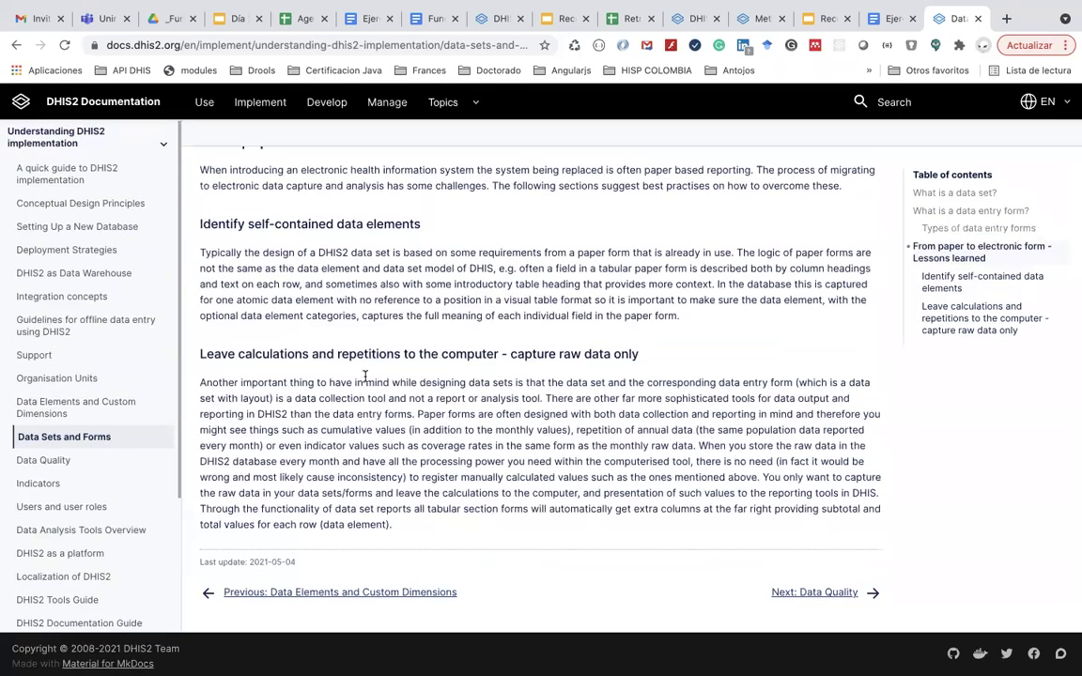
pyautogui.scroll(9, 365, 378)
pyautogui.scroll(4, 505, 282)
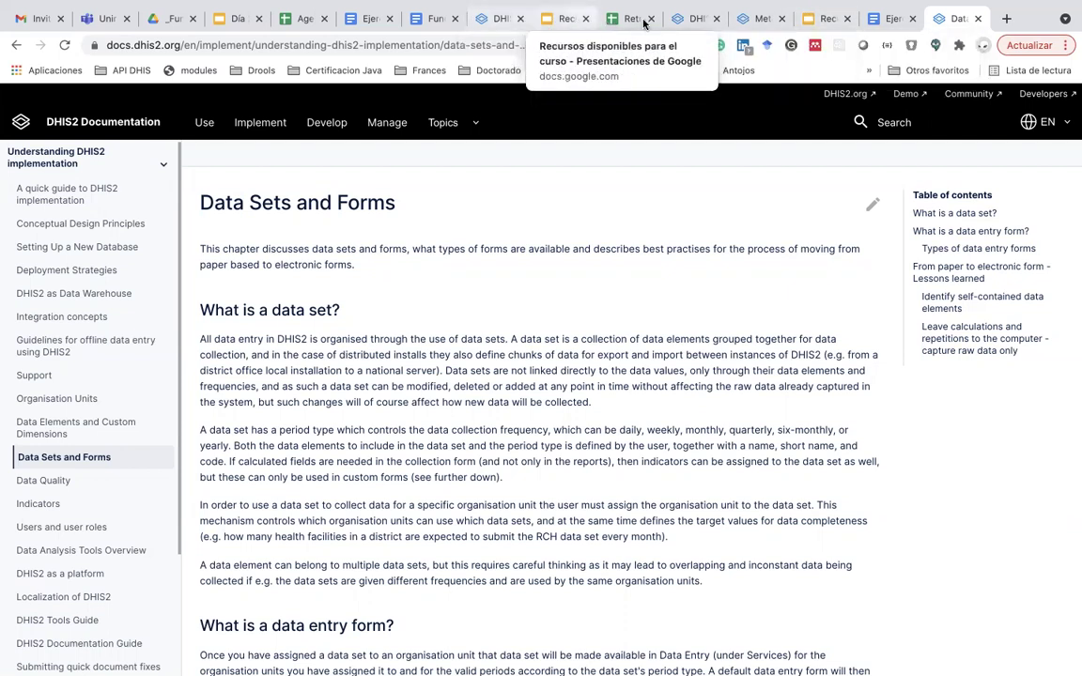
# - Switch to the DHIS2 data entry page, search the applications for "man" and open Mantenimiento
pyautogui.click(694, 17)
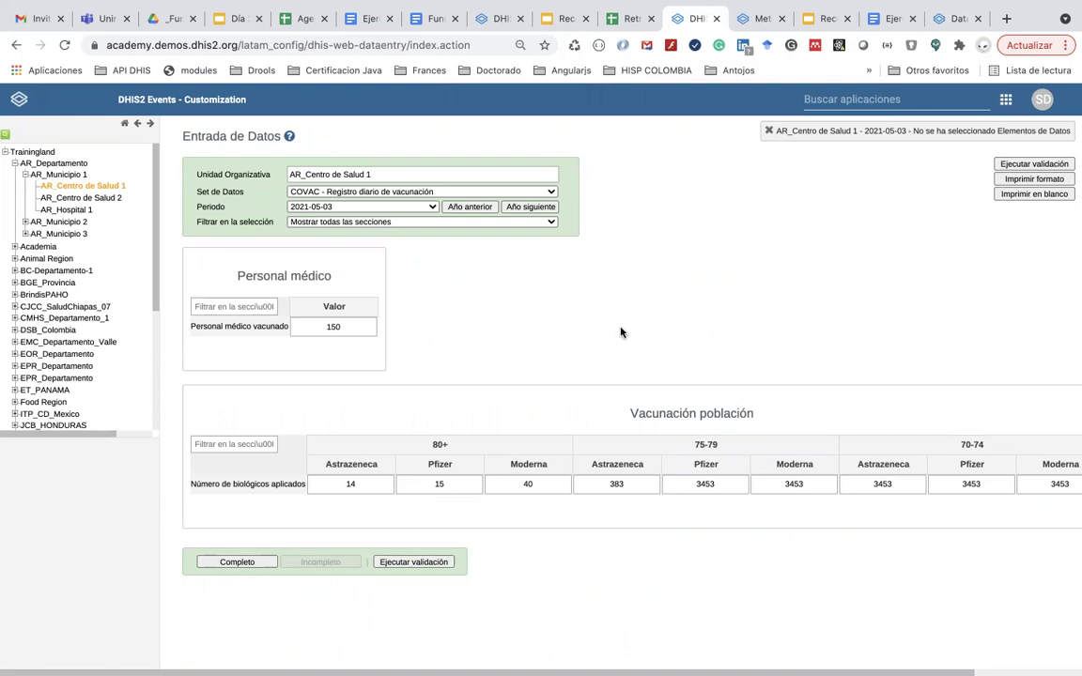
pyautogui.click(914, 101)
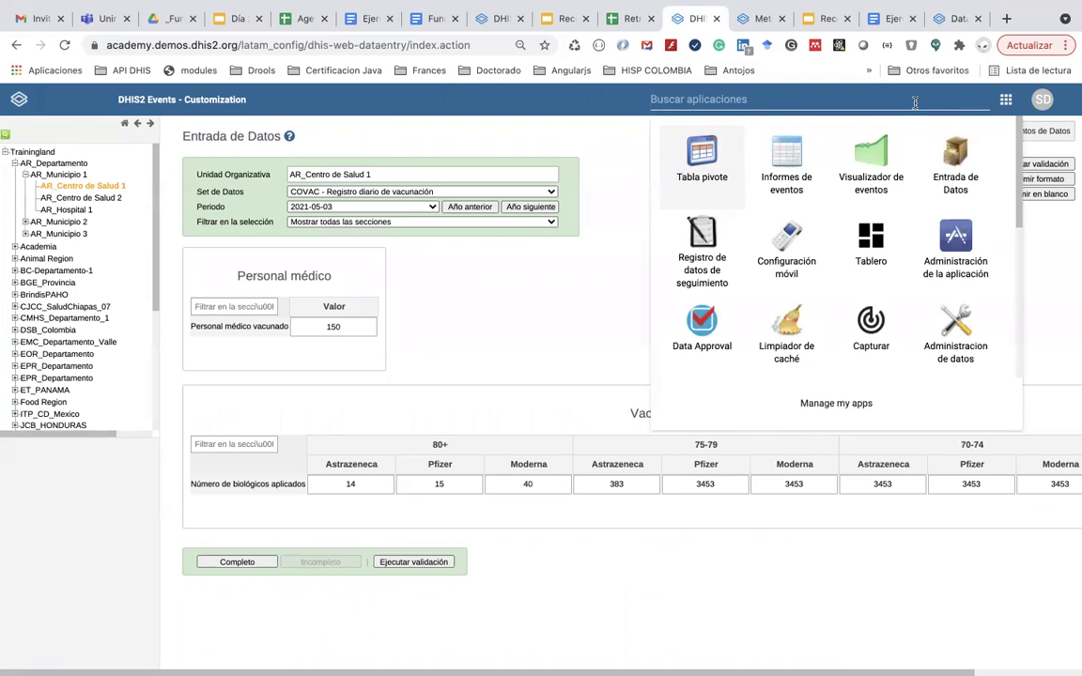
pyautogui.write('i')
pyautogui.press('BackSpace')
pyautogui.write('in')
pyautogui.press('BackSpace')
pyautogui.press('BackSpace')
pyautogui.write('man')
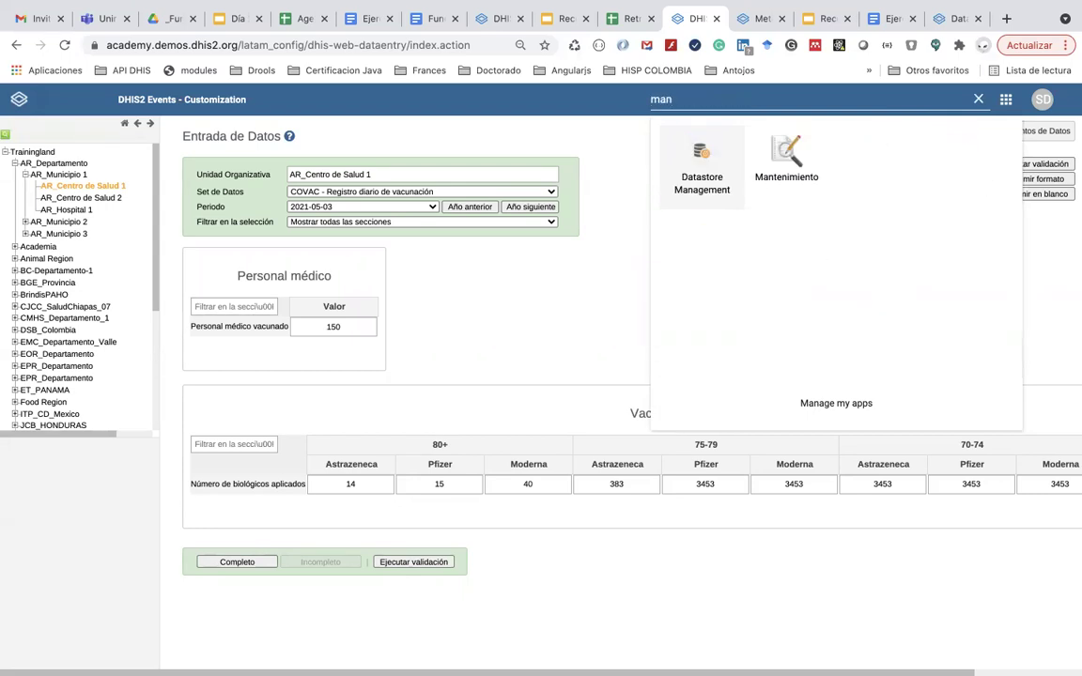
pyautogui.click(787, 156)
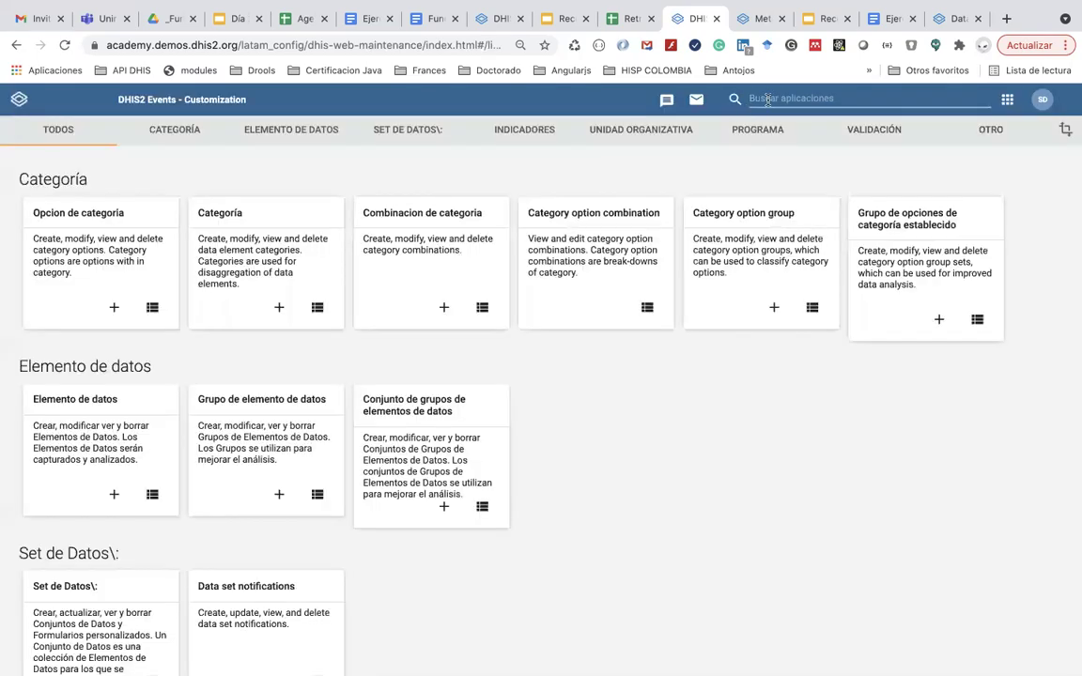
pyautogui.click(768, 98)
pyautogui.write('indo')
pyautogui.press('BackSpace')
pyautogui.press('BackSpace')
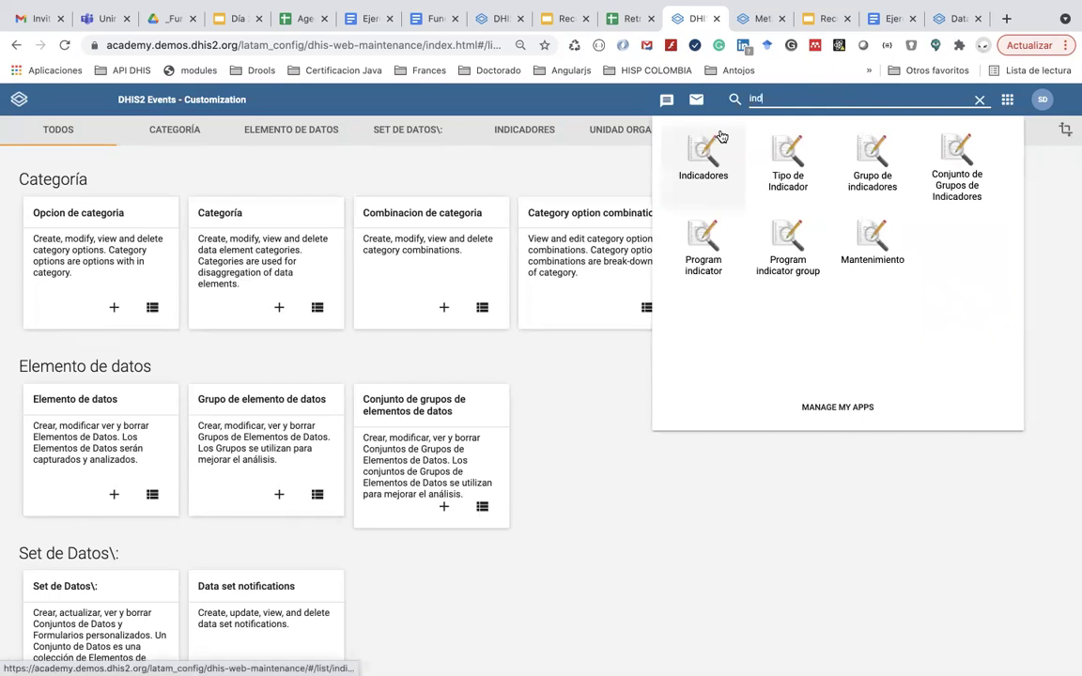
pyautogui.click(592, 447)
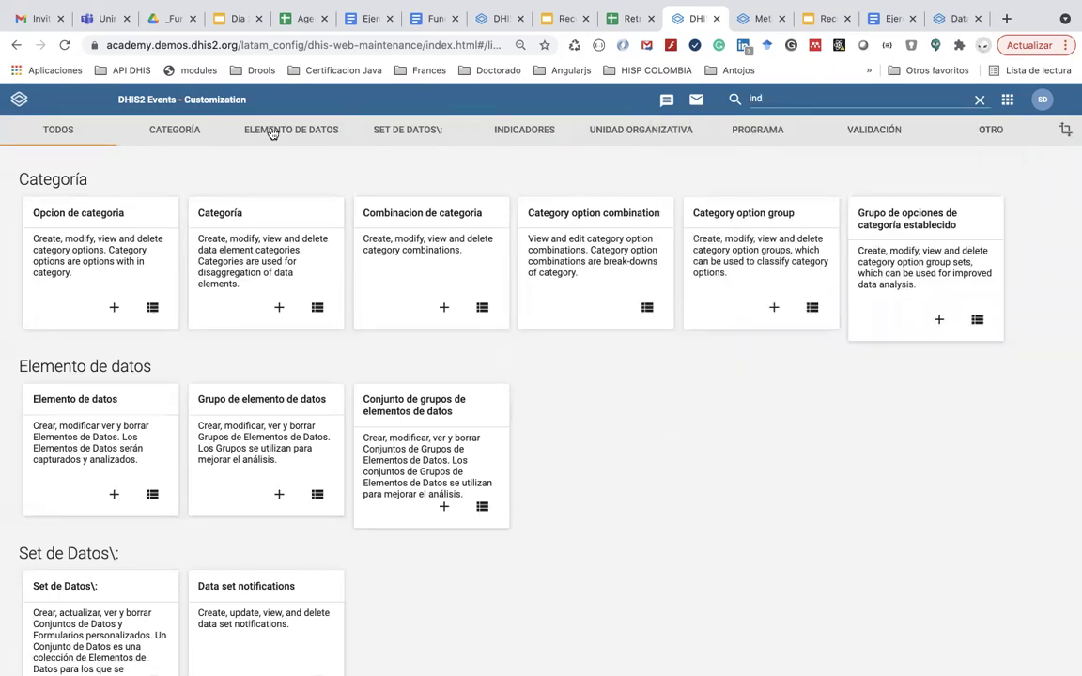
# - Create and save an indicator type (Tipo de Indicador) named Porcentaje with a factor of 100
pyautogui.click(527, 138)
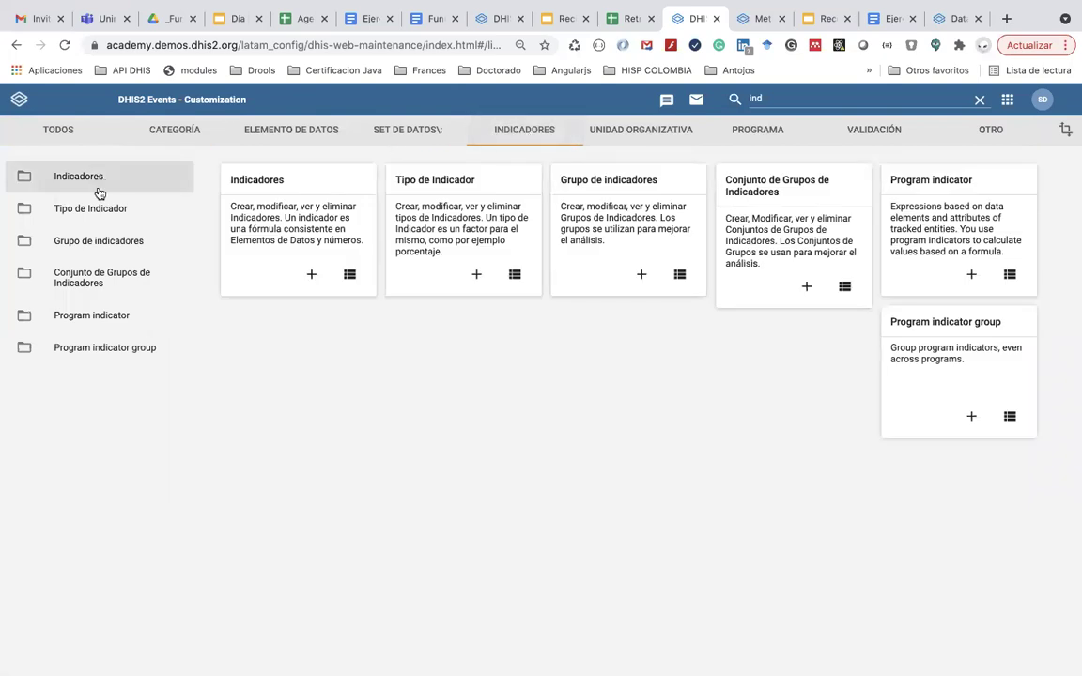
pyautogui.click(102, 210)
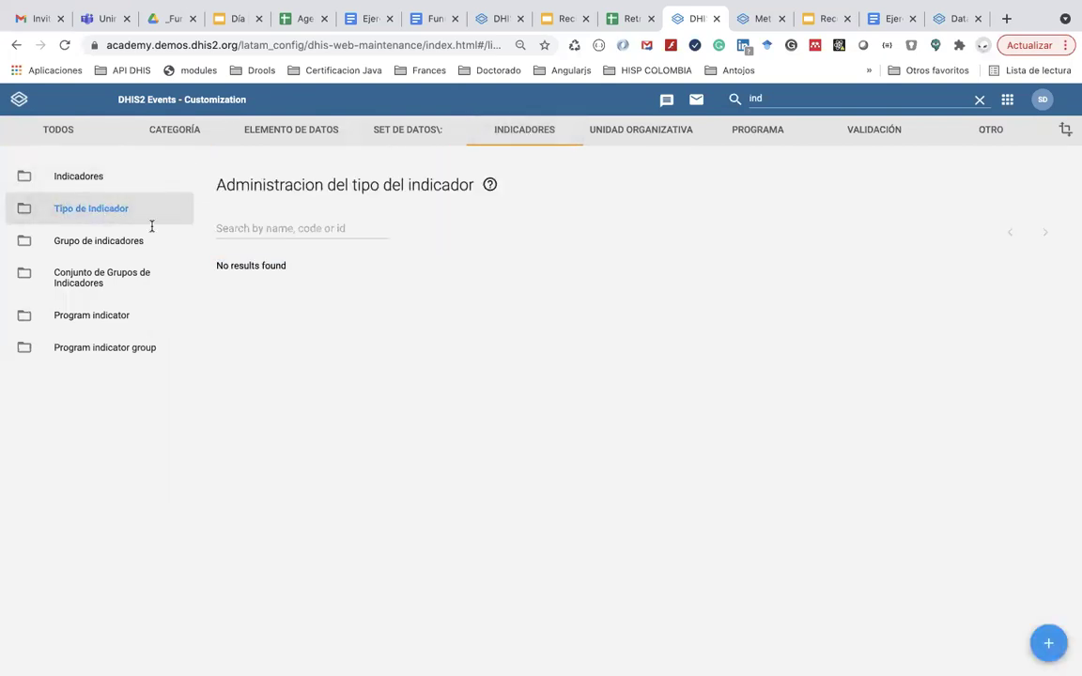
pyautogui.click(1049, 643)
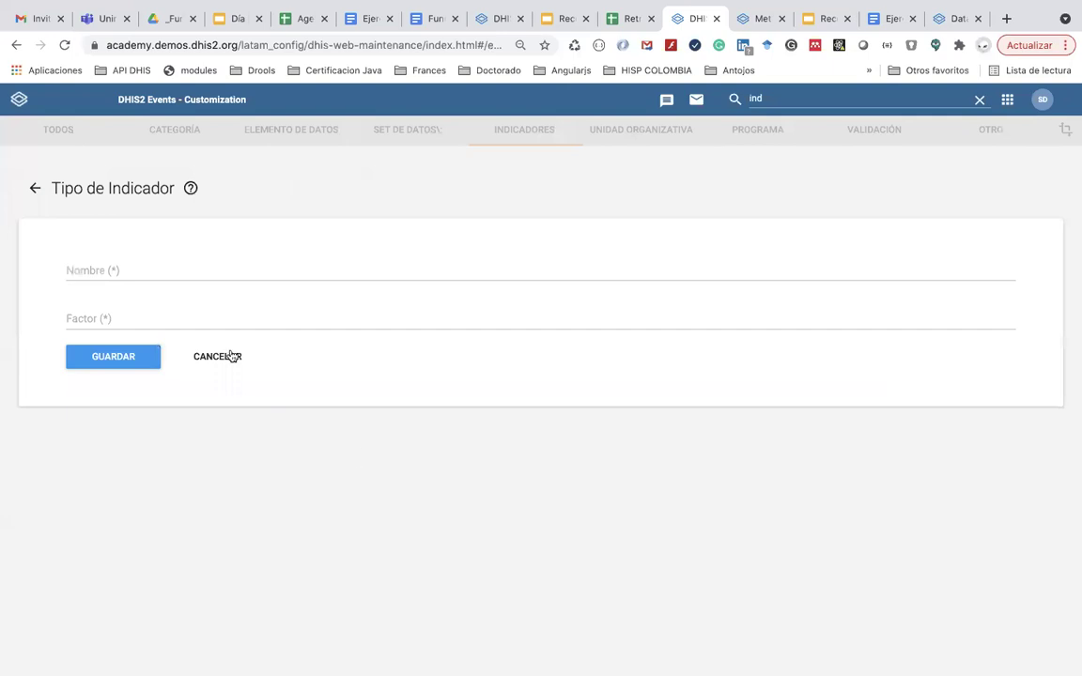
pyautogui.click(191, 275)
pyautogui.write('Porcentaje')
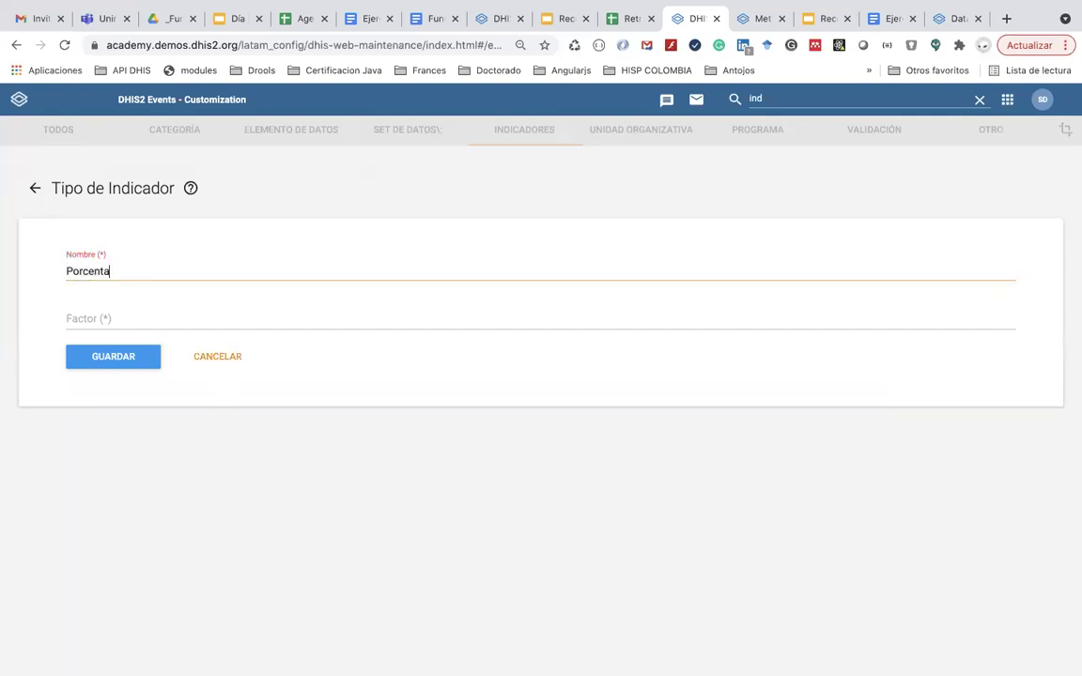
pyautogui.click(155, 320)
pyautogui.write('1')
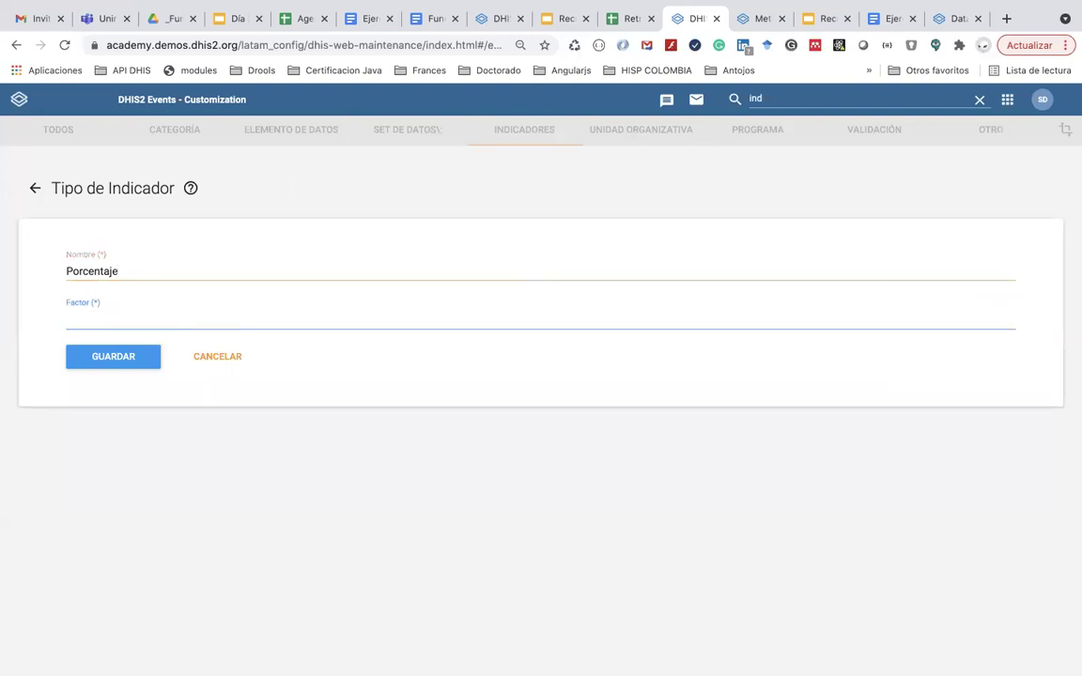
pyautogui.write('00')
pyautogui.click(131, 359)
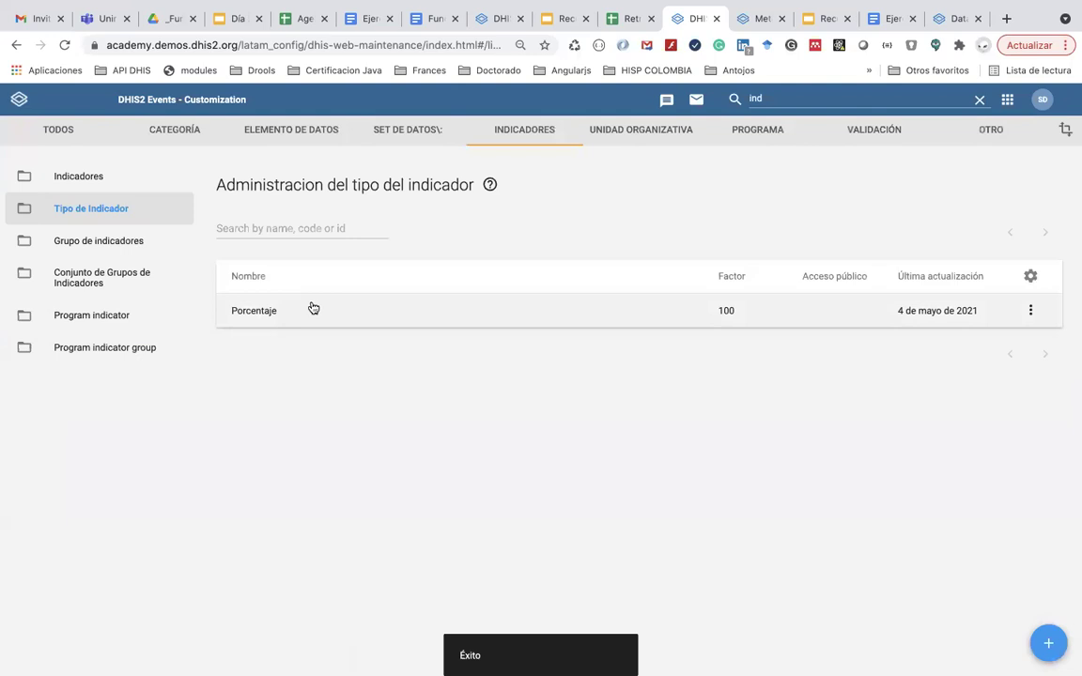
# - Start a new indicator from the Indicadores list and look over the fields of its form
pyautogui.click(101, 178)
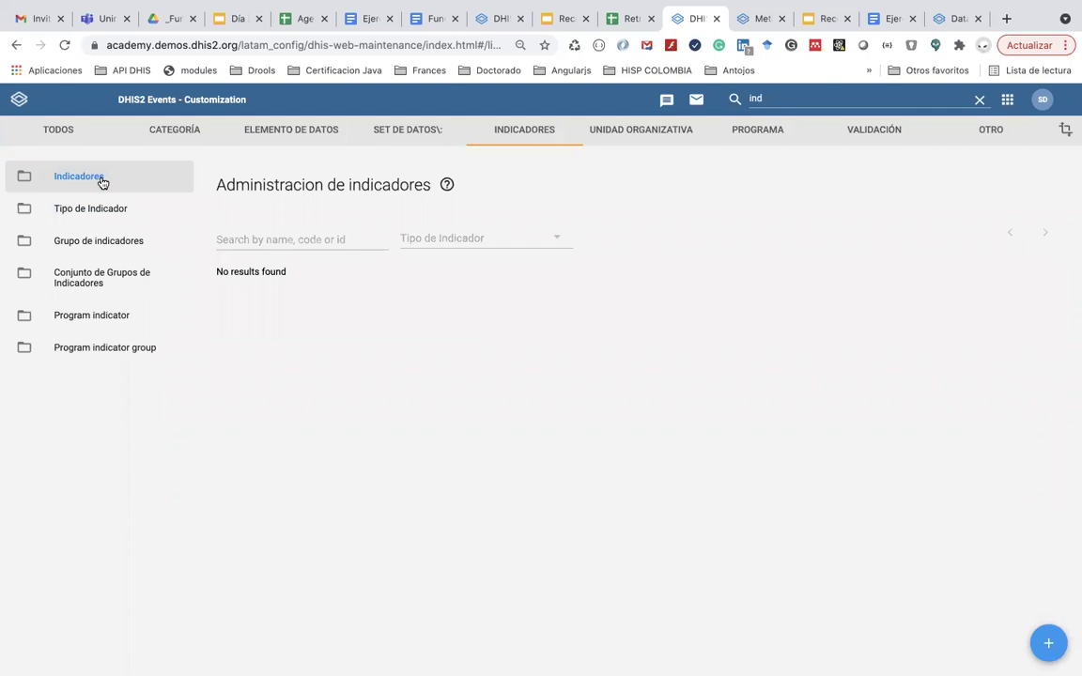
pyautogui.moveTo(1052, 669)
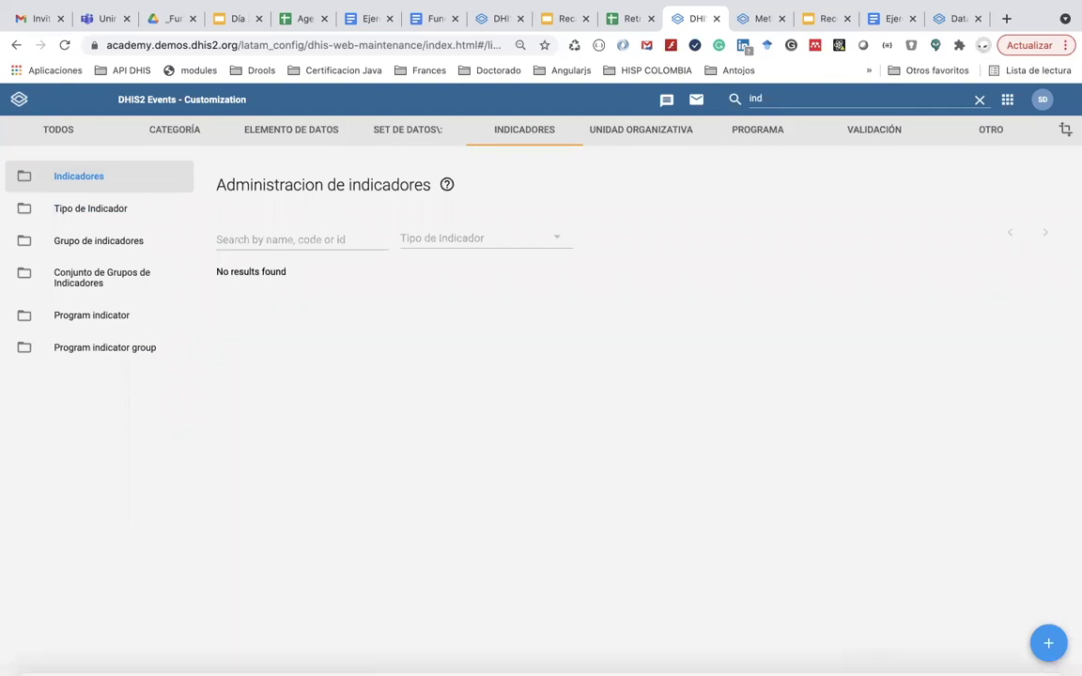
pyautogui.click(1042, 647)
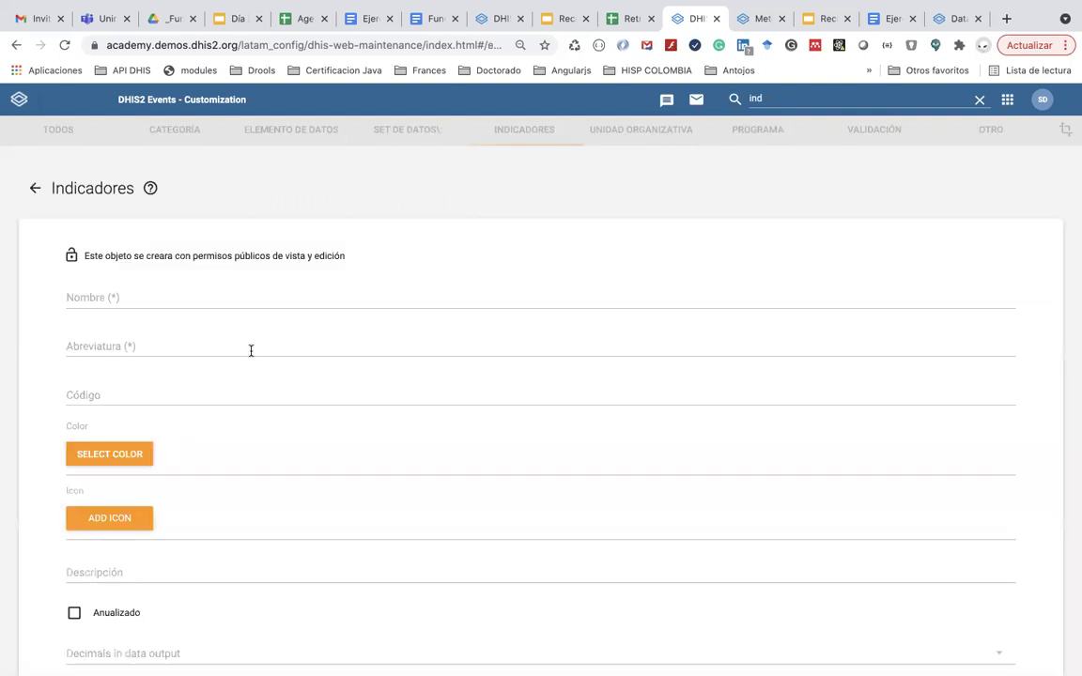
pyautogui.click(158, 297)
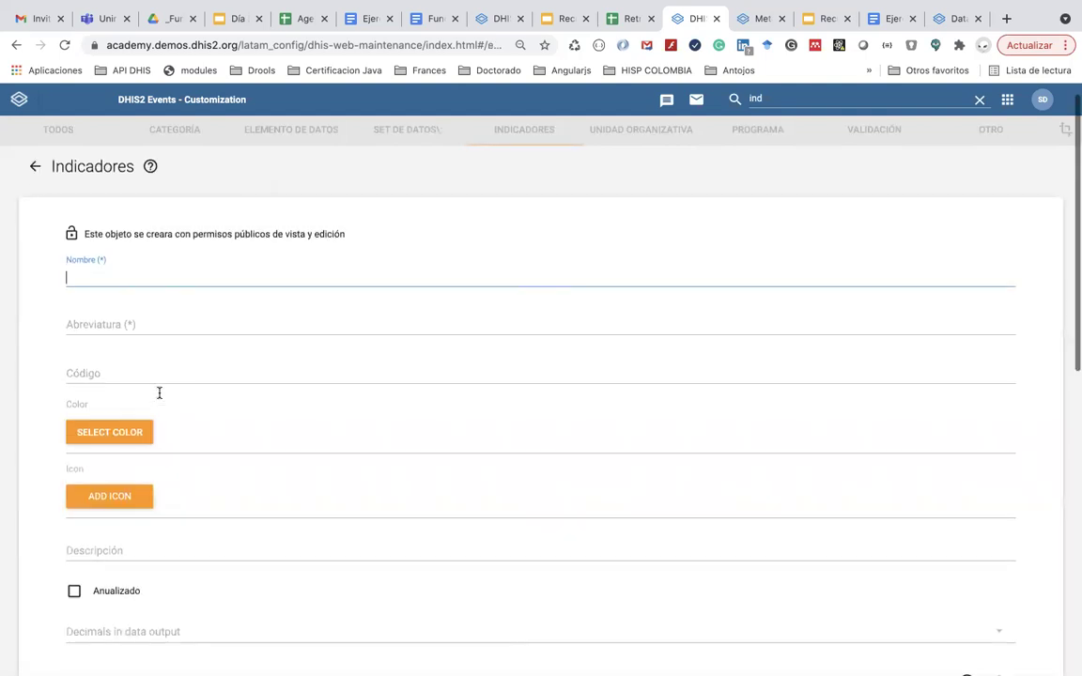
pyautogui.scroll(-5, 160, 392)
pyautogui.scroll(-5, 159, 397)
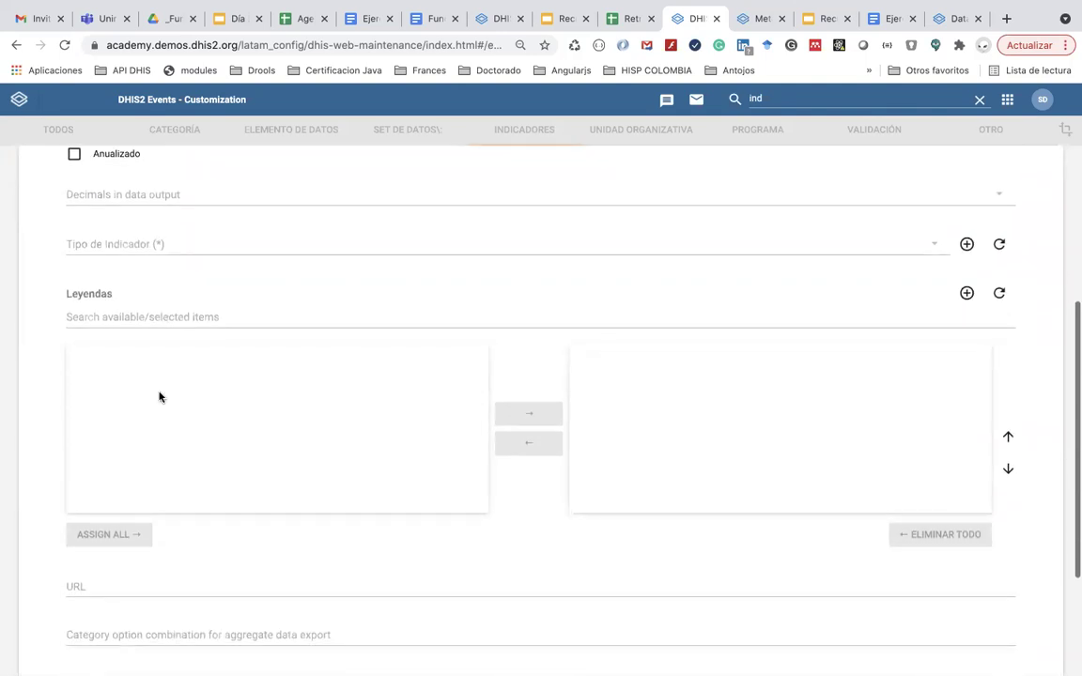
pyautogui.scroll(10, 160, 397)
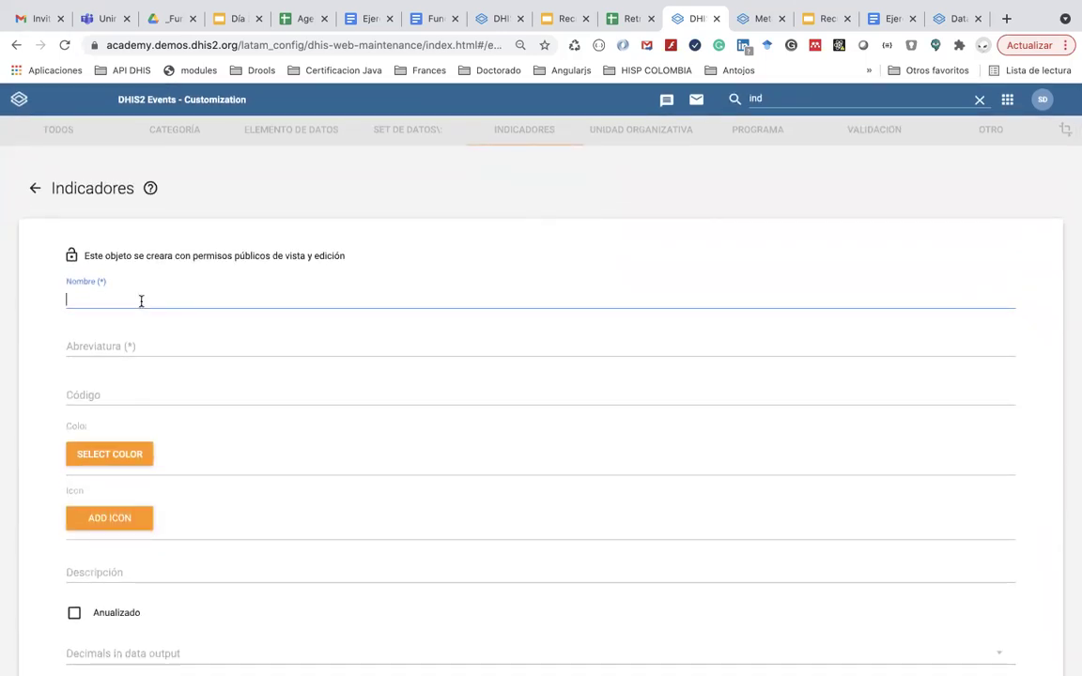
# - Enter "Número total de personas vacunadas" as the new indicator's name
pyautogui.write('%')
pyautogui.press('BackSpace')
pyautogui.write('Numero')
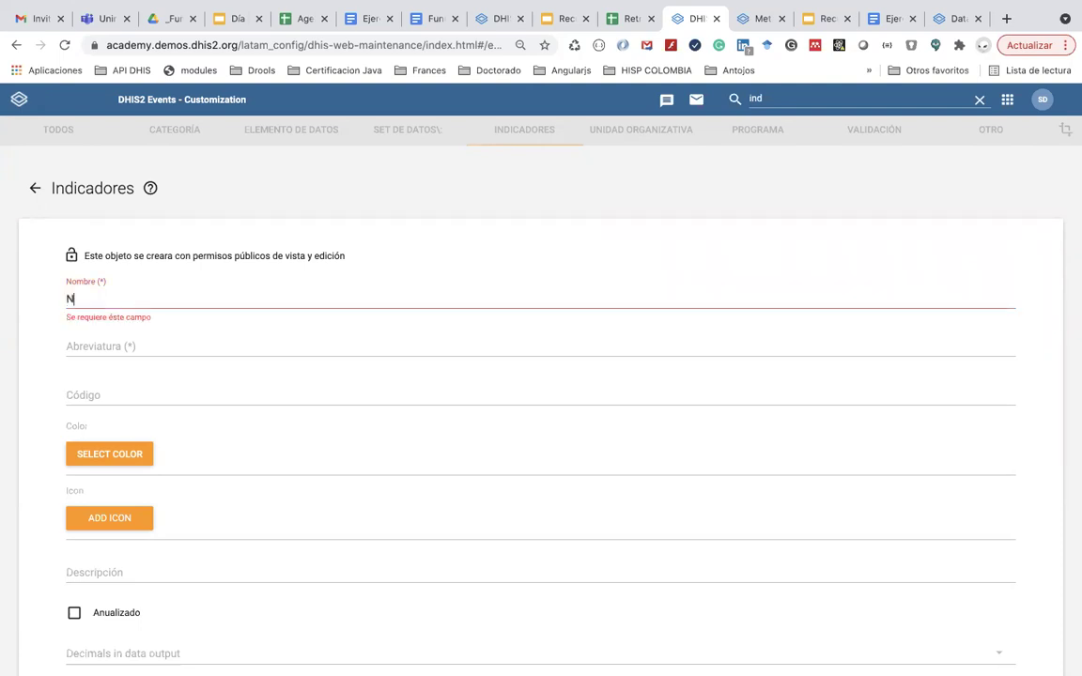
pyautogui.press('BackSpace')
pyautogui.press('BackSpace')
pyautogui.press('BackSpace')
pyautogui.press('BackSpace')
pyautogui.press('BackSpace')
pyautogui.write('úmero ')
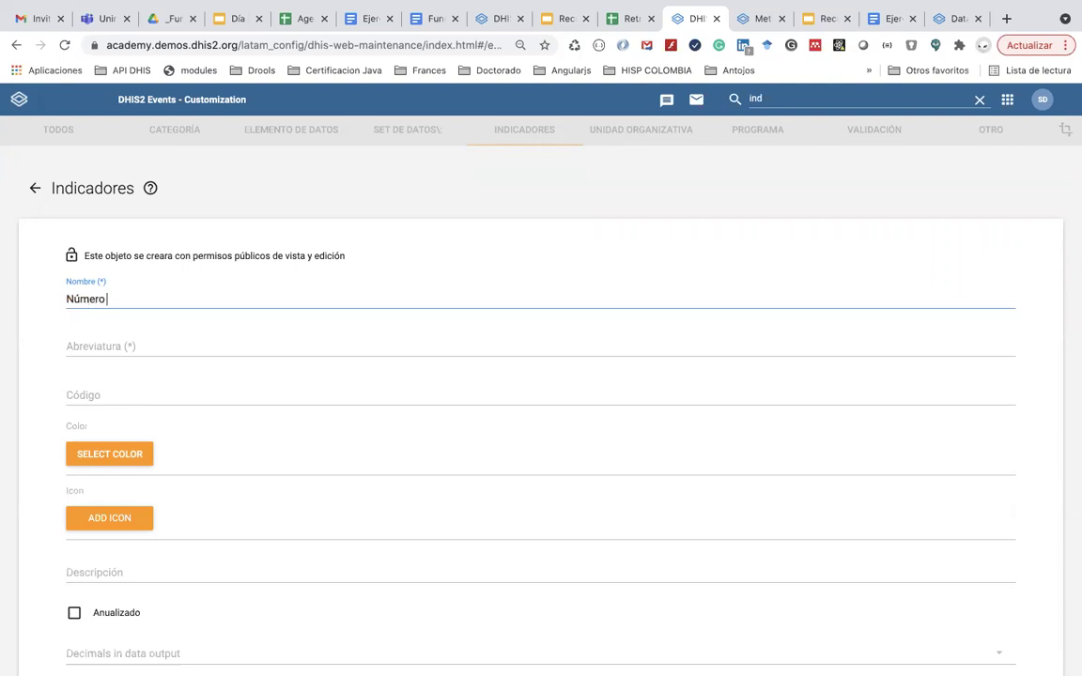
pyautogui.write('total de personas')
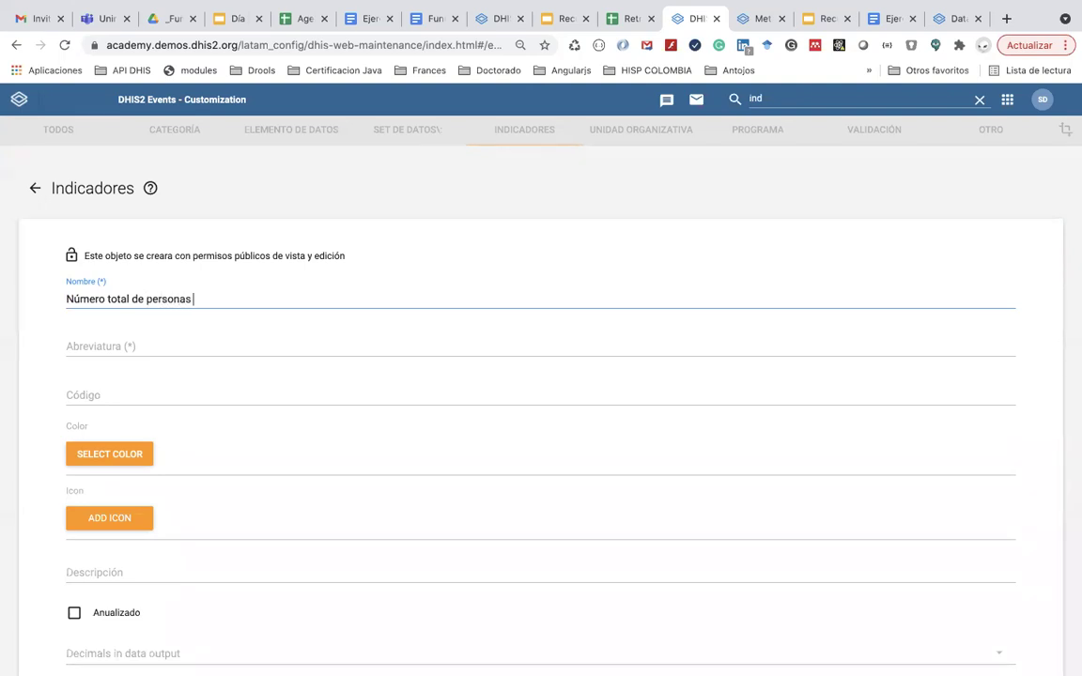
pyautogui.write(' vacunadas')
# - Change the indicator's name to "COVAC - Personas vacunadas"
pyautogui.click(146, 299)
pyautogui.keyDown('shift'); pyautogui.click(48, 304); pyautogui.keyUp('shift')
pyautogui.press('Delete')
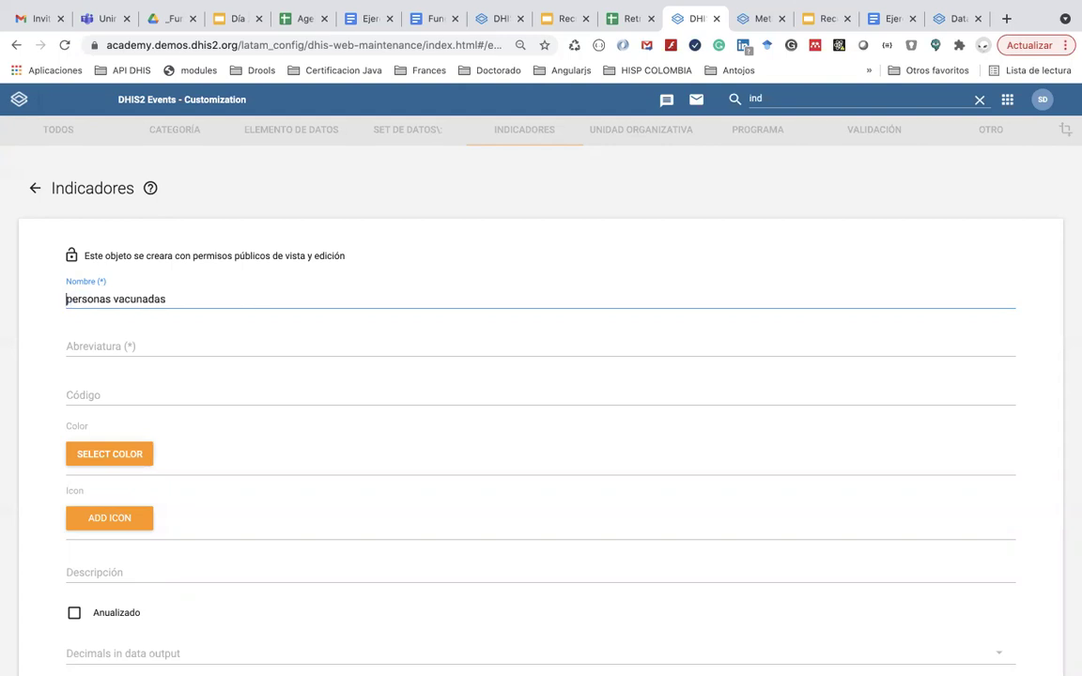
pyautogui.press('Delete')
pyautogui.write('P')
pyautogui.press('Left')
pyautogui.write('CO')
pyautogui.write('C-')
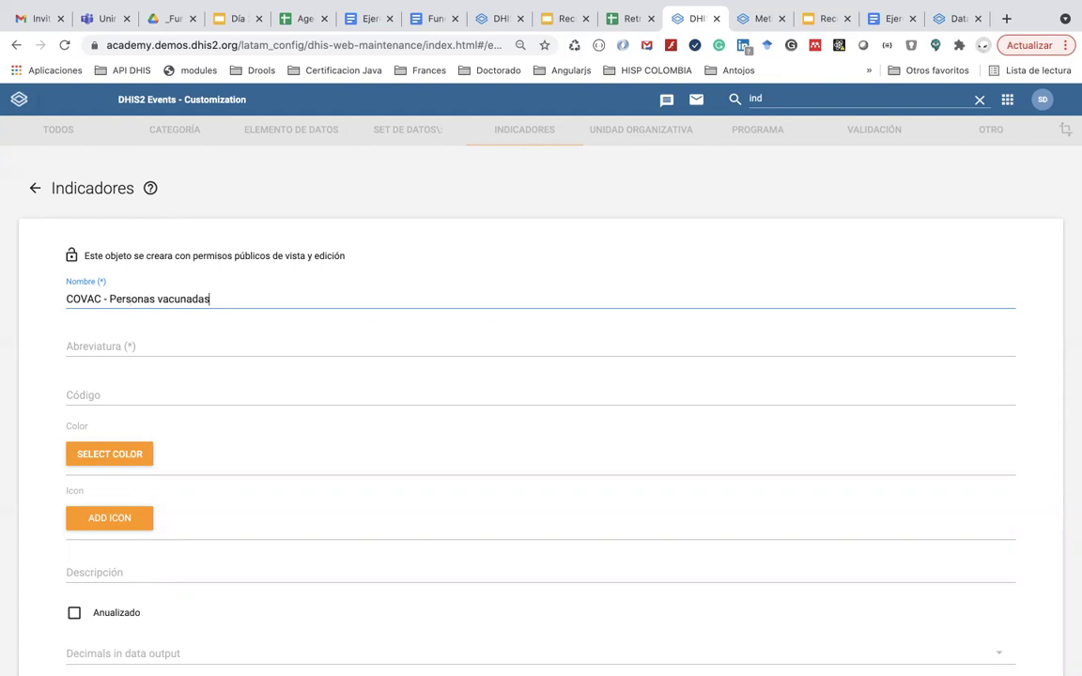
# - Copy the indicator's name "COVAC - Personas vacunadas" into its abbreviation (Abreviatura)
pyautogui.click(109, 350)
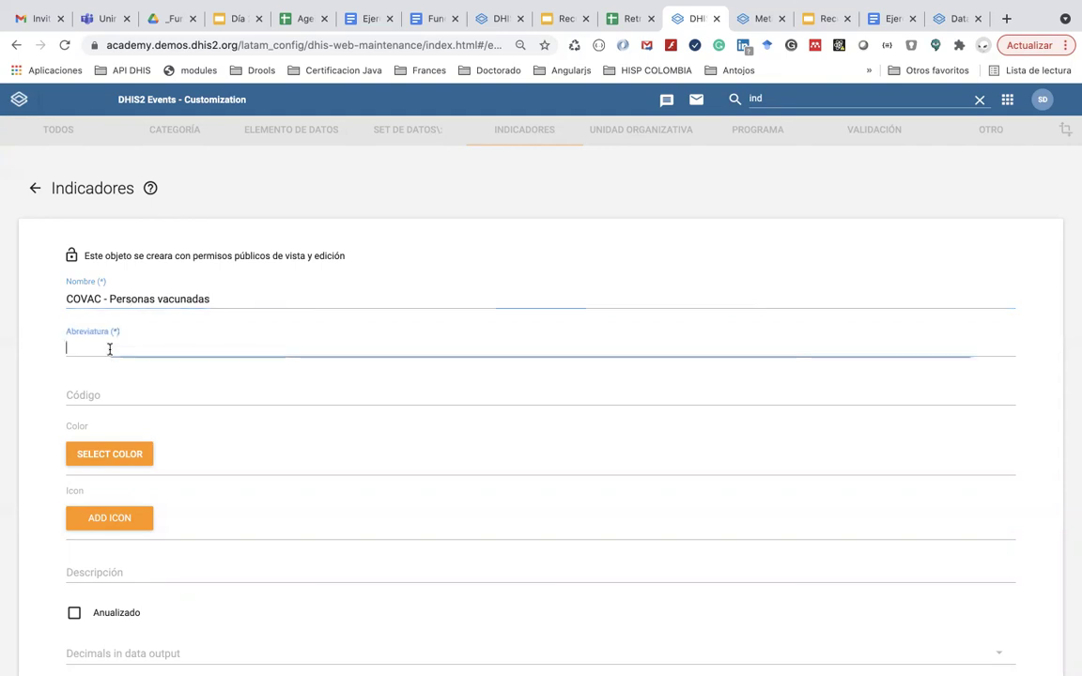
pyautogui.moveTo(208, 299); pyautogui.dragTo(5, 296)
pyautogui.press('super+c')
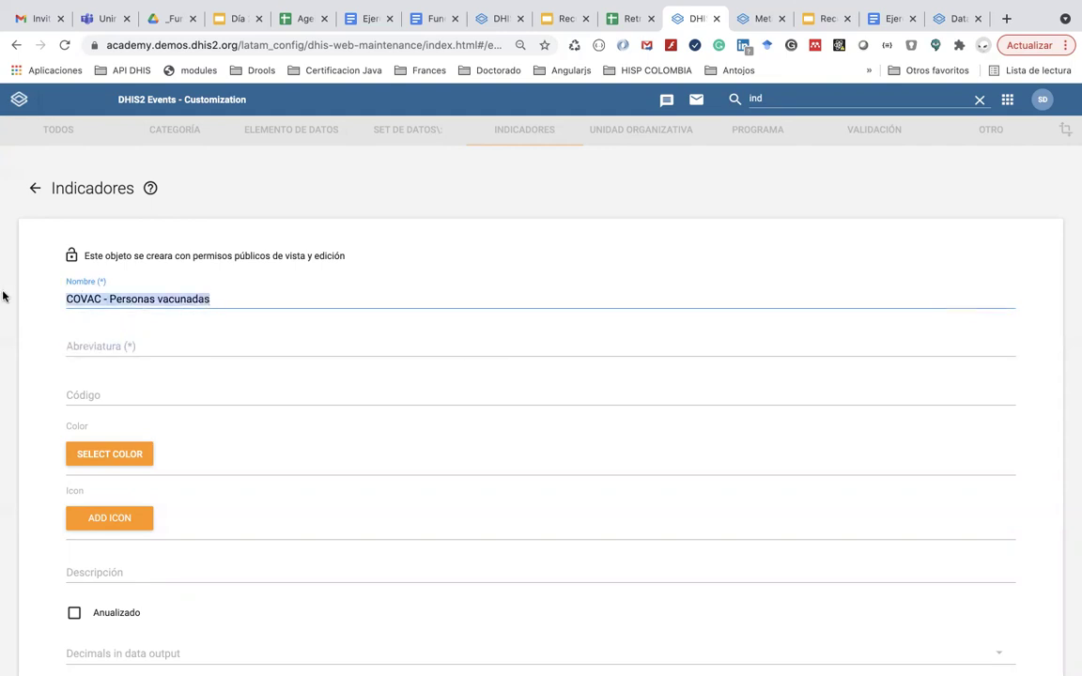
pyautogui.click(68, 347)
pyautogui.press('super+v')
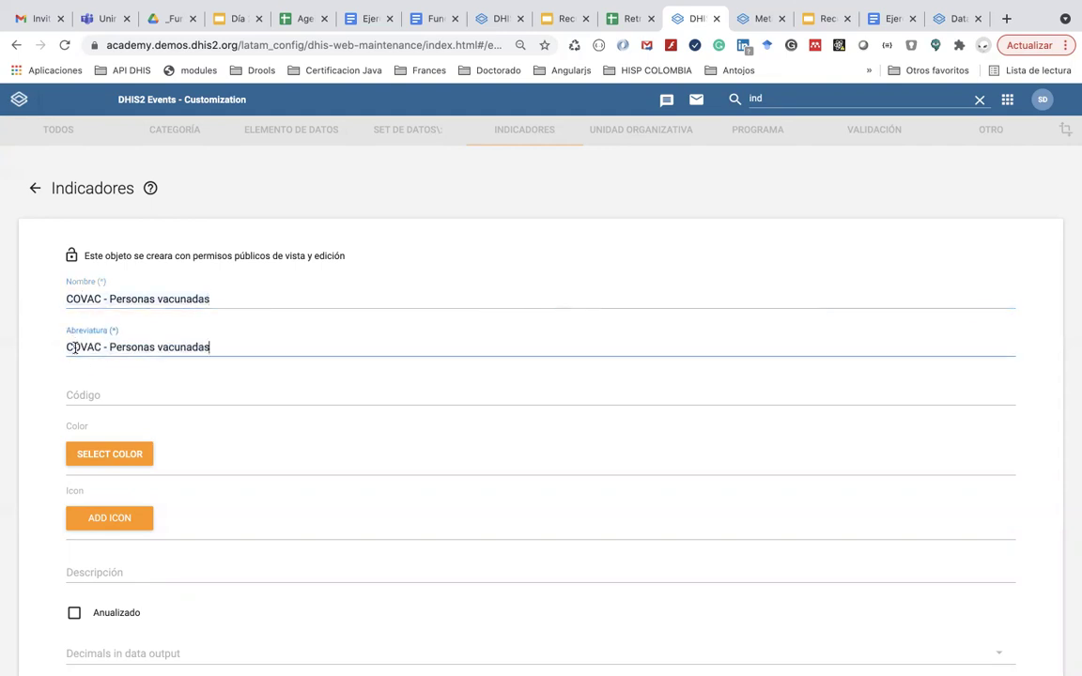
# - Check the available options for Tipo de Indicador and review the rest of the form, including legends, numerator and denominator
pyautogui.scroll(-5, 111, 402)
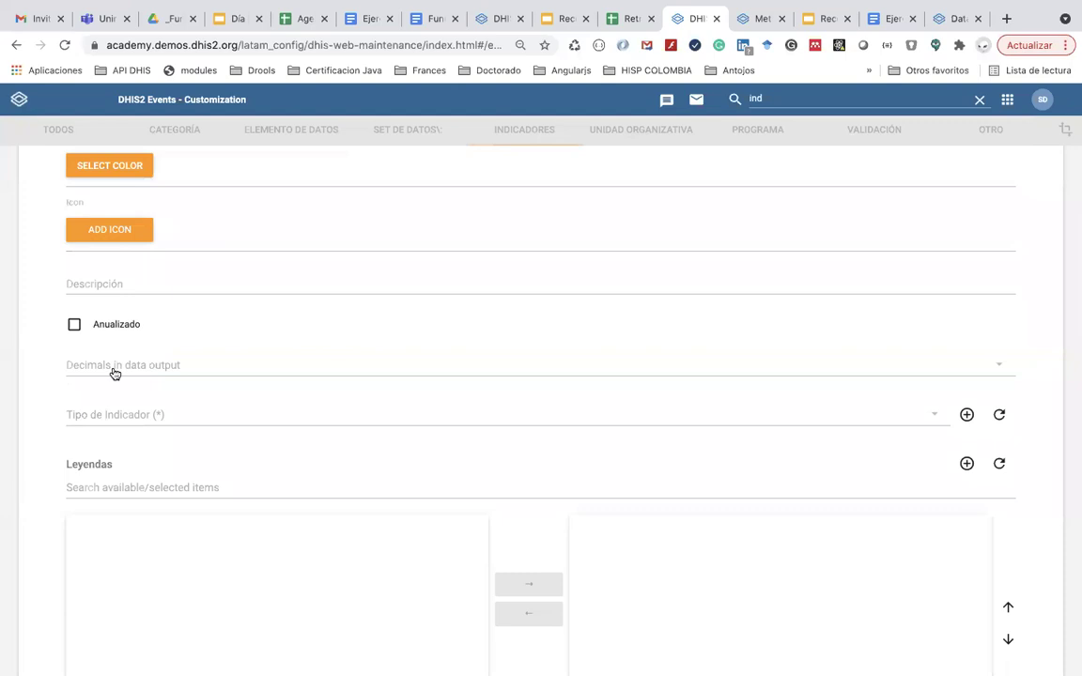
pyautogui.click(111, 416)
pyautogui.click(58, 452)
pyautogui.scroll(-1, 111, 517)
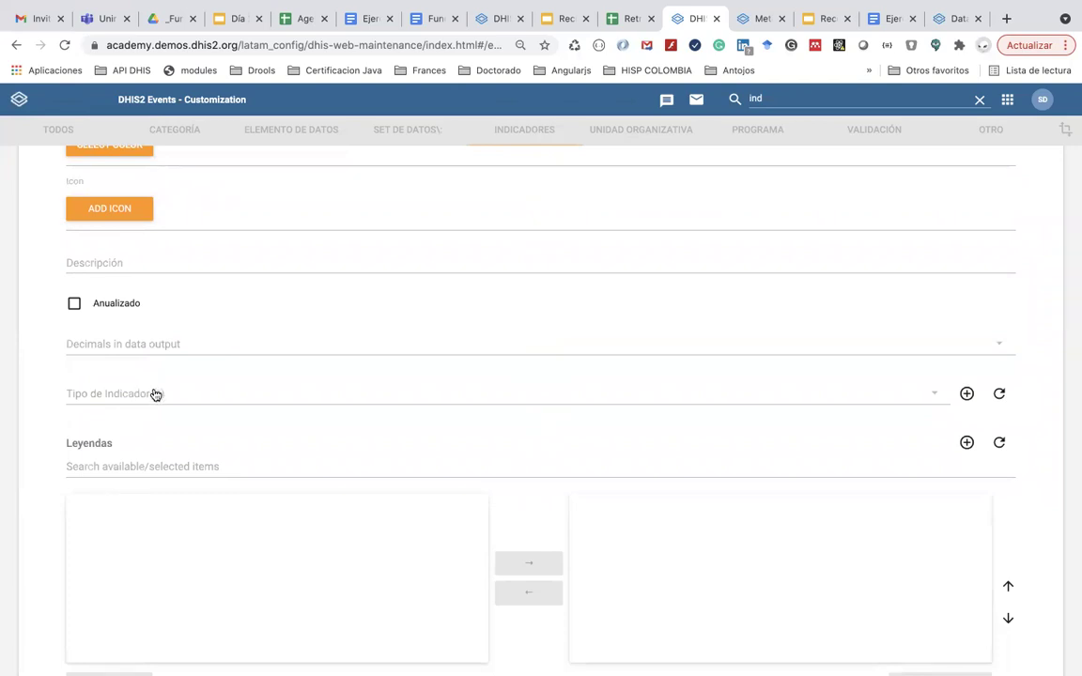
pyautogui.scroll(-5, 152, 393)
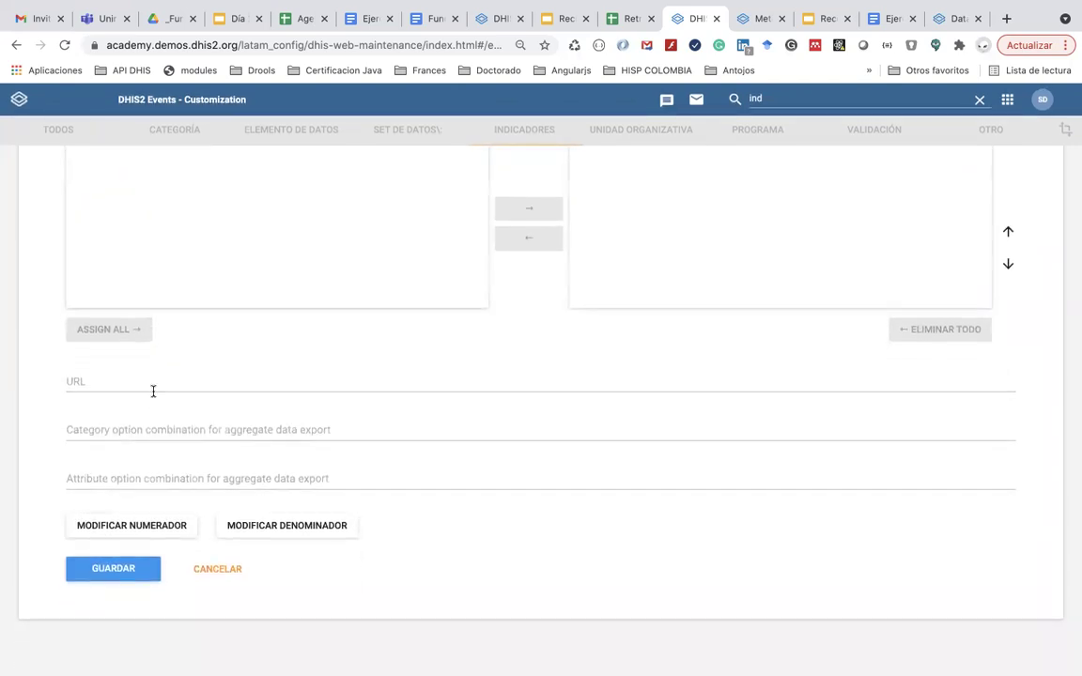
pyautogui.scroll(2, 153, 393)
pyautogui.scroll(-1, 153, 394)
pyautogui.scroll(-2, 153, 395)
pyautogui.scroll(15, 153, 391)
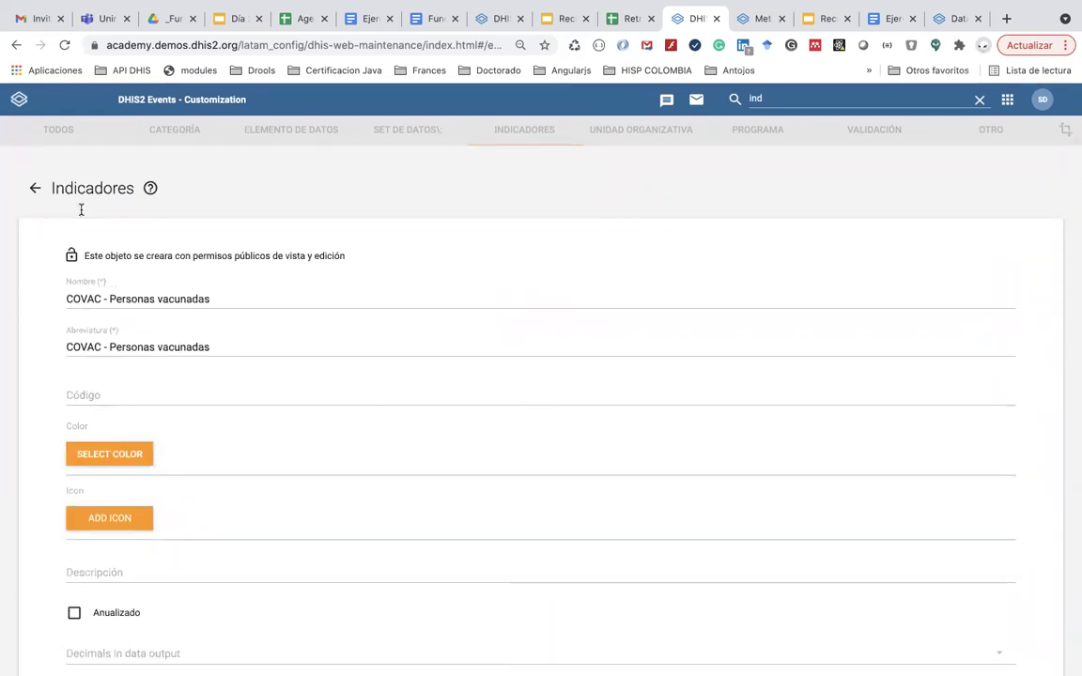
# - Leave the new indicator form without saving and return to the Tipo de Indicador list
pyautogui.click(35, 190)
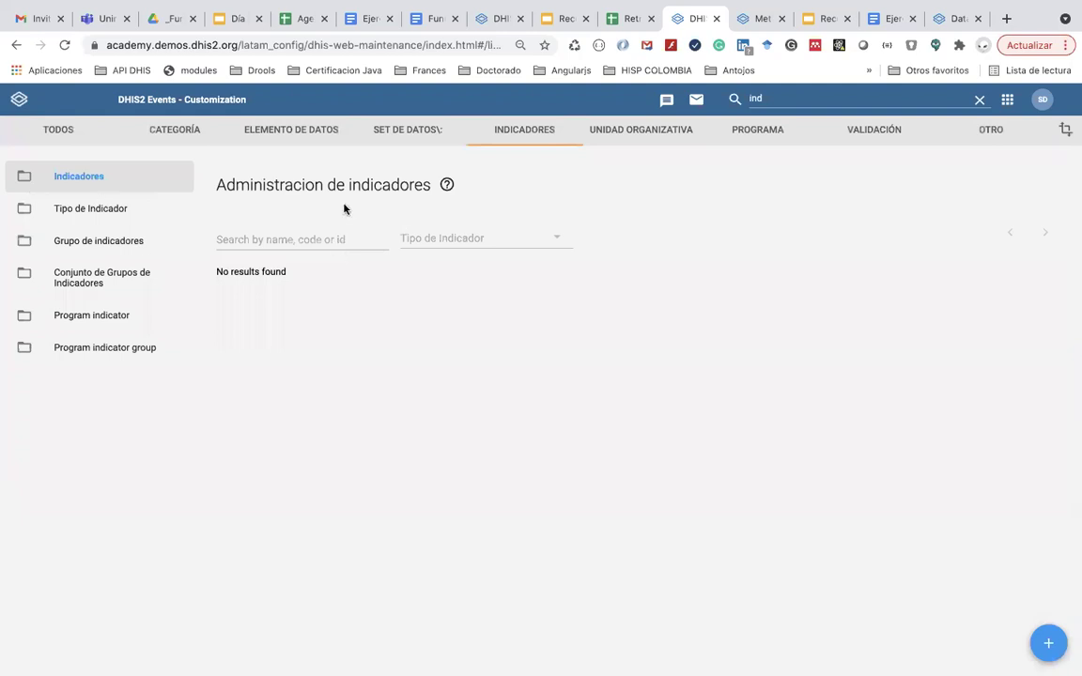
pyautogui.click(90, 212)
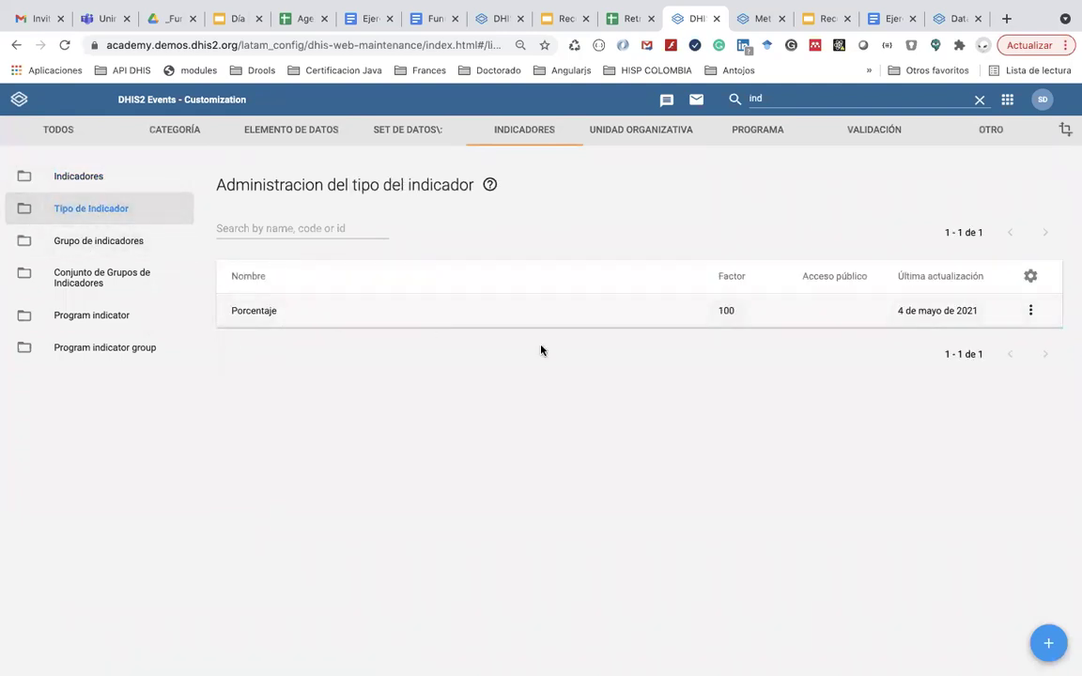
# - Create an indicator type named Uno with a factor of 1 and save it
pyautogui.click(1048, 643)
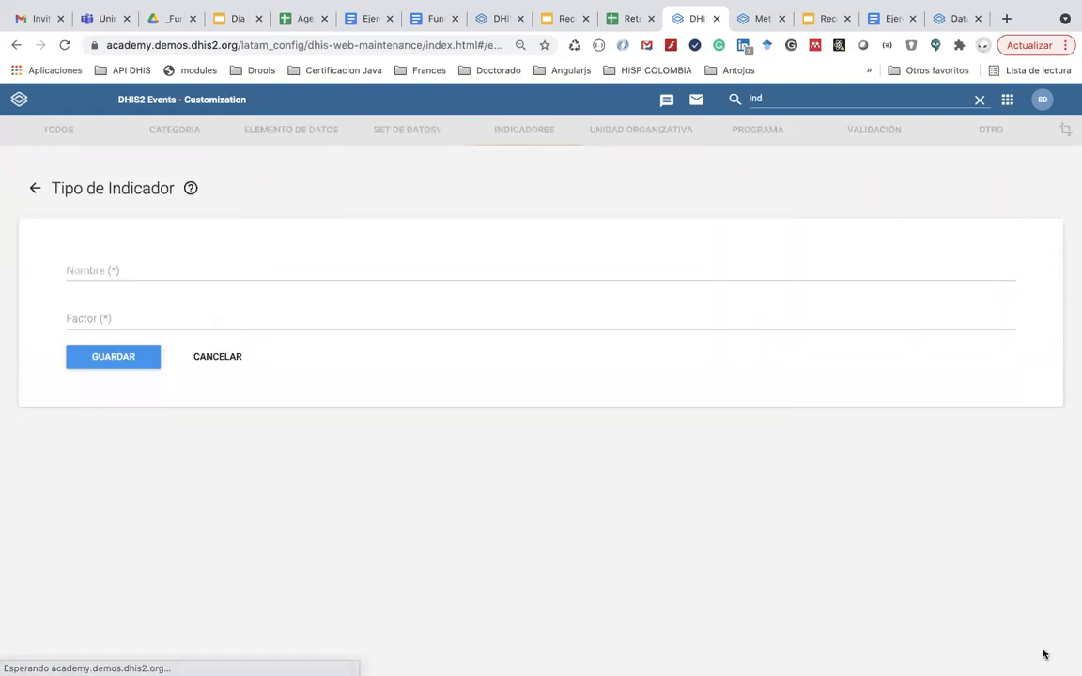
pyautogui.click(97, 269)
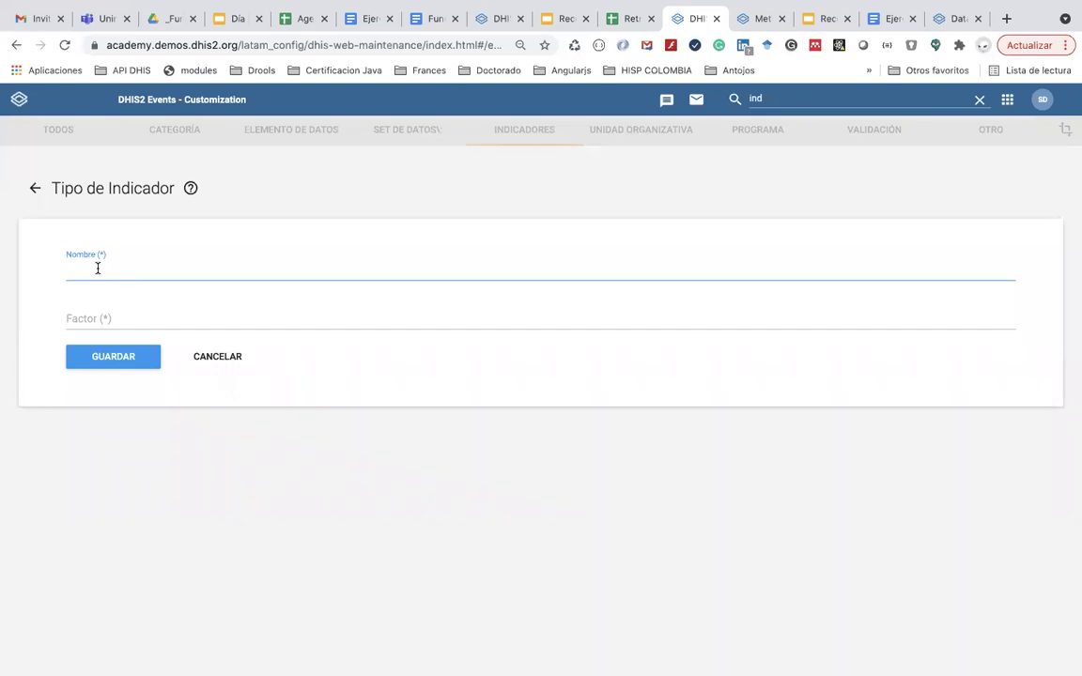
pyautogui.write('Uno')
pyautogui.click(86, 316)
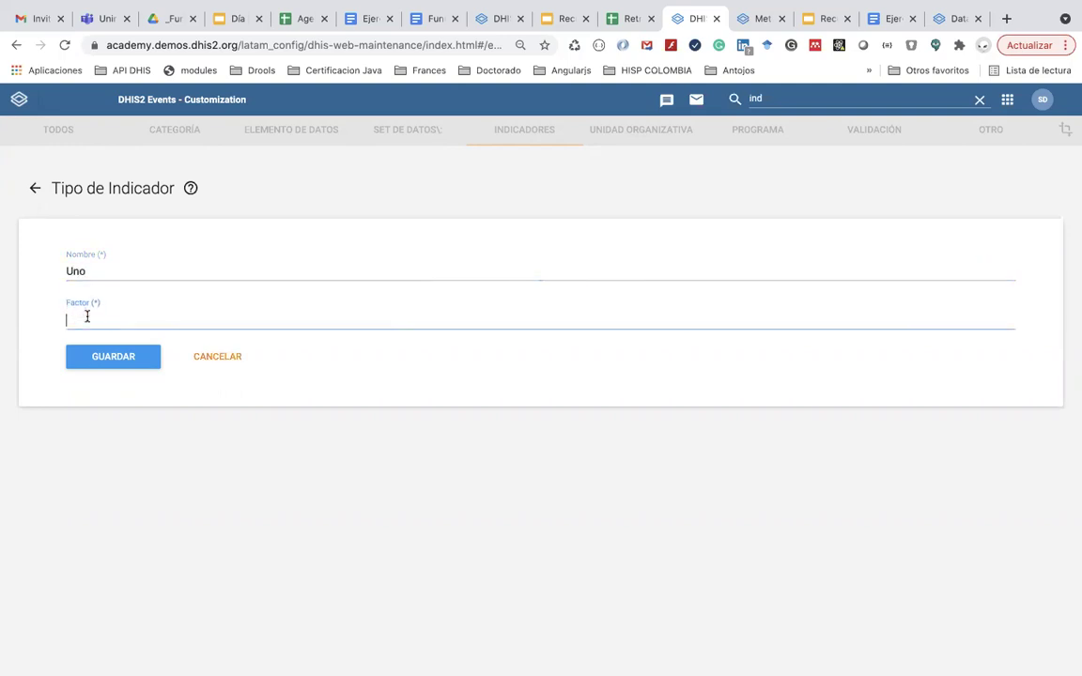
pyautogui.write('1')
pyautogui.click(94, 358)
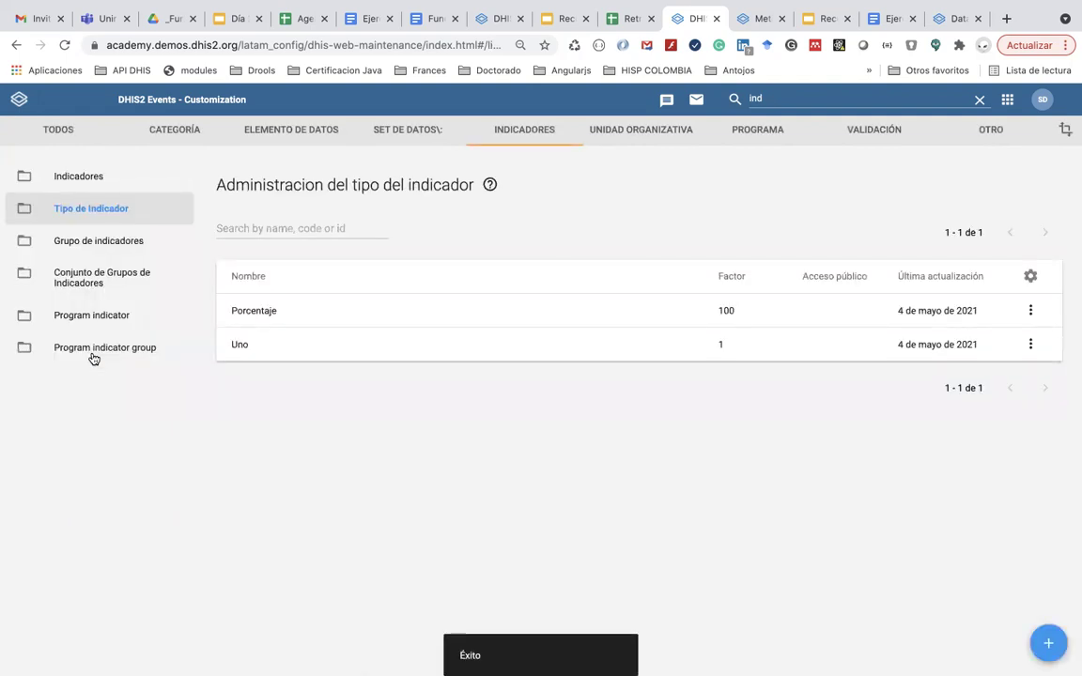
# - Start a new indicator and name it "COVAC - Personas vacunadas"
pyautogui.click(127, 182)
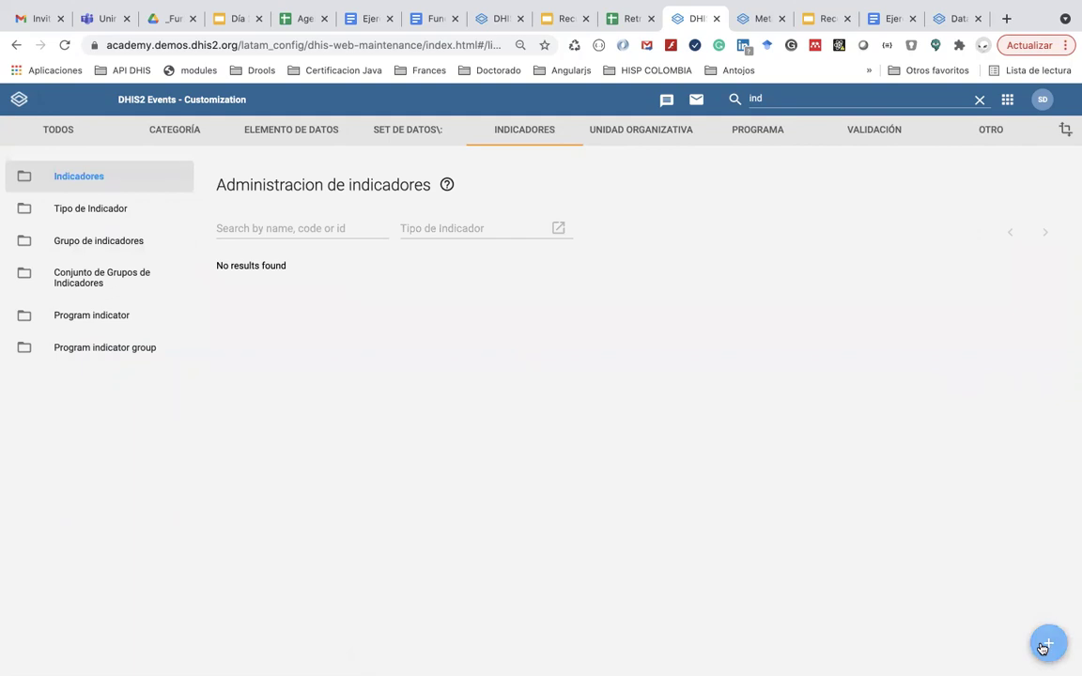
pyautogui.click(1049, 643)
pyautogui.click(126, 284)
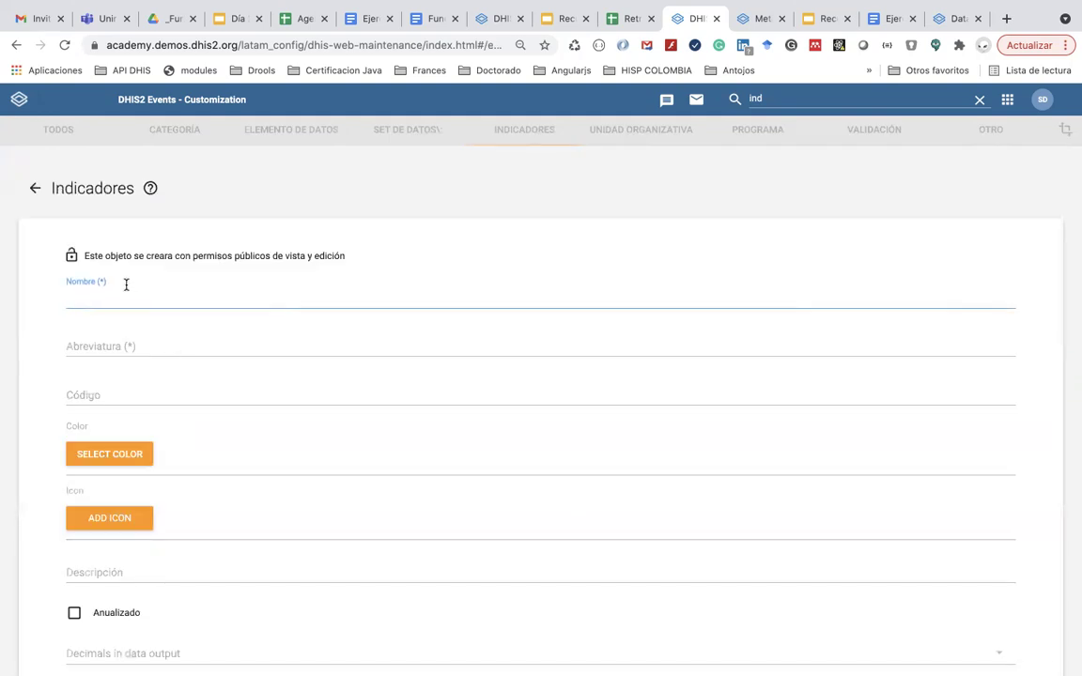
pyautogui.write('COVAC - Personas vaciunaas')
pyautogui.press('BackSpace')
pyautogui.press('BackSpace')
pyautogui.write('das')
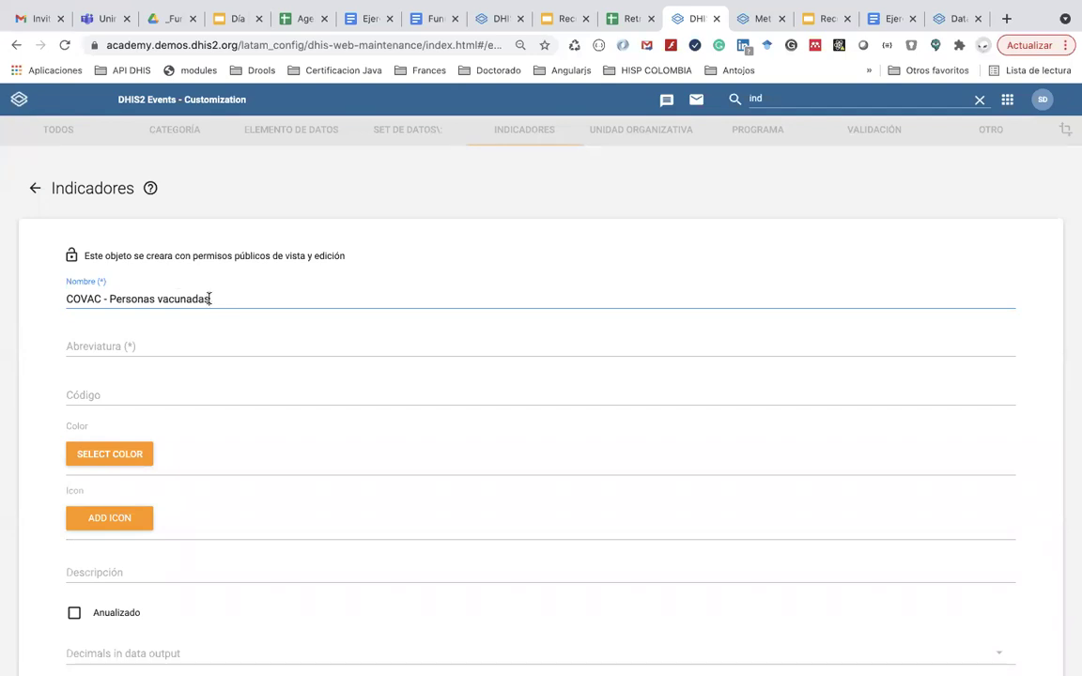
# - Copy the indicator's name into its abbreviation so both read "COVAC - Personas vacunadas"
pyautogui.moveTo(209, 298); pyautogui.dragTo(39, 297)
pyautogui.press('super+c')
pyautogui.click(72, 348)
pyautogui.press('super+v')
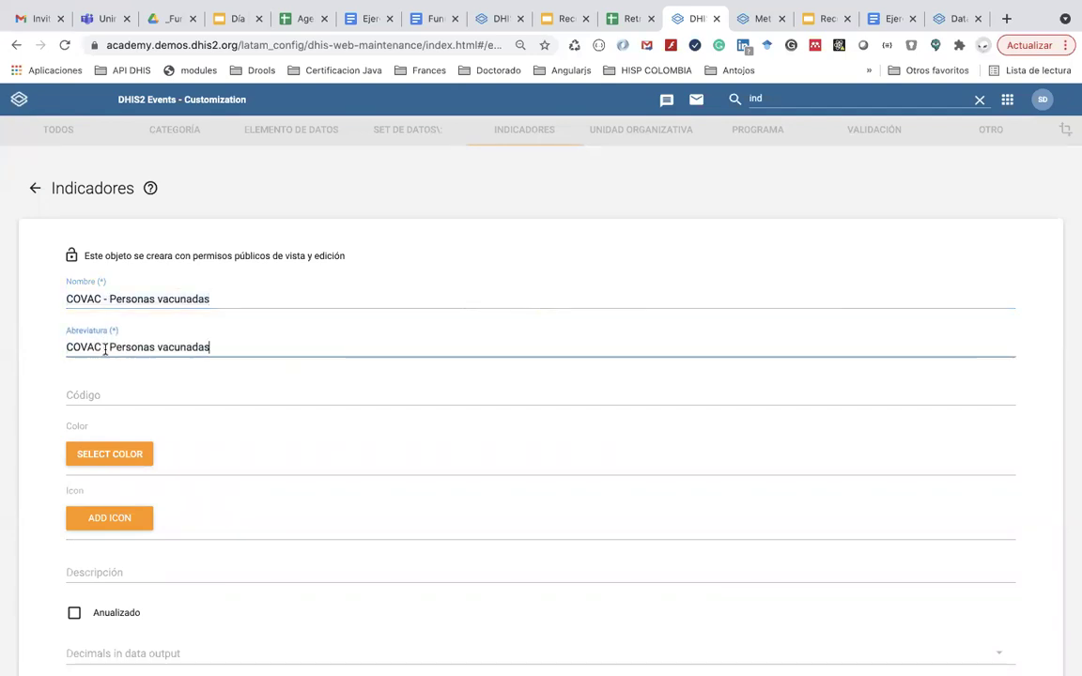
# - Set the new indicator's type to Uno
pyautogui.scroll(-5, 105, 376)
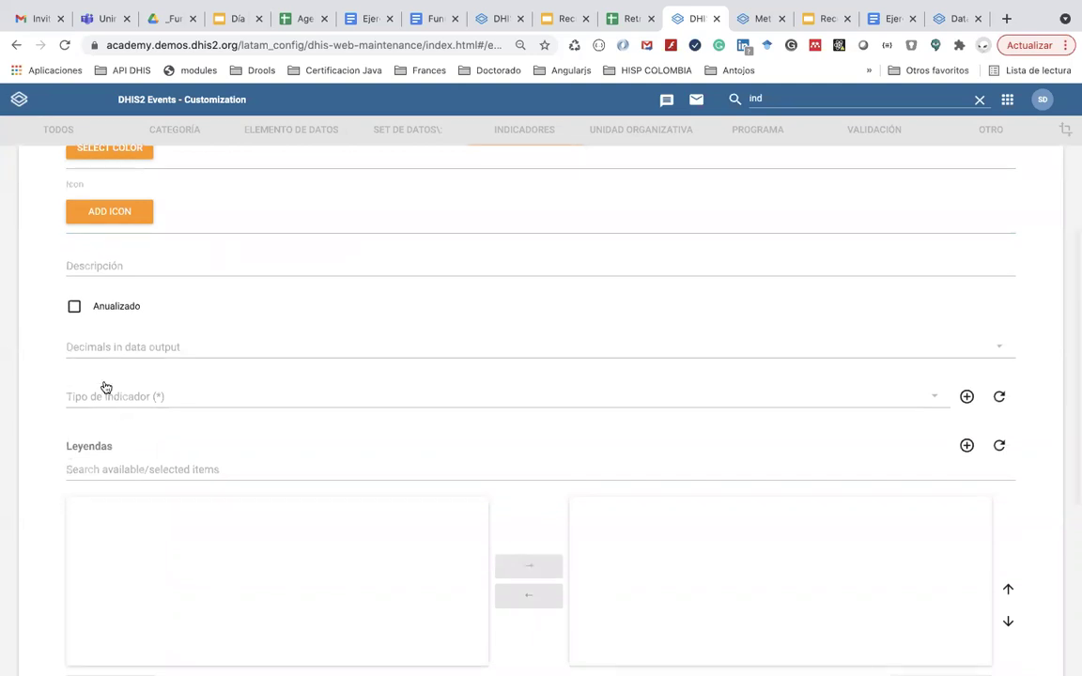
pyautogui.scroll(-6, 109, 451)
pyautogui.scroll(2, 110, 453)
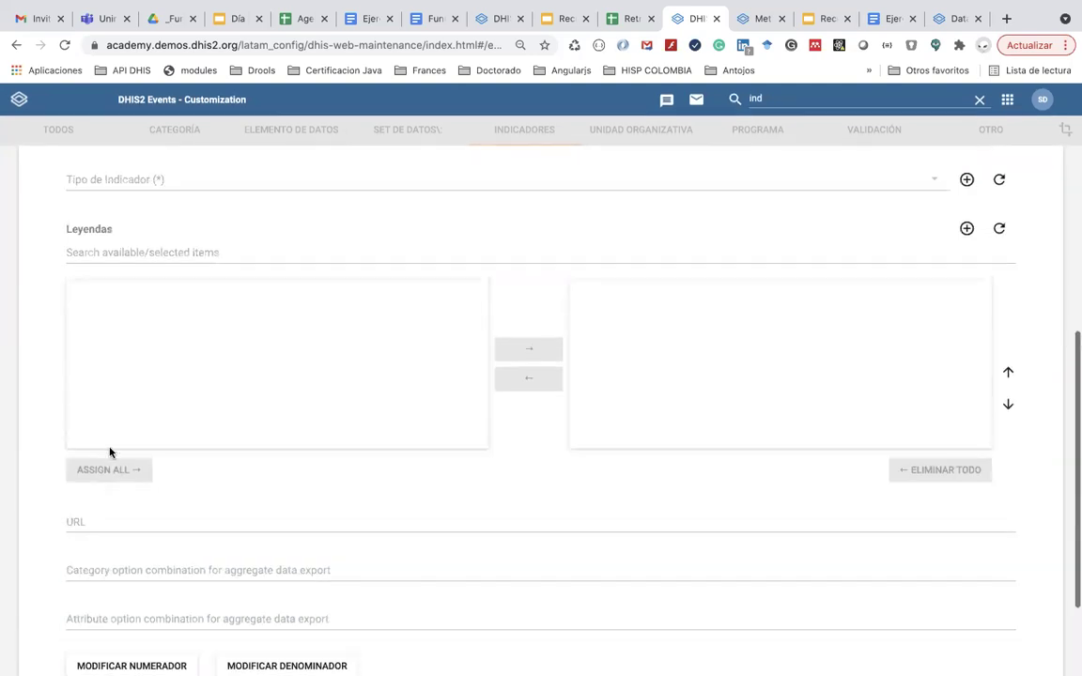
pyautogui.scroll(3, 109, 451)
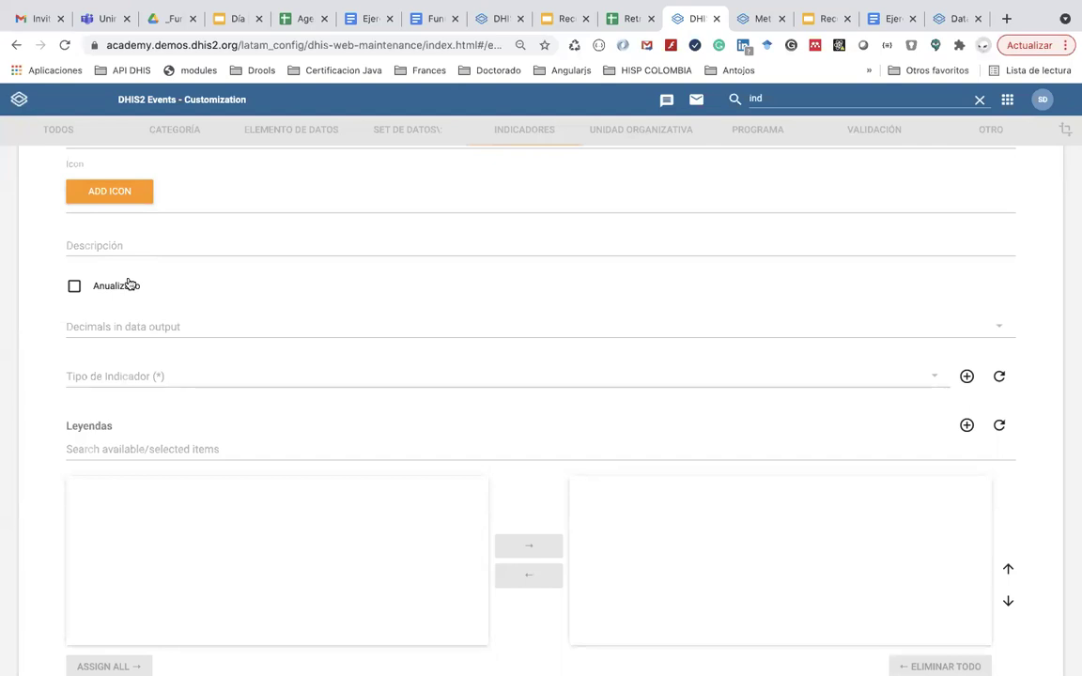
pyautogui.click(119, 379)
pyautogui.click(114, 395)
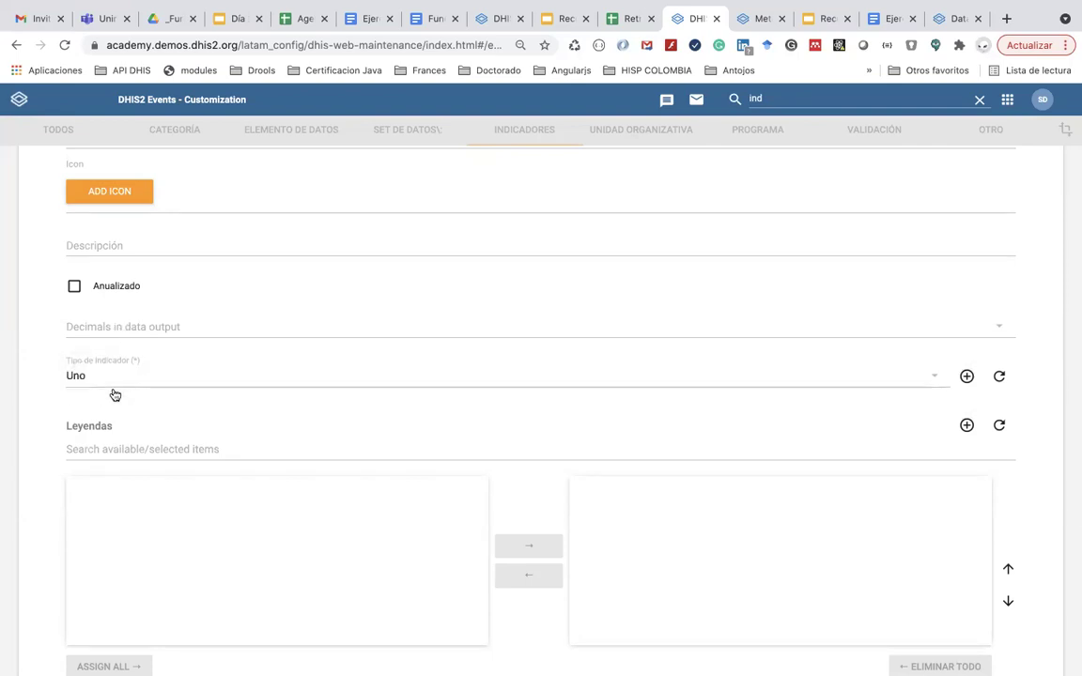
# - Open the indicator's numerator for editing and insert the data element "COVAC - Personal médico vacunado" into its expression
pyautogui.scroll(-1, 131, 348)
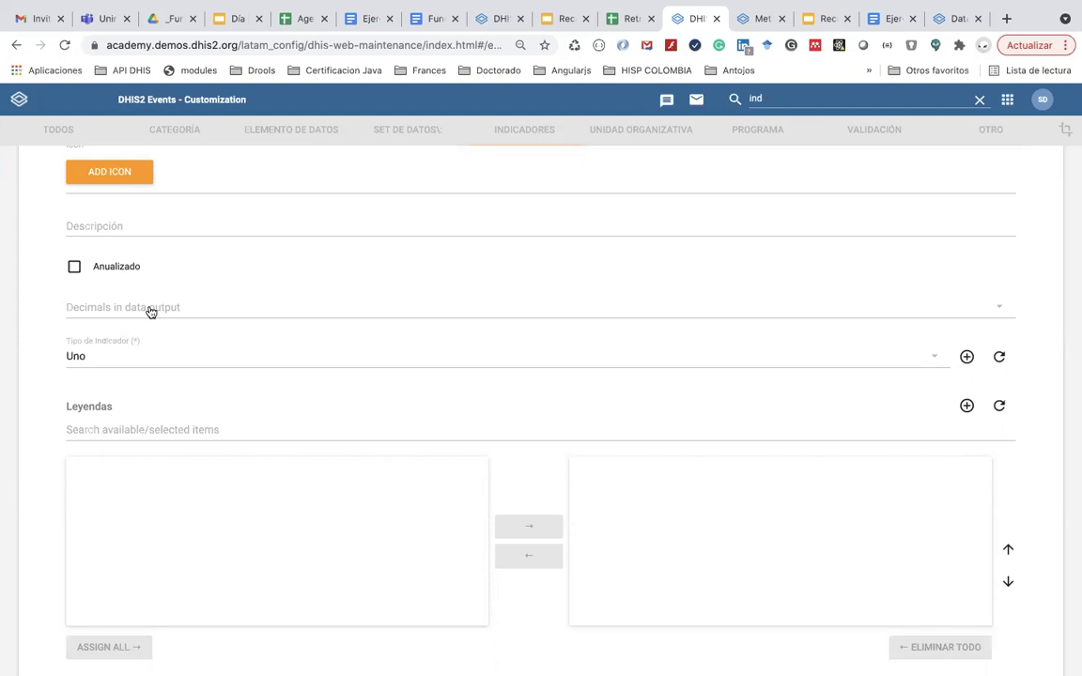
pyautogui.scroll(-5, 151, 312)
pyautogui.scroll(2, 150, 312)
pyautogui.scroll(-3, 151, 311)
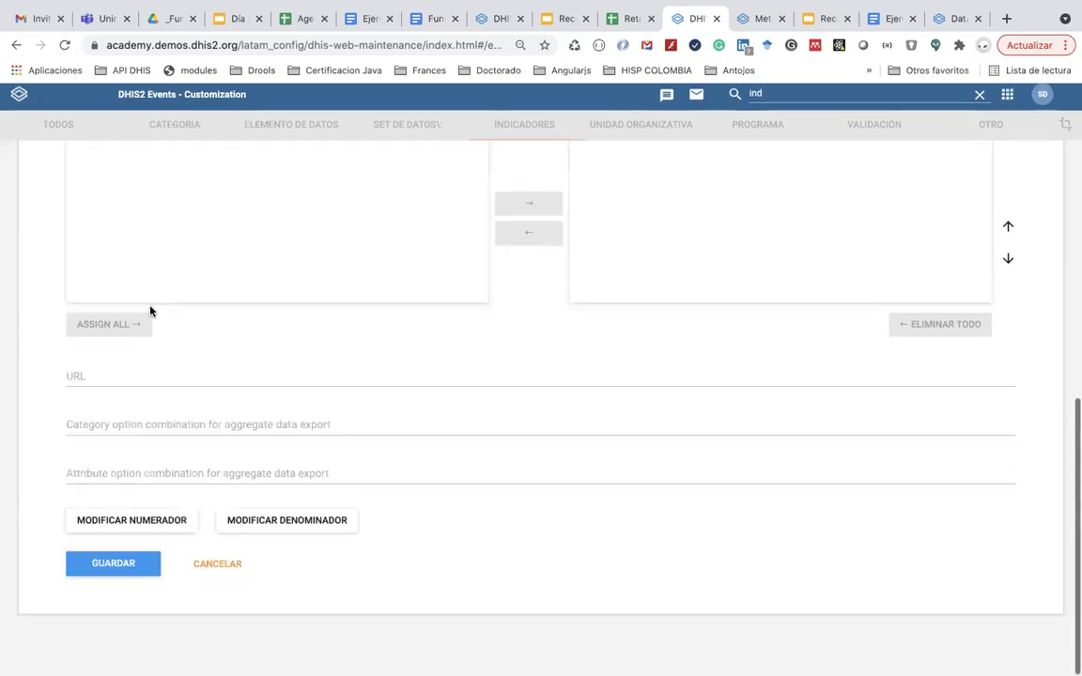
pyautogui.click(87, 524)
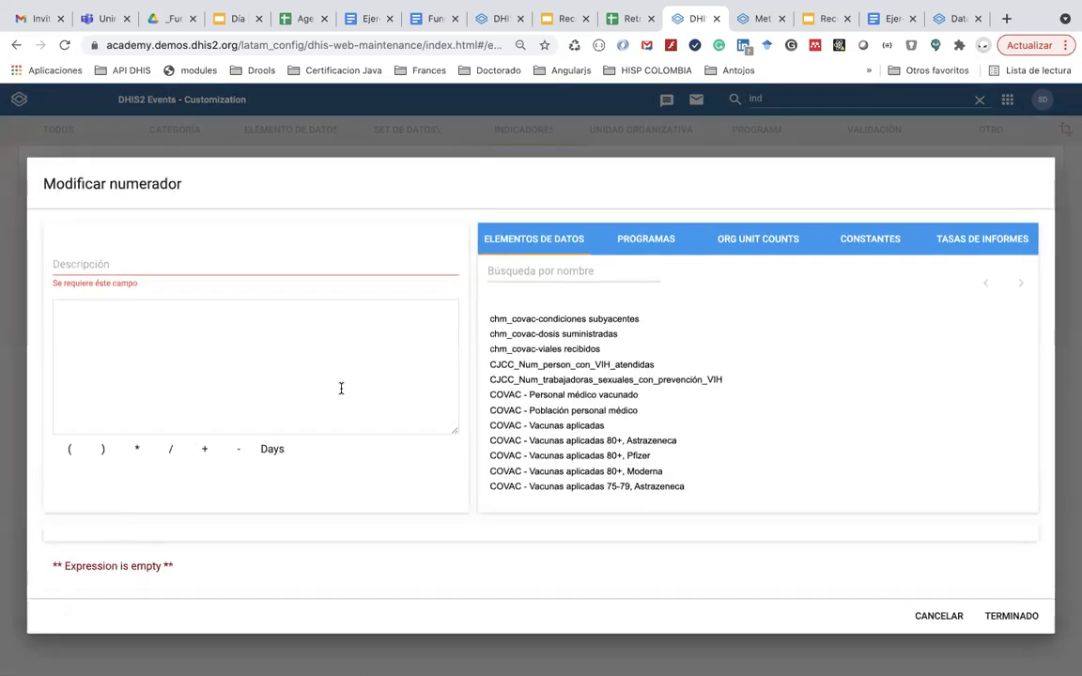
pyautogui.click(529, 395)
pyautogui.click(193, 316)
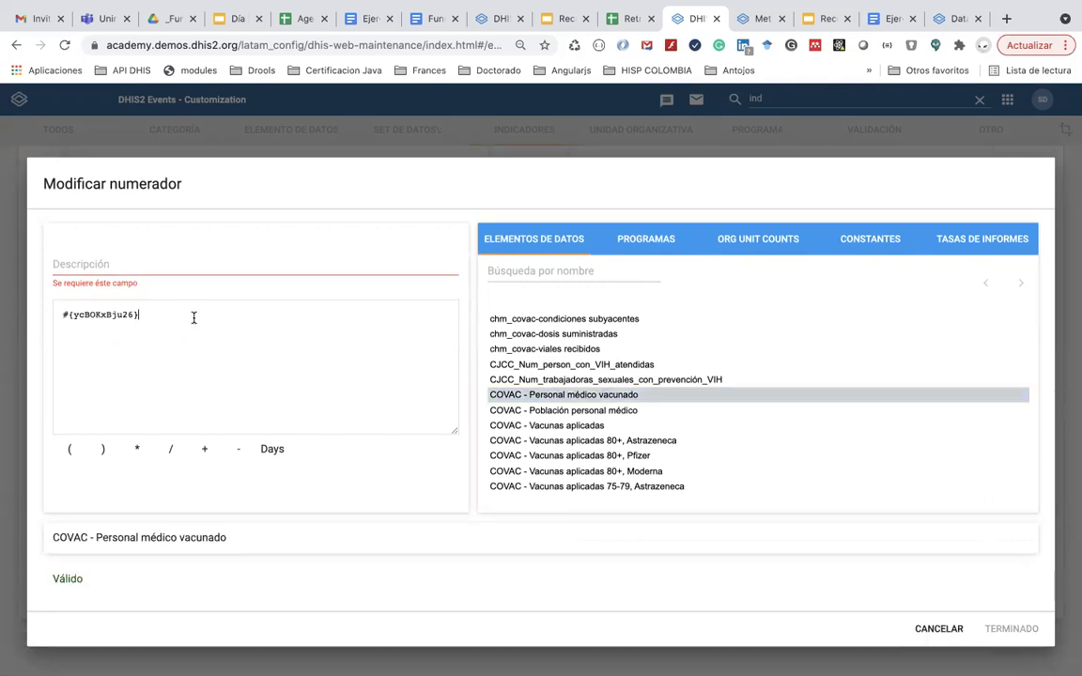
# - Add "COVAC - Vacunas aplicadas 80+, Astrazeneca" to the numerator expression as a second summed term
pyautogui.click(205, 449)
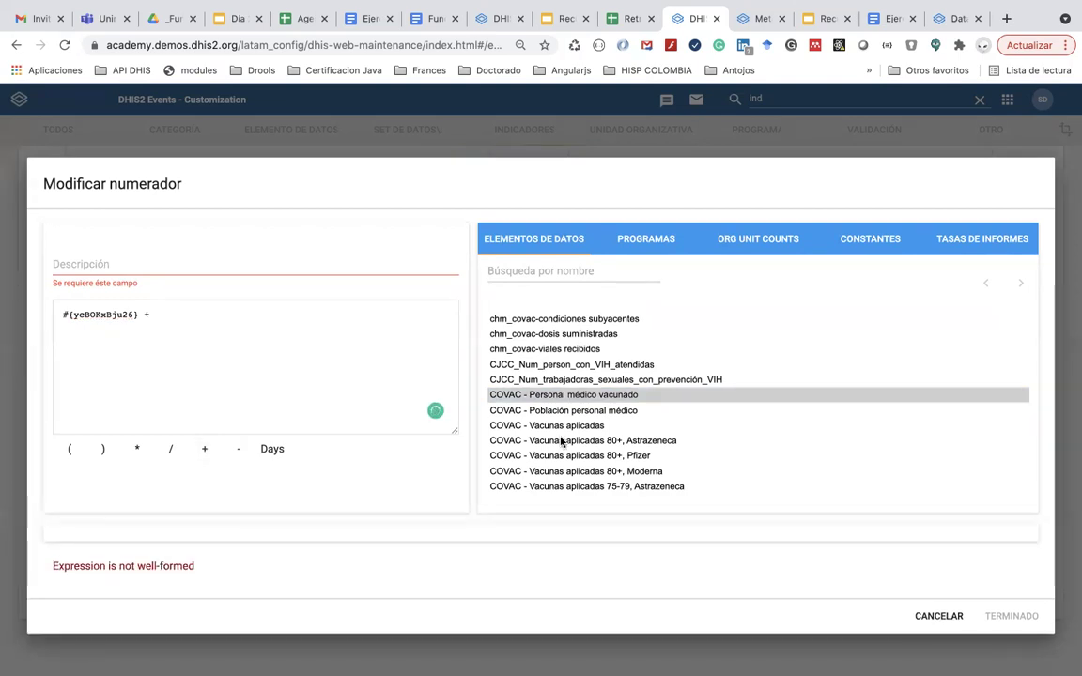
pyautogui.scroll(-3, 561, 440)
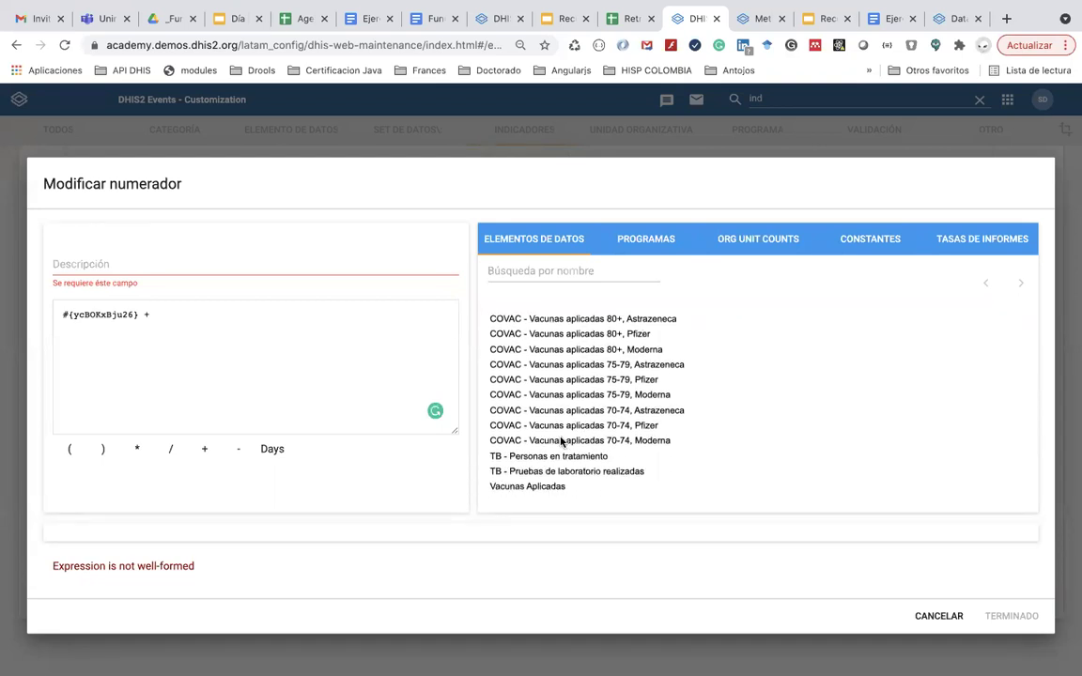
pyautogui.scroll(5, 561, 440)
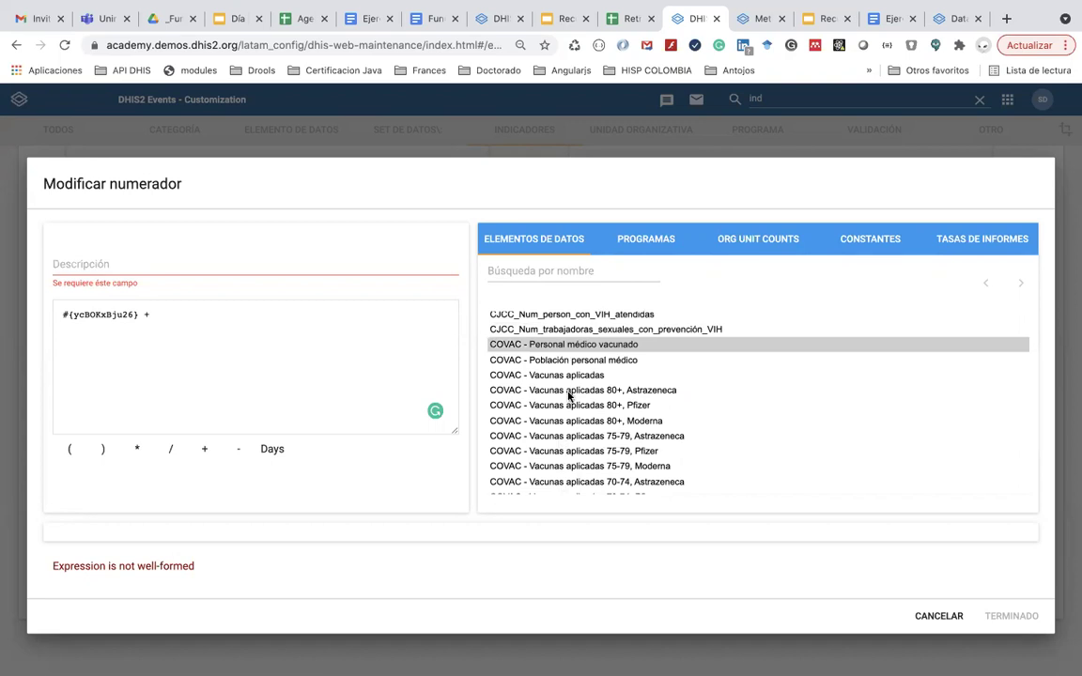
pyautogui.click(583, 390)
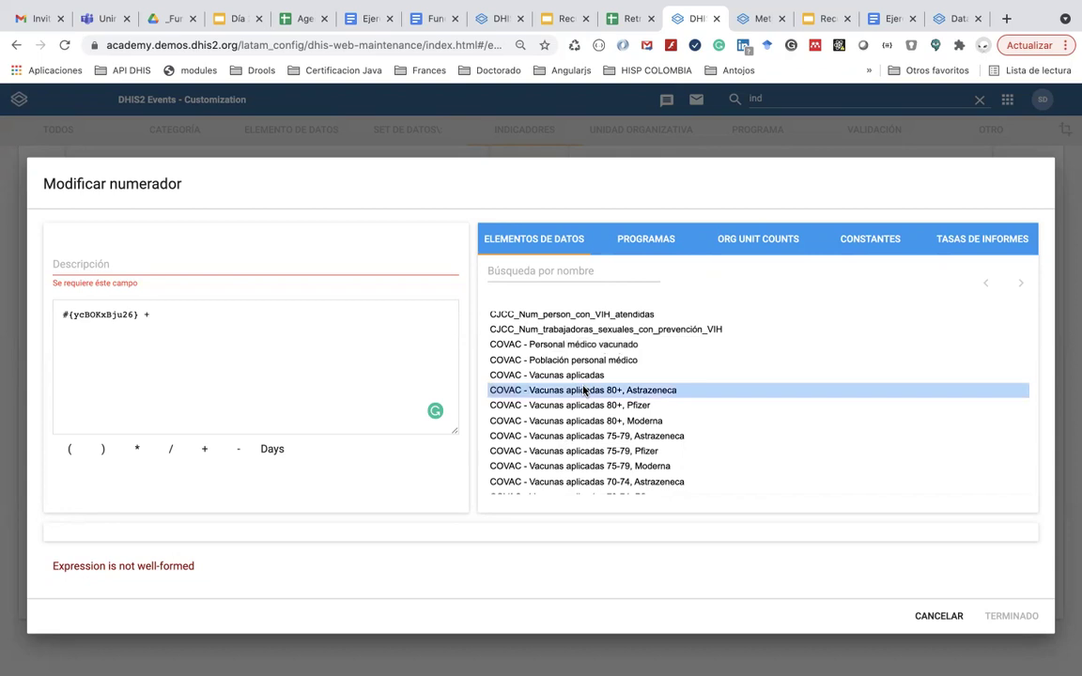
pyautogui.doubleClick(578, 395)
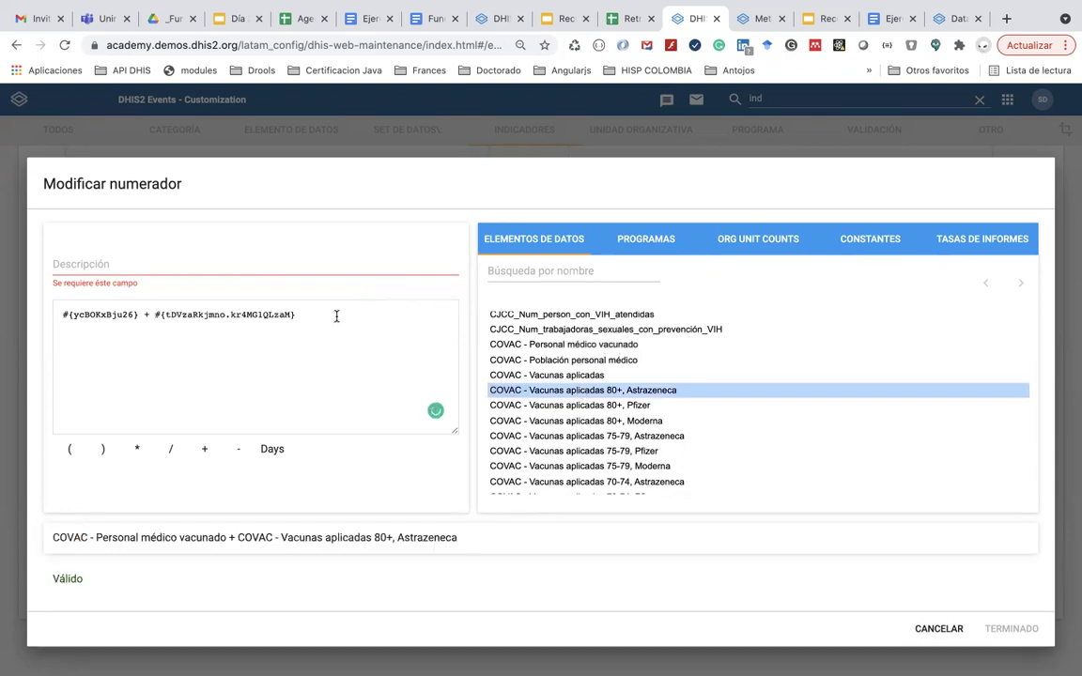
# - Extend the numerator sum with the COVAC - Vacunas aplicadas 80+ data elements for Pfizer and Moderna
pyautogui.write('+')
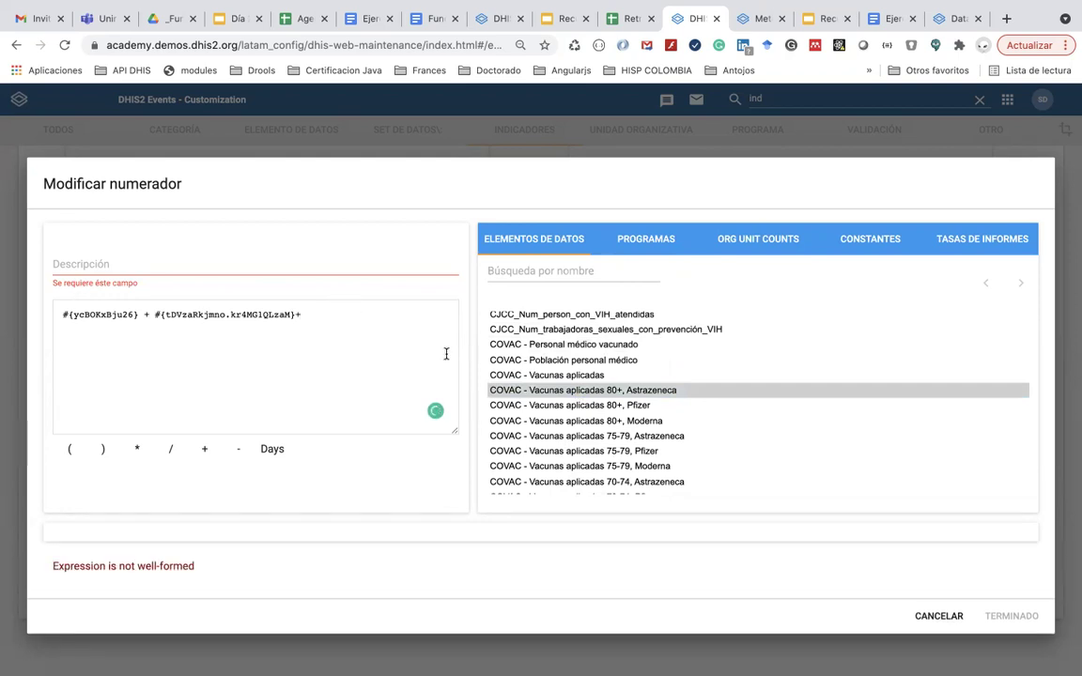
pyautogui.click(523, 408)
pyautogui.doubleClick(522, 408)
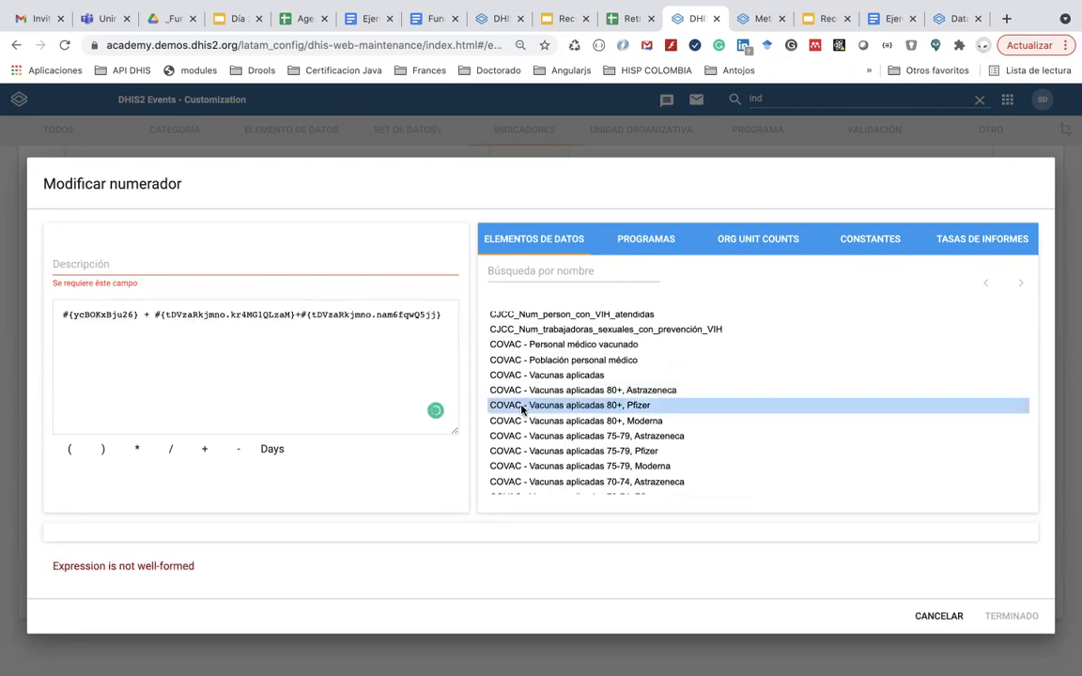
pyautogui.click(448, 315)
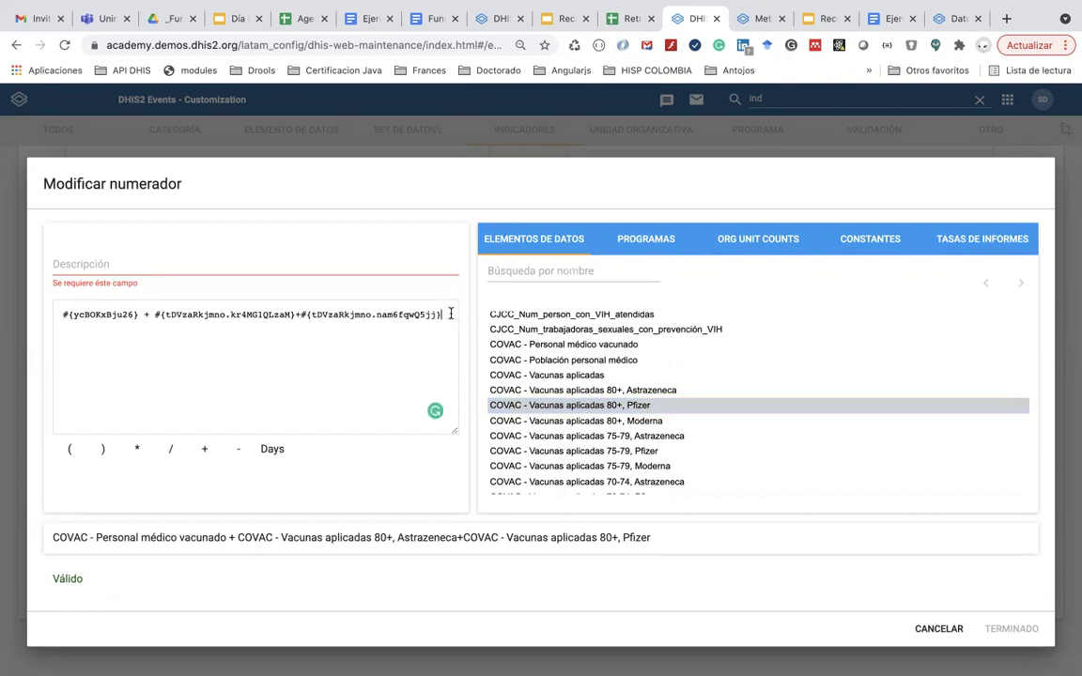
pyautogui.click(205, 449)
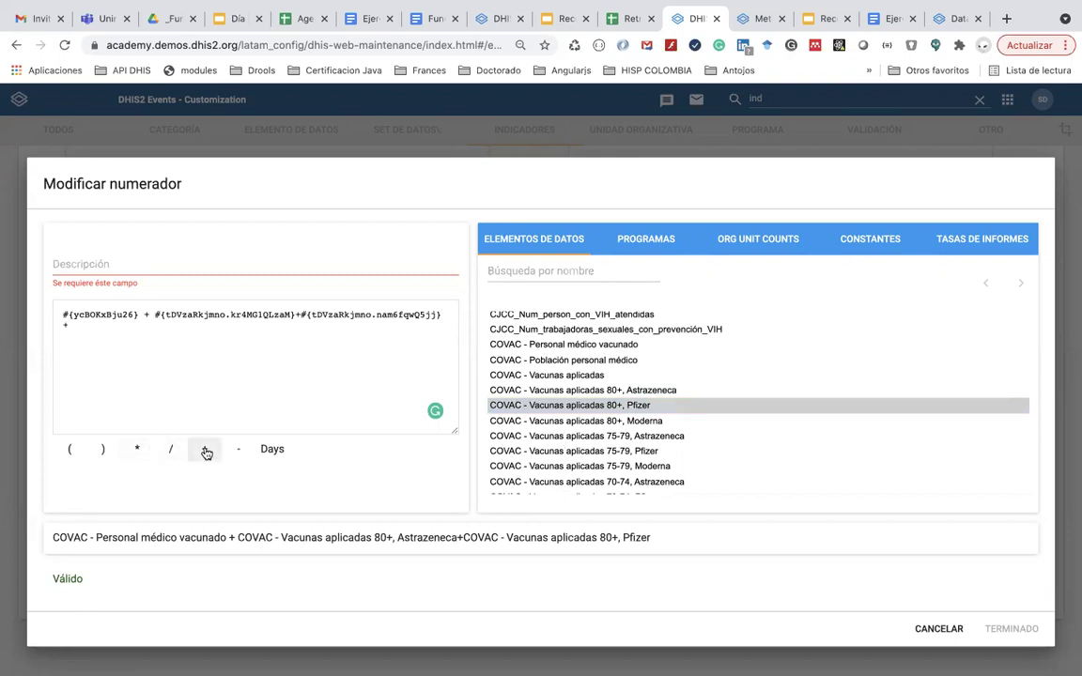
pyautogui.click(607, 422)
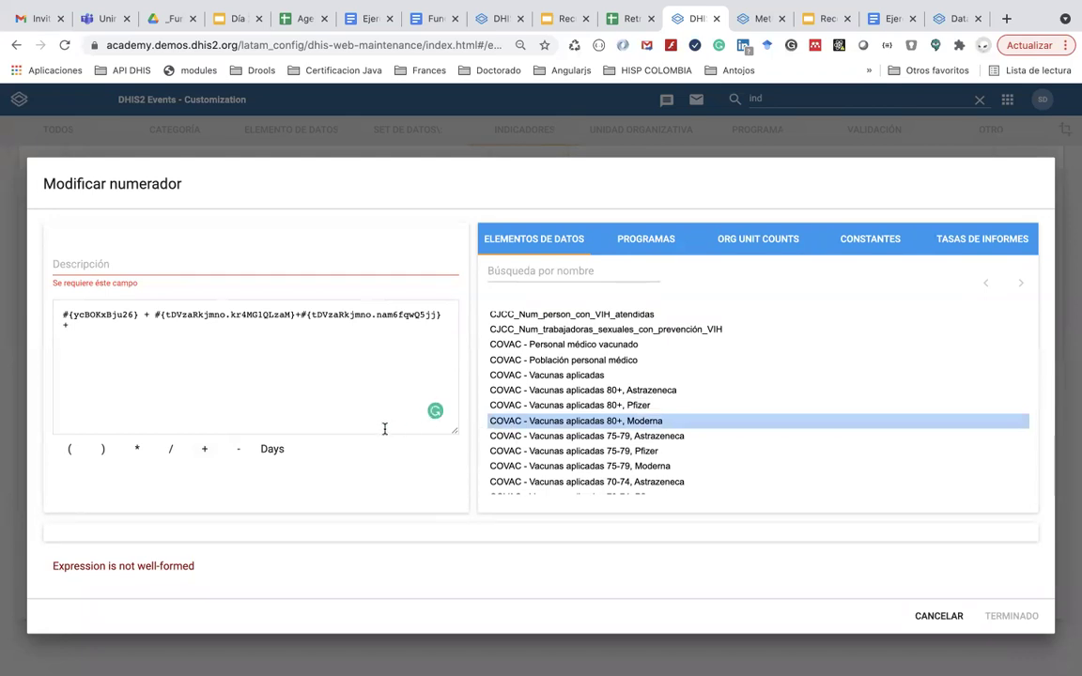
pyautogui.click(554, 423)
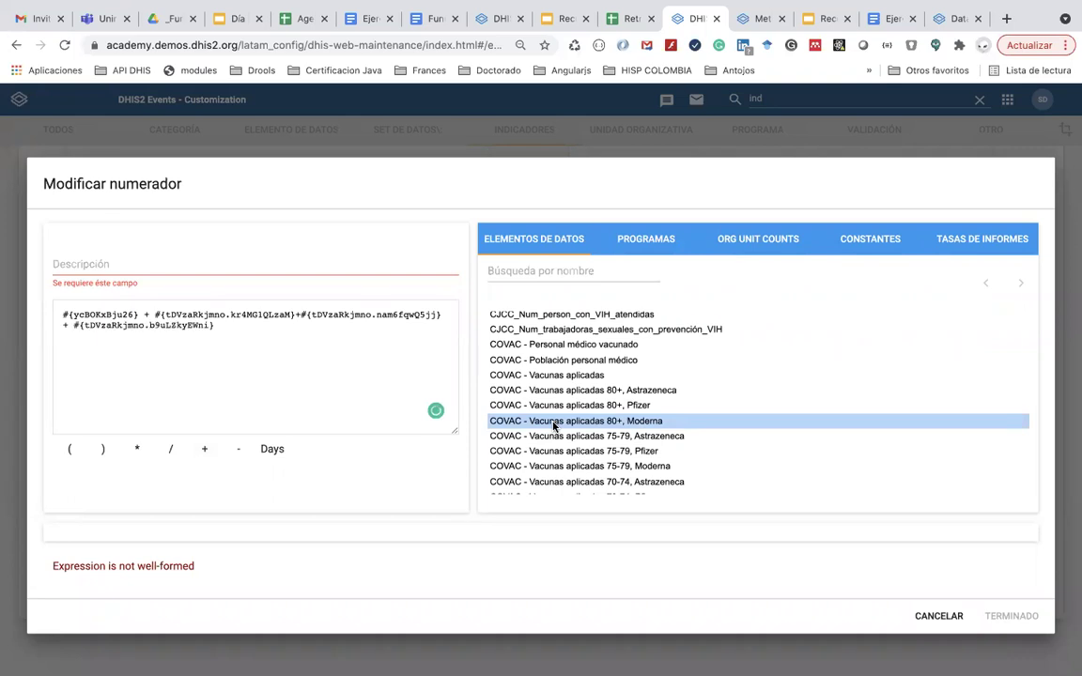
pyautogui.click(285, 353)
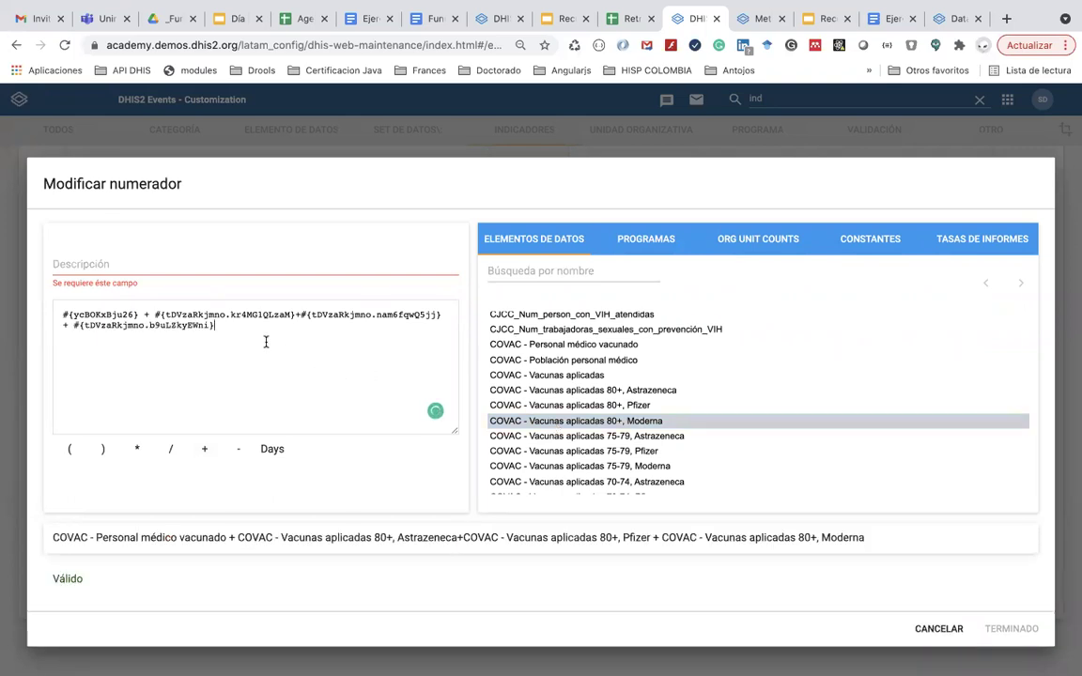
# - Add the COVAC - Vacunas aplicadas 75-79 data elements for Astrazeneca, Pfizer and Moderna to the numerator sum
pyautogui.click(204, 448)
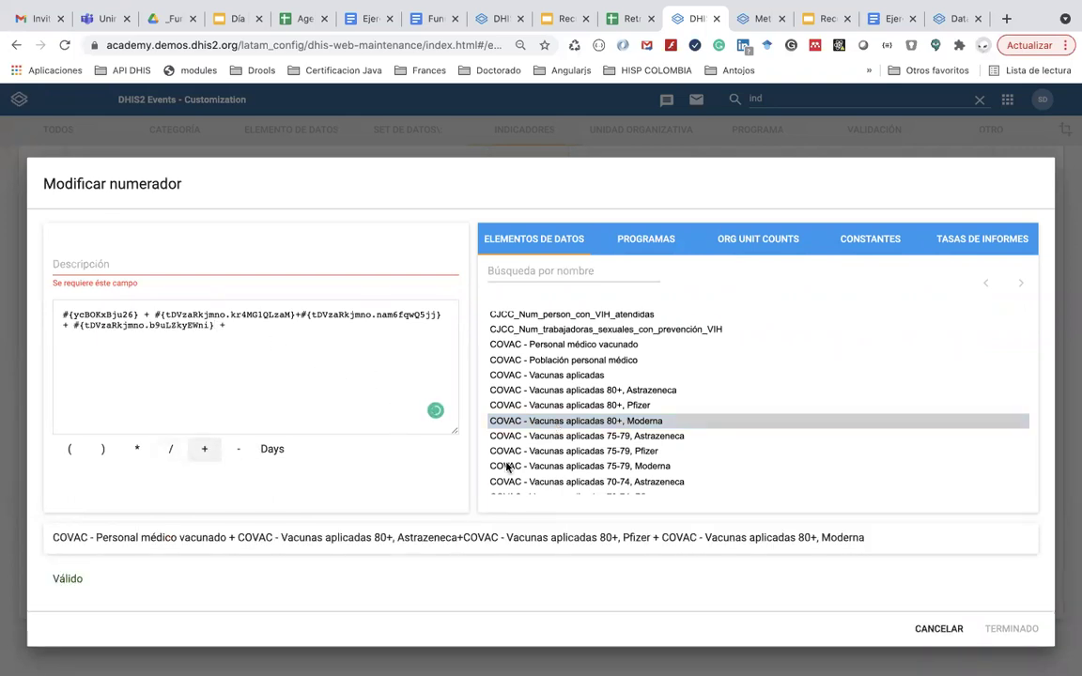
pyautogui.click(602, 438)
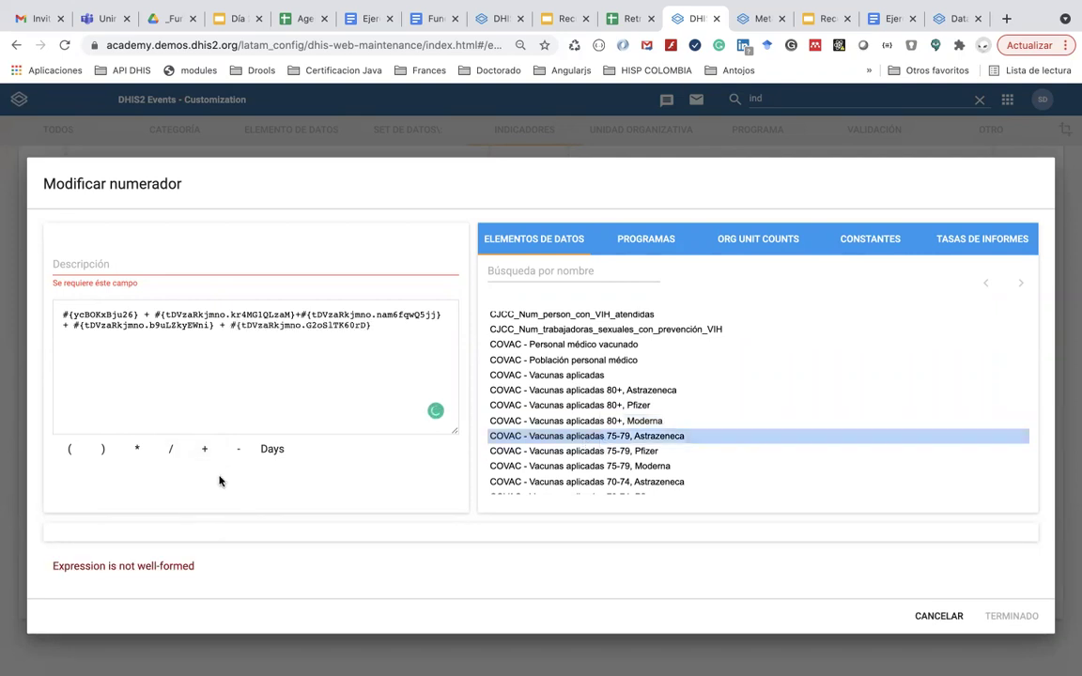
pyautogui.click(204, 449)
pyautogui.click(570, 451)
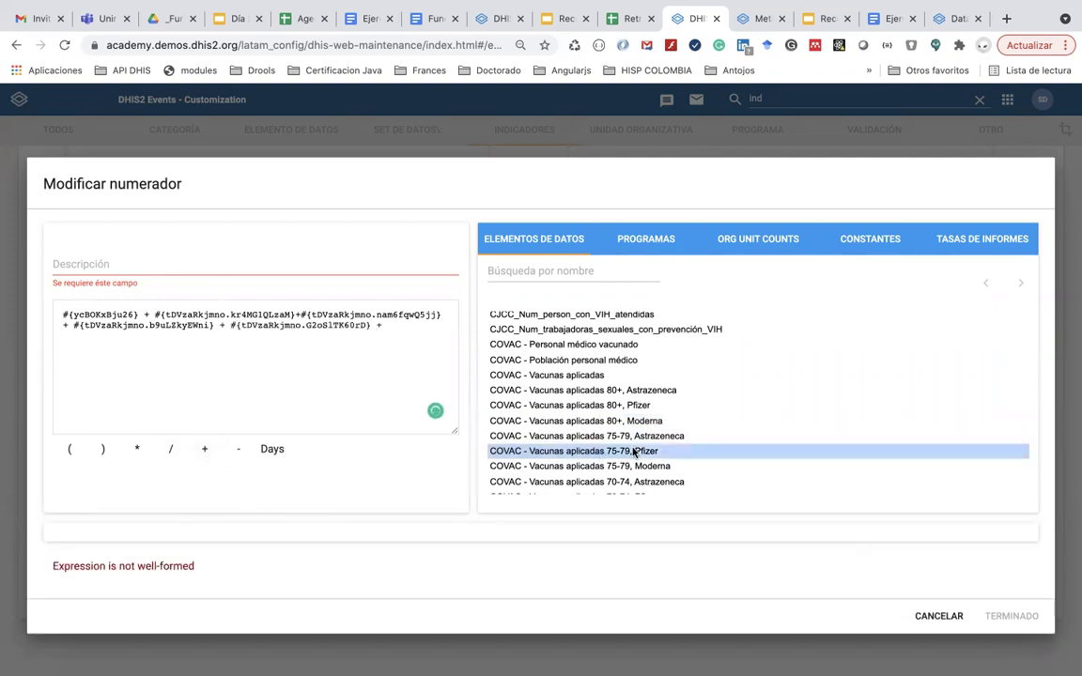
pyautogui.click(205, 450)
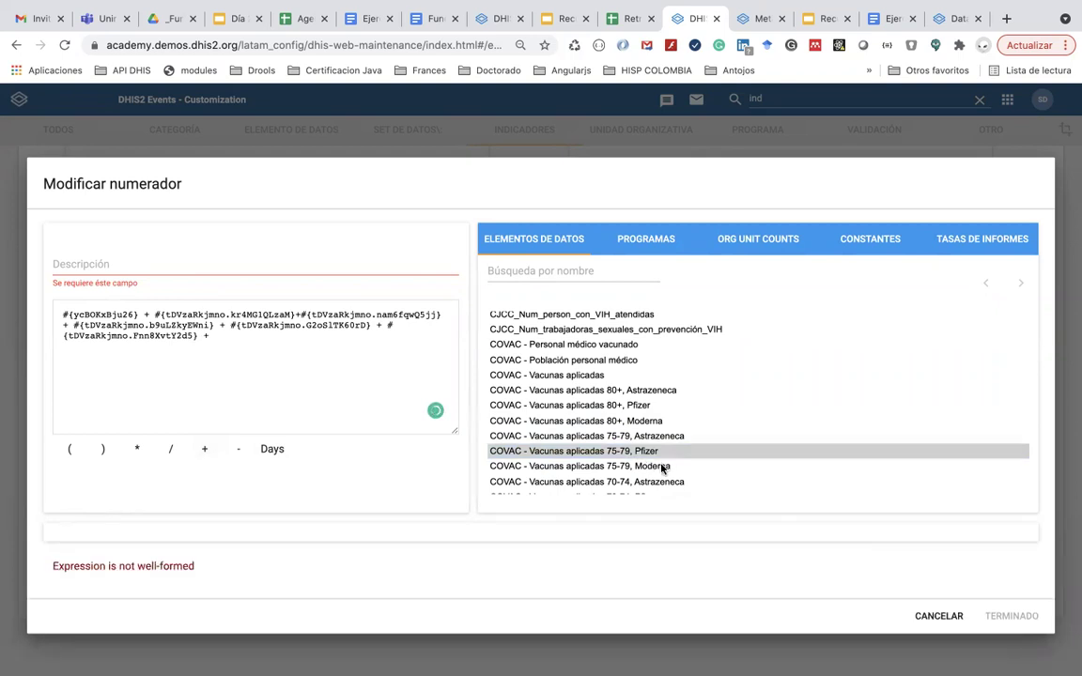
pyautogui.click(601, 466)
# - Add the COVAC - Vacunas aplicadas 70-74 data elements for Astrazeneca, Pfizer and Moderna to the numerator sum
pyautogui.click(205, 450)
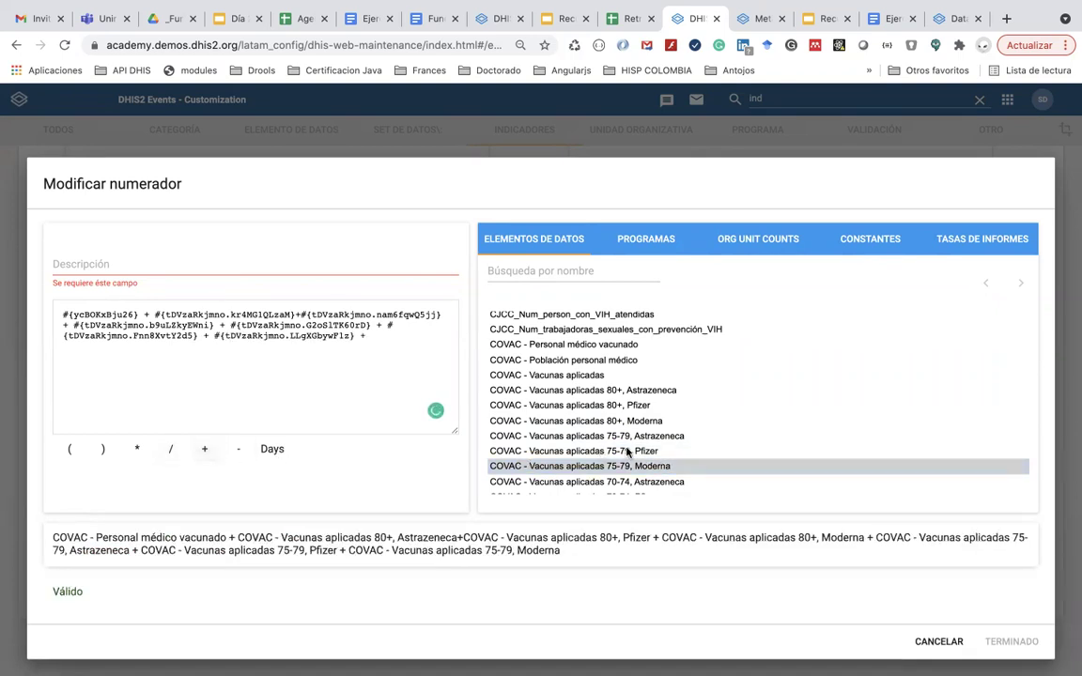
pyautogui.scroll(-1, 622, 446)
pyautogui.click(626, 439)
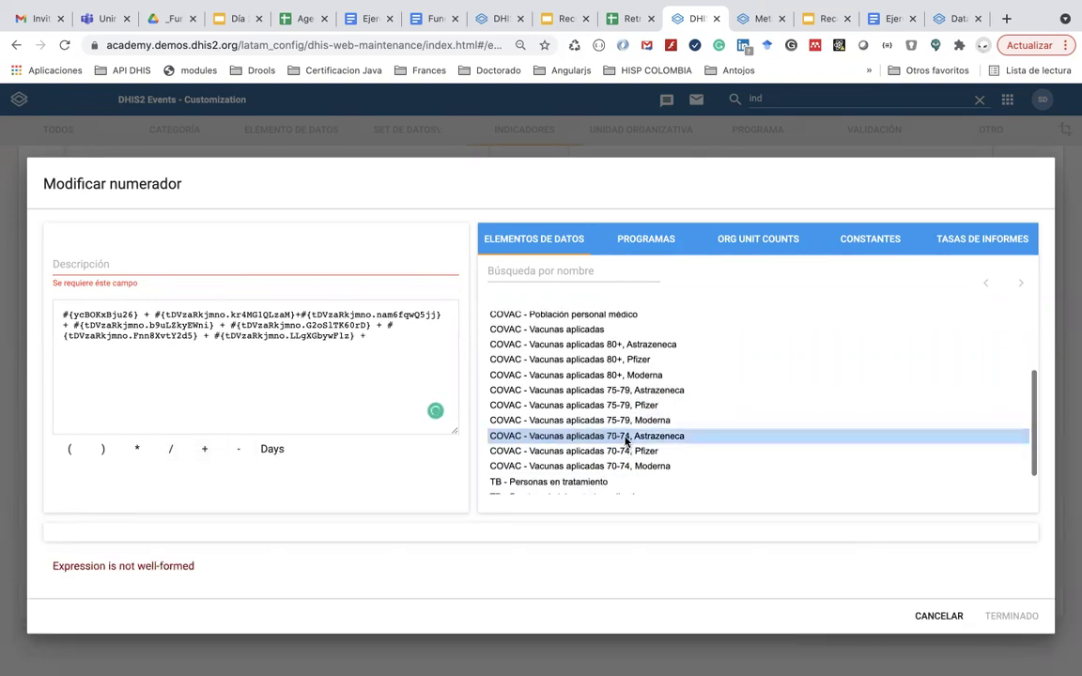
pyautogui.click(205, 450)
pyautogui.click(662, 450)
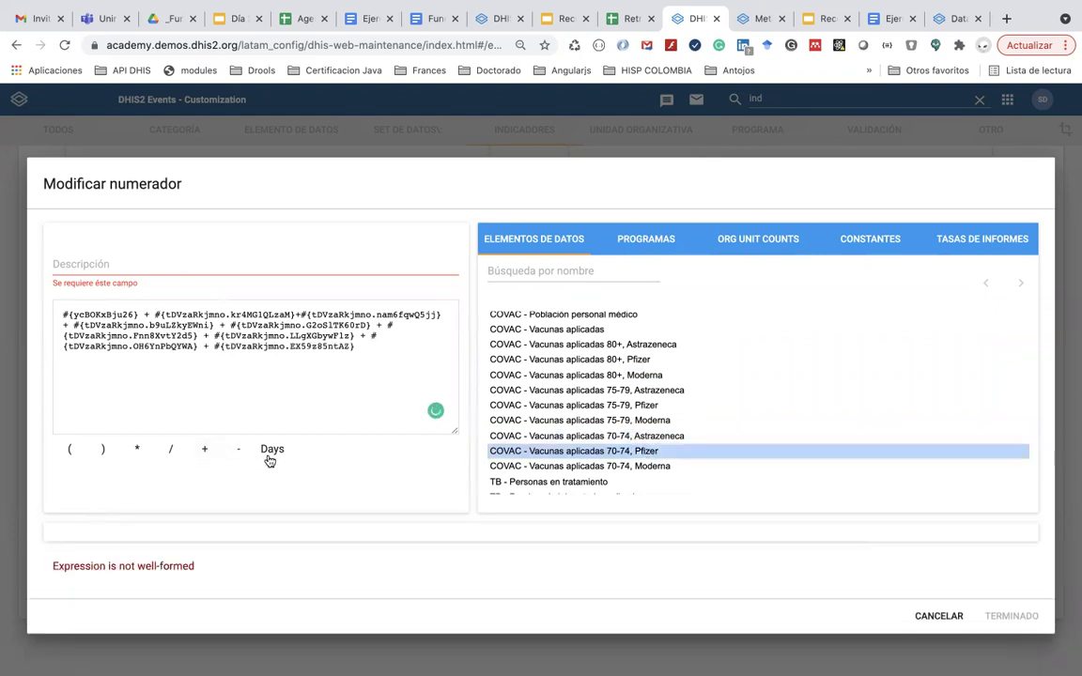
pyautogui.click(206, 450)
pyautogui.click(632, 465)
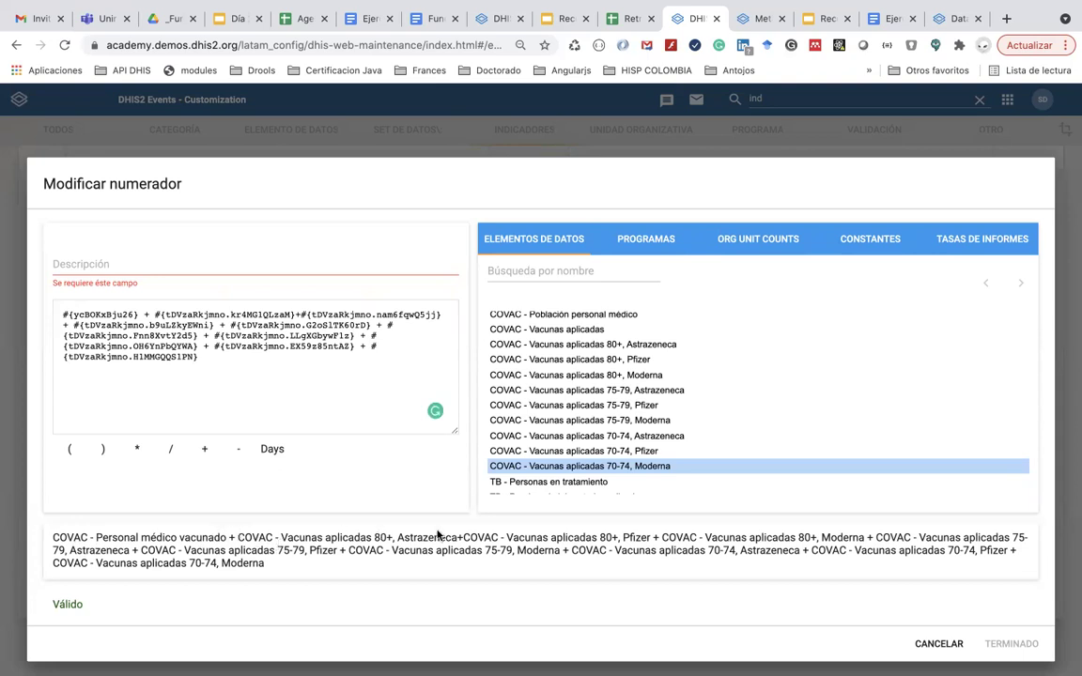
# - Describe the numerator as "Total de vacunas" and accept its expression
pyautogui.scroll(-1, 630, 545)
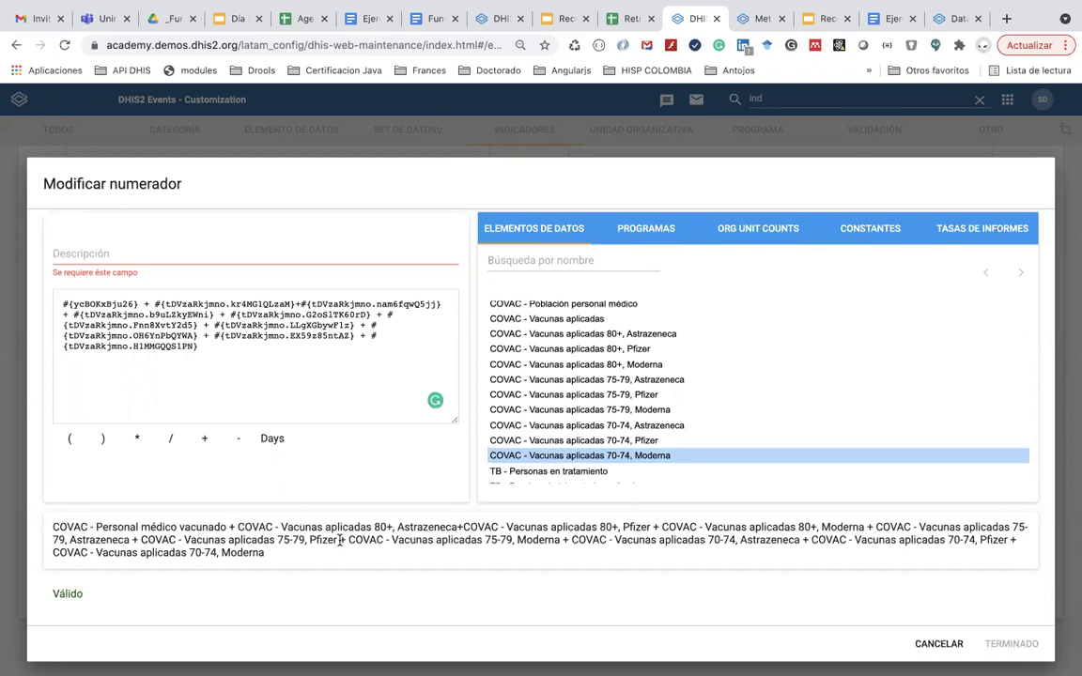
pyautogui.click(128, 252)
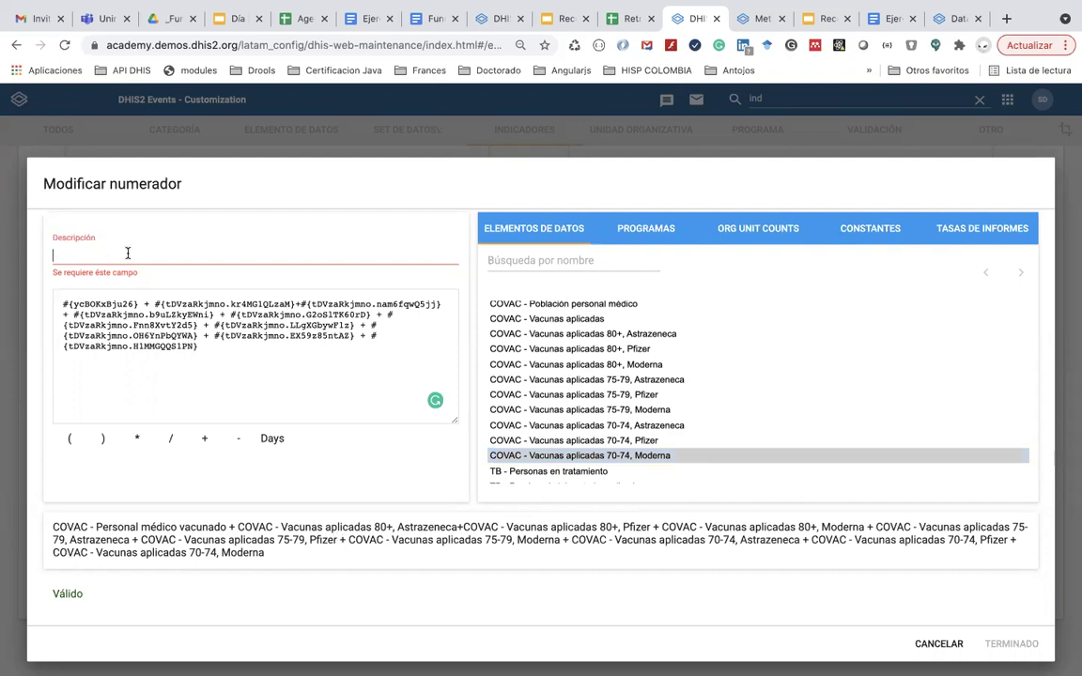
pyautogui.write('Total de vacunas')
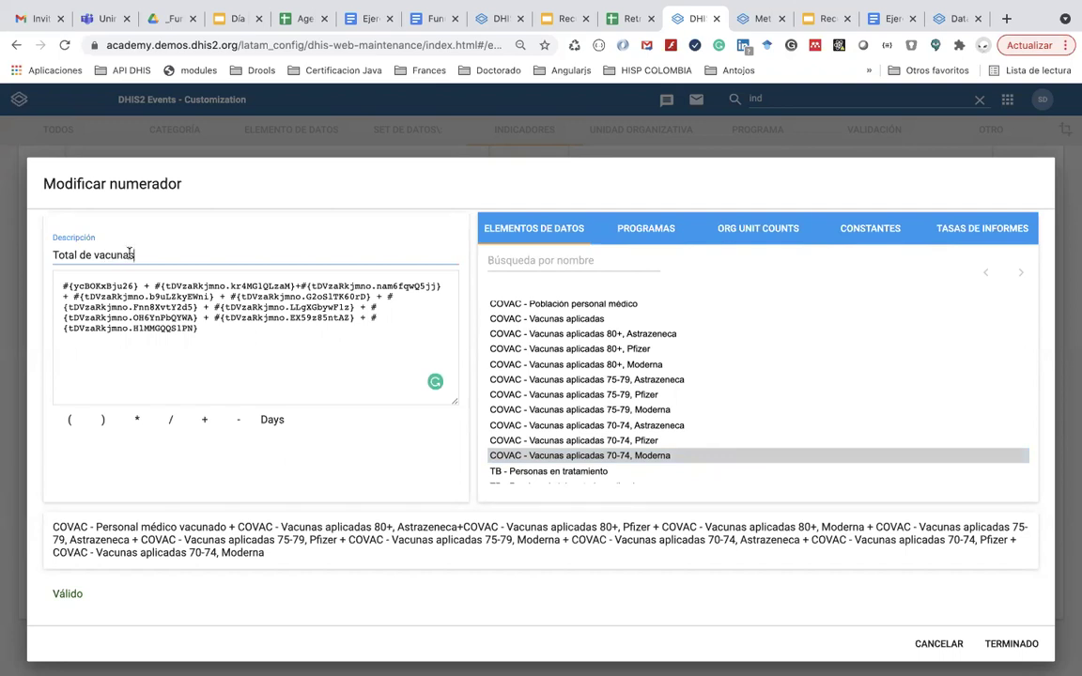
pyautogui.scroll(-2, 512, 337)
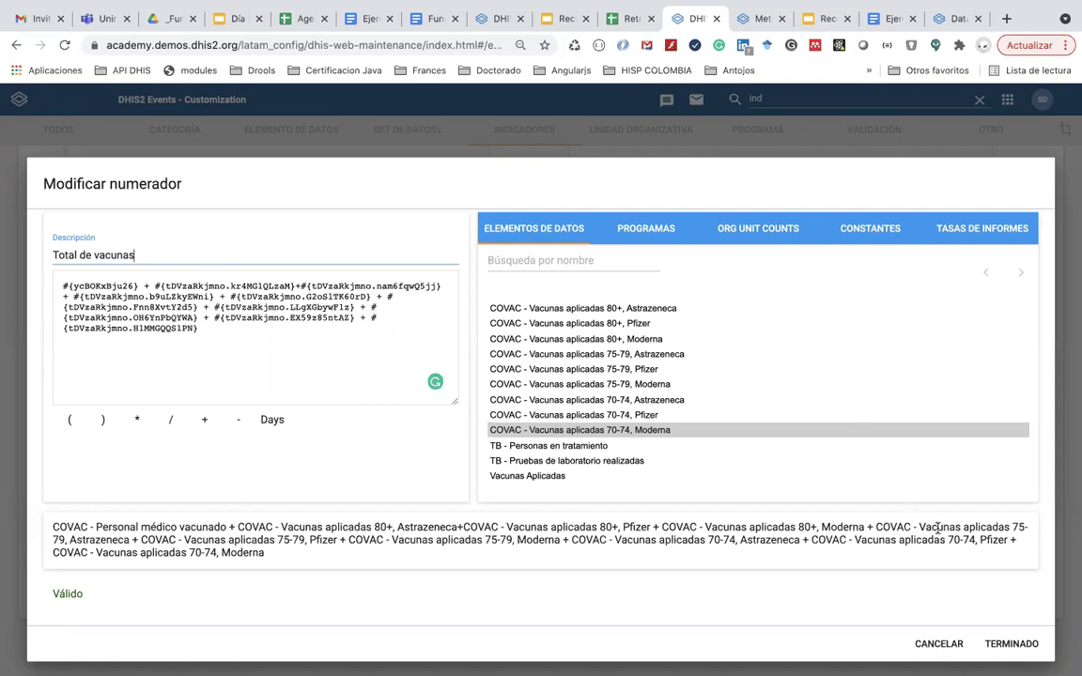
pyautogui.click(1001, 643)
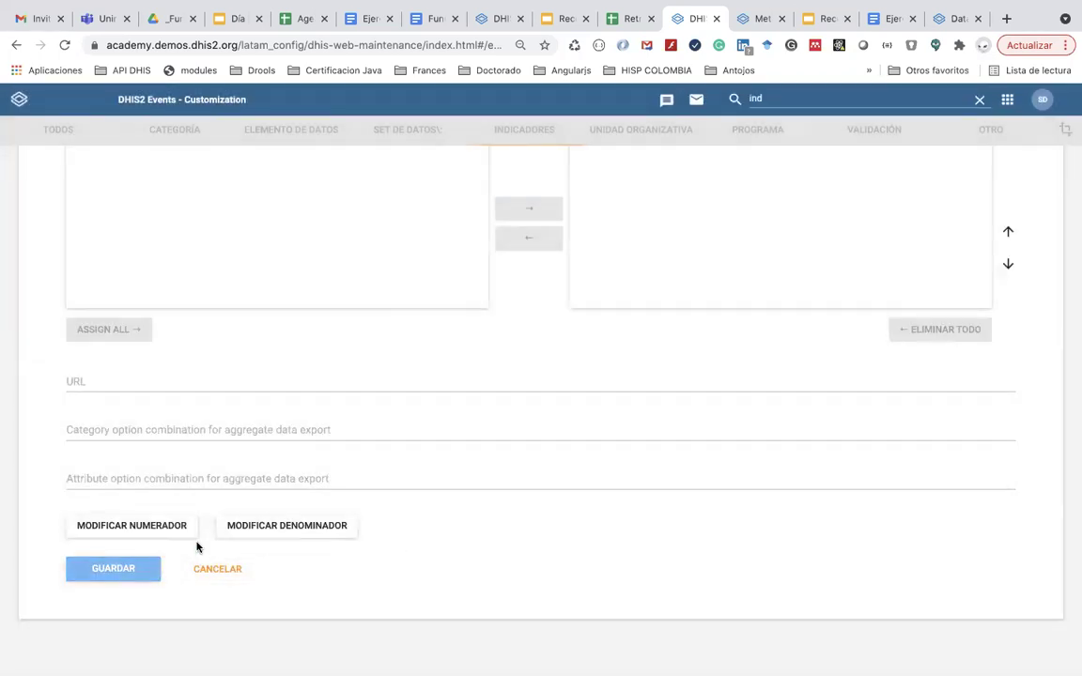
# - Define the denominator with description "Uno" and expression 1, and save the indicator
pyautogui.click(263, 533)
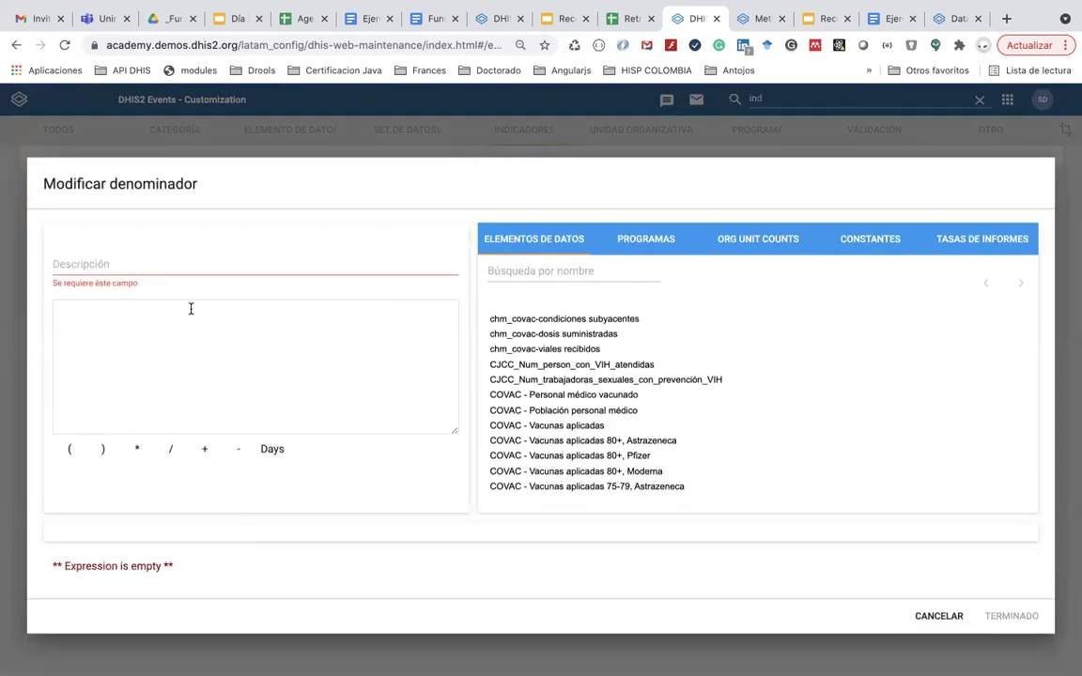
pyautogui.click(156, 267)
pyautogui.write('U')
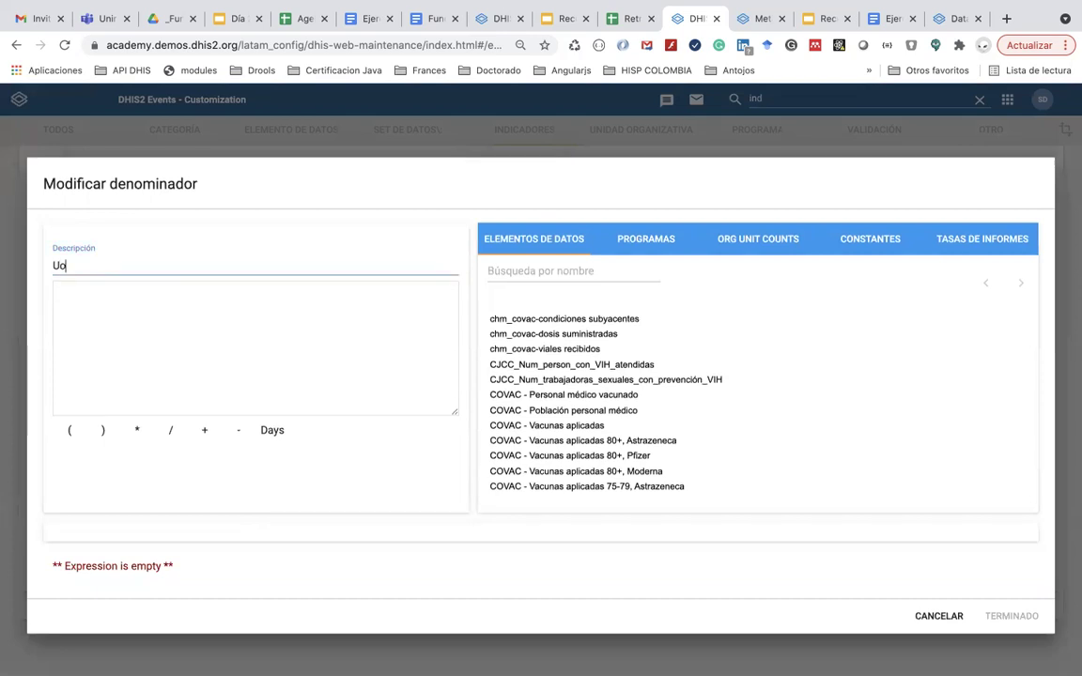
pyautogui.write('no')
pyautogui.click(139, 295)
pyautogui.write('1')
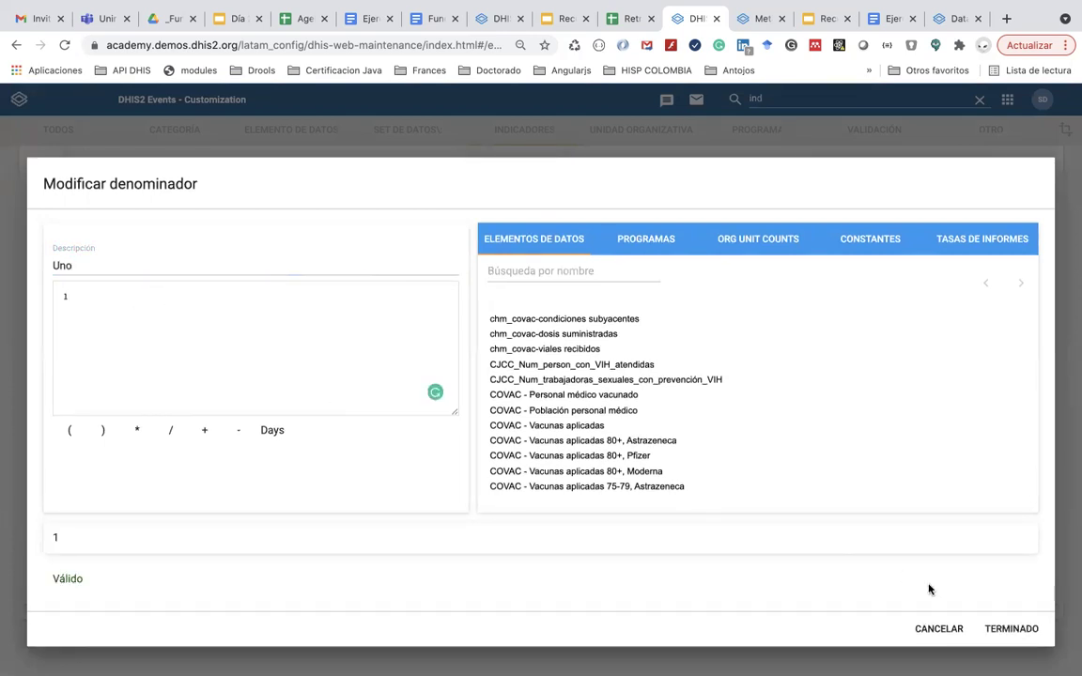
pyautogui.click(1006, 630)
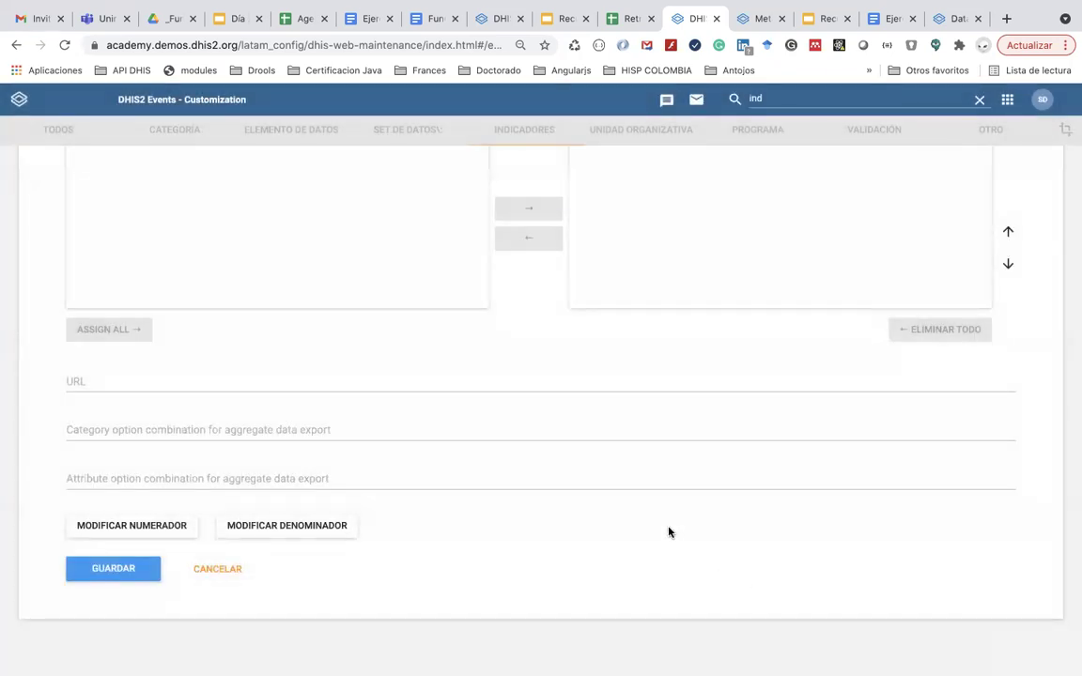
pyautogui.click(88, 570)
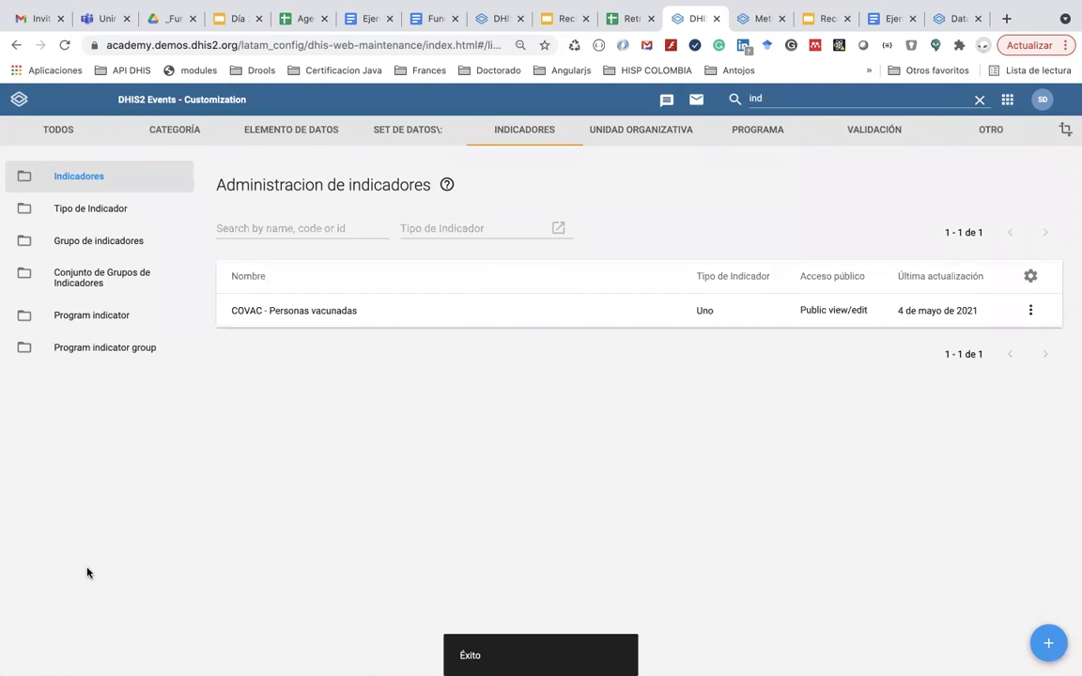
# - Find the data set maintenance page through the app search and open "COVAC - Registro diario de vacunación" for editing
pyautogui.click(707, 99)
pyautogui.press('BackSpace')
pyautogui.press('BackSpace')
pyautogui.press('BackSpace')
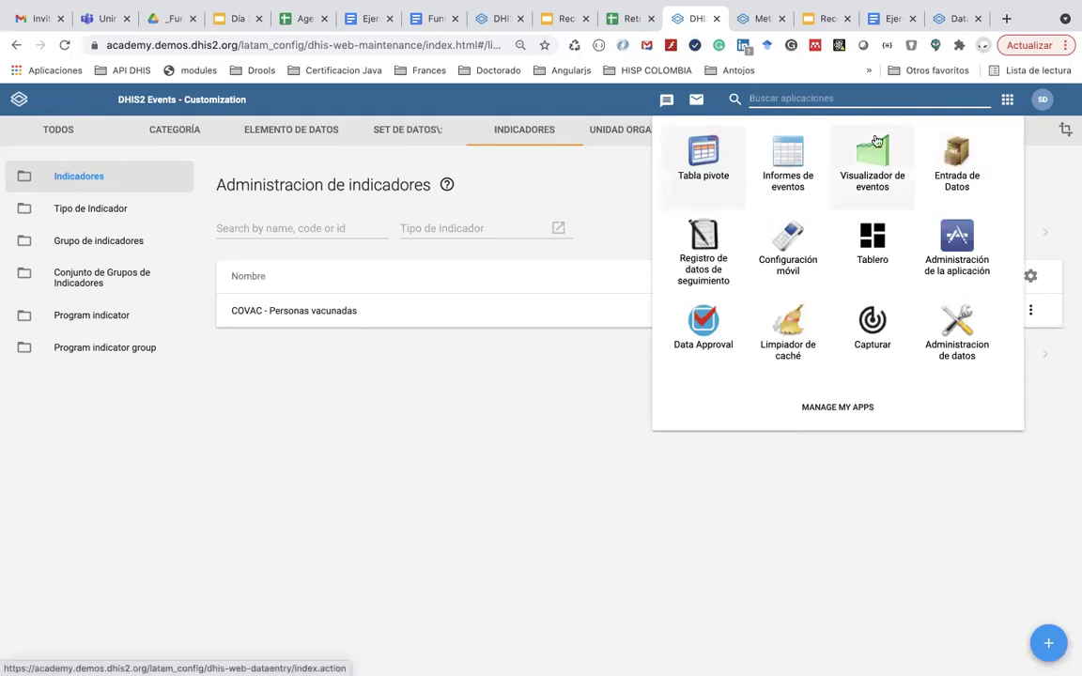
pyautogui.write('set')
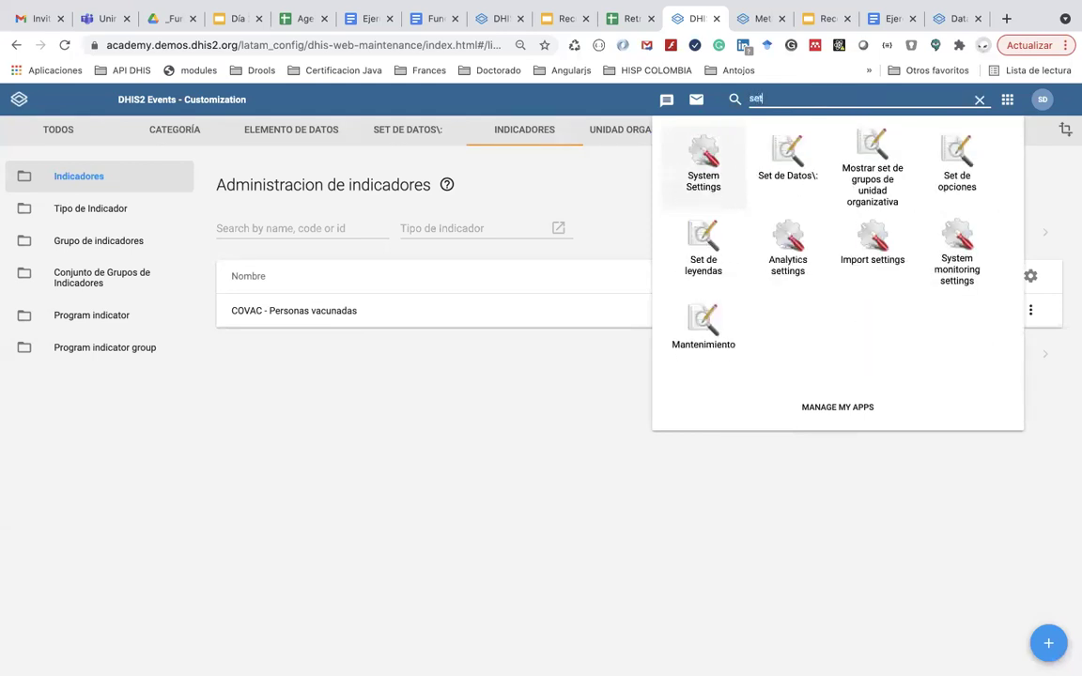
pyautogui.click(797, 152)
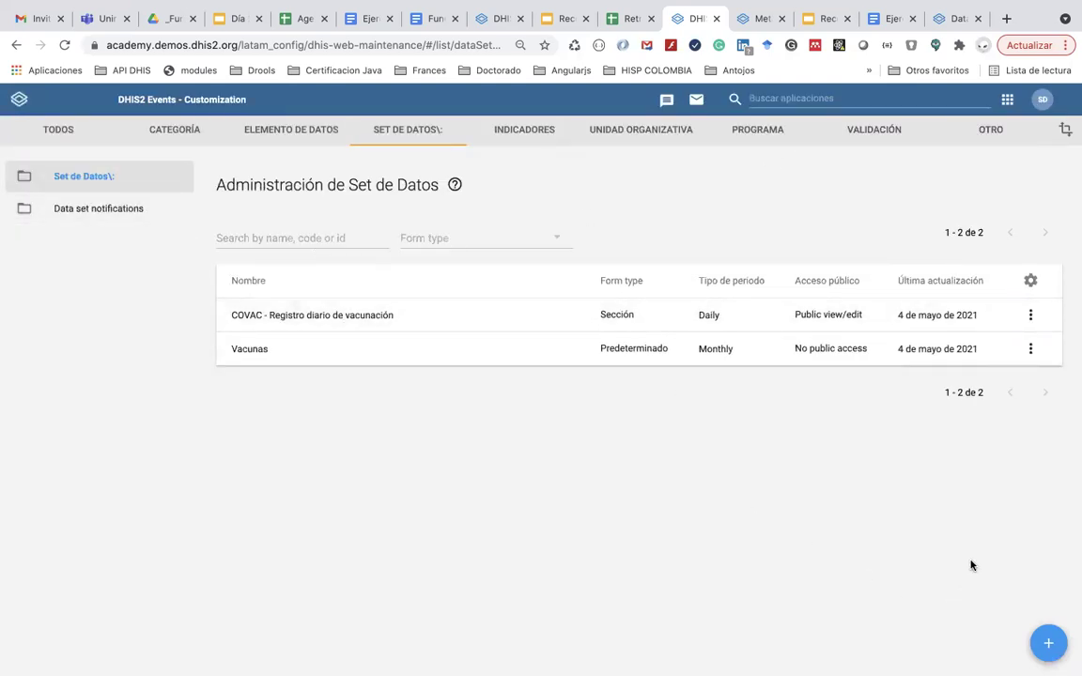
pyautogui.click(314, 326)
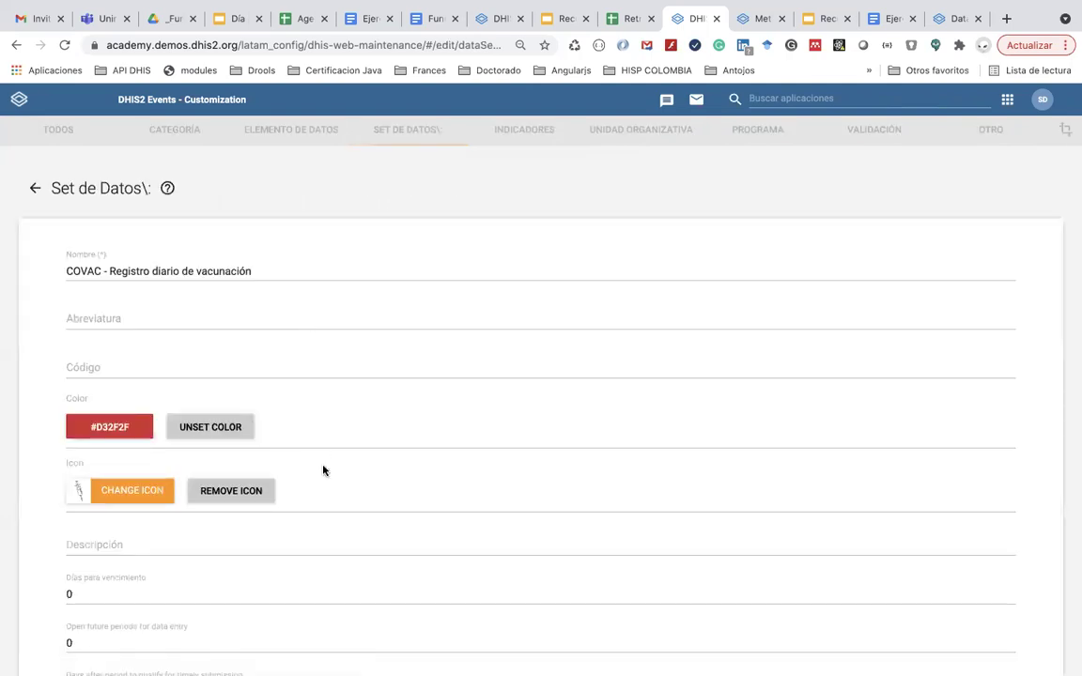
# - Assign the indicator "COVAC - Personas vacunadas" to the data set and save it
pyautogui.scroll(-12, 323, 471)
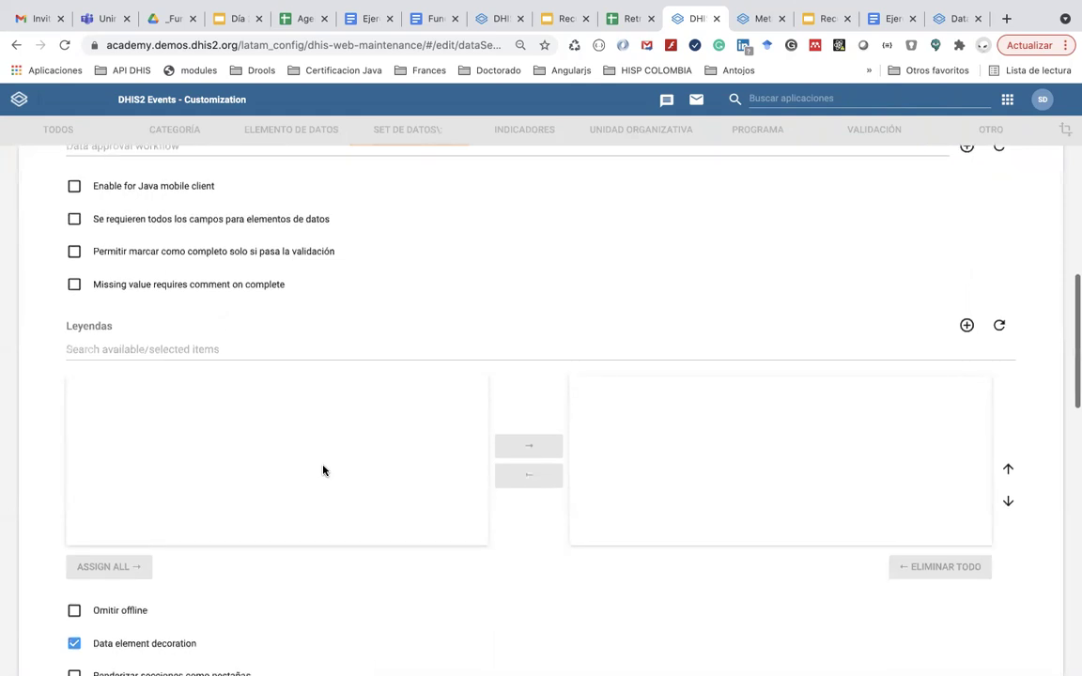
pyautogui.scroll(-7, 323, 471)
pyautogui.doubleClick(202, 500)
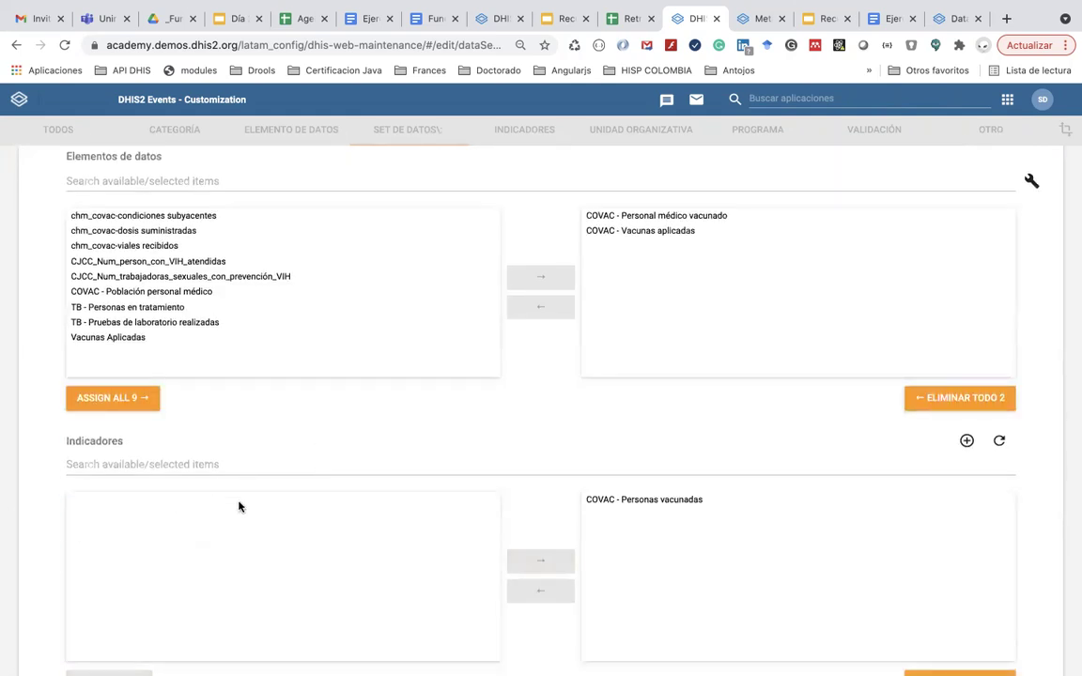
pyautogui.scroll(-10, 330, 543)
pyautogui.click(115, 568)
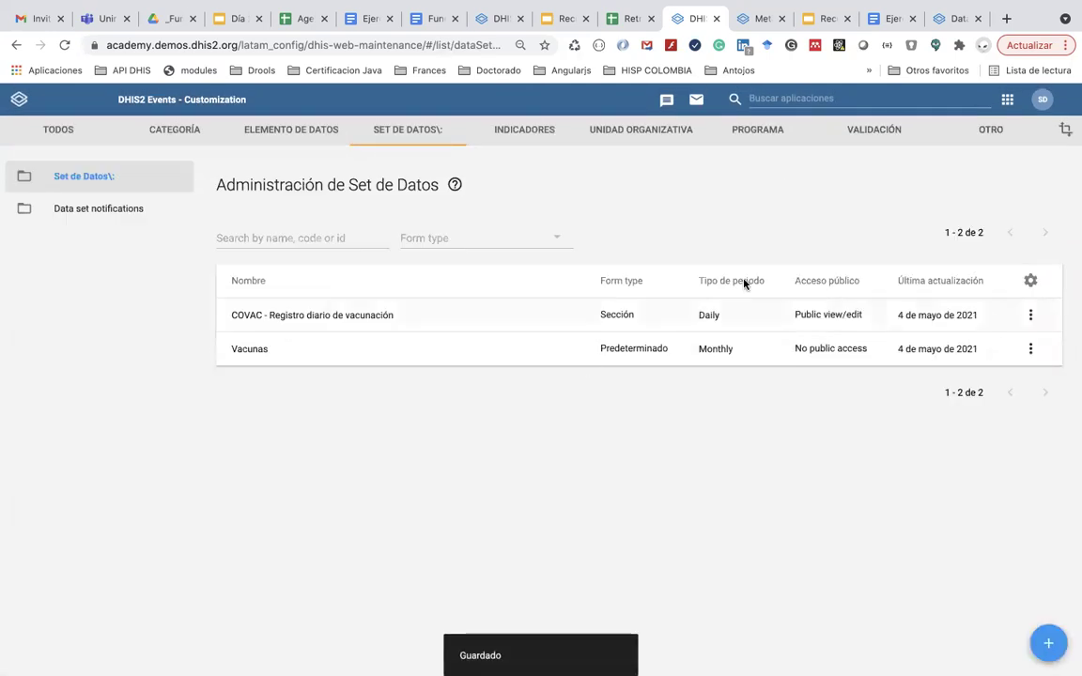
# - Switch to the Data Entry app and check the daily vaccination form of AR_Centro de Salud 1 for period 2021-05-03
pyautogui.click(1007, 98)
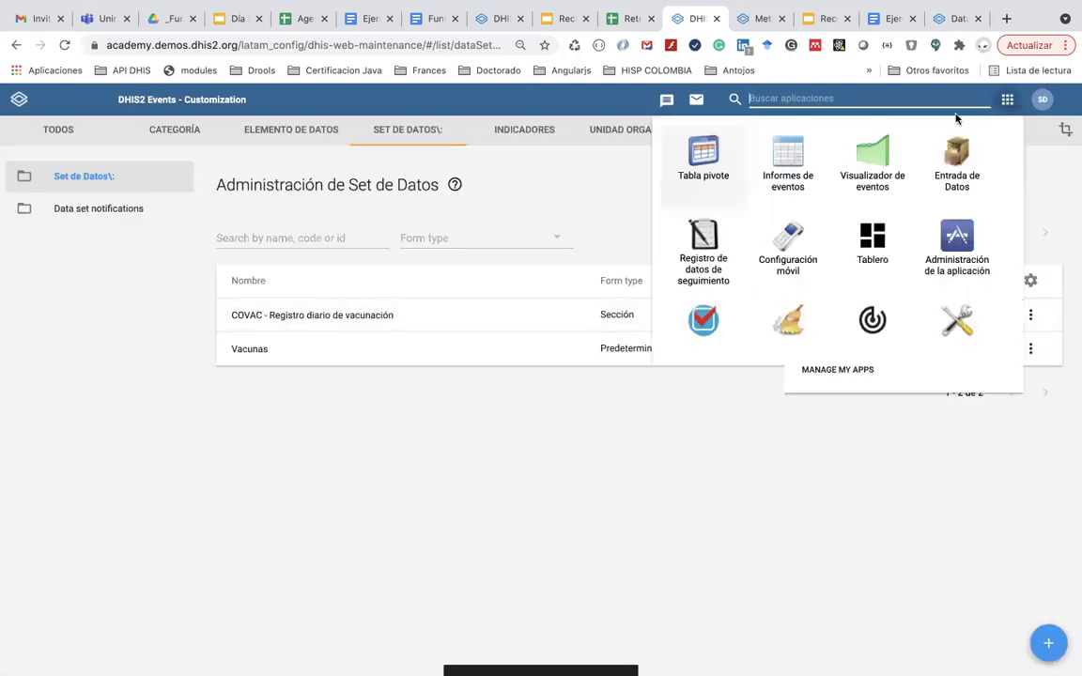
pyautogui.click(974, 167)
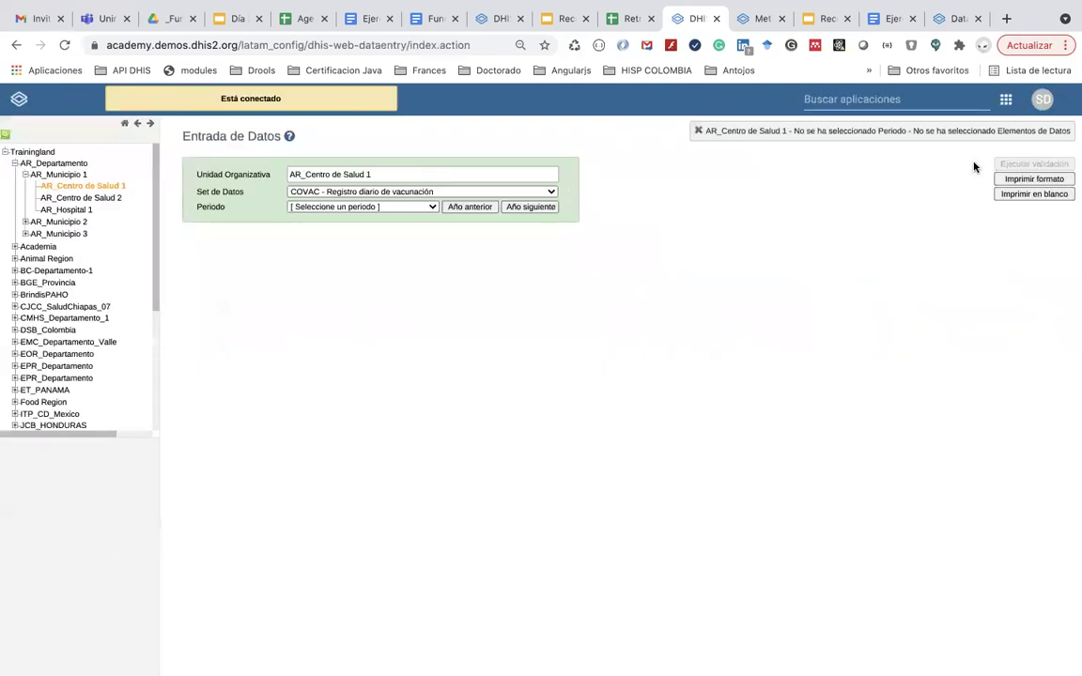
pyautogui.click(415, 207)
pyautogui.click(402, 215)
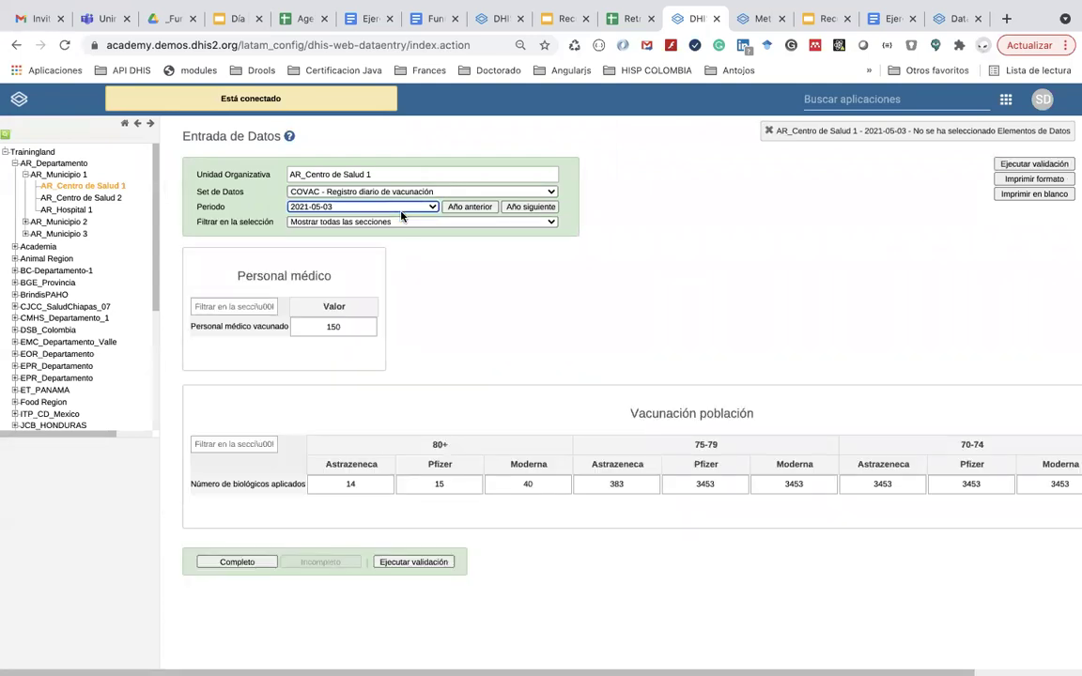
pyautogui.hscroll(5, 496, 278)
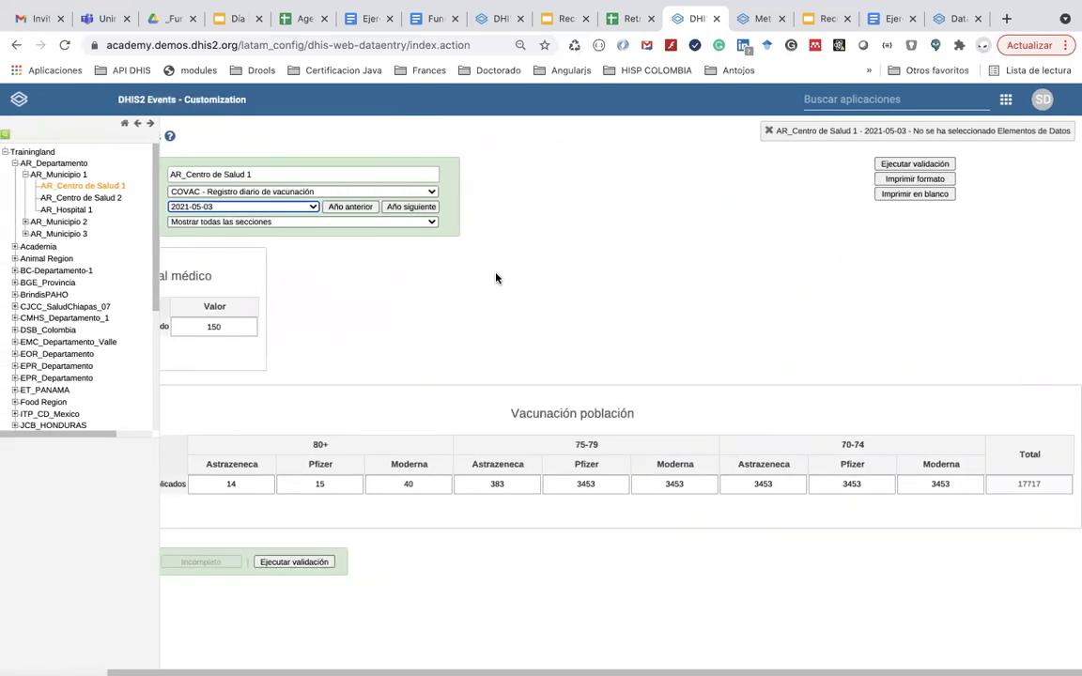
# - Return to data set maintenance and open section management for "COVAC - Registro diario de vacunación"
pyautogui.click(938, 100)
pyautogui.write('set')
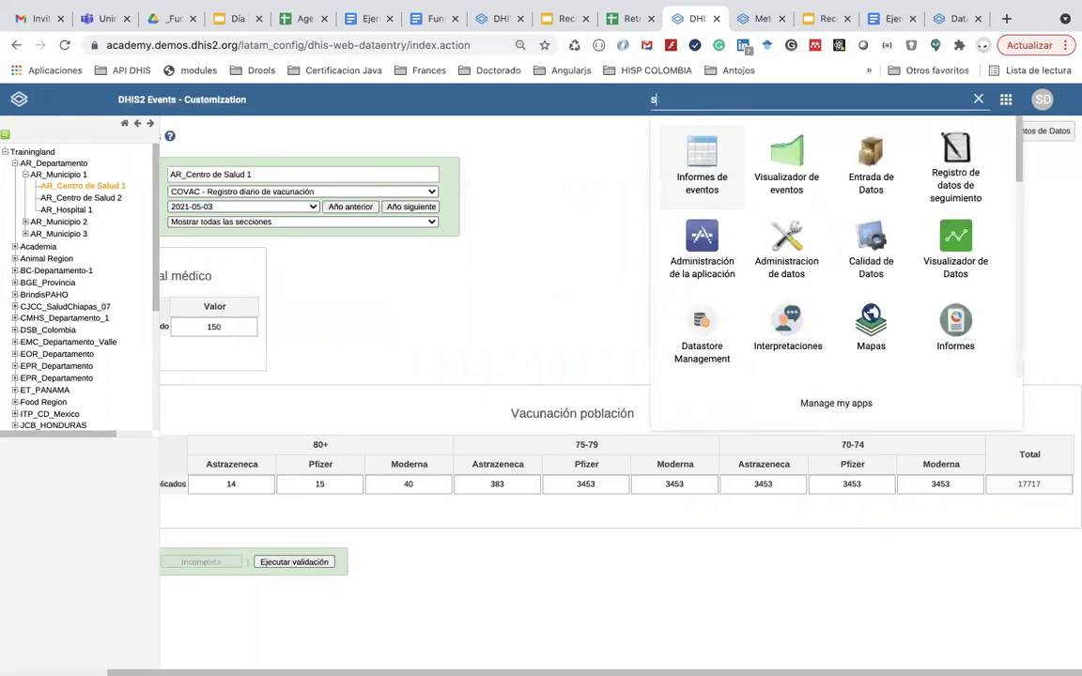
pyautogui.click(819, 148)
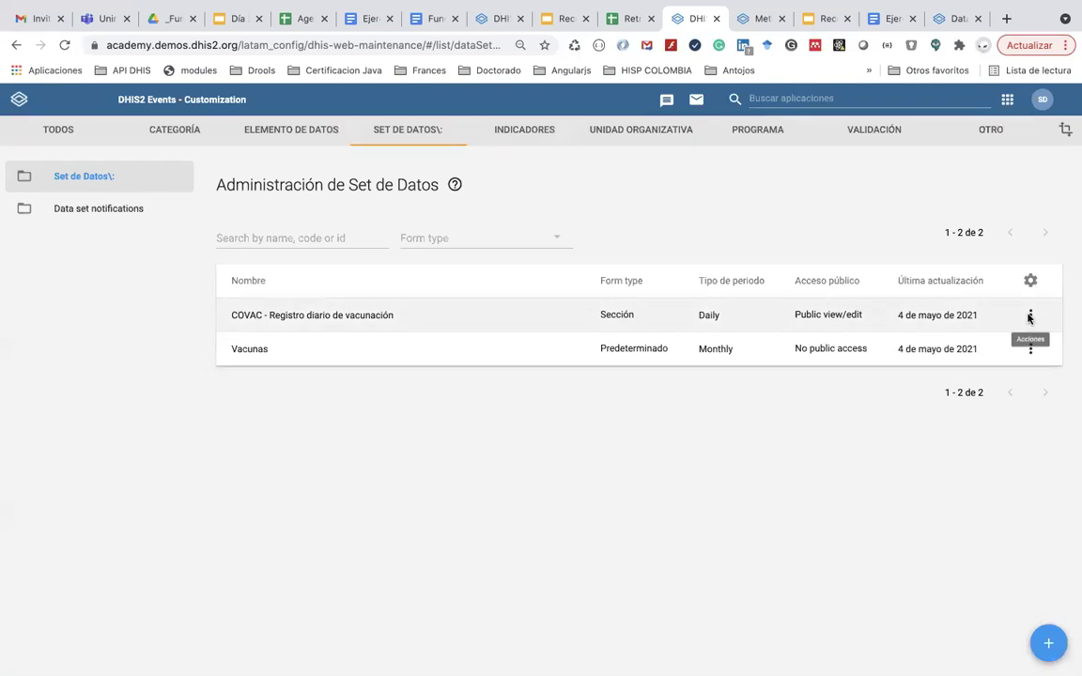
pyautogui.click(1029, 314)
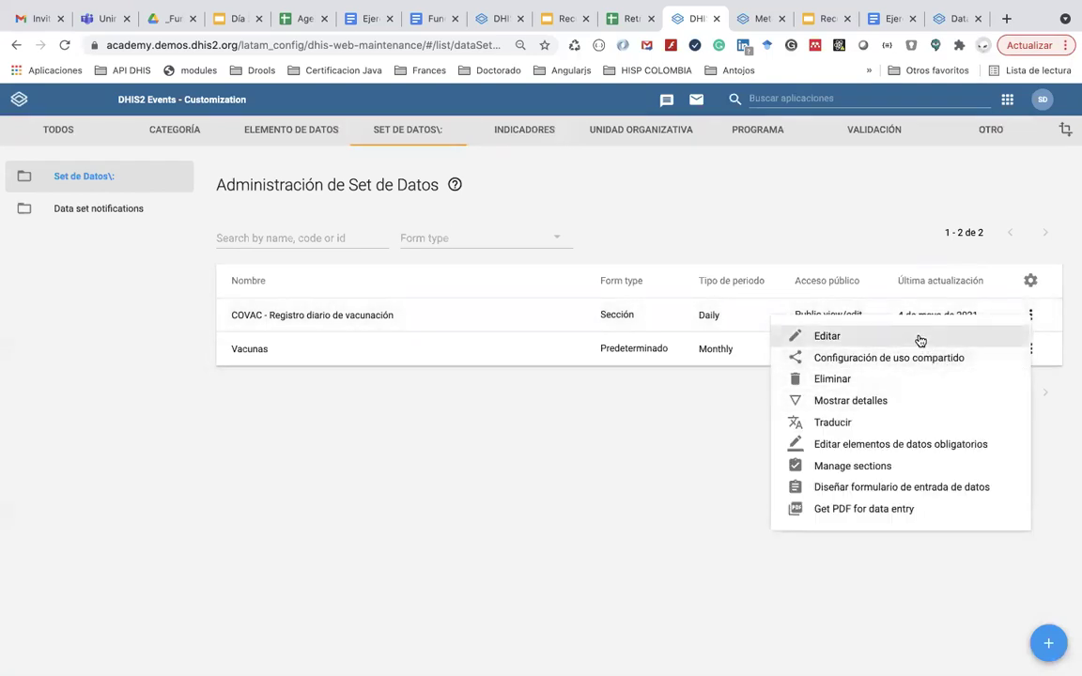
pyautogui.click(897, 472)
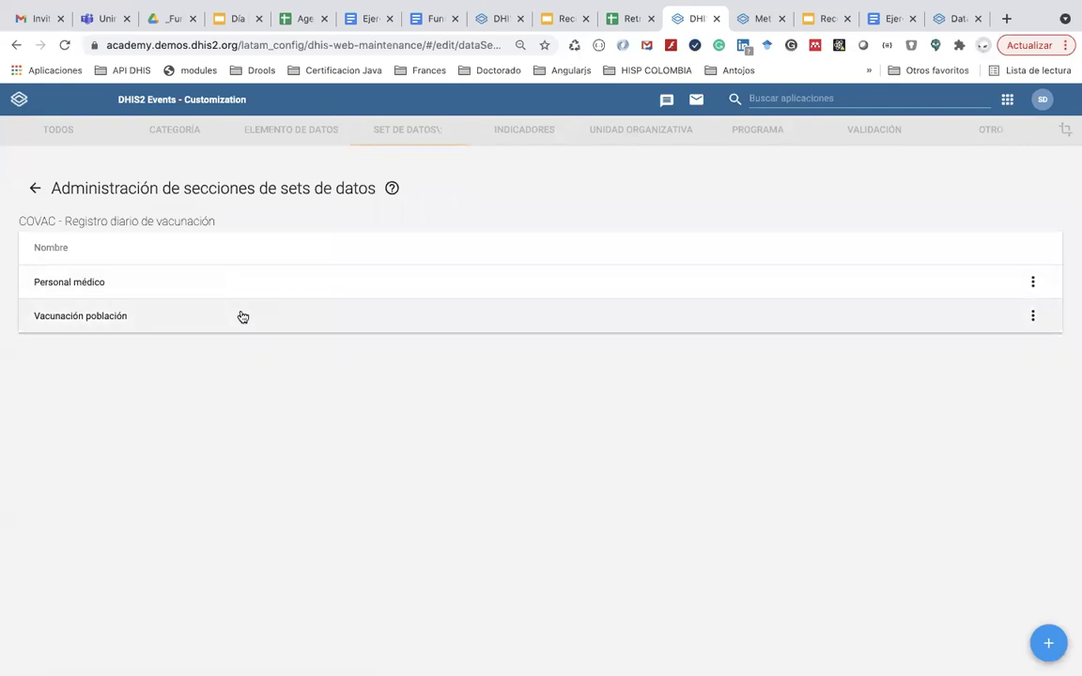
# - Add the indicator "COVAC - Personas vacunadas" to the section "Vacunación población" and save the section
pyautogui.click(242, 317)
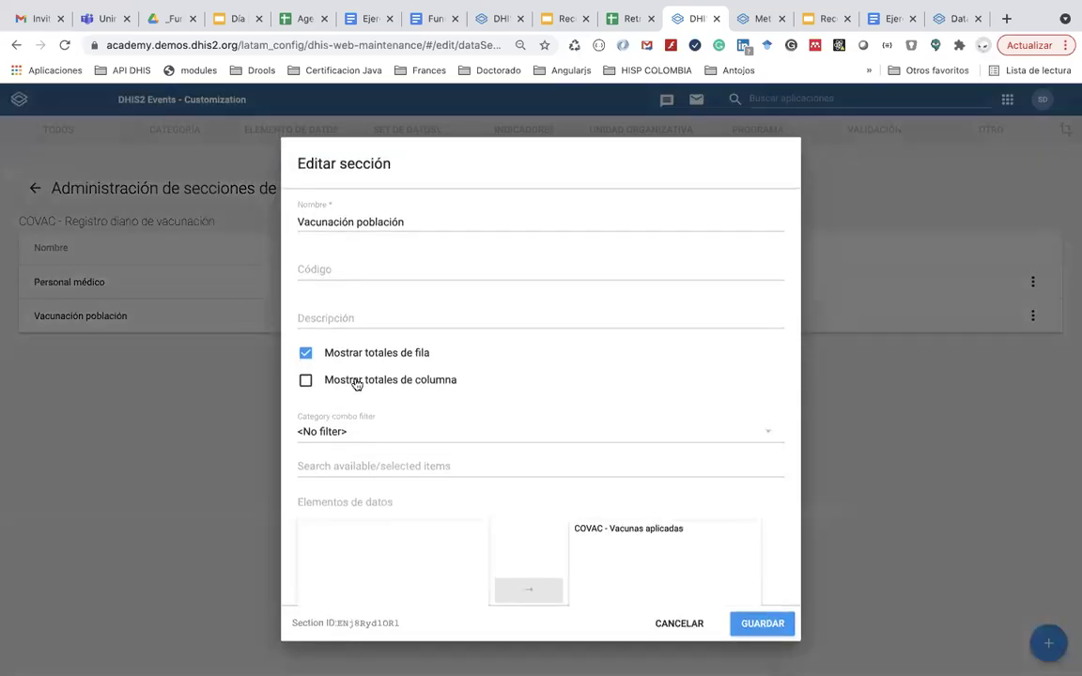
pyautogui.scroll(-5, 369, 411)
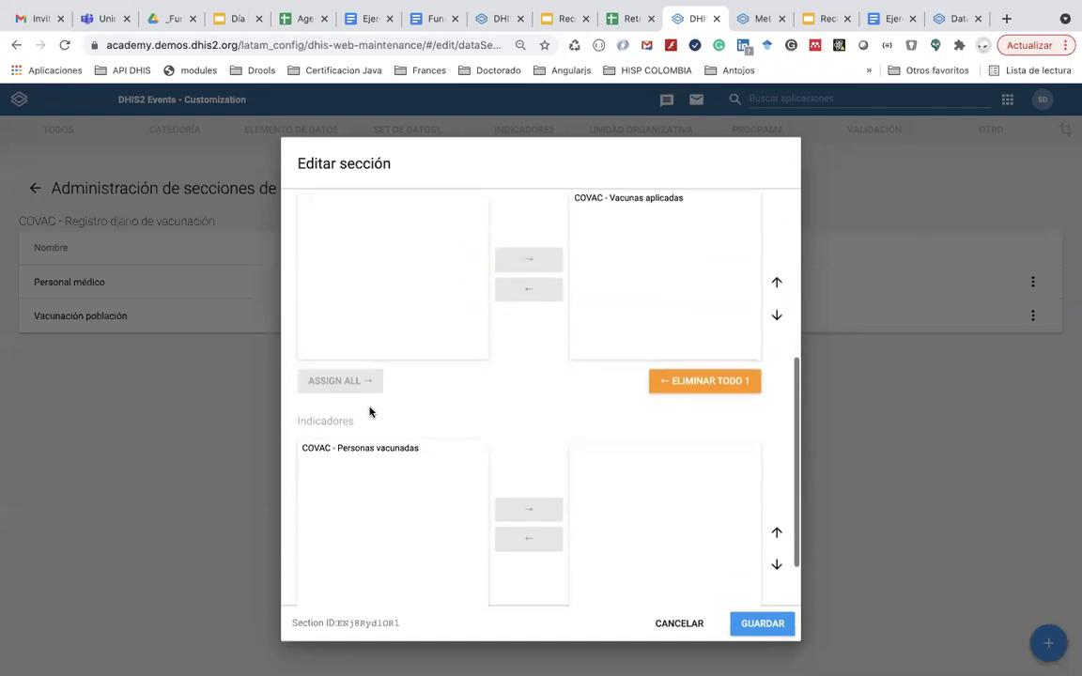
pyautogui.doubleClick(361, 414)
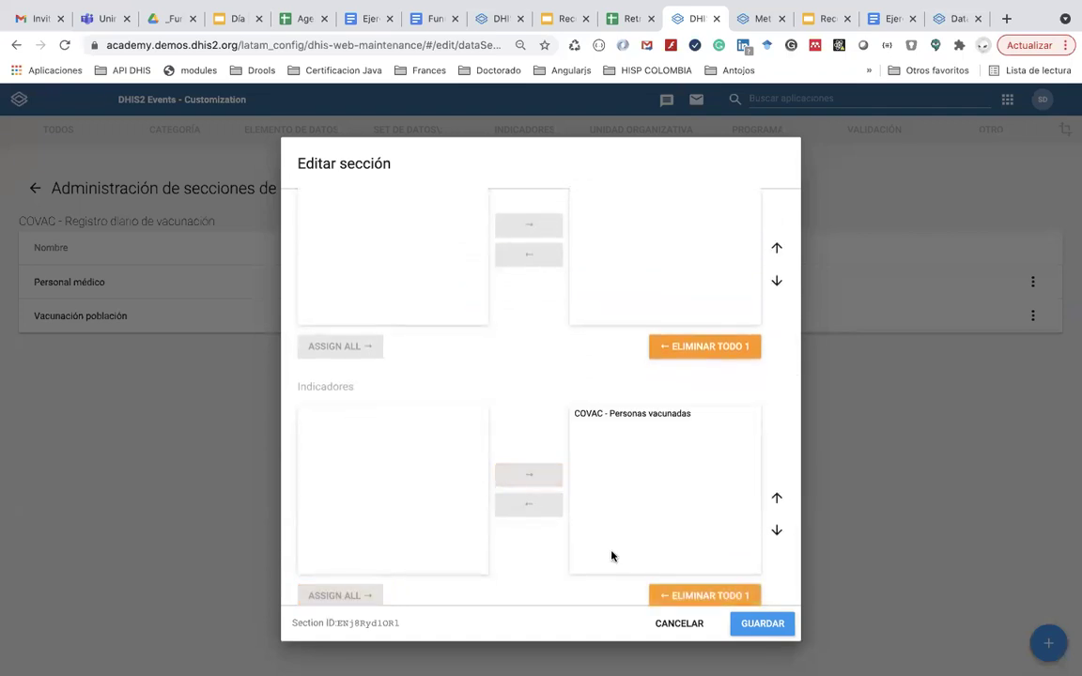
pyautogui.click(773, 626)
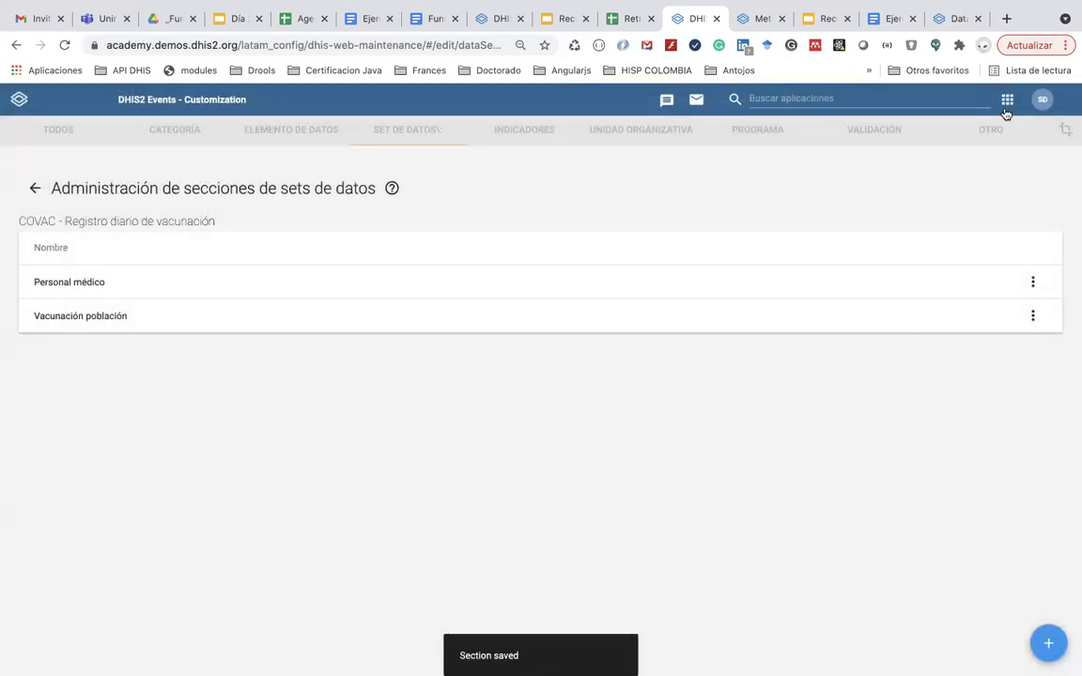
# - Switch to the Data Entry app, load period 2021-05-03 and compare the "COVAC - Personas vacunadas" indicator with the "Vacunación población" section total
pyautogui.click(1007, 102)
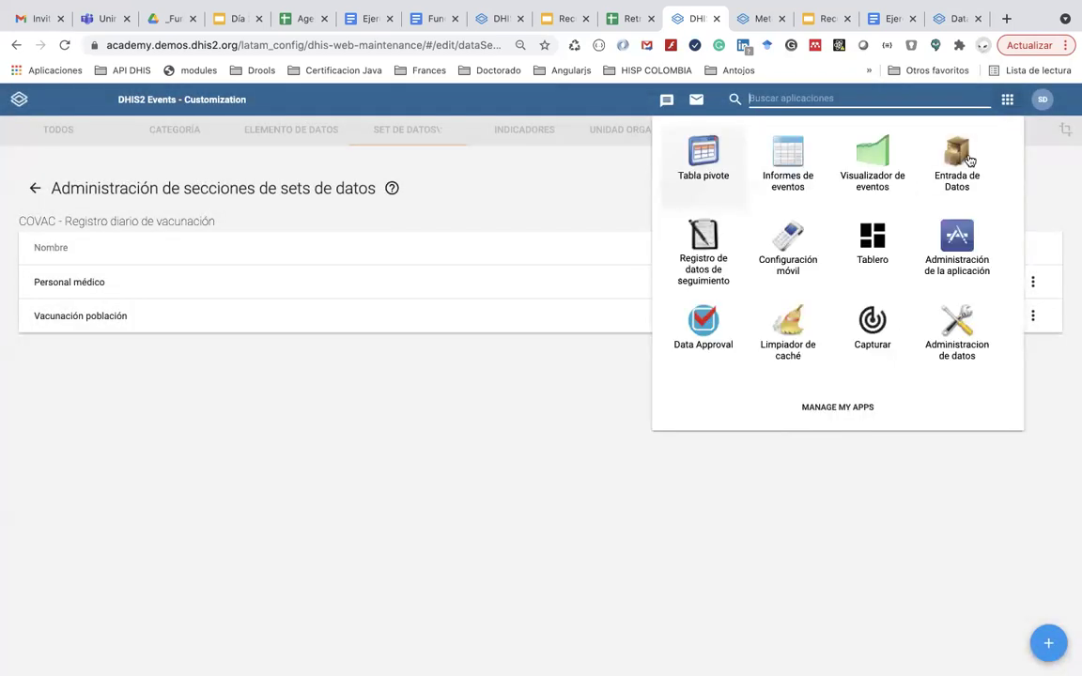
pyautogui.click(962, 156)
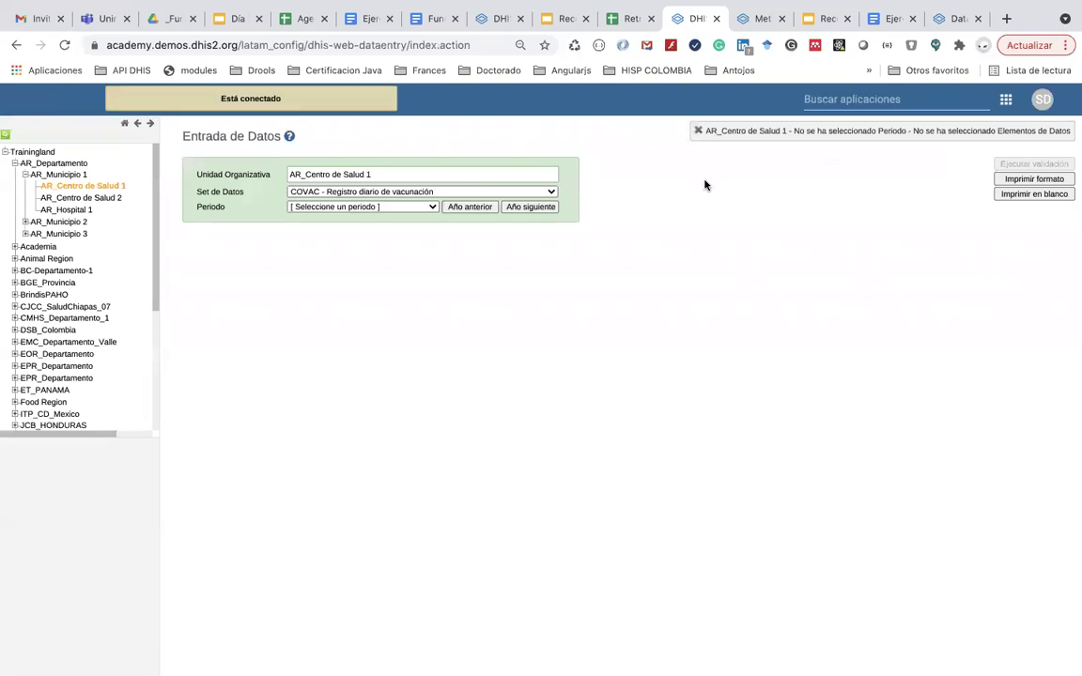
pyautogui.click(409, 209)
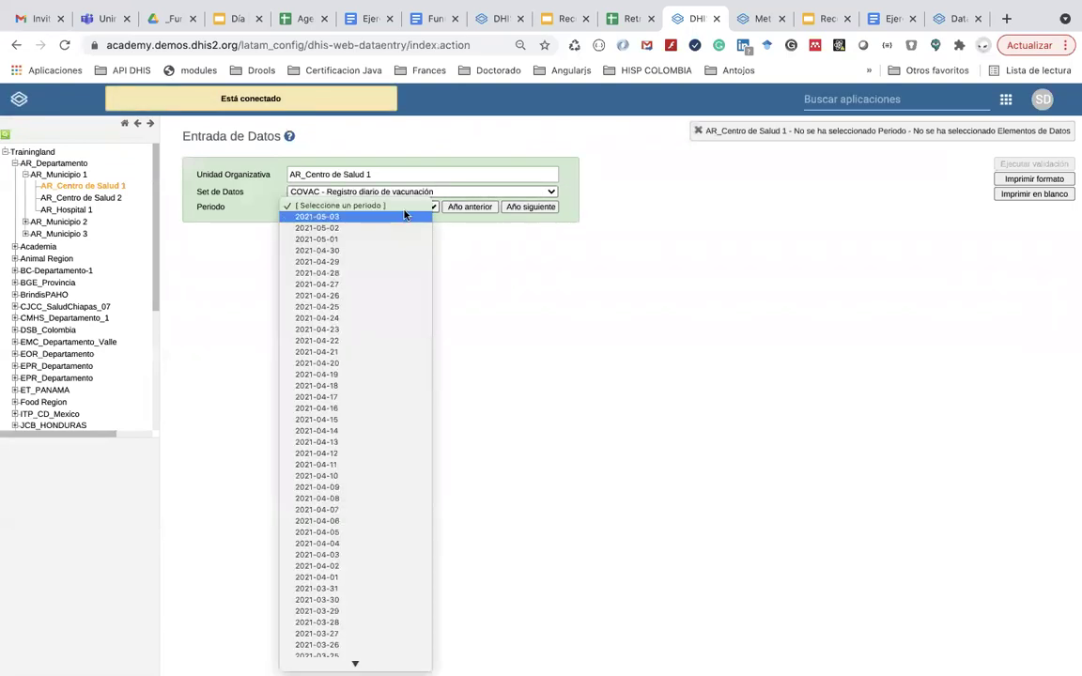
pyautogui.click(405, 212)
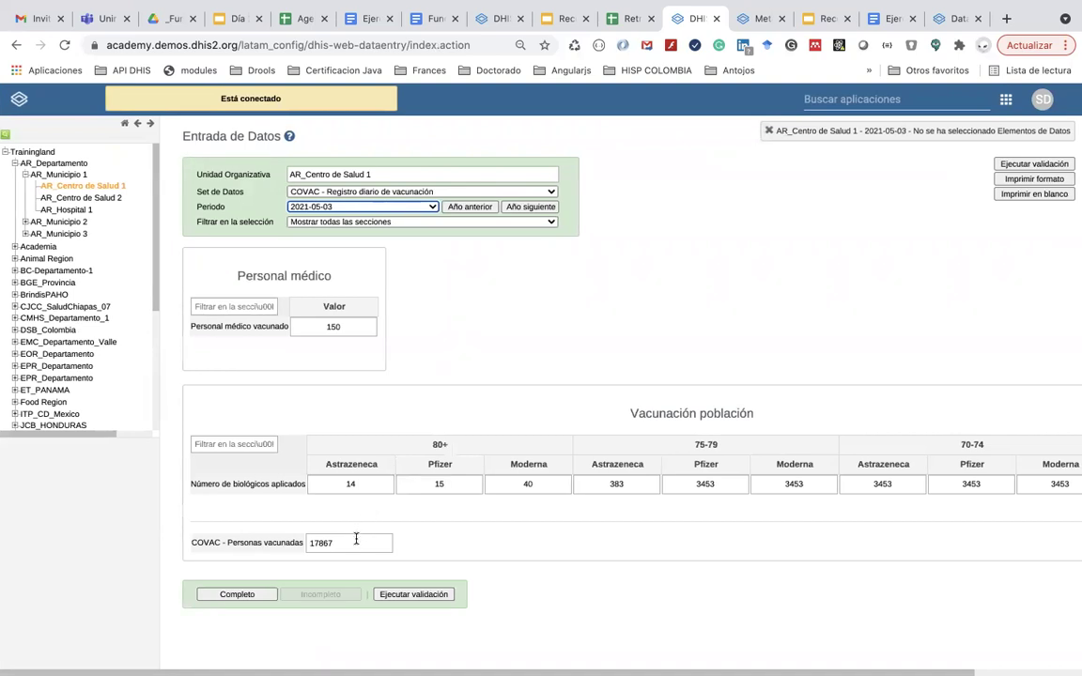
pyautogui.hscroll(3, 356, 540)
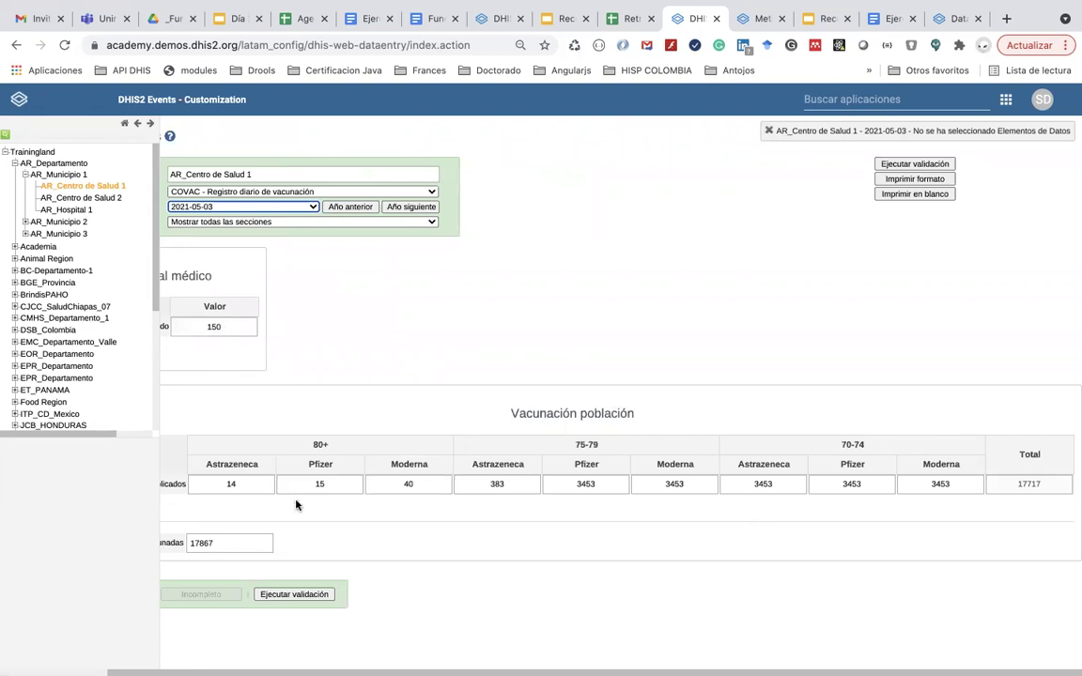
pyautogui.hscroll(-3, 295, 505)
pyautogui.hscroll(3, 295, 505)
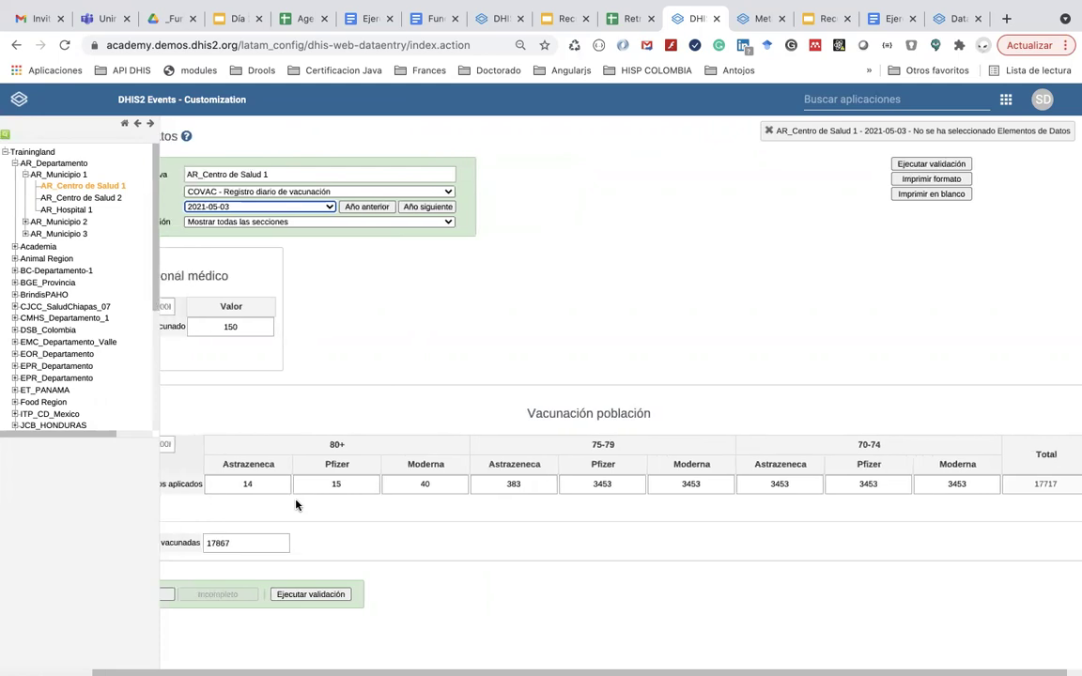
pyautogui.hscroll(-3, 295, 504)
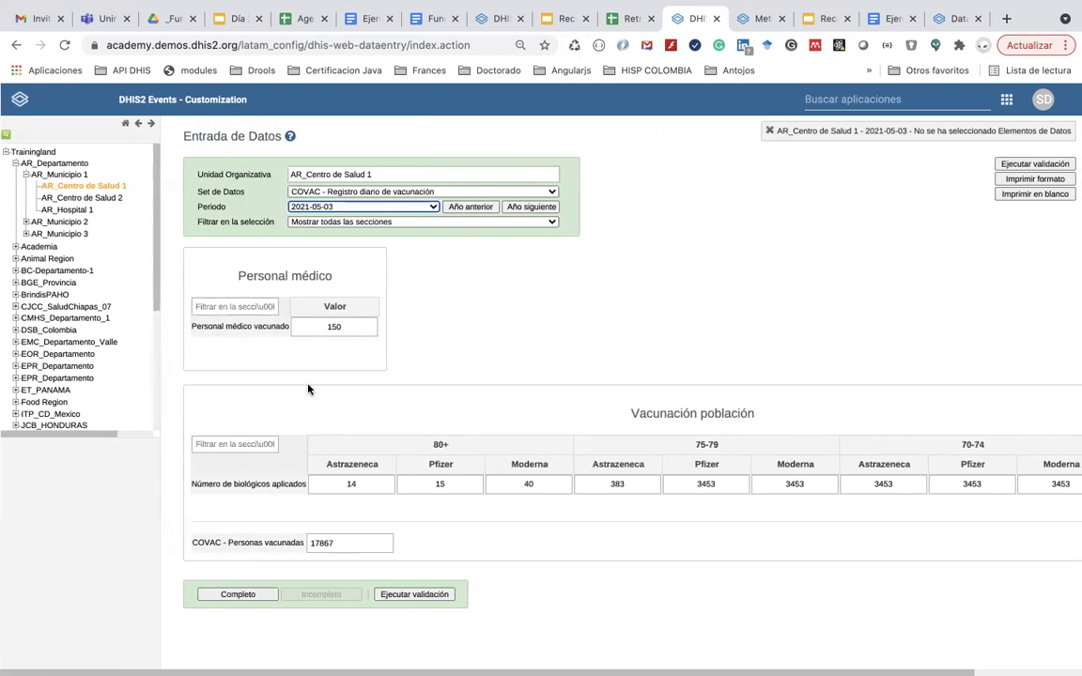
# - Try to change the "COVAC - Personas vacunadas" indicator value to 1786 in the form and check the section total
pyautogui.click(342, 541)
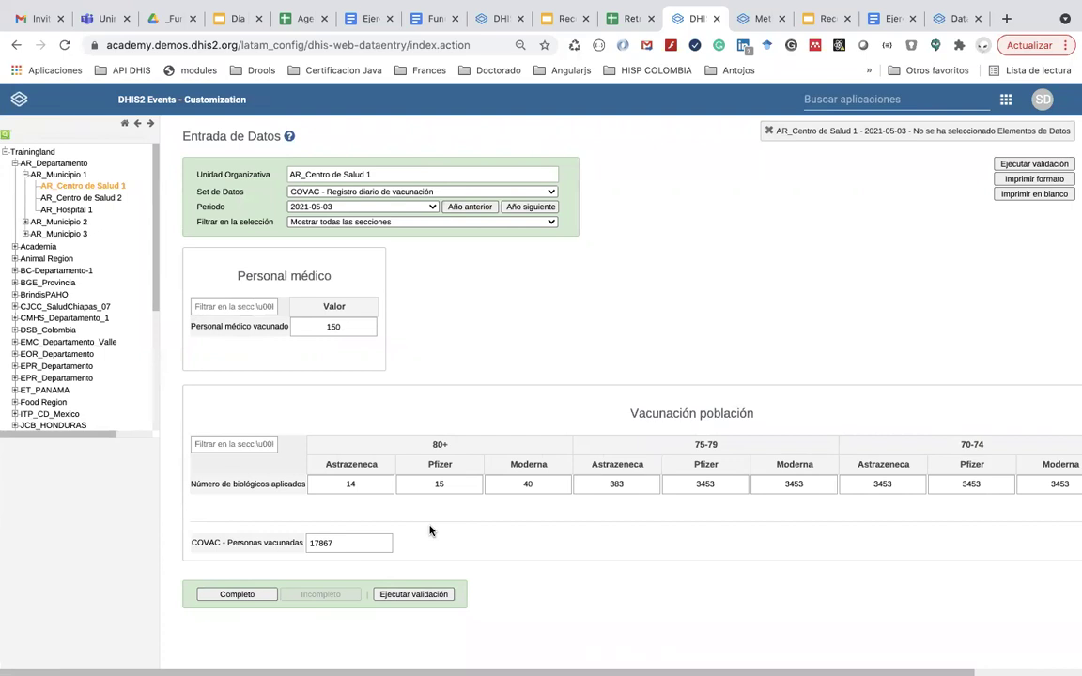
pyautogui.click(341, 545)
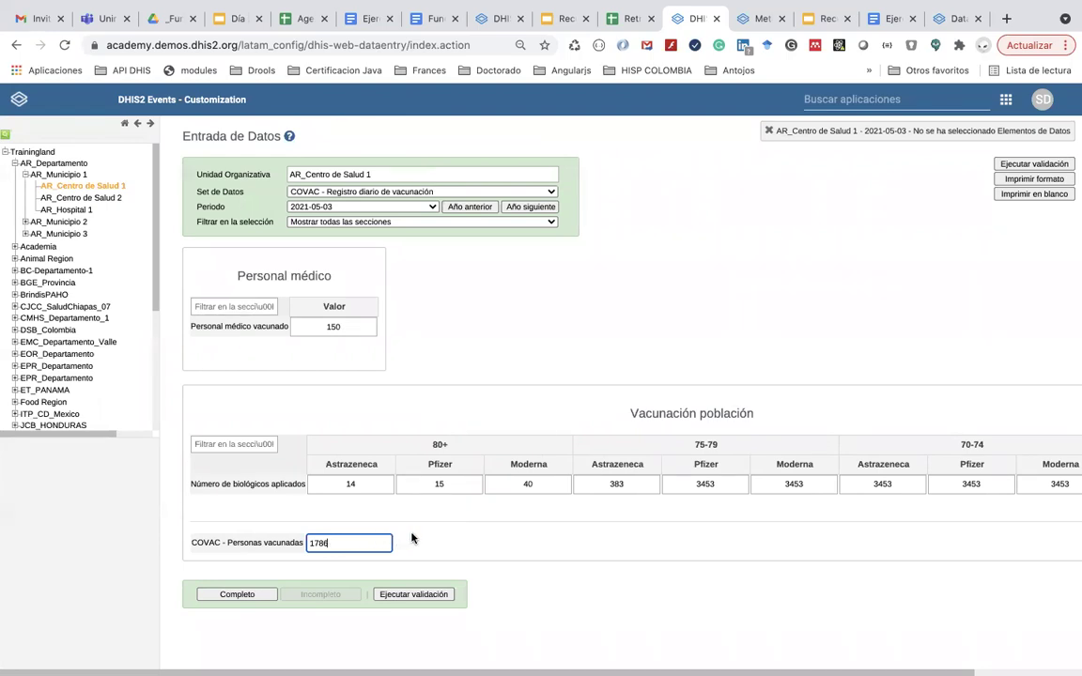
pyautogui.hscroll(3, 411, 538)
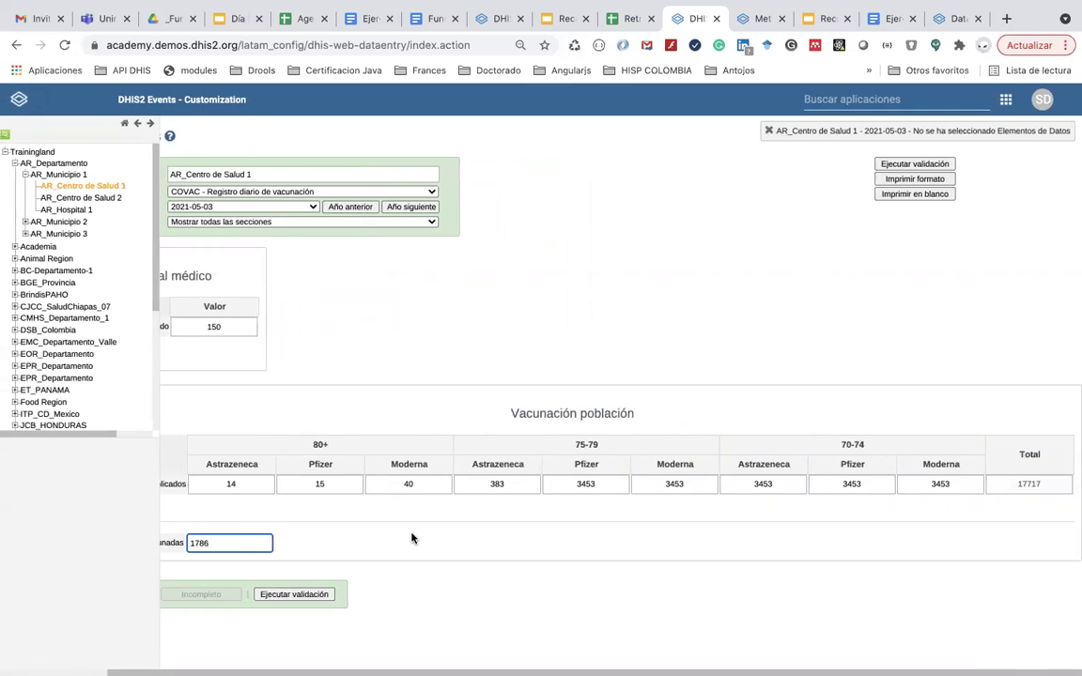
pyautogui.hscroll(-3, 412, 538)
pyautogui.hscroll(3, 411, 538)
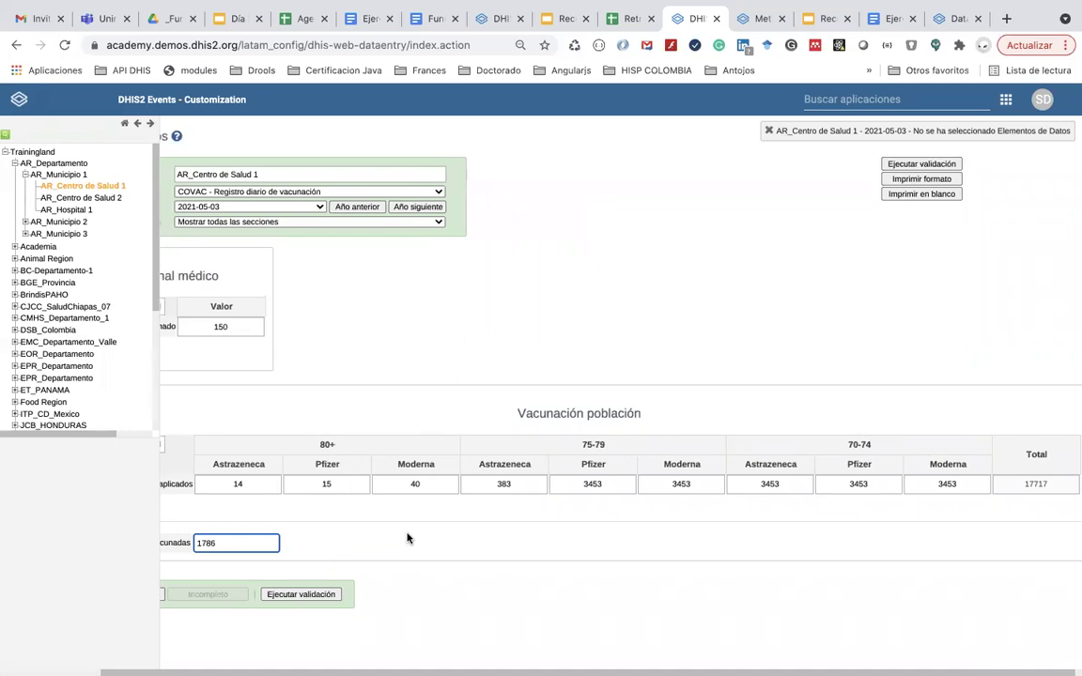
pyautogui.hscroll(-3, 408, 538)
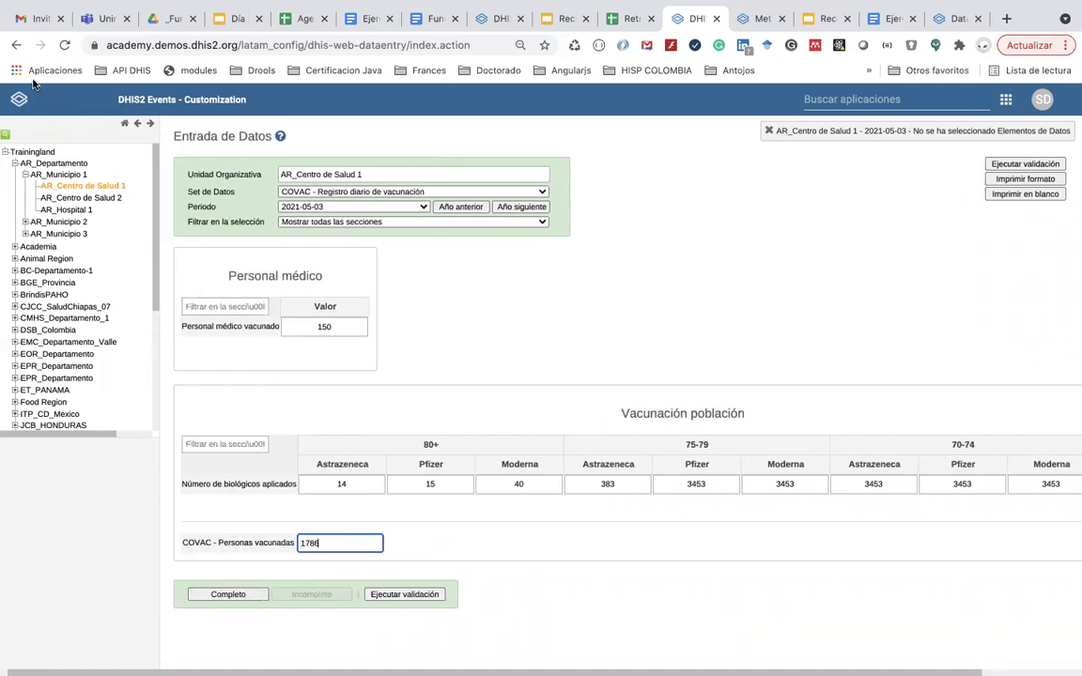
# - Return to data set maintenance and open "COVAC - Registro diario de vacunación" for editing
pyautogui.click(812, 99)
pyautogui.write('set')
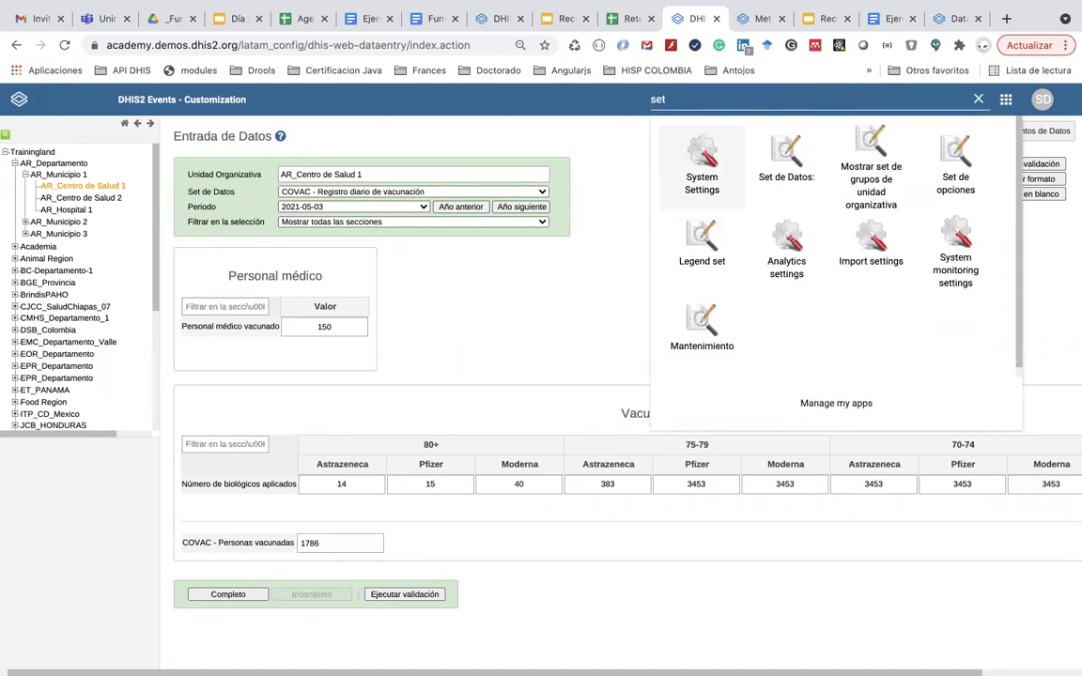
pyautogui.click(945, 157)
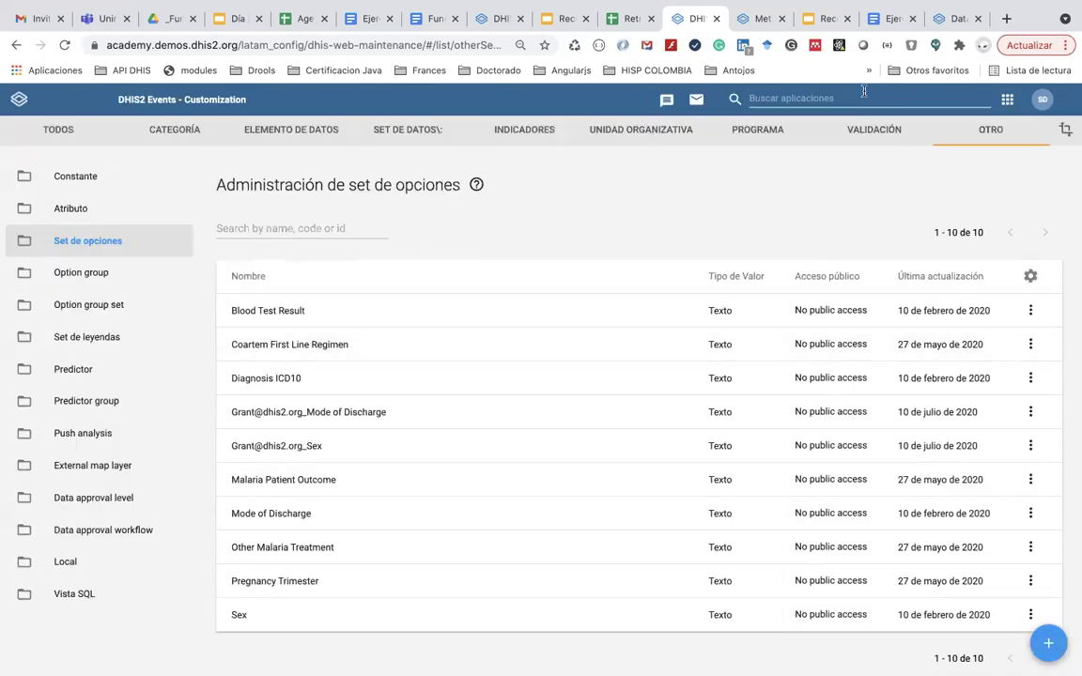
pyautogui.click(832, 98)
pyautogui.click(404, 131)
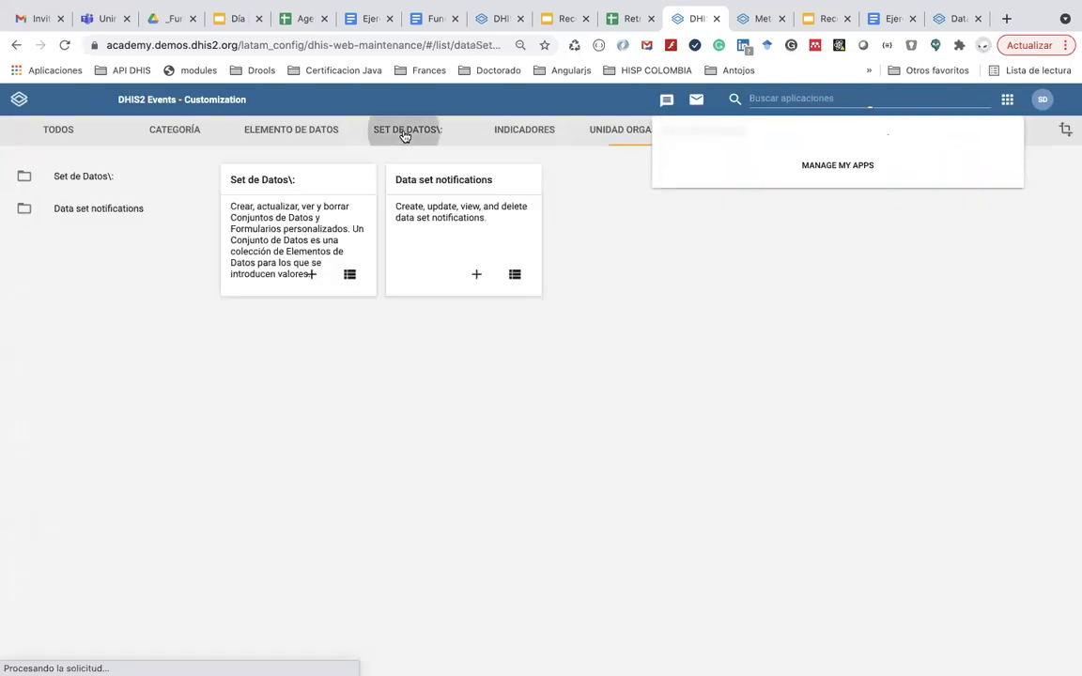
pyautogui.click(268, 179)
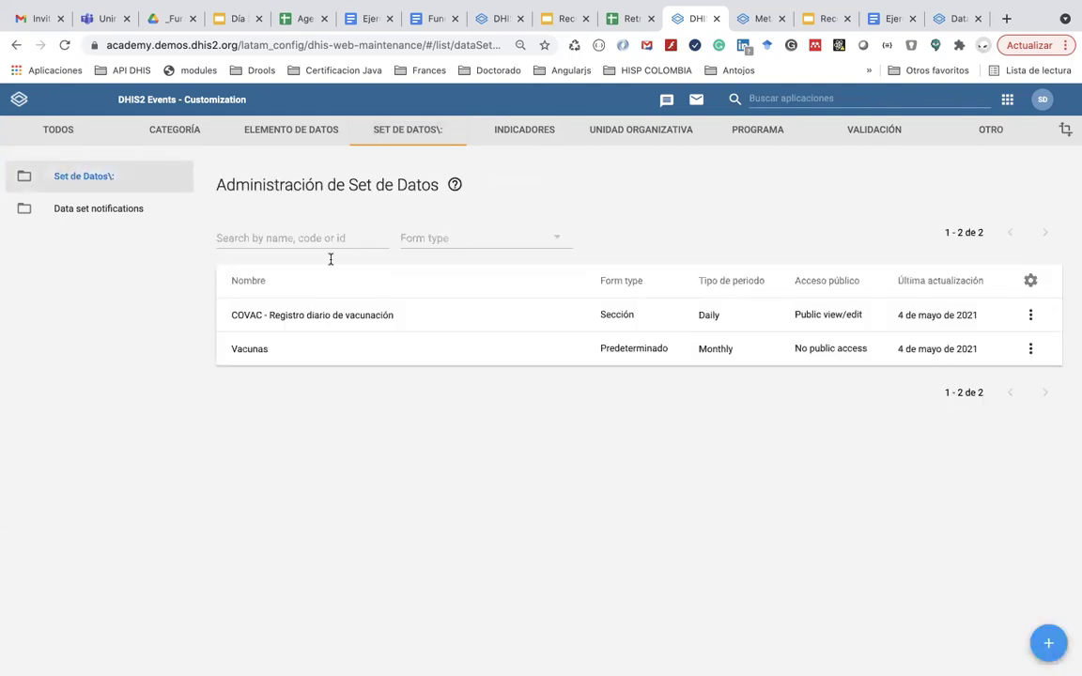
pyautogui.click(386, 314)
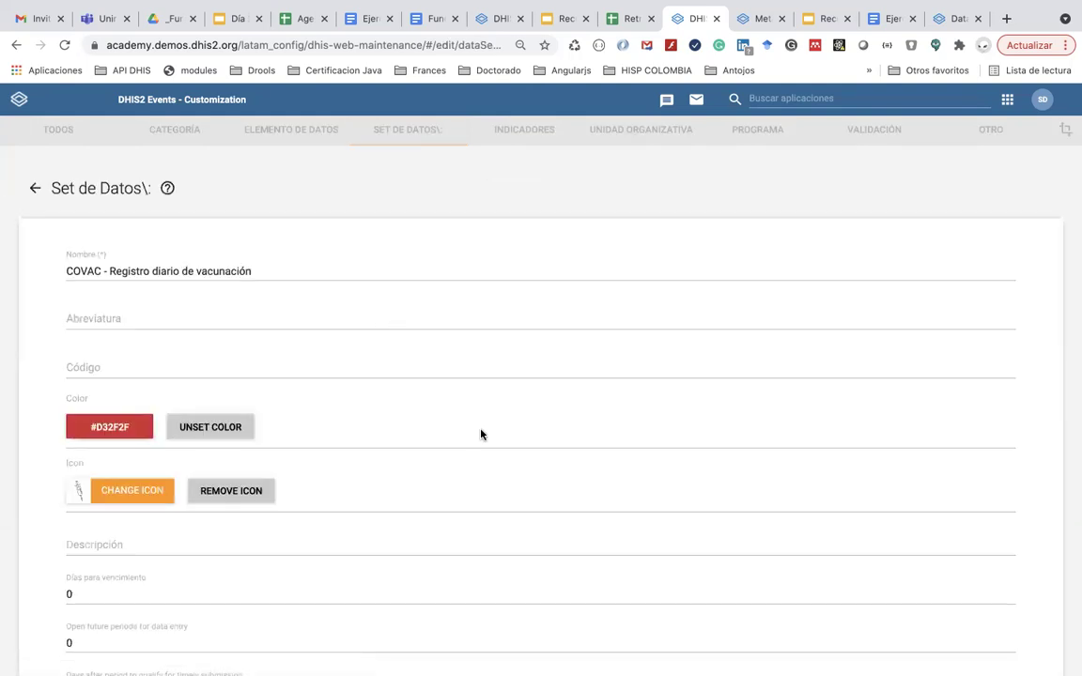
# - Review the data set's assigned data elements, indicators and organisation units, and leave the form without saving
pyautogui.scroll(-15, 481, 434)
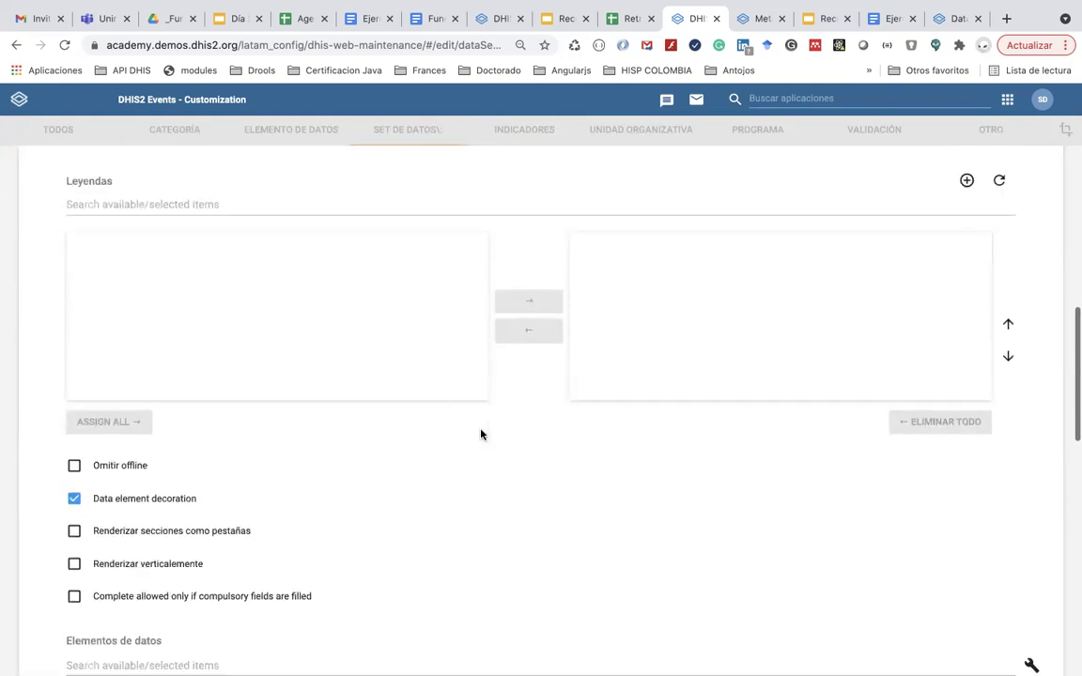
pyautogui.scroll(-10, 481, 434)
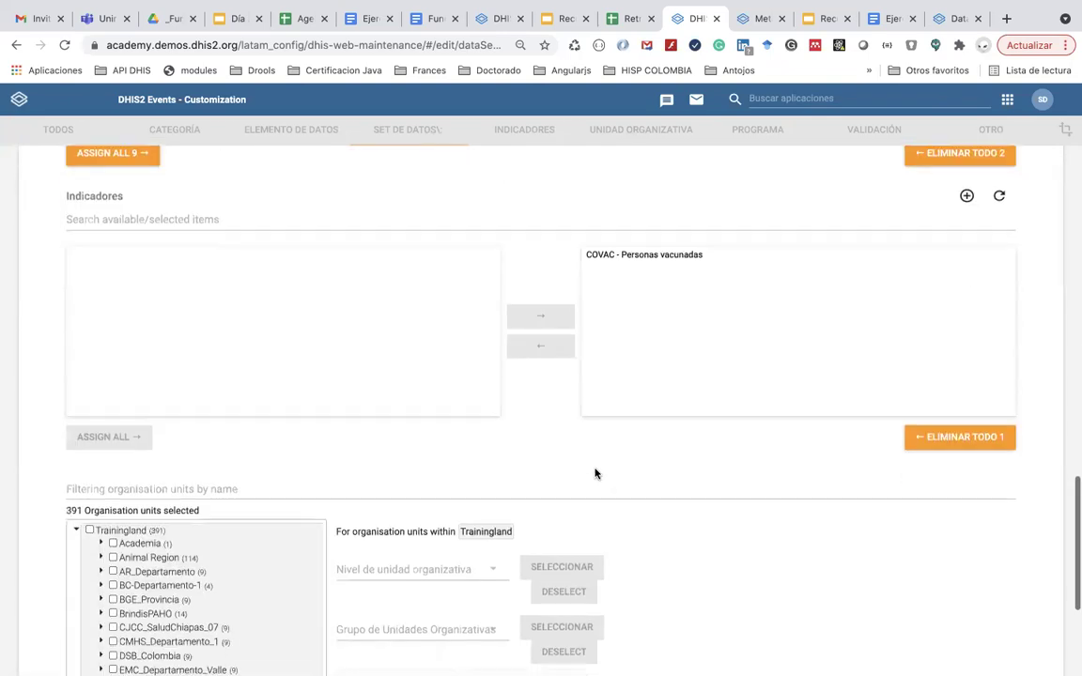
pyautogui.scroll(5, 595, 474)
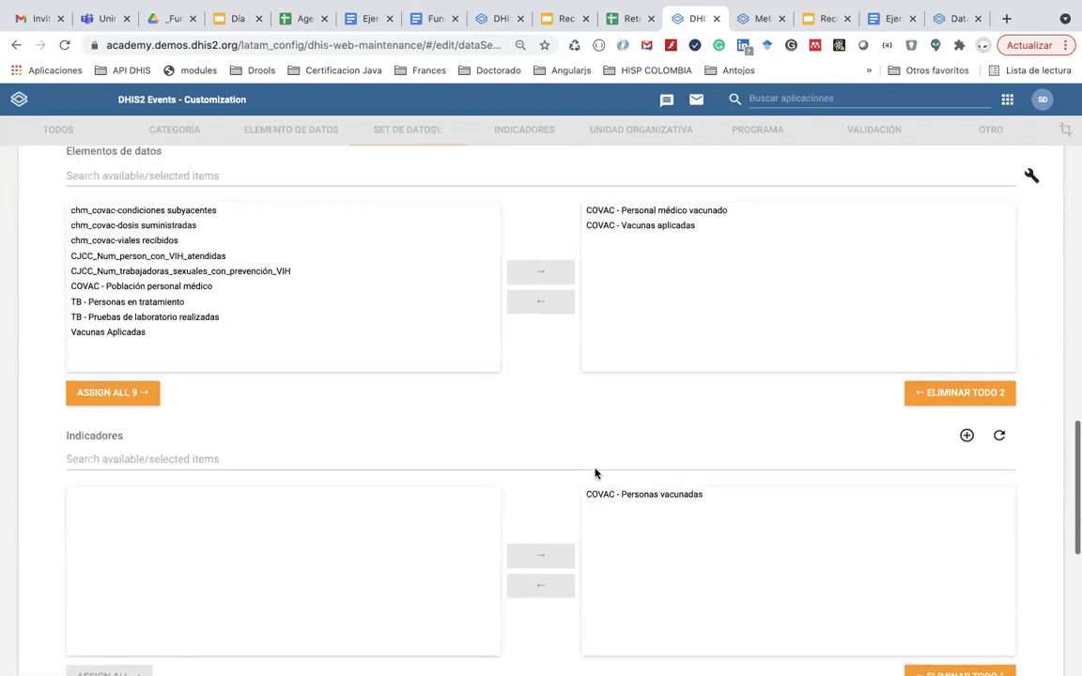
pyautogui.scroll(-1, 595, 473)
pyautogui.scroll(-5, 607, 473)
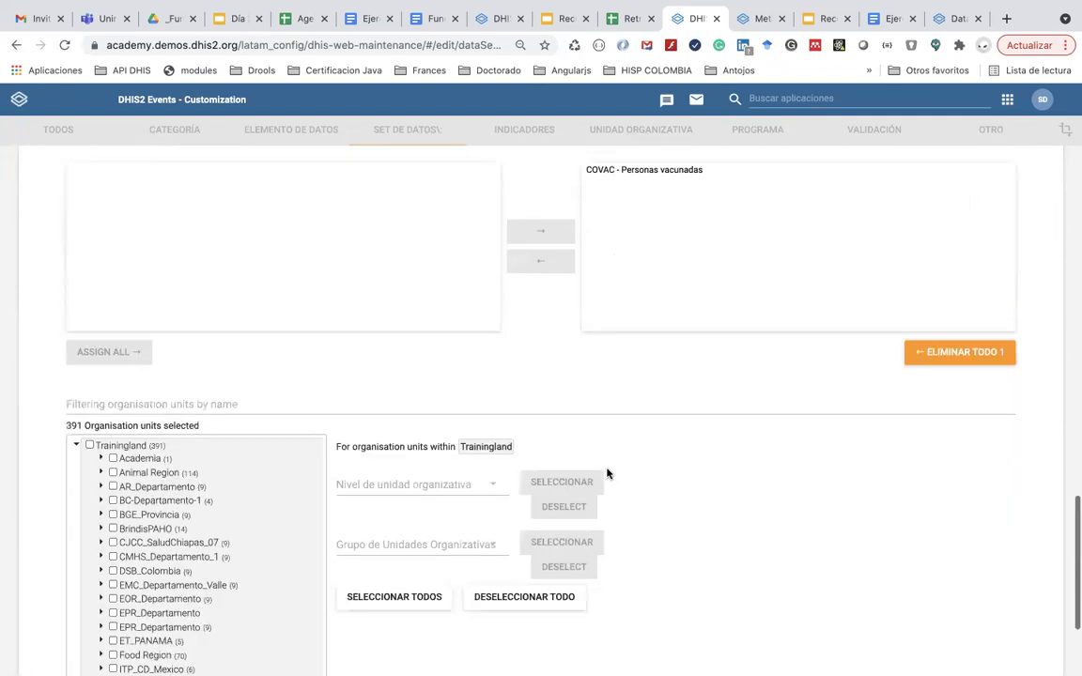
pyautogui.scroll(-5, 607, 474)
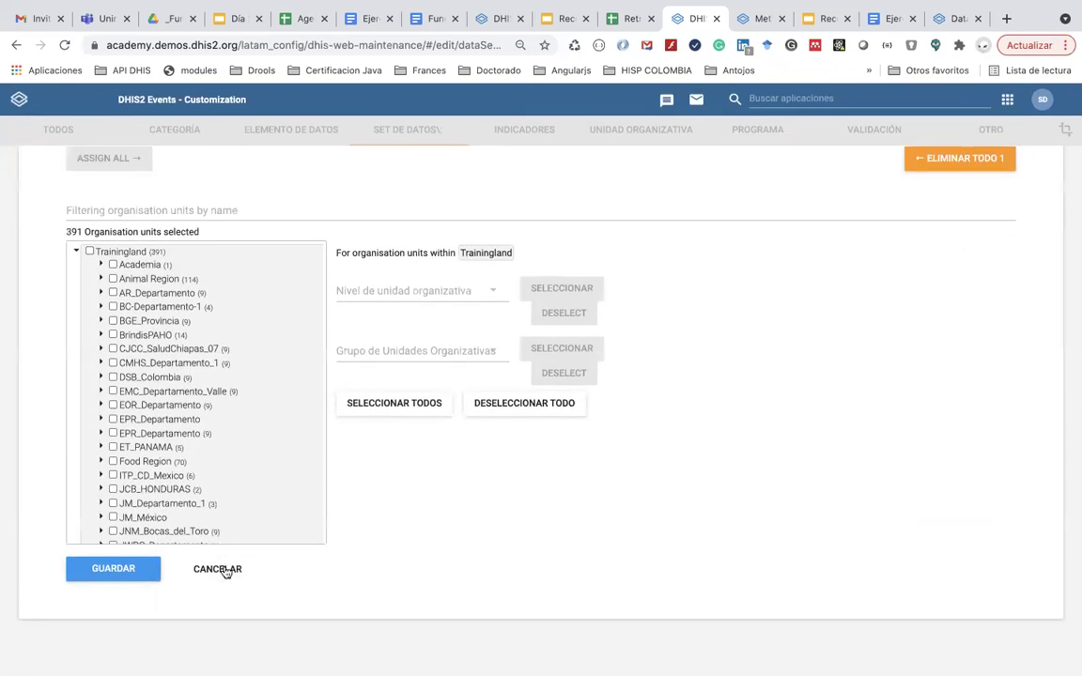
pyautogui.click(226, 570)
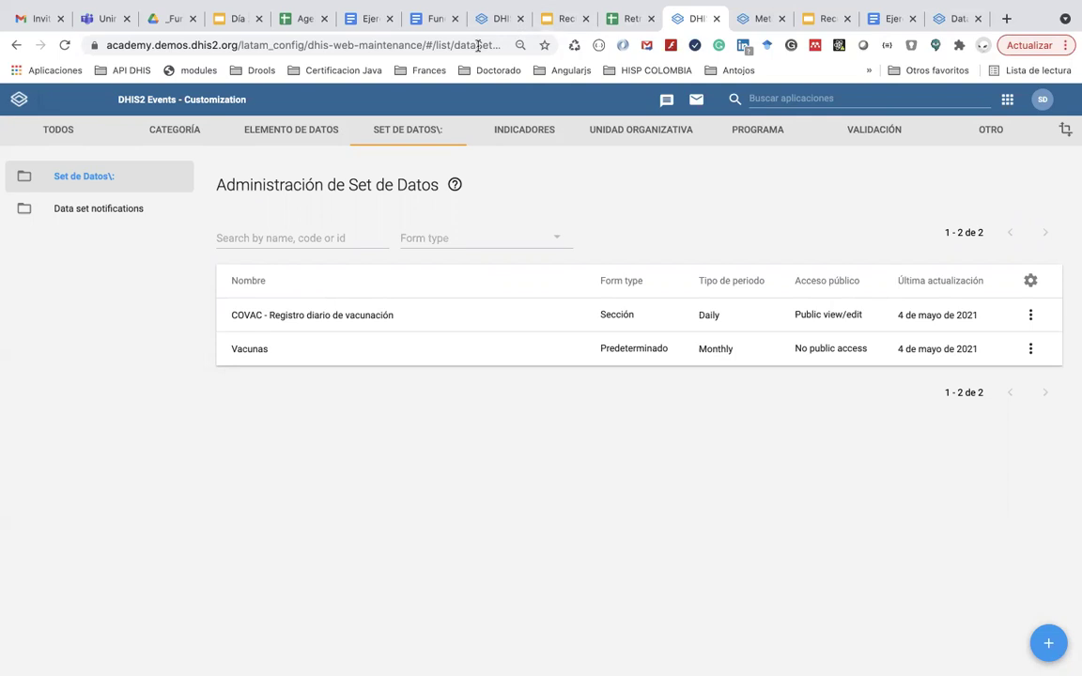
# - Switch to the "Ejercicio Data Set" document in Google Docs and view its opening instructions
pyautogui.moveTo(785, 5)
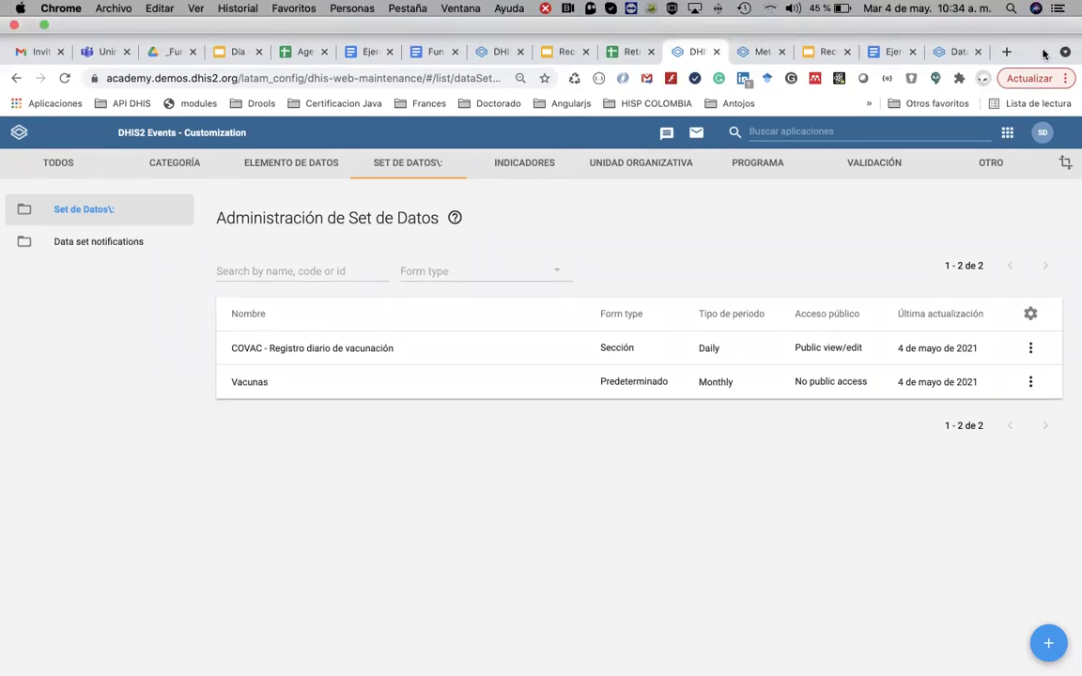
pyautogui.click(891, 51)
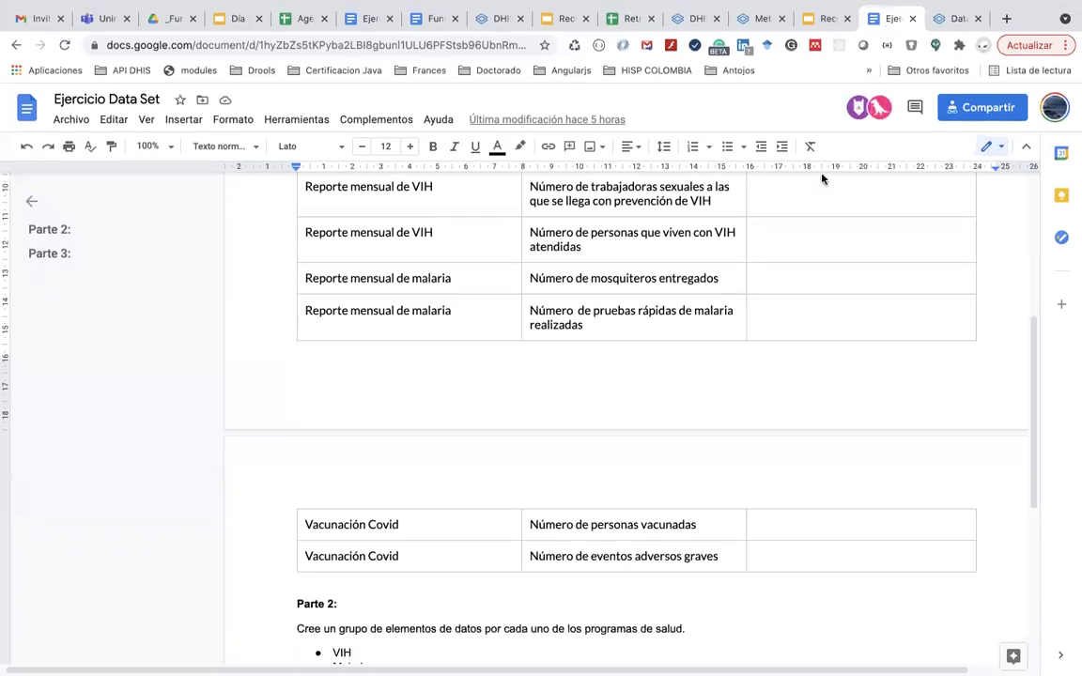
pyautogui.scroll(4, 780, 245)
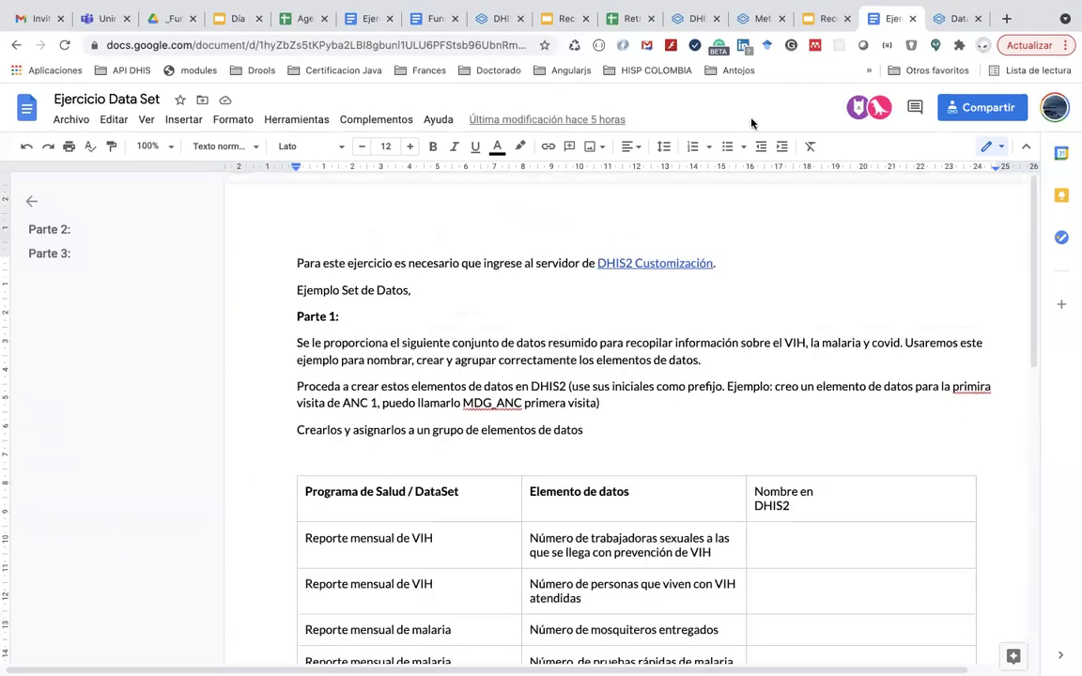
# - Go back from the course resources presentation to the Moodle page "Academia DHIS2 de Fundamentos" and open "Ejercicios día 2"
pyautogui.click(819, 20)
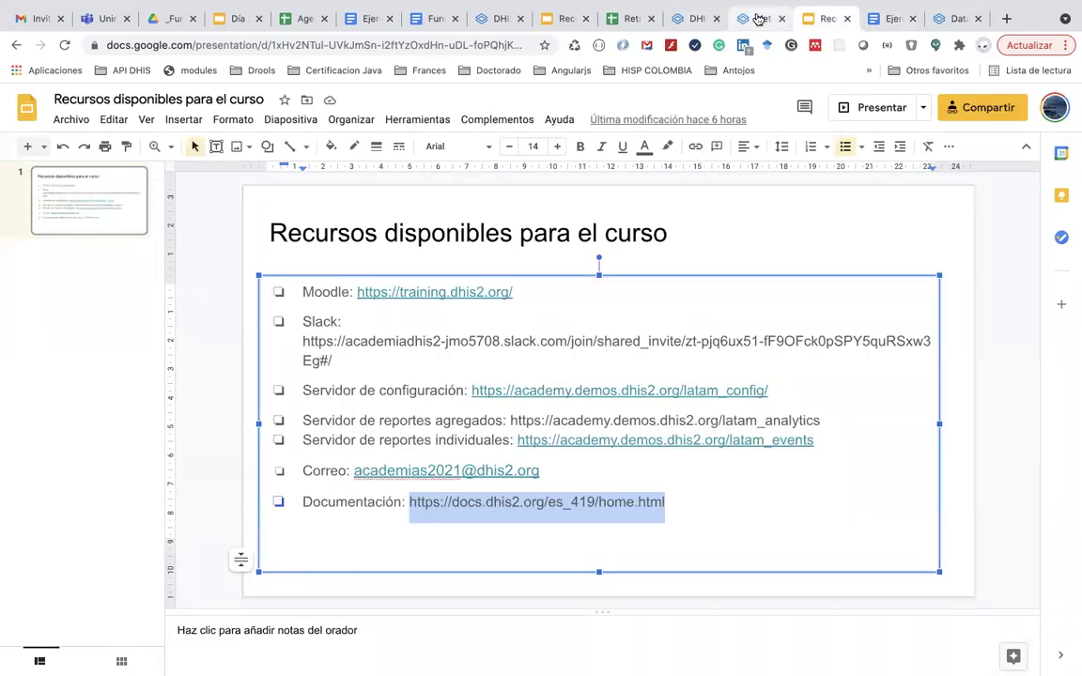
pyautogui.click(759, 19)
pyautogui.click(690, 19)
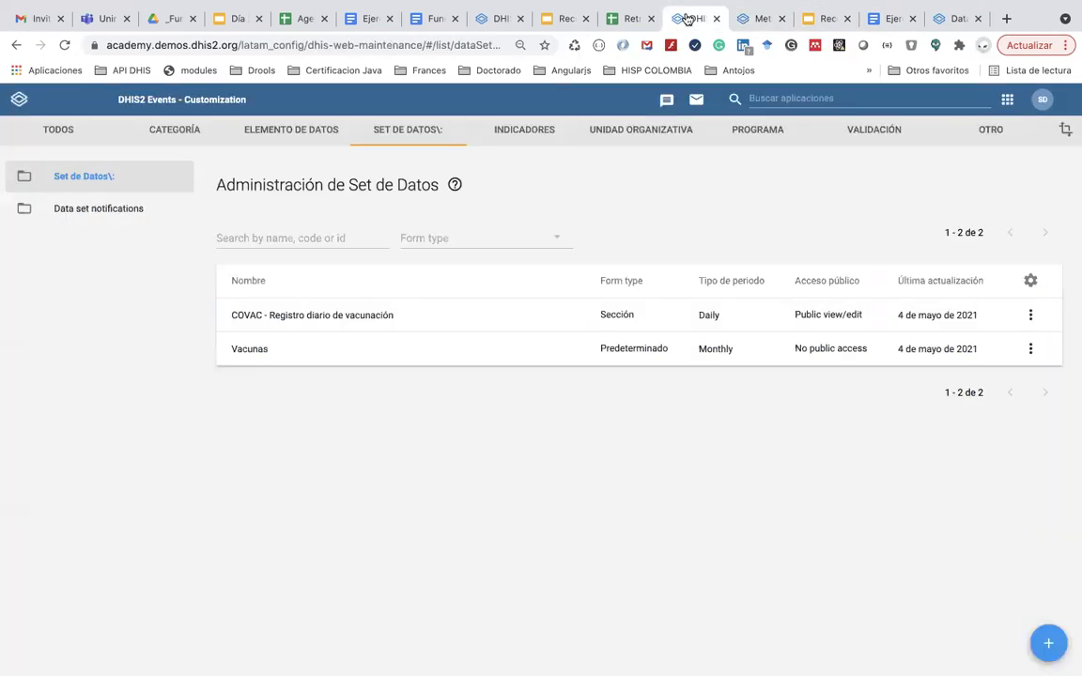
pyautogui.click(824, 27)
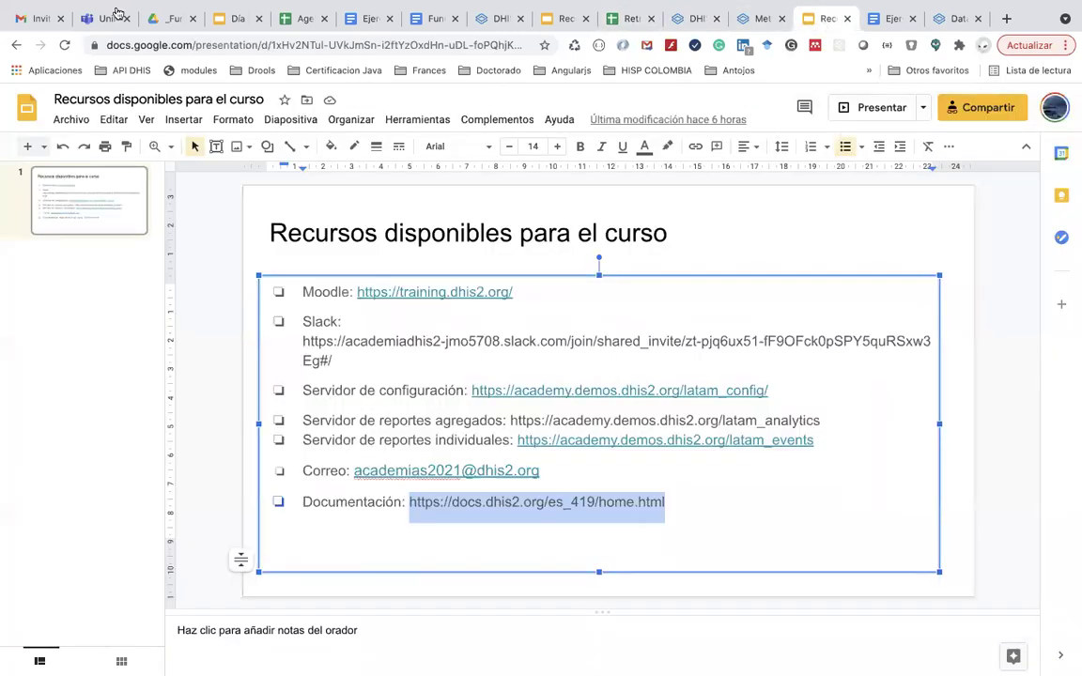
pyautogui.click(15, 45)
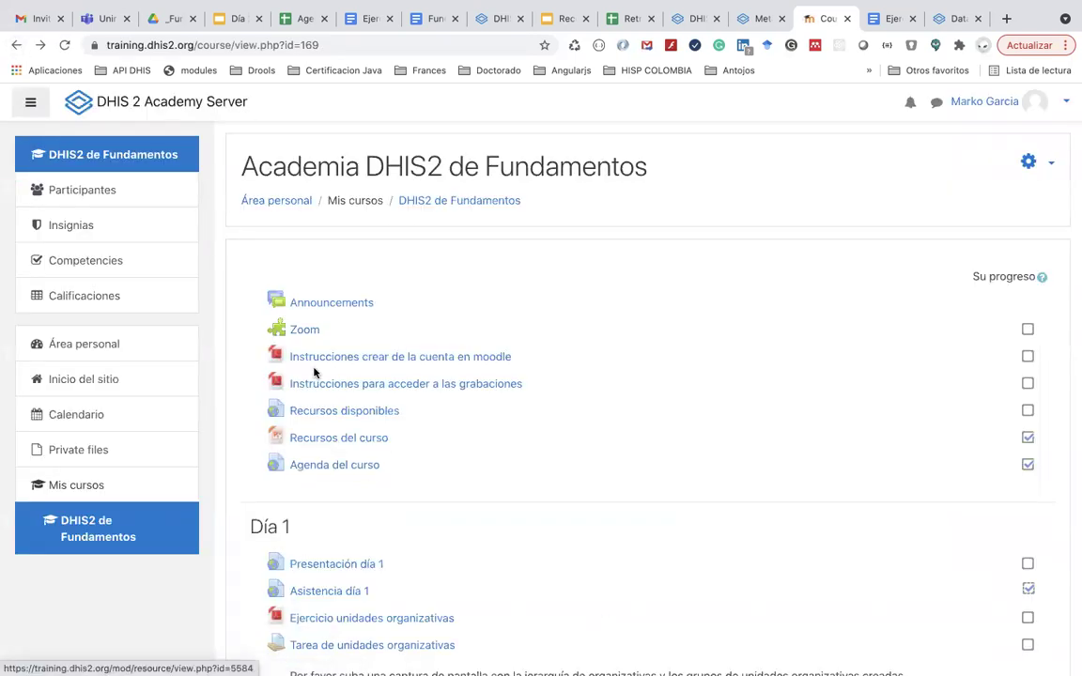
pyautogui.scroll(-5, 309, 391)
pyautogui.scroll(-1, 309, 391)
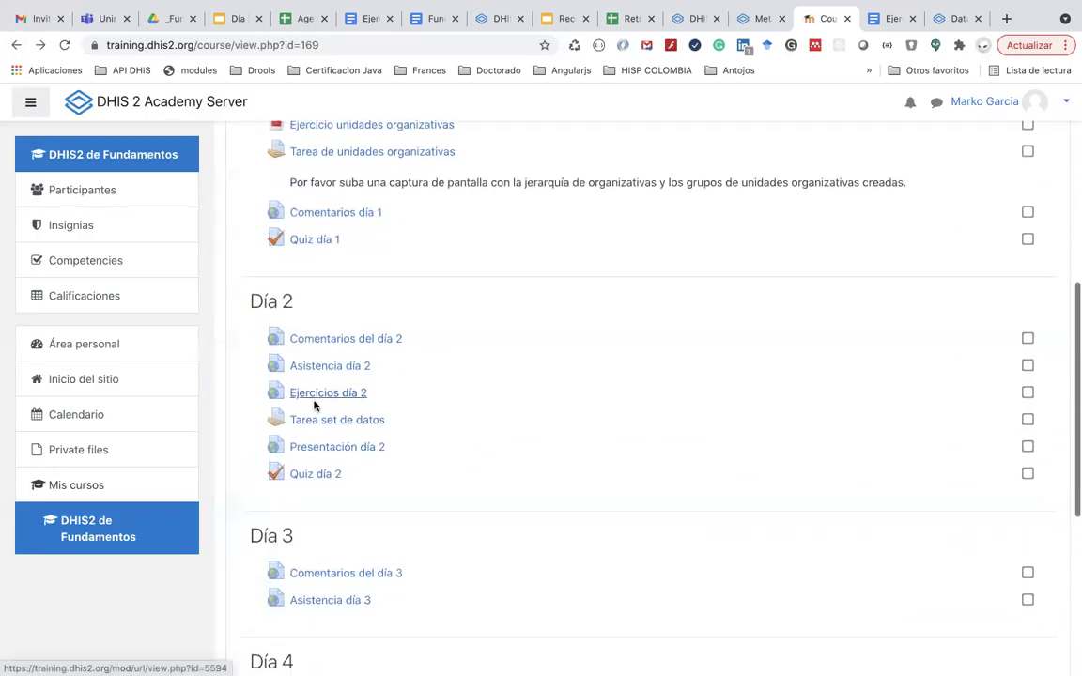
pyautogui.click(323, 394)
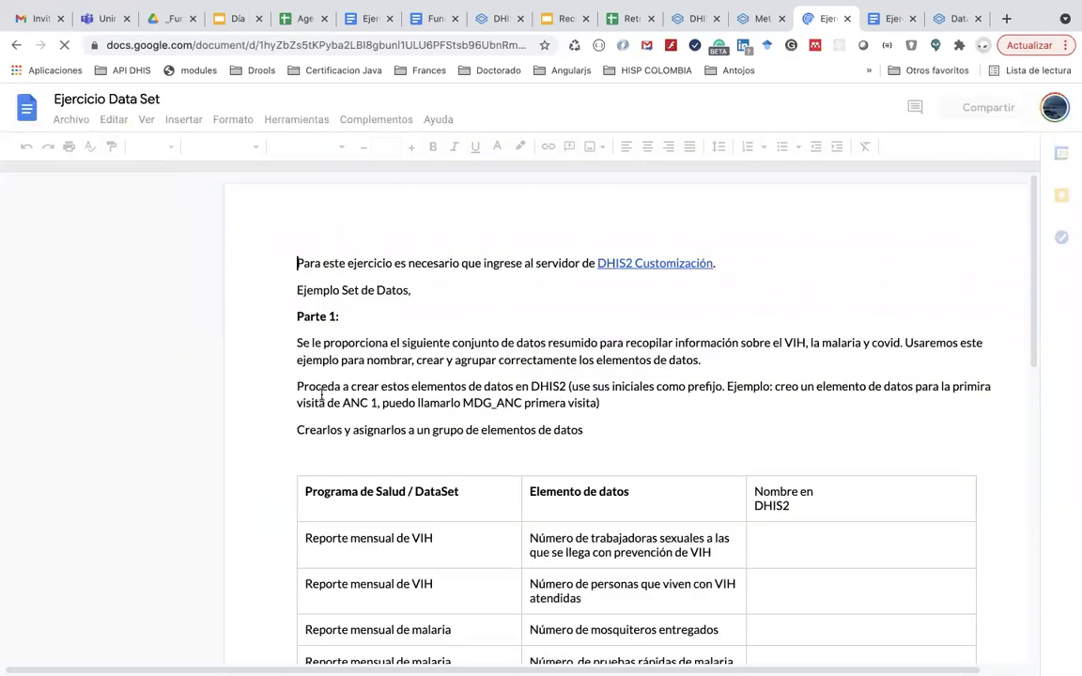
# - Read the "Ejercicio Data Set" document from the data element table in Parte 1 through the data set task in Parte 4
pyautogui.scroll(-2, 457, 569)
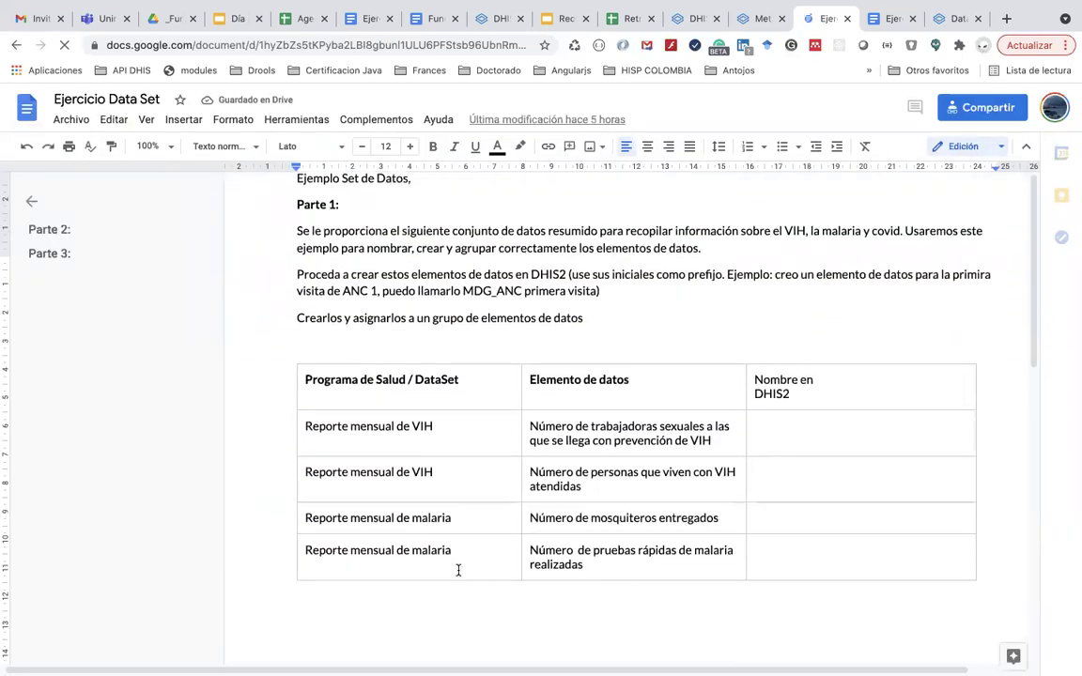
pyautogui.click(457, 428)
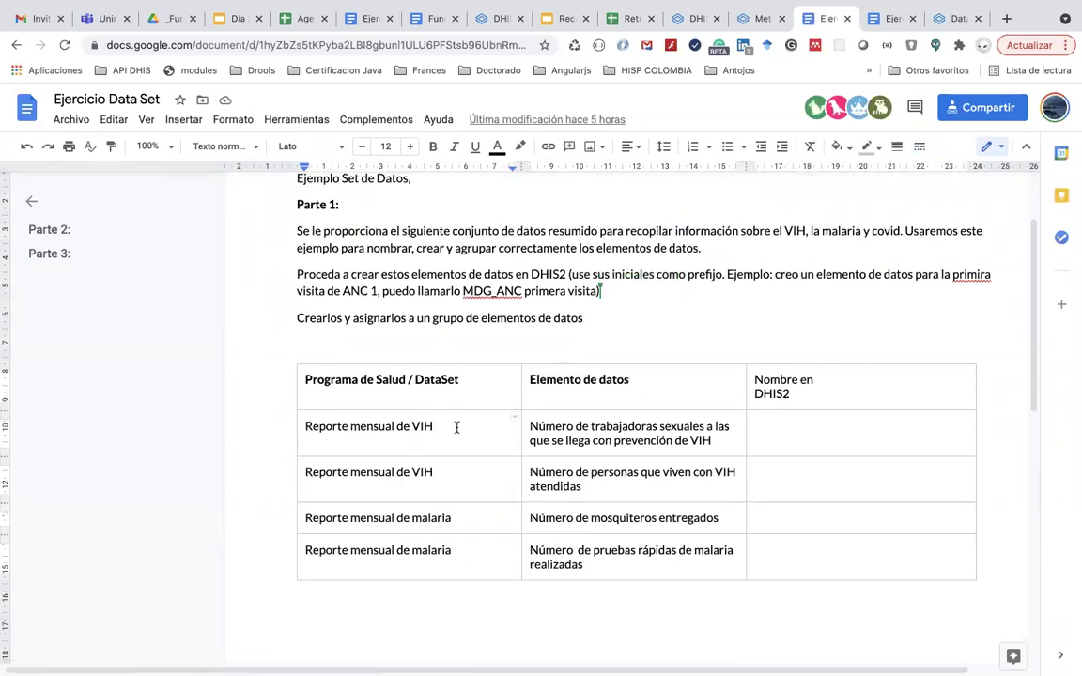
pyautogui.scroll(-1, 574, 446)
pyautogui.scroll(-3, 574, 446)
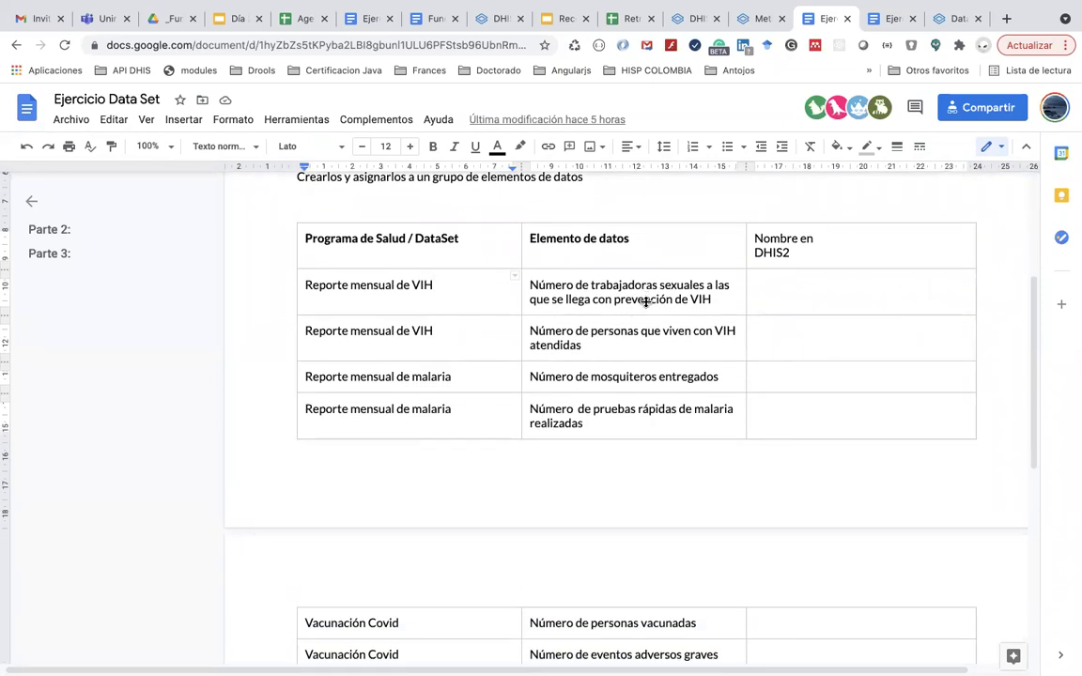
pyautogui.scroll(-1, 628, 405)
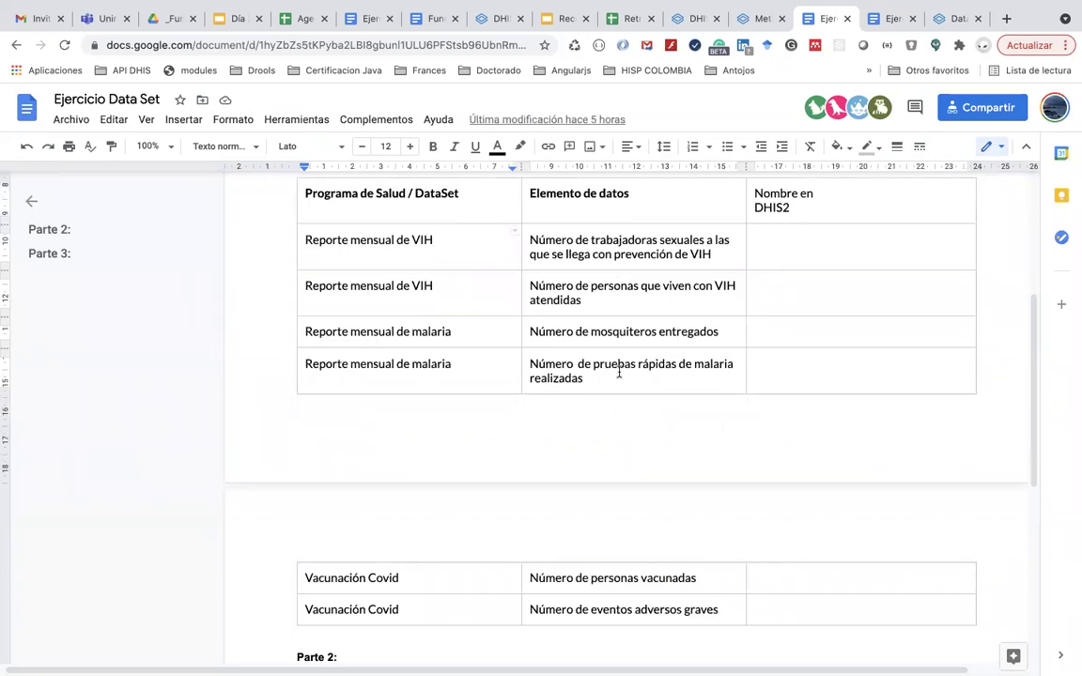
pyautogui.scroll(-3, 619, 373)
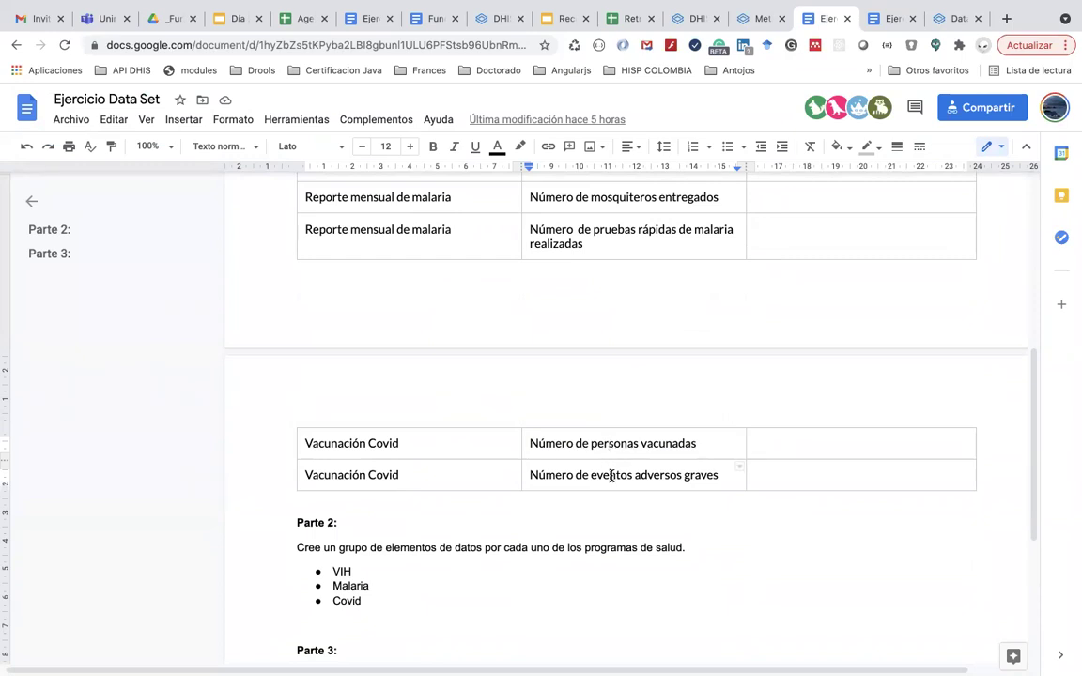
pyautogui.scroll(-2, 612, 475)
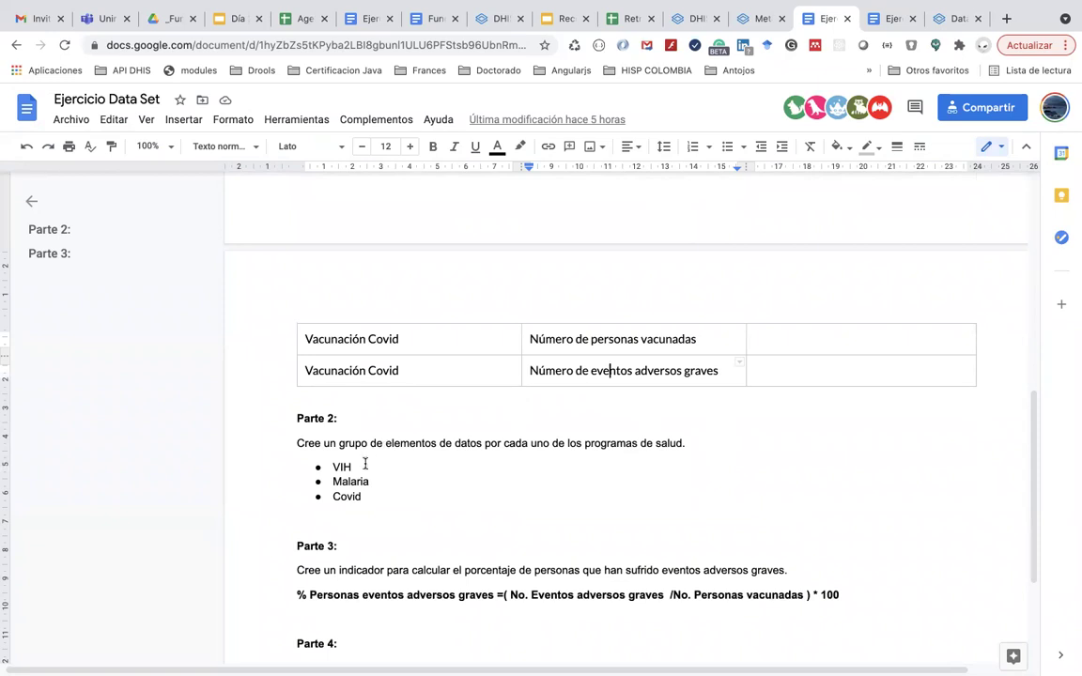
pyautogui.click(371, 500)
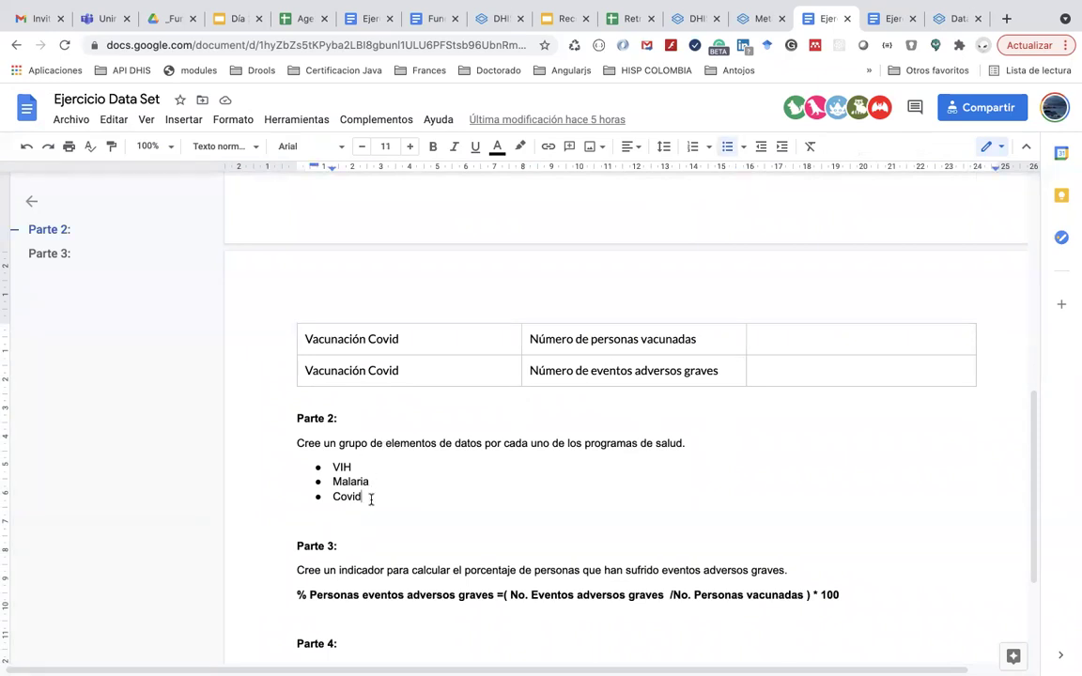
pyautogui.scroll(-2, 371, 500)
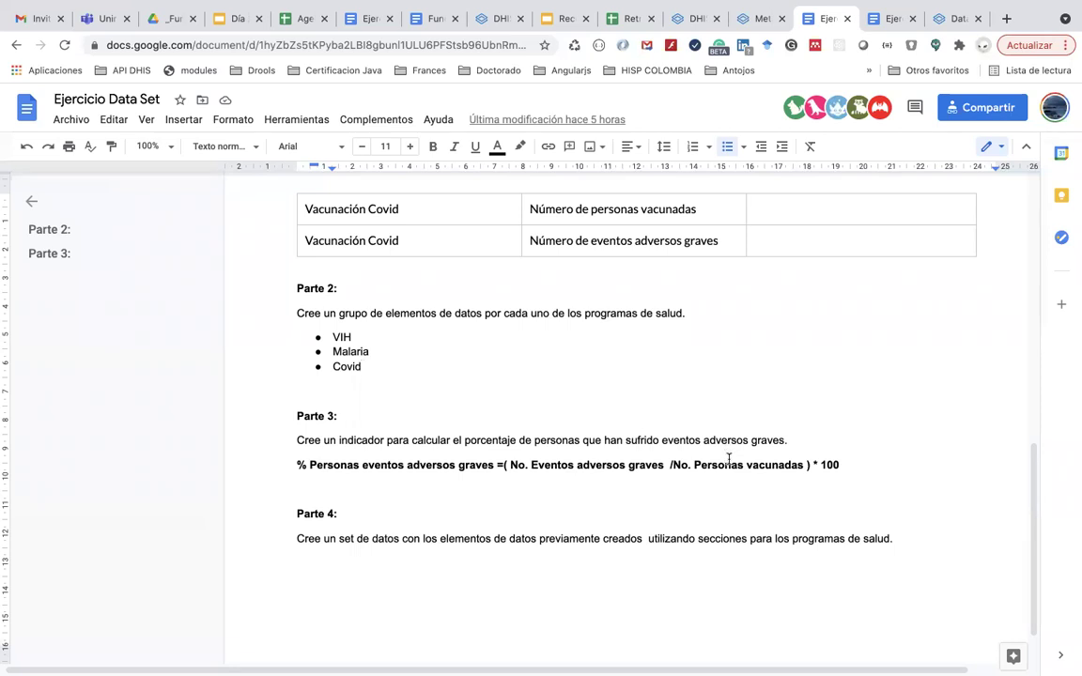
pyautogui.scroll(-1, 729, 458)
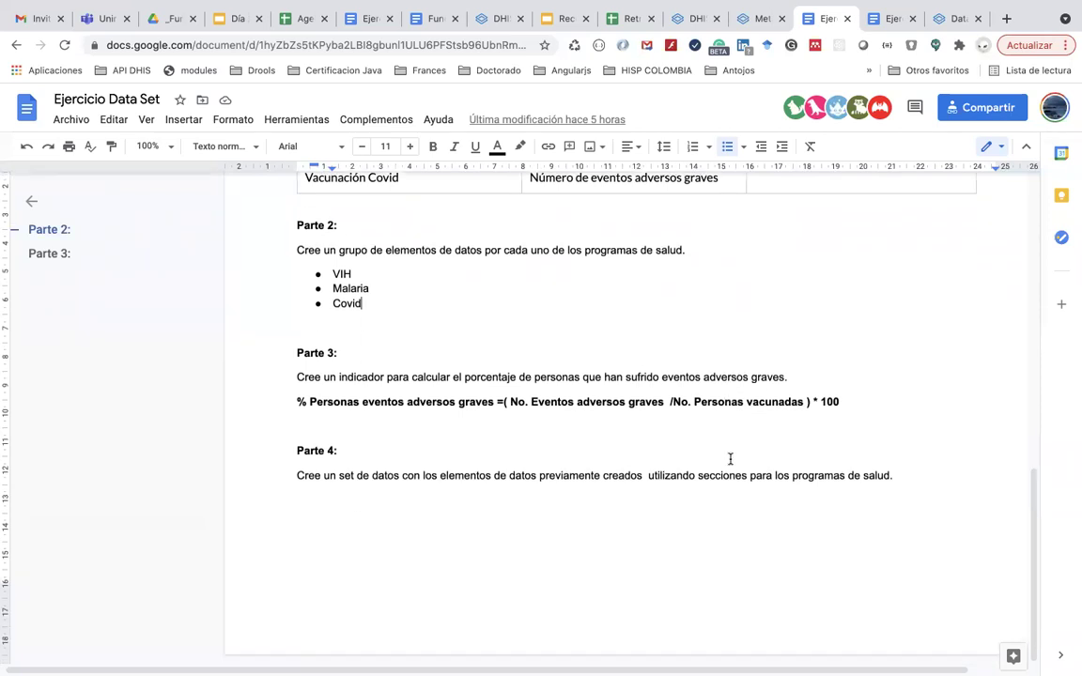
pyautogui.click(537, 475)
# - Return to Parte 1 of the exercise and review its naming instructions and data element table
pyautogui.scroll(15, 537, 475)
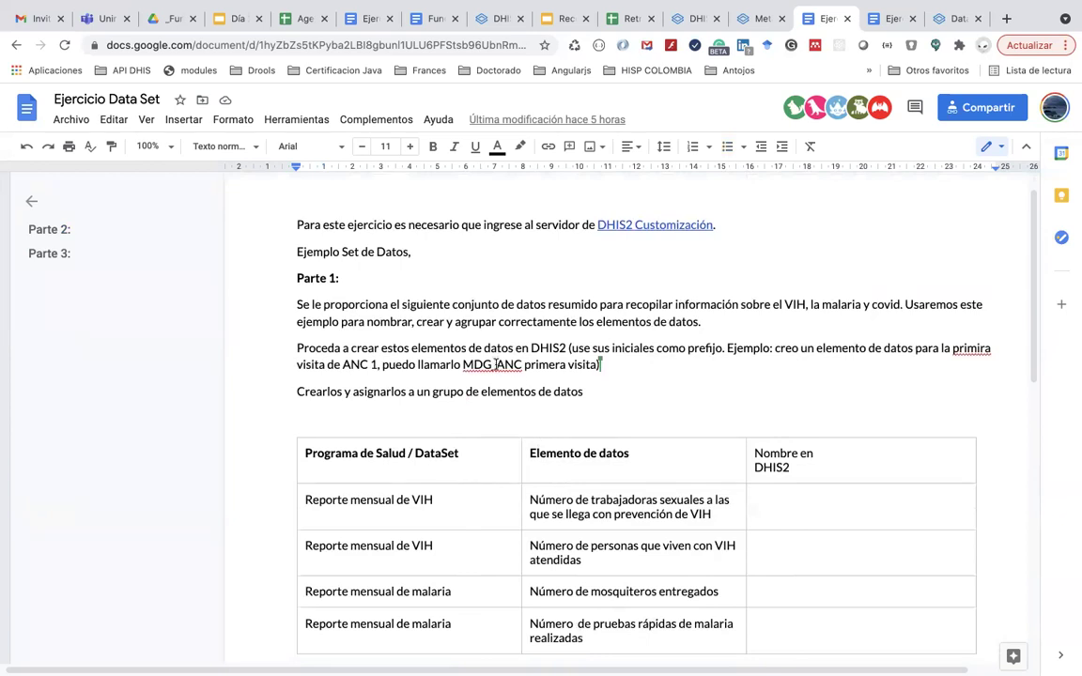
pyautogui.scroll(-1, 533, 529)
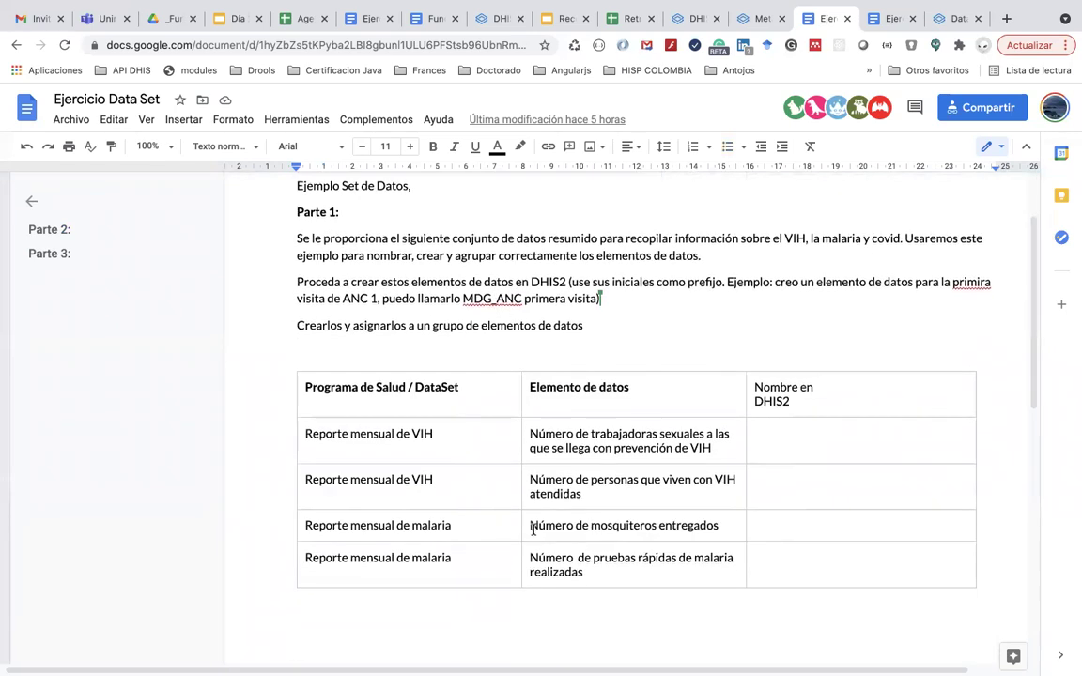
pyautogui.scroll(-1, 533, 528)
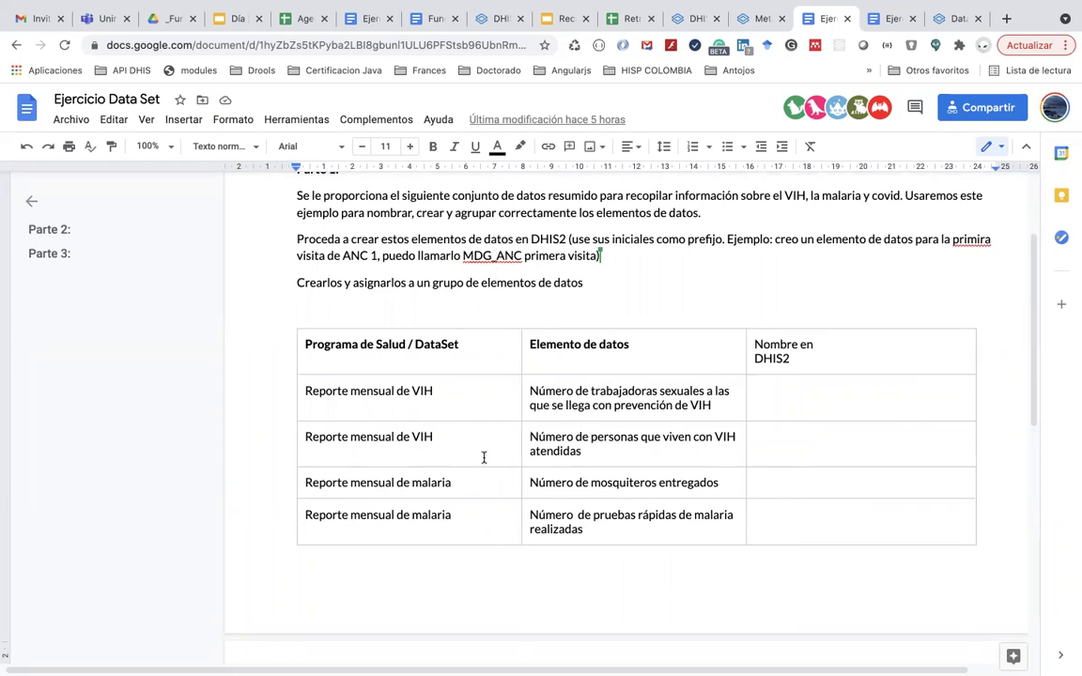
# - Leave the exercise document and go back to the Día 2 section of the Moodle course page
pyautogui.click(754, 18)
pyautogui.hotkey('ctrl', 'Tab')
pyautogui.click(14, 47)
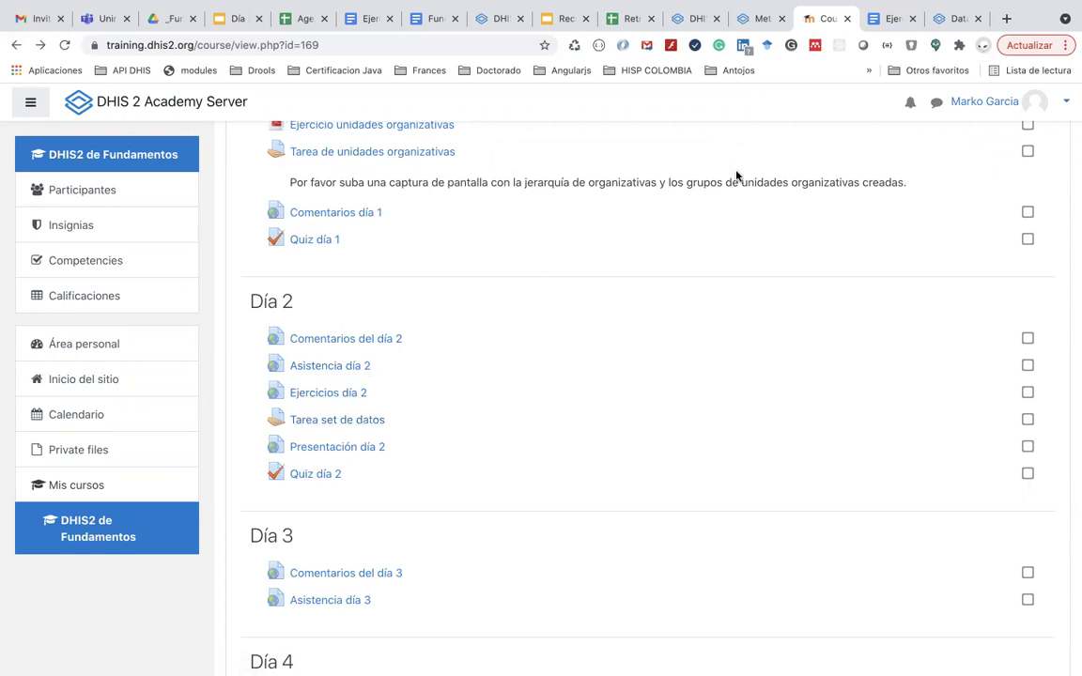
pyautogui.press('super+Tab')
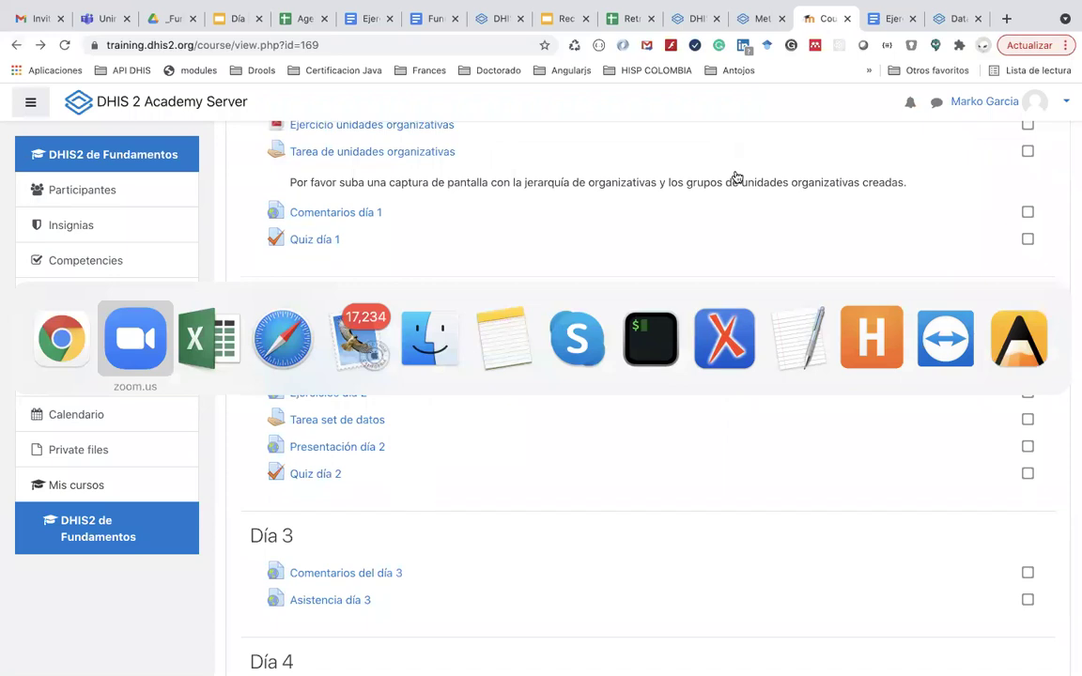
pyautogui.press('super+shift+Tab')
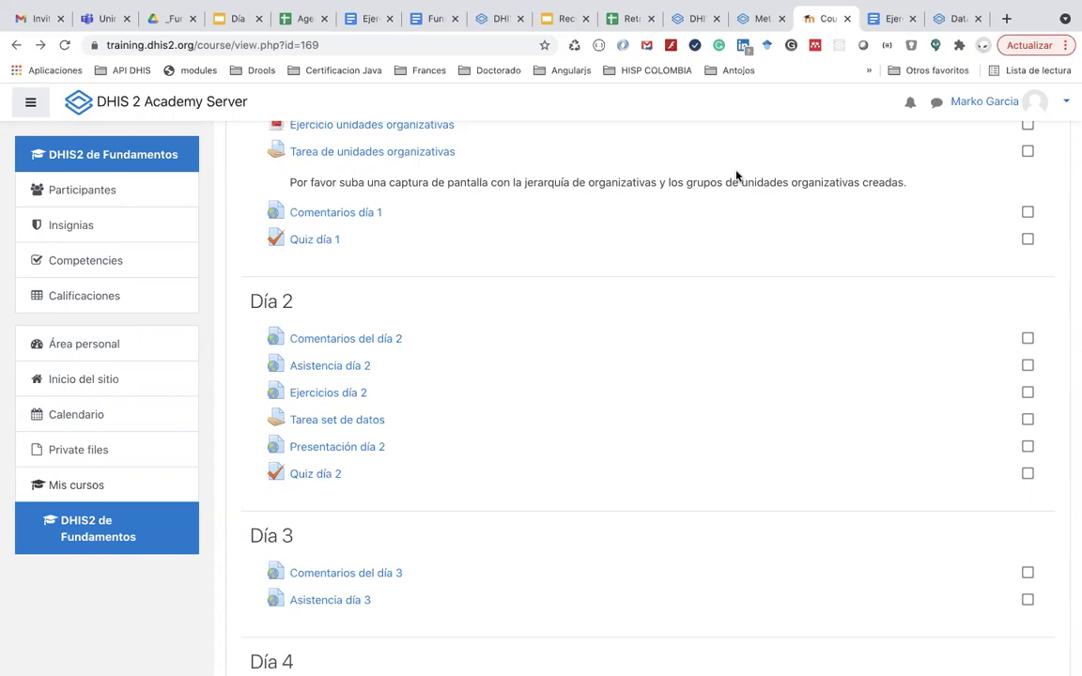
pyautogui.press('super+Tab')
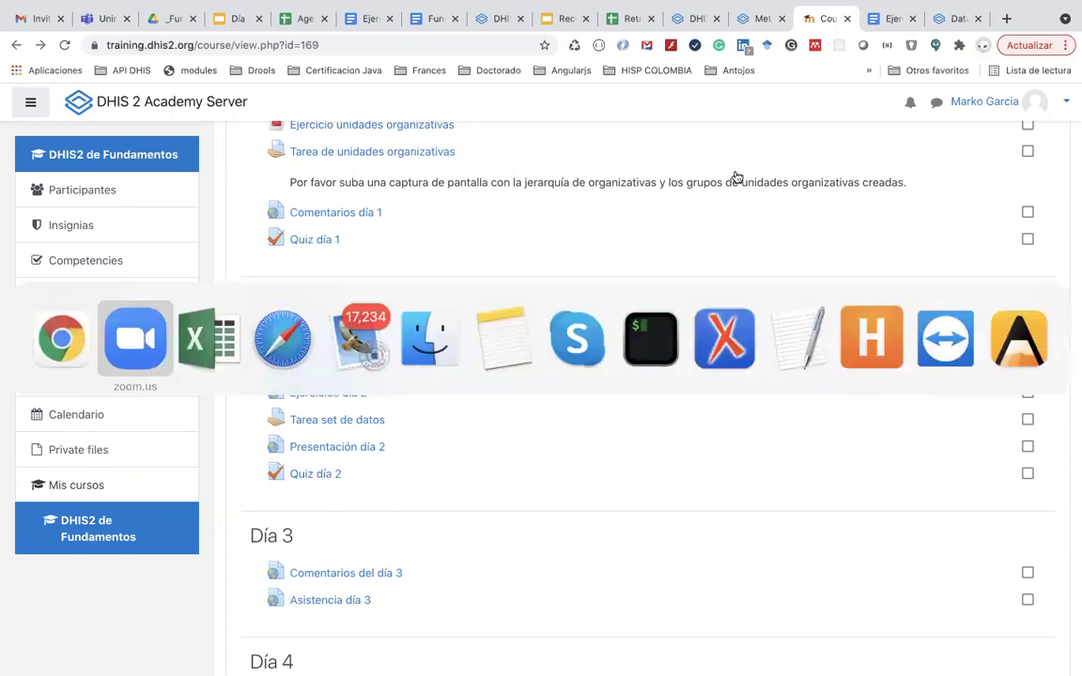
pyautogui.press('Escape')
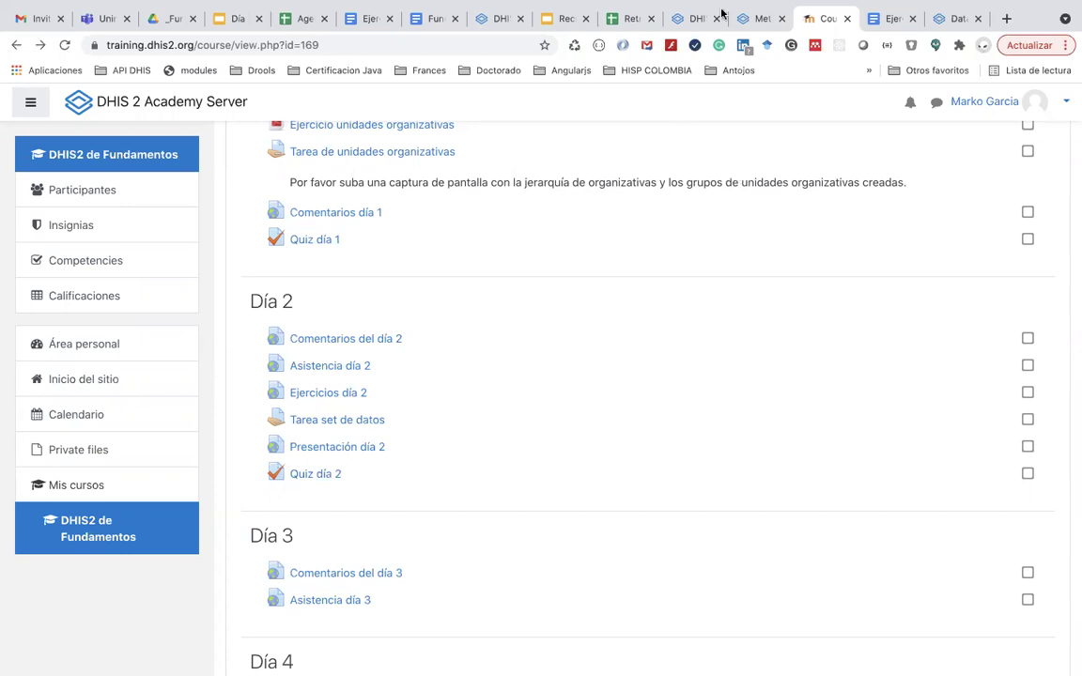
# - Look at the open DHIS2 documentation pages, including "Data Sets and Forms", and switch to the DHIS2 data set maintenance list
pyautogui.click(752, 19)
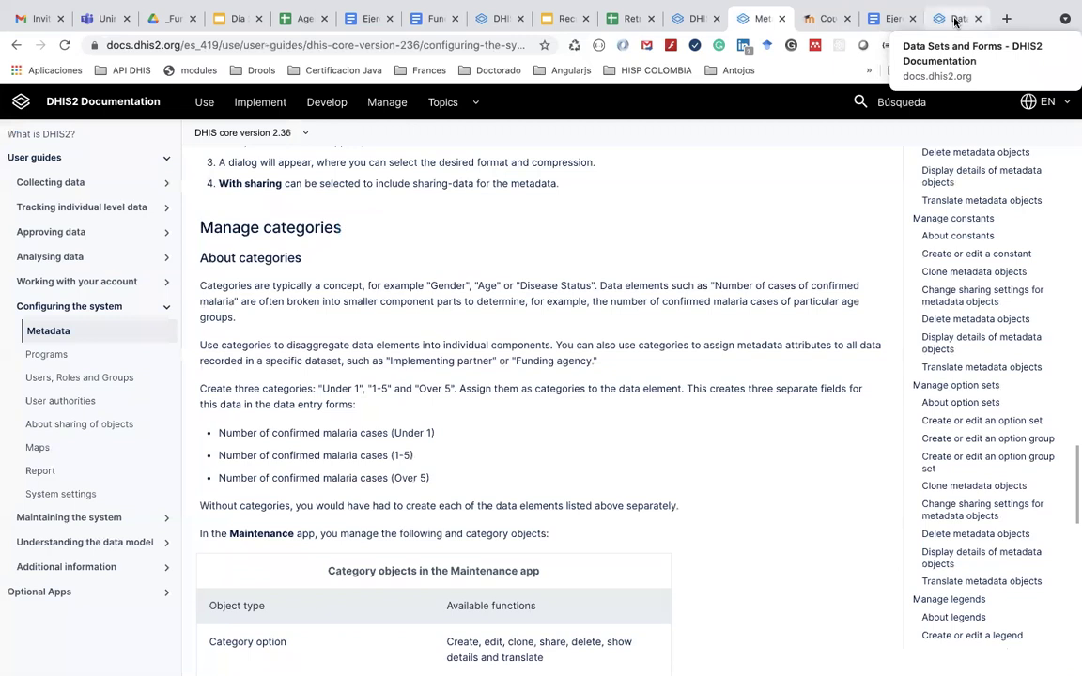
pyautogui.click(955, 19)
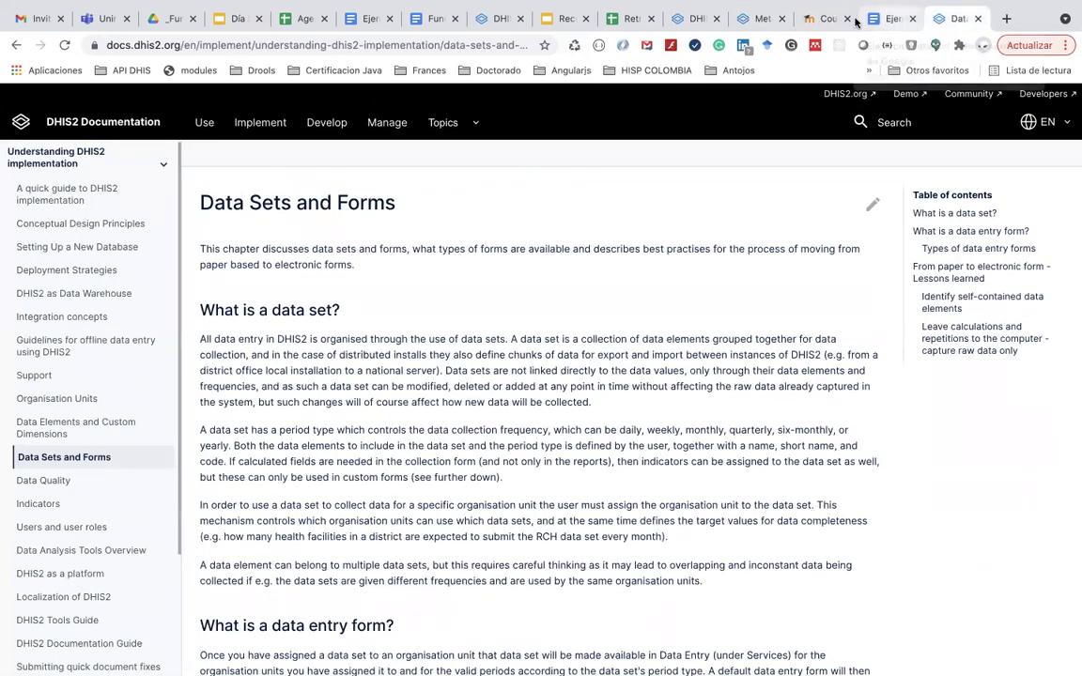
pyautogui.click(749, 20)
pyautogui.click(690, 20)
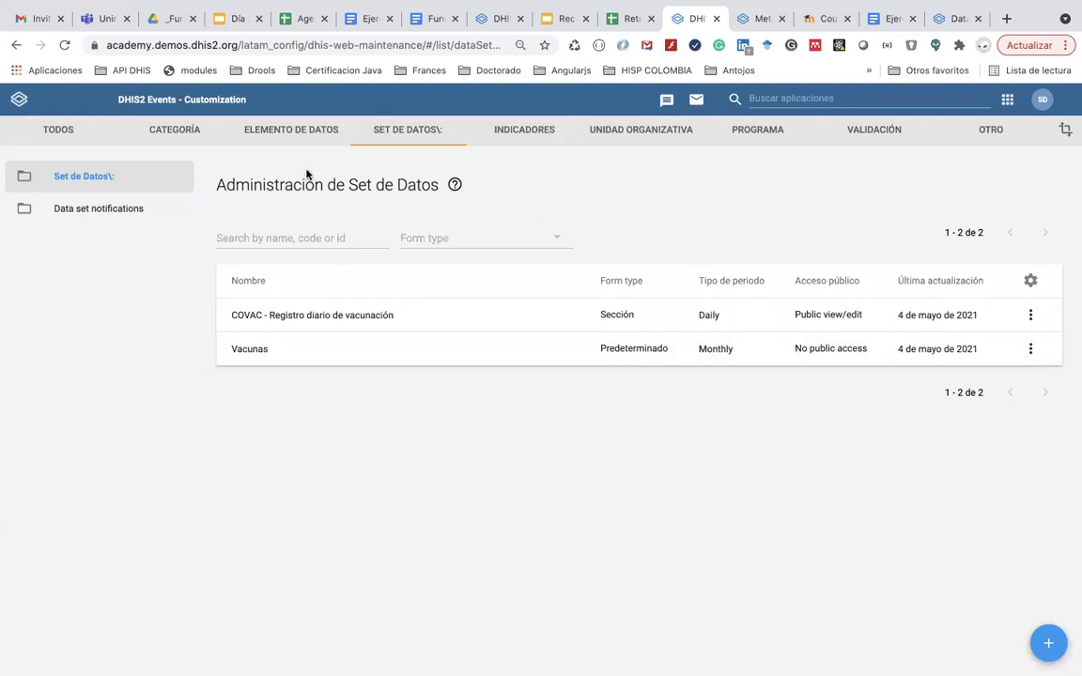
# - View the Entrada de Datos app and return to the data set maintenance list by searching the apps for "set"
pyautogui.click(777, 98)
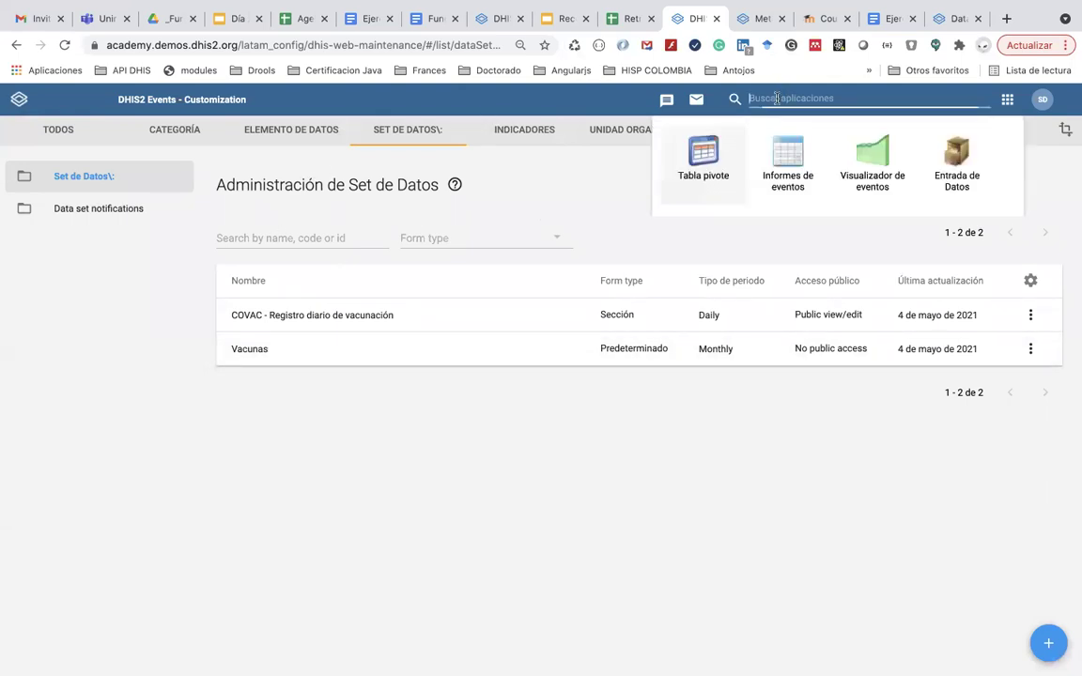
pyautogui.click(942, 158)
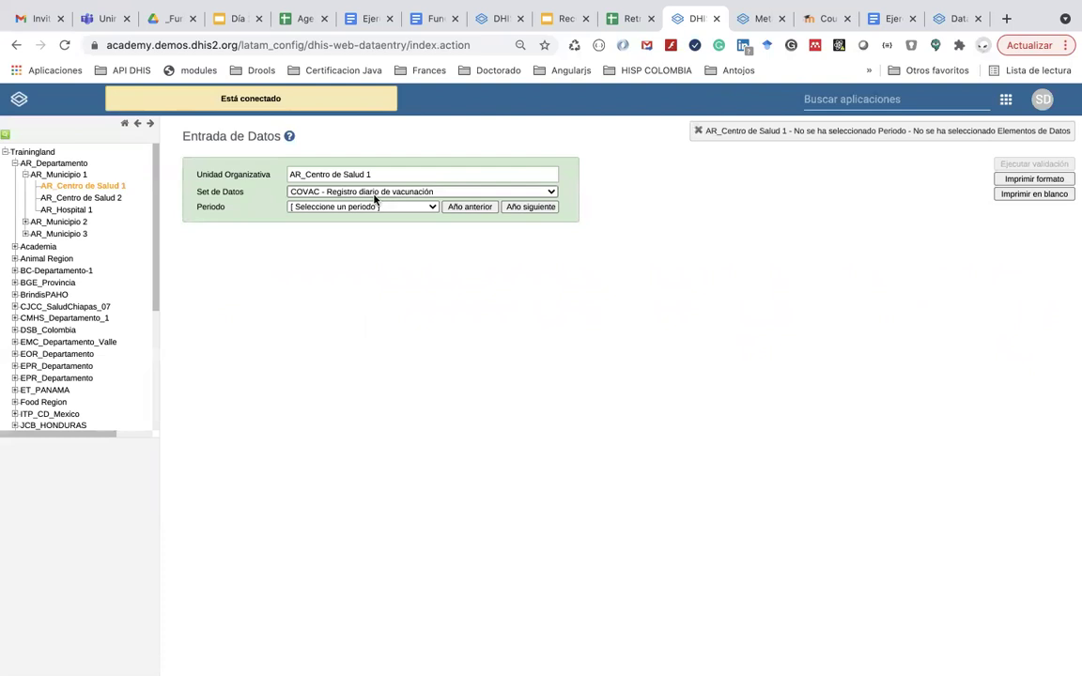
pyautogui.click(844, 97)
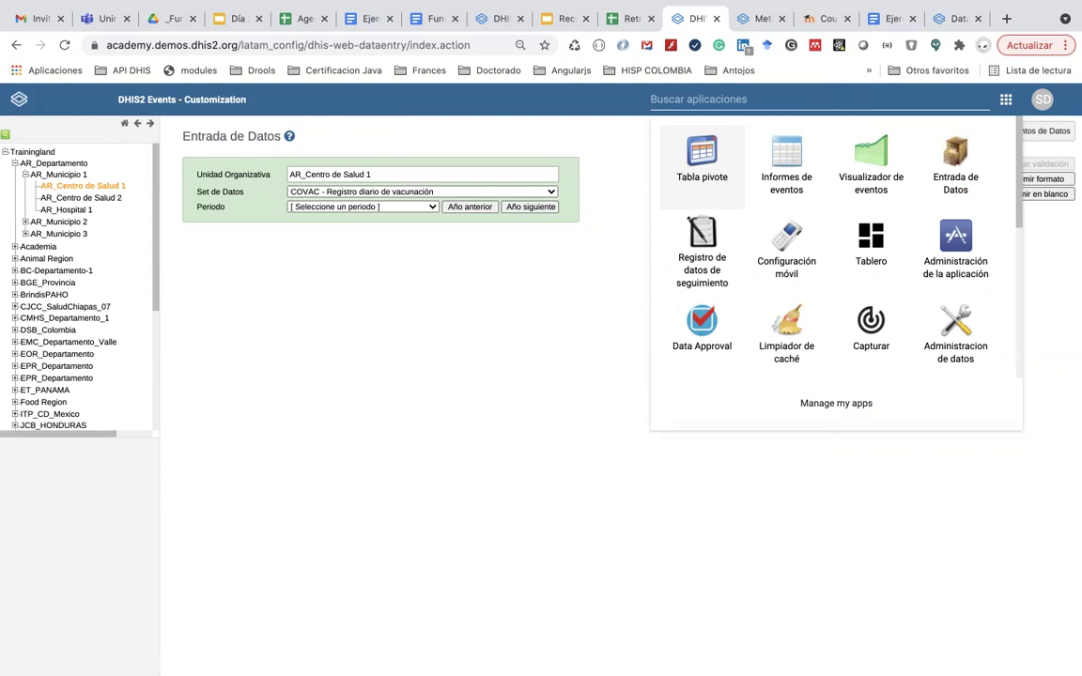
pyautogui.write('set')
pyautogui.click(797, 154)
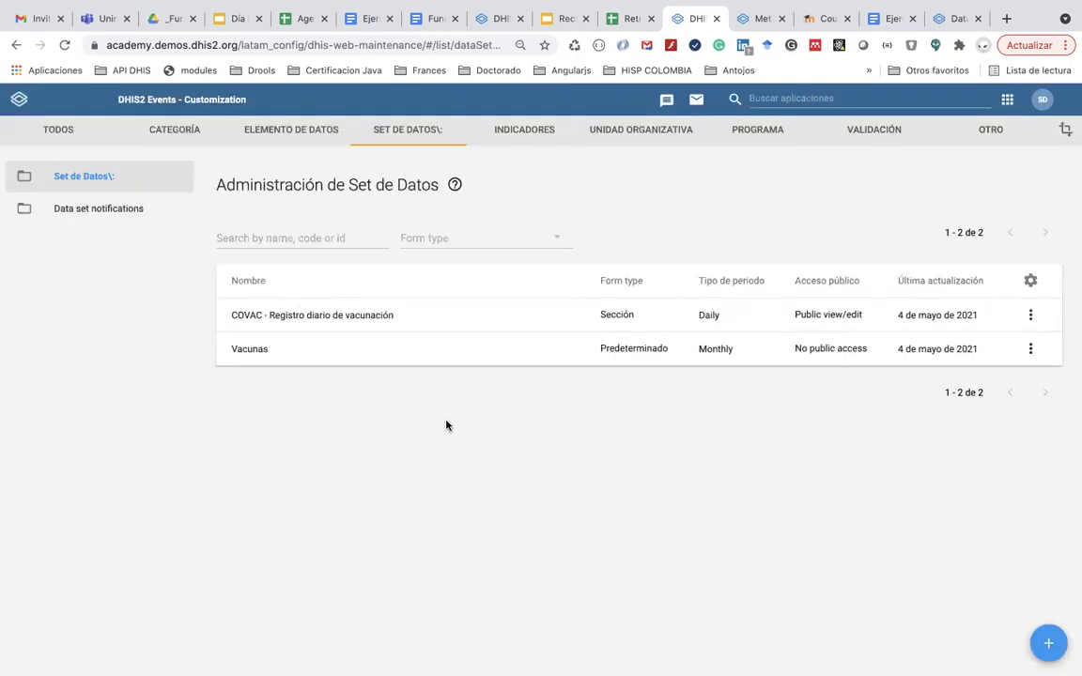
# - Start a new data set and name it "MDG - Resumen mensual de indicadores"
pyautogui.click(1049, 643)
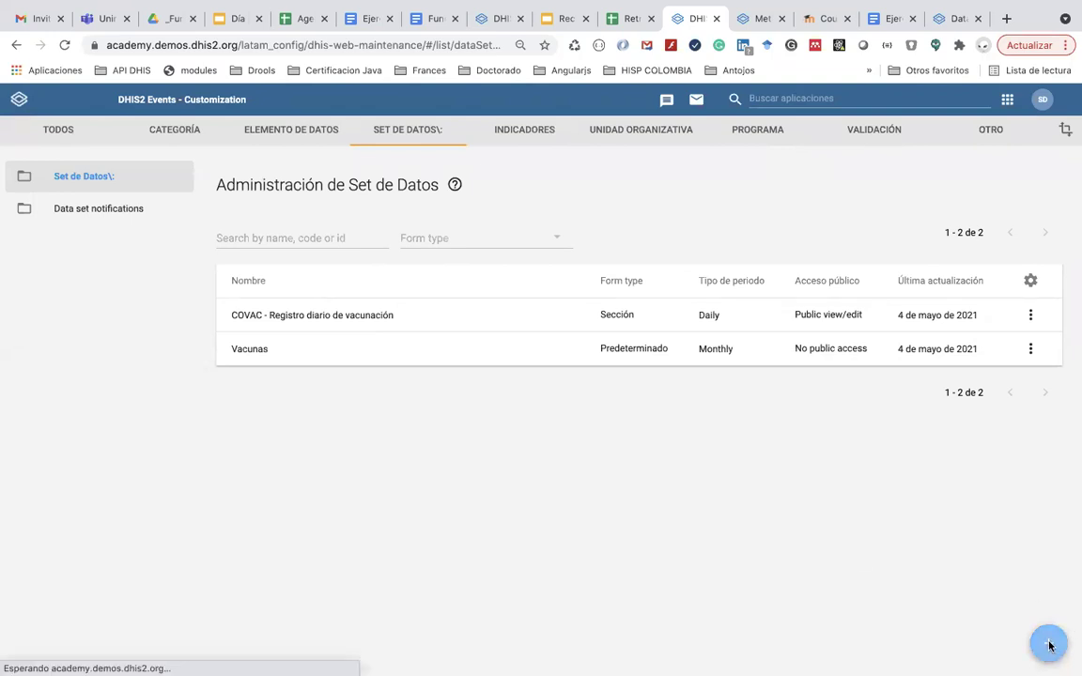
pyautogui.click(311, 285)
pyautogui.write('COV')
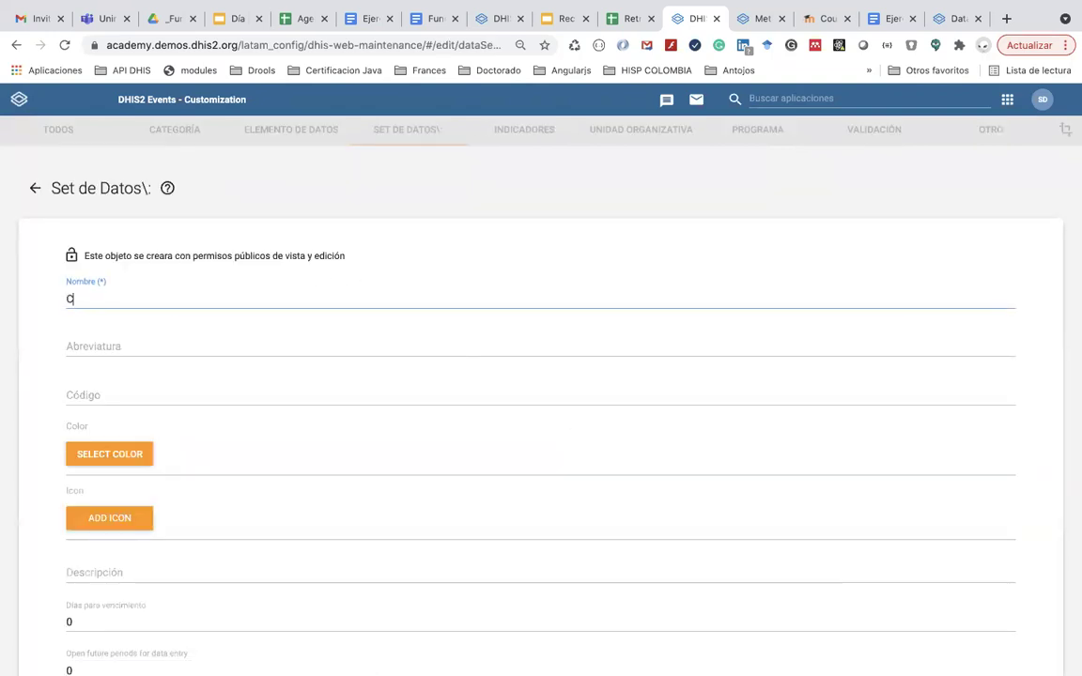
pyautogui.press('BackSpace')
pyautogui.press('BackSpace')
pyautogui.press('BackSpace')
pyautogui.write('MDG - Resumen mensual de indicadores')
# - Set the new data set's period type to Diario
pyautogui.scroll(-4, 297, 418)
pyautogui.scroll(-6, 297, 418)
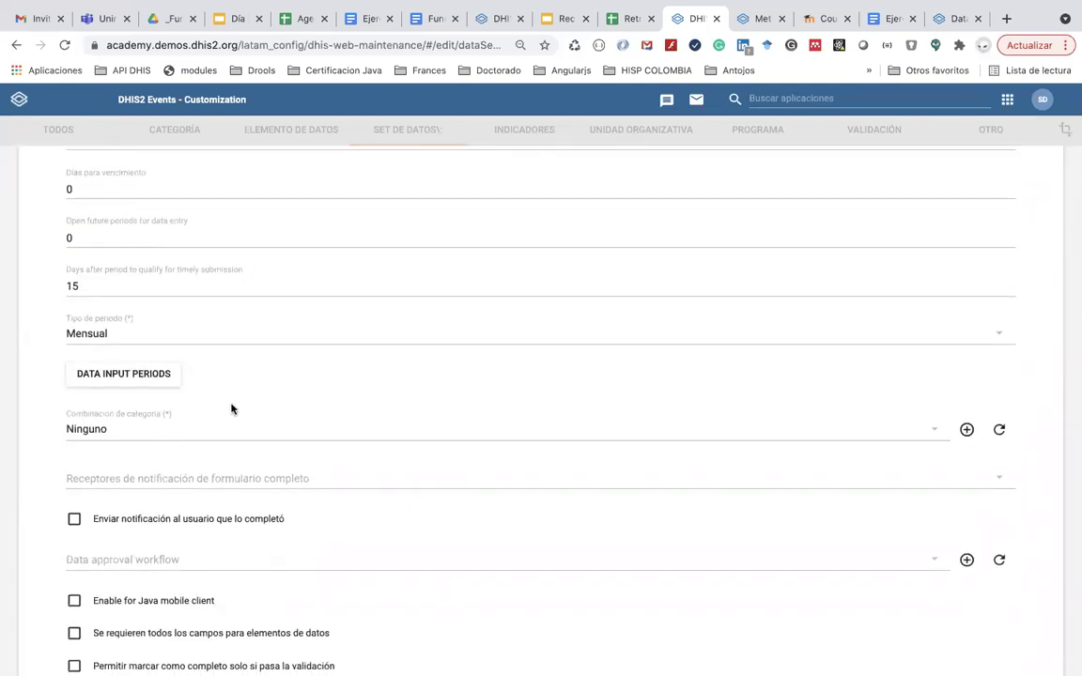
pyautogui.click(167, 340)
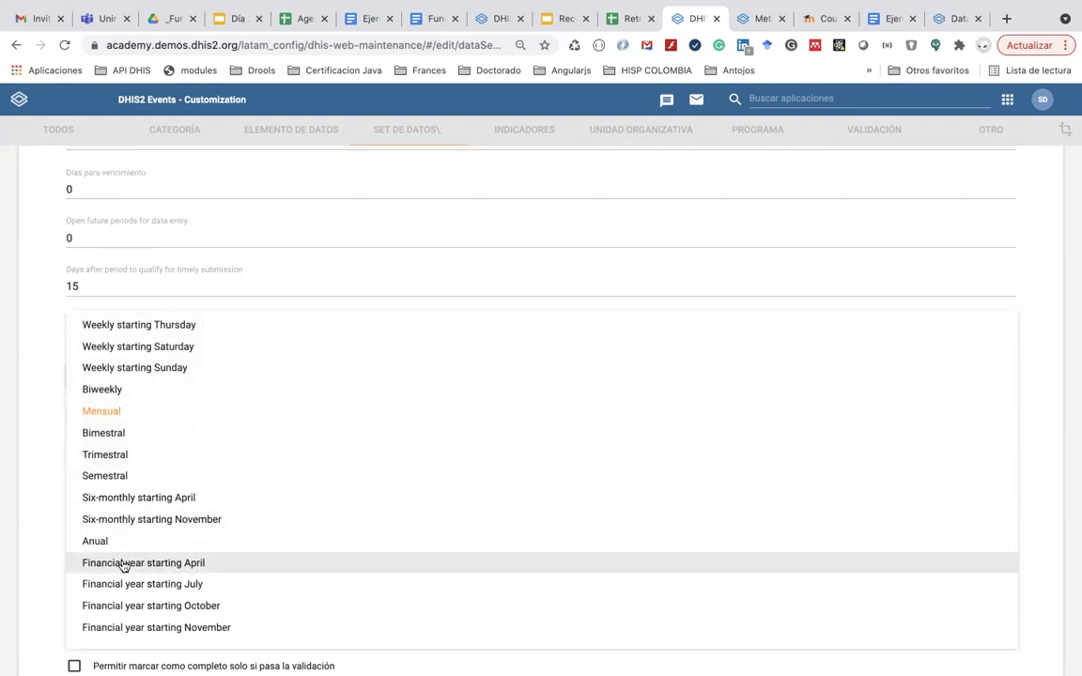
pyautogui.scroll(2, 135, 435)
pyautogui.click(134, 334)
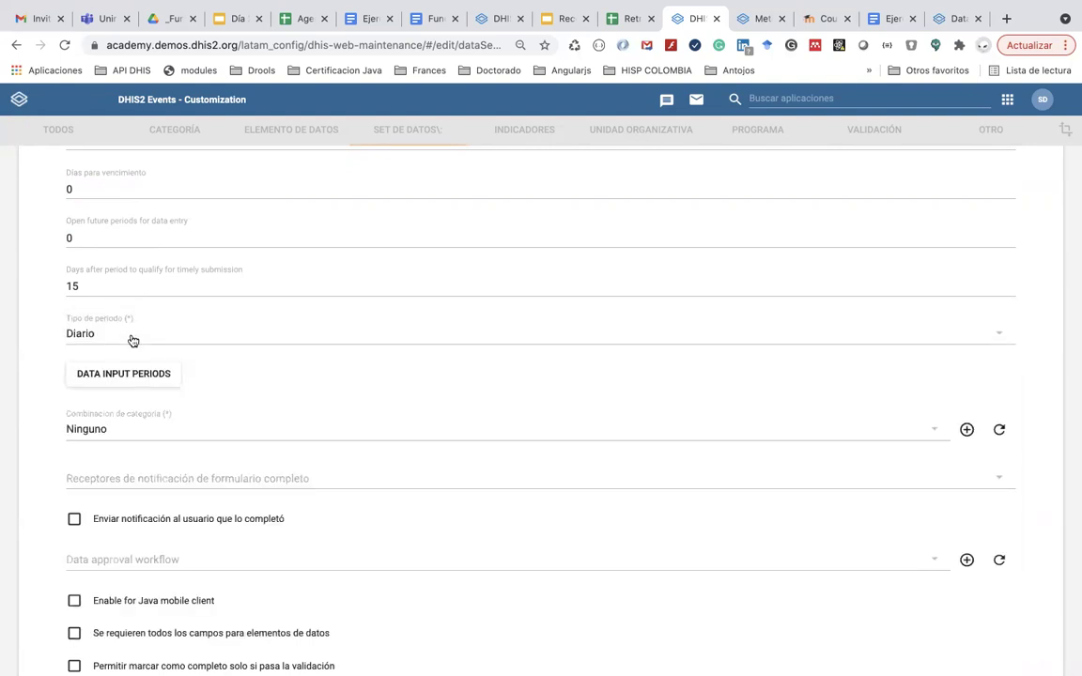
# - Assign all organisation units at the level "Puntos de atención" within Trainingland to the data set and save it
pyautogui.scroll(-9, 150, 496)
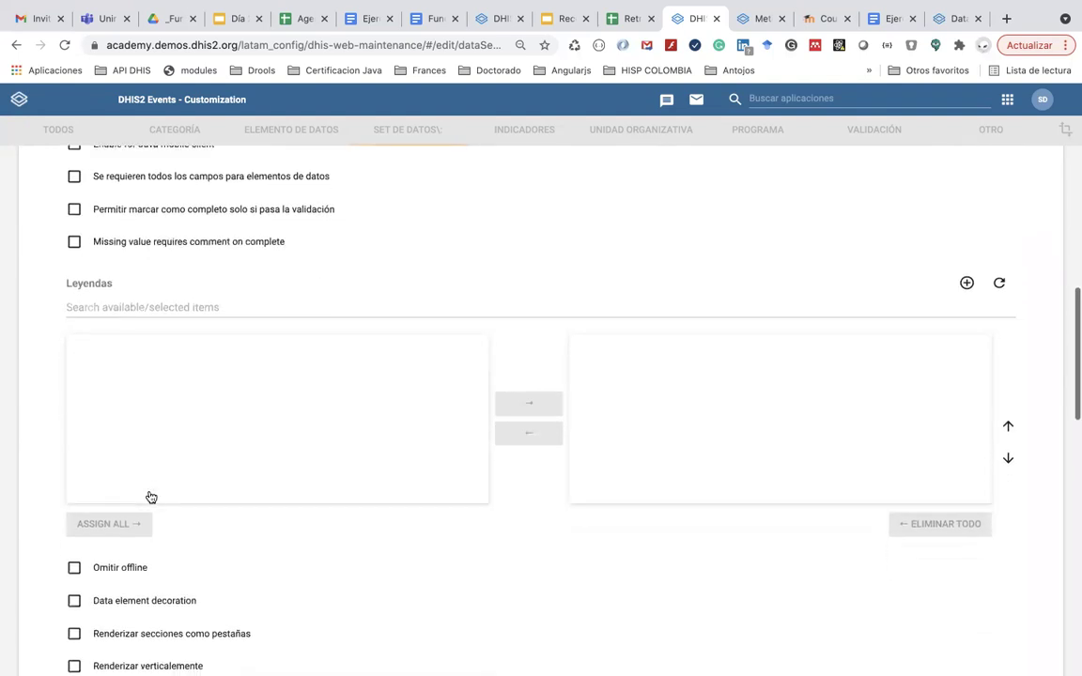
pyautogui.scroll(-7, 150, 497)
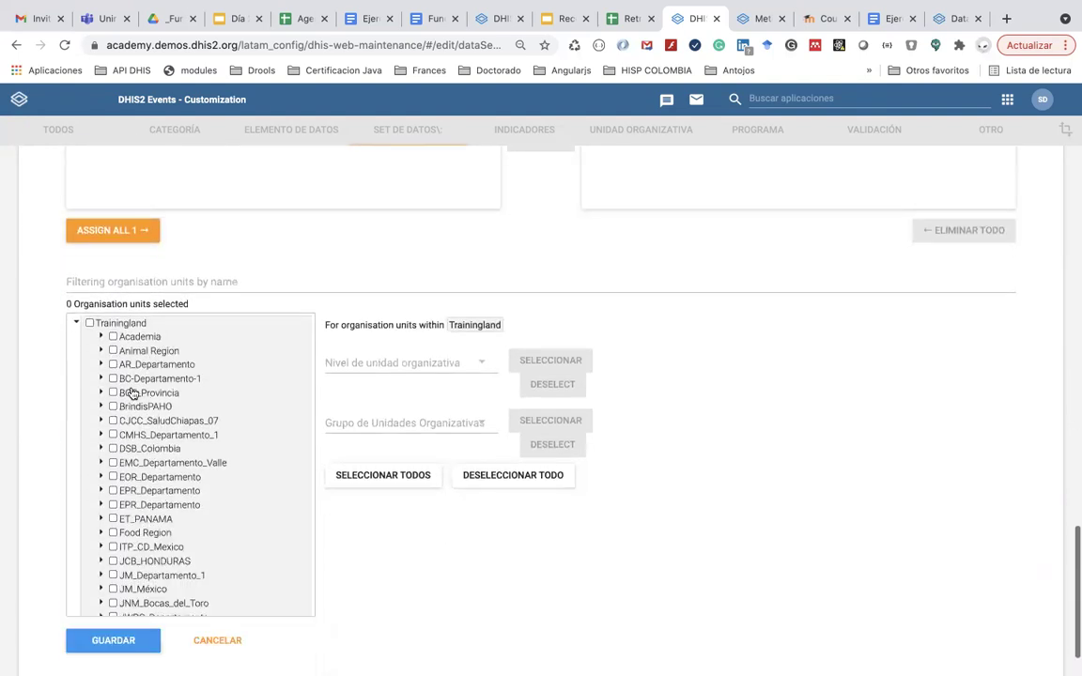
pyautogui.click(403, 365)
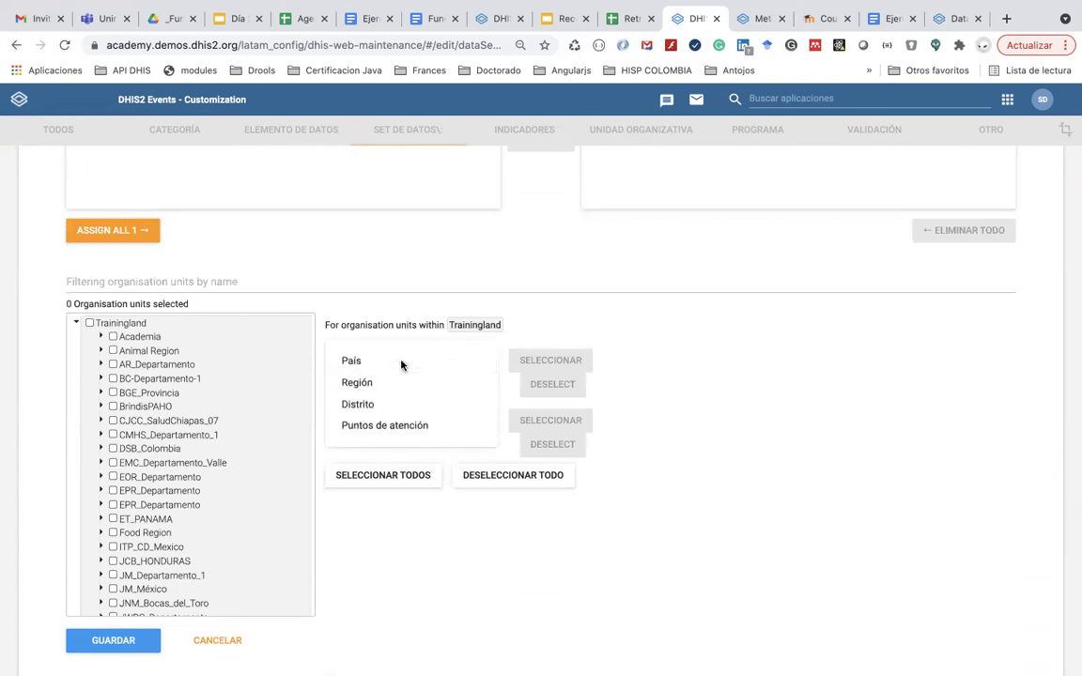
pyautogui.click(386, 428)
pyautogui.click(540, 361)
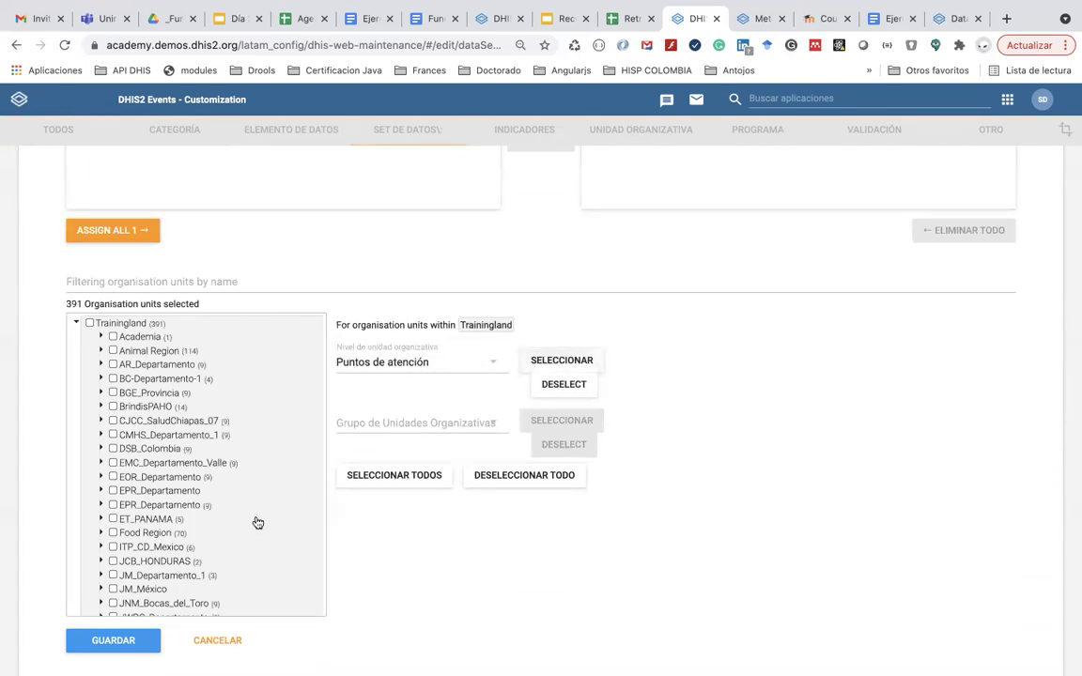
pyautogui.click(111, 646)
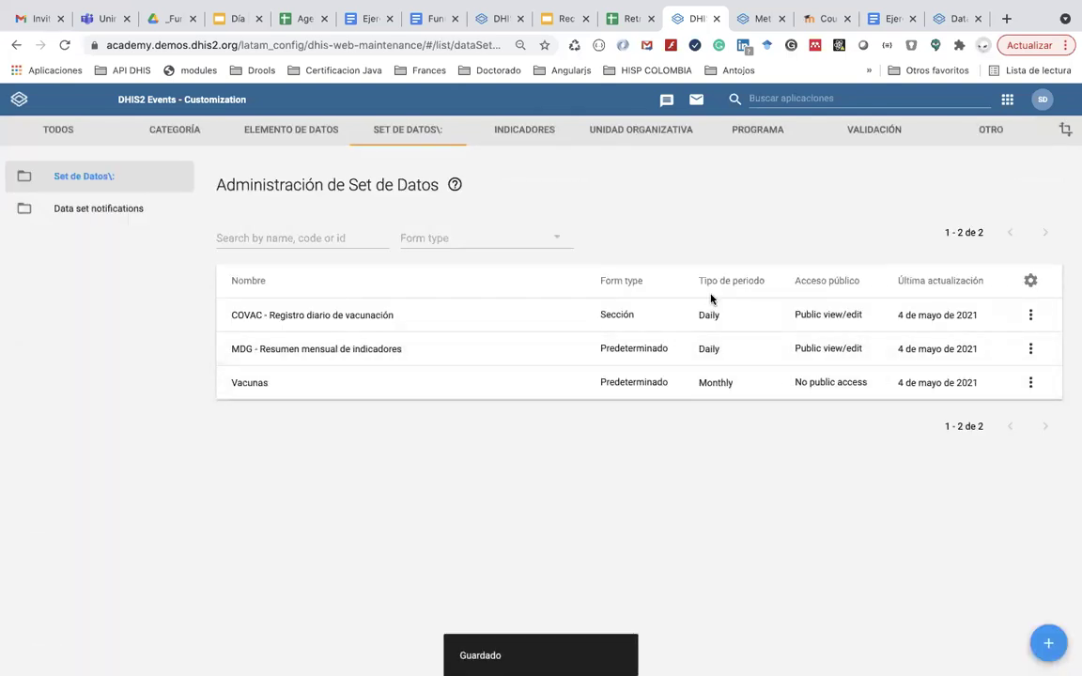
# - View the "MDG - Resumen mensual de indicadores" form in Entrada de Datos for AR_Centro de Salud 1 and period 2021-05-03
pyautogui.click(1007, 100)
pyautogui.click(955, 163)
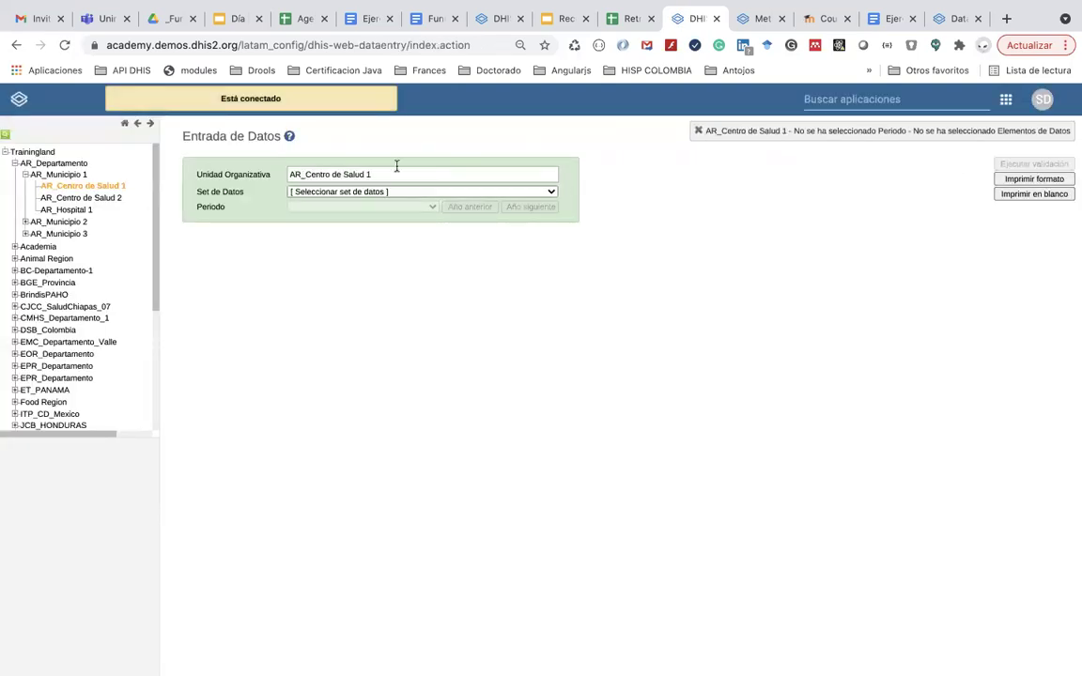
pyautogui.click(311, 190)
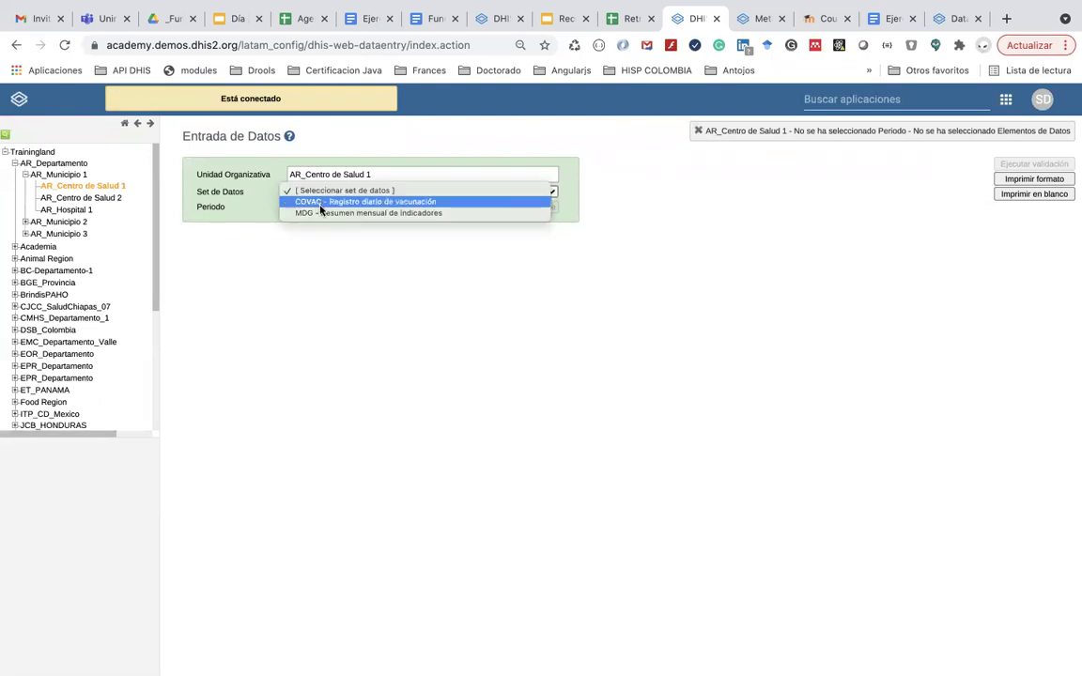
pyautogui.click(320, 213)
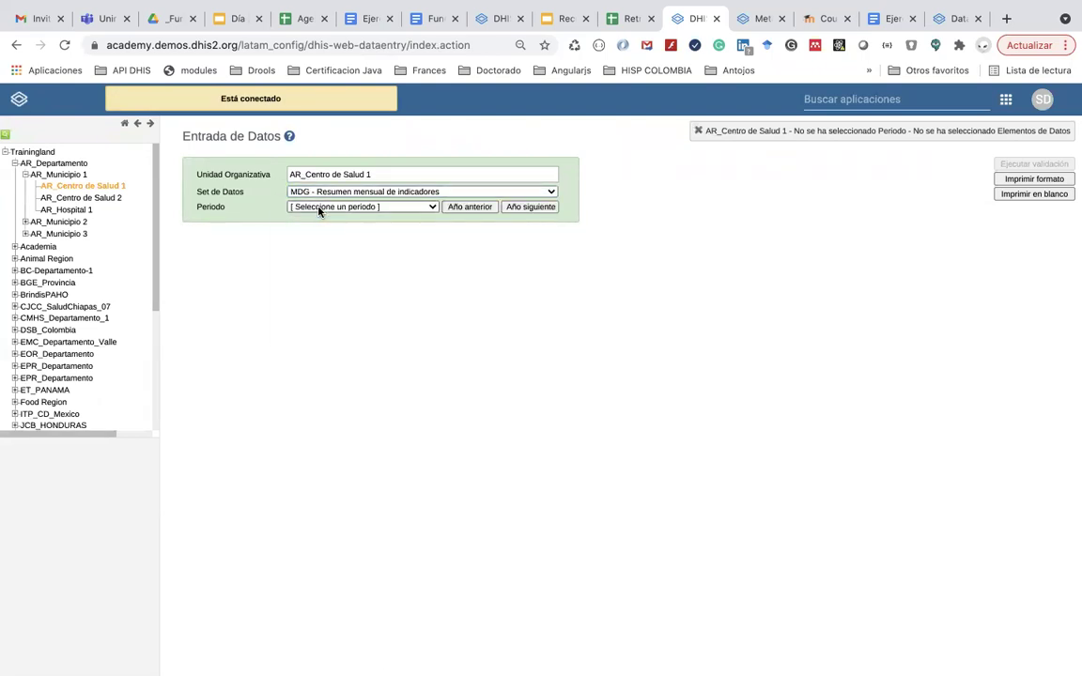
pyautogui.click(321, 209)
pyautogui.click(318, 217)
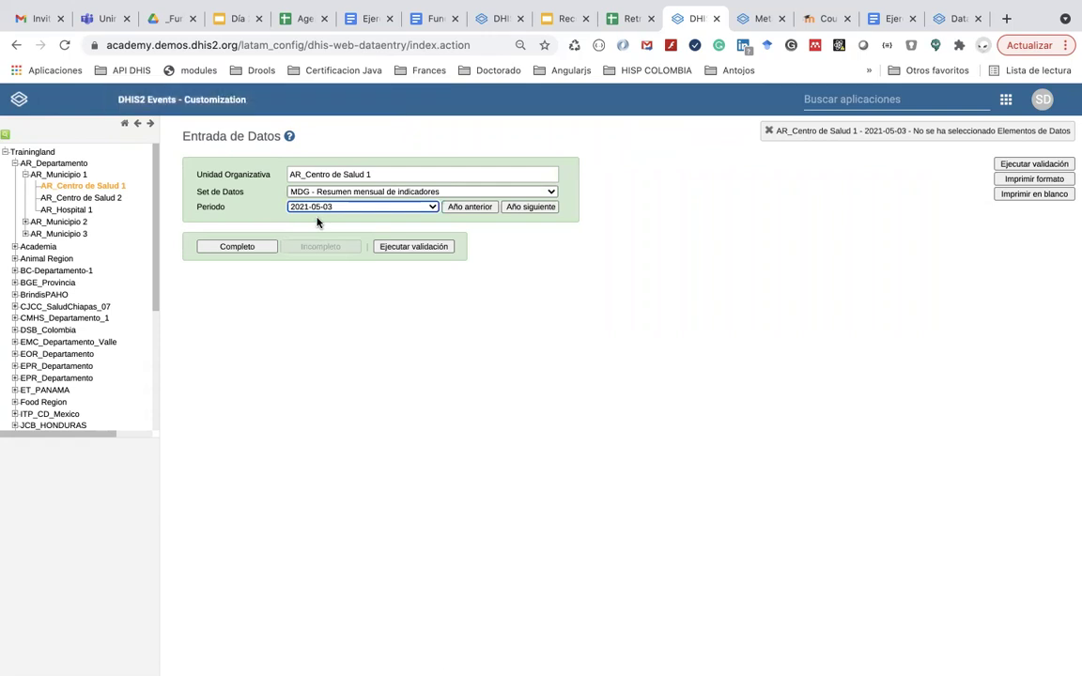
# - Return to data set maintenance by searching the apps for "se" and open "MDG - Resumen mensual de indicadores" for editing
pyautogui.click(849, 100)
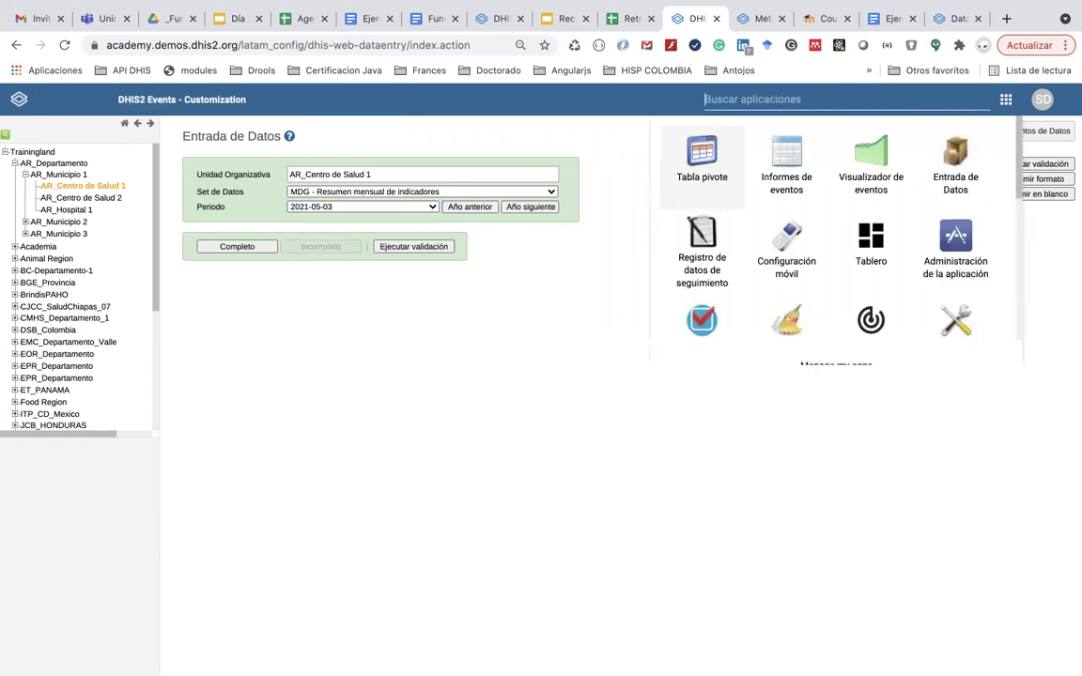
pyautogui.write('se')
pyautogui.click(860, 145)
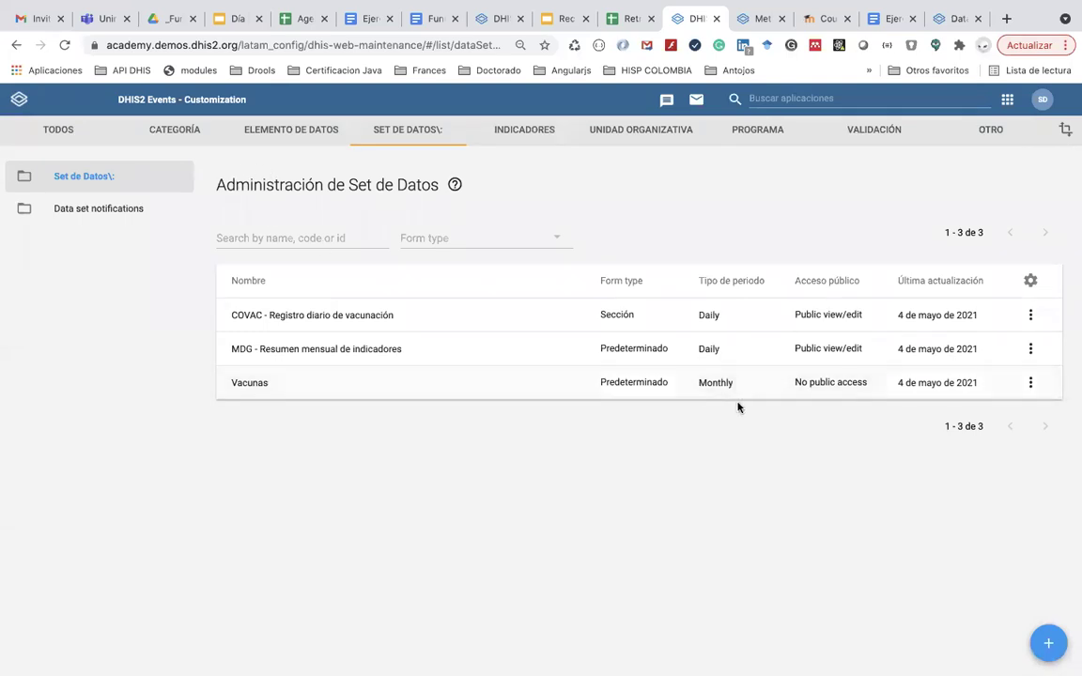
pyautogui.click(1030, 348)
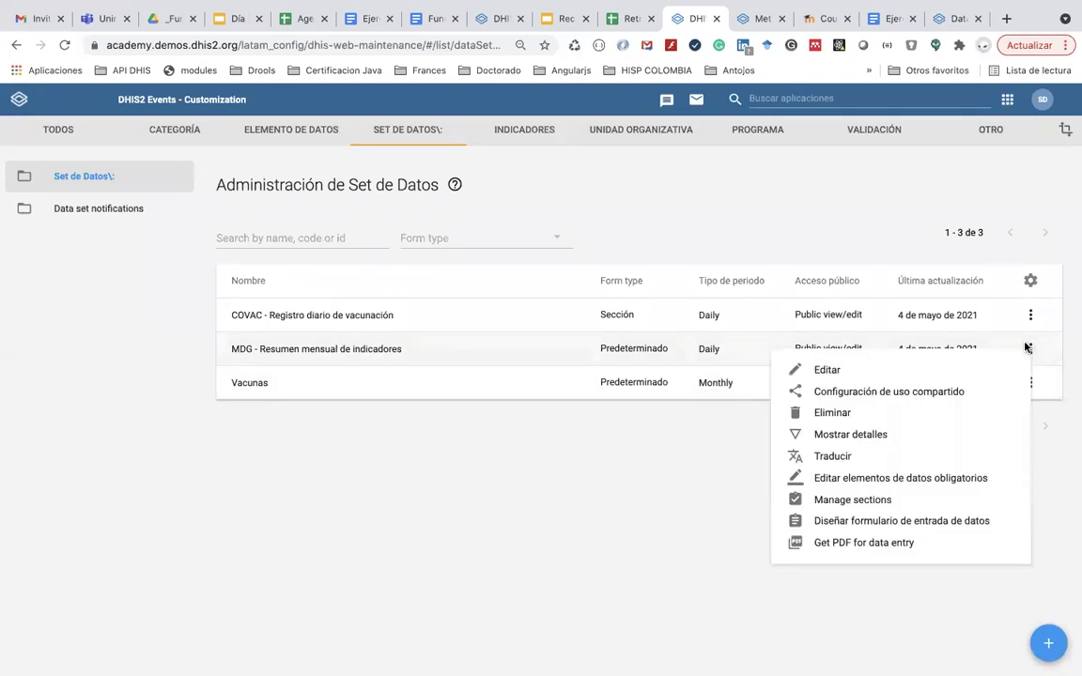
pyautogui.click(950, 368)
# - Filter the data elements by "cova", assign "COVAC - Personal médico vacunado" to the data set and save it
pyautogui.scroll(-10, 772, 496)
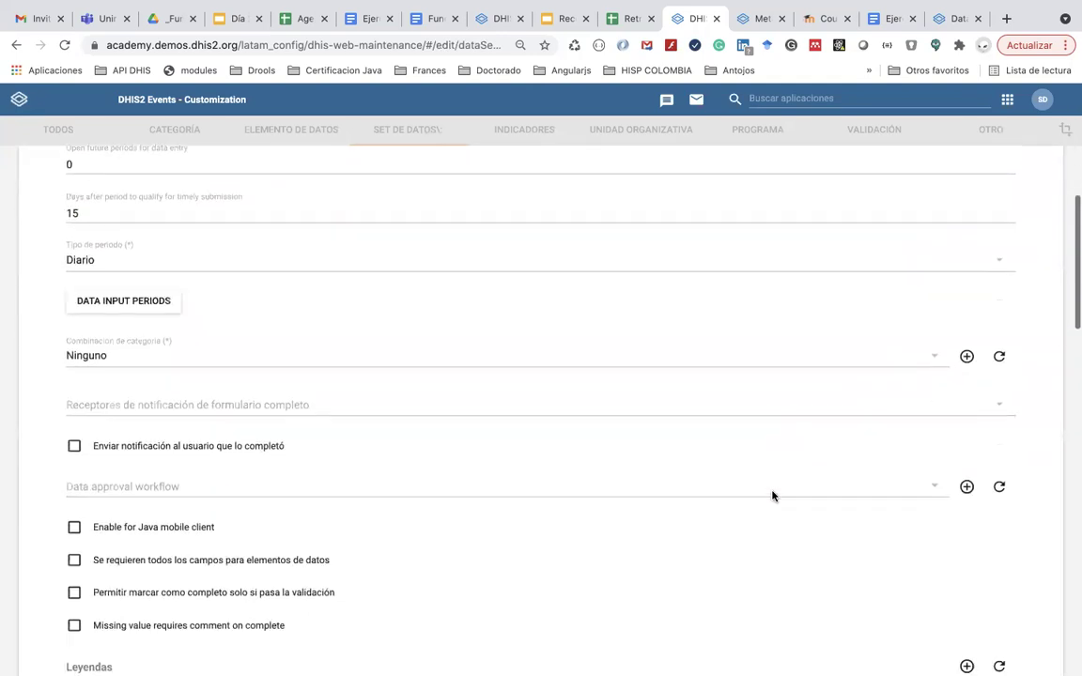
pyautogui.scroll(-5, 772, 496)
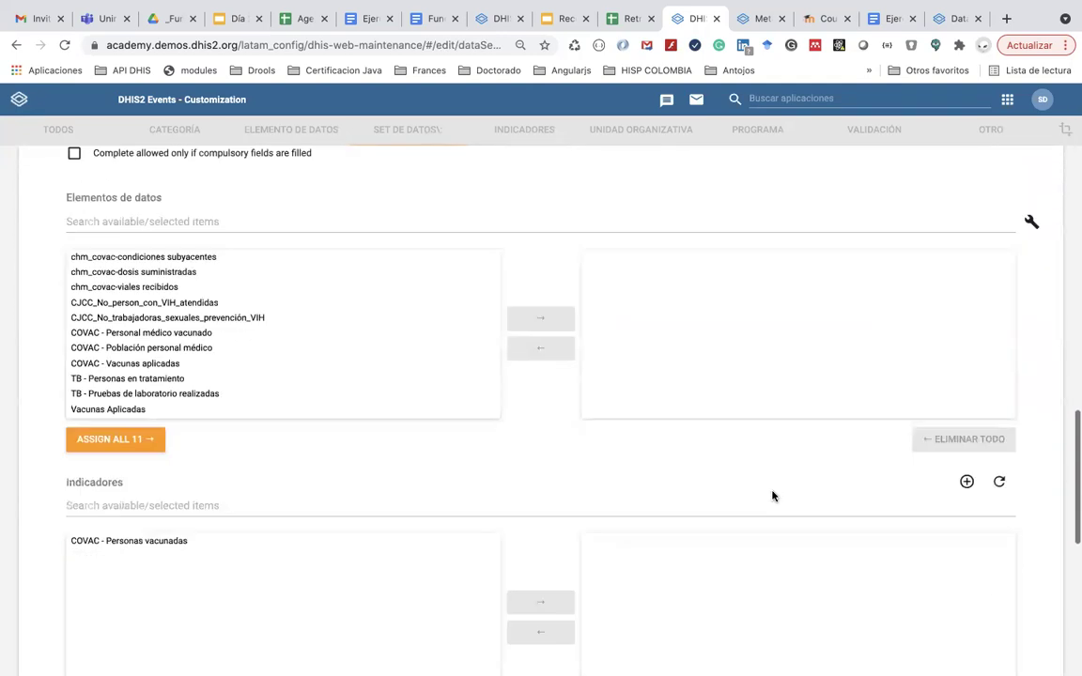
pyautogui.scroll(4, 772, 496)
pyautogui.click(210, 357)
pyautogui.write('cova')
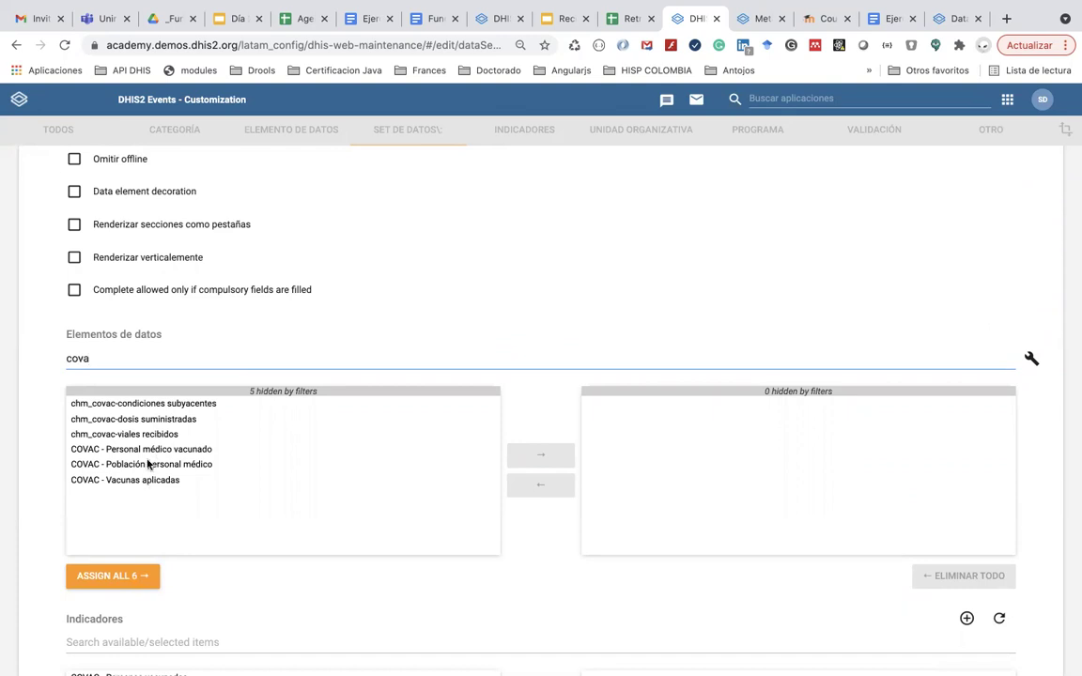
pyautogui.scroll(-1, 164, 500)
pyautogui.scroll(-3, 165, 507)
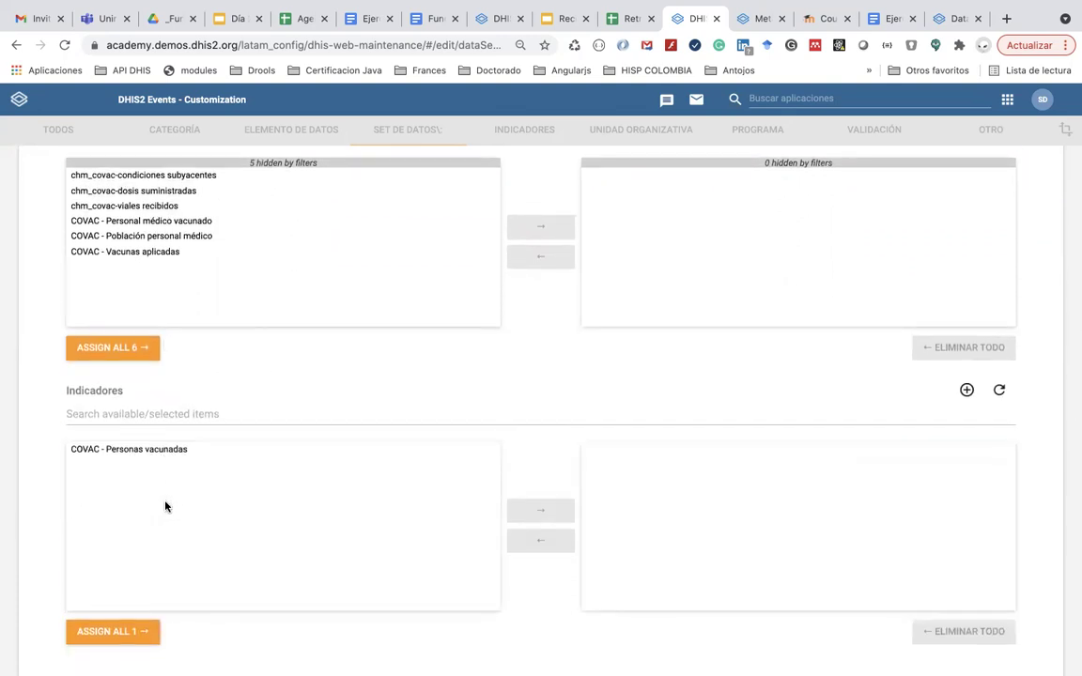
pyautogui.scroll(3, 164, 507)
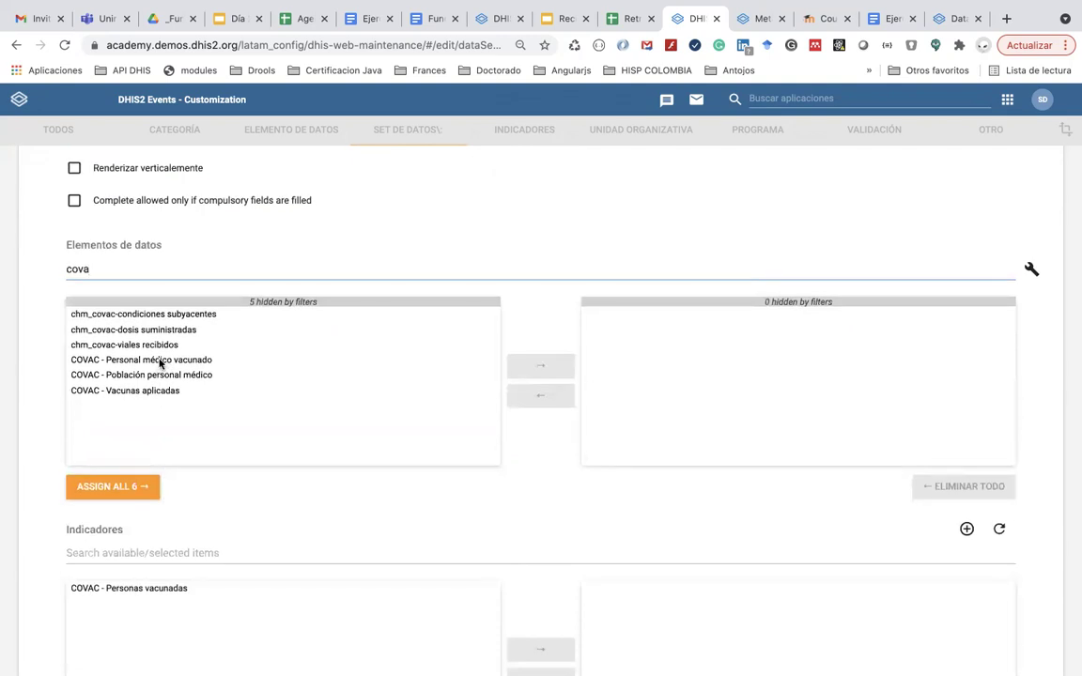
pyautogui.doubleClick(160, 362)
pyautogui.scroll(-10, 178, 475)
pyautogui.click(141, 573)
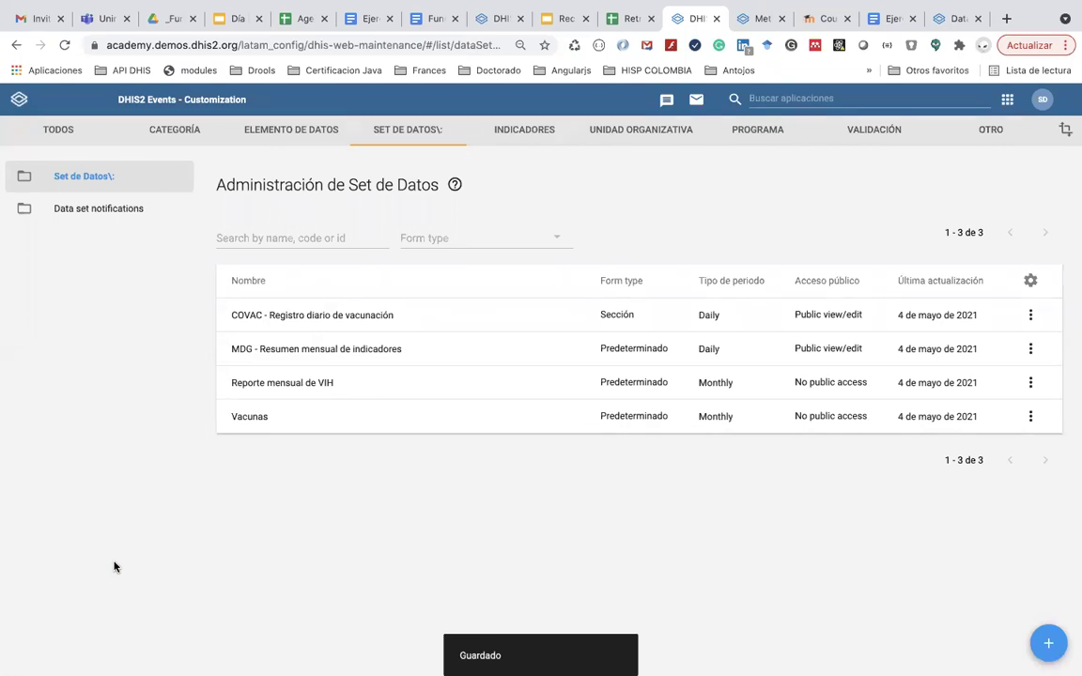
# - Reopen Entrada de Datos and display the "MDG - Resumen mensual de indicadores" form for periods 2021-05-02 and 2021-05-03
pyautogui.click(1008, 101)
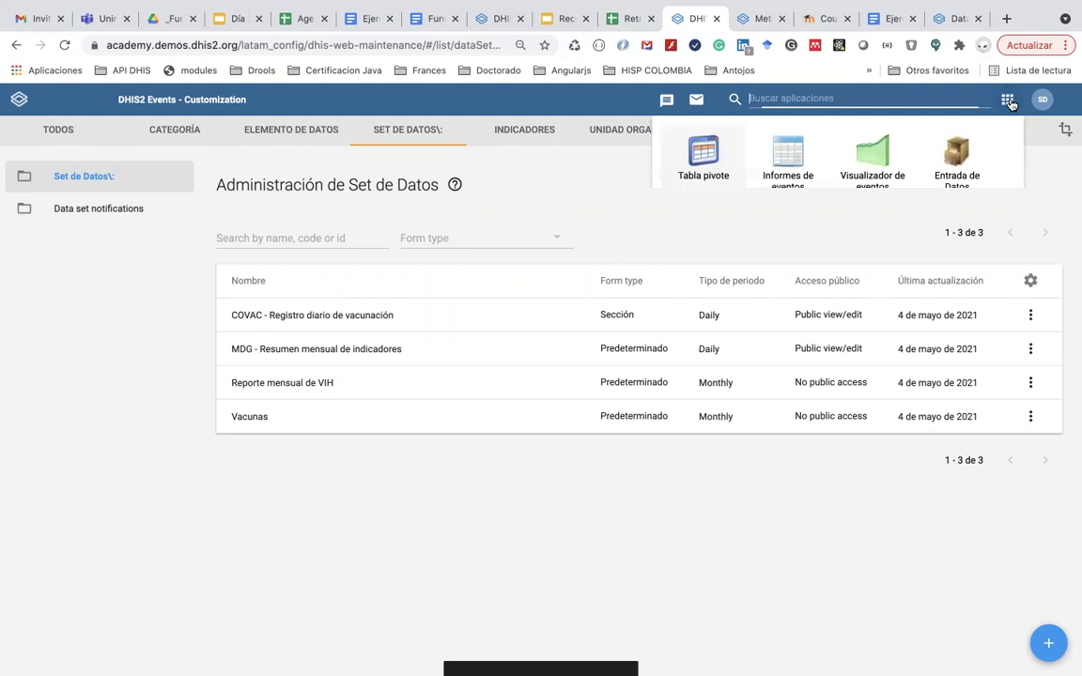
pyautogui.click(954, 163)
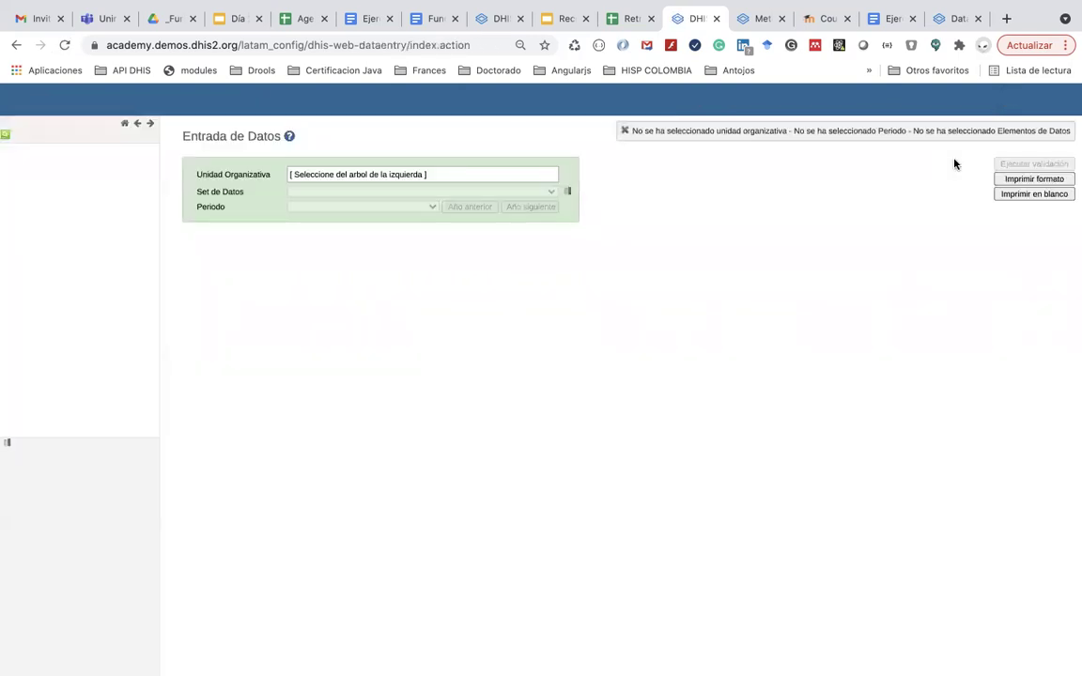
pyautogui.click(440, 194)
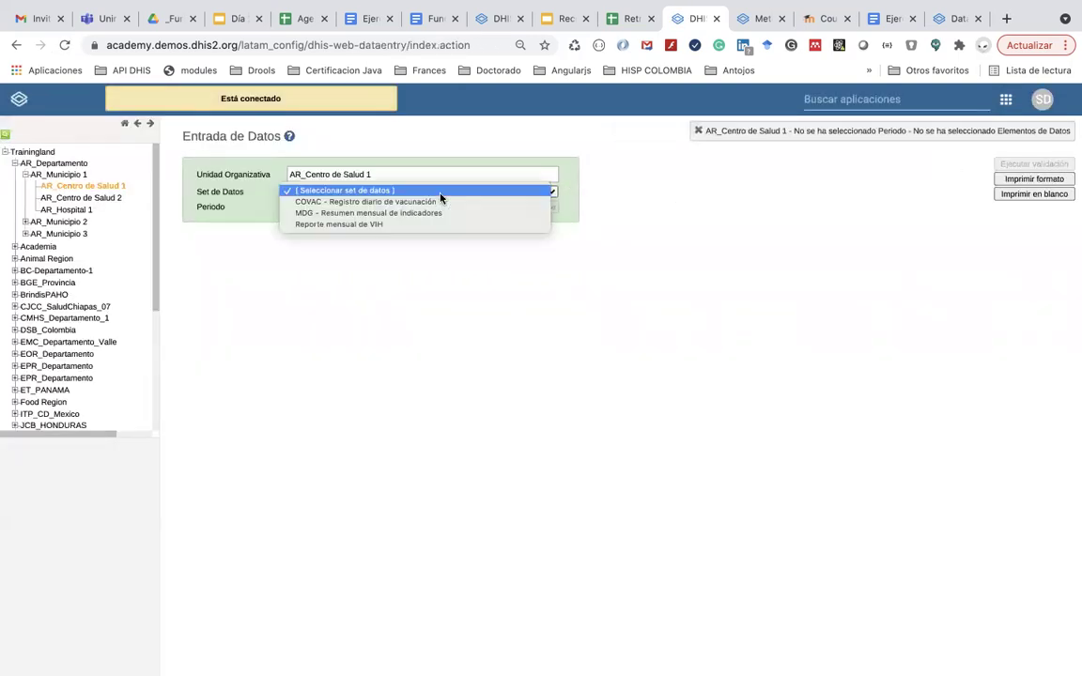
pyautogui.click(434, 220)
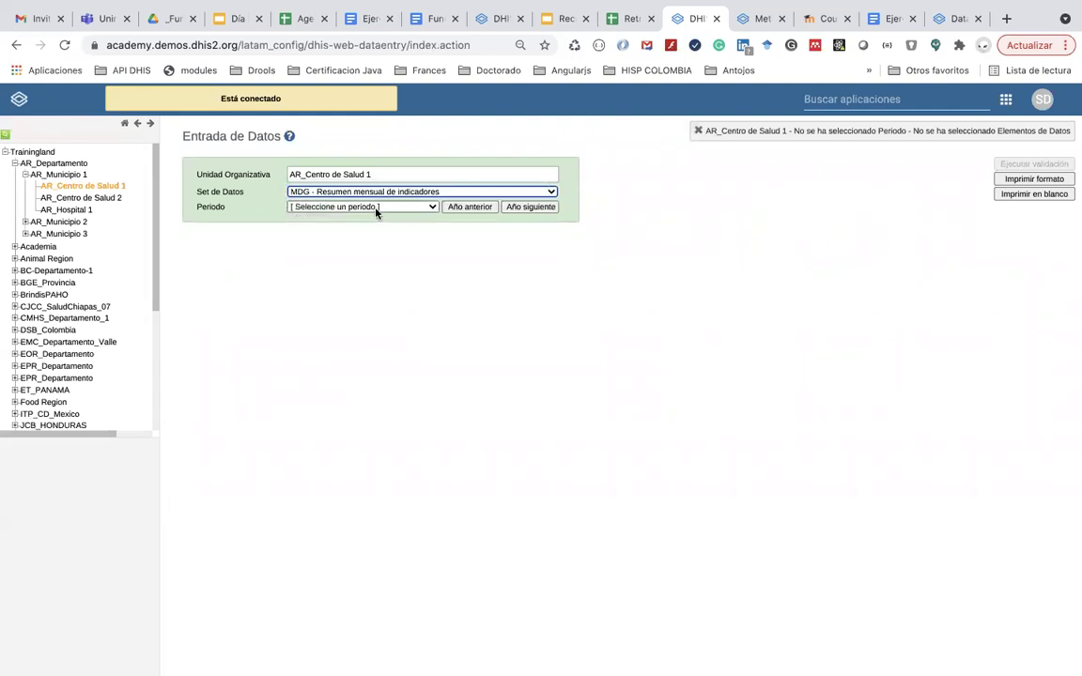
pyautogui.click(372, 208)
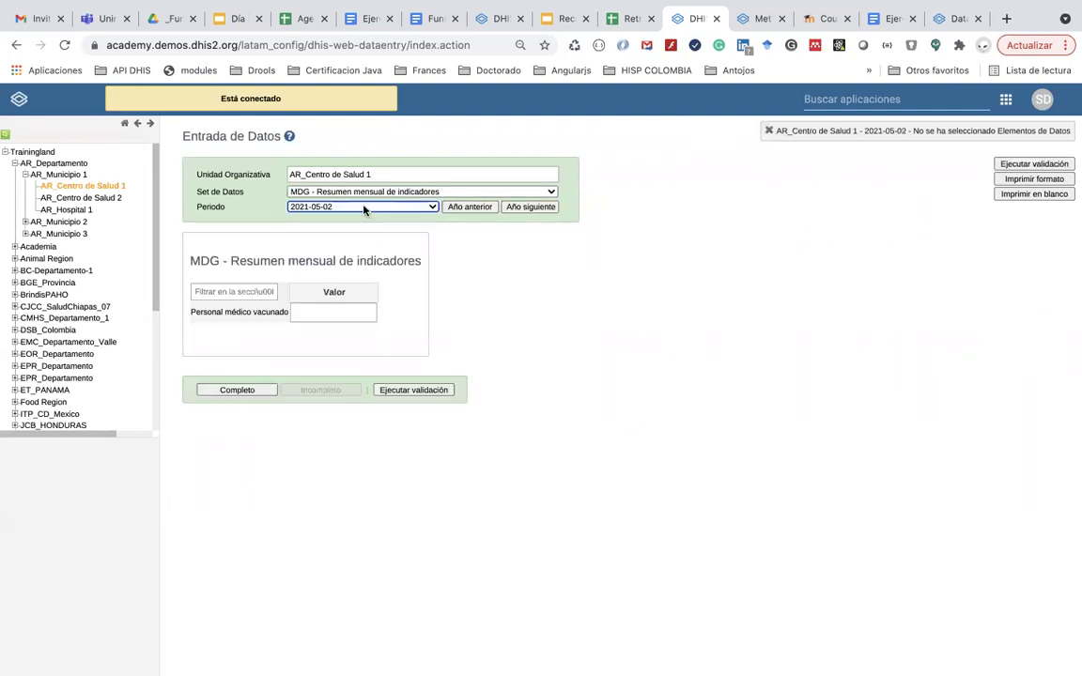
pyautogui.click(365, 209)
pyautogui.click(363, 198)
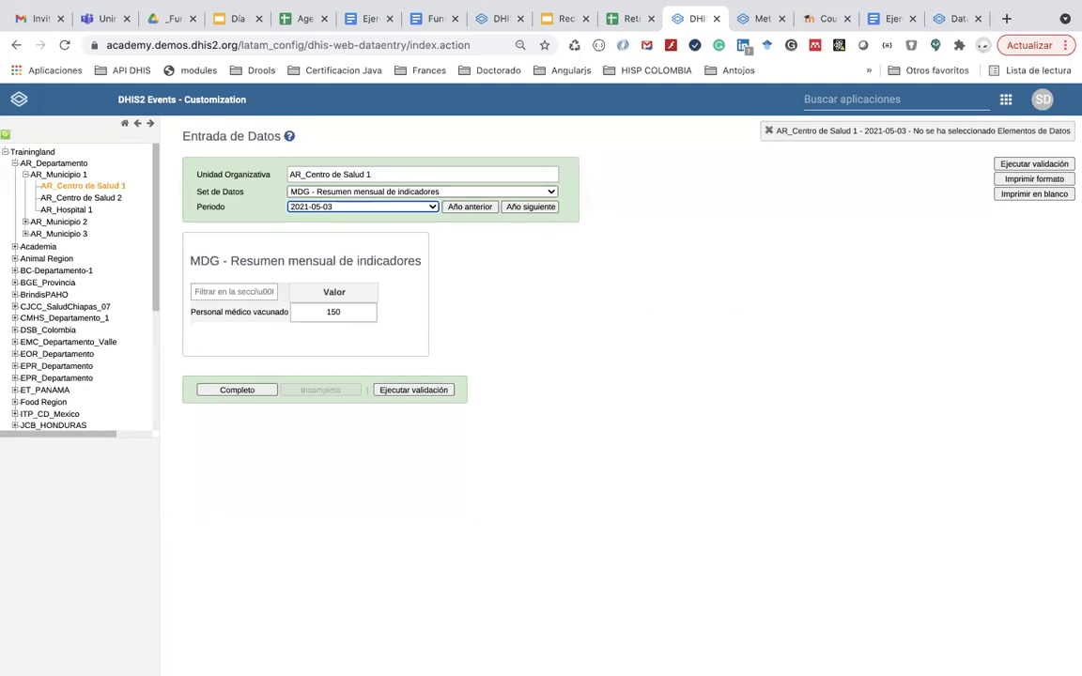
# - Compare the Personal médico vacunado value in "COVAC - Registro diario de vacunación" with the one in the MDG data set
pyautogui.moveTo(222, 660)
pyautogui.click(388, 320)
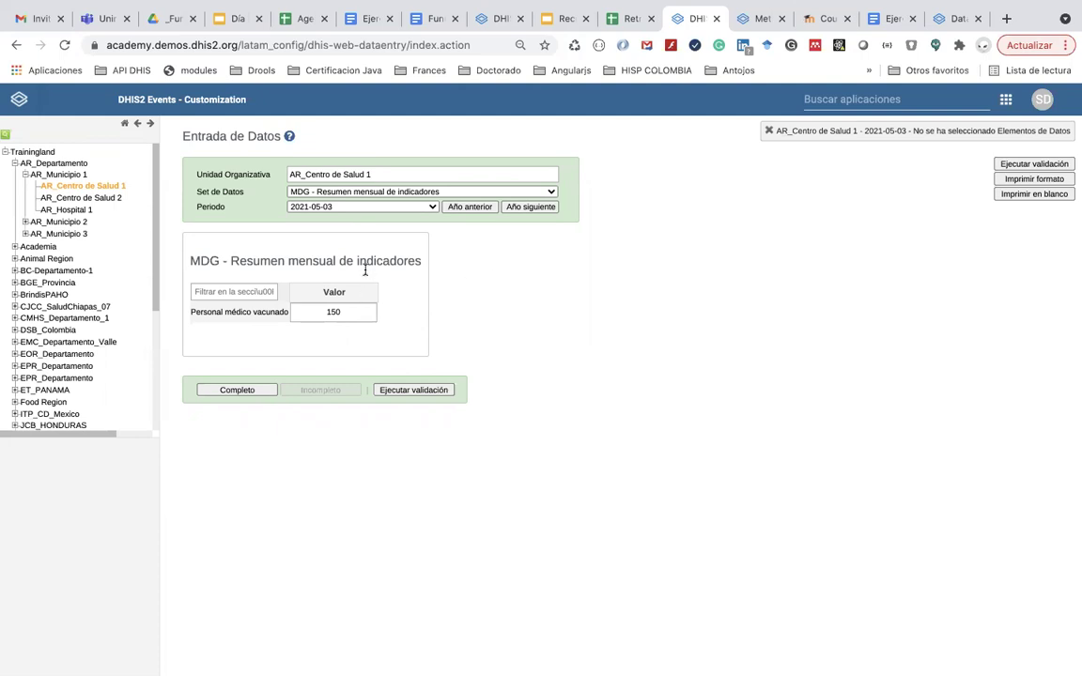
pyautogui.click(395, 192)
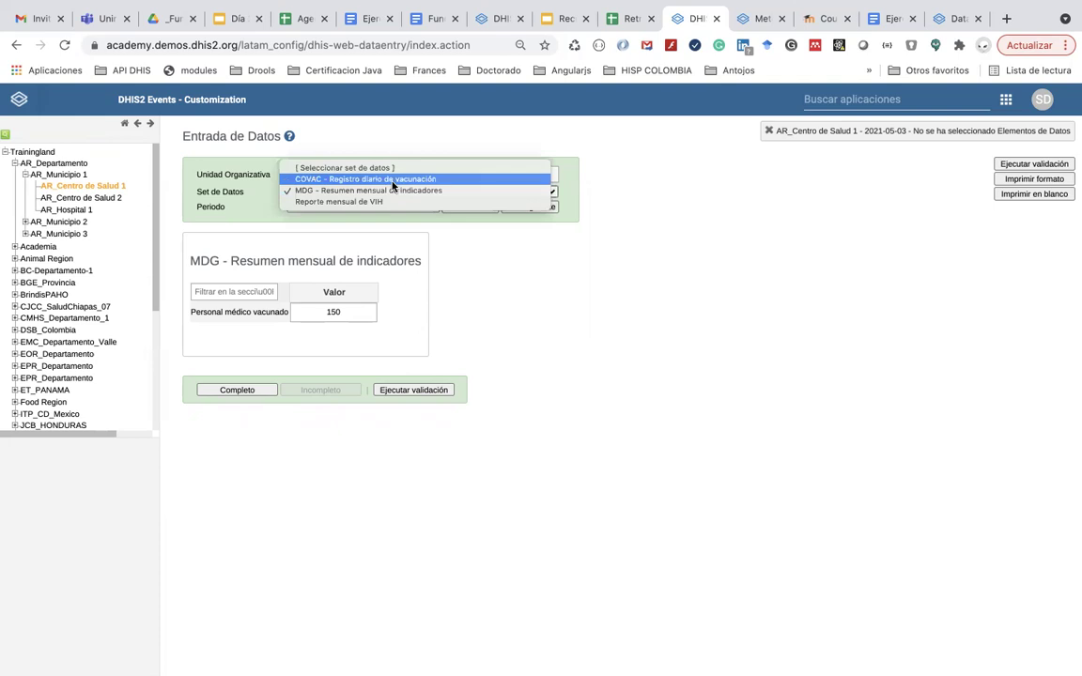
pyautogui.click(392, 179)
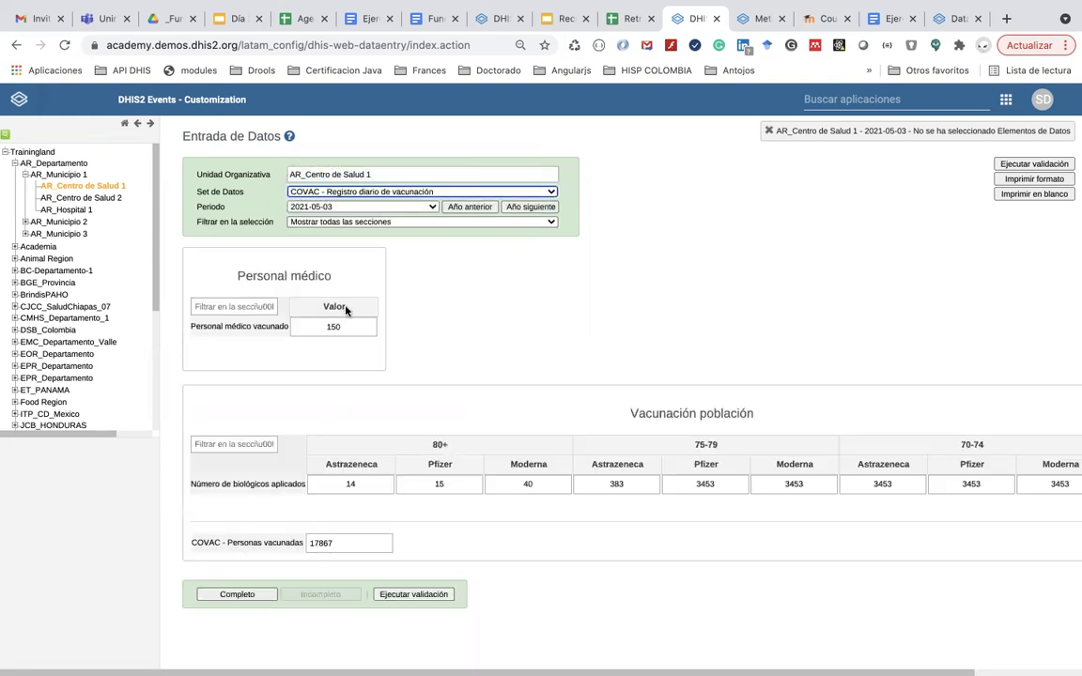
pyautogui.click(399, 193)
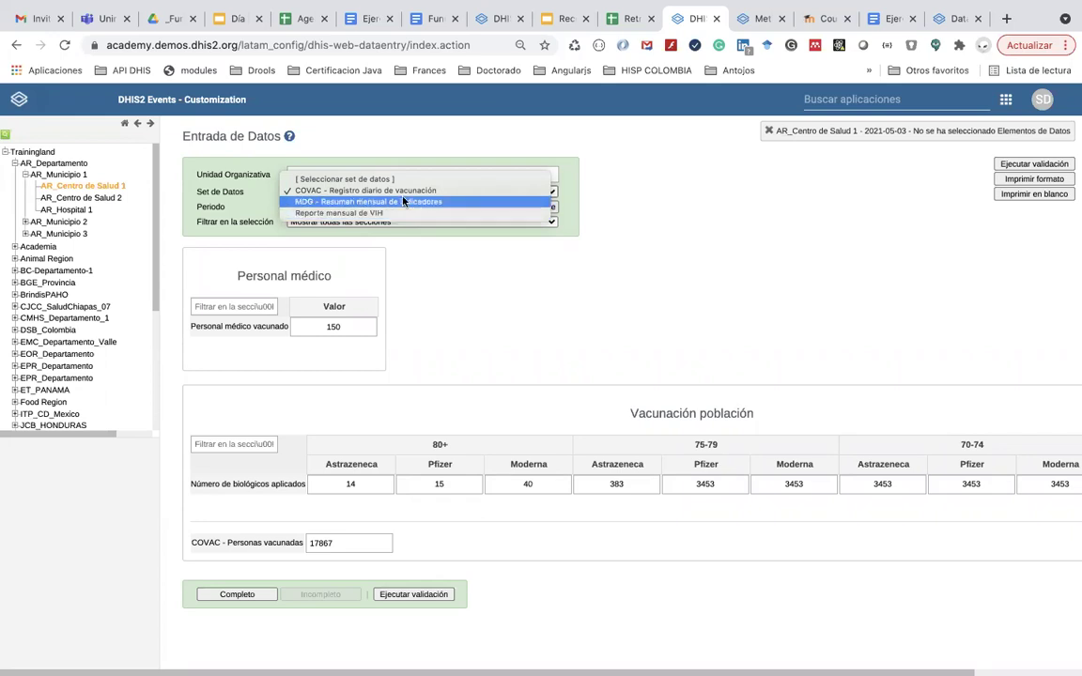
pyautogui.click(403, 202)
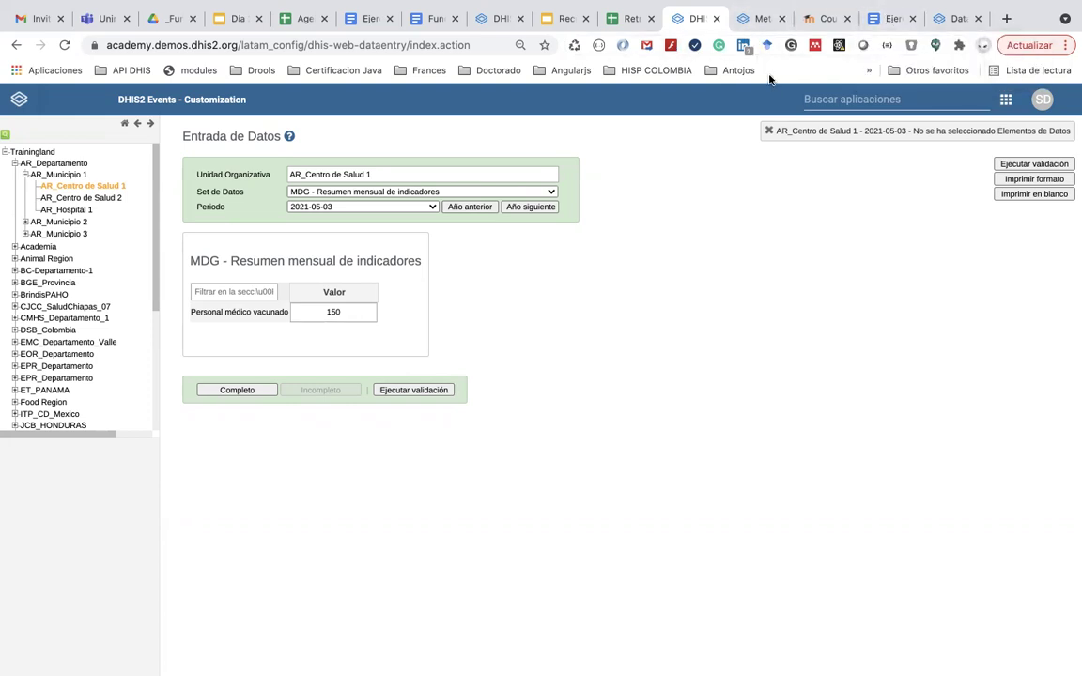
# - Switch to the "Ejercicio Data Set" document in Google Docs and review the exercise instructions from Parte 1 to Parte 4
pyautogui.click(883, 21)
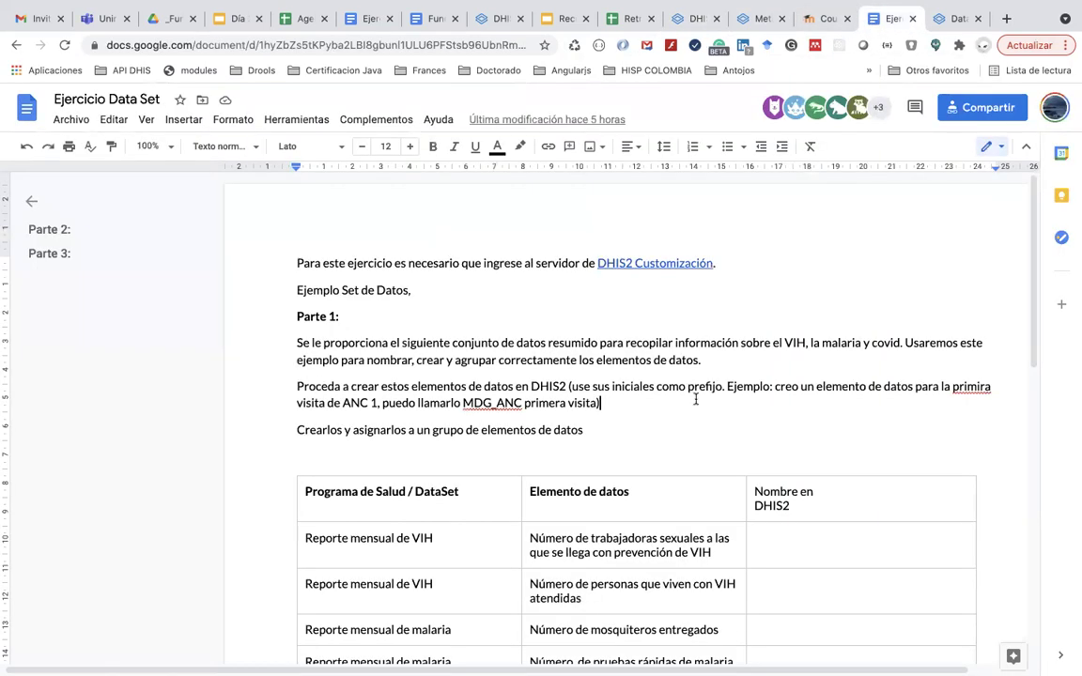
pyautogui.scroll(-2, 696, 398)
pyautogui.scroll(-1, 696, 398)
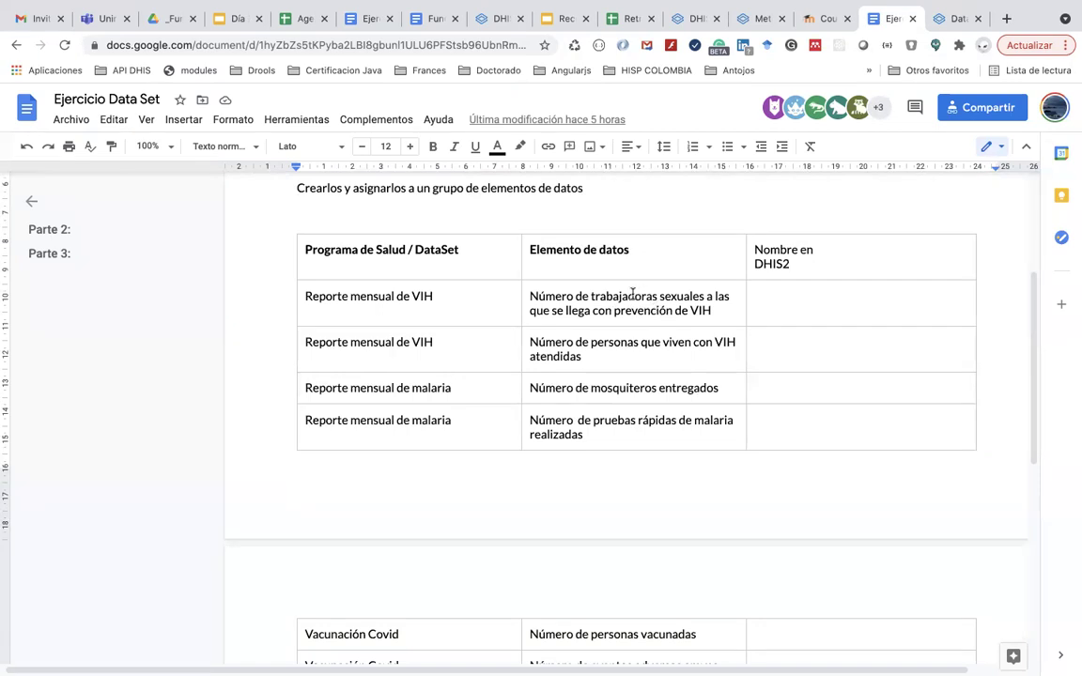
pyautogui.scroll(-2, 650, 355)
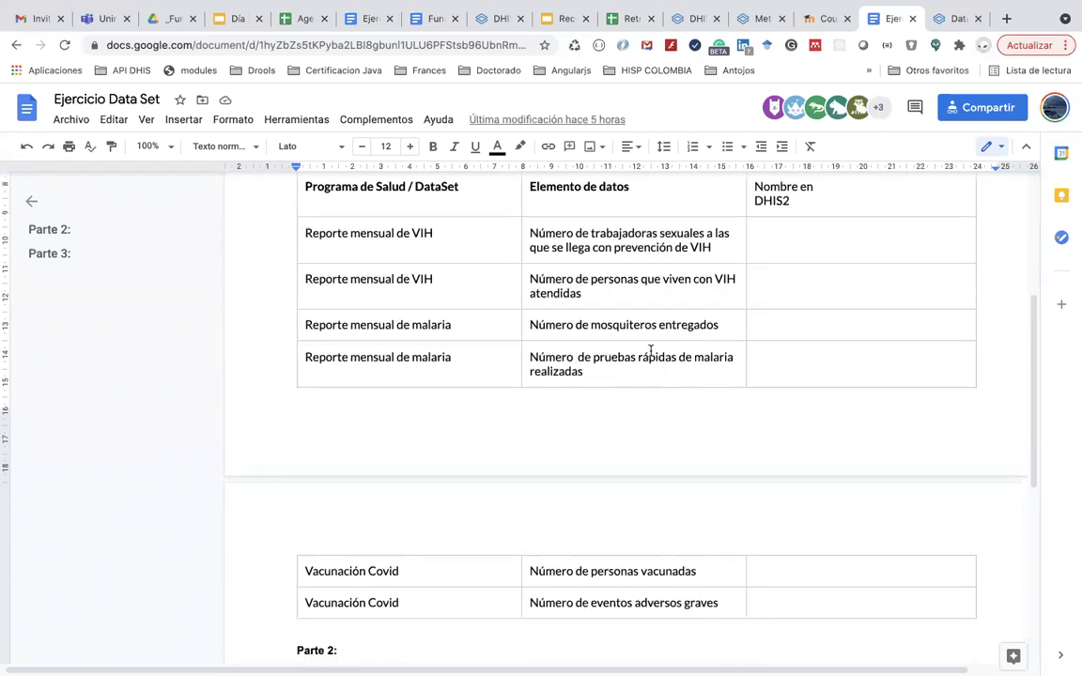
pyautogui.scroll(5, 650, 350)
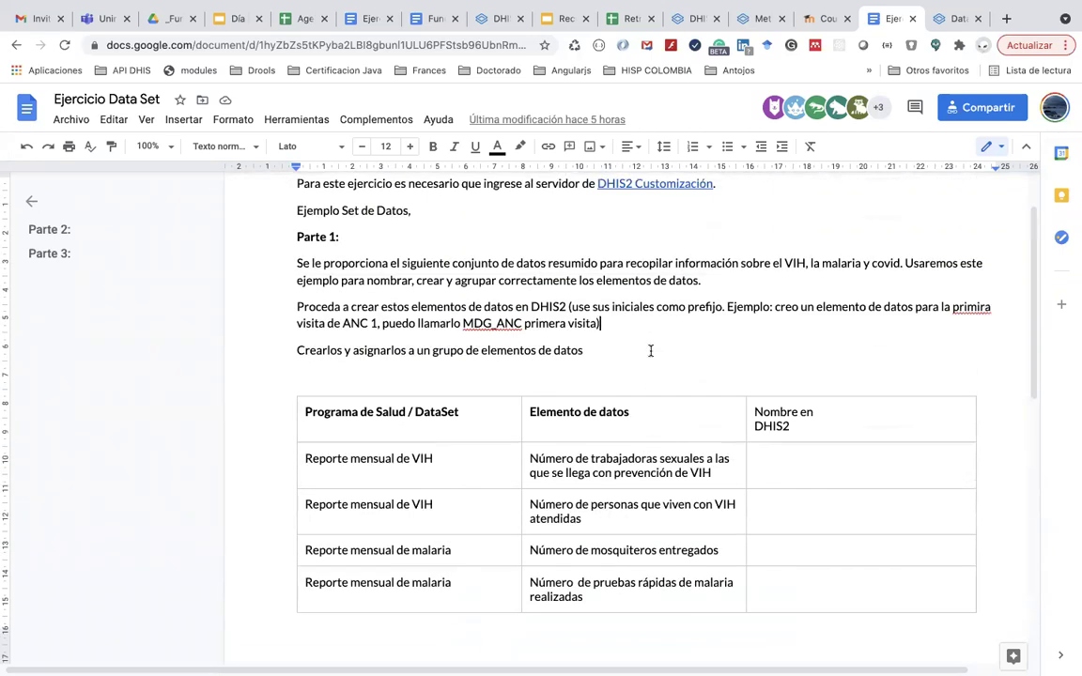
pyautogui.scroll(-7, 628, 478)
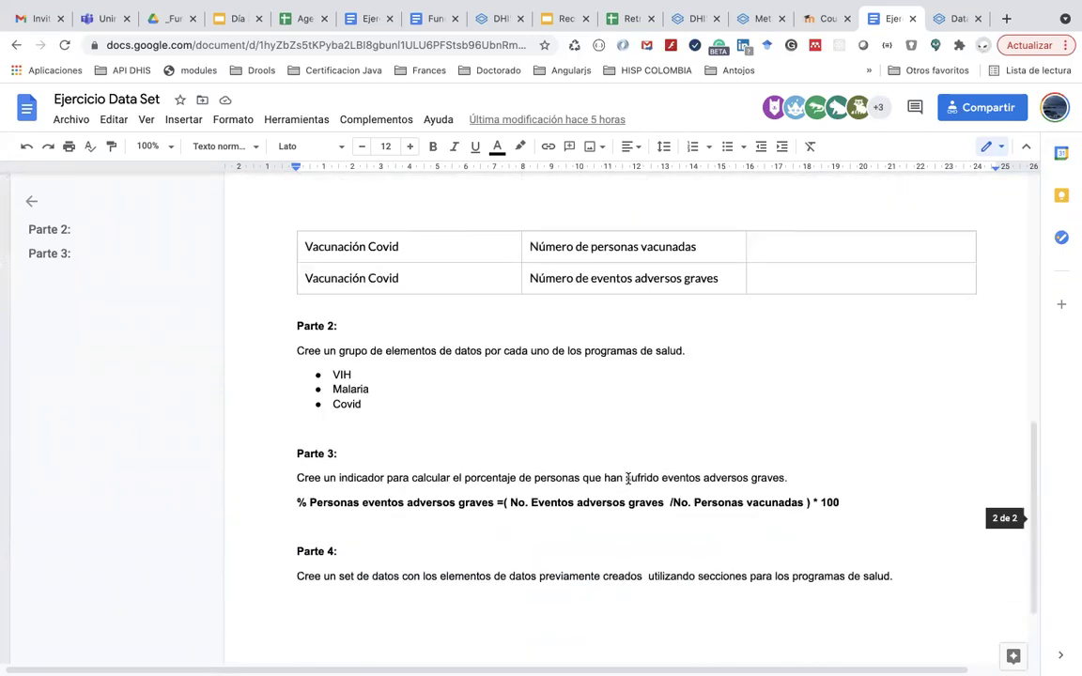
pyautogui.scroll(2, 628, 478)
pyautogui.scroll(5, 628, 478)
pyautogui.moveTo(759, 8)
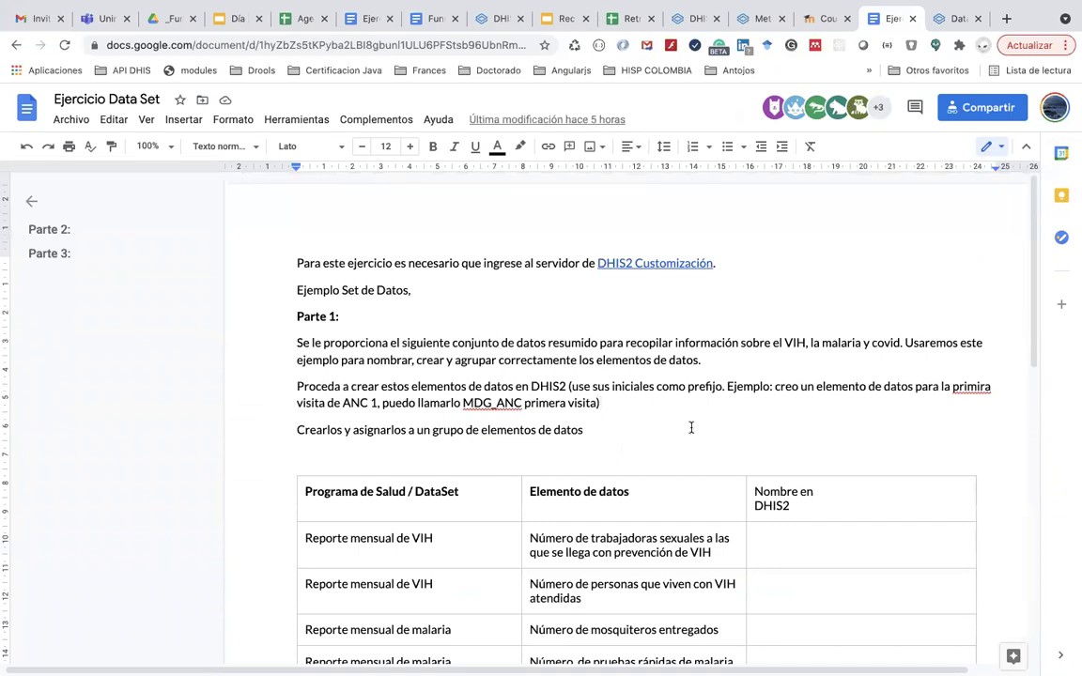
pyautogui.scroll(-2, 692, 432)
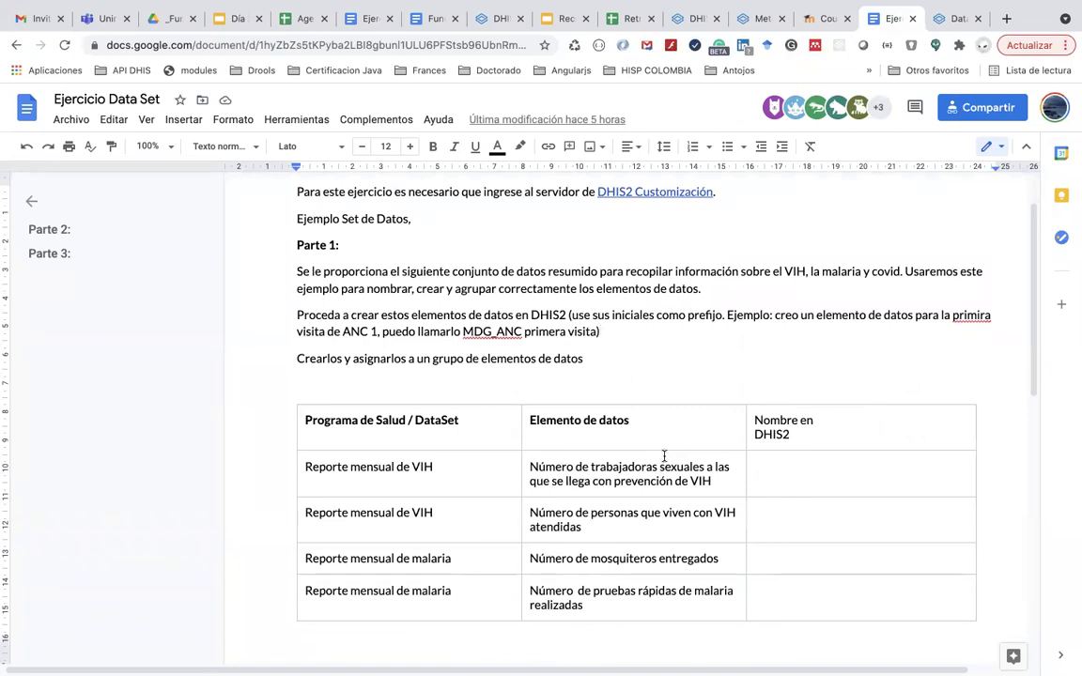
pyautogui.click(942, 22)
pyautogui.click(890, 21)
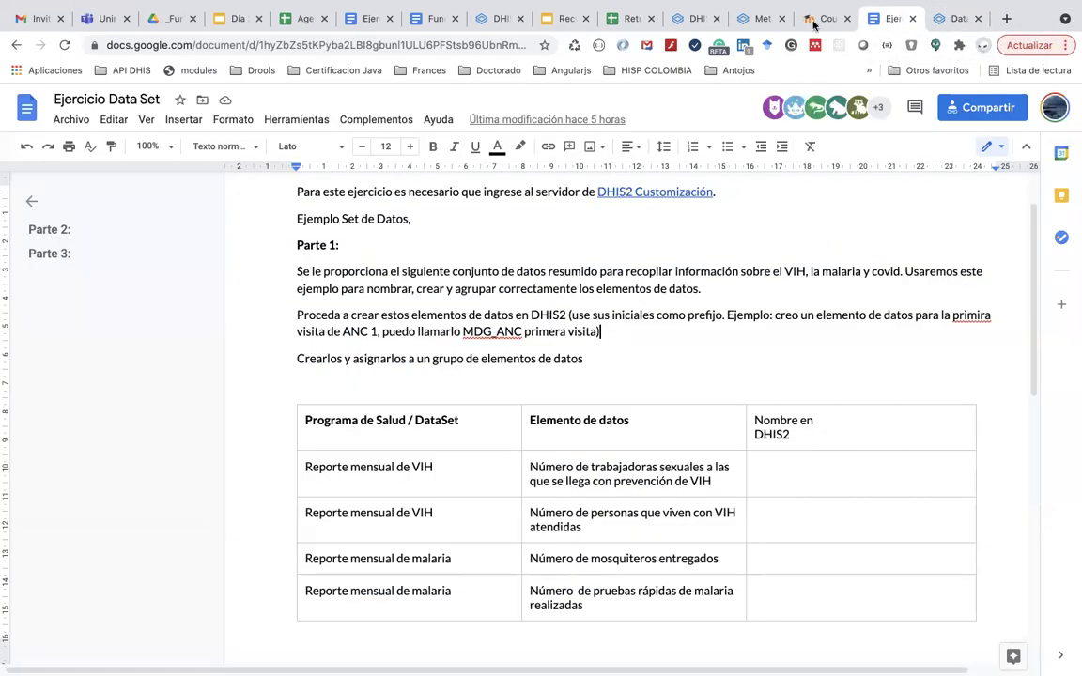
# - Return to the DHIS2 Customization server, open the Maintenance app and start a new data element
pyautogui.click(764, 20)
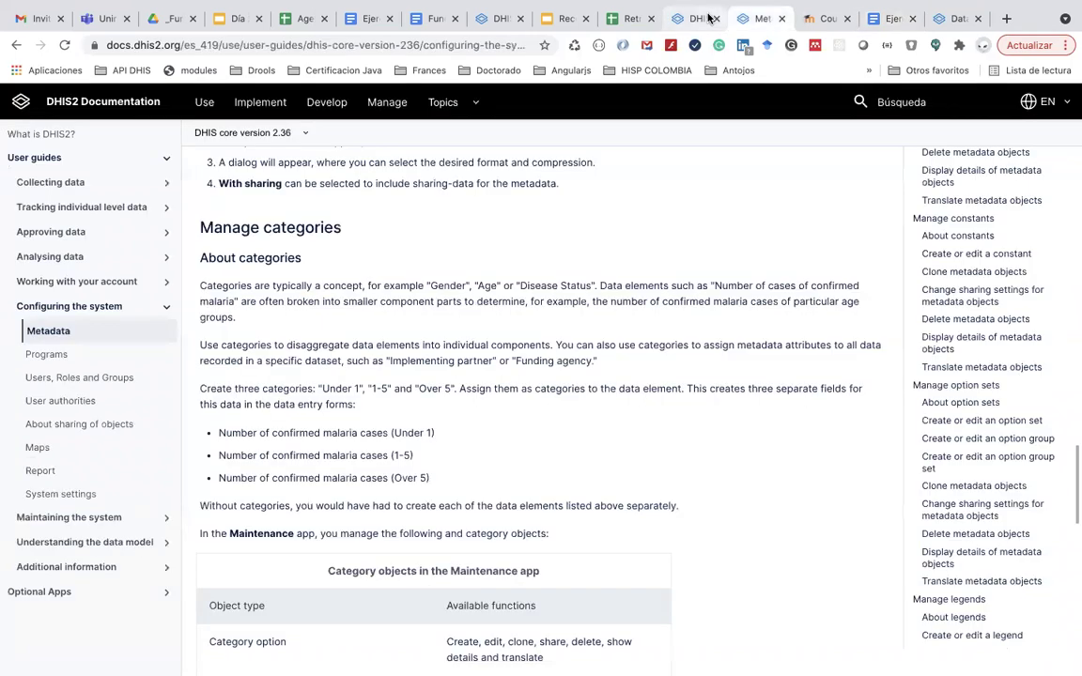
pyautogui.click(706, 19)
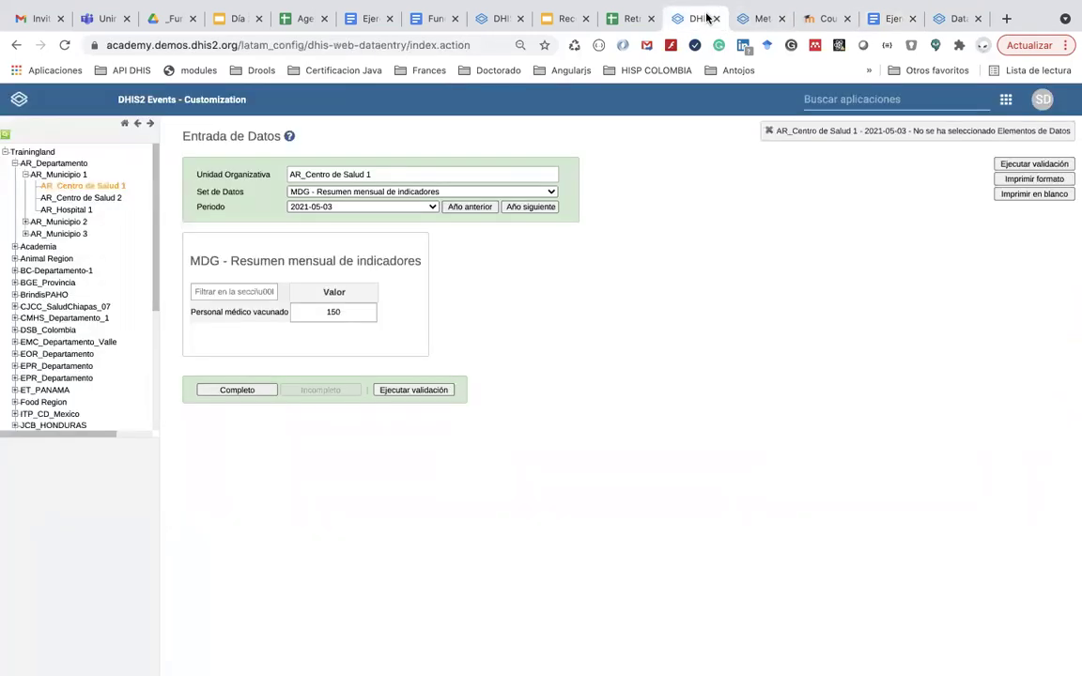
pyautogui.click(900, 109)
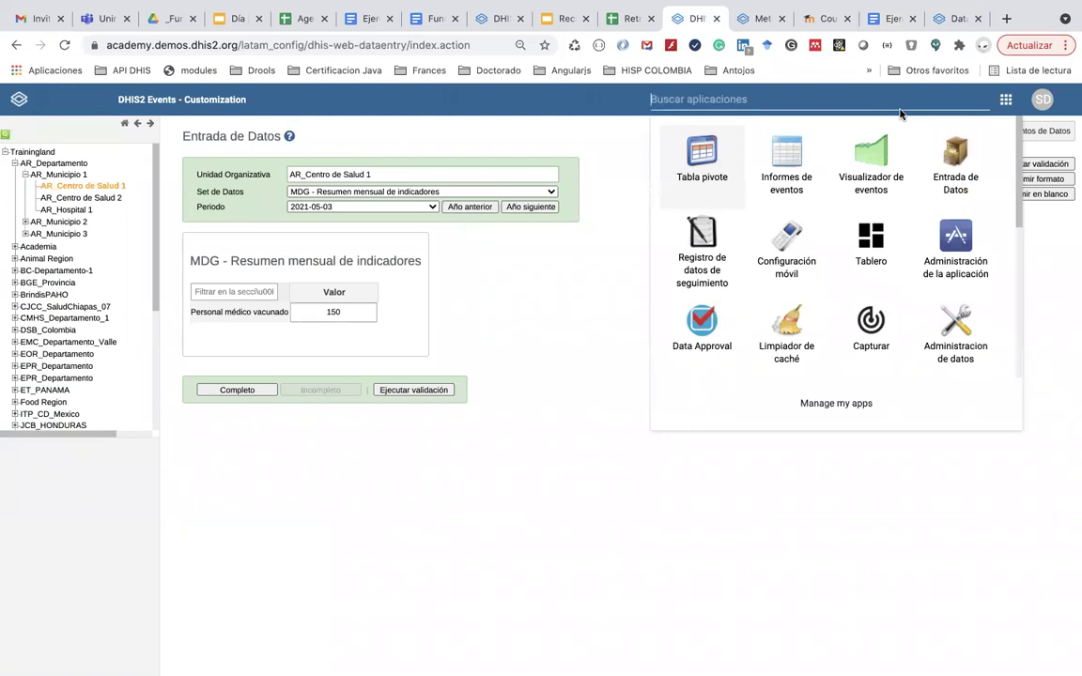
pyautogui.write('ma')
pyautogui.click(799, 152)
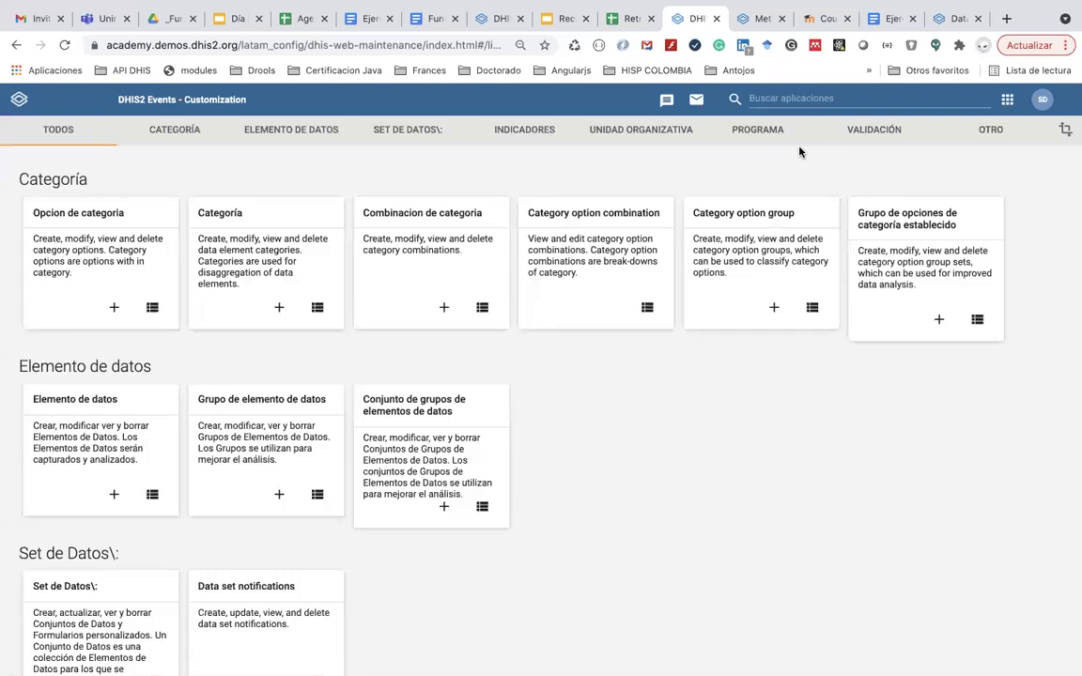
pyautogui.click(101, 398)
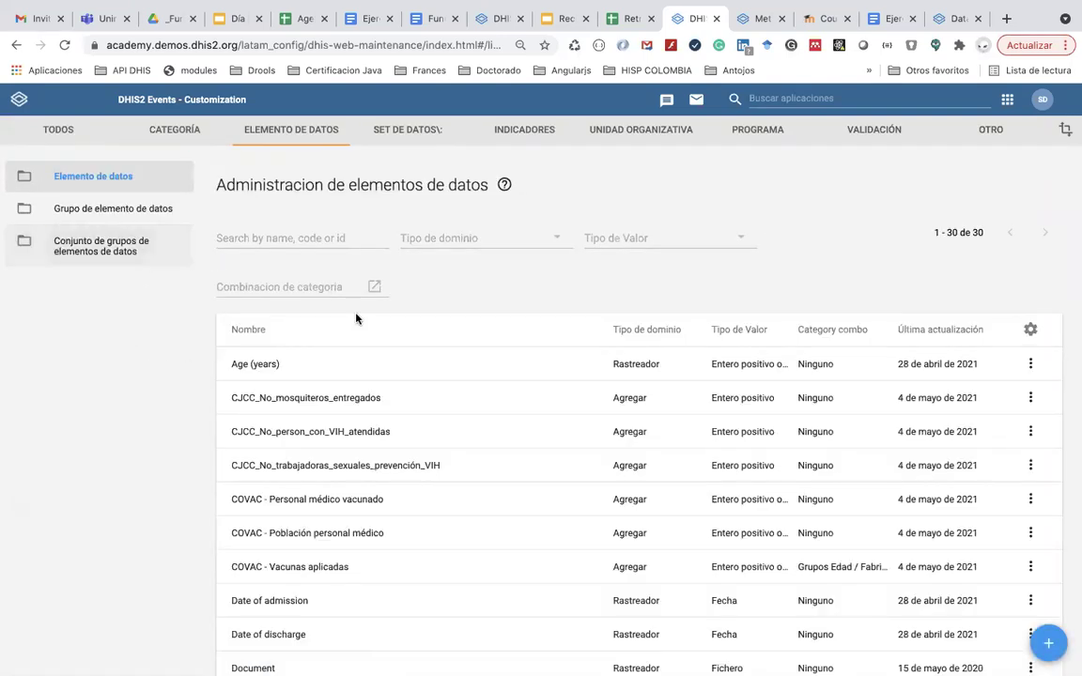
pyautogui.click(1046, 643)
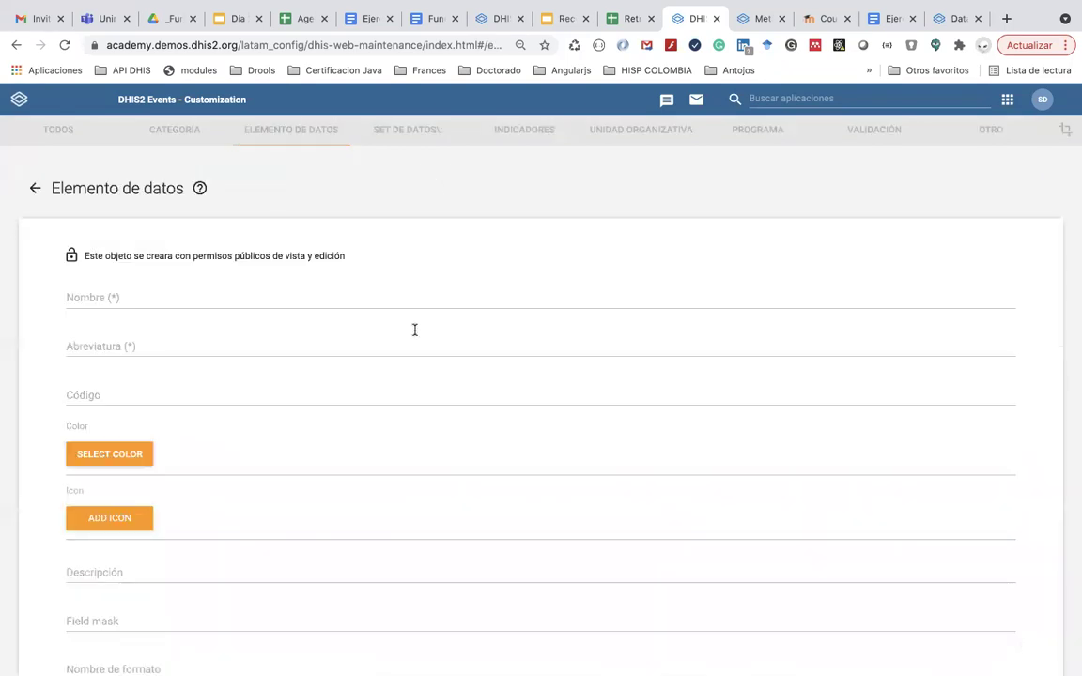
# - Enter "MDG_VIH MTS" as the start of the data element's name, consulting the first HIV item in the "Ejercicio Data Set" document
pyautogui.write('M')
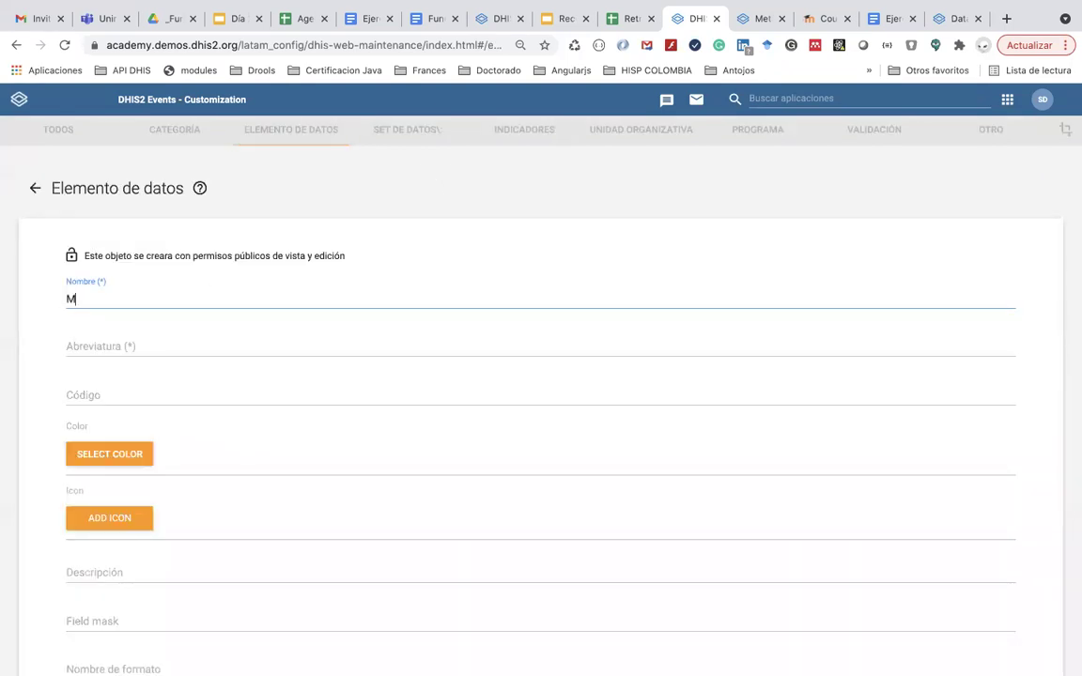
pyautogui.write('DG_VIH')
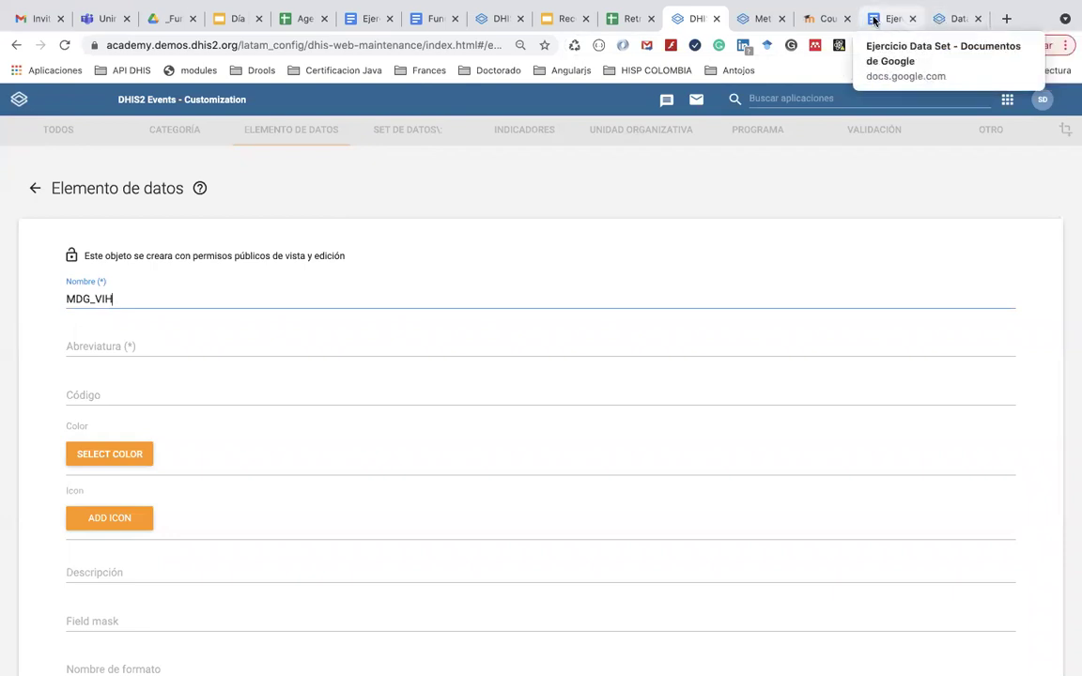
pyautogui.click(887, 19)
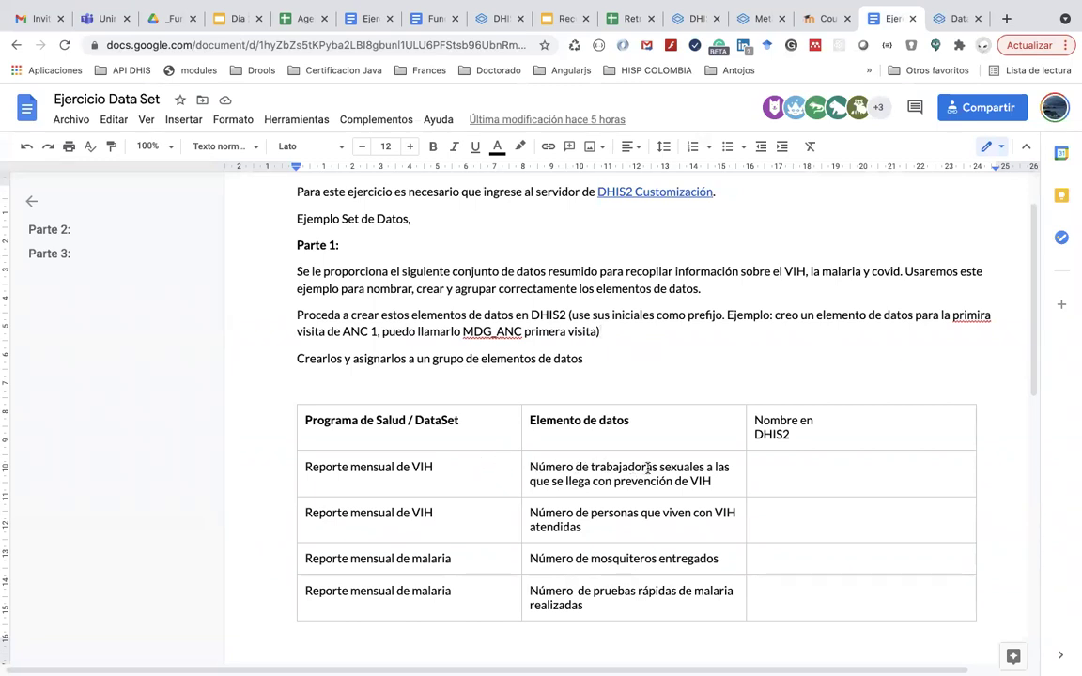
pyautogui.click(949, 23)
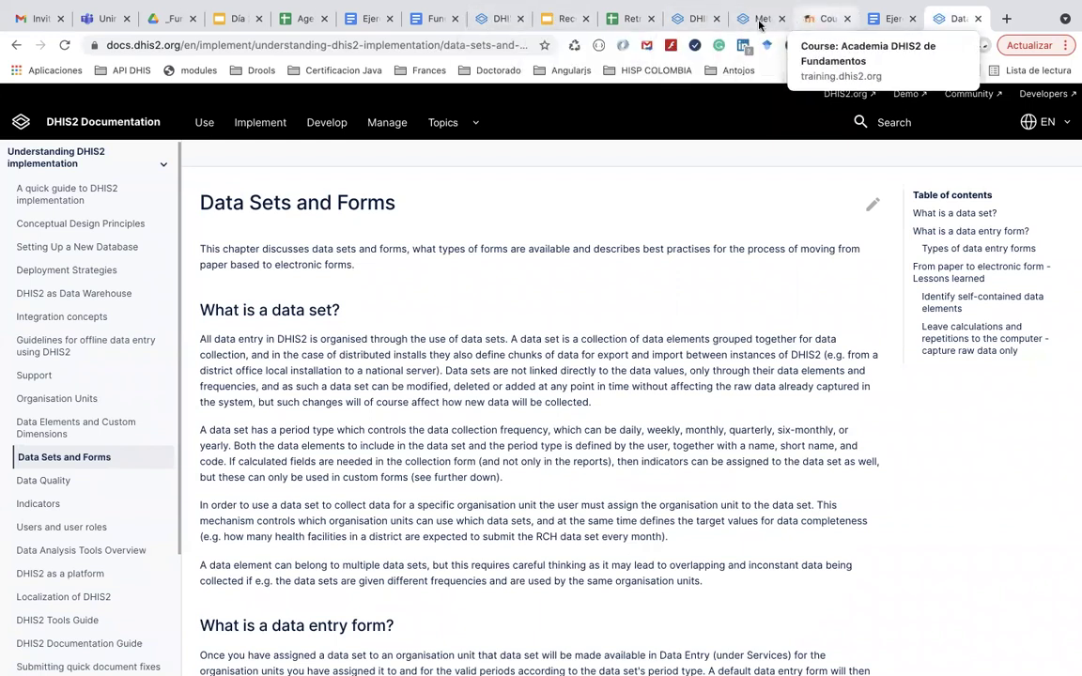
pyautogui.click(687, 17)
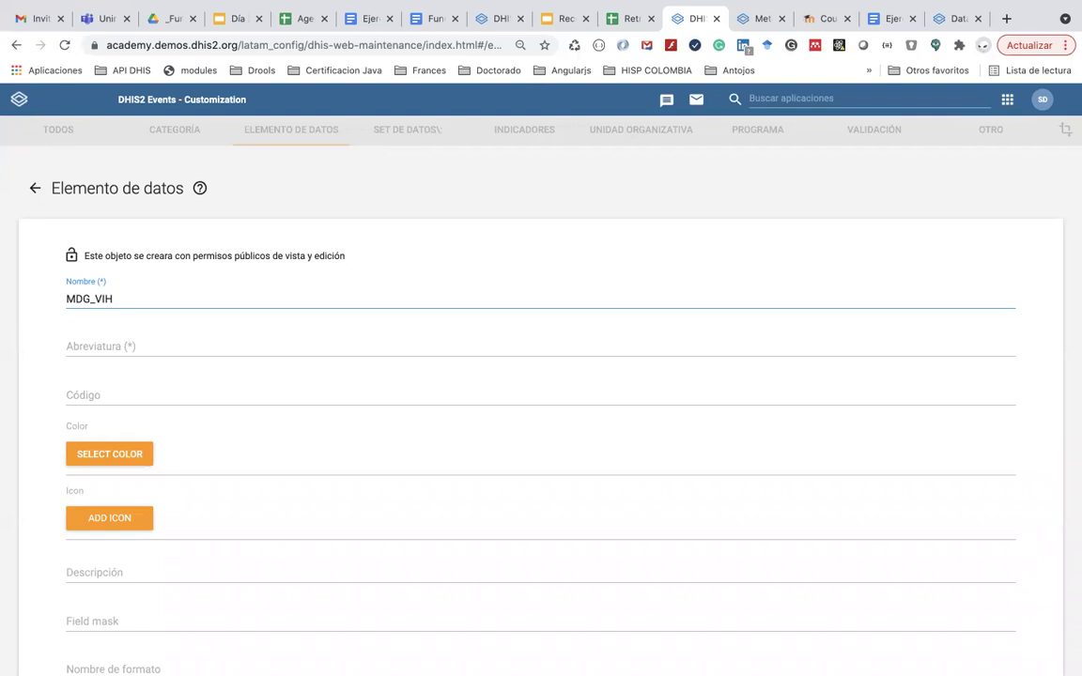
pyautogui.write('MTS')
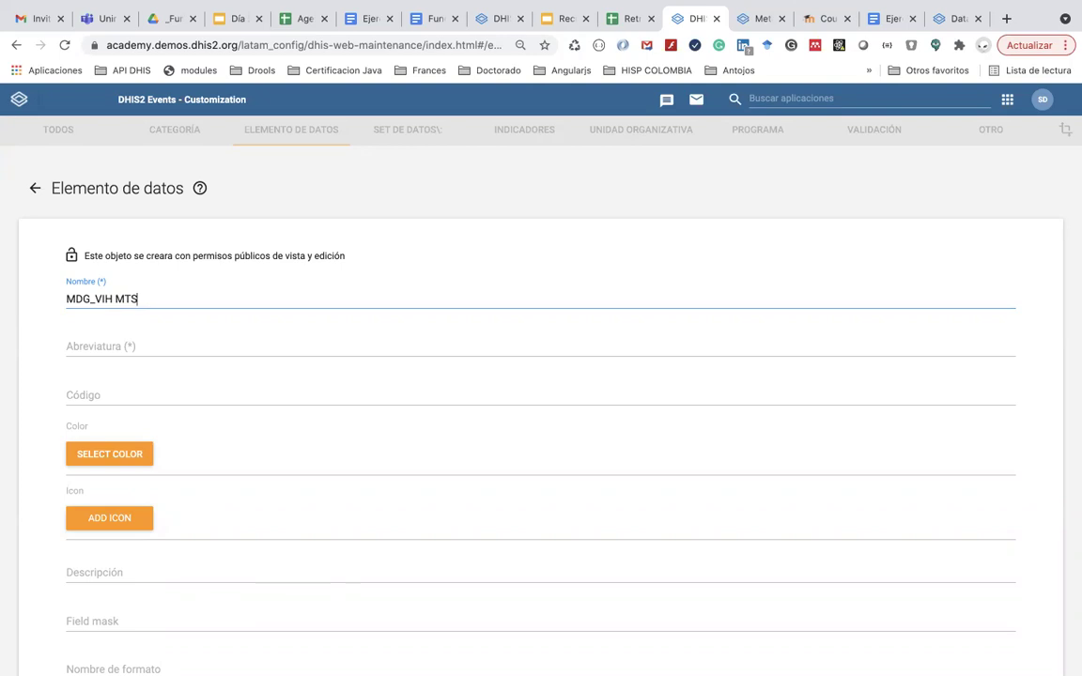
# - Recheck the exercise document's HIV data element and complete the name as "MDG_VIH MTS con Prevención"
pyautogui.click(942, 19)
pyautogui.click(892, 19)
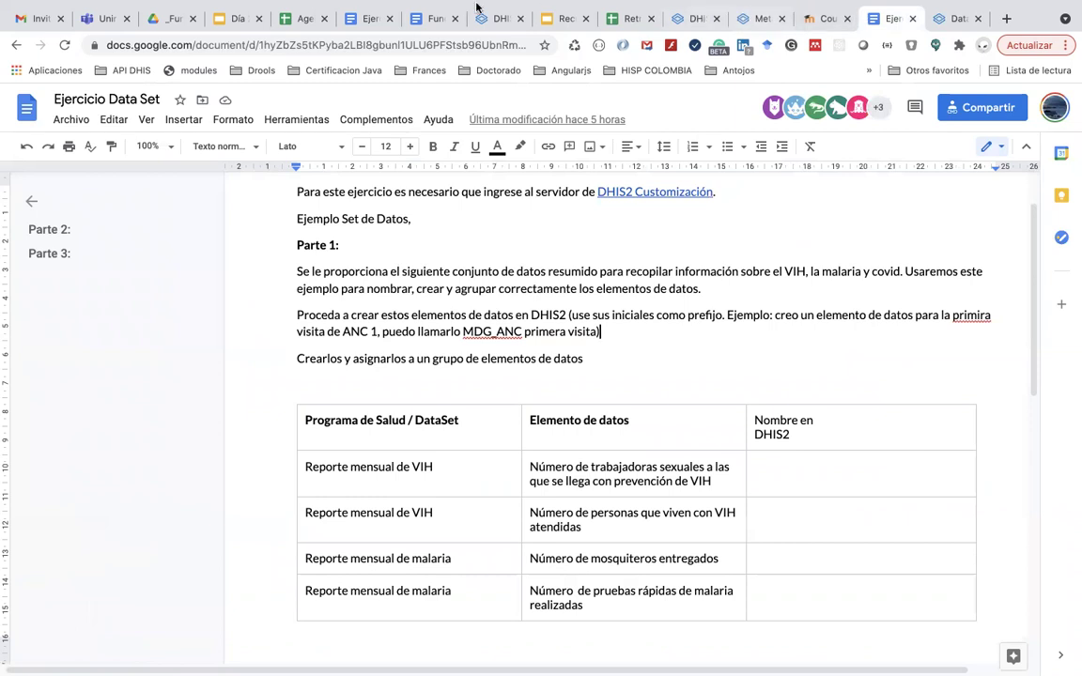
pyautogui.click(431, 19)
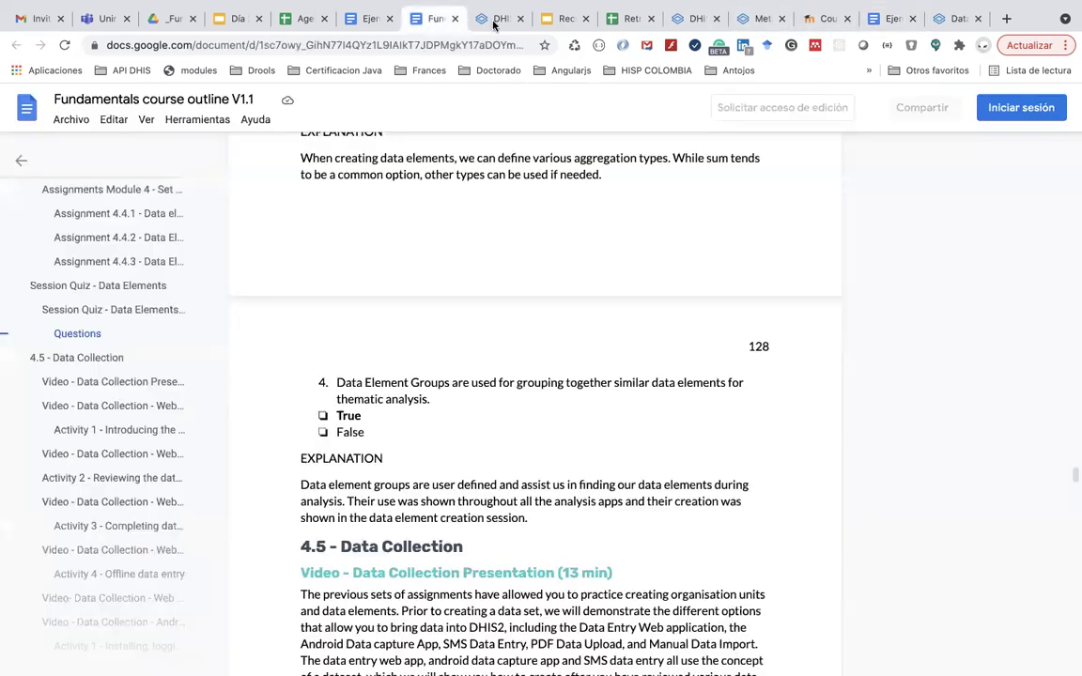
pyautogui.click(493, 21)
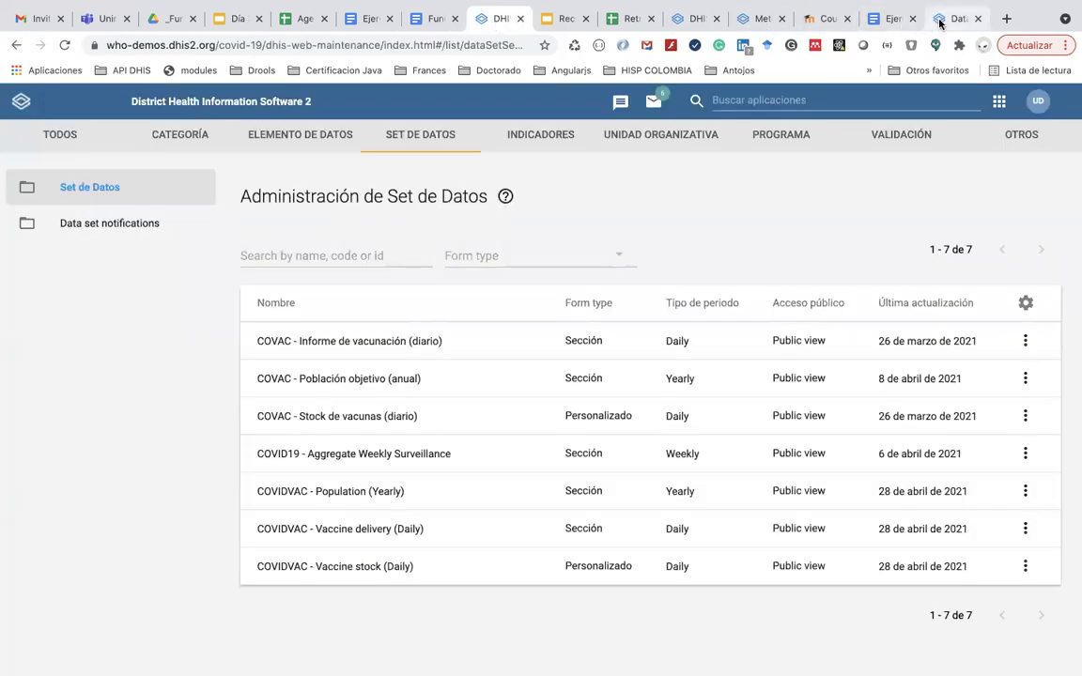
pyautogui.click(940, 20)
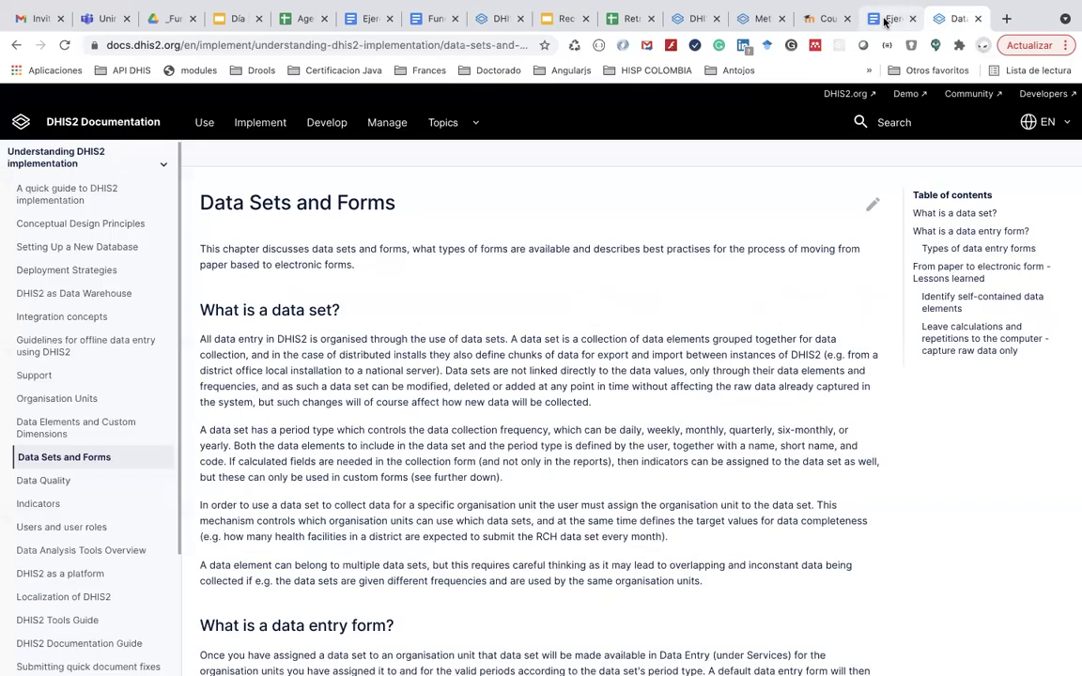
pyautogui.click(885, 21)
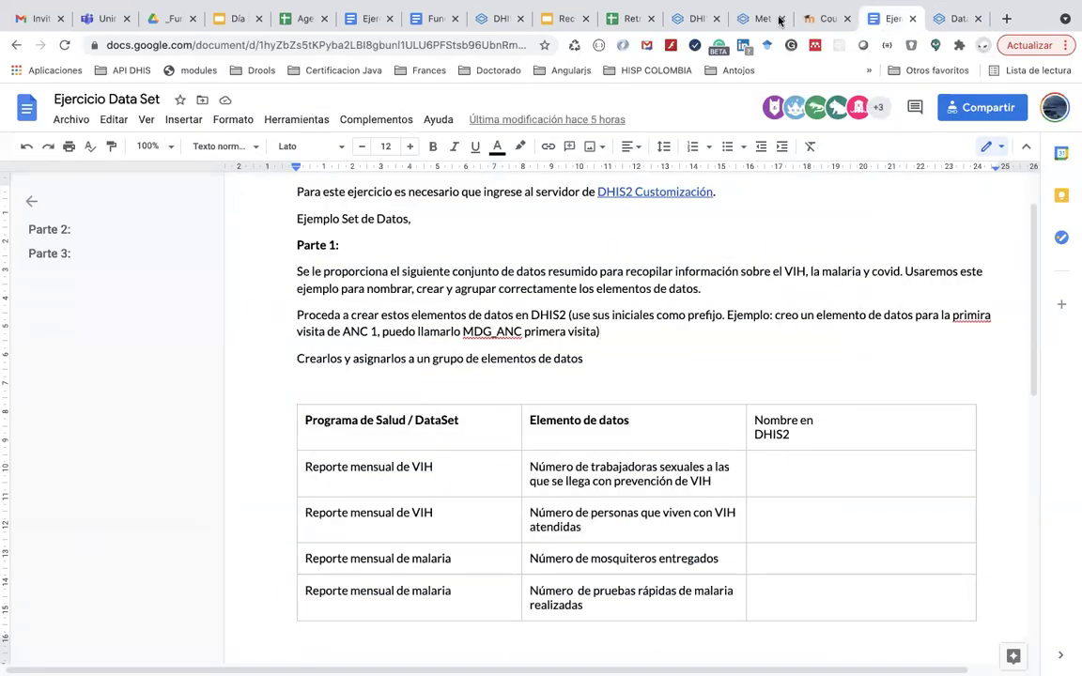
pyautogui.click(697, 19)
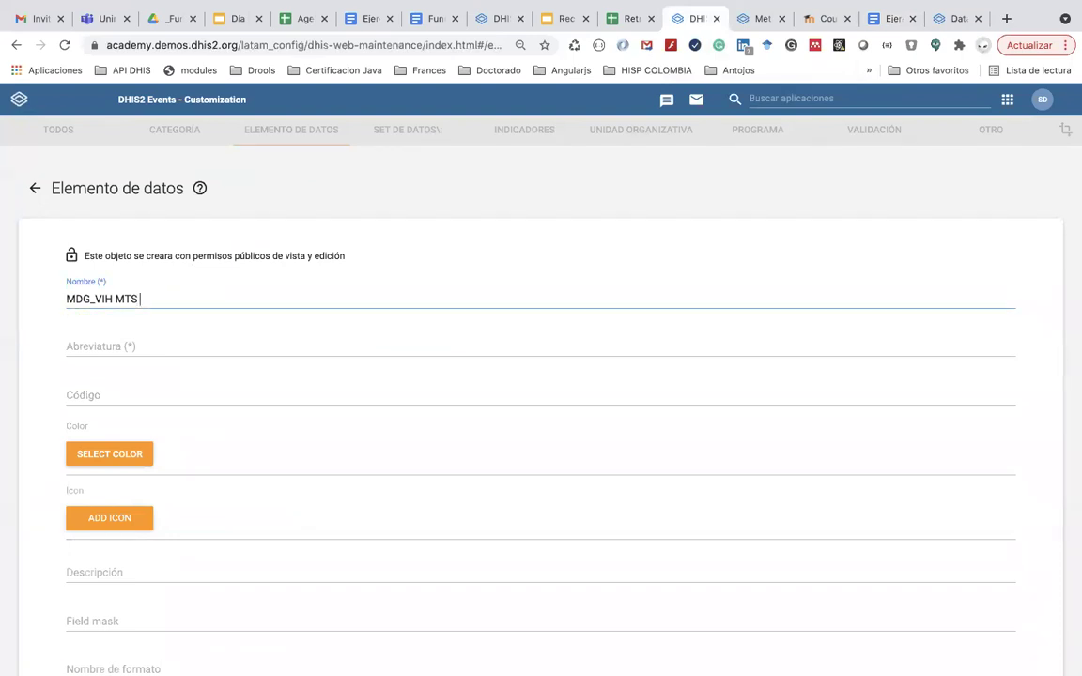
pyautogui.write('con Prevenc')
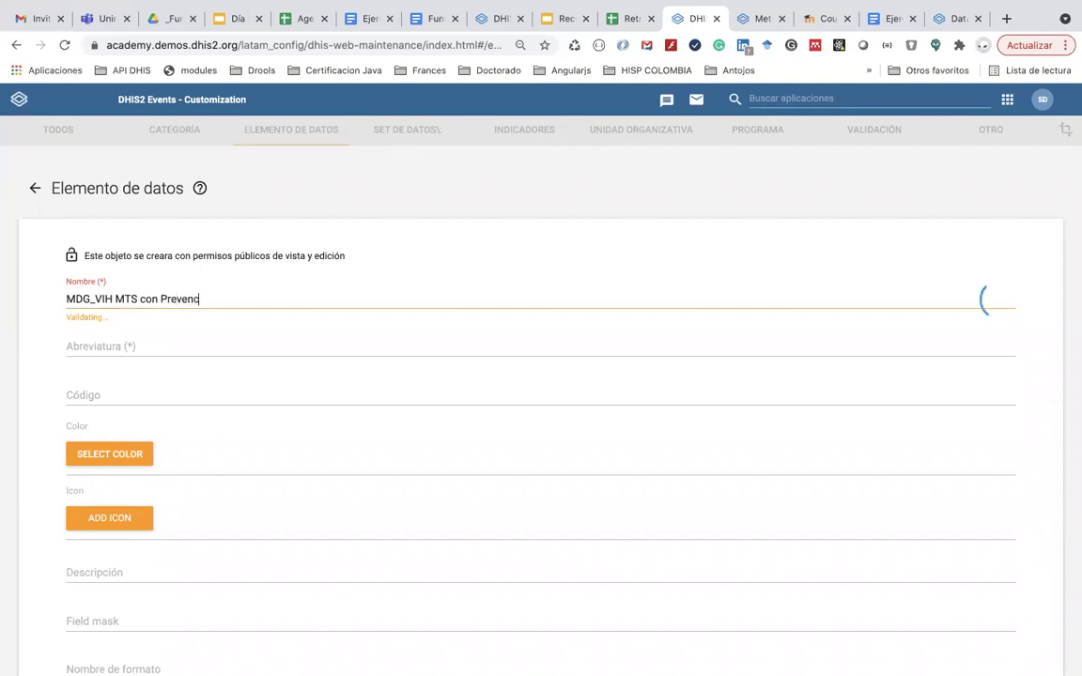
pyautogui.write('ión')
# - Copy the data element's name "MDG_VIH MTS con Prevención" into its Abreviatura
pyautogui.click(170, 351)
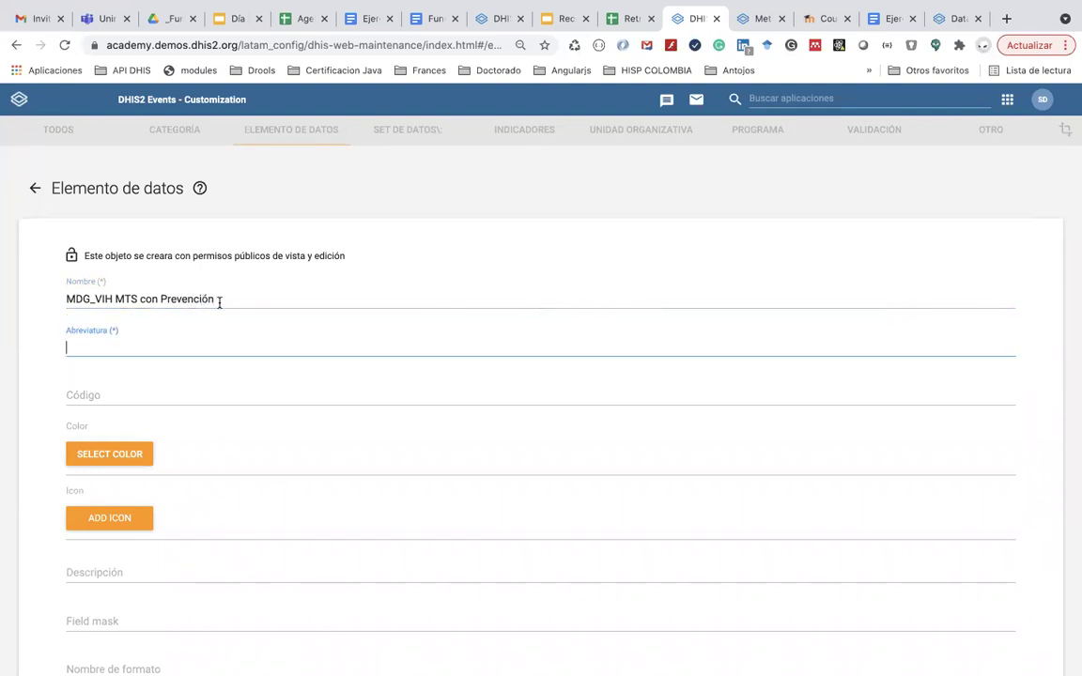
pyautogui.moveTo(214, 299); pyautogui.dragTo(52, 303)
pyautogui.hotkey('ctrl', 'c')
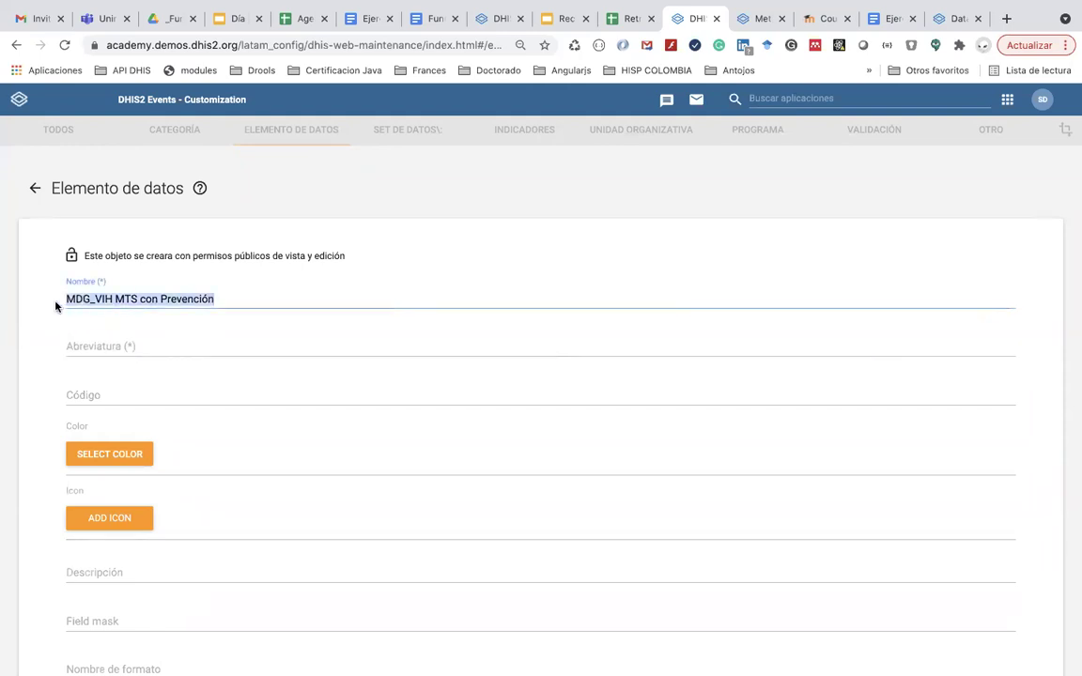
pyautogui.click(106, 342)
pyautogui.hotkey('ctrl', 'v')
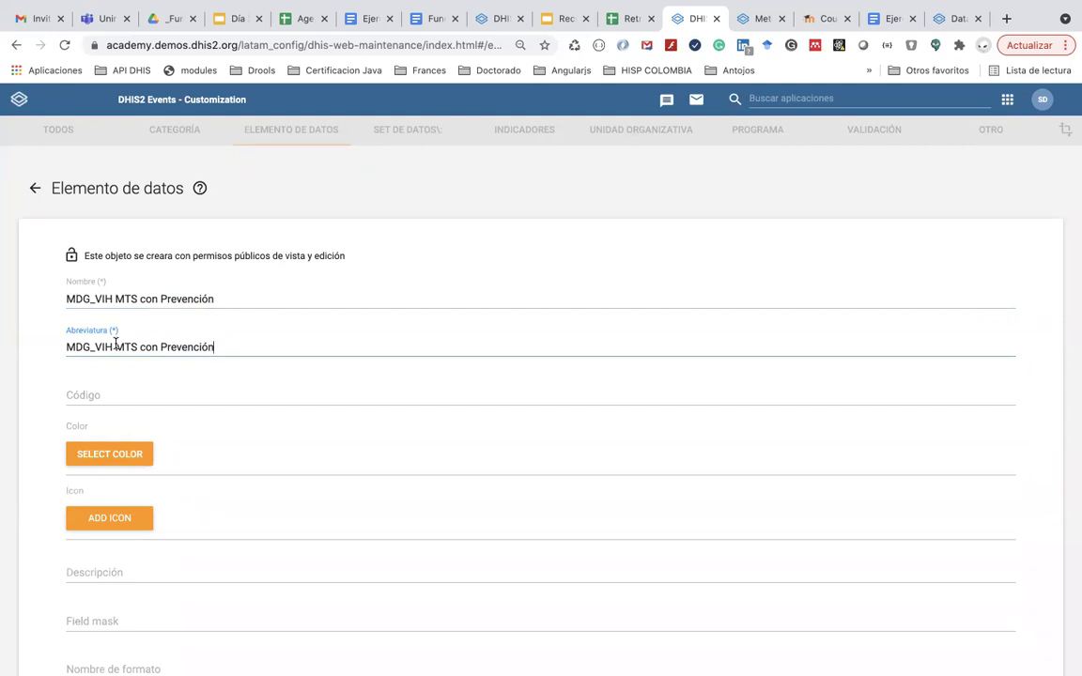
pyautogui.click(115, 346)
# - Copy "Número de trabajadoras sexuales a las que se llega con prevención de VIH" from the exercise document into Nombre de formato
pyautogui.scroll(-1, 138, 354)
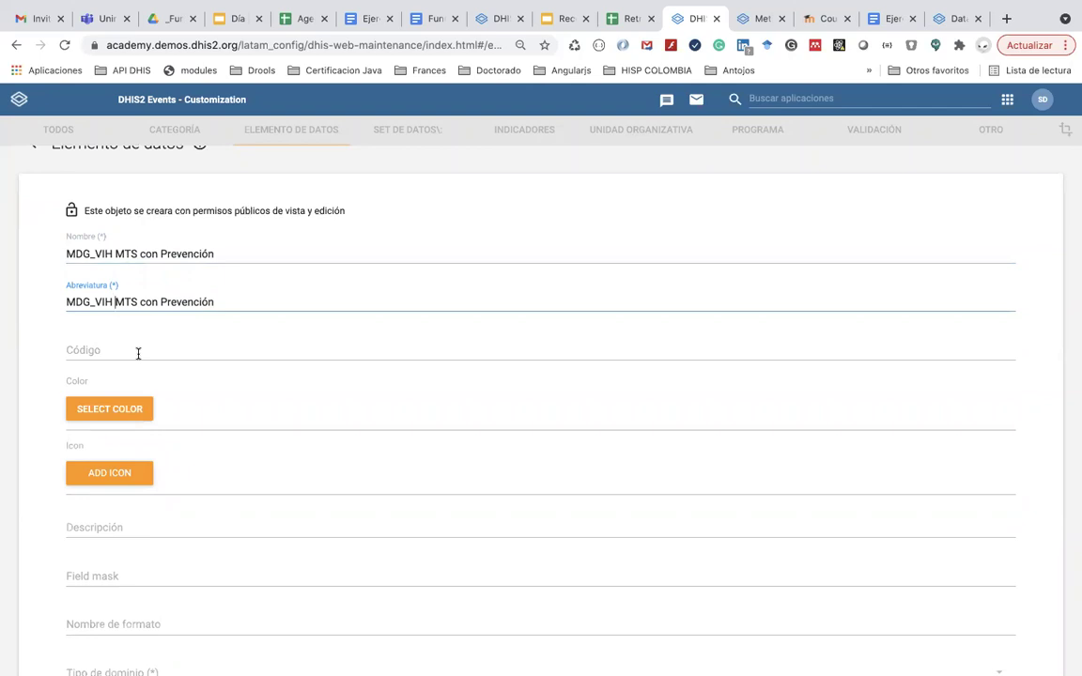
pyautogui.scroll(-3, 138, 354)
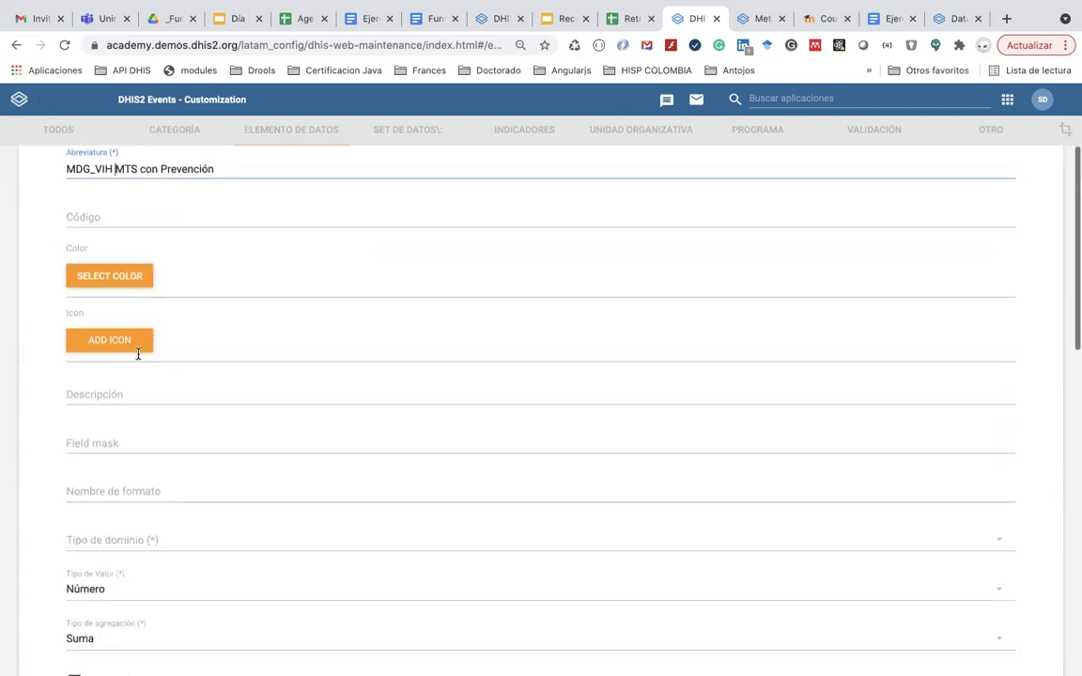
pyautogui.scroll(-1, 138, 357)
pyautogui.click(114, 462)
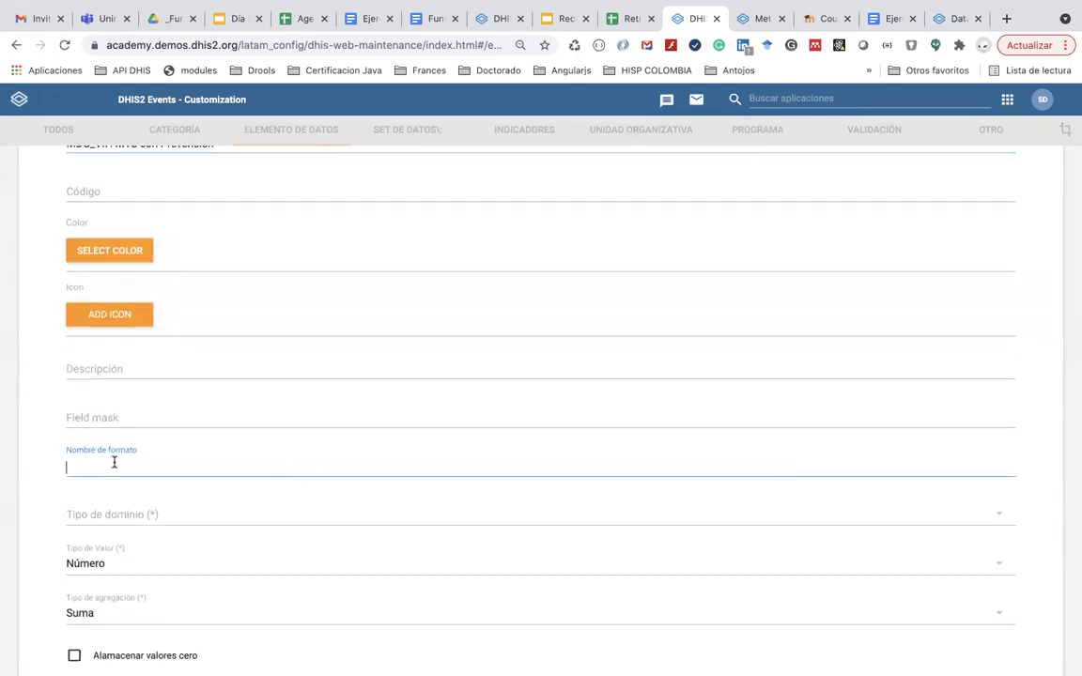
pyautogui.click(883, 18)
pyautogui.moveTo(716, 481); pyautogui.dragTo(531, 466)
pyautogui.press('super+c')
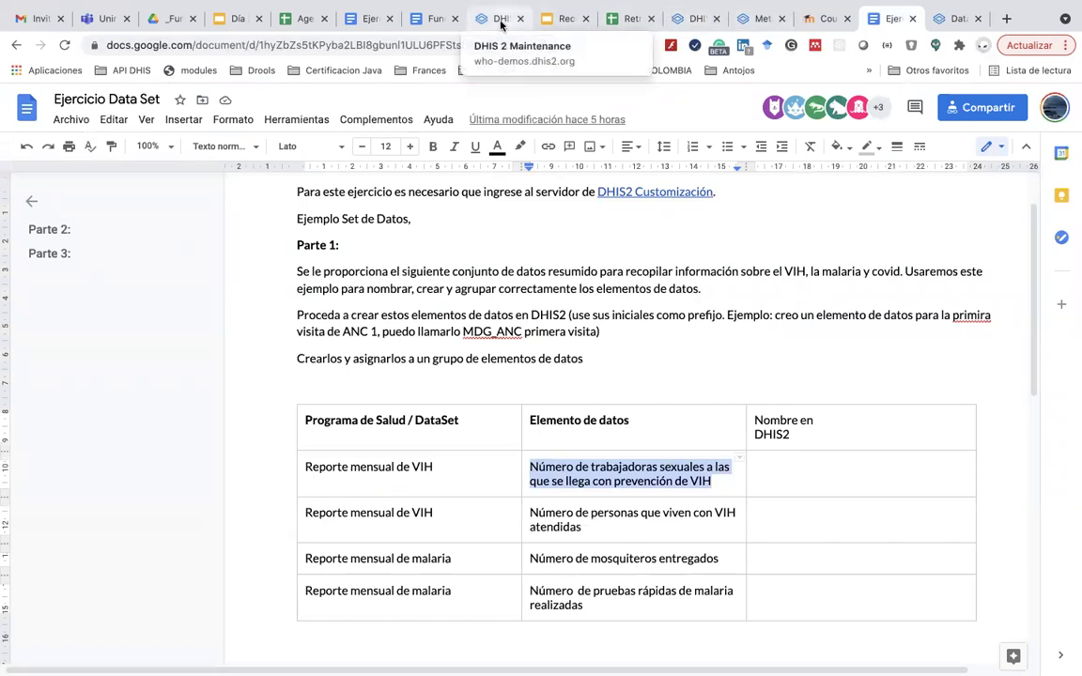
pyautogui.click(680, 22)
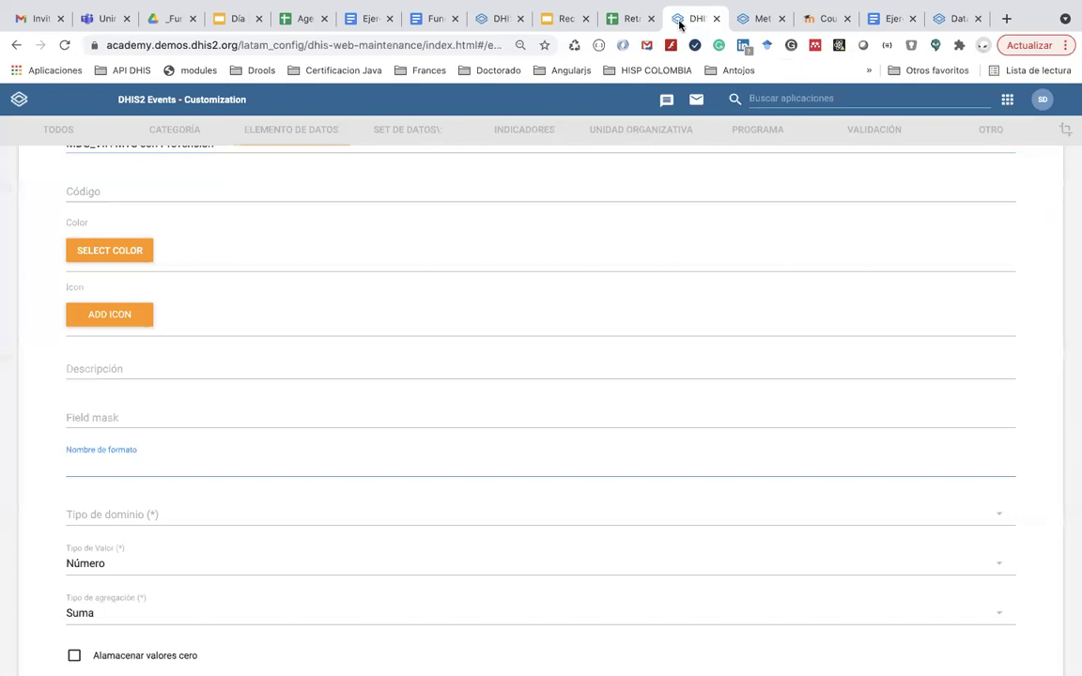
pyautogui.press('super+v')
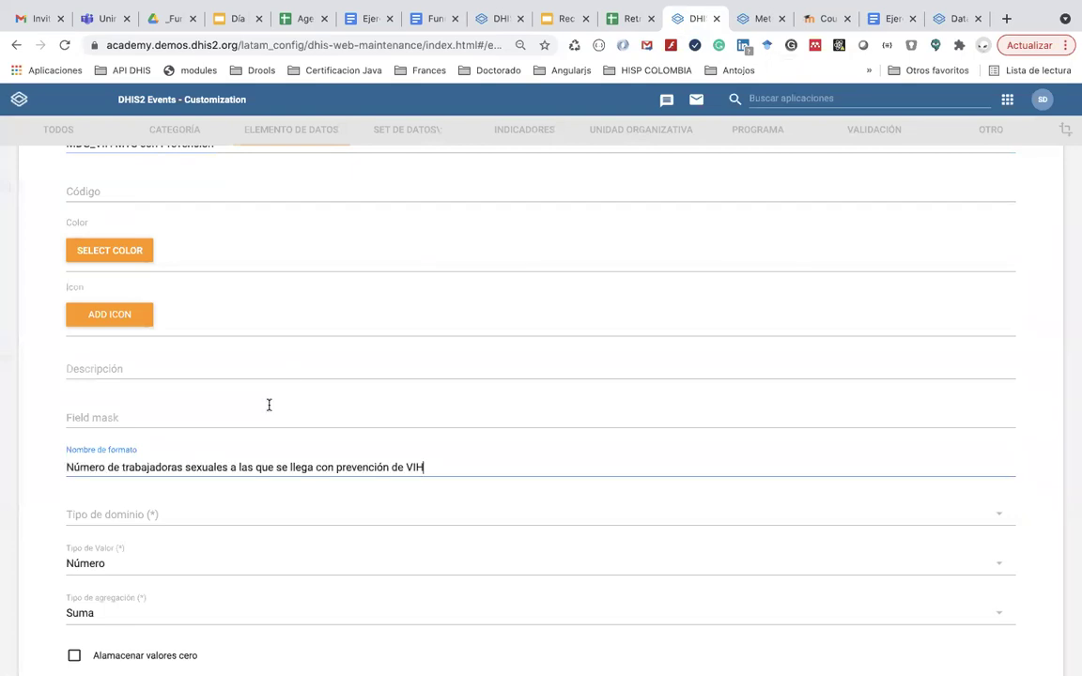
# - Set the domain type to Agregar and the value type to "Entero positivo o cero", and review the remaining data element settings
pyautogui.click(188, 517)
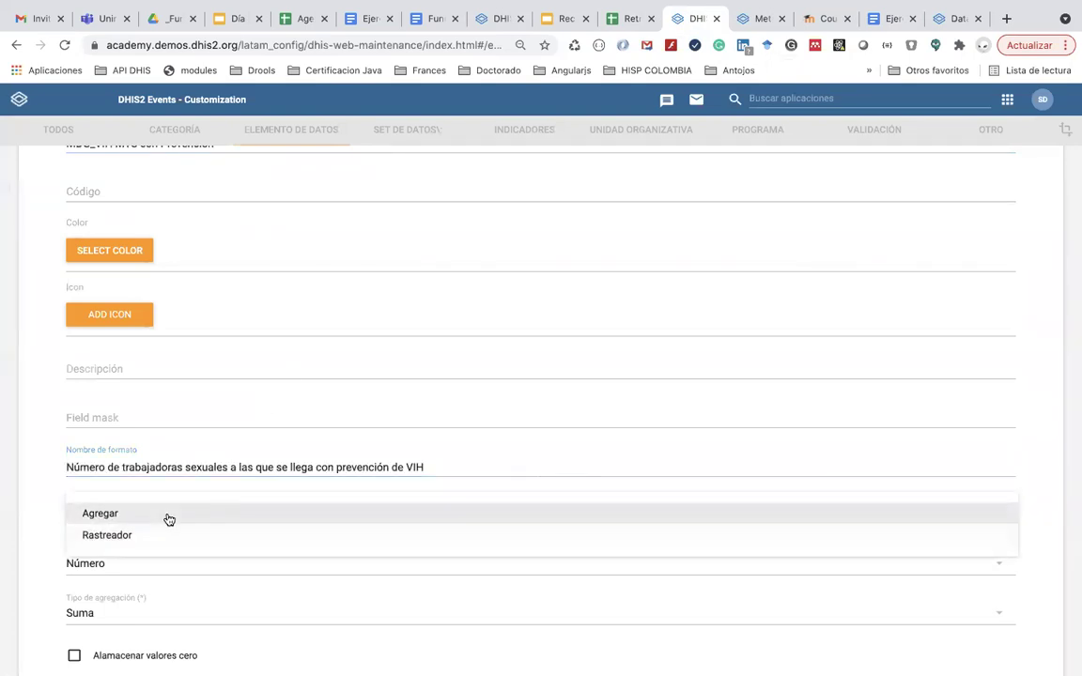
pyautogui.click(169, 519)
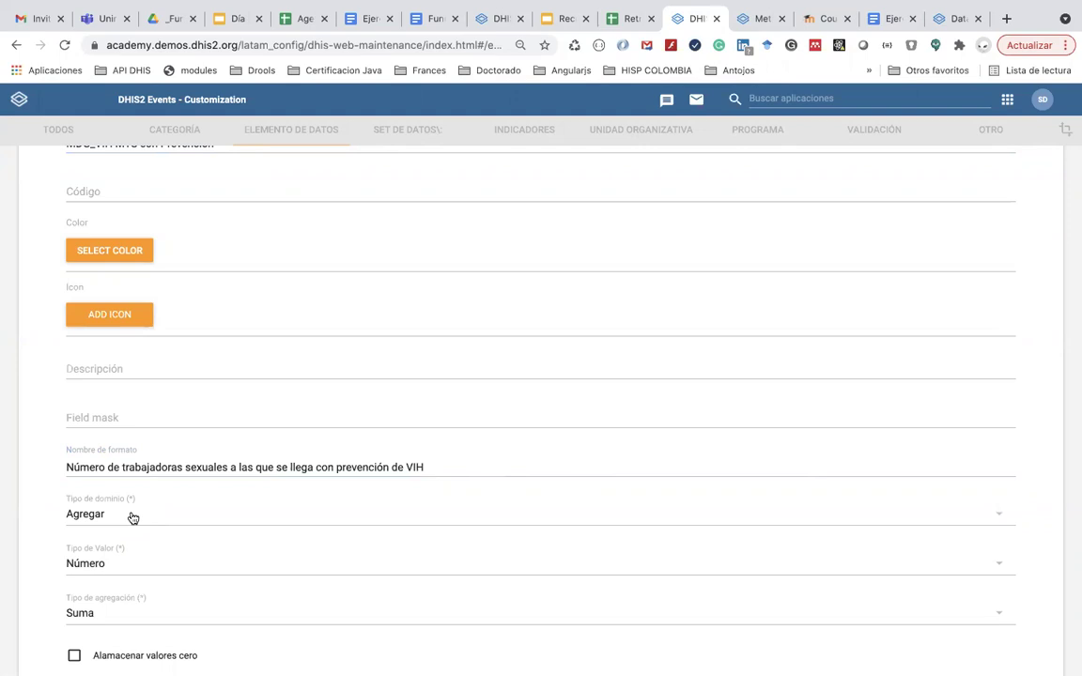
pyautogui.click(108, 565)
pyautogui.click(173, 414)
pyautogui.scroll(-3, 162, 545)
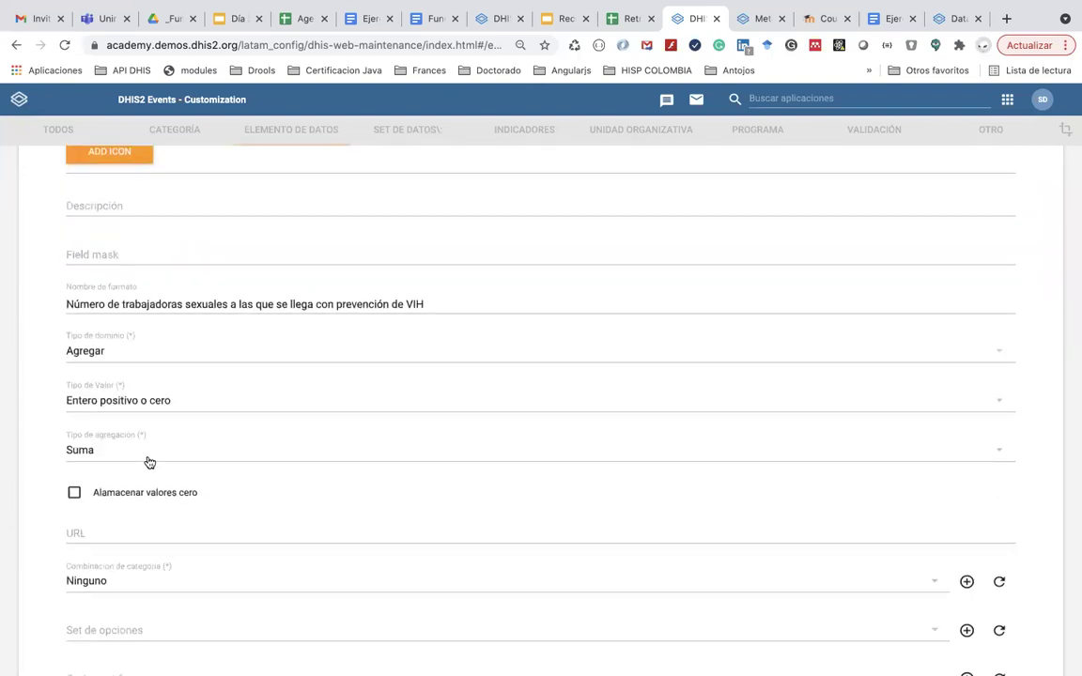
pyautogui.scroll(-1, 148, 462)
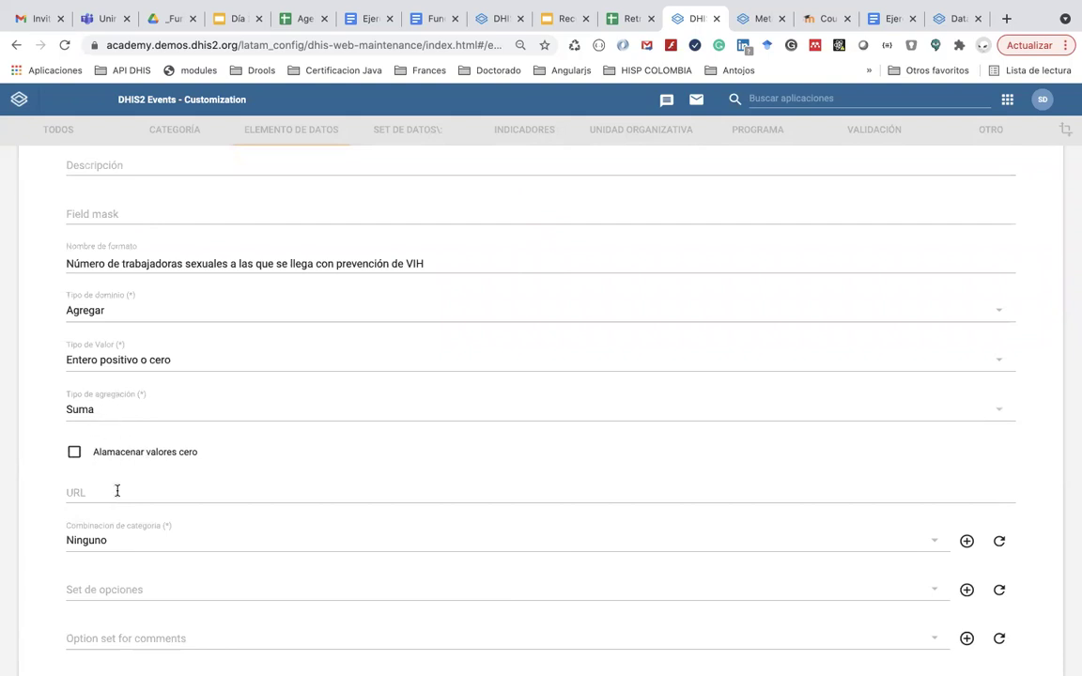
pyautogui.scroll(-4, 128, 547)
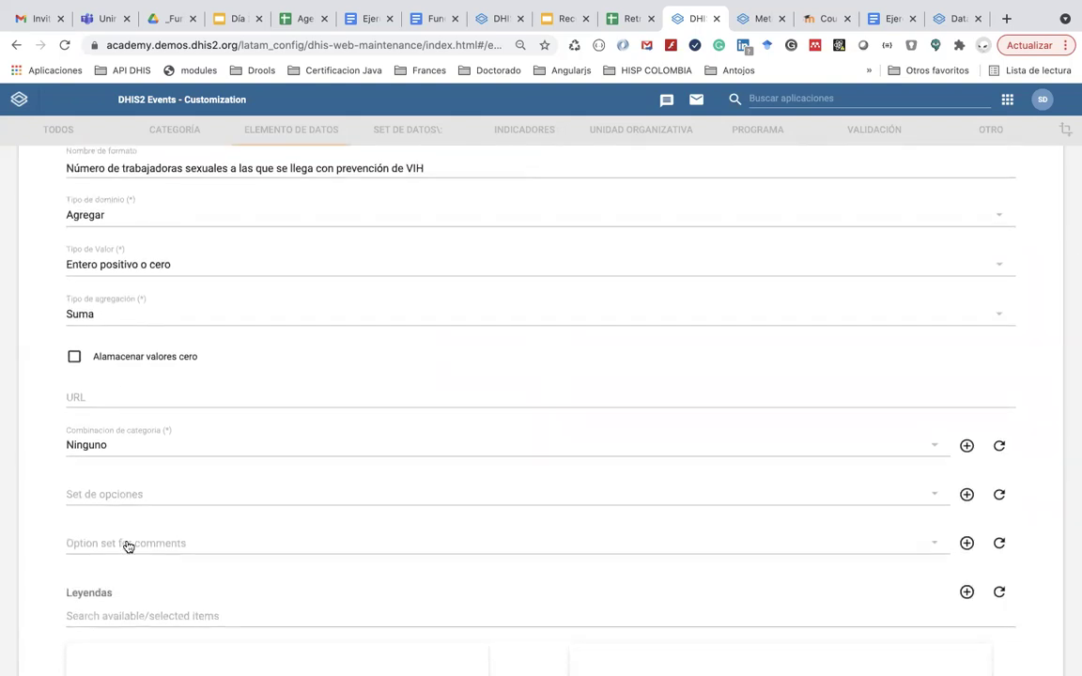
pyautogui.scroll(-10, 127, 526)
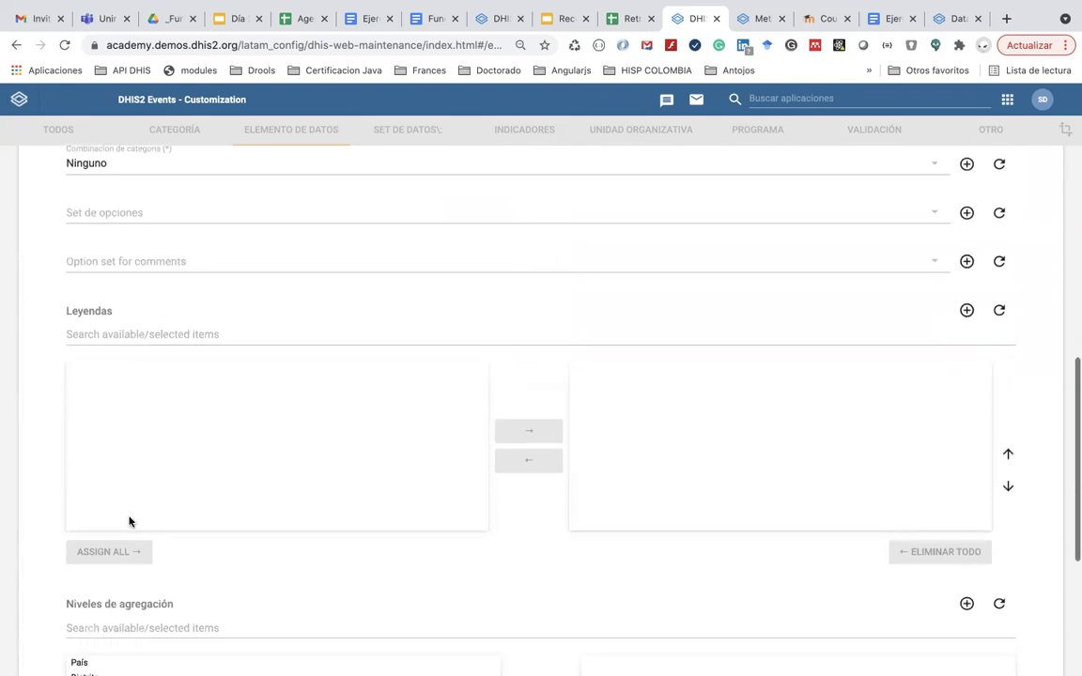
pyautogui.scroll(-3, 128, 507)
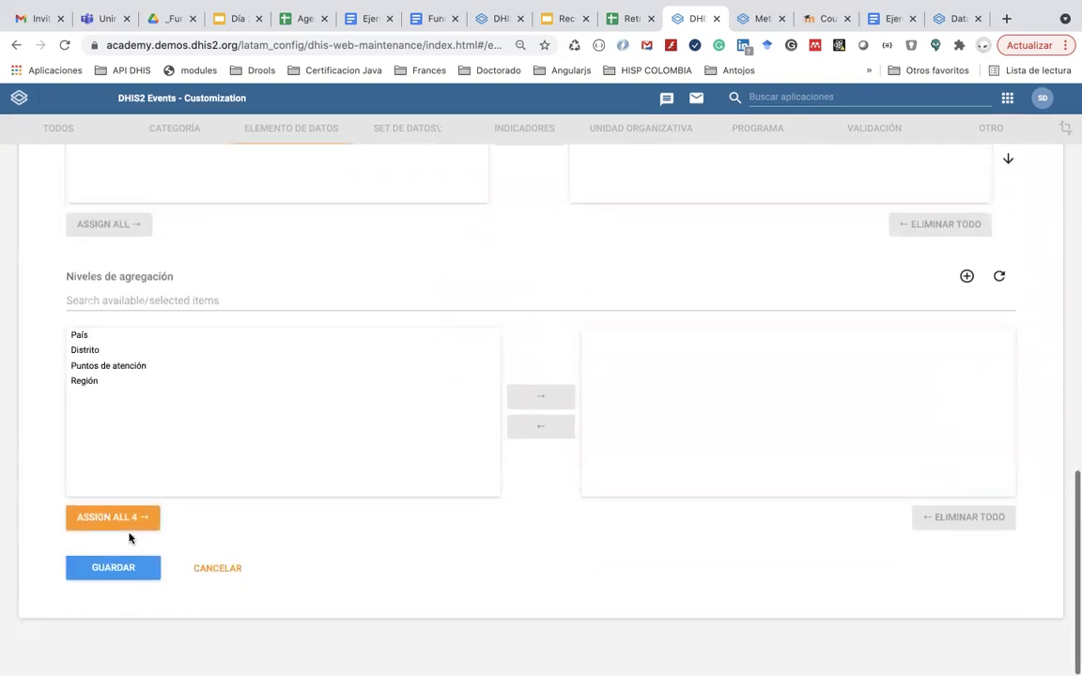
# - Save the new data element and look it up in the data element list by searching for "MDG", clearing the search when done
pyautogui.click(120, 575)
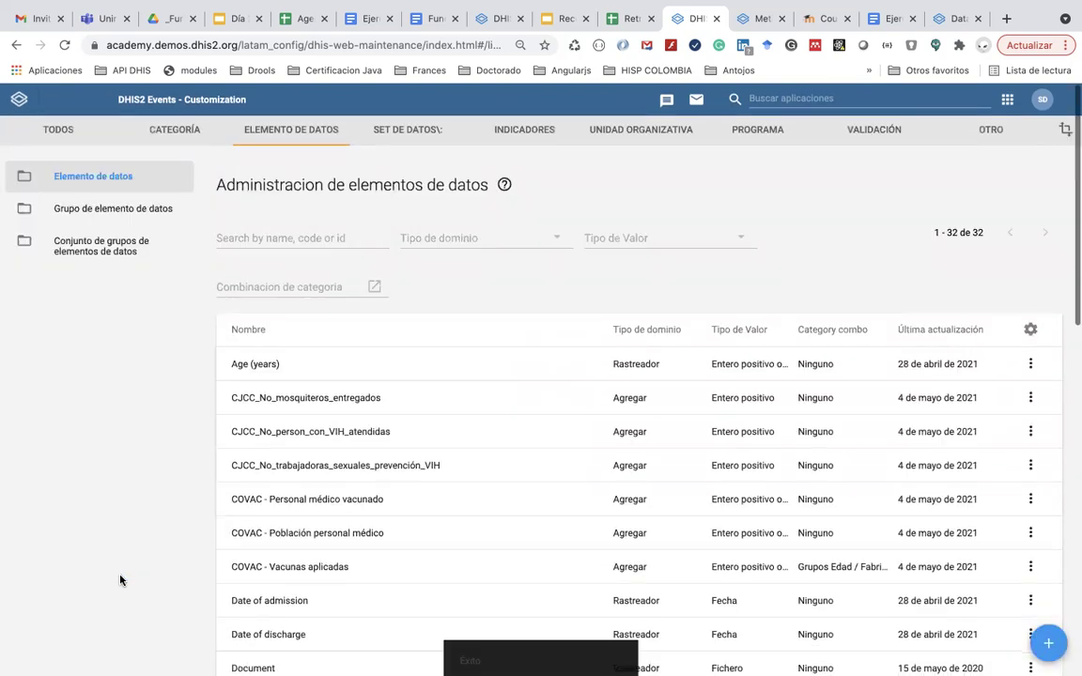
pyautogui.click(249, 226)
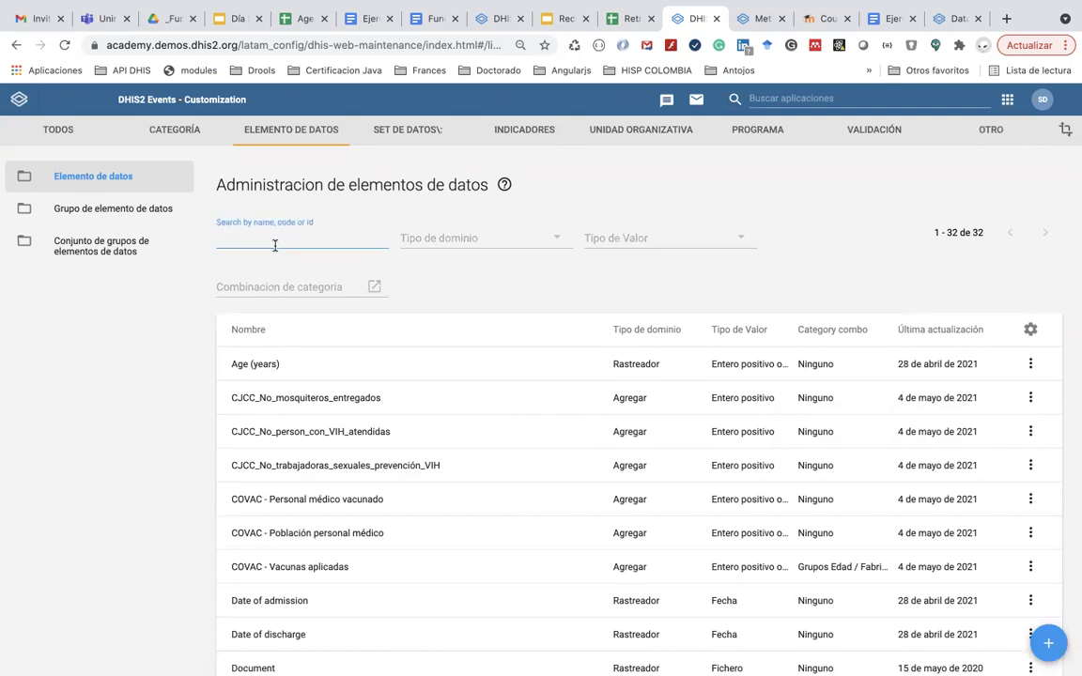
pyautogui.write('MDG')
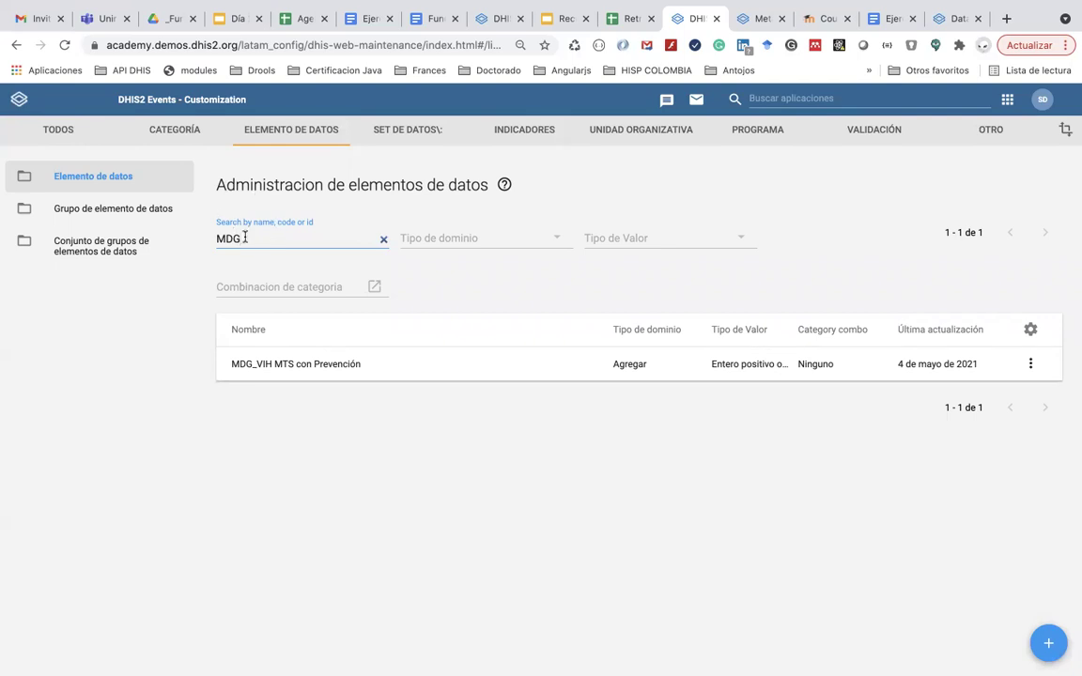
pyautogui.press('BackSpace')
pyautogui.press('BackSpace')
pyautogui.press('BackSpace')
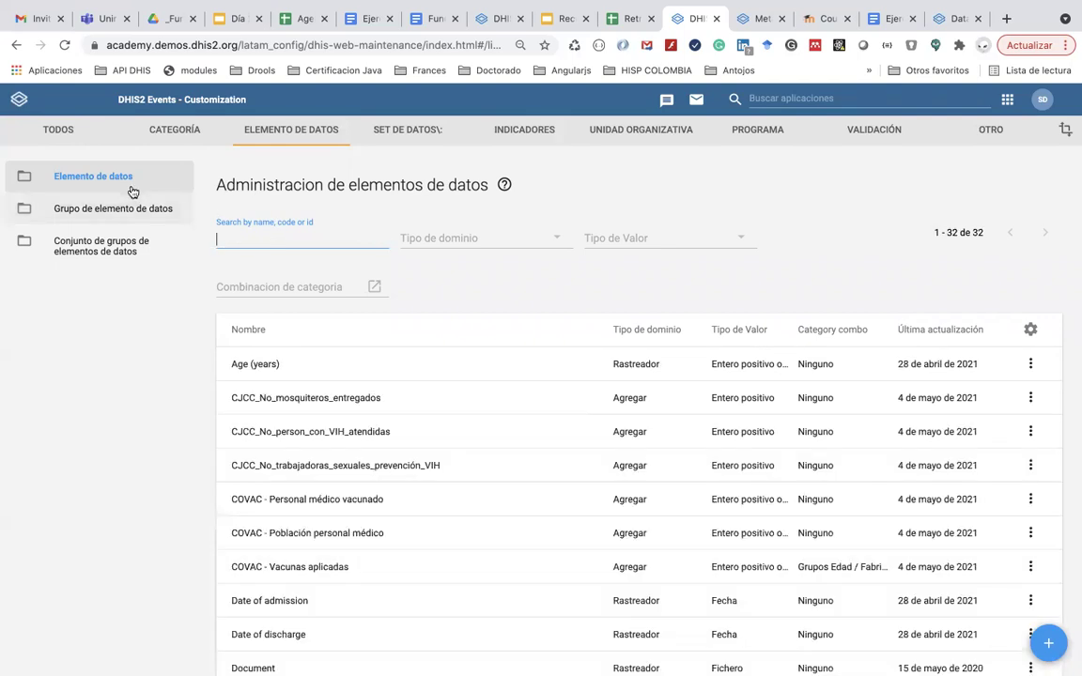
# - Browse the data element list and show the details of "MCMR|Treatment within 24h"
pyautogui.scroll(-5, 358, 614)
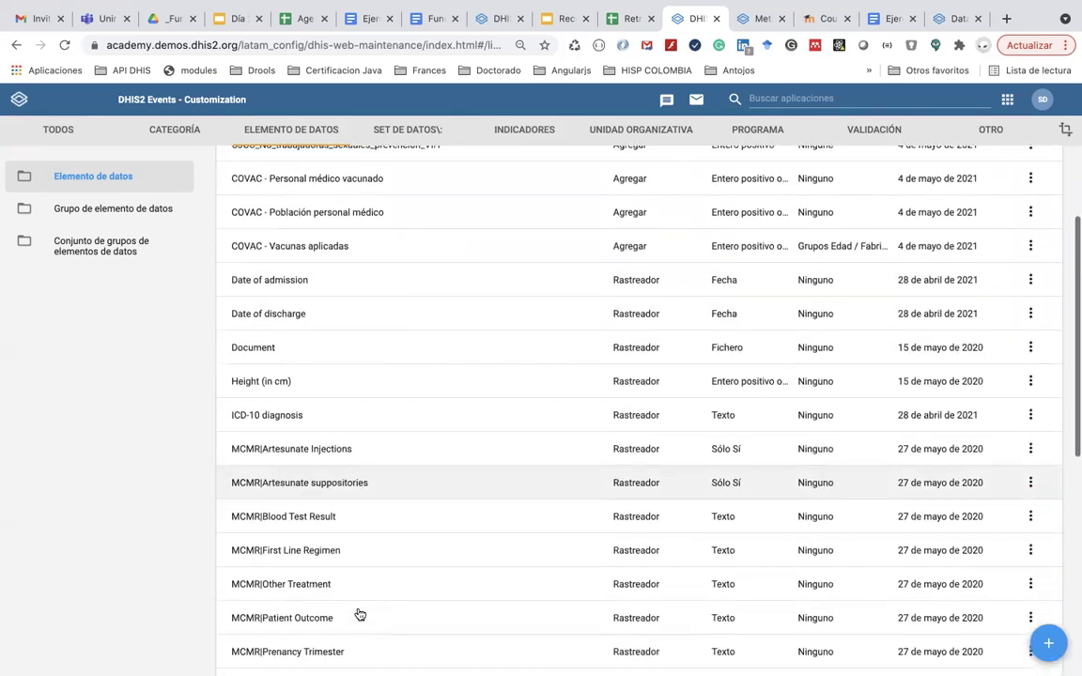
pyautogui.scroll(-2, 358, 615)
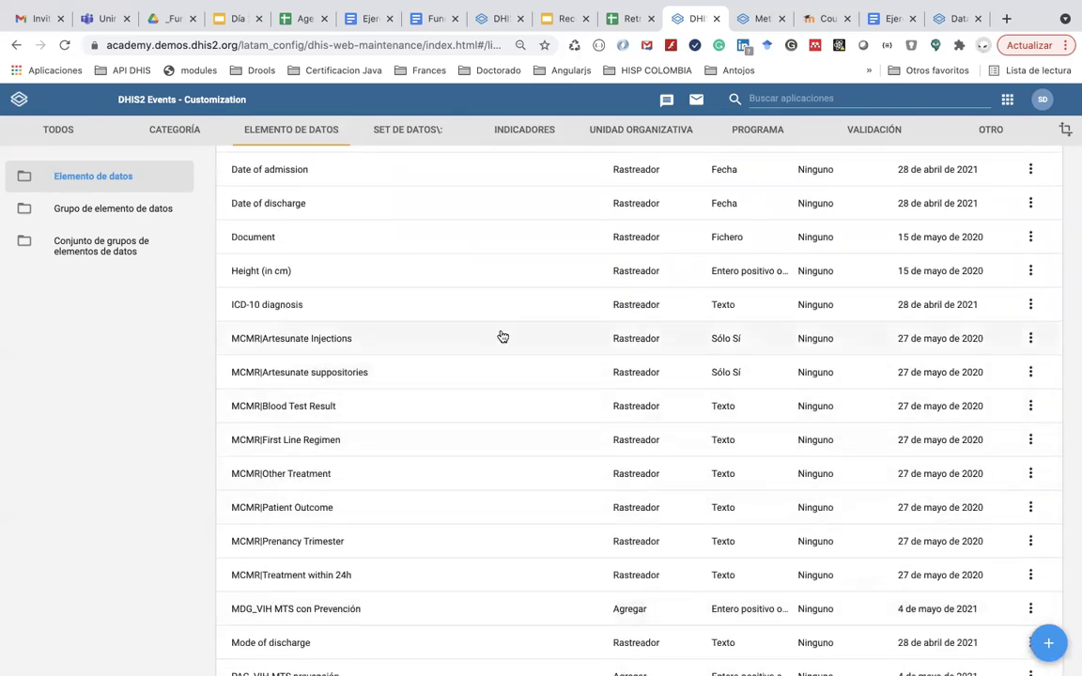
pyautogui.scroll(3, 579, 316)
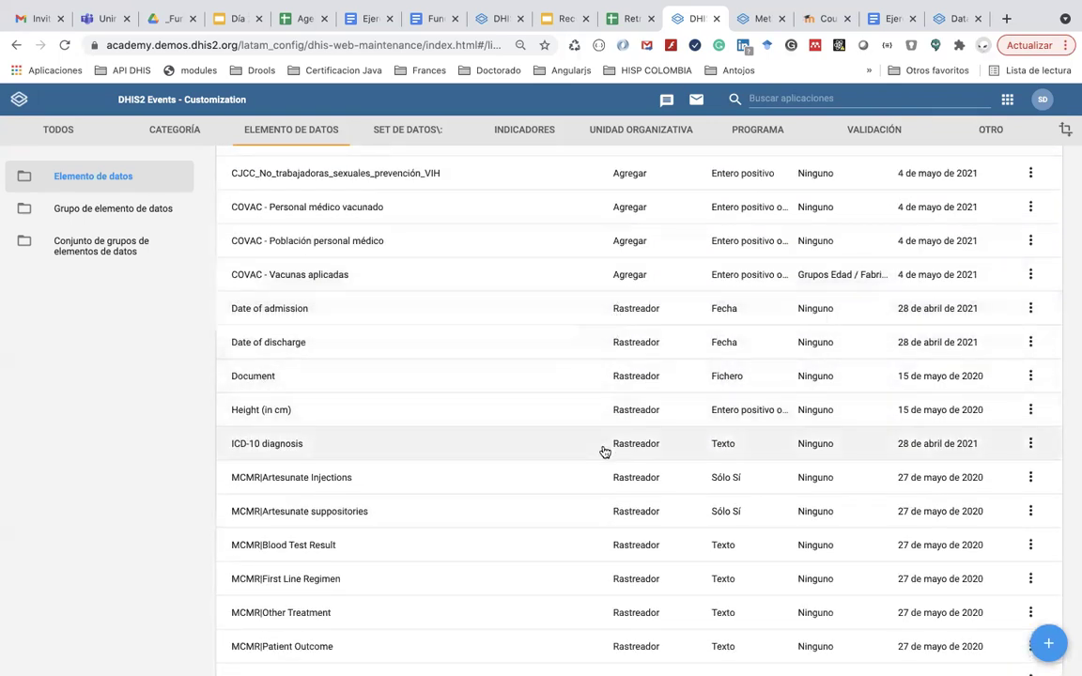
pyautogui.scroll(-3, 605, 452)
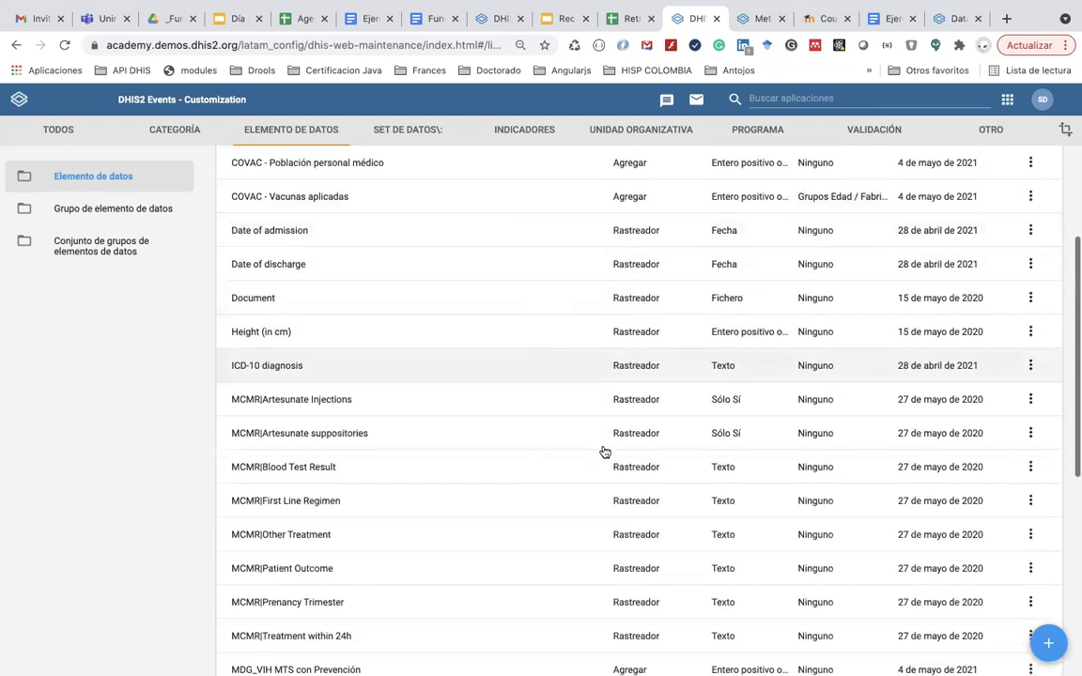
pyautogui.scroll(-3, 605, 451)
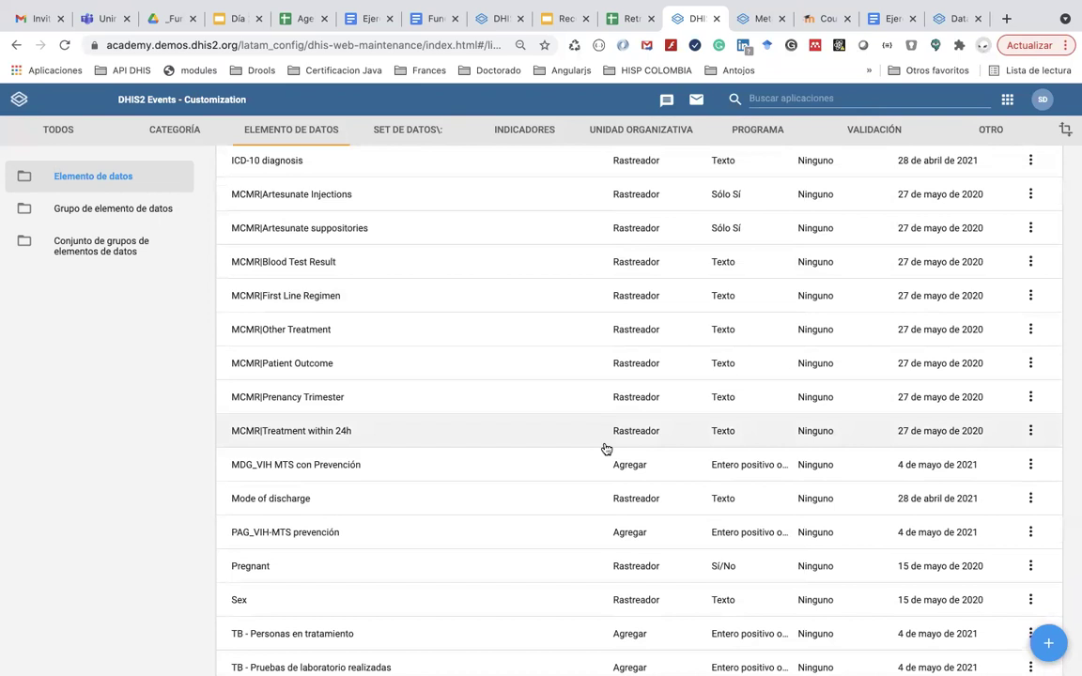
pyautogui.click(1031, 430)
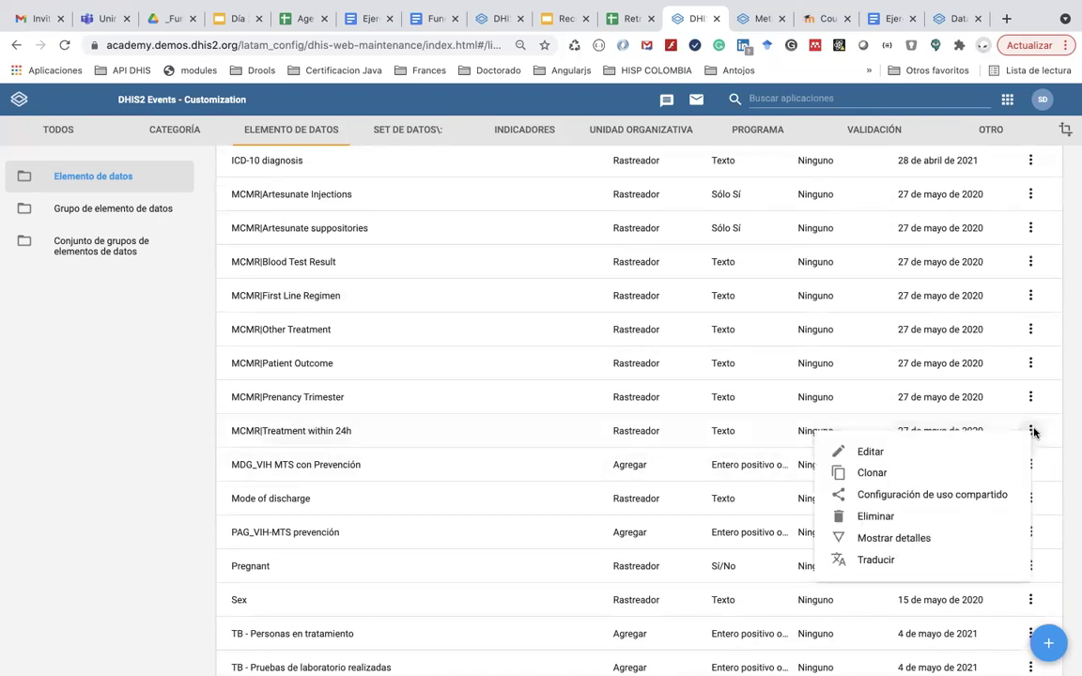
pyautogui.click(910, 549)
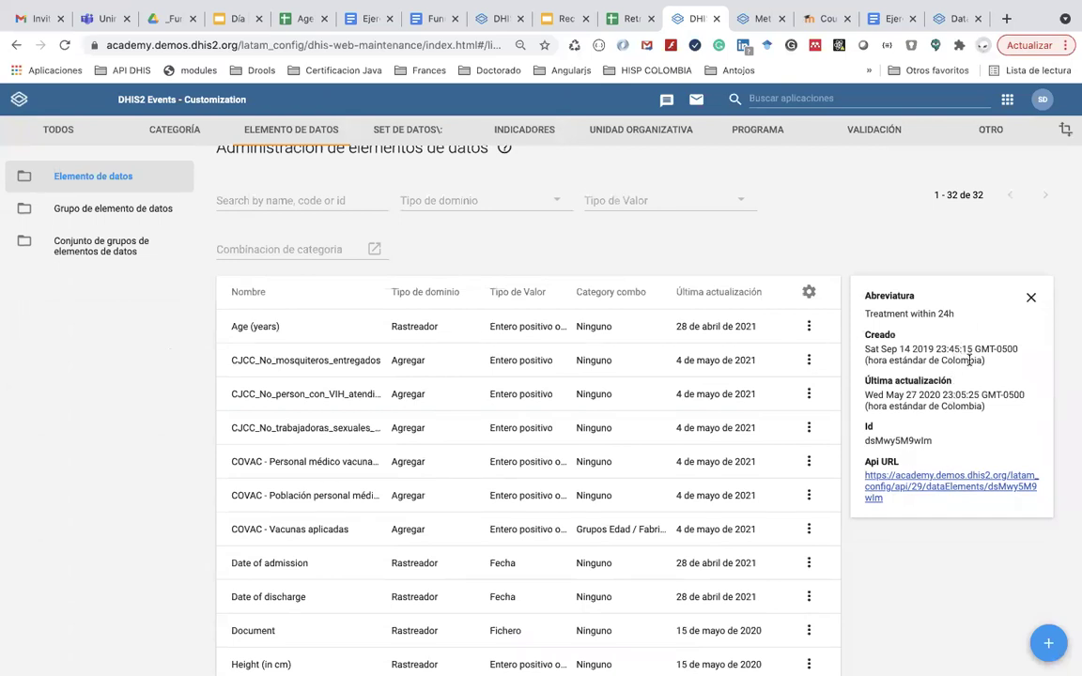
pyautogui.scroll(-1, 939, 436)
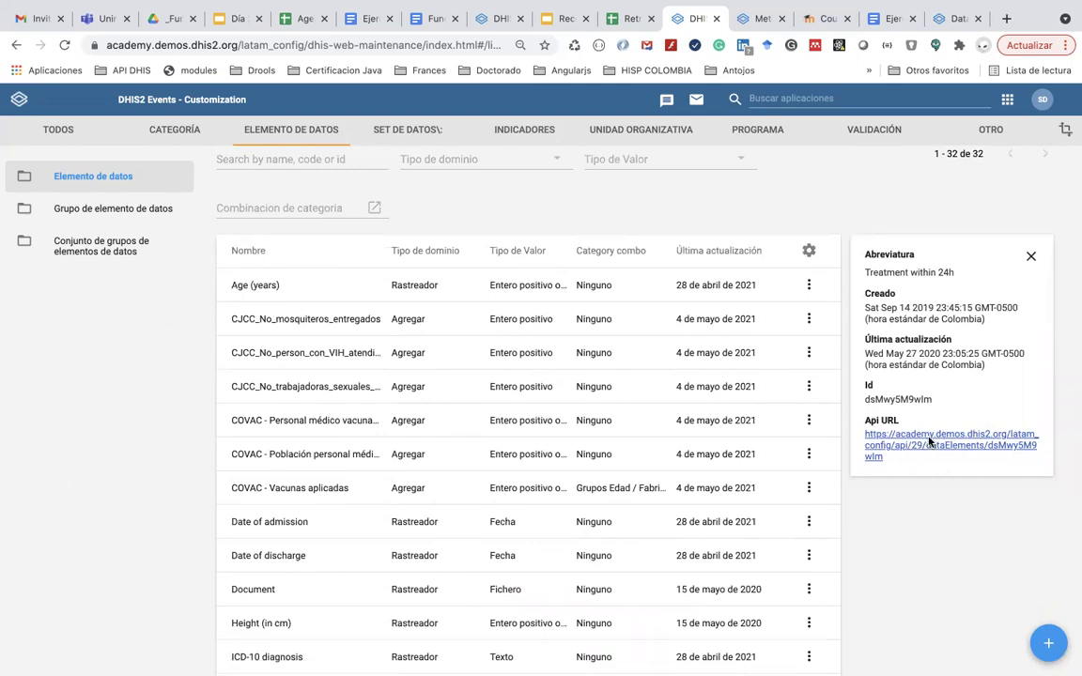
# - Open the API URL of "MCMR|Treatment within 24h", examine its JSON properties such as access and categoryCombo, and close that page
pyautogui.click(930, 443)
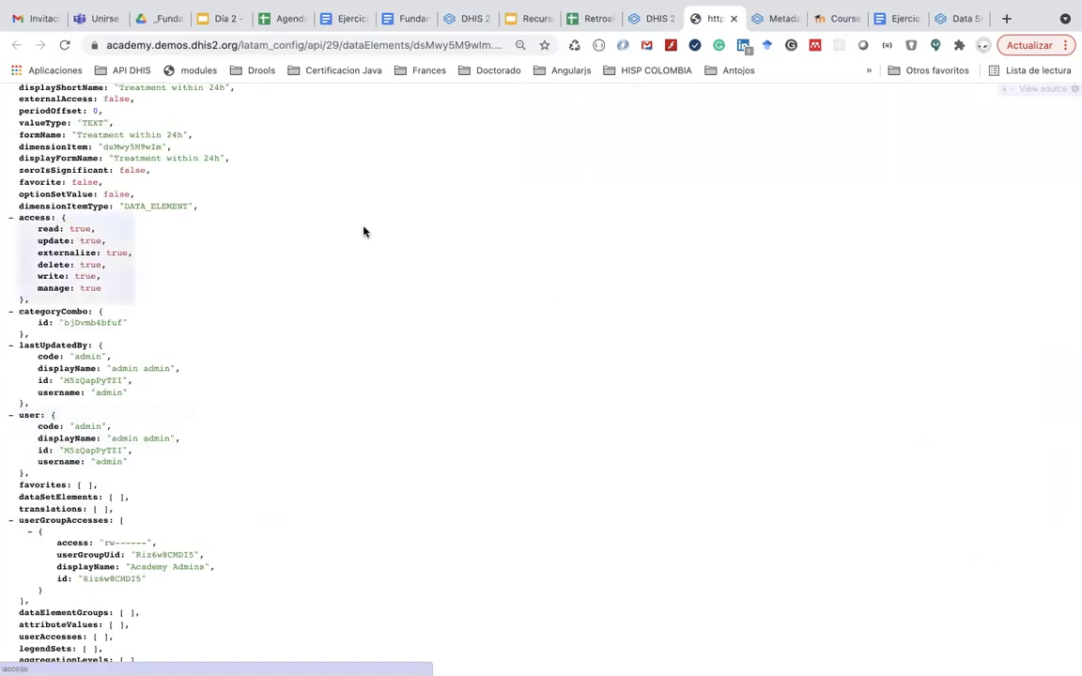
pyautogui.scroll(3, 290, 194)
pyautogui.scroll(1, 290, 193)
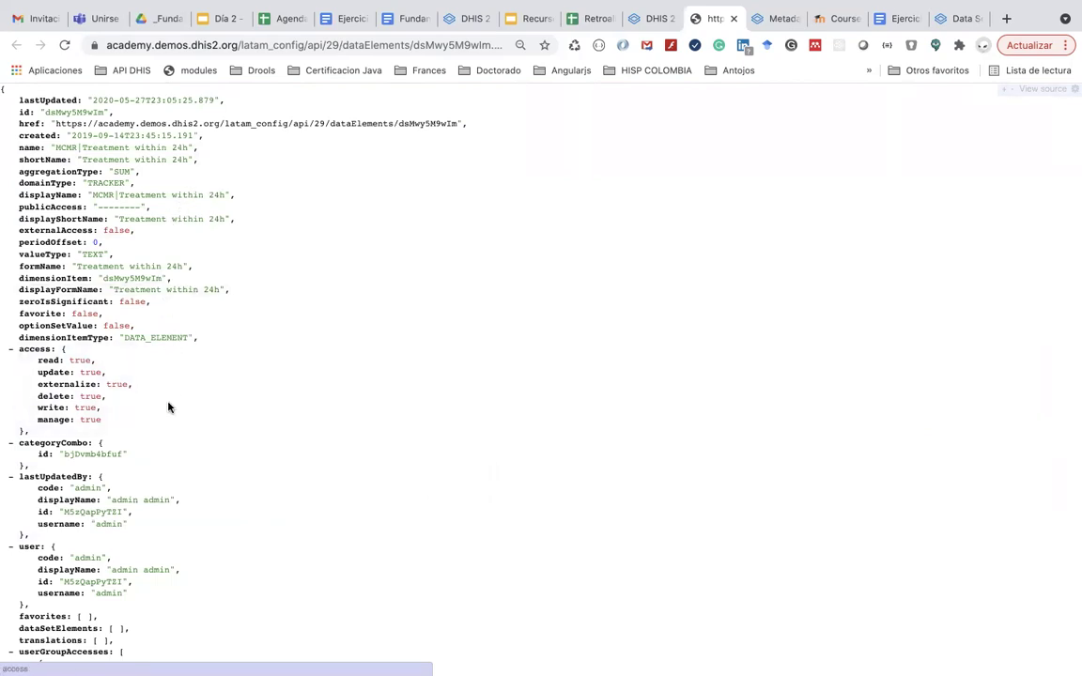
pyautogui.scroll(-3, 168, 409)
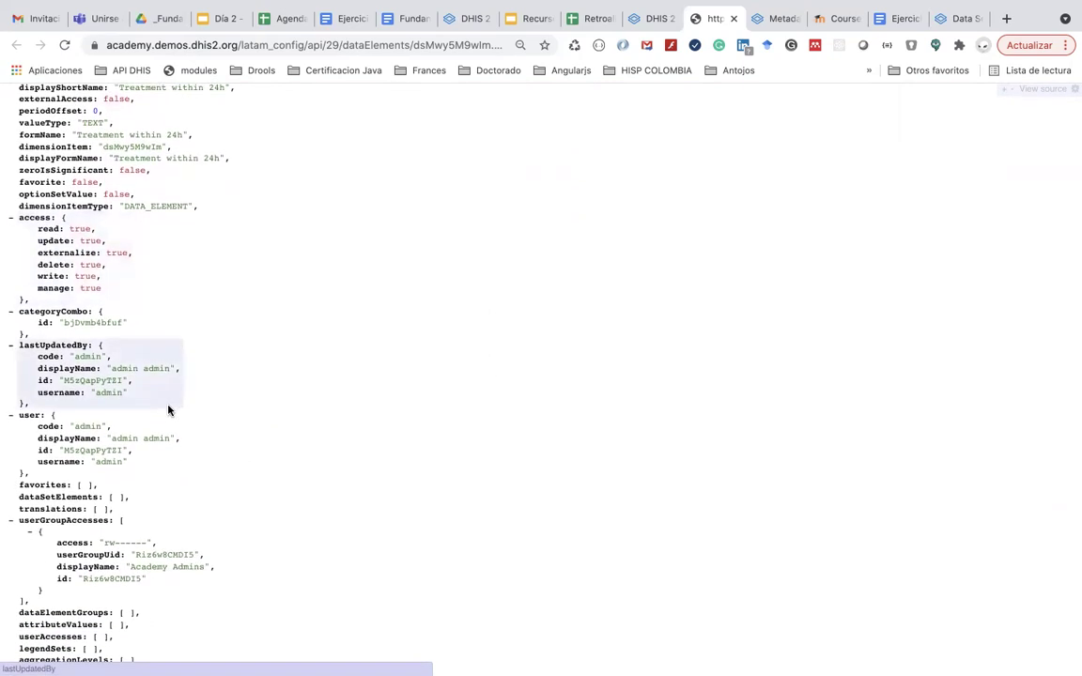
pyautogui.scroll(3, 168, 406)
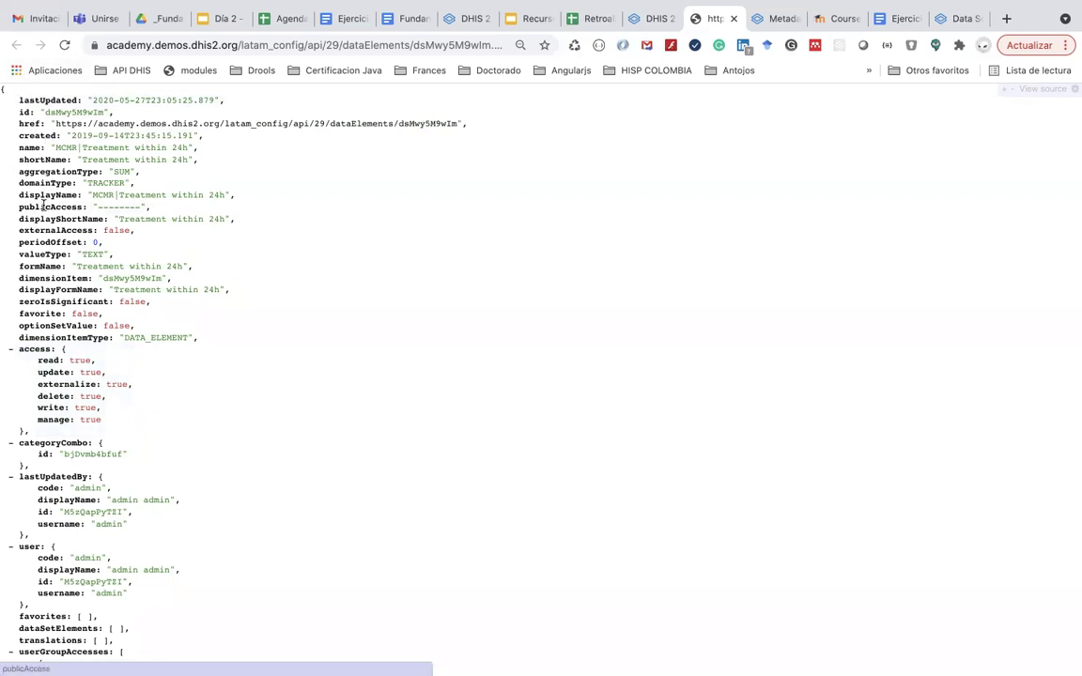
pyautogui.scroll(-3, 72, 314)
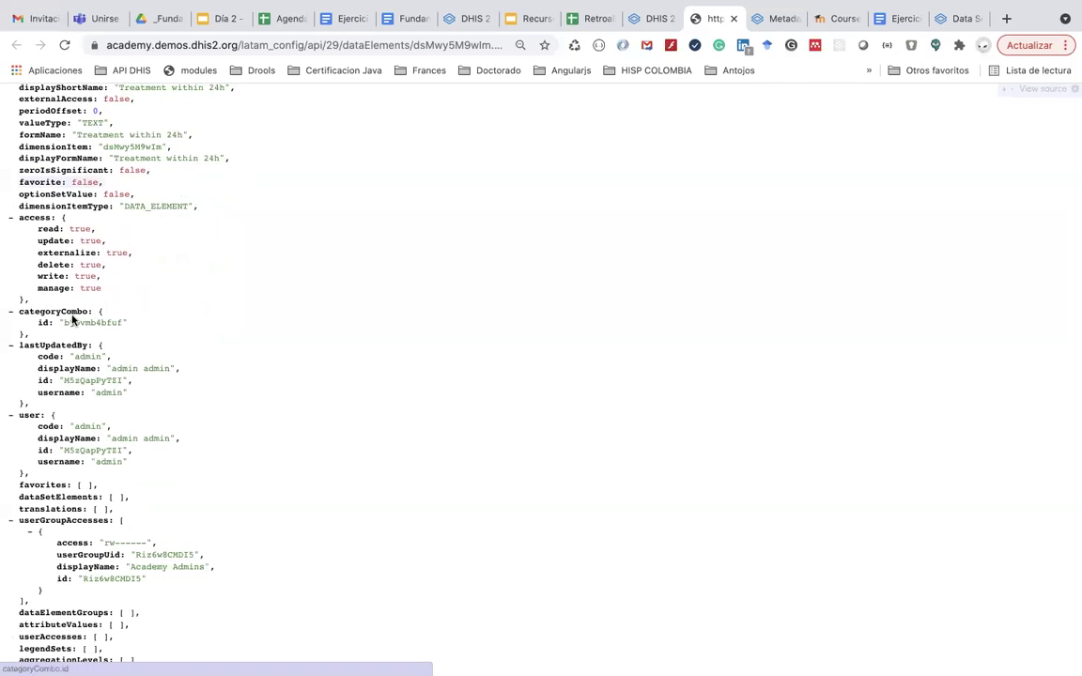
pyautogui.click(733, 18)
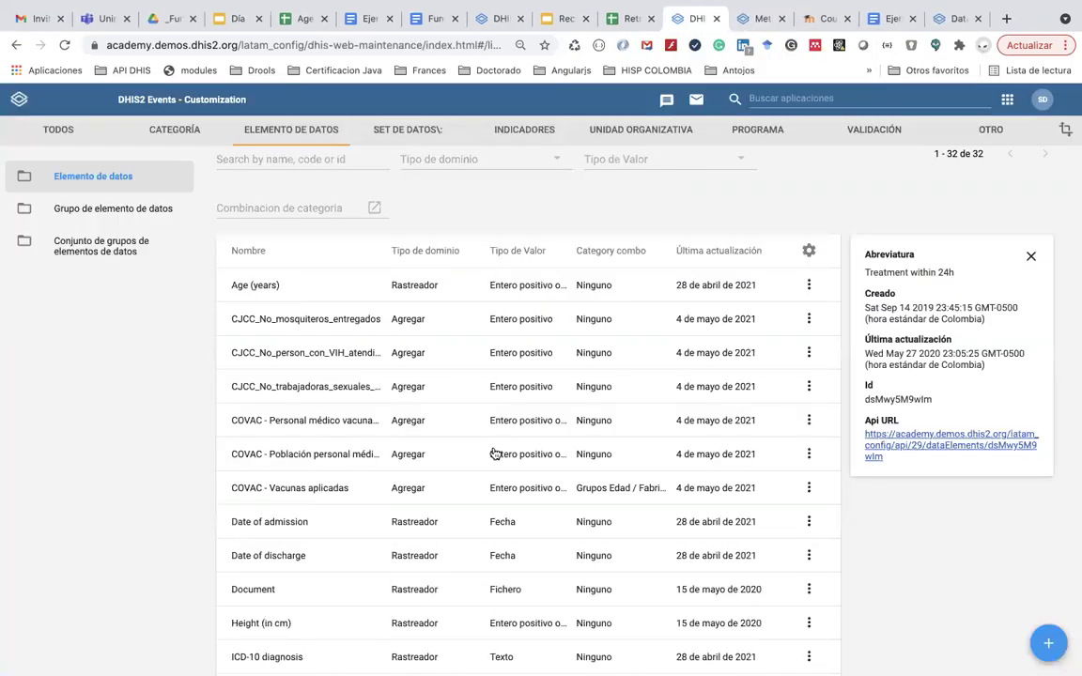
# - Look through the whole data element list, checking the names, domain types and value types
pyautogui.scroll(-3, 415, 553)
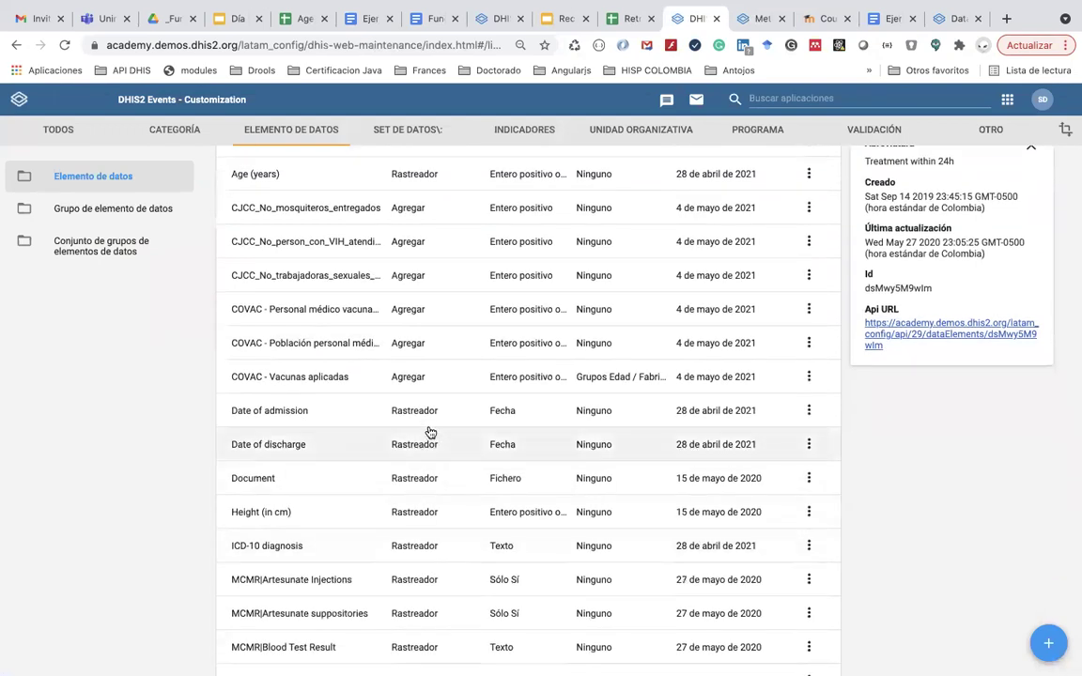
pyautogui.scroll(-3, 429, 432)
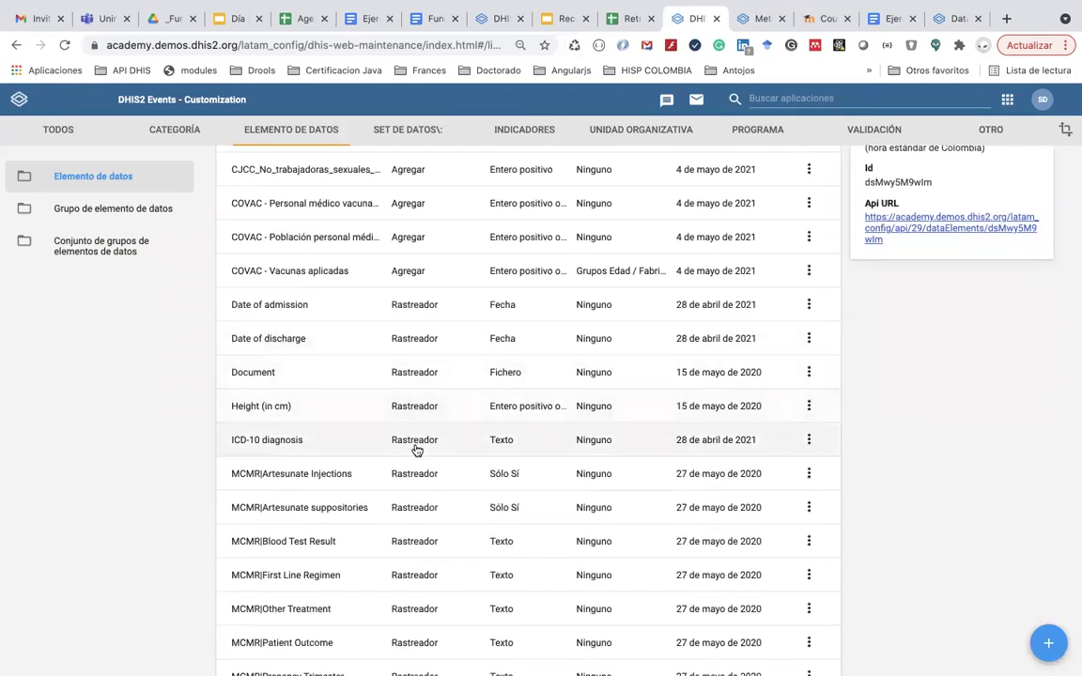
pyautogui.scroll(-5, 415, 449)
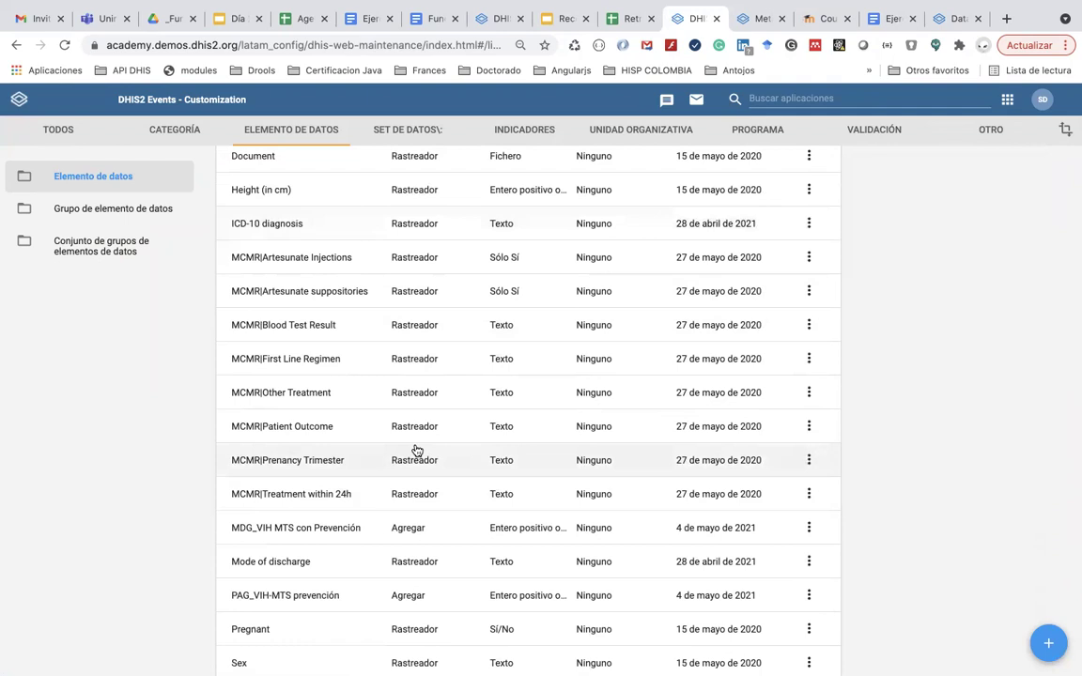
pyautogui.scroll(-3, 417, 451)
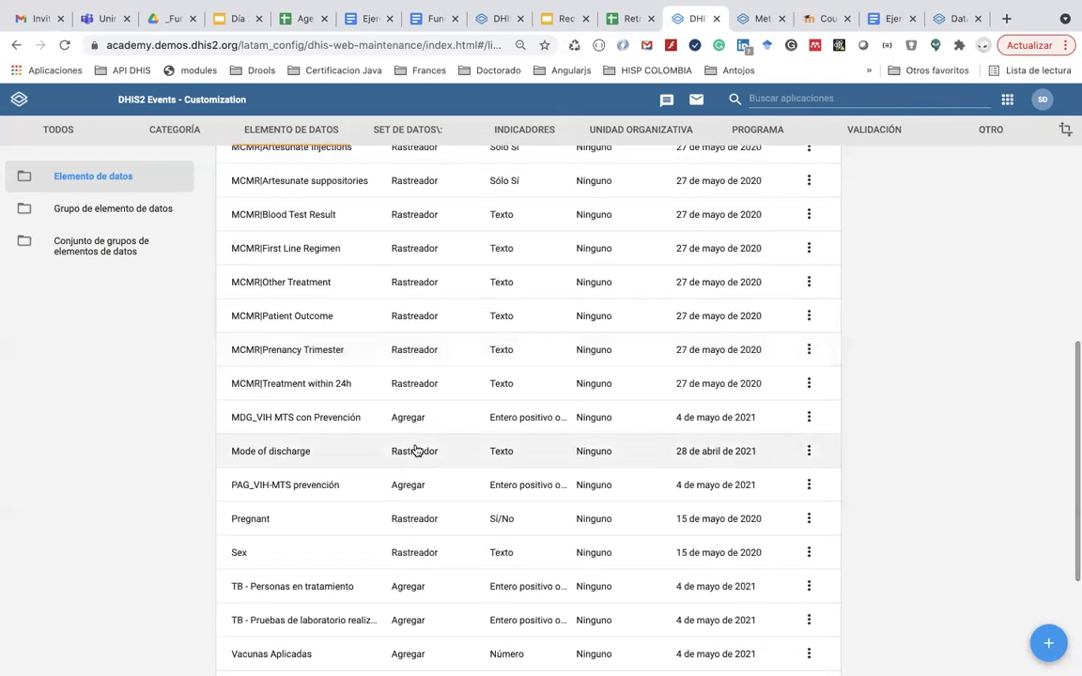
pyautogui.scroll(-3, 417, 451)
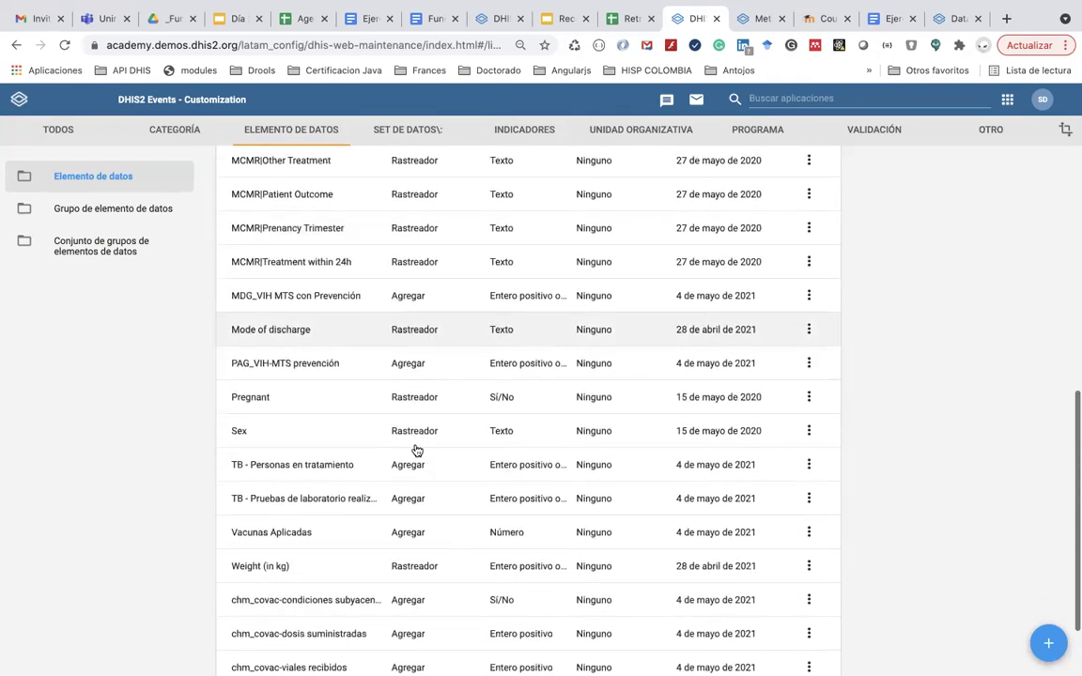
pyautogui.scroll(-3, 417, 451)
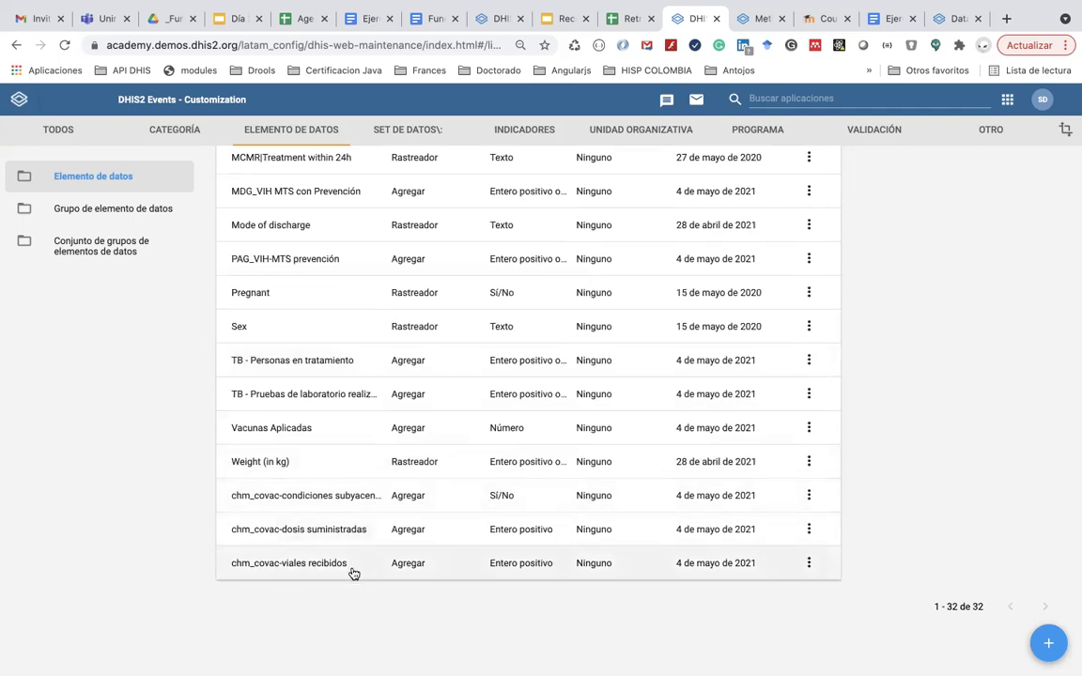
pyautogui.scroll(5, 353, 573)
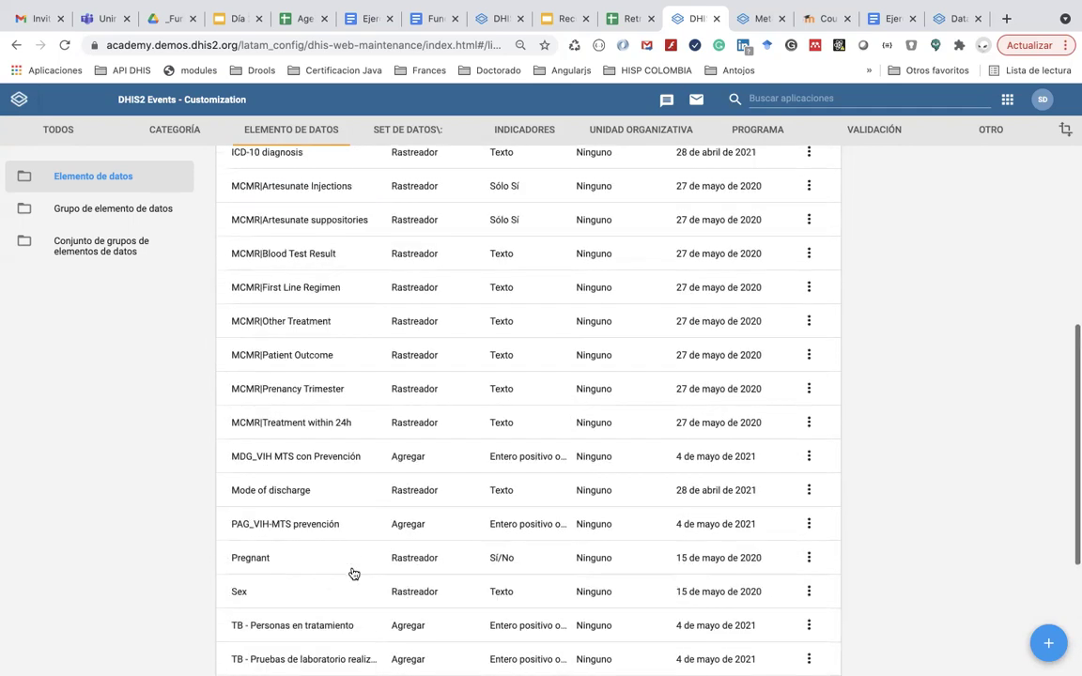
pyautogui.scroll(8, 354, 573)
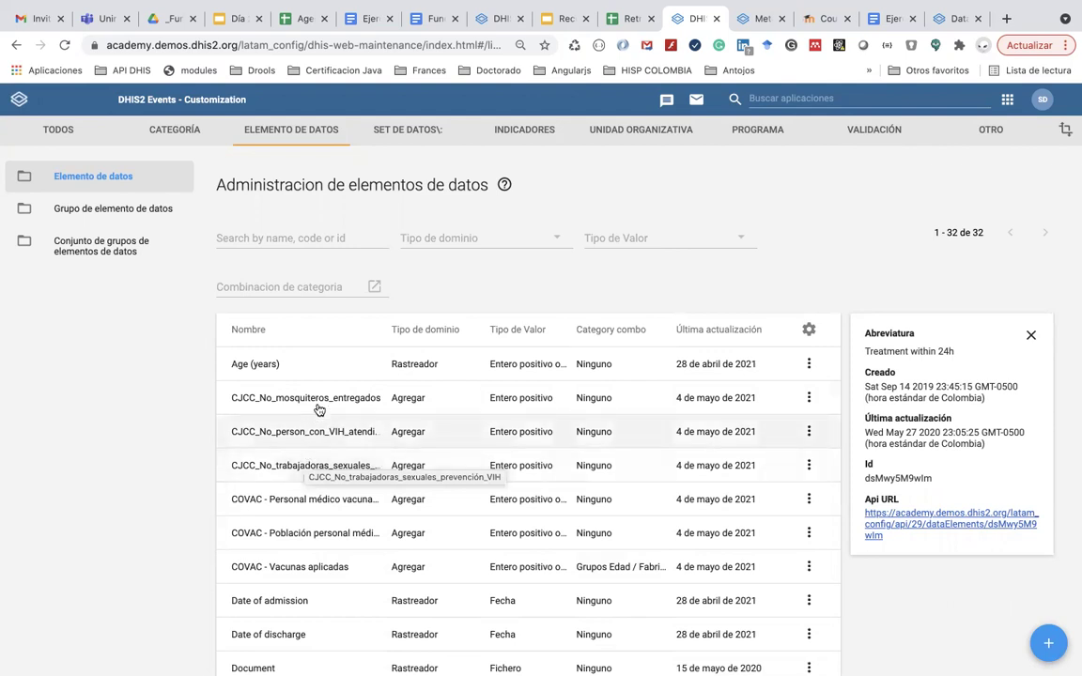
# - Reload the data element page and examine the list for data elements added by the course participants
pyautogui.click(399, 53)
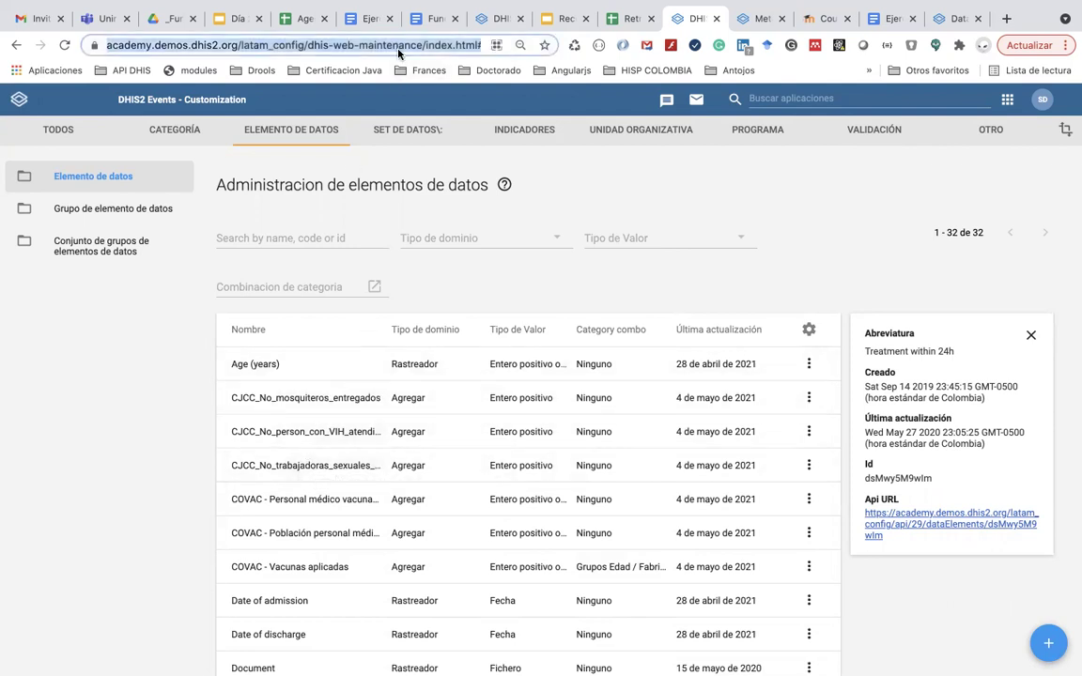
pyautogui.press('Return')
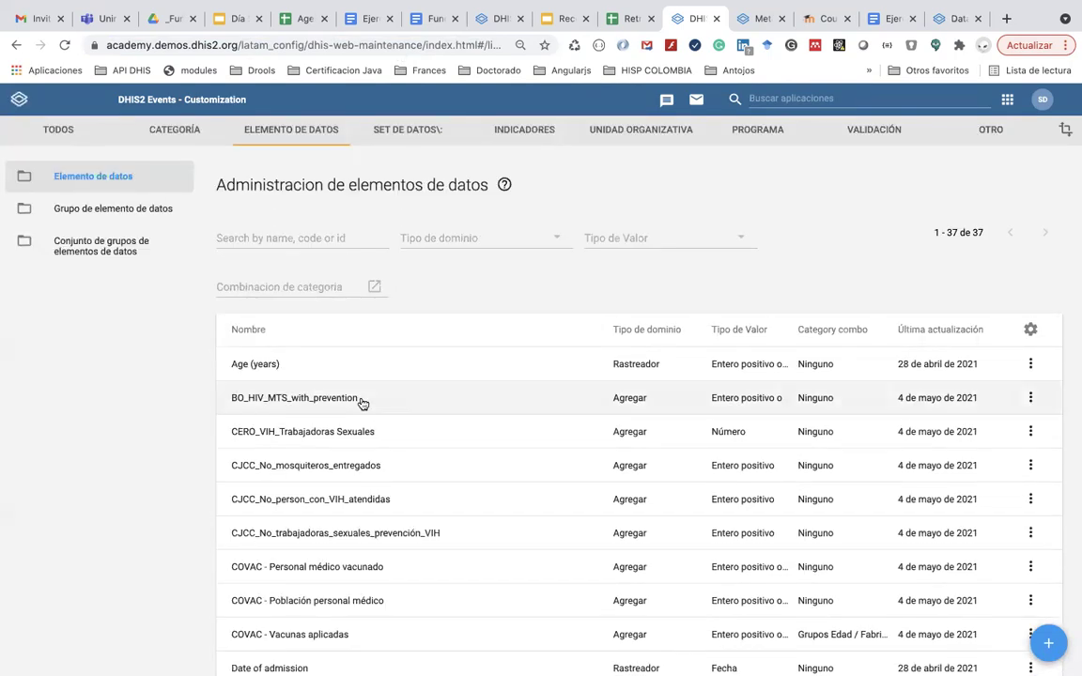
pyautogui.scroll(-2, 360, 403)
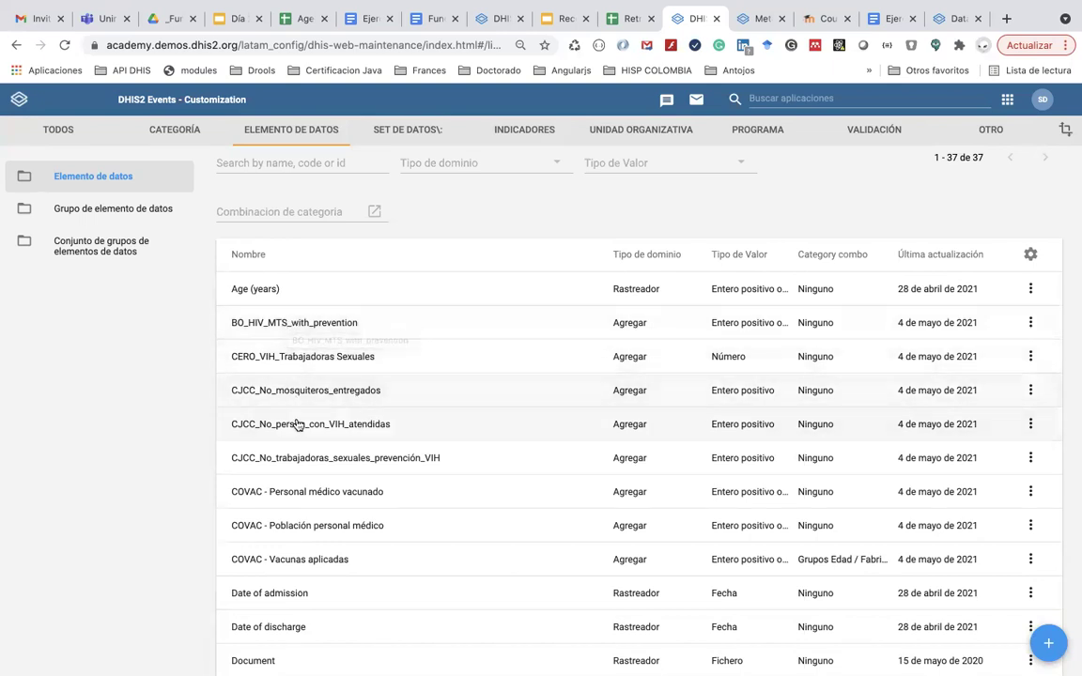
pyautogui.scroll(-5, 297, 426)
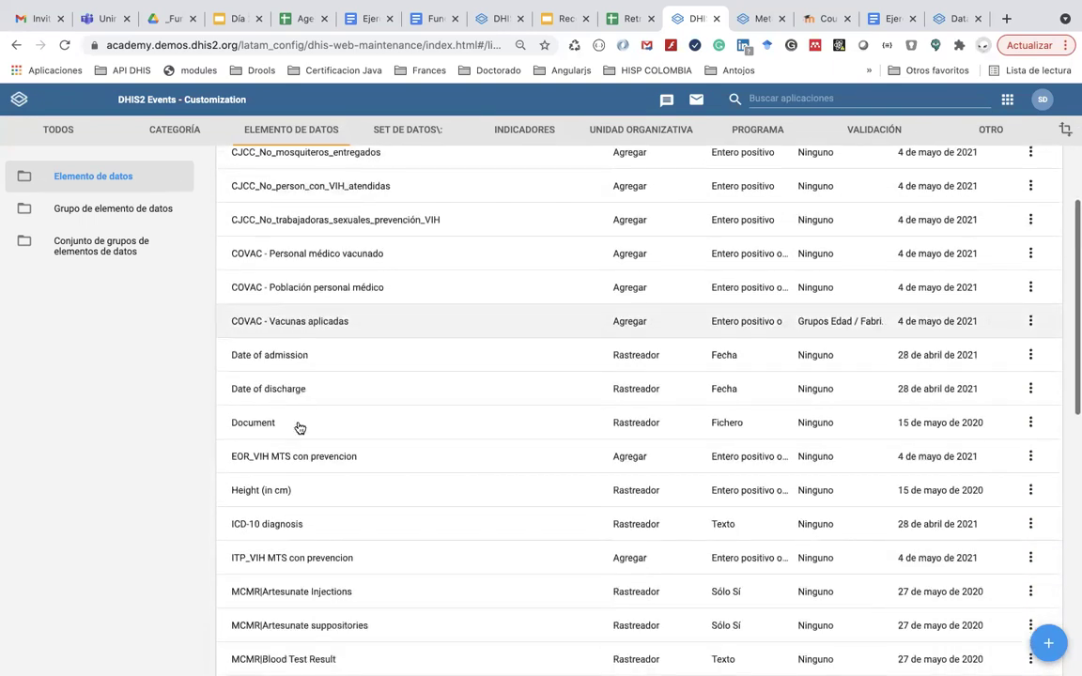
pyautogui.scroll(-5, 299, 427)
pyautogui.scroll(-10, 299, 427)
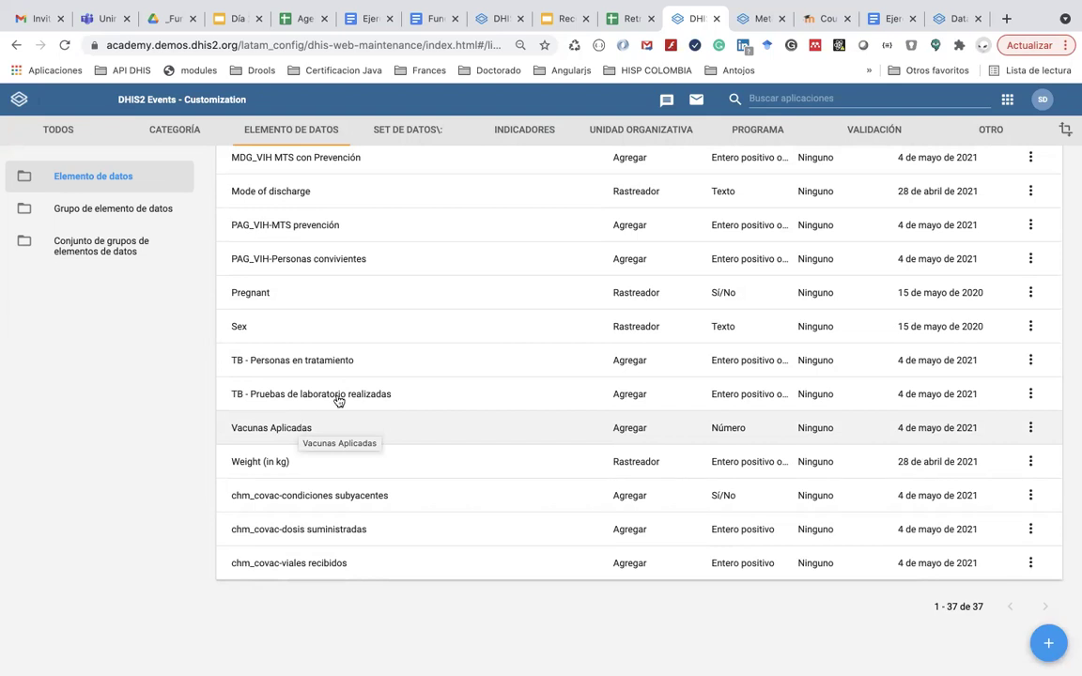
pyautogui.scroll(6, 483, 307)
pyautogui.scroll(-5, 483, 307)
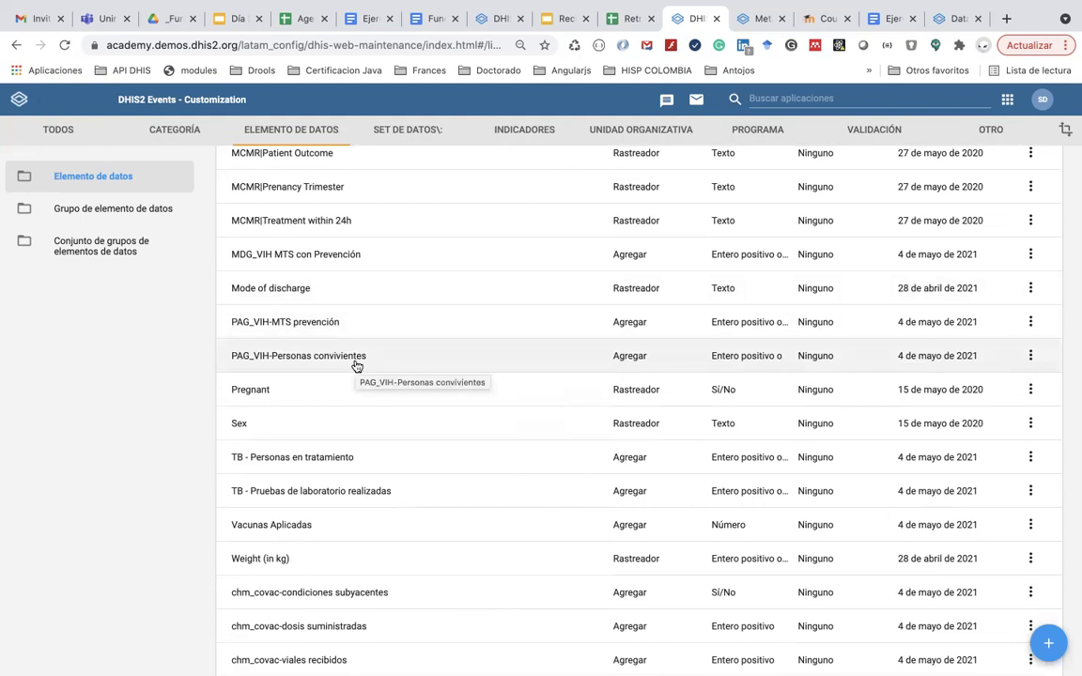
pyautogui.scroll(-3, 357, 366)
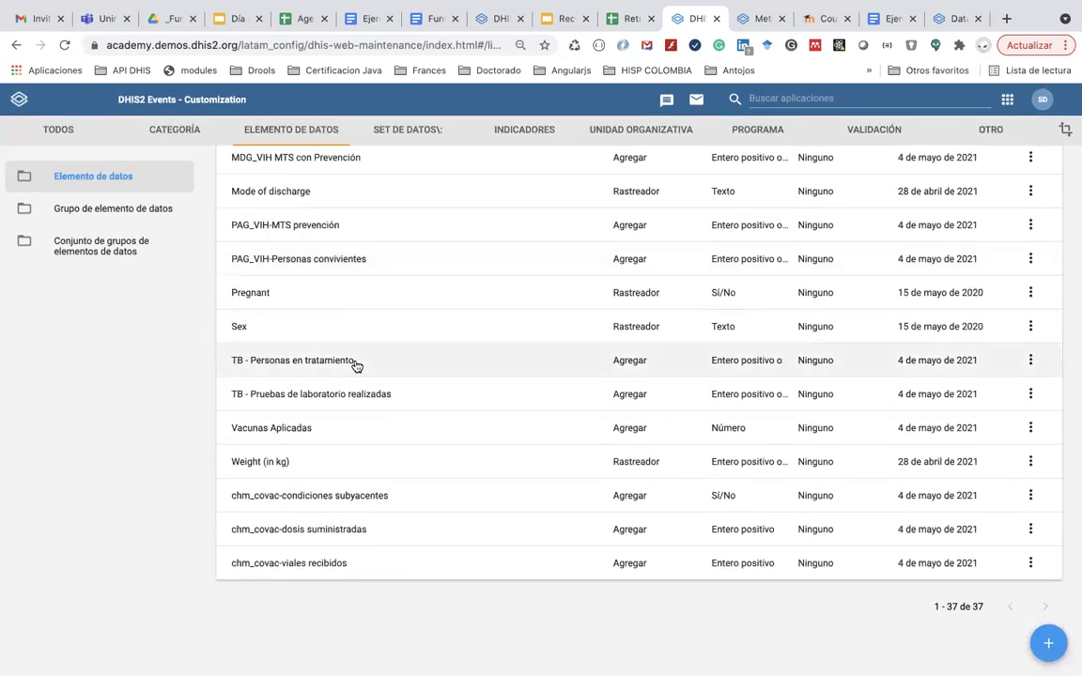
# - Refresh the data element page once more to check for further additions
pyautogui.scroll(5, 357, 366)
pyautogui.click(373, 45)
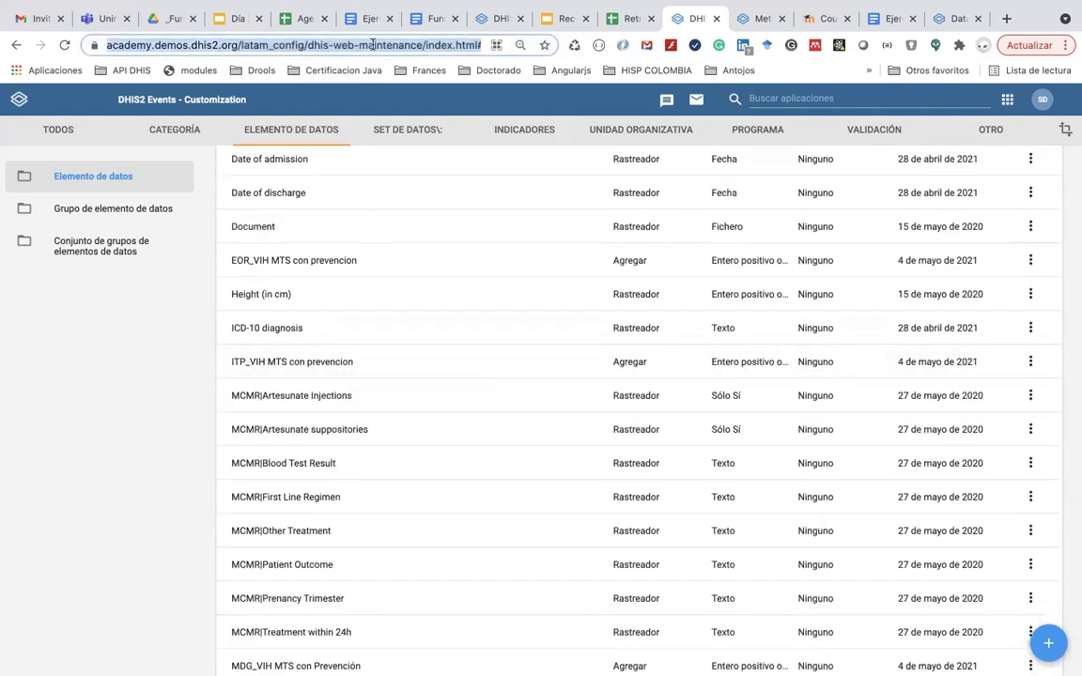
pyautogui.press('Return')
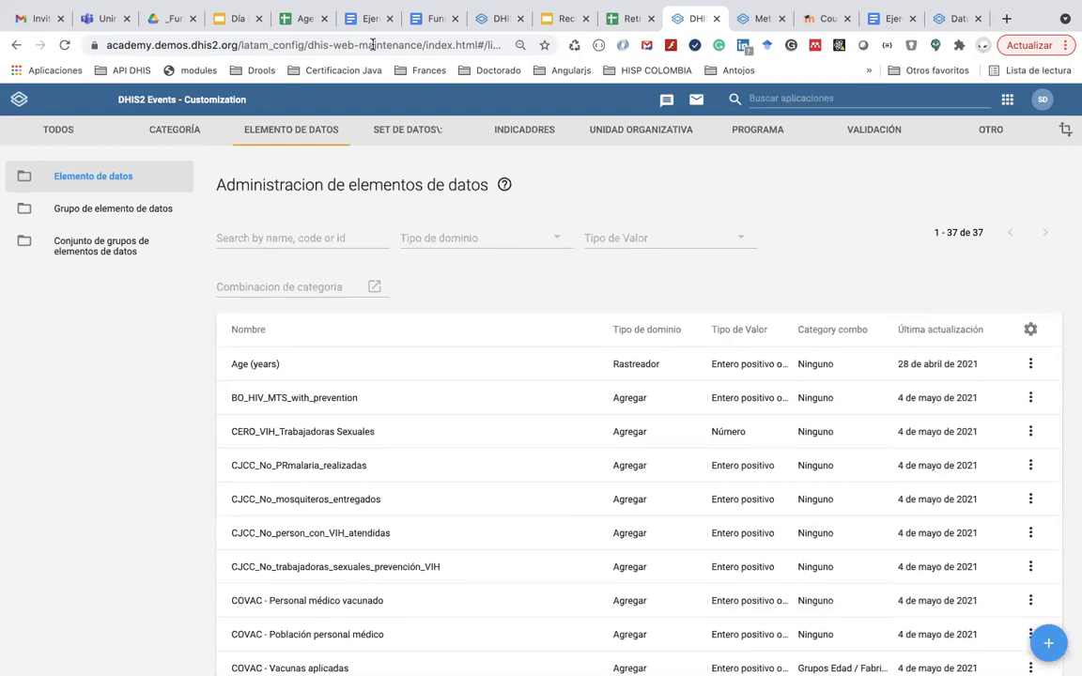
pyautogui.press('super+Tab')
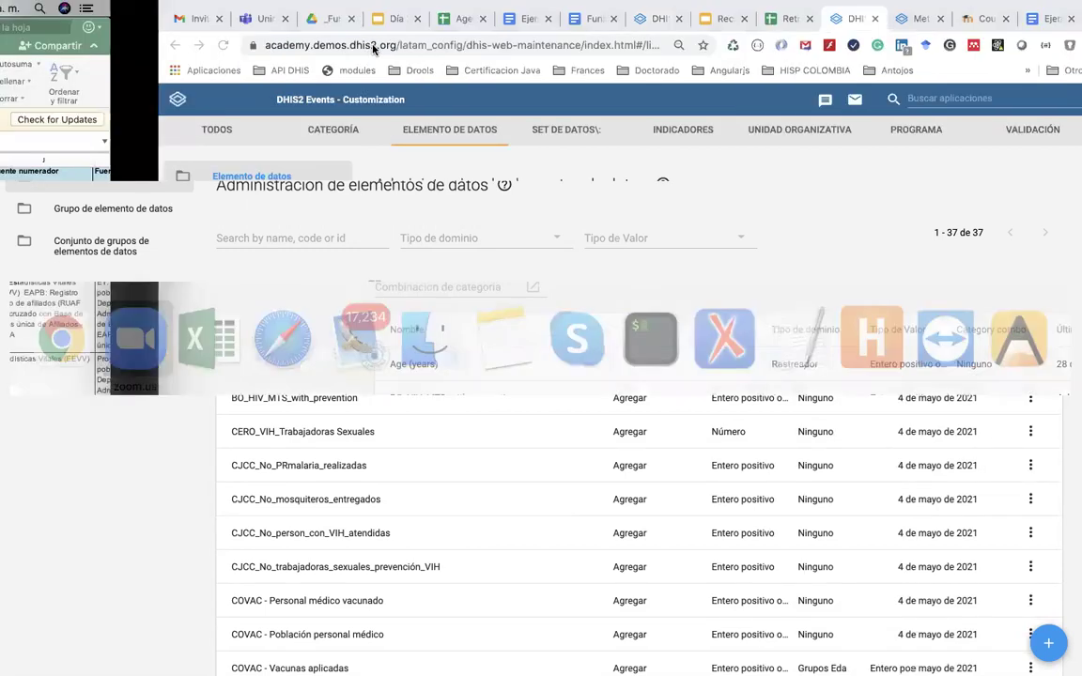
pyautogui.press('super+Tab')
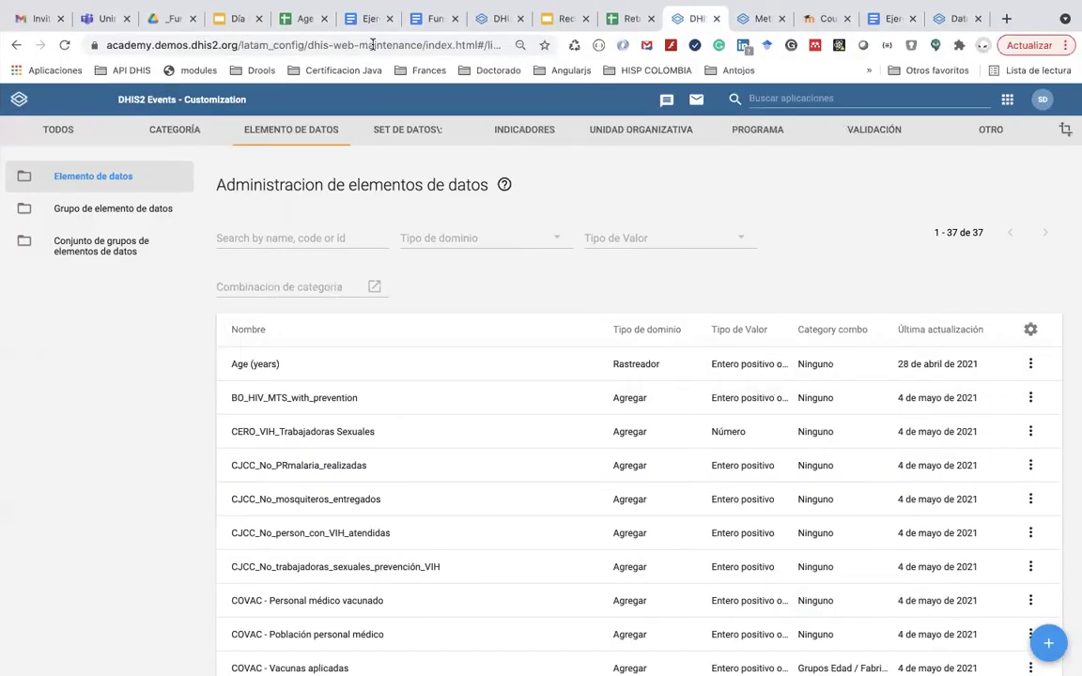
pyautogui.press('super+Tab')
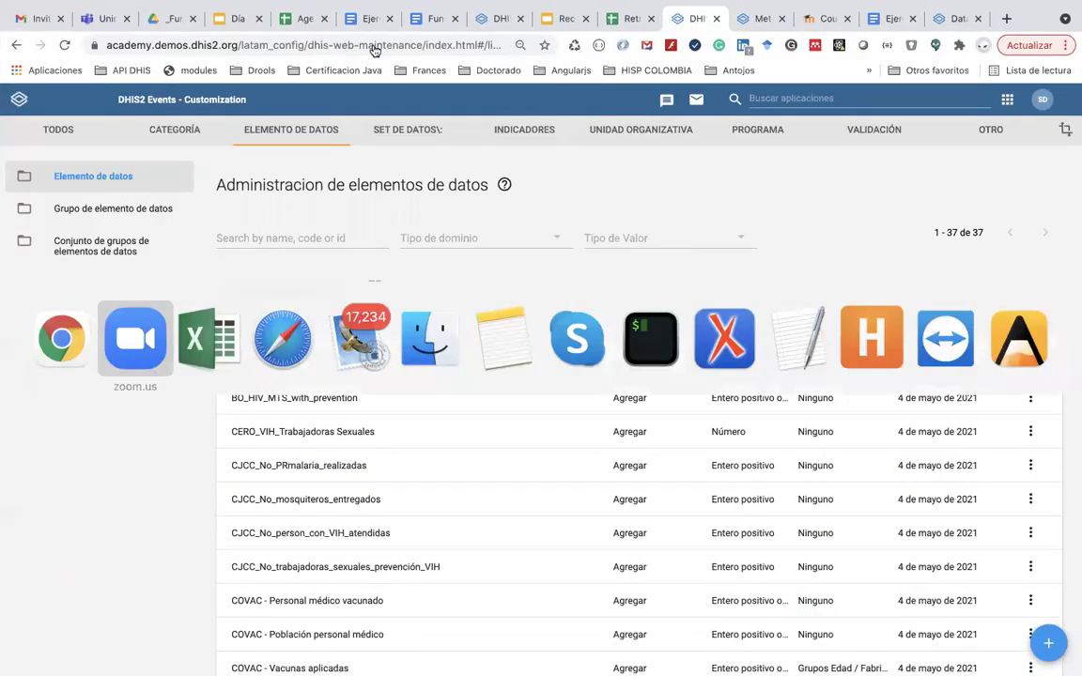
pyautogui.press('super+Tab')
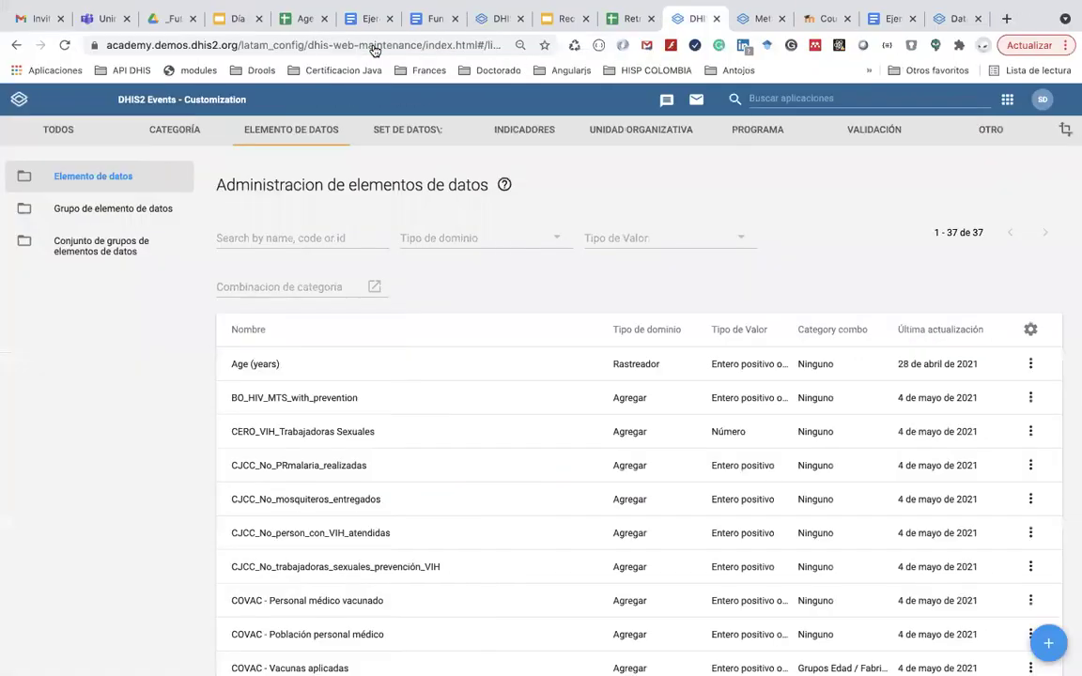
pyautogui.press('super+Tab')
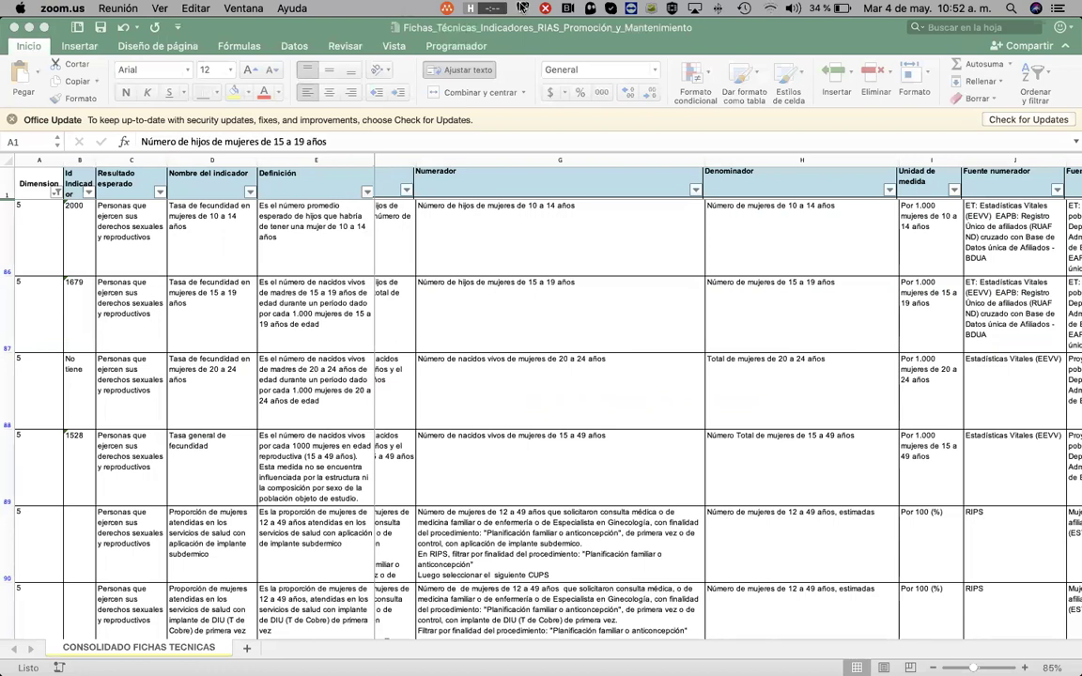
pyautogui.press('super+Tab')
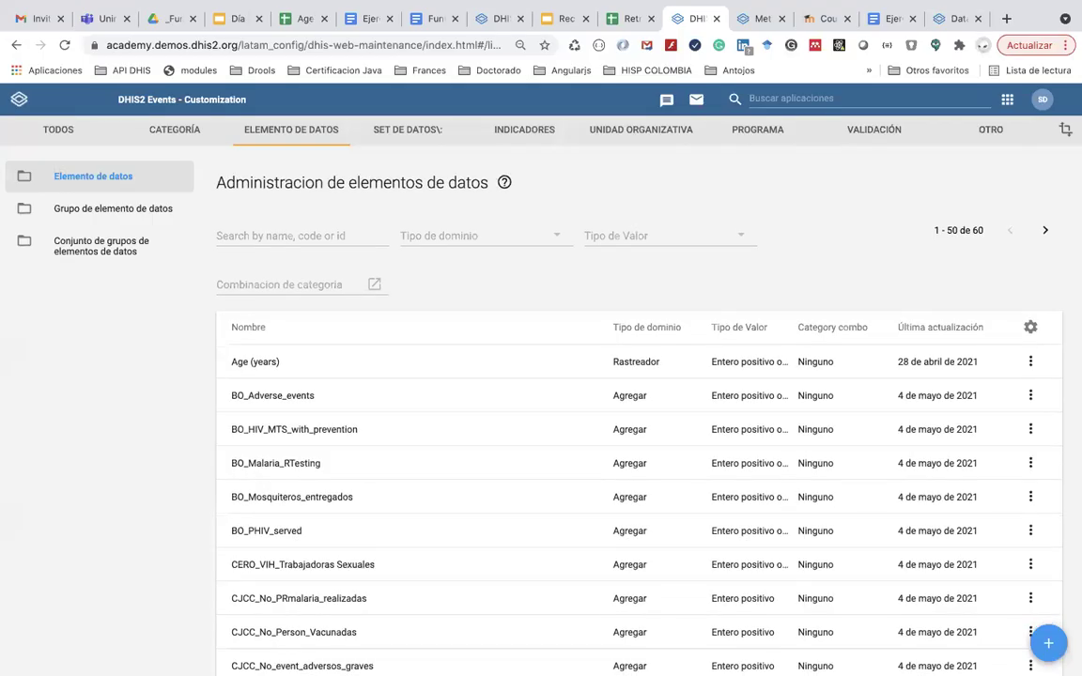
# - Look through the updated data element list from beginning to end, checking the prefixed names and value types added by participants
pyautogui.scroll(-5, 401, 337)
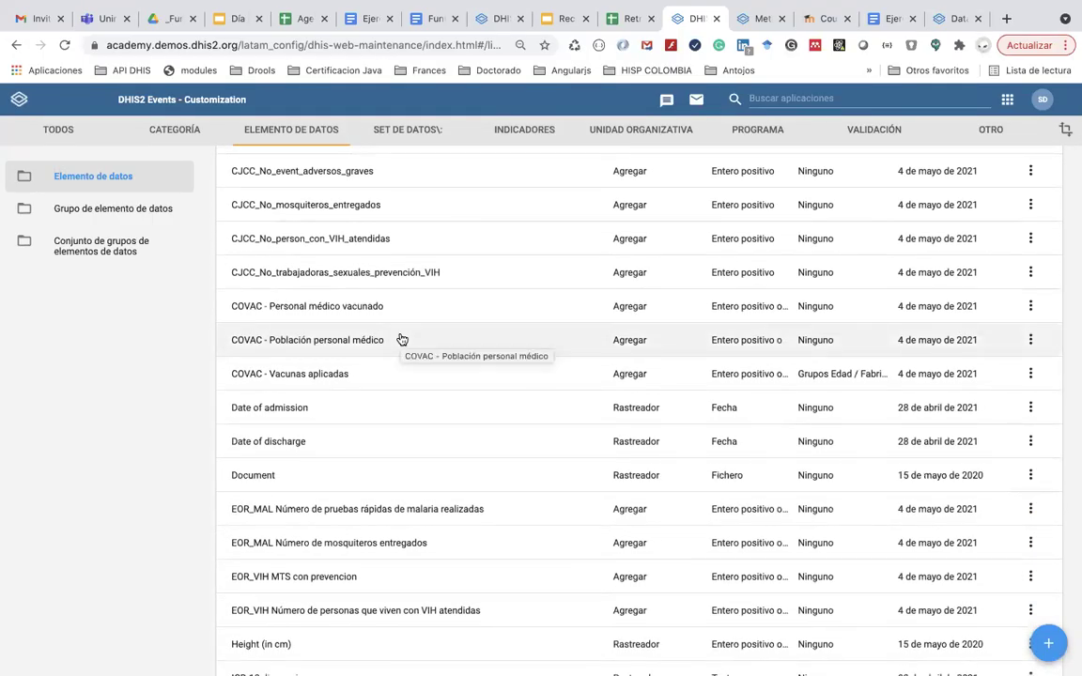
pyautogui.scroll(6, 401, 340)
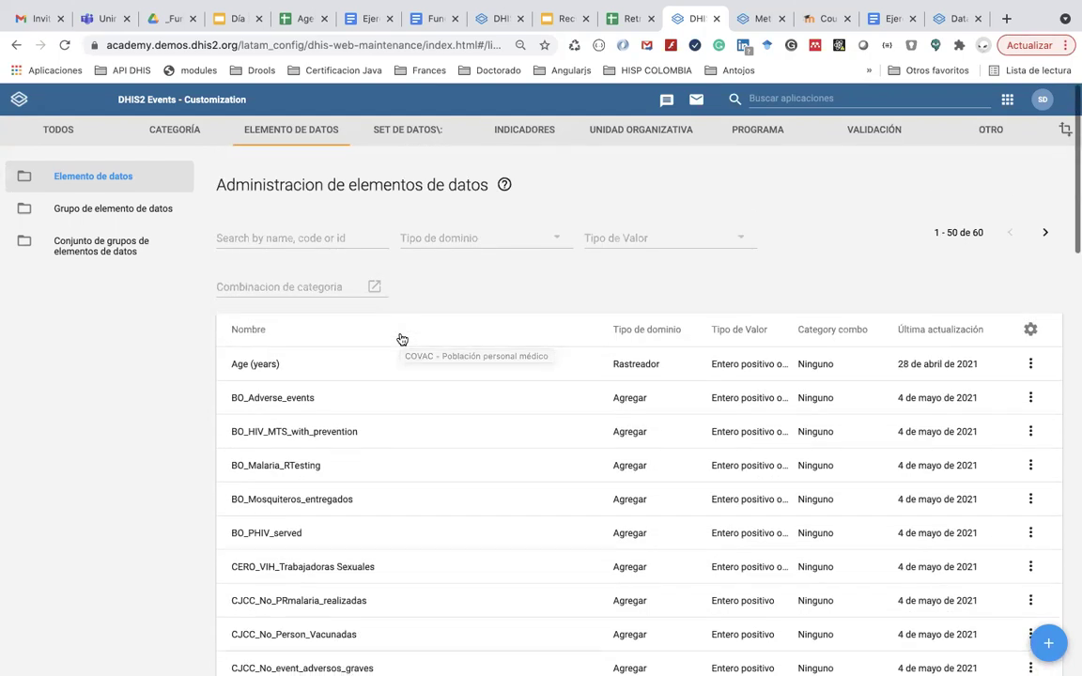
pyautogui.scroll(-2, 399, 338)
pyautogui.scroll(-2, 400, 338)
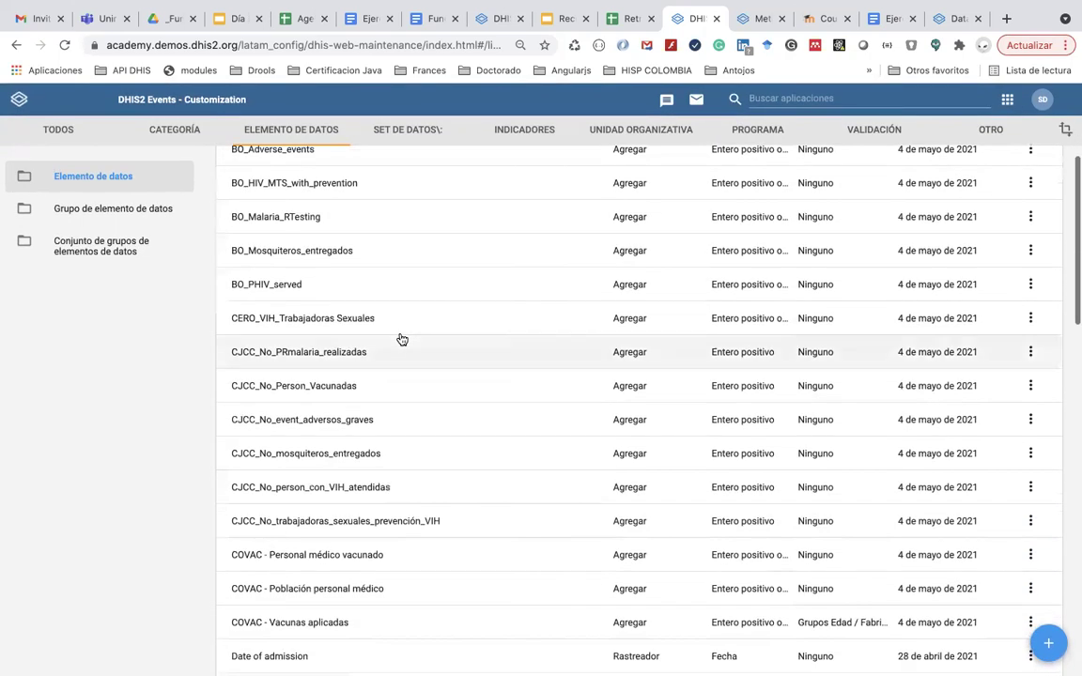
pyautogui.scroll(-2, 402, 339)
pyautogui.scroll(-5, 402, 339)
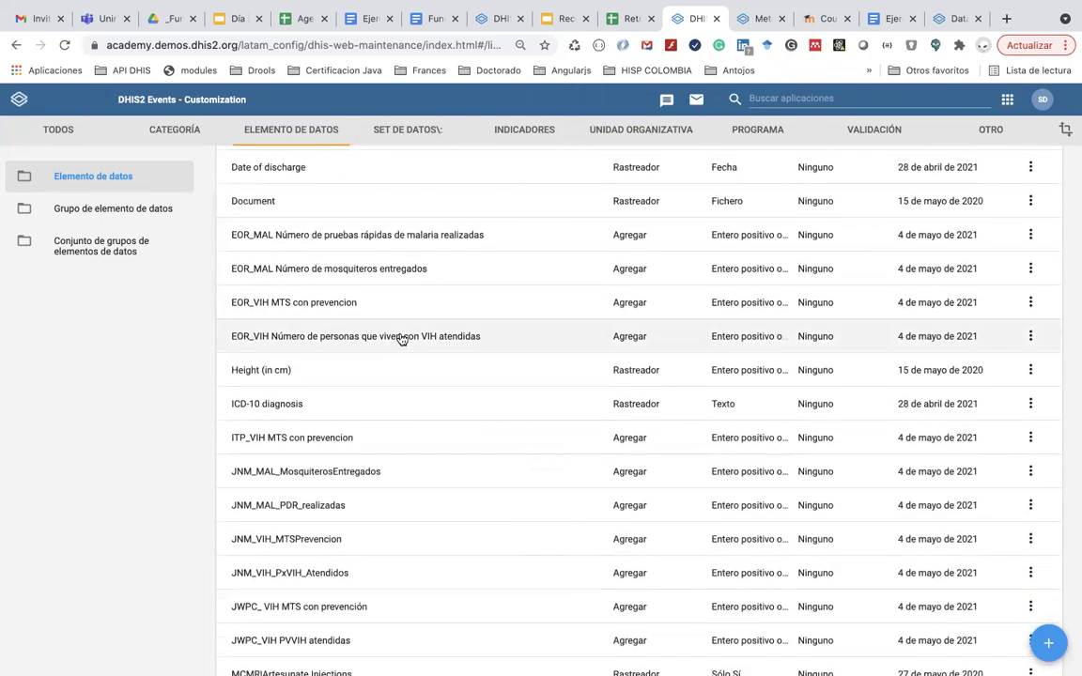
pyautogui.scroll(-5, 402, 339)
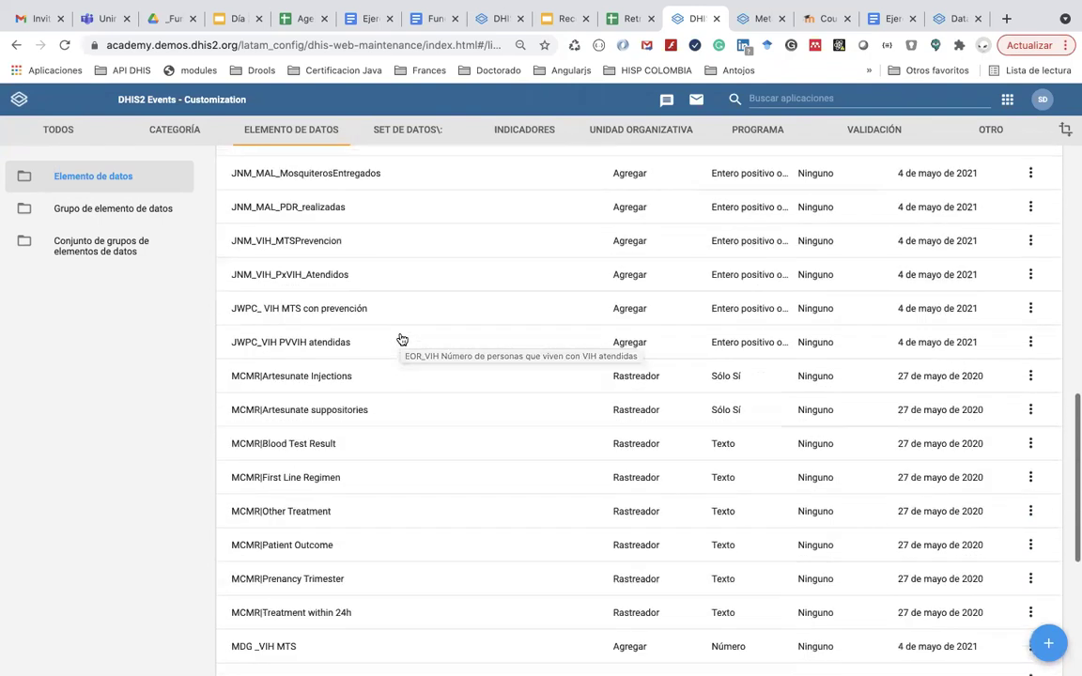
pyautogui.scroll(-2, 402, 339)
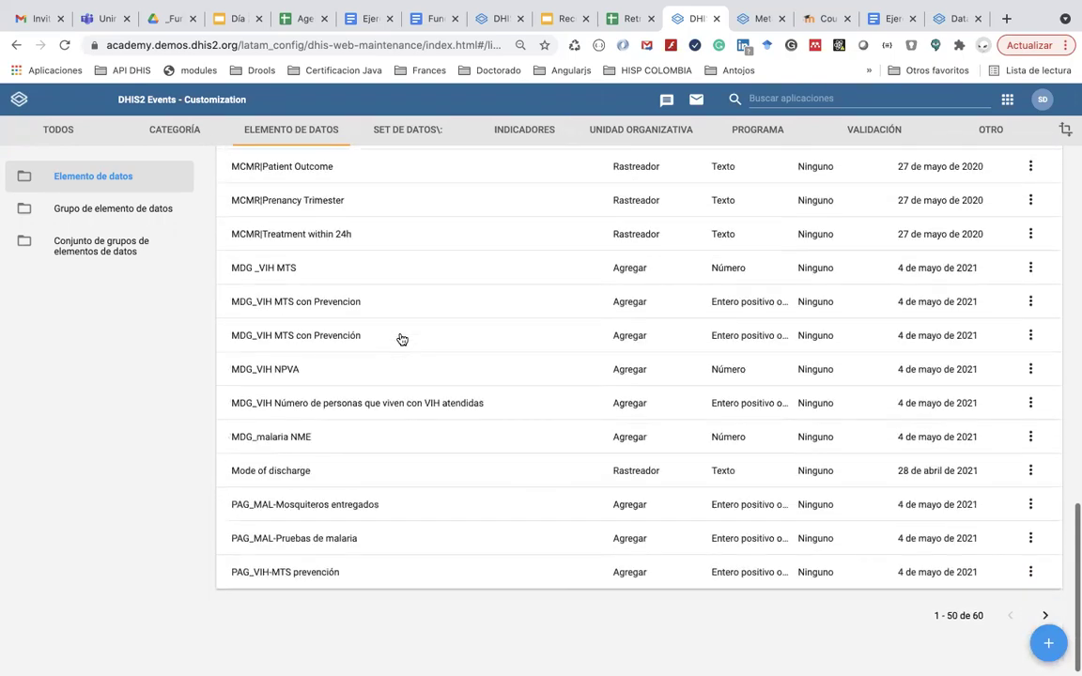
pyautogui.scroll(15, 402, 339)
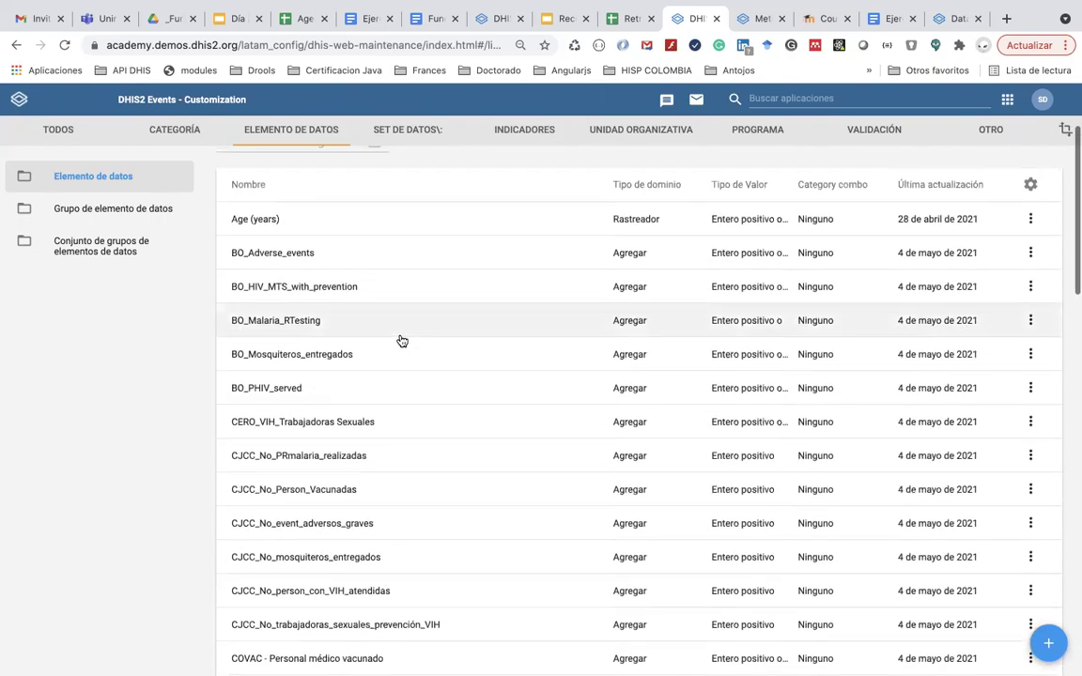
pyautogui.scroll(3, 402, 340)
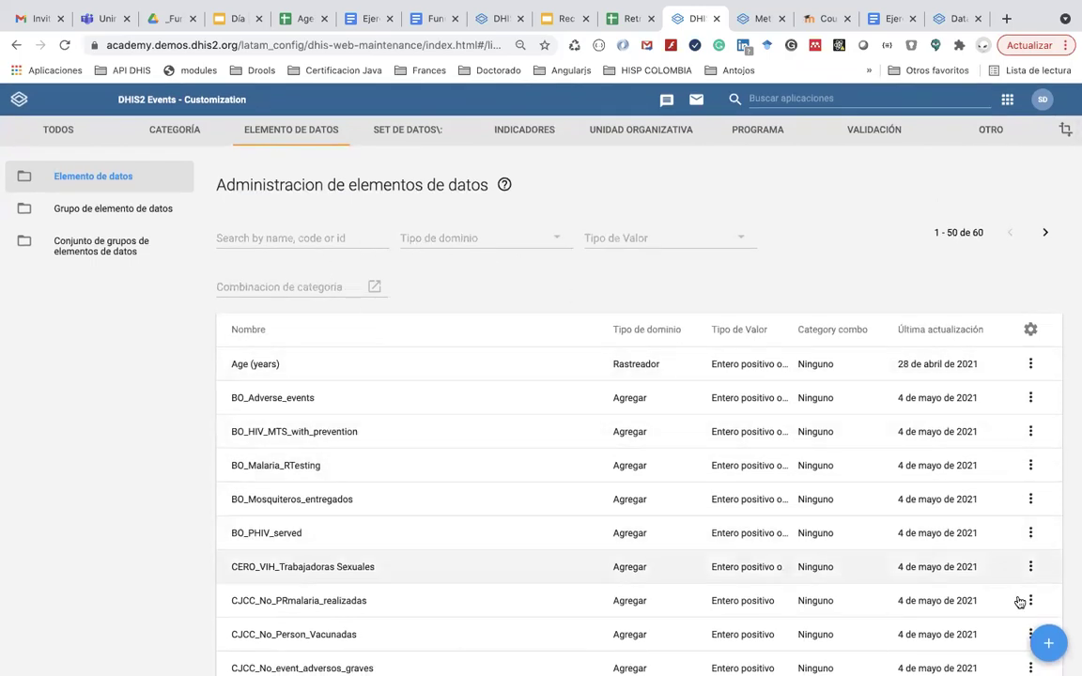
pyautogui.click(1047, 641)
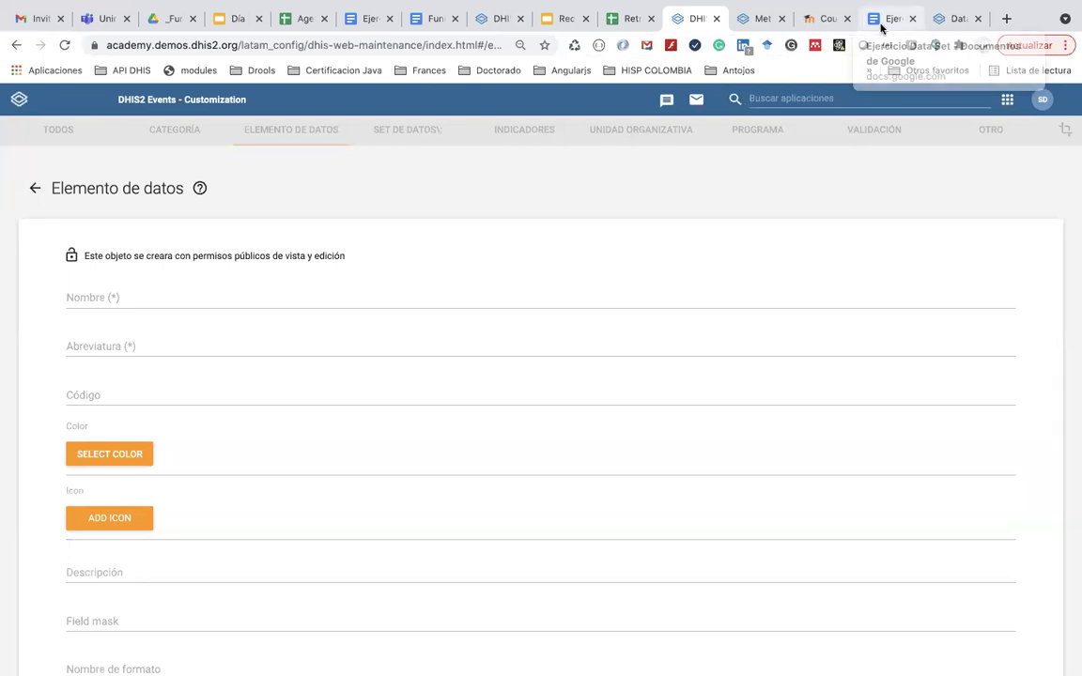
pyautogui.click(36, 191)
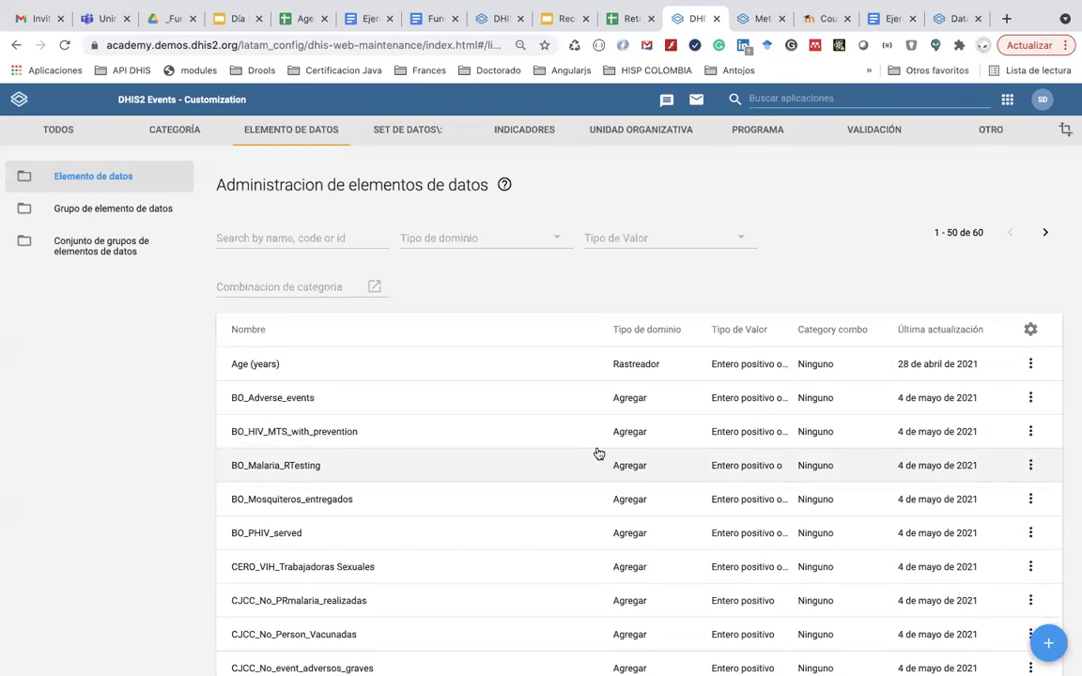
pyautogui.scroll(-1, 598, 454)
pyautogui.scroll(-5, 529, 418)
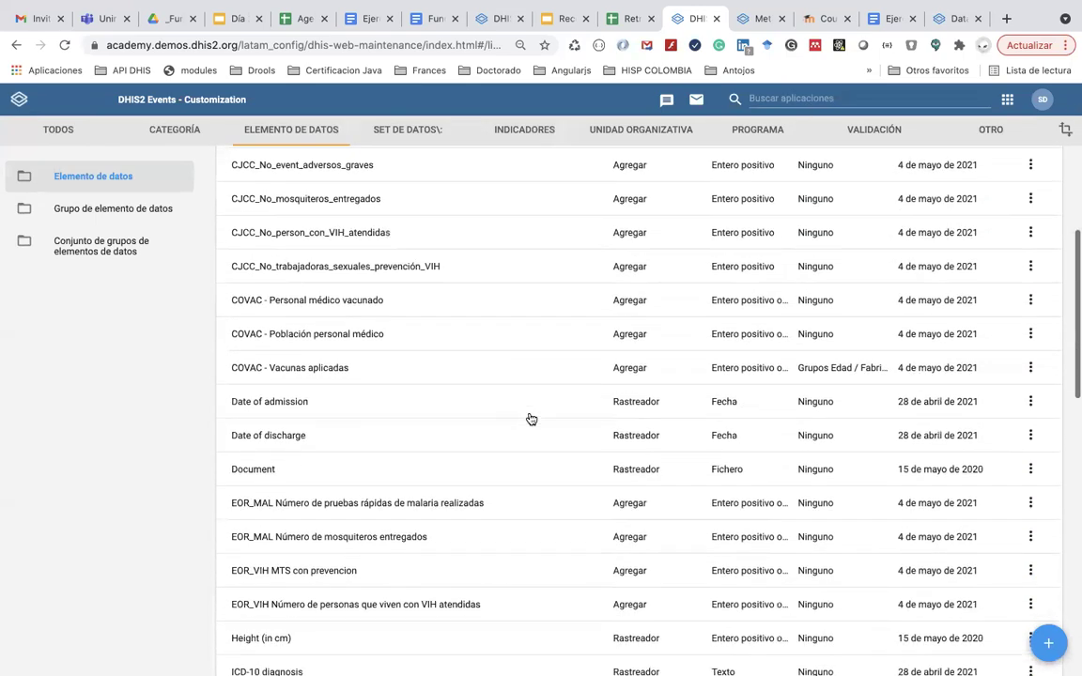
# - Switch to the "Ejercicio Data Set" document and review the table of VIH, malaria and Covid data elements and the Parte 2 task
pyautogui.click(888, 21)
pyautogui.scroll(-2, 593, 511)
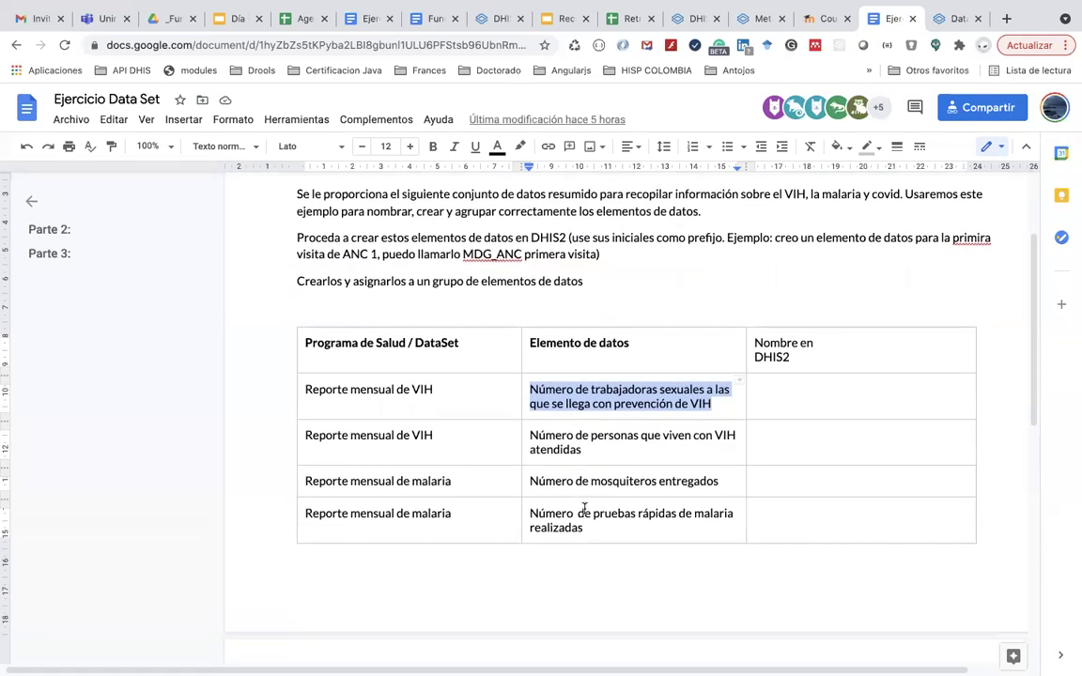
pyautogui.scroll(-2, 523, 338)
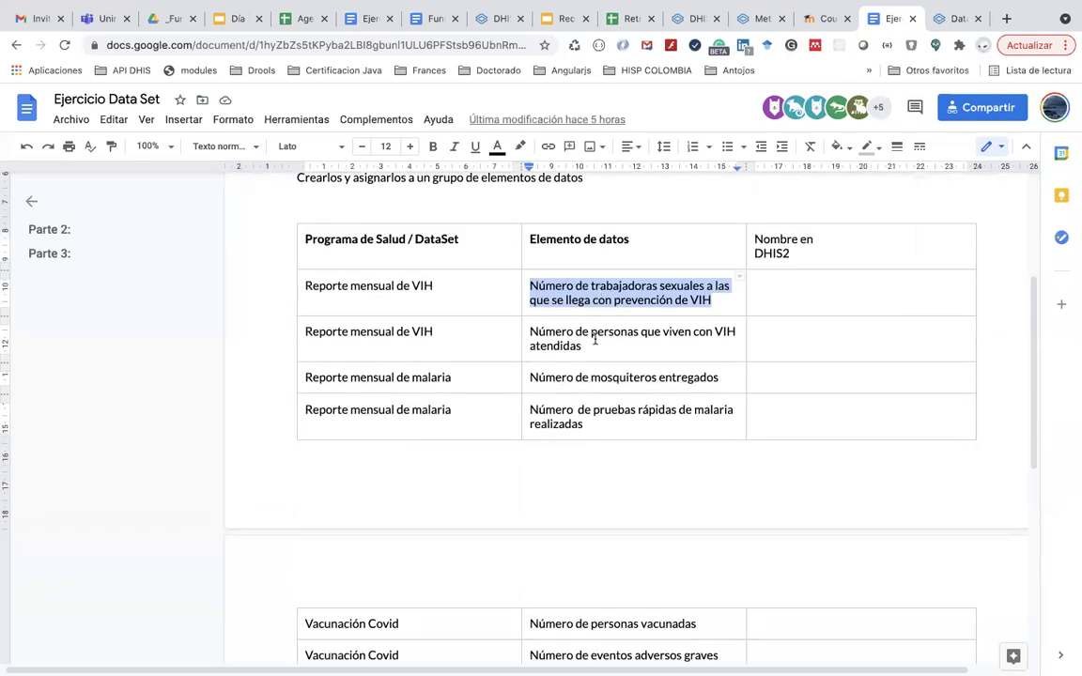
pyautogui.scroll(-2, 587, 379)
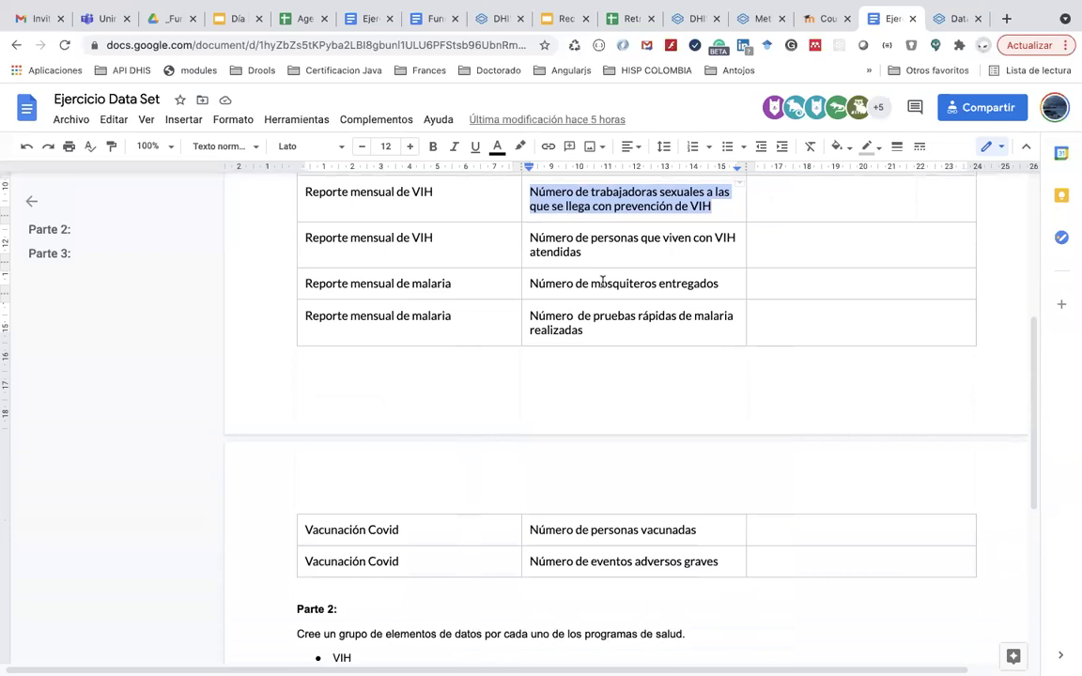
pyautogui.scroll(2, 602, 281)
pyautogui.scroll(-3, 584, 371)
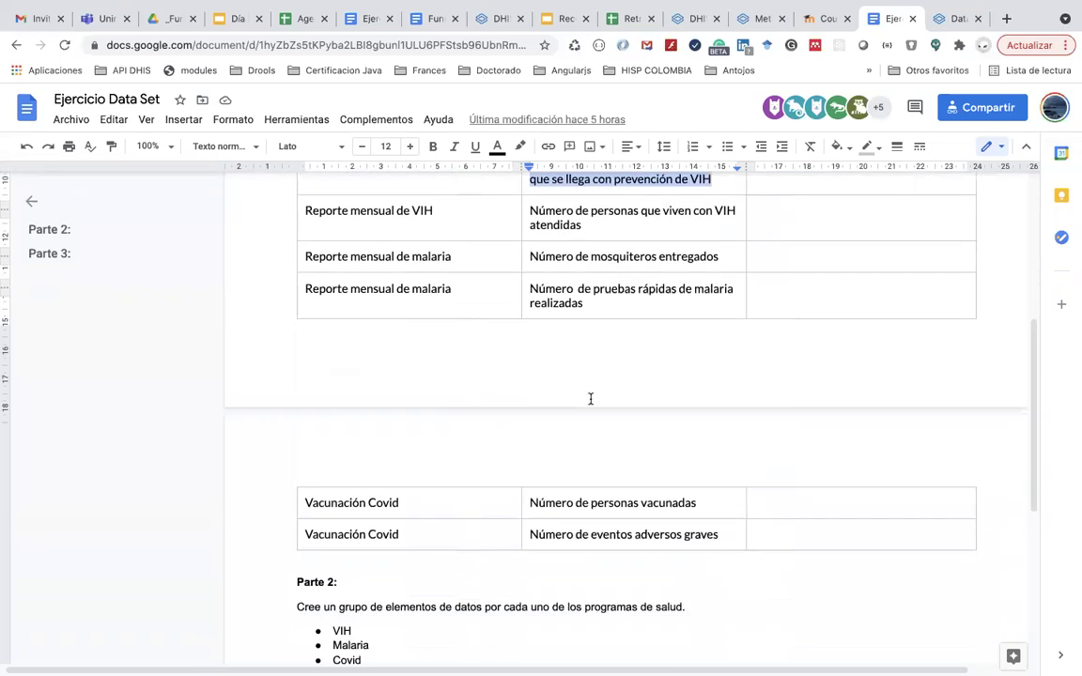
pyautogui.scroll(-2, 591, 399)
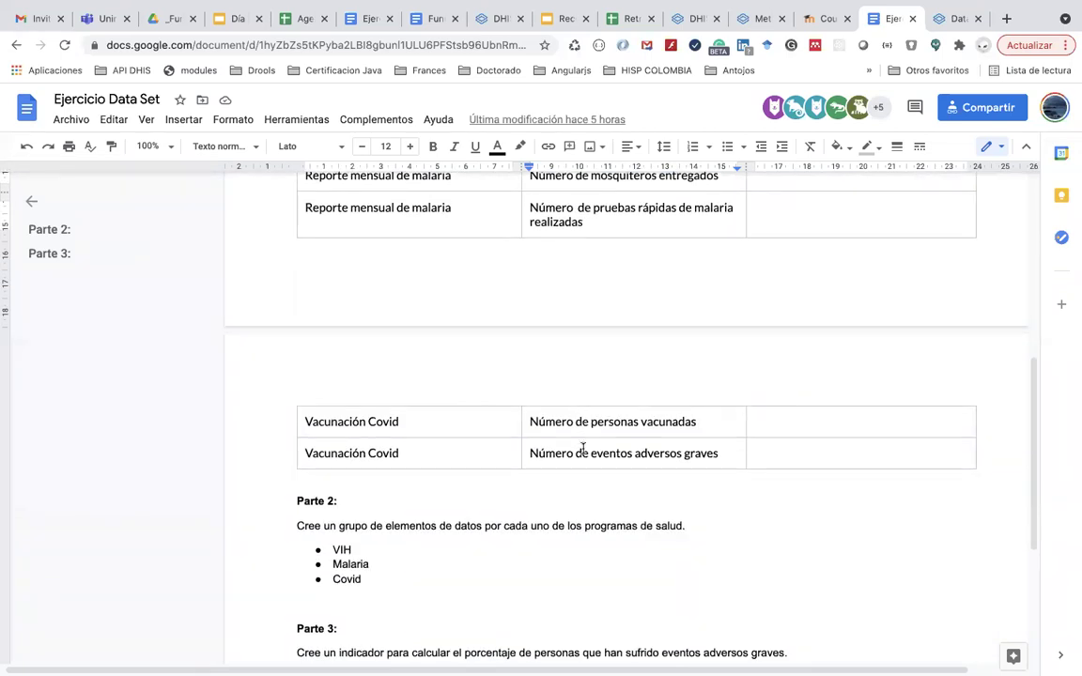
pyautogui.scroll(8, 584, 449)
pyautogui.scroll(-3, 585, 442)
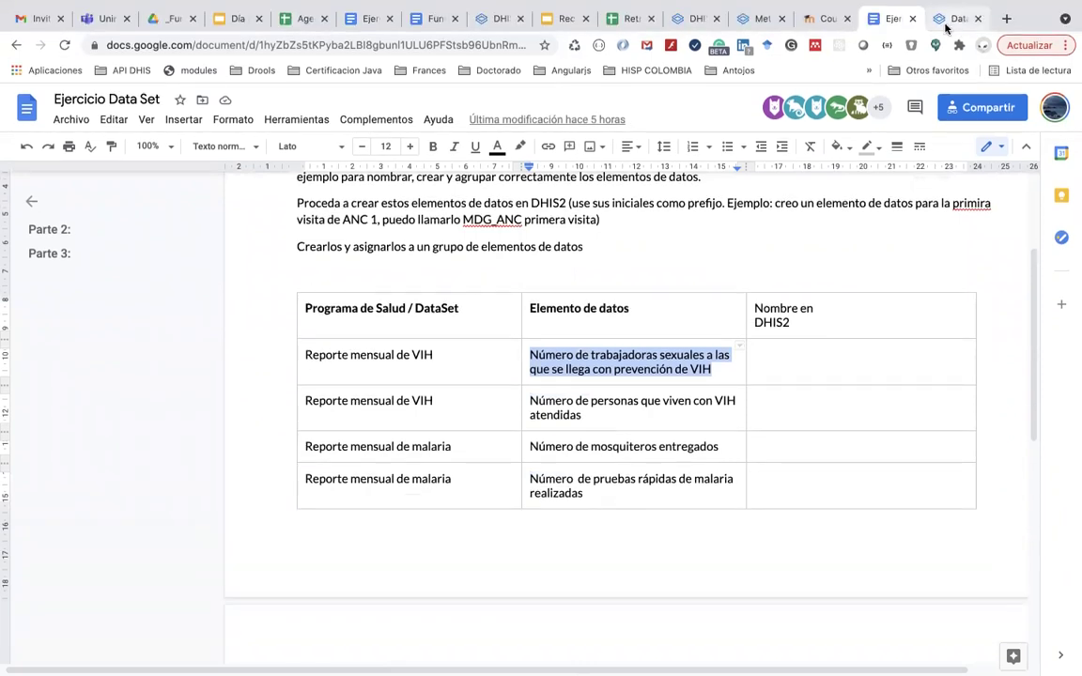
# - Glance at the "Data Sets and Forms" documentation page and return to DHIS2 to examine the middle of the data element list
pyautogui.click(949, 19)
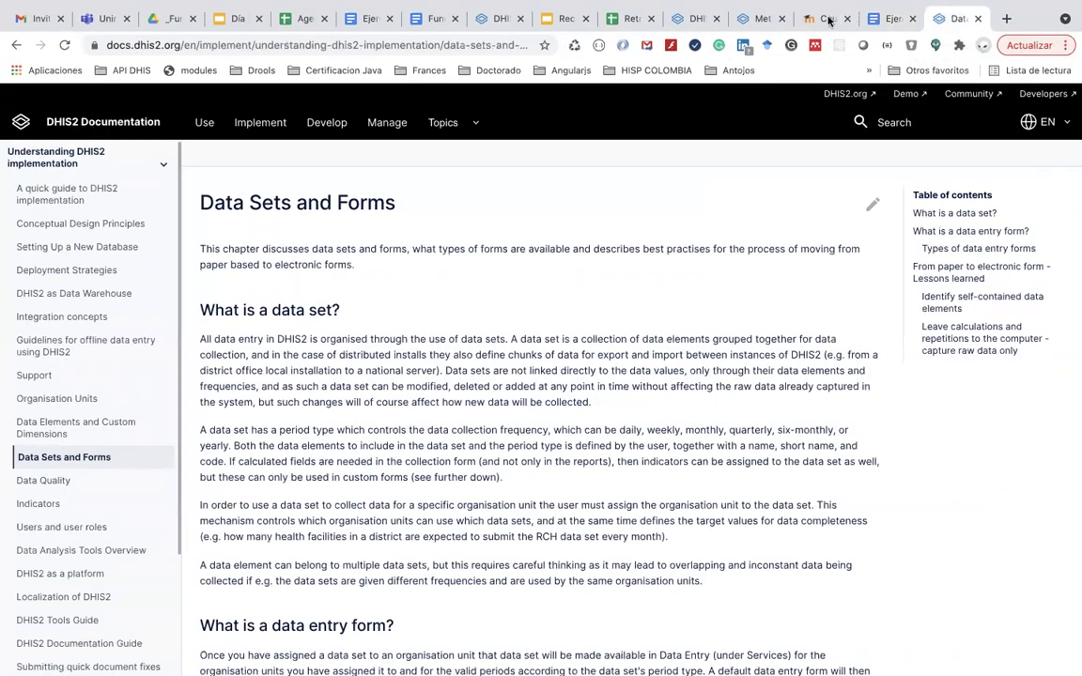
pyautogui.click(688, 23)
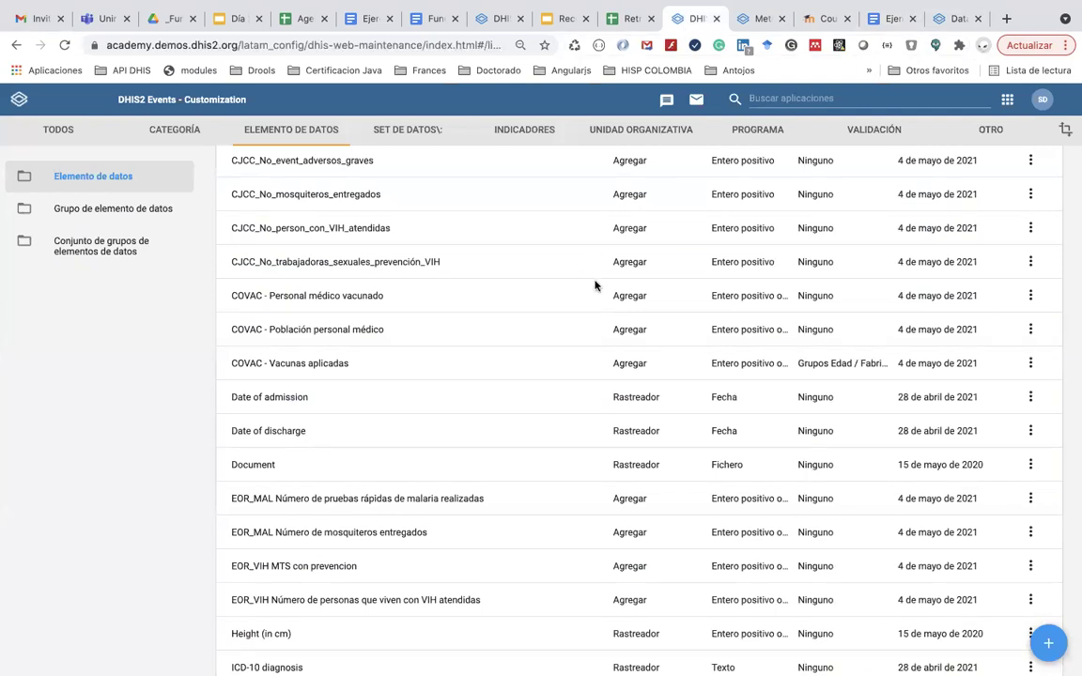
pyautogui.scroll(-3, 597, 263)
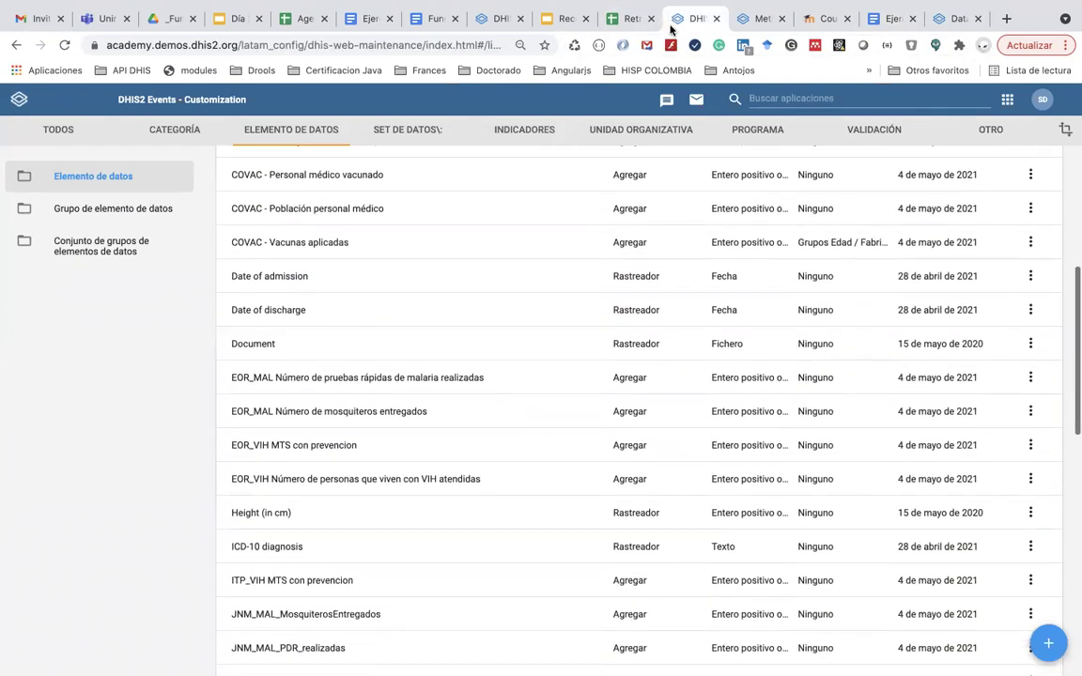
pyautogui.scroll(-5, 588, 297)
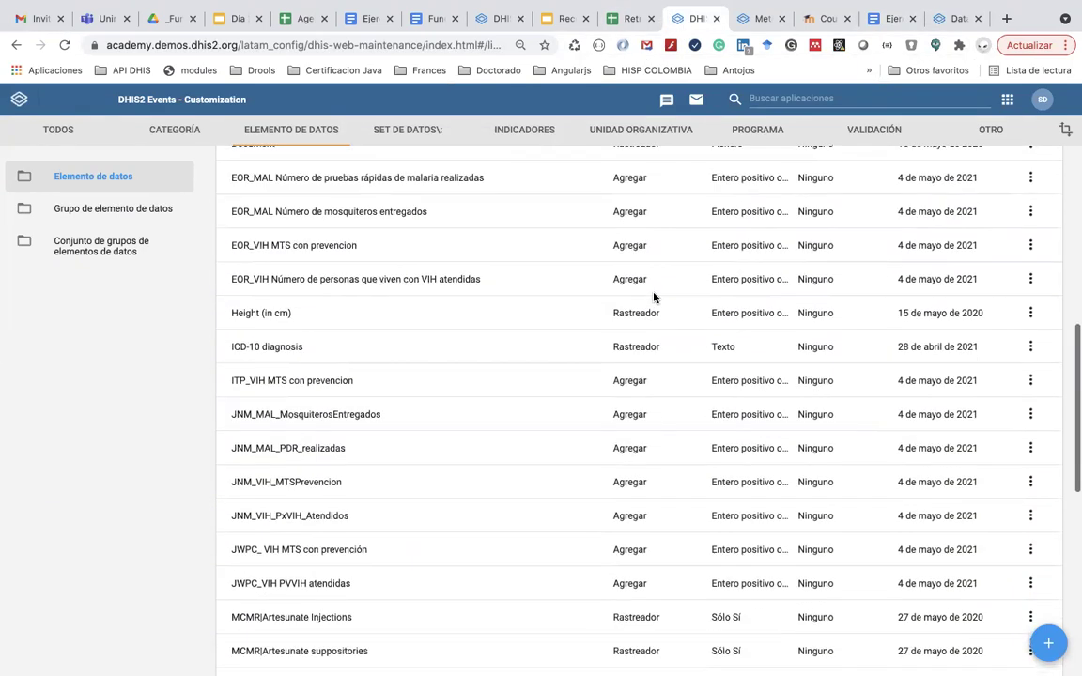
pyautogui.scroll(4, 883, 329)
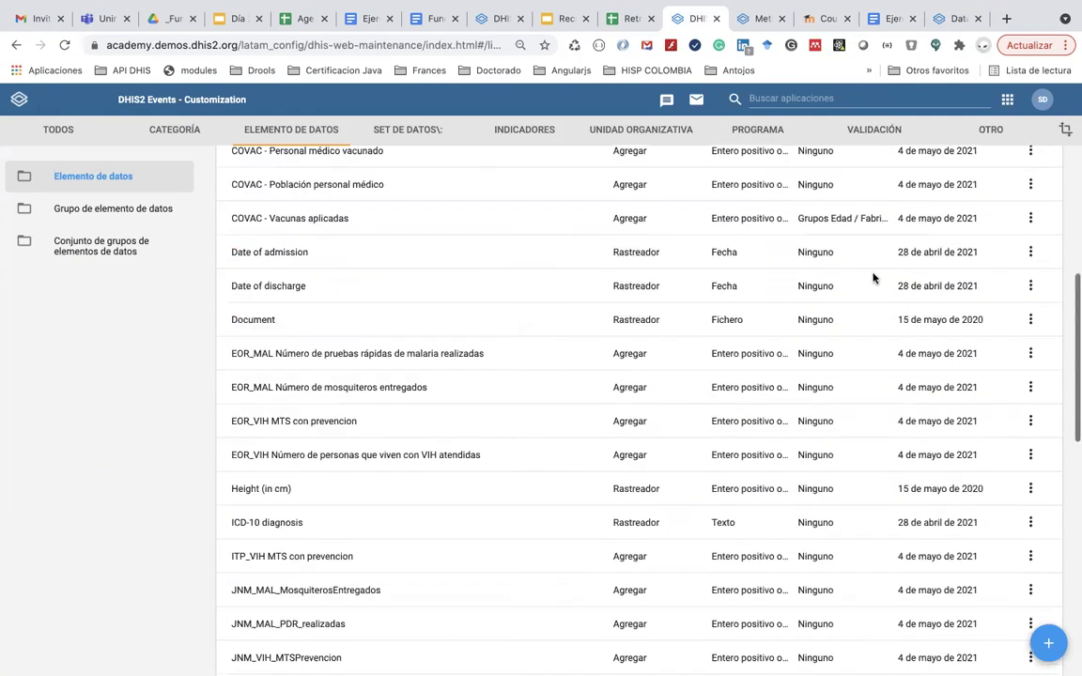
# - Search the DHIS2 apps for "man", open Mantenimiento and reload its data element list
pyautogui.click(816, 99)
pyautogui.write('man')
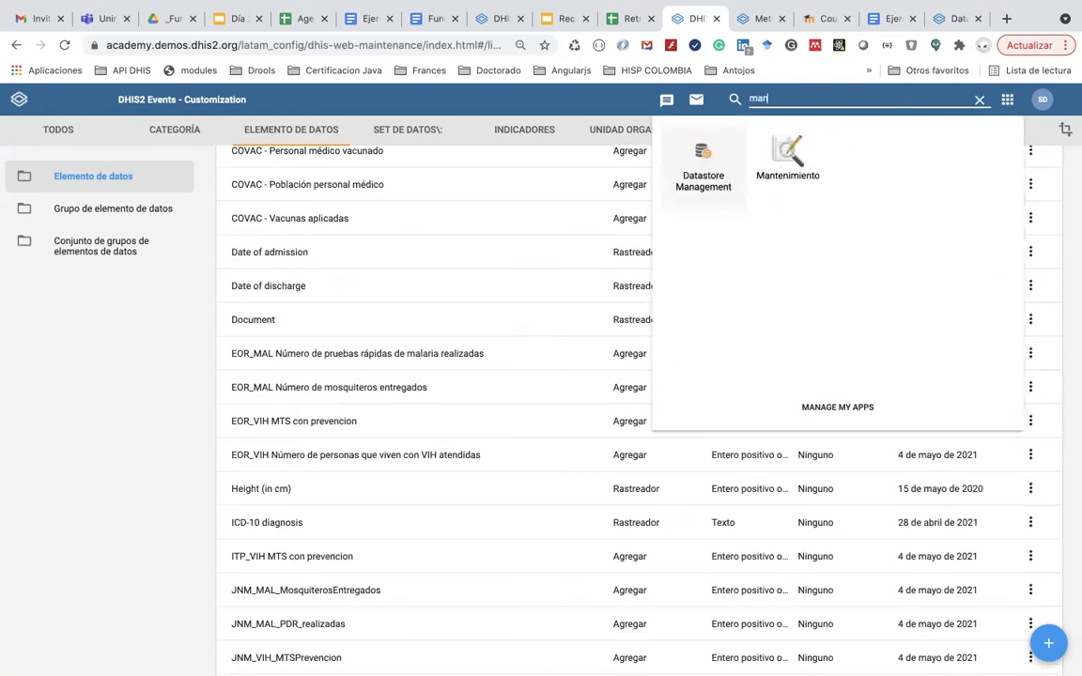
pyautogui.click(793, 150)
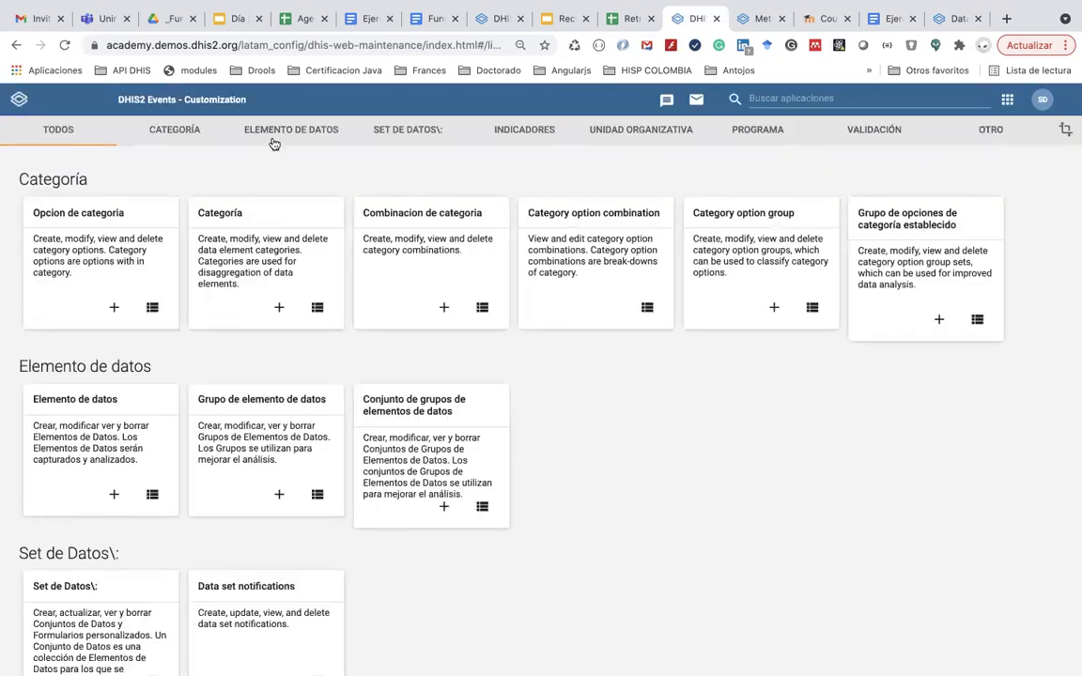
pyautogui.click(284, 135)
pyautogui.click(284, 180)
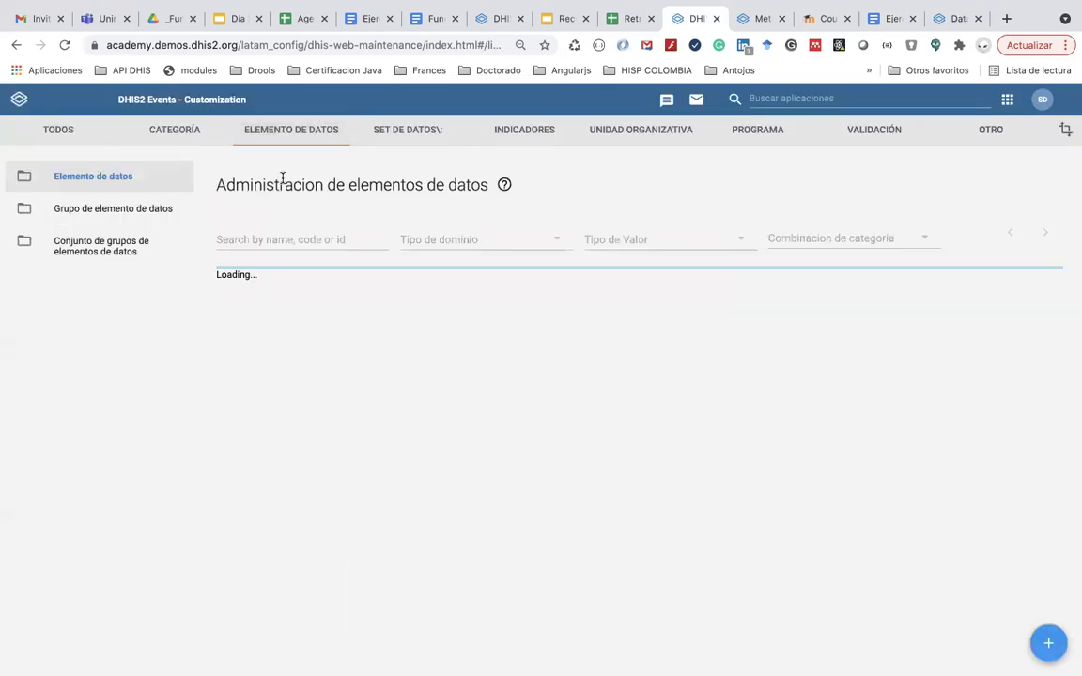
# - Filter the data element list by the name prefix "MDG"
pyautogui.scroll(-1, 789, 562)
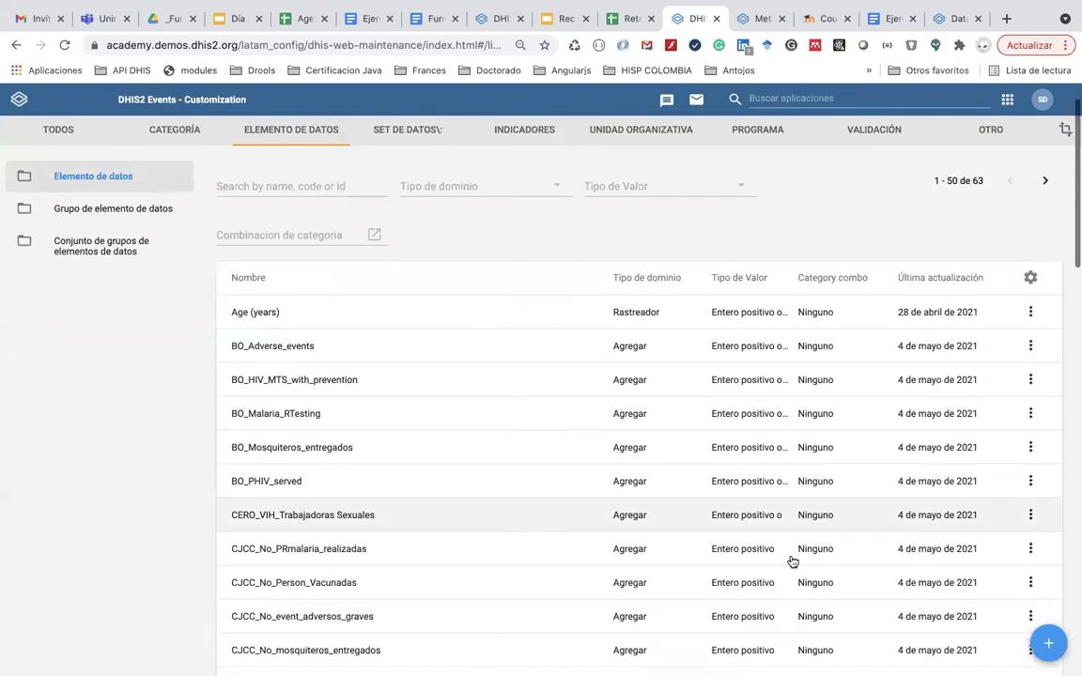
pyautogui.click(323, 184)
pyautogui.write('MDG')
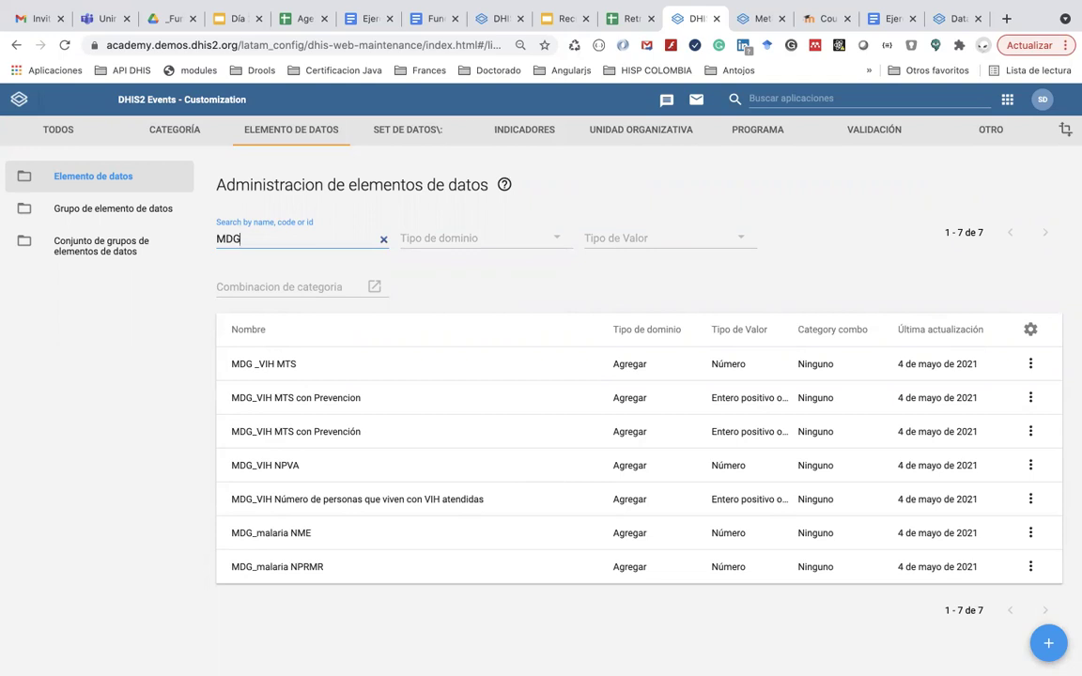
# - Check the data element table in the "Ejercicio Data Set" document and open the "Data Sets and Forms" documentation page
pyautogui.click(873, 19)
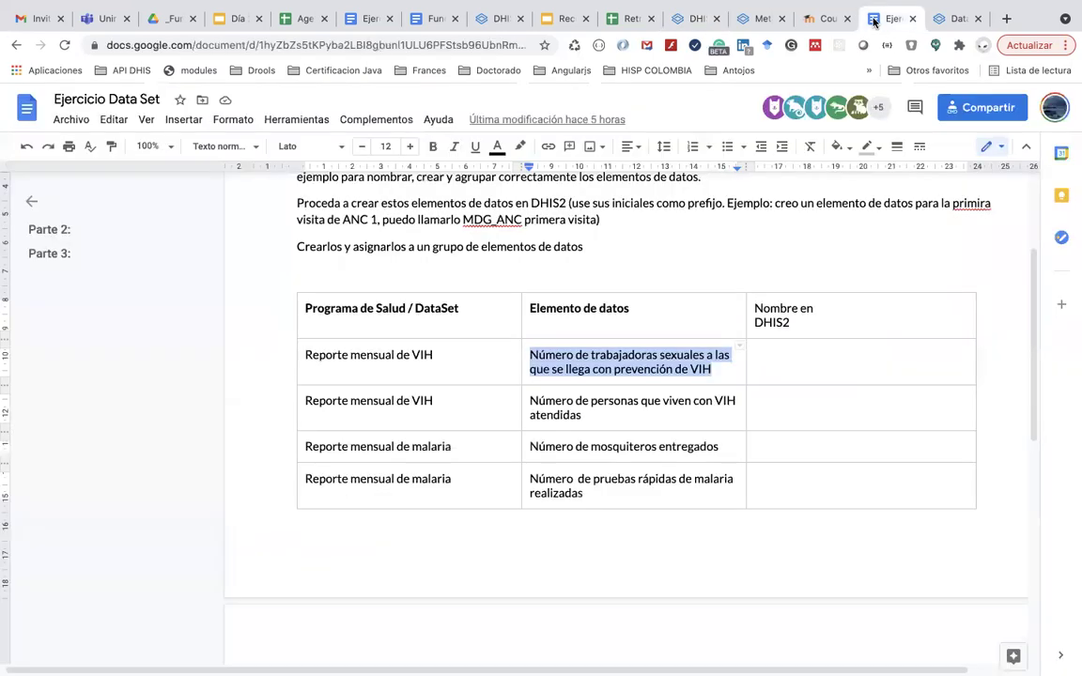
pyautogui.click(950, 19)
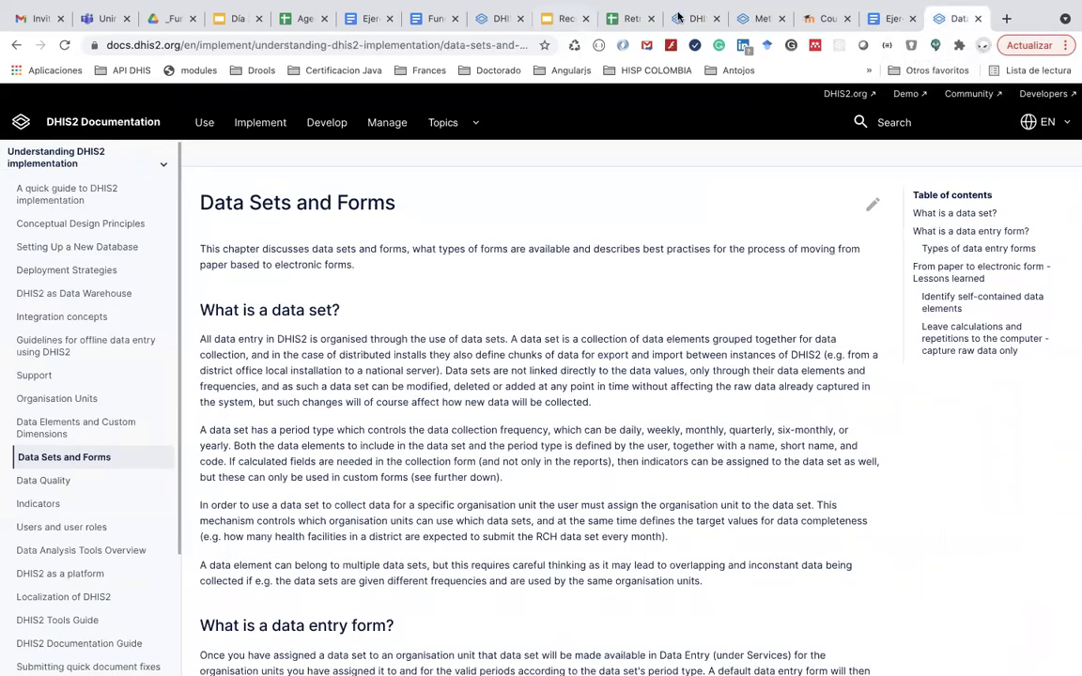
# - Return to DHIS2 and start a new data element whose name begins with "MDG_VIH"
pyautogui.click(691, 17)
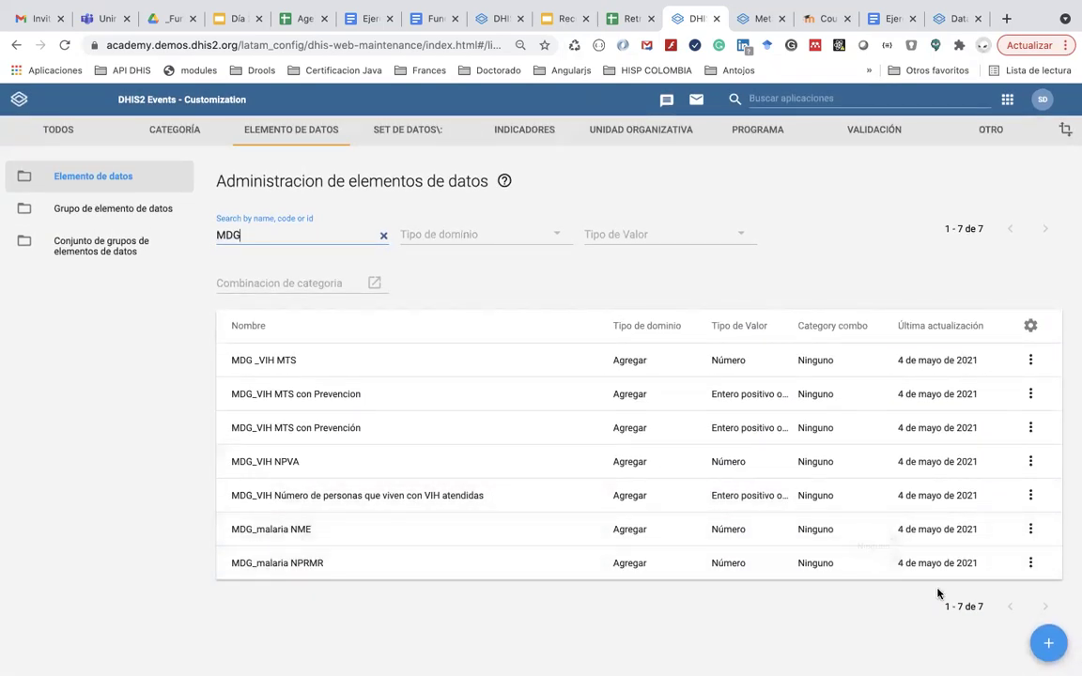
pyautogui.click(1042, 630)
pyautogui.click(134, 302)
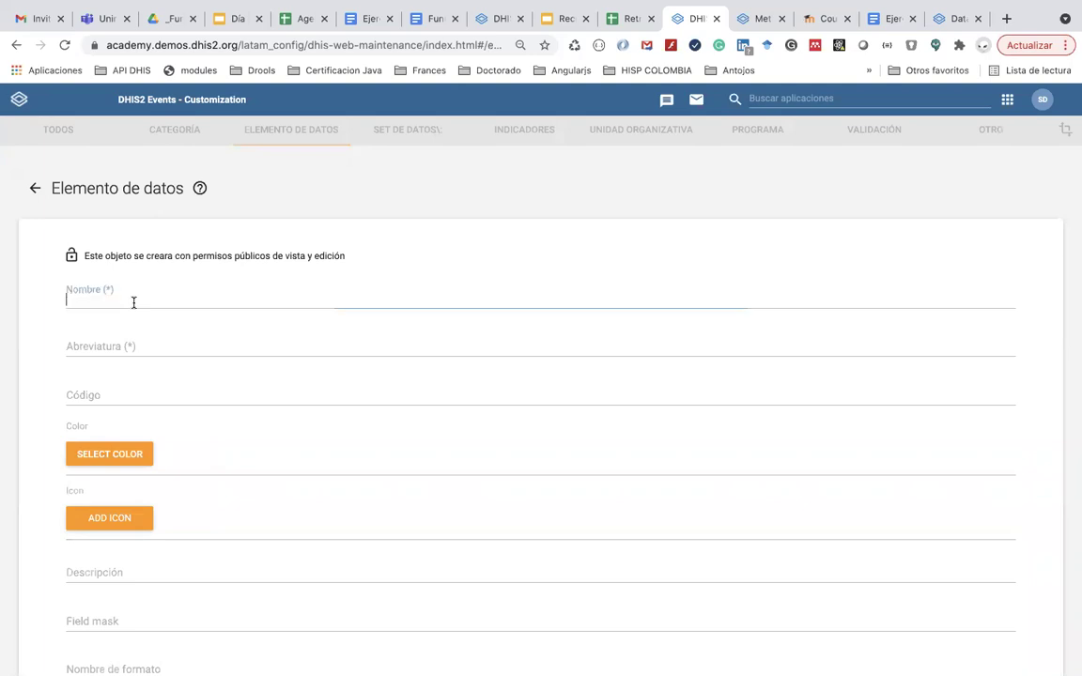
pyautogui.write('MDG')
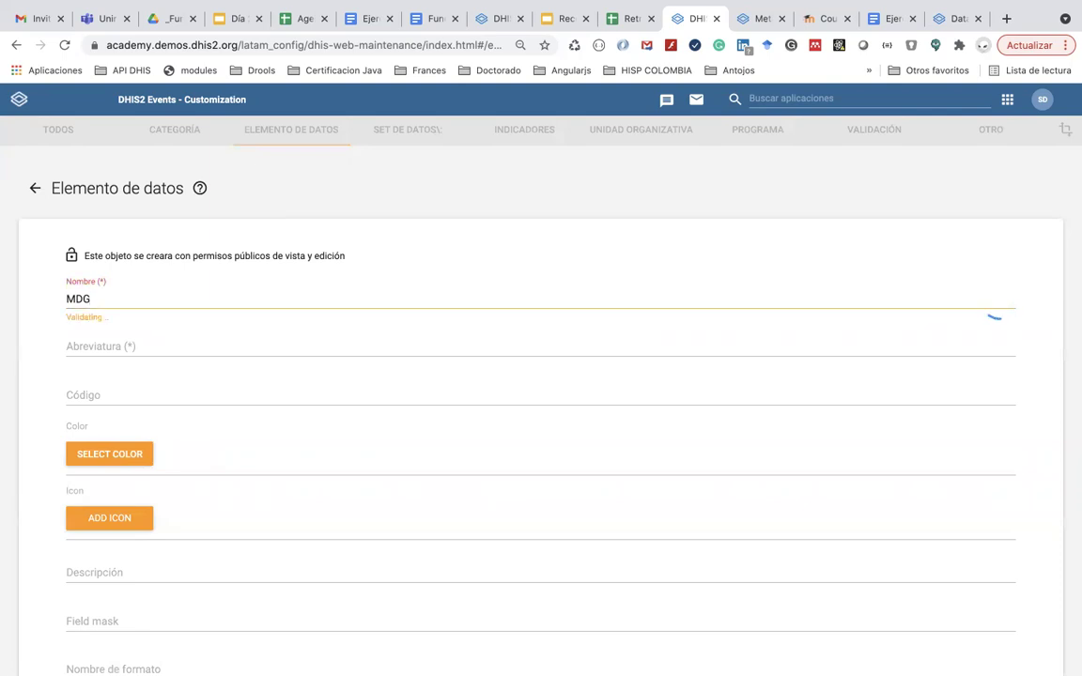
pyautogui.write('_VIH')
# - Check the element table in the exercise document and complete the data element's name as "MDG_VIH - VIH+ atendidas"
pyautogui.click(880, 19)
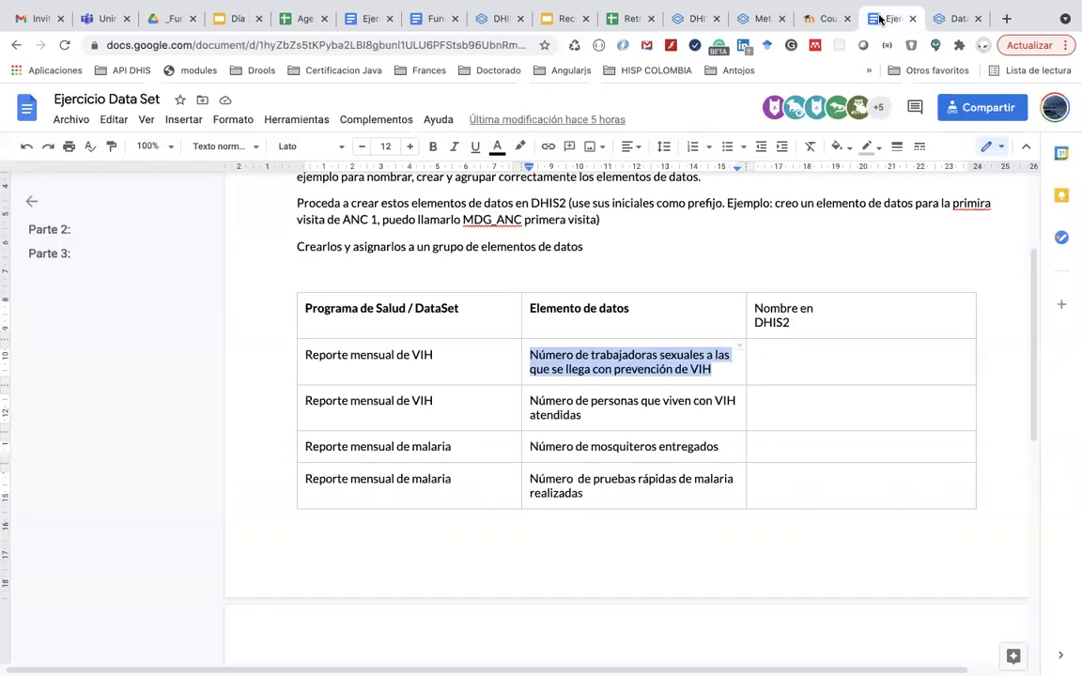
pyautogui.click(697, 19)
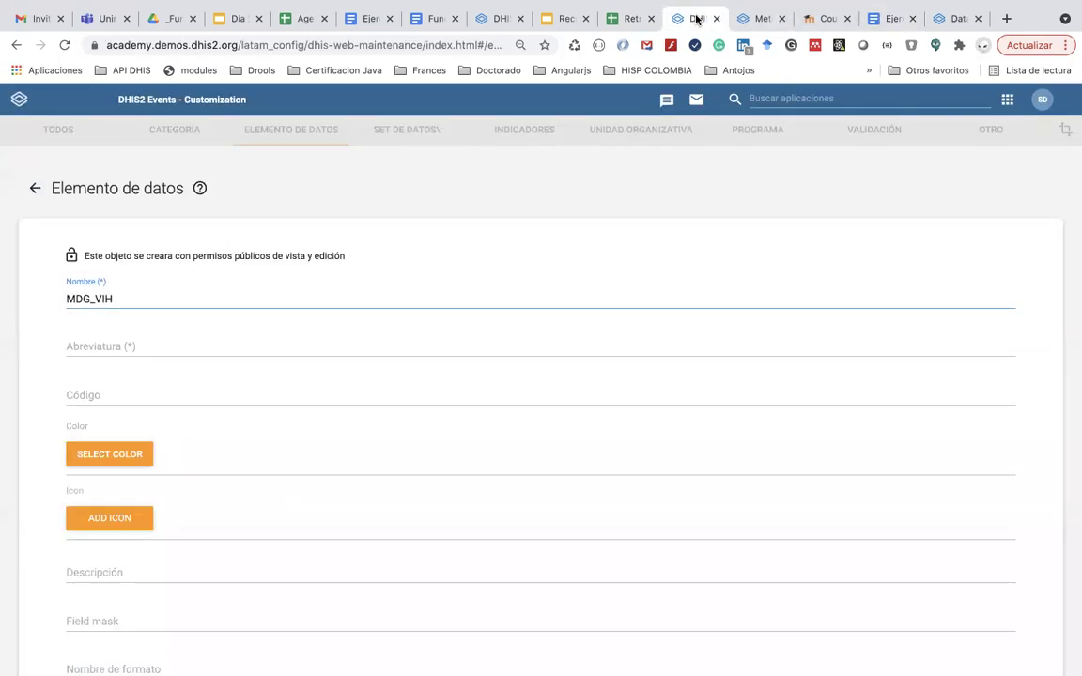
pyautogui.click(144, 299)
pyautogui.write('- VIH+ atentidas')
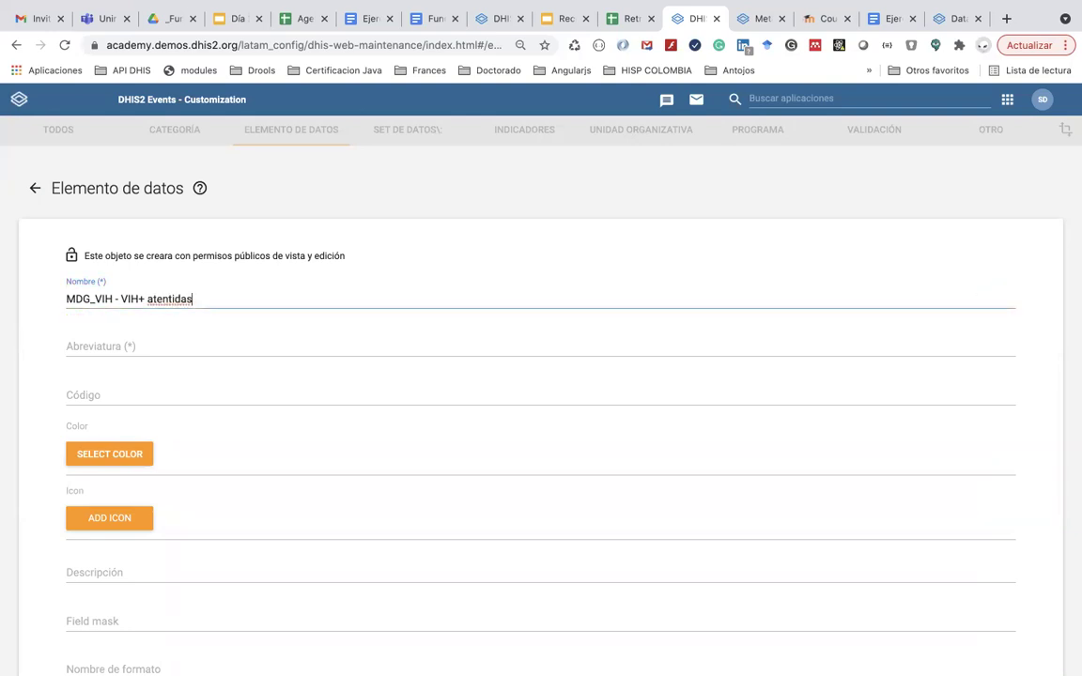
pyautogui.press('BackSpace')
pyautogui.press('BackSpace')
pyautogui.press('BackSpace')
pyautogui.press('BackSpace')
pyautogui.press('BackSpace')
pyautogui.write('didas')
# - Reuse the full name "MDG_VIH - VIH+ atendidas" as the data element's short name (Abreviatura)
pyautogui.moveTo(198, 299); pyautogui.dragTo(66, 299)
pyautogui.hotkey('ctrl', 'c')
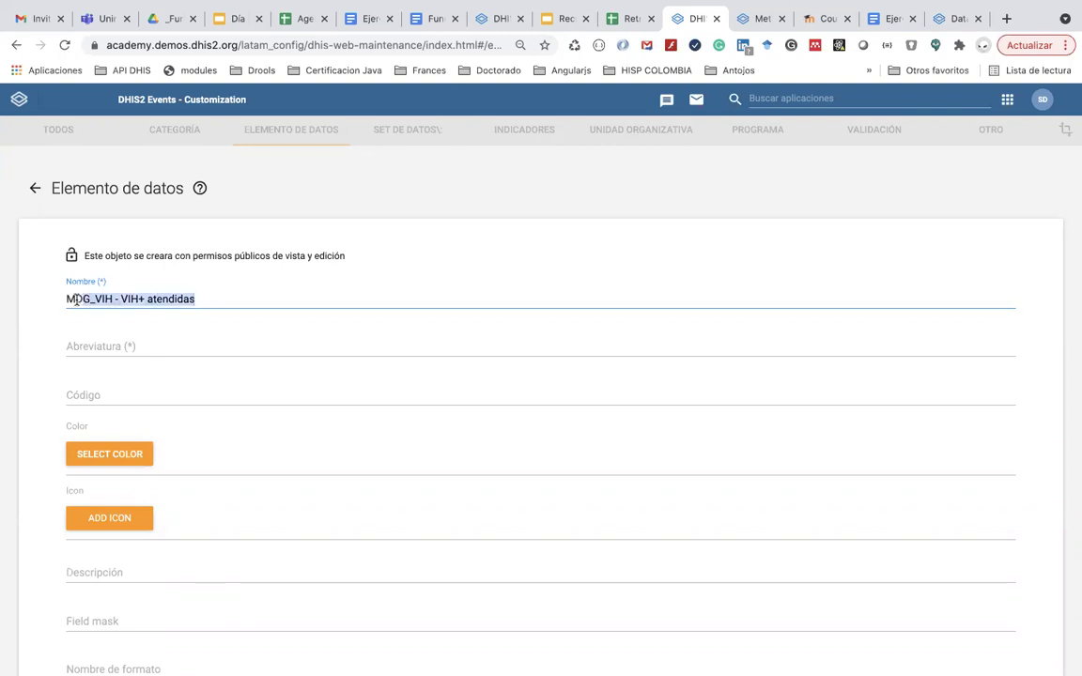
pyautogui.click(114, 336)
pyautogui.hotkey('ctrl', 'v')
# - Set the form name (Nombre de formato) to "VIH+ atendidas", without the MDG_VIH prefix
pyautogui.scroll(-1, 151, 453)
pyautogui.scroll(-5, 151, 452)
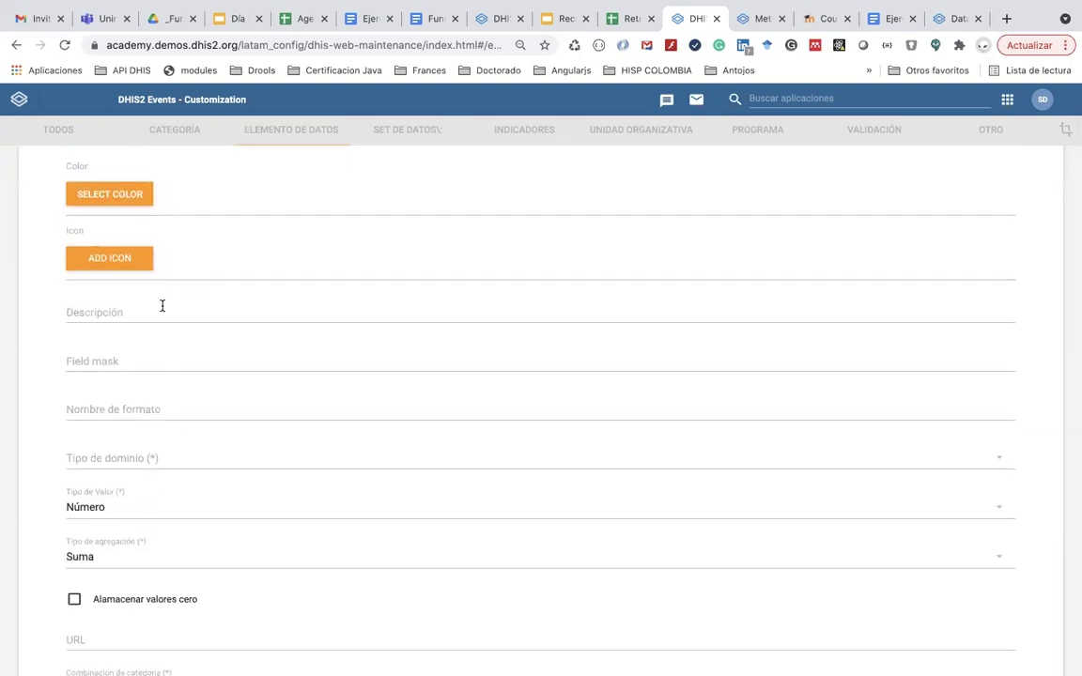
pyautogui.click(143, 409)
pyautogui.hotkey('ctrl', 'v')
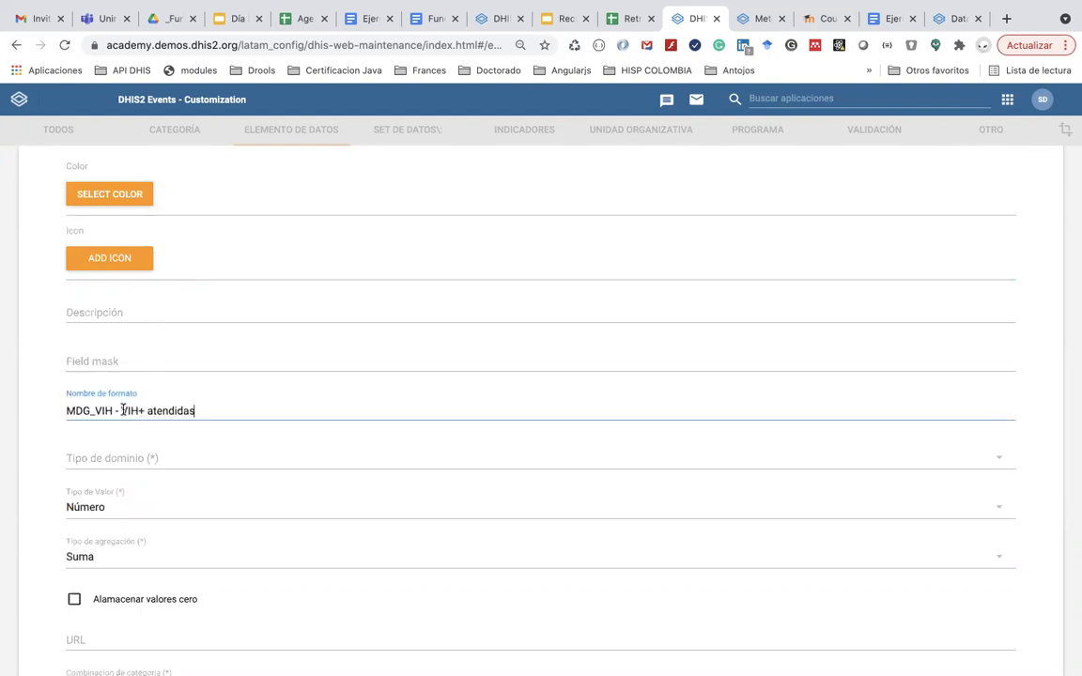
pyautogui.moveTo(121, 410); pyautogui.dragTo(3, 413)
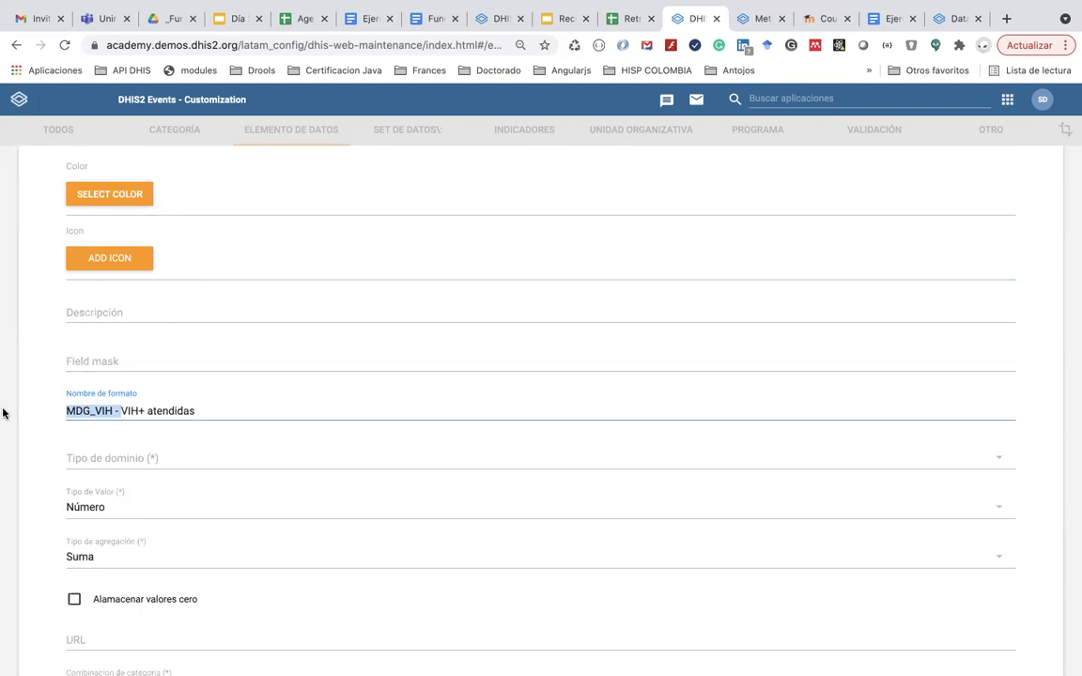
pyautogui.press('BackSpace')
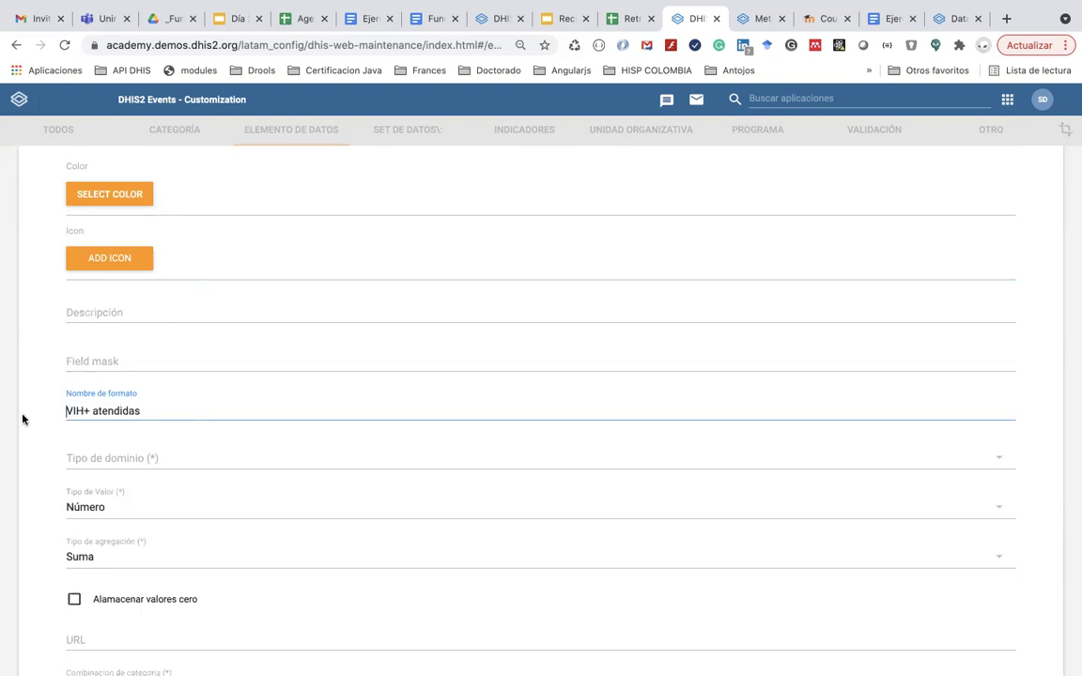
# - Set the data element's domain type to Agregar and its value type to "Entero positivo o cero"
pyautogui.click(97, 458)
pyautogui.click(130, 459)
pyautogui.scroll(-1, 131, 461)
pyautogui.scroll(-2, 132, 461)
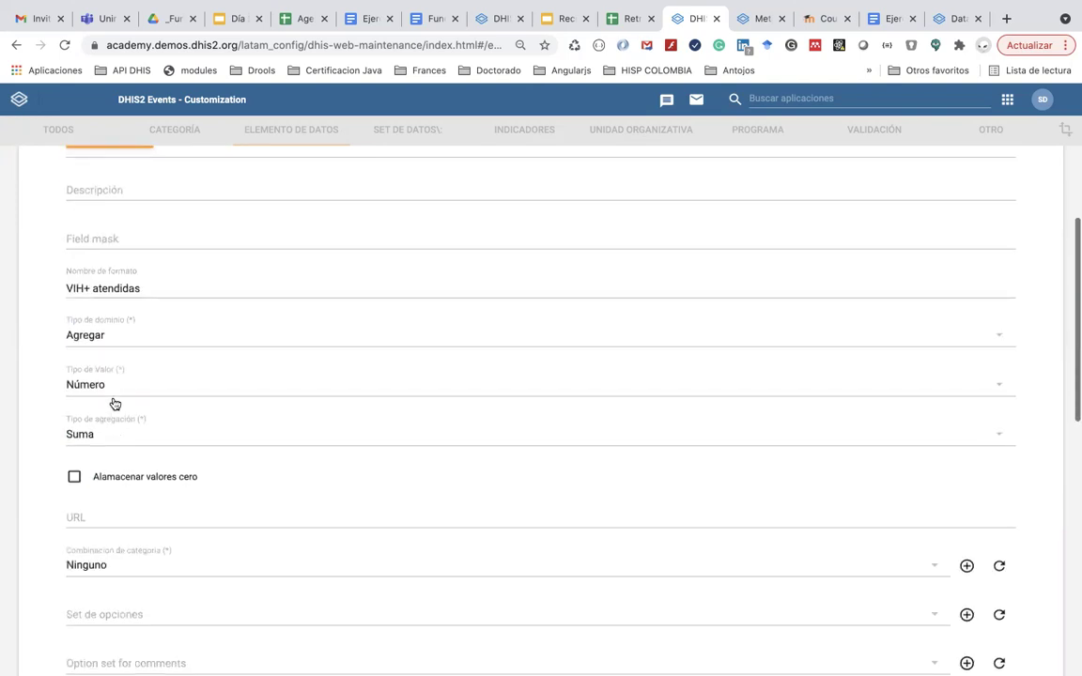
pyautogui.click(114, 386)
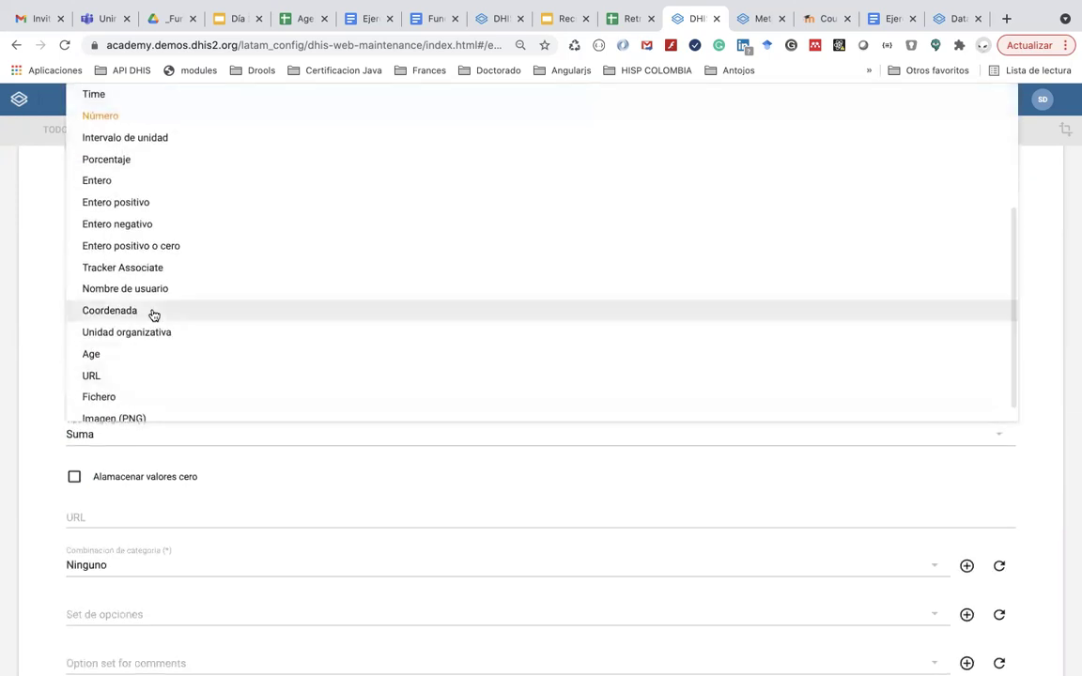
pyautogui.click(157, 245)
# - Review the remaining data element settings, keeping Suma aggregation and the category combination Ninguno, and save the element
pyautogui.scroll(-1, 148, 552)
pyautogui.scroll(-1, 148, 551)
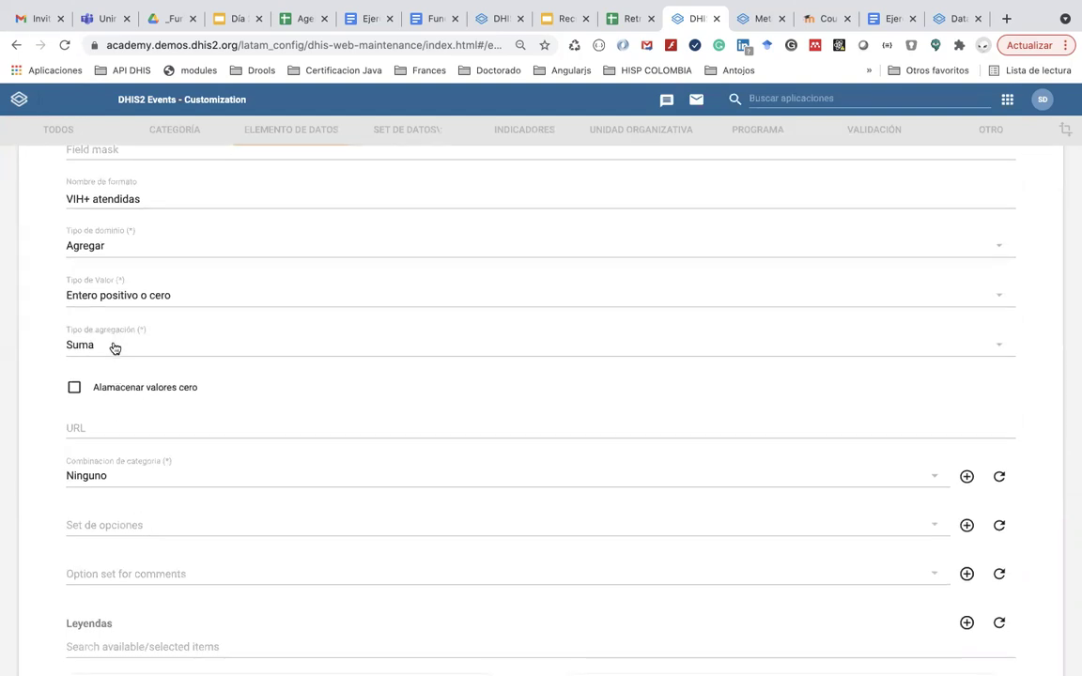
pyautogui.scroll(2, 114, 348)
pyautogui.scroll(-3, 114, 348)
pyautogui.scroll(-1, 114, 349)
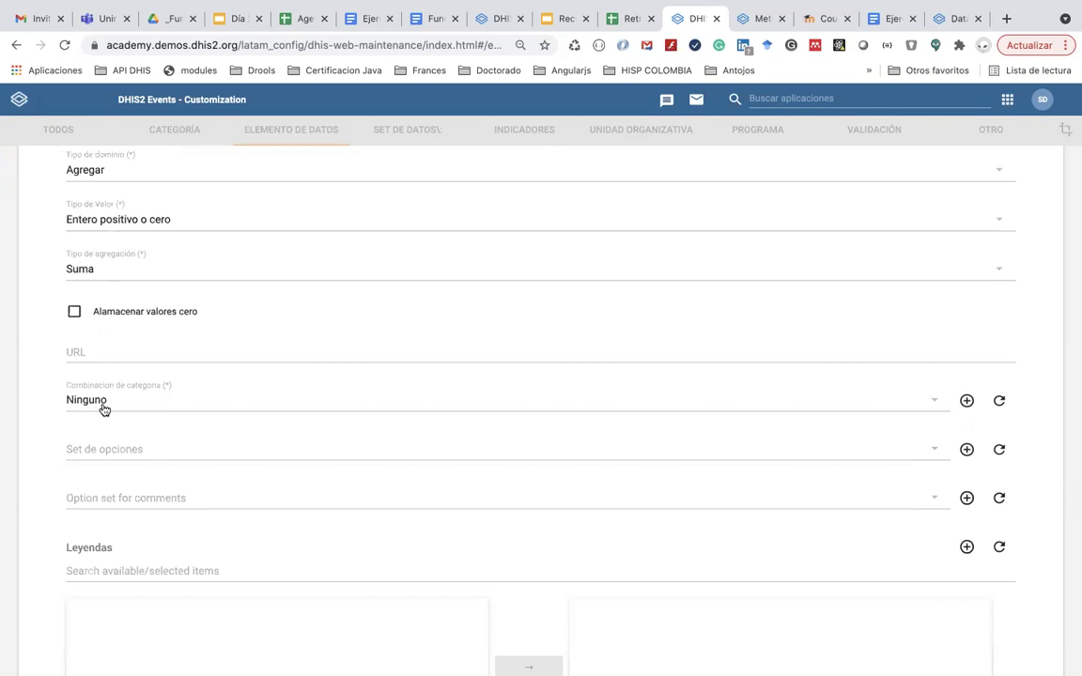
pyautogui.scroll(-10, 103, 410)
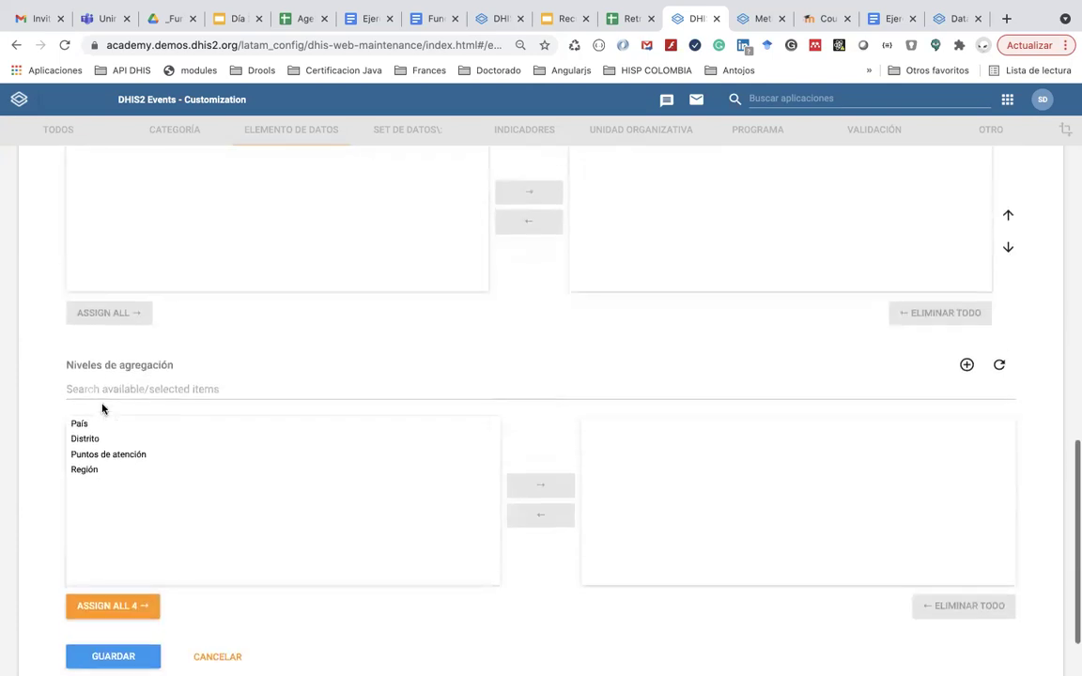
pyautogui.scroll(-2, 102, 411)
pyautogui.click(102, 566)
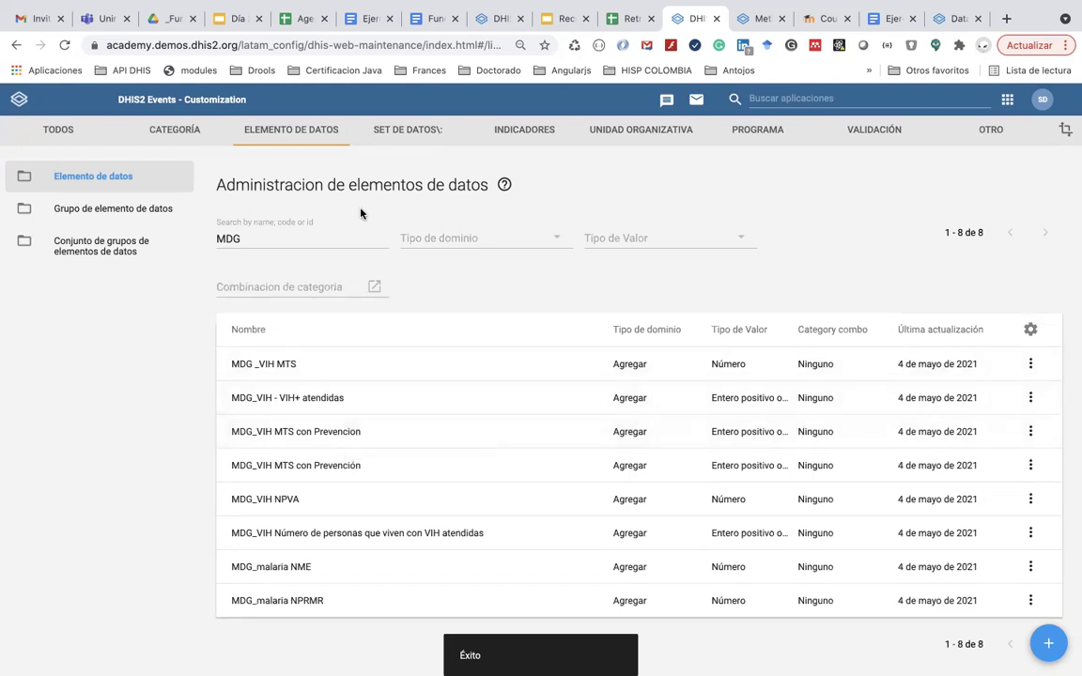
# - Create a new data element group named "MDG Programa de VIH"
pyautogui.click(130, 219)
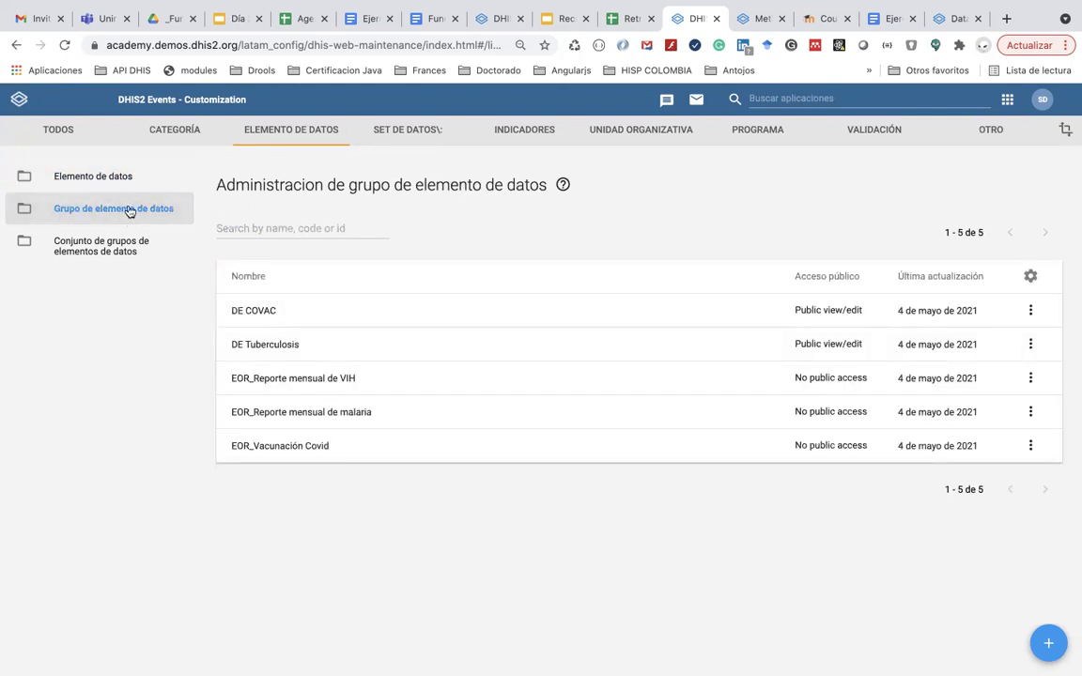
pyautogui.click(126, 174)
pyautogui.click(125, 206)
pyautogui.click(1041, 637)
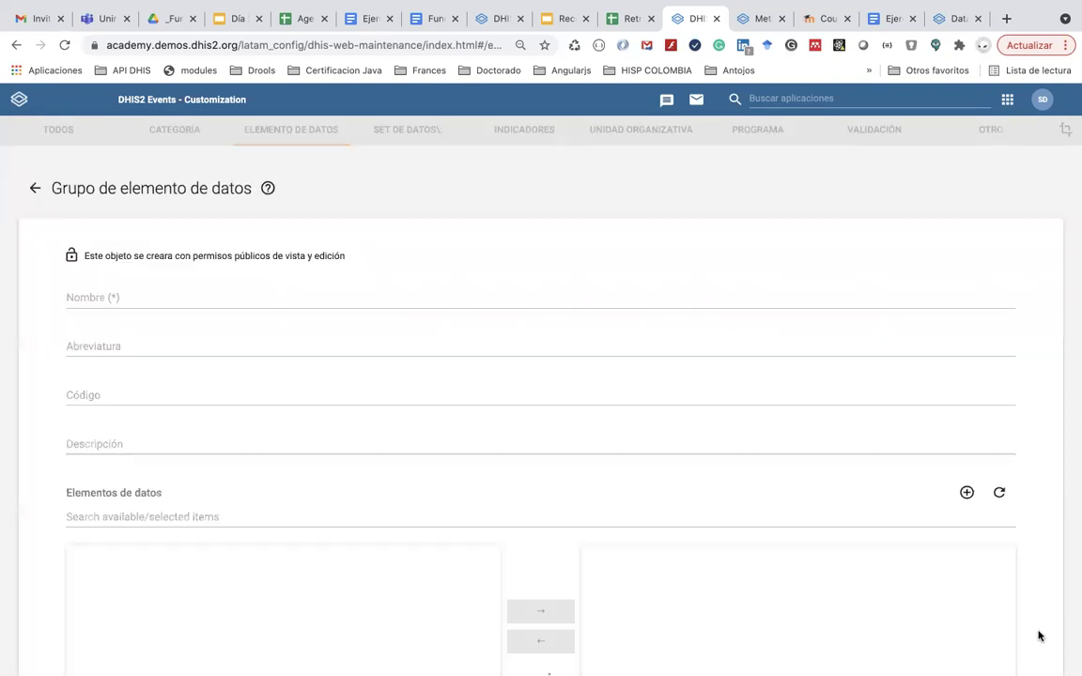
pyautogui.click(160, 287)
pyautogui.write('MDG')
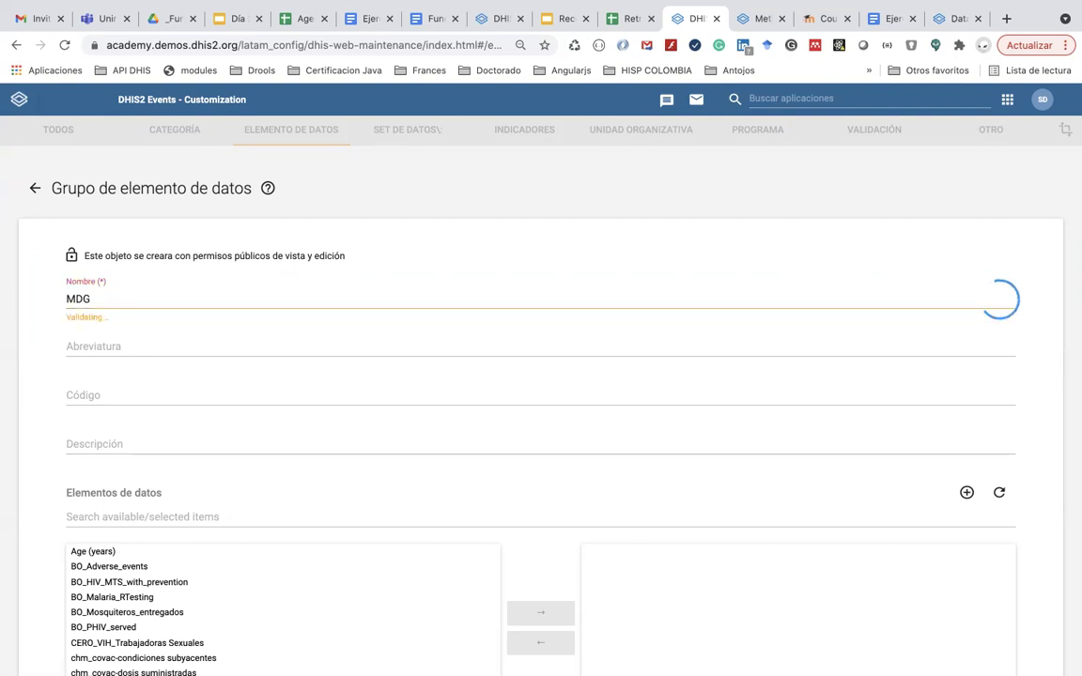
pyautogui.write(' Pr')
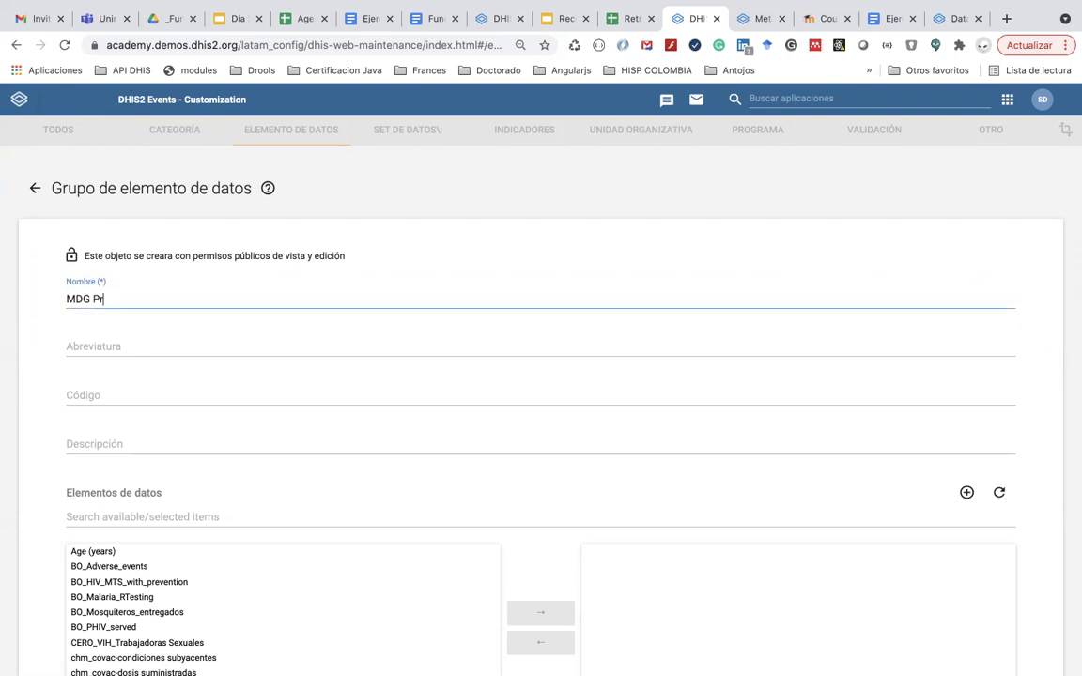
pyautogui.write('oogra')
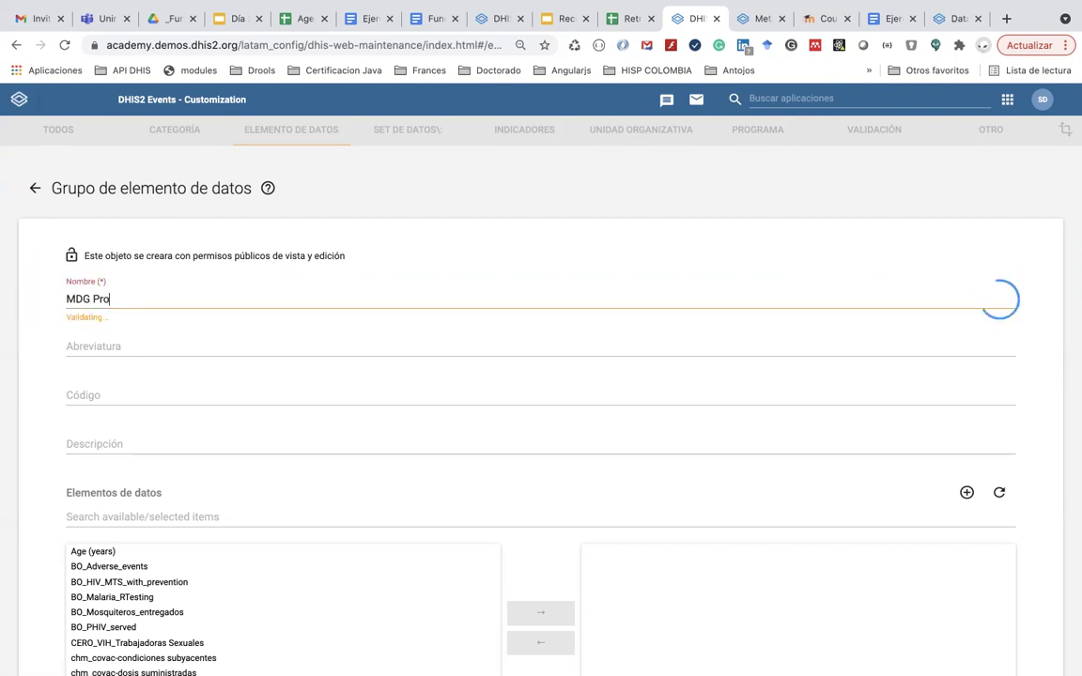
pyautogui.press('BackSpace')
pyautogui.press('BackSpace')
pyautogui.press('BackSpace')
pyautogui.press('BackSpace')
pyautogui.write('grama de VIH')
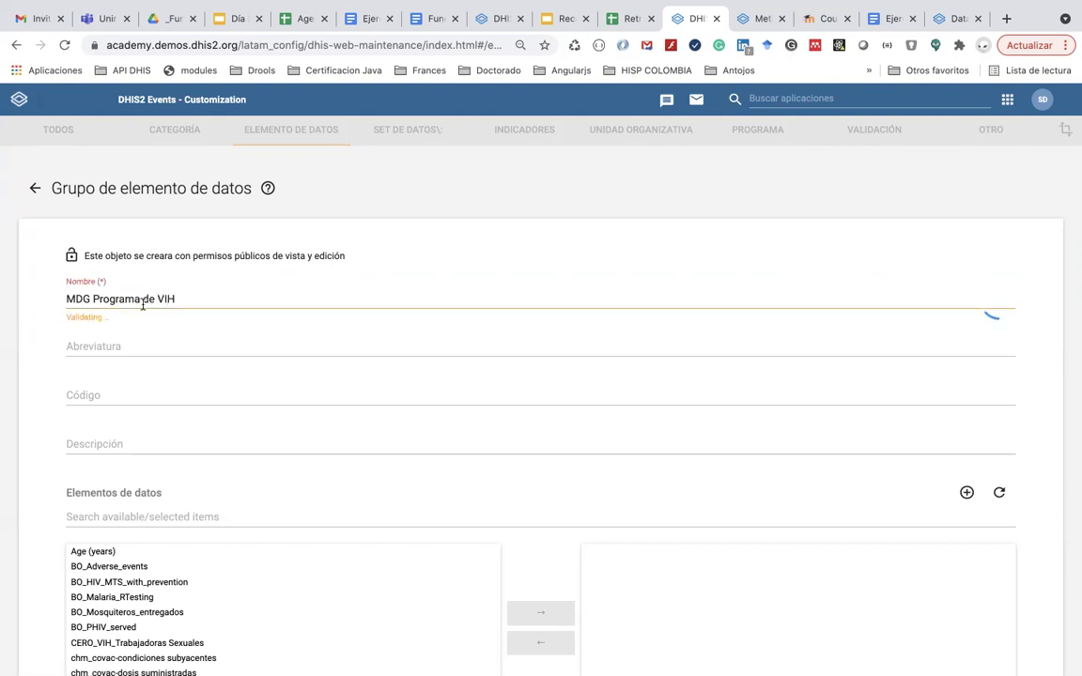
# - Filter the available data elements by "MDG" and assign "MDG_VIH - VIH+ atendidas" and "MDG_VIH MTS con Prevención" to the group
pyautogui.scroll(-1, 162, 505)
pyautogui.click(148, 489)
pyautogui.write('VI')
pyautogui.press('BackSpace')
pyautogui.press('BackSpace')
pyautogui.write('MDG')
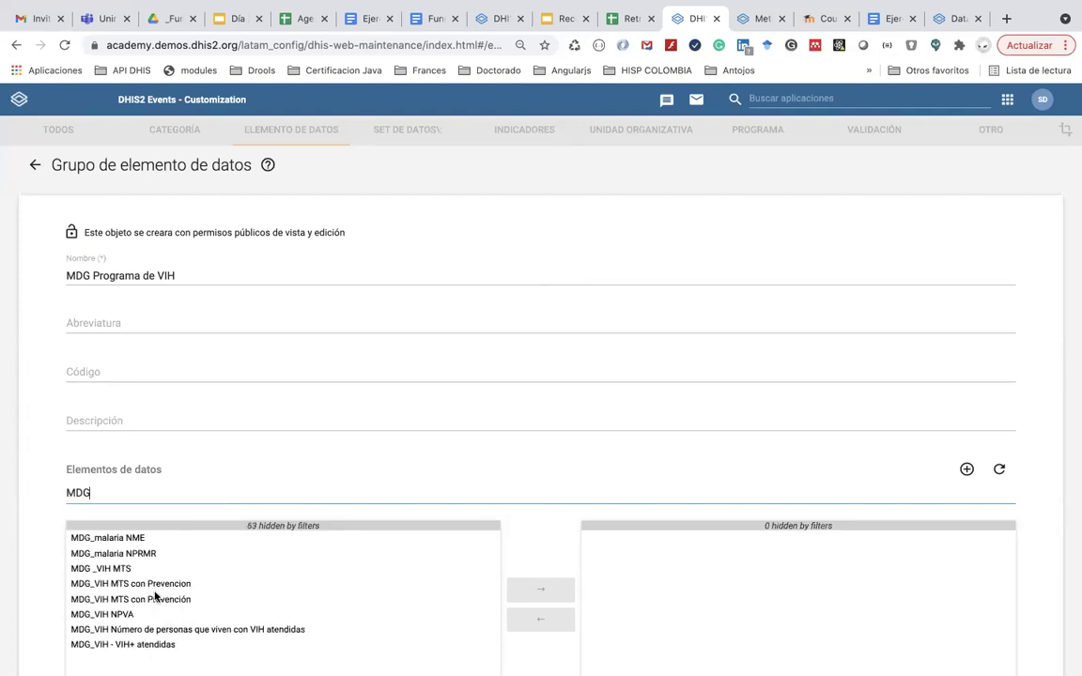
pyautogui.scroll(-1, 157, 595)
pyautogui.scroll(-1, 157, 595)
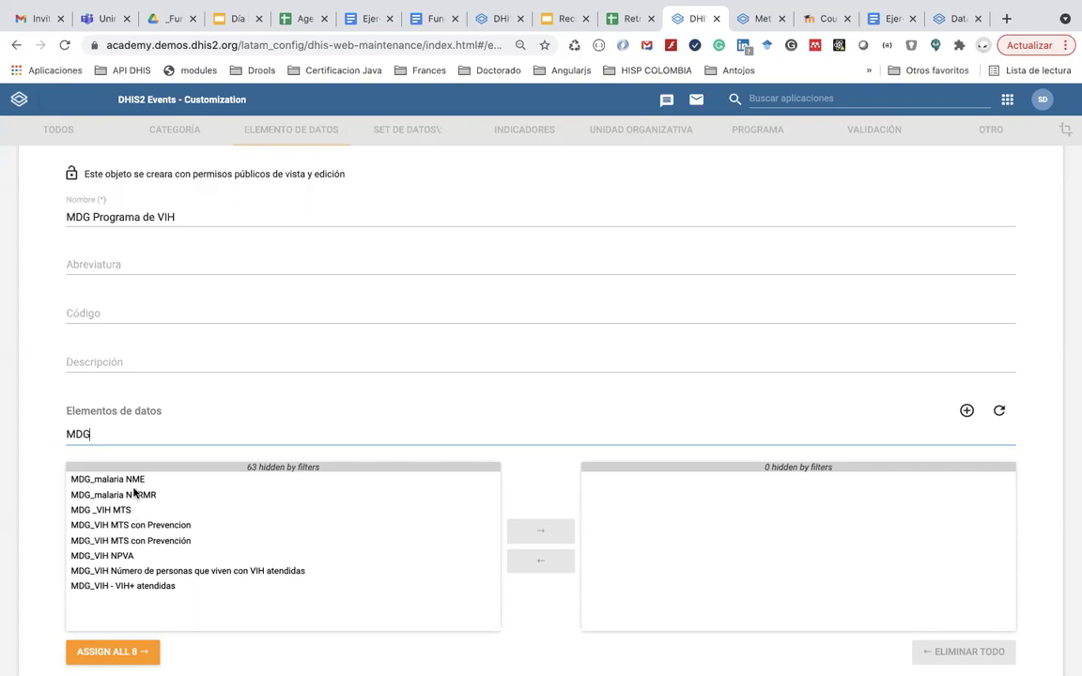
pyautogui.doubleClick(144, 586)
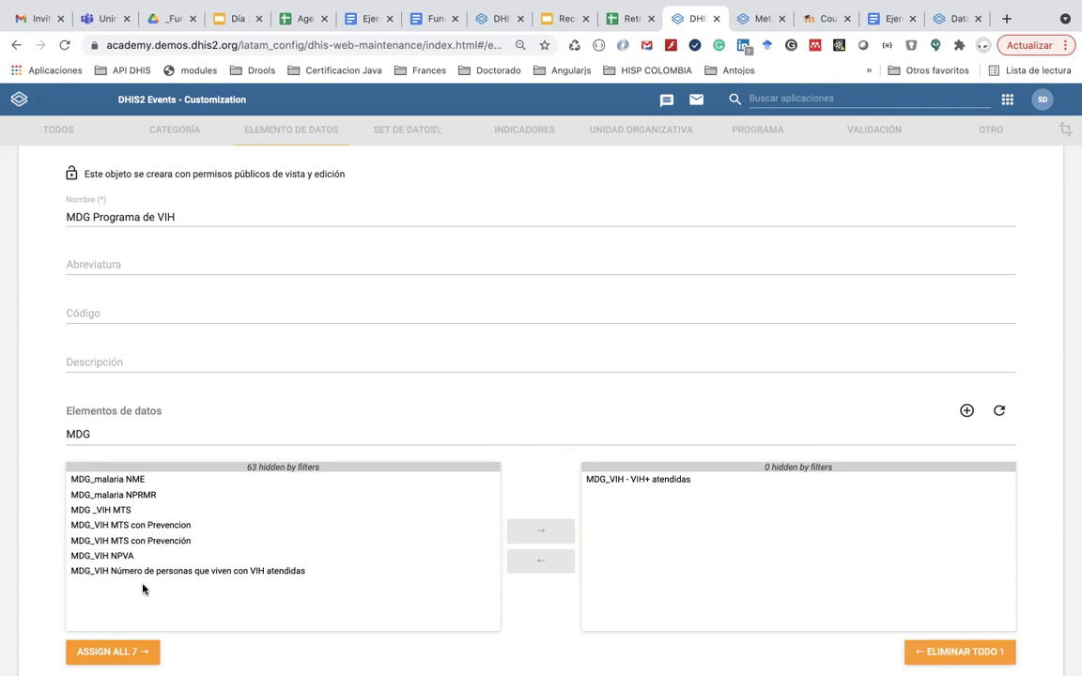
pyautogui.doubleClick(171, 545)
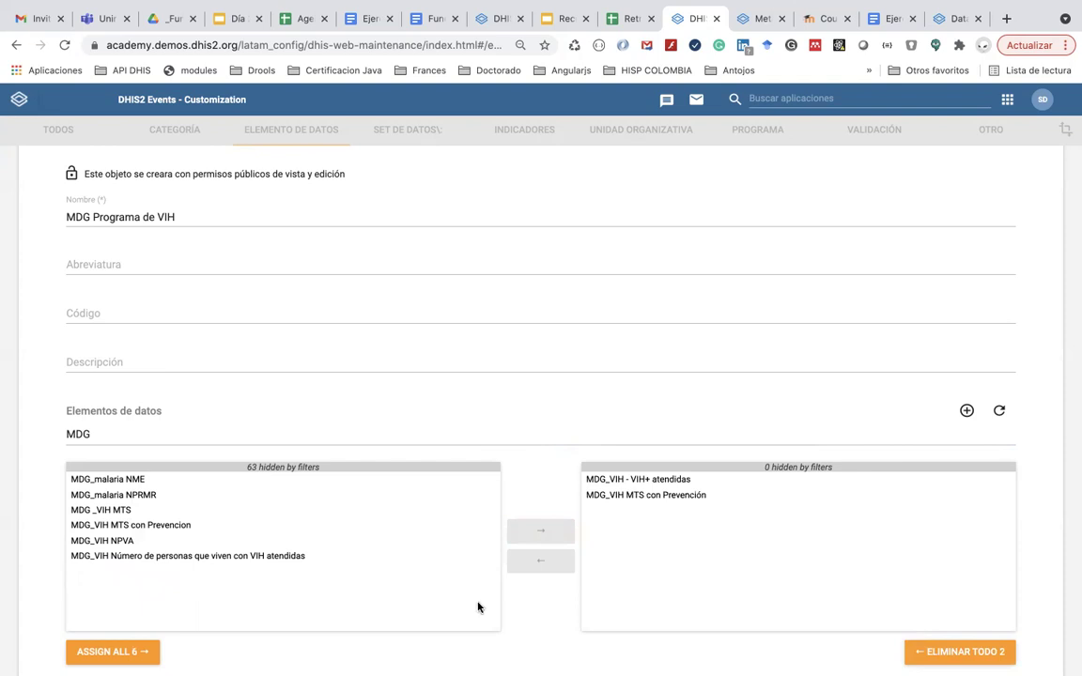
# - Review the group's name and assigned data elements, and save the group
pyautogui.scroll(-1, 558, 614)
pyautogui.scroll(-3, 558, 613)
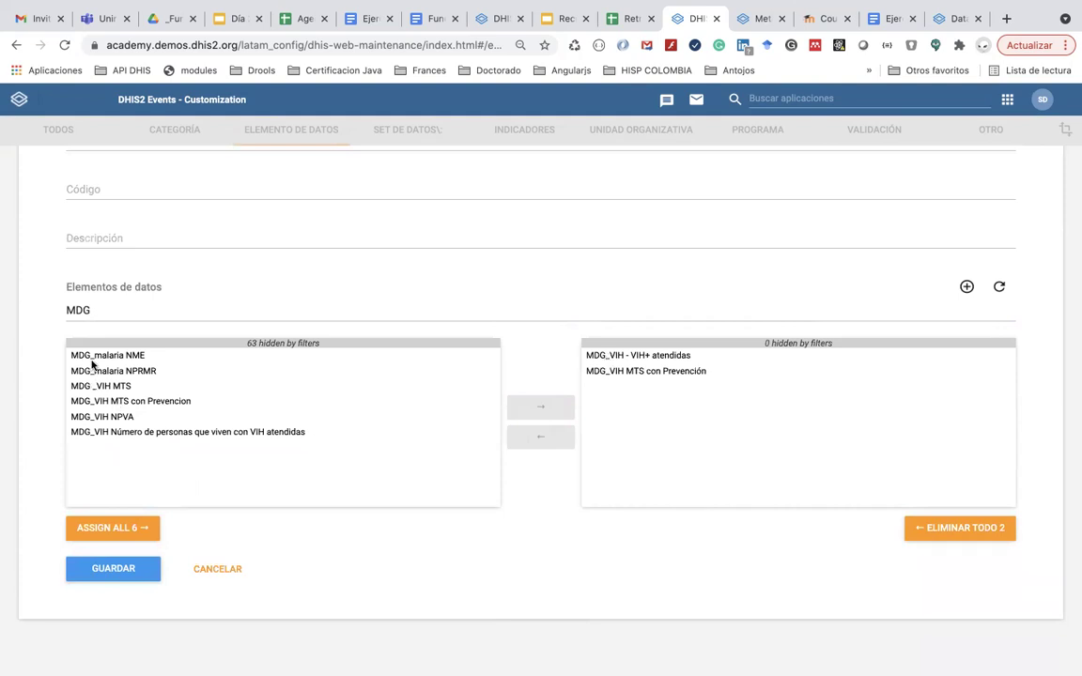
pyautogui.scroll(3, 132, 362)
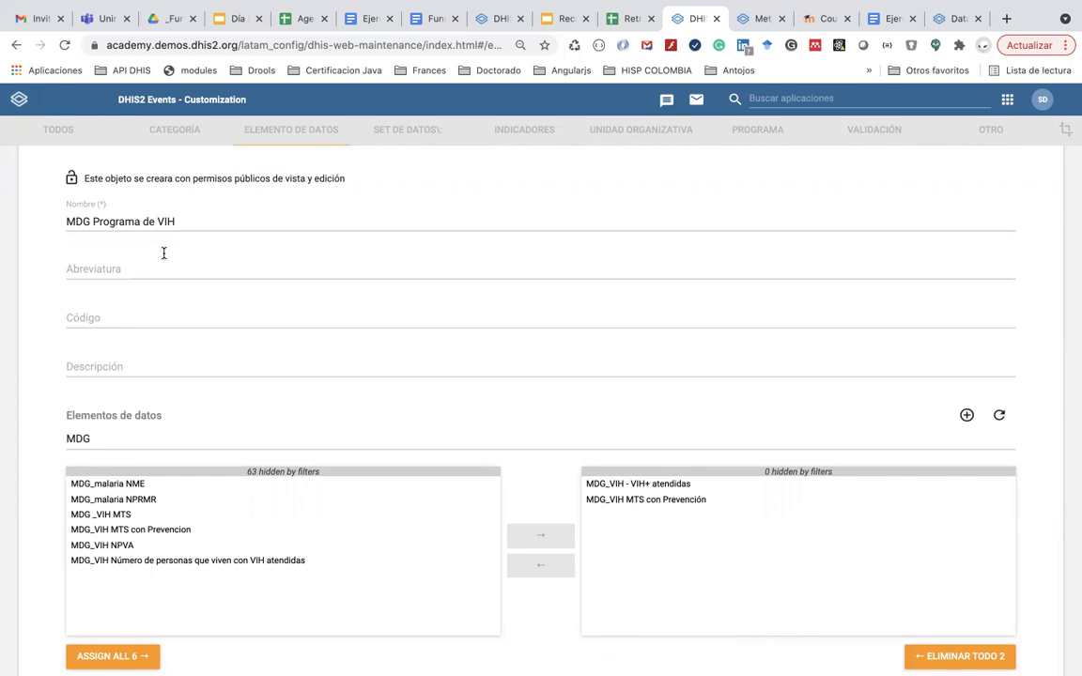
pyautogui.scroll(-3, 113, 282)
pyautogui.click(106, 569)
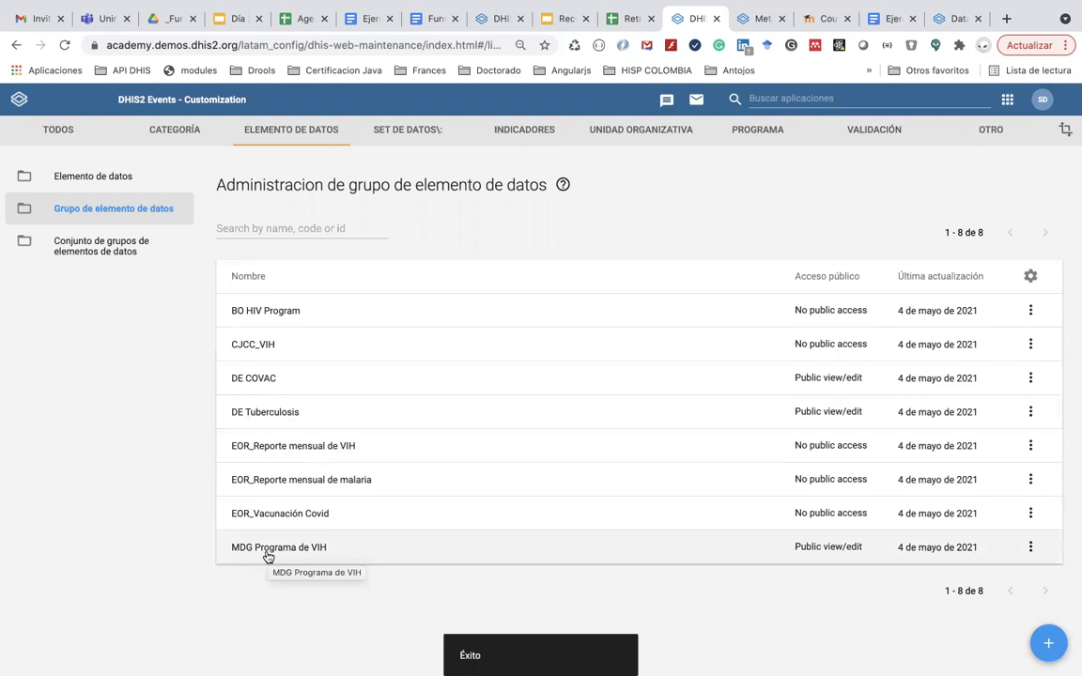
# - Search the apps for "set", open Set de Datos and examine the data elements assigned to "MDG - Resumen mensual de indicadores"
pyautogui.click(771, 101)
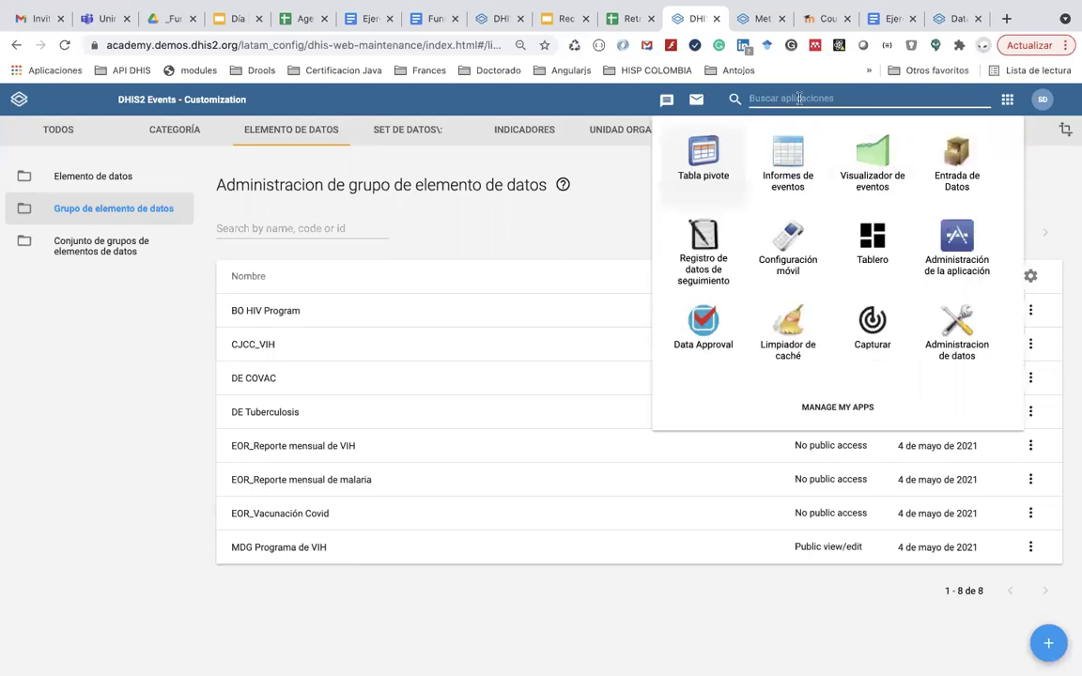
pyautogui.write('set')
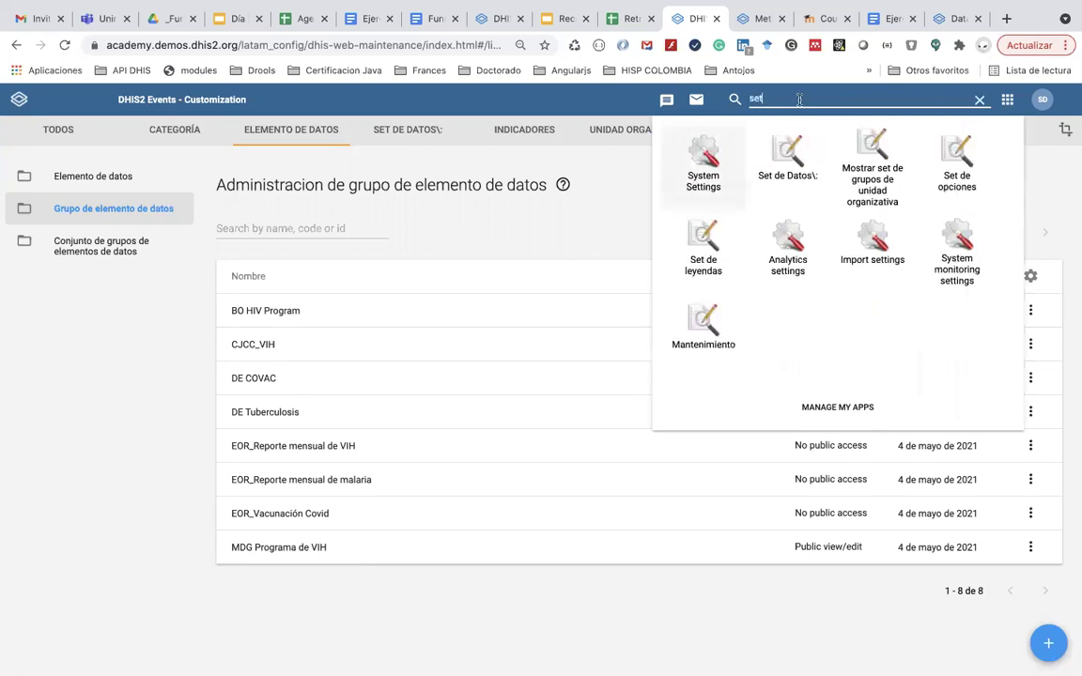
pyautogui.click(794, 166)
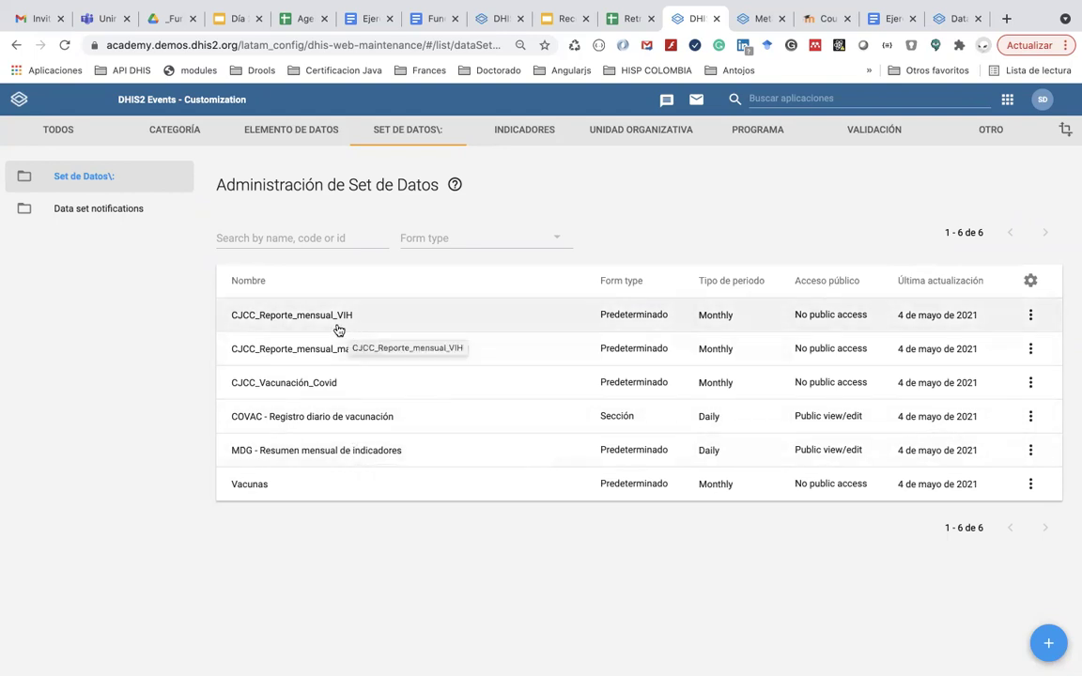
pyautogui.click(346, 452)
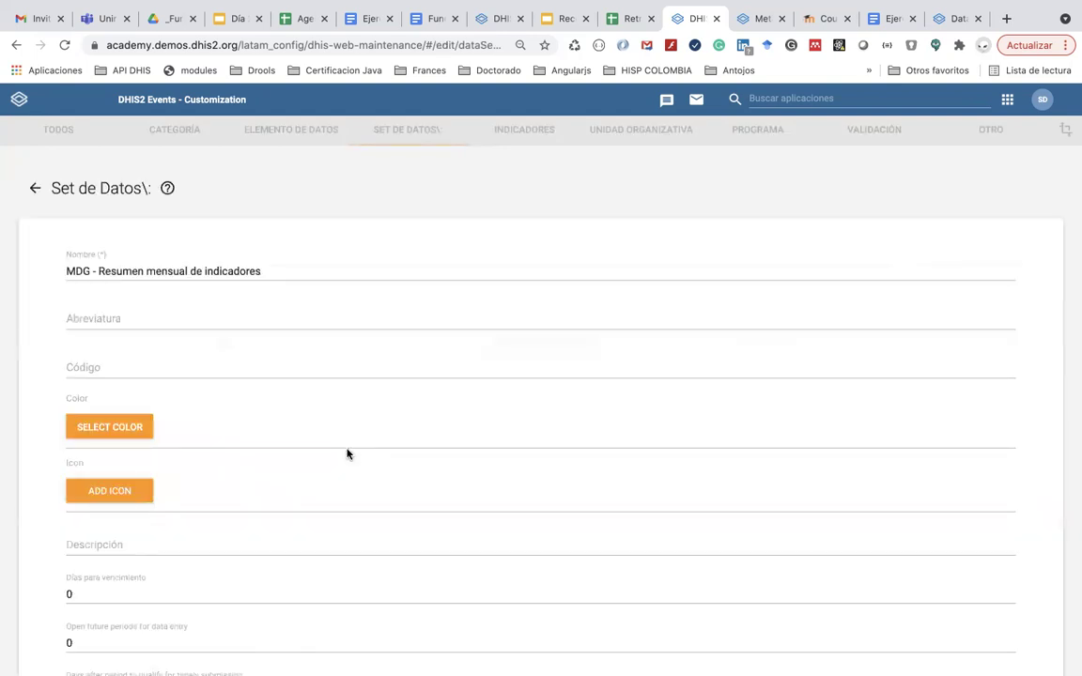
pyautogui.scroll(-15, 347, 454)
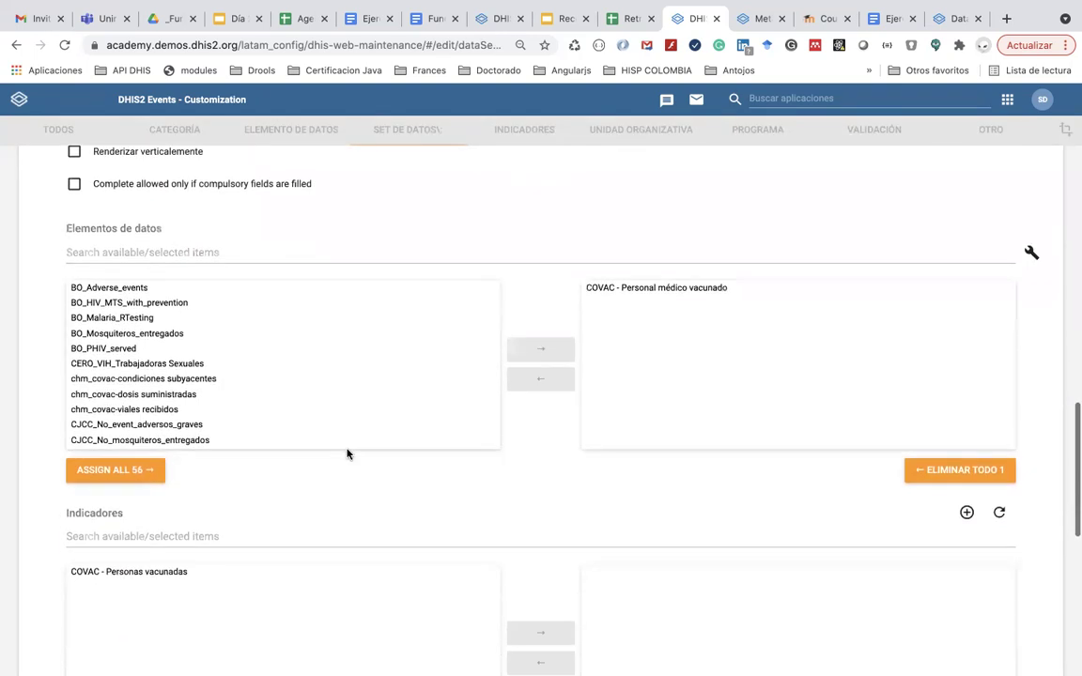
# - Replace the assigned COVAC data element with "MDG_VIH - VIH+ atendidas" and "MDG_VIH MTS con Prevención", filtering the available elements by "MDG"
pyautogui.doubleClick(639, 288)
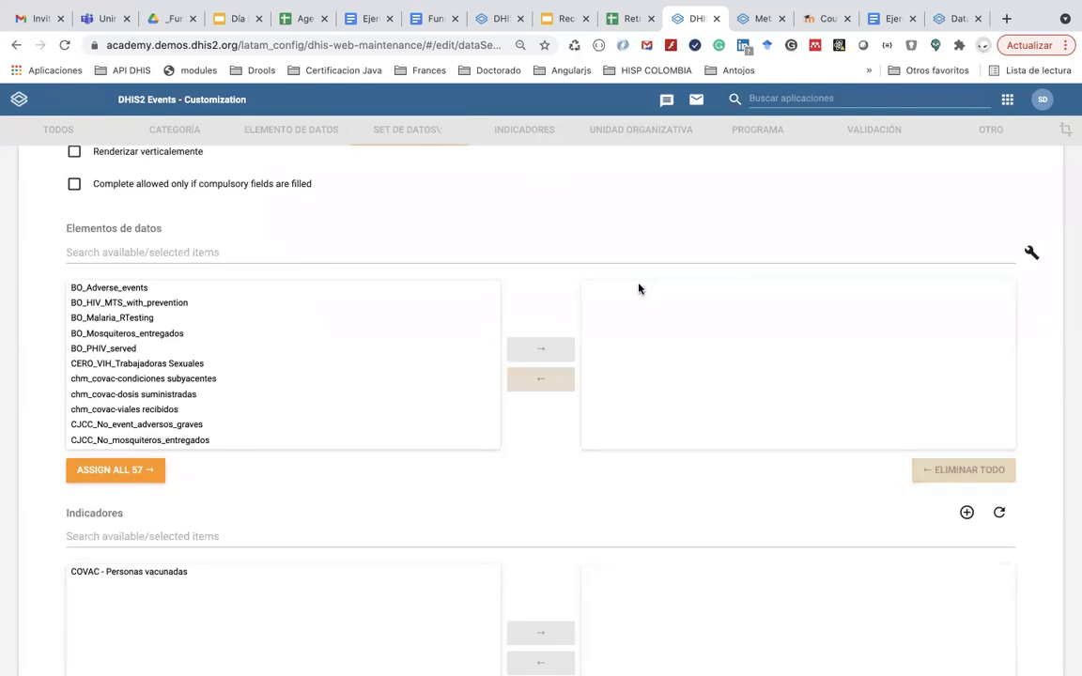
pyautogui.click(158, 253)
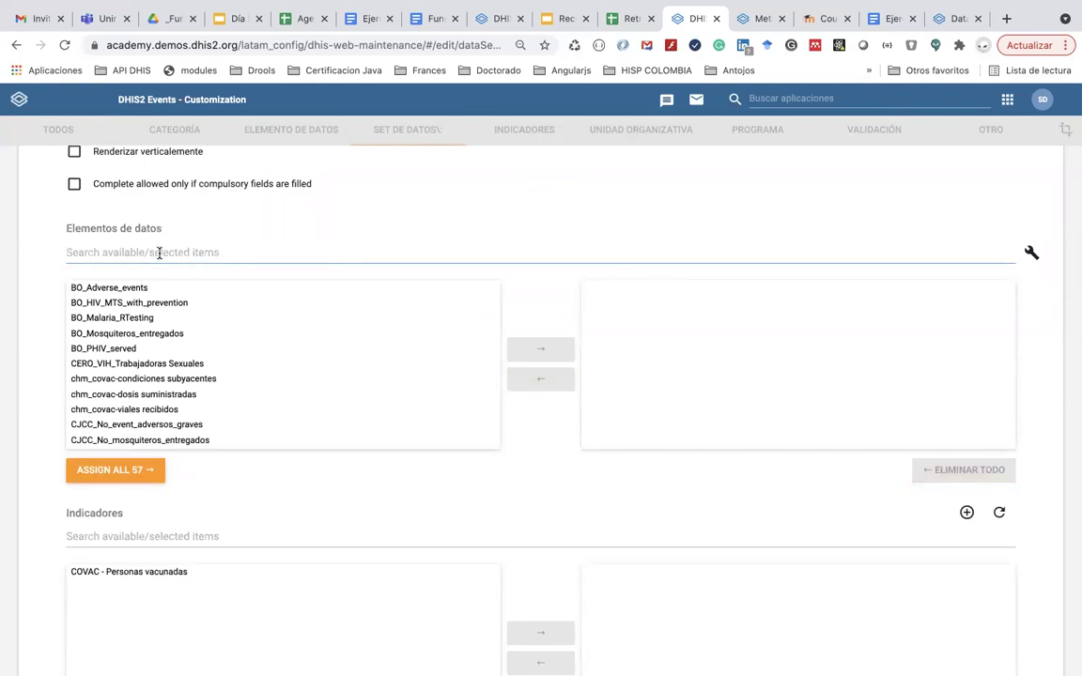
pyautogui.write('V')
pyautogui.press('BackSpace')
pyautogui.write('MDG')
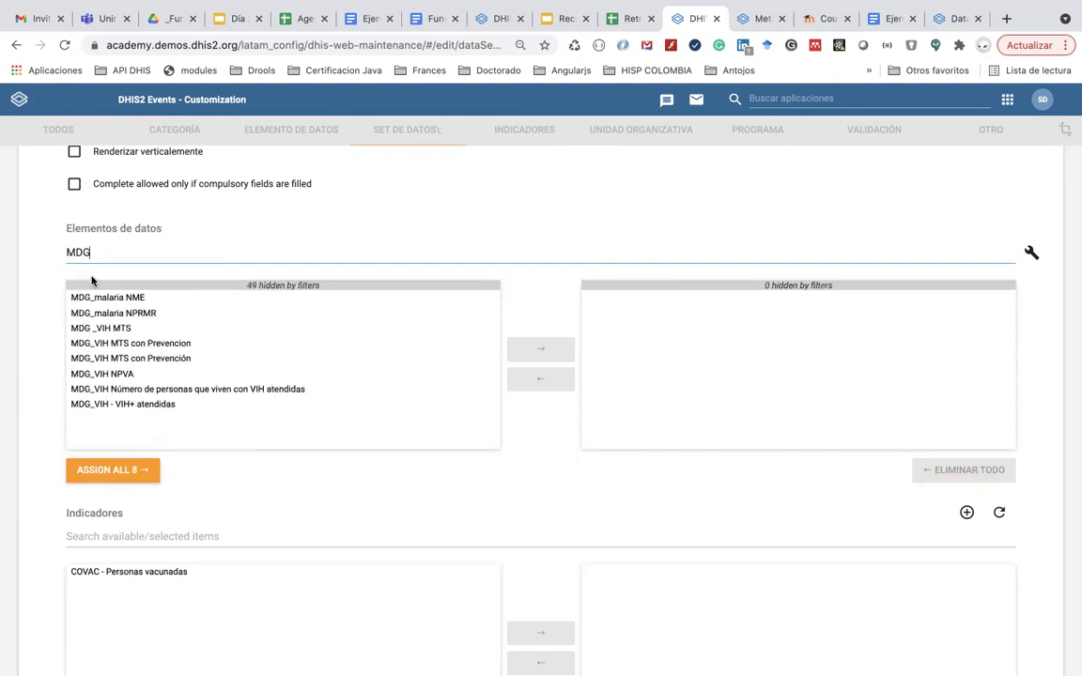
pyautogui.doubleClick(140, 405)
pyautogui.doubleClick(148, 359)
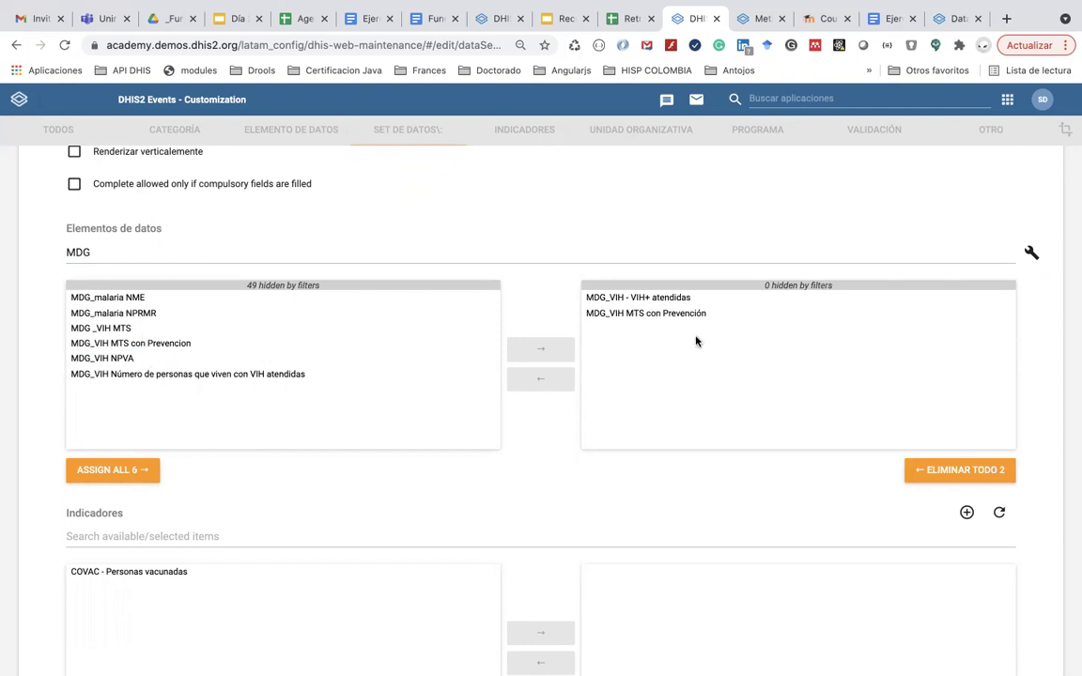
# - Assign the organisation unit JM_México to the data set and save it
pyautogui.scroll(-2, 627, 397)
pyautogui.scroll(-1, 627, 398)
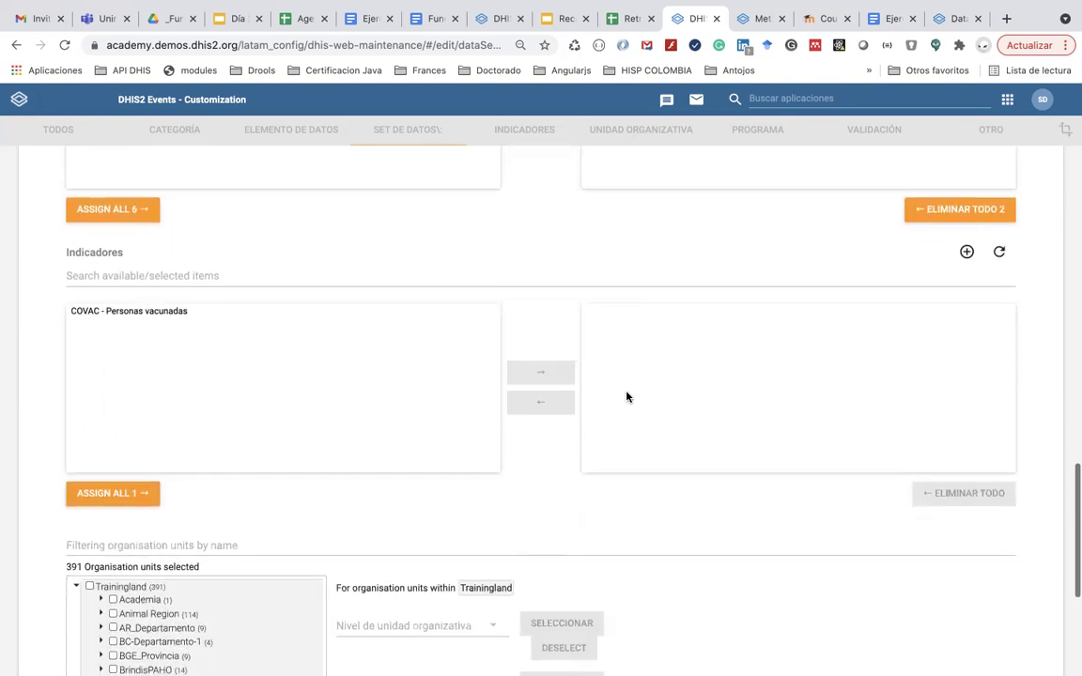
pyautogui.scroll(-3, 627, 398)
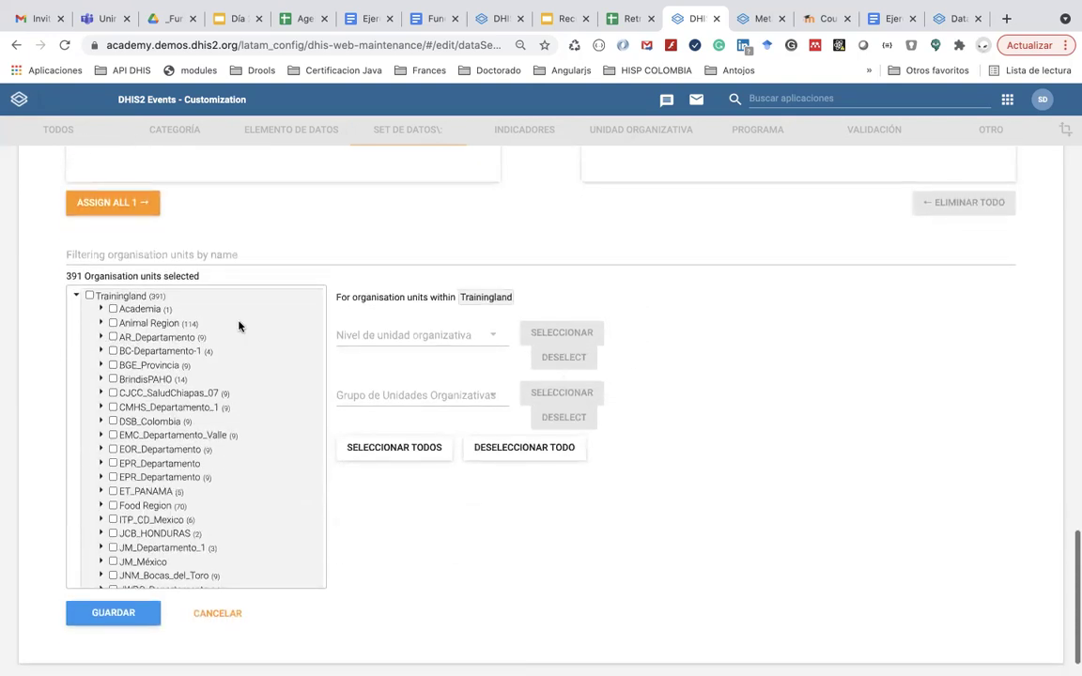
pyautogui.scroll(-2, 150, 459)
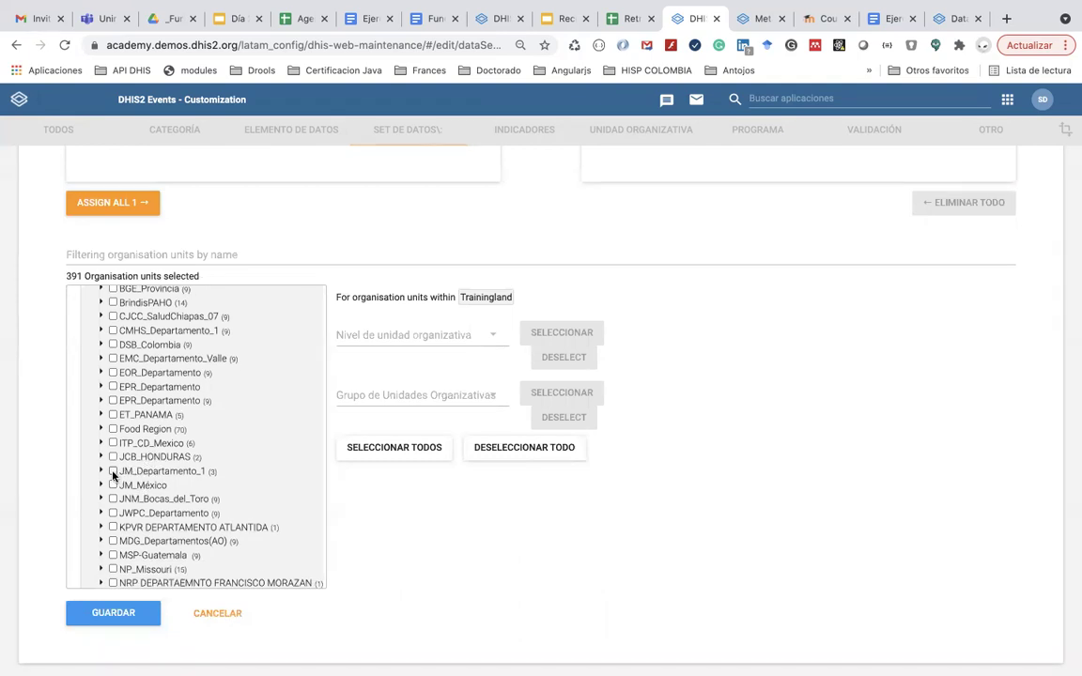
pyautogui.scroll(-2, 113, 474)
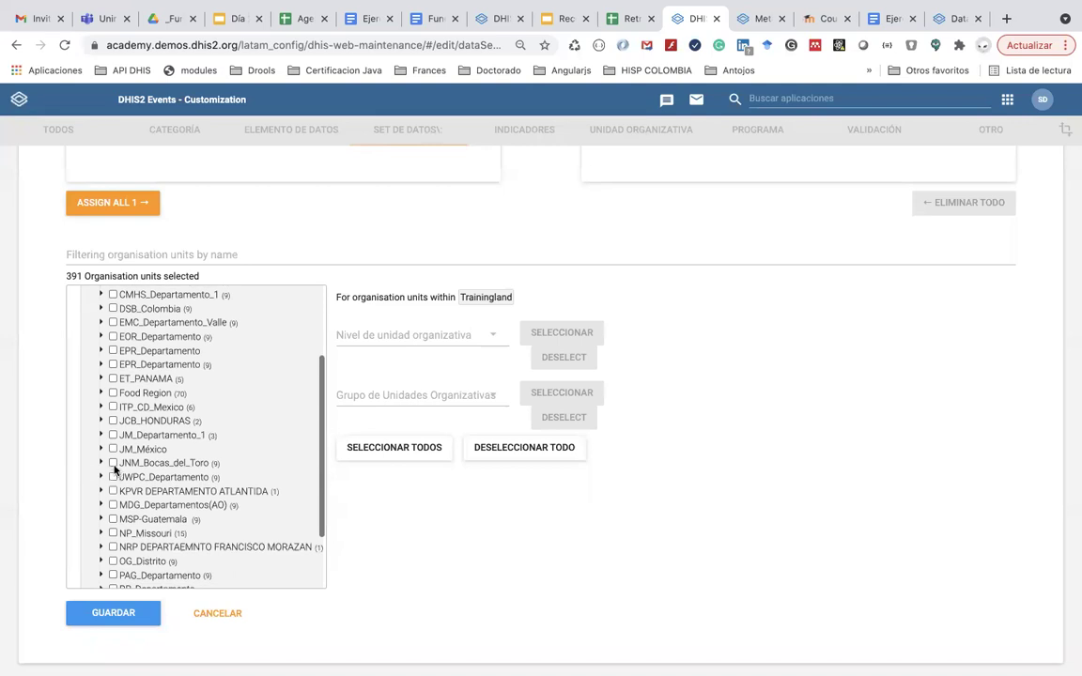
pyautogui.click(112, 450)
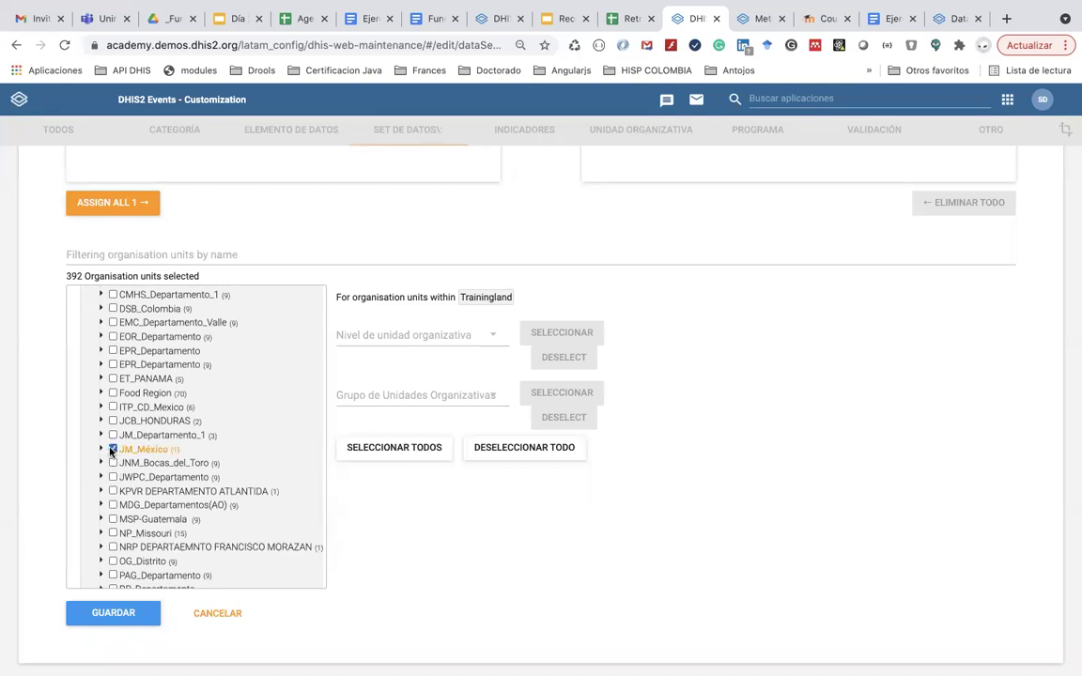
pyautogui.scroll(-4, 113, 450)
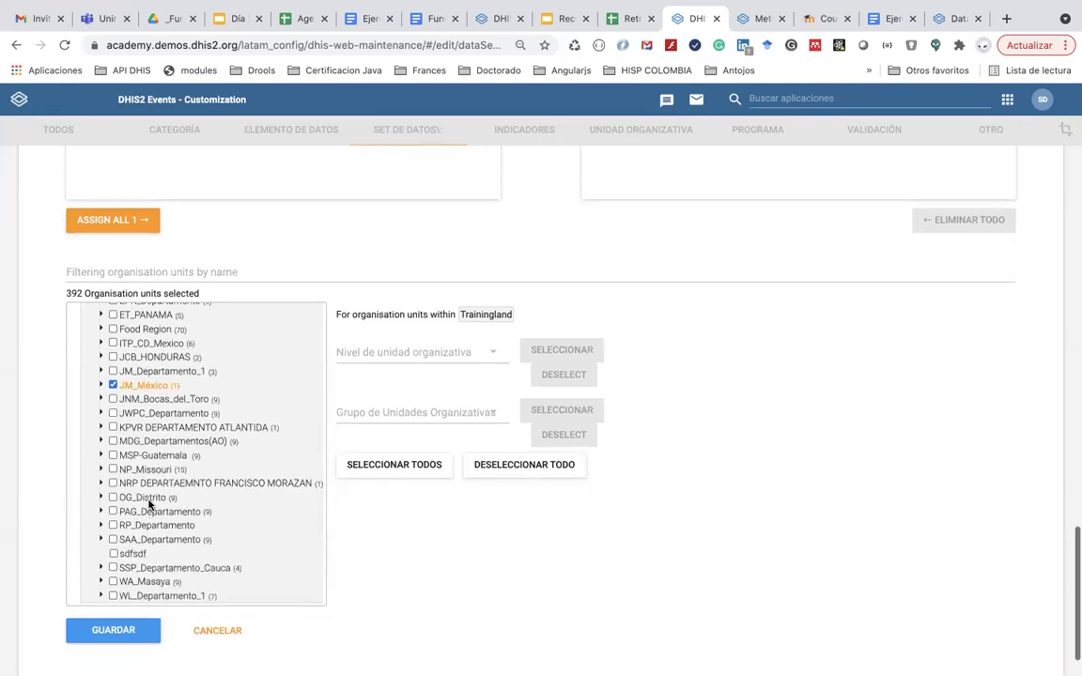
pyautogui.scroll(10, 148, 505)
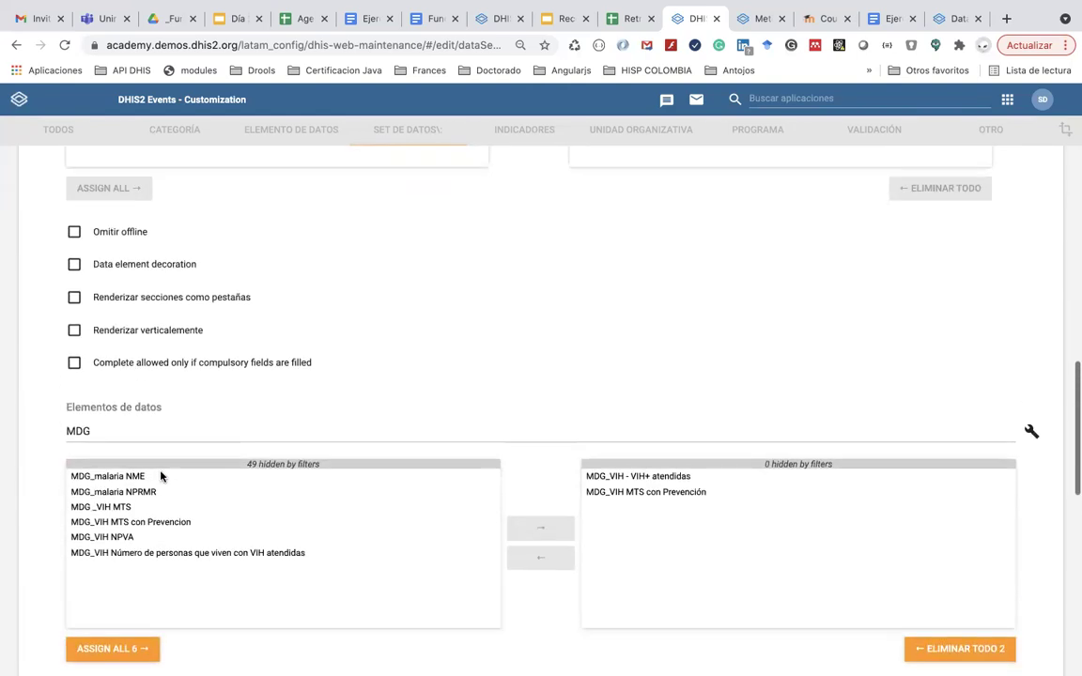
pyautogui.scroll(-10, 160, 476)
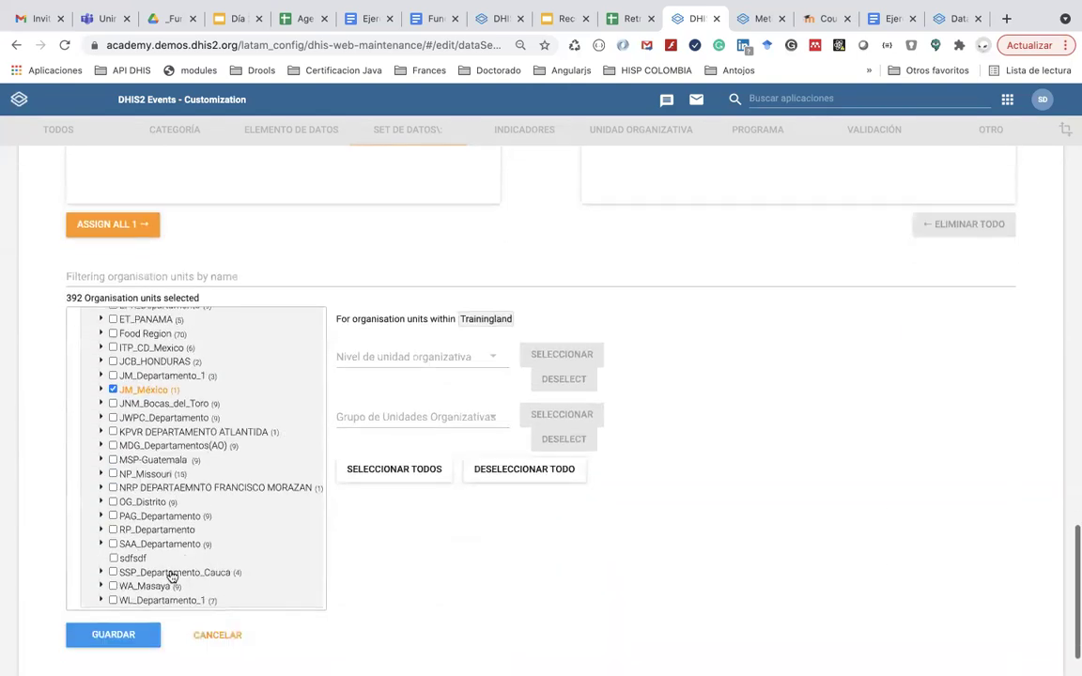
pyautogui.click(146, 636)
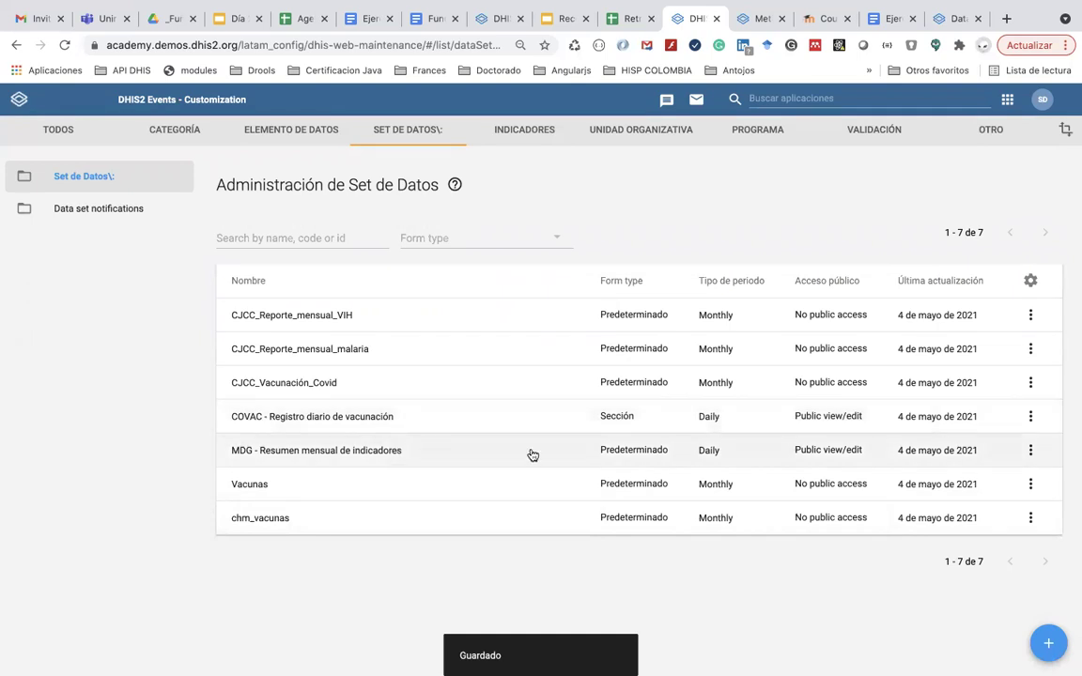
# - Open section management for "MDG - Resumen mensual de indicadores" and start a new section named "VIH"
pyautogui.click(1030, 451)
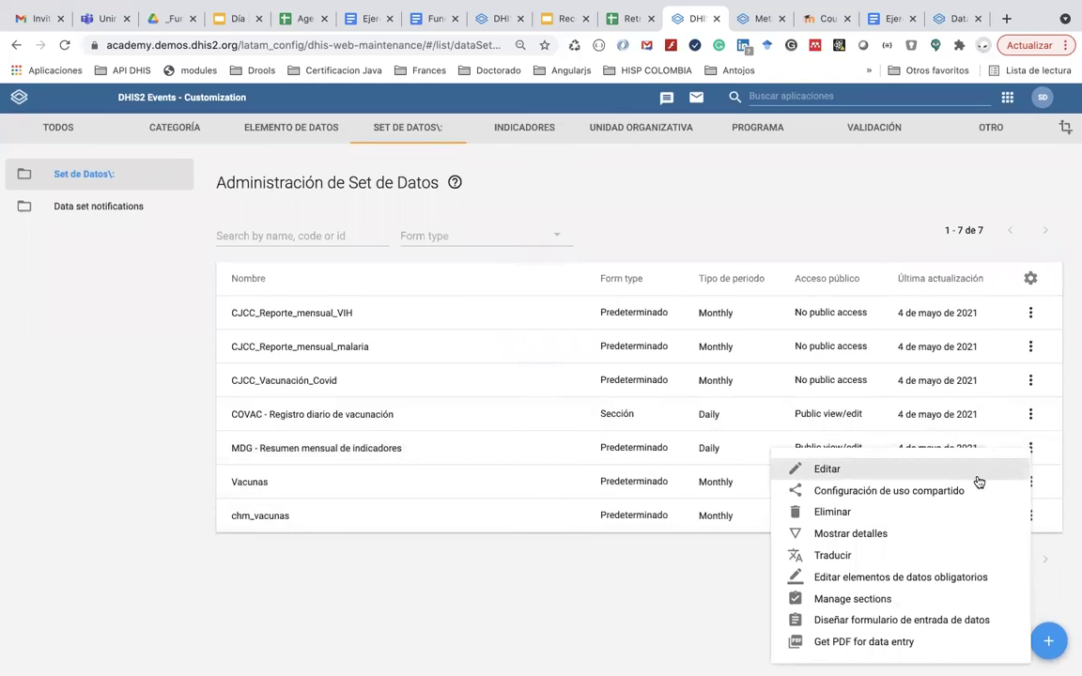
pyautogui.click(899, 603)
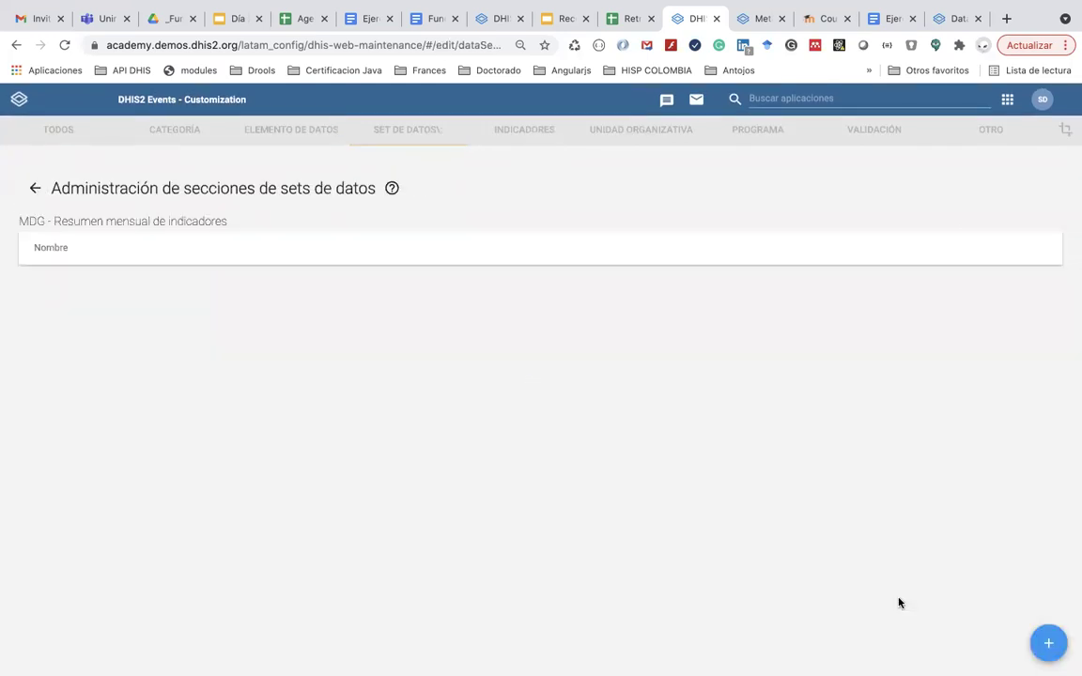
pyautogui.click(1050, 643)
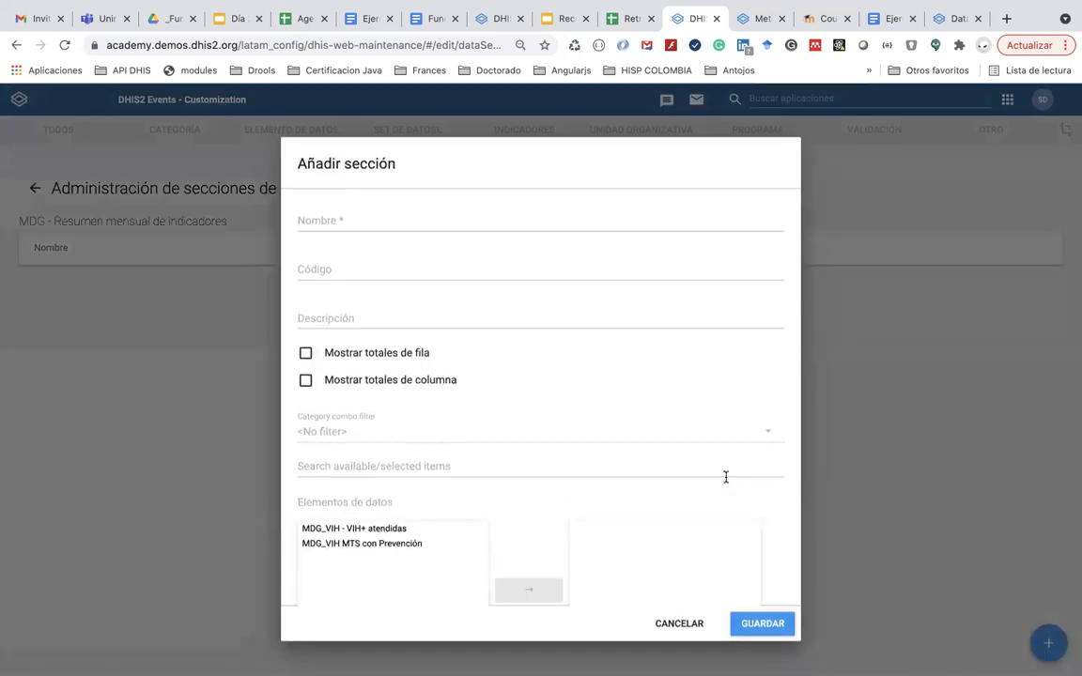
pyautogui.click(346, 216)
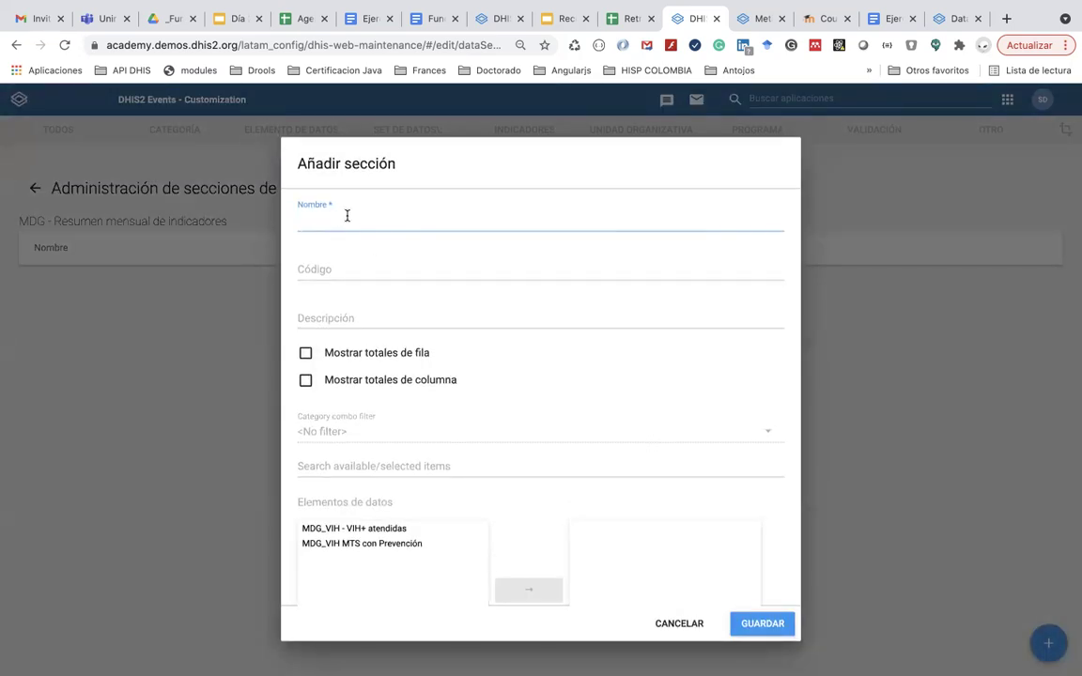
pyautogui.write('VIH')
# - Assign "MDG_VIH - VIH+ atendidas" and "MDG_VIH MTS con Prevención" to the VIH section and save the section
pyautogui.click(380, 532)
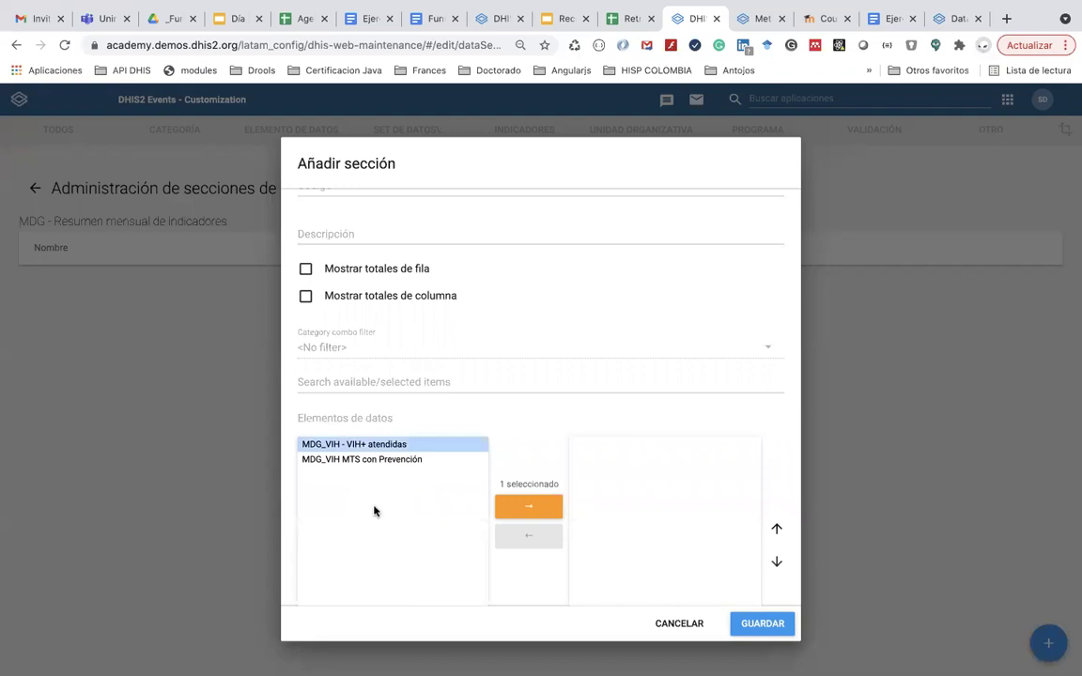
pyautogui.click(542, 513)
pyautogui.click(429, 446)
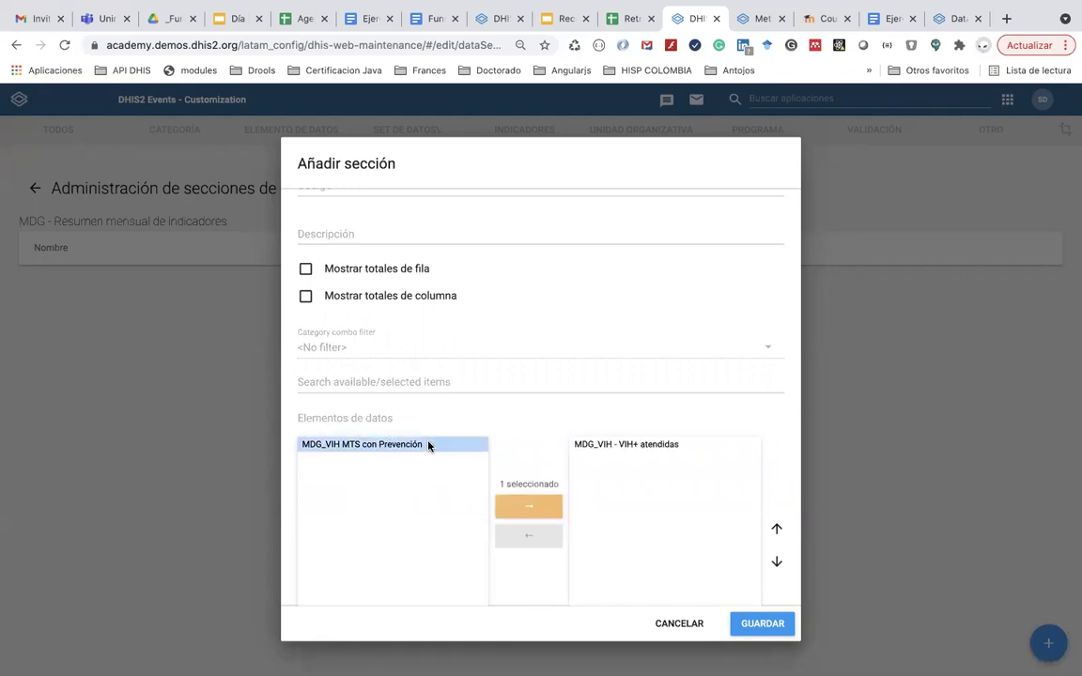
pyautogui.click(535, 508)
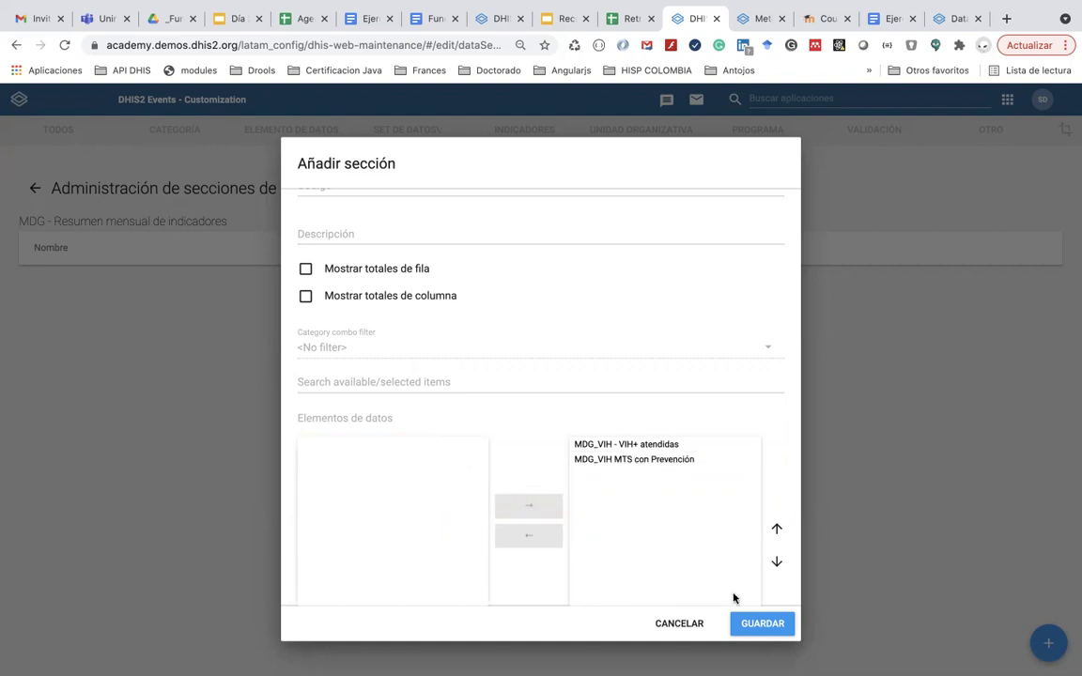
pyautogui.click(757, 624)
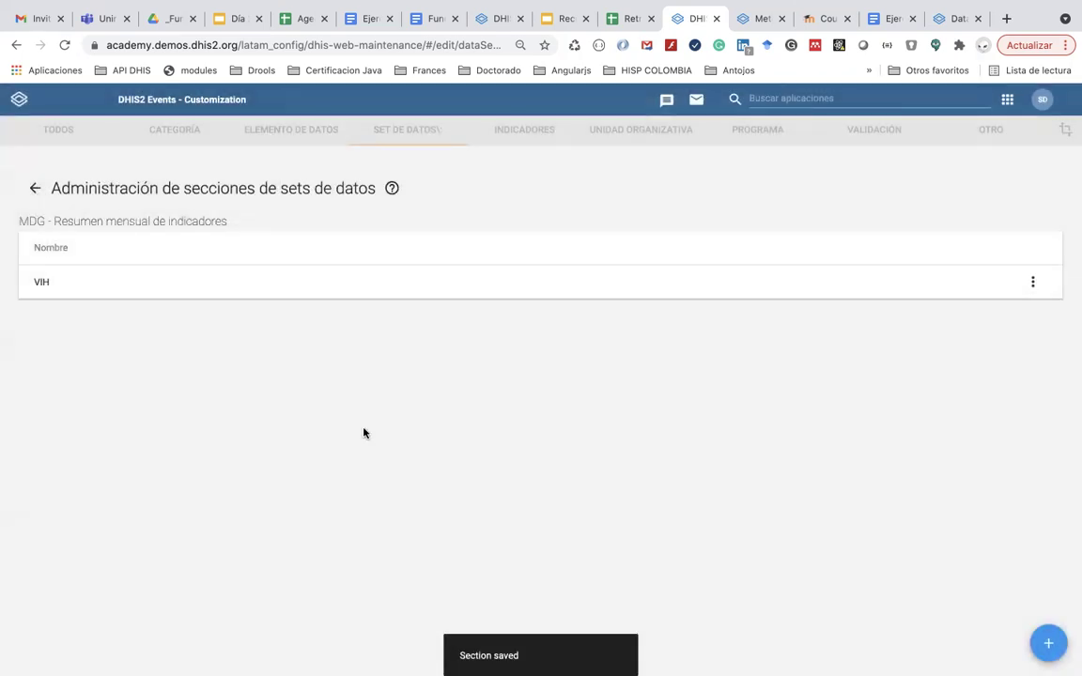
# - Switch to the Entrada de Datos app and open the data set's form for JM_México with period 2021-05-03
pyautogui.click(1008, 100)
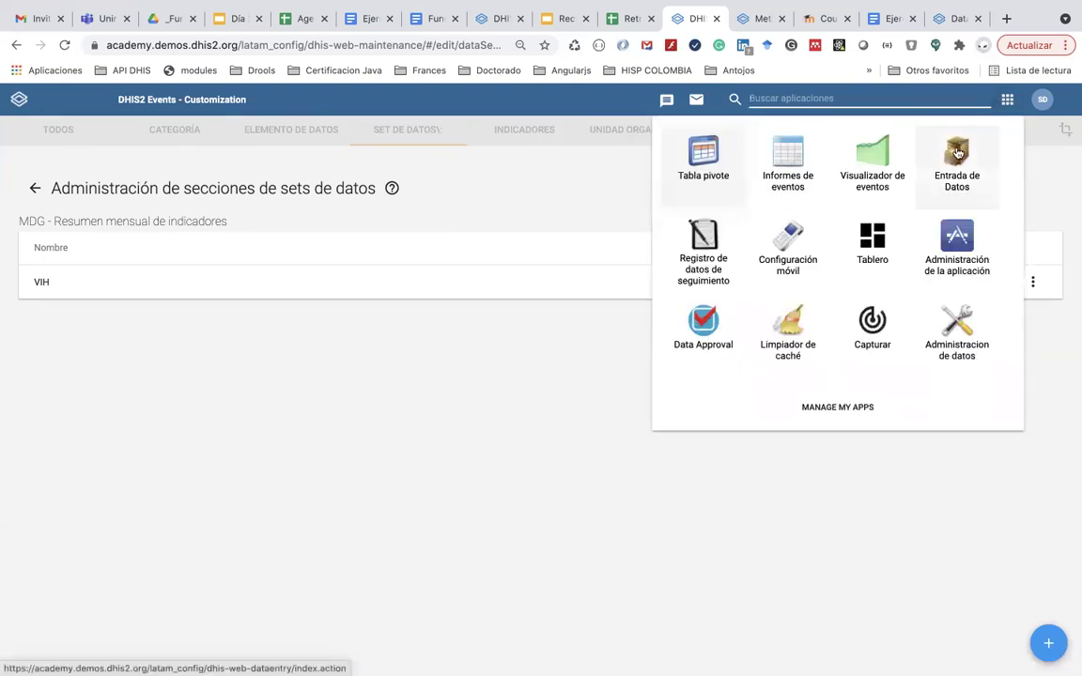
pyautogui.click(957, 152)
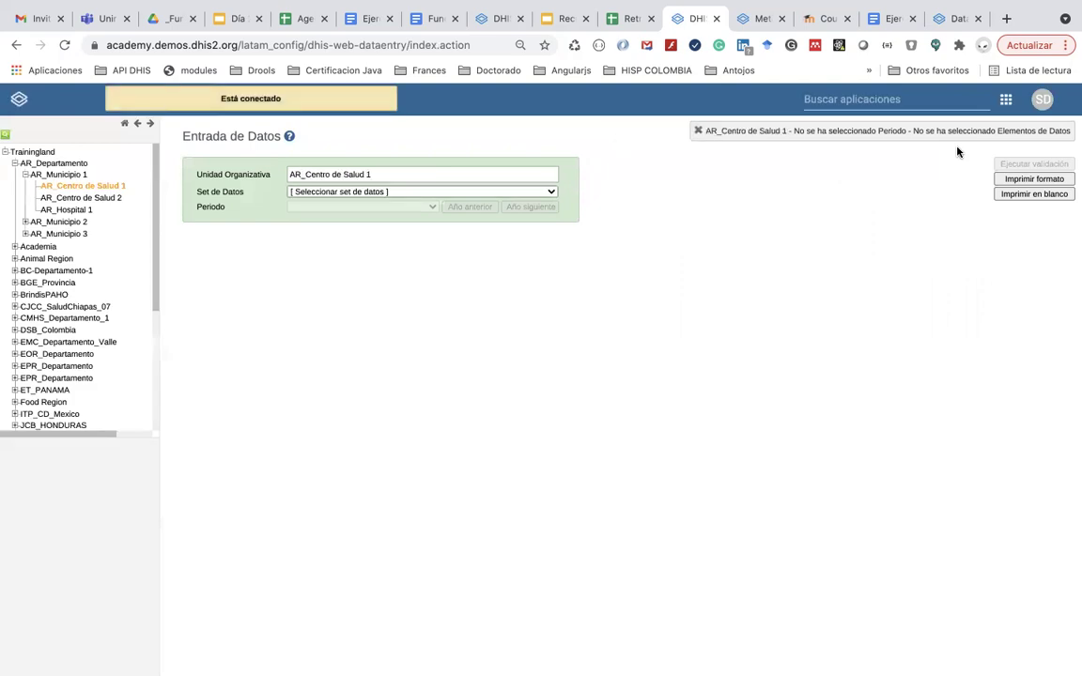
pyautogui.scroll(-3, 94, 344)
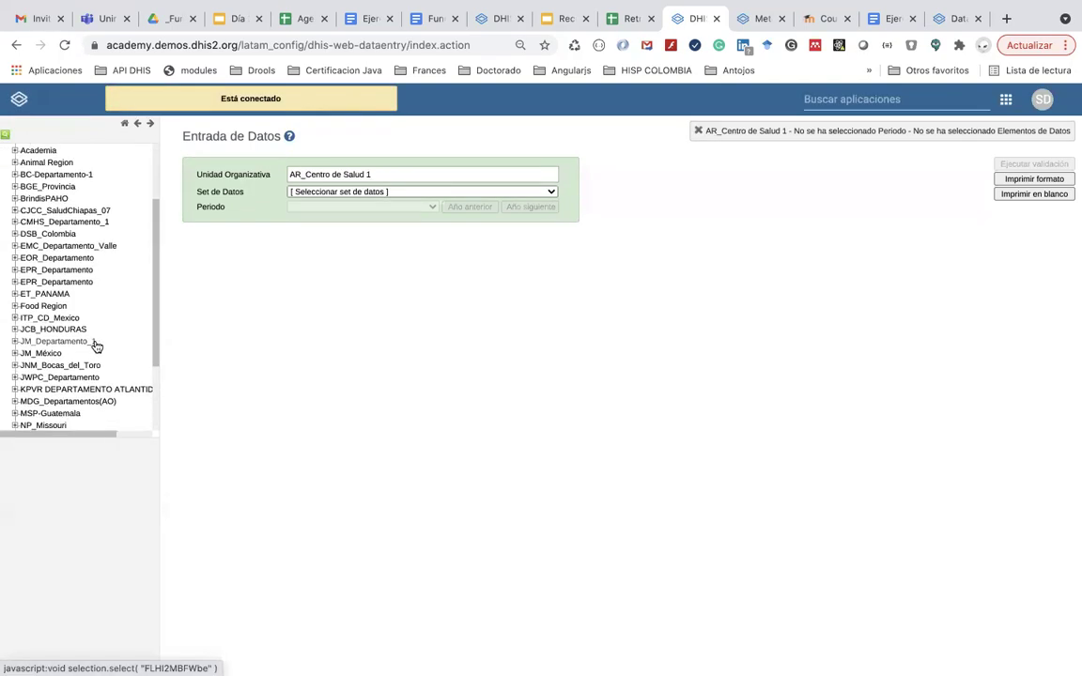
pyautogui.click(28, 353)
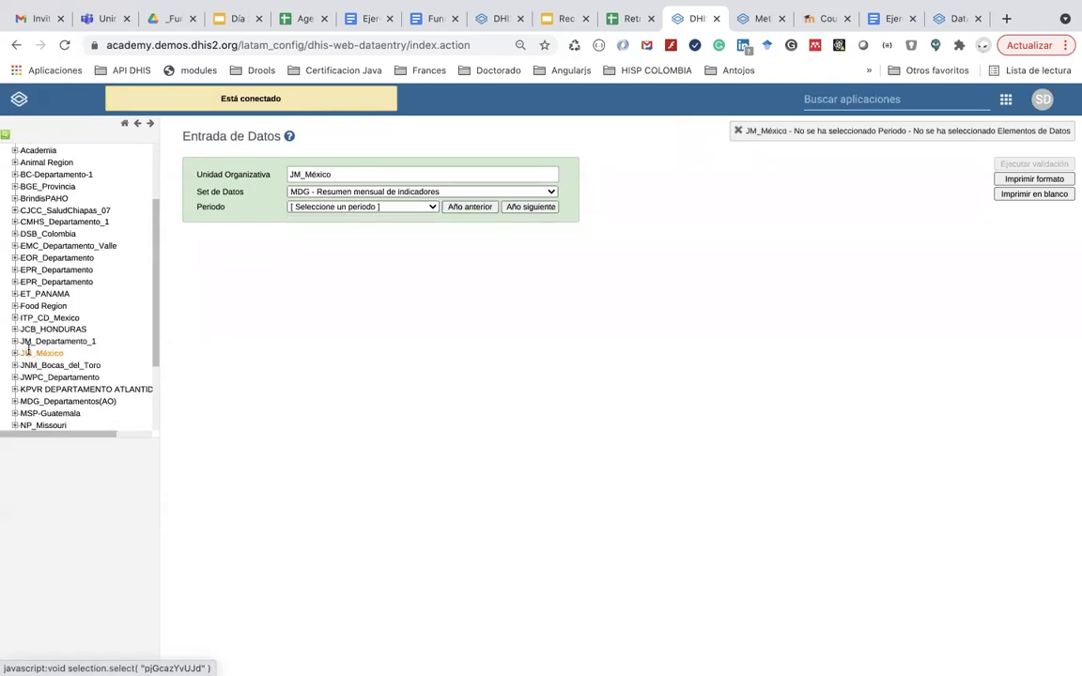
pyautogui.click(367, 209)
pyautogui.click(361, 220)
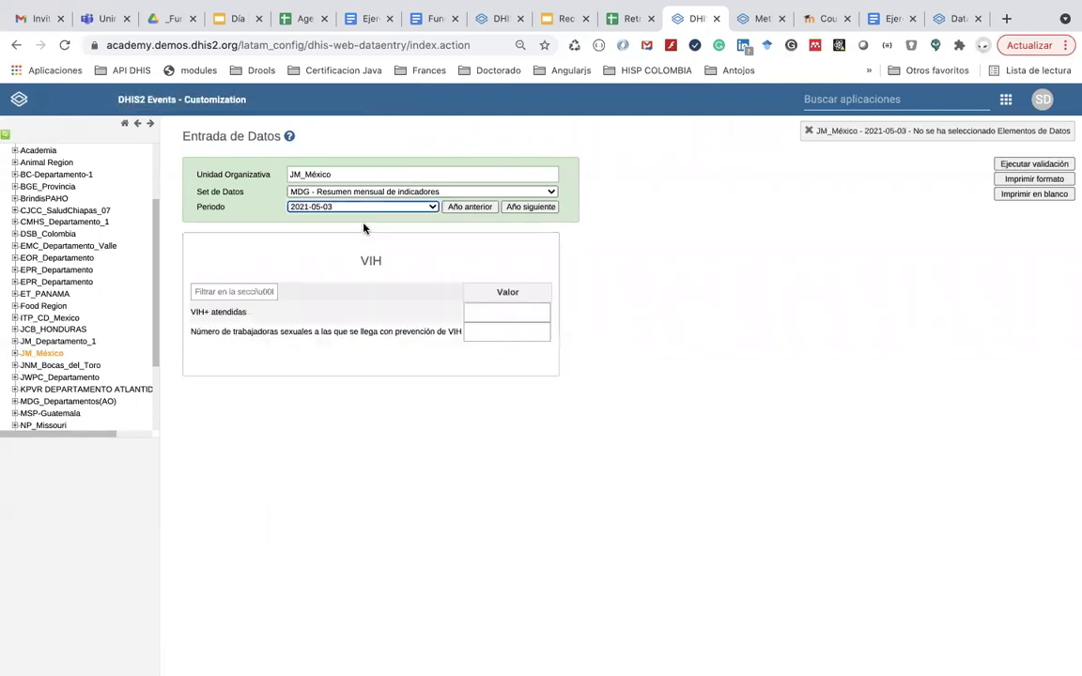